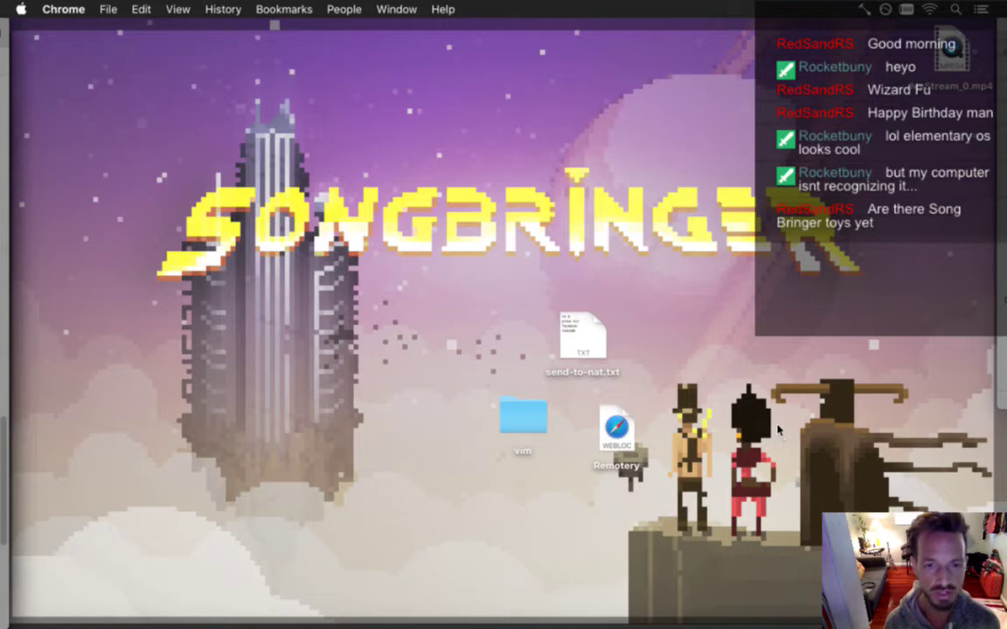
Look over the Wizard Fu Games press page in Chrome and switch to Photoshop
{"action": "key", "text": "F11"}
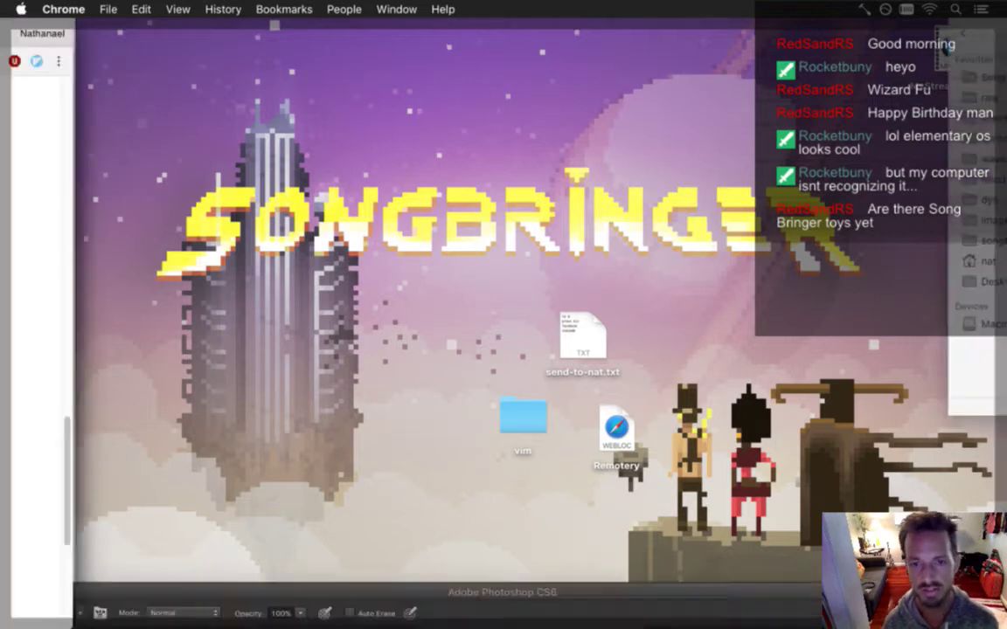
{"action": "left_click_drag", "start_coordinate": [945, 449], "coordinate": [918, 96]}
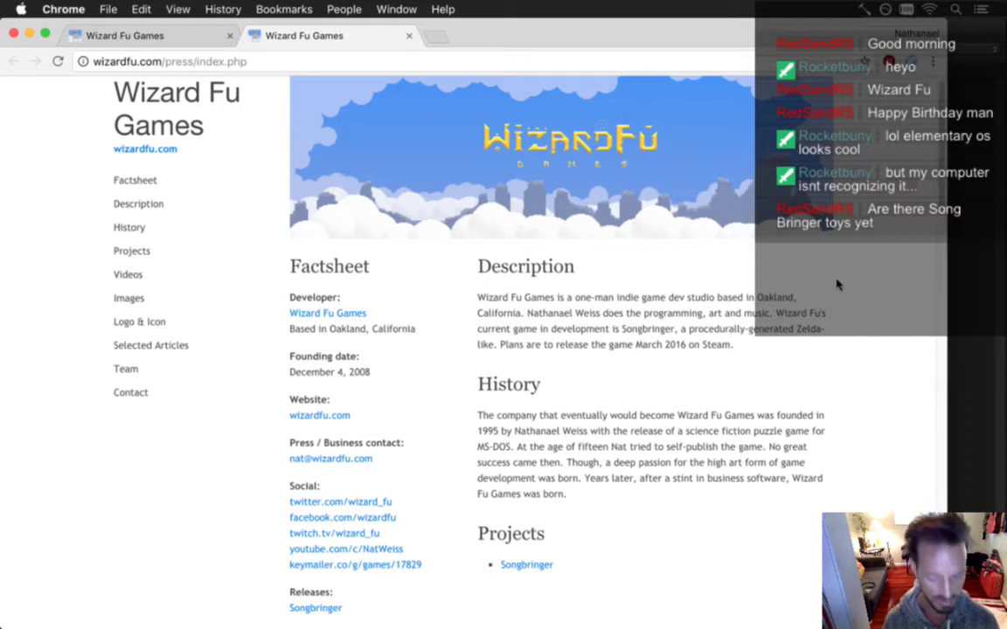
{"action": "key", "text": "super+Tab"}
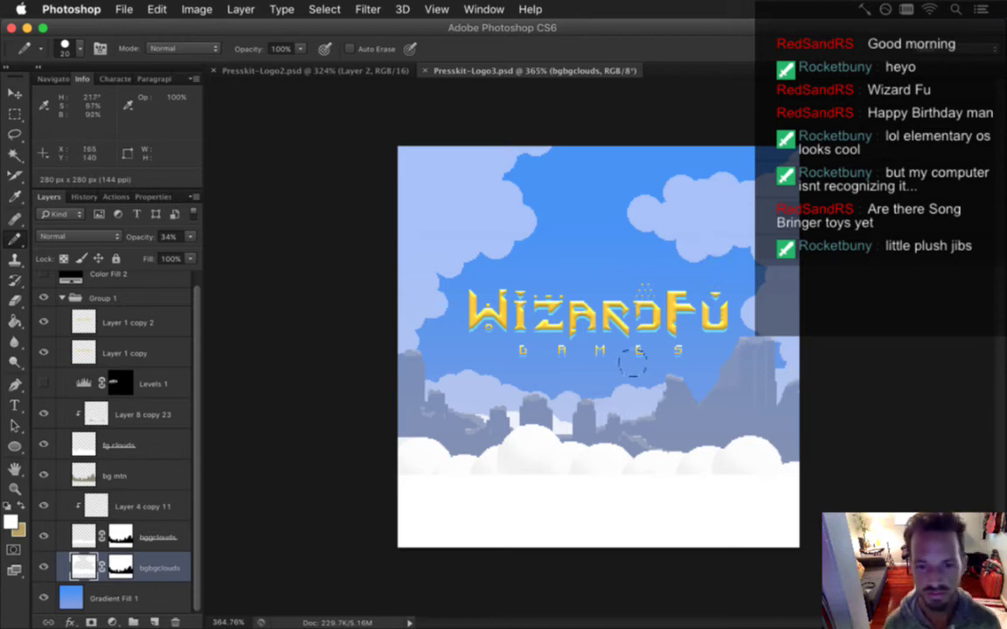
Switch to Finder and open Backdrop.psd from the rez folder in Photoshop
{"action": "key", "text": "super+Tab"}
{"action": "key", "text": "super+Tab"}
{"action": "key", "text": "super+Tab"}
{"action": "key", "text": "super+Tab"}
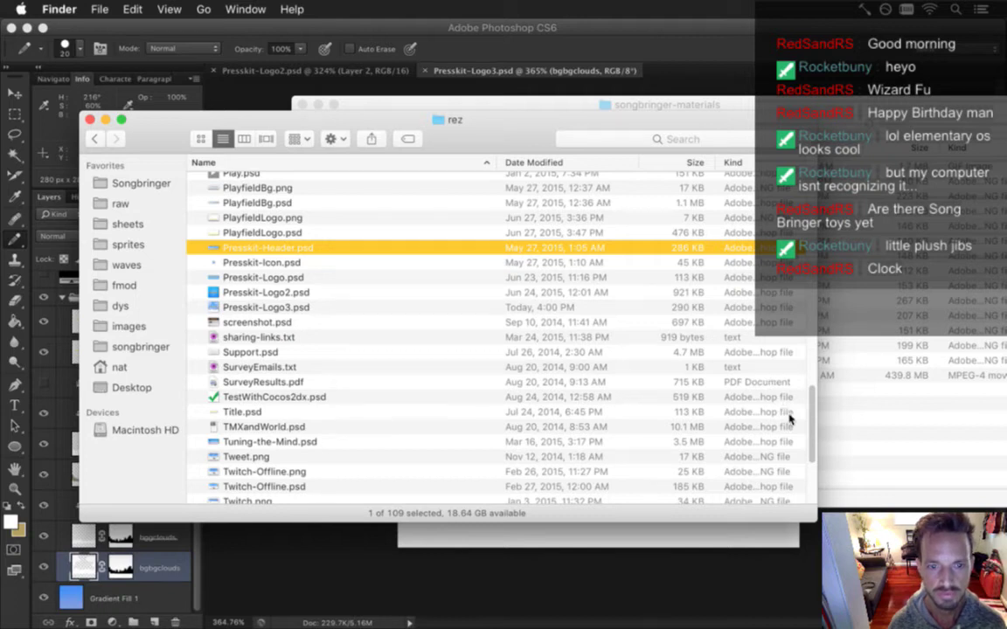
{"action": "scroll", "coordinate": [814, 419], "scroll_direction": "down", "scroll_amount": 5}
{"action": "scroll", "coordinate": [810, 420], "scroll_direction": "up", "scroll_amount": 15}
{"action": "scroll", "coordinate": [772, 260], "scroll_direction": "up", "scroll_amount": 1}
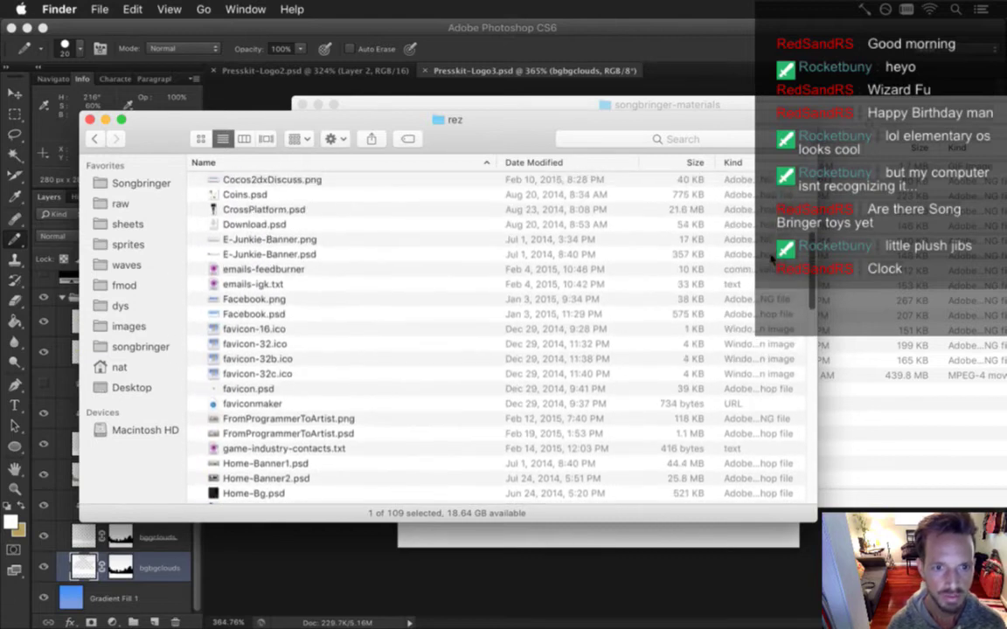
{"action": "scroll", "coordinate": [772, 260], "scroll_direction": "up", "scroll_amount": 8}
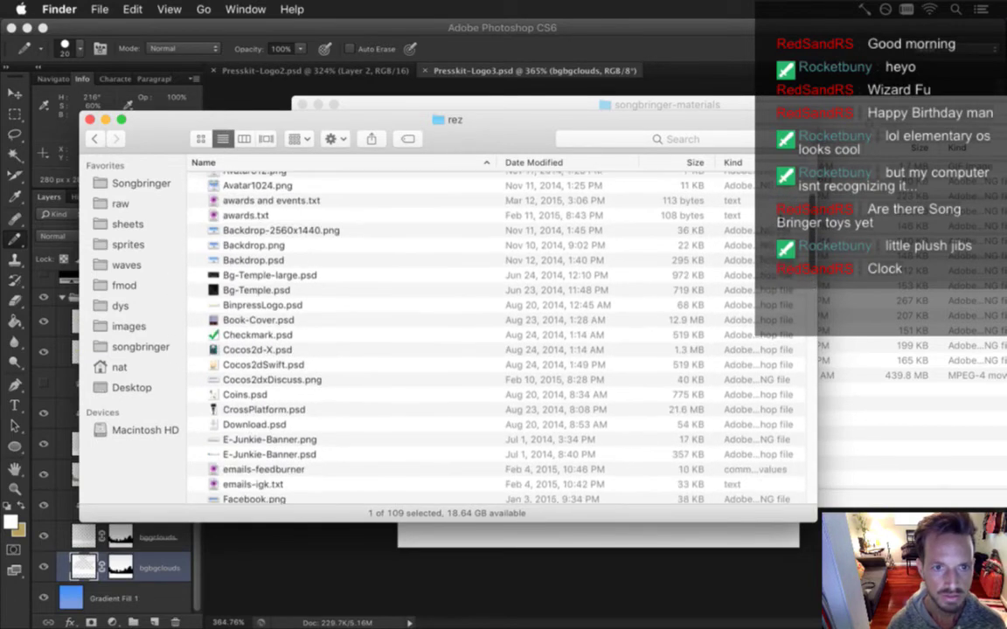
{"action": "scroll", "coordinate": [610, 241], "scroll_direction": "up", "scroll_amount": 2}
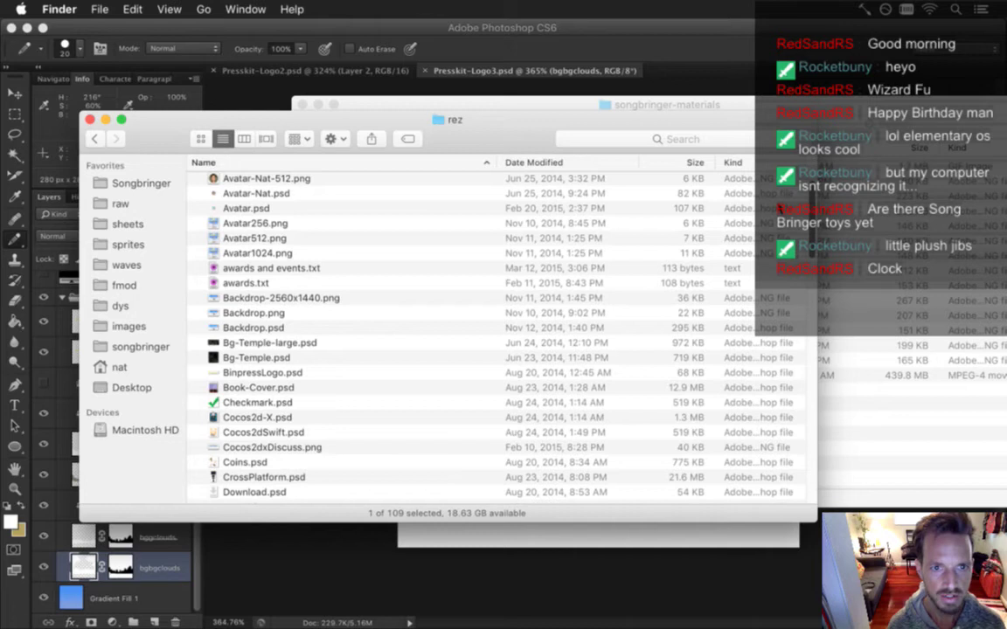
{"action": "double_click", "coordinate": [253, 332]}
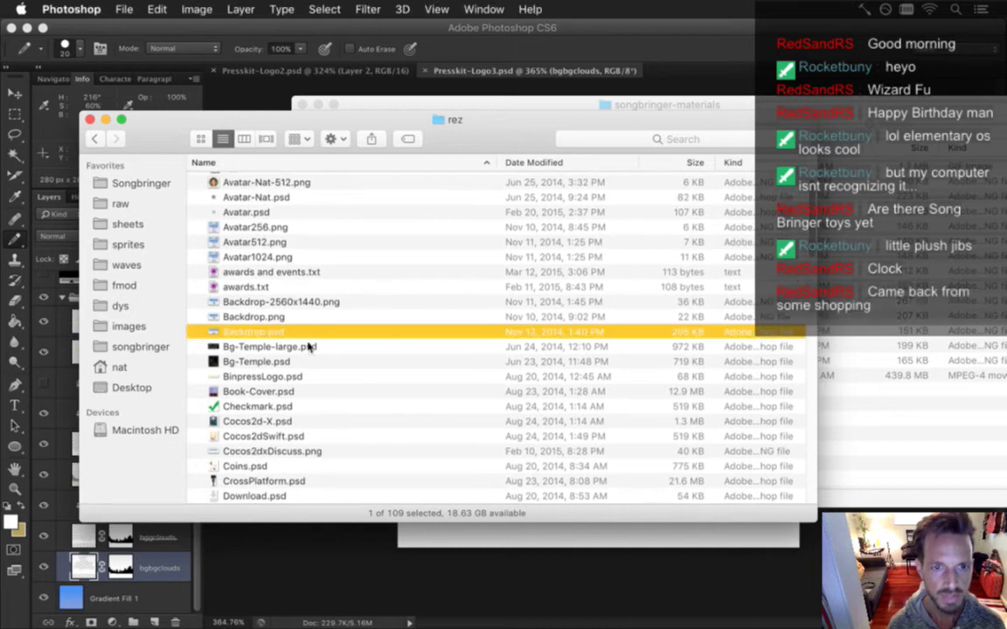
{"action": "key", "text": "z"}
{"action": "mouse_move", "coordinate": [704, 407]}
{"action": "left_mouse_down"}
{"action": "mouse_move", "coordinate": [734, 384]}
{"action": "mouse_move", "coordinate": [709, 387]}
{"action": "left_mouse_up"}
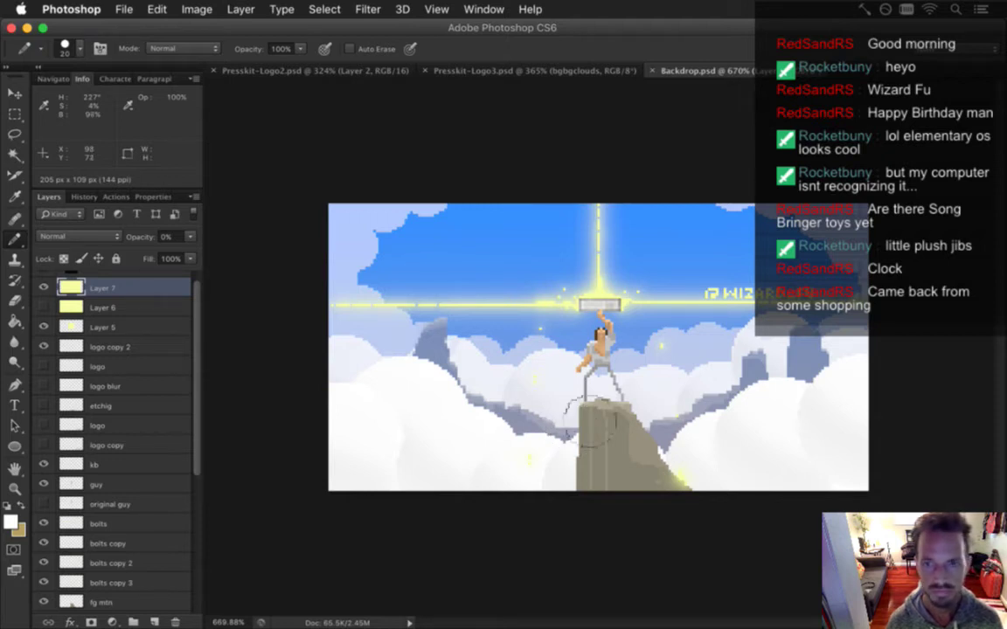
Save the Backdrop.psd document under the new name Presskit-Logo4.psd in the rez folder
{"action": "left_click", "coordinate": [478, 71]}
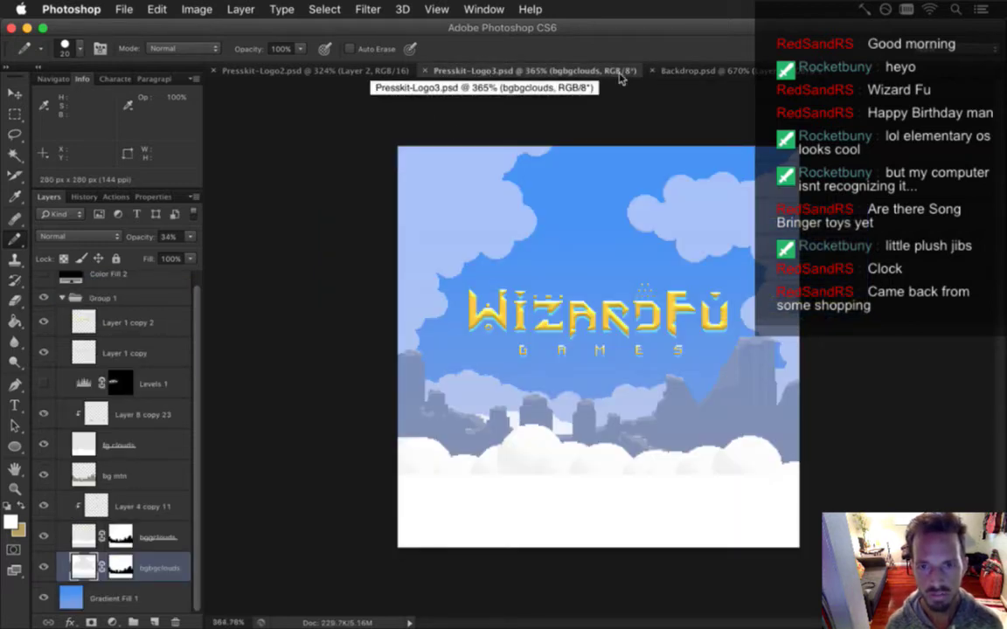
{"action": "left_click", "coordinate": [664, 70]}
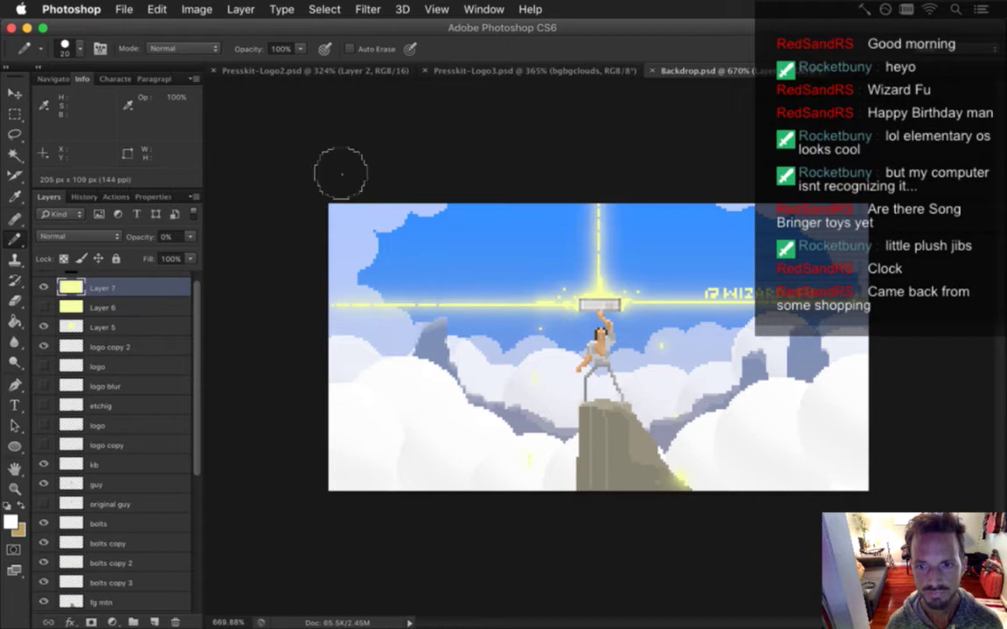
{"action": "left_click", "coordinate": [125, 9]}
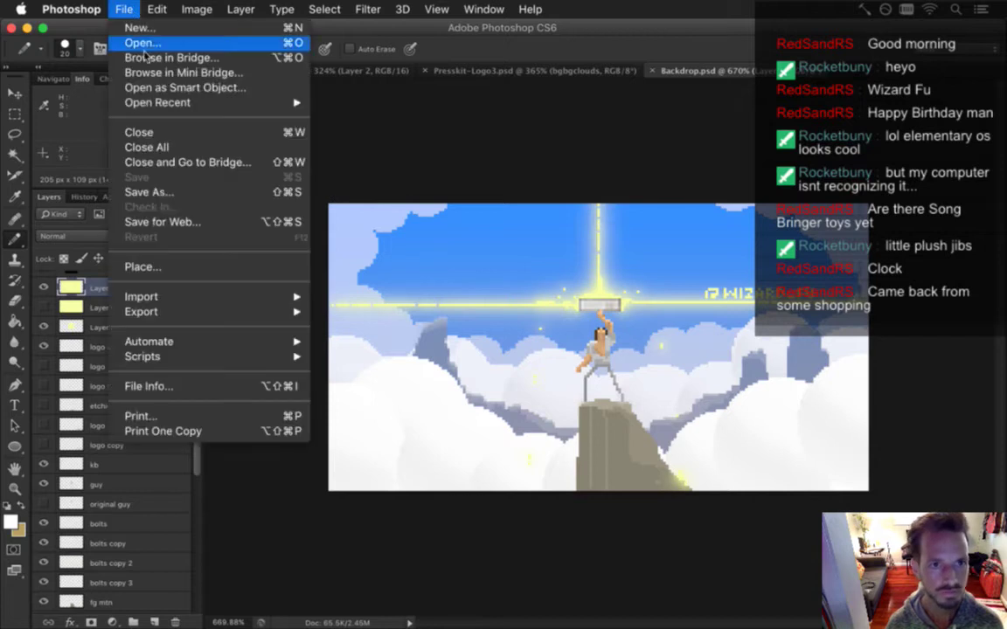
{"action": "left_click", "coordinate": [166, 194]}
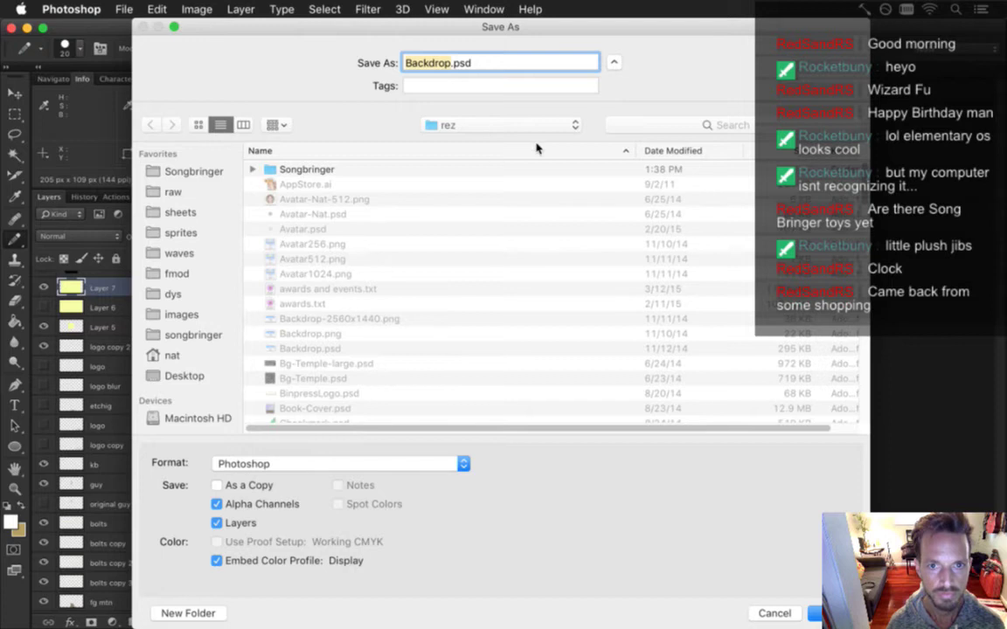
{"action": "type", "text": "Presskit-"}
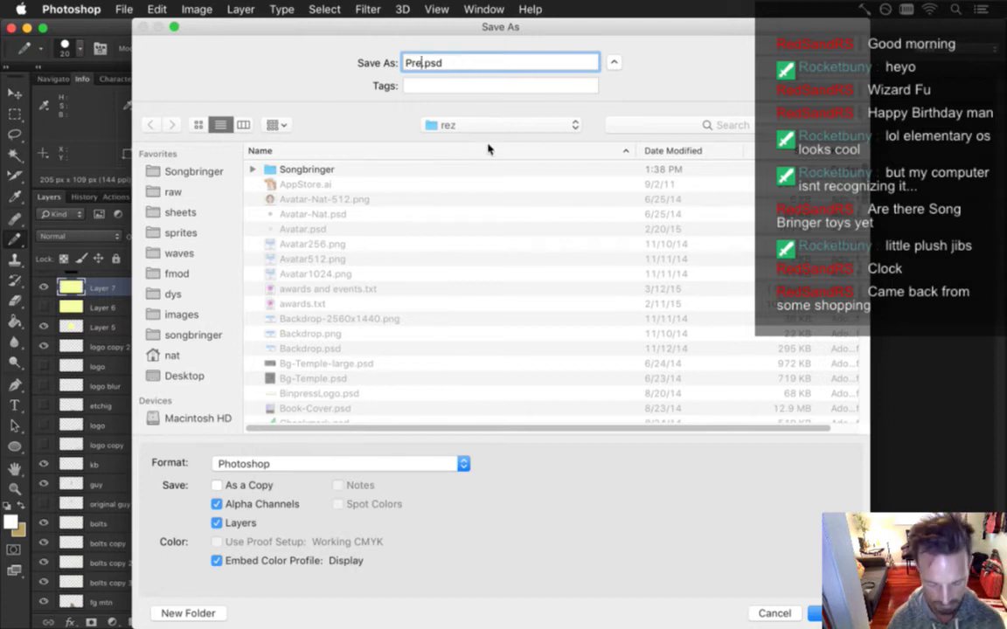
{"action": "type", "text": "Logo4"}
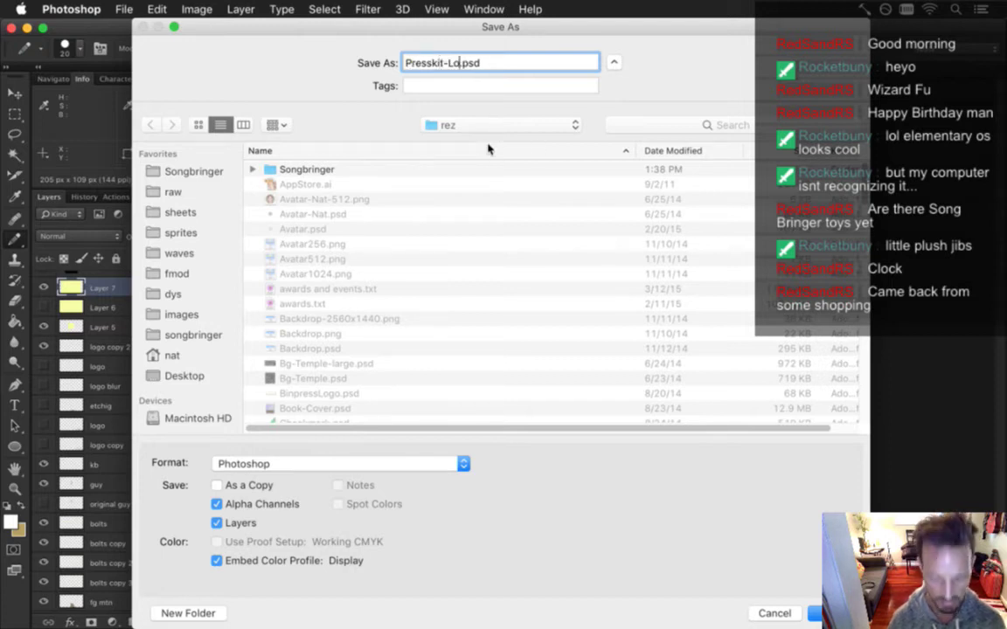
{"action": "key", "text": "Return"}
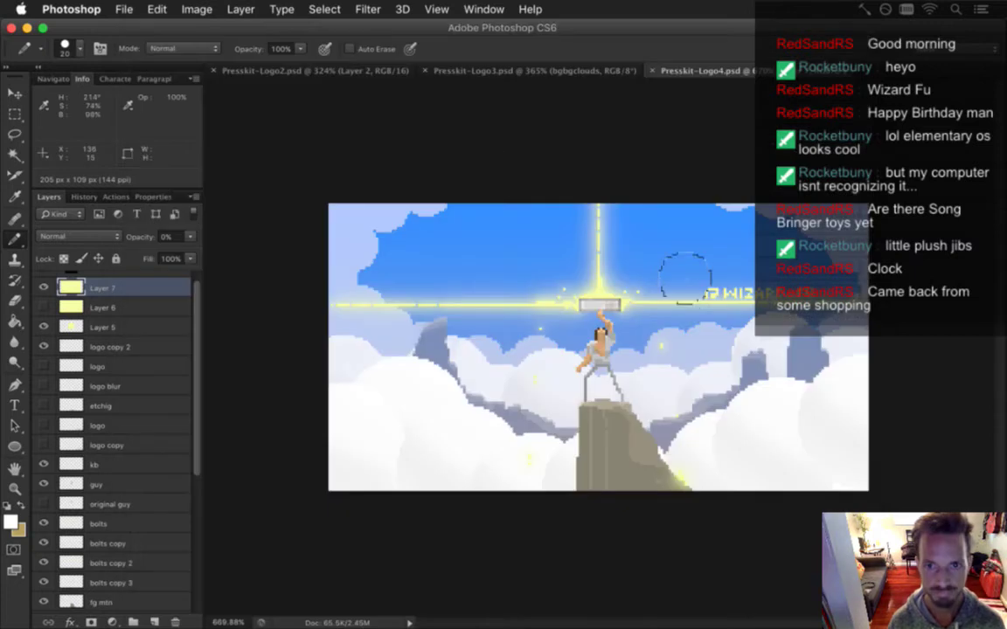
Measure a full-height crop area about 140 px wide around the figure with a rectangular selection, and clear it
{"action": "left_click", "coordinate": [570, 372], "text": "alt"}
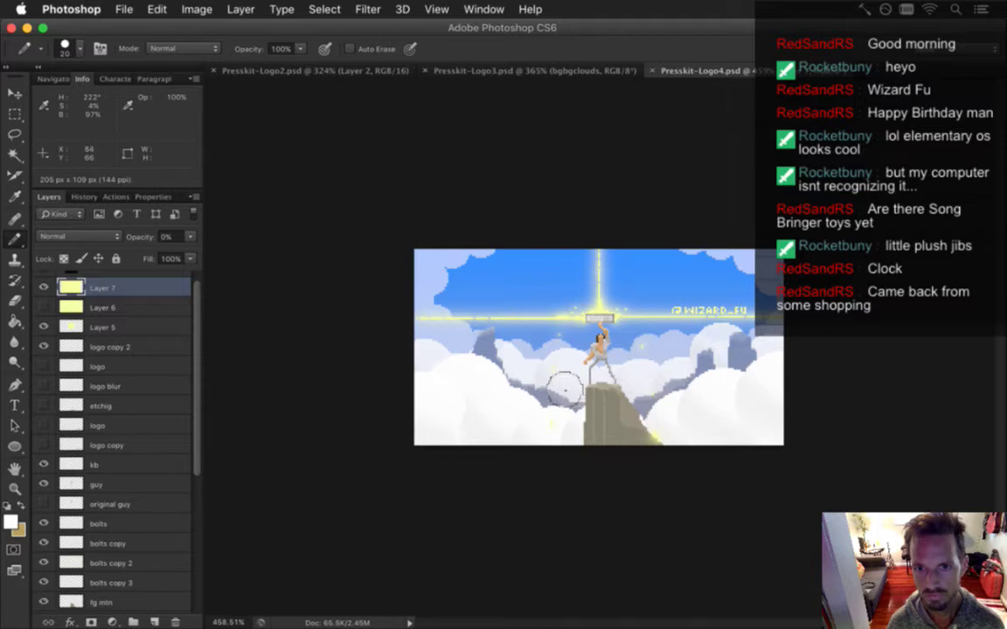
{"action": "key", "text": "m"}
{"action": "left_click_drag", "start_coordinate": [481, 241], "coordinate": [727, 520]}
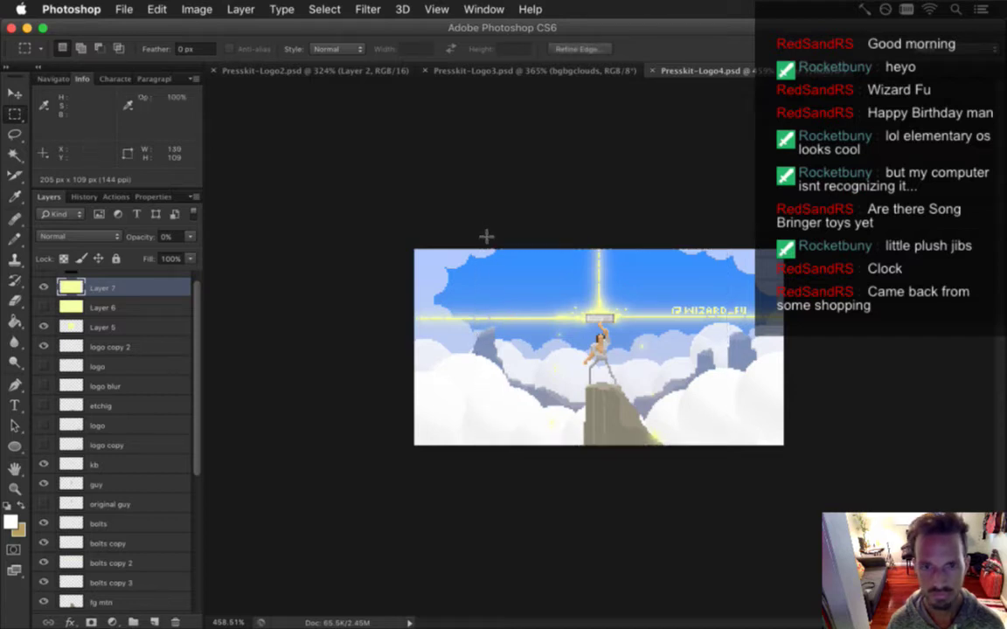
{"action": "left_click_drag", "start_coordinate": [477, 247], "coordinate": [730, 602]}
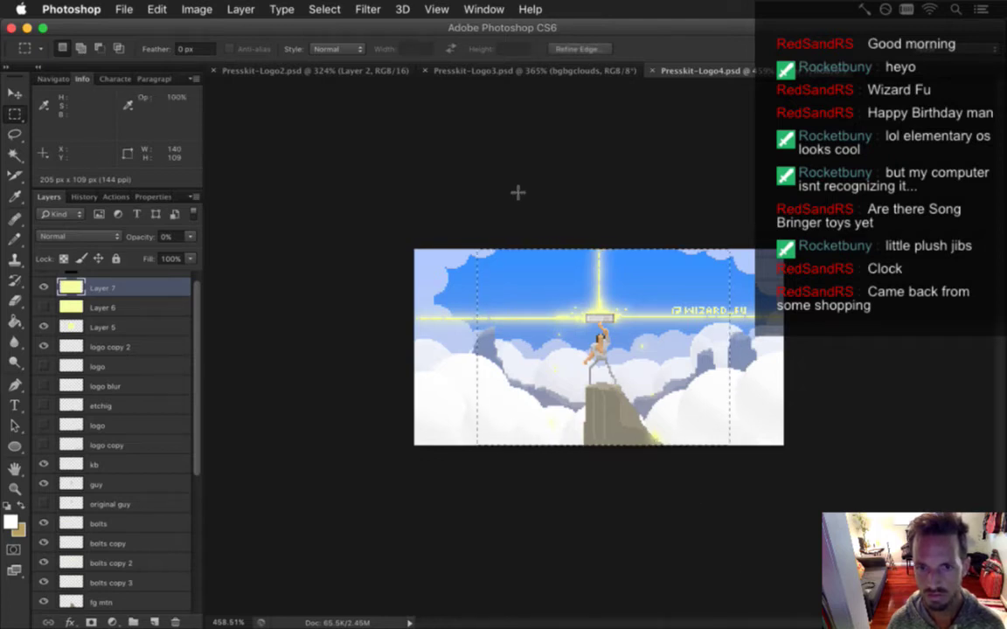
{"action": "left_click", "coordinate": [530, 278]}
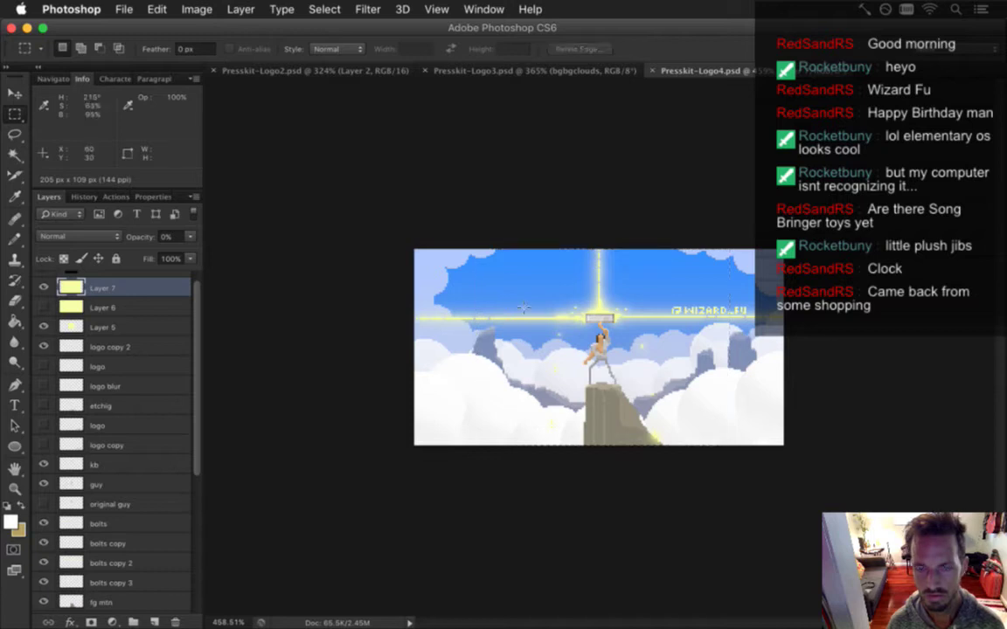
Set the canvas size of Presskit-Logo4.psd to 140 × 140 pixels, anchored at the centre
{"action": "key", "text": "super+alt+c"}
{"action": "type", "text": "140"}
{"action": "key", "text": "Tab"}
{"action": "type", "text": "140"}
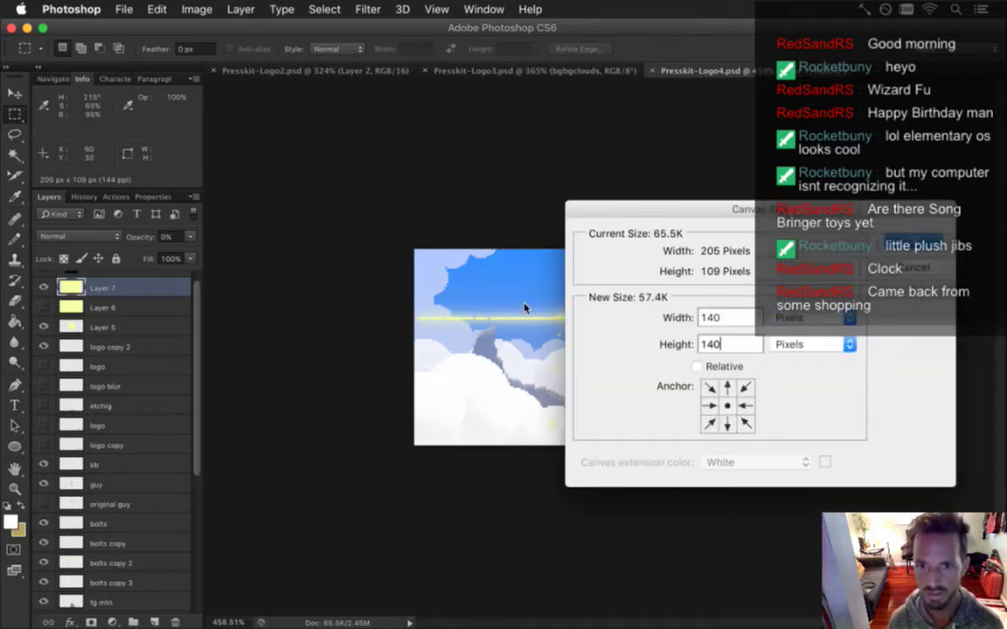
{"action": "key", "text": "Return"}
{"action": "left_click_drag", "start_coordinate": [587, 398], "coordinate": [612, 398]}
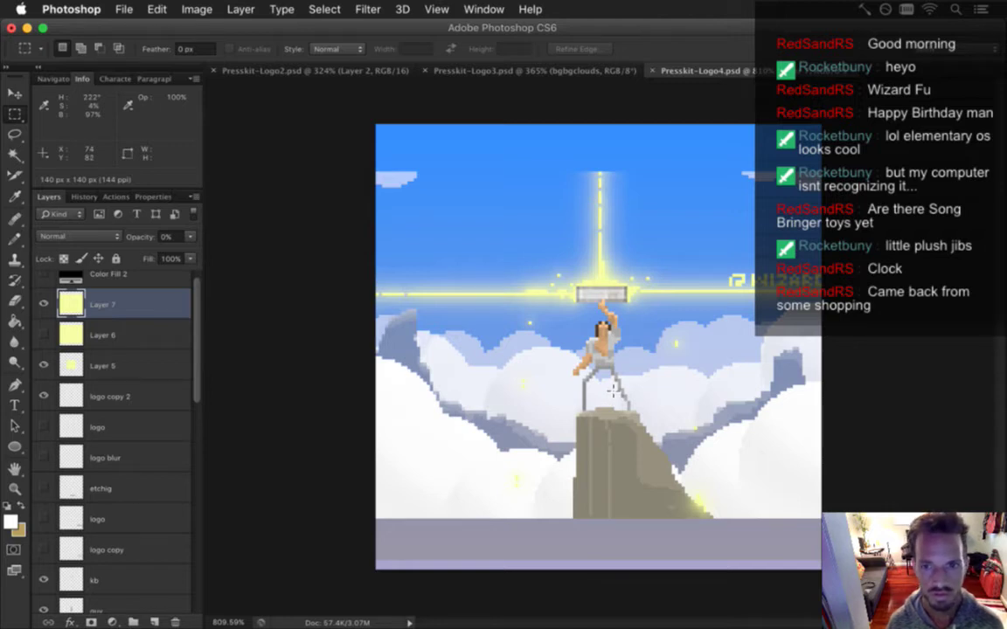
{"action": "left_click_drag", "start_coordinate": [614, 391], "coordinate": [577, 395]}
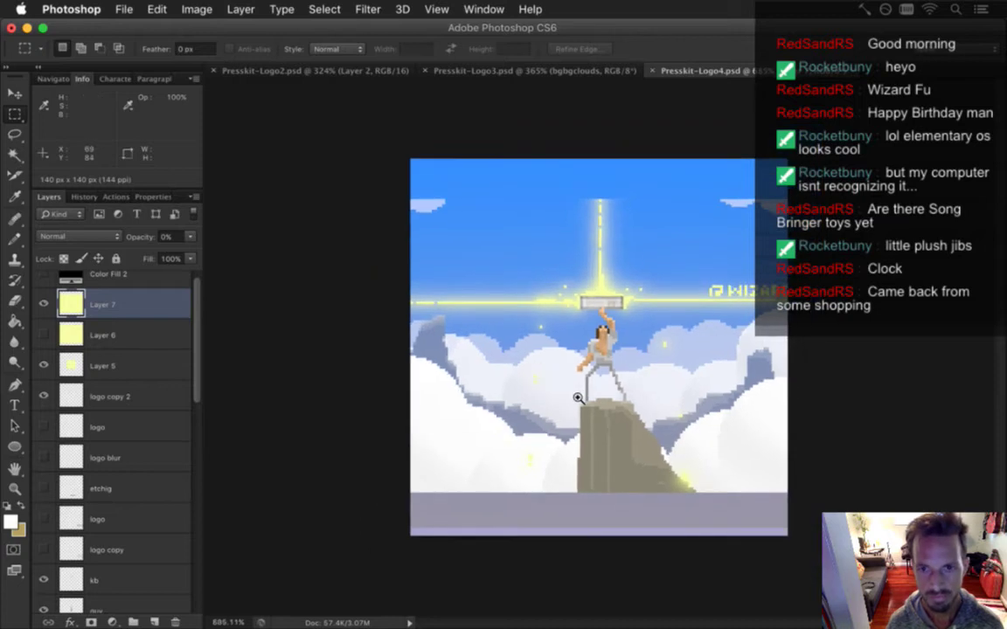
Copy the WizardFu logo from Layer 1 copy 2 of Presskit-Logo3.psd and paste it into Presskit-Logo4.psd
{"action": "left_click", "coordinate": [479, 70]}
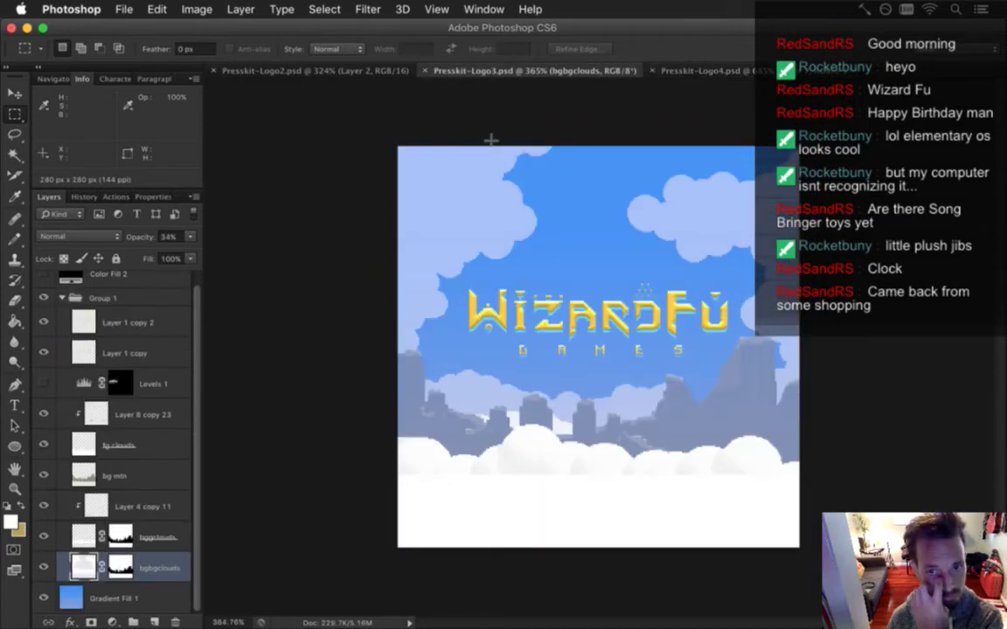
{"action": "left_click", "coordinate": [131, 324]}
{"action": "key", "text": "super+a"}
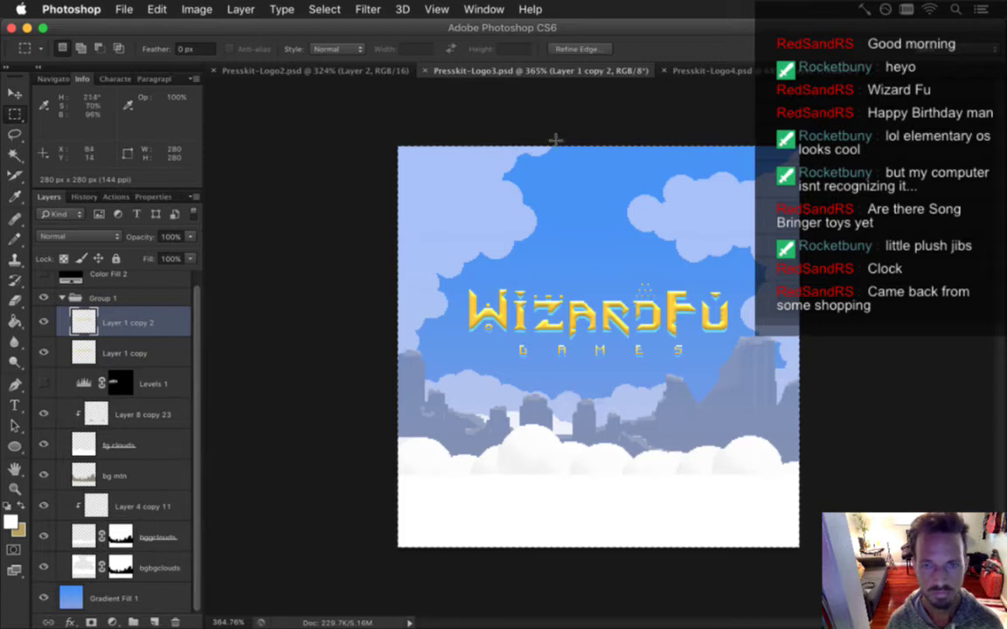
{"action": "left_click", "coordinate": [691, 70]}
{"action": "key", "text": "super+v"}
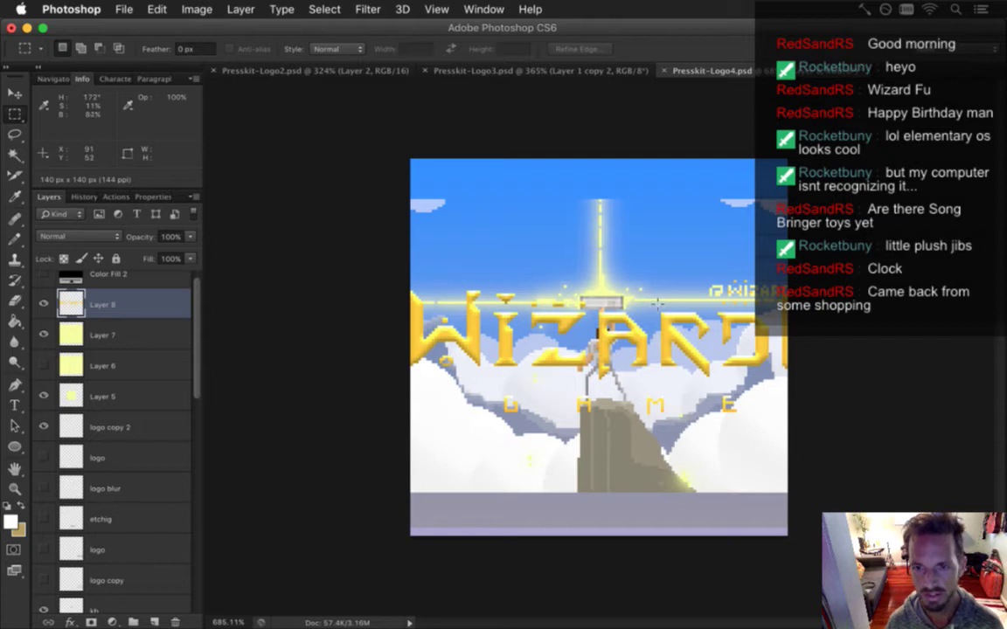
Scale the pasted logo to about 66% (120 × 33 px) and position it in the sky above the figure
{"action": "key", "text": "v"}
{"action": "left_click_drag", "start_coordinate": [897, 419], "coordinate": [734, 366]}
{"action": "left_click_drag", "start_coordinate": [629, 292], "coordinate": [657, 217]}
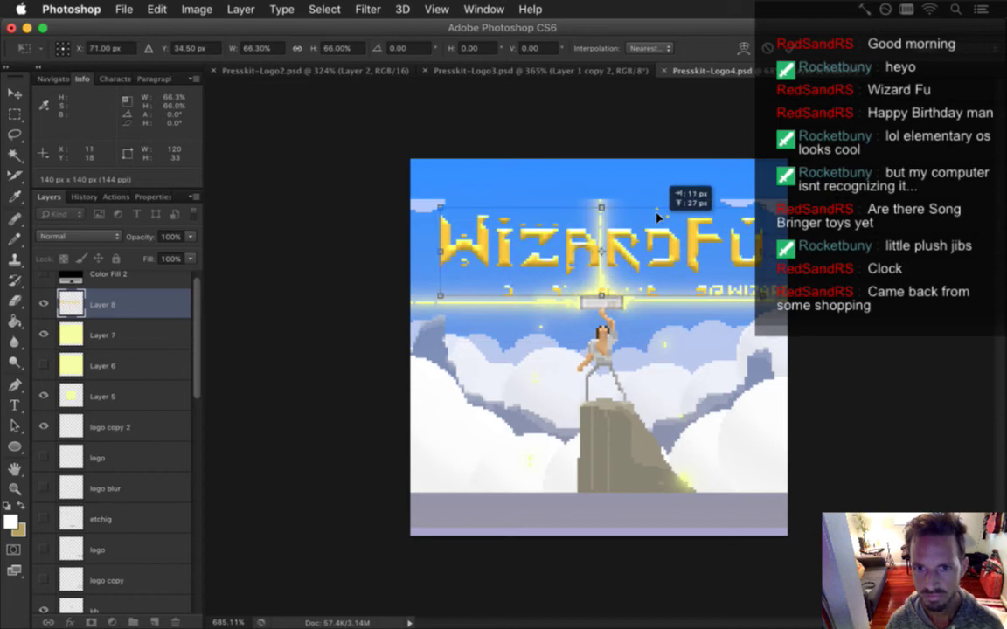
{"action": "left_click_drag", "start_coordinate": [662, 218], "coordinate": [662, 218]}
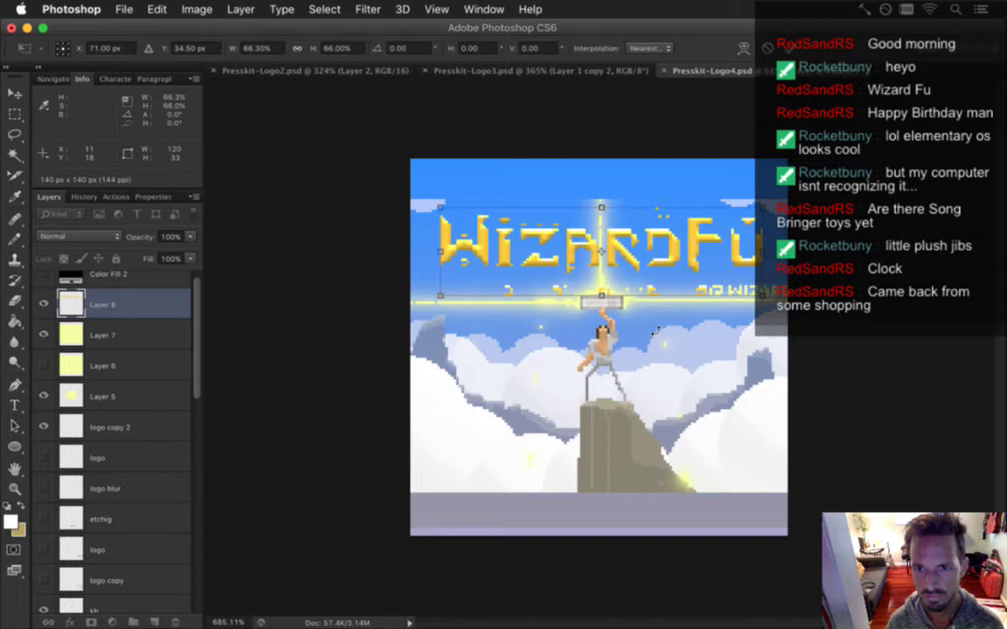
{"action": "key", "text": "Return"}
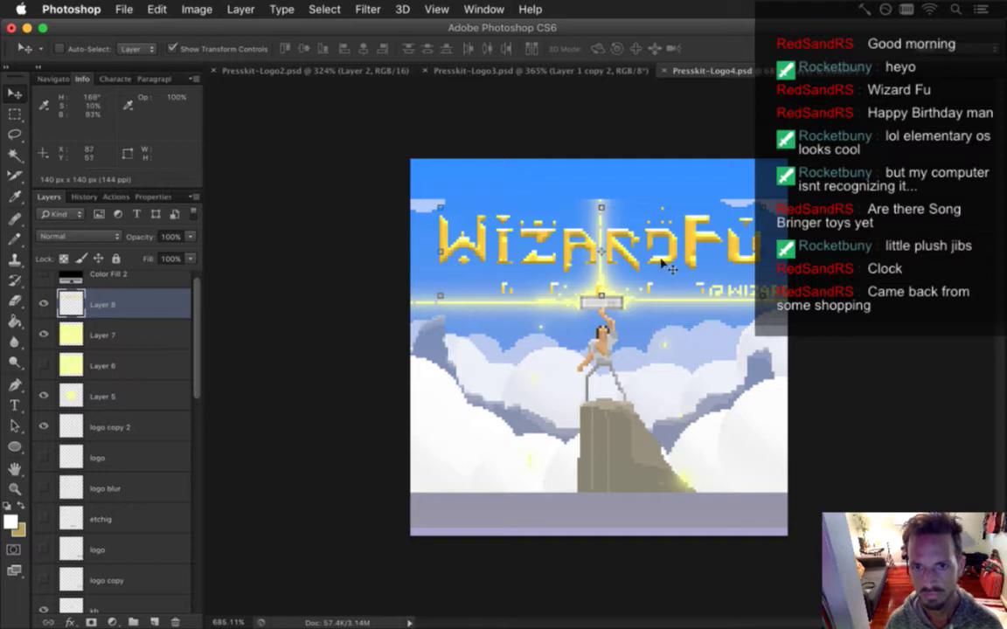
{"action": "mouse_move", "coordinate": [647, 227]}
{"action": "left_mouse_down"}
{"action": "mouse_move", "coordinate": [647, 214]}
{"action": "mouse_move", "coordinate": [645, 239]}
{"action": "left_mouse_up"}
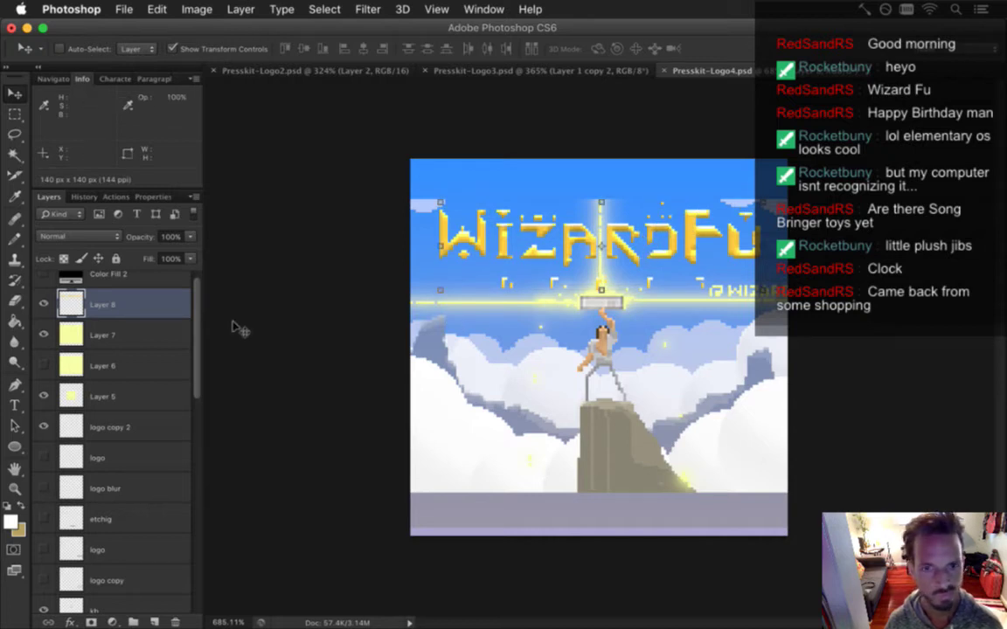
Copy the scaled logo into a new transparent 120 × 33 px document
{"action": "key", "text": "super+a"}
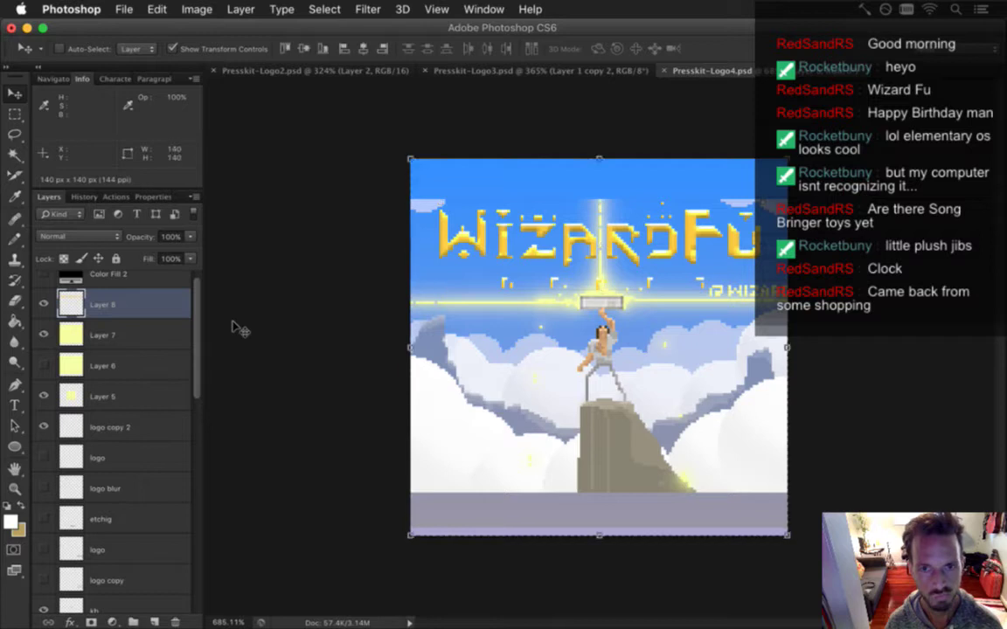
{"action": "key", "text": "super+n"}
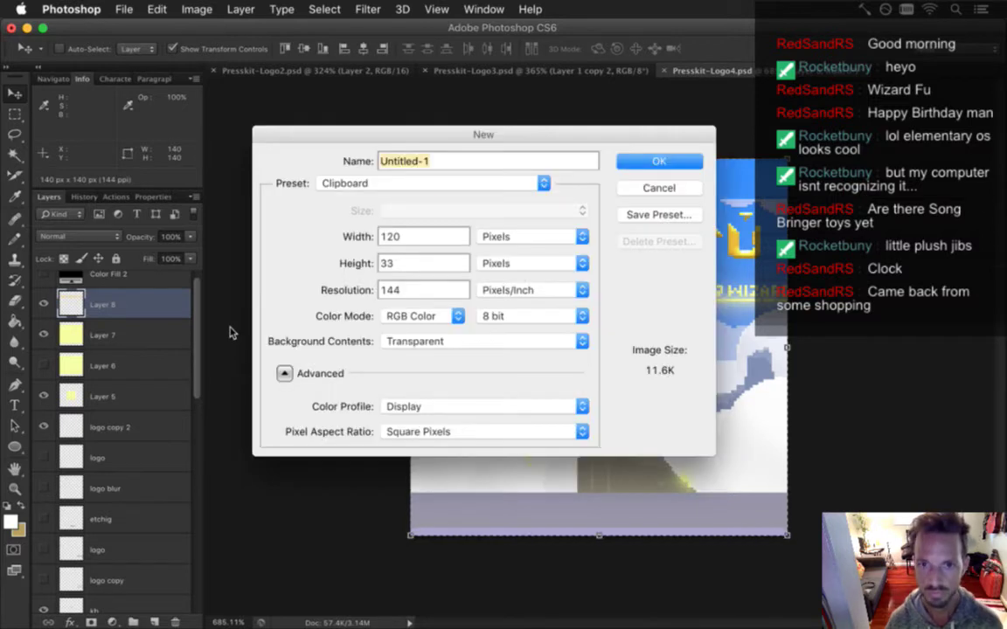
{"action": "key", "text": "Return"}
{"action": "key", "text": "super+v"}
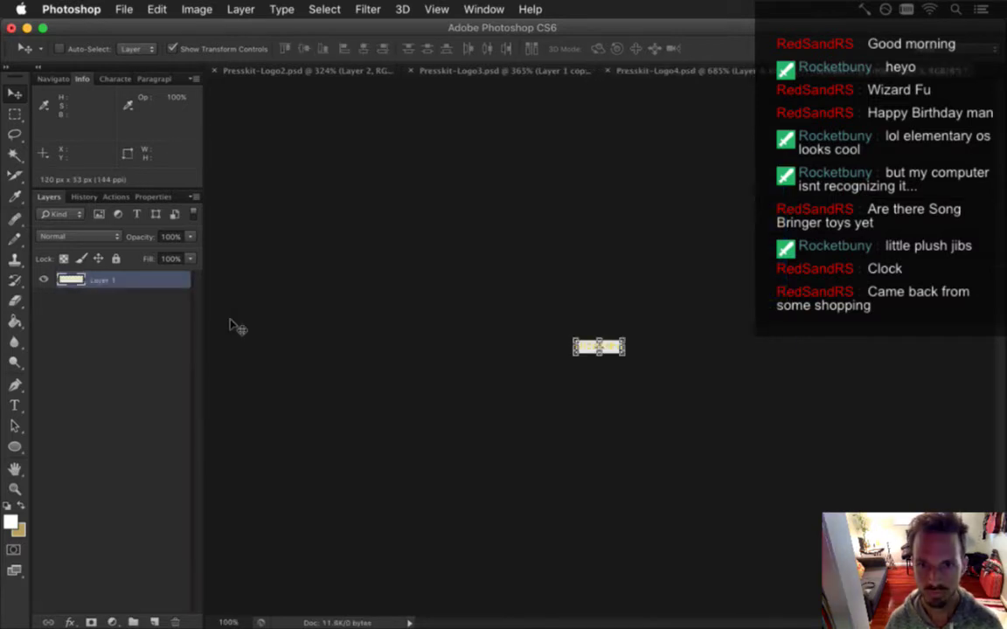
Return to Presskit-Logo4.psd and undo the logo placement, the paste and the canvas resize
{"action": "left_click", "coordinate": [687, 68]}
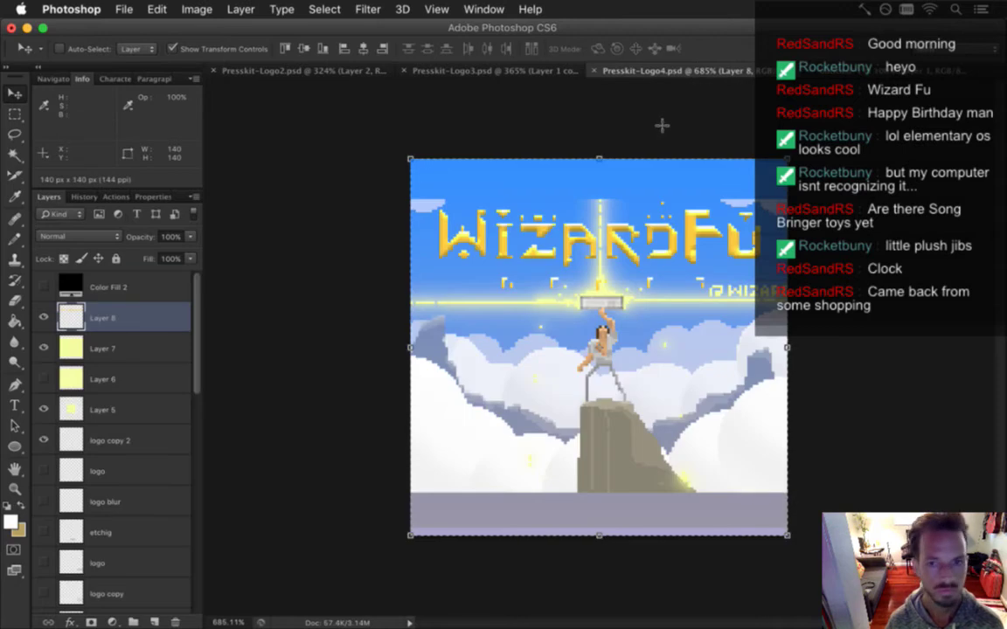
{"action": "key", "text": "m"}
{"action": "left_click", "coordinate": [656, 123]}
{"action": "key", "text": "super+z"}
{"action": "key", "text": "super+z"}
{"action": "key", "text": "alt+super+z"}
{"action": "key", "text": "alt+super+z"}
{"action": "key", "text": "alt+super+z"}
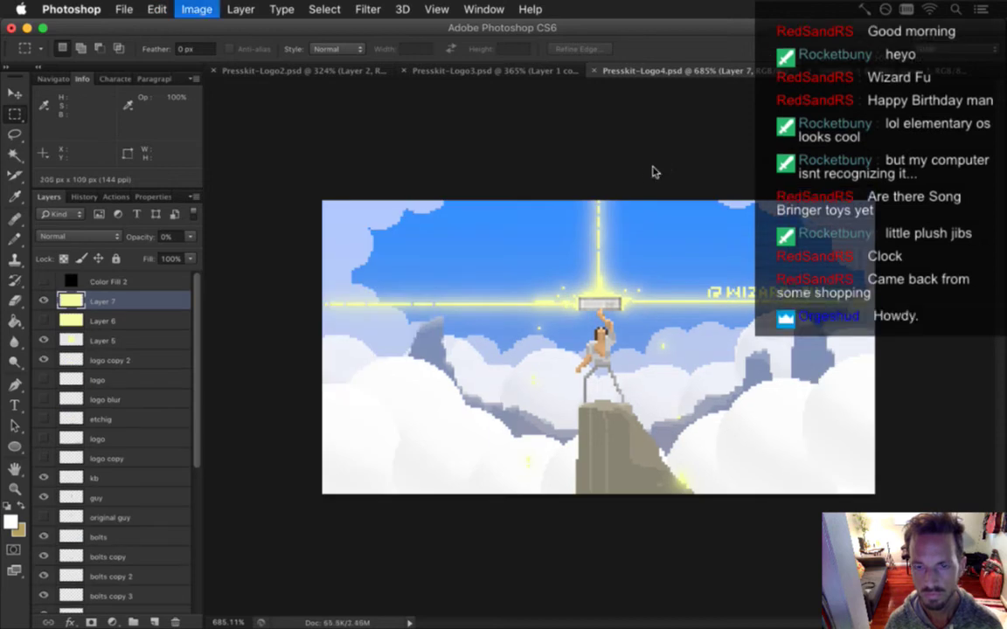
Try resizing the canvas to 140 × 140 px anchored at the bottom centre, and undo the resize
{"action": "key", "text": "alt+super+c"}
{"action": "type", "text": "140"}
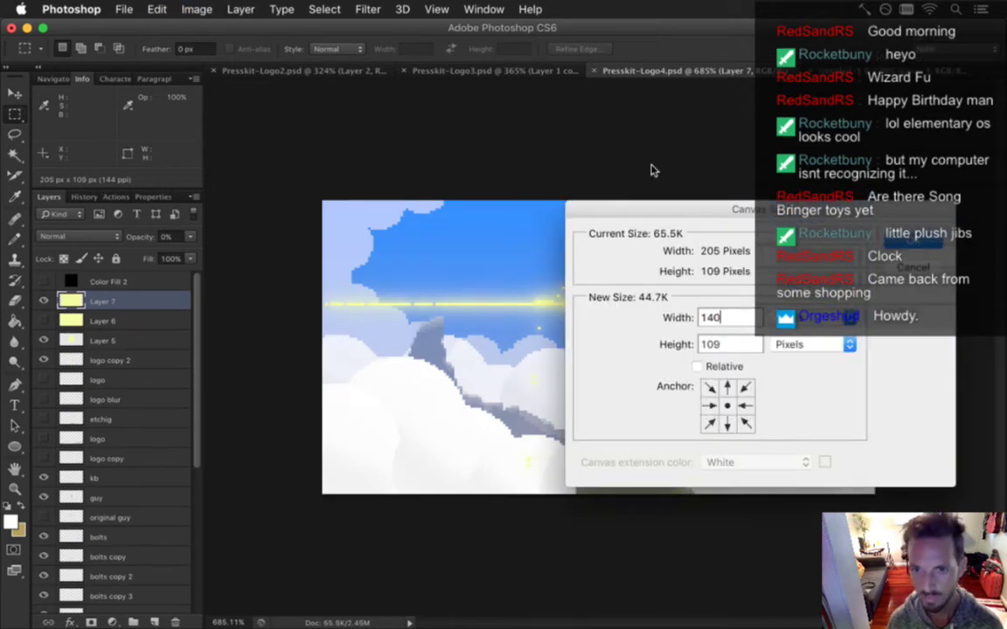
{"action": "key", "text": "Tab"}
{"action": "type", "text": "140"}
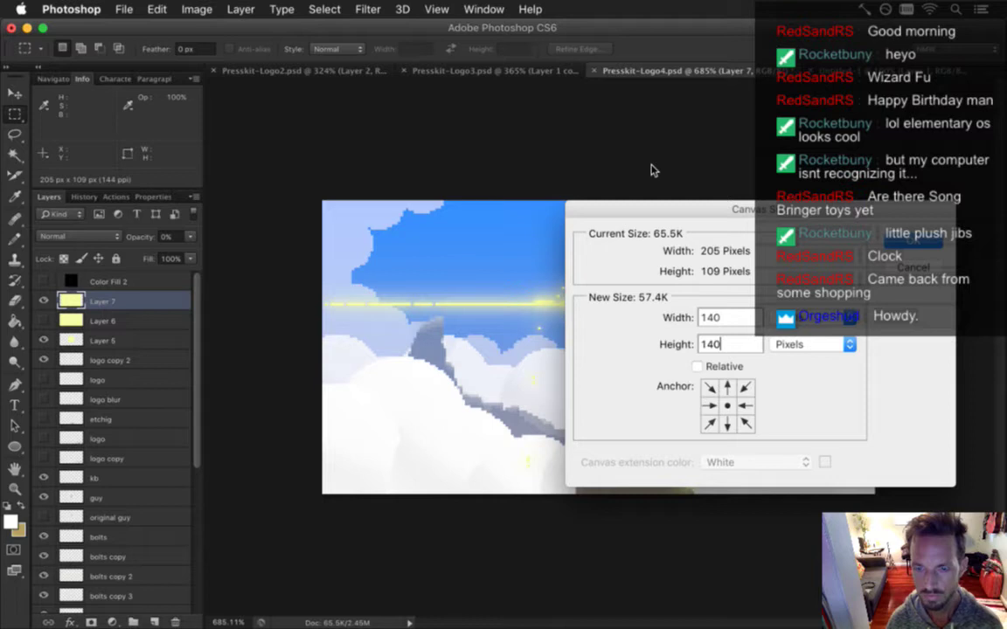
{"action": "left_click", "coordinate": [727, 424]}
{"action": "left_click", "coordinate": [909, 243]}
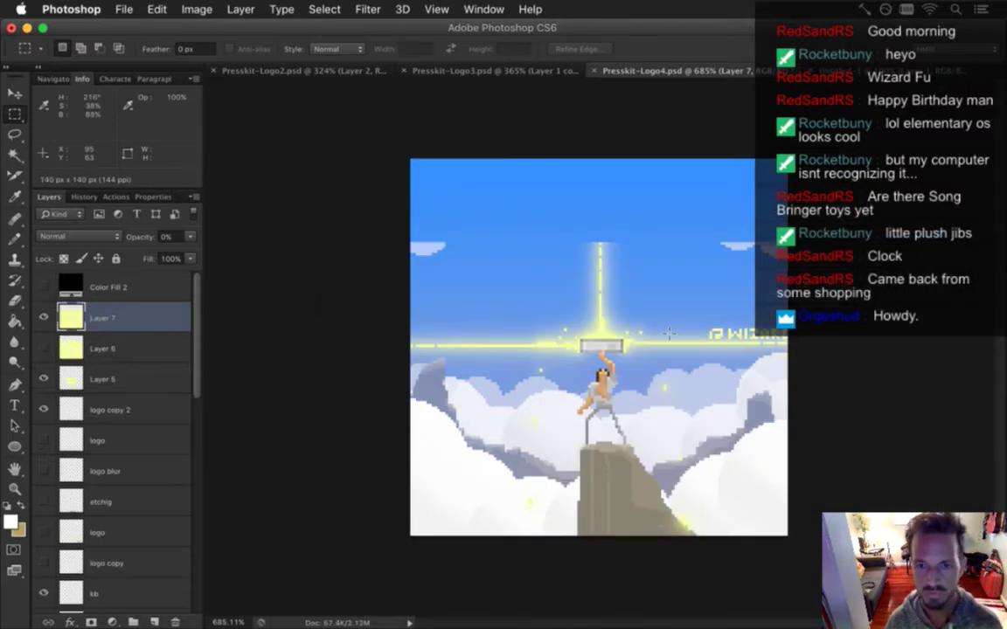
{"action": "key", "text": "ctrl+z"}
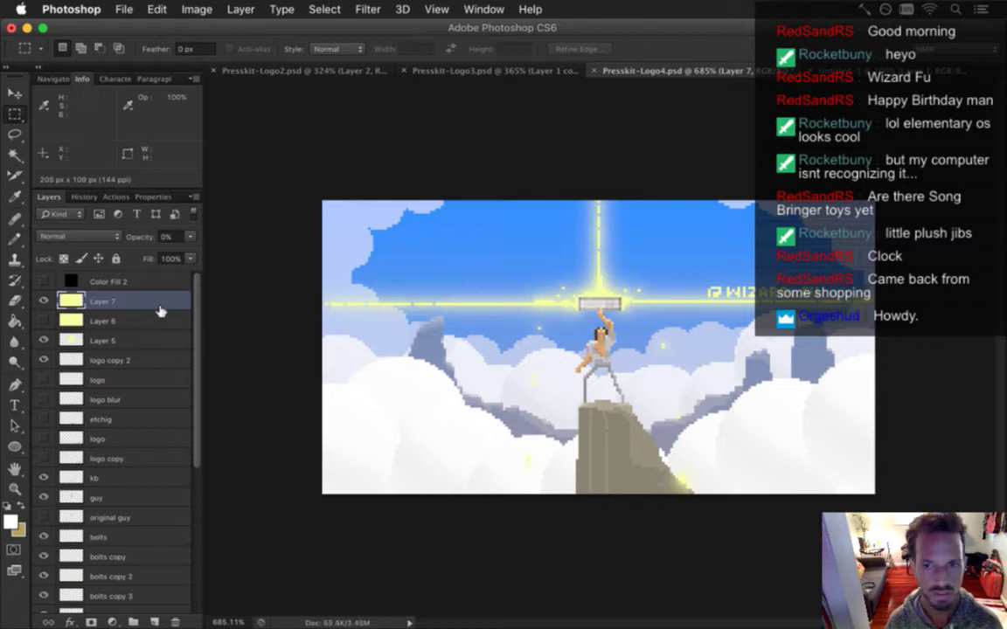
Delete the logo copy 2 layer and the hidden logo layer directly below it
{"action": "key", "text": "b"}
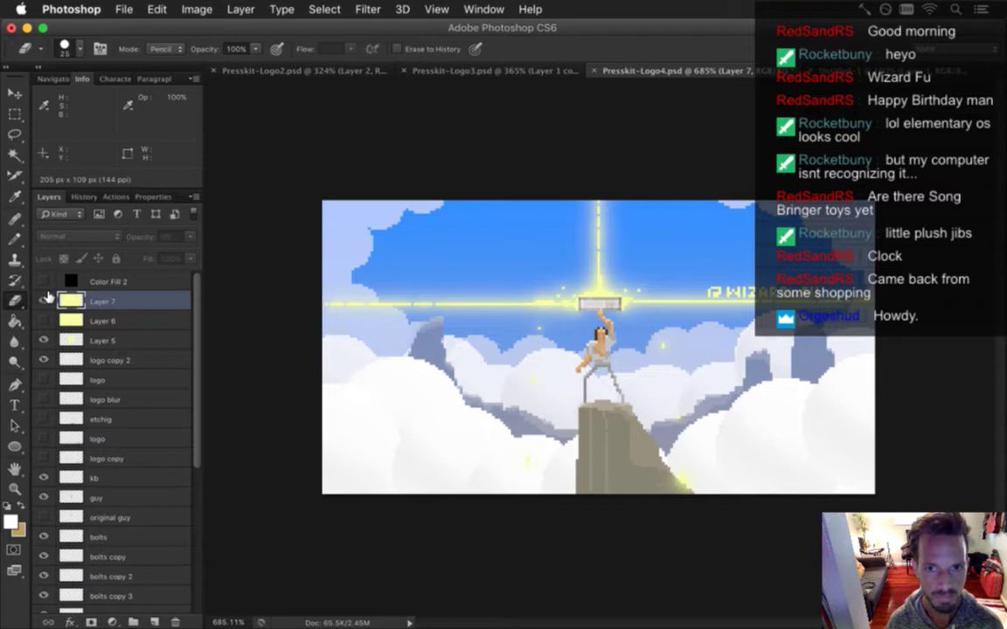
{"action": "scroll", "coordinate": [170, 358], "scroll_direction": "down", "scroll_amount": 4}
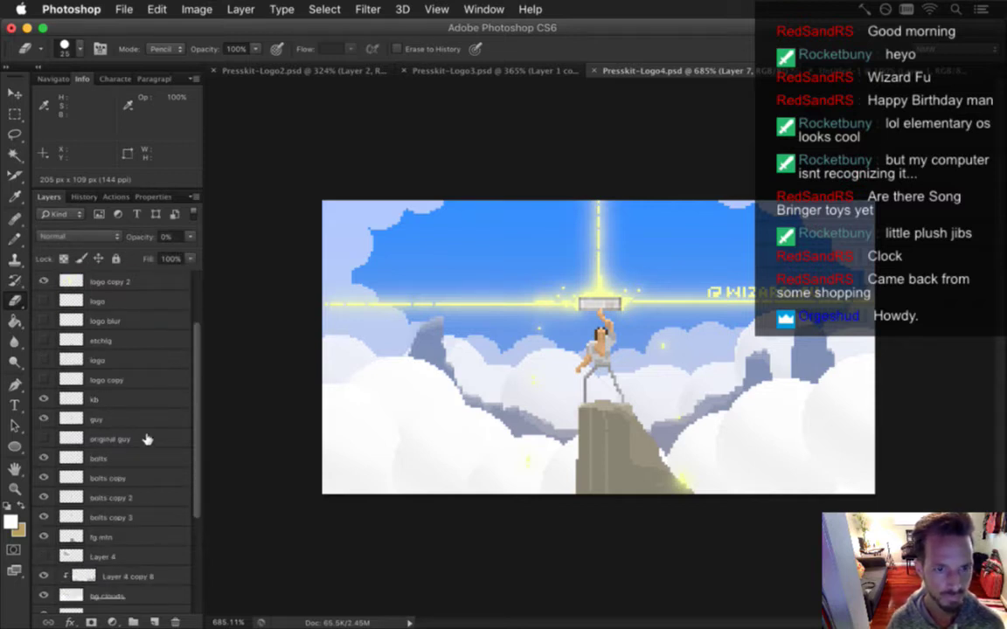
{"action": "left_click_drag", "start_coordinate": [195, 479], "coordinate": [163, 375]}
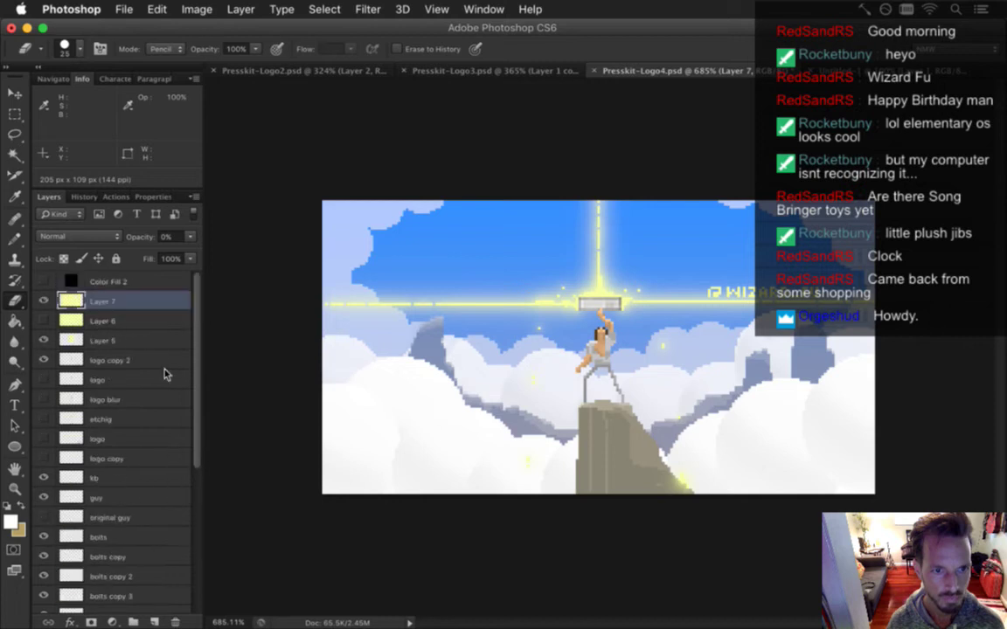
{"action": "left_click", "coordinate": [45, 300]}
{"action": "left_click", "coordinate": [45, 300]}
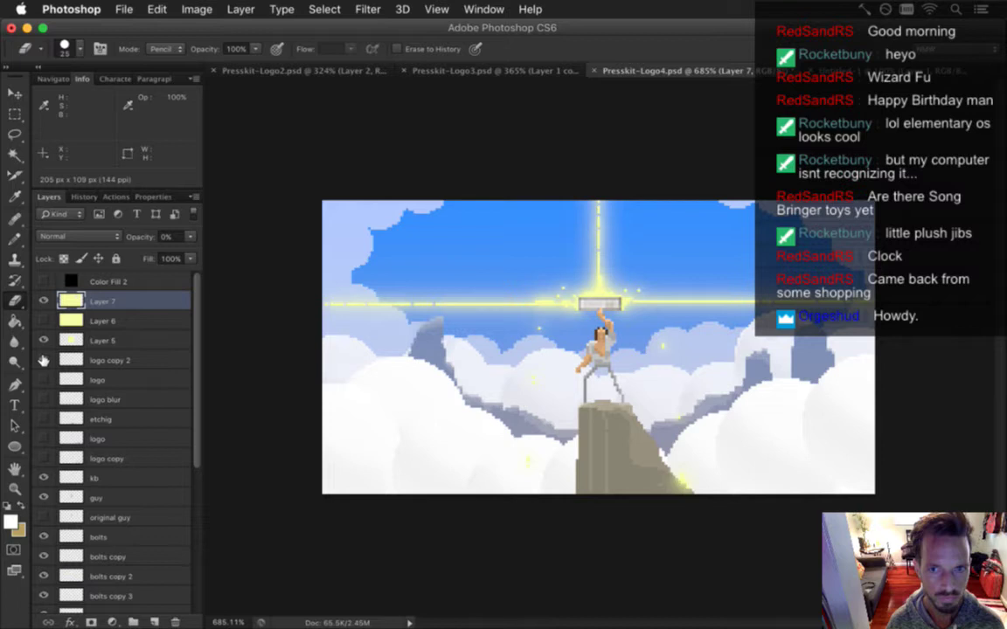
{"action": "left_click", "coordinate": [80, 360]}
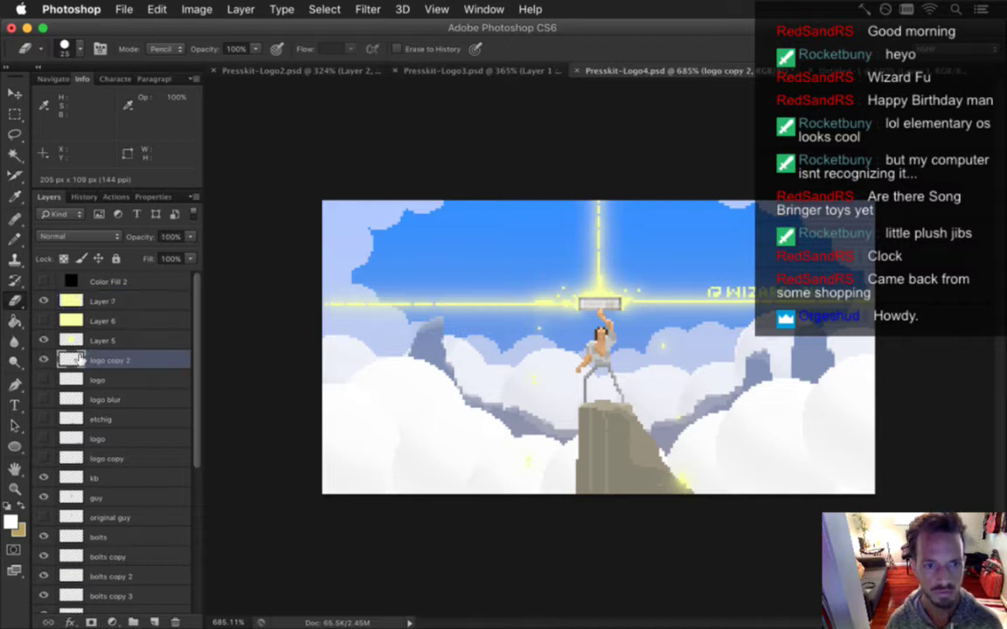
{"action": "left_click", "coordinate": [175, 621]}
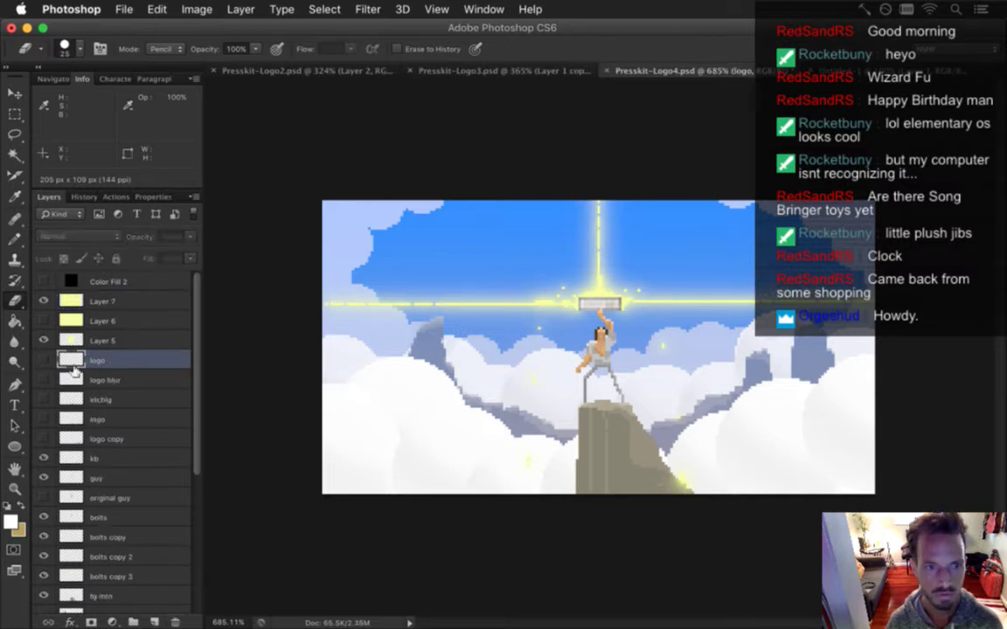
{"action": "left_click", "coordinate": [44, 359]}
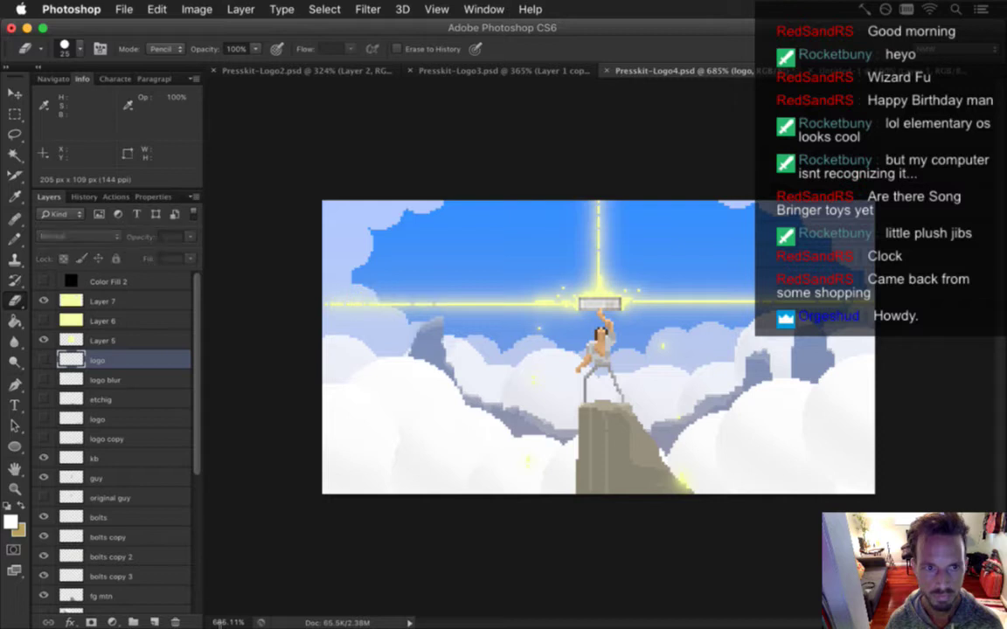
{"action": "left_click", "coordinate": [175, 620]}
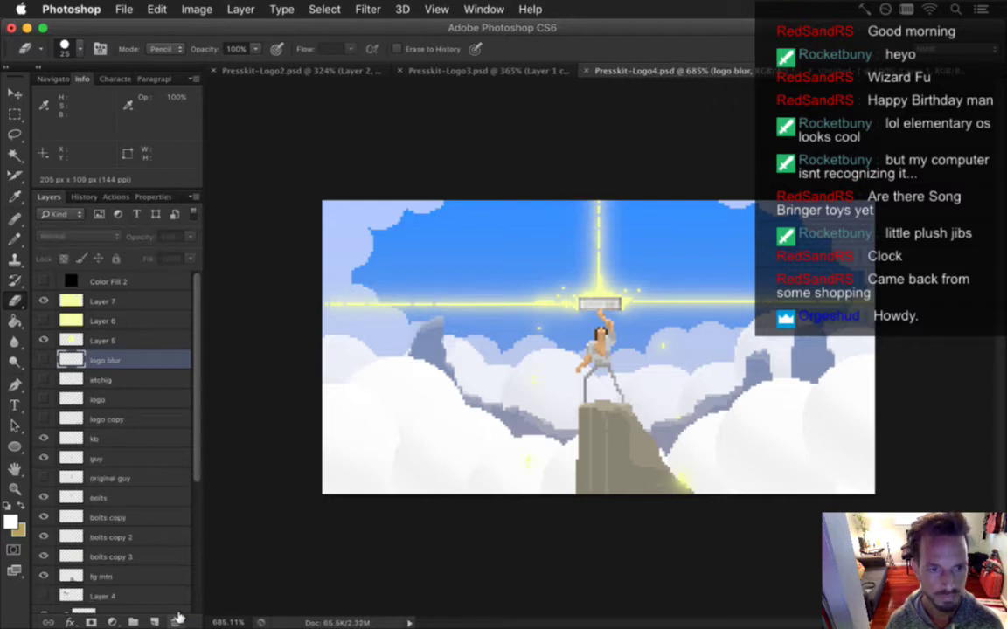
Delete the remaining hidden logo layers: logo blur, etchig, logo and logo copy
{"action": "left_click", "coordinate": [43, 359]}
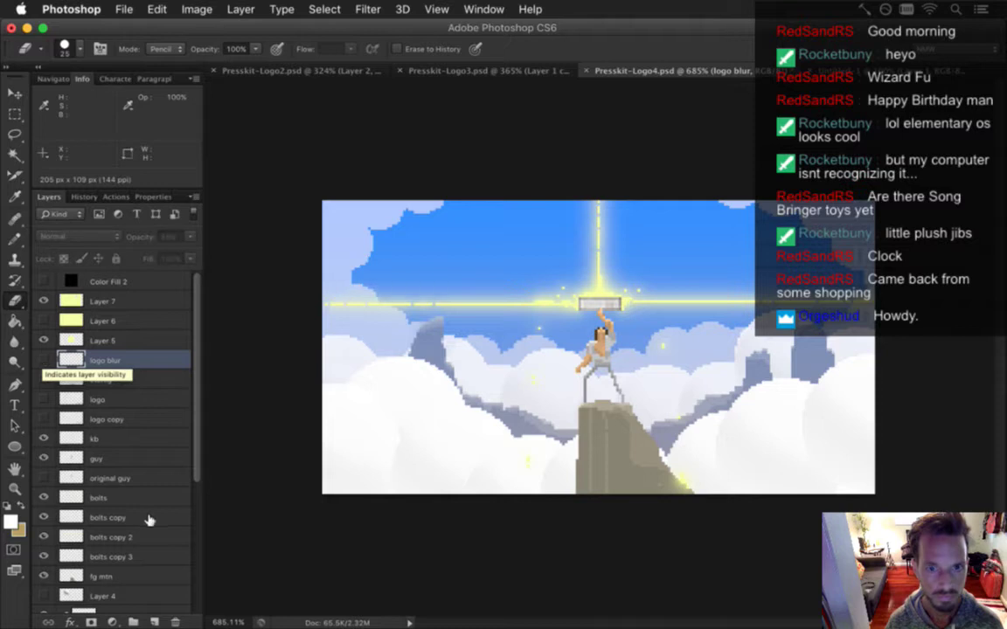
{"action": "left_click", "coordinate": [176, 620]}
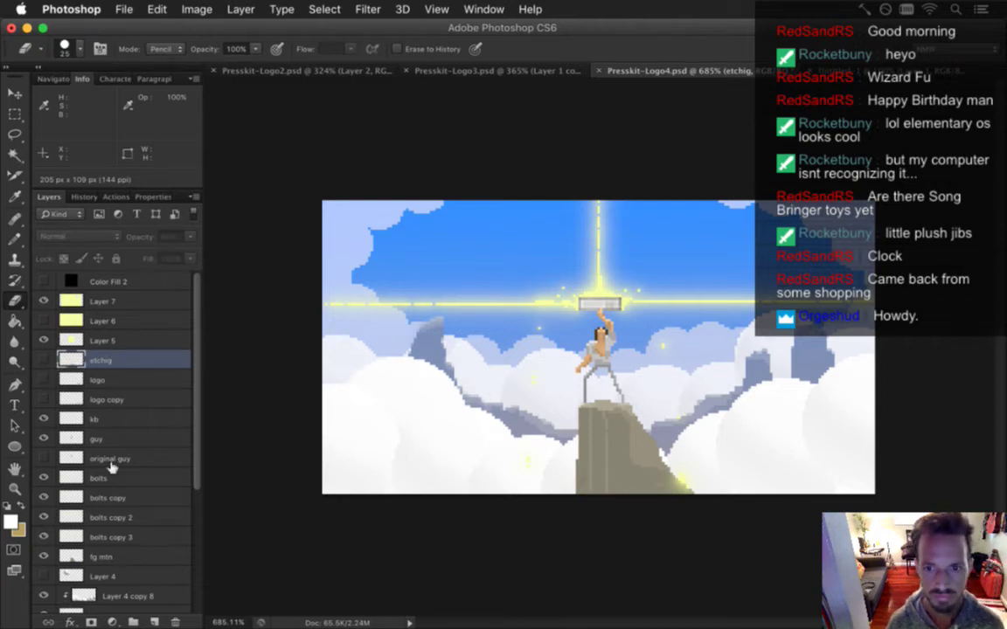
{"action": "left_click", "coordinate": [177, 622]}
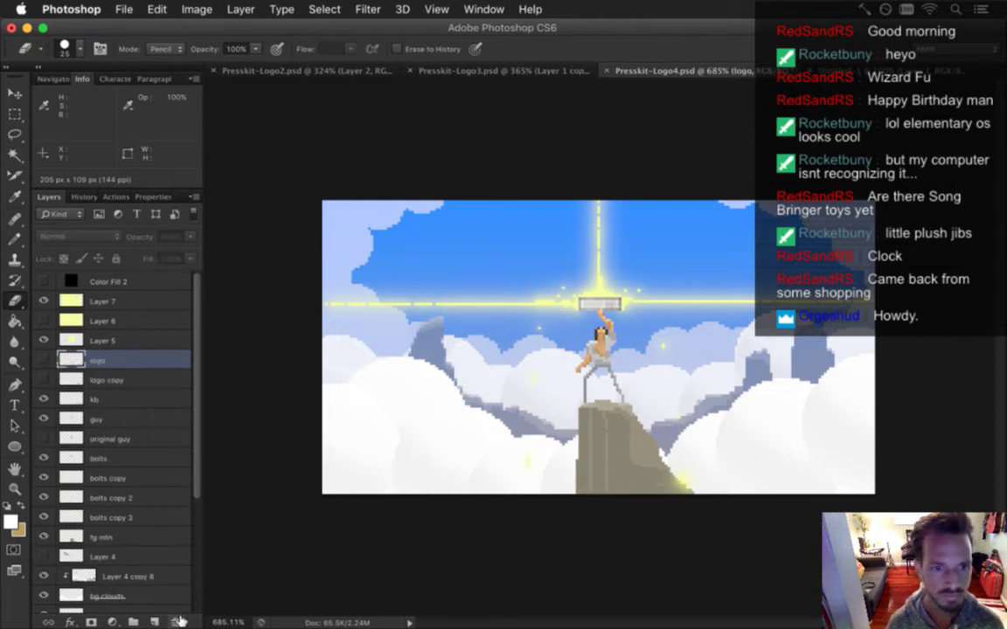
{"action": "left_click", "coordinate": [44, 361]}
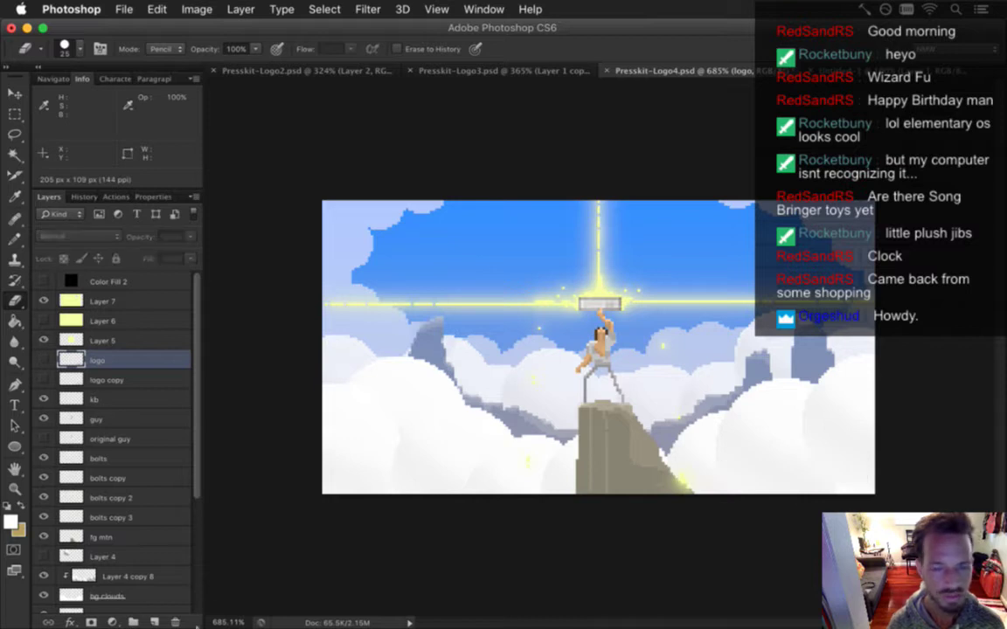
{"action": "left_click", "coordinate": [175, 621]}
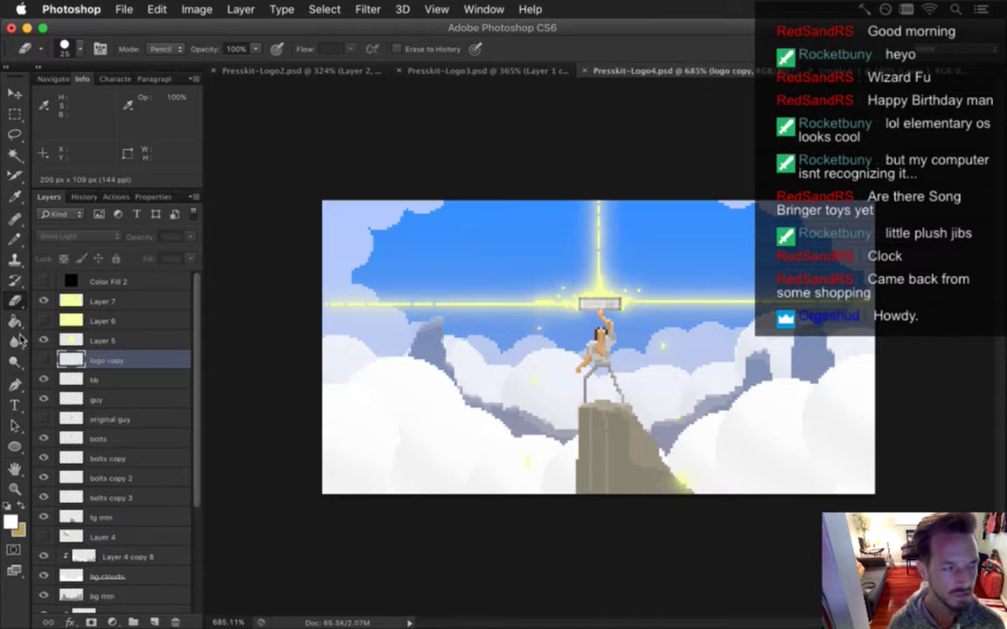
{"action": "left_click", "coordinate": [42, 360]}
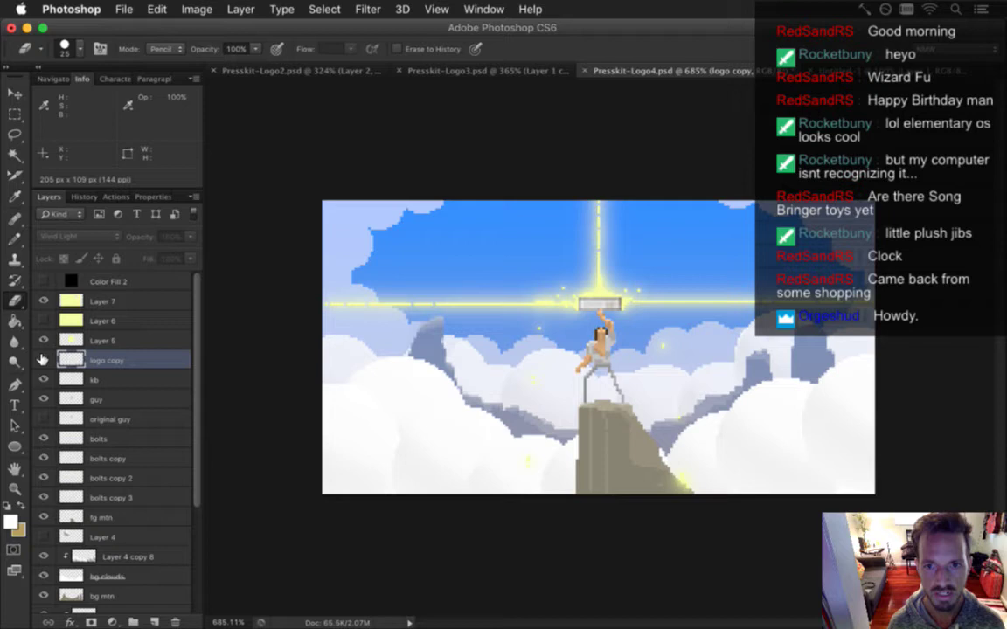
{"action": "left_click", "coordinate": [175, 622]}
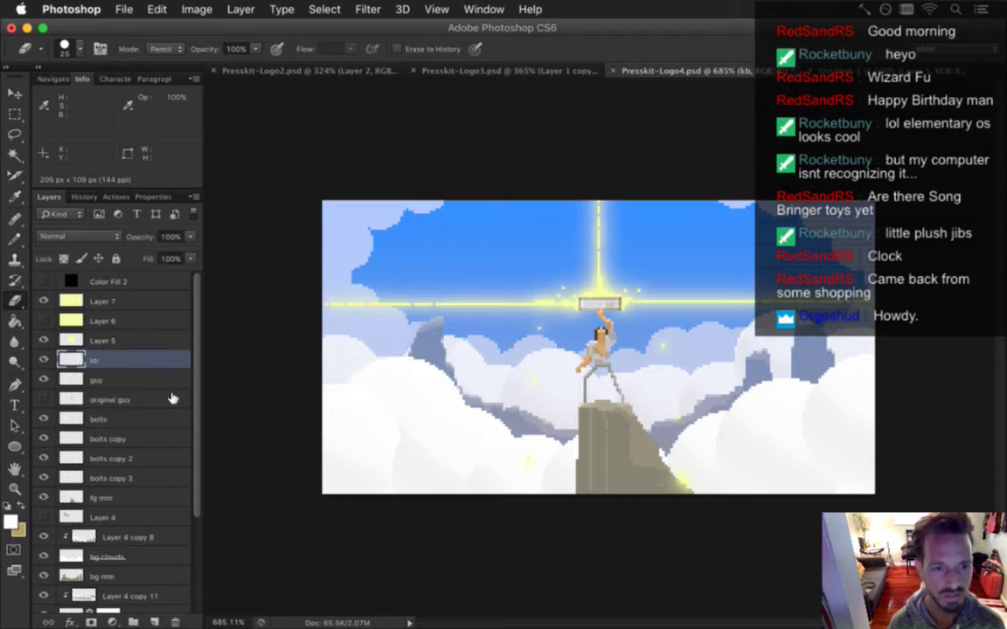
Preview the hidden yellow Layer 6 and delete it
{"action": "left_click", "coordinate": [46, 320]}
{"action": "left_click", "coordinate": [44, 320]}
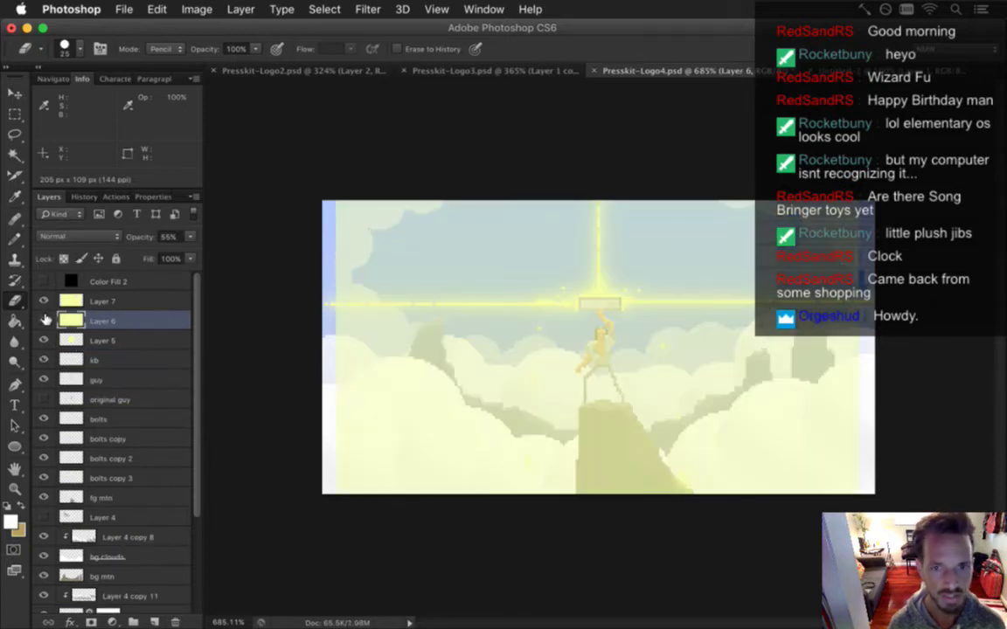
{"action": "key", "text": "BackSpace"}
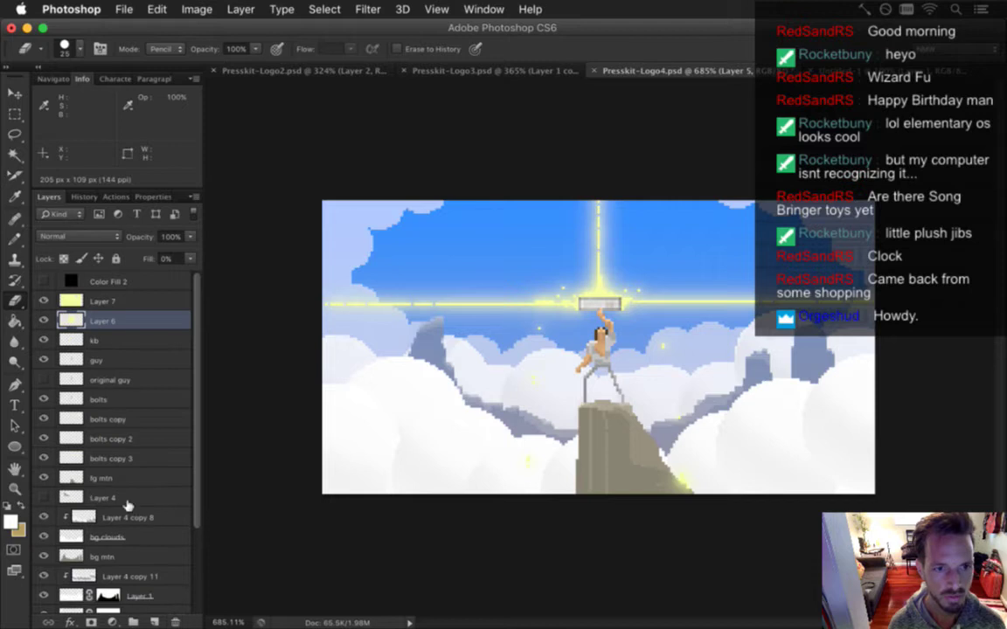
Examine the hidden original guy, Layer 4 and moon layers by showing and hiding them
{"action": "left_click", "coordinate": [61, 380]}
{"action": "left_click", "coordinate": [44, 380]}
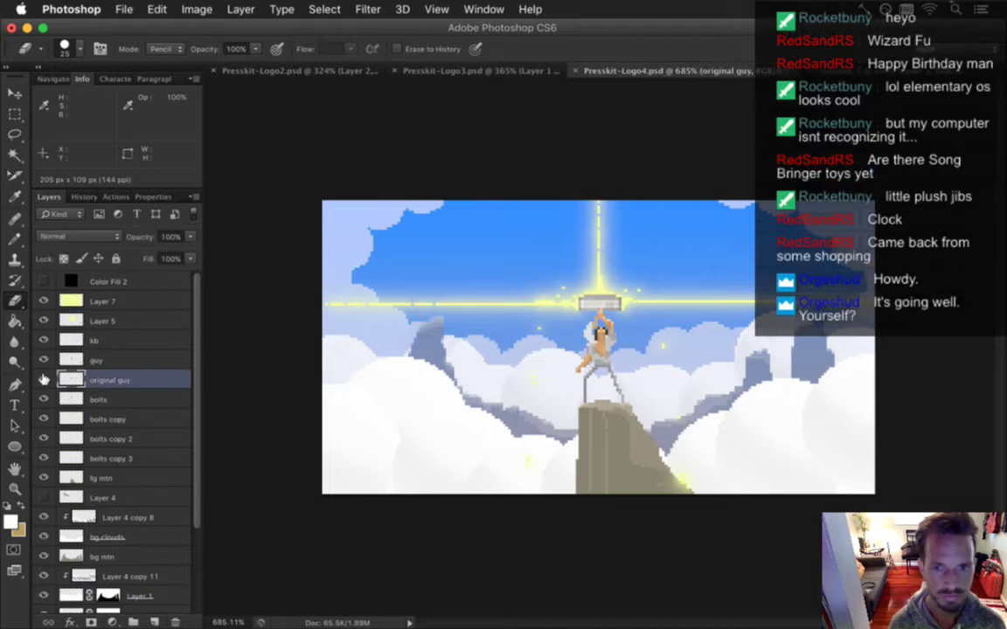
{"action": "left_click", "coordinate": [44, 381]}
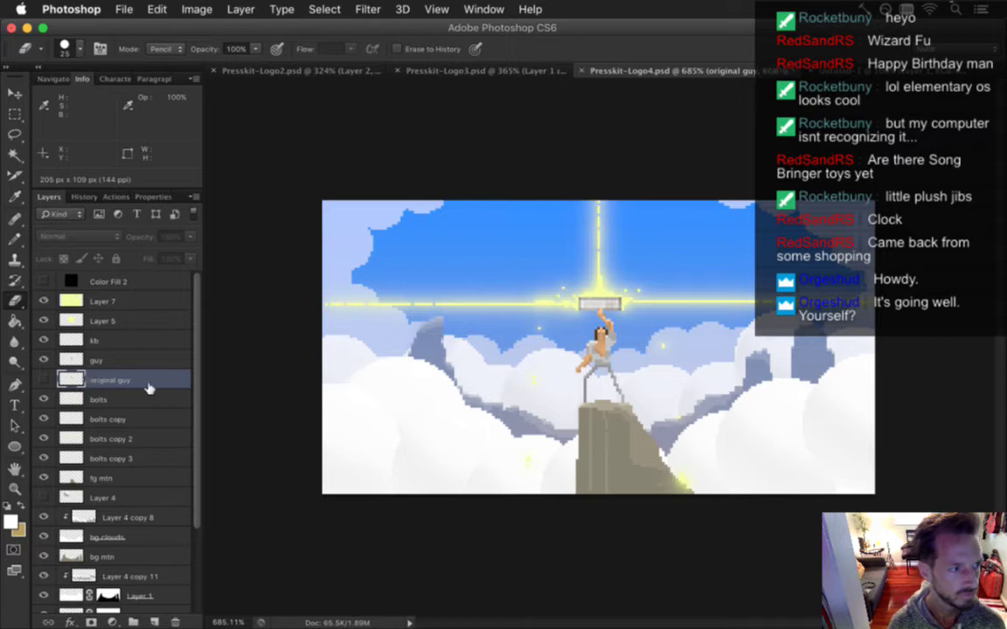
{"action": "scroll", "coordinate": [198, 411], "scroll_direction": "down", "scroll_amount": 3}
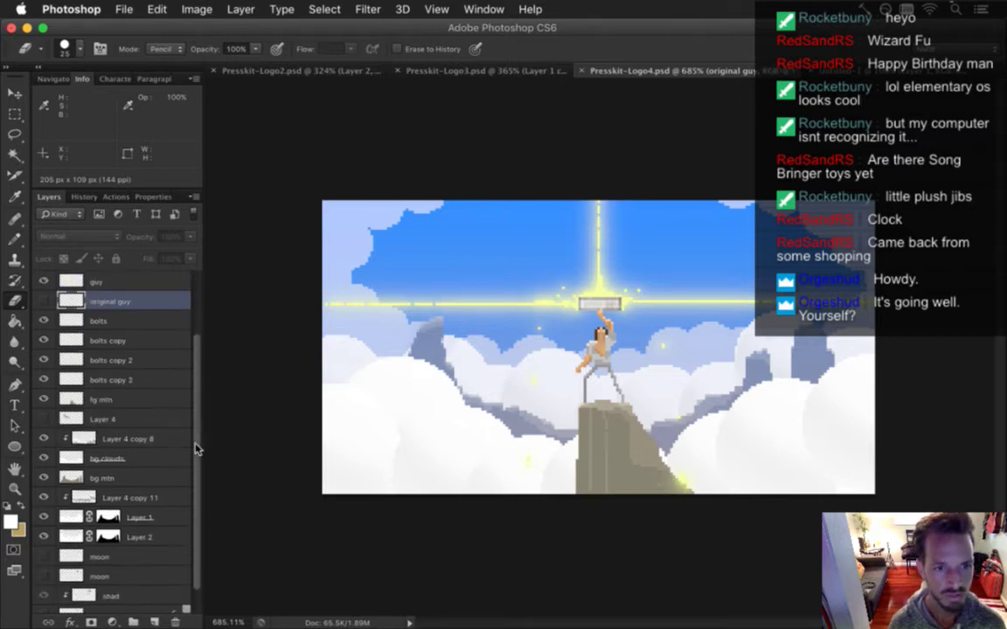
{"action": "left_click", "coordinate": [51, 418]}
{"action": "left_click", "coordinate": [45, 419]}
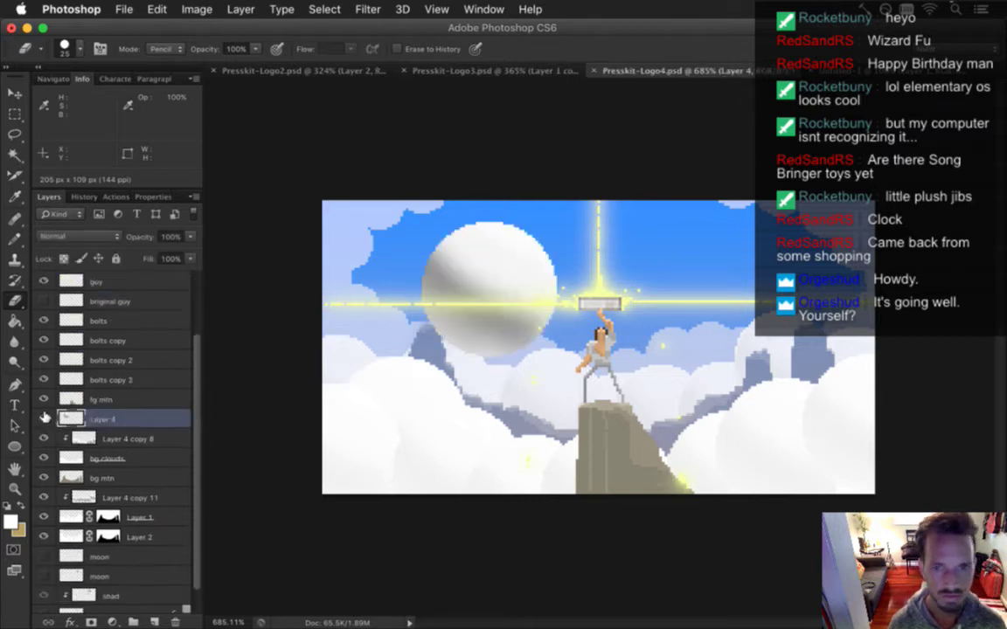
{"action": "left_click", "coordinate": [44, 418]}
{"action": "scroll", "coordinate": [198, 480], "scroll_direction": "down", "scroll_amount": 2}
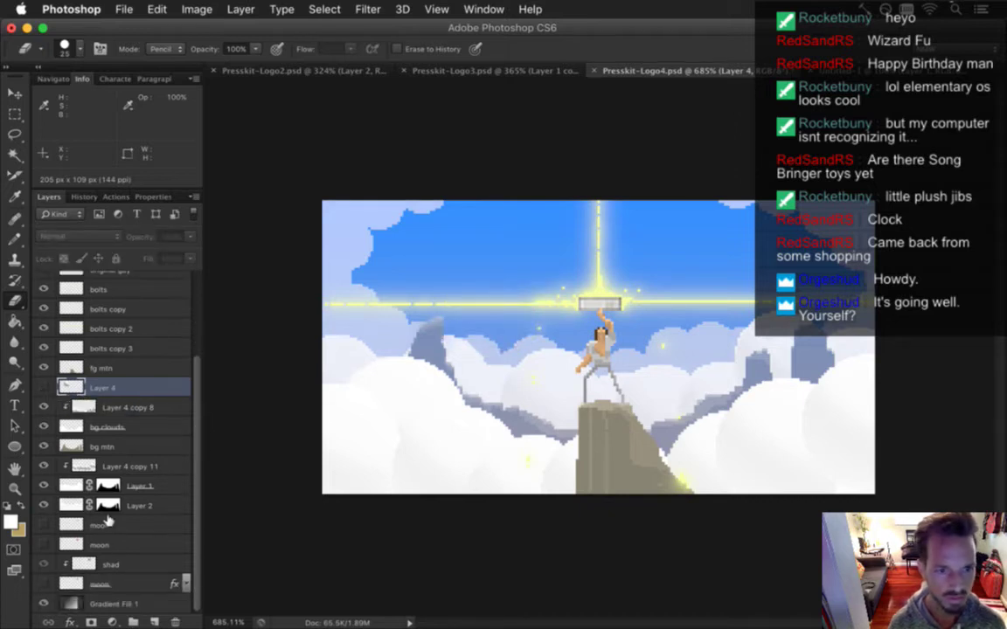
{"action": "left_click", "coordinate": [107, 522]}
{"action": "left_click", "coordinate": [42, 525]}
{"action": "left_click", "coordinate": [41, 523]}
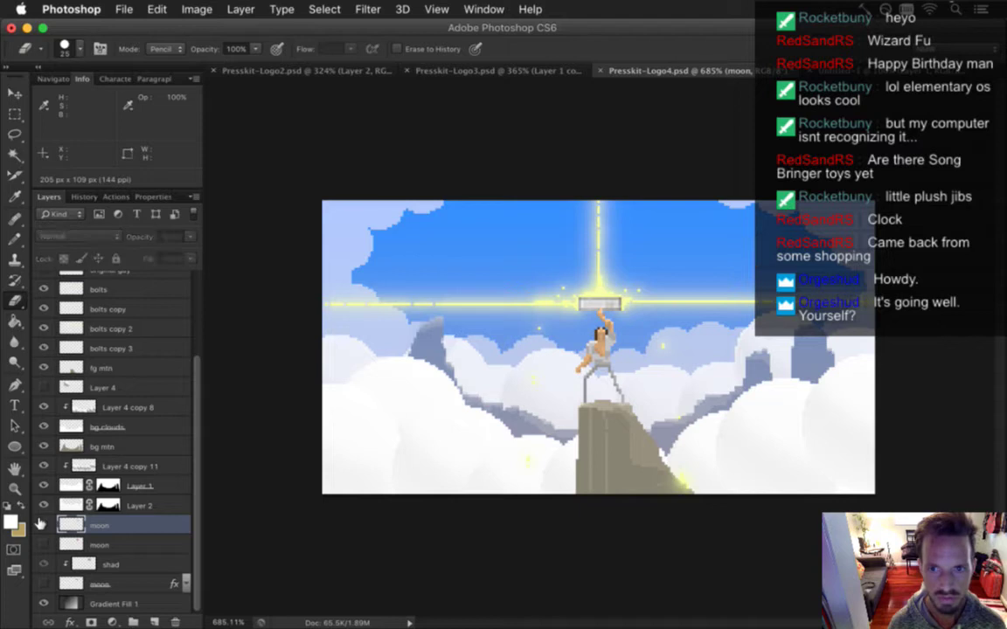
{"action": "left_click", "coordinate": [45, 544]}
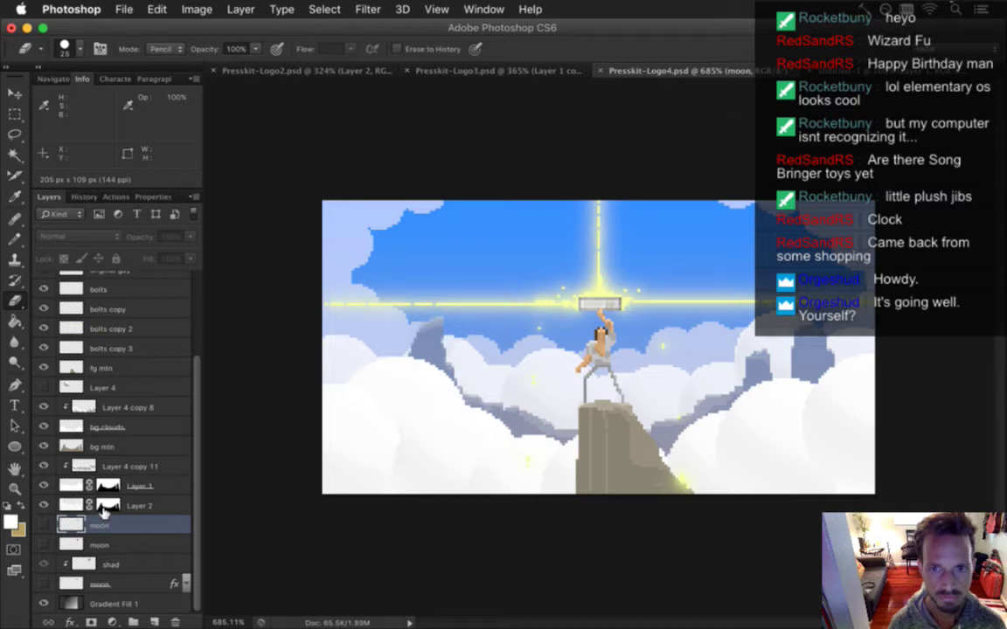
Try resizing the canvas to 140 × 140 px with the anchor at the centre
{"action": "key", "text": "super+alt+c"}
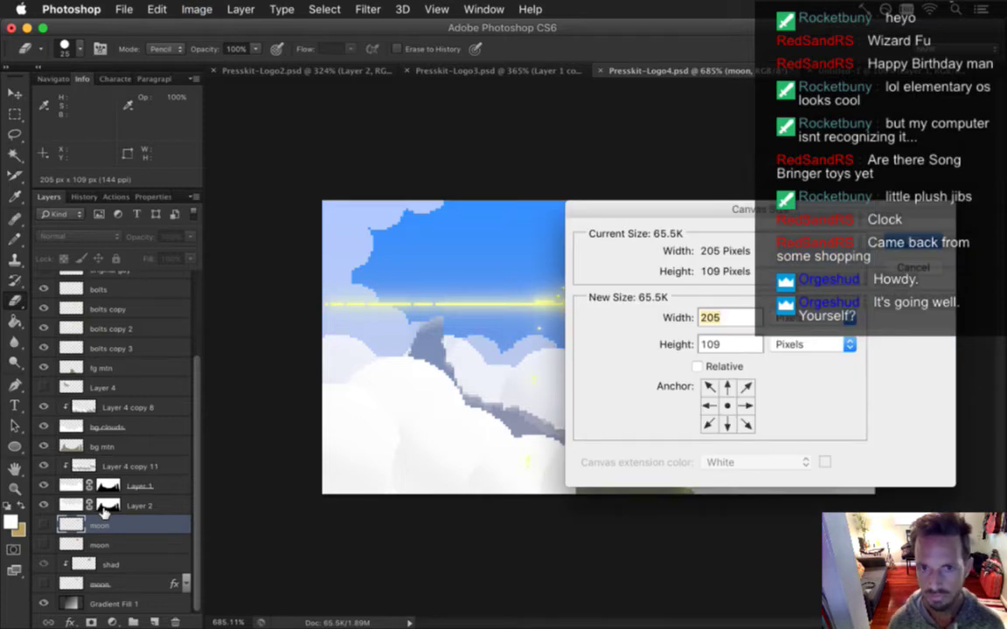
{"action": "key", "text": "Escape"}
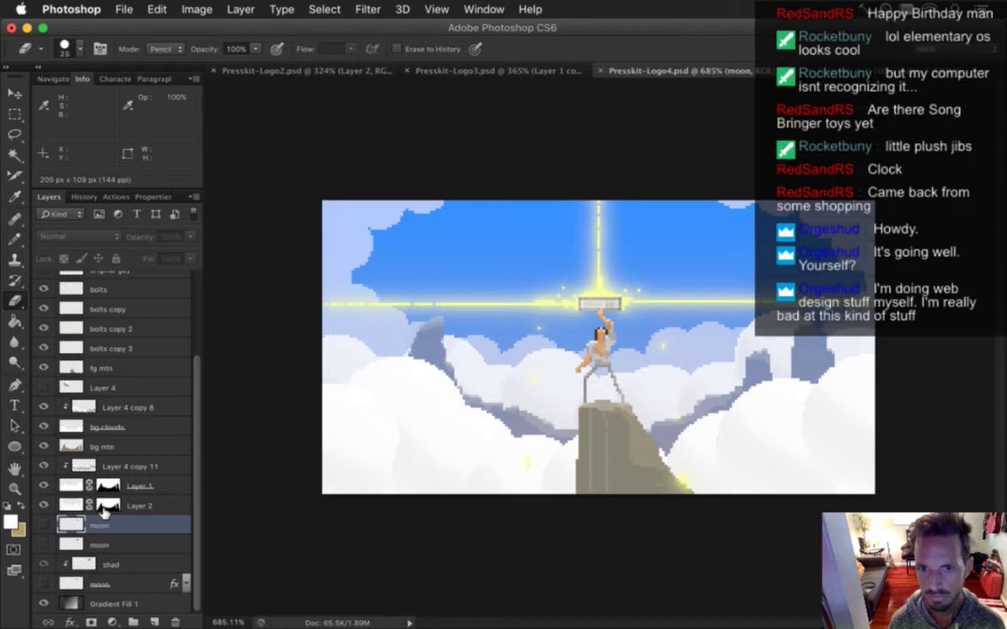
{"action": "key", "text": "super+alt+c"}
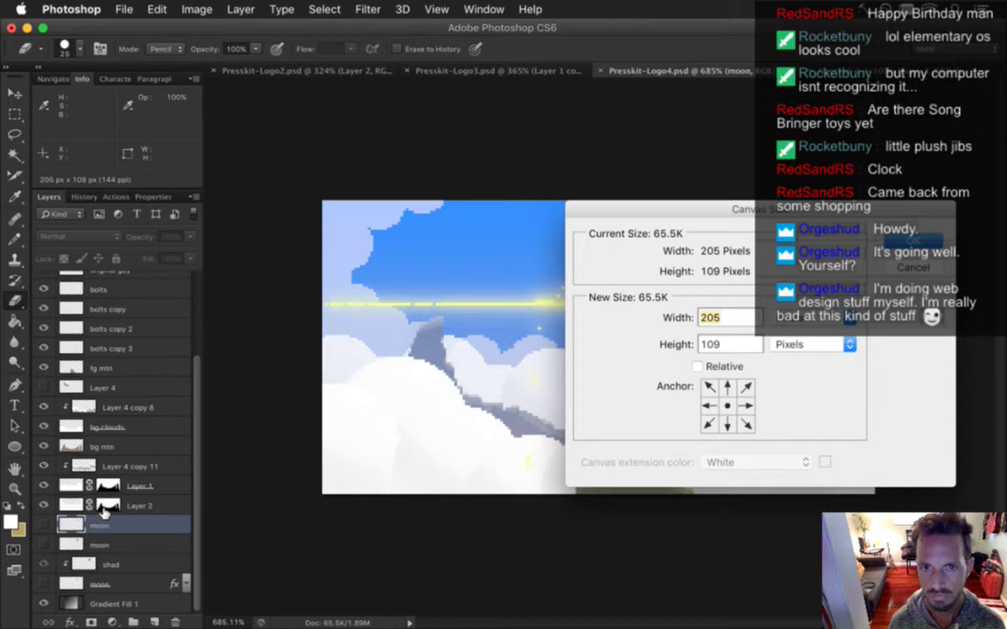
{"action": "type", "text": "140"}
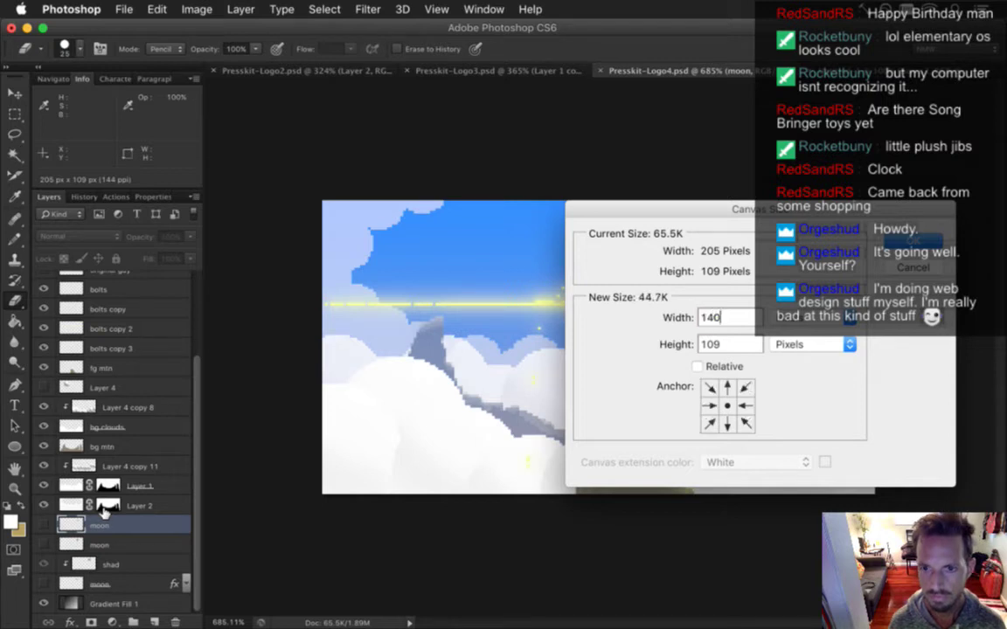
{"action": "key", "text": "Tab"}
{"action": "type", "text": "140"}
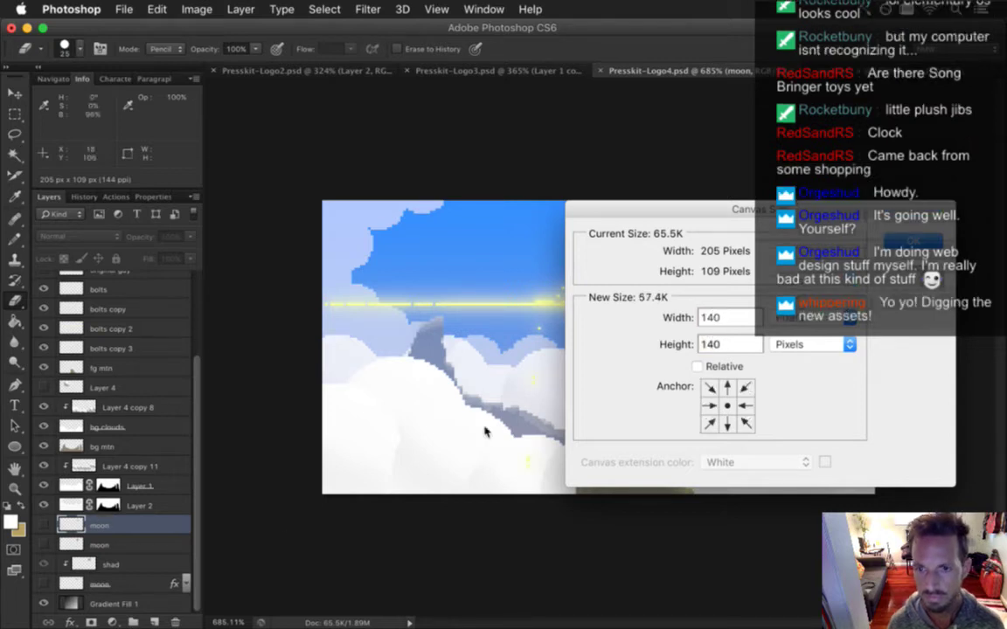
{"action": "key", "text": "Return"}
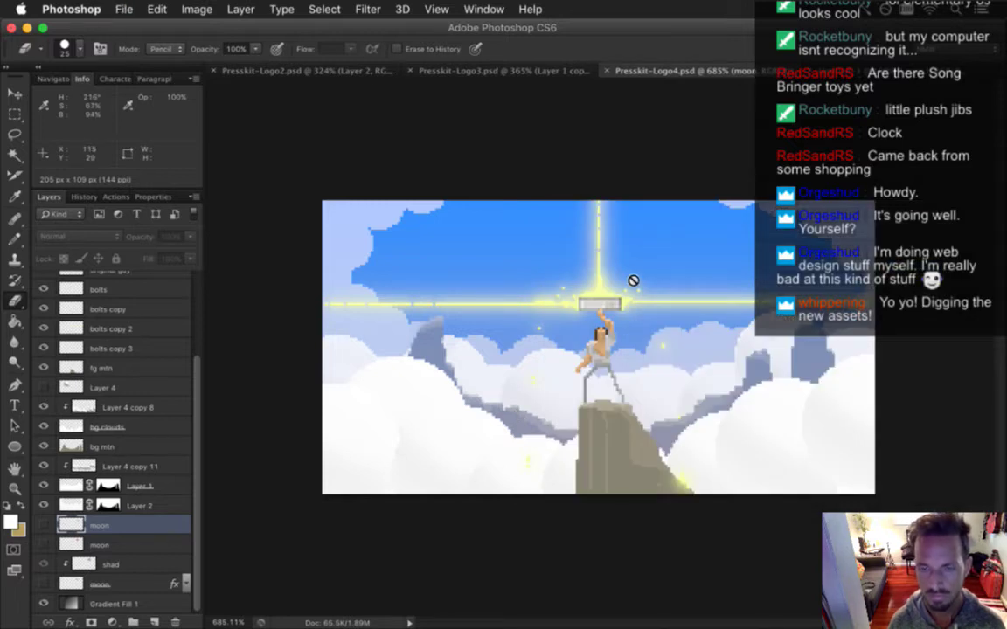
{"action": "key", "text": "super+alt+c"}
{"action": "type", "text": "140"}
{"action": "key", "text": "Tab"}
{"action": "type", "text": "140"}
{"action": "key", "text": "Return"}
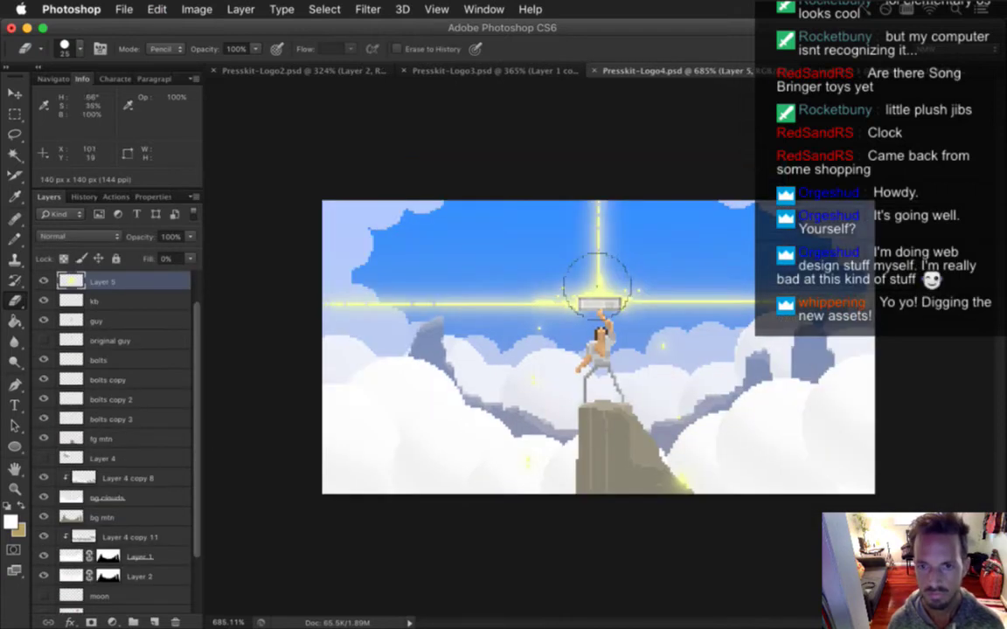
Resize the canvas to 140 × 140 px with the anchor at the bottom centre
{"action": "key", "text": "super+alt+c"}
{"action": "type", "text": "140"}
{"action": "key", "text": "Tab"}
{"action": "type", "text": "140"}
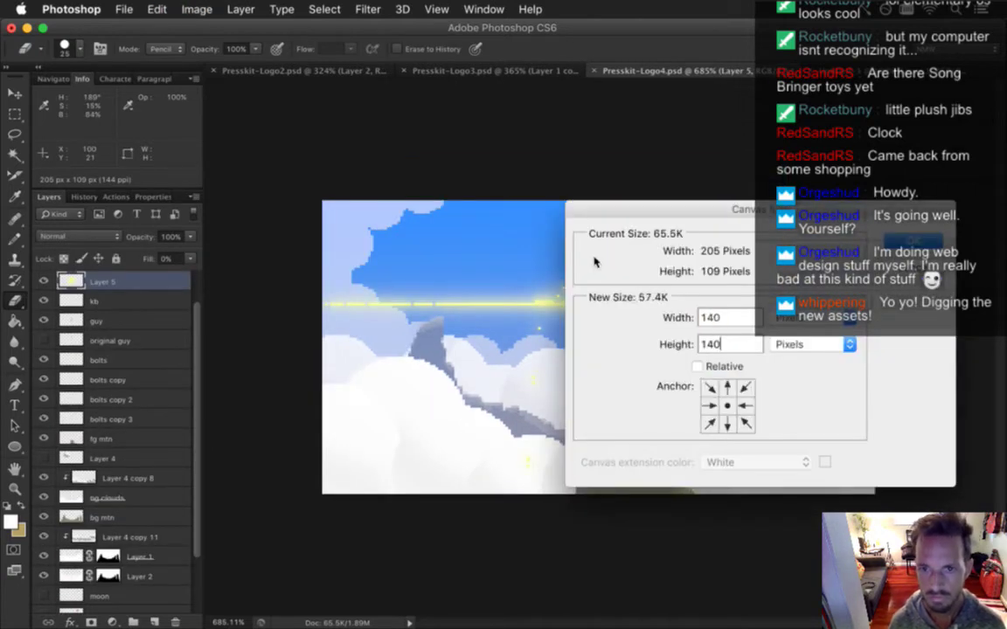
{"action": "left_click", "coordinate": [709, 424]}
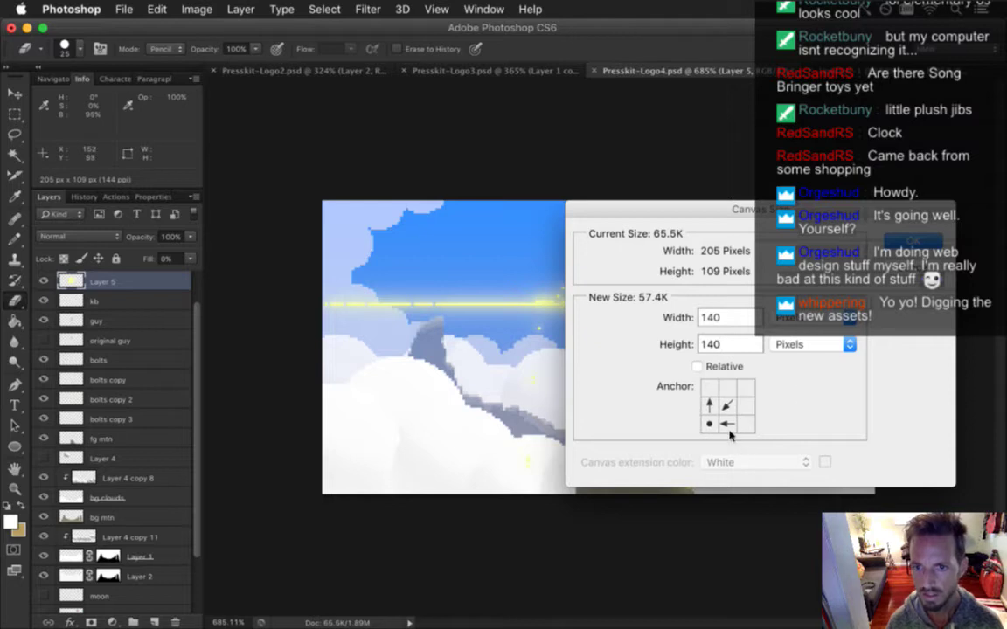
{"action": "key", "text": "Return"}
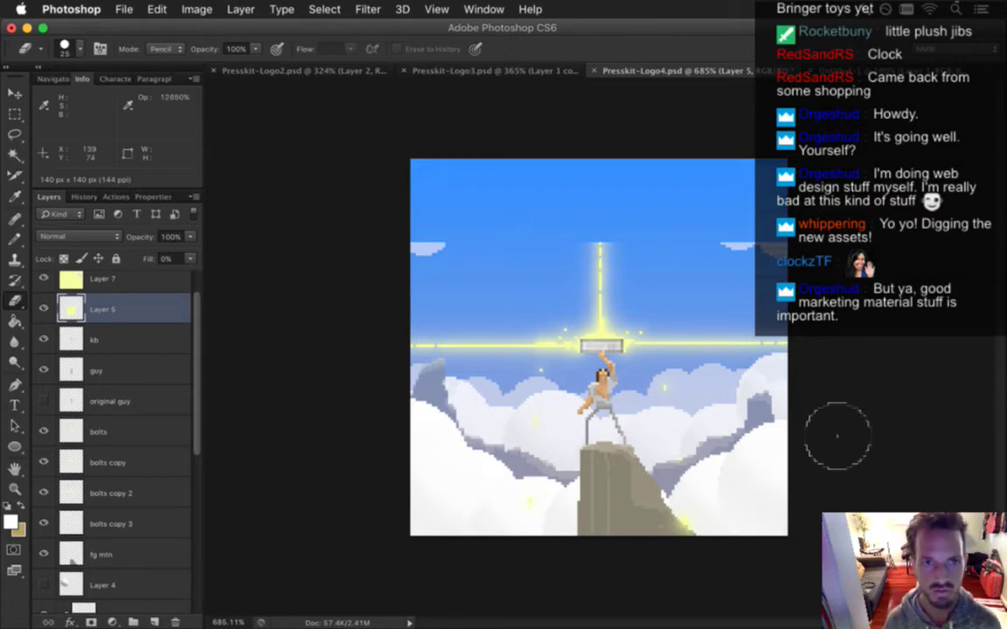
Switch to Chrome, open the Songbringer Beta Trailer from youtube.com/my_videos in a new tab, and pause it
{"action": "key", "text": "super+Tab"}
{"action": "left_click", "coordinate": [414, 350]}
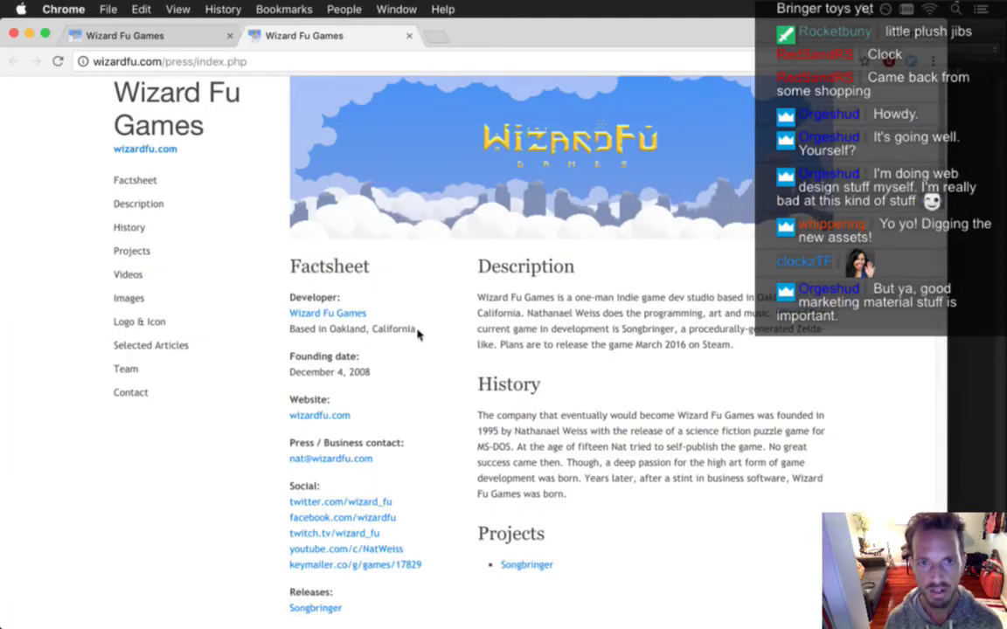
{"action": "left_click", "coordinate": [435, 38]}
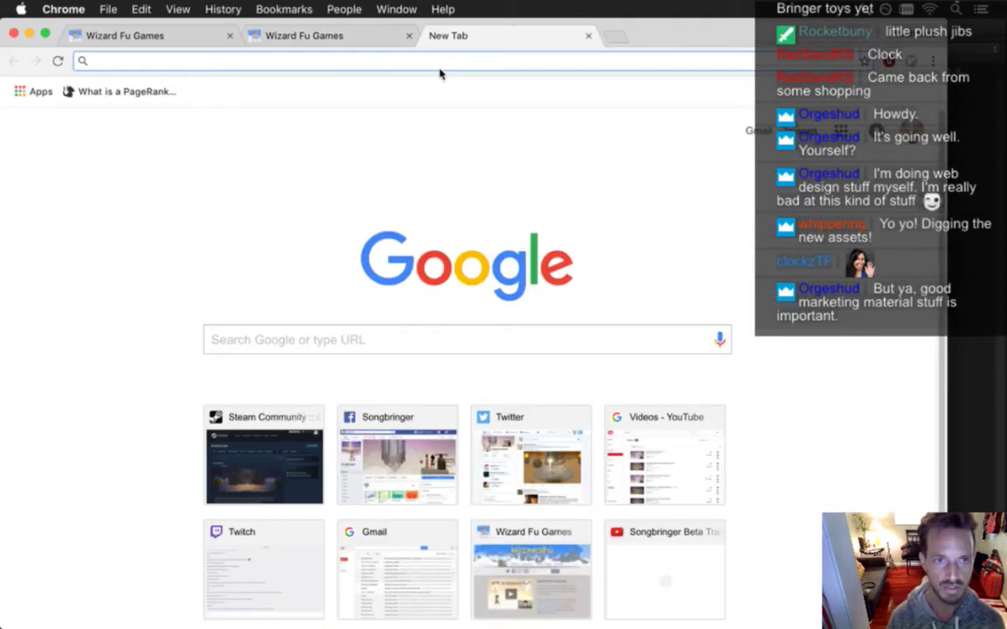
{"action": "type", "text": "youtube.com/my_videos"}
{"action": "key", "text": "Return"}
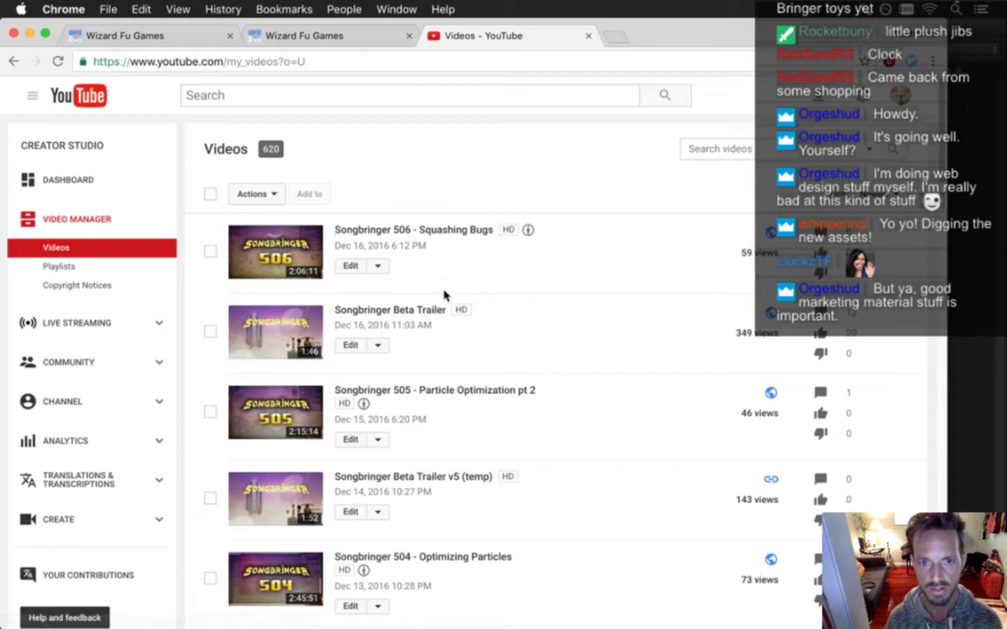
{"action": "left_click", "coordinate": [427, 310]}
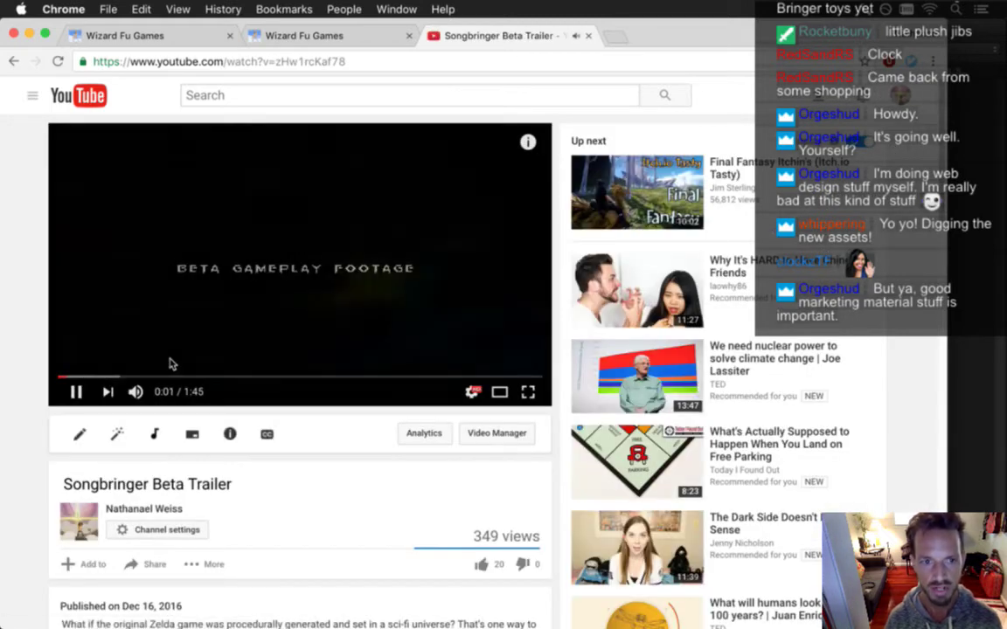
{"action": "left_click", "coordinate": [75, 392]}
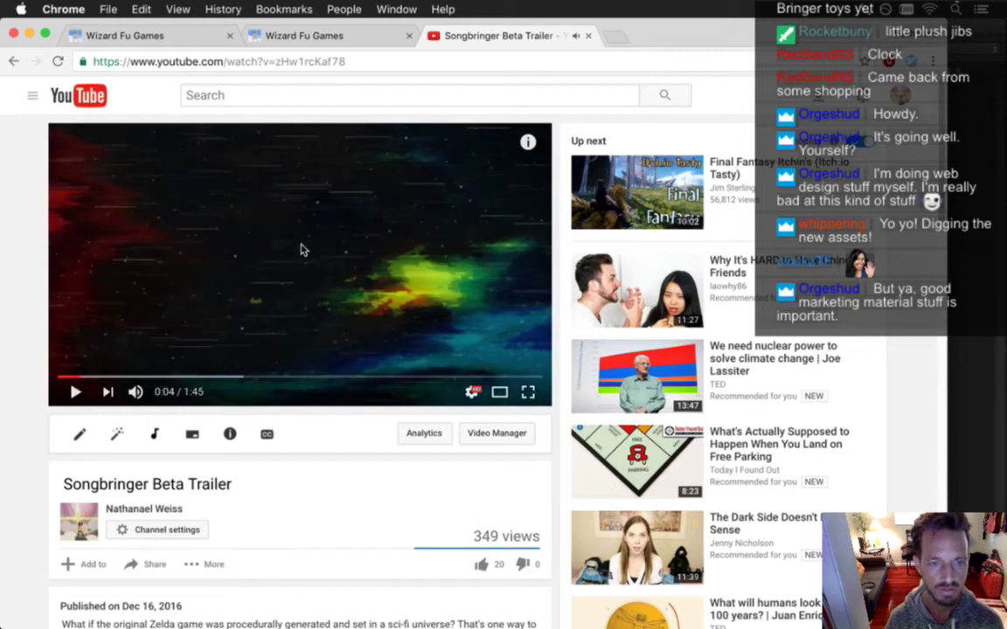
Share the trailer's link in the Twitch chat at twitch.tv/wizard_fu/chat, close both added tabs, and return to Photoshop
{"action": "left_click", "coordinate": [284, 62]}
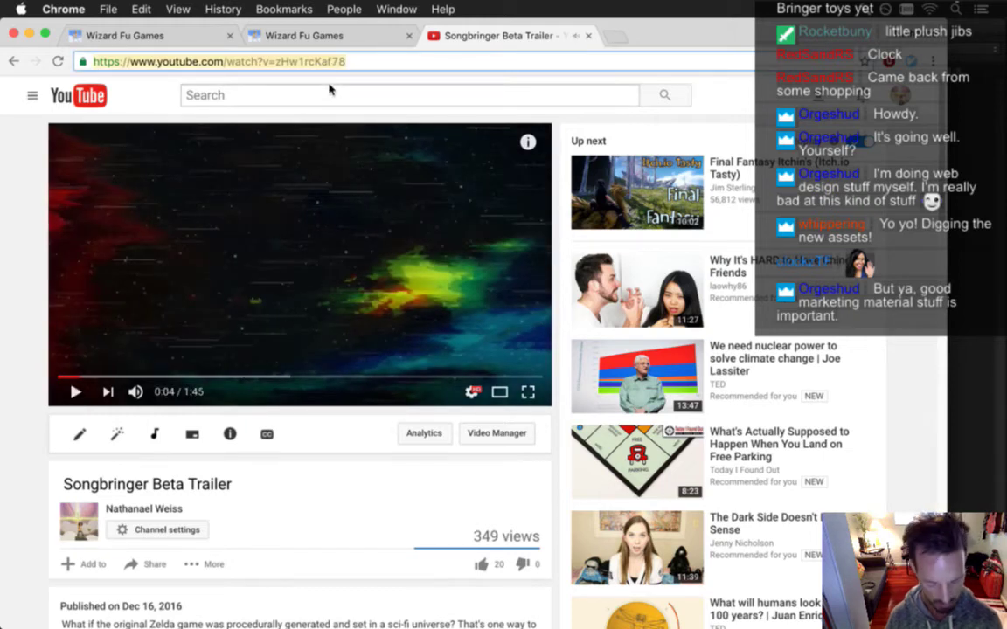
{"action": "key", "text": "super+t"}
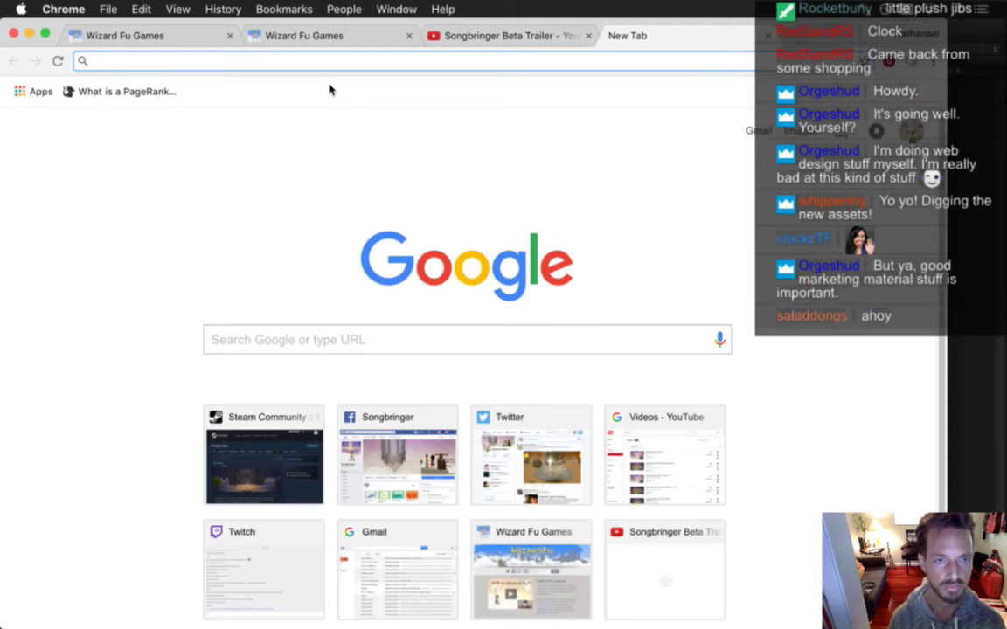
{"action": "type", "text": "twitch.tv/wizard_fu/chat"}
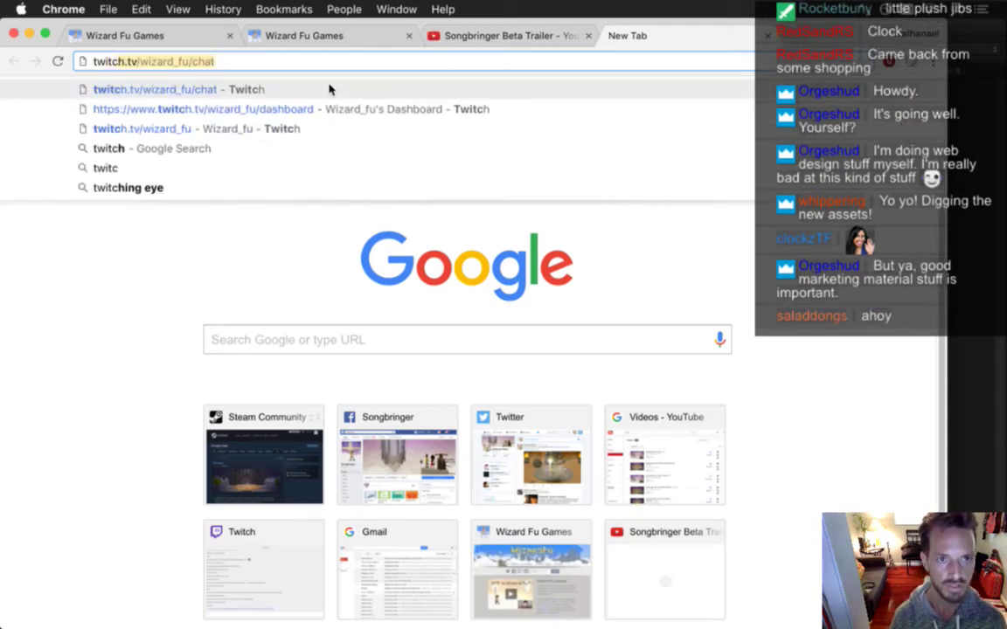
{"action": "key", "text": "Return"}
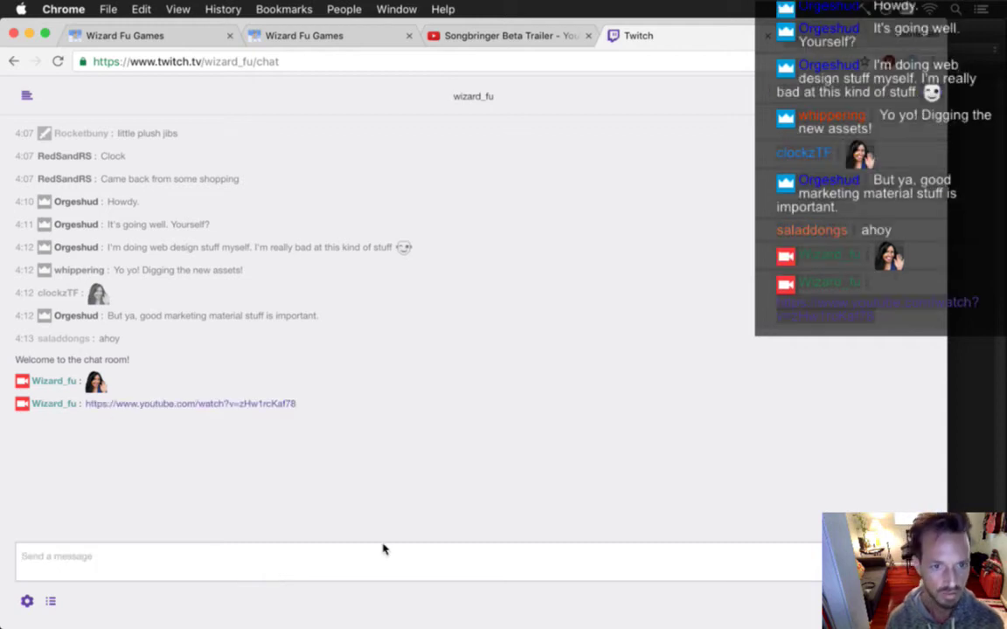
{"action": "key", "text": "super+w"}
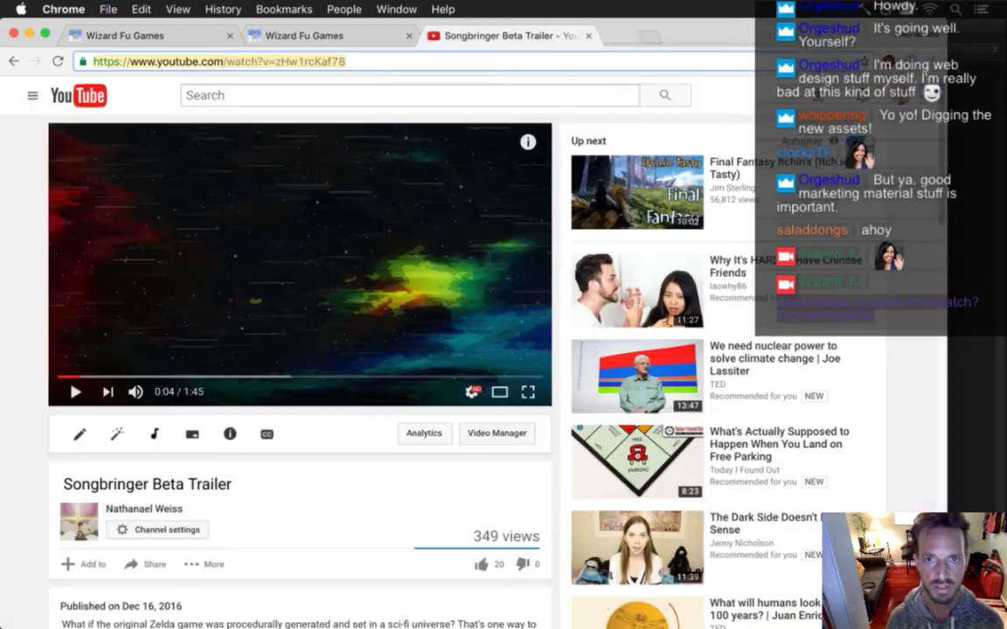
{"action": "key", "text": "super+w"}
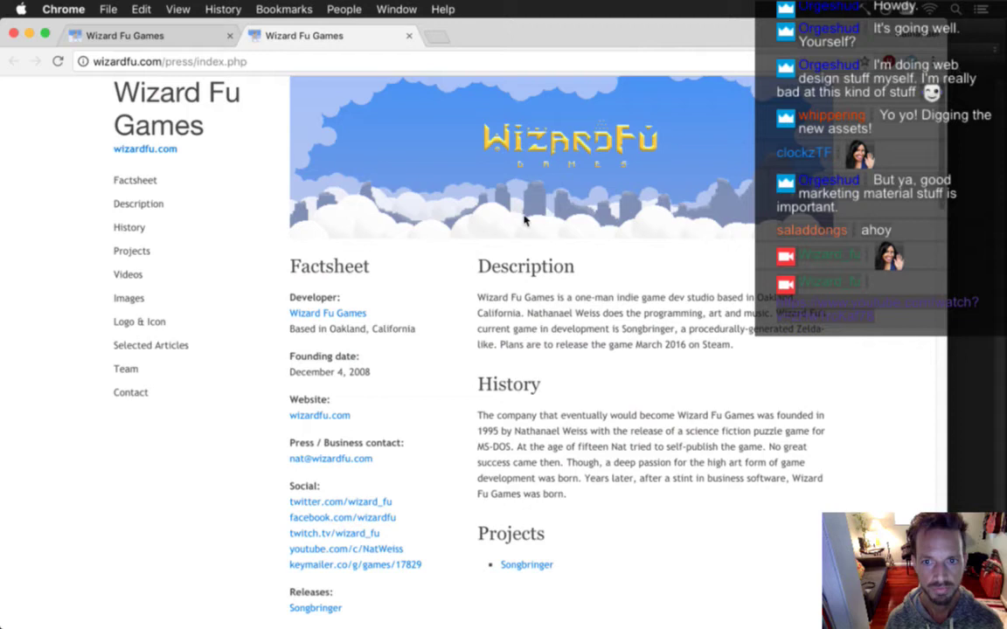
{"action": "key", "text": "super+Tab"}
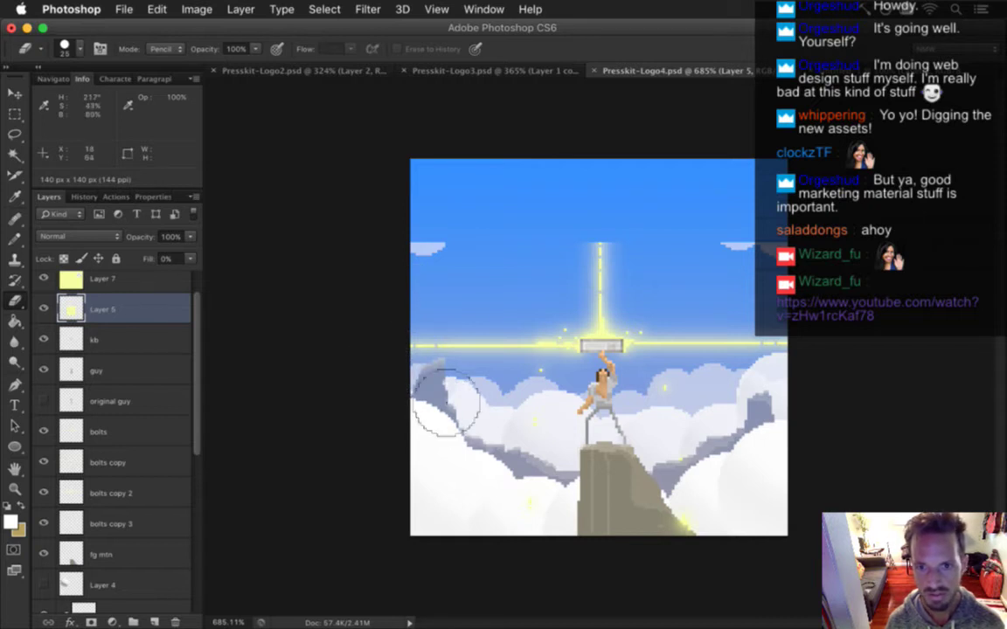
Check the bg clouds layer by toggling its visibility, then rename it as "fg clouds"
{"action": "left_click_drag", "start_coordinate": [201, 344], "coordinate": [189, 444]}
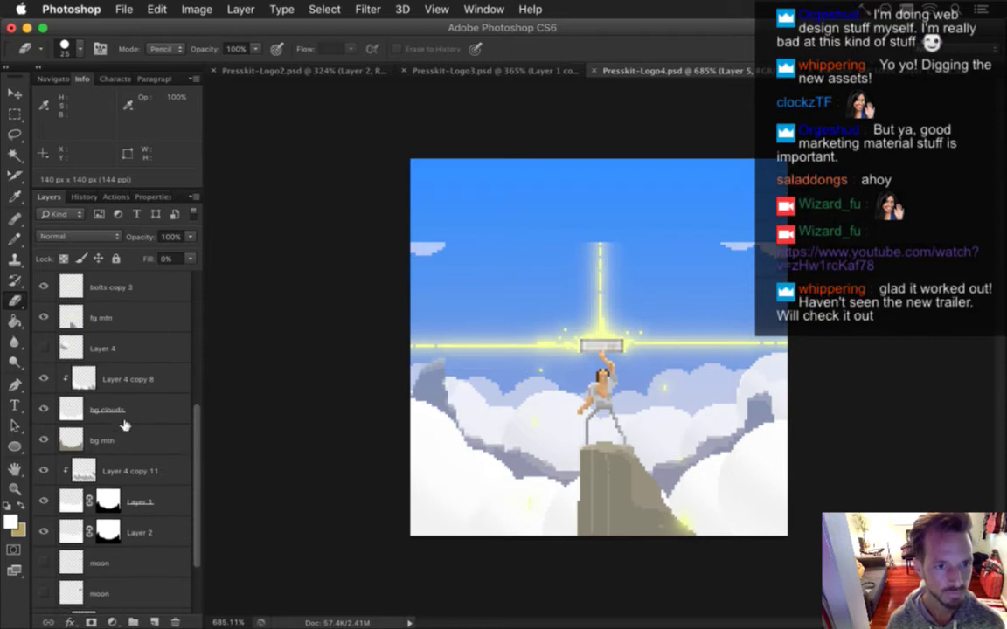
{"action": "left_click", "coordinate": [63, 409]}
{"action": "left_click", "coordinate": [44, 408]}
{"action": "left_click", "coordinate": [44, 408]}
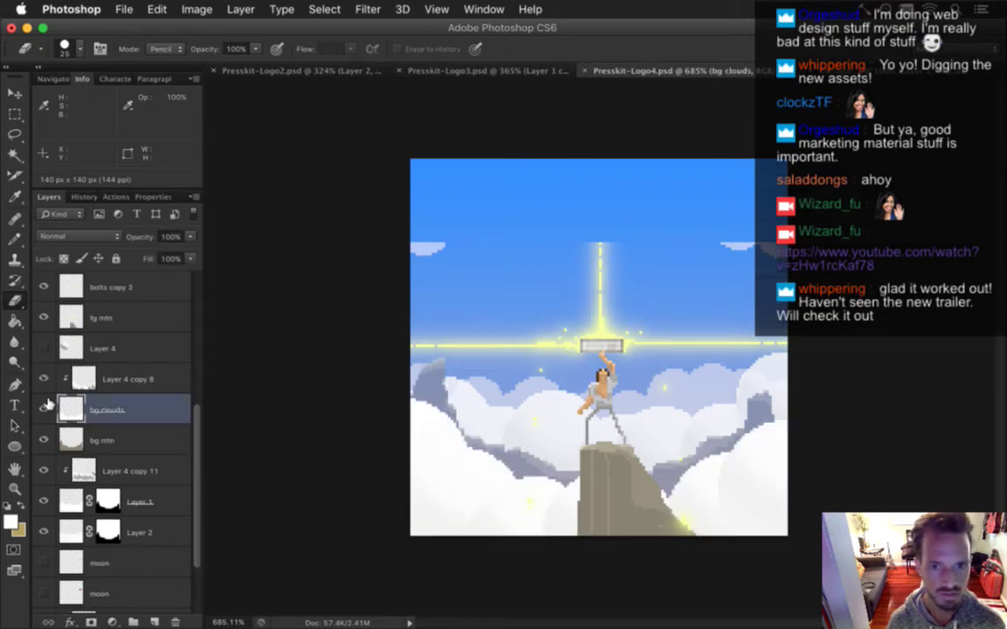
{"action": "left_click", "coordinate": [44, 407]}
{"action": "left_click", "coordinate": [45, 407]}
{"action": "double_click", "coordinate": [100, 410]}
{"action": "type", "text": "fg c"}
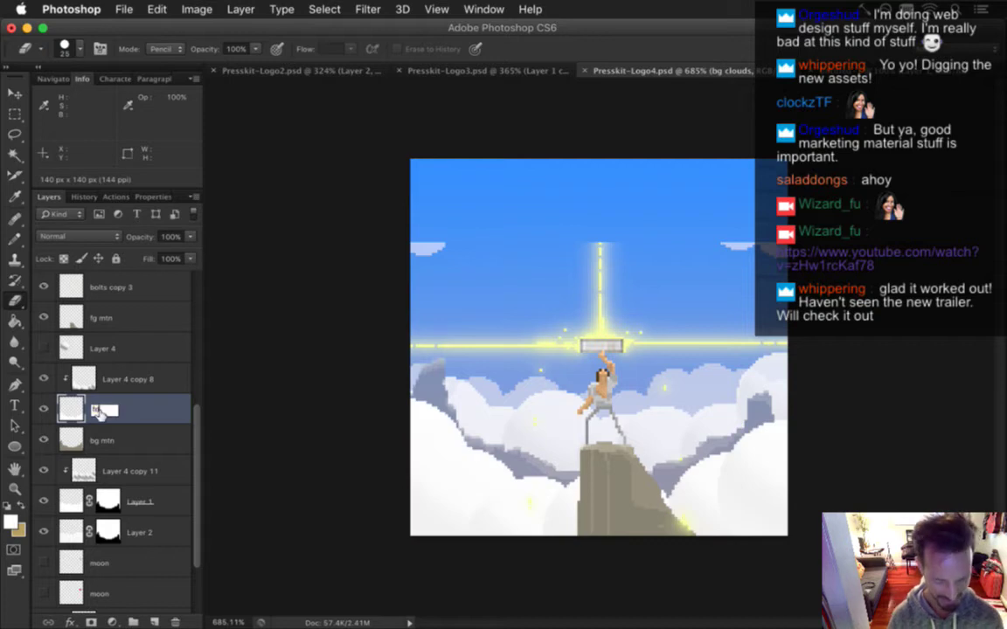
{"action": "type", "text": "louds"}
{"action": "key", "text": "Return"}
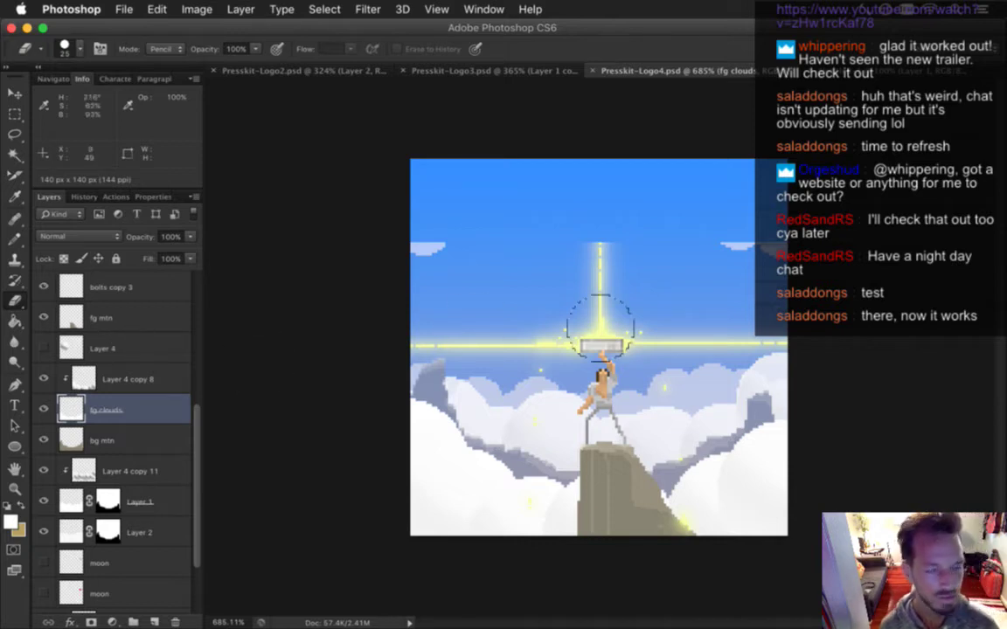
Switch to Chrome, search the web for "whippering" in a new tab, and open the Whippering website
{"action": "mouse_move", "coordinate": [1004, 350]}
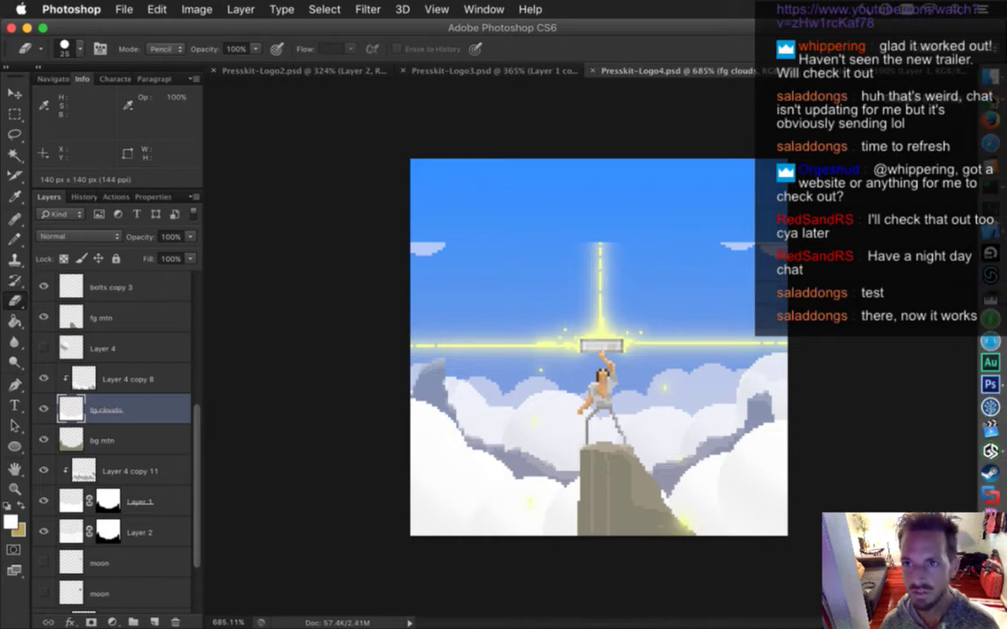
{"action": "left_click", "coordinate": [997, 120]}
{"action": "key", "text": "super+t"}
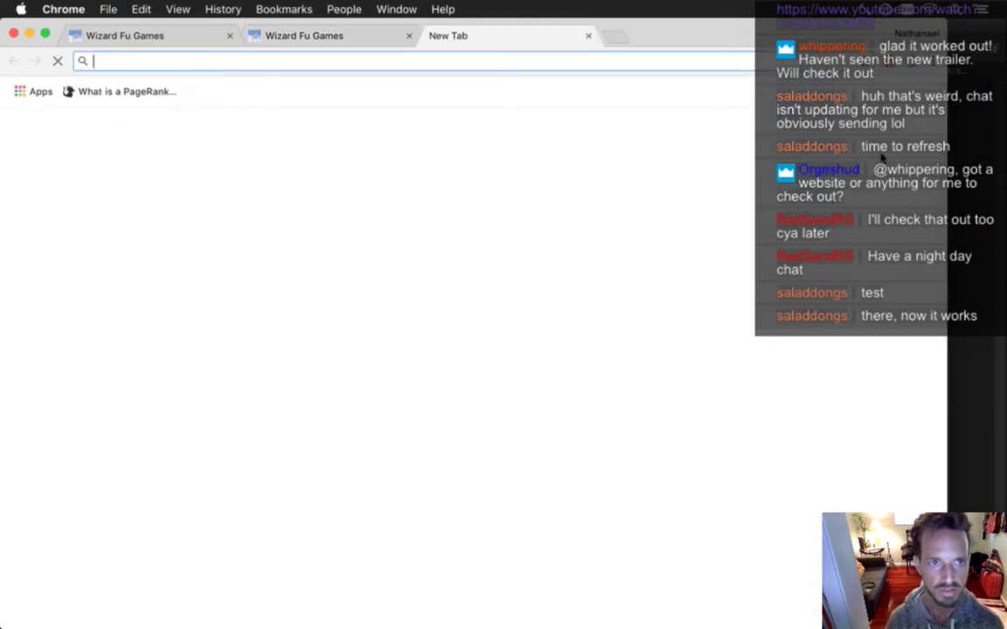
{"action": "type", "text": "whippering"}
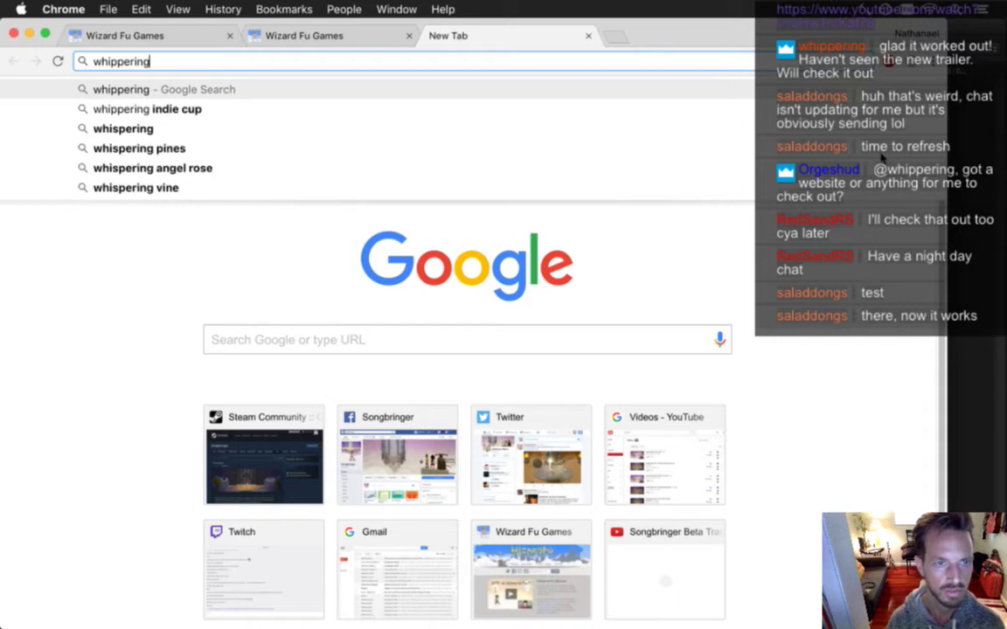
{"action": "key", "text": "Return"}
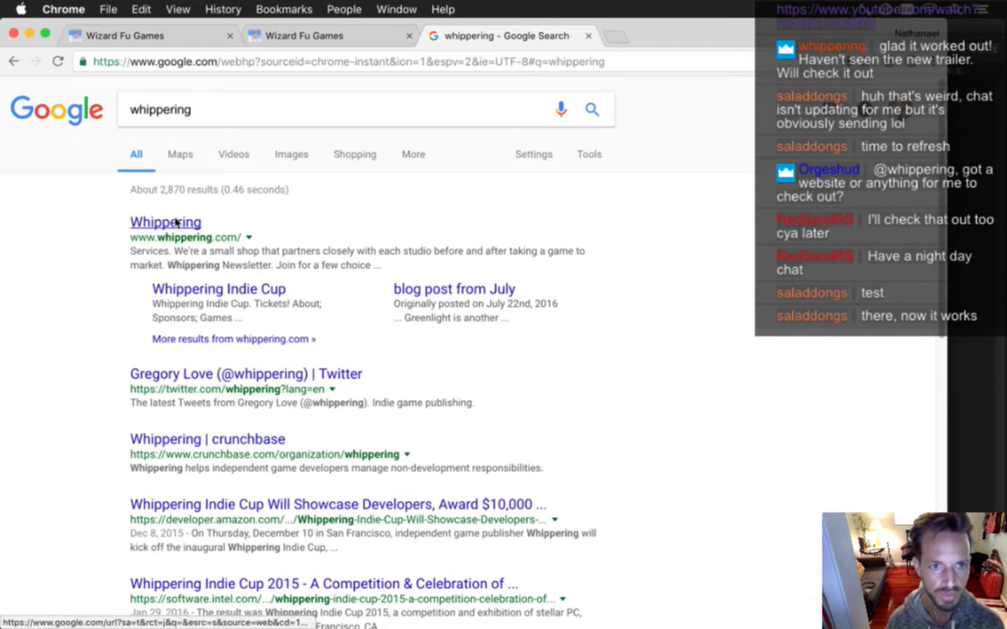
{"action": "left_click", "coordinate": [176, 224]}
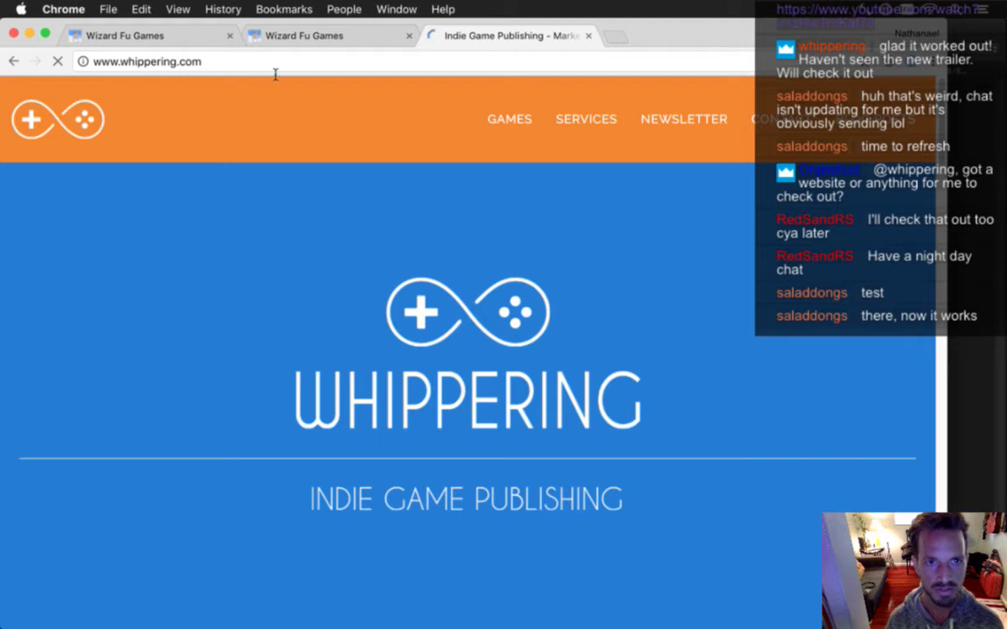
{"action": "left_click", "coordinate": [256, 61]}
{"action": "key", "text": "super+c"}
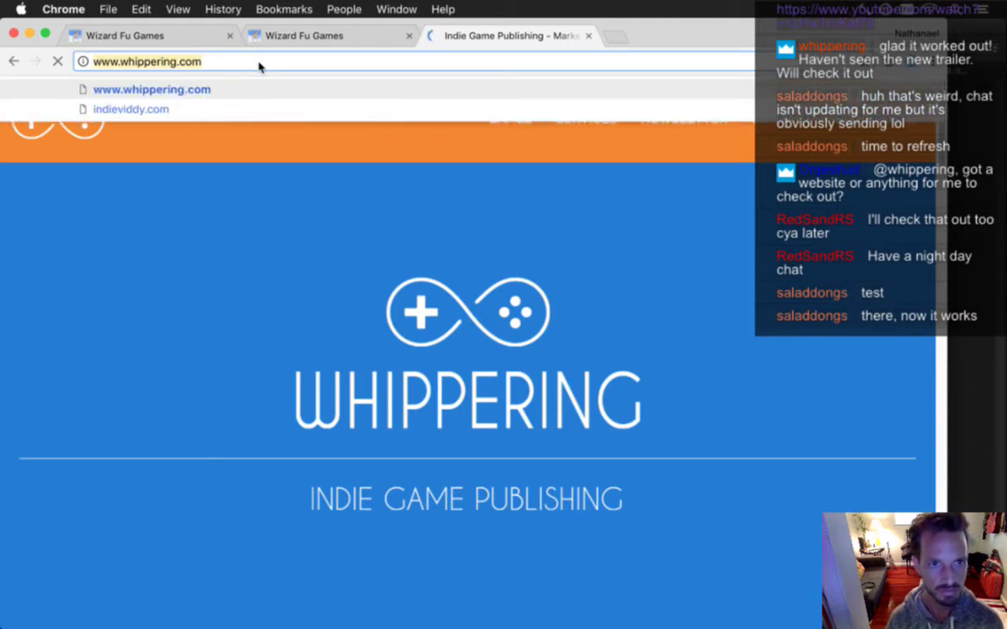
{"action": "key", "text": "super+t"}
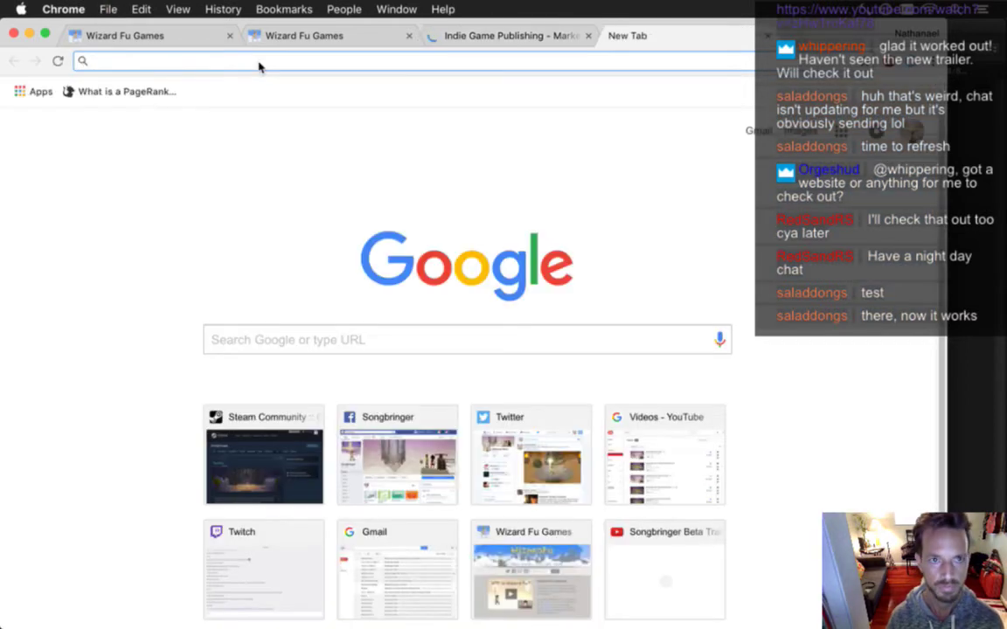
{"action": "type", "text": "twitch"}
{"action": "key", "text": "Return"}
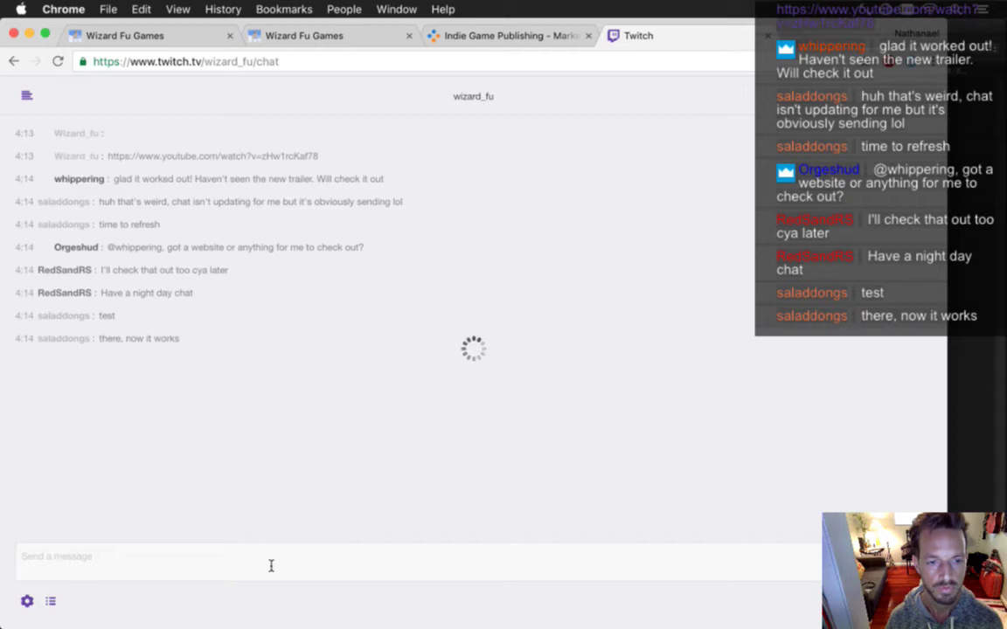
{"action": "left_click", "coordinate": [270, 562]}
{"action": "key", "text": "super+v"}
{"action": "key", "text": "Return"}
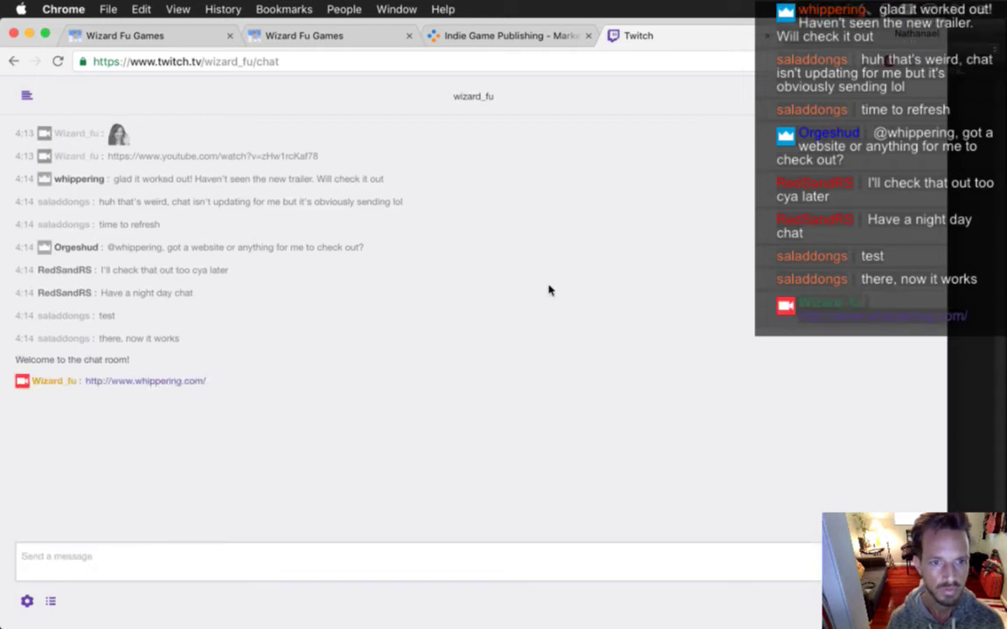
{"action": "key", "text": "super+w"}
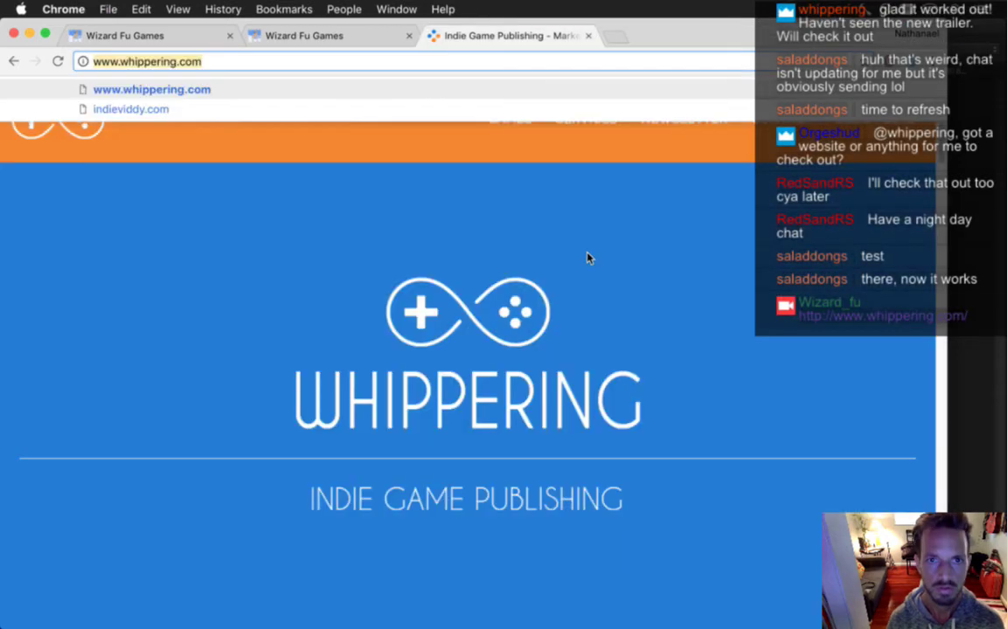
{"action": "key", "text": "super+w"}
{"action": "key", "text": "super+Tab"}
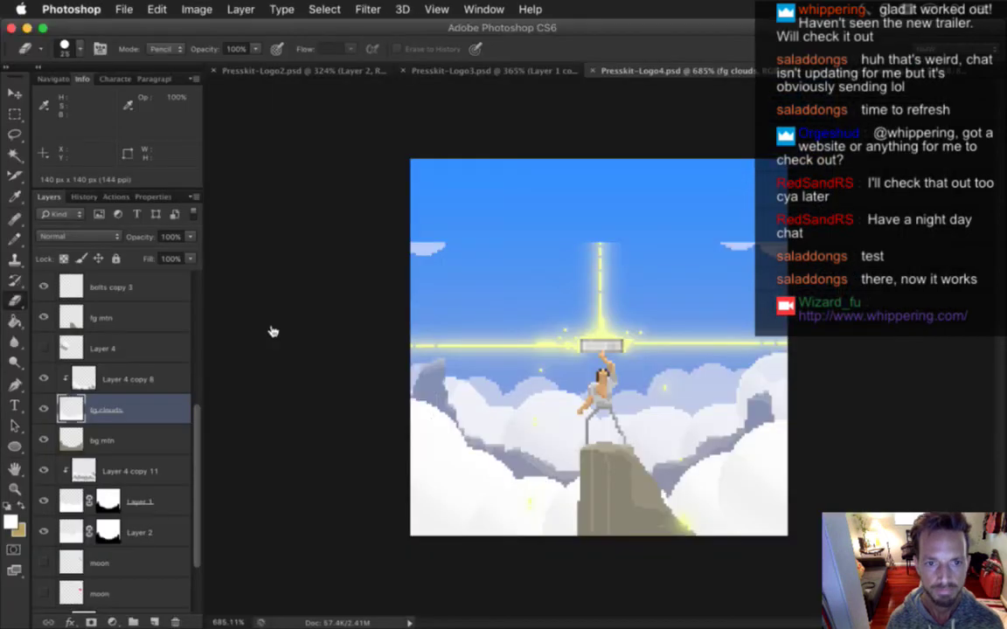
Examine the cloud layers in Presskit-Logo3.psd and identify Layer 2 in Presskit-Logo4.psd by toggling its visibility
{"action": "left_click", "coordinate": [463, 70]}
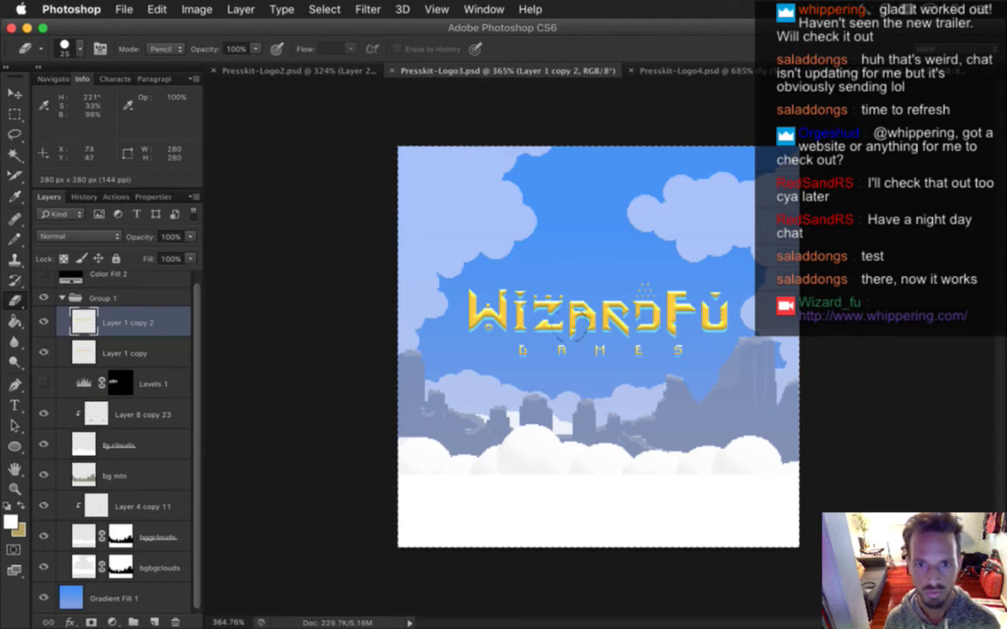
{"action": "left_click", "coordinate": [677, 71]}
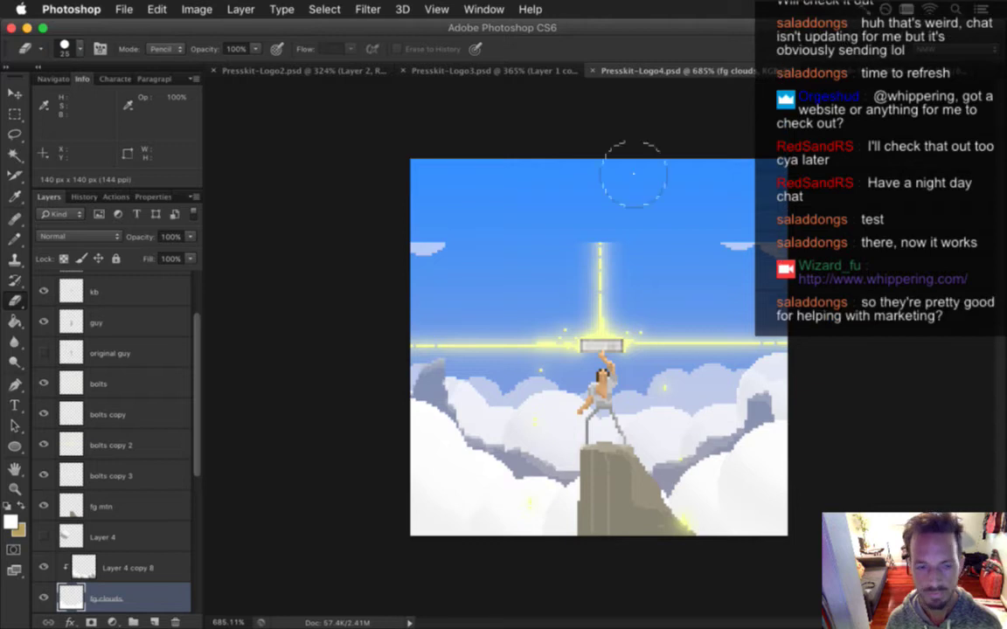
{"action": "scroll", "coordinate": [198, 483], "scroll_direction": "down", "scroll_amount": 1}
{"action": "scroll", "coordinate": [197, 484], "scroll_direction": "down", "scroll_amount": 4}
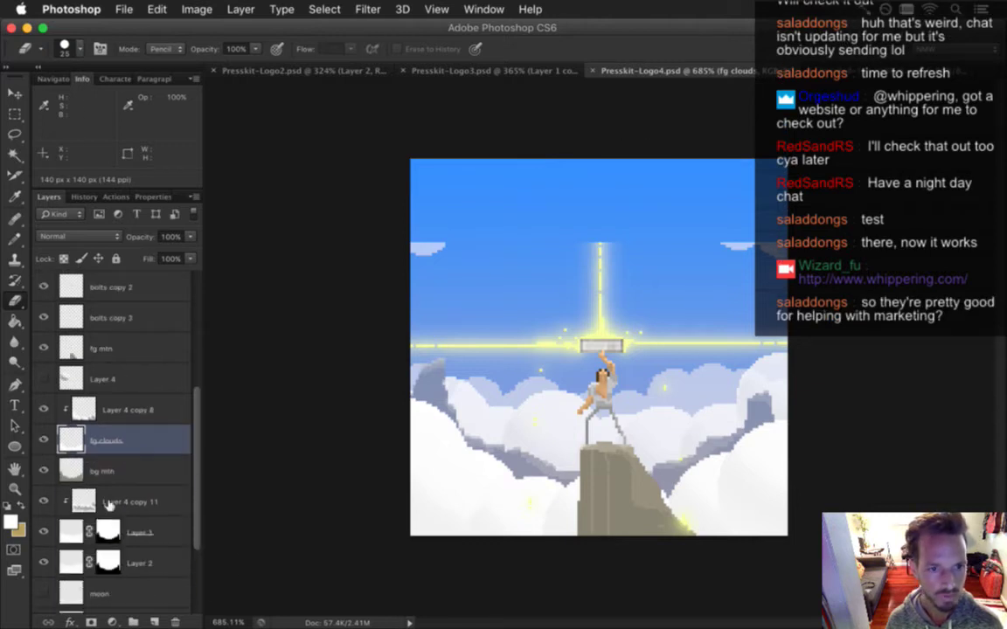
{"action": "scroll", "coordinate": [196, 487], "scroll_direction": "down", "scroll_amount": 3}
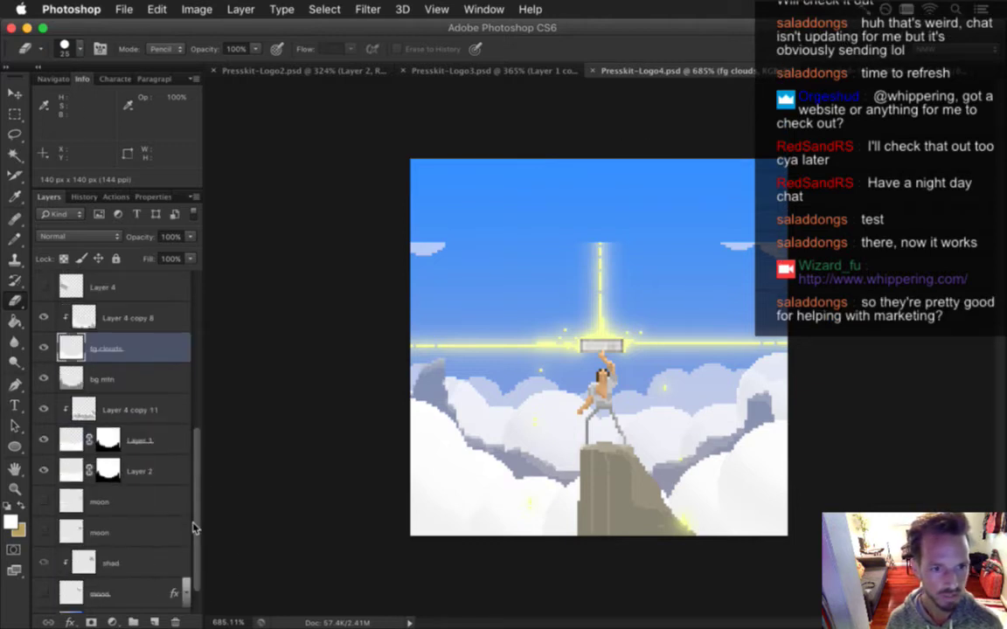
{"action": "left_click", "coordinate": [50, 470]}
{"action": "left_click", "coordinate": [48, 470]}
{"action": "left_click", "coordinate": [48, 470]}
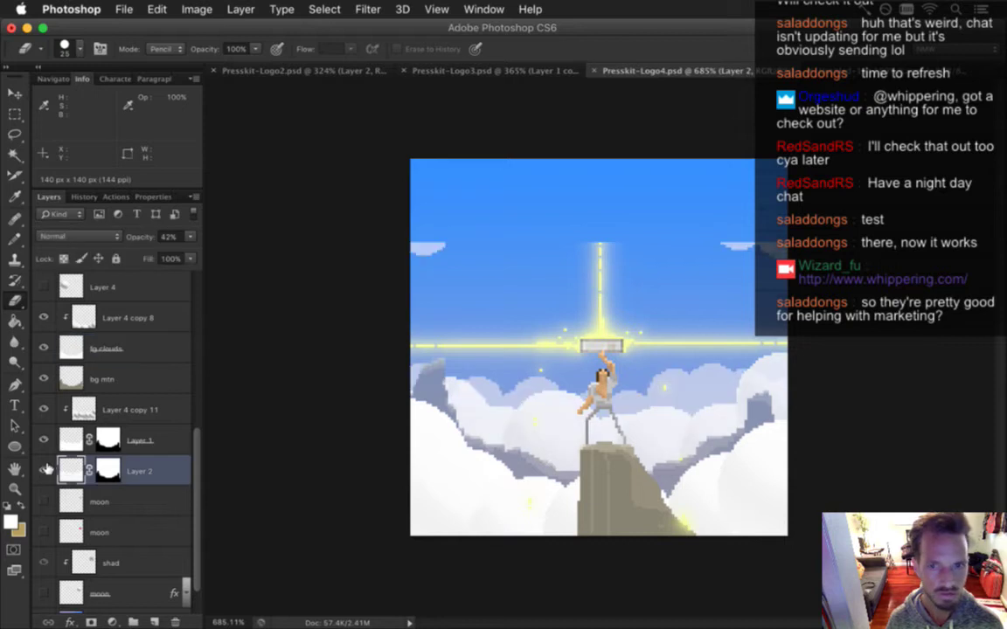
Rename Layer 2 as "bgbg" and Layer 1 as "bg"
{"action": "double_click", "coordinate": [142, 471]}
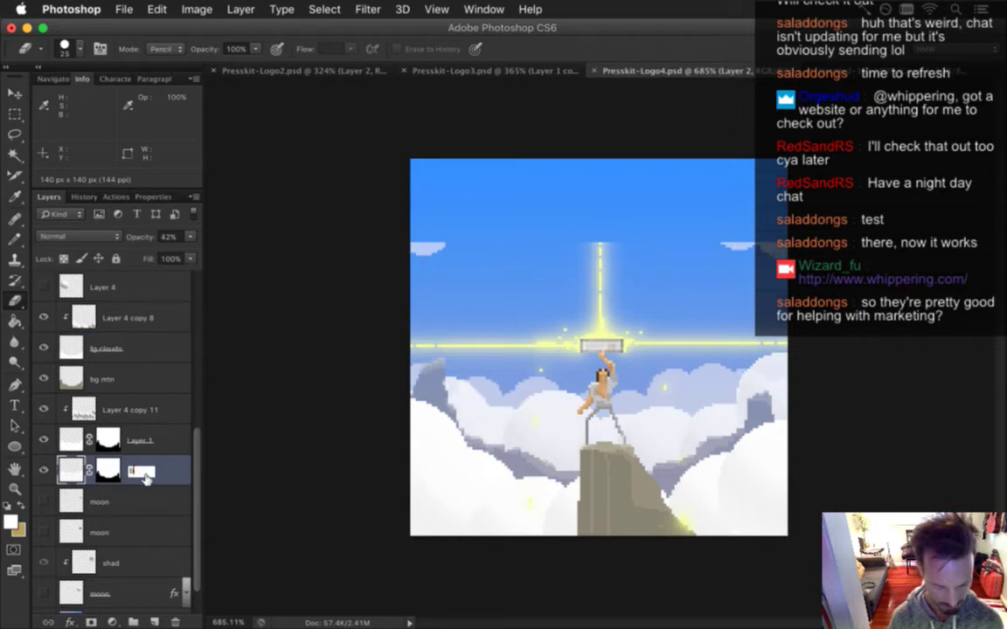
{"action": "type", "text": "bg"}
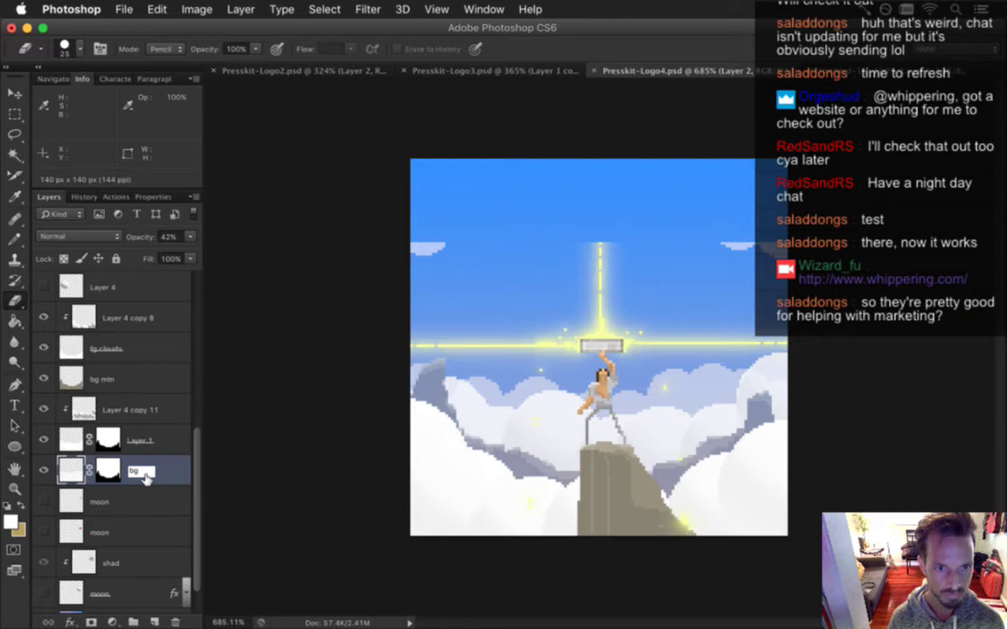
{"action": "type", "text": "l"}
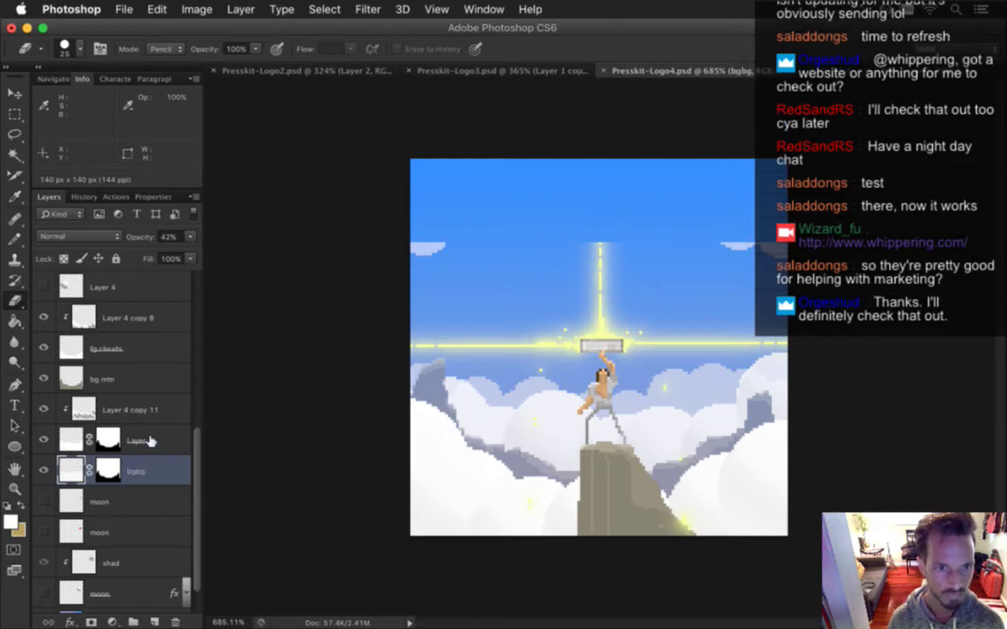
{"action": "double_click", "coordinate": [141, 441]}
{"action": "type", "text": "fg"}
{"action": "key", "text": "Return"}
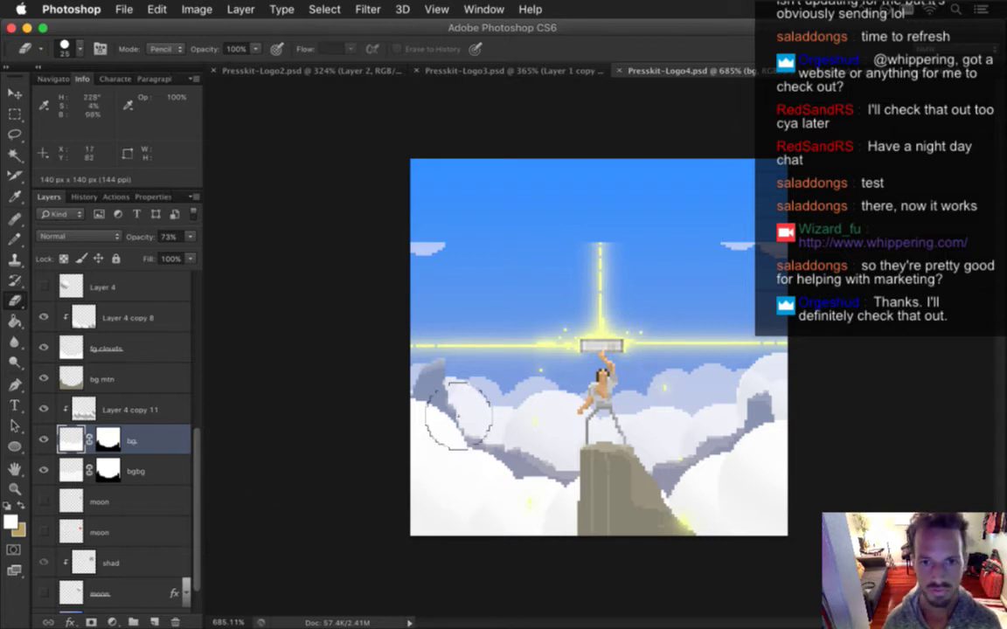
Erase the stray cloud fragments in the sky beside the light beam on the bgbg layer
{"action": "left_click_drag", "start_coordinate": [199, 469], "coordinate": [199, 492]}
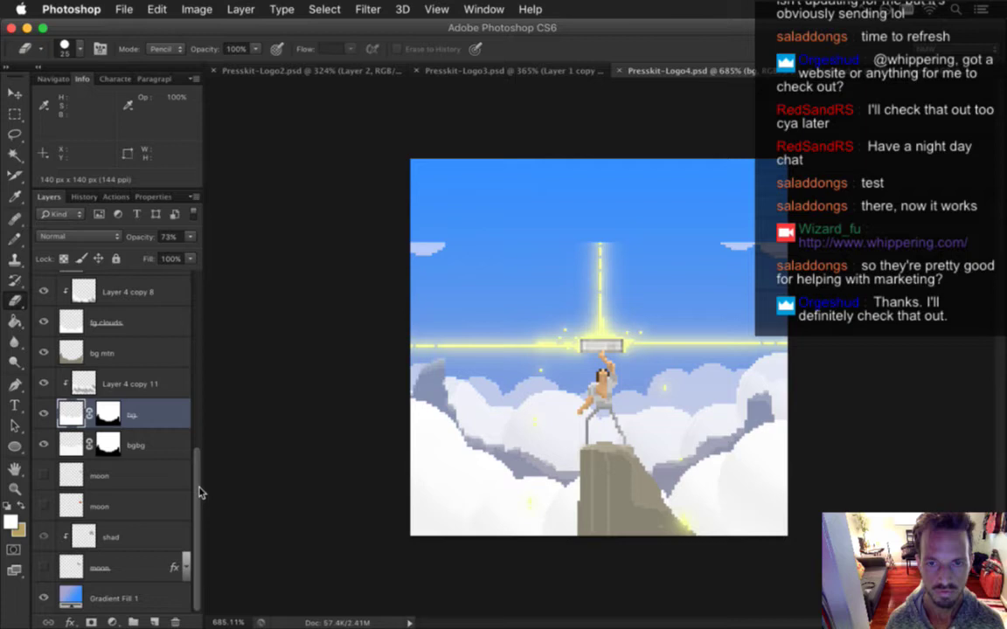
{"action": "left_click", "coordinate": [153, 448]}
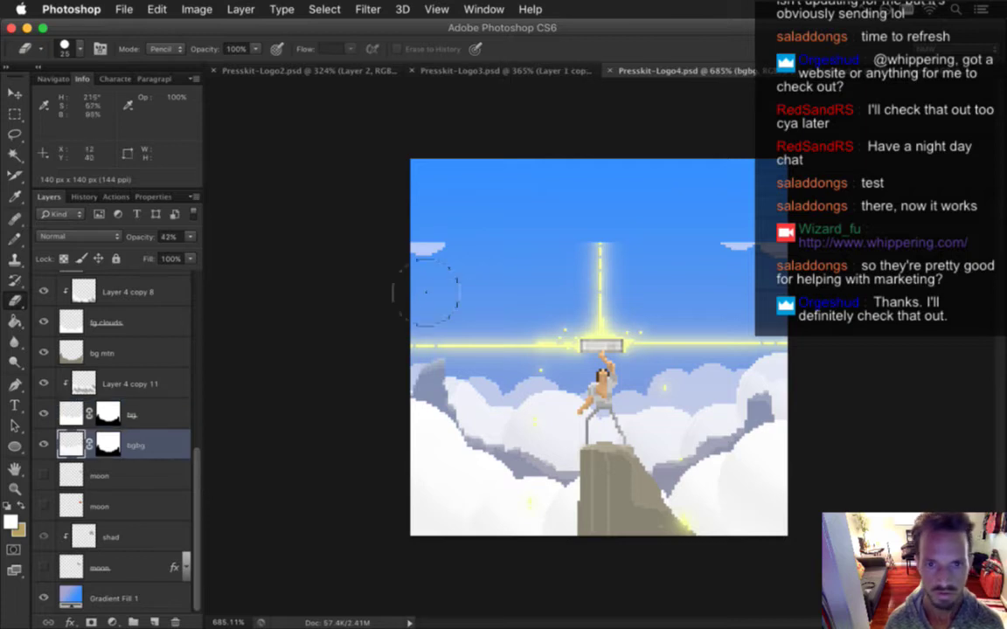
{"action": "mouse_move", "coordinate": [429, 253]}
{"action": "left_mouse_down"}
{"action": "mouse_move", "coordinate": [687, 223]}
{"action": "mouse_move", "coordinate": [738, 243]}
{"action": "left_mouse_up"}
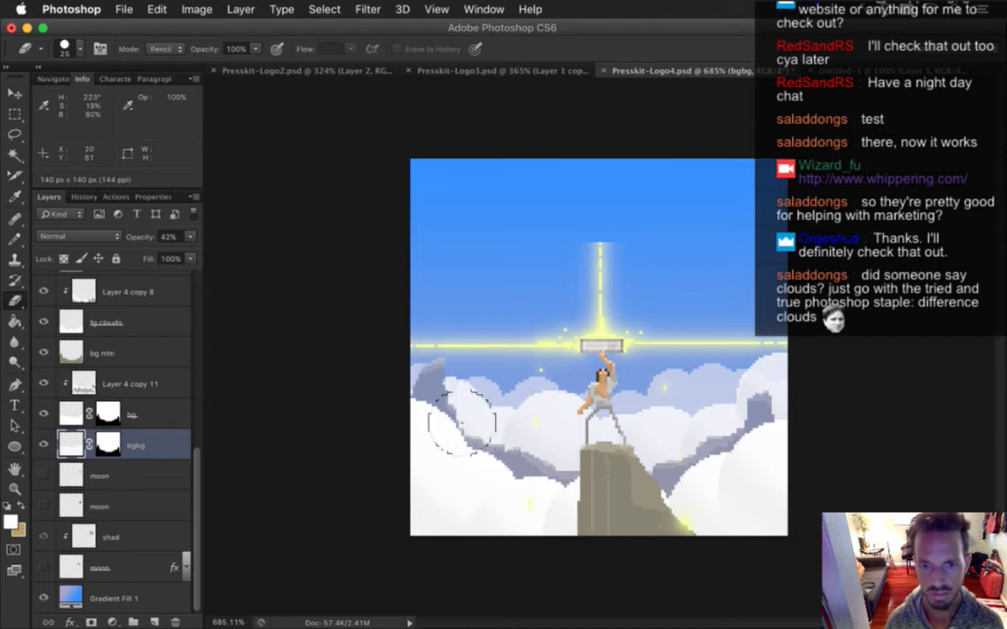
Paint pixel clouds on the bgbg layer along the sky's side edges and upper corners with the Pencil tool, and save the file
{"action": "key", "text": "b"}
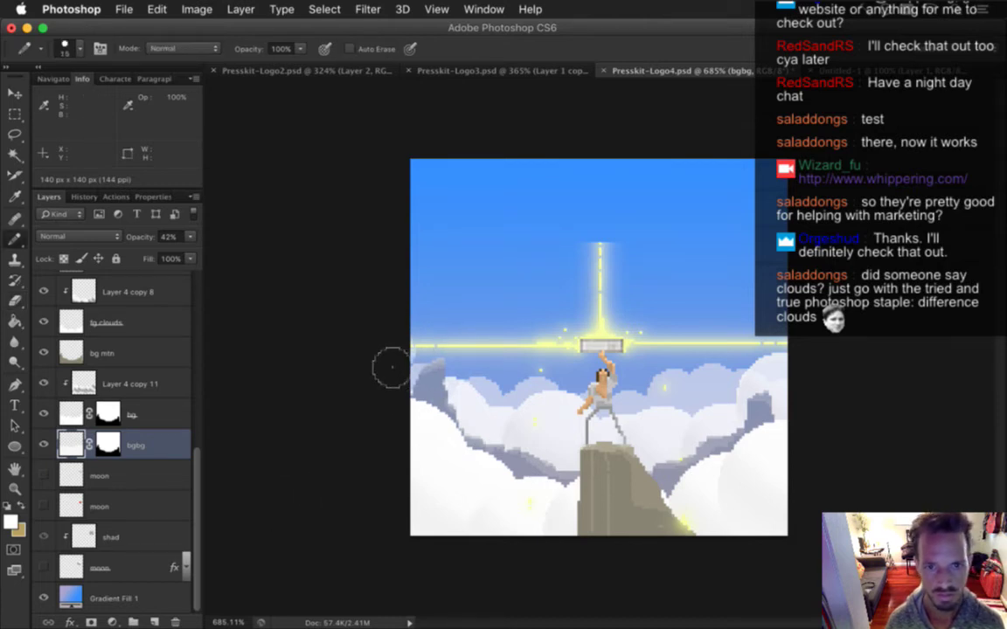
{"action": "mouse_move", "coordinate": [396, 335]}
{"action": "left_mouse_down"}
{"action": "mouse_move", "coordinate": [419, 285]}
{"action": "mouse_move", "coordinate": [395, 271]}
{"action": "left_mouse_up"}
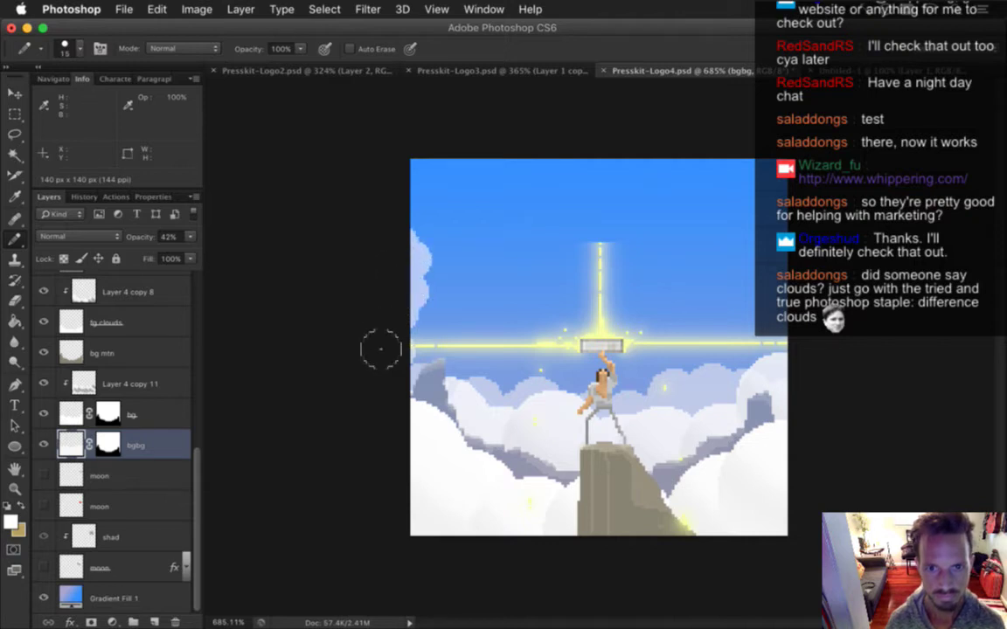
{"action": "left_click_drag", "start_coordinate": [398, 224], "coordinate": [405, 220]}
{"action": "left_click_drag", "start_coordinate": [411, 169], "coordinate": [461, 180]}
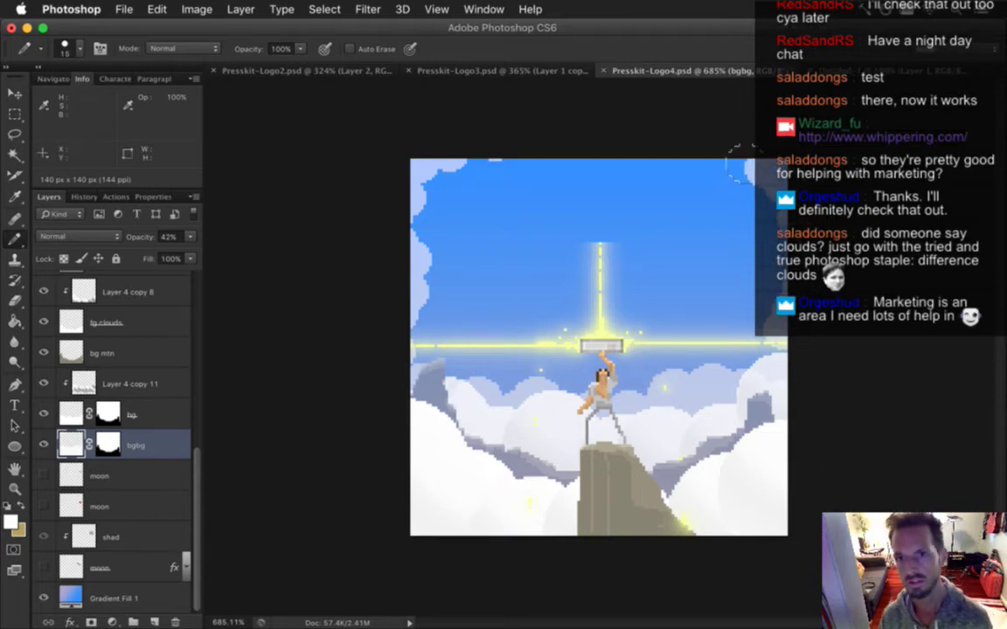
{"action": "key", "text": "super+s"}
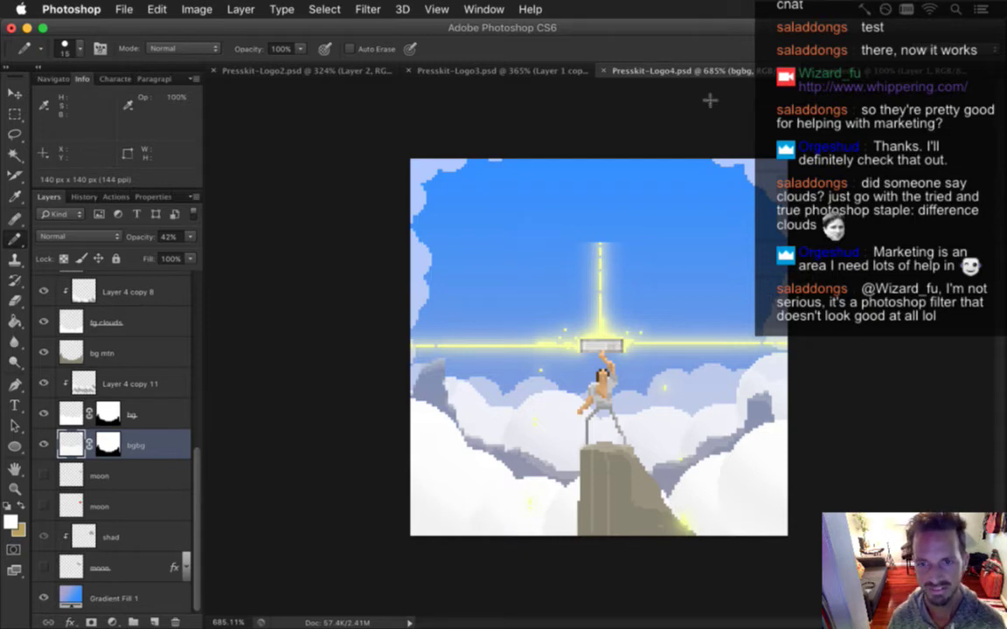
{"action": "key", "text": "m"}
{"action": "key", "text": "v"}
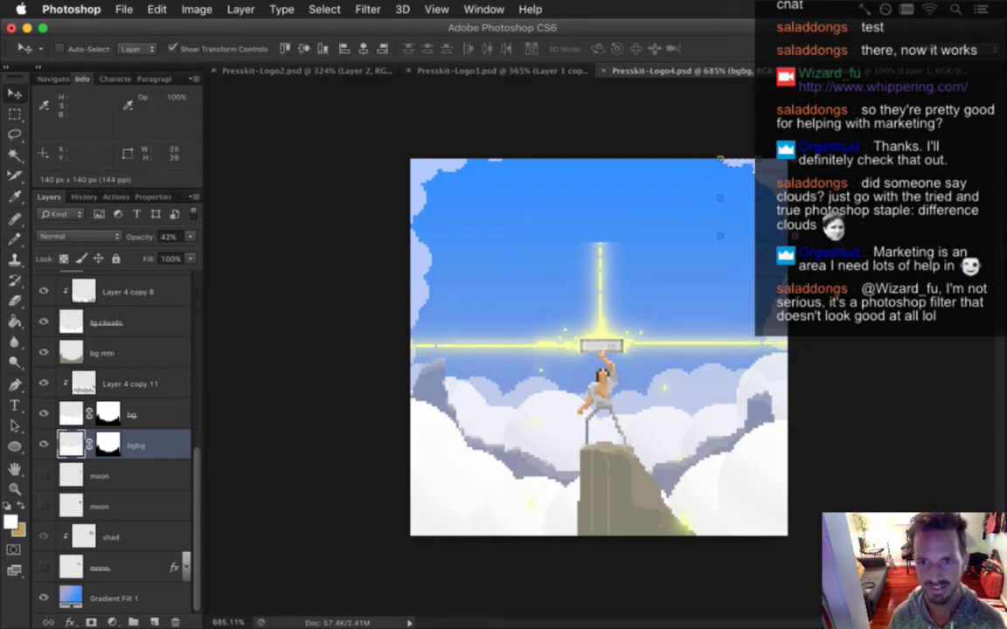
{"action": "key", "text": "m"}
{"action": "key", "text": "super+s"}
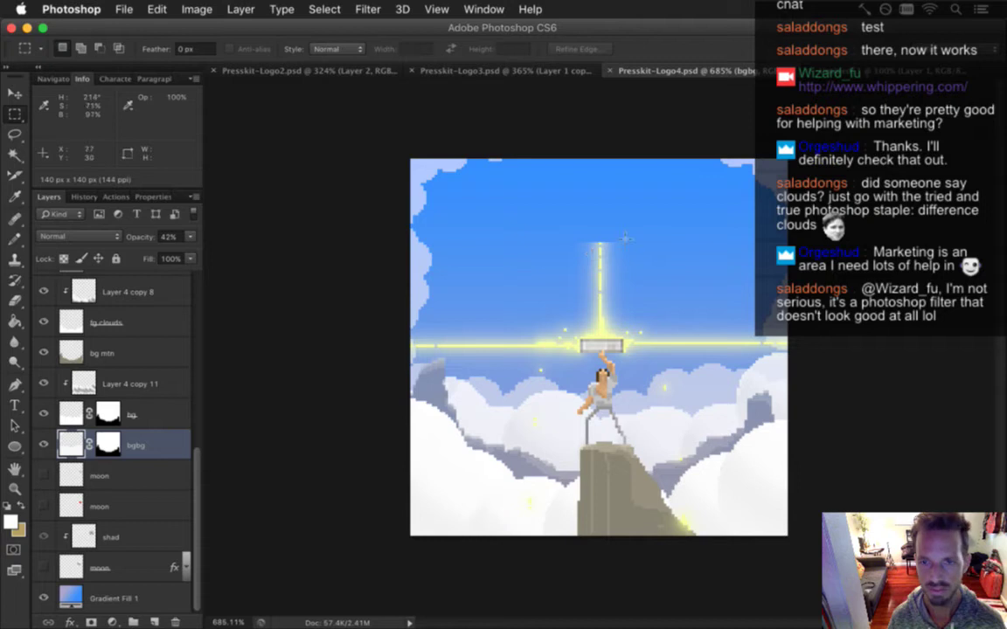
{"action": "key", "text": "i"}
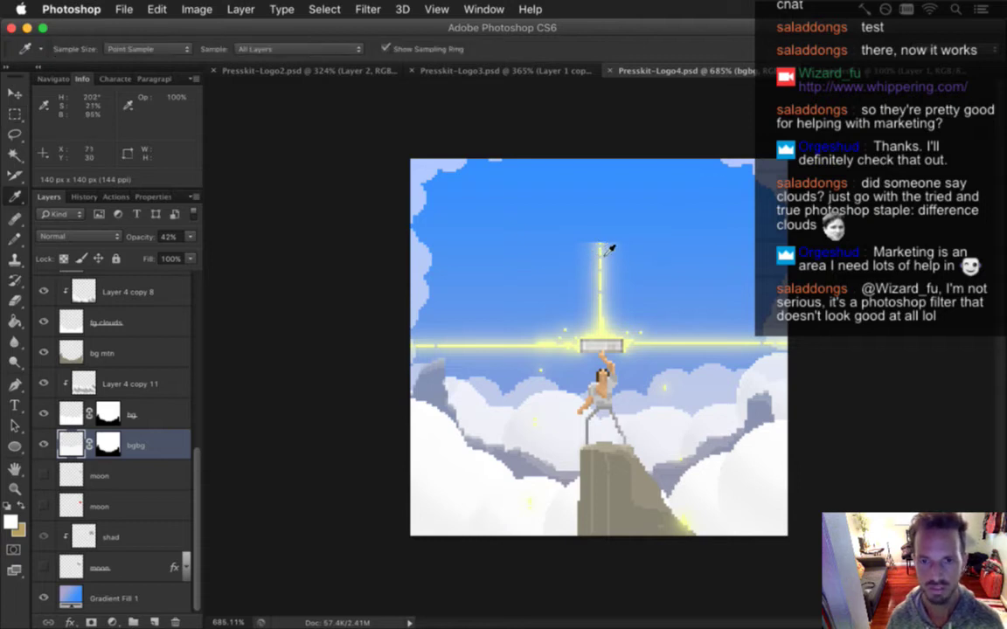
{"action": "key", "text": "m"}
{"action": "left_click_drag", "start_coordinate": [531, 226], "coordinate": [682, 257]}
{"action": "left_click", "coordinate": [683, 215]}
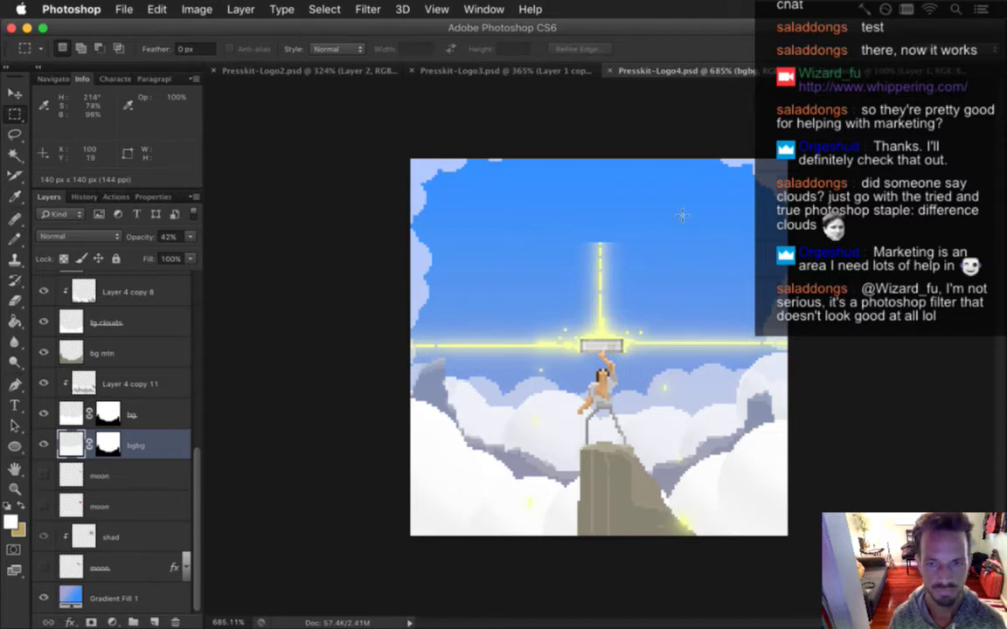
Paste the WizardFu Games logo into Presskit-Logo4.psd and position it in the upper sky above the raised keyboard
{"action": "key", "text": "ctrl+Tab"}
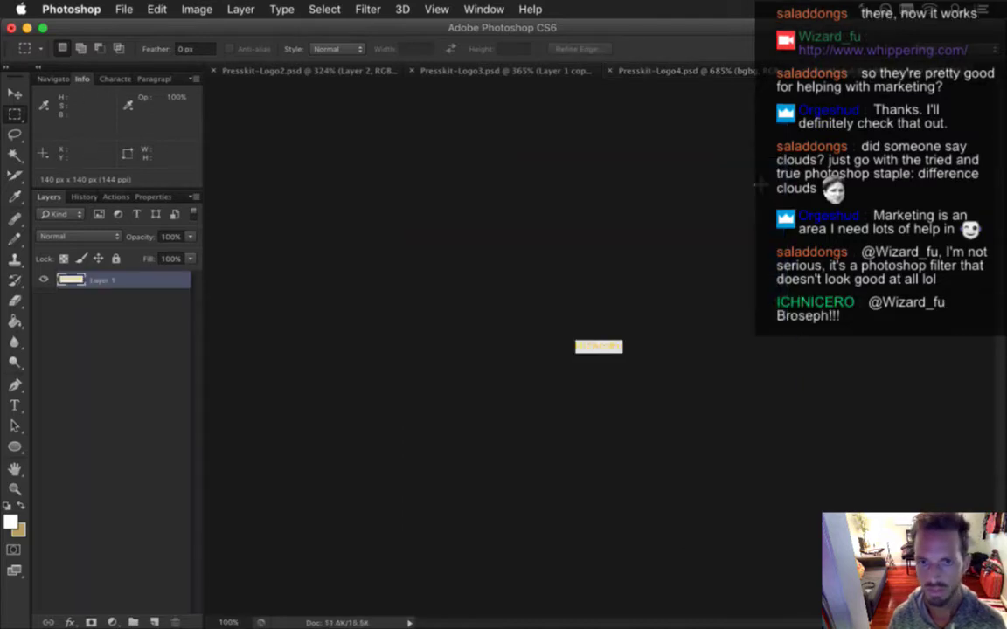
{"action": "left_click", "coordinate": [652, 71]}
{"action": "key", "text": "ctrl+v"}
{"action": "key", "text": "v"}
{"action": "left_click_drag", "start_coordinate": [606, 411], "coordinate": [632, 229]}
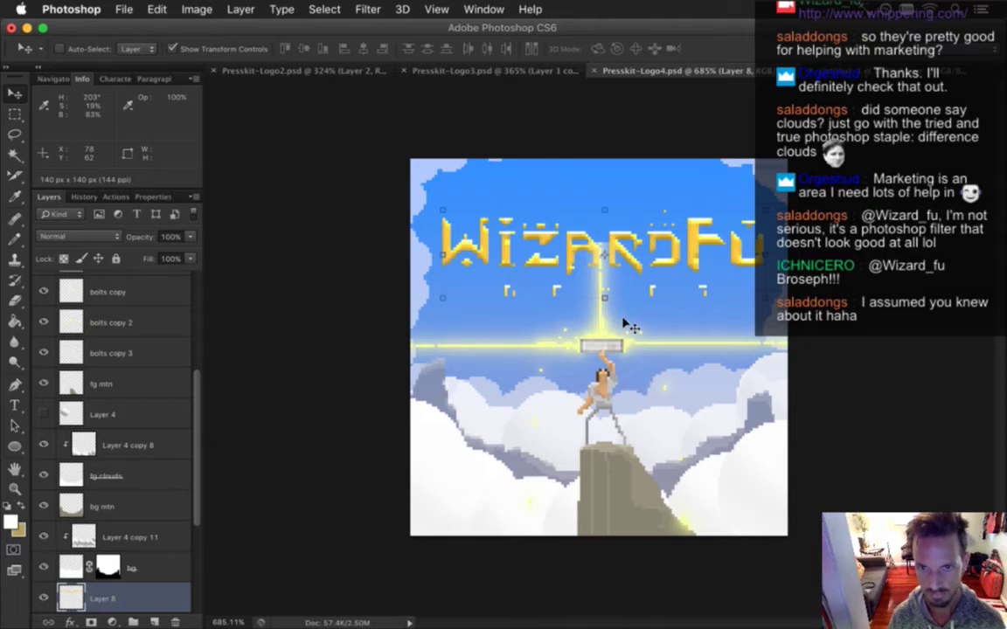
Move the pasted logo layer, Layer 8, up the layer stack to just above Layer 7
{"action": "key", "text": "m"}
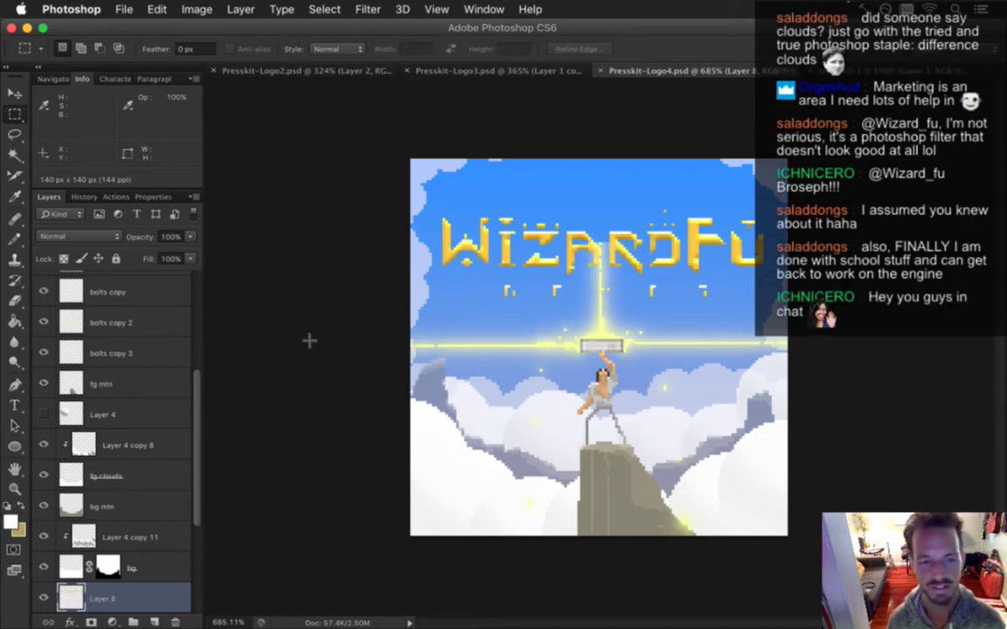
{"action": "key", "text": "f"}
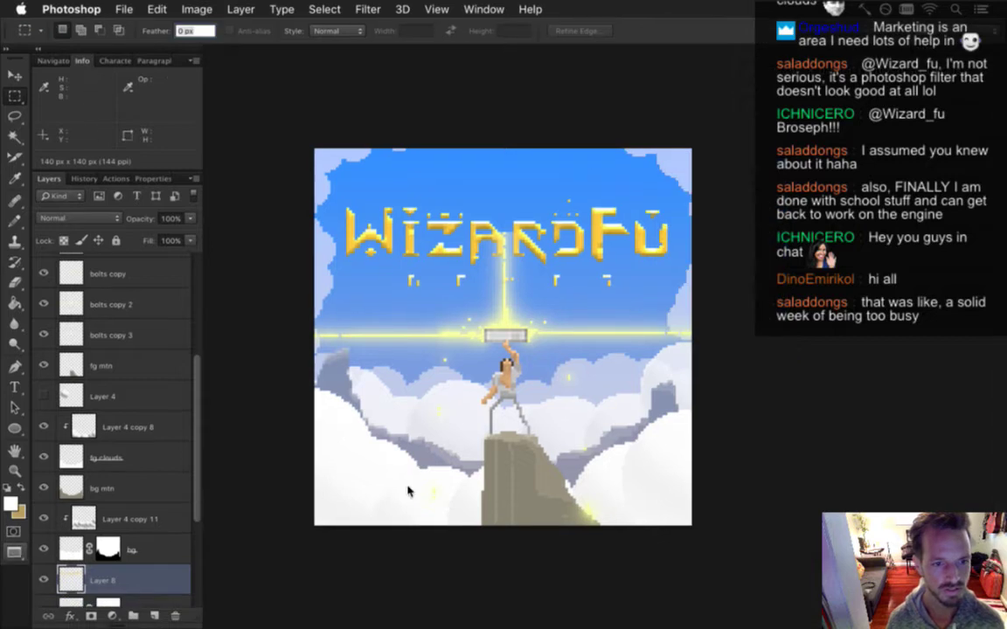
{"action": "left_click_drag", "start_coordinate": [481, 338], "coordinate": [552, 274]}
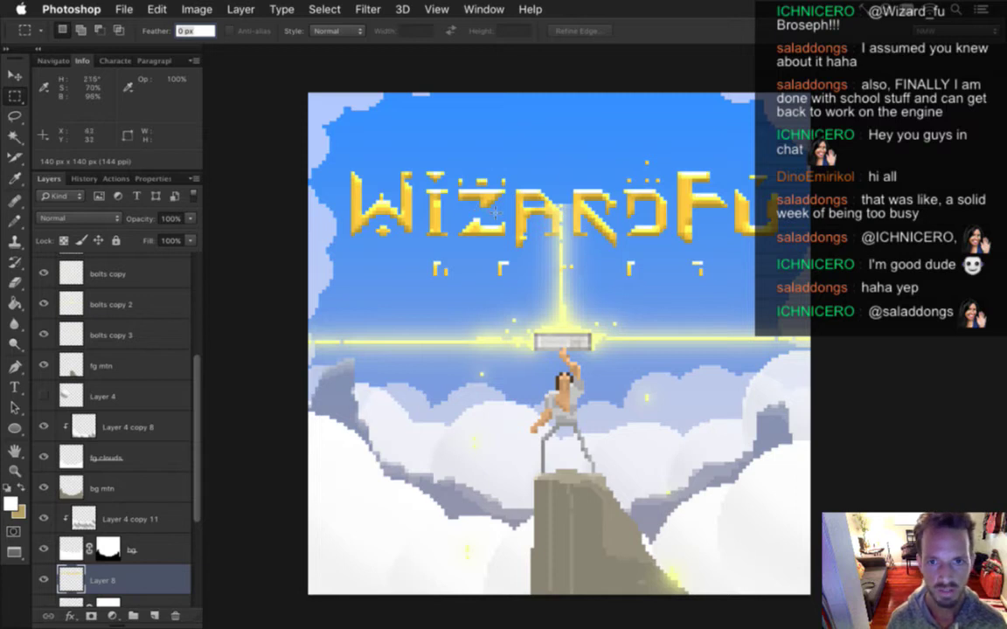
{"action": "scroll", "coordinate": [183, 490], "scroll_direction": "down", "scroll_amount": 2}
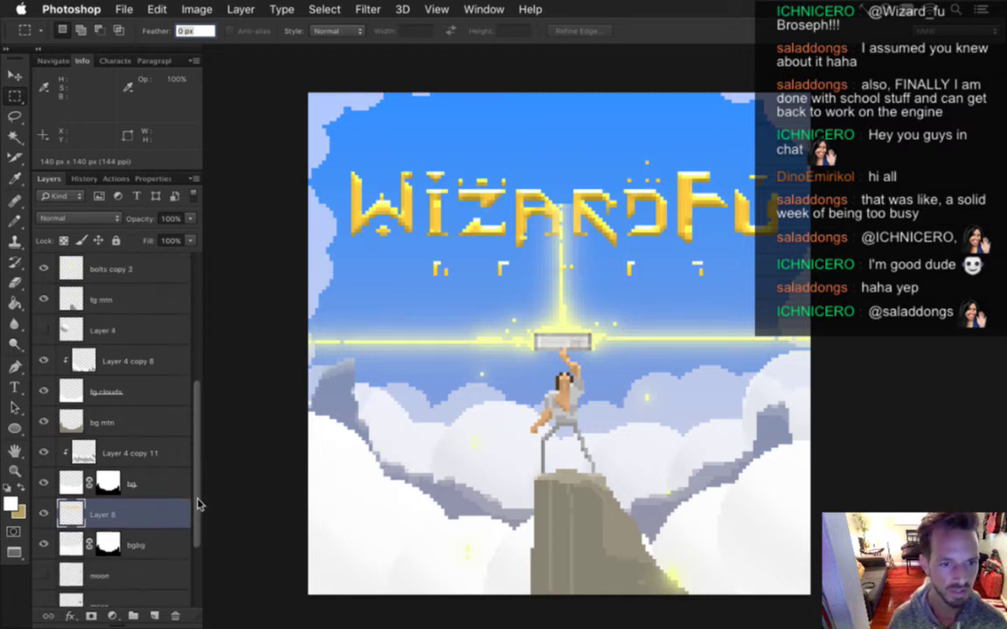
{"action": "left_click_drag", "start_coordinate": [179, 507], "coordinate": [103, 298]}
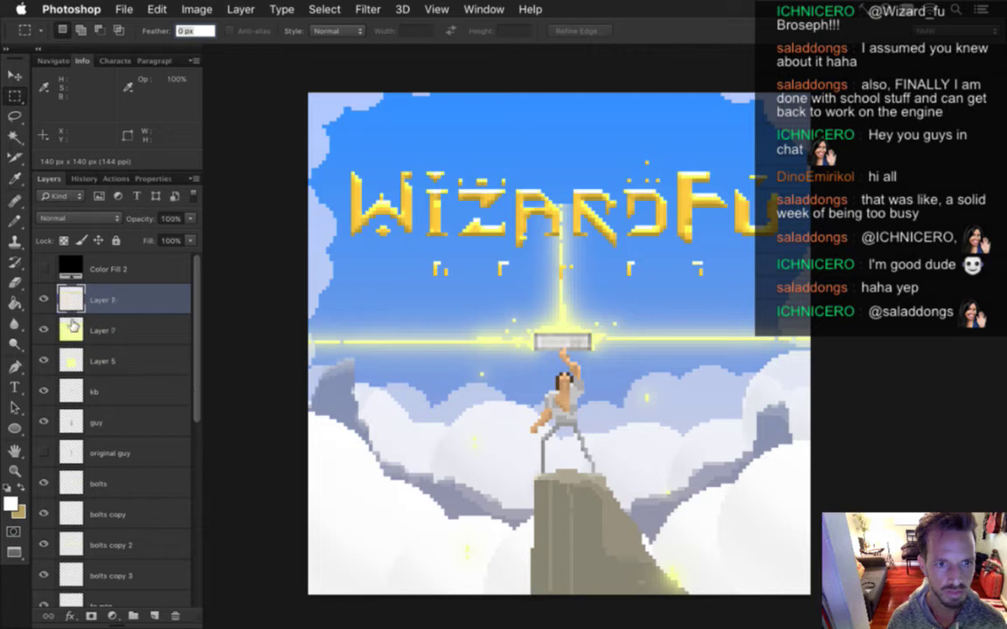
Sample the light beam's pale yellow, and clip a Hue/Saturation adjustment without a layer mask to the WizardFu logo layer
{"action": "key", "text": "i"}
{"action": "left_click", "coordinate": [562, 327]}
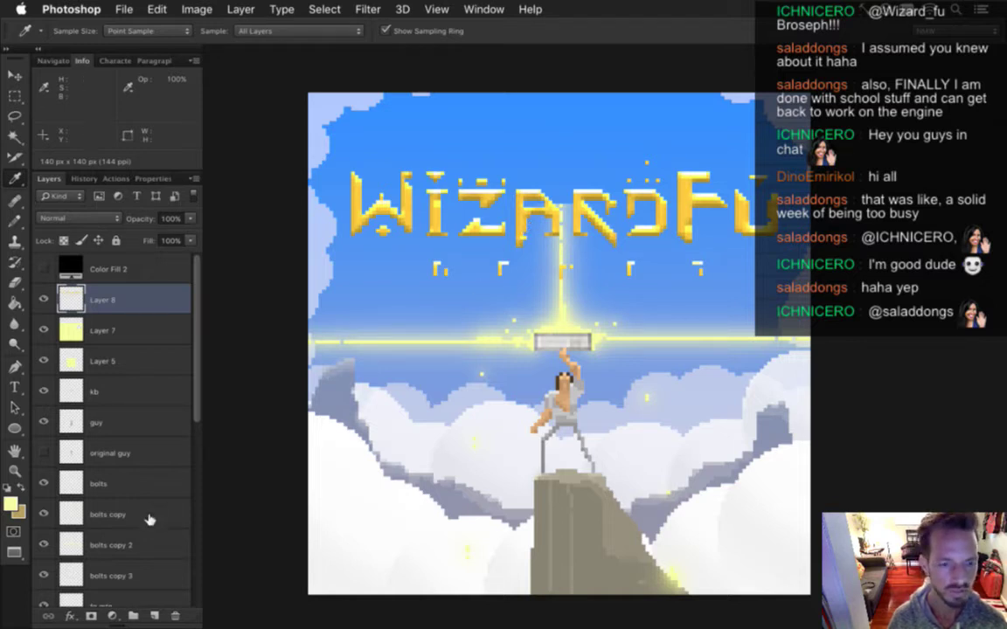
{"action": "left_click", "coordinate": [111, 616]}
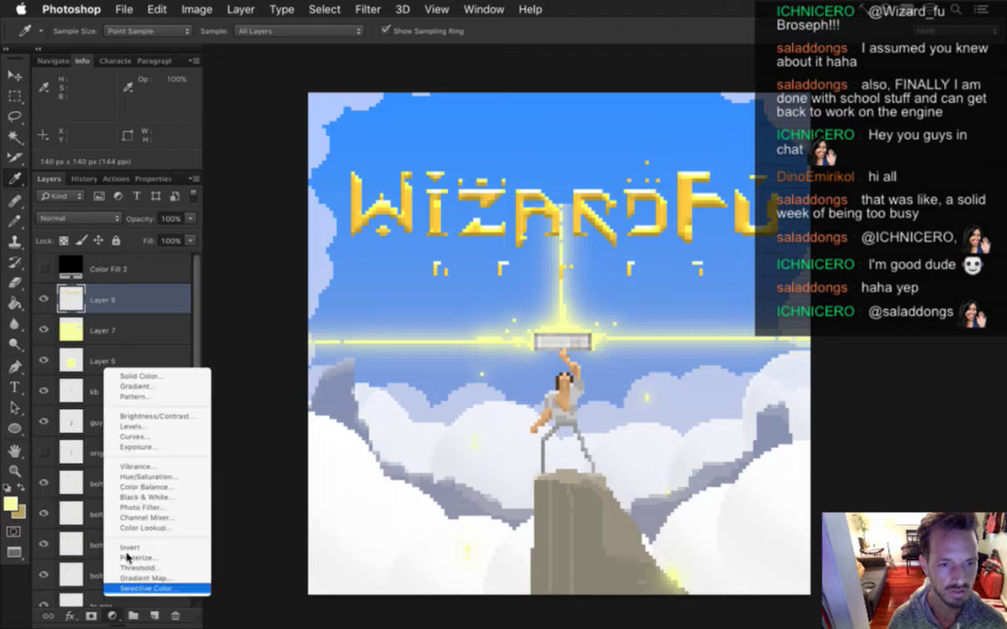
{"action": "left_click", "coordinate": [145, 477]}
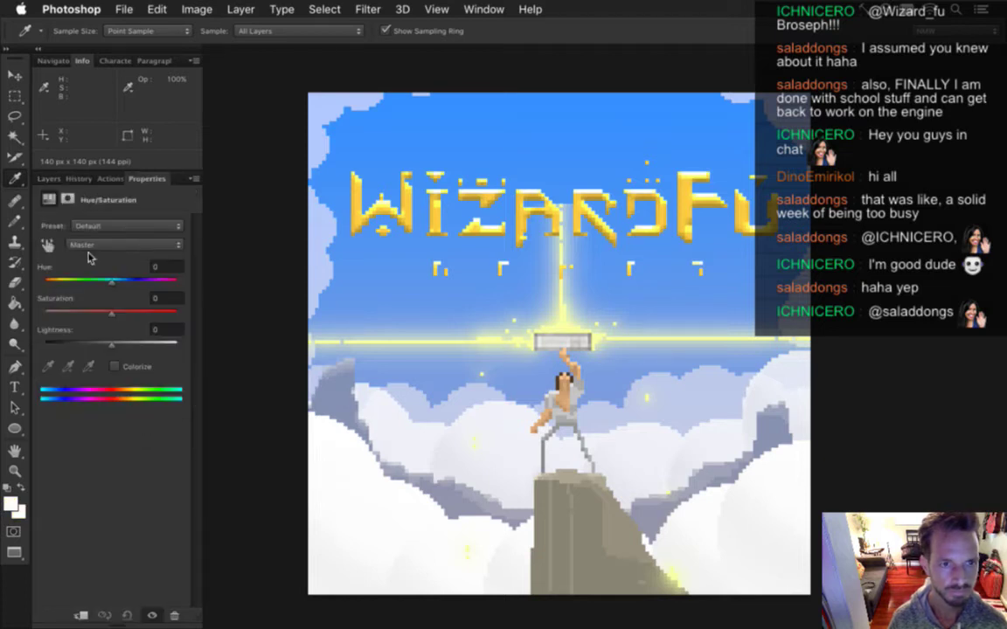
{"action": "left_click", "coordinate": [49, 179]}
{"action": "left_click", "coordinate": [112, 317], "text": "alt"}
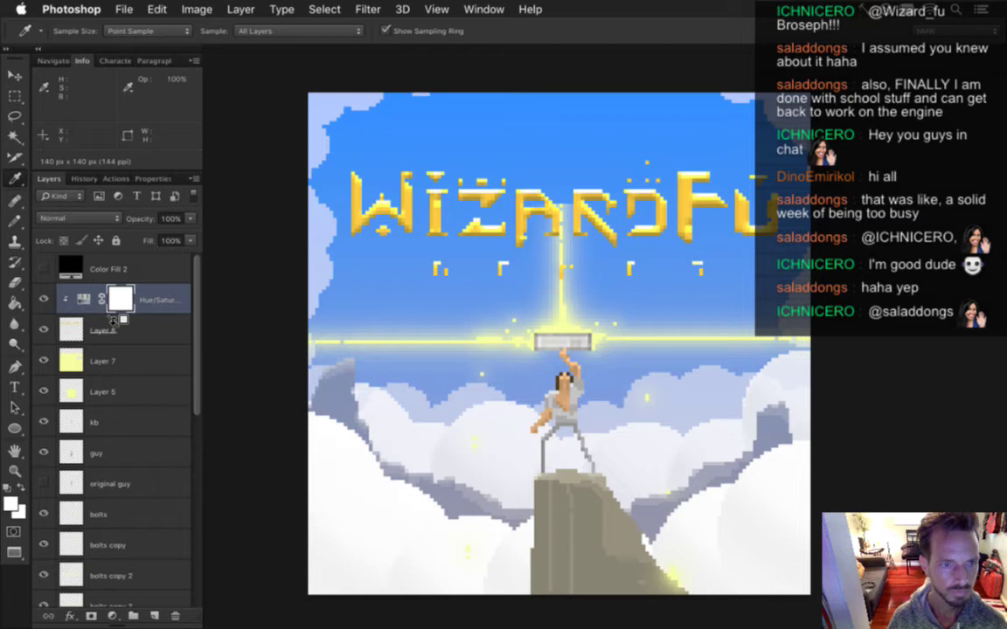
{"action": "right_click", "coordinate": [112, 299]}
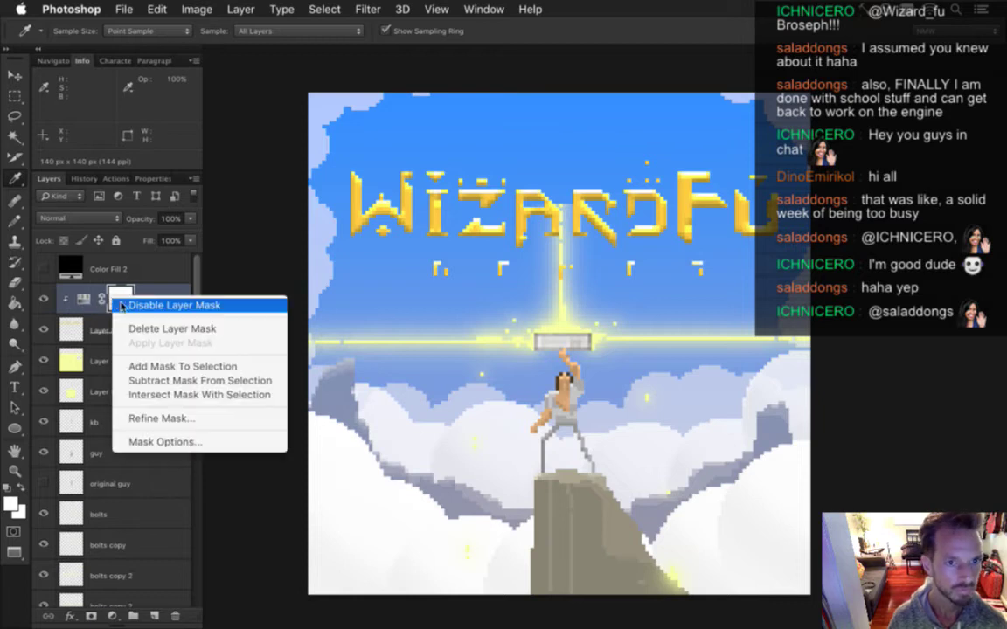
{"action": "left_click", "coordinate": [149, 326]}
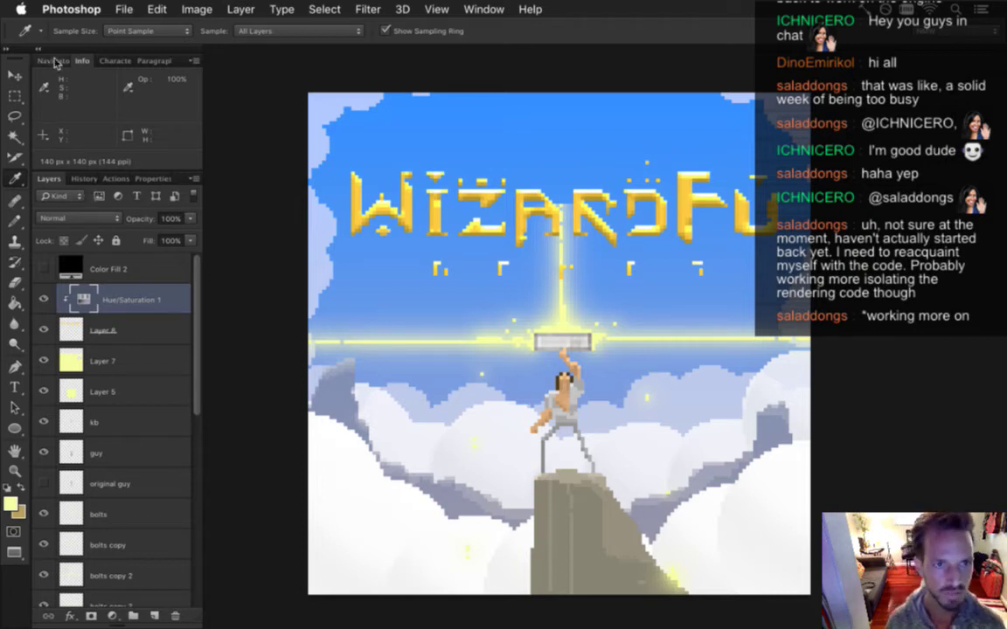
Show the Navigator preview and set the logo's Hue/Saturation adjustment to a hue of +9
{"action": "left_click", "coordinate": [53, 60]}
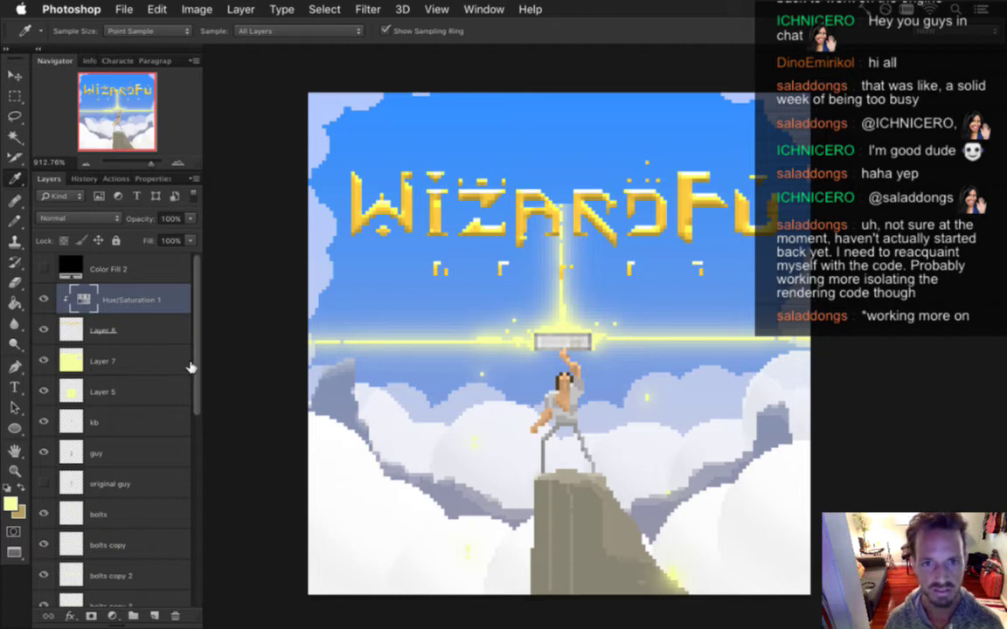
{"action": "left_click", "coordinate": [83, 300]}
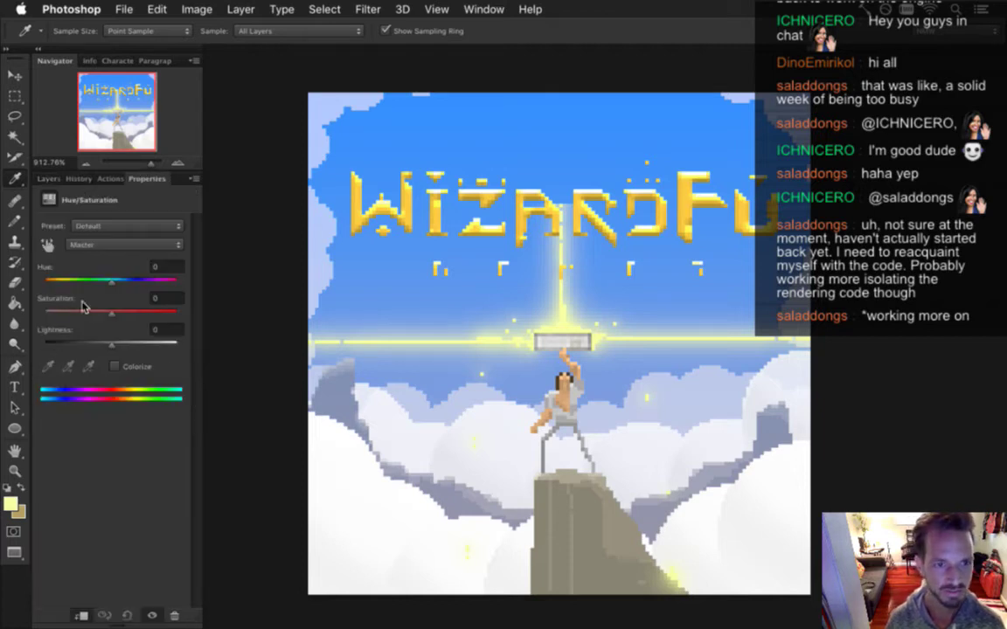
{"action": "mouse_move", "coordinate": [108, 287]}
{"action": "left_mouse_down"}
{"action": "mouse_move", "coordinate": [47, 286]}
{"action": "mouse_move", "coordinate": [149, 282]}
{"action": "mouse_move", "coordinate": [119, 285]}
{"action": "left_mouse_up"}
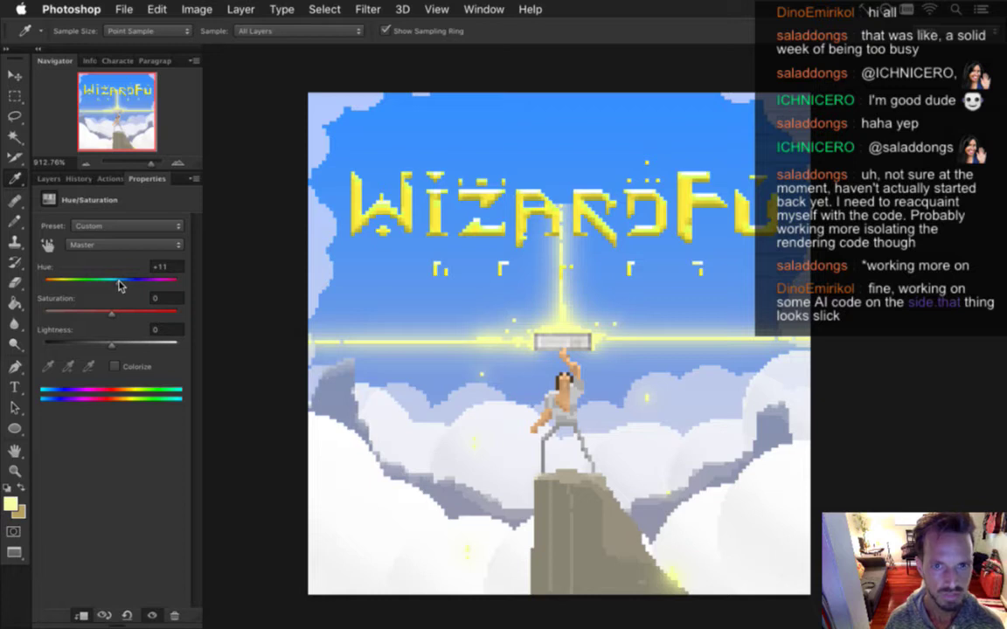
{"action": "left_click_drag", "start_coordinate": [120, 285], "coordinate": [118, 286]}
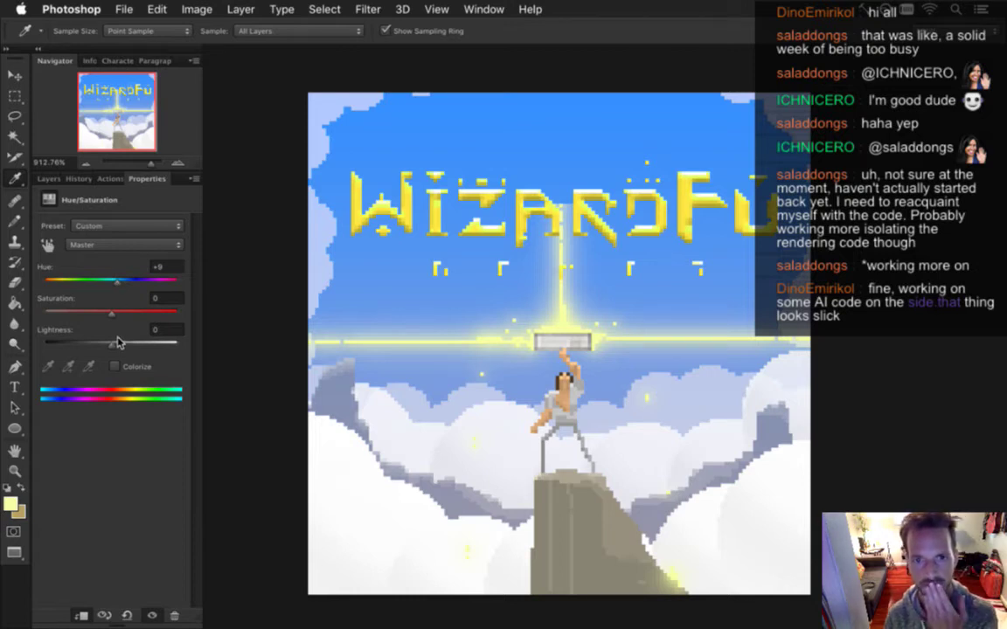
Hide the bolts copy, bolts copy 2 and bolts copy 3 layers, keeping the bolts layer visible
{"action": "left_click", "coordinate": [49, 178]}
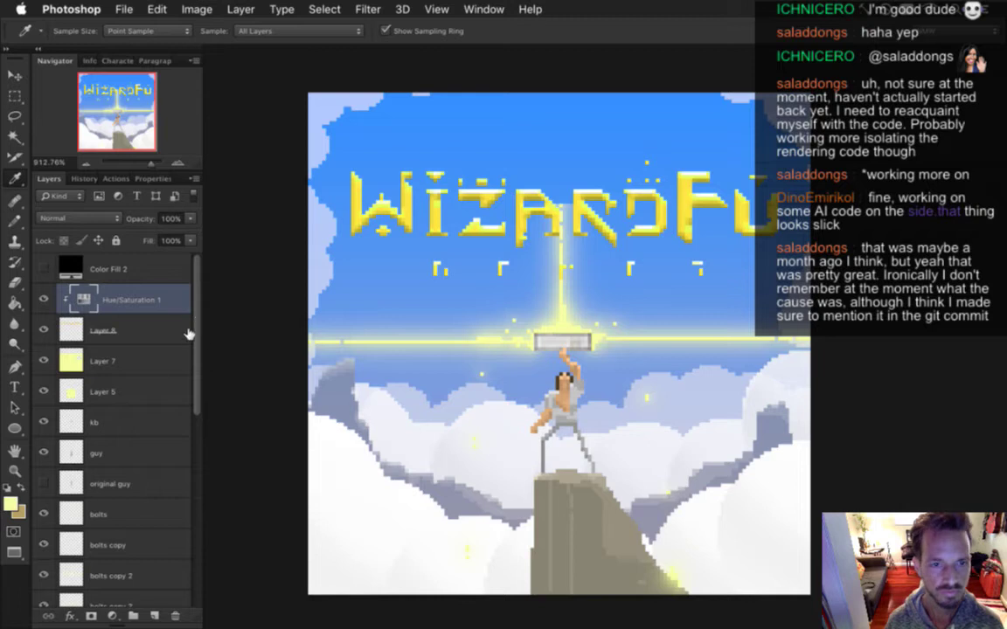
{"action": "scroll", "coordinate": [194, 336], "scroll_direction": "down", "scroll_amount": 1}
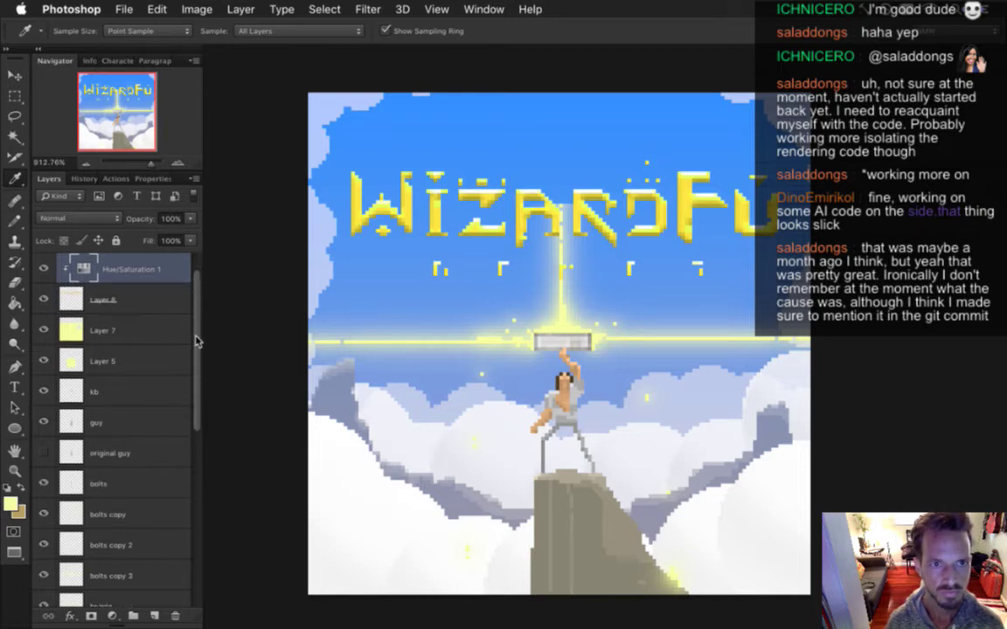
{"action": "left_click_drag", "start_coordinate": [196, 341], "coordinate": [195, 405]}
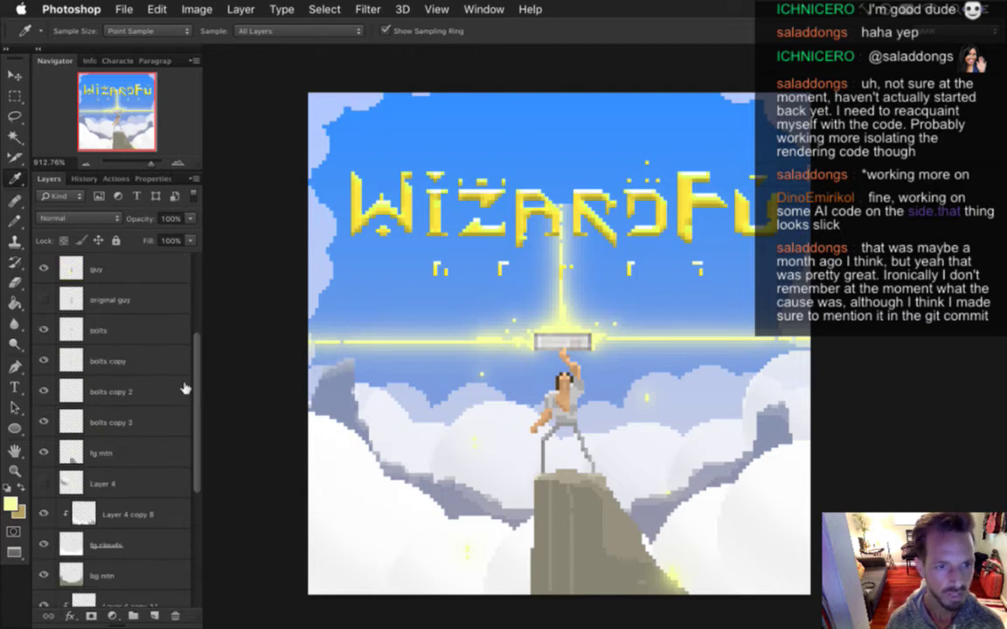
{"action": "left_click", "coordinate": [106, 391]}
{"action": "left_click", "coordinate": [44, 390]}
{"action": "left_click", "coordinate": [44, 389]}
{"action": "left_click", "coordinate": [44, 389]}
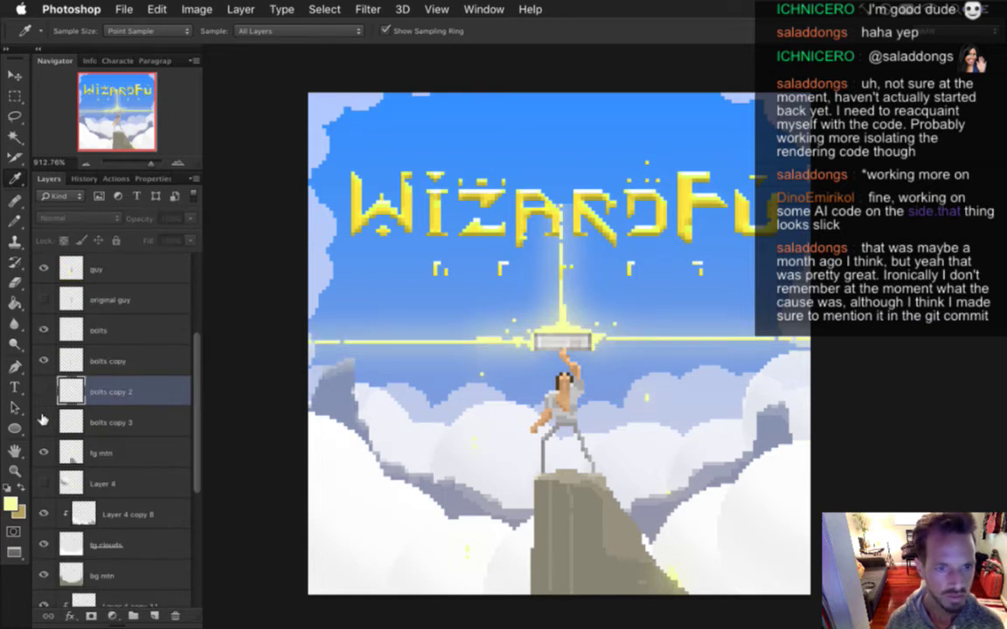
{"action": "left_click", "coordinate": [43, 420]}
{"action": "left_click", "coordinate": [43, 330]}
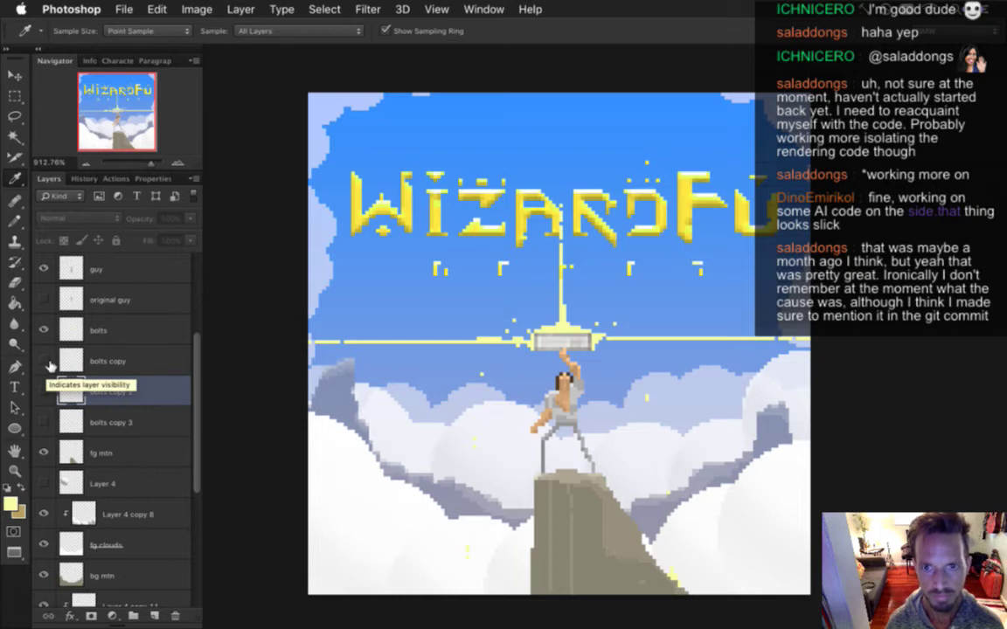
Duplicate Layer 8 together with its clipped Hue/Saturation 1 adjustment and merge the two copies into one layer
{"action": "left_click", "coordinate": [447, 287], "text": "ctrl"}
{"action": "left_click", "coordinate": [465, 286], "text": "ctrl"}
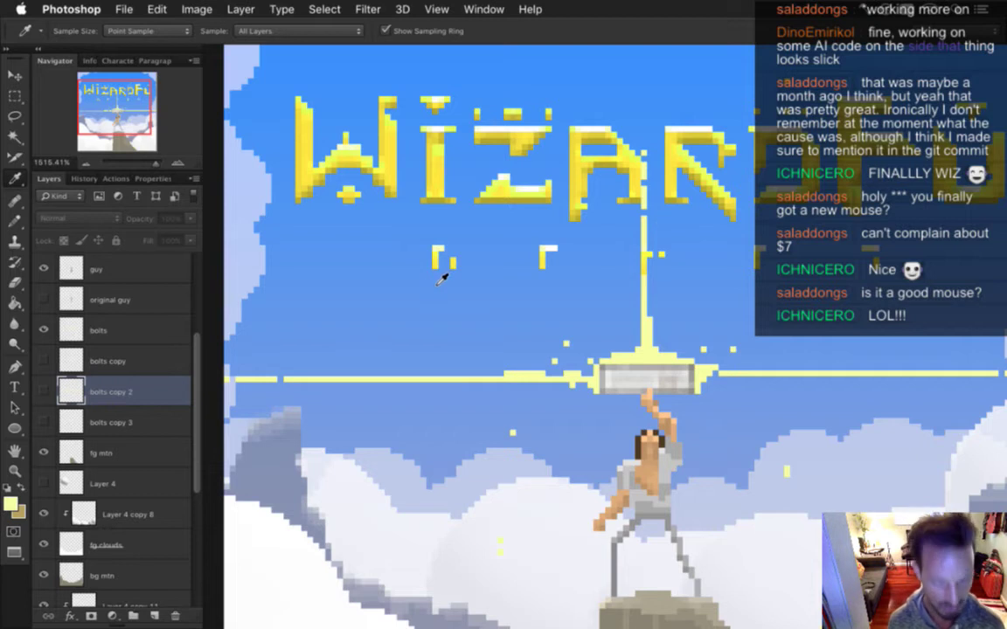
{"action": "left_click", "coordinate": [152, 328]}
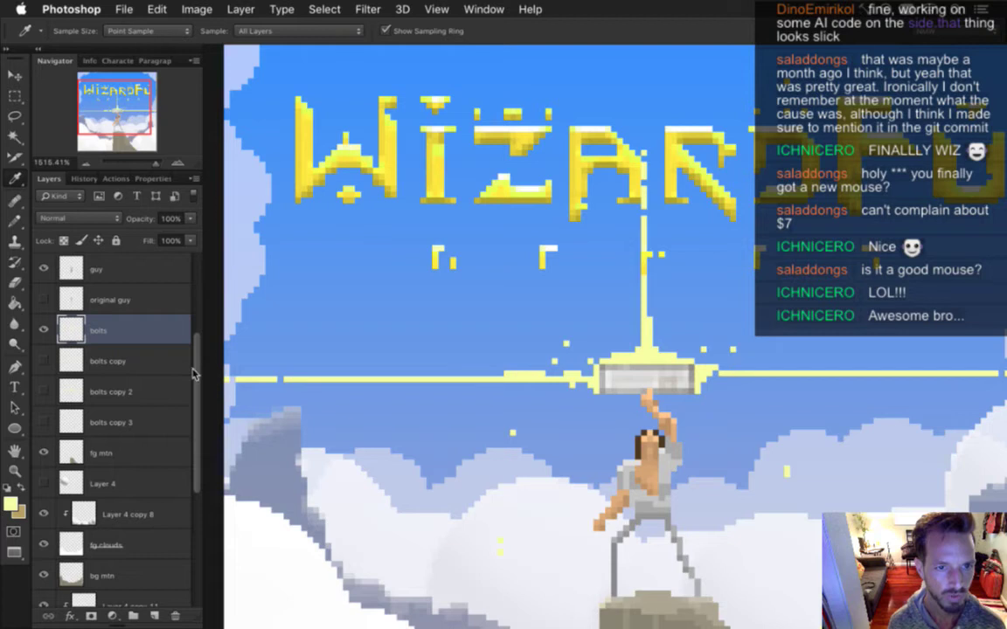
{"action": "scroll", "coordinate": [191, 369], "scroll_direction": "up", "scroll_amount": 5}
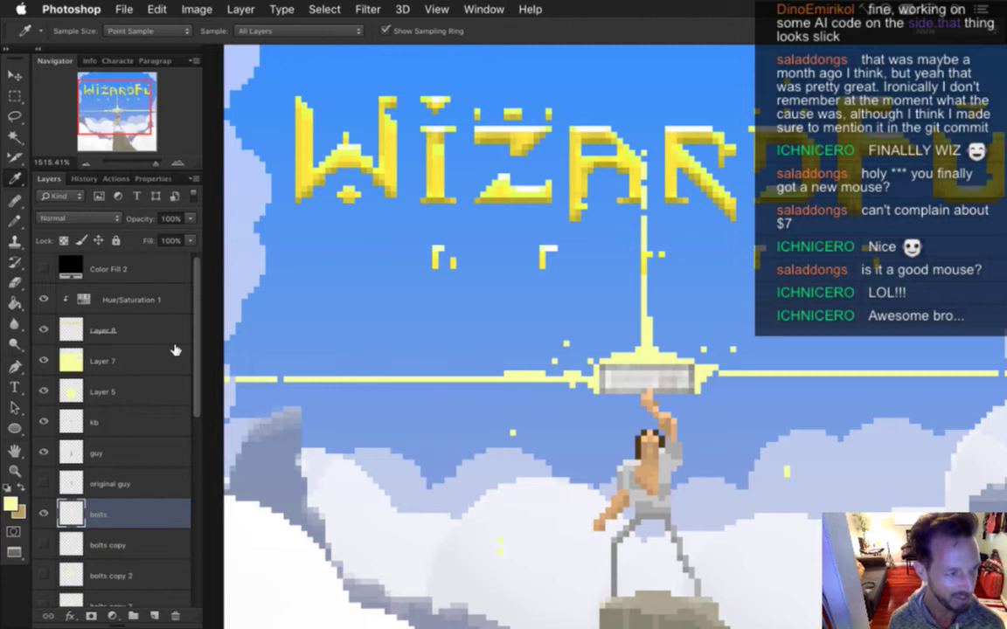
{"action": "left_click", "coordinate": [69, 367]}
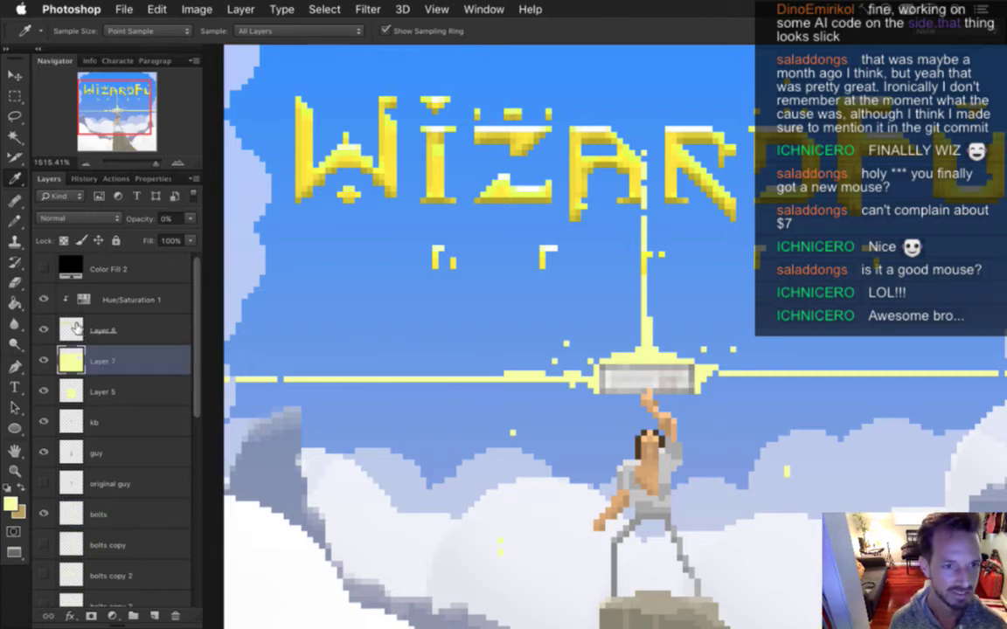
{"action": "left_click", "coordinate": [76, 329]}
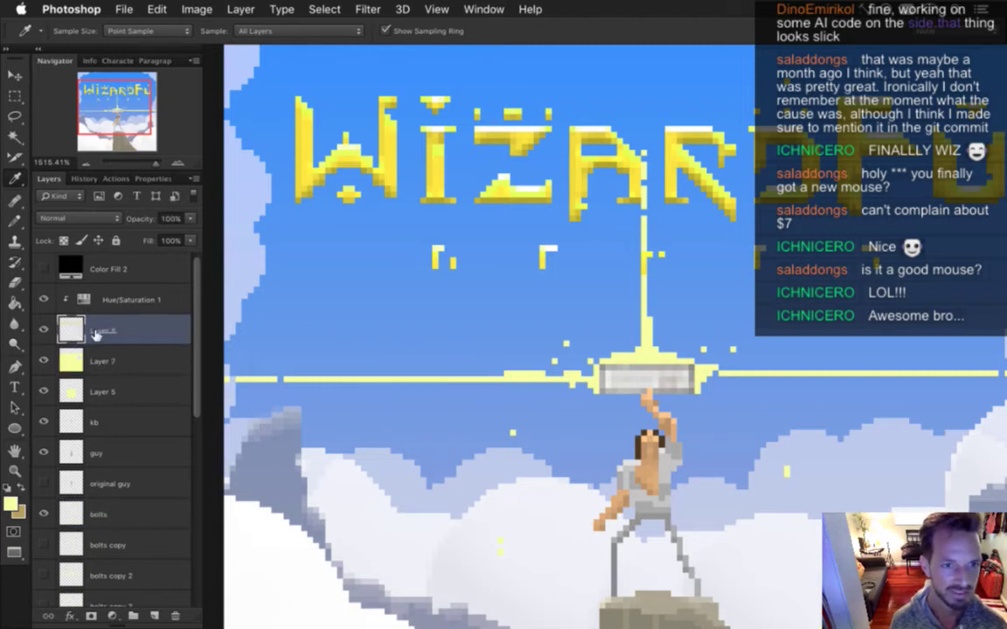
{"action": "left_click", "coordinate": [132, 300], "text": "shift"}
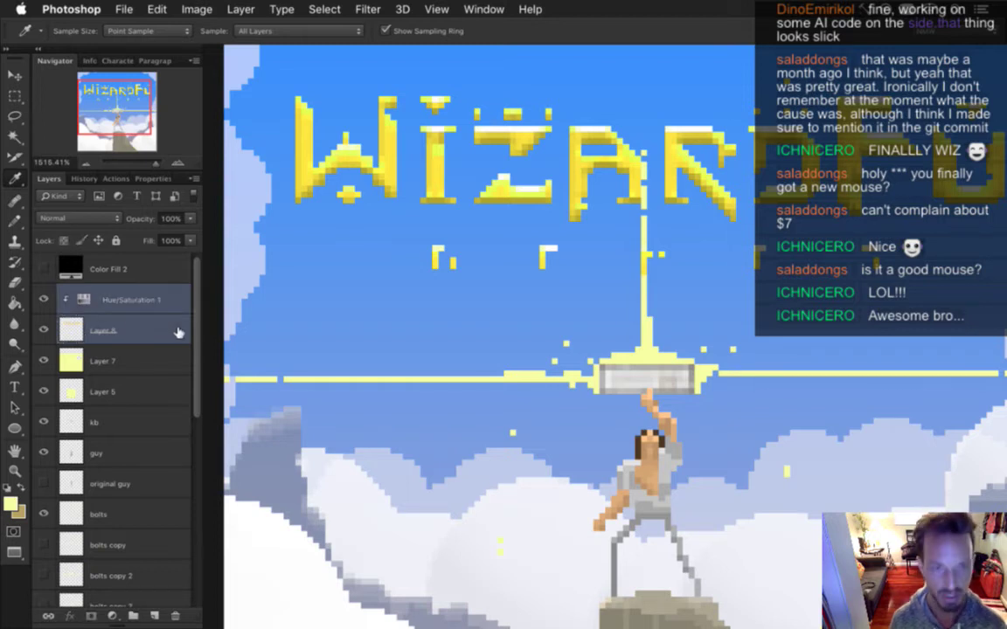
{"action": "key", "text": "super+j"}
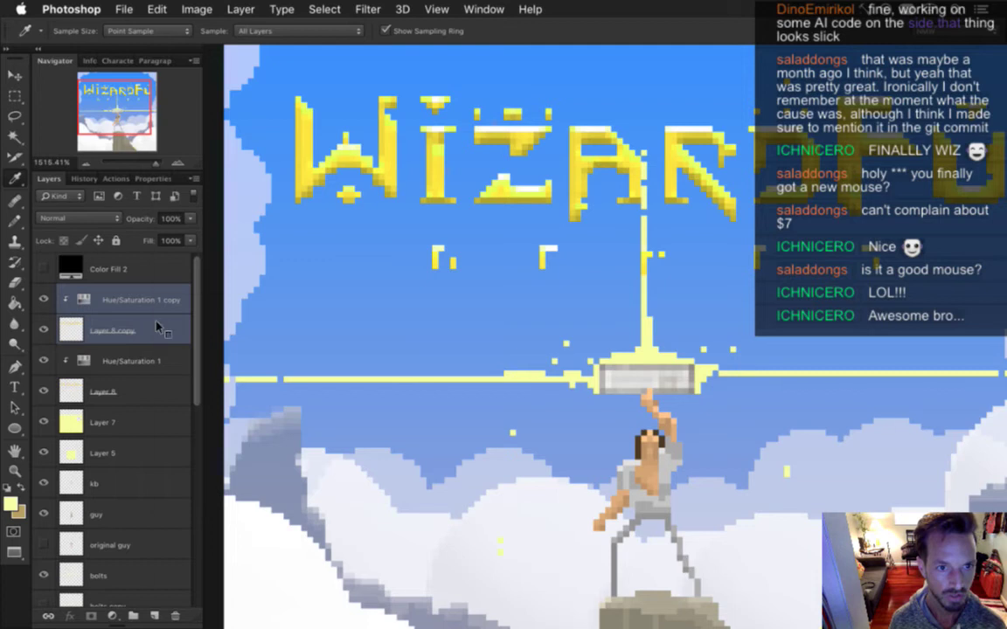
{"action": "right_click", "coordinate": [153, 328]}
{"action": "left_click", "coordinate": [199, 411]}
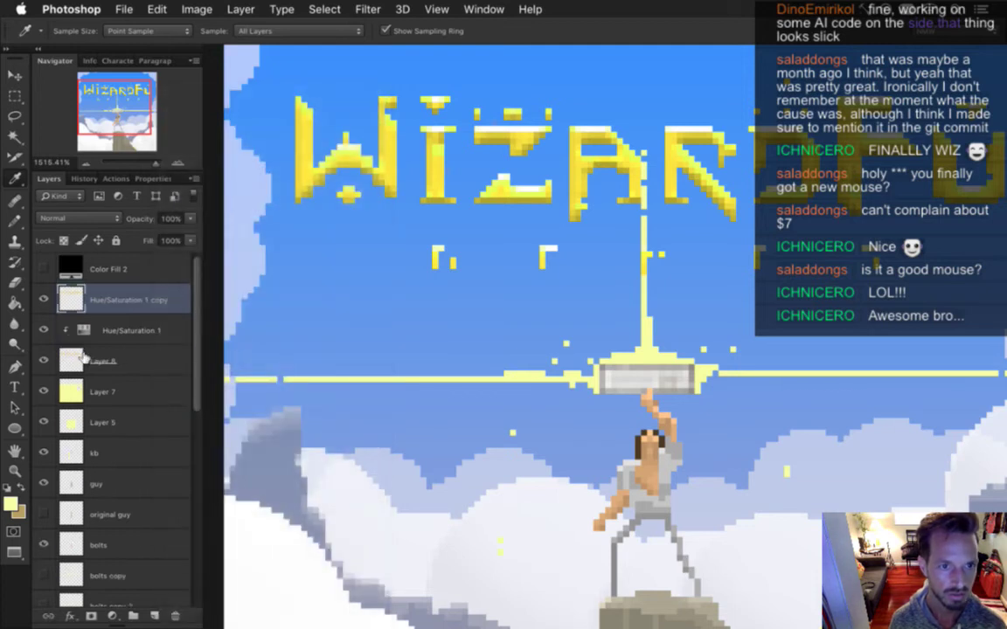
Hide the original Layer 8 and rename the merged copy as logo
{"action": "left_click", "coordinate": [119, 361]}
{"action": "double_click", "coordinate": [114, 300]}
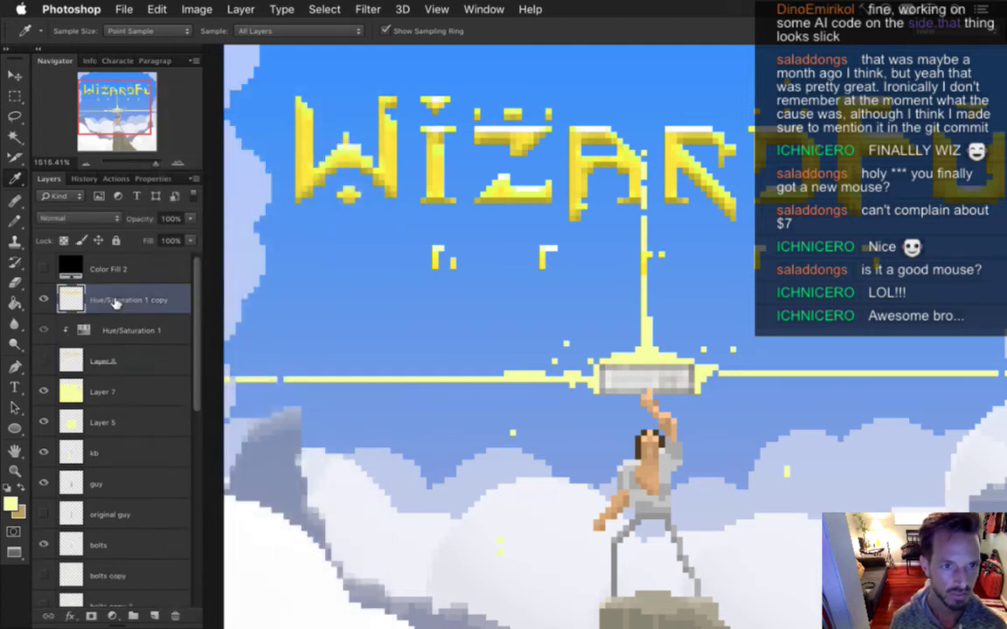
{"action": "type", "text": "logo"}
{"action": "key", "text": "Return"}
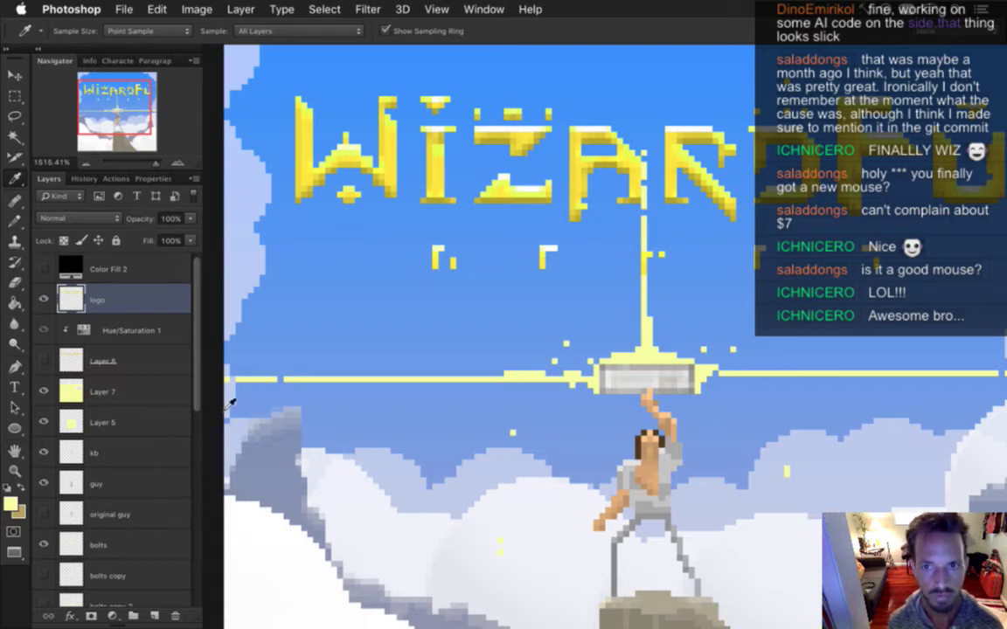
Shorten the vertical light beam on the bolts layer by erasing its upper part behind the logo text, reducing the eraser to 1 px
{"action": "scroll", "coordinate": [197, 368], "scroll_direction": "down", "scroll_amount": 5}
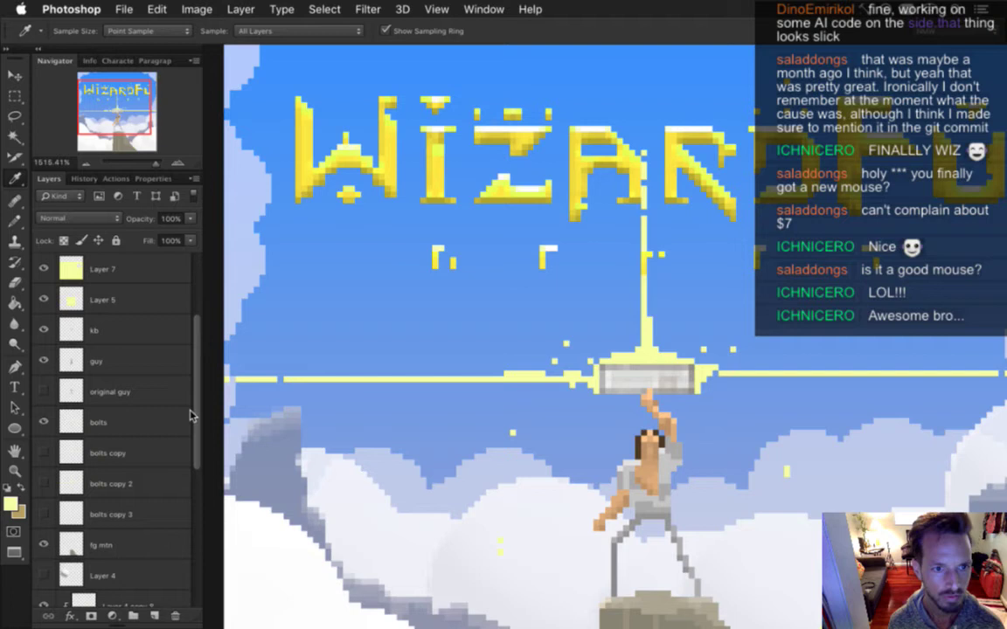
{"action": "left_click", "coordinate": [146, 392]}
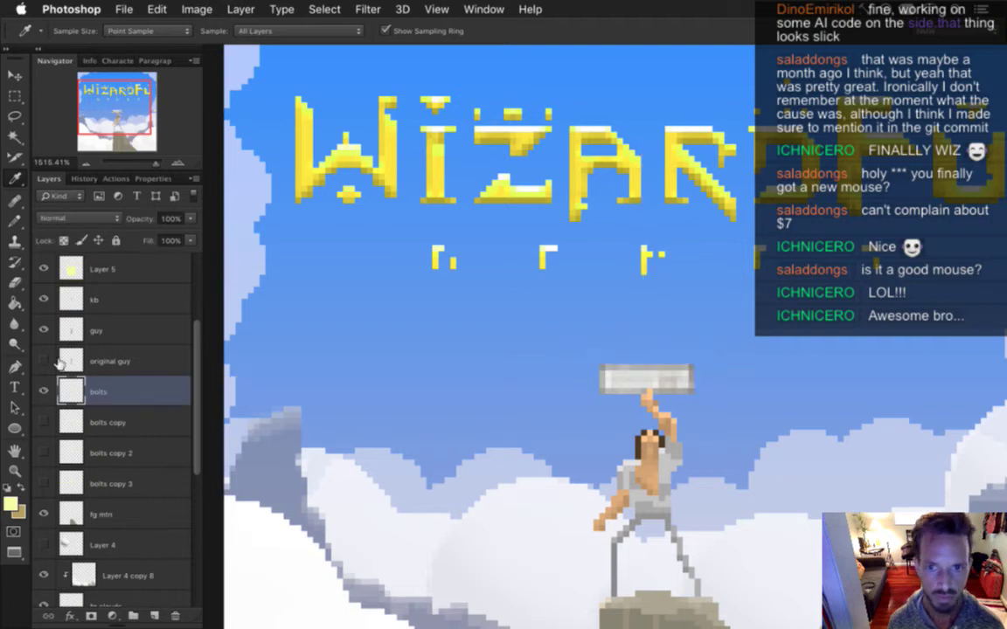
{"action": "key", "text": "b"}
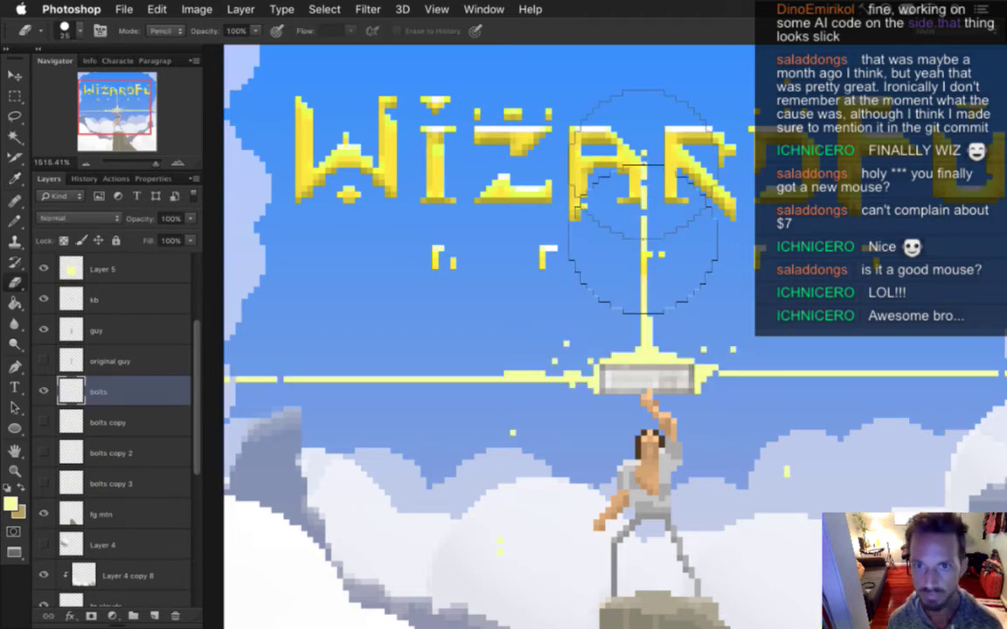
{"action": "key", "text": "bracketleft"}
{"action": "key", "text": "bracketleft"}
{"action": "key", "text": "bracketleft"}
{"action": "key", "text": "bracketleft"}
{"action": "key", "text": "bracketleft"}
{"action": "key", "text": "bracketleft"}
{"action": "key", "text": "bracketleft"}
{"action": "key", "text": "bracketleft"}
{"action": "key", "text": "bracketleft"}
{"action": "key", "text": "bracketleft"}
{"action": "key", "text": "bracketleft"}
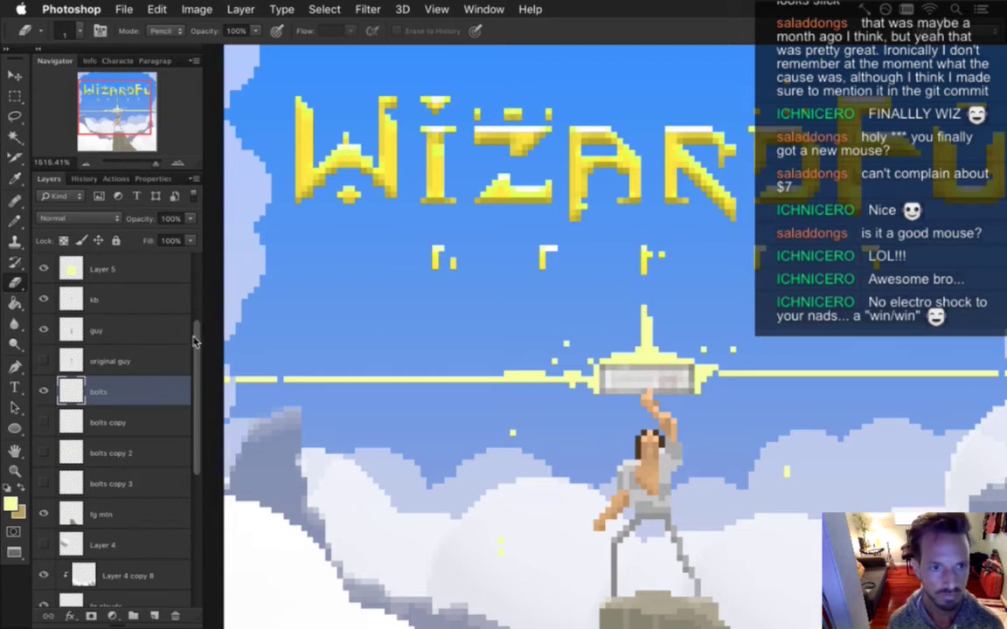
On the logo layer, redraw the first letter under WizardFu as a pixel G with a 1 px pencil in the letter's sampled yellow
{"action": "scroll", "coordinate": [196, 330], "scroll_direction": "up", "scroll_amount": 1}
{"action": "scroll", "coordinate": [196, 310], "scroll_direction": "up", "scroll_amount": 2}
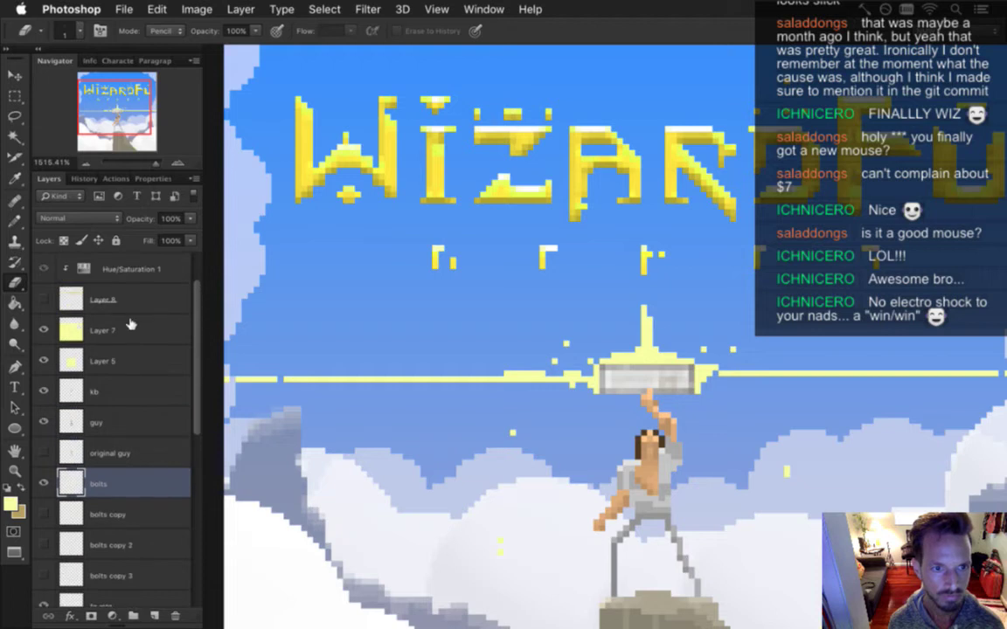
{"action": "left_click", "coordinate": [125, 291]}
{"action": "scroll", "coordinate": [171, 284], "scroll_direction": "up", "scroll_amount": 2}
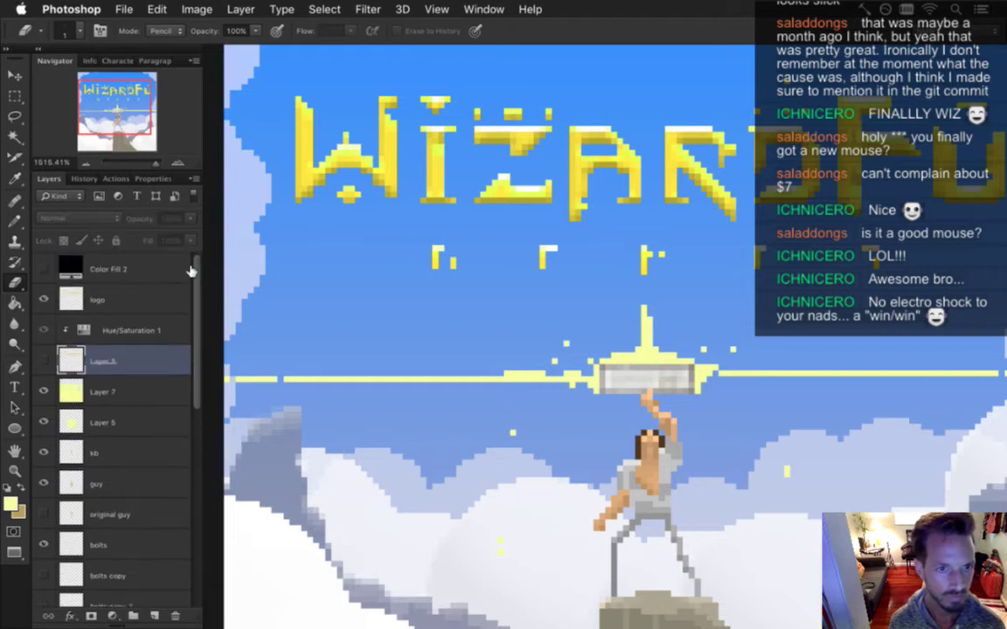
{"action": "left_click", "coordinate": [133, 304]}
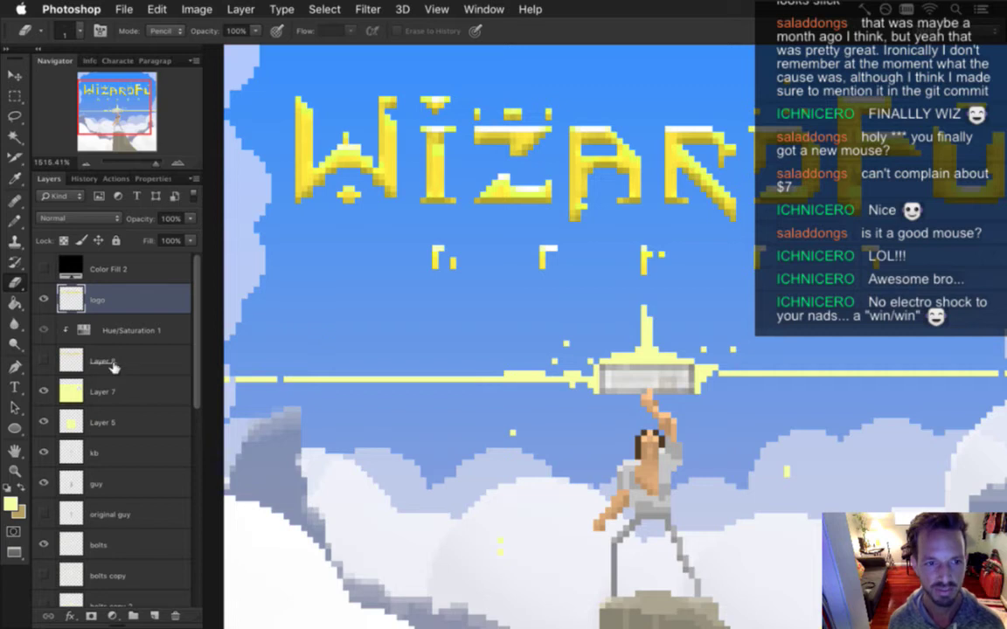
{"action": "key", "text": "i"}
{"action": "left_click", "coordinate": [441, 261]}
{"action": "key", "text": "b"}
{"action": "key", "text": "bracketleft"}
{"action": "key", "text": "bracketleft"}
{"action": "key", "text": "bracketleft"}
{"action": "key", "text": "bracketleft"}
{"action": "key", "text": "bracketleft"}
{"action": "key", "text": "bracketleft"}
{"action": "key", "text": "bracketleft"}
{"action": "key", "text": "bracketleft"}
{"action": "key", "text": "bracketleft"}
{"action": "key", "text": "bracketleft"}
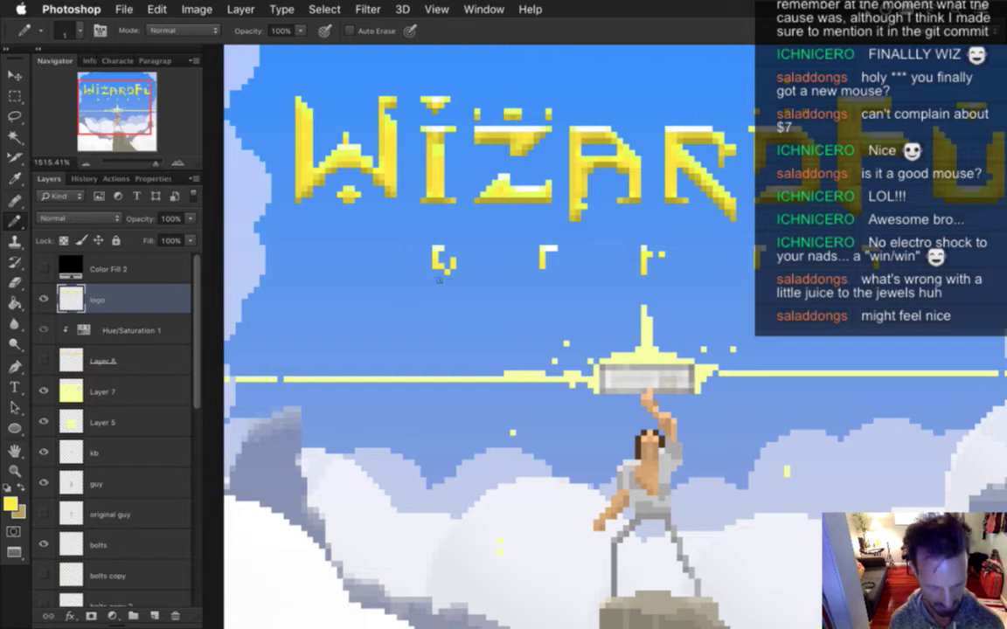
{"action": "key", "text": "e"}
{"action": "key", "text": "b"}
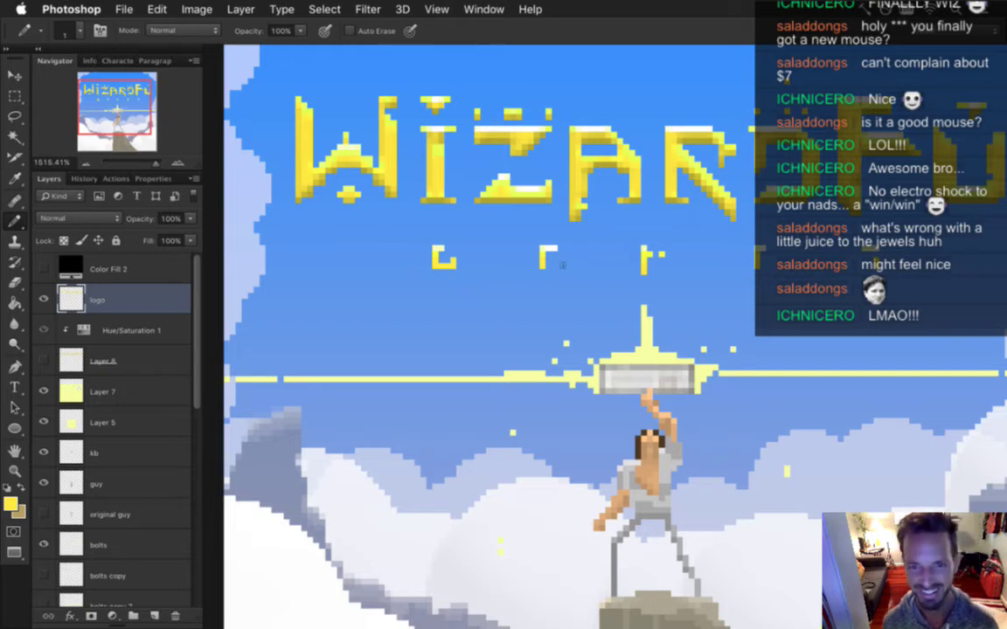
Redraw the second and third small letters as a pixel A and M, using colours sampled from the lettering
{"action": "left_click", "coordinate": [549, 258], "text": "alt"}
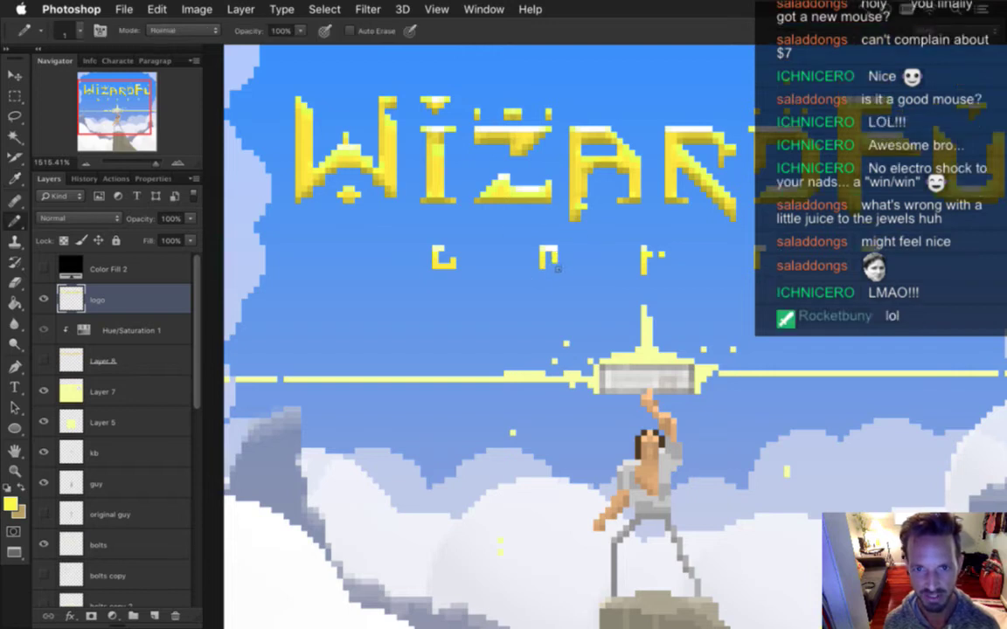
{"action": "key", "text": "e"}
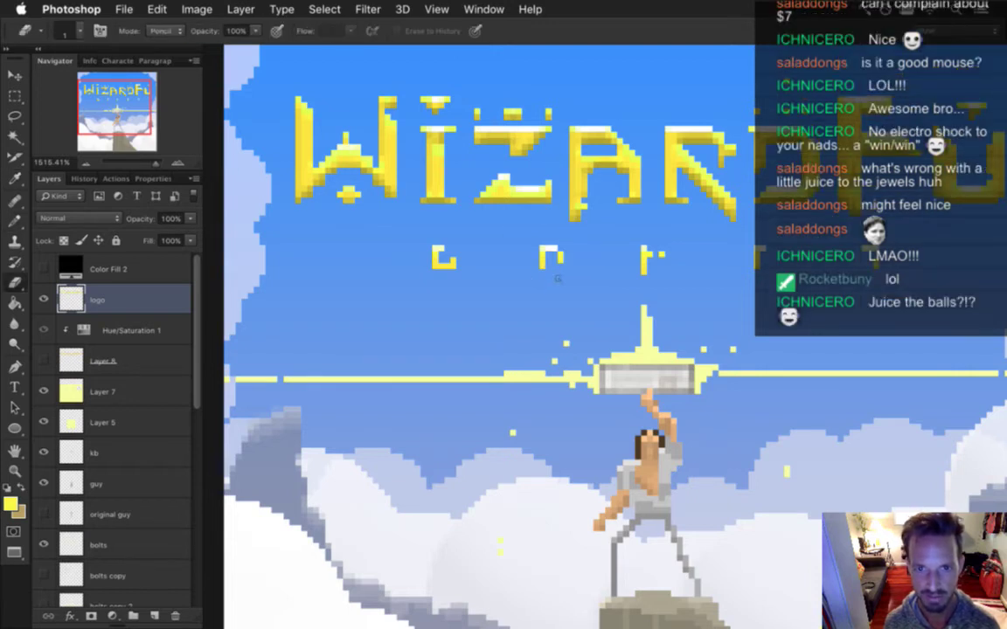
{"action": "key", "text": "b"}
{"action": "left_click_drag", "start_coordinate": [559, 256], "coordinate": [559, 265]}
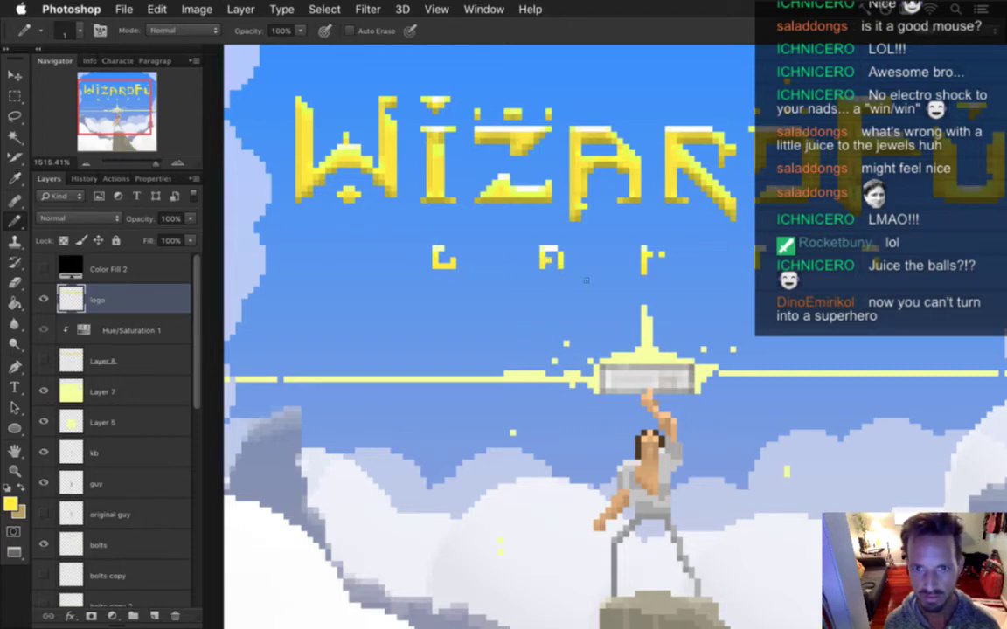
{"action": "left_click_drag", "start_coordinate": [657, 256], "coordinate": [657, 266]}
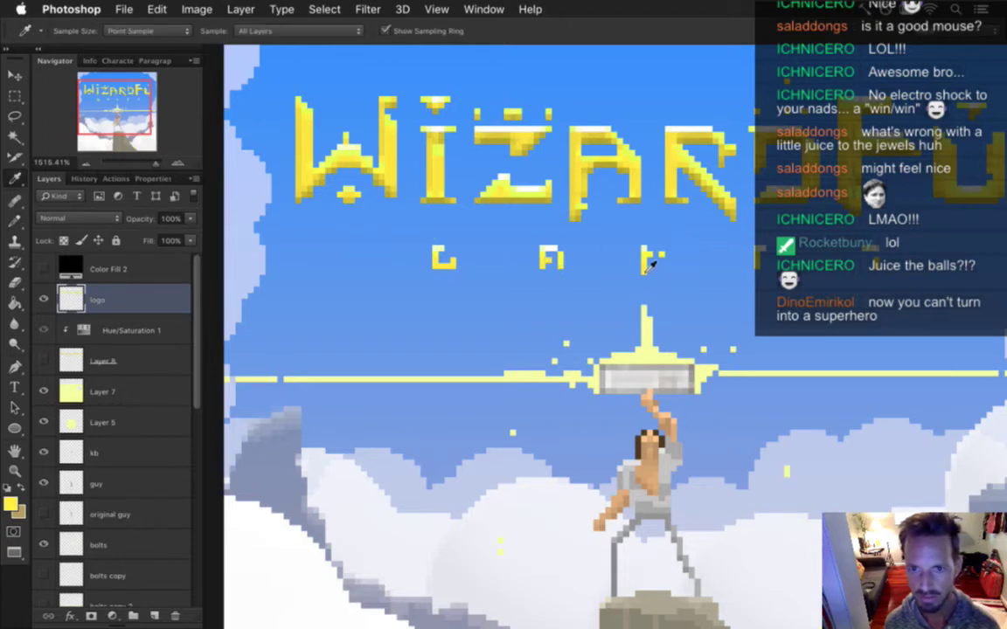
{"action": "left_click_drag", "start_coordinate": [666, 257], "coordinate": [667, 273]}
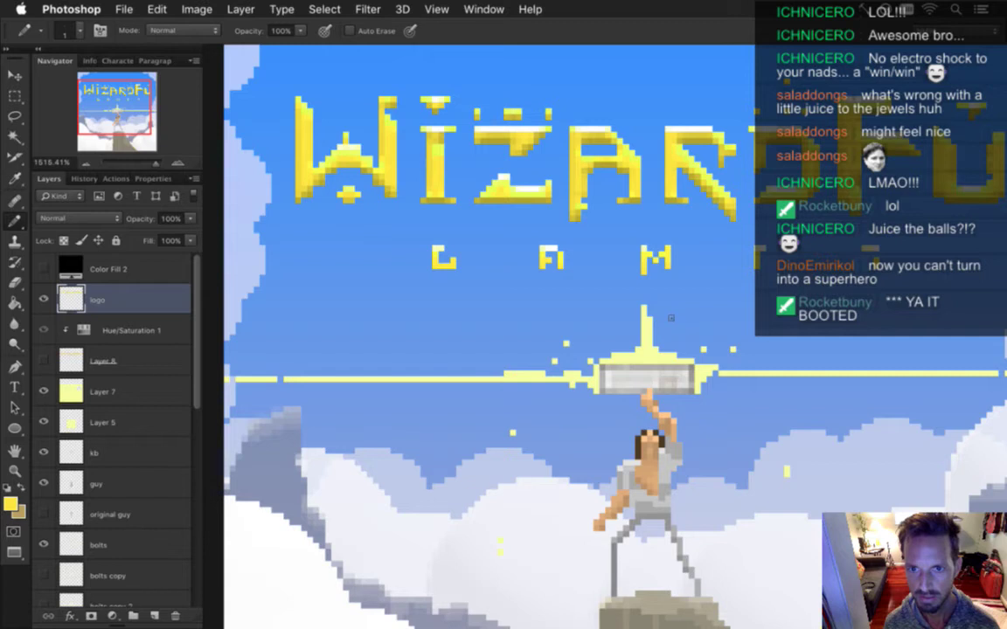
Redraw the fourth small letter as a pixel E, erasing stray pixels and sampling its colours for the pencil
{"action": "scroll", "coordinate": [711, 297], "scroll_direction": "right", "scroll_amount": 3}
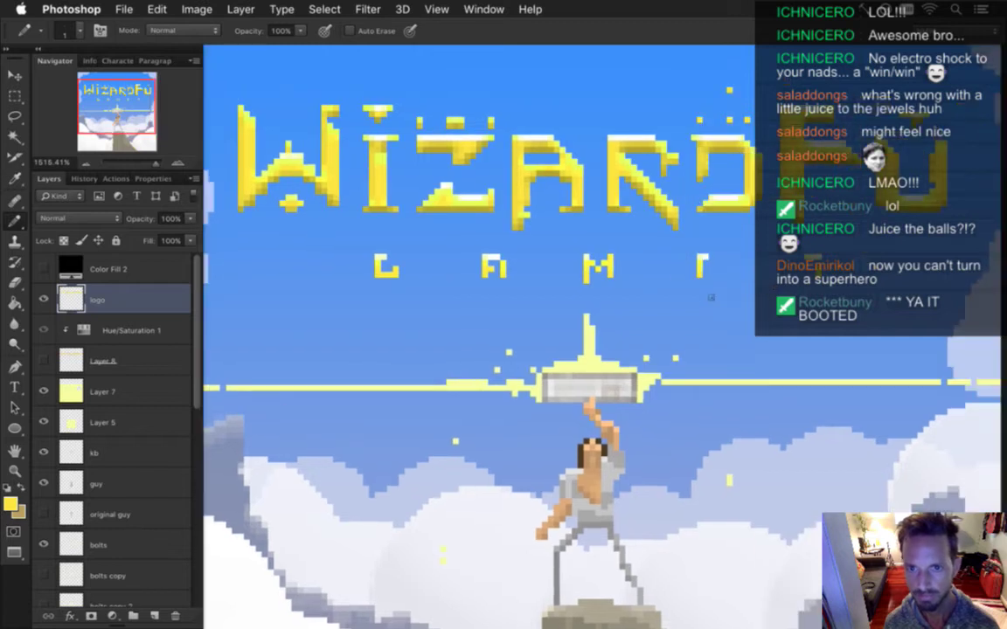
{"action": "left_click", "coordinate": [709, 273]}
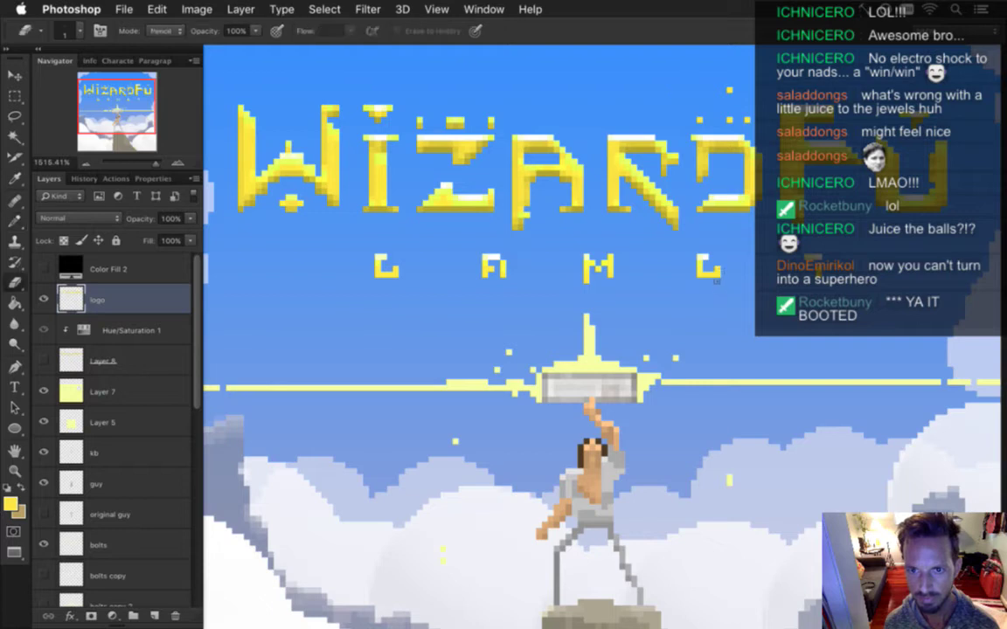
{"action": "left_click", "coordinate": [709, 256]}
{"action": "left_click", "coordinate": [715, 263], "text": "alt"}
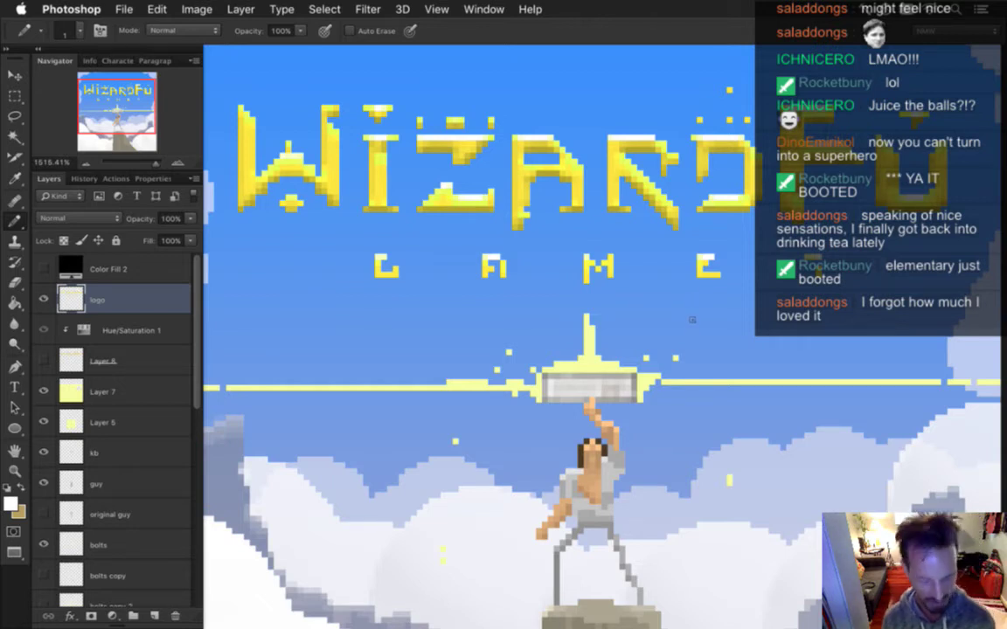
Redraw the fifth small letter as a pixel S on the logo layer, sampling yellow shades from the lettering for the pencil
{"action": "key", "text": "i"}
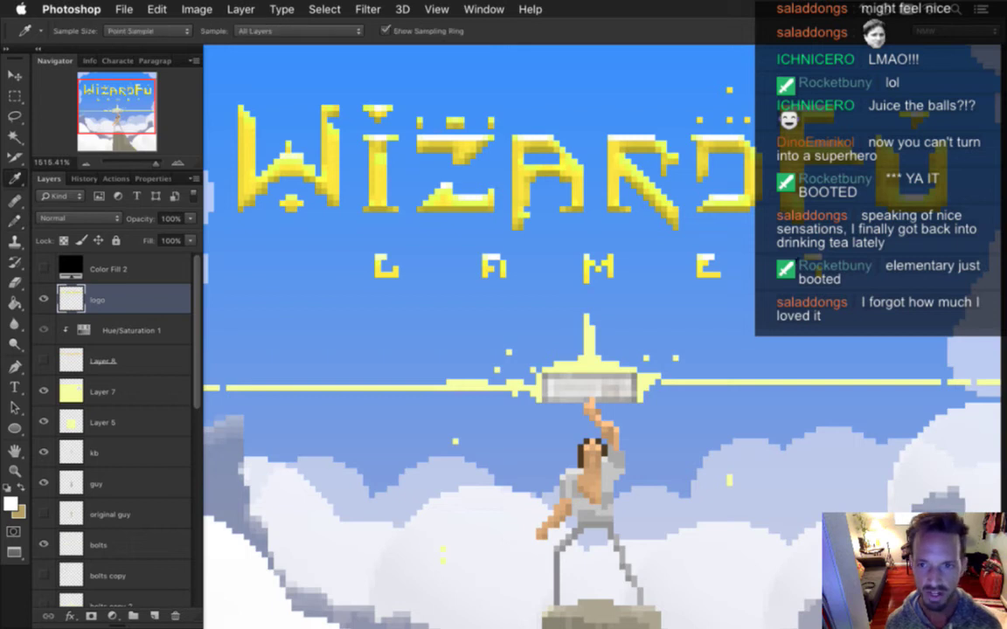
{"action": "left_click", "coordinate": [745, 246]}
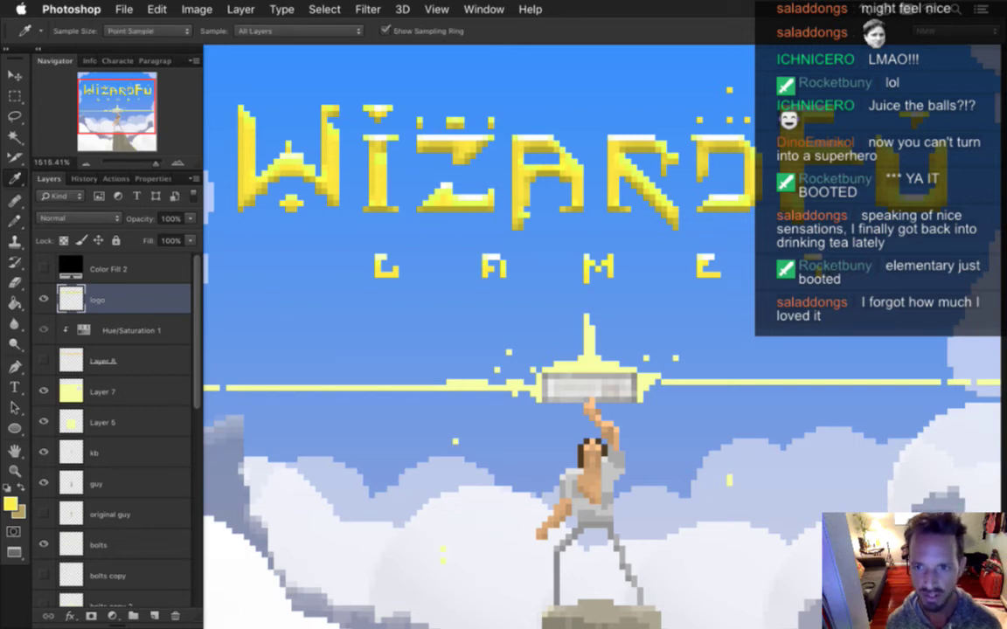
{"action": "key", "text": "b"}
{"action": "key", "text": "i"}
{"action": "left_click", "coordinate": [728, 232]}
{"action": "key", "text": "b"}
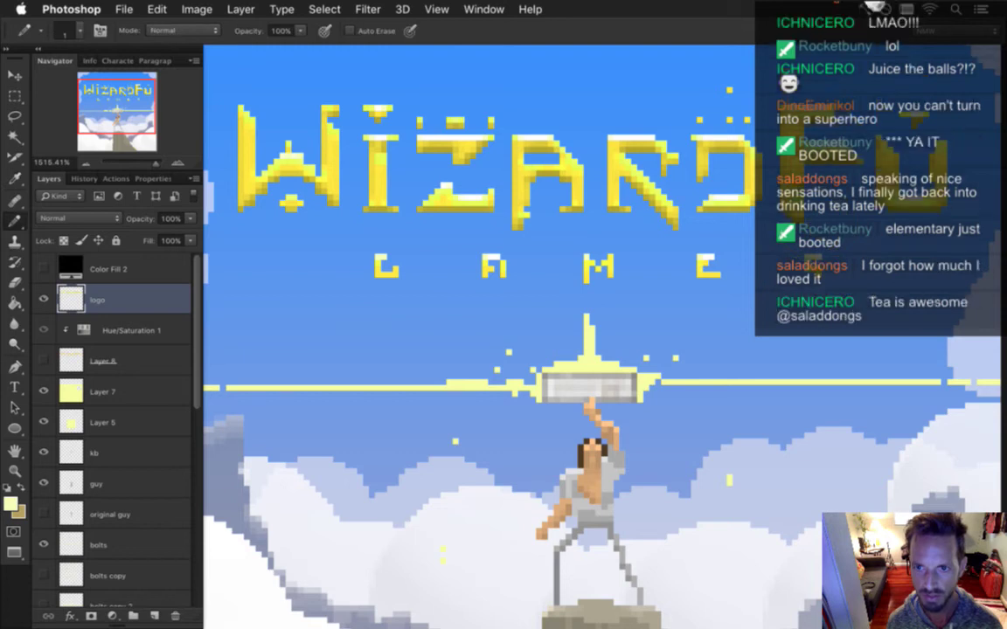
{"action": "key", "text": "i"}
{"action": "left_click", "coordinate": [735, 266]}
{"action": "key", "text": "b"}
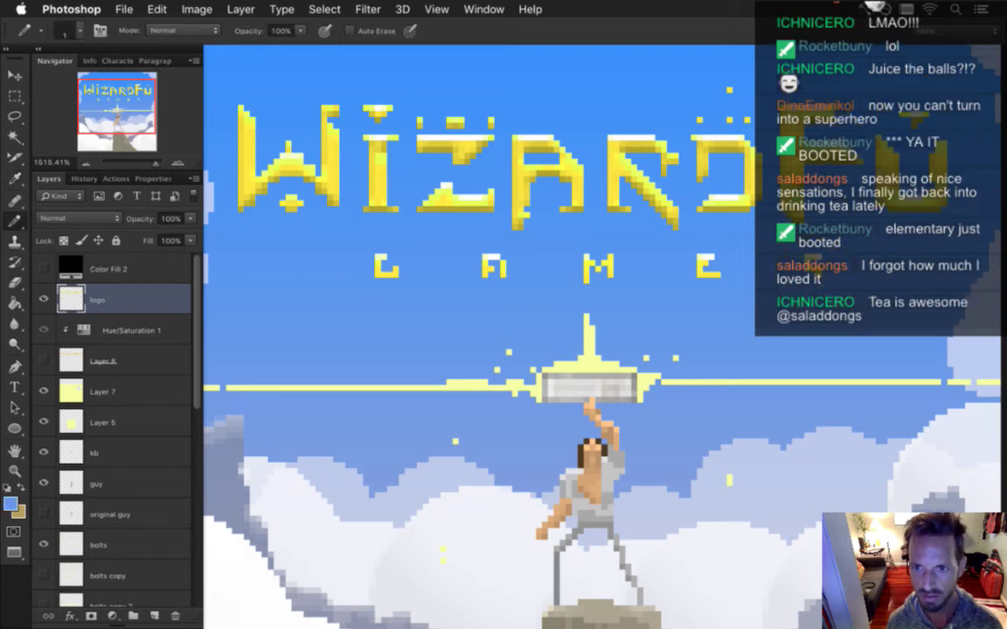
{"action": "key", "text": "i"}
{"action": "left_click", "coordinate": [735, 228]}
{"action": "key", "text": "b"}
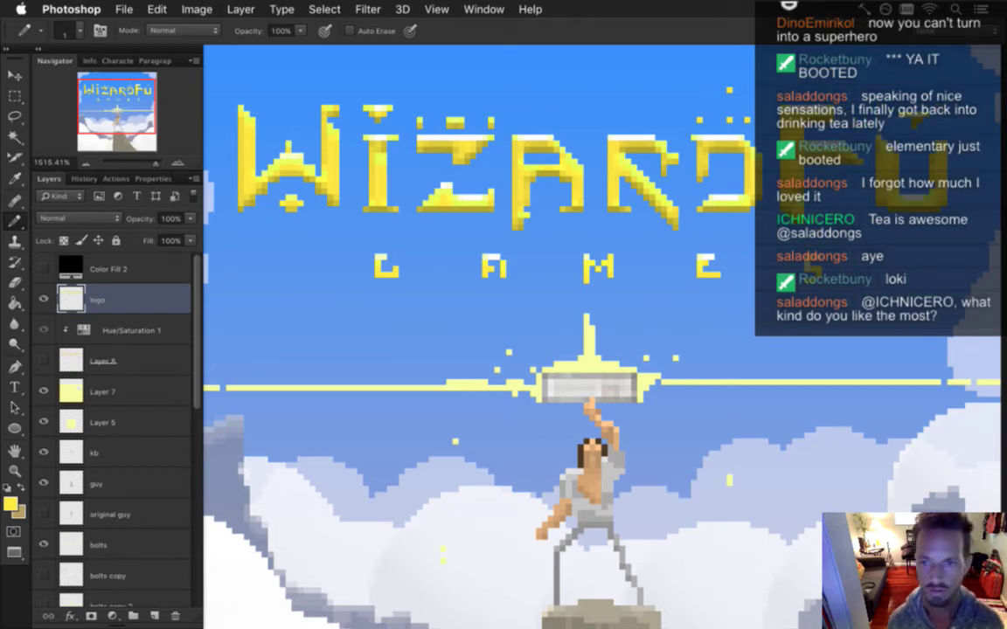
Touch up the pixels of the small letter A using the pencil in the sampled yellow and the 1 px eraser
{"action": "key", "text": "alt"}
{"action": "key", "text": "e"}
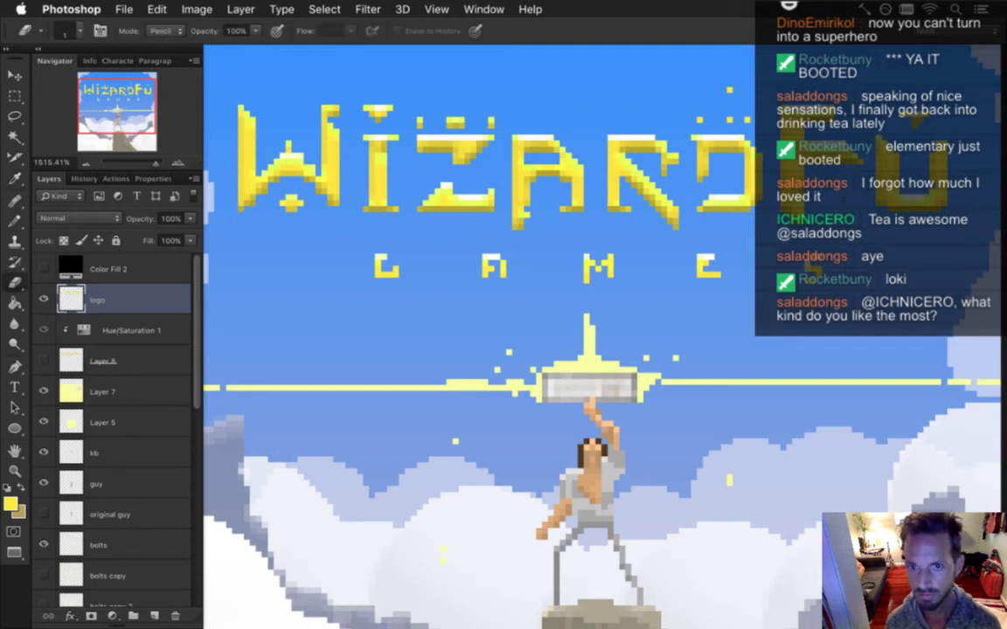
{"action": "key", "text": "i"}
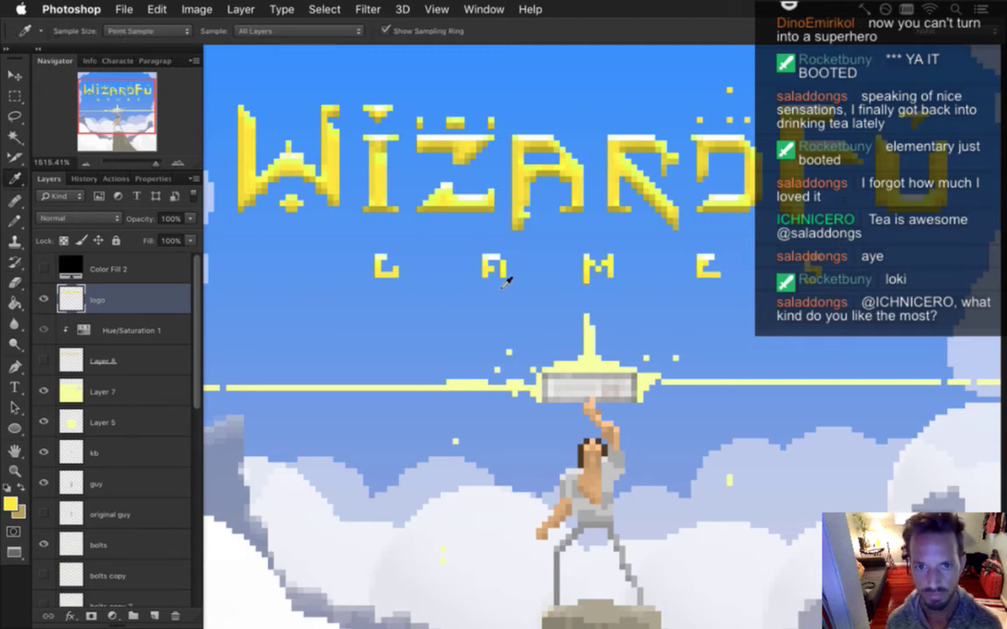
{"action": "key", "text": "b"}
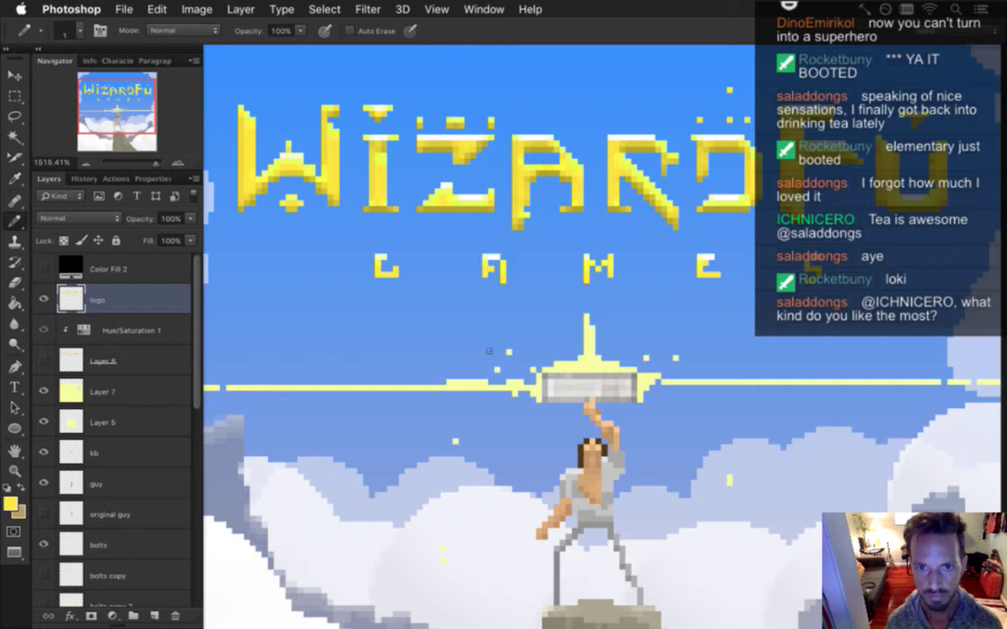
{"action": "key", "text": "e"}
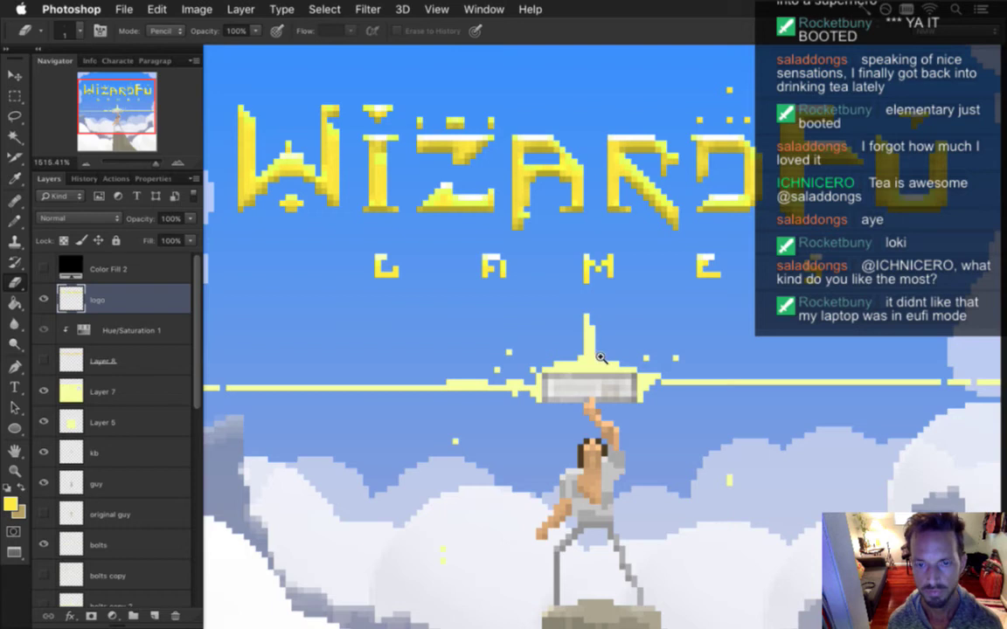
{"action": "key", "text": "super+minus"}
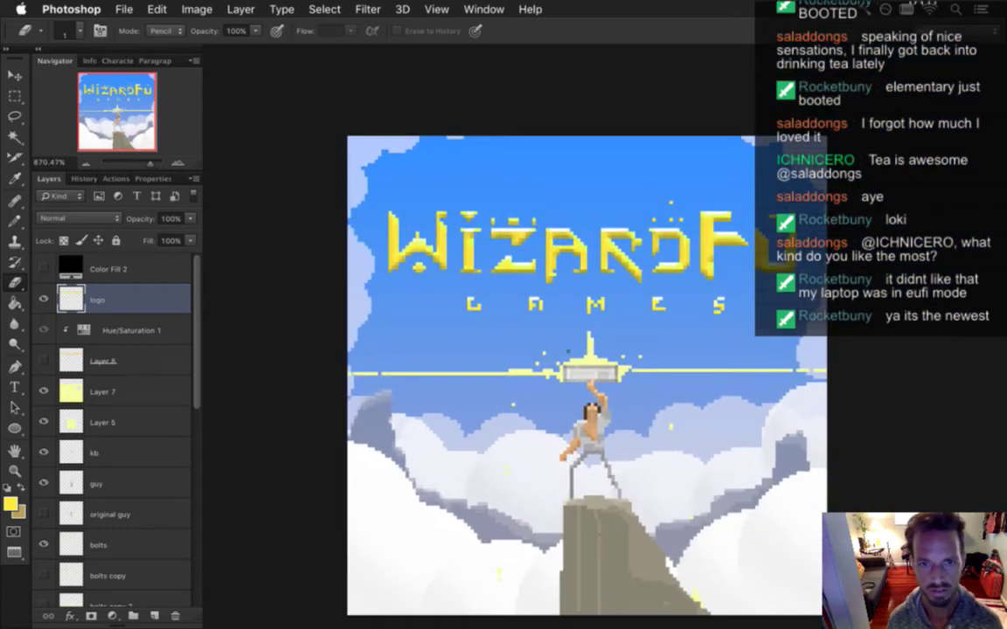
Try nudging the entire logo slightly to the left
{"action": "key", "text": "m"}
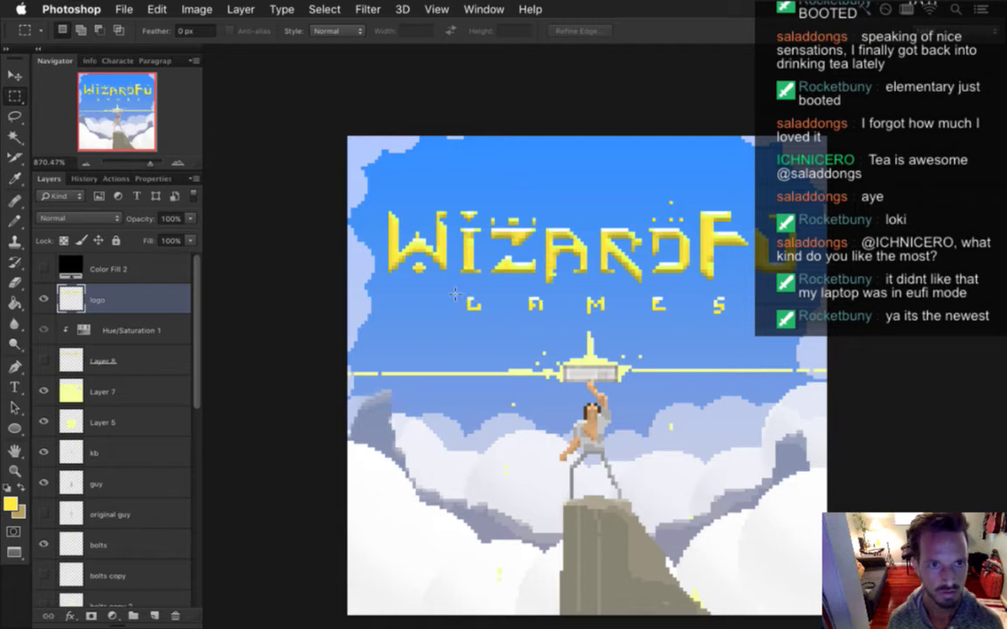
{"action": "key", "text": "e"}
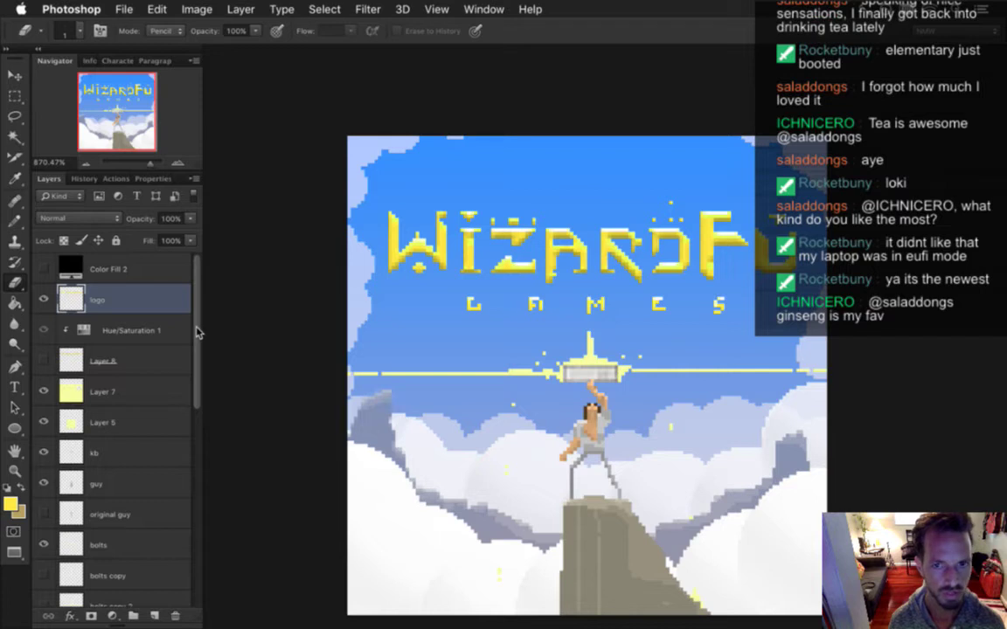
{"action": "key", "text": "v"}
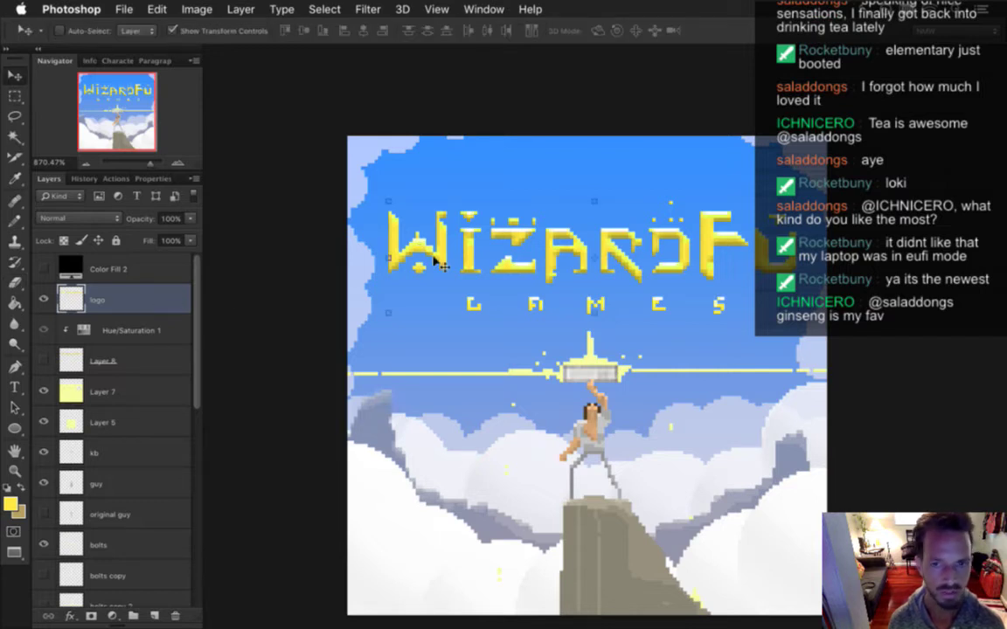
{"action": "key", "text": "Left"}
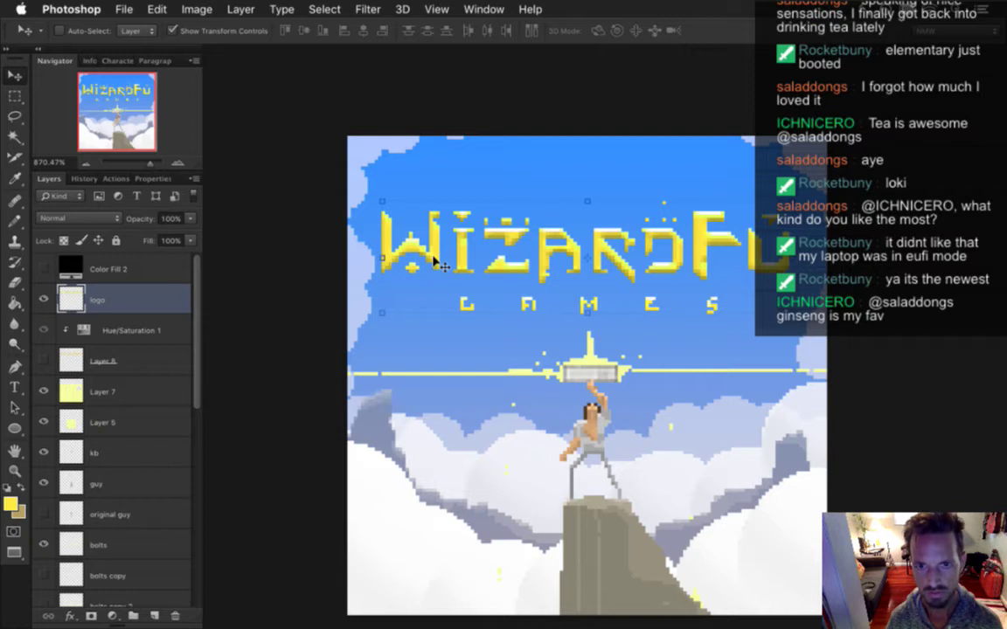
{"action": "key", "text": "Right"}
Select the small GAMES lettering with a rectangular marquee, nudge it slightly left under WizardFu, and deselect it
{"action": "key", "text": "m"}
{"action": "left_click_drag", "start_coordinate": [453, 288], "coordinate": [713, 322]}
{"action": "key", "text": "ctrl+Left"}
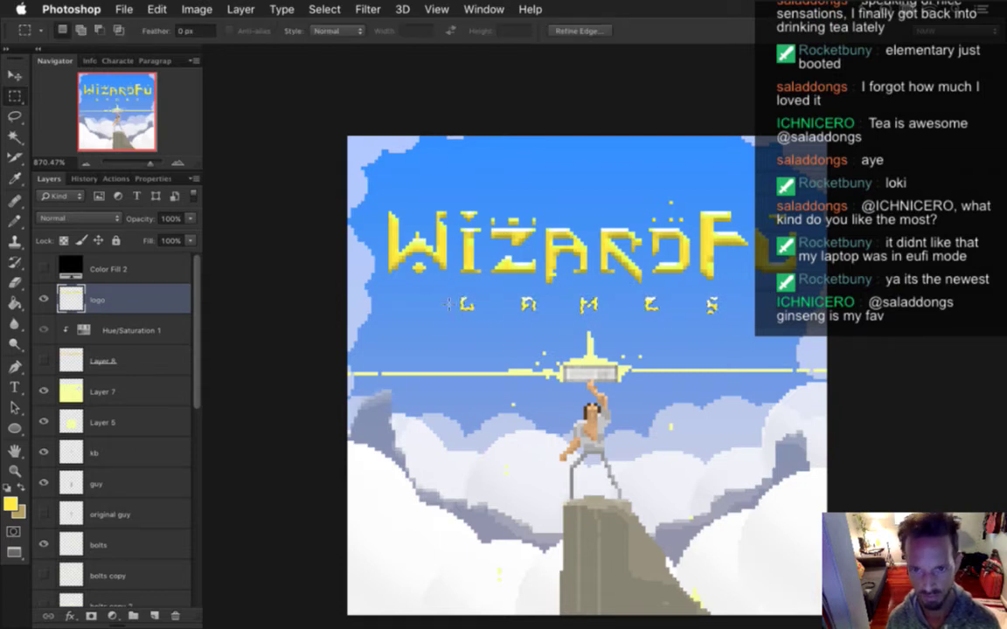
{"action": "key", "text": "ctrl+d"}
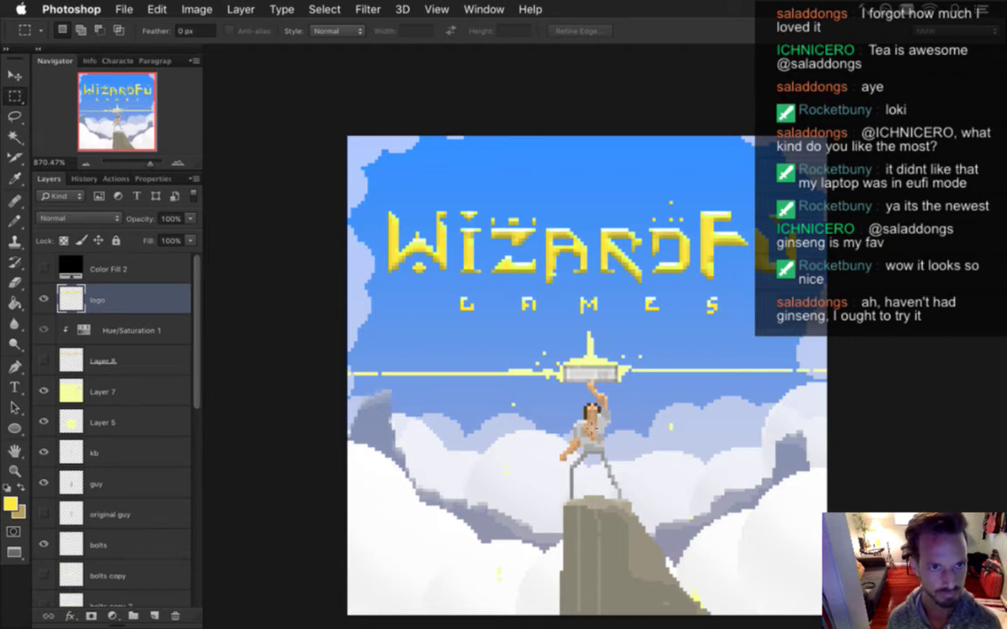
On the bolts layer, extend the vertical light beam up to the canvas's top edge with the pencil in its sampled pale yellow
{"action": "left_click_drag", "start_coordinate": [593, 354], "coordinate": [637, 353]}
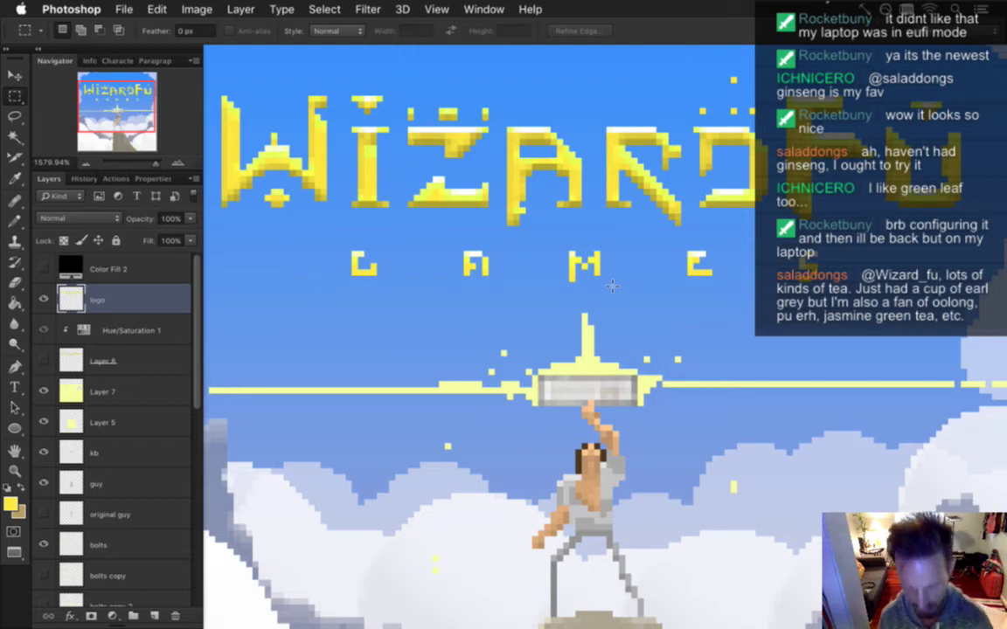
{"action": "key", "text": "i"}
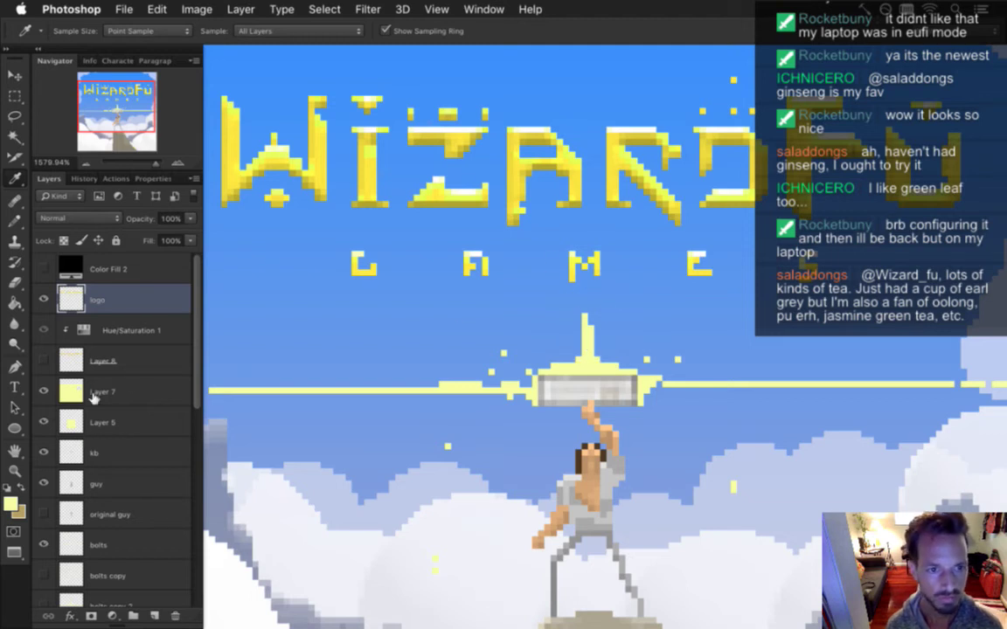
{"action": "left_click", "coordinate": [101, 547]}
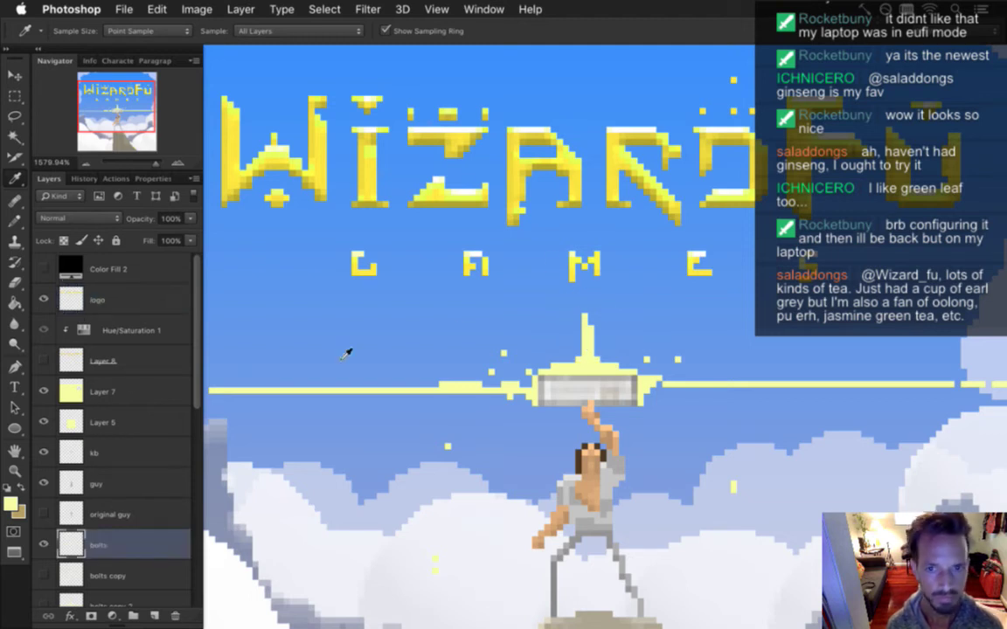
{"action": "key", "text": "b"}
{"action": "left_click_drag", "start_coordinate": [586, 323], "coordinate": [585, 278]}
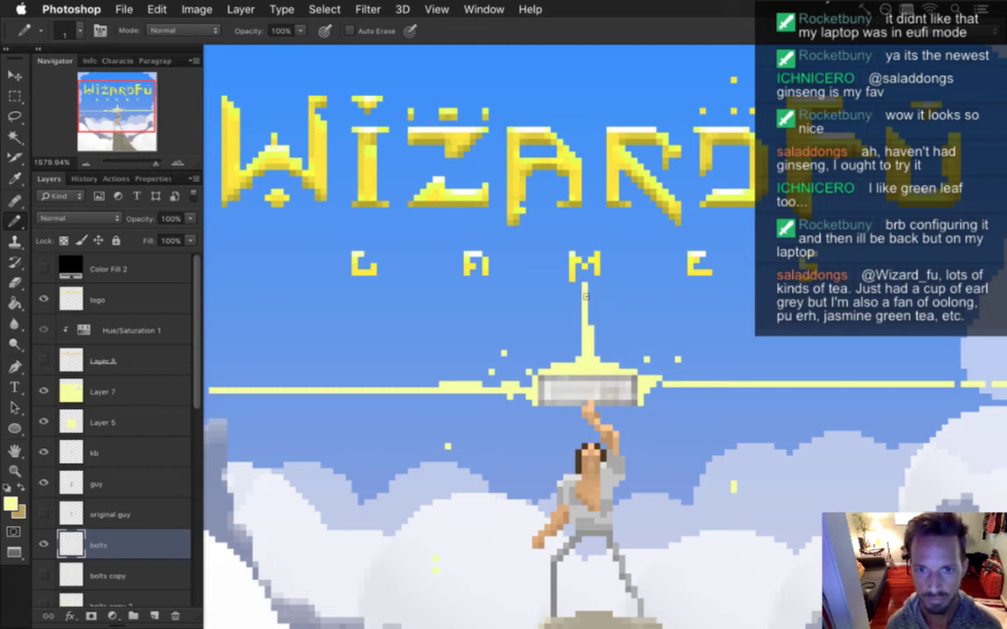
{"action": "mouse_move", "coordinate": [585, 278]}
{"action": "left_mouse_down"}
{"action": "mouse_move", "coordinate": [585, 40]}
{"action": "mouse_move", "coordinate": [605, 304]}
{"action": "left_mouse_up"}
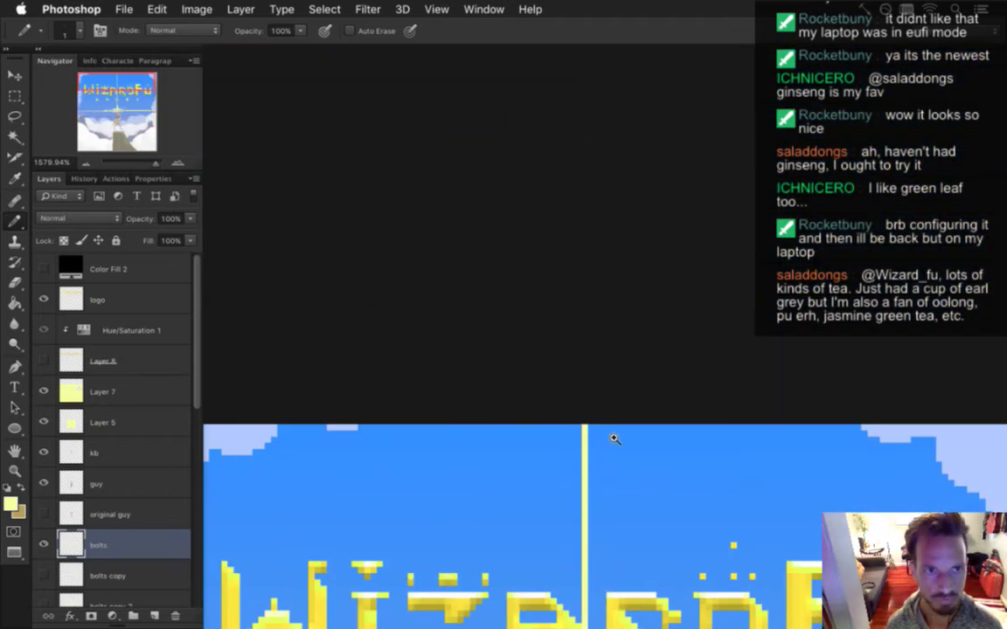
{"action": "scroll", "coordinate": [584, 448], "scroll_direction": "down", "scroll_amount": 3}
{"action": "left_click_drag", "start_coordinate": [594, 451], "coordinate": [616, 290]}
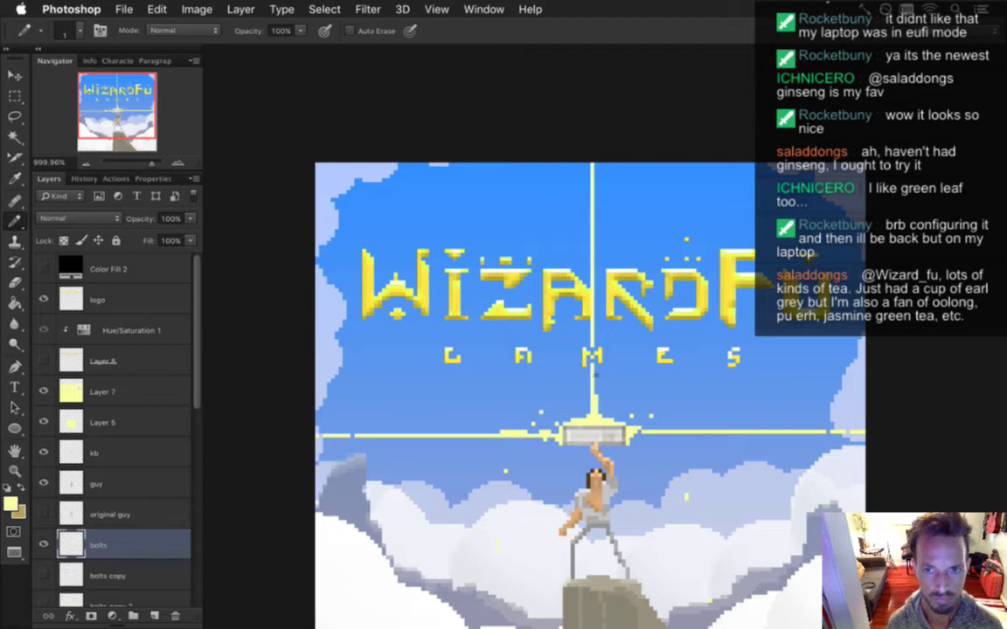
Fade the stretch of the vertical beam behind the logo lettering using the 1 px eraser at 50% opacity
{"action": "key", "text": "e"}
{"action": "key", "text": "5"}
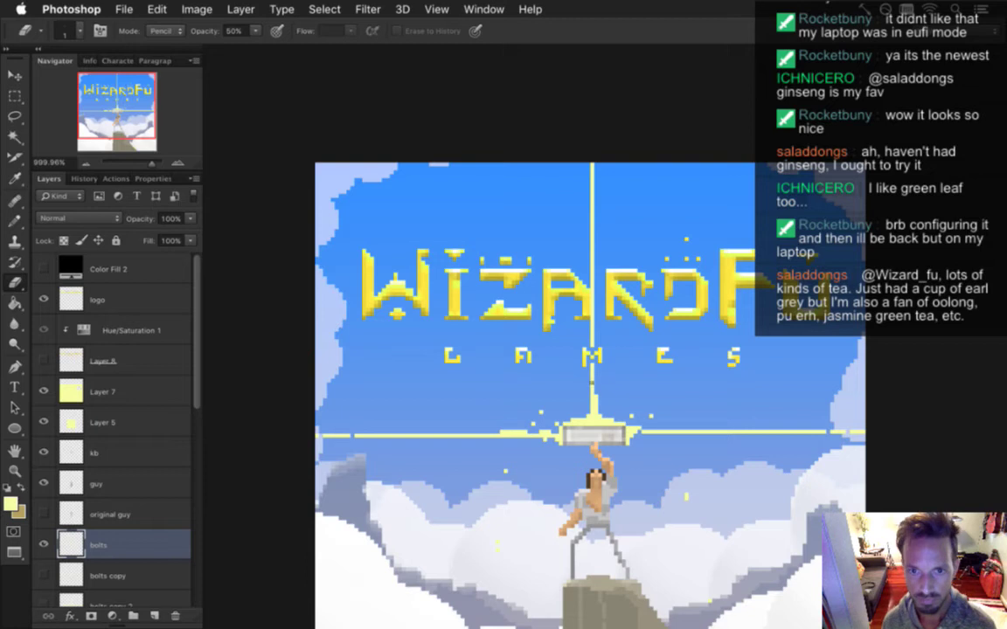
{"action": "left_click_drag", "start_coordinate": [591, 389], "coordinate": [590, 207]}
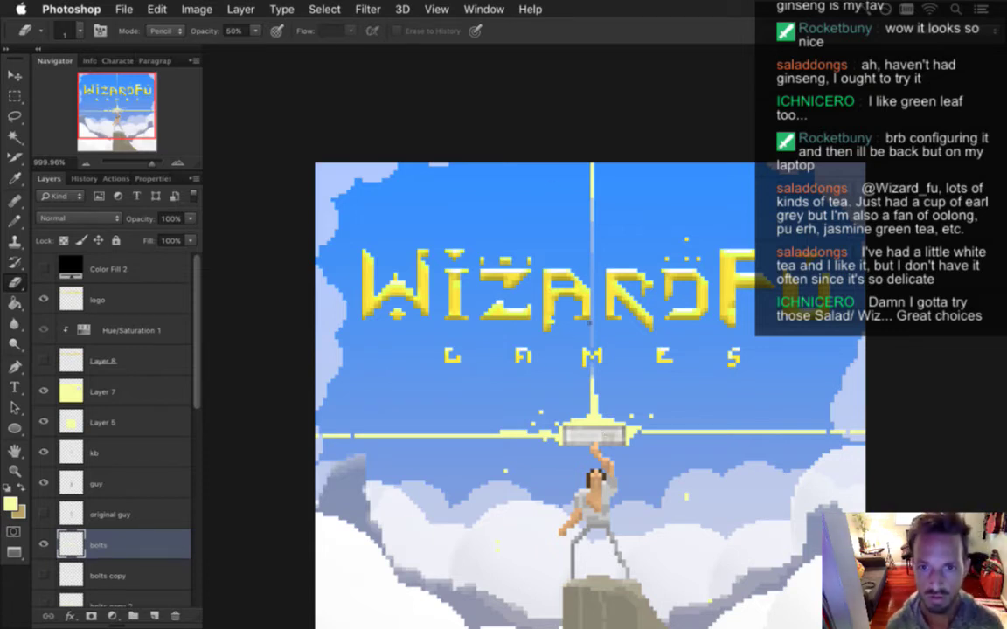
{"action": "left_click_drag", "start_coordinate": [588, 366], "coordinate": [567, 287]}
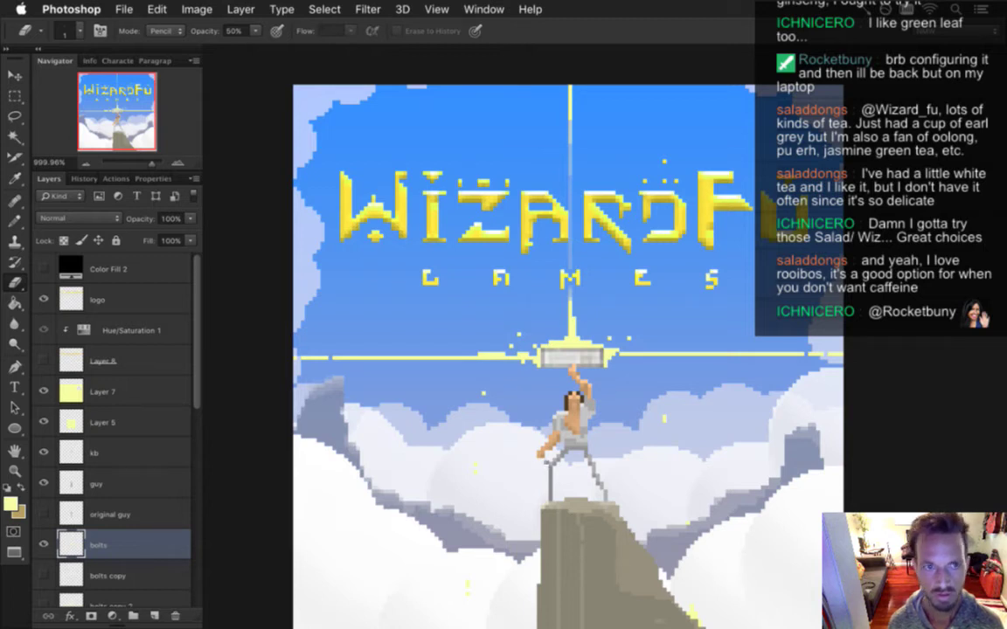
Touch up the letter I of WizardFu on the logo layer and restore the eraser's opacity to 100%
{"action": "left_click", "coordinate": [129, 299]}
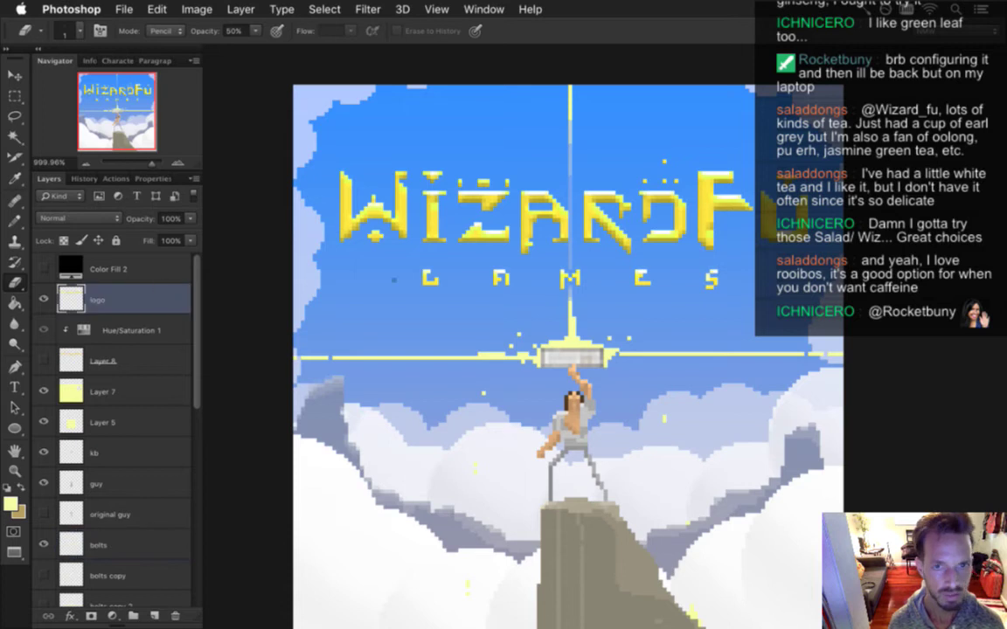
{"action": "mouse_move", "coordinate": [389, 226]}
{"action": "left_mouse_down"}
{"action": "mouse_move", "coordinate": [454, 252]}
{"action": "mouse_move", "coordinate": [449, 243]}
{"action": "left_mouse_up"}
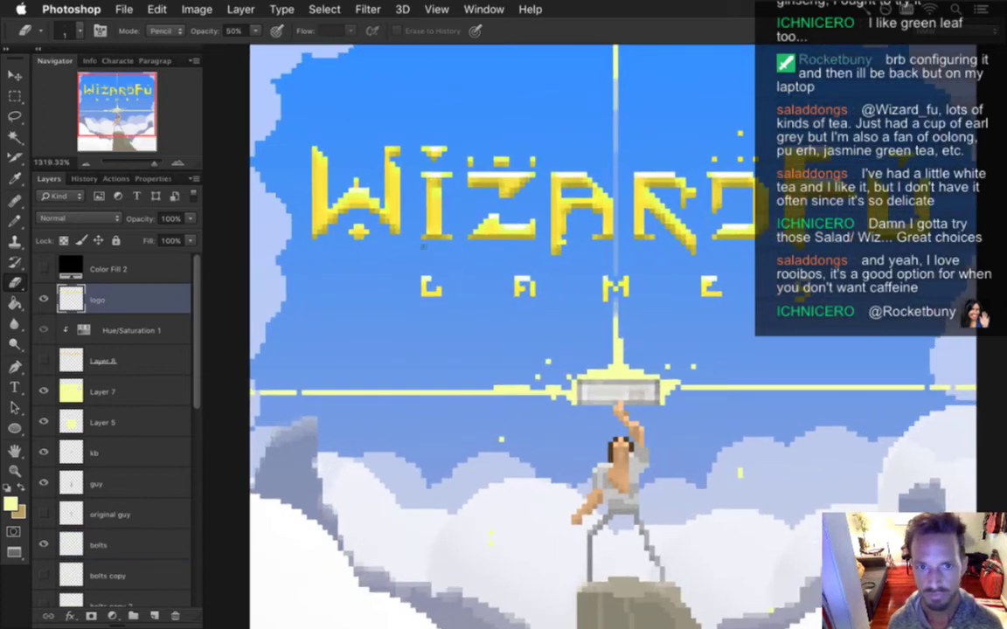
{"action": "key", "text": "i"}
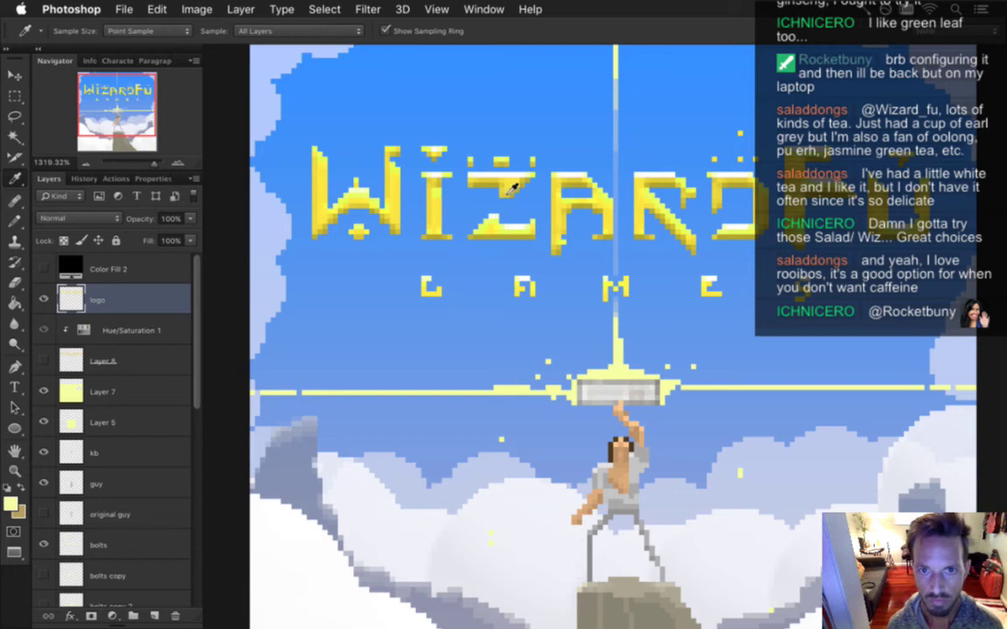
{"action": "key", "text": "b"}
{"action": "key", "text": "0"}
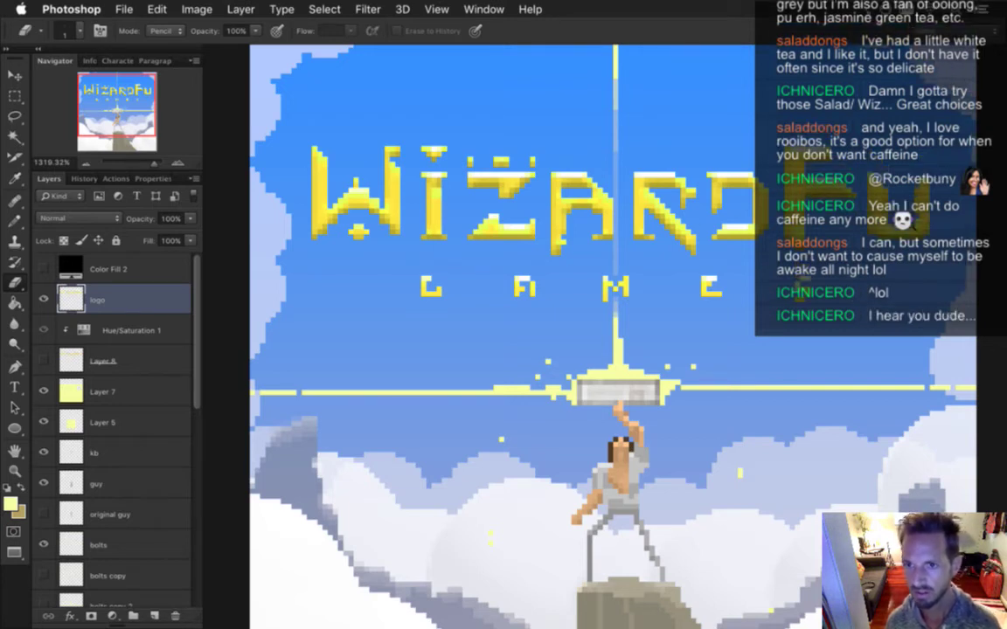
Touch up the WizardFu letters on the logo layer with the 1 px pencil, using dark gold and yellow-green sampled from the lettering
{"action": "scroll", "coordinate": [830, 208], "scroll_direction": "up", "scroll_amount": 1}
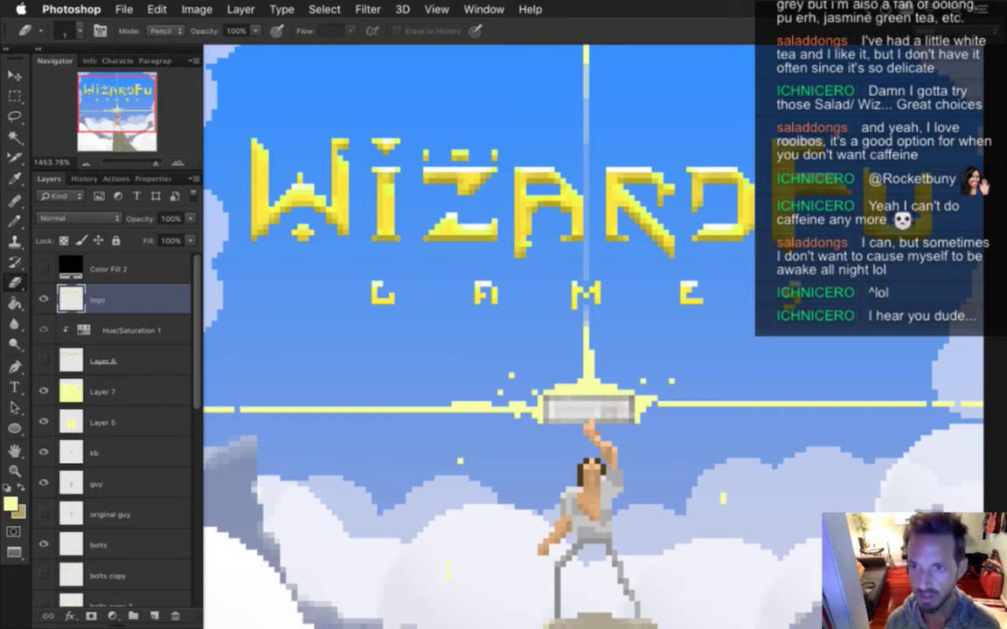
{"action": "key", "text": "i"}
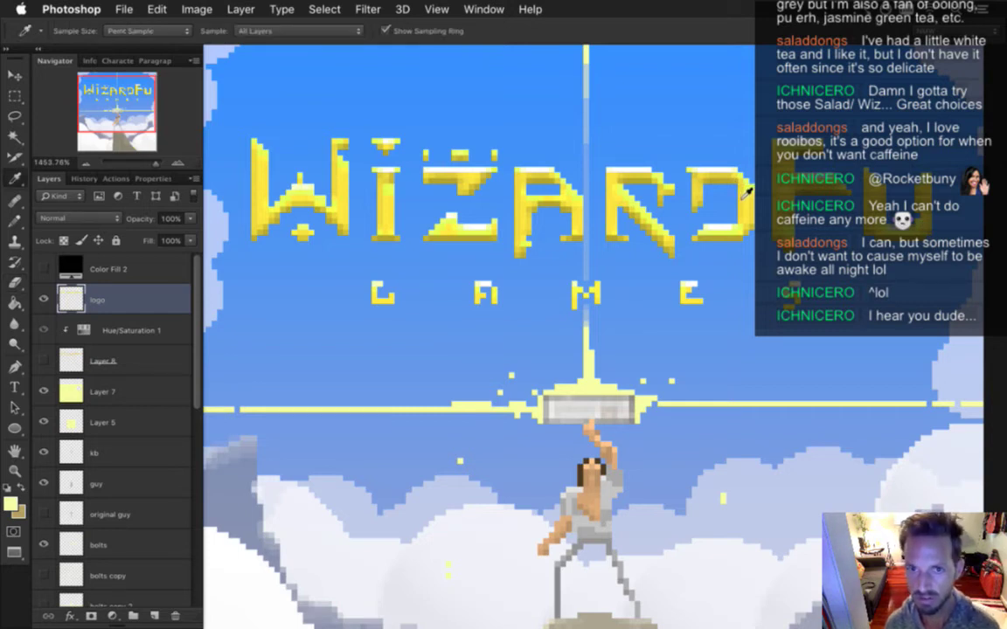
{"action": "key", "text": "b"}
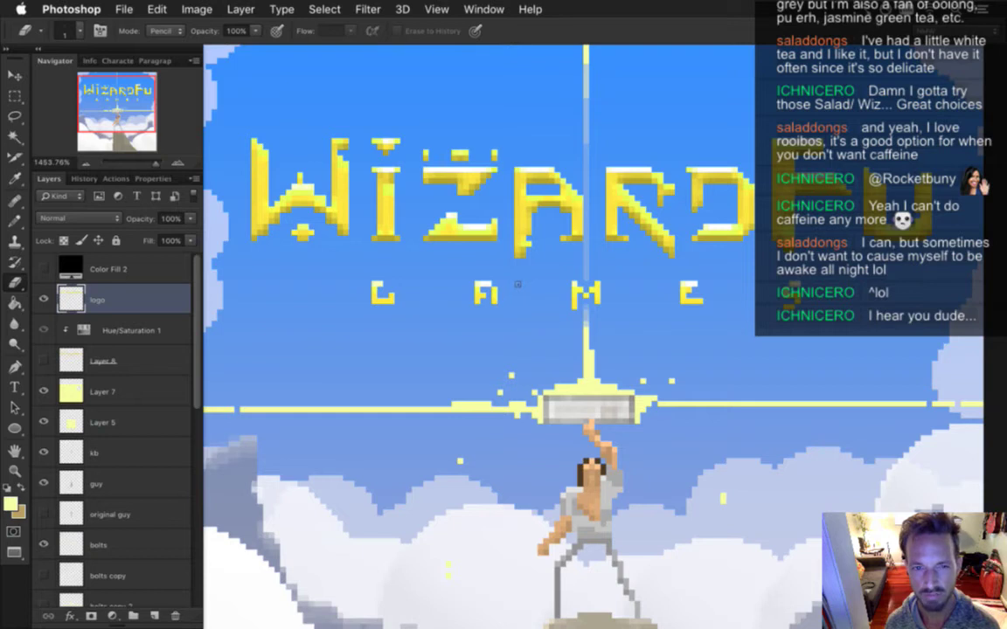
{"action": "key", "text": "i"}
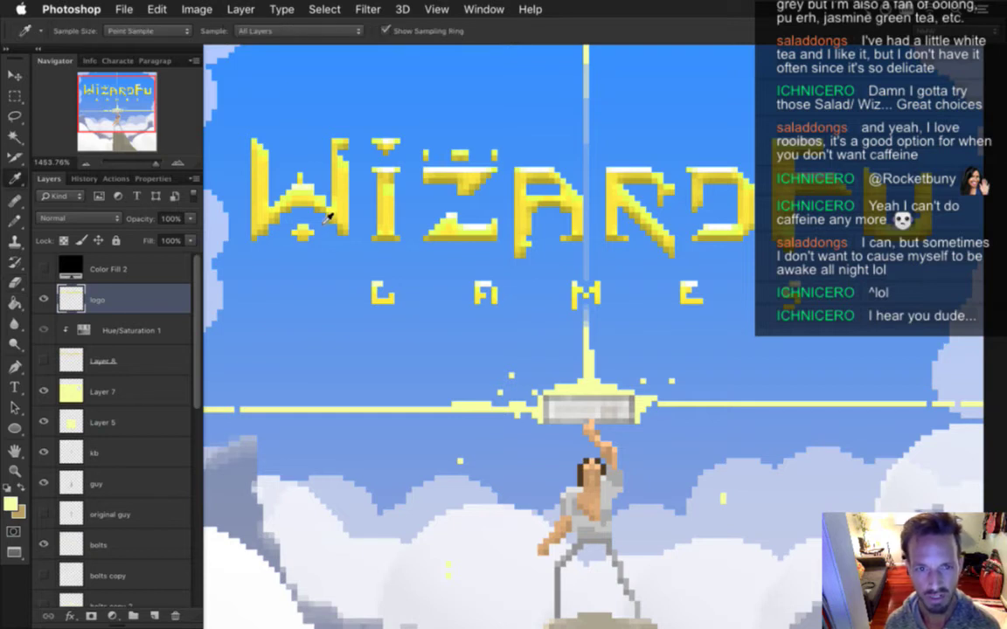
{"action": "left_click", "coordinate": [328, 234]}
{"action": "key", "text": "b"}
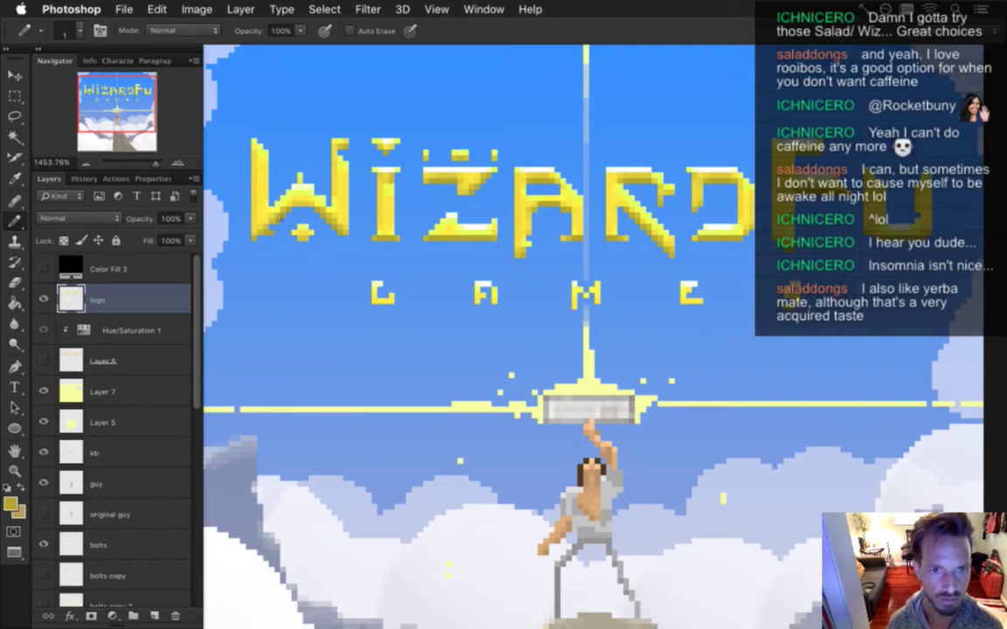
{"action": "key", "text": "e"}
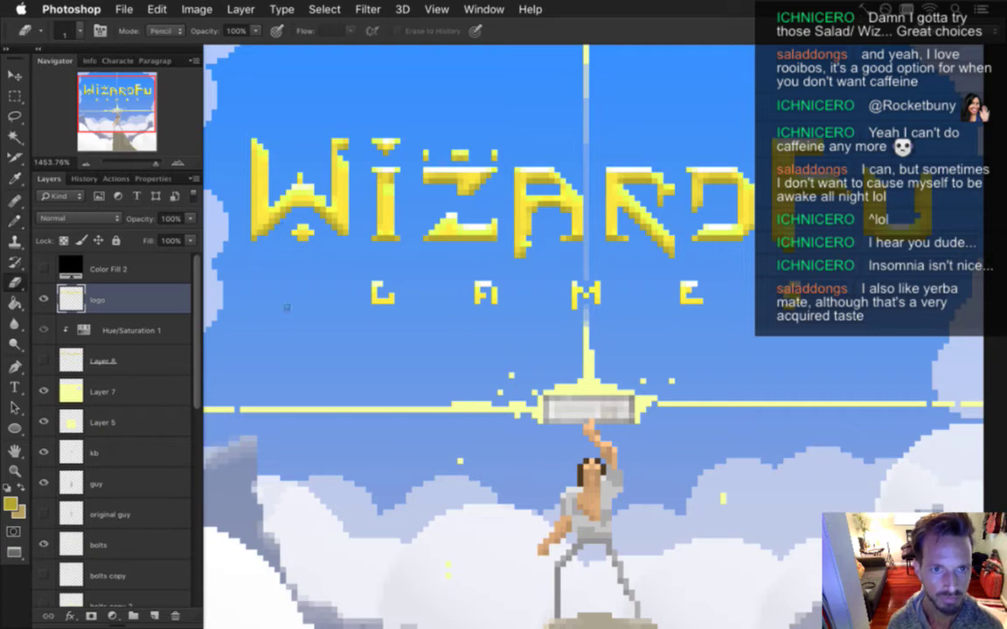
{"action": "key", "text": "b"}
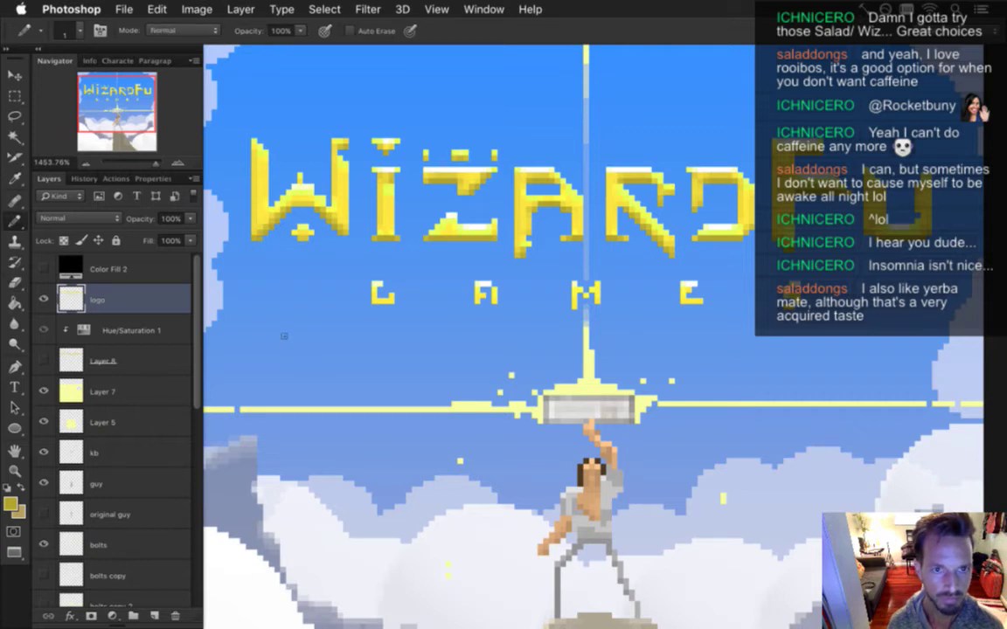
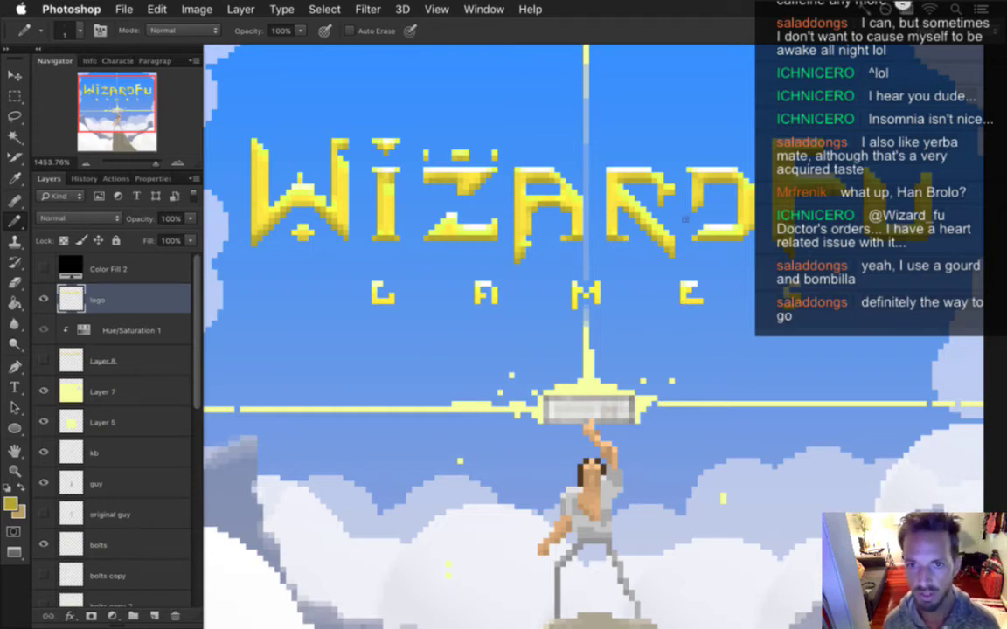
{"action": "left_click", "coordinate": [667, 196], "text": "alt"}
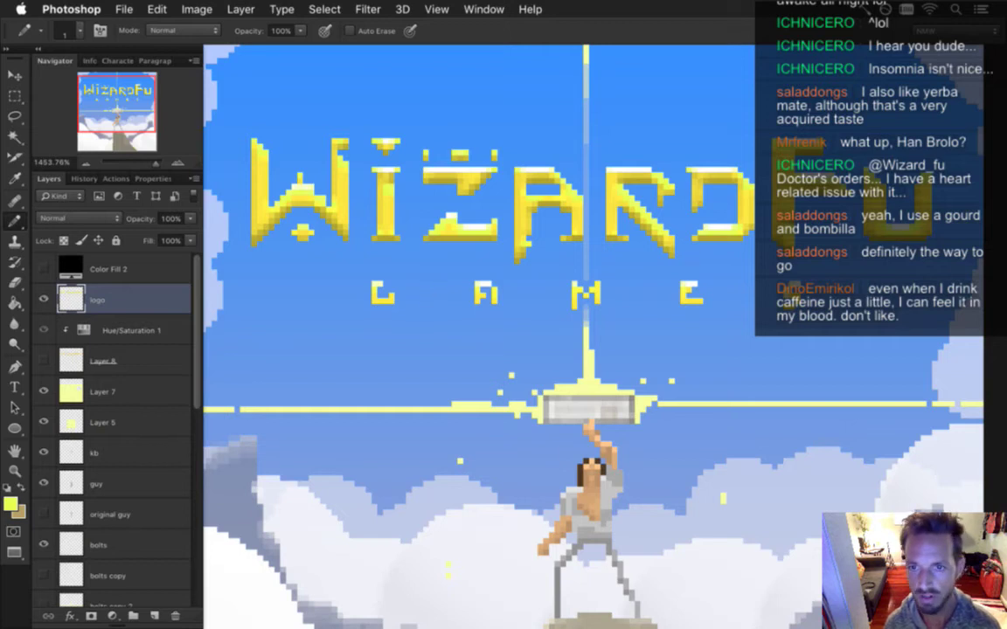
{"action": "key", "text": "i"}
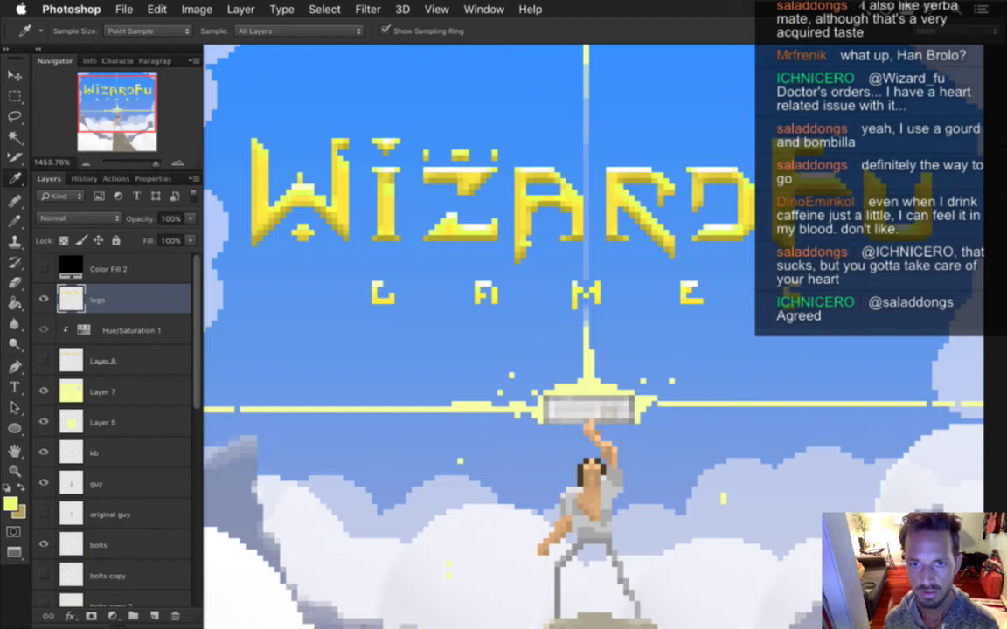
On the bolts layer, fade the lower stretch of the vertical beam above the burst with the 1 px eraser at 50% opacity
{"action": "scroll", "coordinate": [525, 289], "scroll_direction": "right", "scroll_amount": 2}
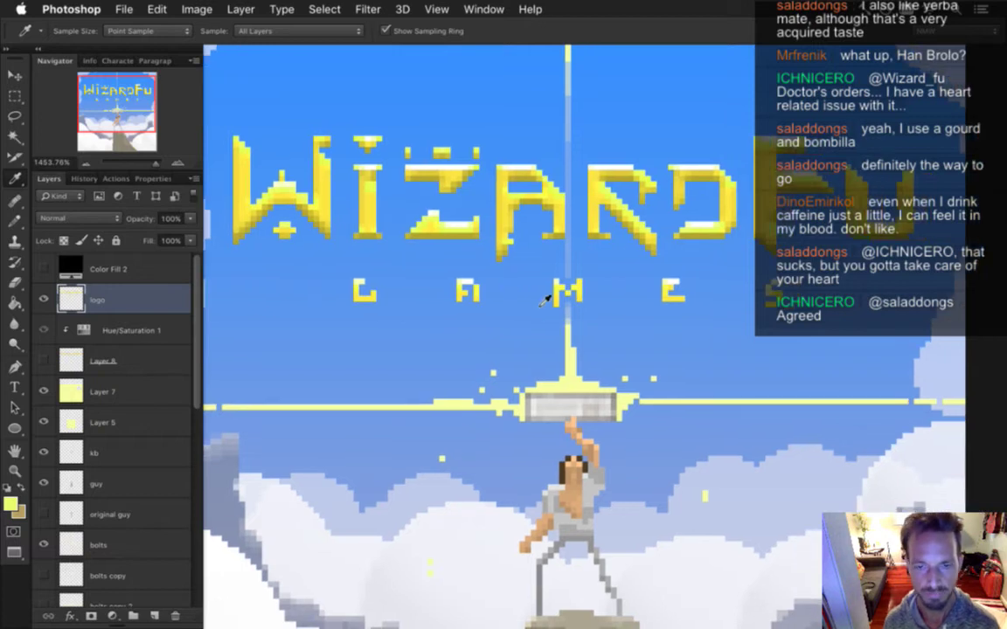
{"action": "scroll", "coordinate": [522, 279], "scroll_direction": "down", "scroll_amount": 6}
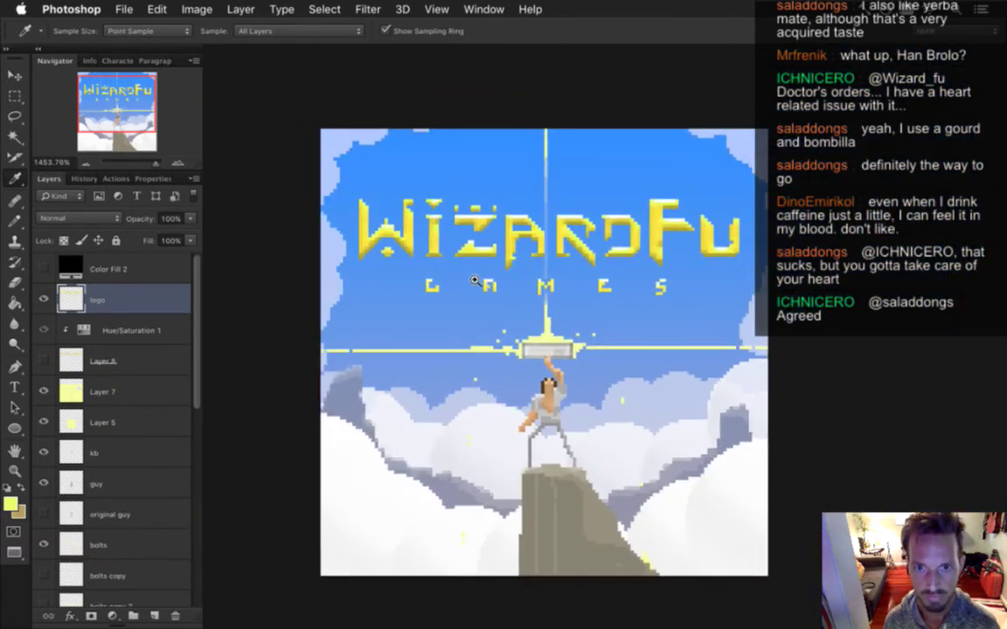
{"action": "scroll", "coordinate": [464, 280], "scroll_direction": "down", "scroll_amount": 1}
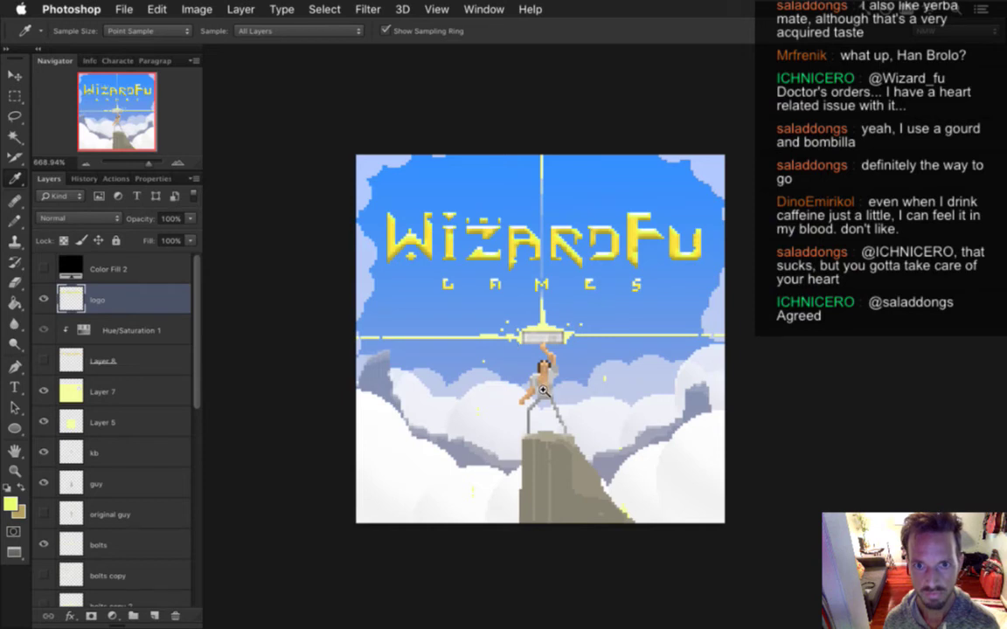
{"action": "scroll", "coordinate": [535, 316], "scroll_direction": "up", "scroll_amount": 2}
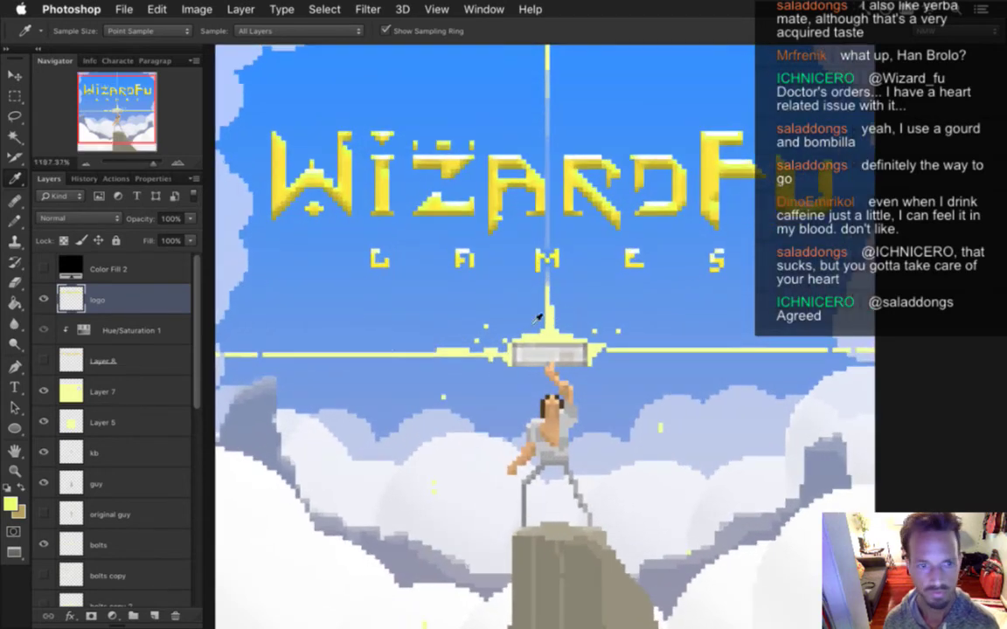
{"action": "scroll", "coordinate": [196, 367], "scroll_direction": "down", "scroll_amount": 2}
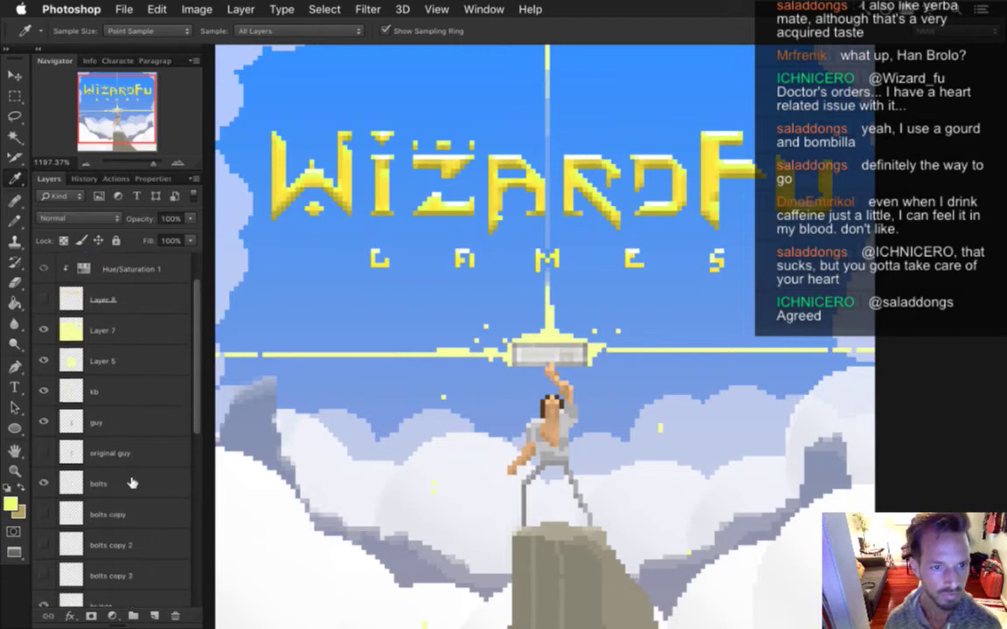
{"action": "left_click", "coordinate": [146, 472]}
{"action": "key", "text": "b"}
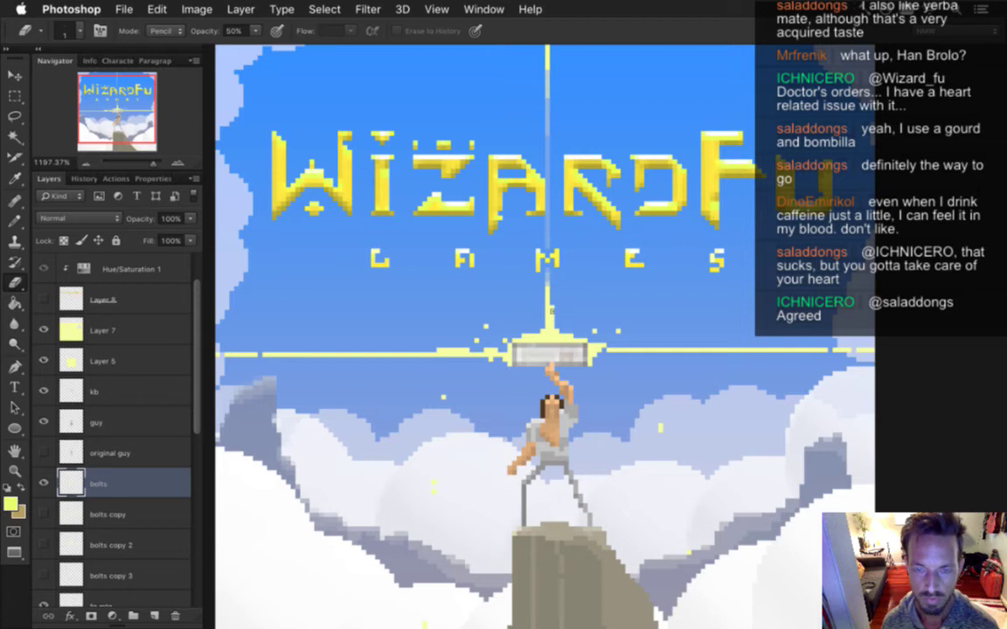
{"action": "scroll", "coordinate": [577, 301], "scroll_direction": "up", "scroll_amount": 2}
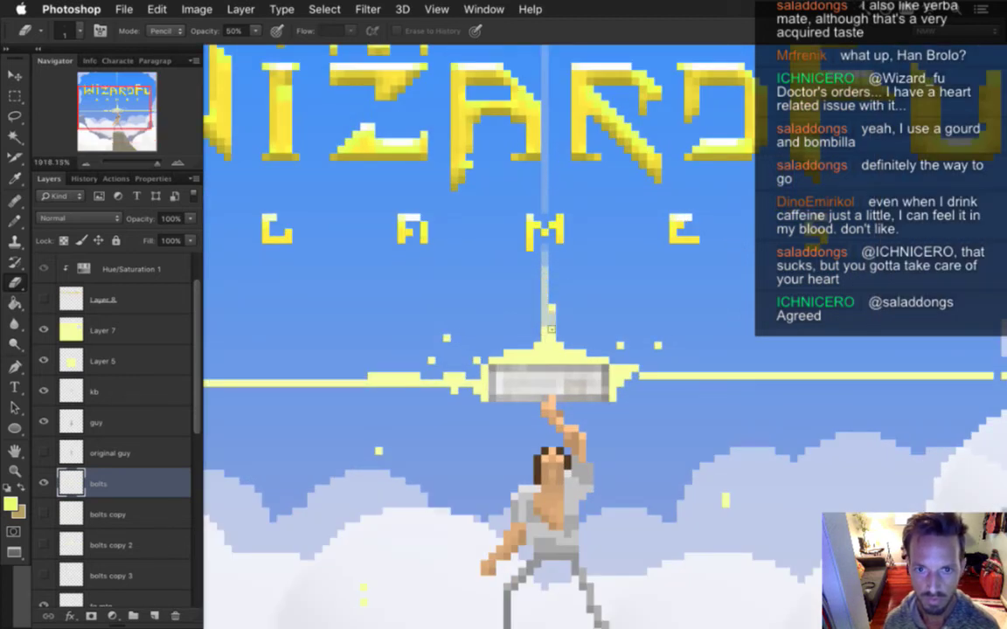
{"action": "mouse_move", "coordinate": [546, 273]}
{"action": "left_mouse_down"}
{"action": "mouse_move", "coordinate": [562, 385]}
{"action": "mouse_move", "coordinate": [544, 271]}
{"action": "left_mouse_up"}
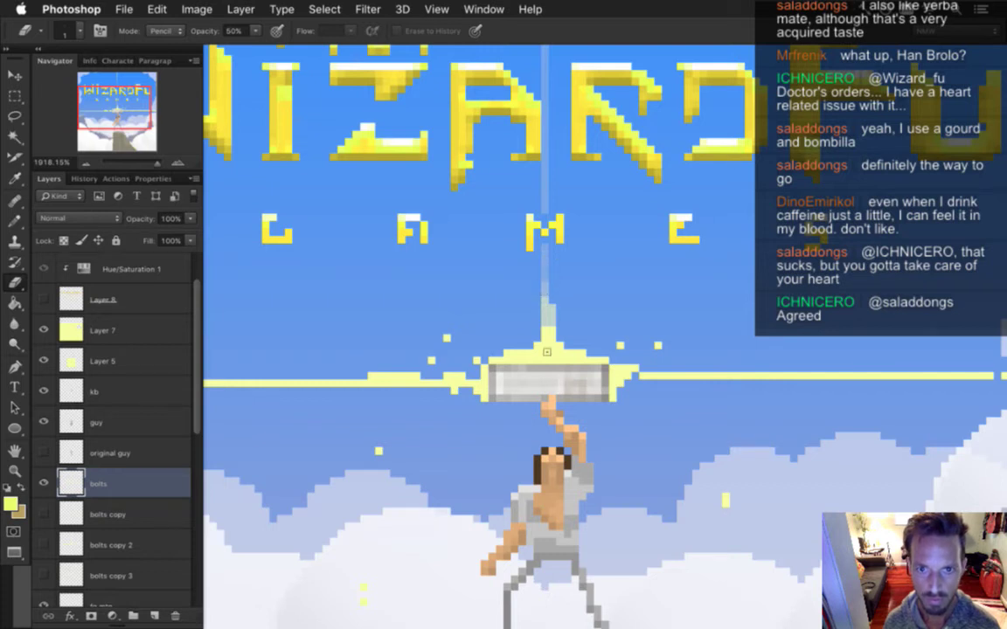
Move the fg clouds layer slightly down to reveal more of the mountains behind it
{"action": "scroll", "coordinate": [554, 308], "scroll_direction": "down", "scroll_amount": 5}
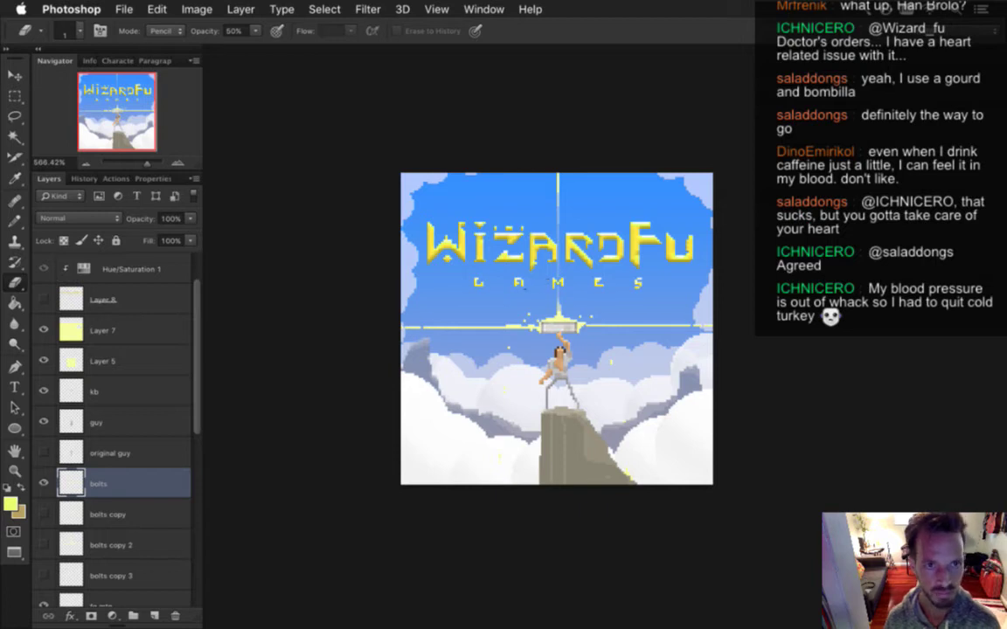
{"action": "scroll", "coordinate": [200, 388], "scroll_direction": "down", "scroll_amount": 1}
{"action": "scroll", "coordinate": [199, 388], "scroll_direction": "down", "scroll_amount": 4}
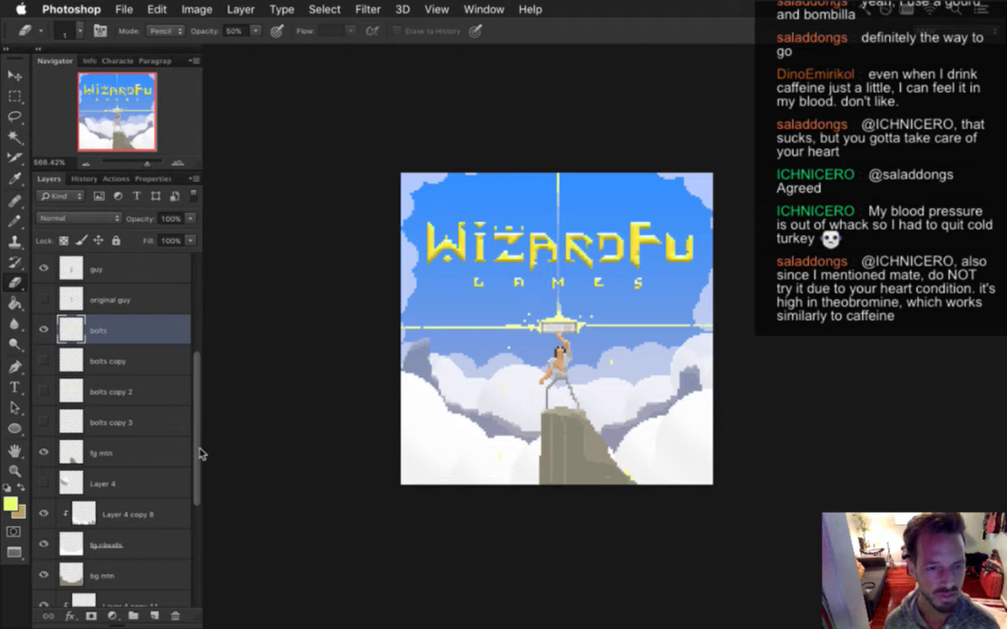
{"action": "left_click_drag", "start_coordinate": [197, 420], "coordinate": [197, 472]}
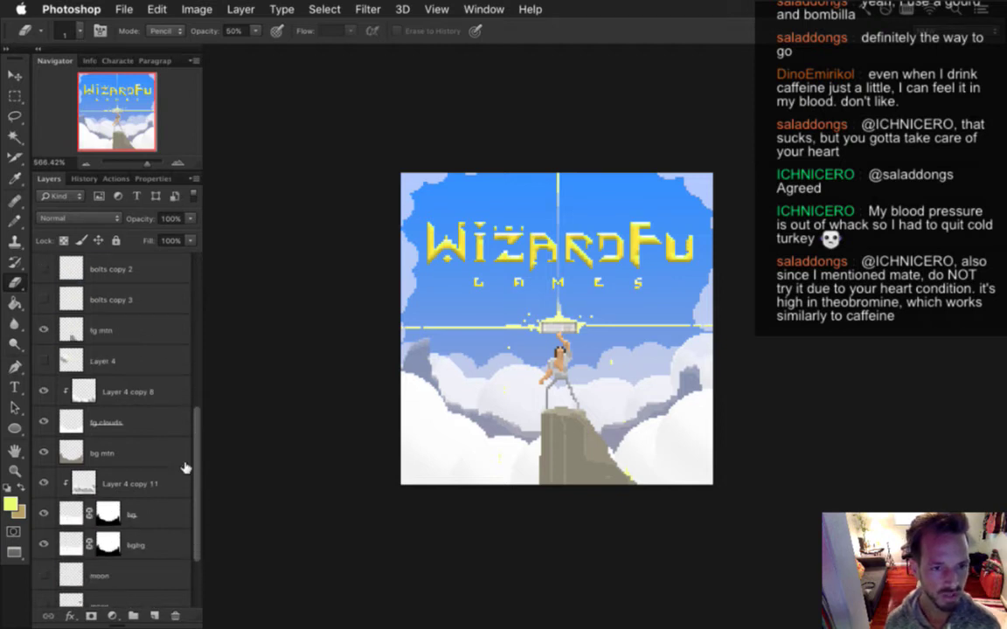
{"action": "left_click", "coordinate": [101, 422]}
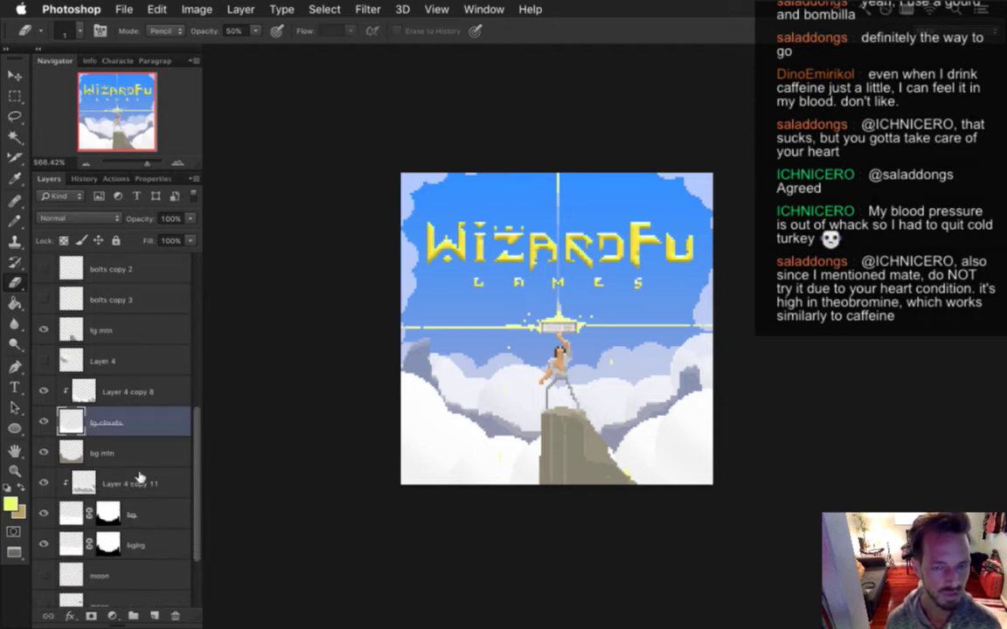
{"action": "key", "text": "v"}
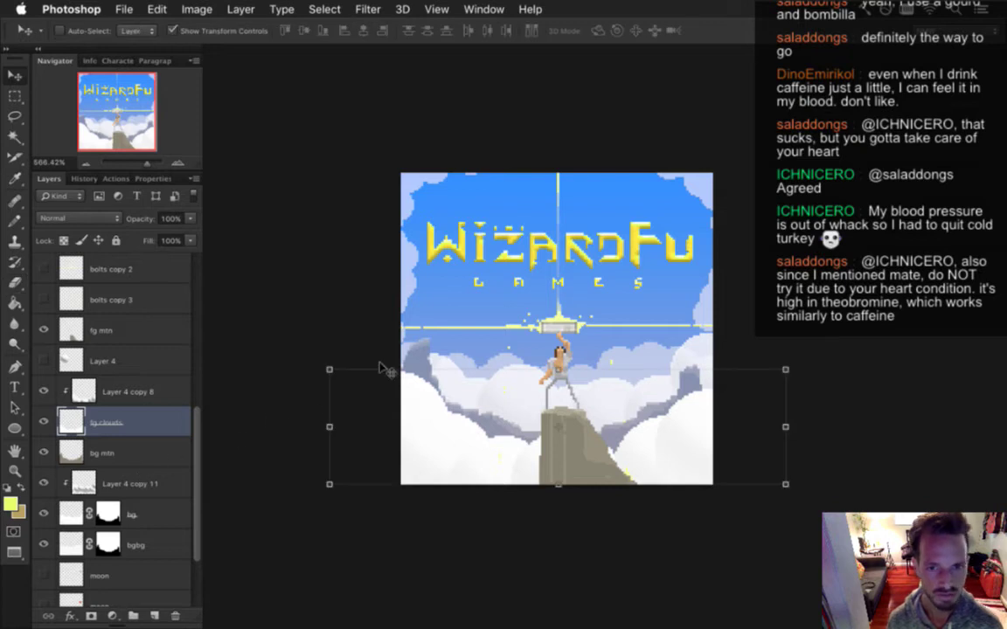
{"action": "left_click_drag", "start_coordinate": [379, 363], "coordinate": [380, 376]}
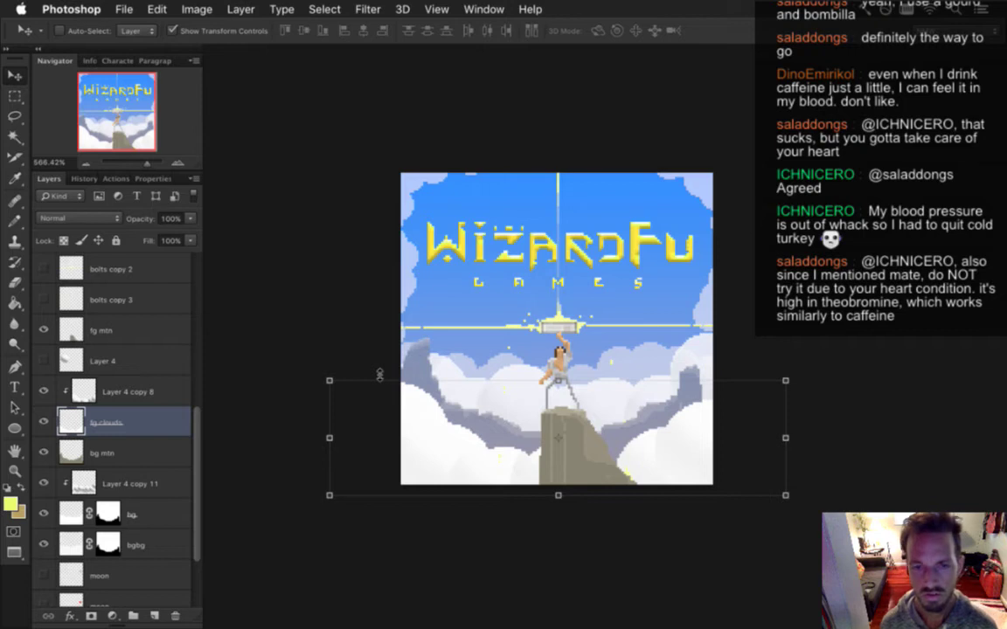
{"action": "key", "text": "m"}
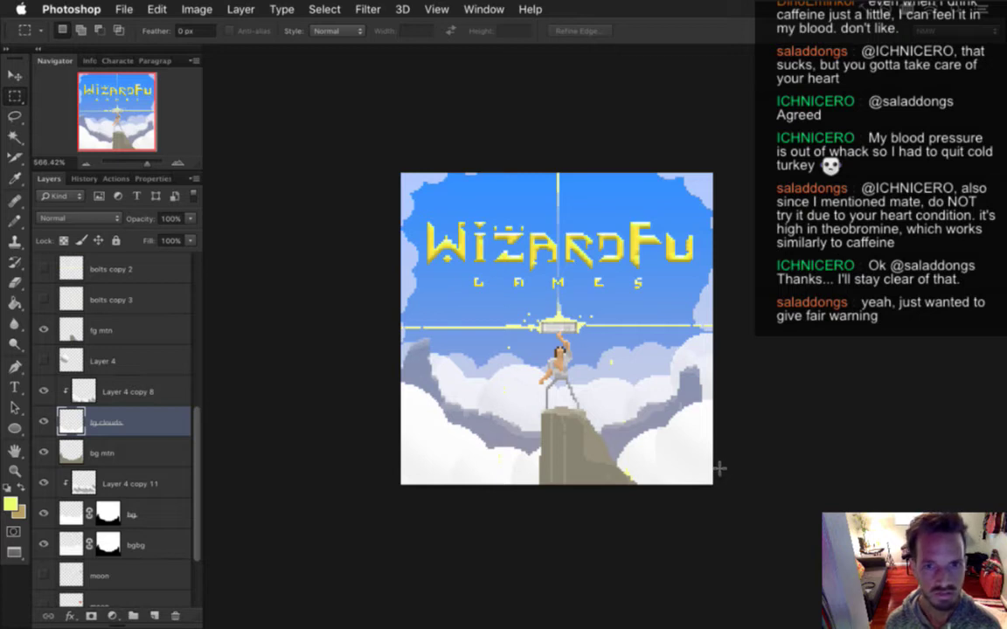
Try the bg mtn layer slightly higher, then nudge it back down to its previous position
{"action": "left_click", "coordinate": [133, 447]}
{"action": "key", "text": "v"}
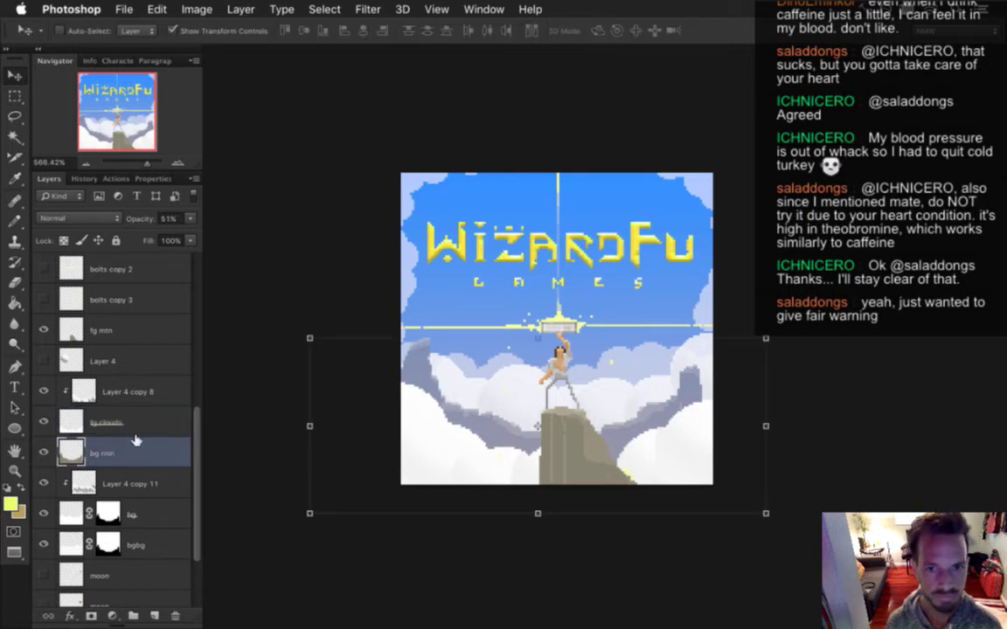
{"action": "key", "text": "Up"}
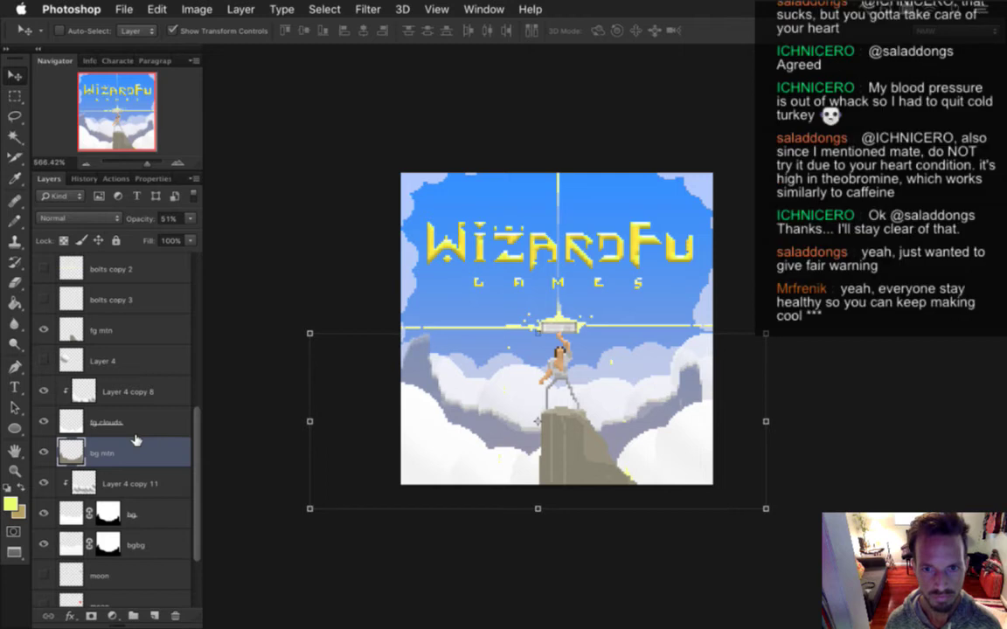
{"action": "key", "text": "Down"}
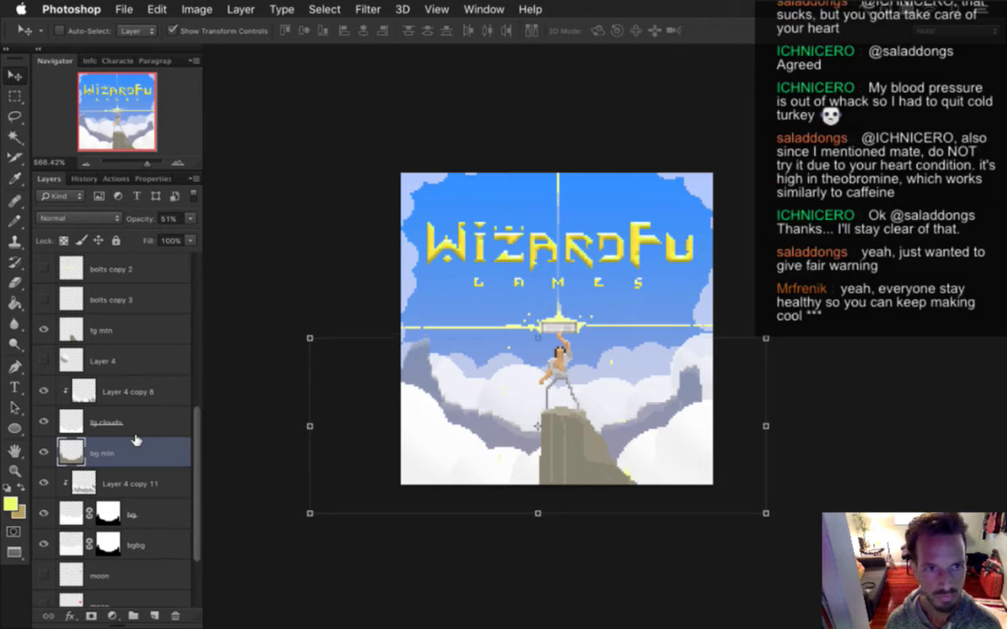
{"action": "key", "text": "m"}
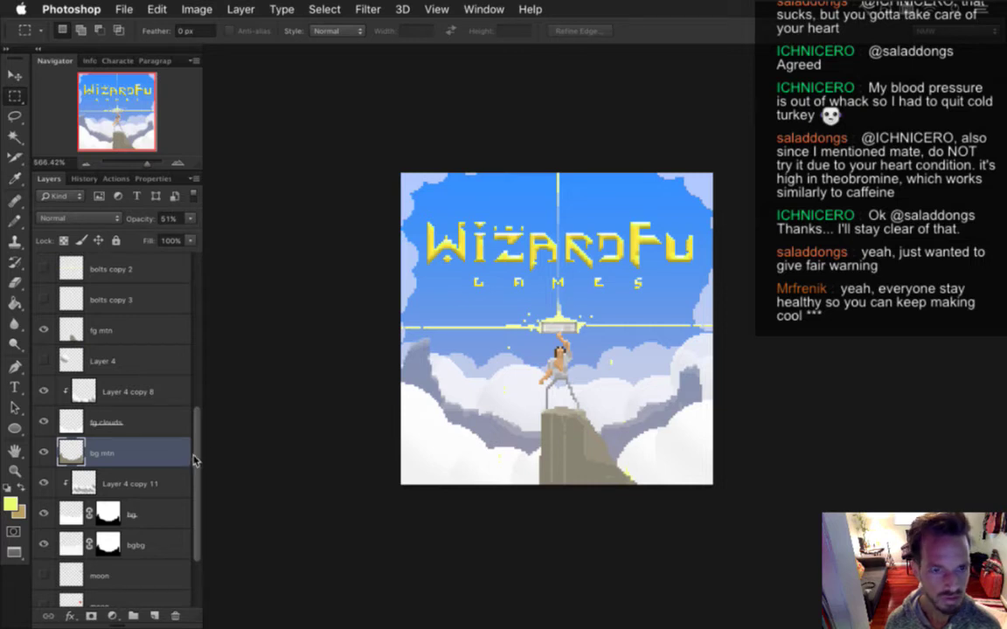
Select the masked bg cloud layer beneath the mountains and nudge it down a few pixels
{"action": "scroll", "coordinate": [175, 437], "scroll_direction": "down", "scroll_amount": 3}
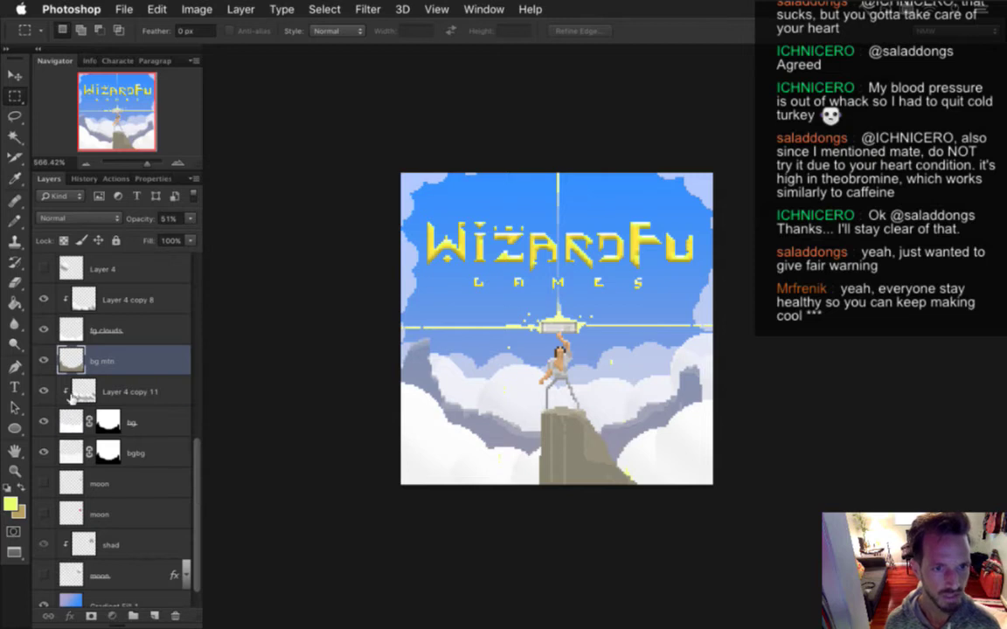
{"action": "key", "text": "alt+bracketleft"}
{"action": "key", "text": "alt+bracketleft"}
{"action": "key", "text": "v"}
{"action": "key", "text": "Down"}
{"action": "key", "text": "Down"}
{"action": "key", "text": "Down"}
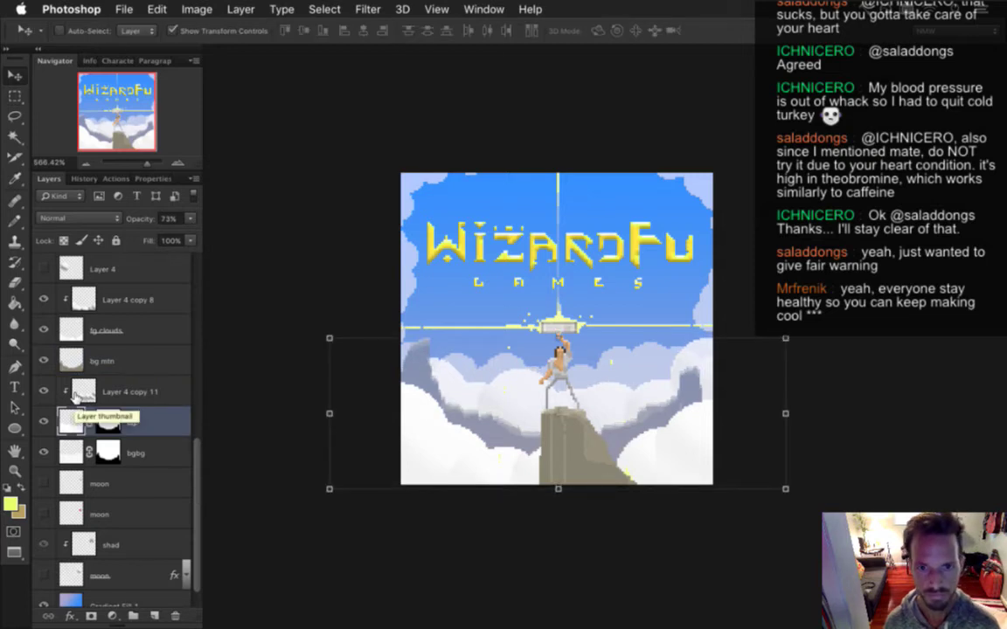
{"action": "key", "text": "Down"}
{"action": "key", "text": "Down"}
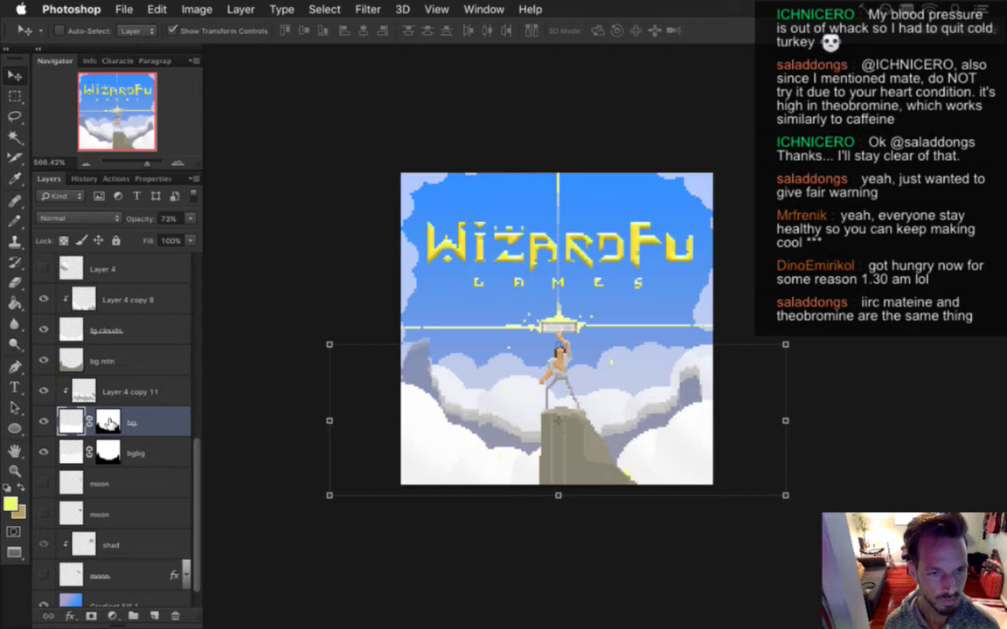
Replace the bg cloud layer's mask with a new one that hides the area covered by the bg mtn layer's outline
{"action": "right_click", "coordinate": [110, 423]}
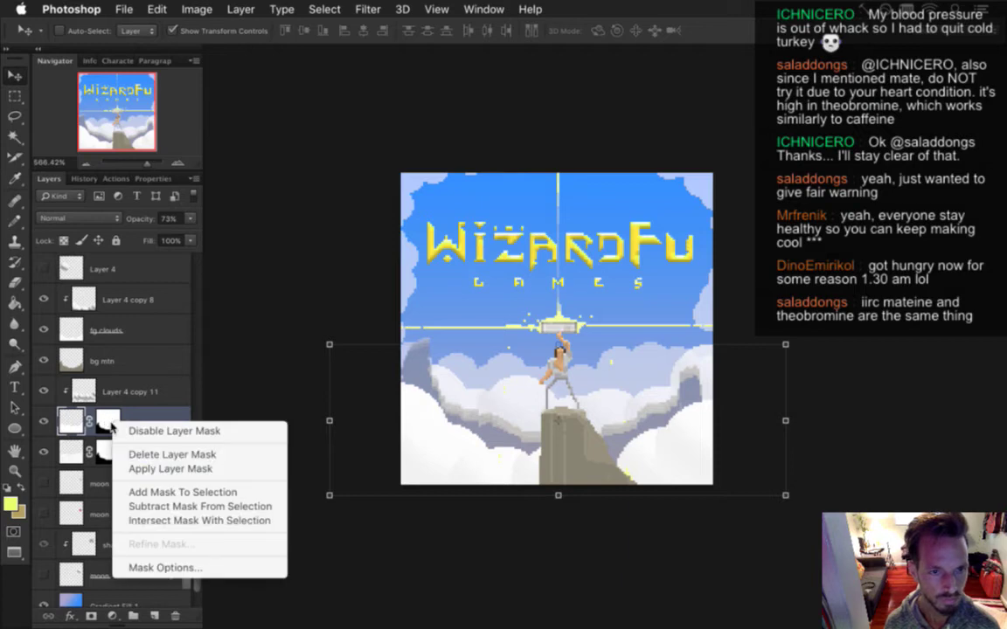
{"action": "left_click", "coordinate": [149, 454]}
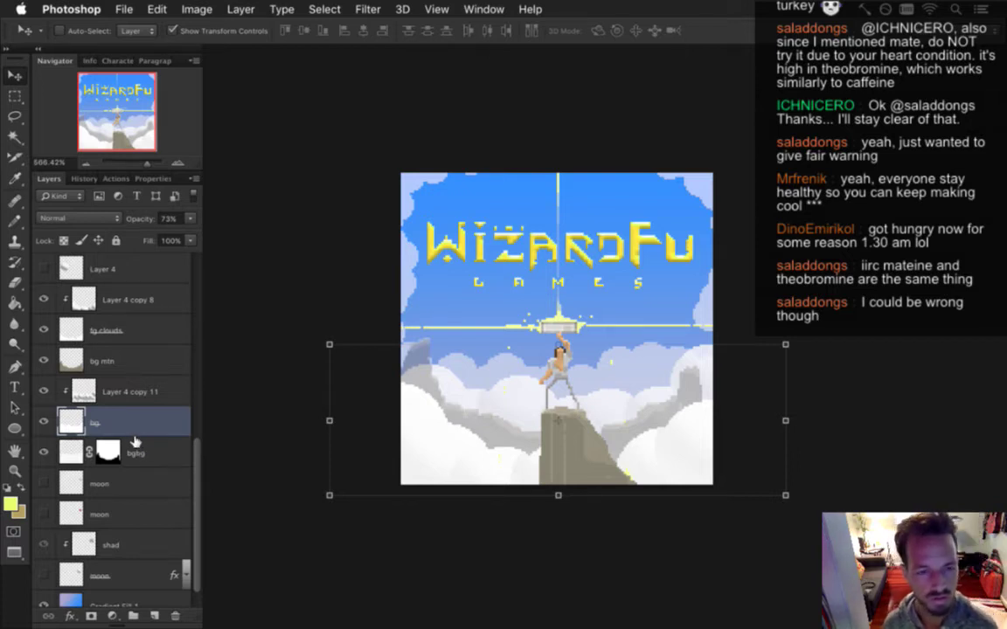
{"action": "left_click", "coordinate": [73, 358], "text": "super"}
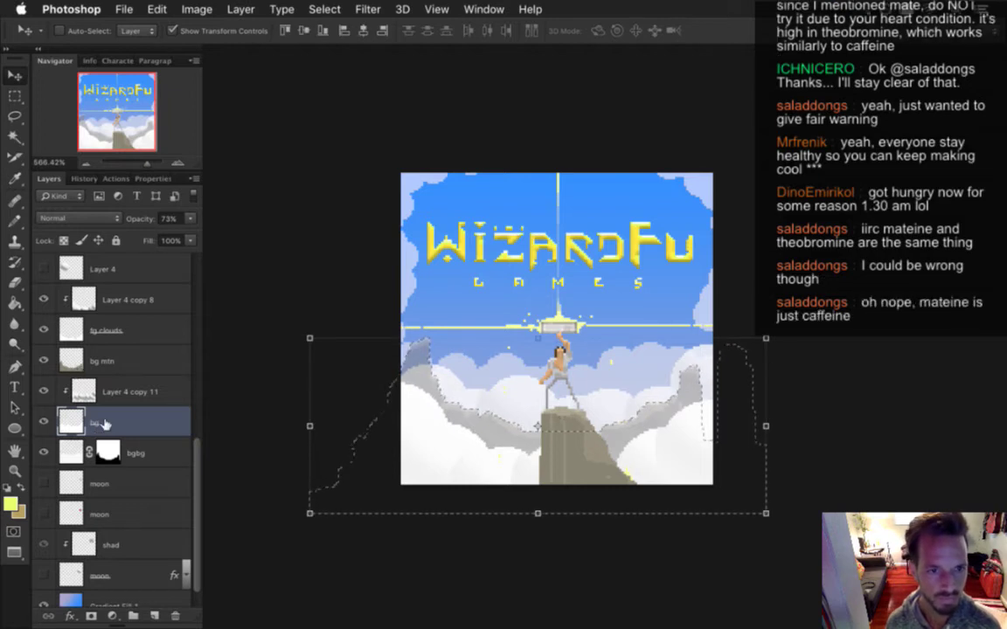
{"action": "left_click", "coordinate": [241, 9]}
{"action": "mouse_move", "coordinate": [297, 206]}
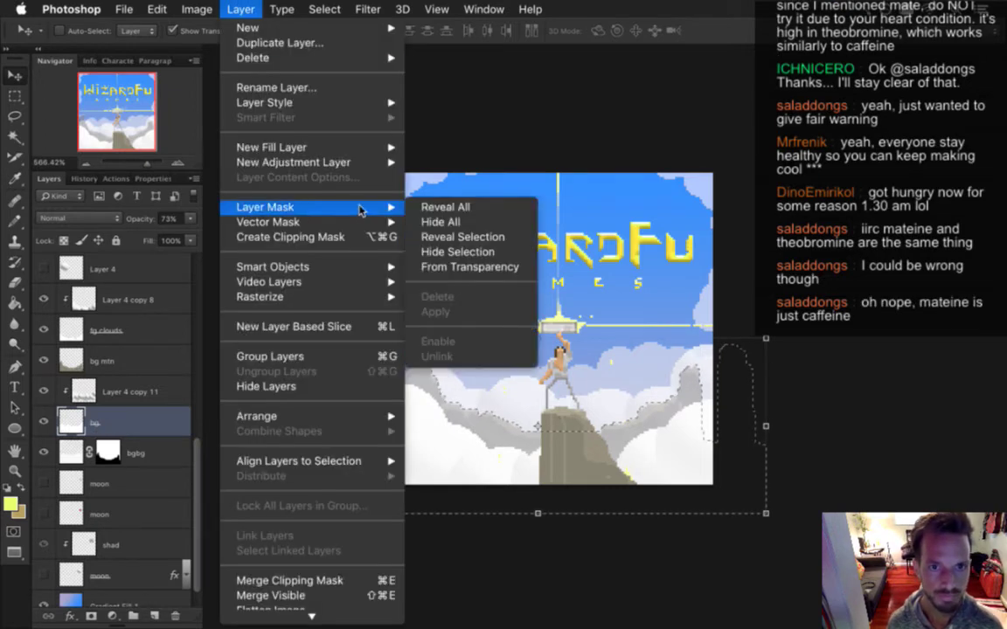
{"action": "left_click", "coordinate": [441, 252]}
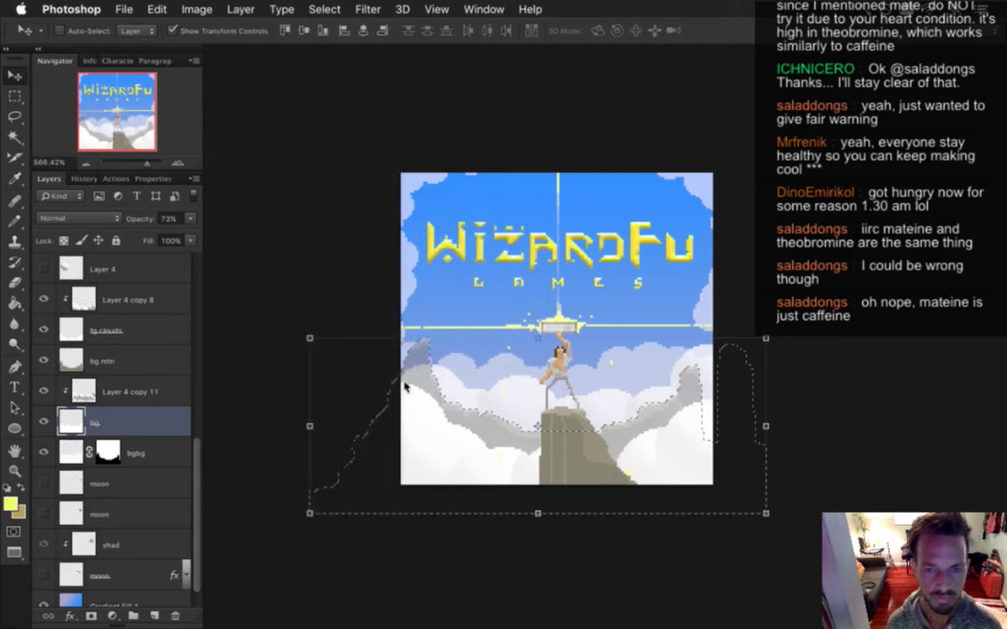
{"action": "key", "text": "m"}
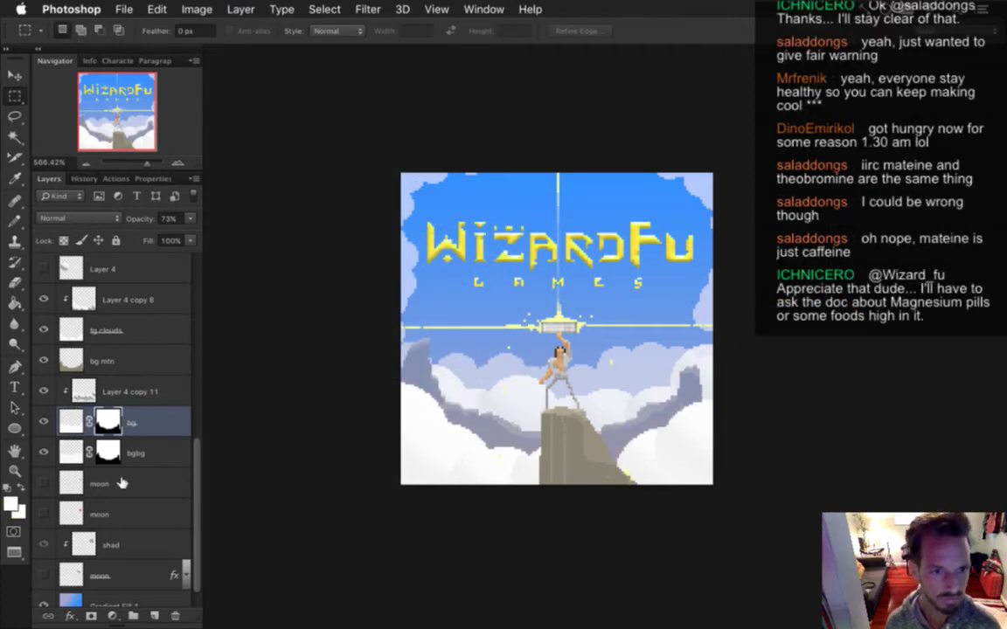
Select the lower clouds on the bgbg layer, move them slightly up, and clear the selection
{"action": "left_click", "coordinate": [71, 453]}
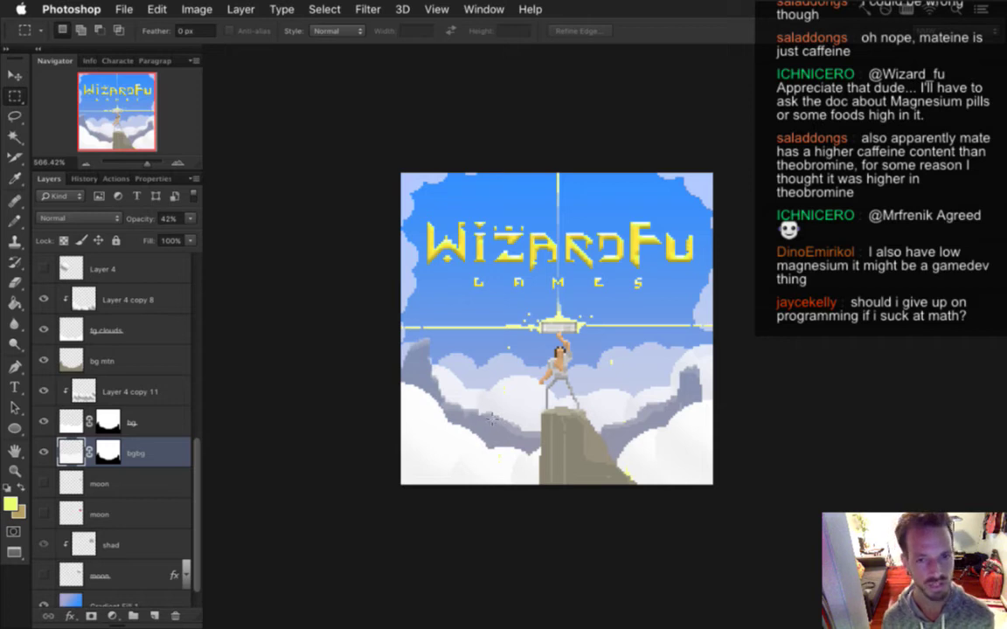
{"action": "left_click_drag", "start_coordinate": [518, 369], "coordinate": [545, 371]}
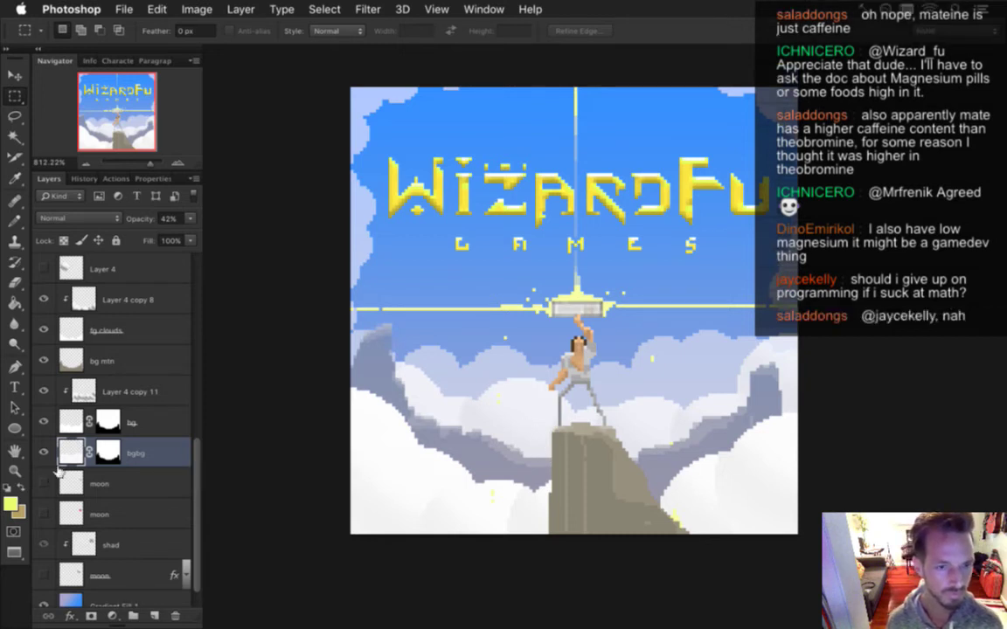
{"action": "key", "text": "v"}
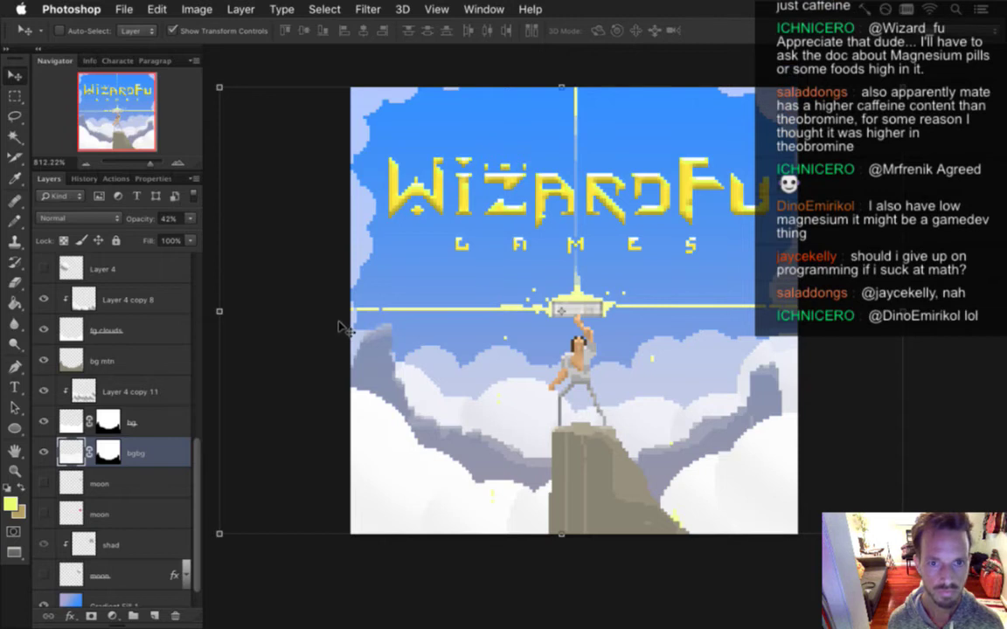
{"action": "key", "text": "m"}
{"action": "left_click_drag", "start_coordinate": [306, 293], "coordinate": [719, 478]}
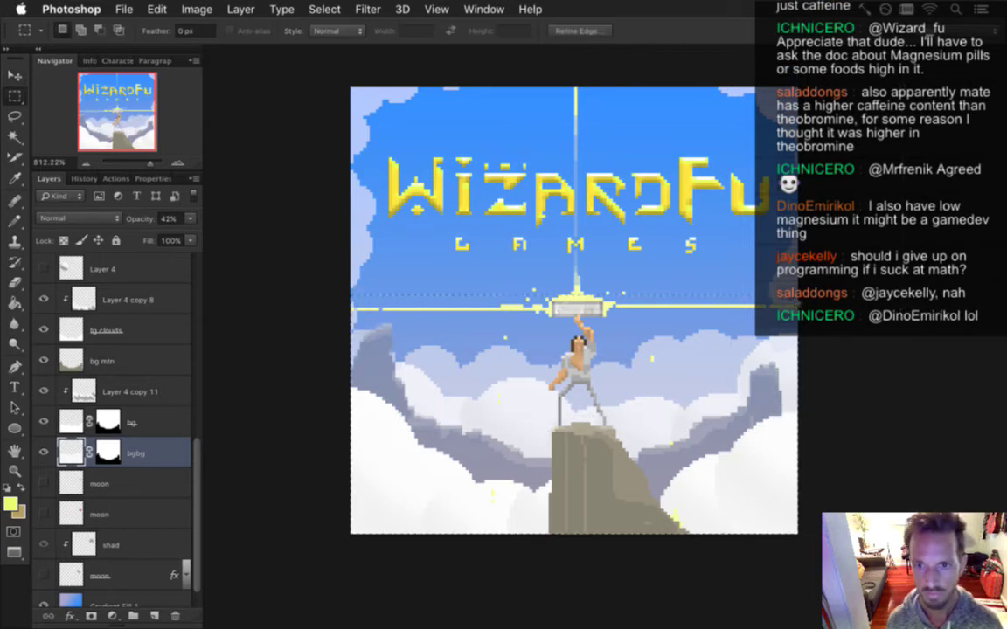
{"action": "key", "text": "v"}
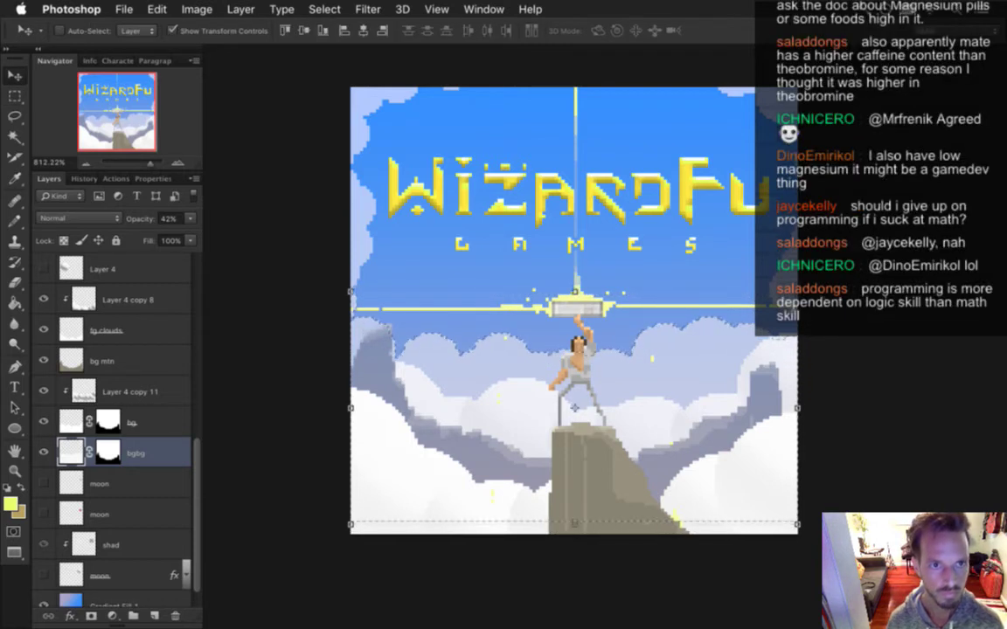
{"action": "key", "text": "Down"}
{"action": "key", "text": "m"}
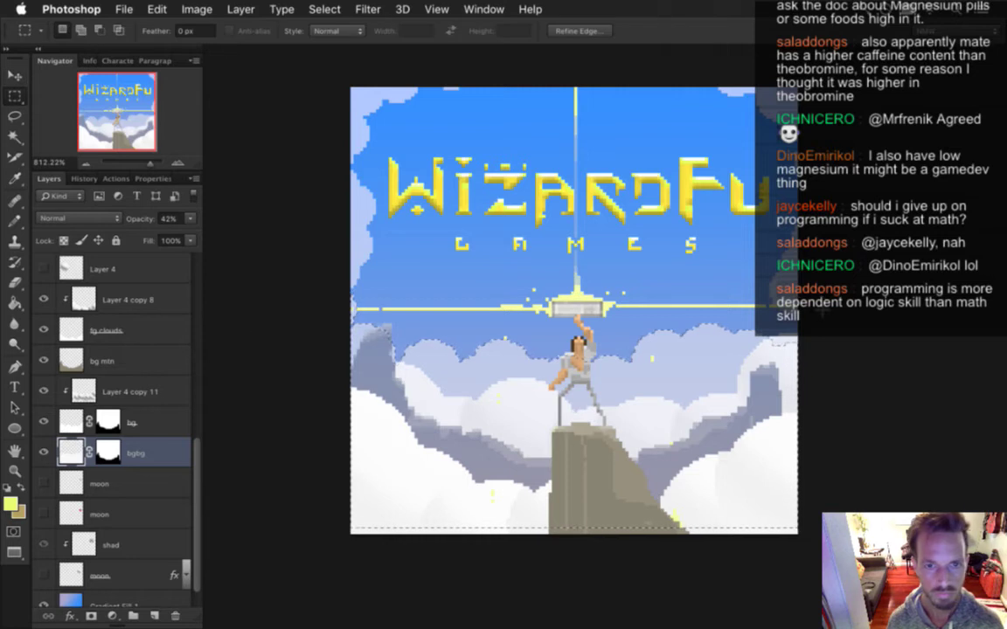
{"action": "key", "text": "ctrl+d"}
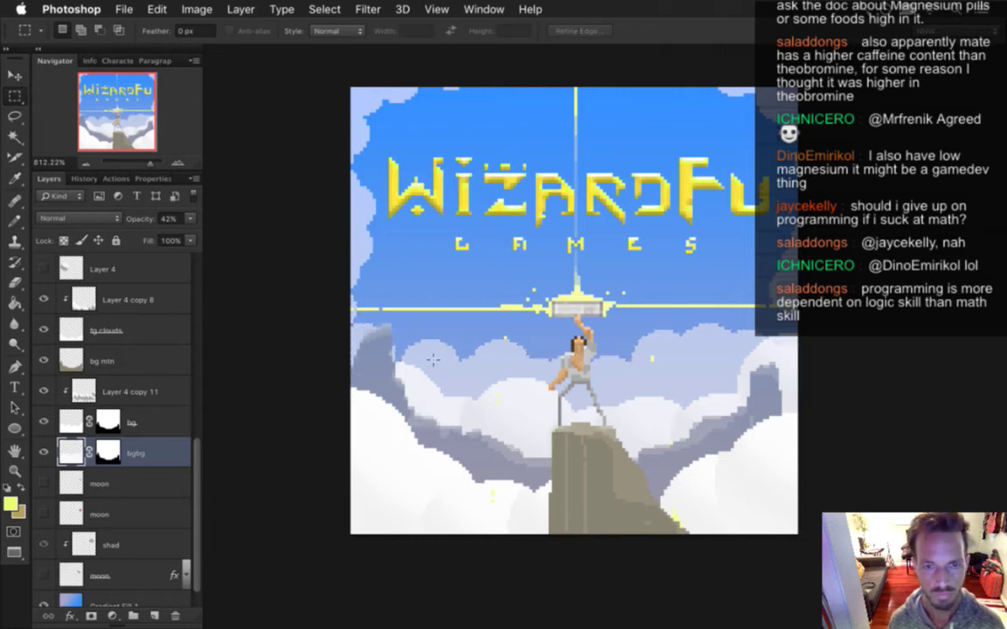
Sample the foreground cloud's white and paint fuller cloud shapes on the bgbg layer with the pencil enlarged to as much as 20 px
{"action": "key", "text": "i"}
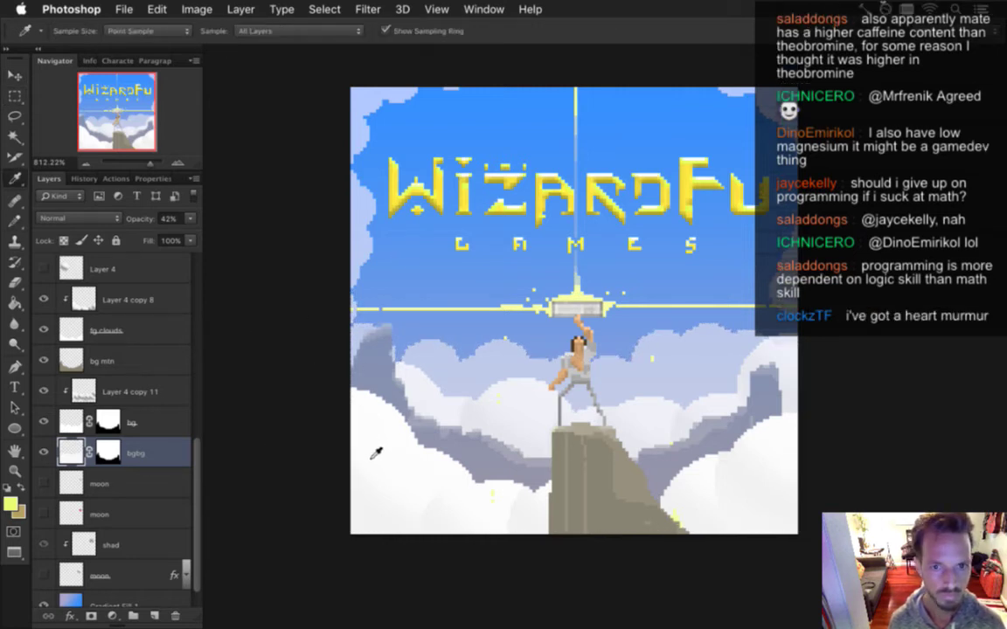
{"action": "left_click", "coordinate": [381, 455]}
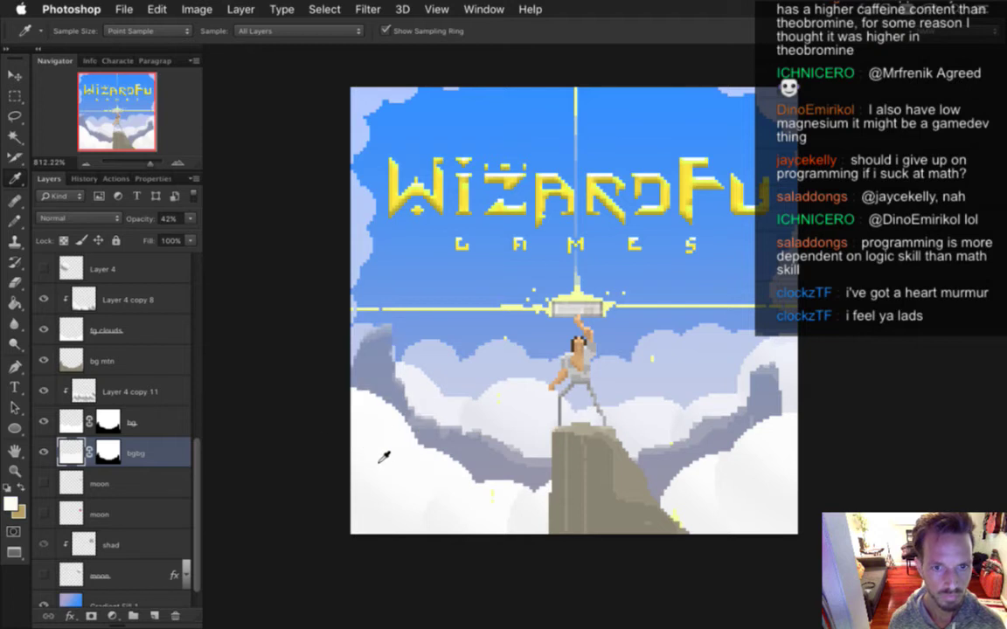
{"action": "key", "text": "b"}
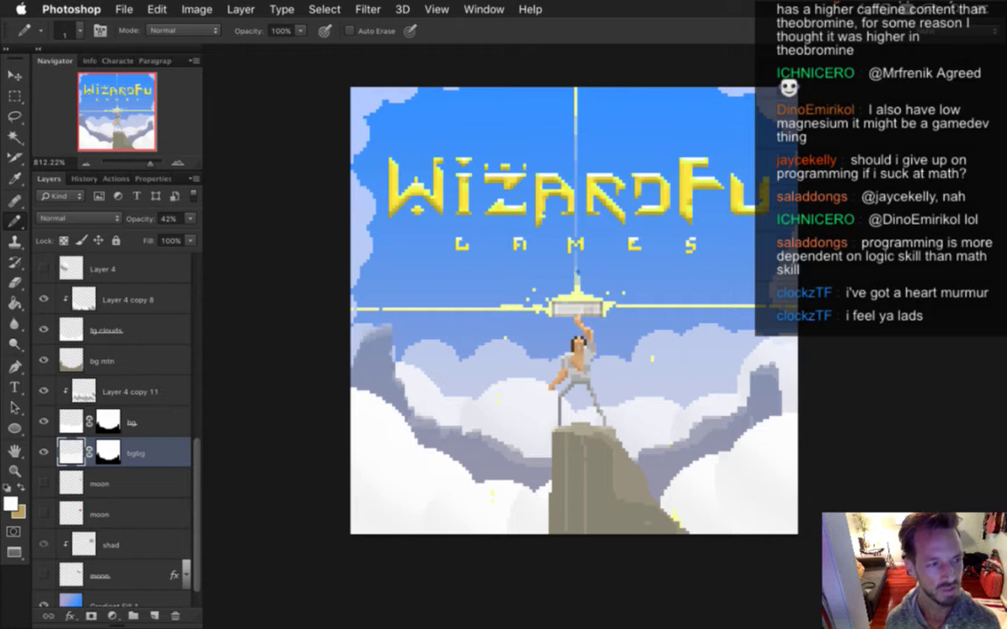
{"action": "key", "text": "bracketright"}
{"action": "key", "text": "bracketright"}
{"action": "key", "text": "bracketright"}
{"action": "key", "text": "bracketright"}
{"action": "key", "text": "bracketright"}
{"action": "key", "text": "bracketright"}
{"action": "key", "text": "bracketright"}
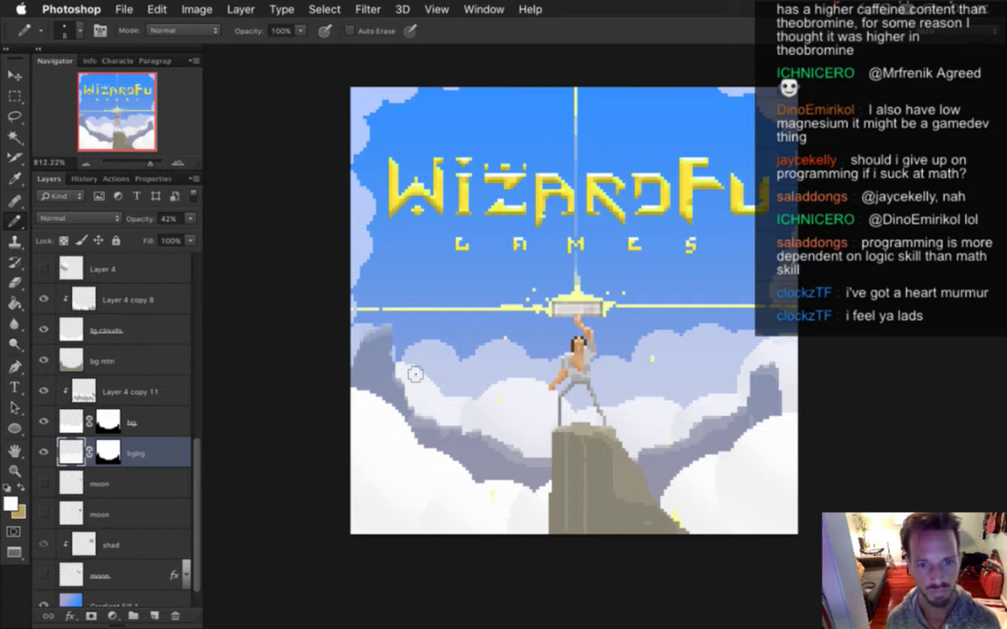
{"action": "key", "text": "bracketright"}
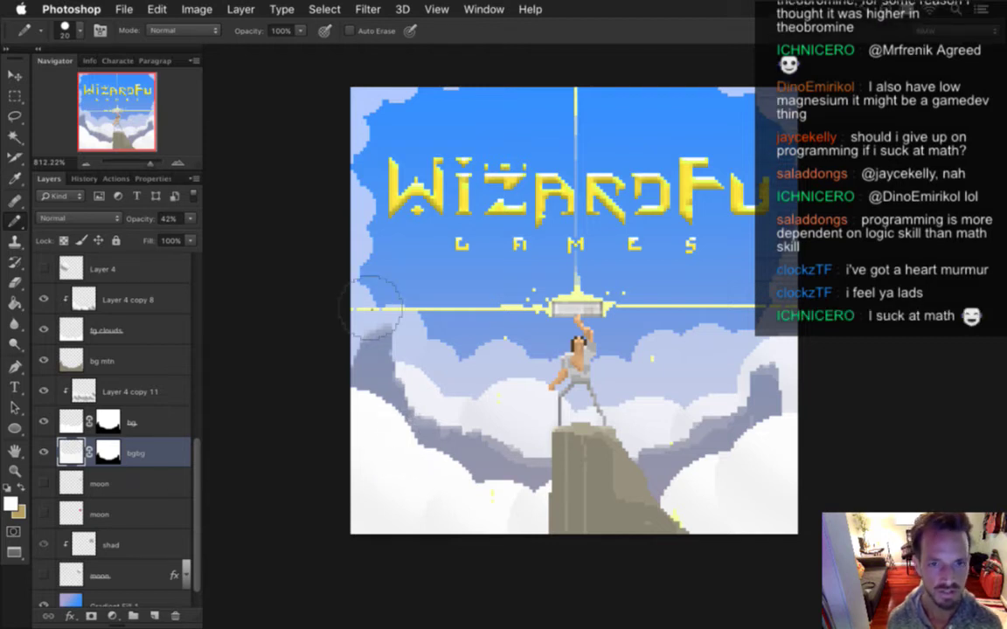
Reshape the cloud along the artwork's left edge on the bgbg layer with the eraser at 100% opacity and a 15 px pencil
{"action": "key", "text": "e"}
{"action": "mouse_move", "coordinate": [373, 273]}
{"action": "left_mouse_down"}
{"action": "mouse_move", "coordinate": [418, 273]}
{"action": "mouse_move", "coordinate": [368, 271]}
{"action": "left_mouse_up"}
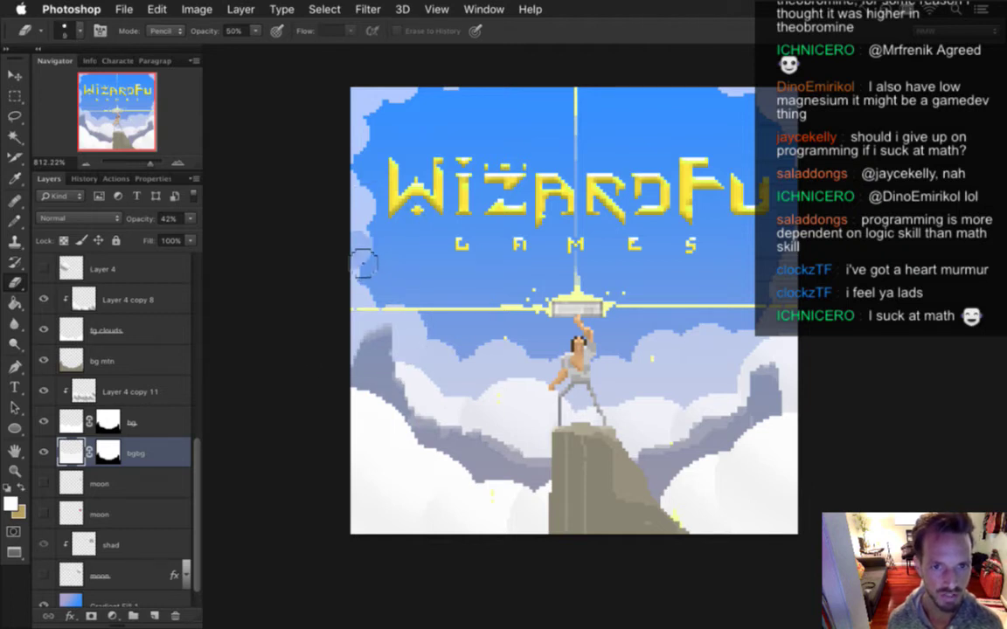
{"action": "key", "text": "0"}
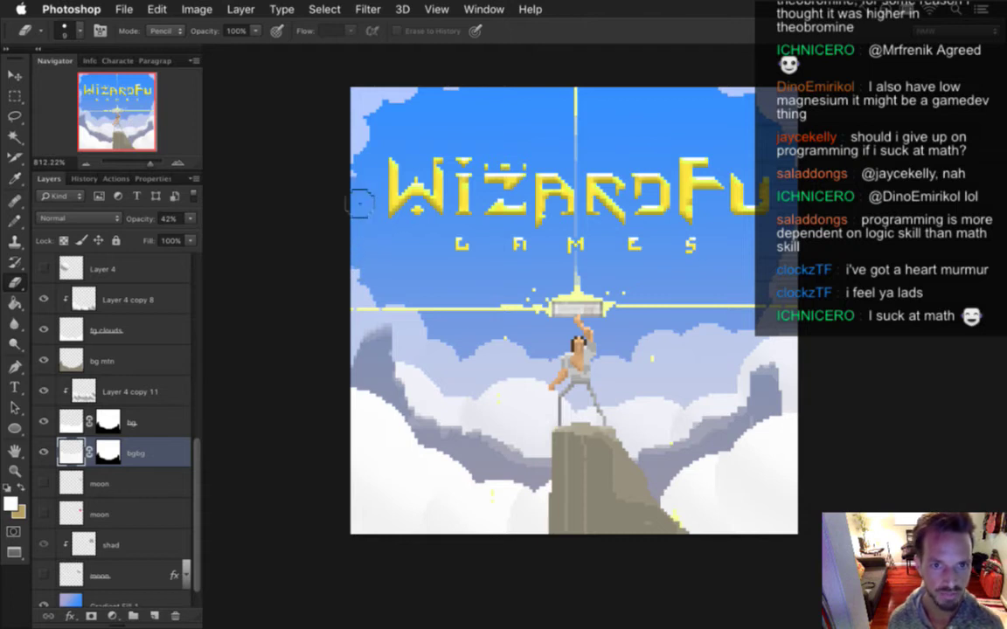
{"action": "key", "text": "b"}
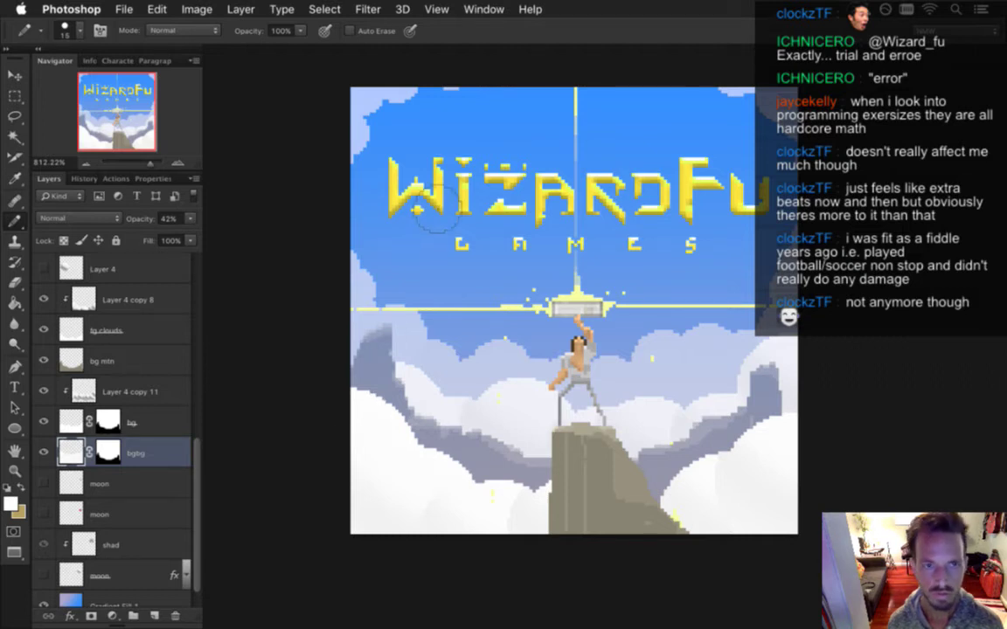
Erase the bgbg clouds framing the upper sky with a 45 px eraser, undo the last strokes, and reduce the eraser to 2 px
{"action": "key", "text": "e"}
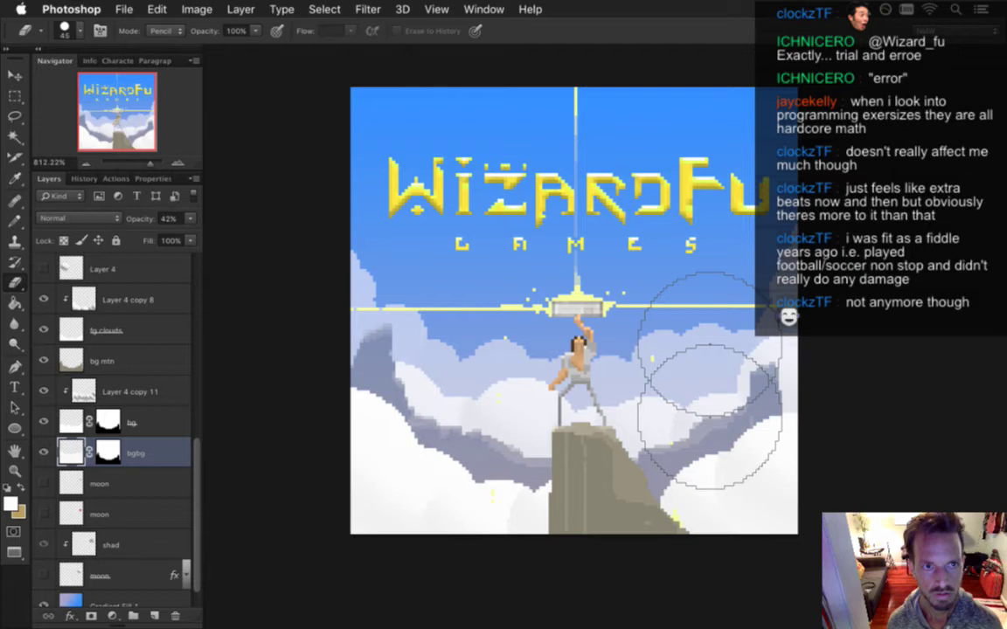
{"action": "key", "text": "super+alt+z"}
{"action": "key", "text": "super+alt+z"}
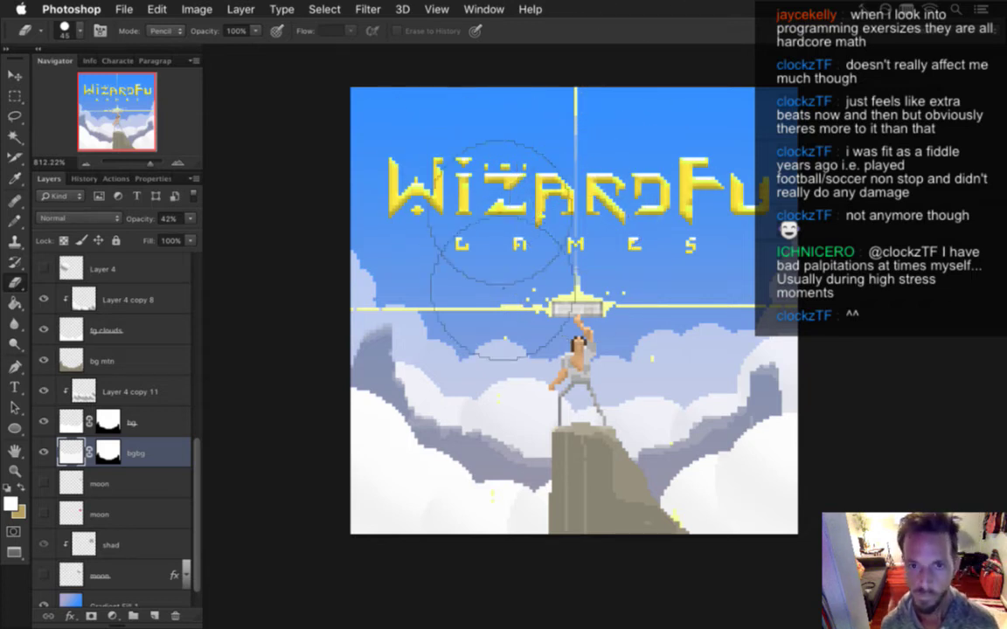
{"action": "key", "text": "bracketleft"}
{"action": "key", "text": "bracketleft"}
{"action": "key", "text": "bracketleft"}
{"action": "key", "text": "bracketleft"}
{"action": "key", "text": "bracketleft"}
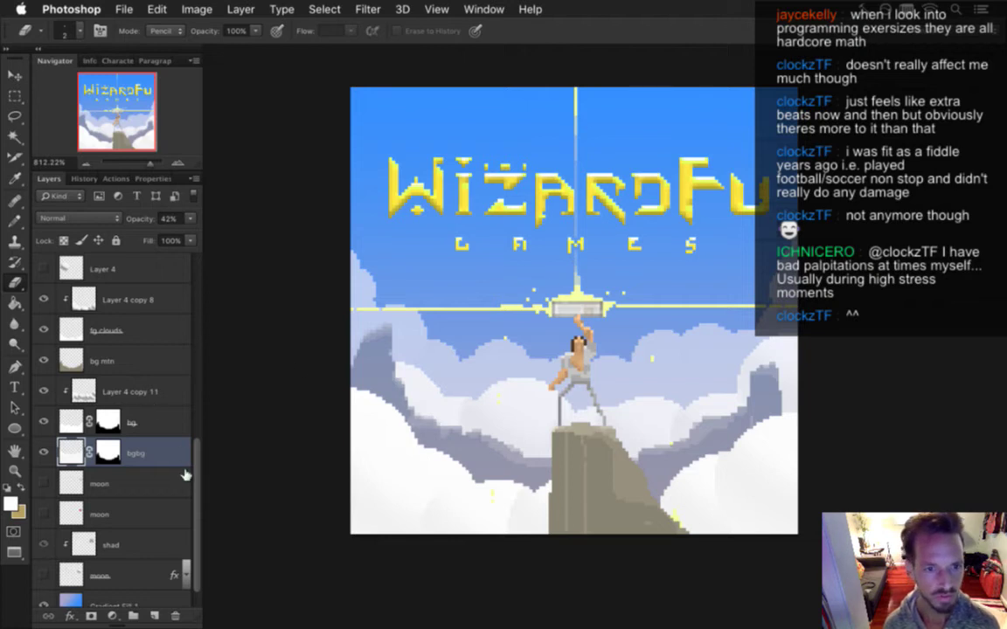
Delete the hidden layers bolts copy, bolts copy 2 and bolts copy 3
{"action": "scroll", "coordinate": [190, 468], "scroll_direction": "up", "scroll_amount": 1}
{"action": "scroll", "coordinate": [193, 468], "scroll_direction": "up", "scroll_amount": 6}
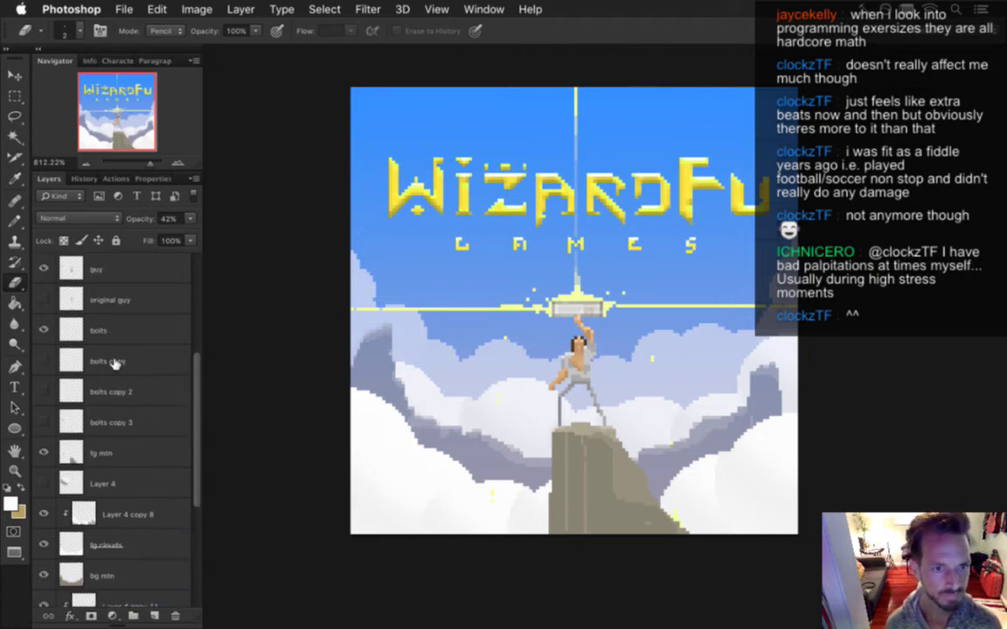
{"action": "left_click", "coordinate": [106, 361]}
{"action": "left_click", "coordinate": [175, 617]}
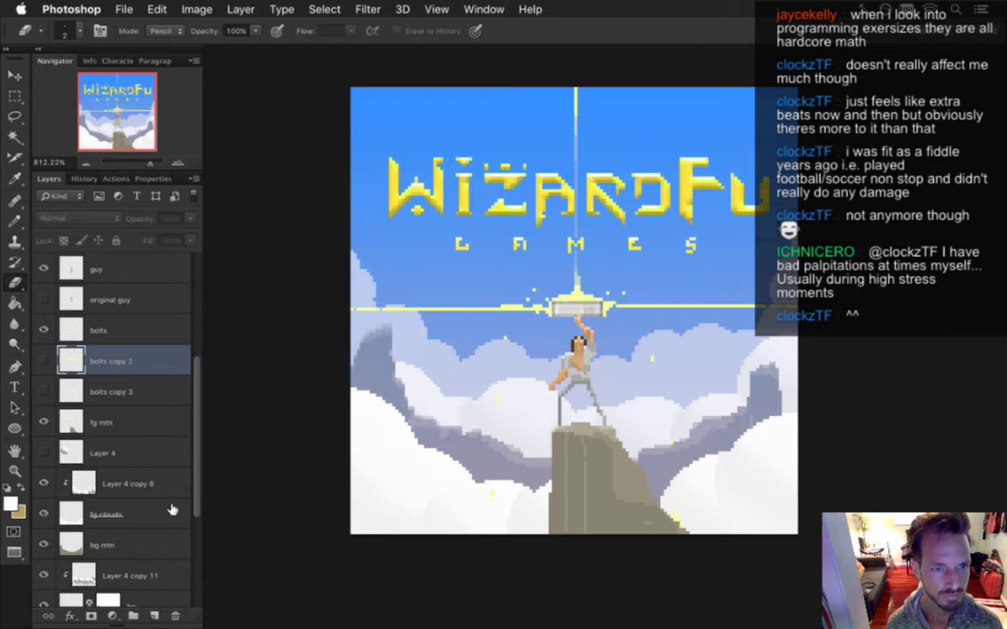
{"action": "left_click", "coordinate": [175, 617]}
{"action": "left_click", "coordinate": [175, 616]}
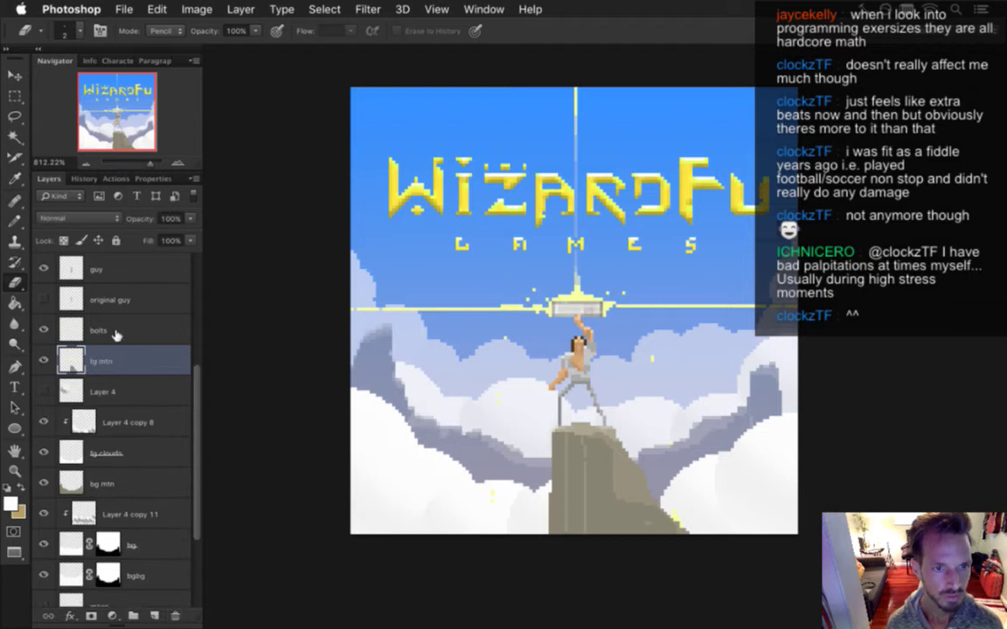
Duplicate the bolts layer and apply a Gaussian Blur with a 0.5 px radius to the duplicate
{"action": "left_click", "coordinate": [125, 343]}
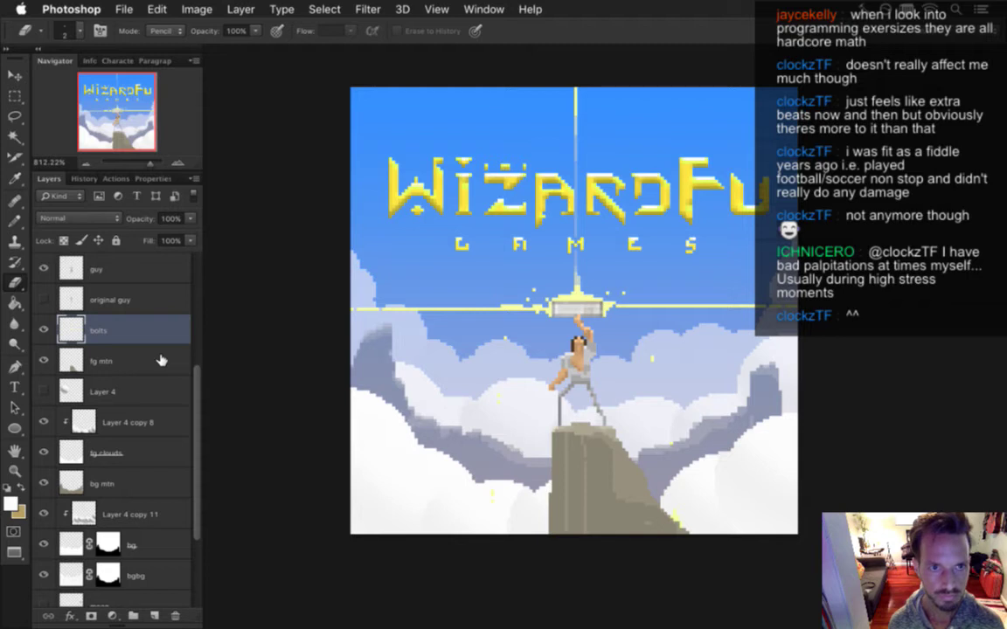
{"action": "key", "text": "super+j"}
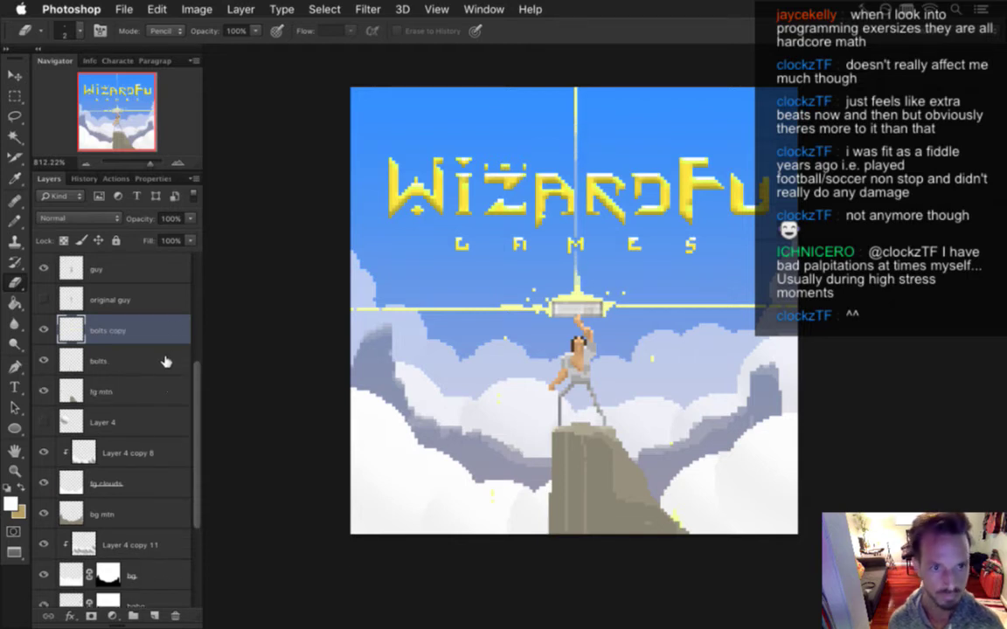
{"action": "left_click", "coordinate": [372, 9]}
{"action": "mouse_move", "coordinate": [443, 191]}
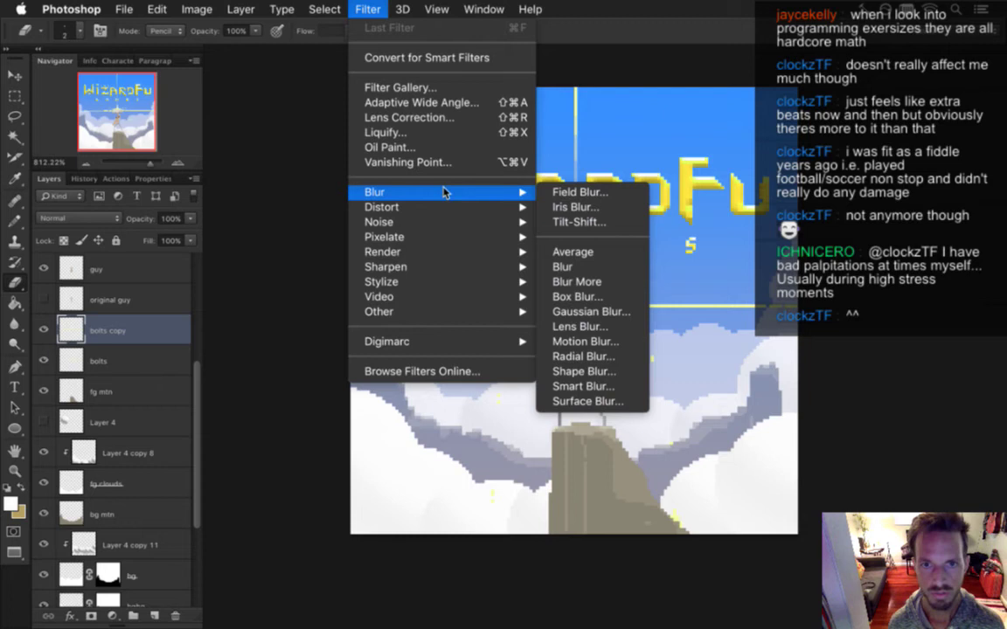
{"action": "left_click", "coordinate": [591, 312]}
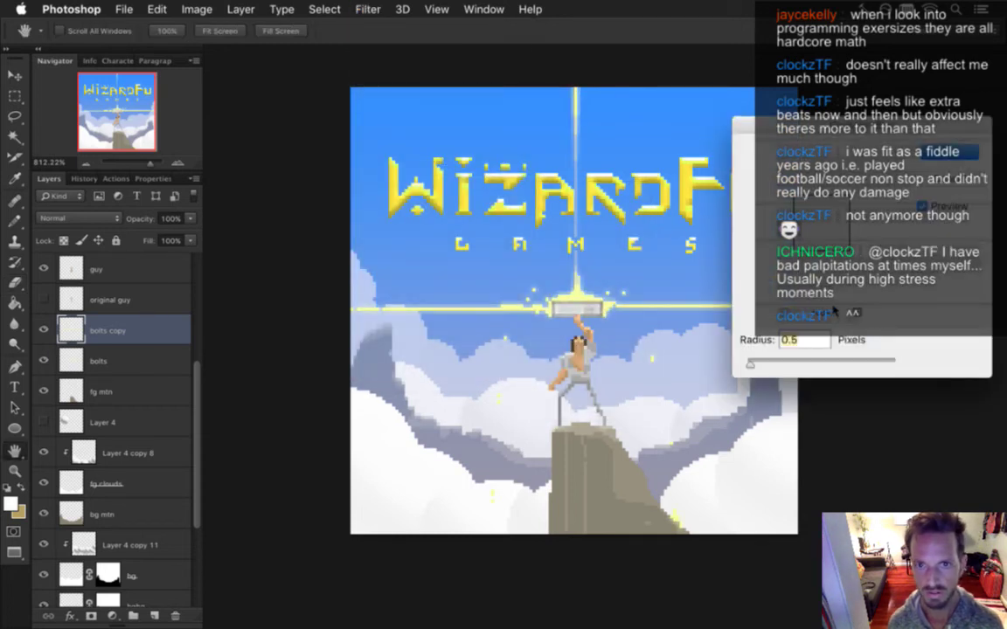
{"action": "left_click", "coordinate": [965, 153]}
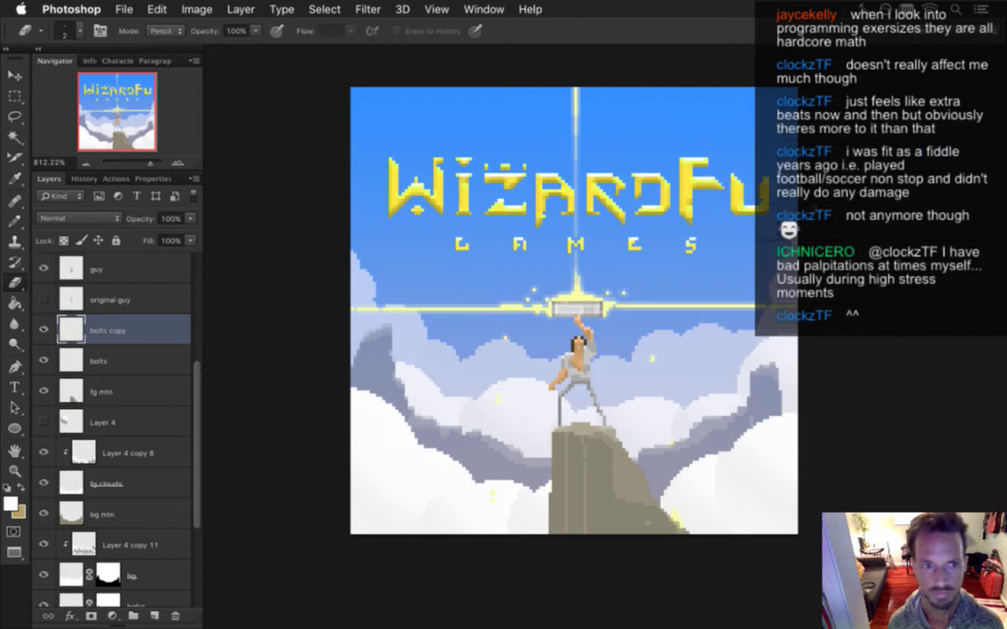
Duplicate the bolts layer again and apply a Gaussian Blur with a 1 px radius to the new copy
{"action": "left_click", "coordinate": [125, 359]}
{"action": "key", "text": "super+j"}
{"action": "left_click", "coordinate": [367, 9]}
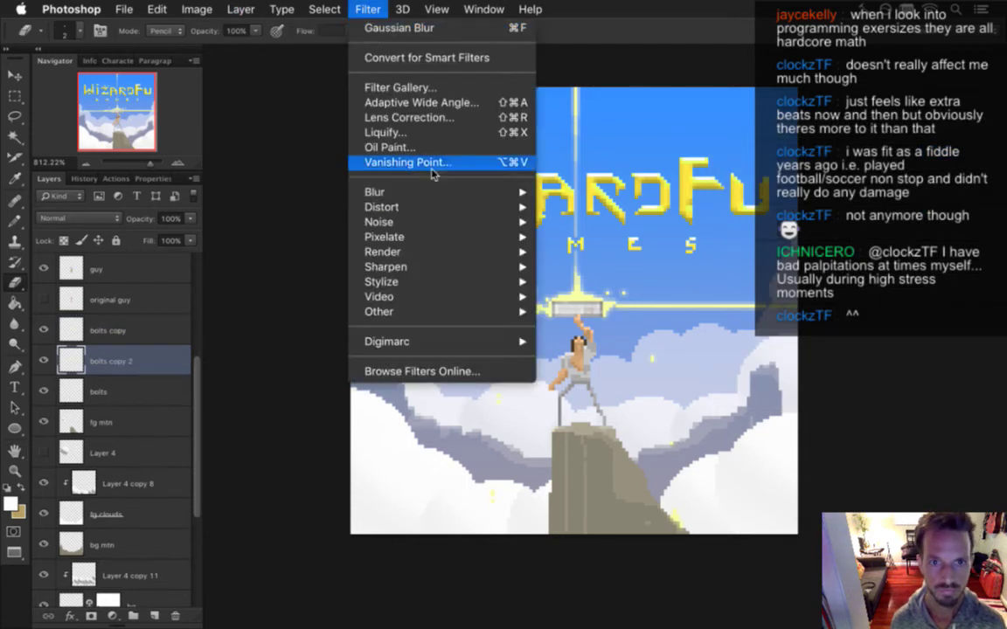
{"action": "mouse_move", "coordinate": [445, 192]}
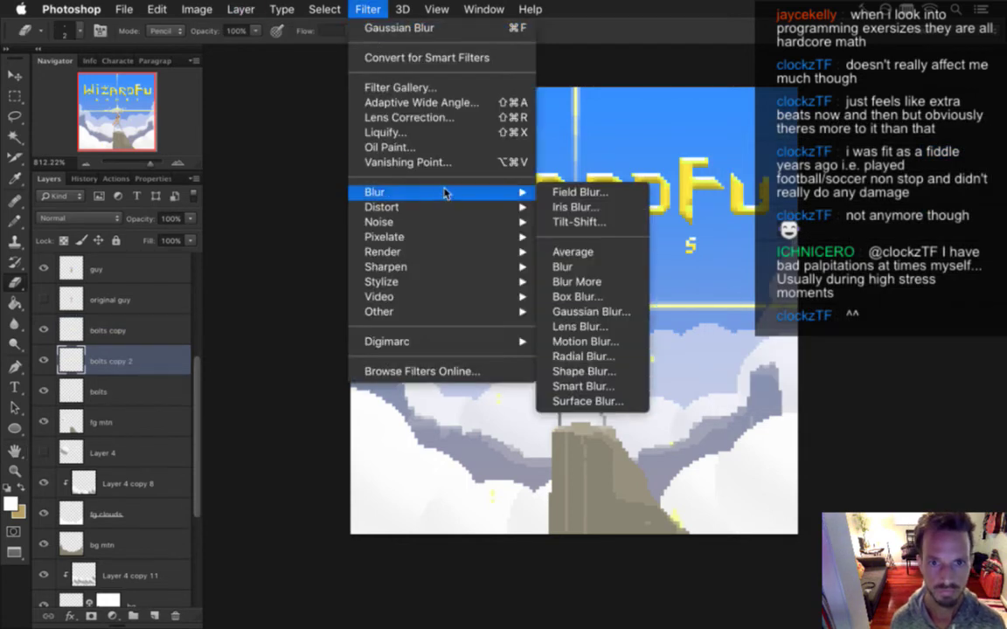
{"action": "left_click", "coordinate": [584, 312]}
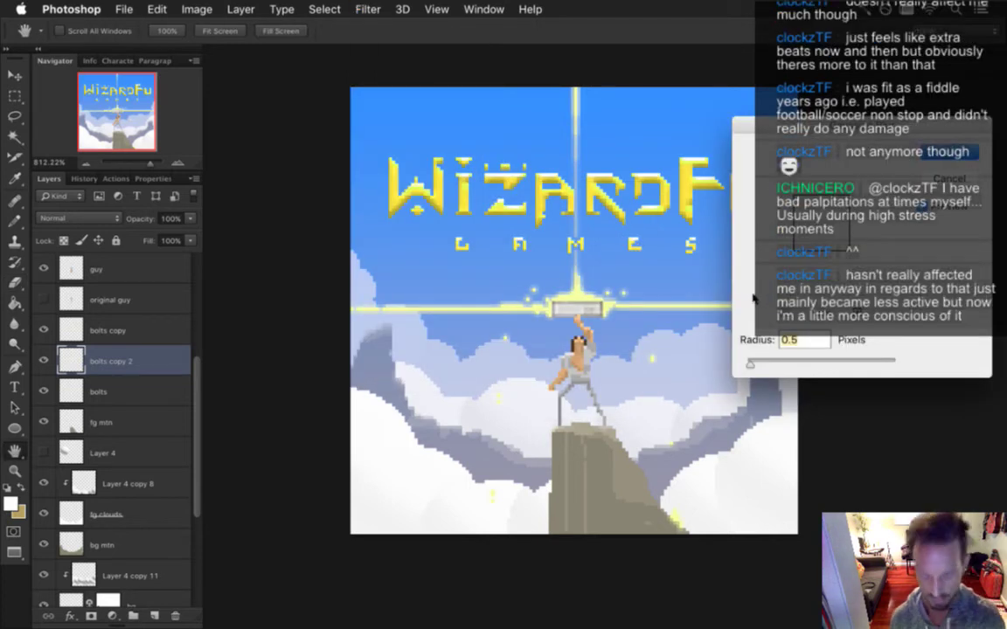
{"action": "type", "text": "1"}
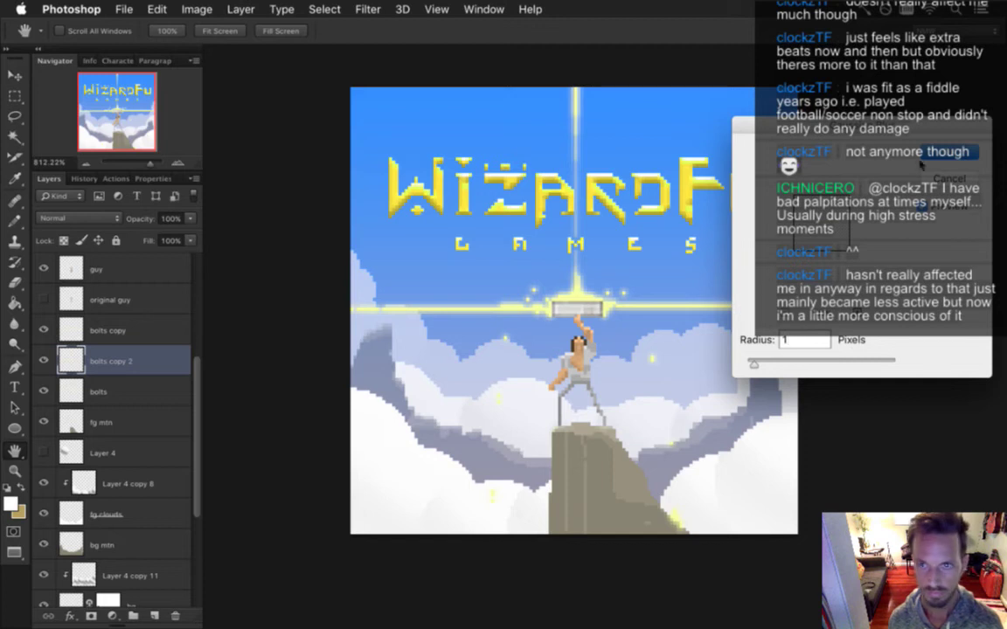
{"action": "key", "text": "Return"}
{"action": "key", "text": "e"}
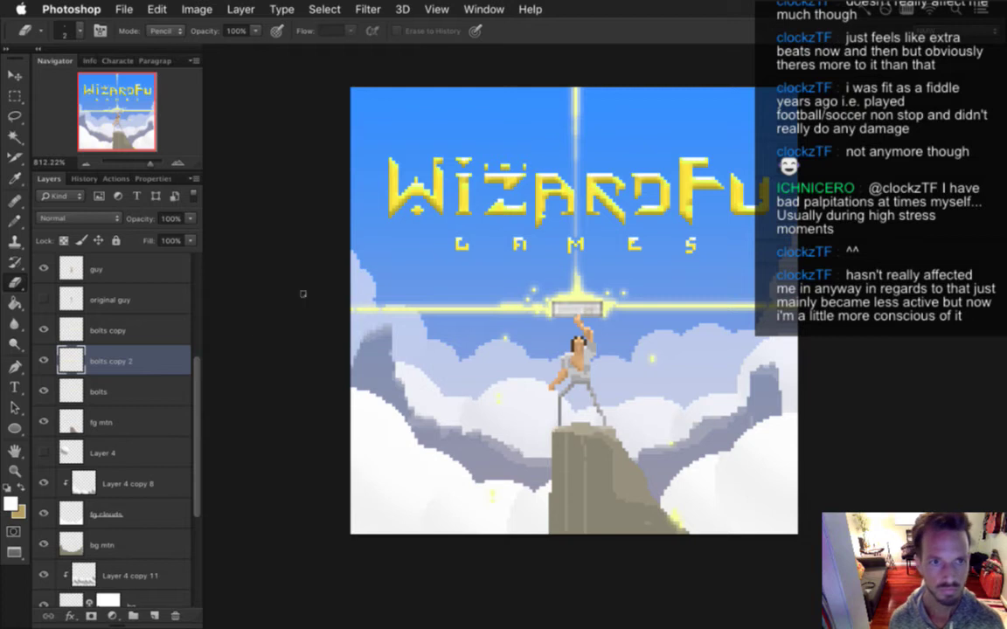
Make another duplicate of the original bolts layer and blur it with a 2 px Gaussian Blur
{"action": "left_click", "coordinate": [126, 391]}
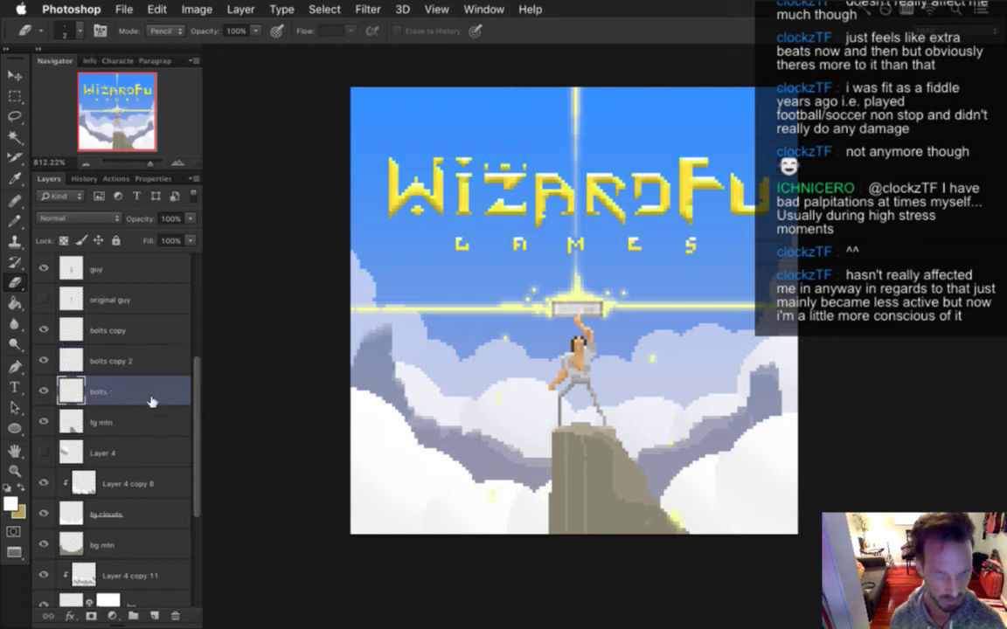
{"action": "key", "text": "super+j"}
{"action": "left_click", "coordinate": [367, 9]}
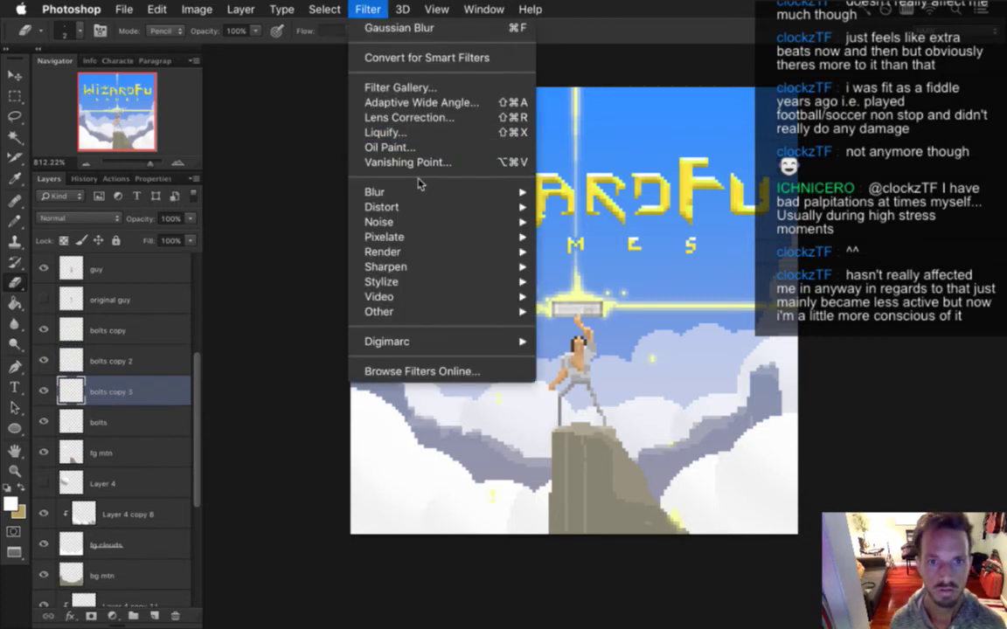
{"action": "mouse_move", "coordinate": [498, 192]}
{"action": "left_click", "coordinate": [591, 312]}
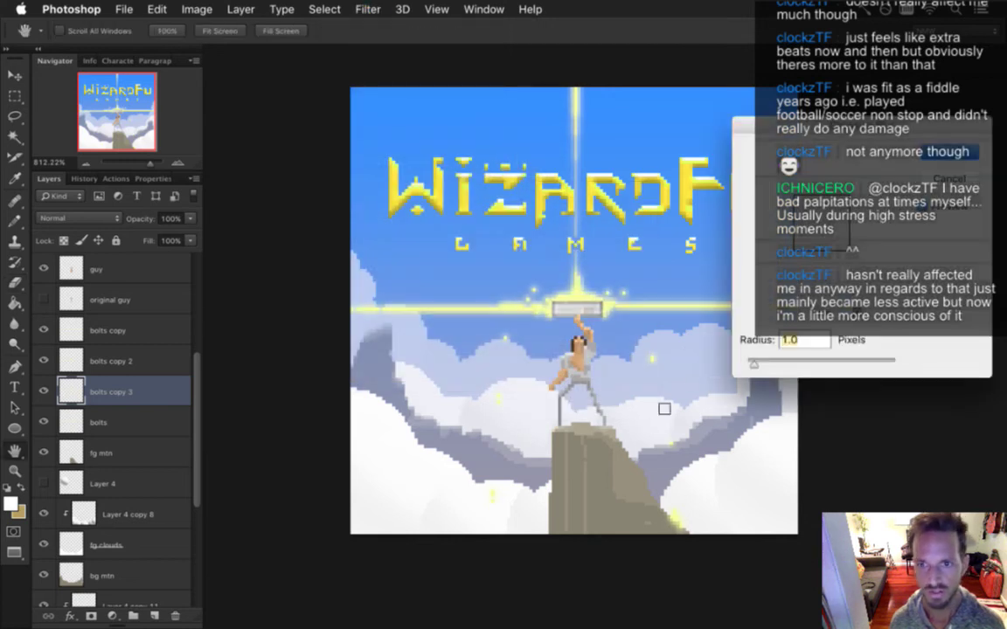
{"action": "type", "text": "1.5"}
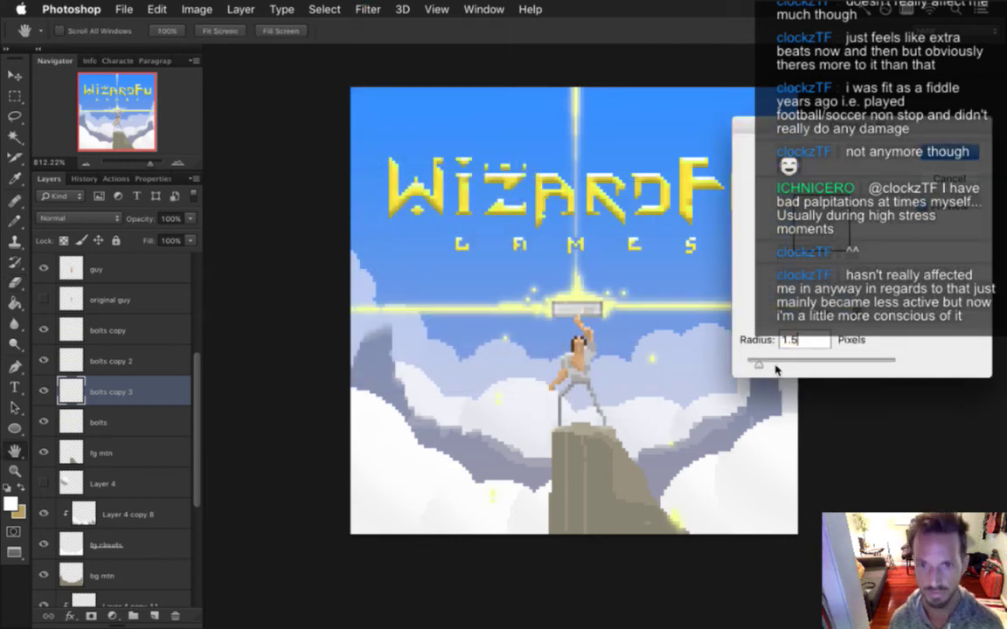
{"action": "key", "text": "BackSpace"}
{"action": "key", "text": "BackSpace"}
{"action": "key", "text": "BackSpace"}
{"action": "type", "text": "2"}
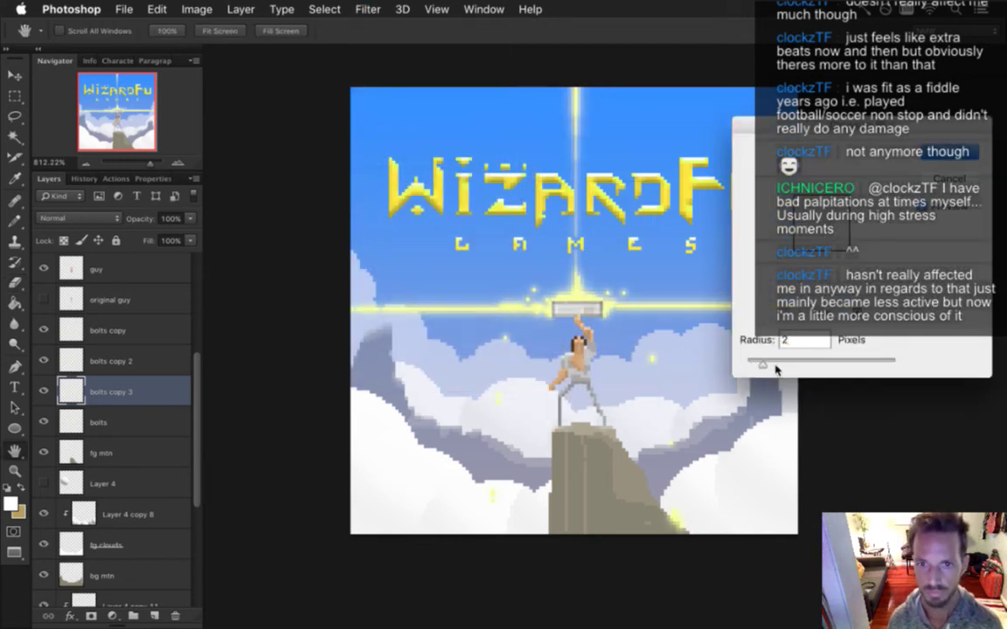
{"action": "key", "text": "Return"}
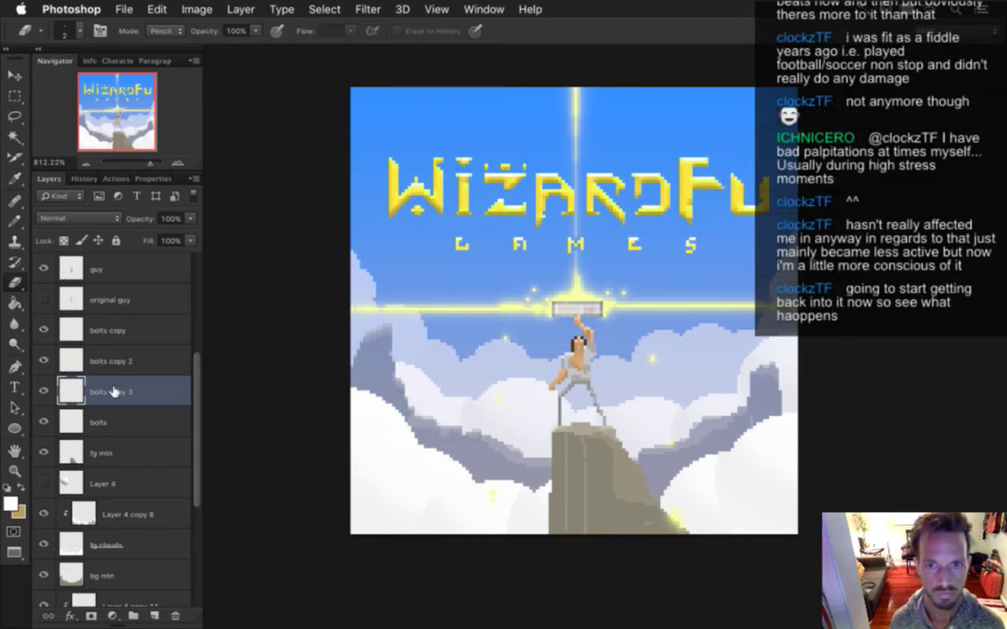
Lower the opacity of the bolts copy 3 layer to 48%
{"action": "left_click_drag", "start_coordinate": [189, 218], "coordinate": [153, 234]}
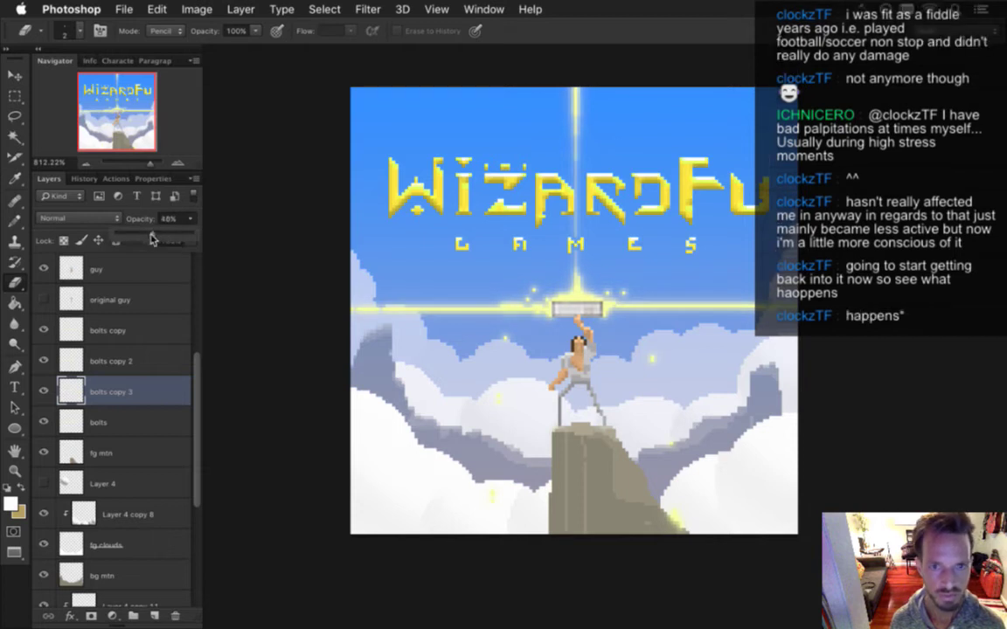
{"action": "left_click", "coordinate": [131, 206]}
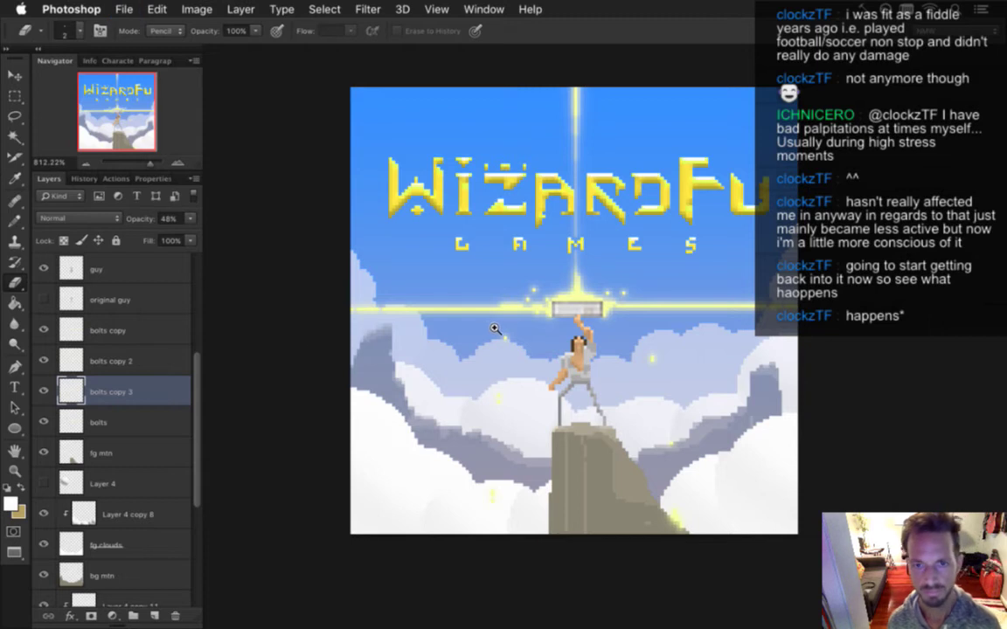
{"action": "scroll", "coordinate": [490, 328], "scroll_direction": "up", "scroll_amount": 3}
{"action": "scroll", "coordinate": [546, 422], "scroll_direction": "down", "scroll_amount": 4}
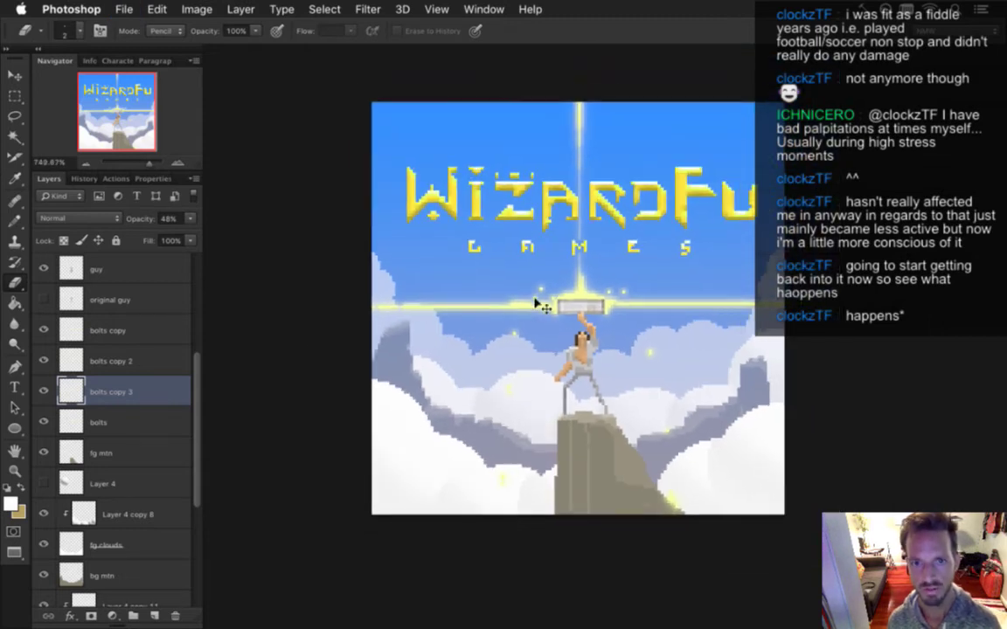
Switch to the Untitled-1 document and close it without saving
{"action": "left_click", "coordinate": [483, 9]}
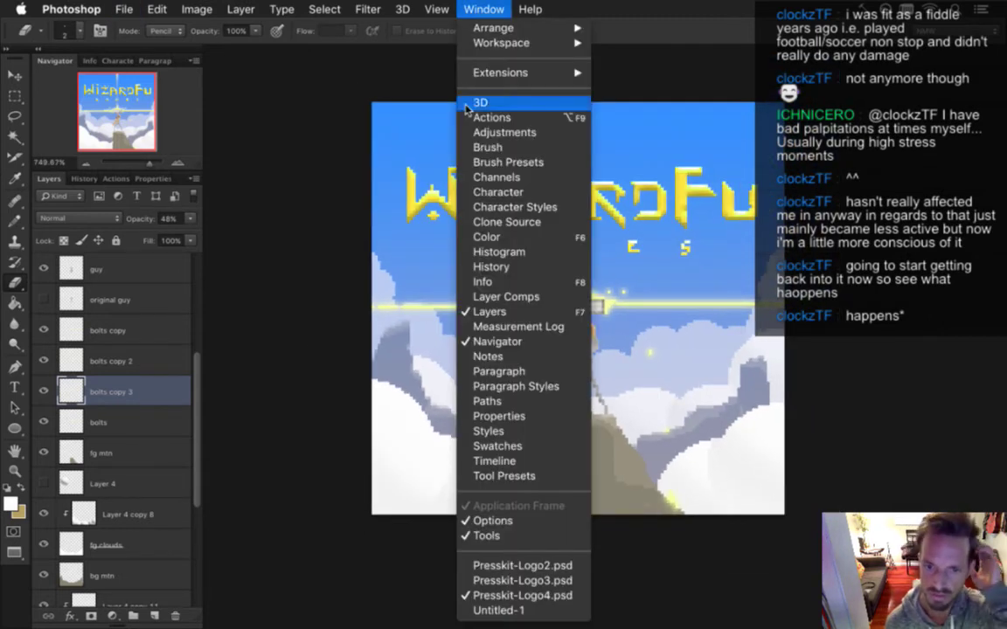
{"action": "left_click", "coordinate": [507, 612]}
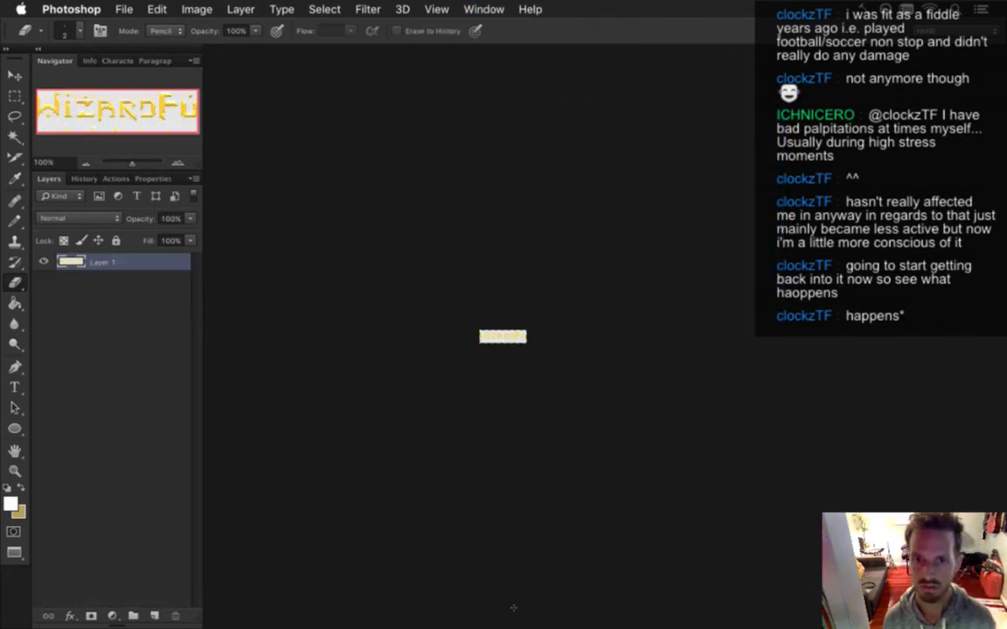
{"action": "key", "text": "super+w"}
{"action": "left_click", "coordinate": [445, 236]}
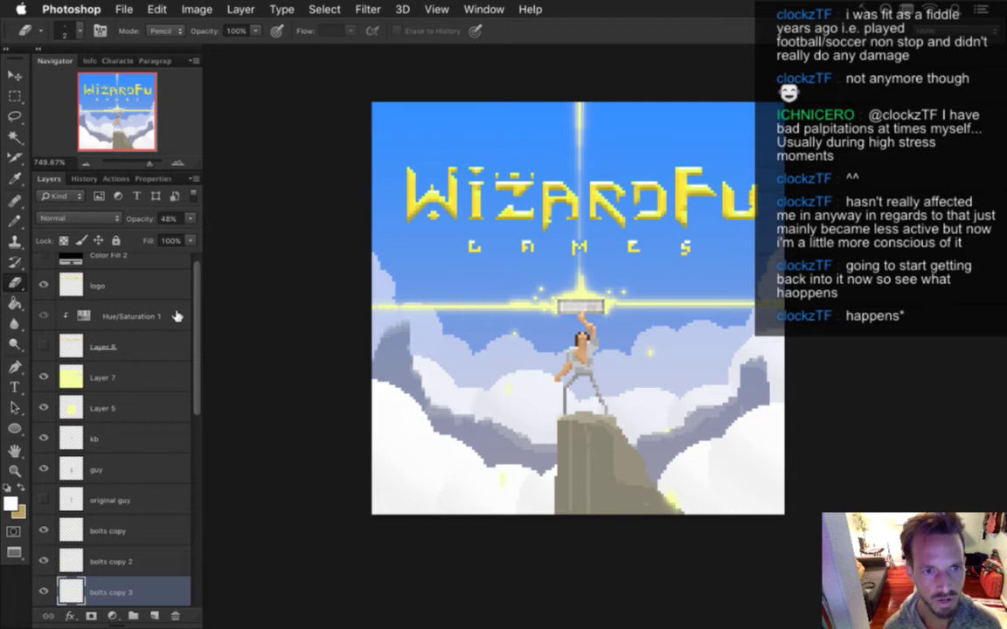
Compare the artwork with Layer 7 shown and hidden, and delete that layer
{"action": "scroll", "coordinate": [200, 313], "scroll_direction": "up", "scroll_amount": 1}
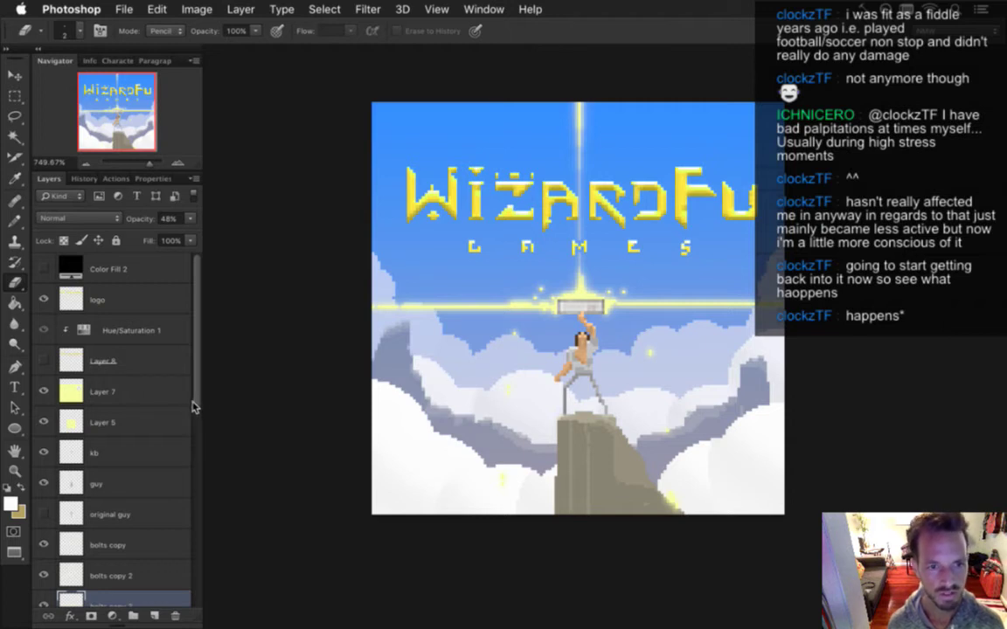
{"action": "left_click", "coordinate": [70, 391]}
{"action": "left_click", "coordinate": [44, 393]}
{"action": "left_click", "coordinate": [44, 391]}
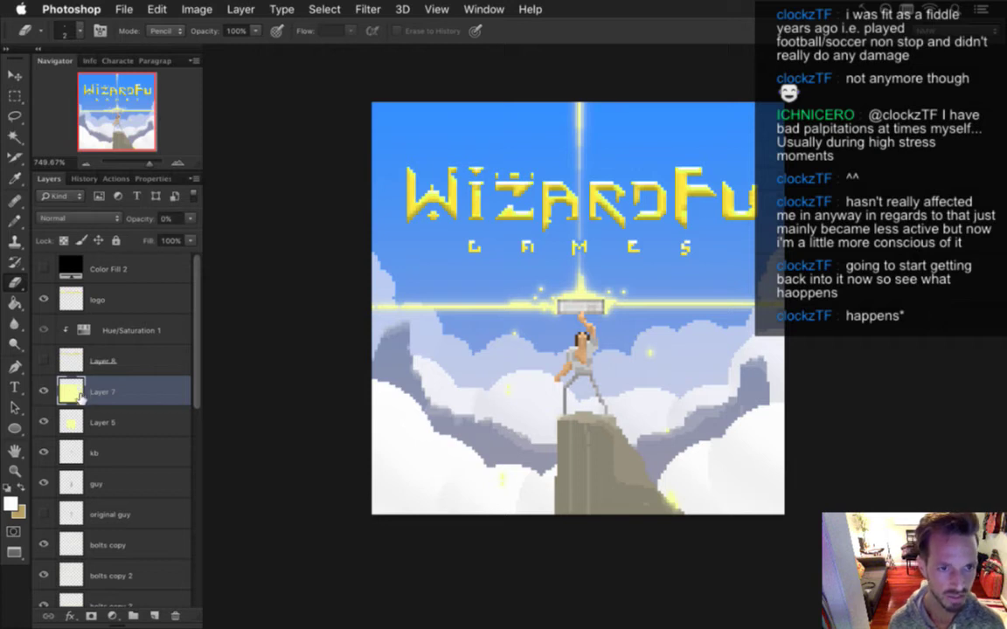
{"action": "left_click", "coordinate": [44, 392]}
{"action": "left_click", "coordinate": [44, 391]}
{"action": "left_click", "coordinate": [44, 392]}
{"action": "left_click", "coordinate": [44, 390]}
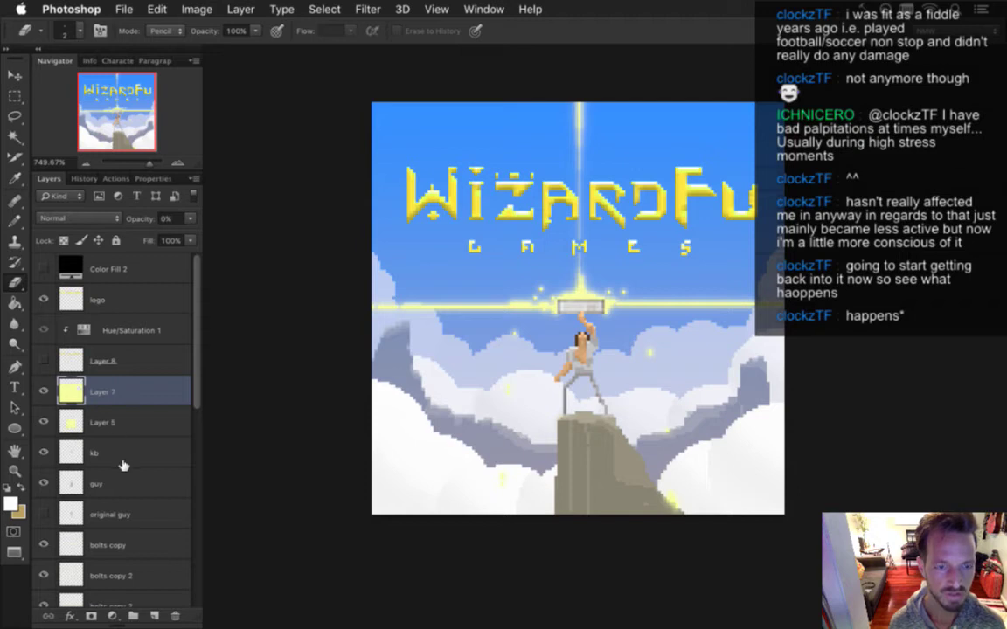
{"action": "left_click", "coordinate": [178, 615]}
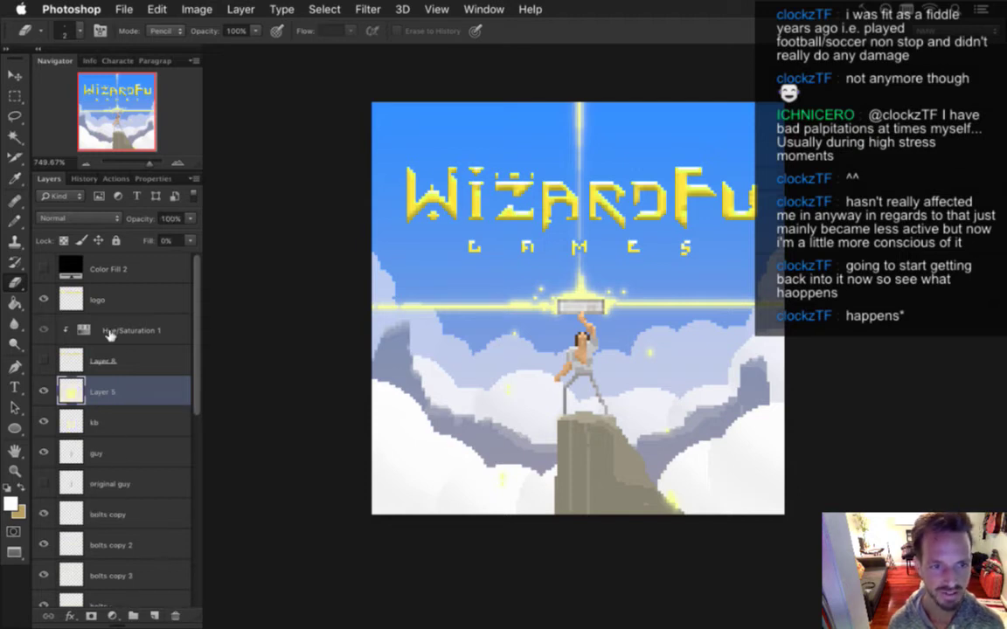
Check the artwork with Layer 5 shown and hidden, and delete that layer
{"action": "left_click", "coordinate": [44, 391]}
{"action": "left_click", "coordinate": [44, 392]}
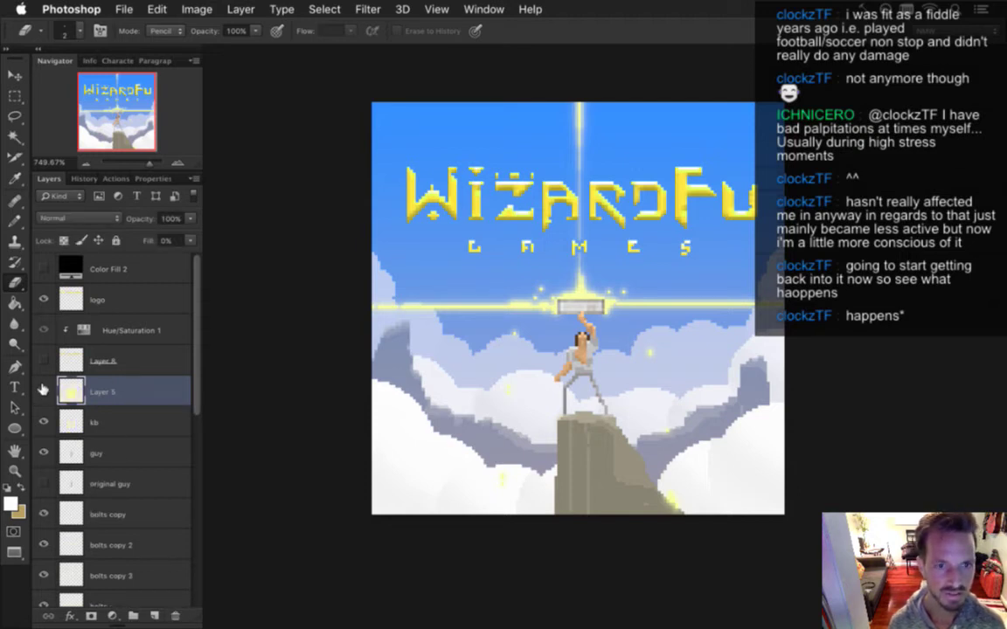
{"action": "left_click", "coordinate": [178, 615]}
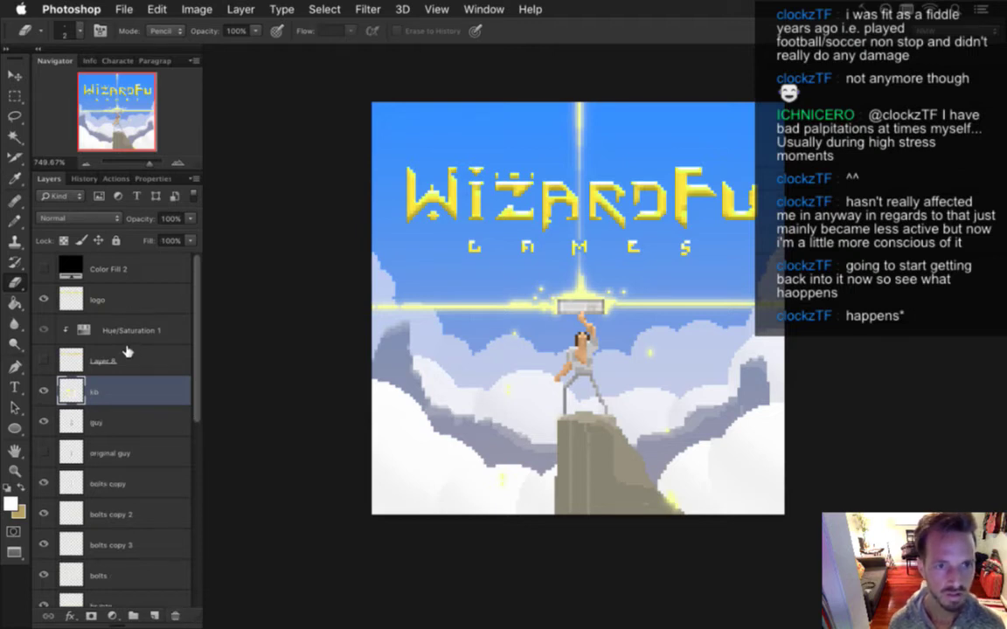
Show the Color Fill 2 layer to view the artwork in greyscale, and save the document
{"action": "left_click", "coordinate": [114, 296]}
{"action": "left_click", "coordinate": [41, 269]}
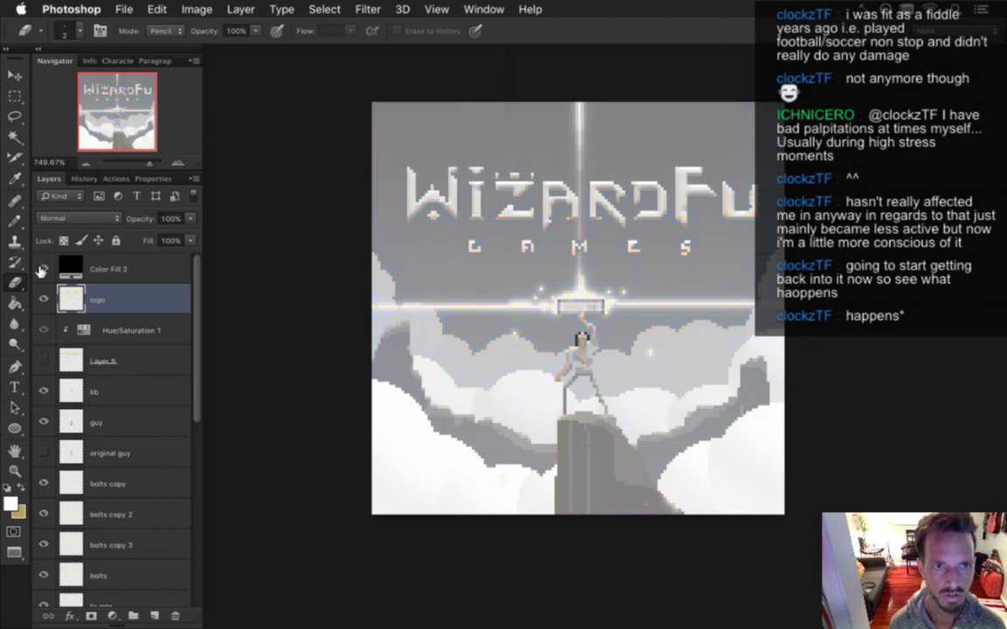
{"action": "key", "text": "super+s"}
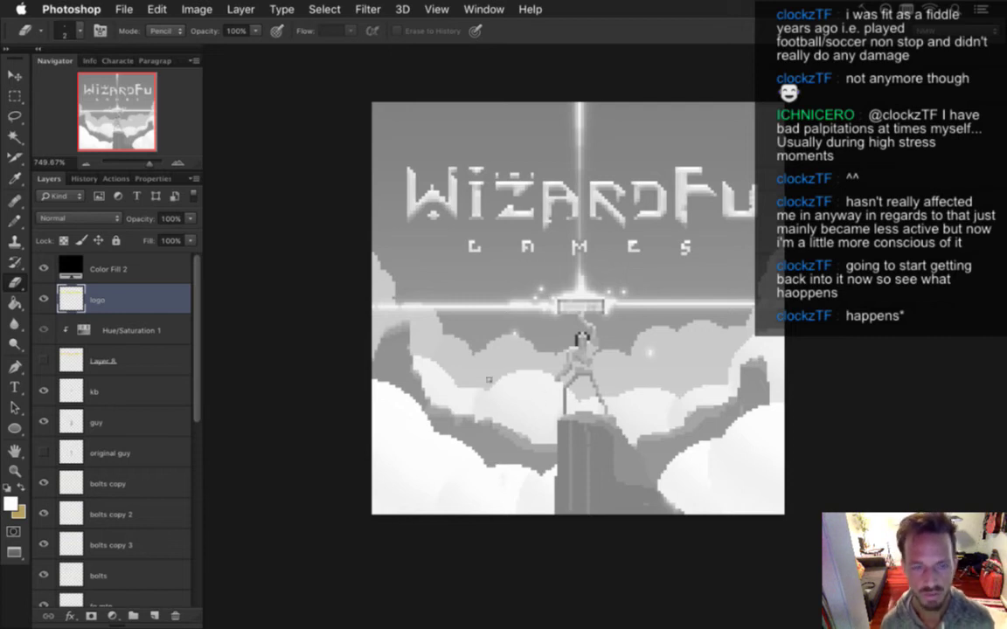
Reduce the bg cloud layer's opacity to 42% and hide the Color Fill 2 layer
{"action": "left_click", "coordinate": [72, 266]}
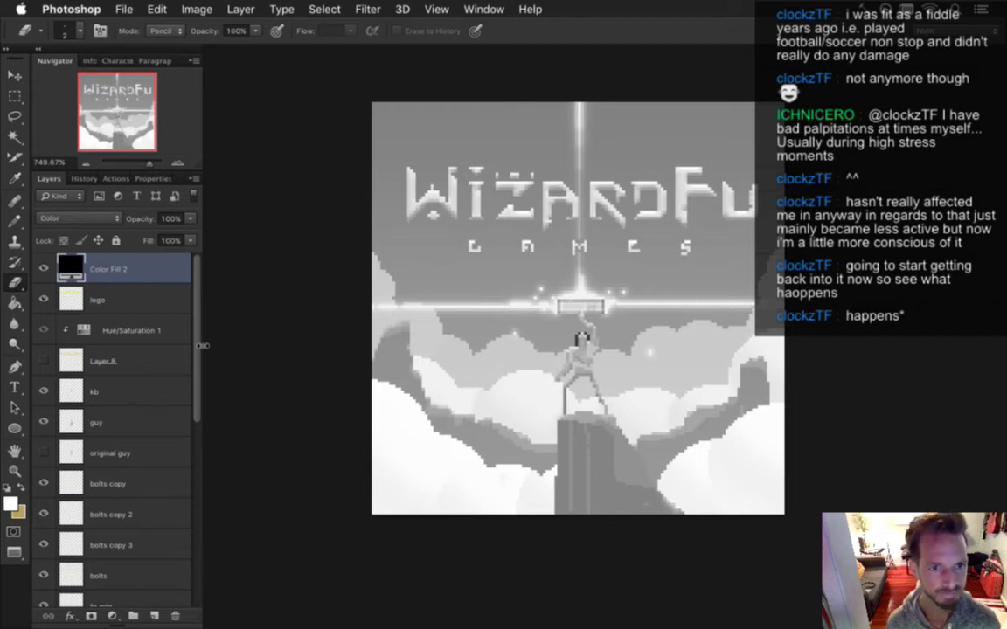
{"action": "scroll", "coordinate": [192, 378], "scroll_direction": "down", "scroll_amount": 6}
{"action": "scroll", "coordinate": [191, 438], "scroll_direction": "down", "scroll_amount": 6}
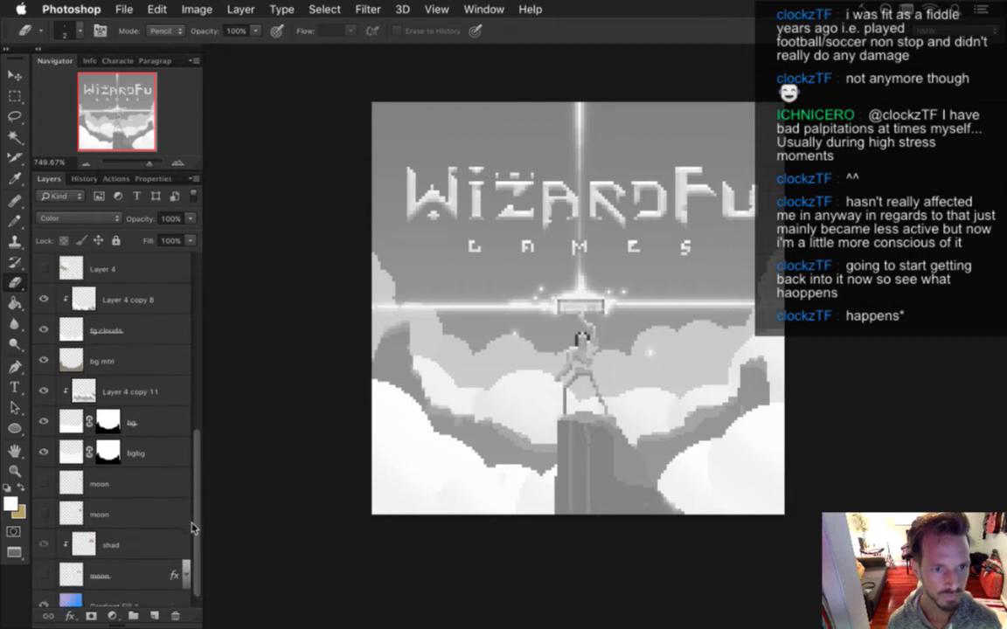
{"action": "left_click", "coordinate": [60, 419]}
{"action": "left_click", "coordinate": [44, 422]}
{"action": "left_click", "coordinate": [43, 422]}
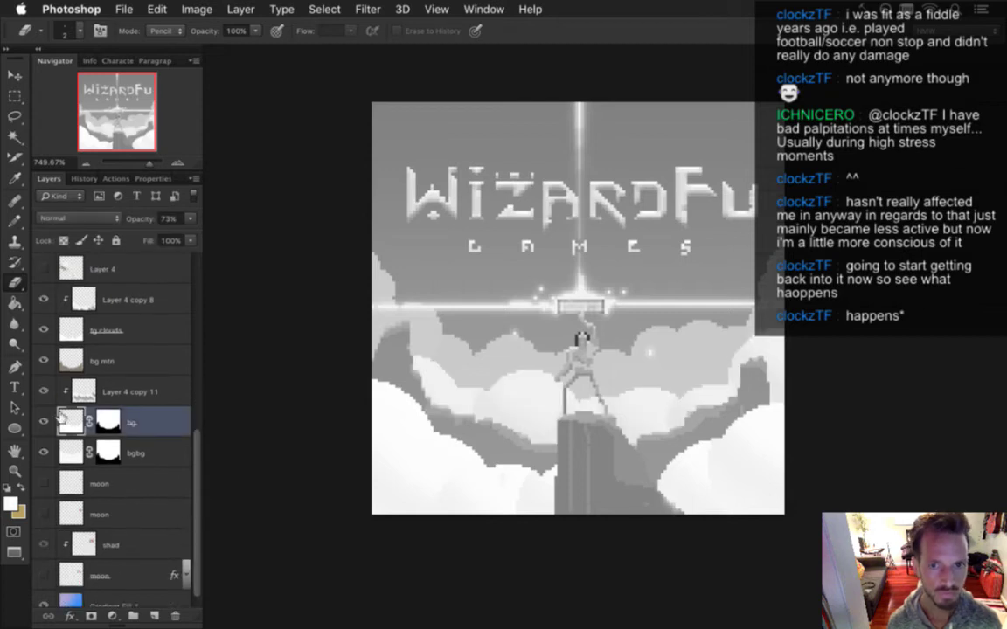
{"action": "left_click", "coordinate": [190, 219]}
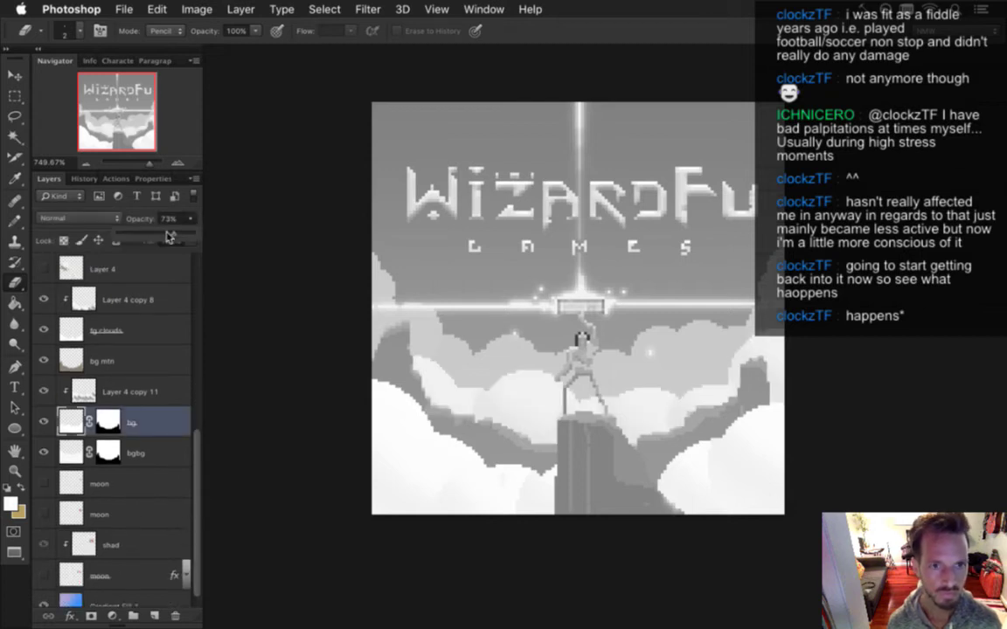
{"action": "left_click_drag", "start_coordinate": [166, 234], "coordinate": [145, 233]}
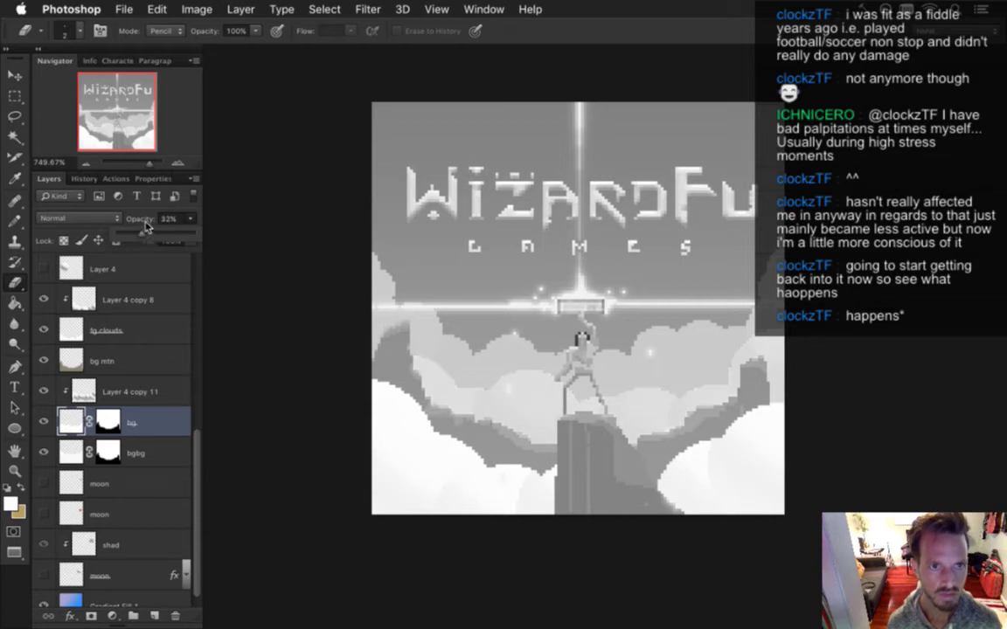
{"action": "left_click", "coordinate": [166, 197]}
{"action": "left_click_drag", "start_coordinate": [196, 461], "coordinate": [64, 253]}
{"action": "left_click", "coordinate": [43, 269]}
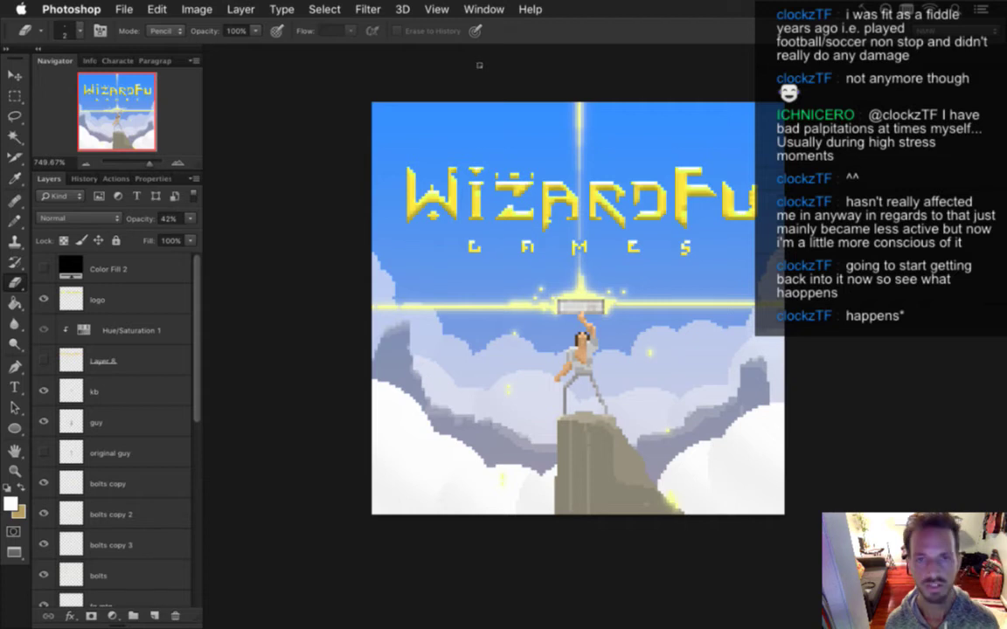
Open the recent file SteamCapsuleMain.psd and select its Ellipse 1 layer
{"action": "left_click", "coordinate": [115, 9]}
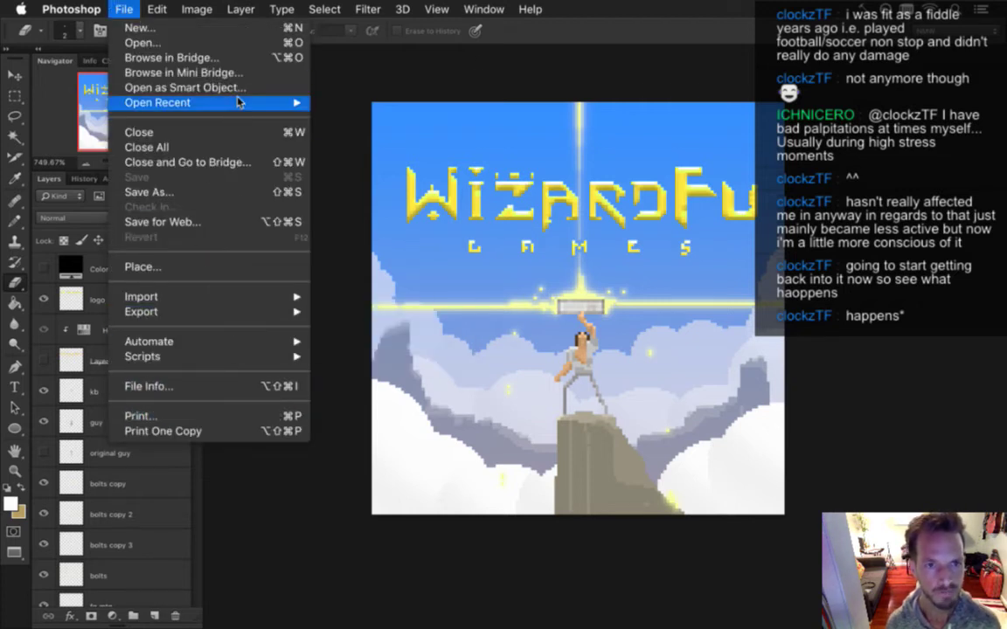
{"action": "mouse_move", "coordinate": [238, 103]}
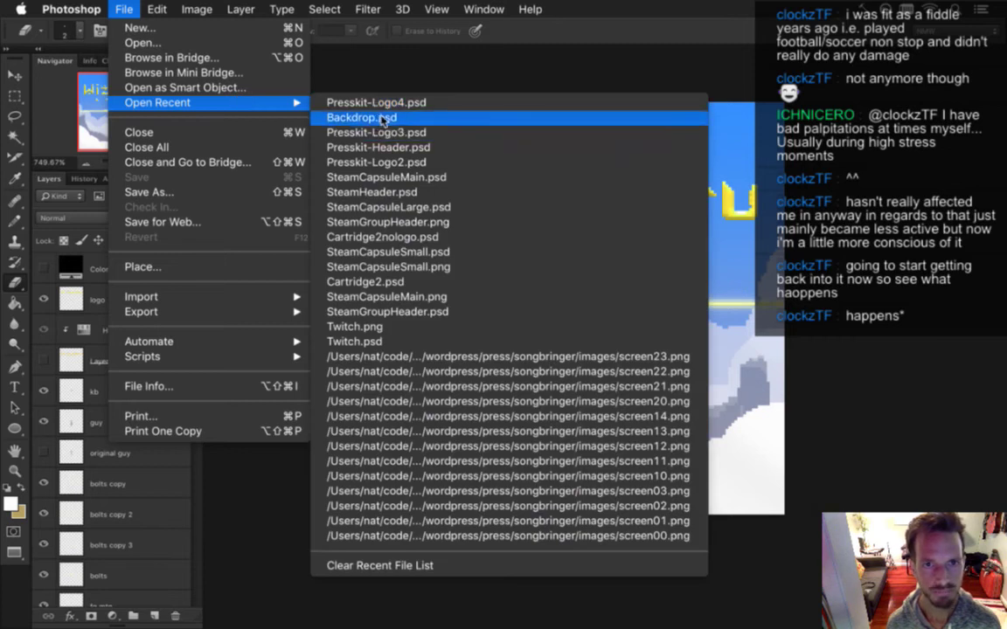
{"action": "left_click", "coordinate": [385, 178]}
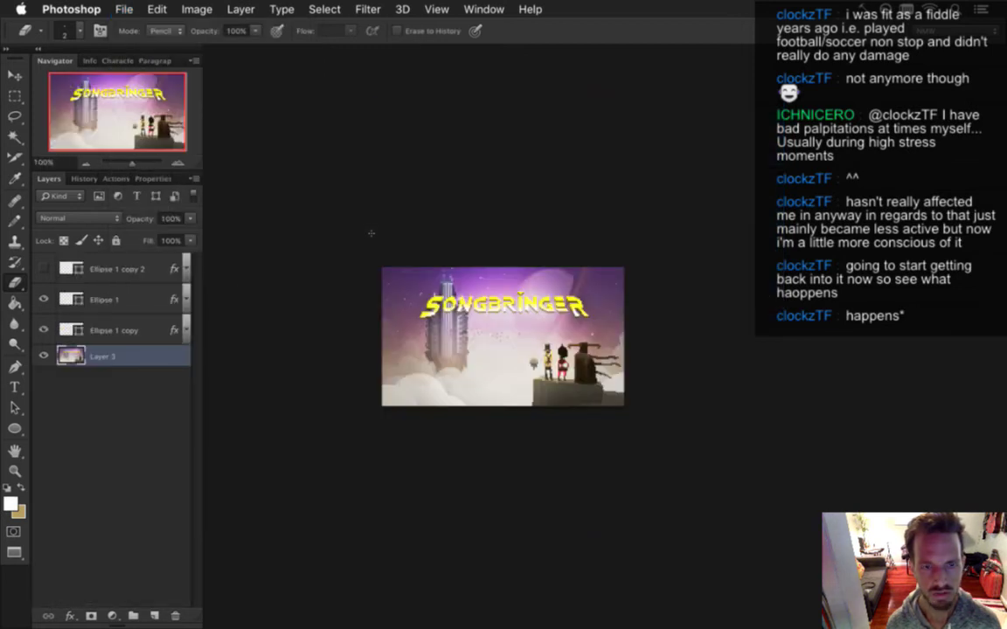
{"action": "left_click", "coordinate": [124, 300]}
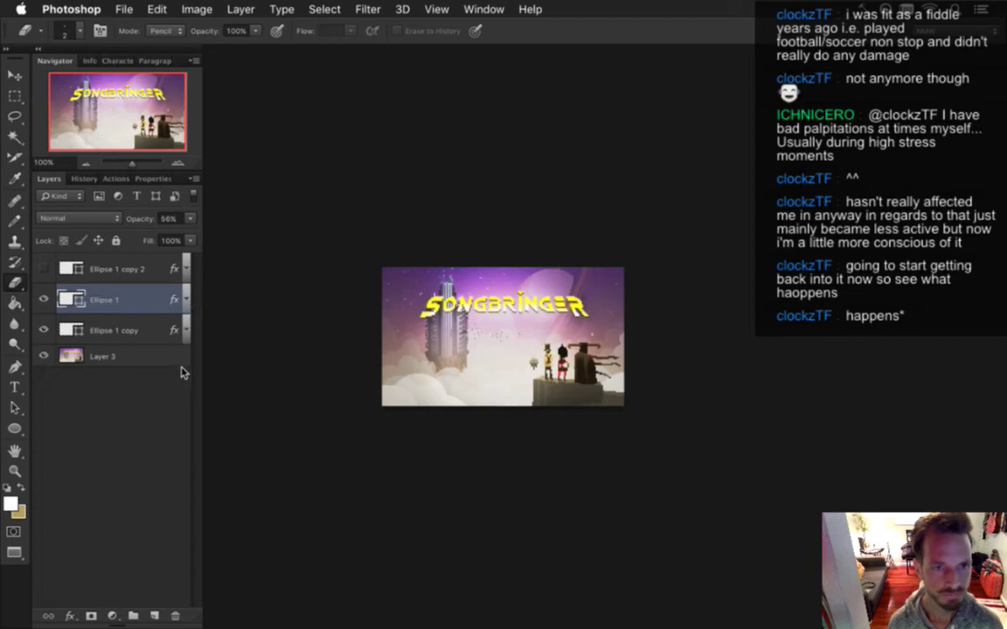
Expand the Ellipse 1 layer's effects and inspect the shape's solid fill colour without changing it
{"action": "left_click", "coordinate": [184, 299]}
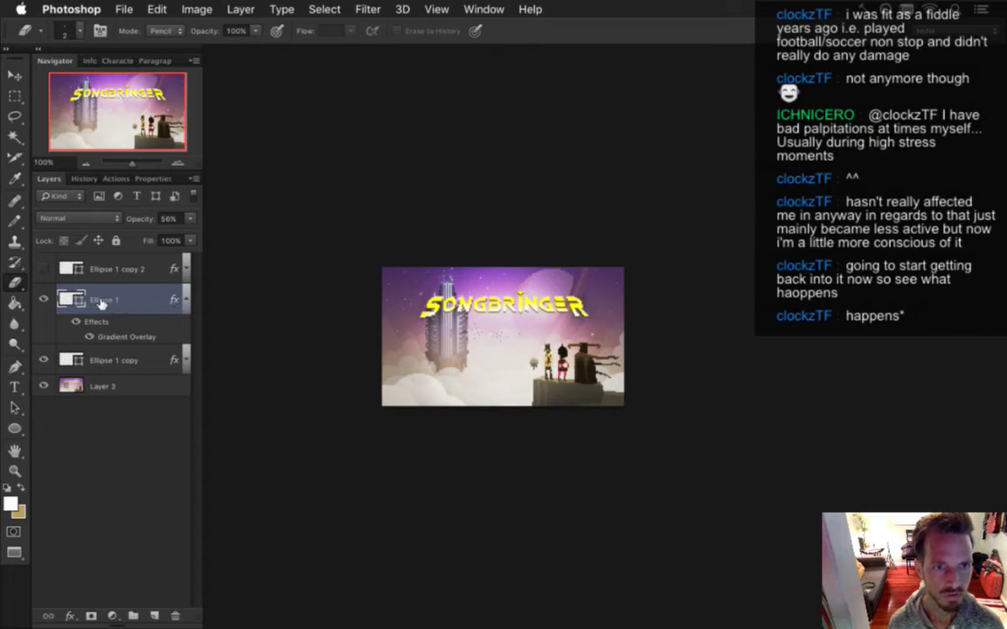
{"action": "left_click", "coordinate": [59, 267]}
{"action": "double_click", "coordinate": [62, 270]}
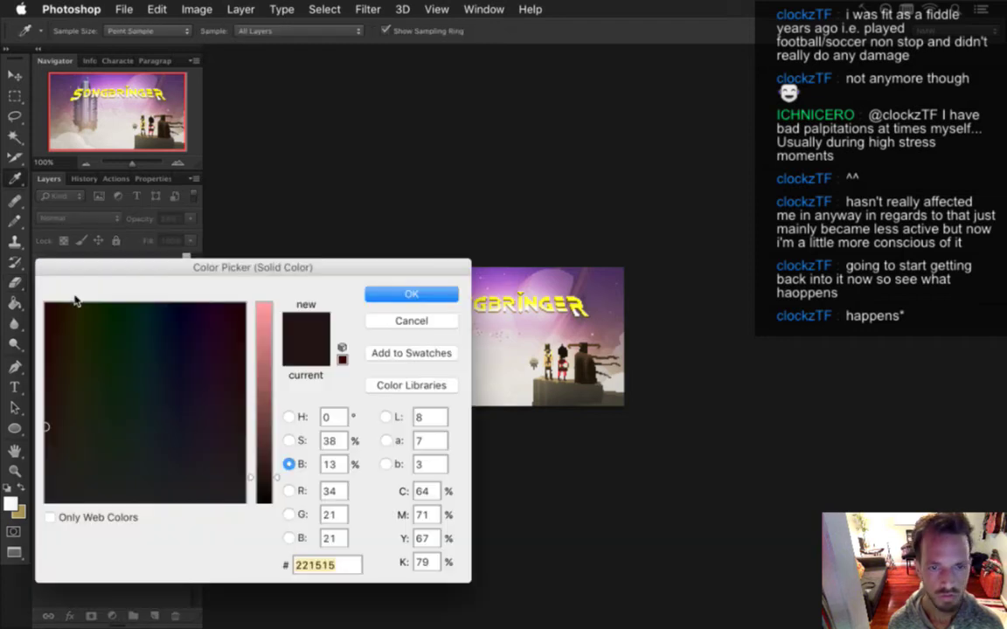
{"action": "left_click", "coordinate": [402, 320]}
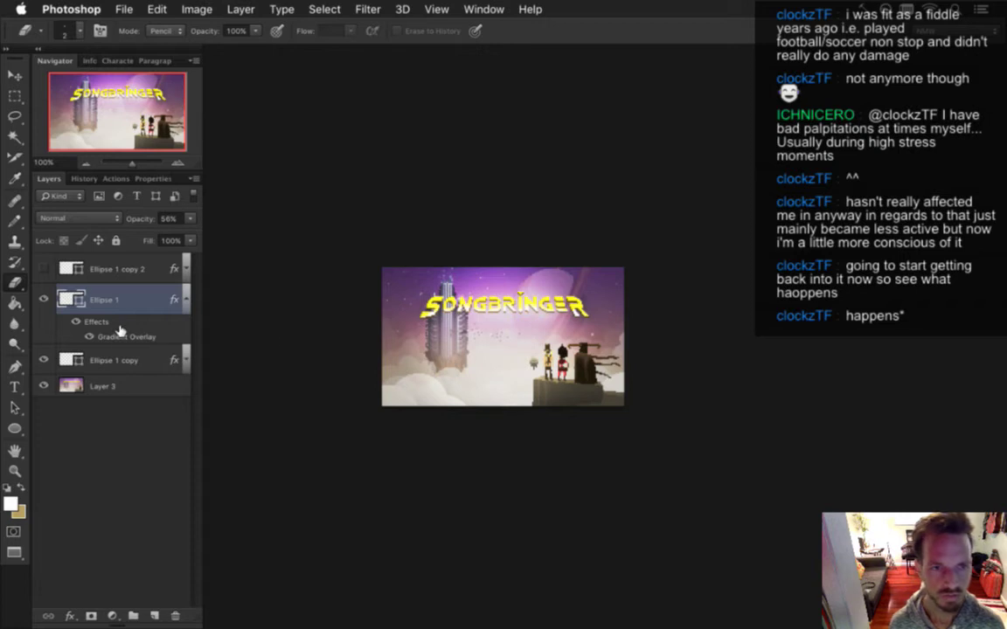
{"action": "key", "text": "super+a"}
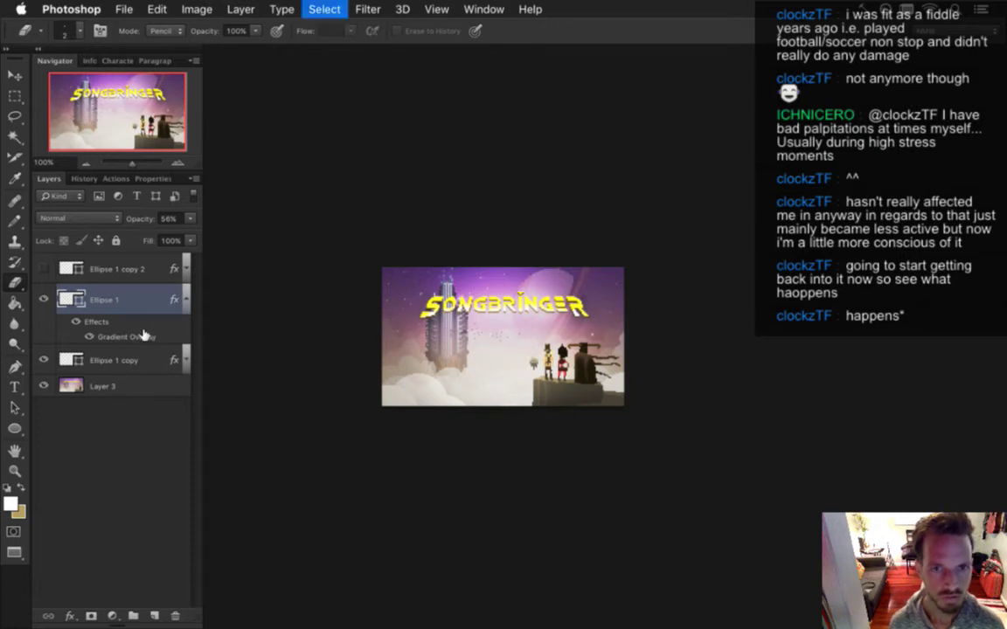
{"action": "key", "text": "m"}
{"action": "key", "text": "super+d"}
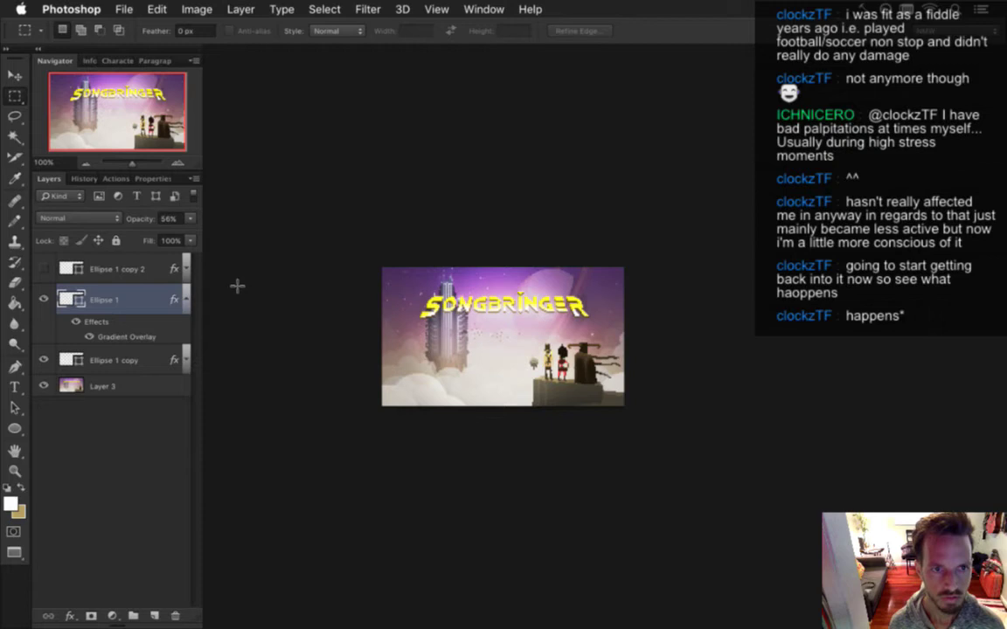
Inspect the Gradient Overlay settings and the black colour stop of the Ellipse 1 layer's gradient, keeping the style as is
{"action": "double_click", "coordinate": [125, 335]}
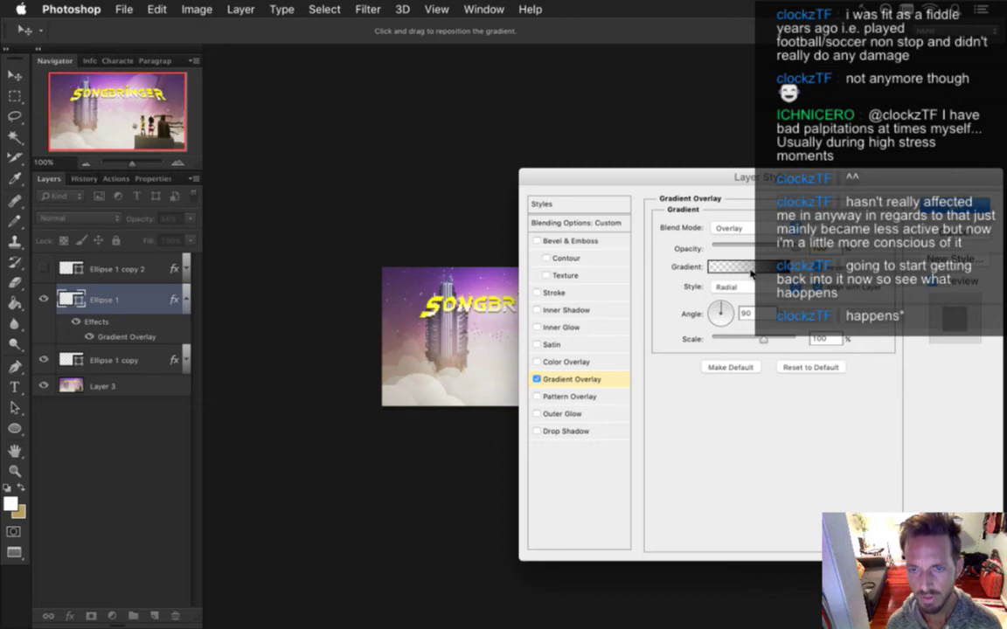
{"action": "left_click", "coordinate": [750, 273]}
{"action": "left_click", "coordinate": [605, 378]}
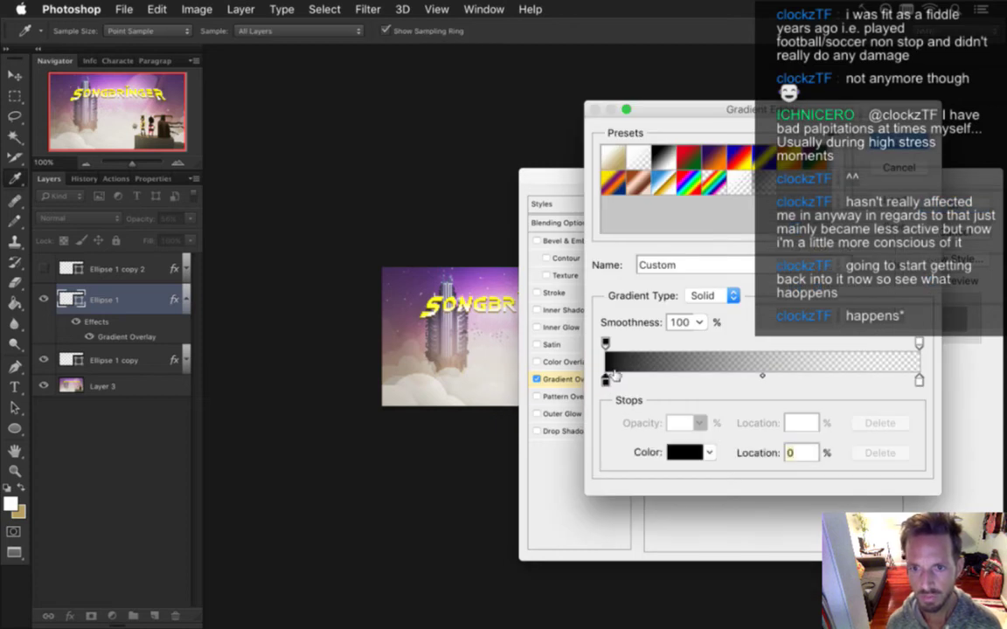
{"action": "left_click", "coordinate": [898, 167]}
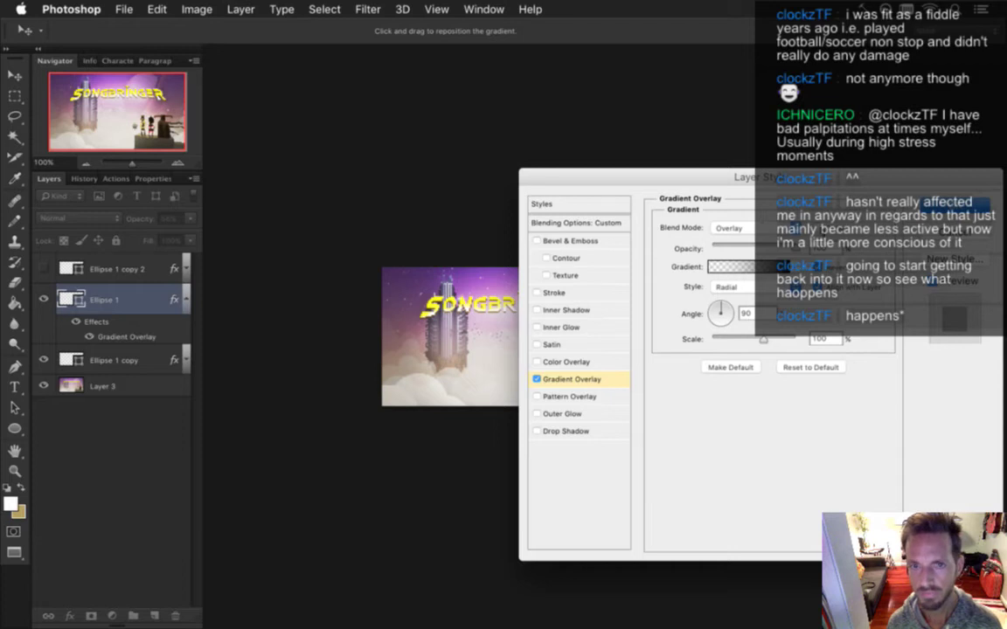
{"action": "key", "text": "Return"}
Check which documents are open and bring up the layer commands for the Ellipse 1 layer
{"action": "left_click", "coordinate": [483, 8]}
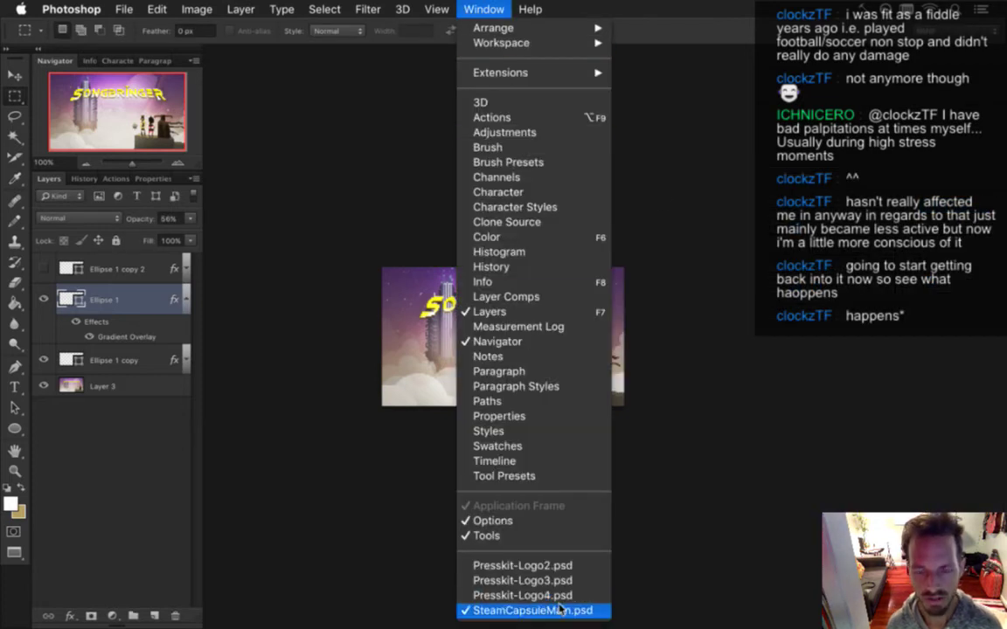
{"action": "left_click", "coordinate": [120, 300]}
{"action": "right_click", "coordinate": [120, 300]}
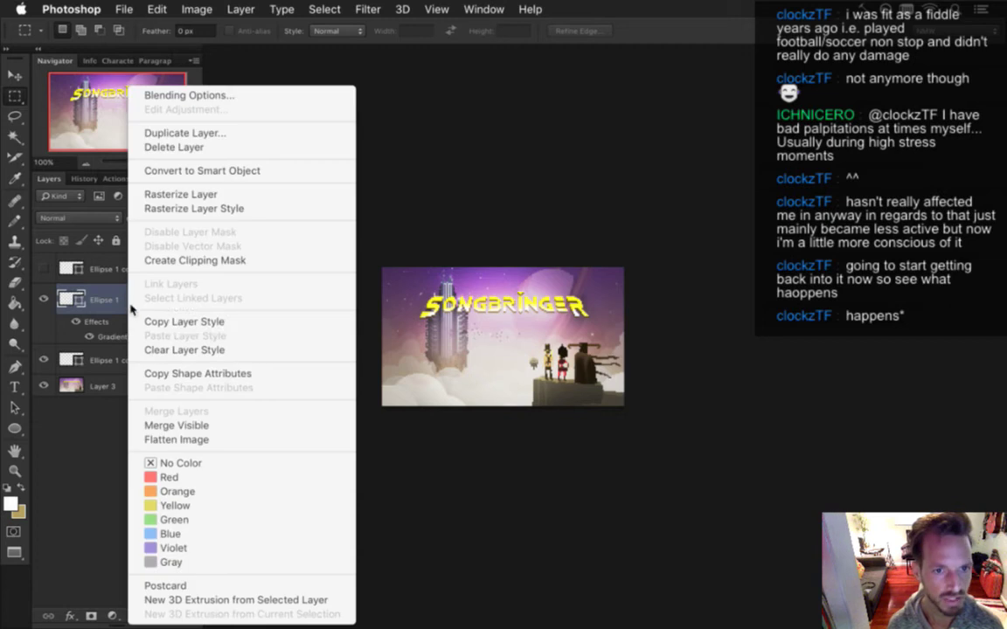
Copy the Ellipse 1 layer style from SteamCapsuleMain.psd and paste it onto a new layer above the logo layer in Presskit-Logo4.psd
{"action": "left_click", "coordinate": [160, 324]}
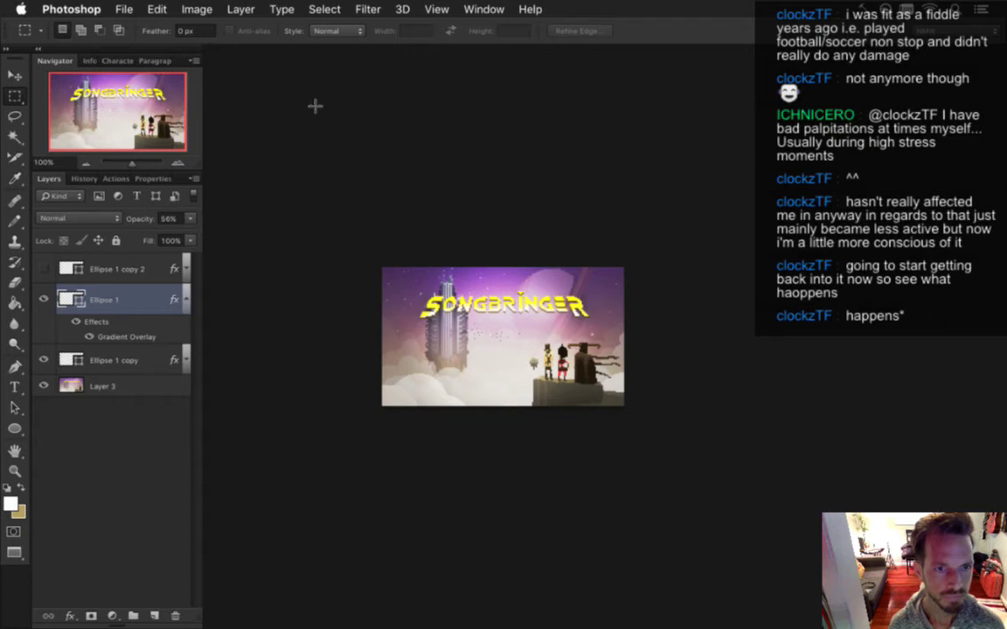
{"action": "left_click", "coordinate": [484, 8]}
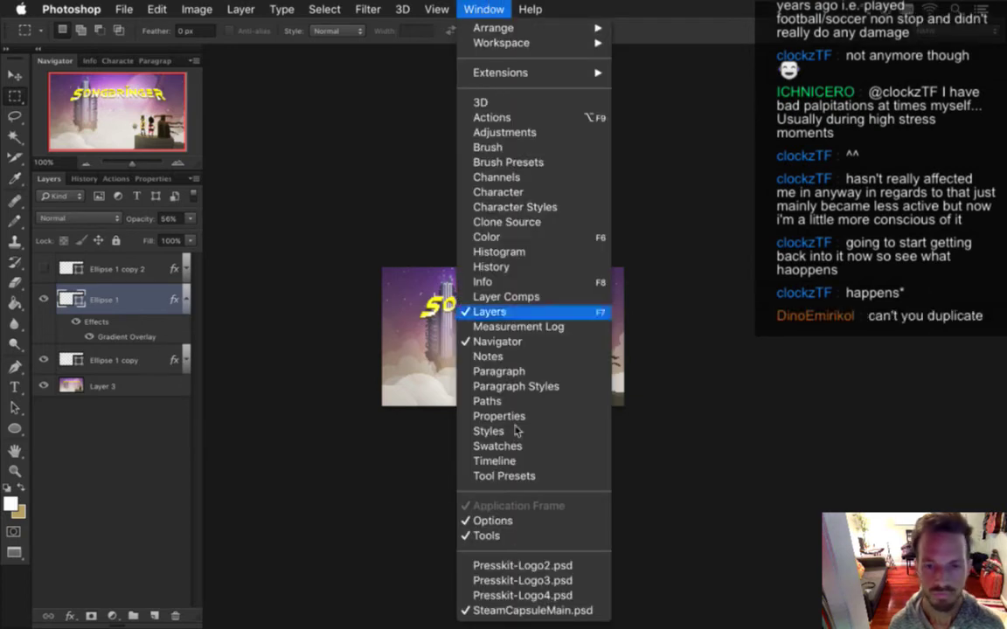
{"action": "left_click", "coordinate": [529, 595]}
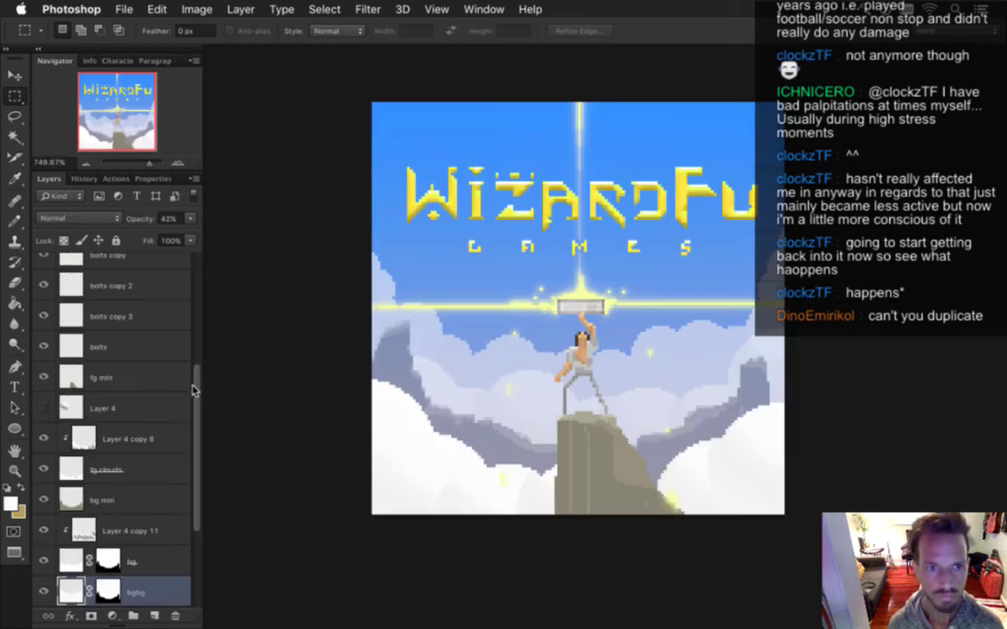
{"action": "left_click_drag", "start_coordinate": [194, 391], "coordinate": [191, 294]}
{"action": "left_click", "coordinate": [149, 300]}
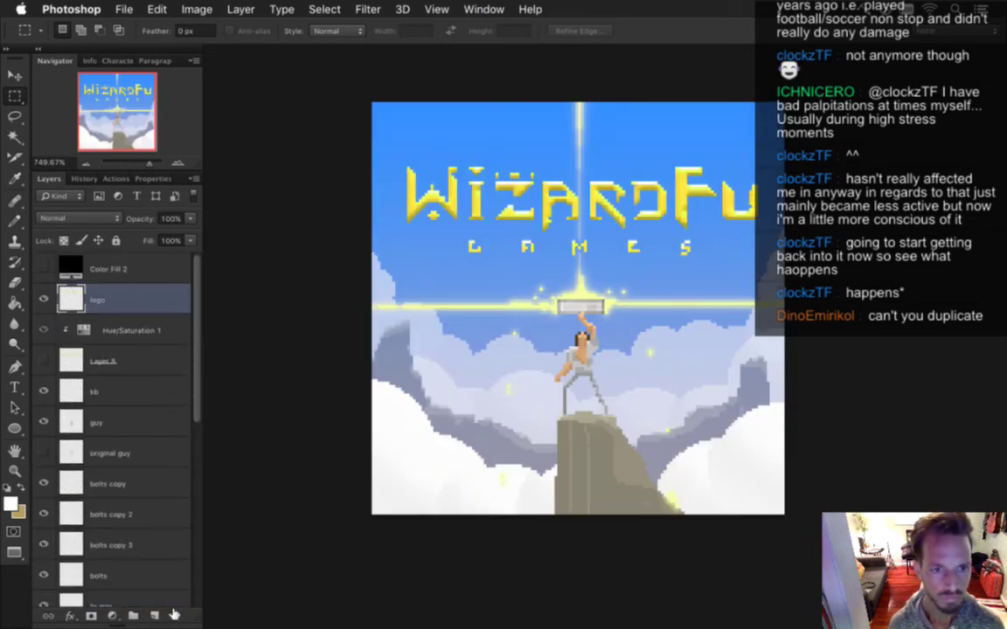
{"action": "key", "text": "super+alt+shift+n"}
{"action": "right_click", "coordinate": [146, 296]}
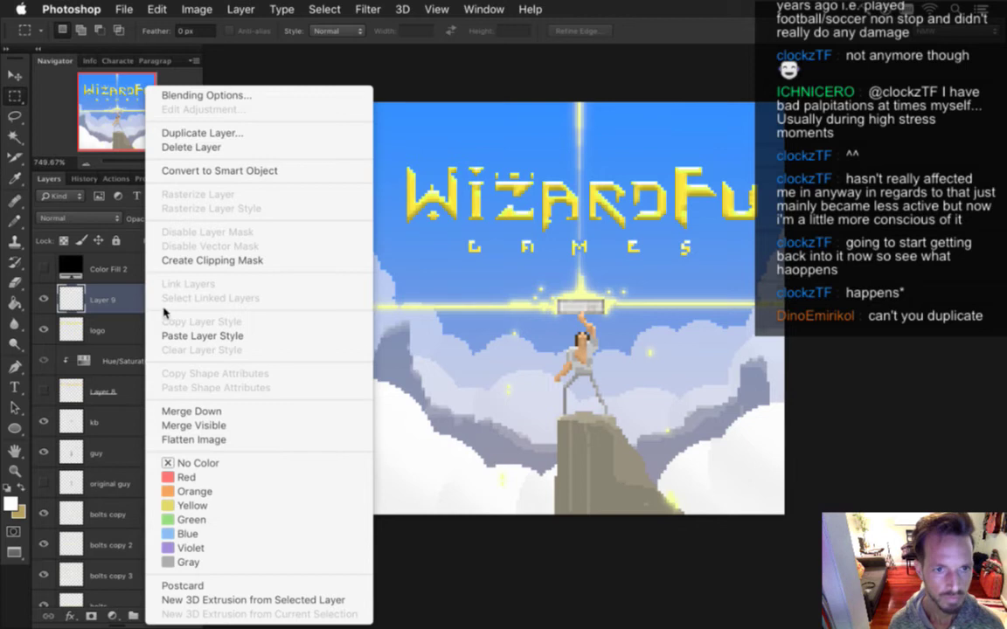
{"action": "left_click", "coordinate": [180, 337]}
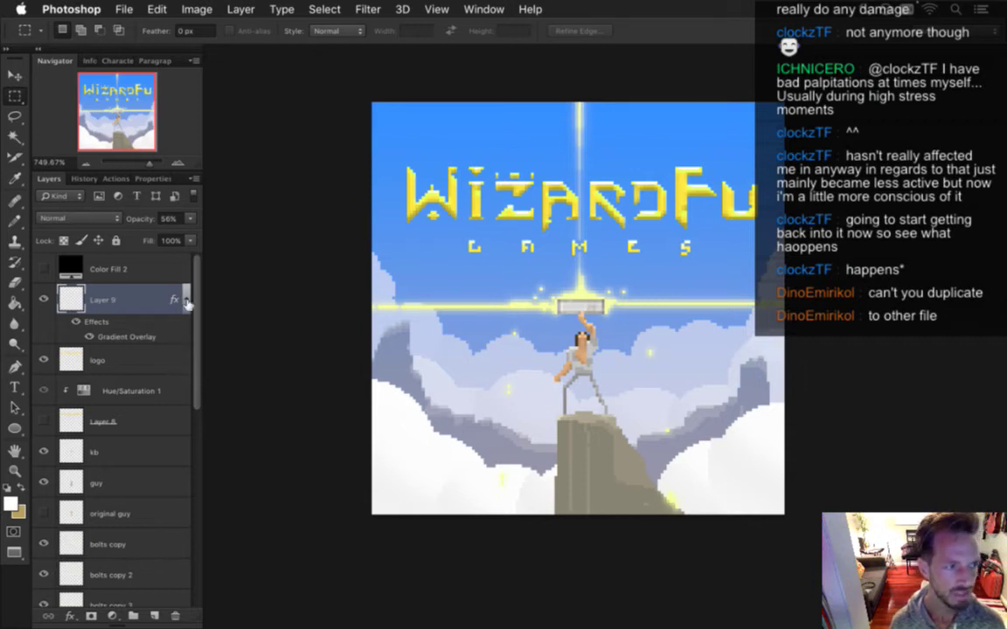
Return to SteamCapsuleMain.psd and look at the blending options of the Ellipse 1 layer without changing them
{"action": "left_click", "coordinate": [483, 9]}
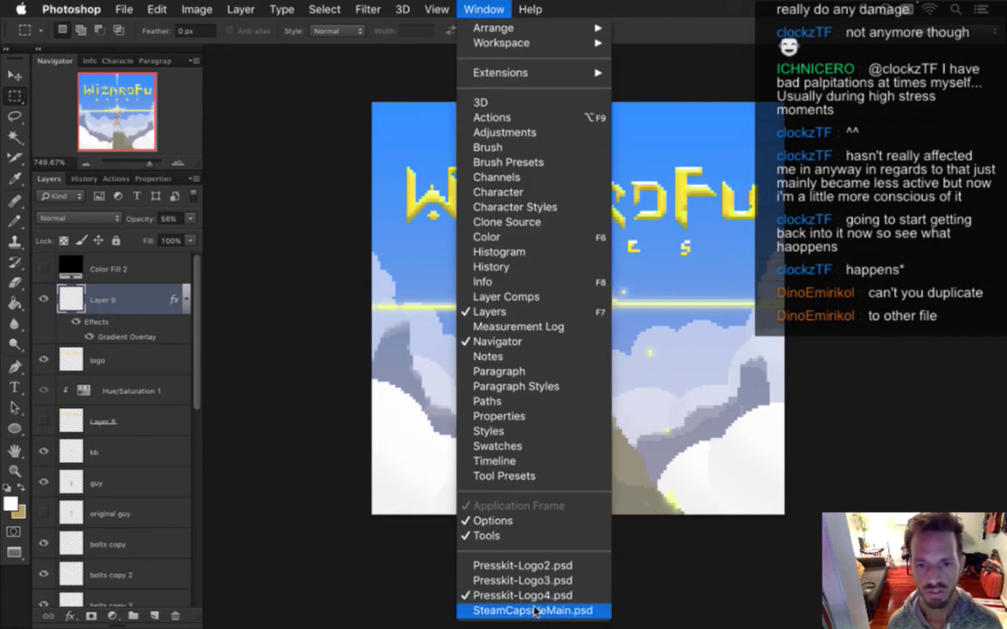
{"action": "left_click", "coordinate": [343, 551]}
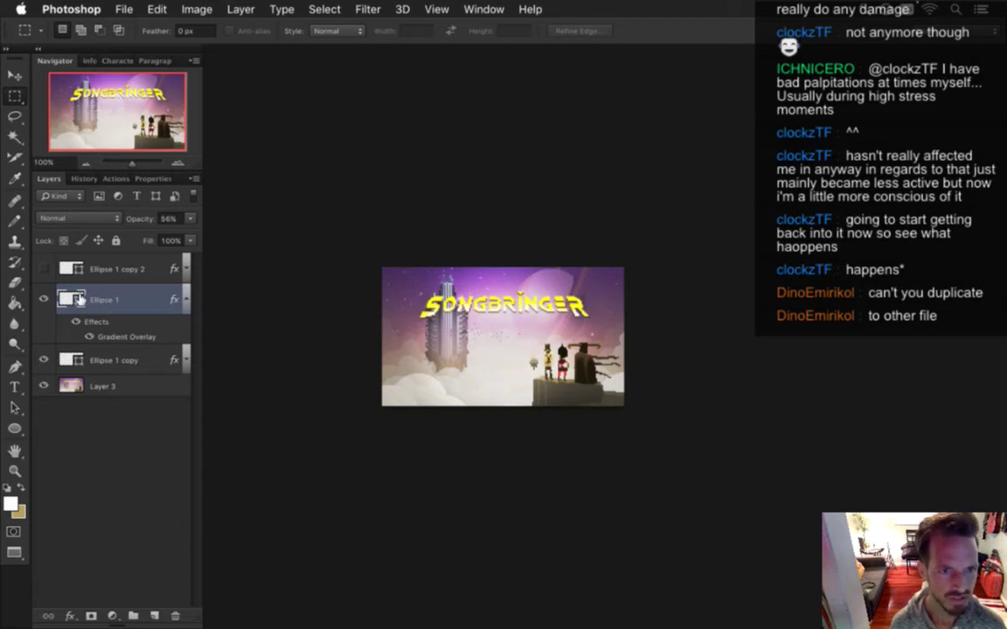
{"action": "double_click", "coordinate": [80, 302]}
{"action": "key", "text": "Escape"}
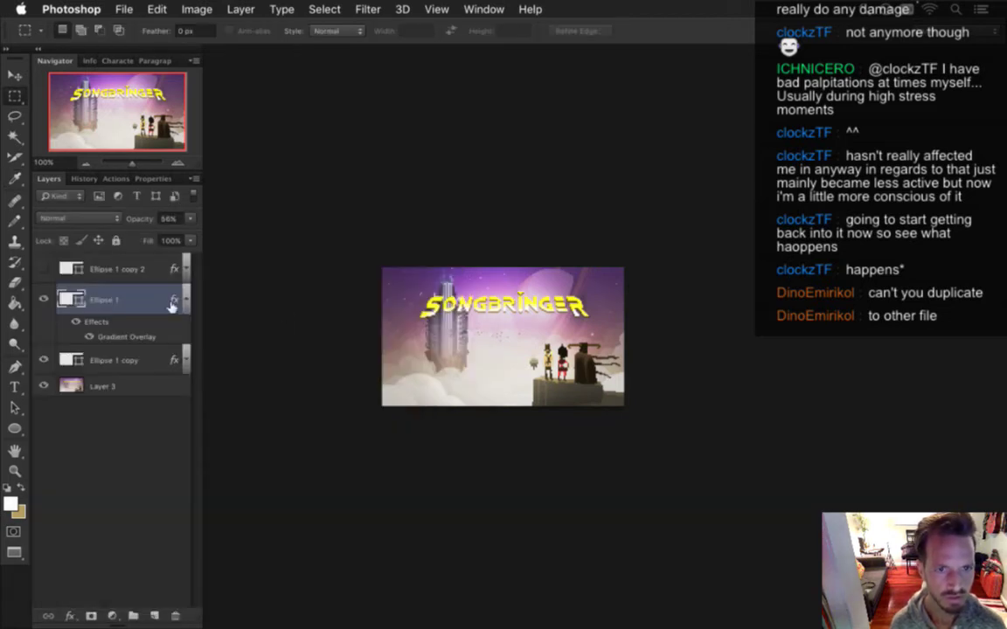
{"action": "double_click", "coordinate": [130, 298]}
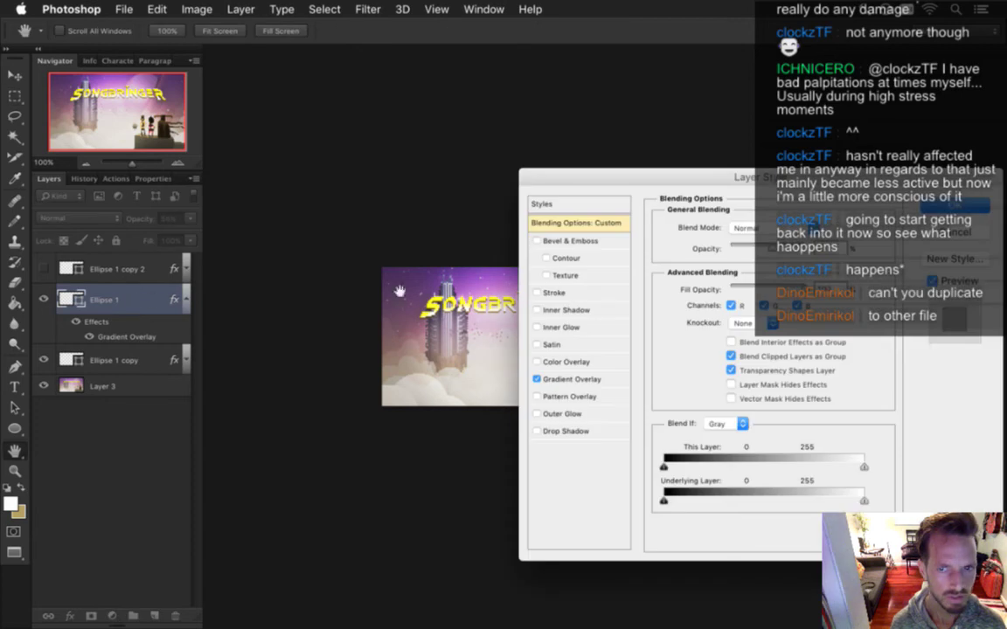
{"action": "left_click", "coordinate": [951, 233]}
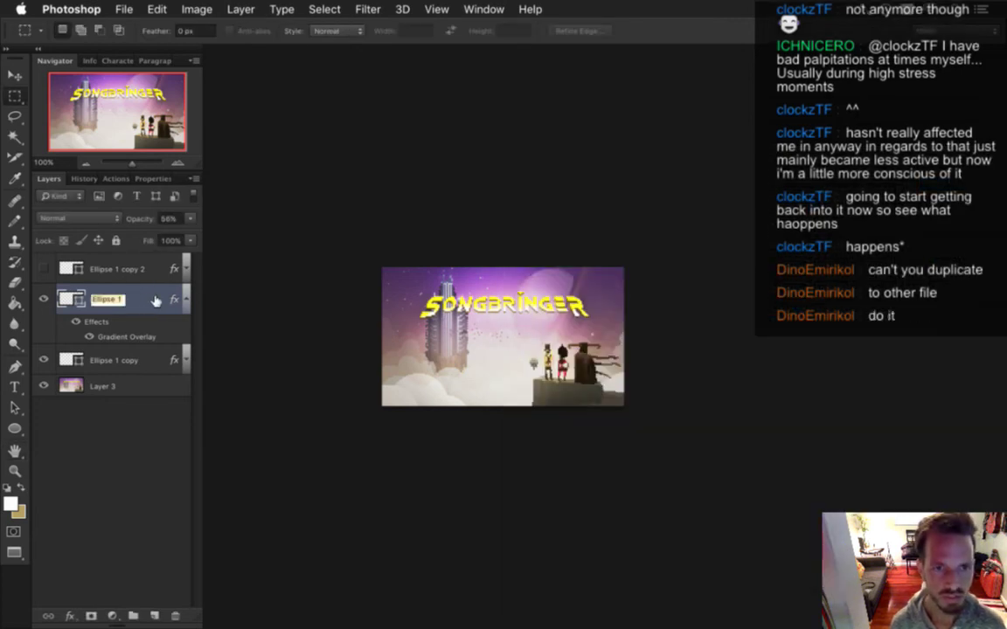
{"action": "double_click", "coordinate": [98, 298]}
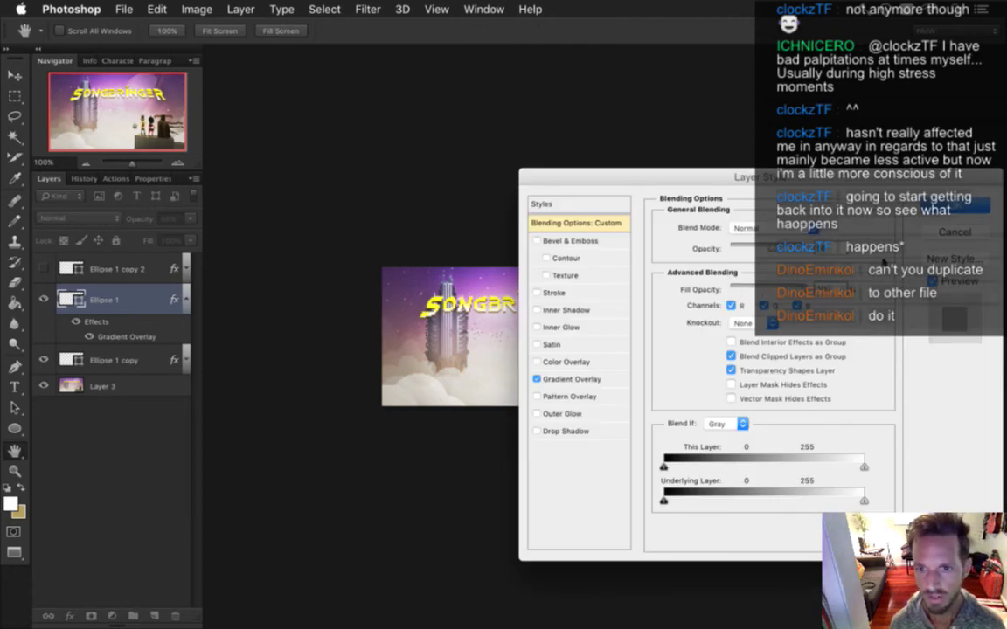
{"action": "key", "text": "Escape"}
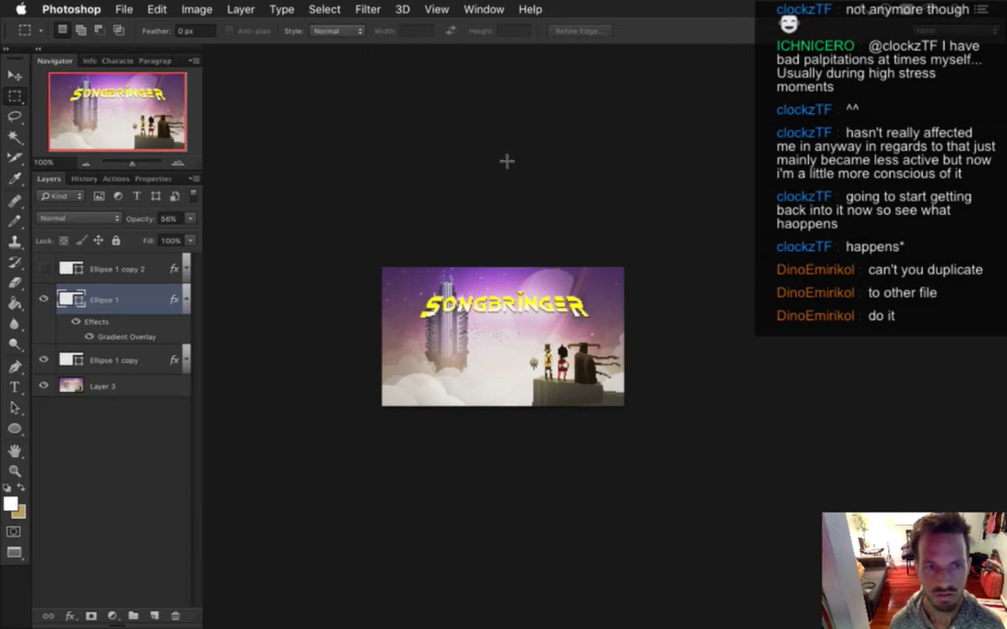
{"action": "left_click", "coordinate": [463, 9]}
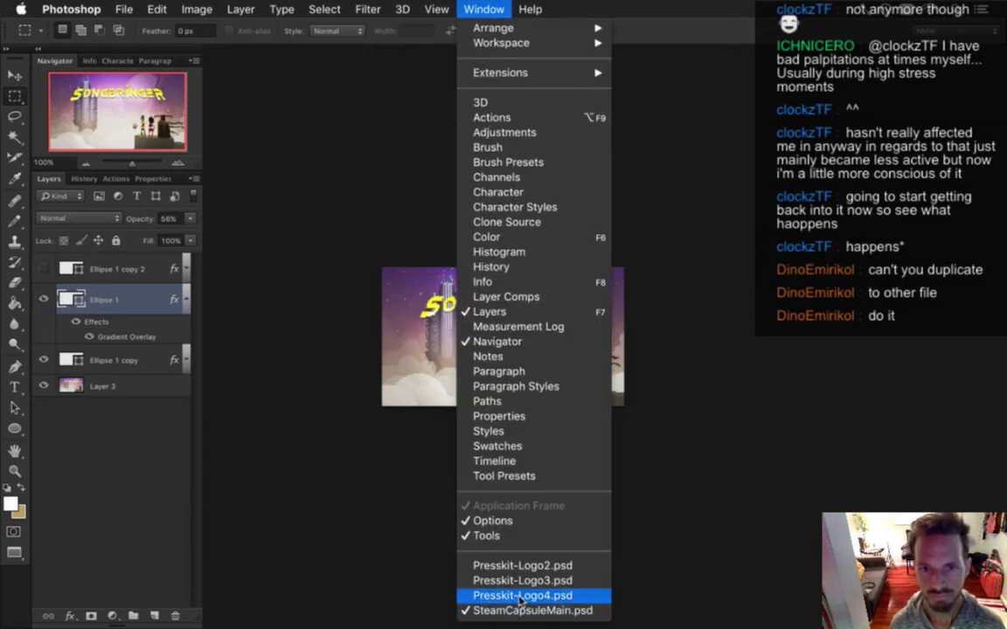
{"action": "left_click", "coordinate": [345, 425]}
{"action": "key", "text": "v"}
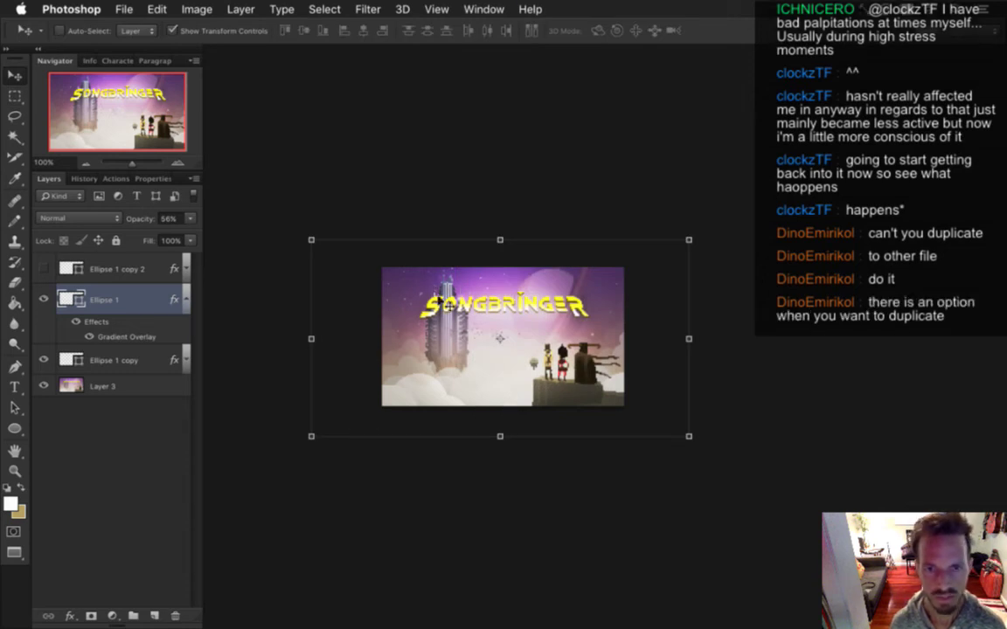
{"action": "left_click_drag", "start_coordinate": [311, 346], "coordinate": [331, 325]}
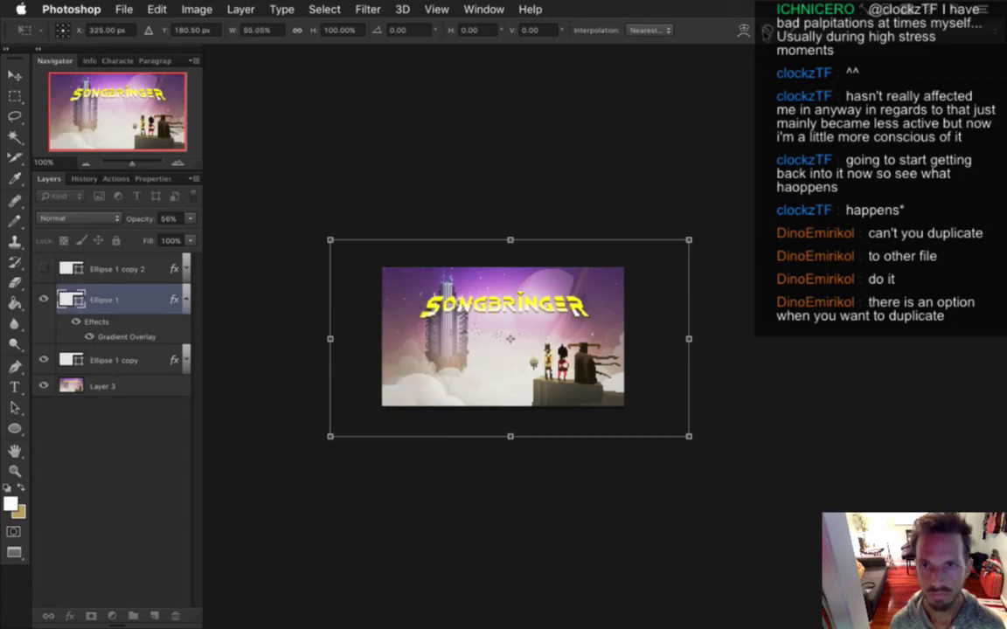
{"action": "key", "text": "Return"}
Look over Presskit-Logo4.psd, return to SteamCapsuleMain.psd and try duplicating the Ellipse 1 layer there
{"action": "left_click", "coordinate": [484, 9]}
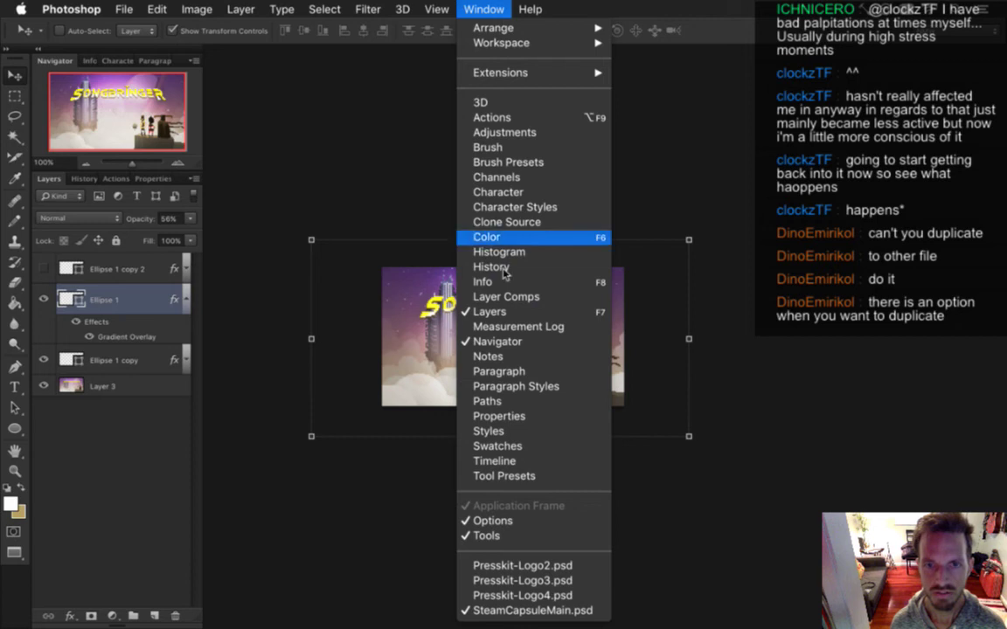
{"action": "left_click", "coordinate": [522, 596]}
{"action": "left_click_drag", "start_coordinate": [467, 326], "coordinate": [400, 321]}
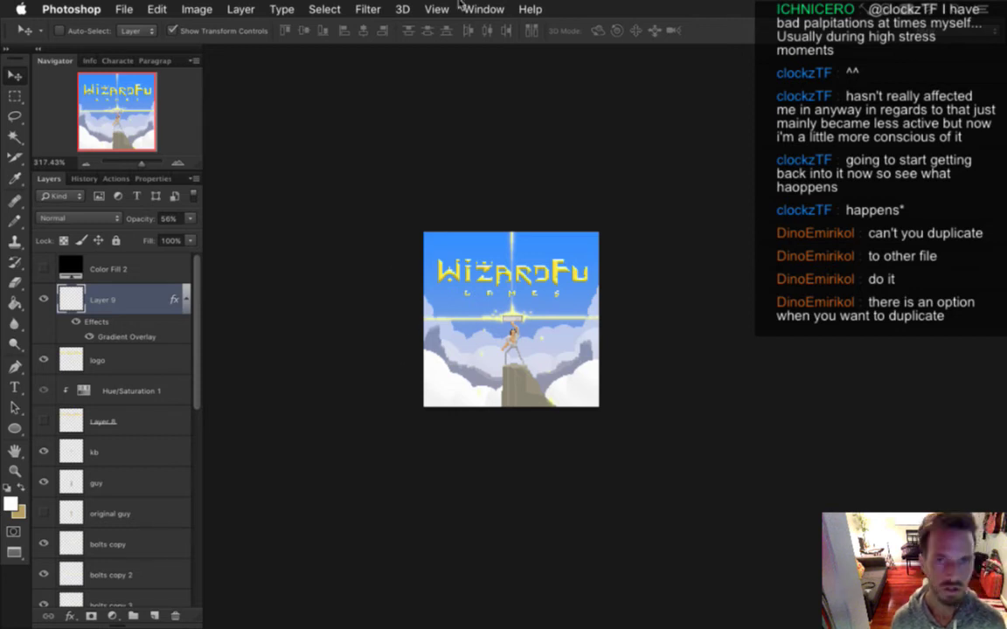
{"action": "left_click", "coordinate": [483, 9]}
{"action": "left_click", "coordinate": [535, 611]}
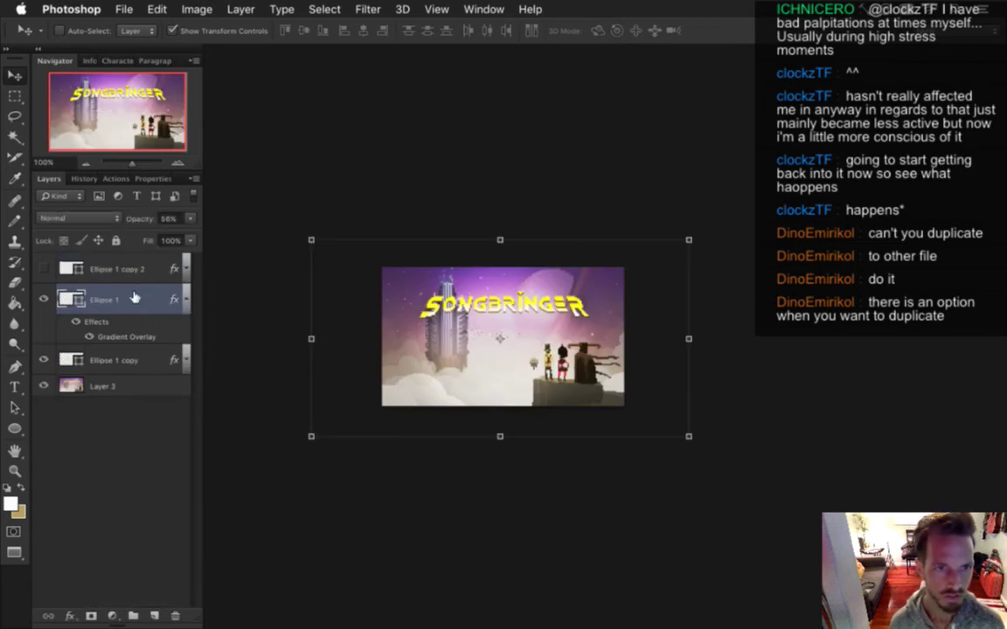
{"action": "key", "text": "super+j"}
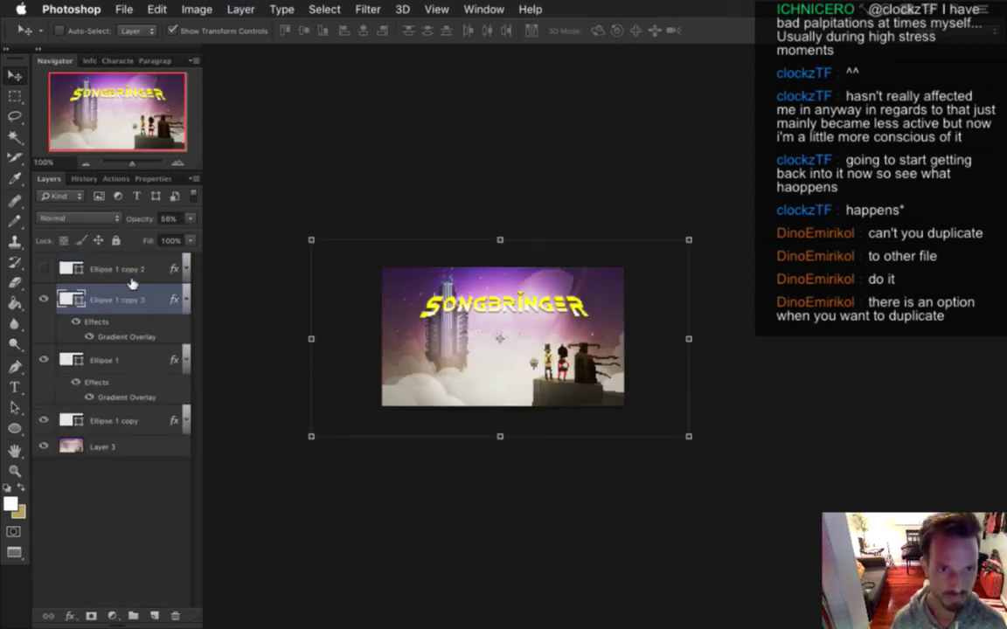
{"action": "key", "text": "super+z"}
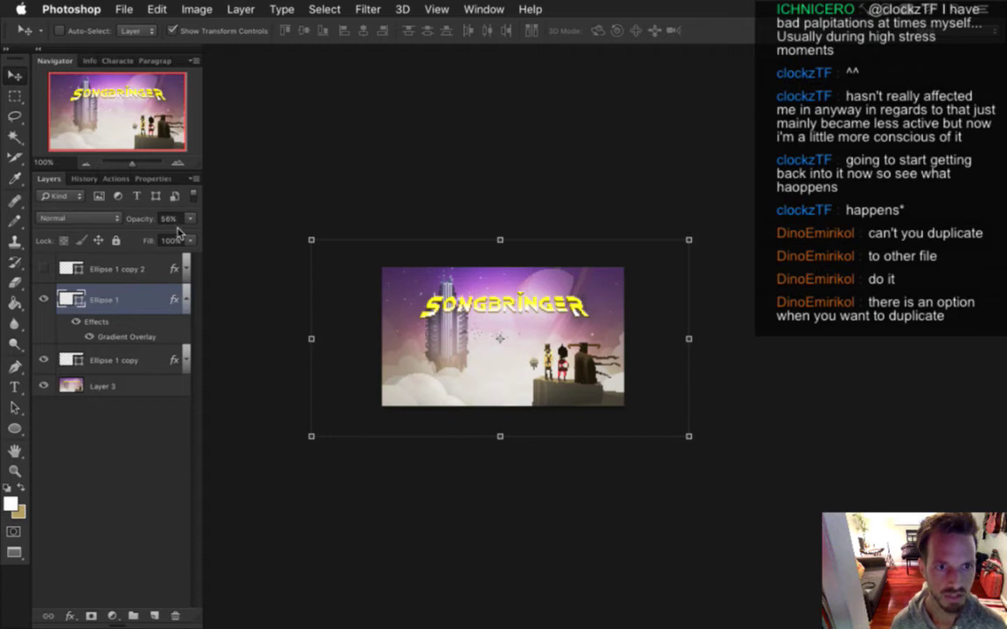
Duplicate the Ellipse 1 layer into Presskit-Logo4.psd and switch to that document
{"action": "left_click", "coordinate": [241, 9]}
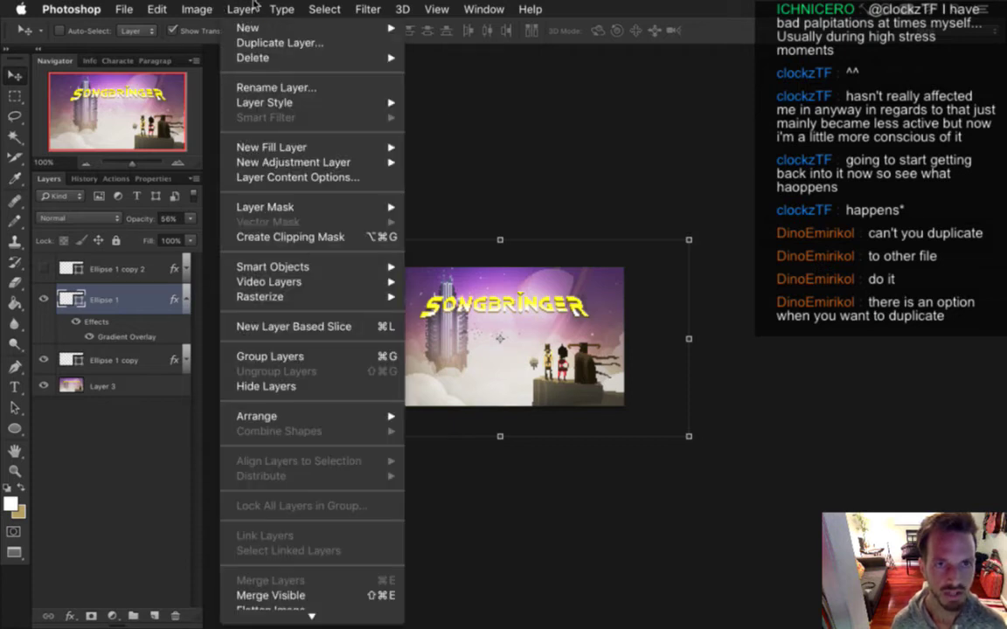
{"action": "left_click", "coordinate": [277, 42]}
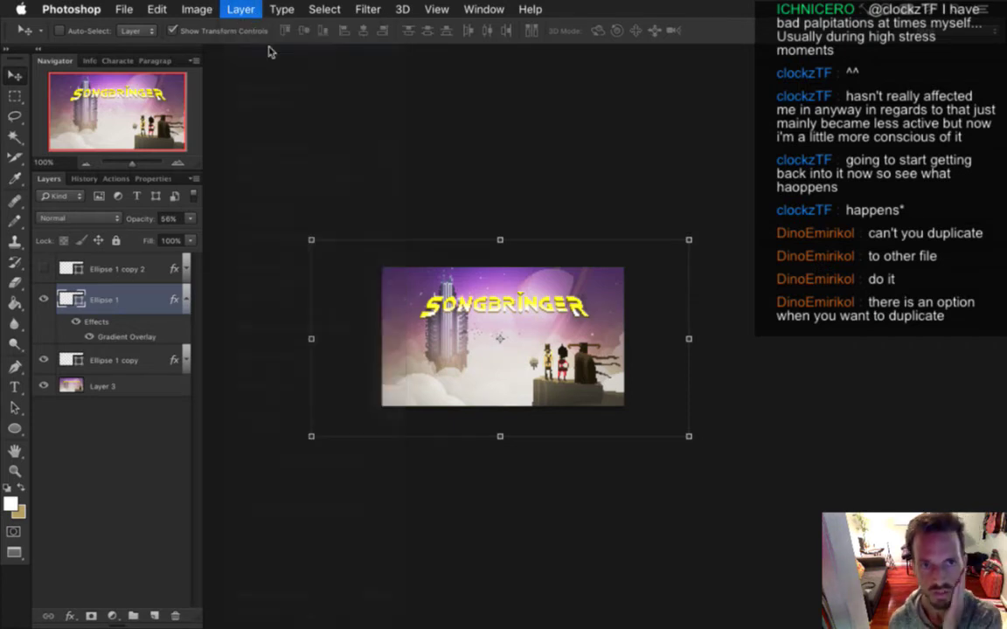
{"action": "left_click", "coordinate": [518, 329]}
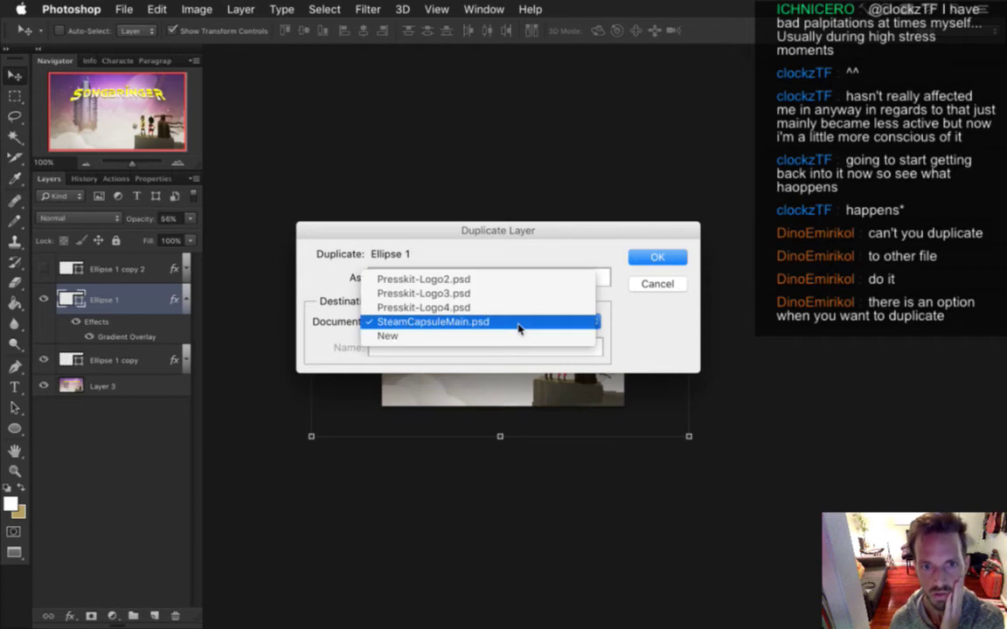
{"action": "left_click", "coordinate": [524, 307]}
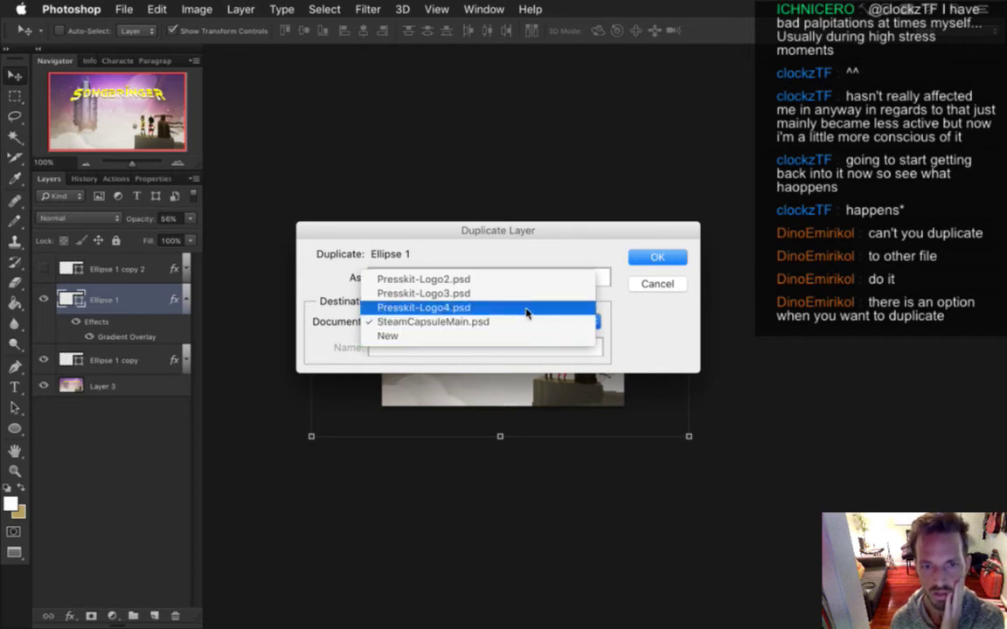
{"action": "left_click", "coordinate": [647, 259]}
{"action": "left_click", "coordinate": [479, 9]}
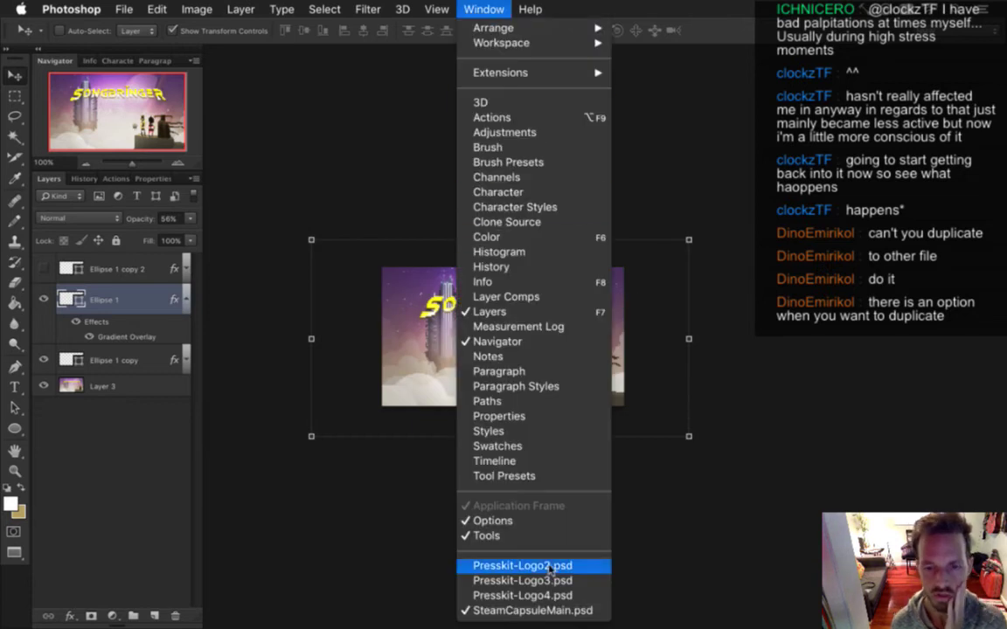
{"action": "left_click", "coordinate": [549, 596]}
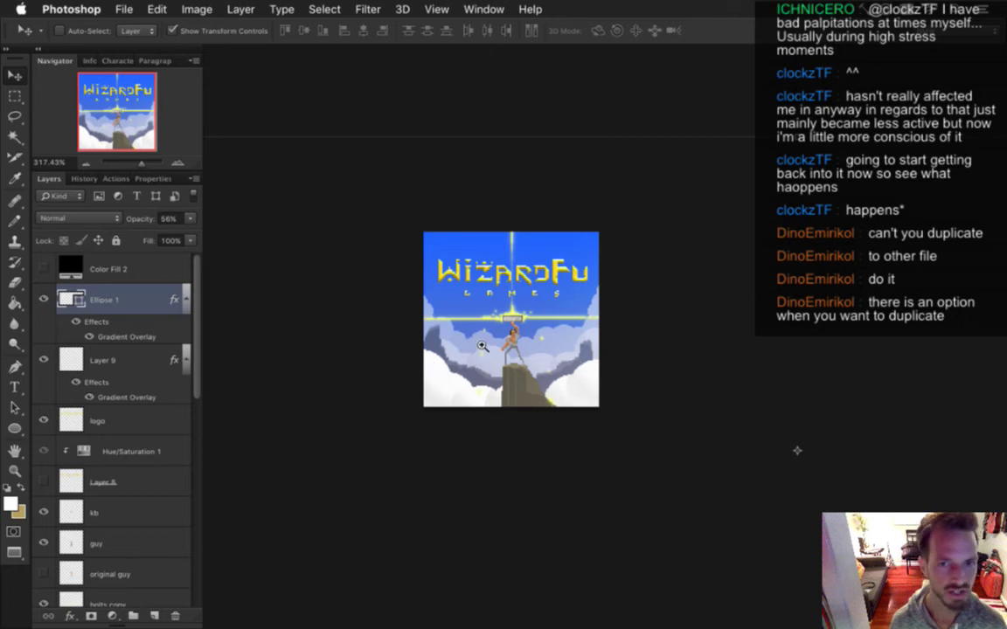
Delete the empty styled Layer 9 beneath the Ellipse 1 layer
{"action": "scroll", "coordinate": [481, 341], "scroll_direction": "down", "scroll_amount": 3}
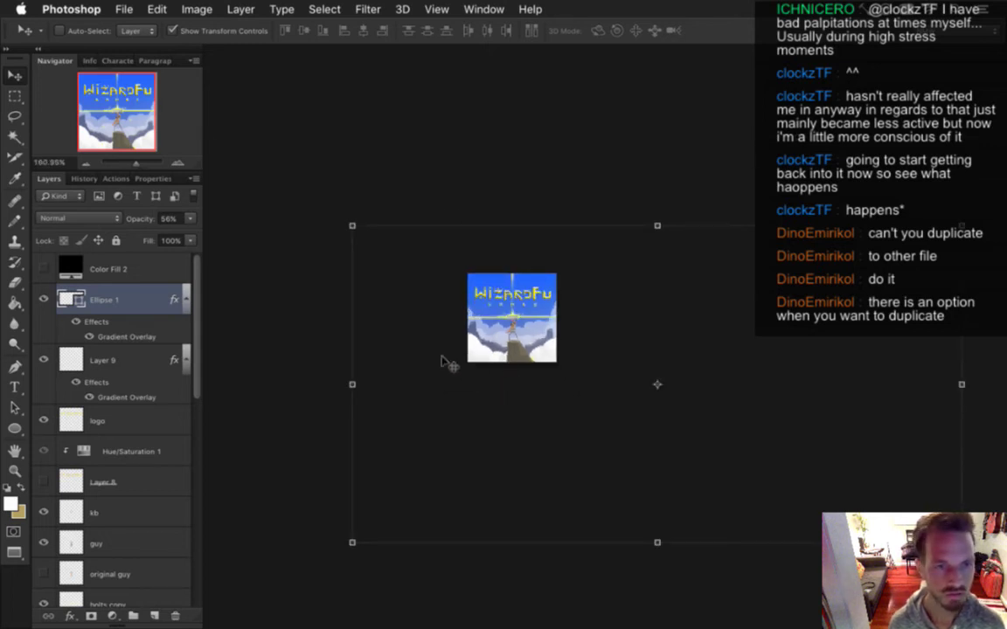
{"action": "left_click", "coordinate": [127, 358]}
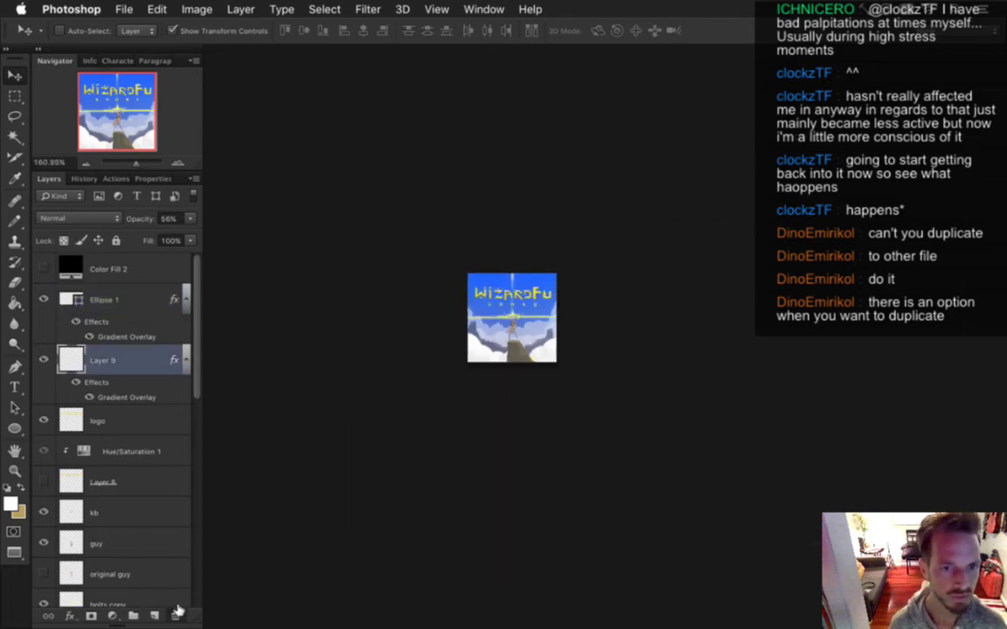
{"action": "left_click", "coordinate": [175, 615]}
Scale the Ellipse 1 overlay down proportionally and center it over the WizardFu artwork, extending slightly past the canvas's upper and lower edges
{"action": "left_click", "coordinate": [131, 299]}
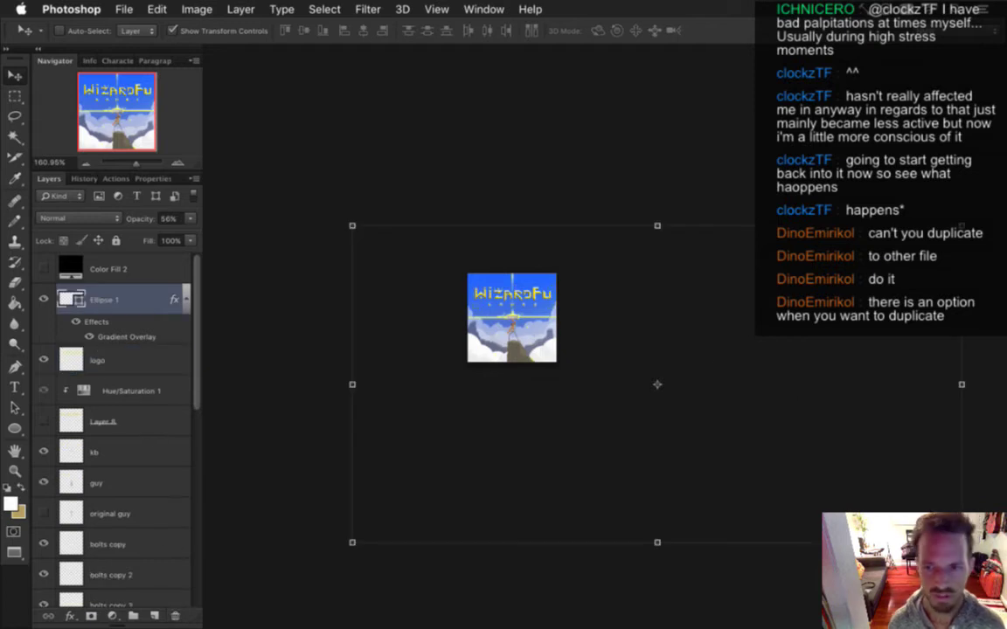
{"action": "key", "text": "super+t"}
{"action": "left_click_drag", "start_coordinate": [962, 542], "coordinate": [648, 231]}
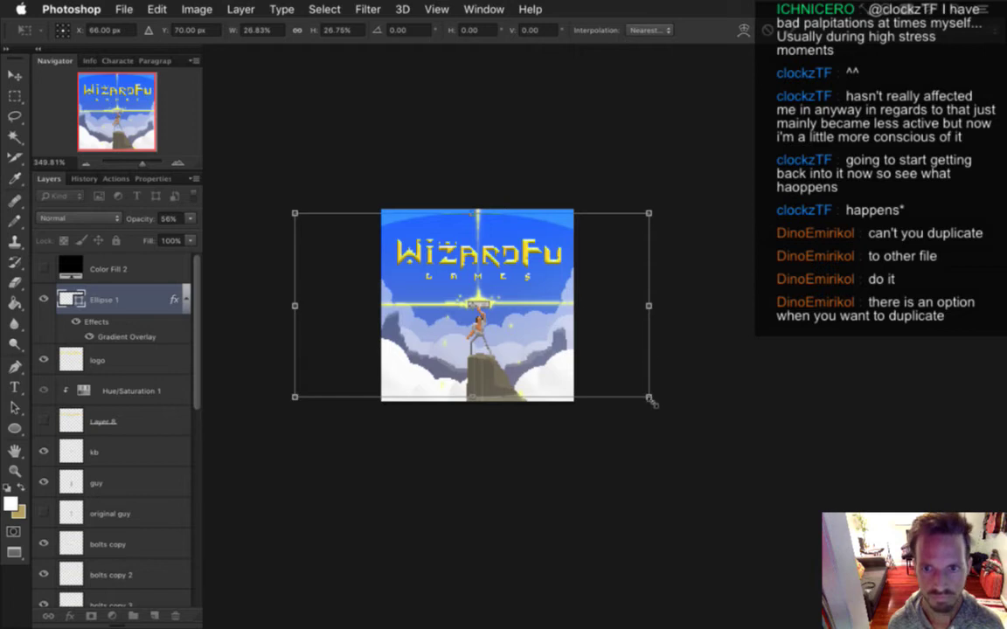
{"action": "left_click_drag", "start_coordinate": [648, 398], "coordinate": [737, 442]}
{"action": "left_click_drag", "start_coordinate": [600, 360], "coordinate": [561, 325]}
{"action": "key", "text": "Up"}
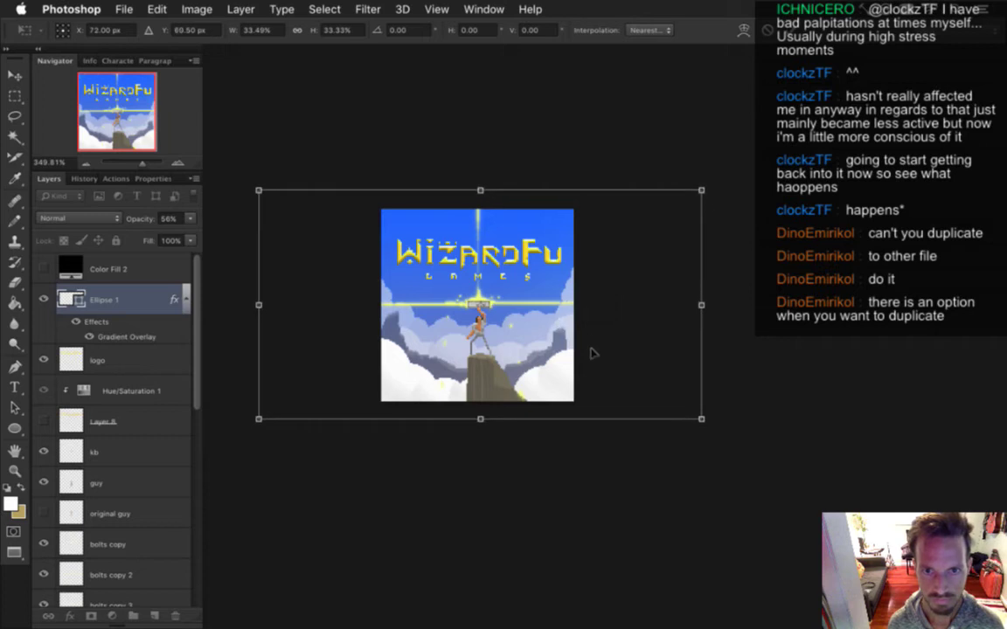
{"action": "left_click_drag", "start_coordinate": [706, 187], "coordinate": [673, 203]}
{"action": "left_click_drag", "start_coordinate": [595, 265], "coordinate": [572, 264]}
{"action": "key", "text": "Return"}
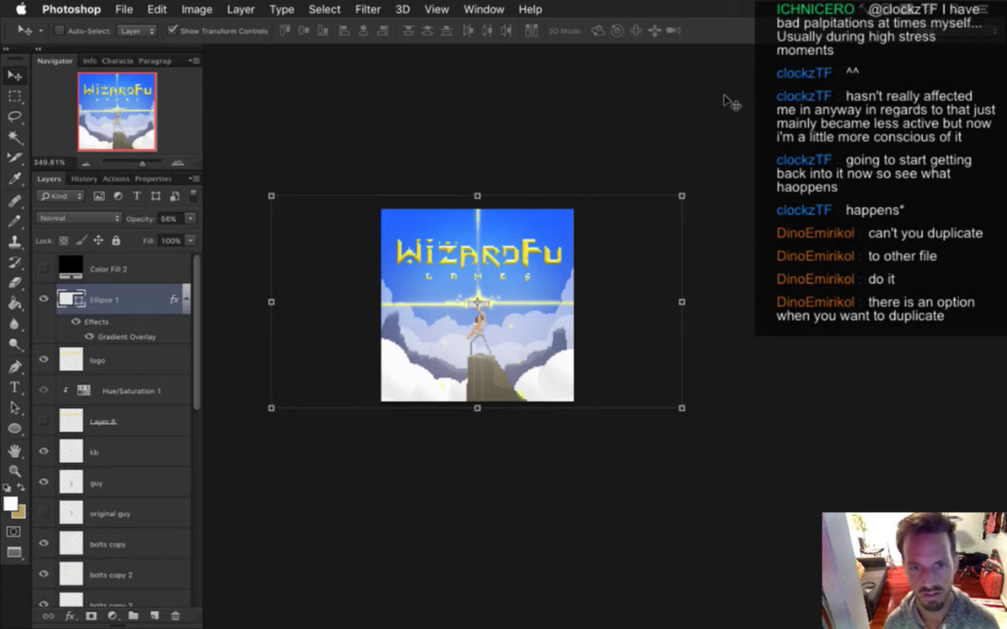
Compare the WizardFu artwork with the Ellipse 1 overlay hidden and shown
{"action": "key", "text": "m"}
{"action": "left_click_drag", "start_coordinate": [491, 333], "coordinate": [502, 332]}
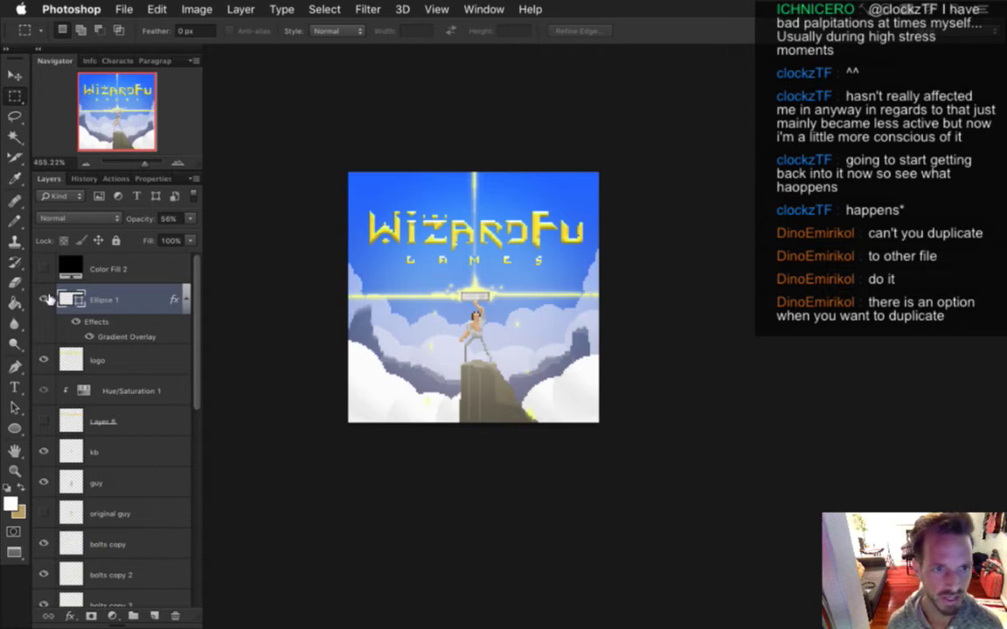
{"action": "left_click", "coordinate": [45, 299]}
{"action": "left_click", "coordinate": [44, 300]}
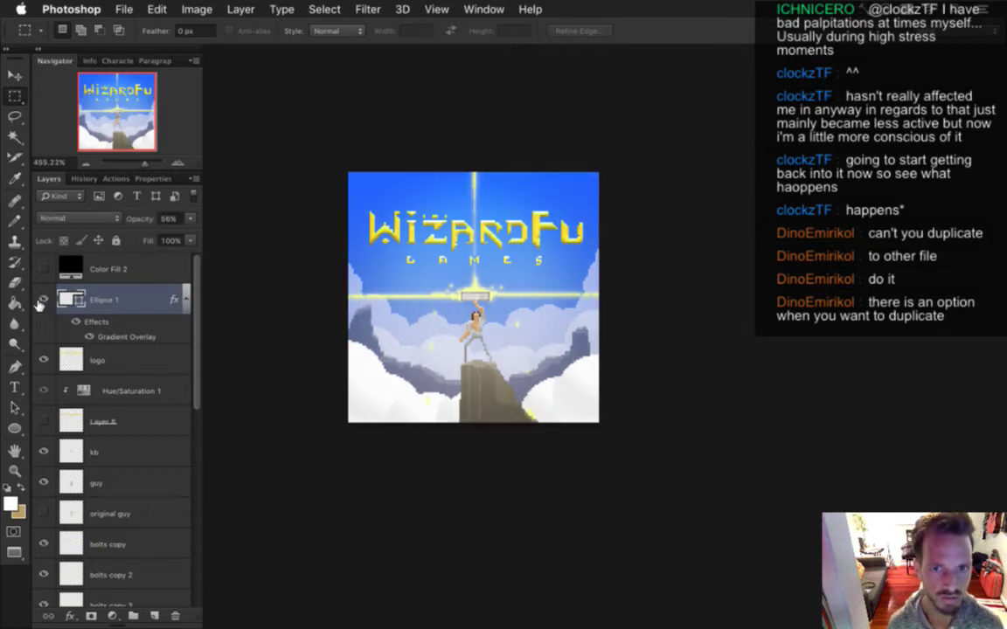
Toggle the Ellipse 1 layer's visibility repeatedly to judge its effect on the WizardFu artwork
{"action": "left_click", "coordinate": [42, 299]}
{"action": "left_click", "coordinate": [42, 300]}
{"action": "left_click", "coordinate": [41, 299]}
{"action": "left_click", "coordinate": [41, 299]}
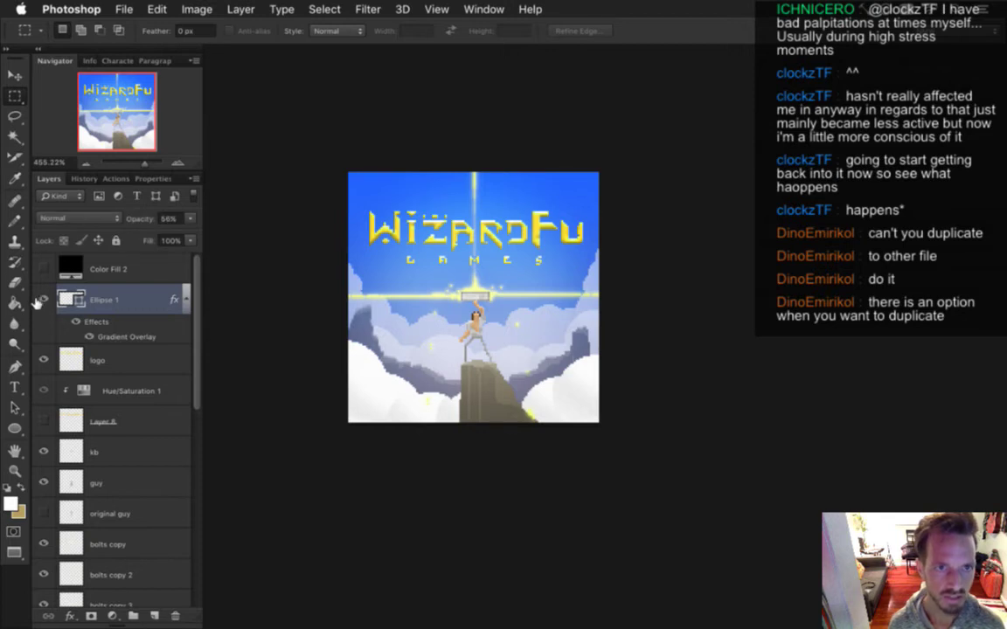
{"action": "left_click", "coordinate": [44, 300]}
{"action": "left_click", "coordinate": [44, 301]}
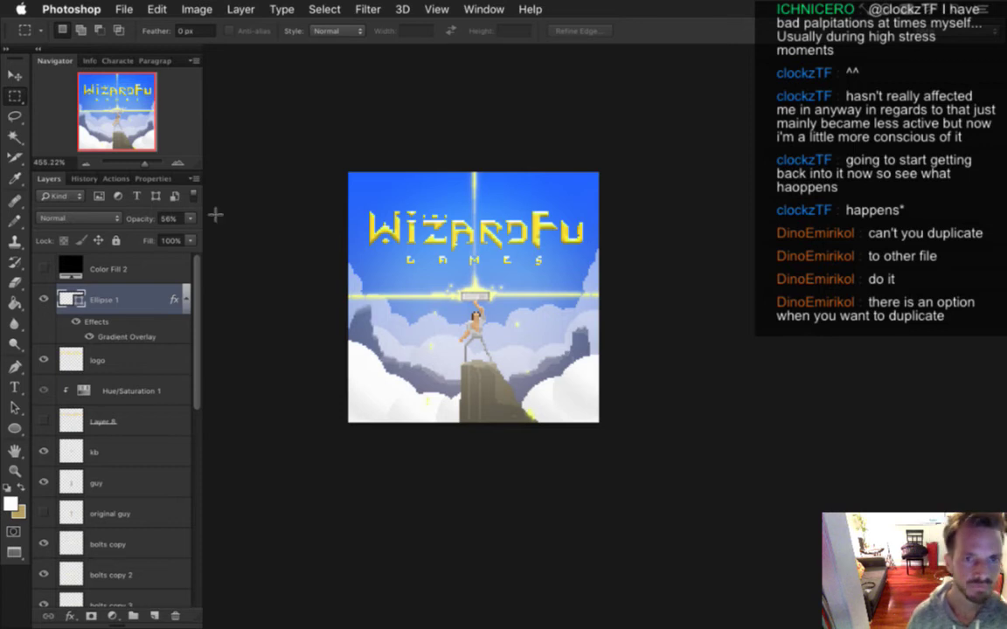
Duplicate the Ellipse 1 copy layer from SteamCapsuleMain.psd into Presskit-Logo4.psd
{"action": "left_click", "coordinate": [483, 8]}
{"action": "left_click", "coordinate": [516, 610]}
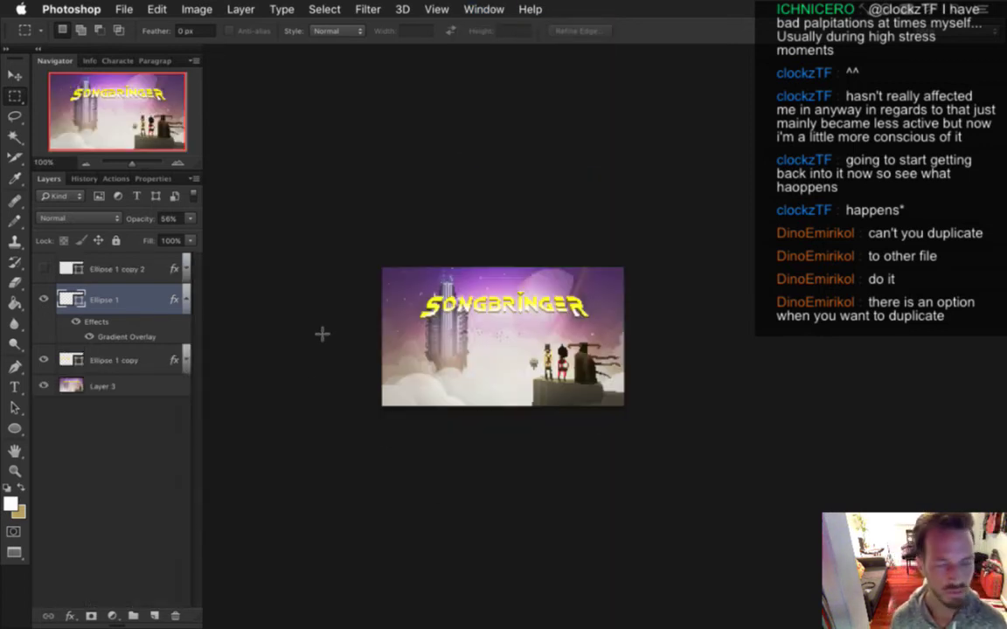
{"action": "left_click", "coordinate": [111, 359]}
{"action": "left_click", "coordinate": [183, 360]}
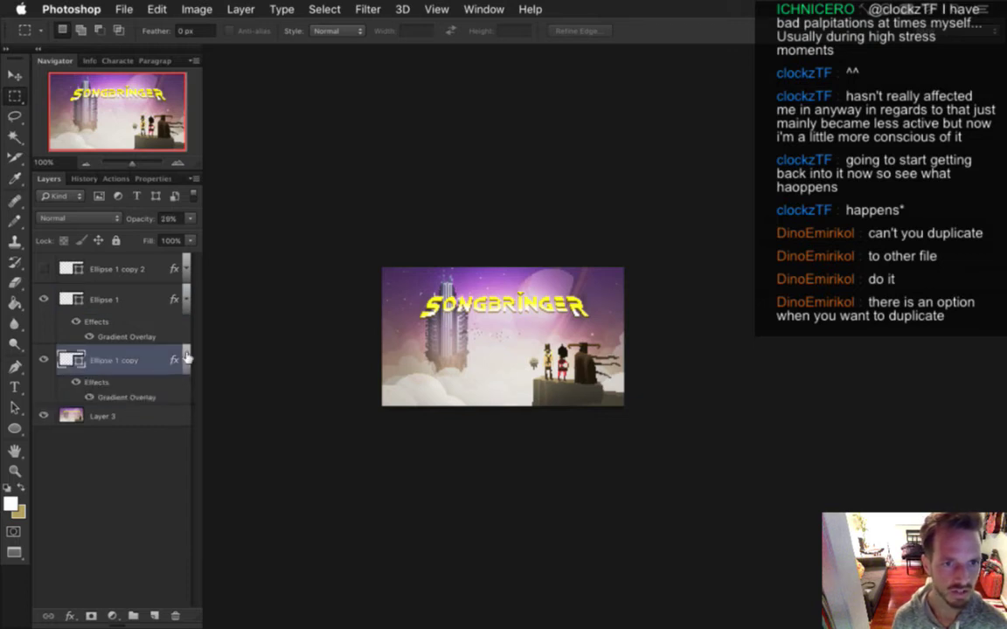
{"action": "left_click", "coordinate": [239, 10]}
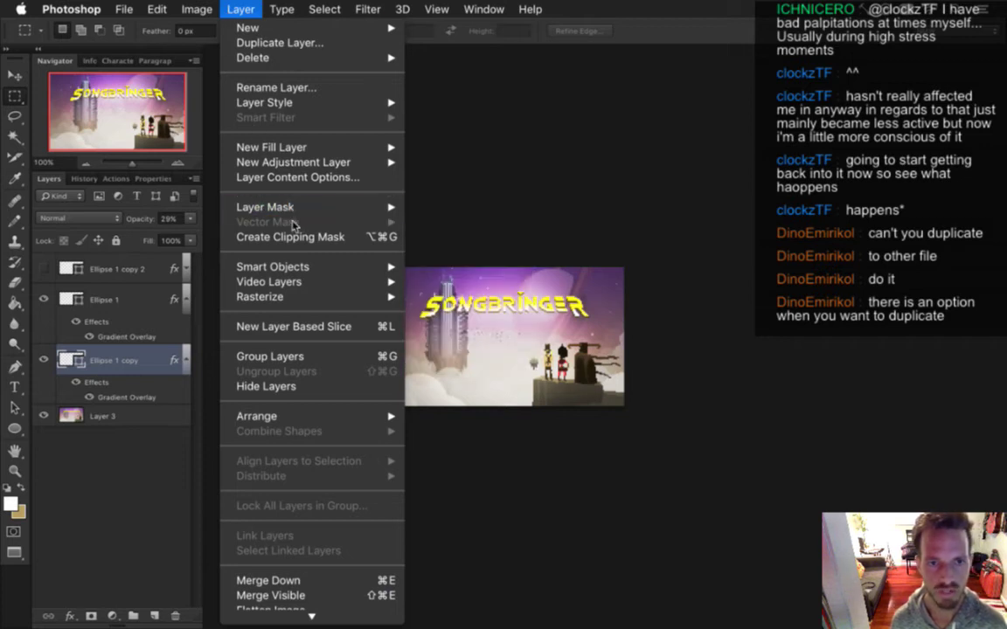
{"action": "mouse_move", "coordinate": [253, 145]}
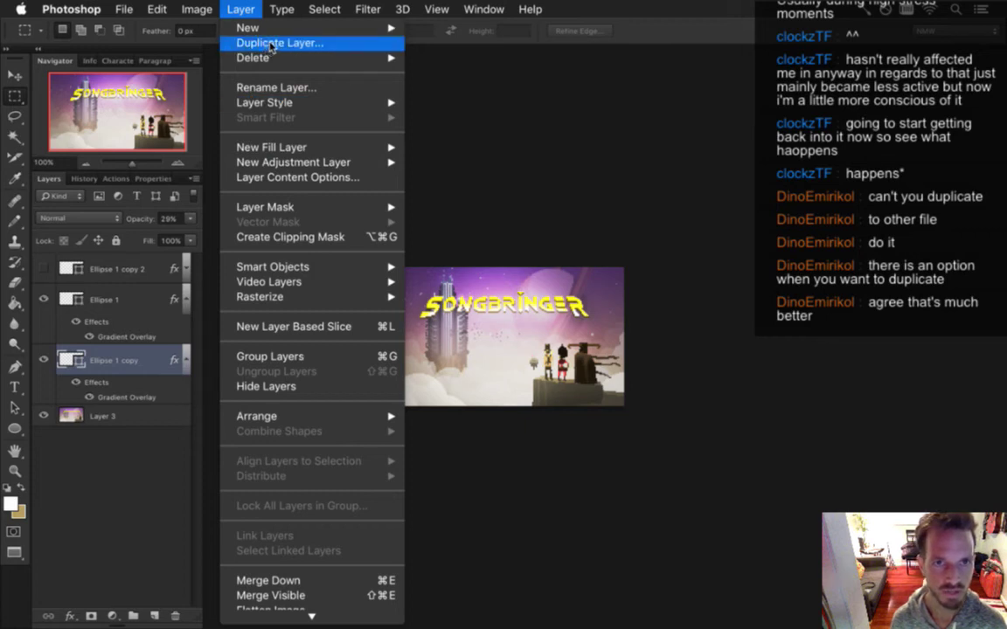
{"action": "left_click", "coordinate": [273, 44]}
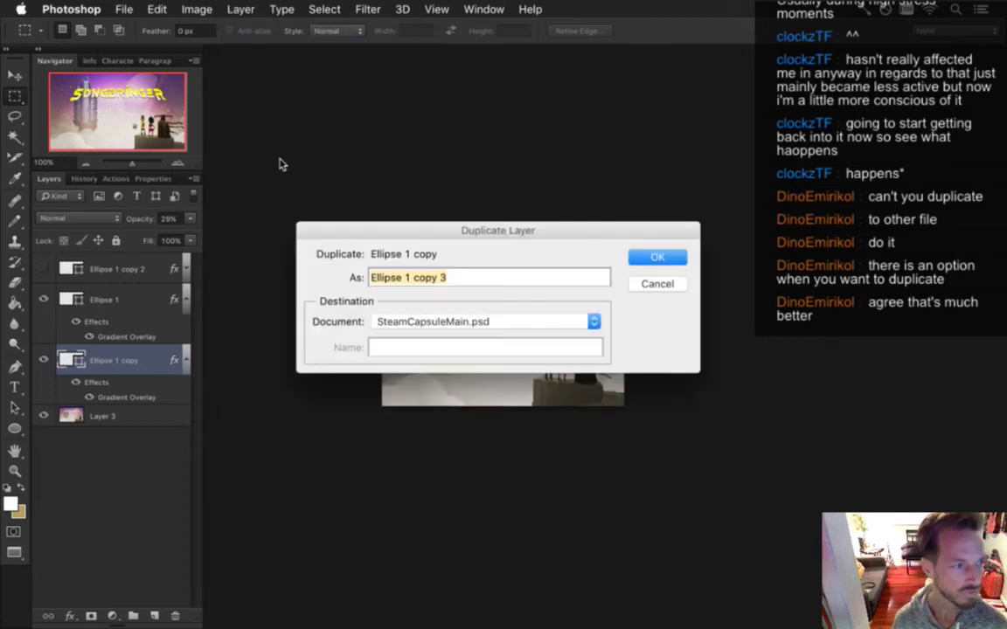
{"action": "left_click", "coordinate": [469, 320]}
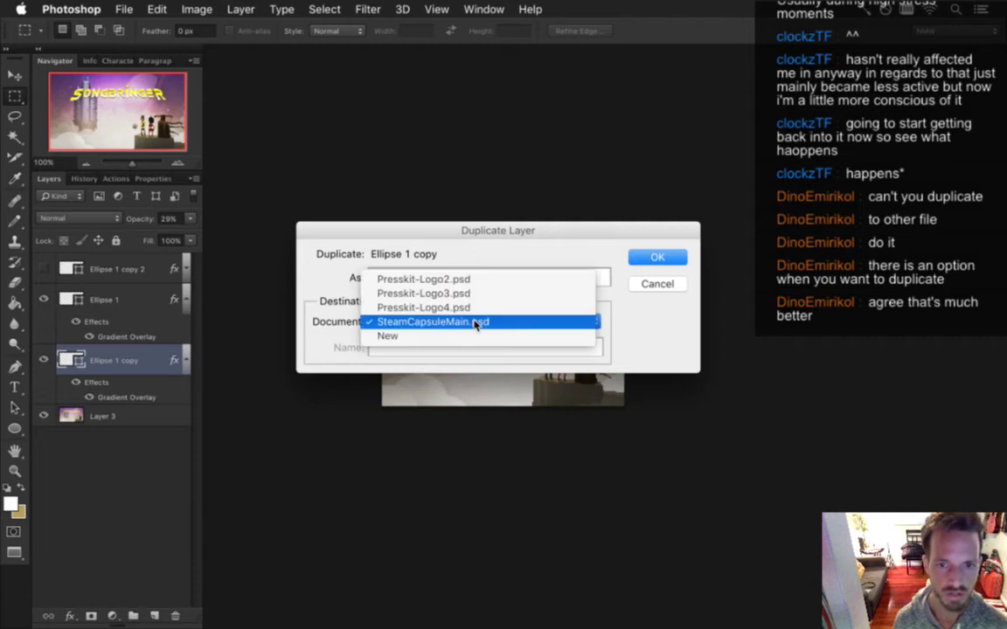
{"action": "left_click", "coordinate": [479, 308]}
{"action": "left_click", "coordinate": [640, 256]}
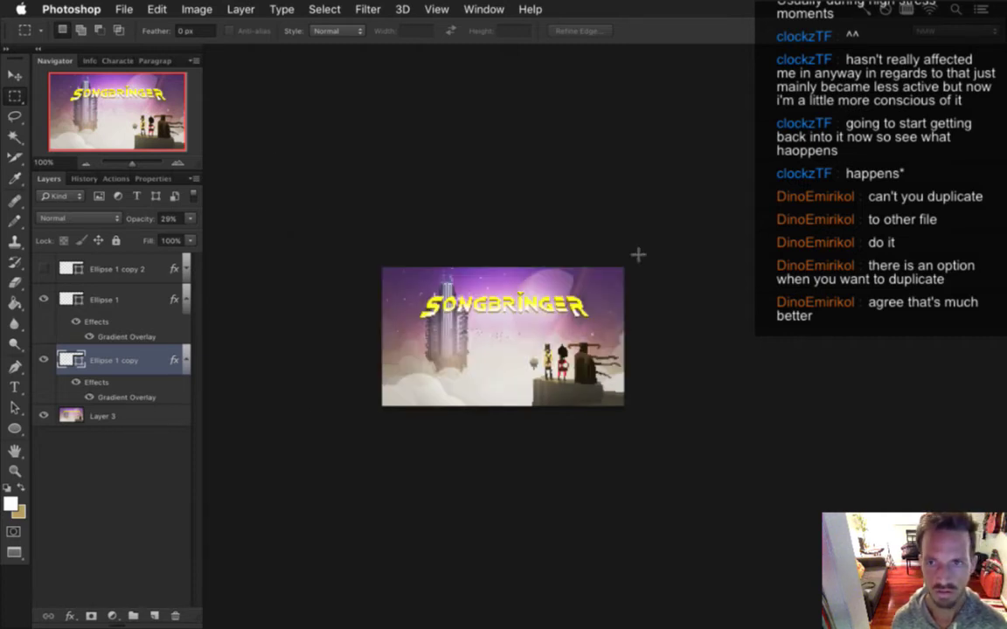
Disable f.lux until sunrise
{"action": "left_click", "coordinate": [886, 10]}
{"action": "mouse_move", "coordinate": [743, 105]}
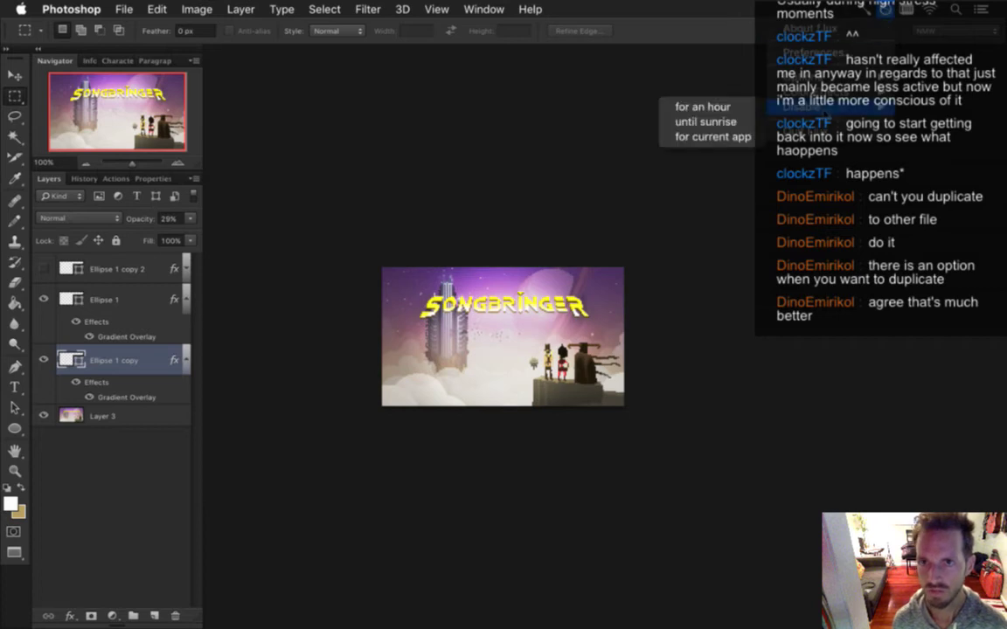
{"action": "left_click", "coordinate": [735, 124]}
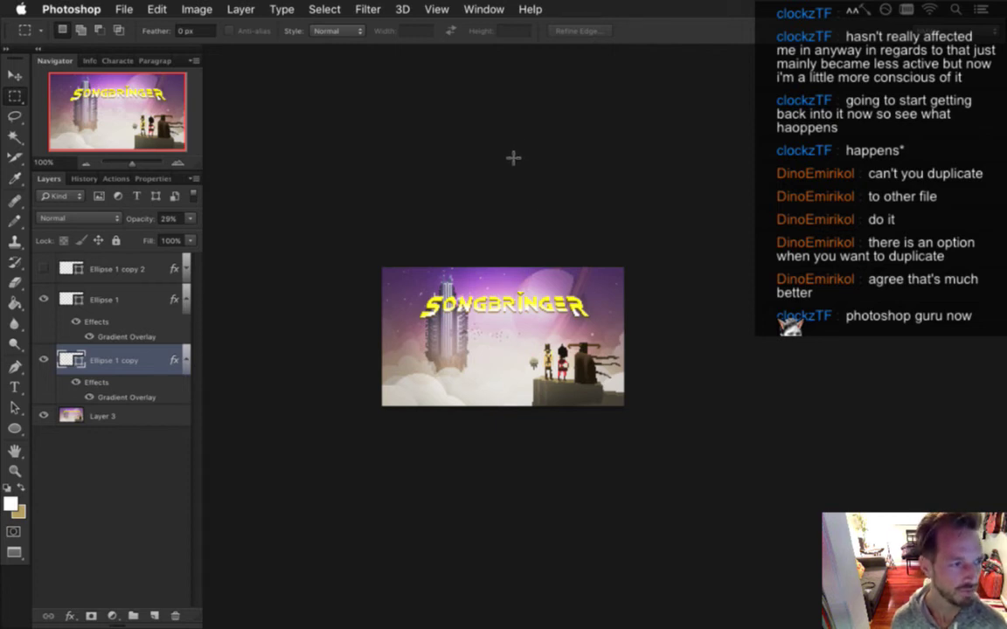
Switch to the Presskit-Logo4.psd document
{"action": "left_click", "coordinate": [365, 9]}
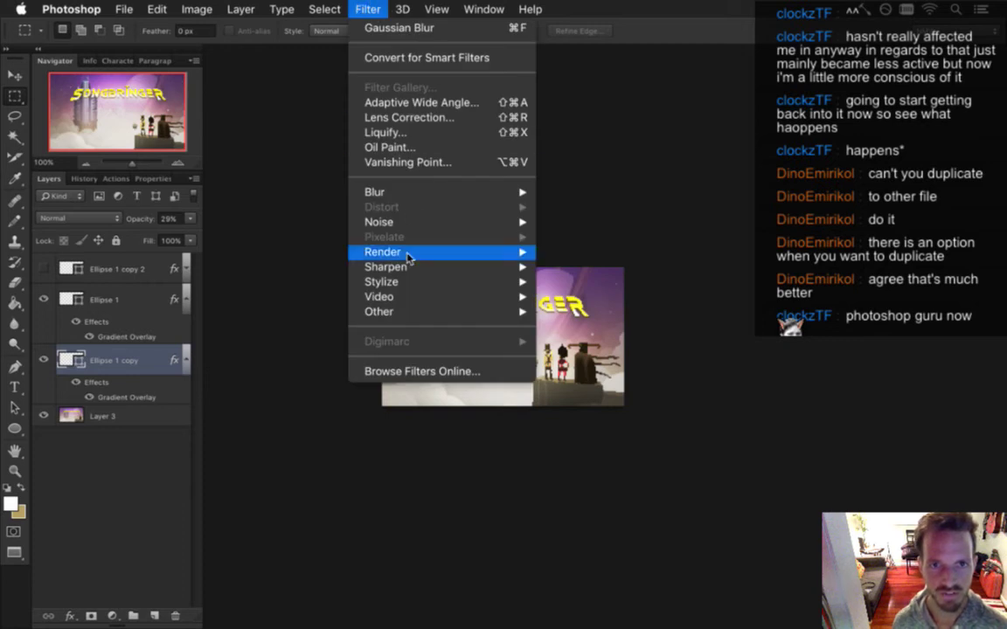
{"action": "mouse_move", "coordinate": [483, 8]}
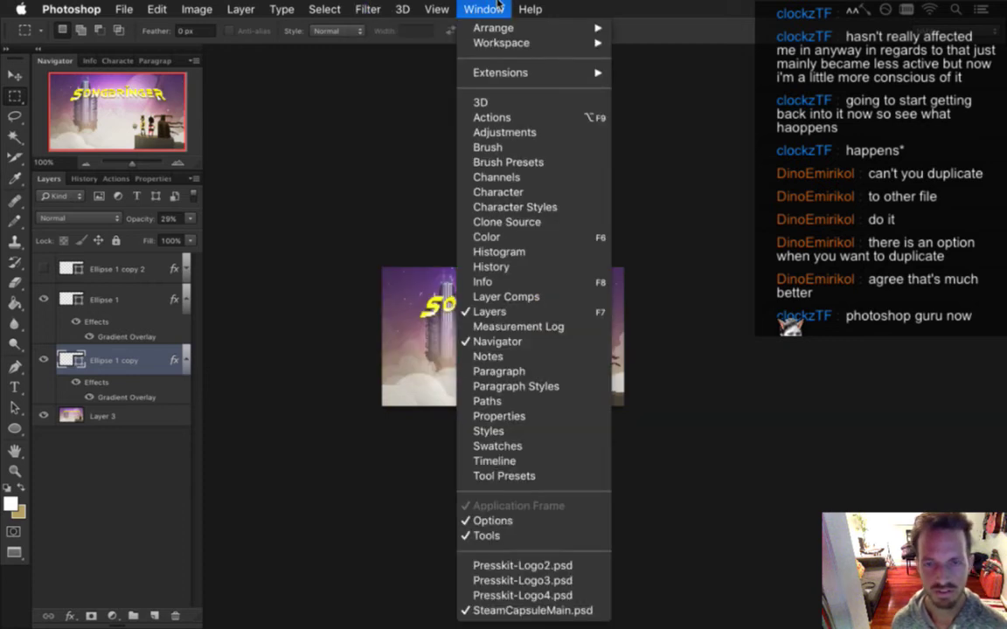
{"action": "left_click", "coordinate": [548, 597]}
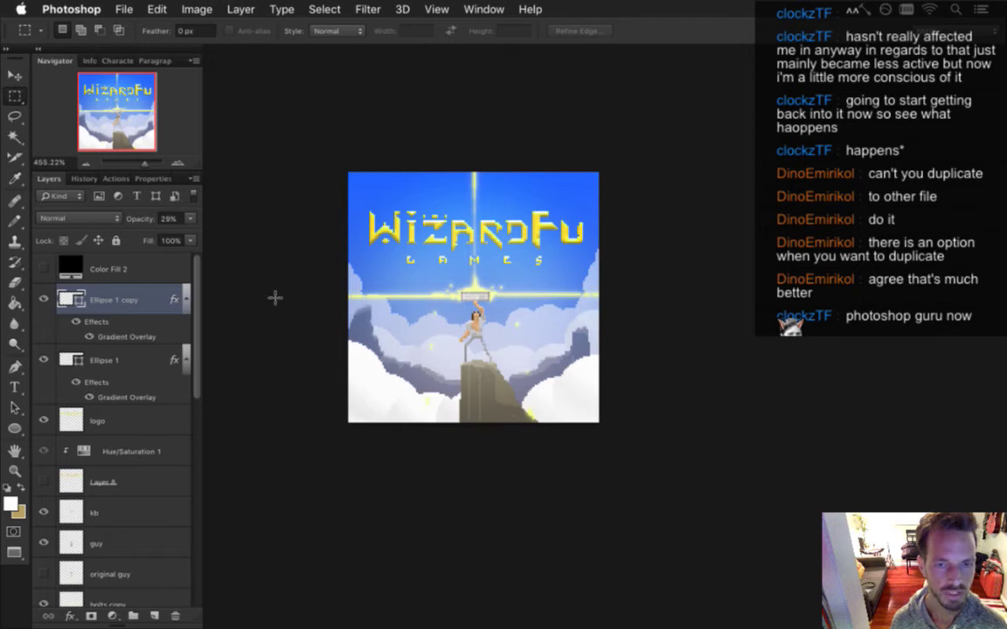
Scale the Ellipse 1 copy overlay down and center it over the WizardFu artwork, extending slightly past the canvas's upper and lower edges
{"action": "left_click", "coordinate": [494, 361], "text": "alt"}
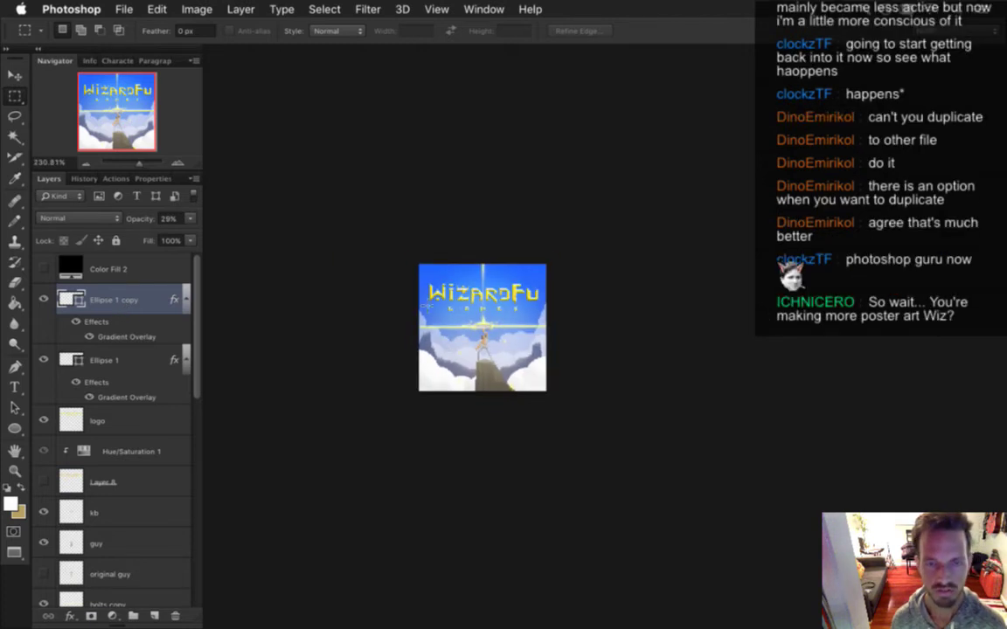
{"action": "left_click", "coordinate": [463, 340], "text": "alt+super"}
{"action": "left_click", "coordinate": [463, 341], "text": "alt"}
{"action": "left_click_drag", "start_coordinate": [768, 474], "coordinate": [526, 323]}
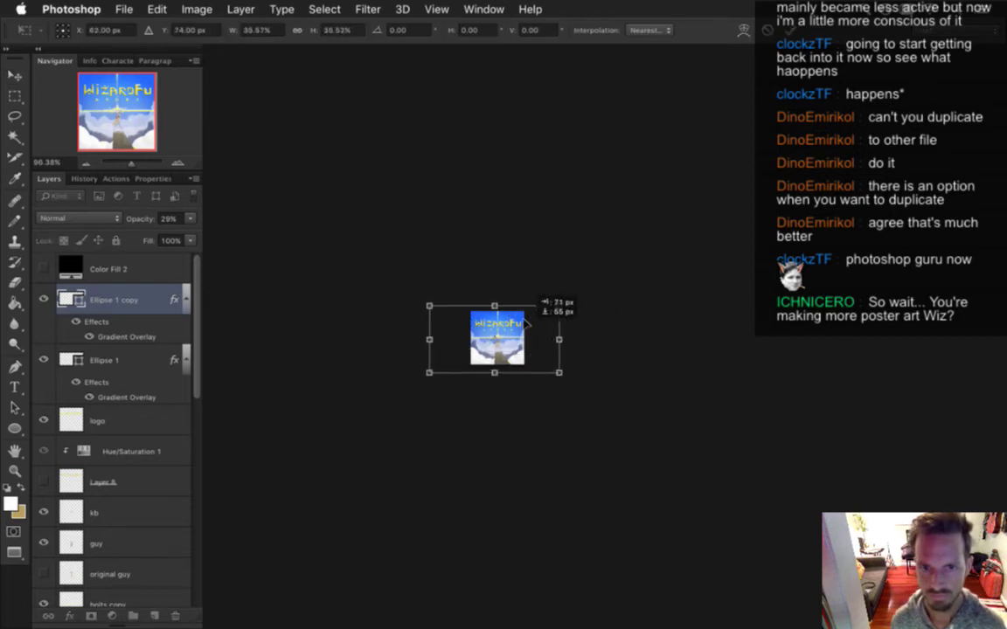
{"action": "left_click", "coordinate": [567, 358], "text": "super"}
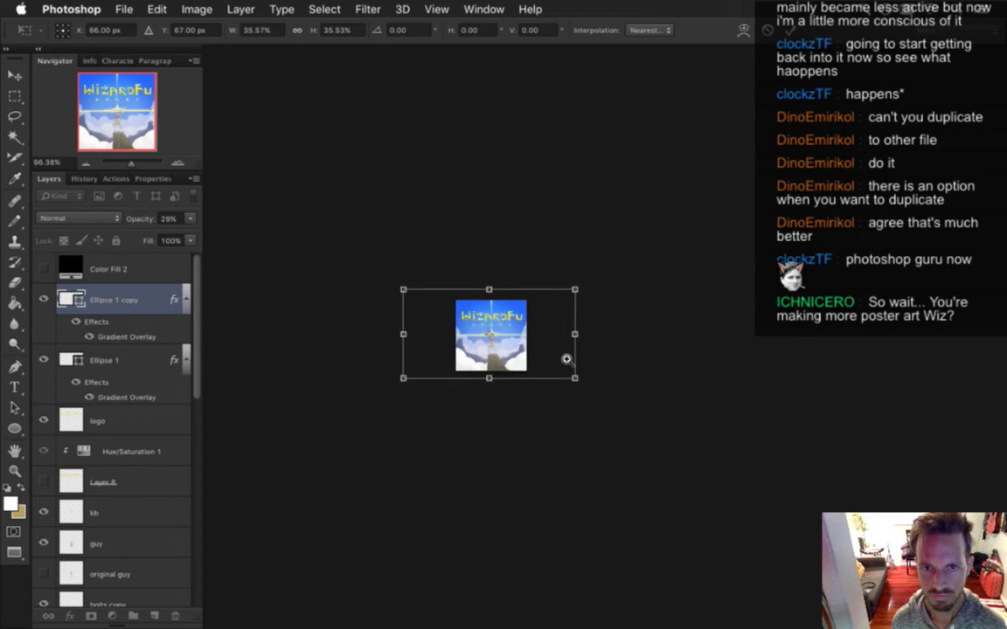
{"action": "left_click_drag", "start_coordinate": [567, 359], "coordinate": [606, 366]}
{"action": "left_click_drag", "start_coordinate": [565, 332], "coordinate": [692, 369]}
{"action": "left_click_drag", "start_coordinate": [298, 210], "coordinate": [340, 234]}
{"action": "left_click_drag", "start_coordinate": [822, 483], "coordinate": [799, 470]}
{"action": "key", "text": "Return"}
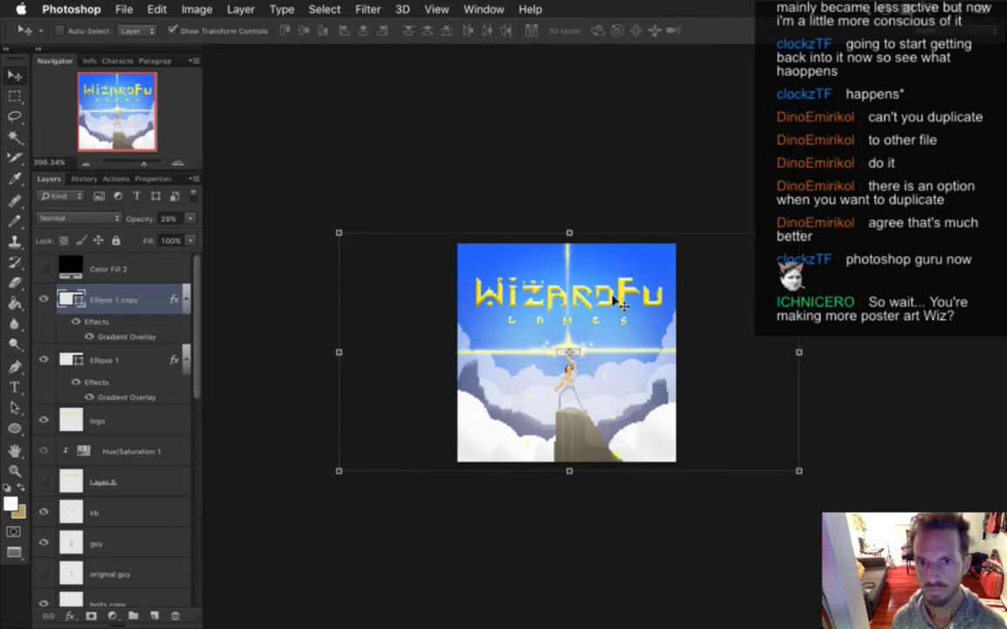
{"action": "key", "text": "m"}
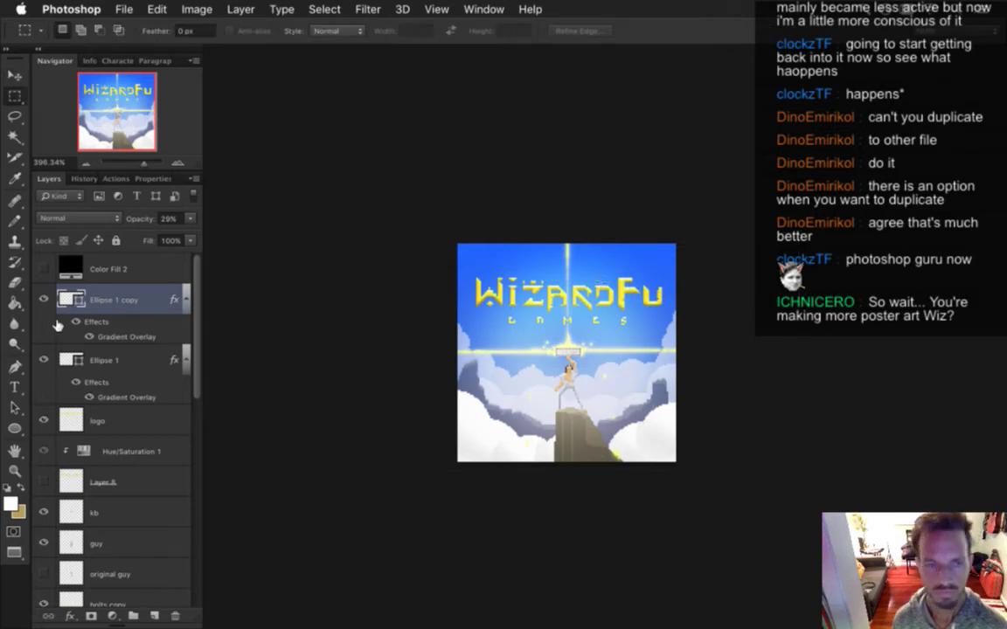
Compare the Ellipse 1 copy and Ellipse 1 overlays on the artwork, leaving Ellipse 1 copy hidden and Ellipse 1 shown
{"action": "left_click", "coordinate": [44, 295]}
{"action": "left_click", "coordinate": [45, 297]}
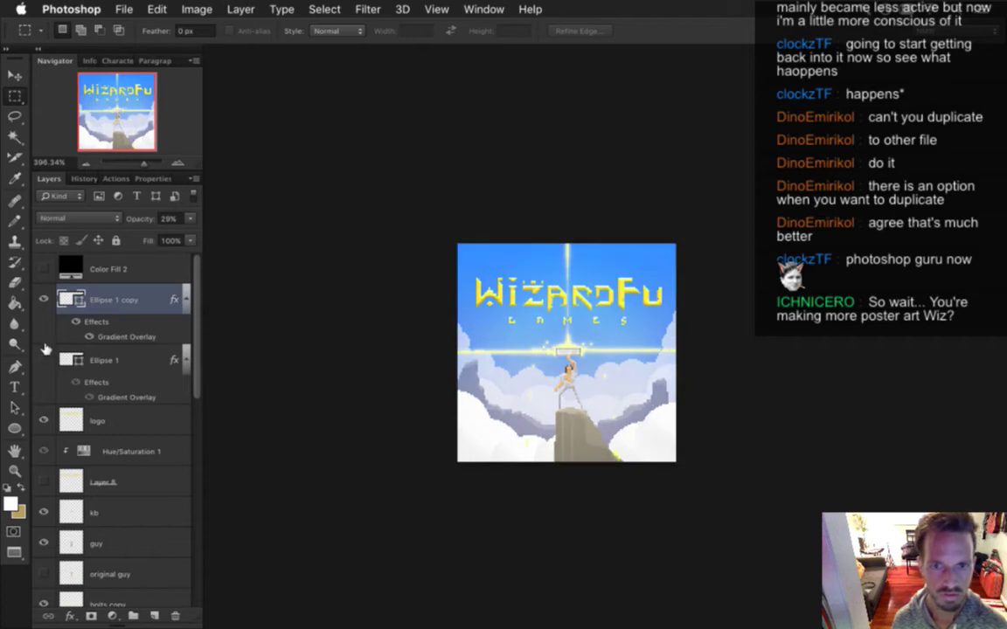
{"action": "left_click", "coordinate": [45, 297]}
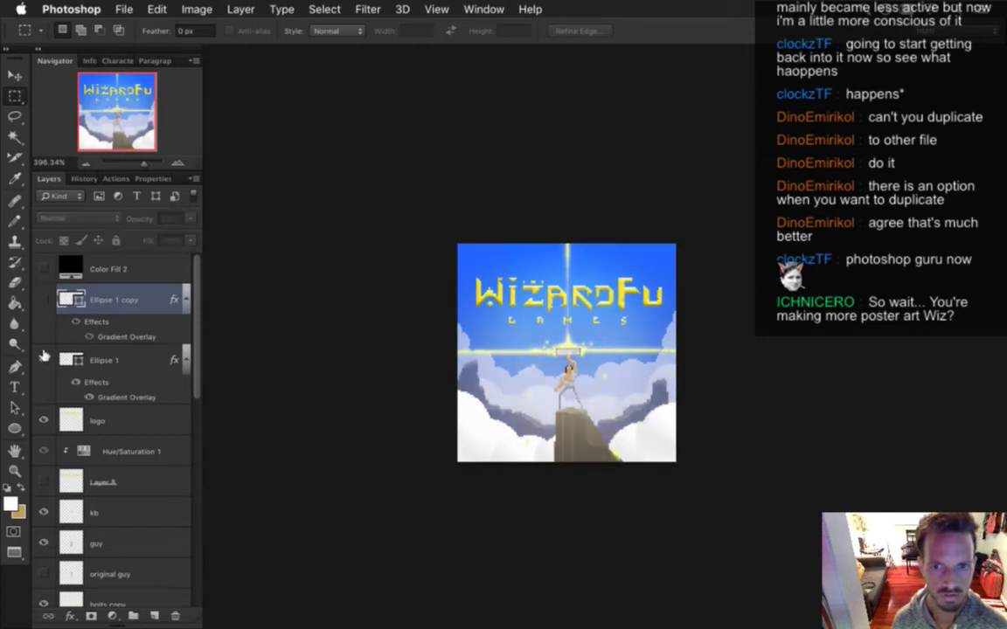
{"action": "left_click", "coordinate": [45, 299]}
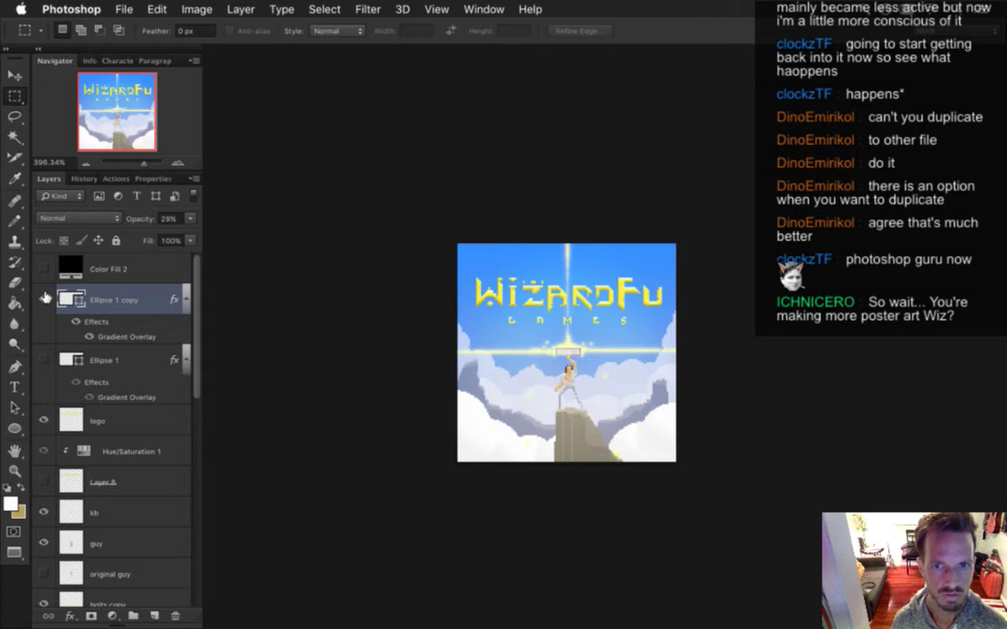
{"action": "left_click", "coordinate": [45, 299]}
{"action": "left_click", "coordinate": [44, 299]}
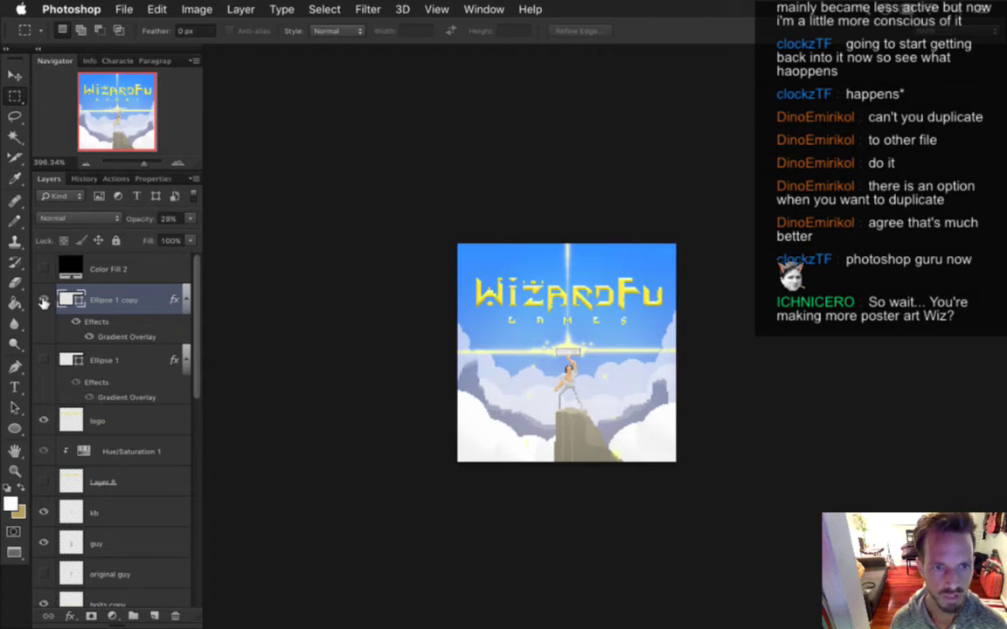
{"action": "left_click", "coordinate": [44, 299]}
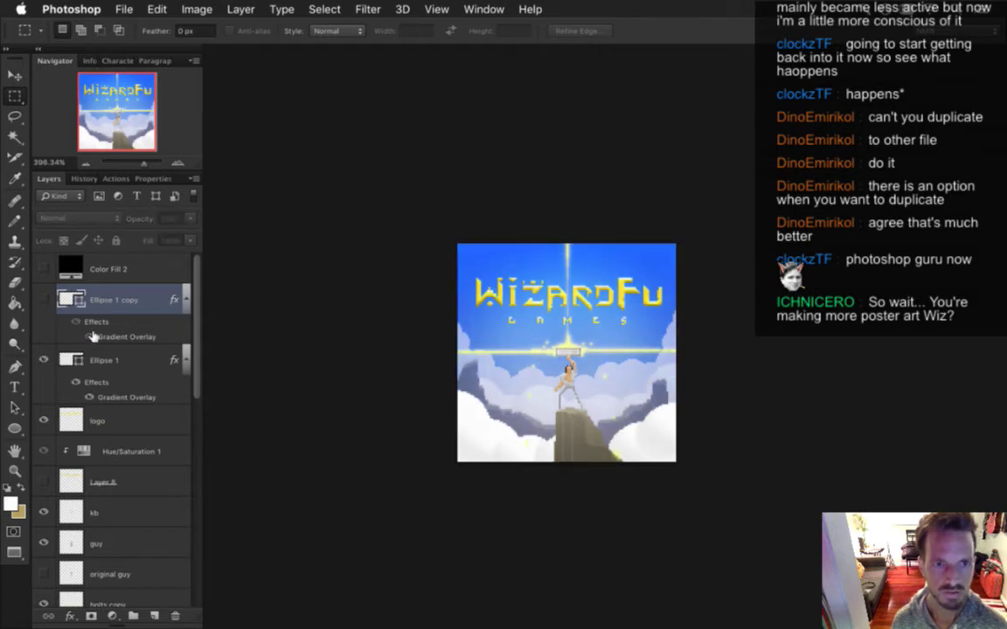
Examine how the Ellipse 1 and Ellipse 1 copy overlays each affect the Songbringer artwork in SteamCapsuleMain.psd
{"action": "left_click", "coordinate": [472, 8]}
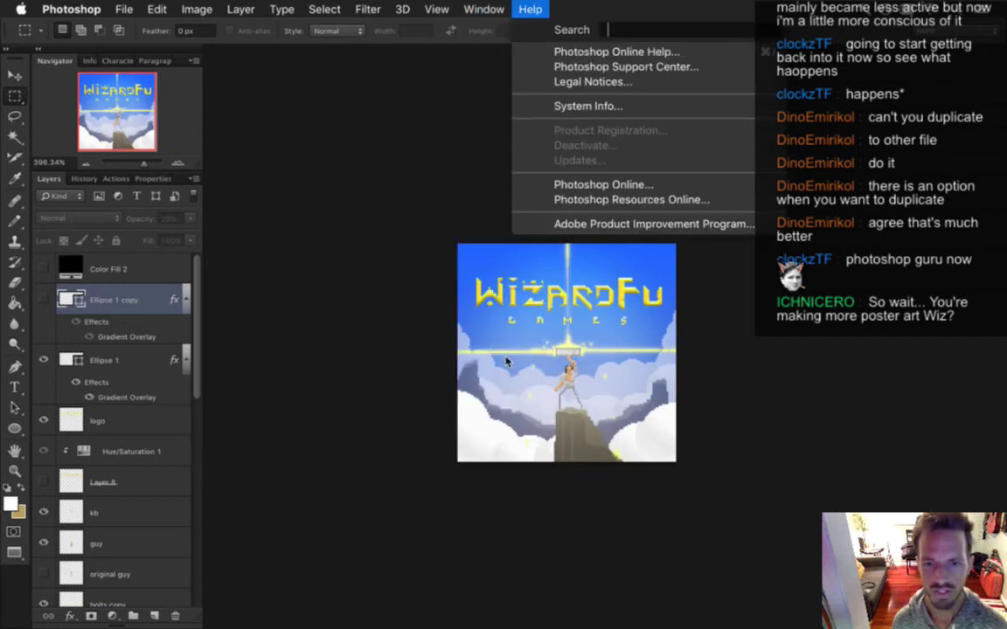
{"action": "left_click", "coordinate": [476, 610]}
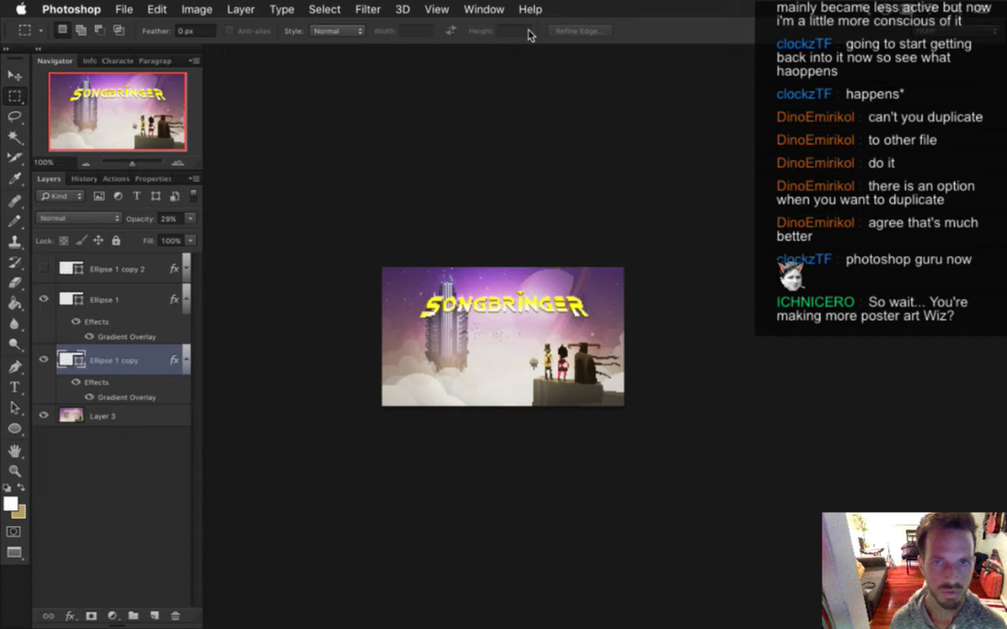
{"action": "left_click", "coordinate": [44, 299]}
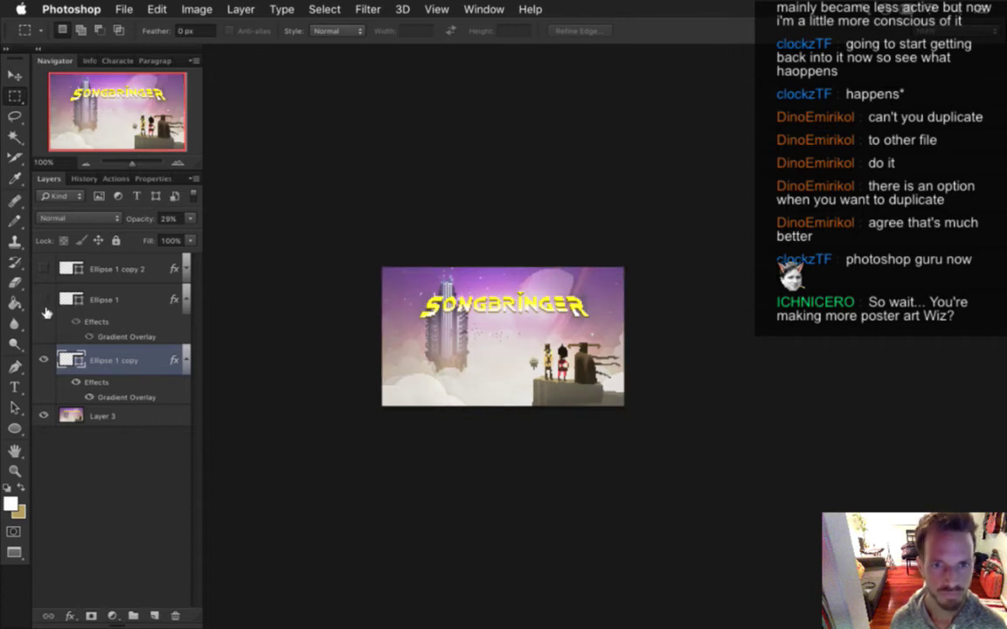
{"action": "left_click", "coordinate": [44, 359]}
{"action": "left_click", "coordinate": [43, 358]}
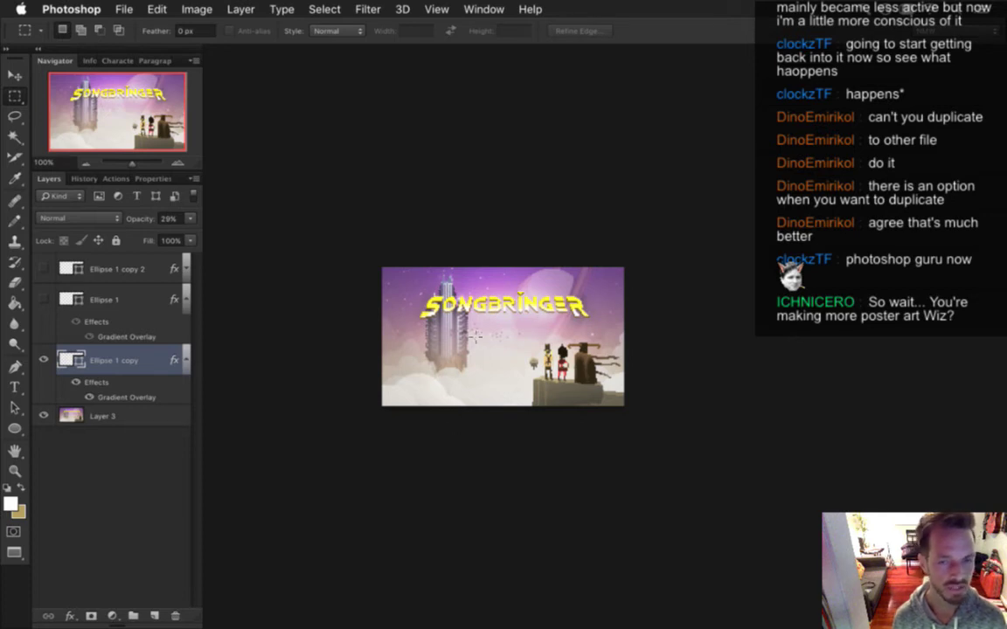
{"action": "left_click_drag", "start_coordinate": [472, 351], "coordinate": [518, 356]}
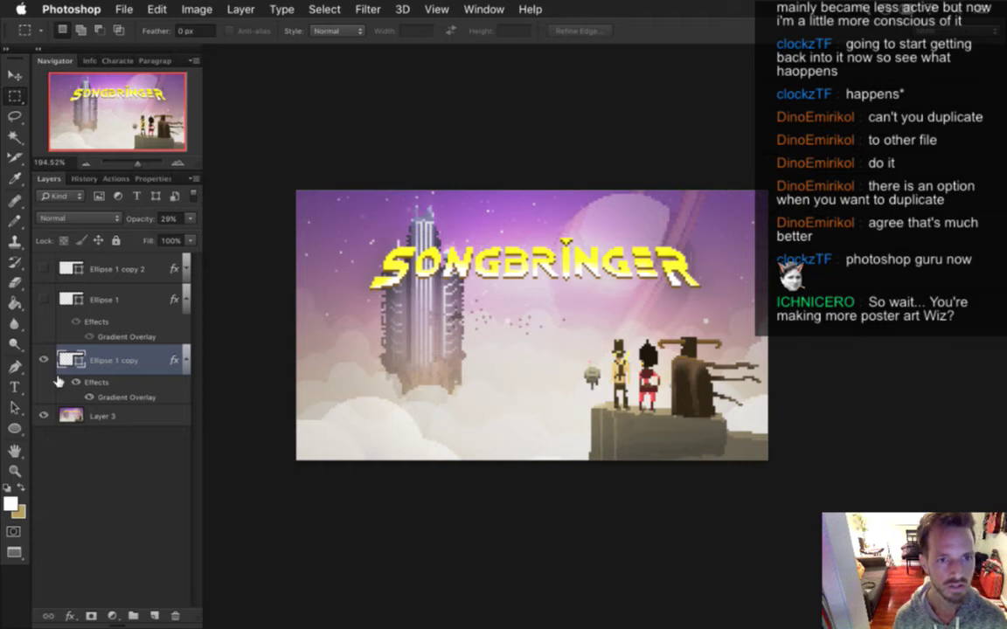
{"action": "left_click", "coordinate": [44, 299]}
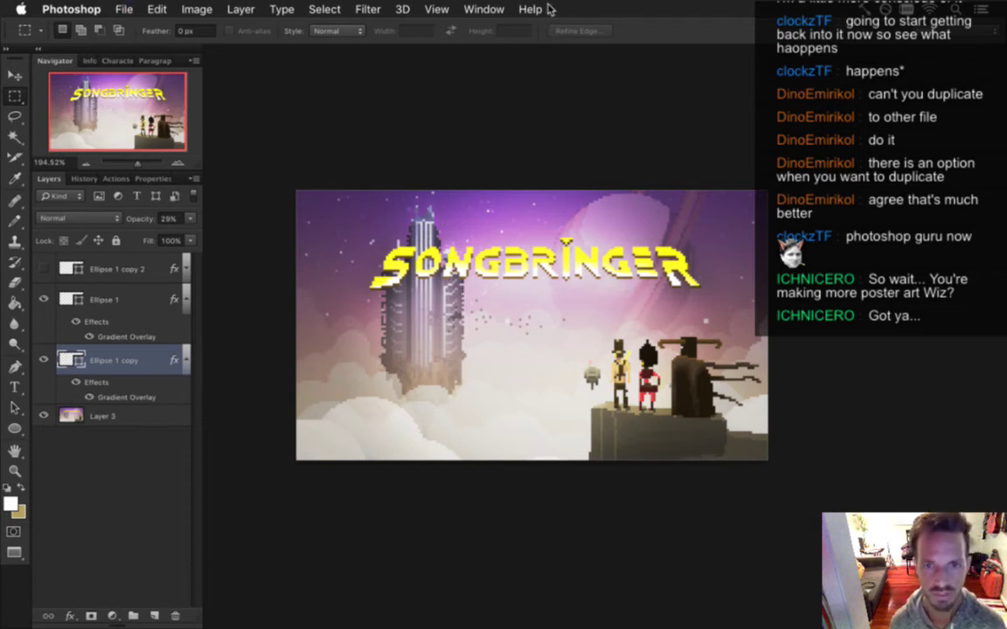
Return to Presskit-Logo4.psd and inspect the WizardFu artwork up close
{"action": "left_click", "coordinate": [479, 9]}
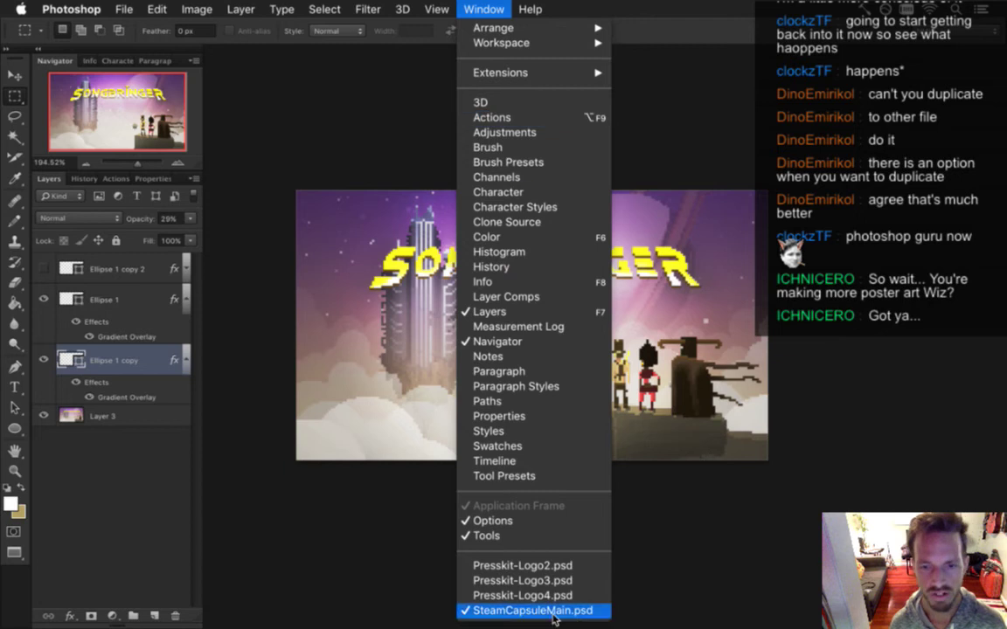
{"action": "left_click", "coordinate": [520, 610]}
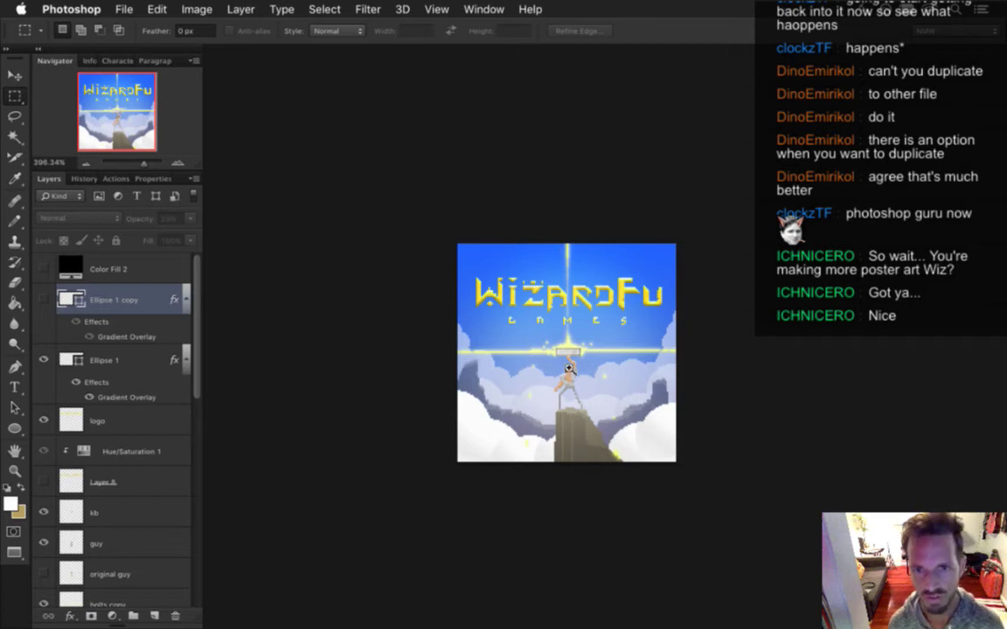
{"action": "left_click", "coordinate": [566, 356]}
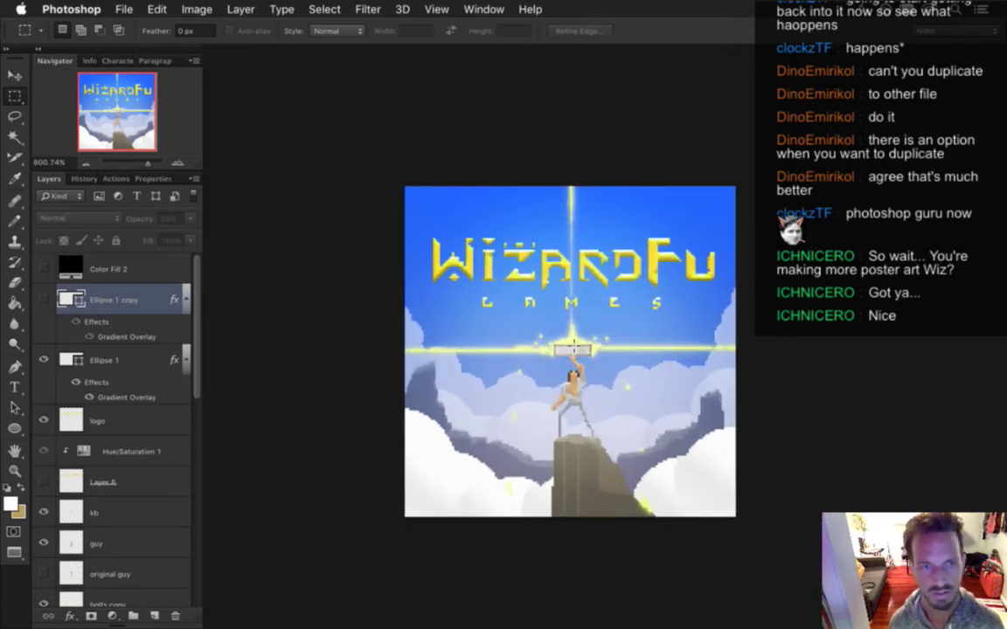
Switch to Chrome and view the Logo & Icon section of the Wizard Fu Games press page
{"action": "key", "text": "super+Tab"}
{"action": "key", "text": "super+shift+Tab"}
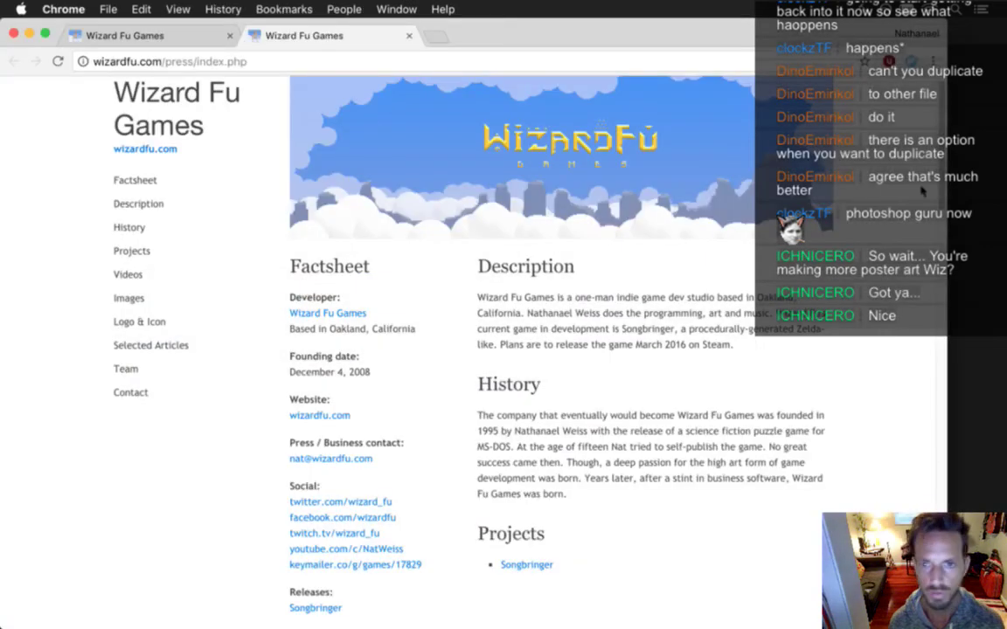
{"action": "scroll", "coordinate": [937, 507], "scroll_direction": "down", "scroll_amount": 20}
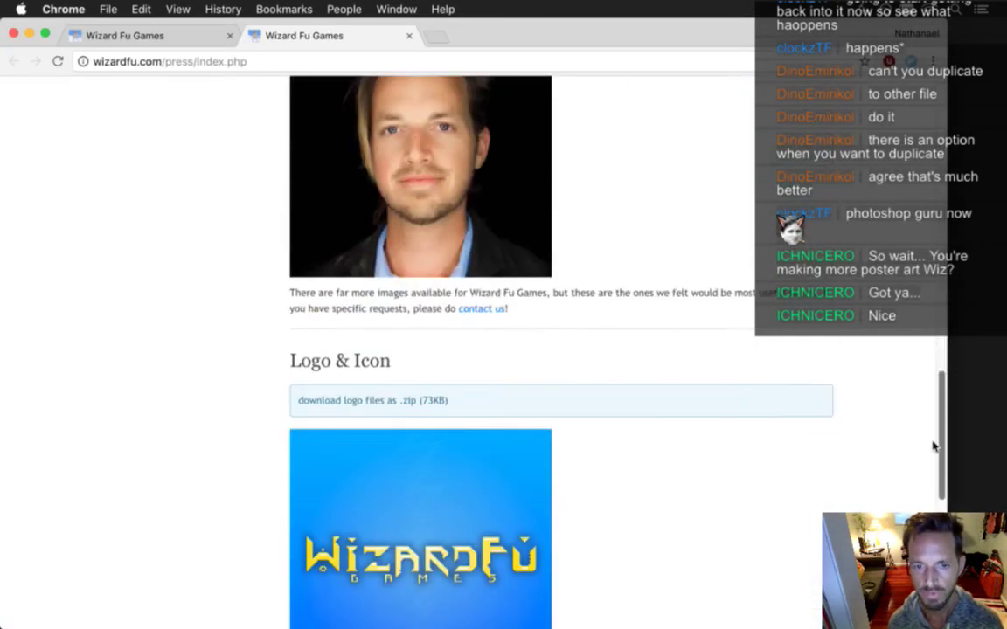
Switch back to Photoshop, show the Ellipse 1 copy layer and move it below Ellipse 1
{"action": "scroll", "coordinate": [786, 410], "scroll_direction": "up", "scroll_amount": 1}
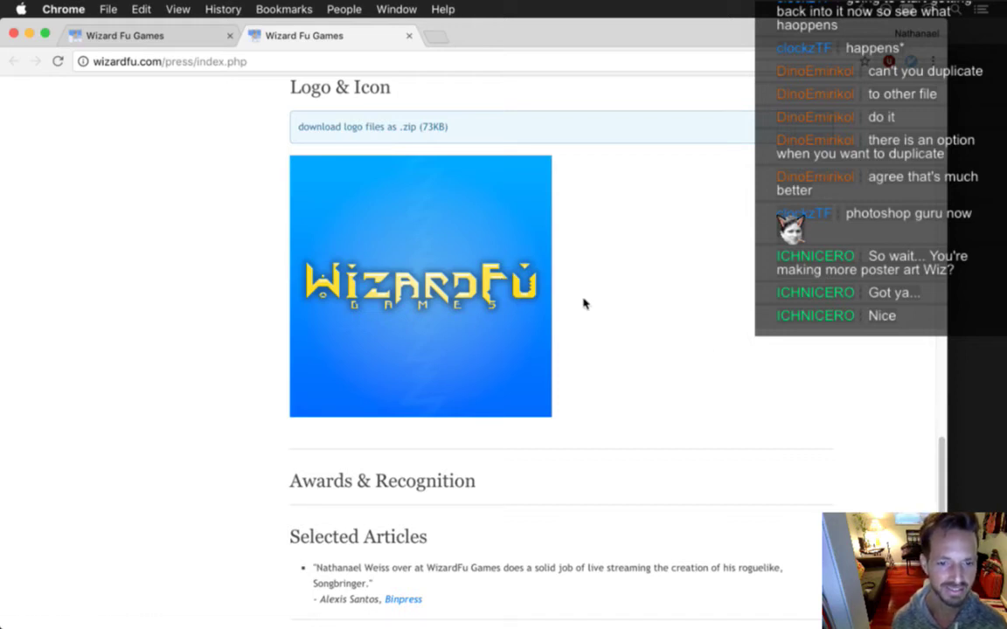
{"action": "key", "text": "super+Tab"}
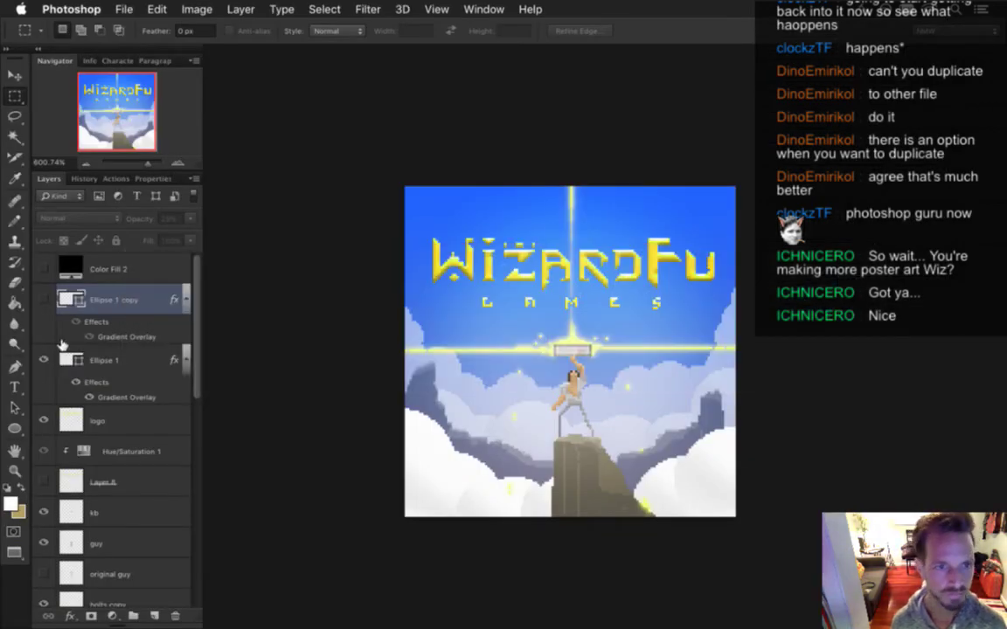
{"action": "left_click", "coordinate": [42, 300]}
{"action": "left_click_drag", "start_coordinate": [54, 300], "coordinate": [96, 383]}
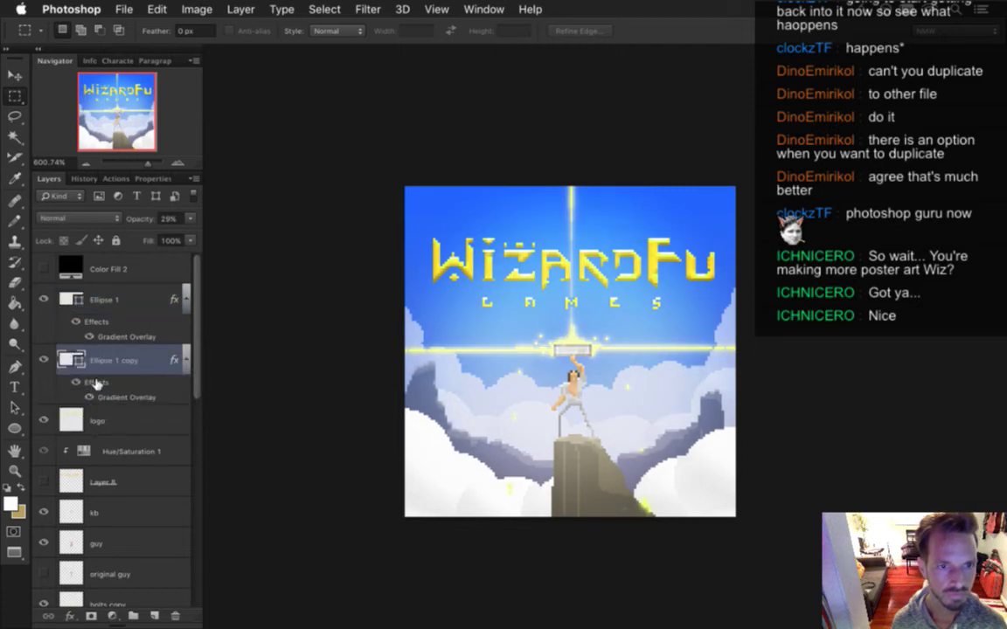
Compare the artwork with the Ellipse 1 and Ellipse 1 copy overlays hidden and shown, leaving both shown
{"action": "left_click", "coordinate": [43, 300]}
{"action": "left_click", "coordinate": [43, 359]}
{"action": "left_click", "coordinate": [45, 359]}
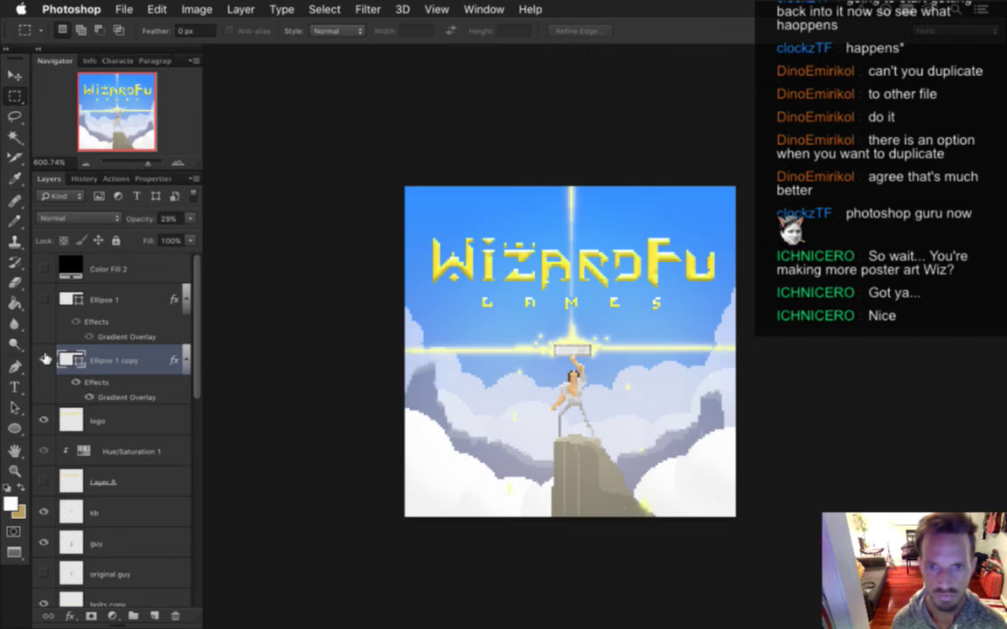
{"action": "left_click", "coordinate": [45, 359]}
{"action": "left_click", "coordinate": [43, 300]}
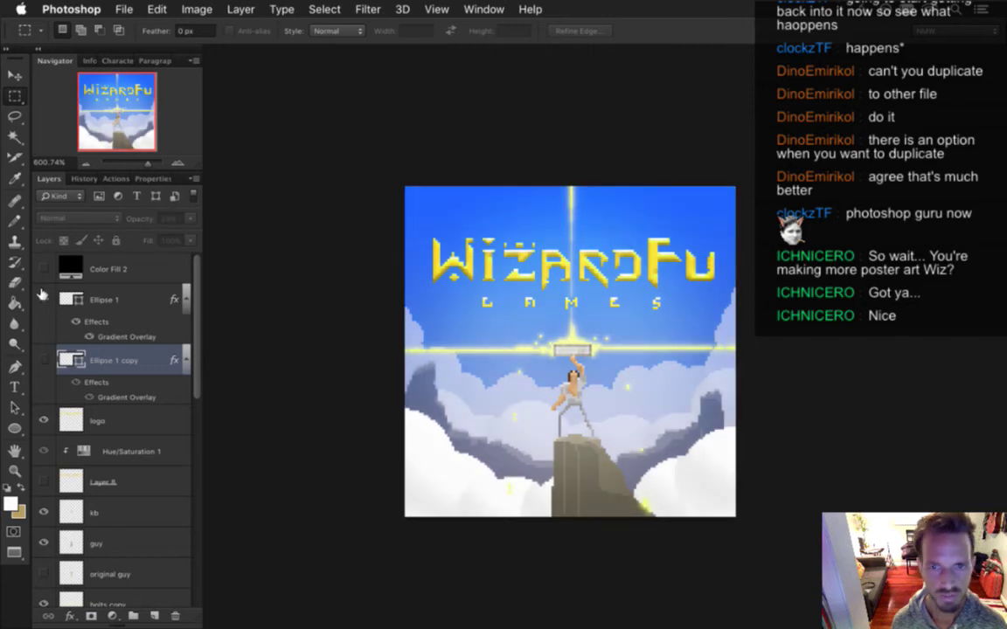
{"action": "left_click", "coordinate": [45, 359]}
{"action": "left_click", "coordinate": [43, 359]}
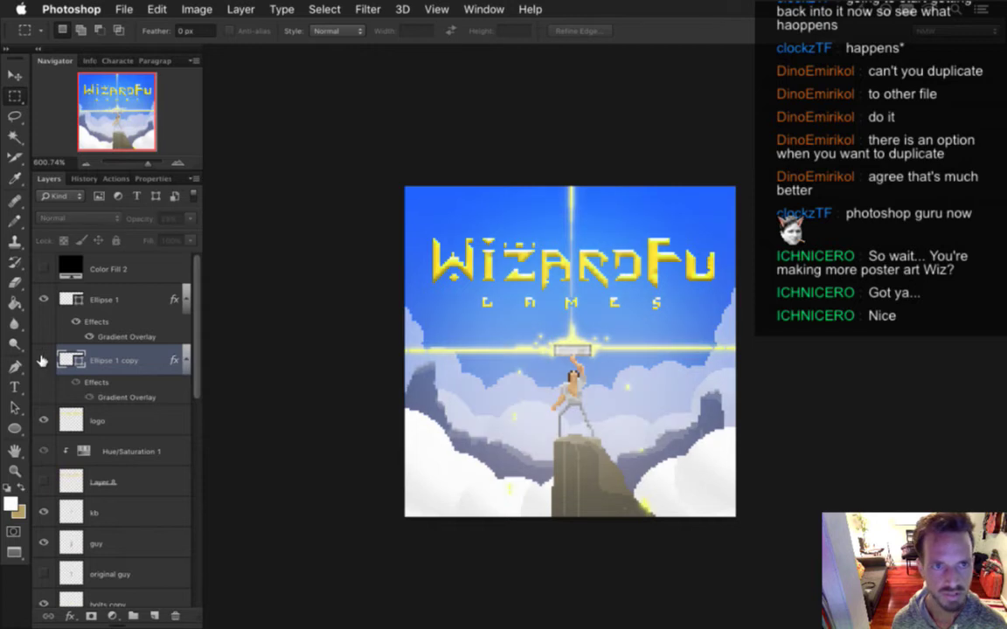
{"action": "left_click", "coordinate": [43, 359]}
{"action": "left_click", "coordinate": [42, 360]}
{"action": "left_click", "coordinate": [42, 360]}
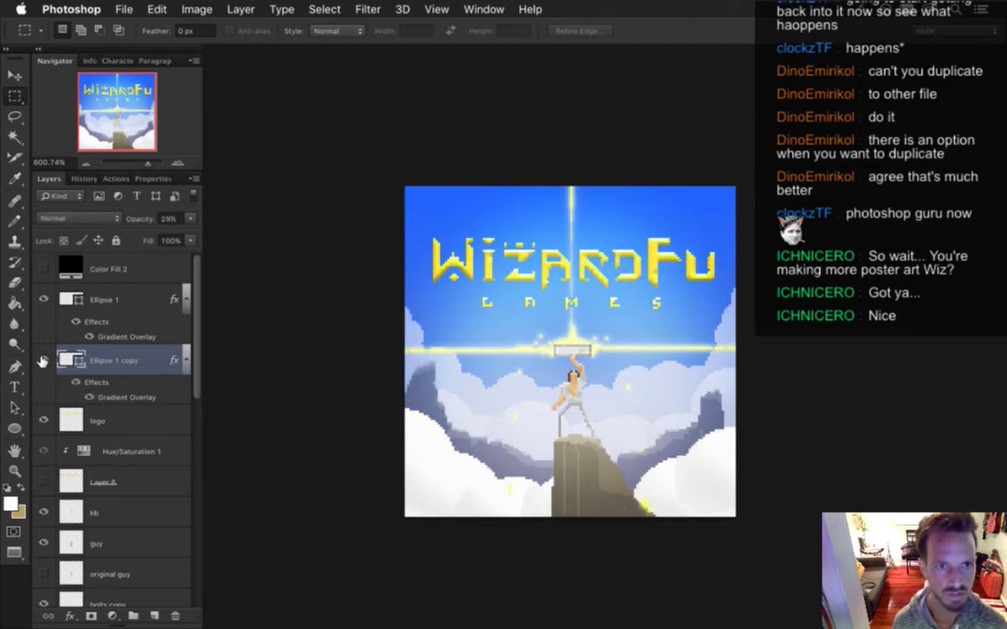
{"action": "left_click", "coordinate": [43, 359]}
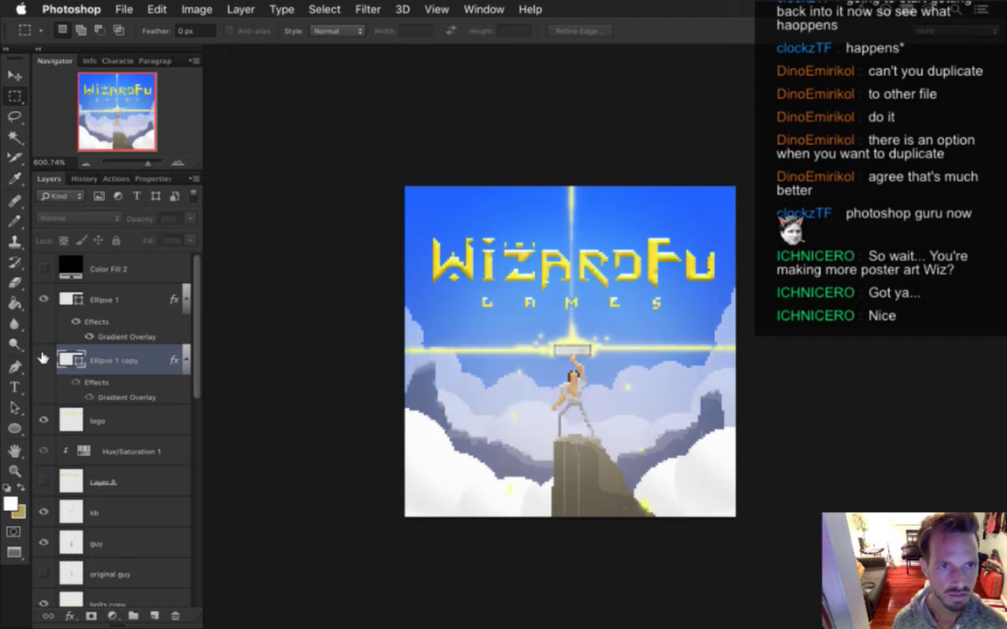
{"action": "left_click", "coordinate": [42, 360]}
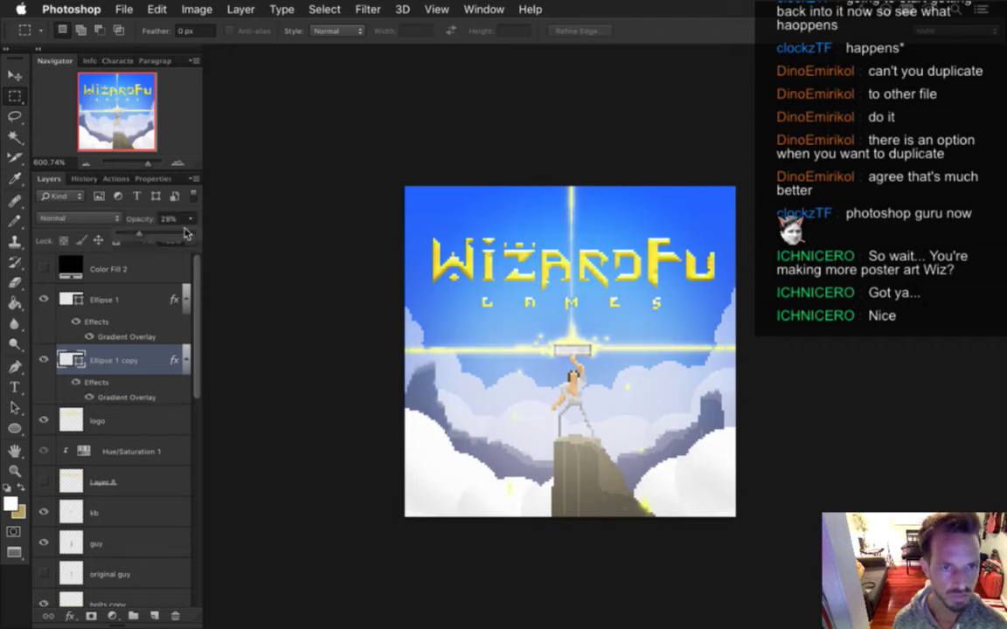
Lower Ellipse 1 copy's opacity to 11% and compare the artwork with that overlay hidden and shown, leaving it shown
{"action": "key", "text": "1"}
{"action": "key", "text": "5"}
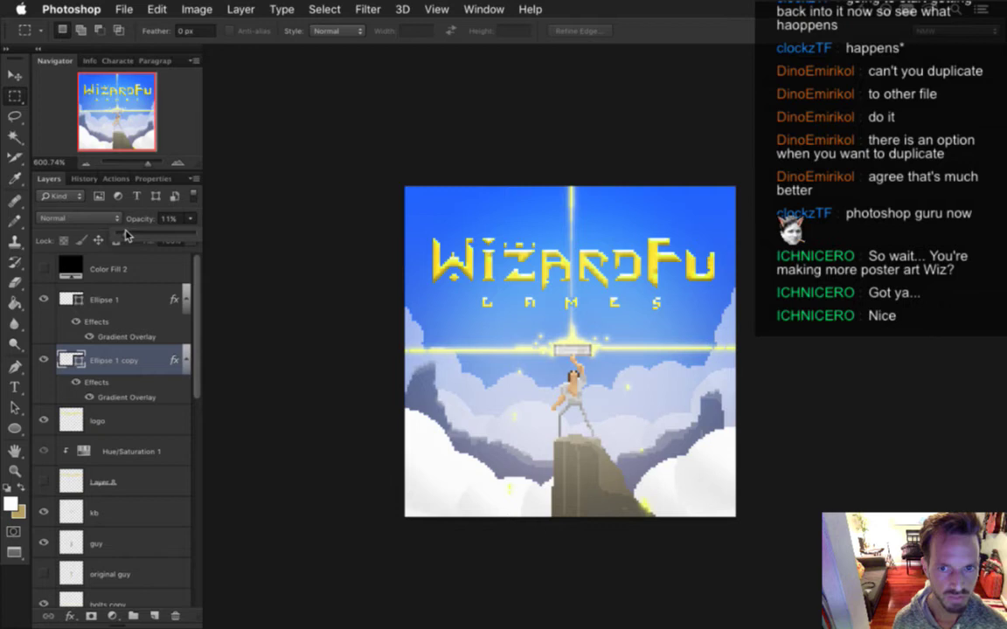
{"action": "left_click", "coordinate": [43, 360]}
{"action": "left_click", "coordinate": [43, 359]}
{"action": "left_click", "coordinate": [43, 355]}
{"action": "left_click", "coordinate": [44, 355]}
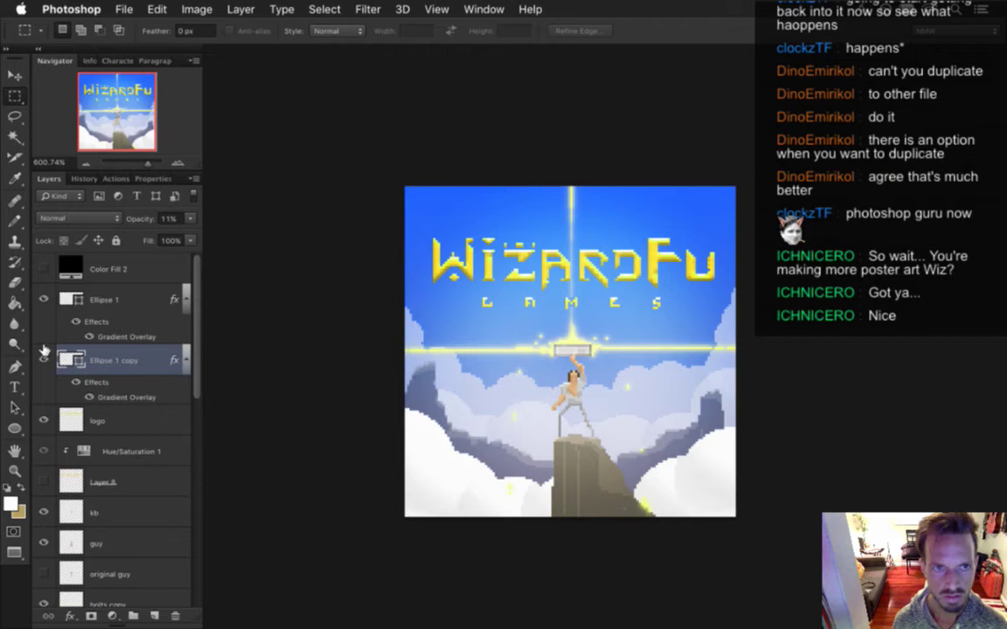
{"action": "left_click", "coordinate": [44, 355]}
{"action": "left_click", "coordinate": [44, 355]}
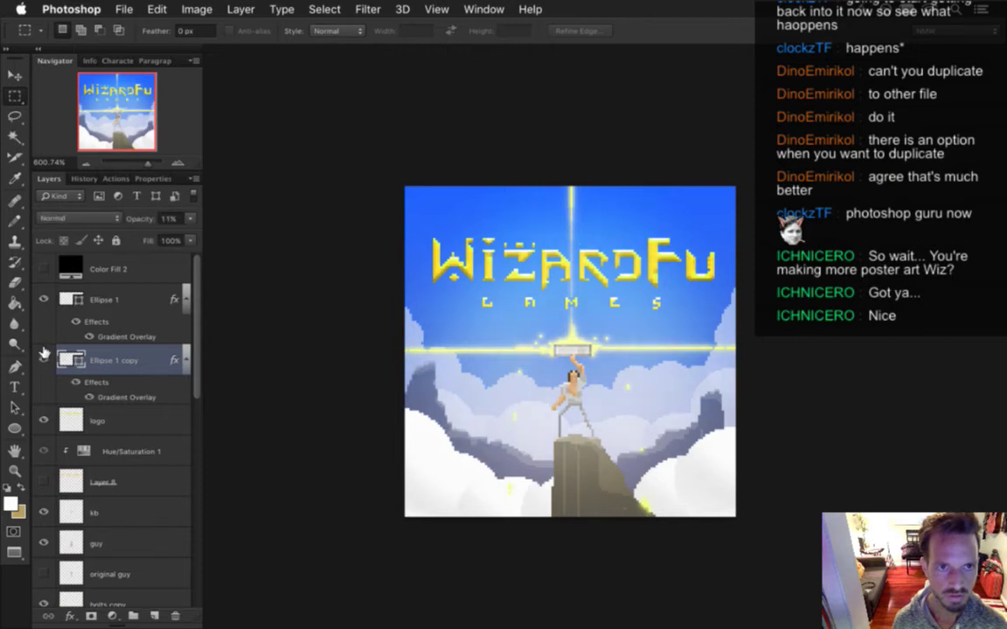
Try Ellipse 1 at 100% opacity and settle on 57%
{"action": "left_click", "coordinate": [108, 303]}
{"action": "left_click", "coordinate": [189, 218]}
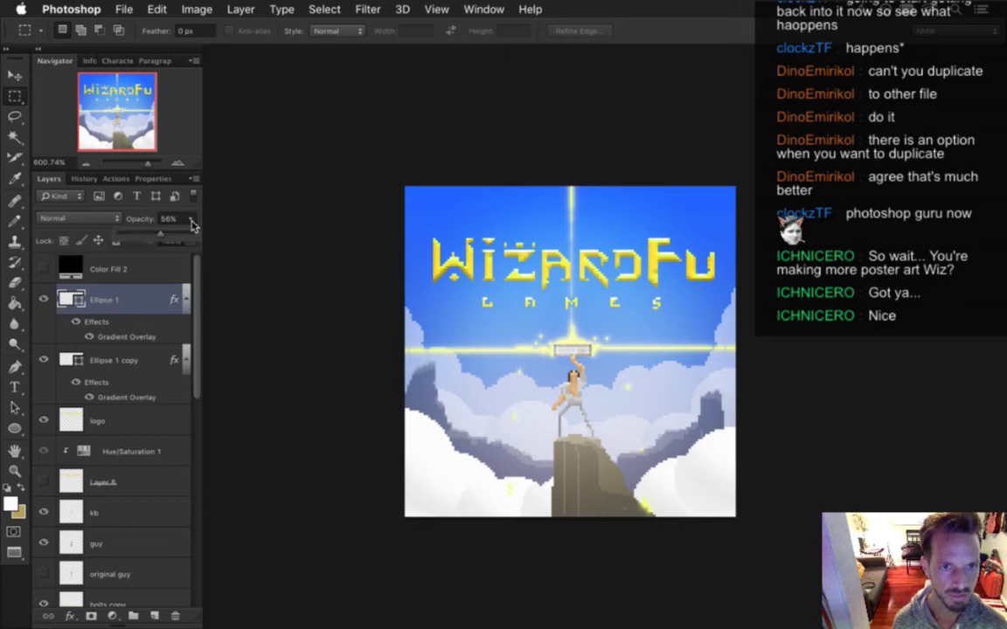
{"action": "left_click_drag", "start_coordinate": [169, 236], "coordinate": [202, 238]}
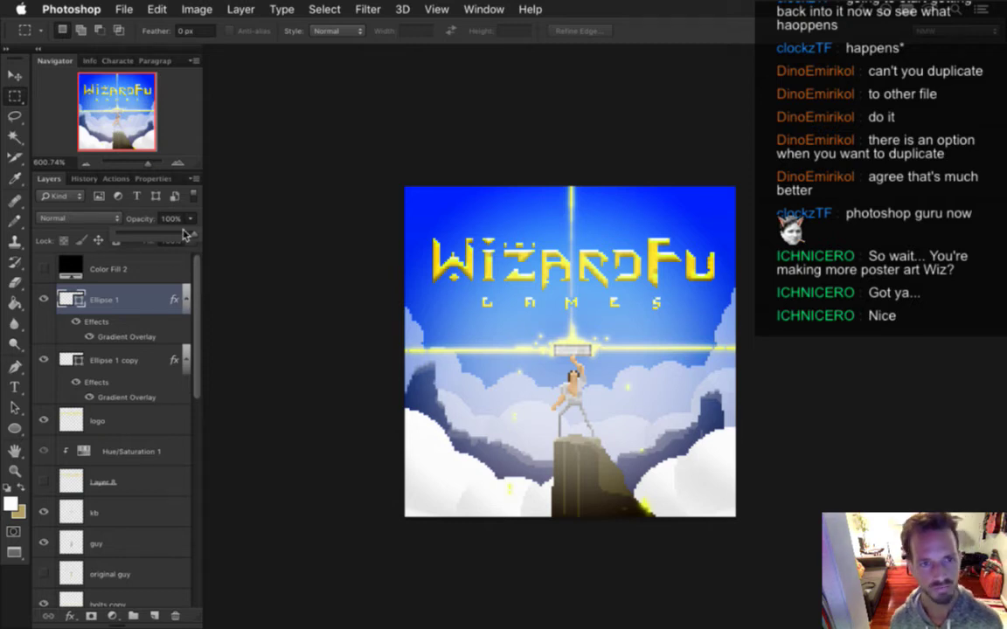
{"action": "left_click_drag", "start_coordinate": [183, 238], "coordinate": [156, 238]}
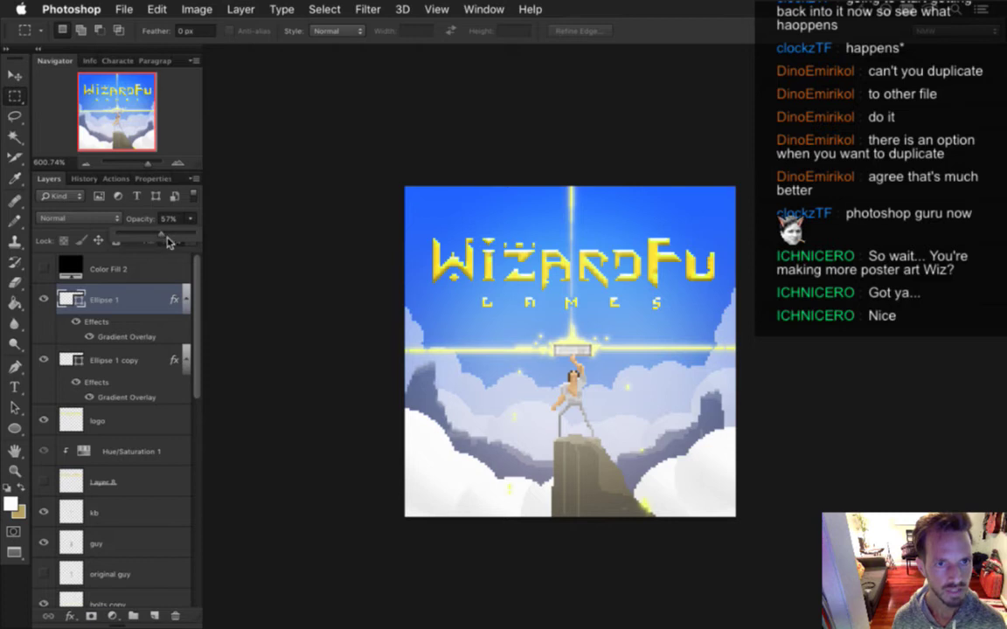
{"action": "left_click", "coordinate": [144, 199]}
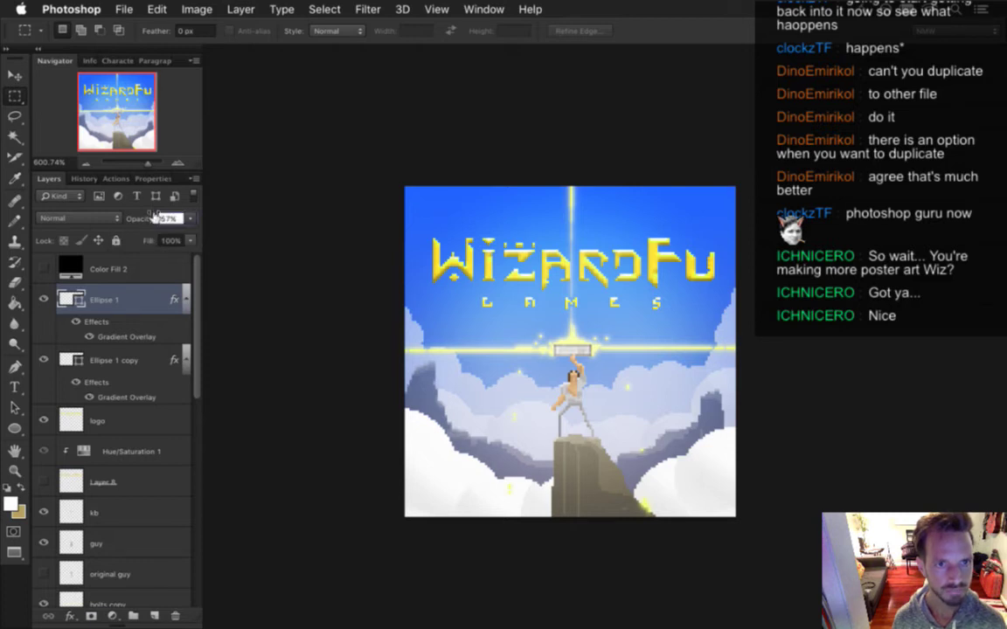
Duplicate Ellipse 1 and scale the duplicate up to about 152% in width and height around the artwork
{"action": "key", "text": "super+j"}
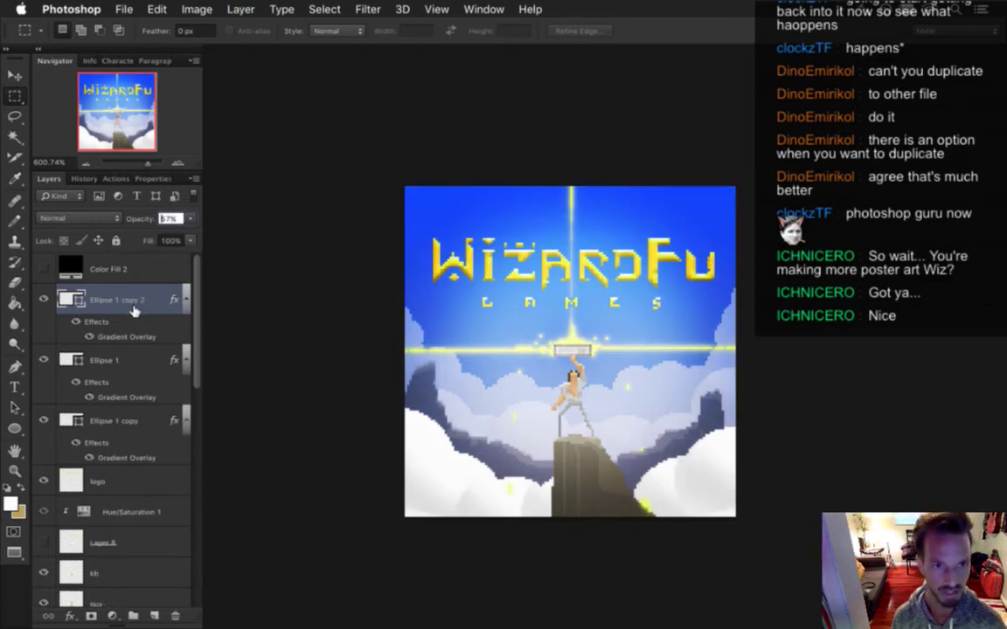
{"action": "scroll", "coordinate": [441, 316], "scroll_direction": "down", "scroll_amount": 5}
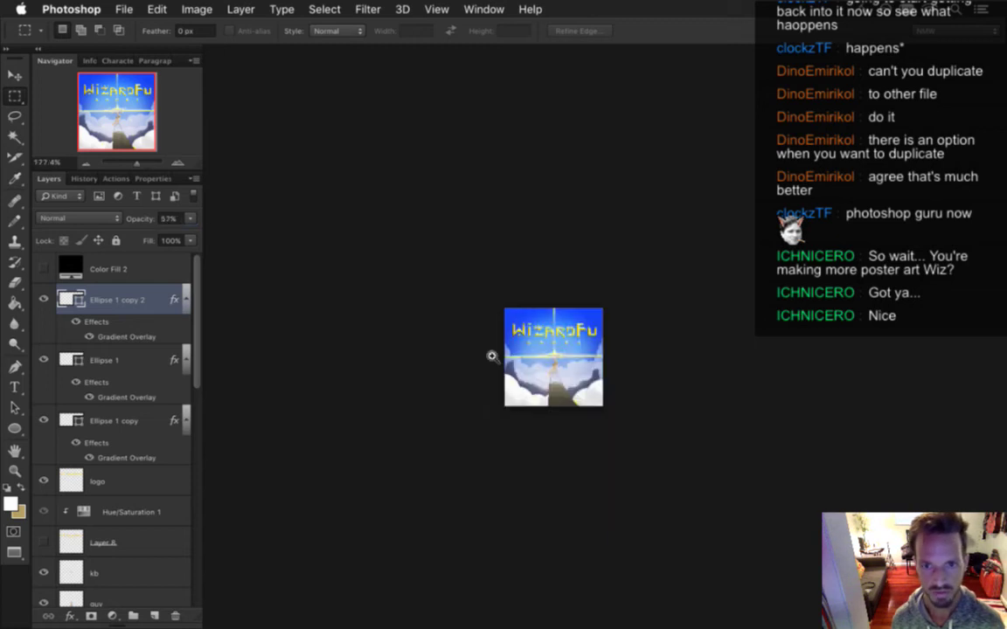
{"action": "key", "text": "super+t"}
{"action": "left_click_drag", "start_coordinate": [447, 301], "coordinate": [394, 273]}
{"action": "left_click_drag", "start_coordinate": [660, 413], "coordinate": [706, 453]}
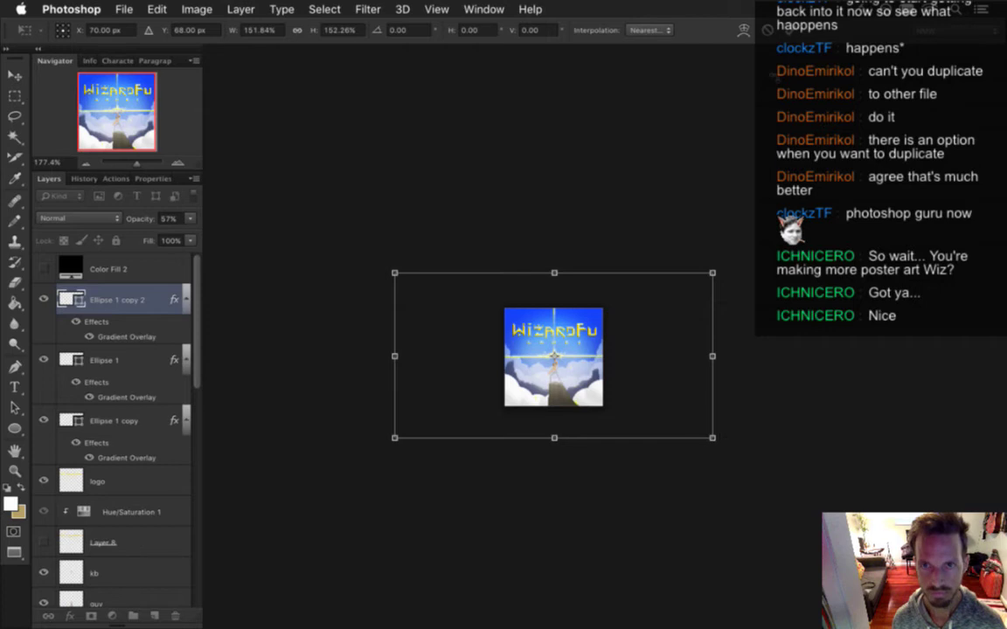
{"action": "key", "text": "Return"}
{"action": "left_click_drag", "start_coordinate": [603, 360], "coordinate": [663, 385]}
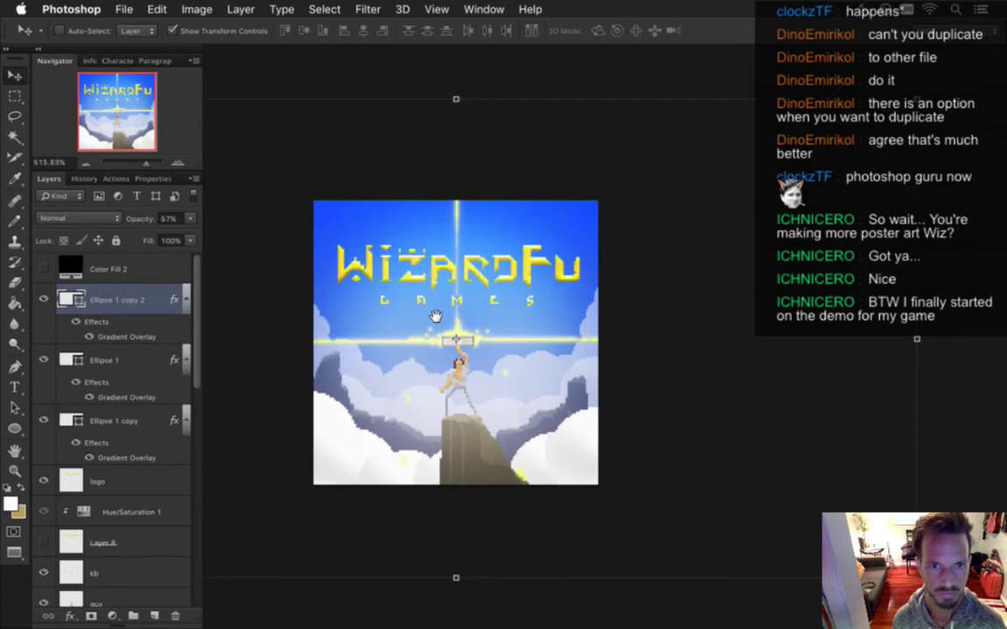
{"action": "scroll", "coordinate": [454, 306], "scroll_direction": "left", "scroll_amount": 3}
Collapse the effects lists of the three ellipse layers and rename Ellipse 1 copy as lightmiddle
{"action": "left_click", "coordinate": [185, 299]}
{"action": "left_click", "coordinate": [185, 330]}
{"action": "left_click", "coordinate": [186, 360]}
{"action": "double_click", "coordinate": [121, 353]}
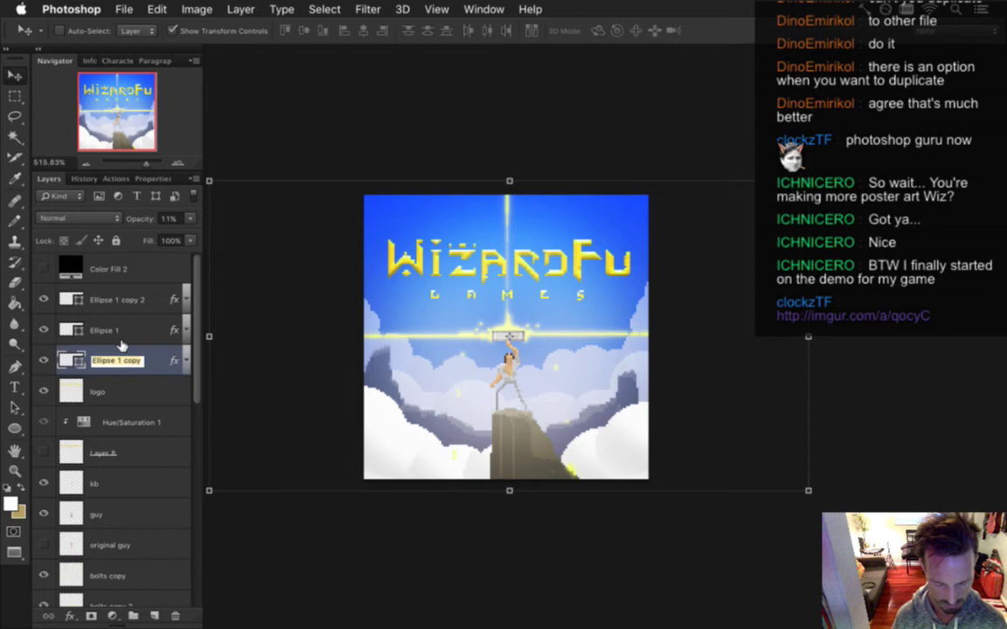
{"action": "type", "text": "lightmiddle"}
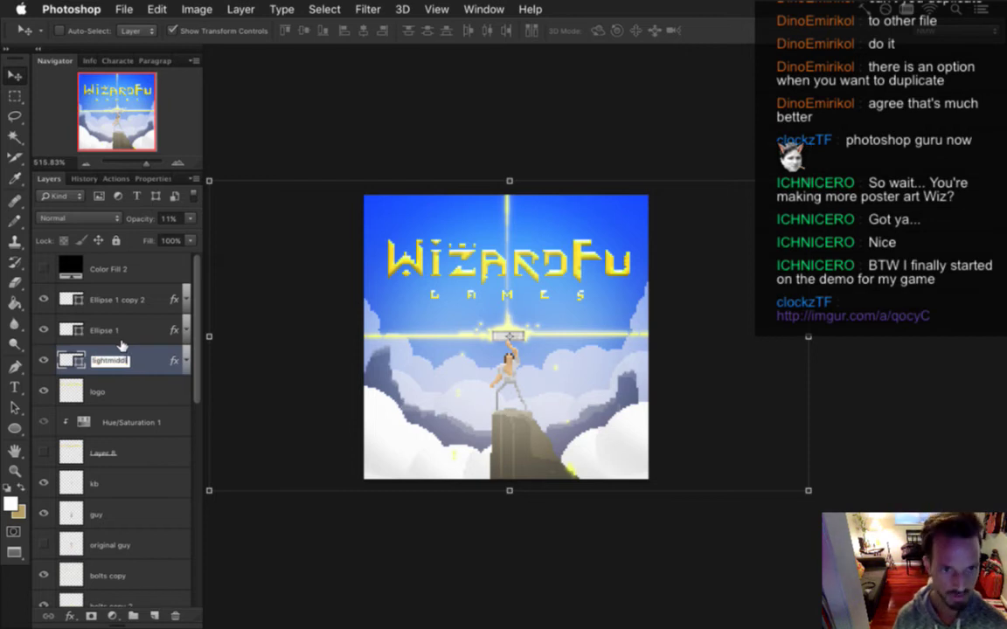
{"action": "key", "text": "Return"}
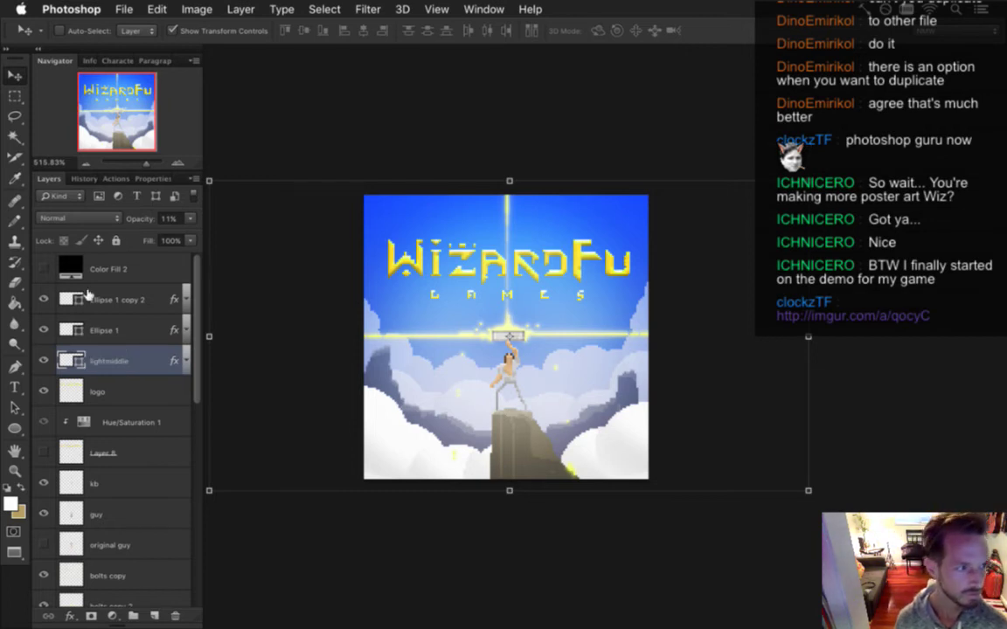
Rename Ellipse 1 as darkedges and Ellipse 1 copy 2 as darkedges2
{"action": "double_click", "coordinate": [105, 330]}
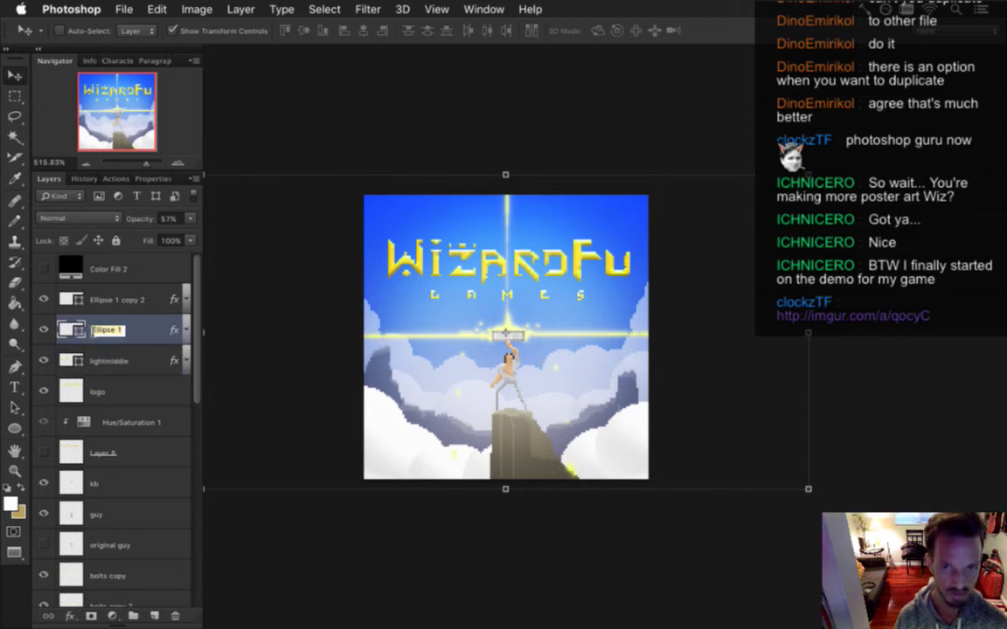
{"action": "type", "text": "darkedges"}
{"action": "key", "text": "Return"}
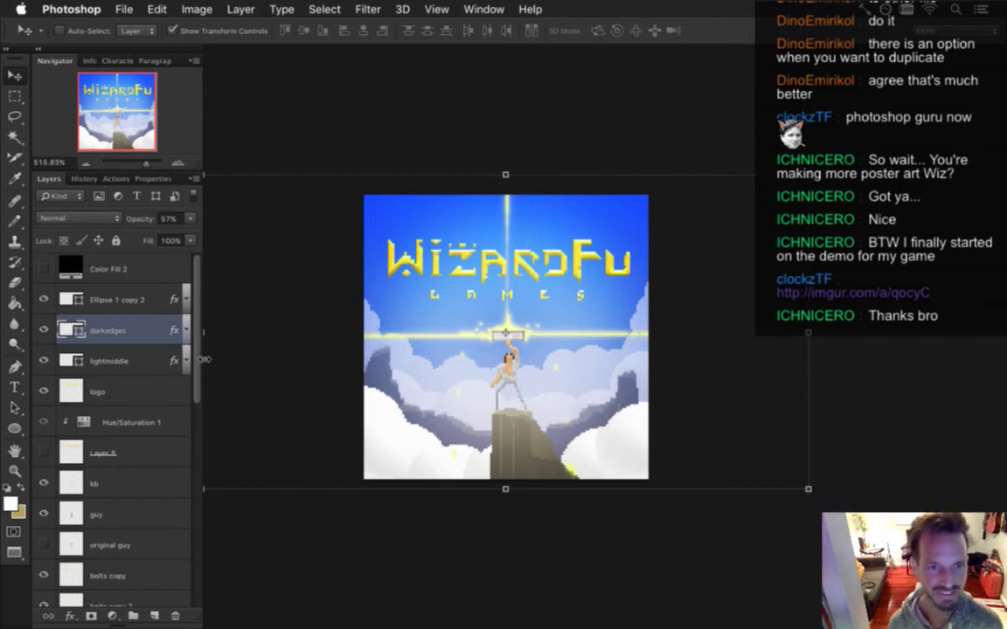
{"action": "key", "text": "m"}
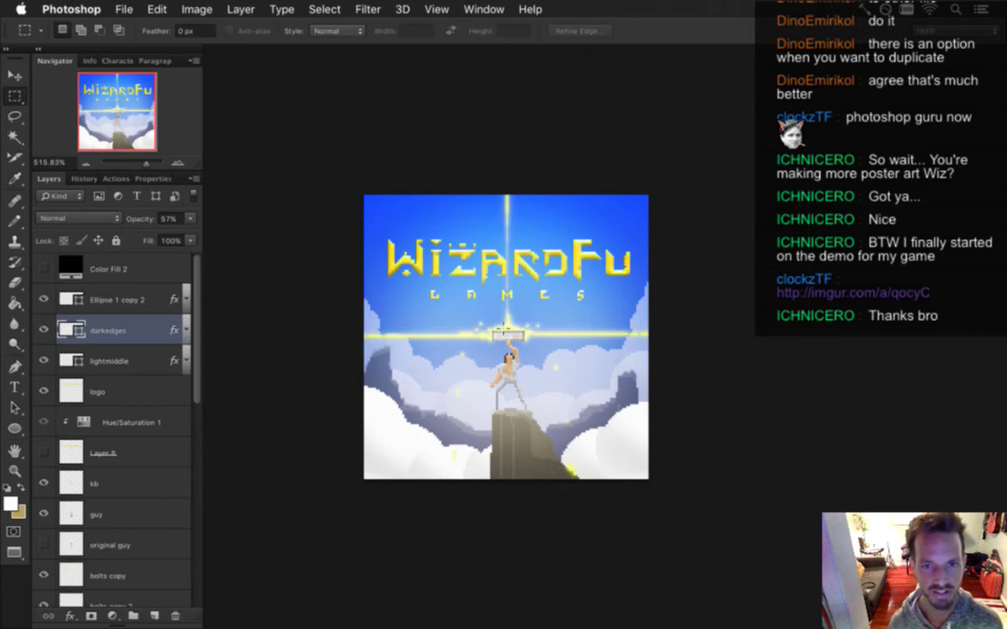
{"action": "double_click", "coordinate": [108, 288]}
{"action": "type", "text": "d"}
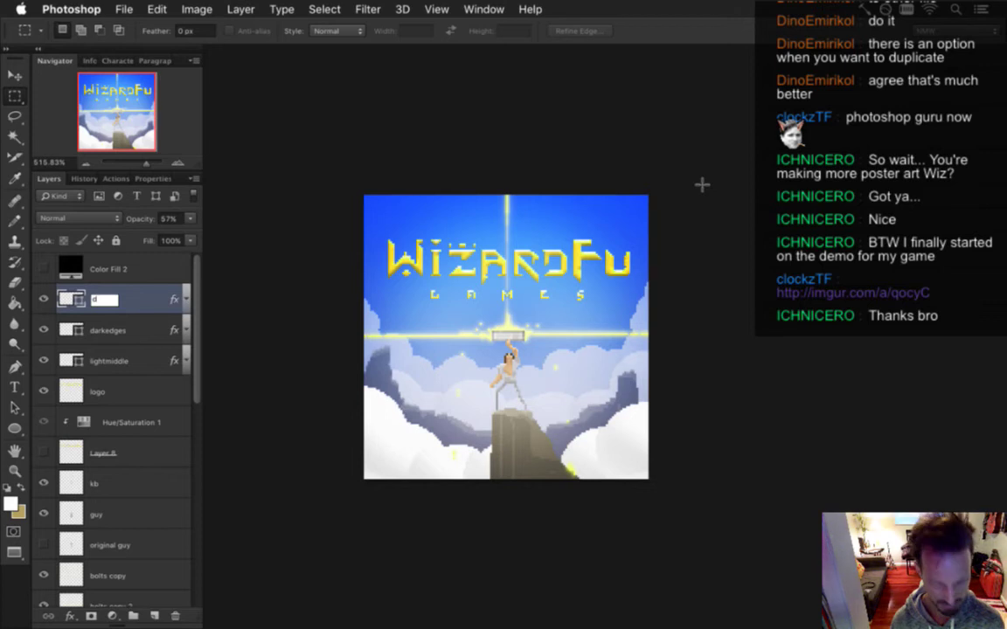
{"action": "type", "text": "arkedges2"}
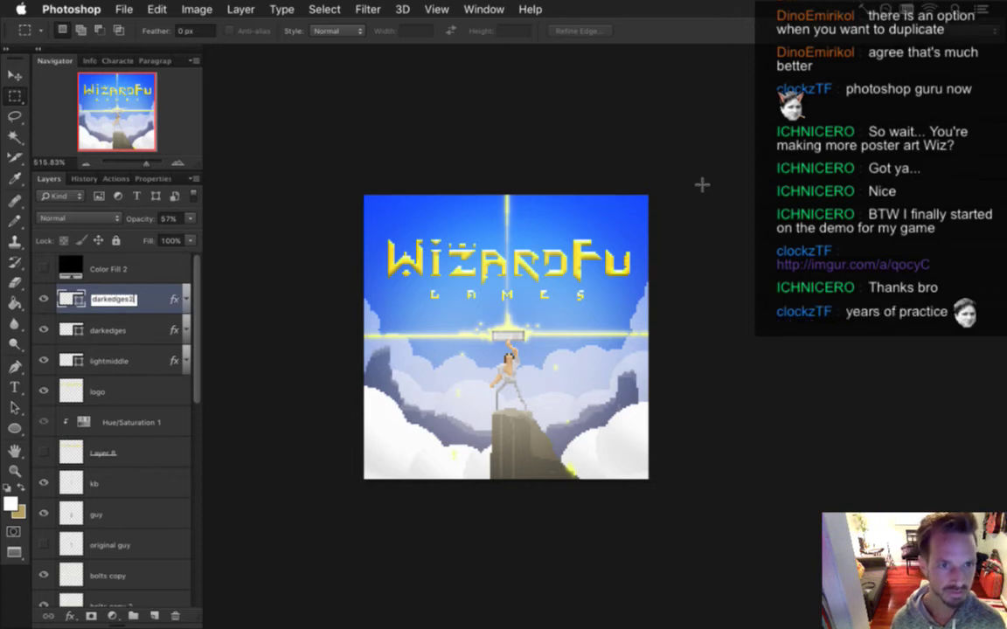
{"action": "key", "text": "Return"}
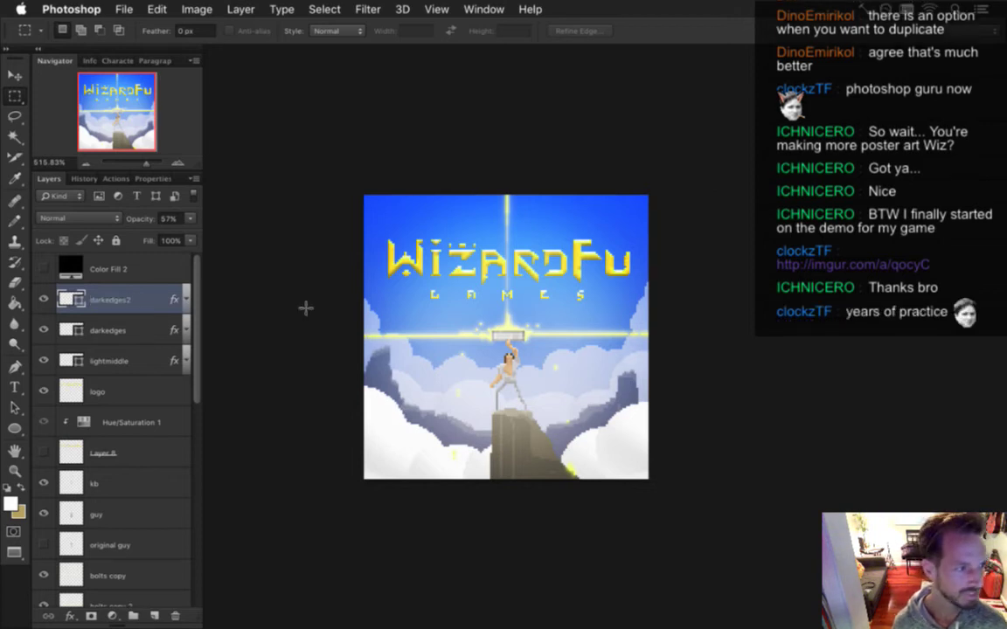
Compare the artwork with darkedges2 hidden and shown, and lower that layer's opacity to 28%
{"action": "mouse_move", "coordinate": [438, 366]}
{"action": "left_mouse_down"}
{"action": "mouse_move", "coordinate": [426, 363]}
{"action": "mouse_move", "coordinate": [440, 366]}
{"action": "left_mouse_up"}
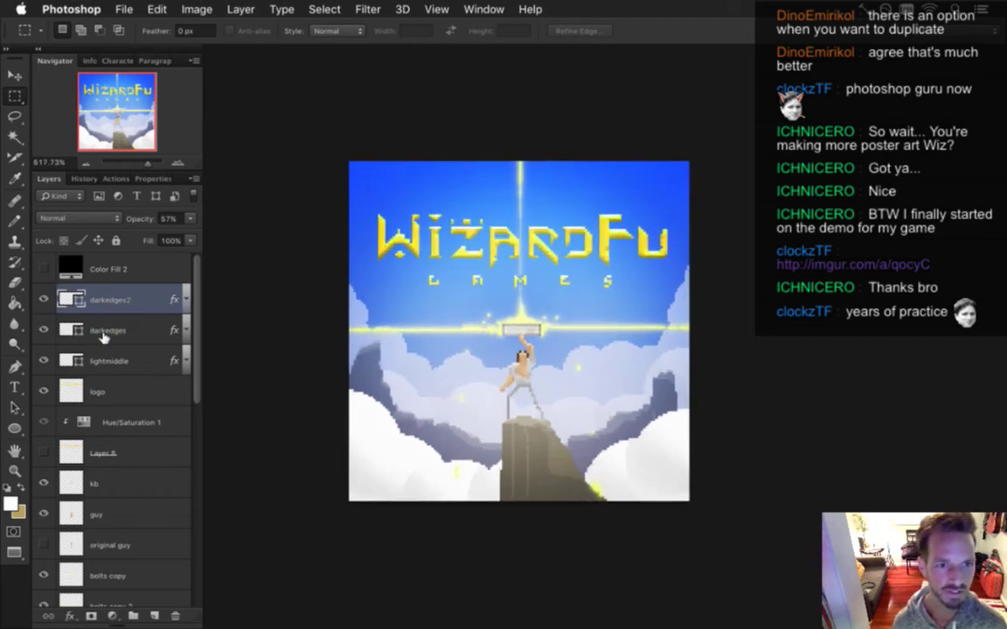
{"action": "key", "text": "v"}
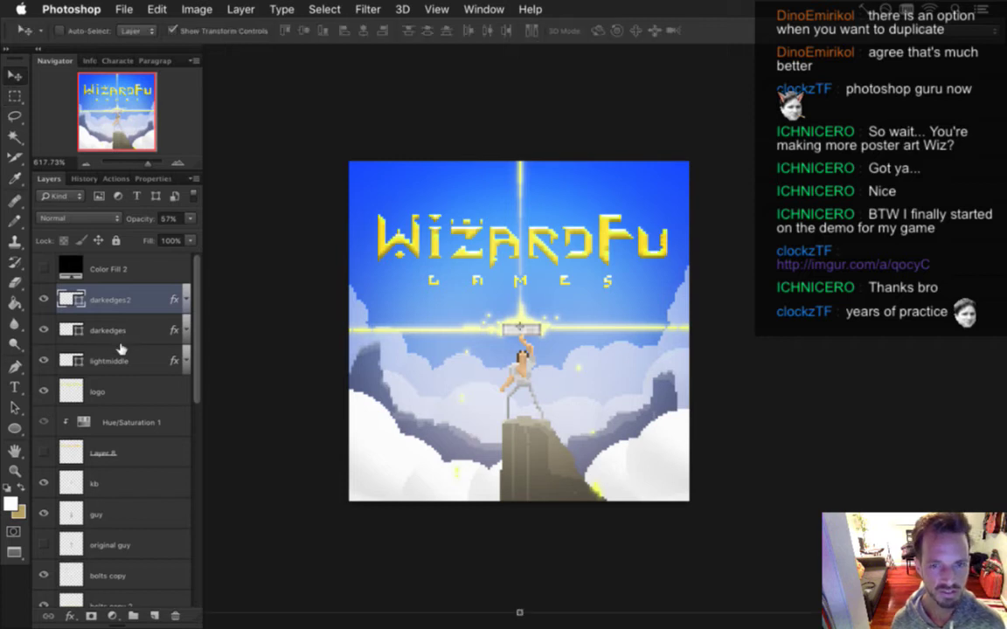
{"action": "left_click", "coordinate": [43, 296]}
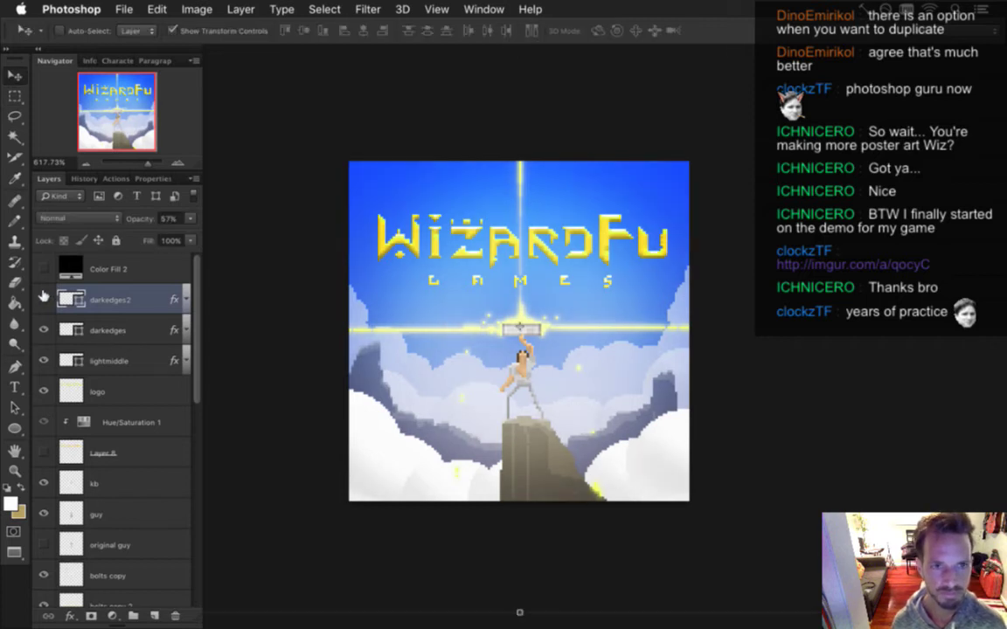
{"action": "left_click", "coordinate": [43, 296]}
{"action": "left_click", "coordinate": [43, 296]}
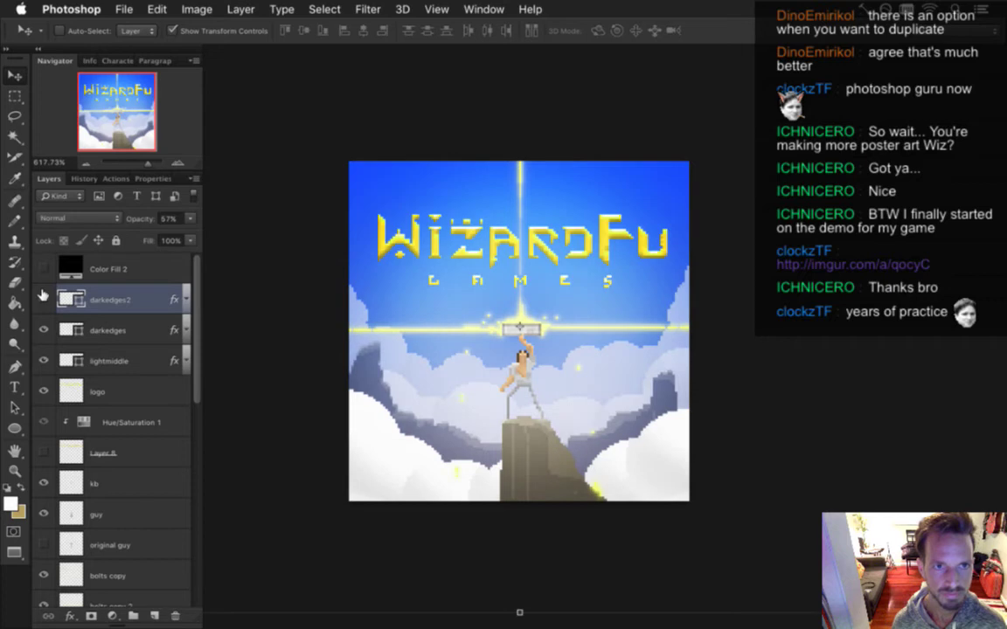
{"action": "left_click", "coordinate": [43, 296]}
{"action": "left_click", "coordinate": [43, 296]}
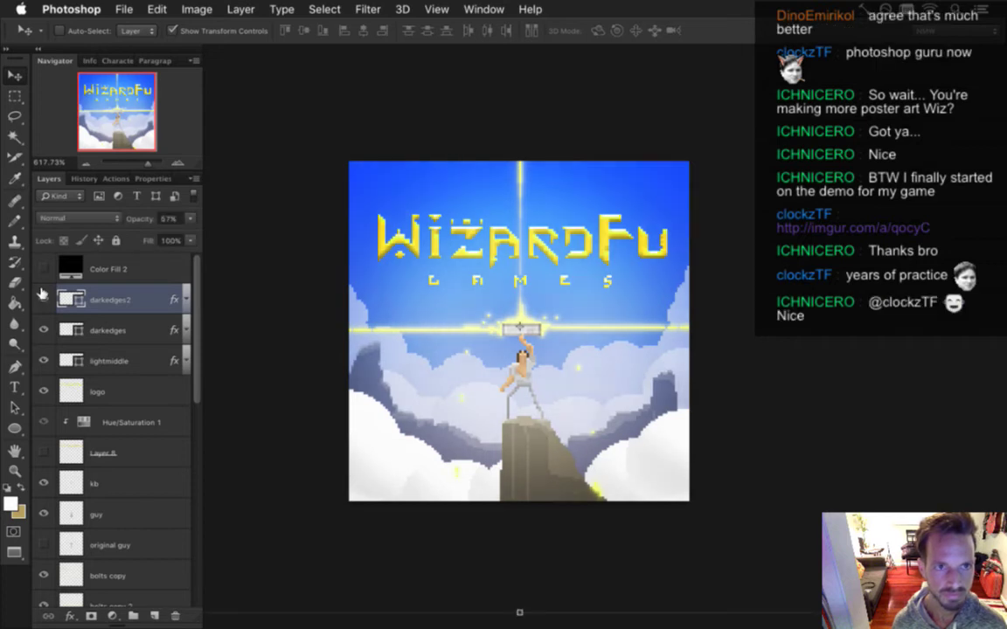
{"action": "left_click", "coordinate": [42, 297]}
{"action": "left_click", "coordinate": [43, 297]}
{"action": "left_click", "coordinate": [193, 219]}
{"action": "left_click_drag", "start_coordinate": [145, 234], "coordinate": [140, 234]}
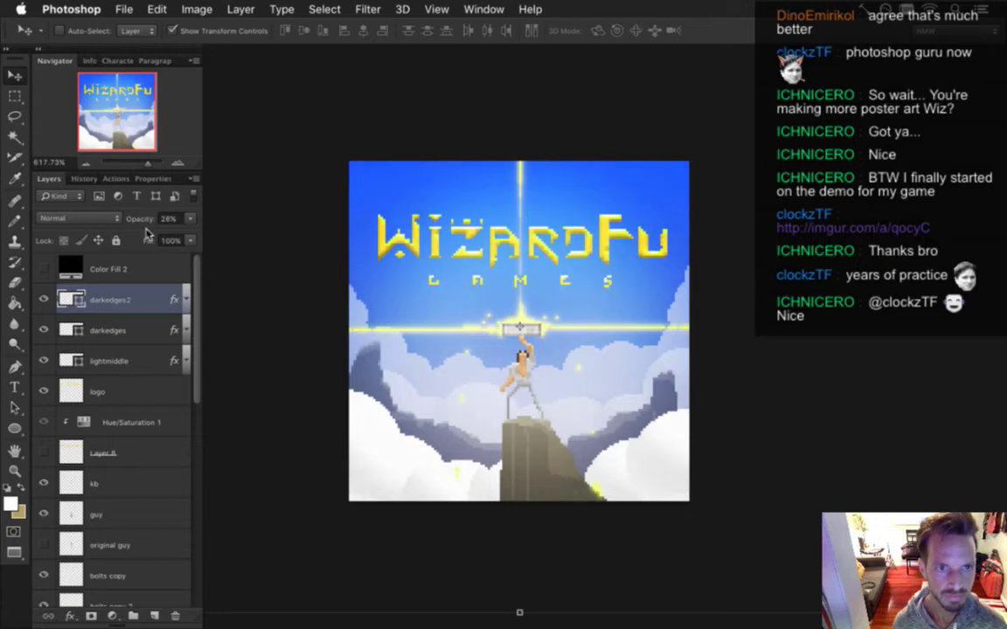
Compare the artwork with darkedges2 hidden and shown, and set that layer's opacity to 31%
{"action": "left_click", "coordinate": [44, 299]}
{"action": "left_click", "coordinate": [44, 300]}
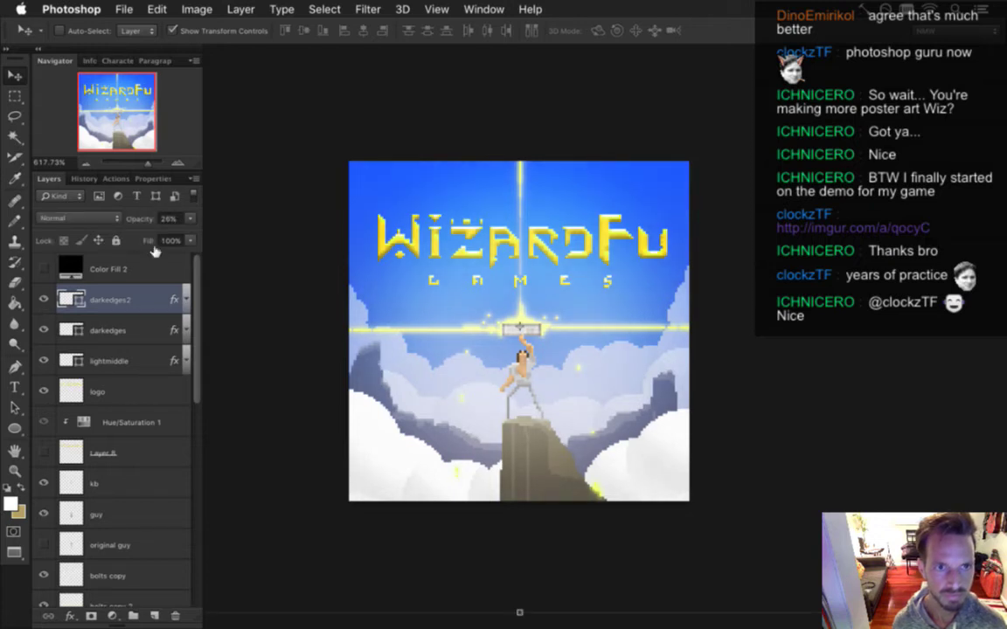
{"action": "left_click", "coordinate": [189, 218]}
{"action": "left_click_drag", "start_coordinate": [133, 234], "coordinate": [140, 234]}
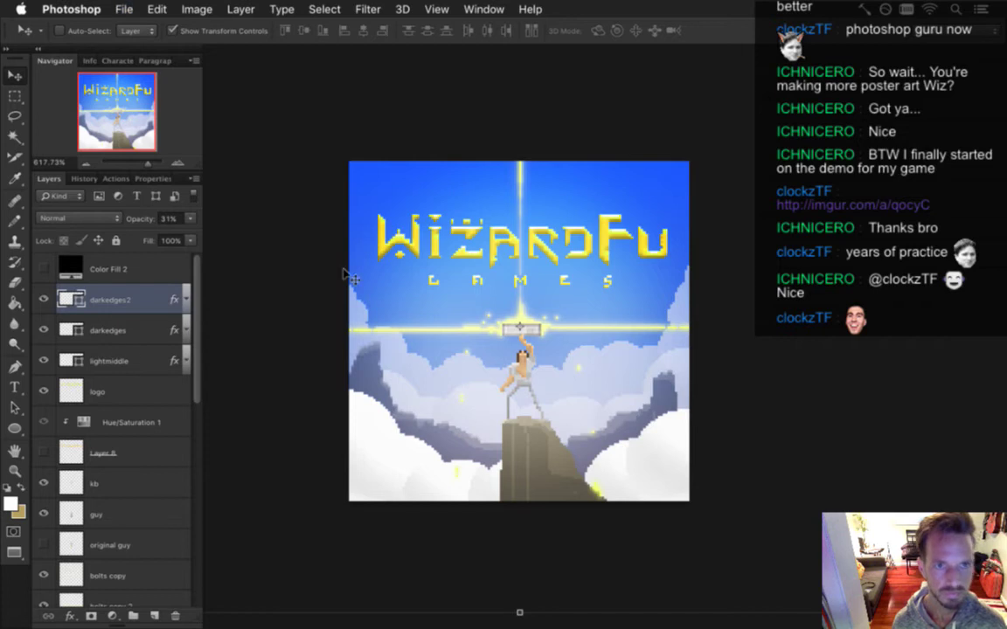
{"action": "scroll", "coordinate": [412, 335], "scroll_direction": "down", "scroll_amount": 2}
{"action": "key", "text": "m"}
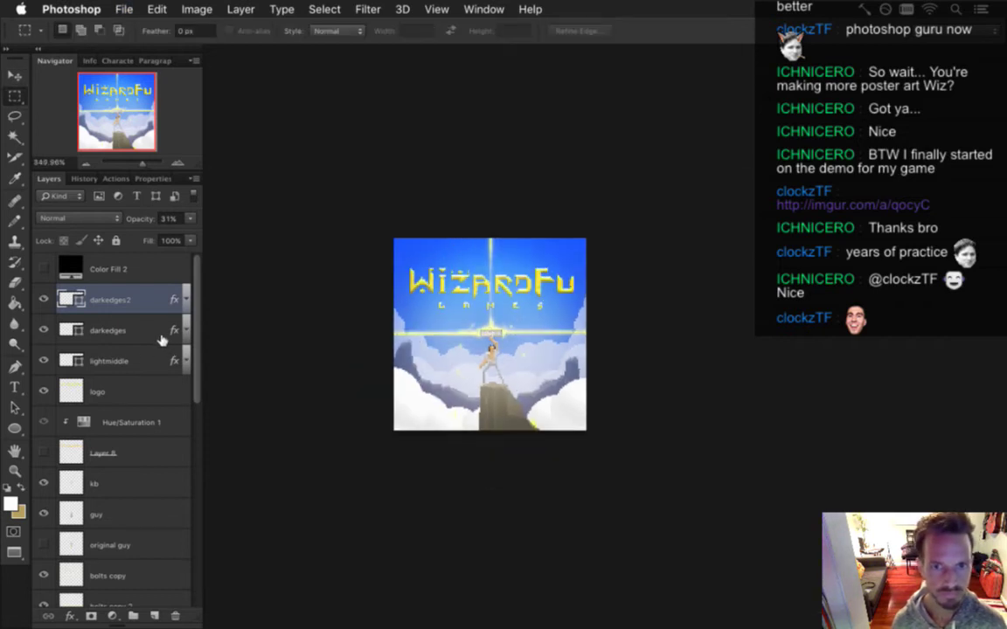
Show Color Fill 2 to judge the artwork in grayscale, and lower the bgbg layer's opacity to 17%
{"action": "left_click", "coordinate": [44, 268]}
{"action": "left_click", "coordinate": [519, 376], "text": "super"}
{"action": "left_click_drag", "start_coordinate": [528, 326], "coordinate": [599, 352]}
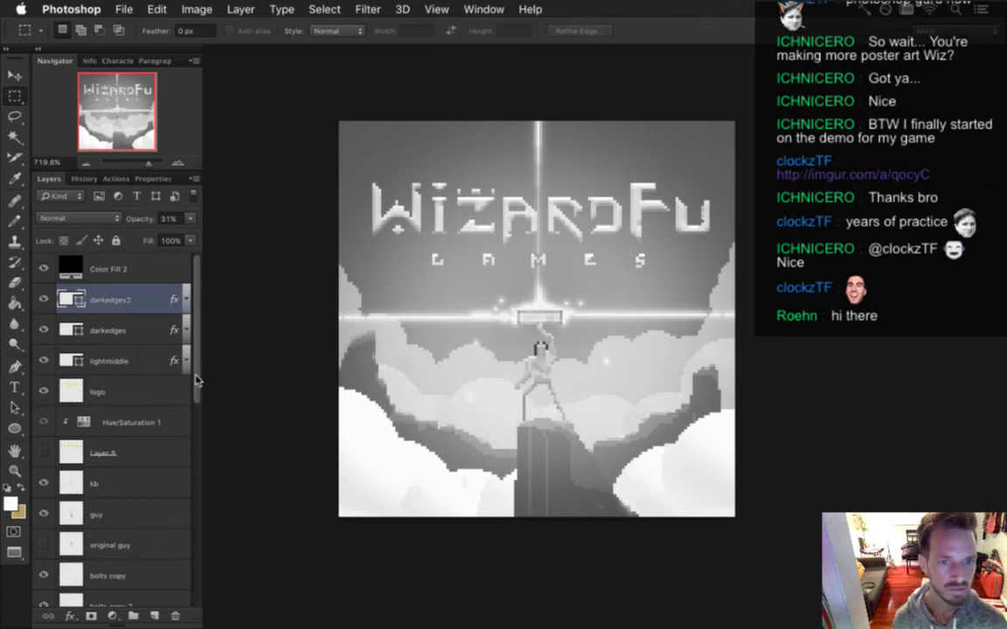
{"action": "scroll", "coordinate": [180, 367], "scroll_direction": "down", "scroll_amount": 8}
{"action": "scroll", "coordinate": [174, 527], "scroll_direction": "down", "scroll_amount": 4}
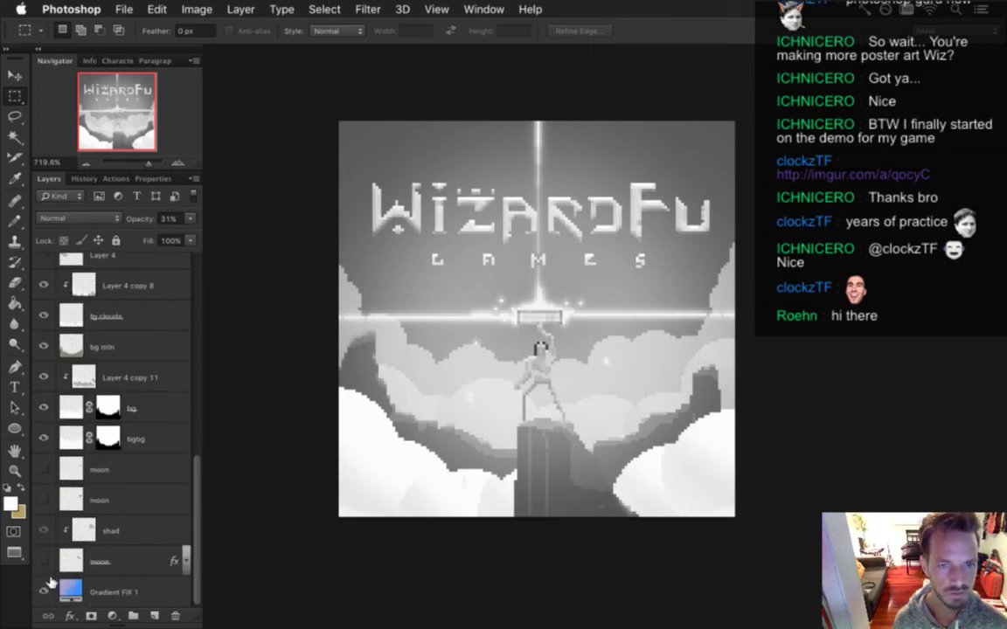
{"action": "left_click", "coordinate": [72, 441]}
{"action": "left_click", "coordinate": [189, 218]}
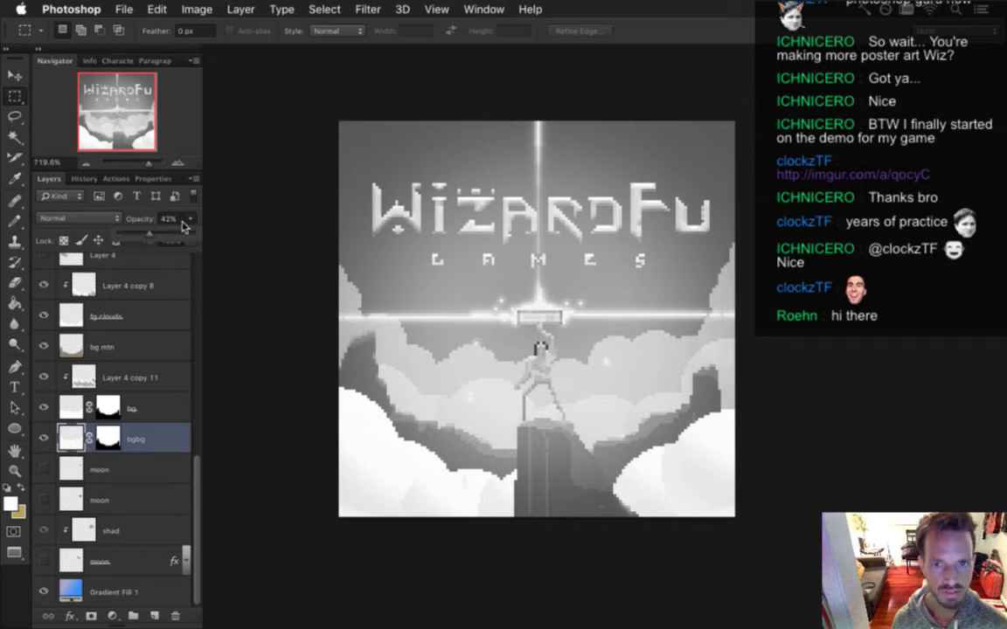
{"action": "left_click_drag", "start_coordinate": [166, 229], "coordinate": [137, 237]}
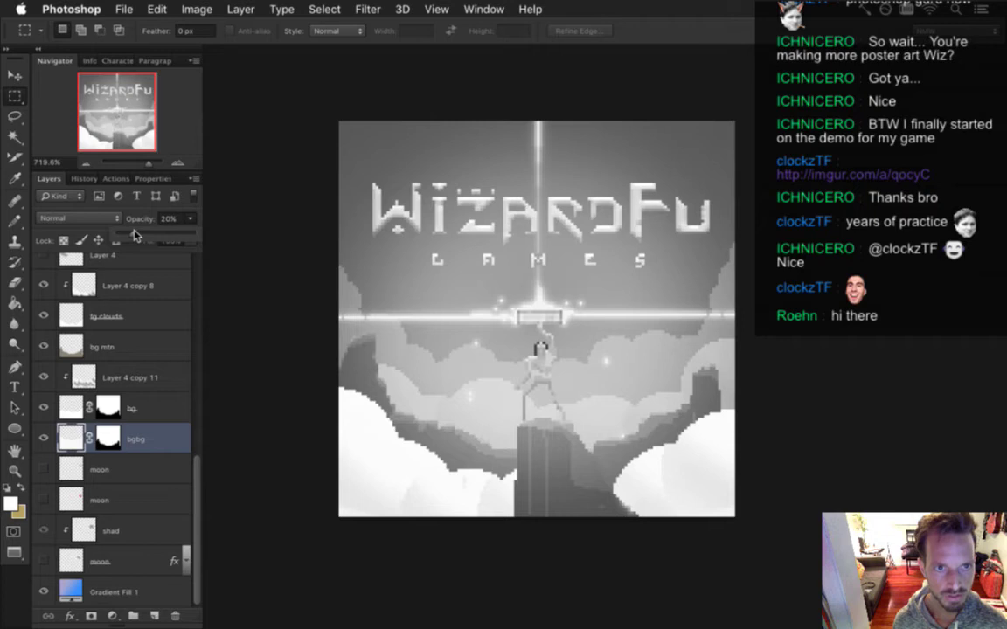
{"action": "left_click_drag", "start_coordinate": [133, 232], "coordinate": [133, 238]}
{"action": "left_click", "coordinate": [164, 210]}
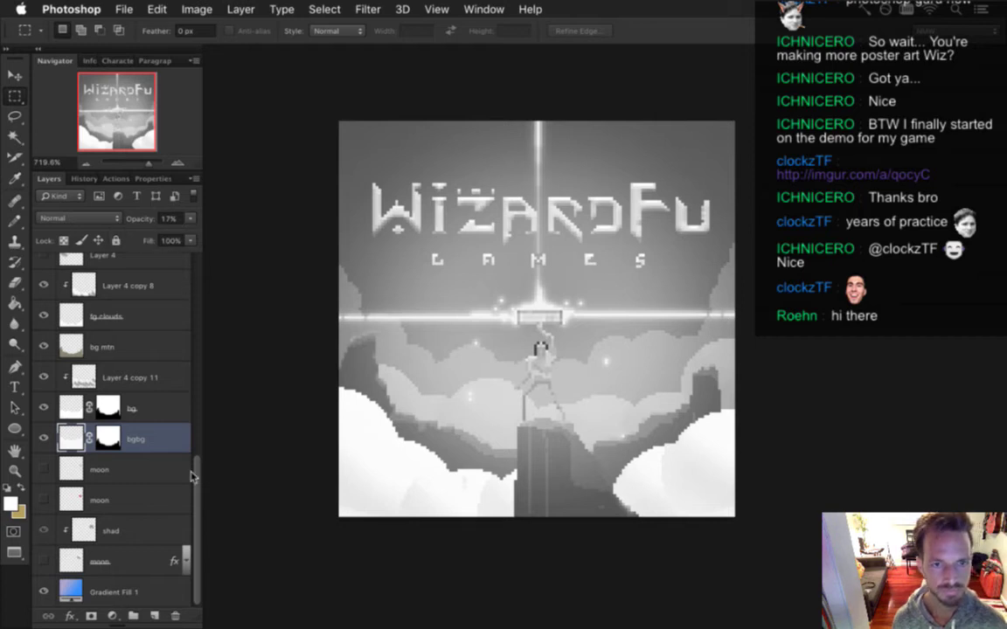
Hide Color Fill 2 to return to full color, and set the bgbg layer's opacity to 27%
{"action": "left_click_drag", "start_coordinate": [197, 472], "coordinate": [194, 267]}
{"action": "left_click", "coordinate": [46, 268]}
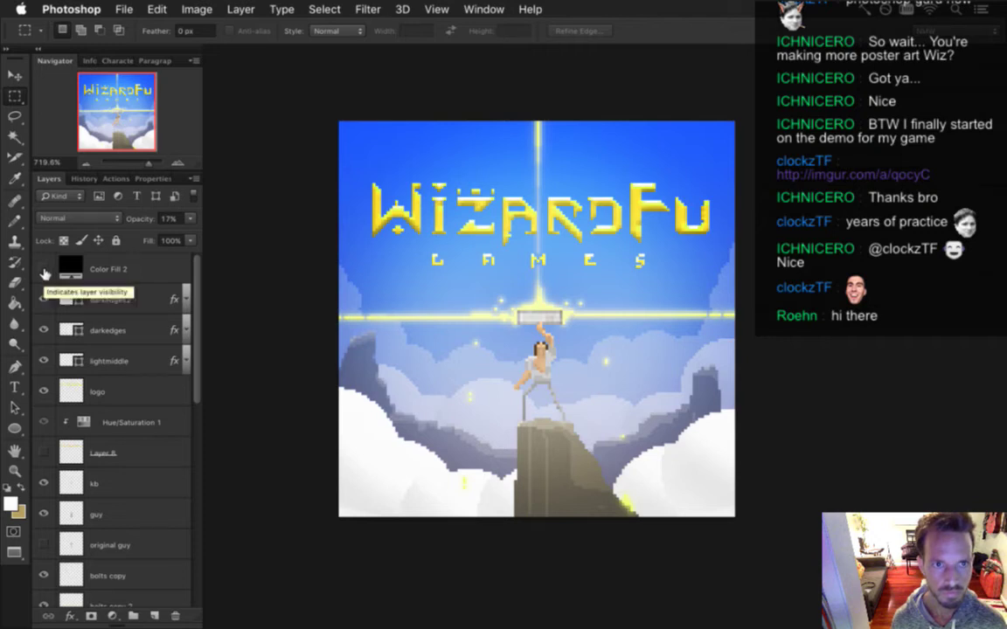
{"action": "scroll", "coordinate": [188, 437], "scroll_direction": "down", "scroll_amount": 10}
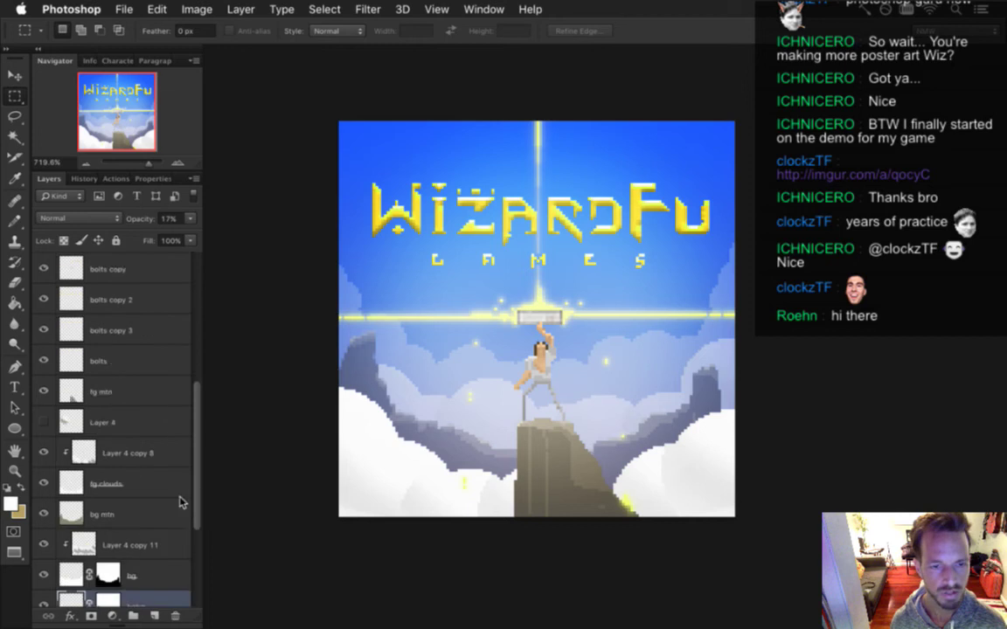
{"action": "left_click", "coordinate": [190, 219]}
{"action": "left_click_drag", "start_coordinate": [135, 231], "coordinate": [138, 233]}
{"action": "left_click", "coordinate": [171, 200]}
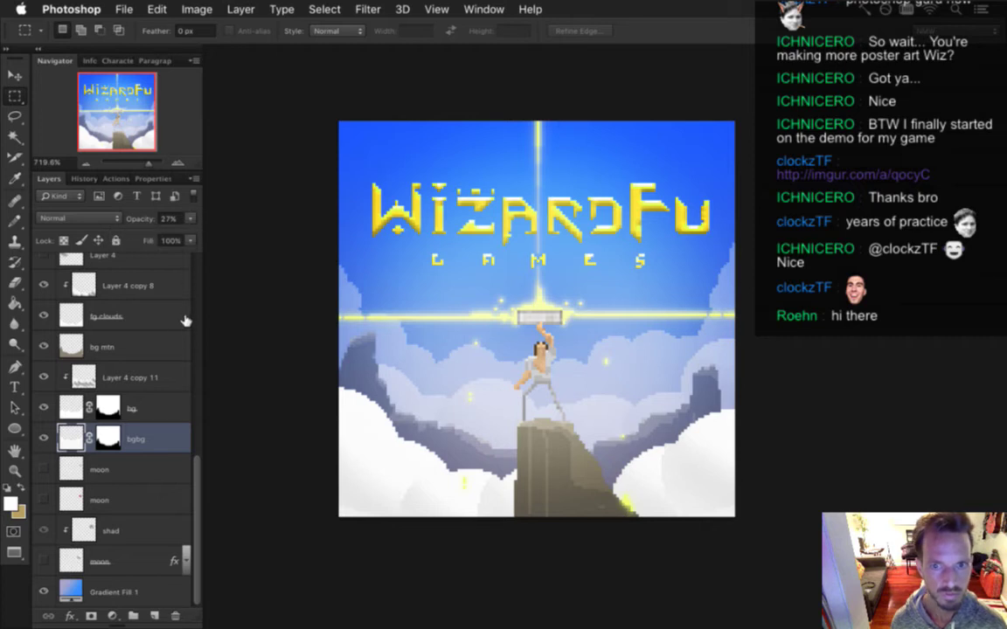
Sample the dark yellow at the lower edge of the logo's W as the foreground color
{"action": "key", "text": "super+w"}
{"action": "key", "text": "Escape"}
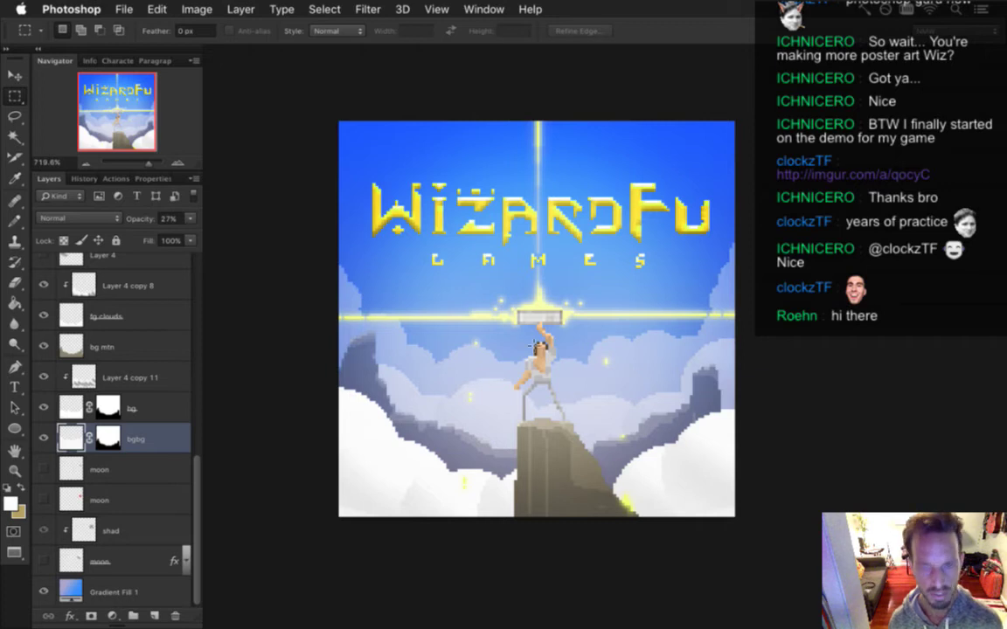
{"action": "scroll", "coordinate": [449, 333], "scroll_direction": "down", "scroll_amount": 3}
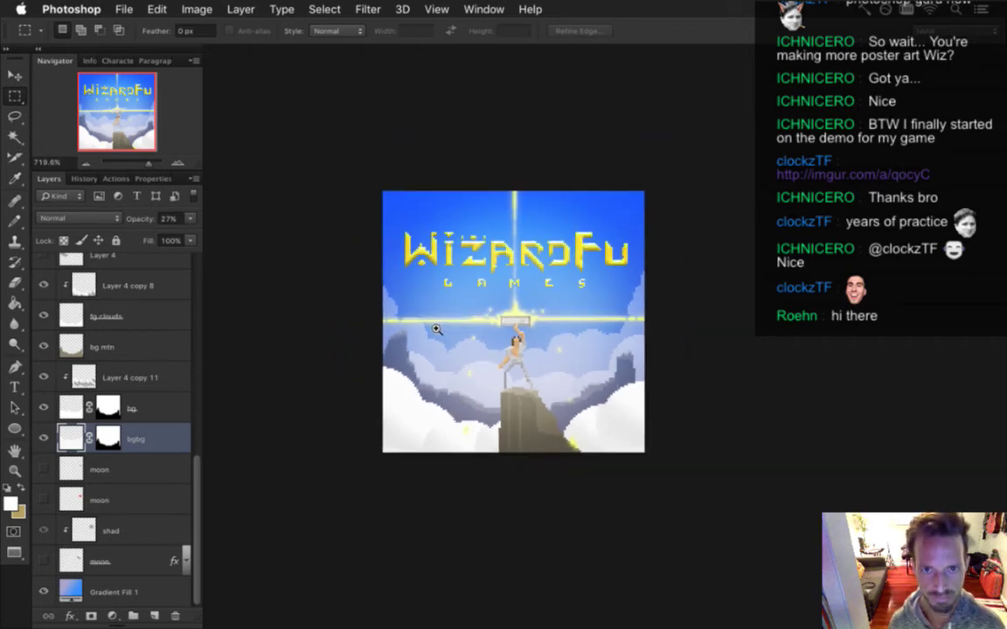
{"action": "left_click_drag", "start_coordinate": [467, 275], "coordinate": [524, 285]}
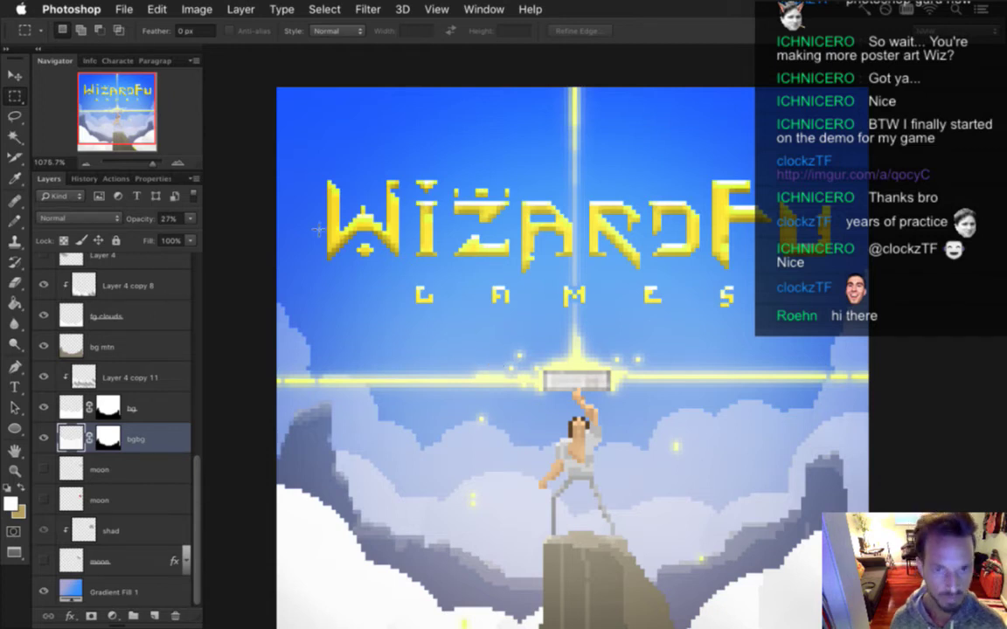
{"action": "key", "text": "i"}
{"action": "left_click", "coordinate": [327, 257]}
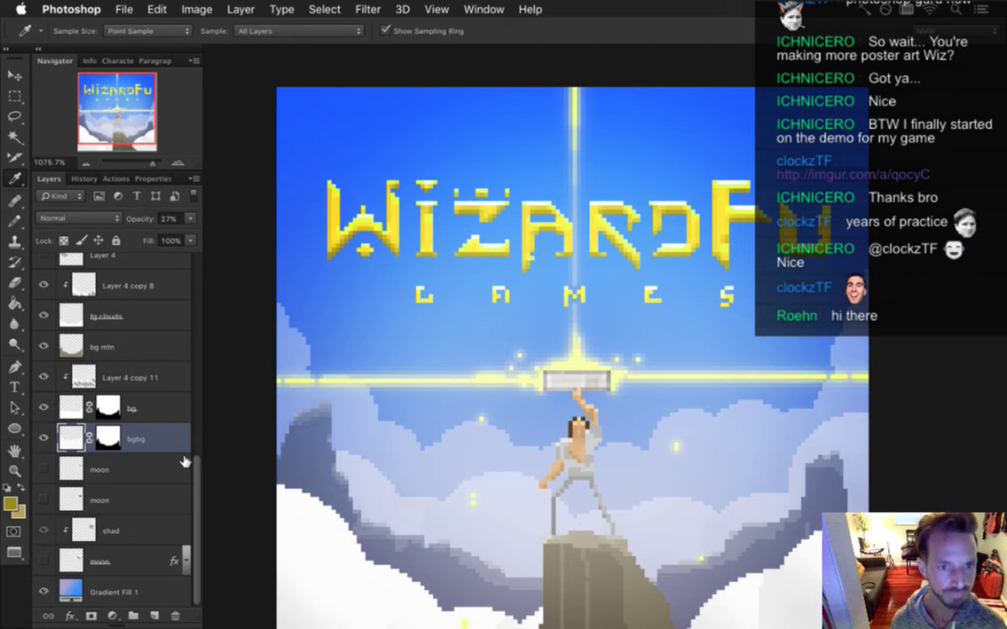
With the logo layer selected, hide darkedges2, darkedges and lightmiddle, and sample the unshaded dark yellow at the W's lower tip
{"action": "scroll", "coordinate": [196, 473], "scroll_direction": "up", "scroll_amount": 10}
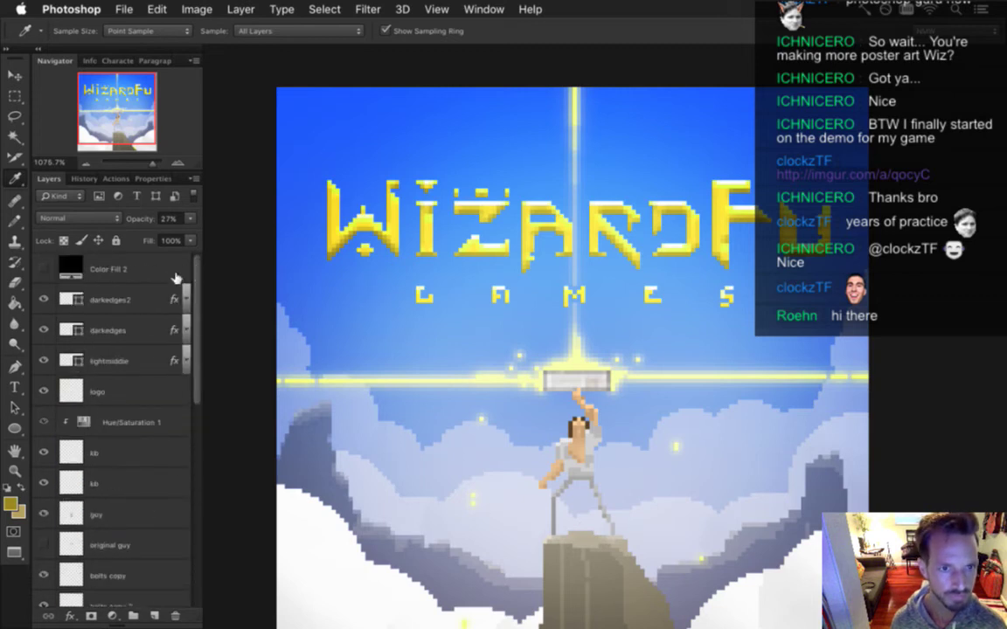
{"action": "left_click", "coordinate": [105, 385]}
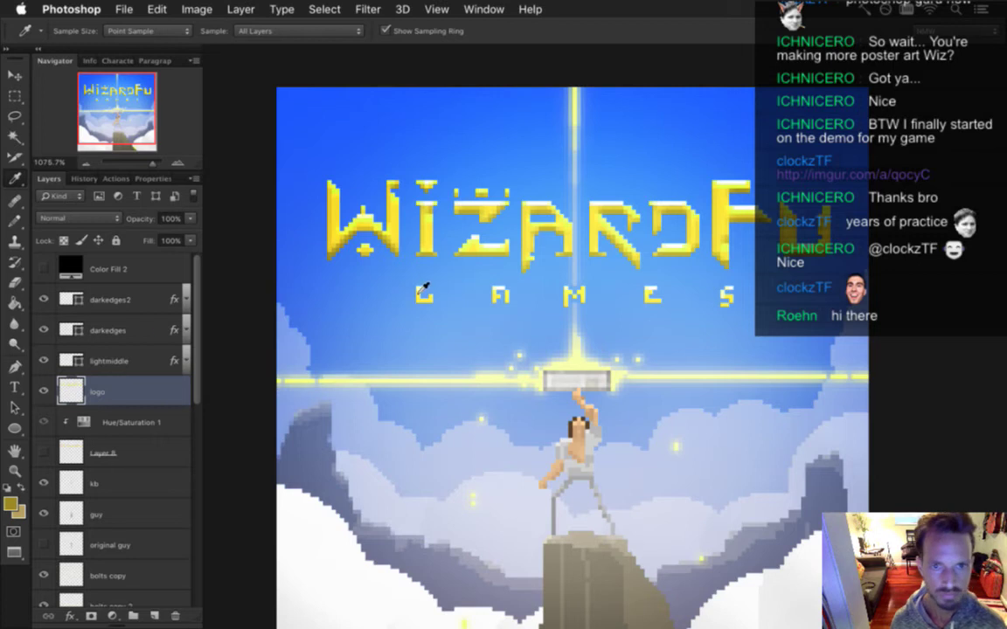
{"action": "scroll", "coordinate": [378, 273], "scroll_direction": "up", "scroll_amount": 2}
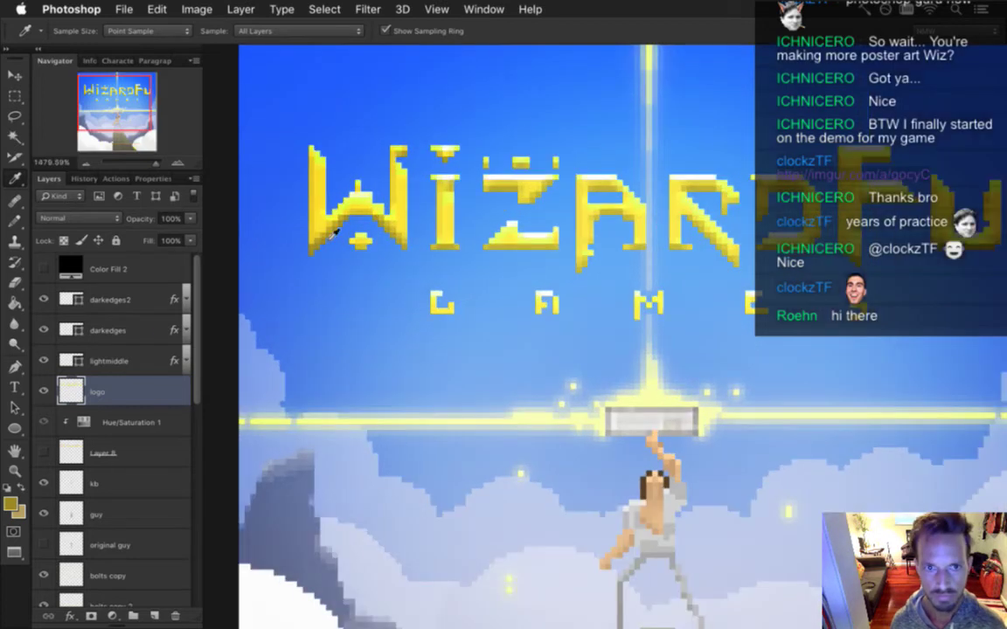
{"action": "left_click_drag", "start_coordinate": [44, 299], "coordinate": [44, 360]}
{"action": "left_click", "coordinate": [318, 260]}
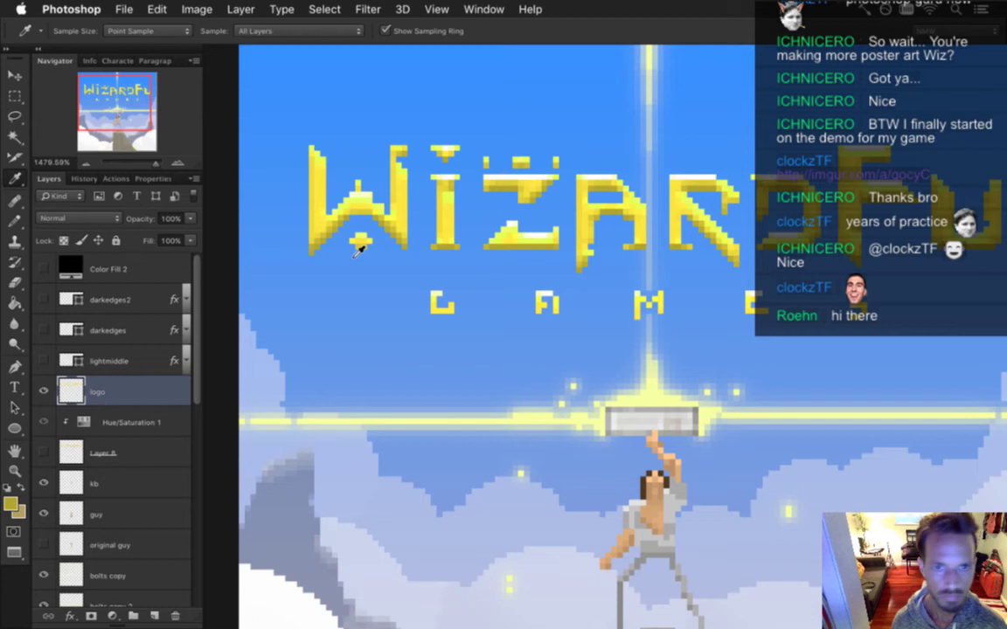
{"action": "left_click", "coordinate": [285, 232]}
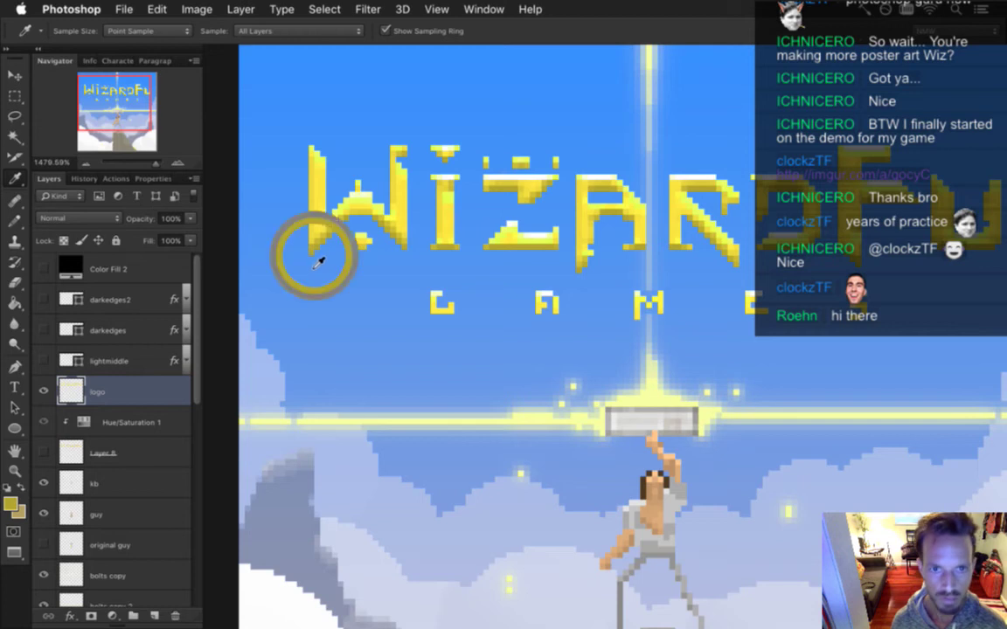
Adjust the foreground color to a darker, warmer gold with hex value 997c22
{"action": "left_click", "coordinate": [10, 504]}
{"action": "left_click_drag", "start_coordinate": [266, 382], "coordinate": [267, 386]}
{"action": "left_click", "coordinate": [289, 417]}
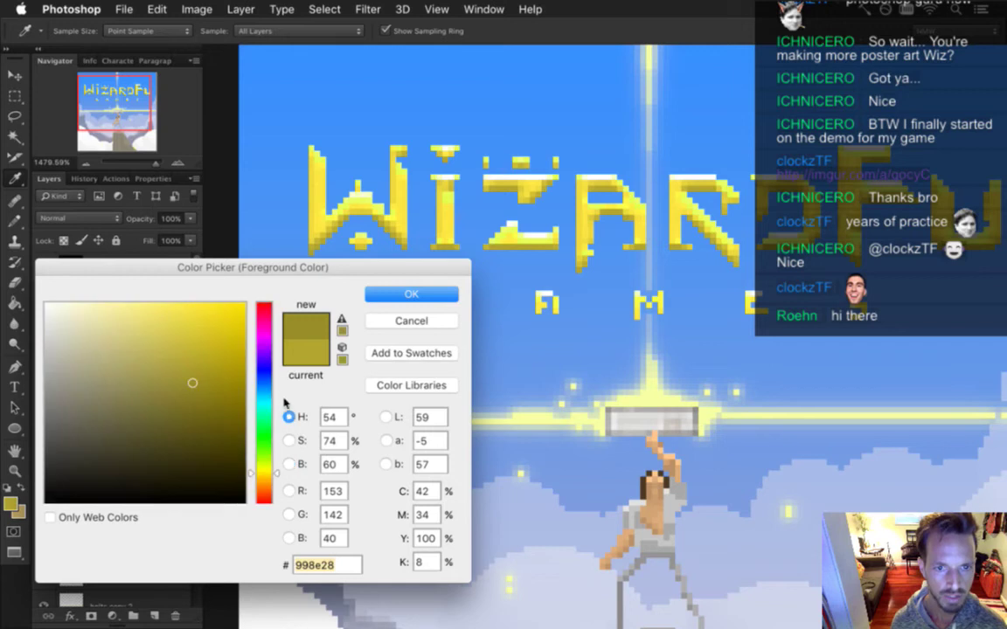
{"action": "left_click_drag", "start_coordinate": [278, 475], "coordinate": [275, 480]}
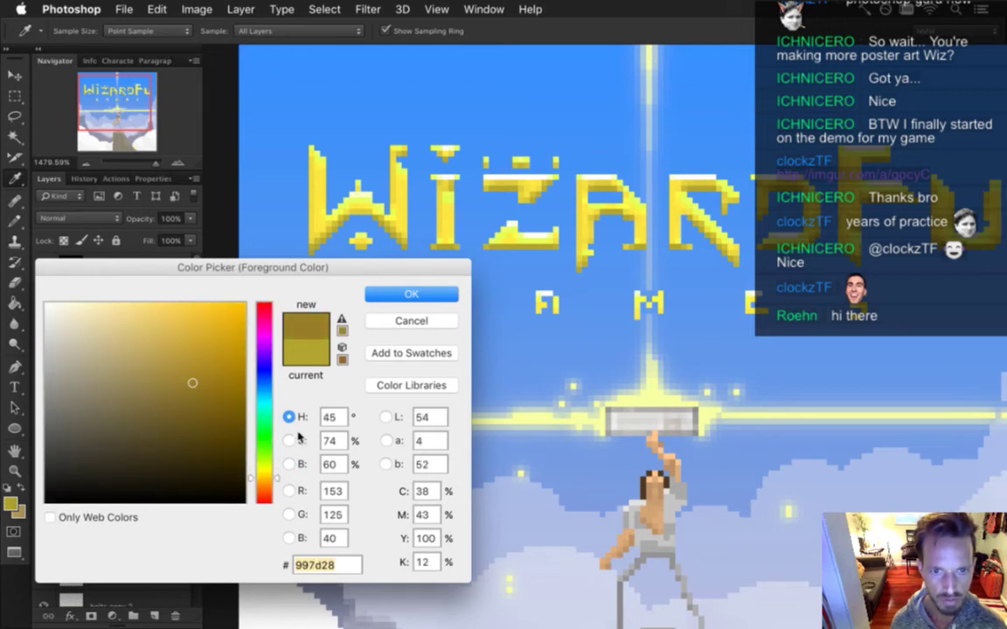
{"action": "left_click", "coordinate": [291, 440]}
{"action": "left_click_drag", "start_coordinate": [273, 355], "coordinate": [275, 350]}
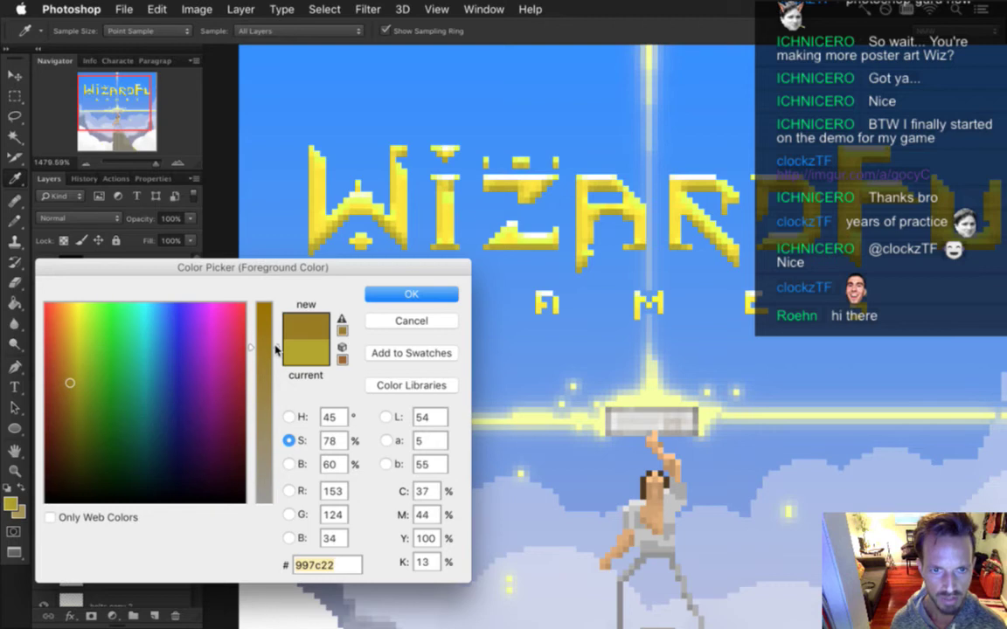
{"action": "key", "text": "Return"}
Set the Pencil to a 1 px size and try a dark edge under the W's lower tip
{"action": "key", "text": "b"}
{"action": "key", "text": "bracketleft"}
{"action": "key", "text": "bracketleft"}
{"action": "key", "text": "bracketleft"}
{"action": "key", "text": "bracketleft"}
{"action": "key", "text": "bracketleft"}
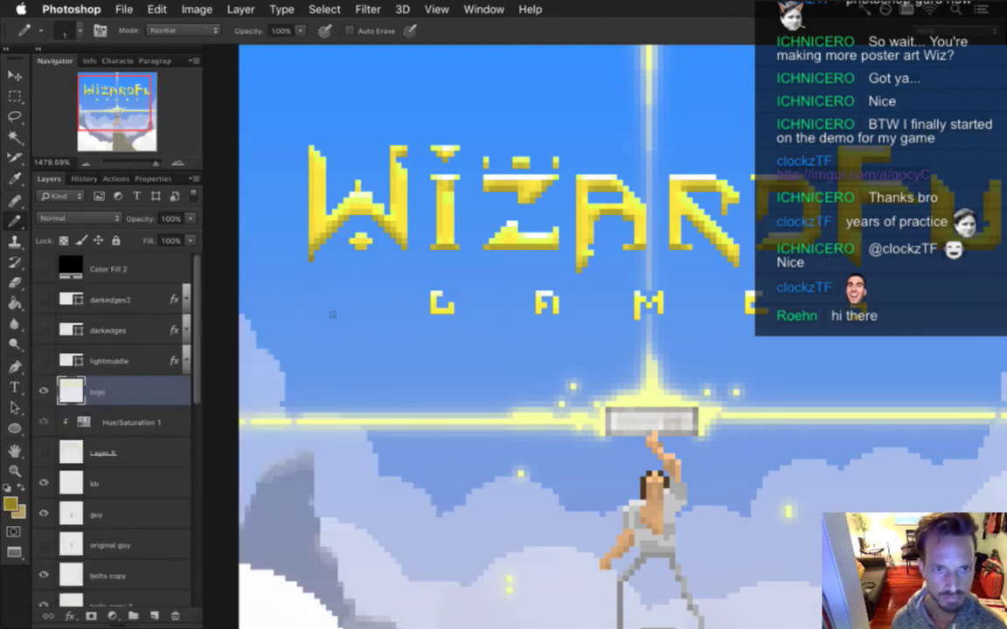
Undo the test edge under the W and add a new empty layer directly above the logo layer
{"action": "key", "text": "alt+comma"}
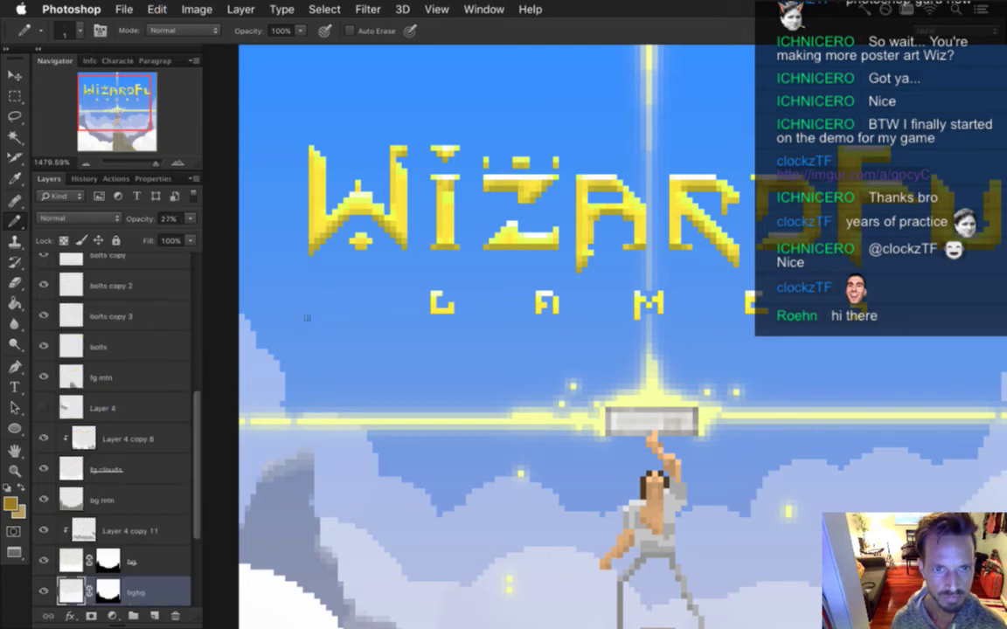
{"action": "scroll", "coordinate": [180, 369], "scroll_direction": "up", "scroll_amount": 10}
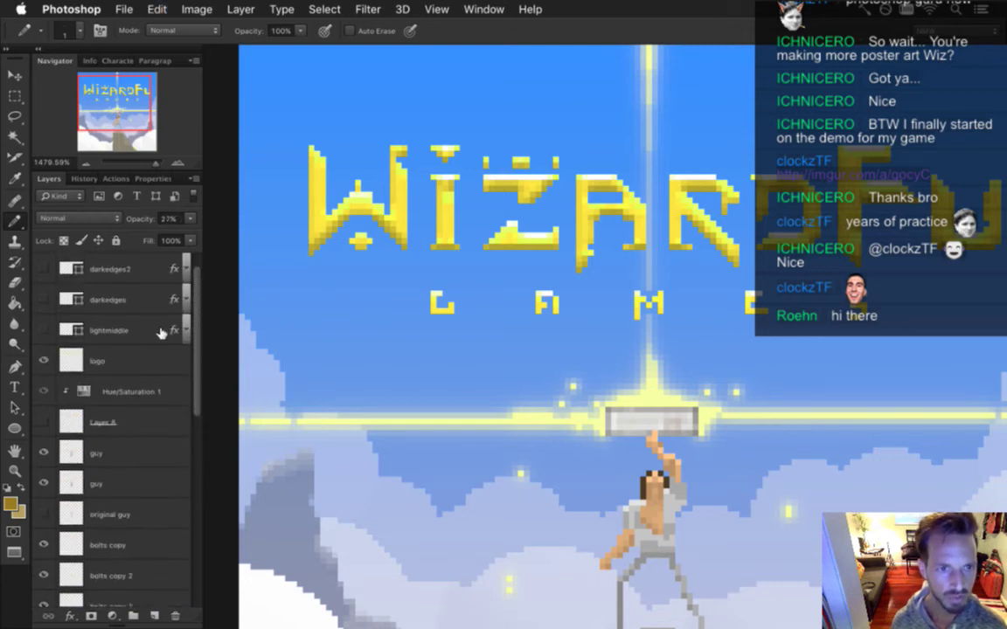
{"action": "left_click", "coordinate": [125, 361]}
{"action": "key", "text": "super+shift+alt+n"}
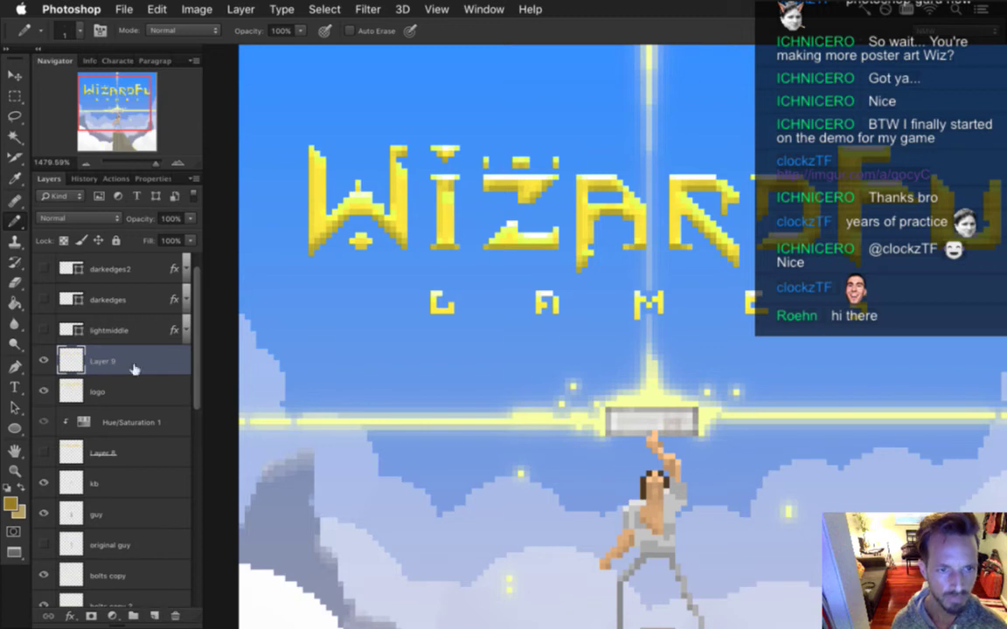
Draw dark gold pixel shading along the lower edges of W, I and Z and of the G and A in GAMES
{"action": "key", "text": "e"}
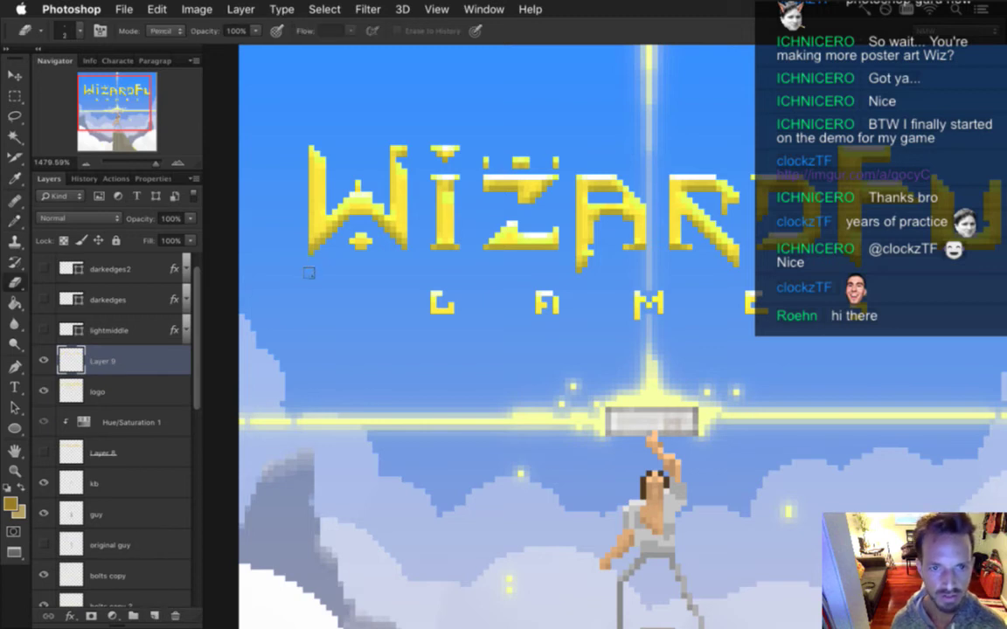
{"action": "key", "text": "b"}
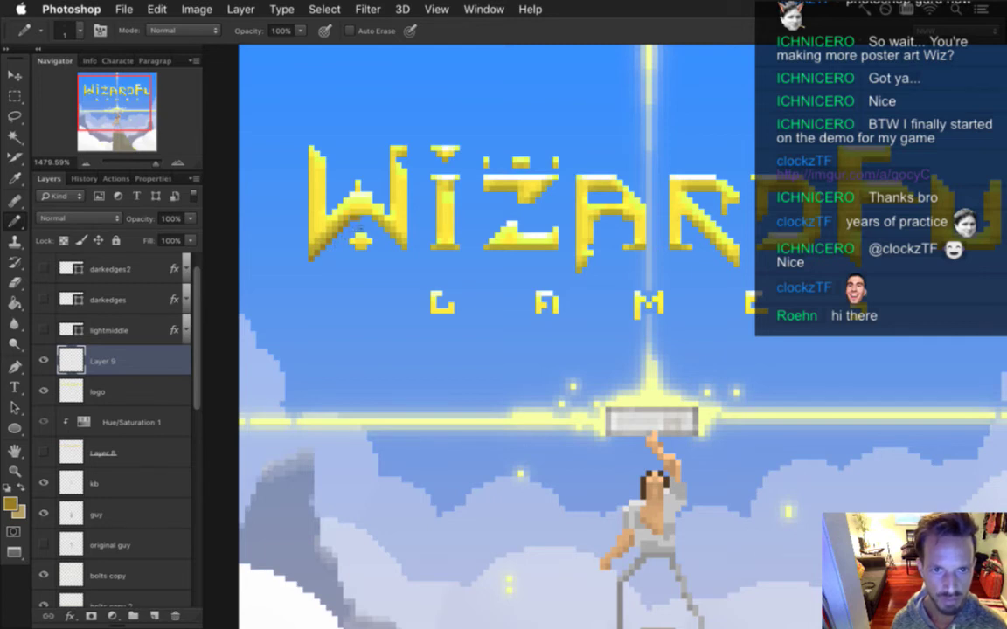
{"action": "scroll", "coordinate": [385, 248], "scroll_direction": "up", "scroll_amount": 1}
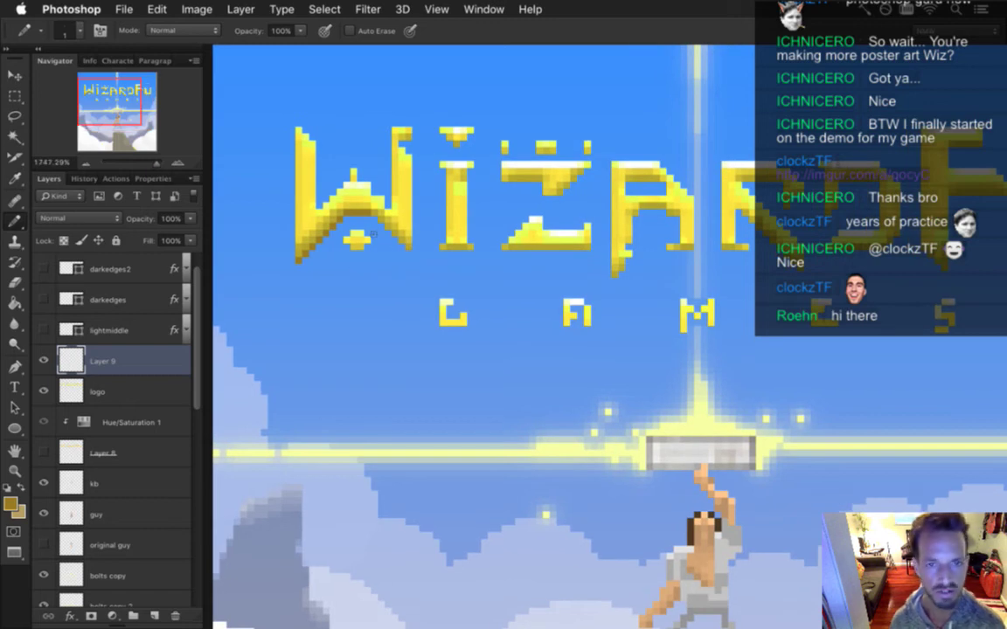
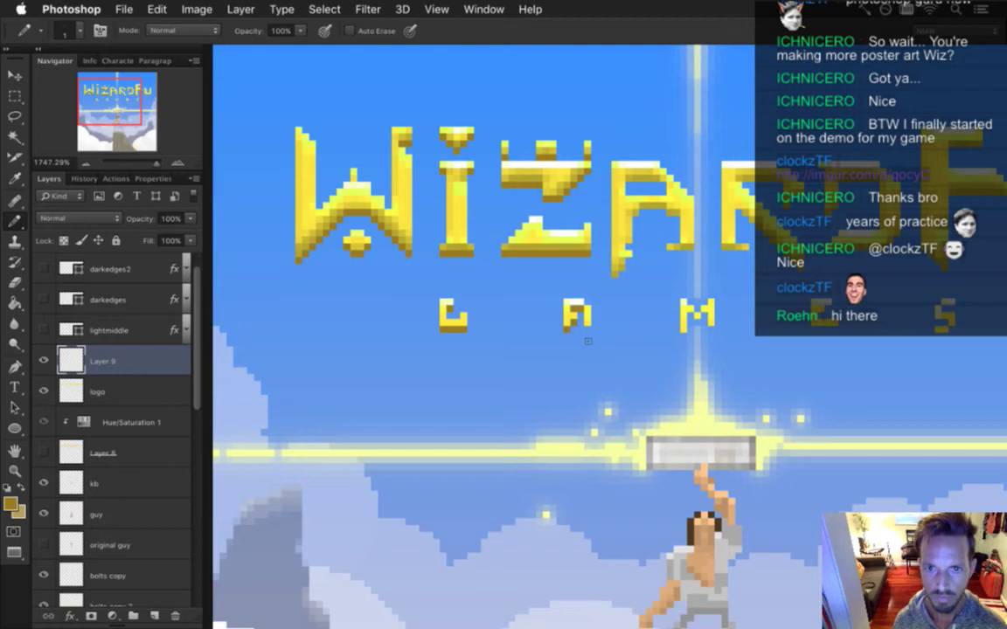
Draw dark gold pixel shading along the lower edges of the A and R in WIZARDFU and the M in GAMES
{"action": "left_click_drag", "start_coordinate": [650, 247], "coordinate": [514, 254]}
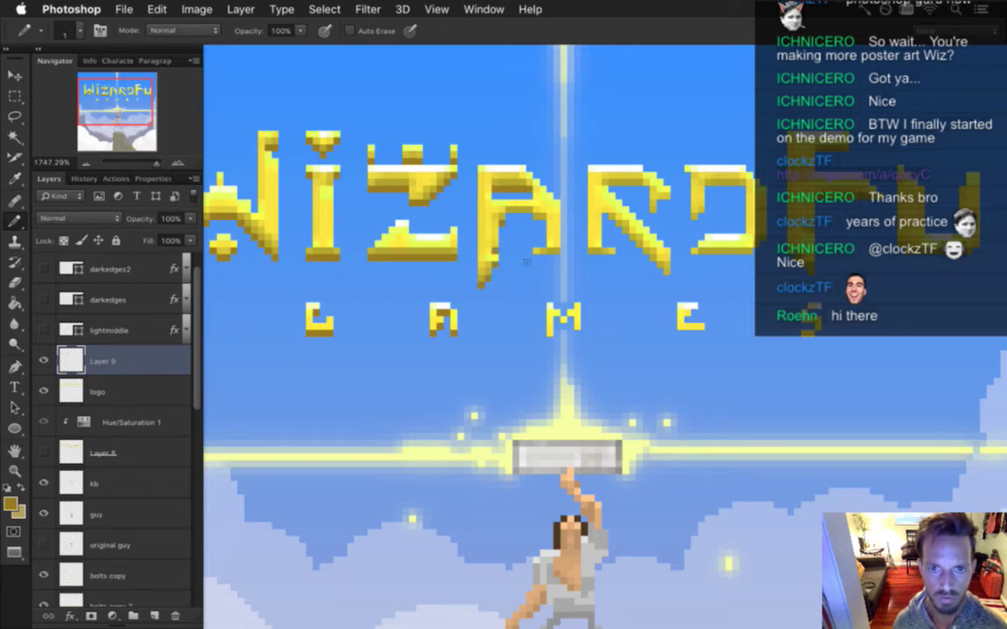
{"action": "key", "text": "e"}
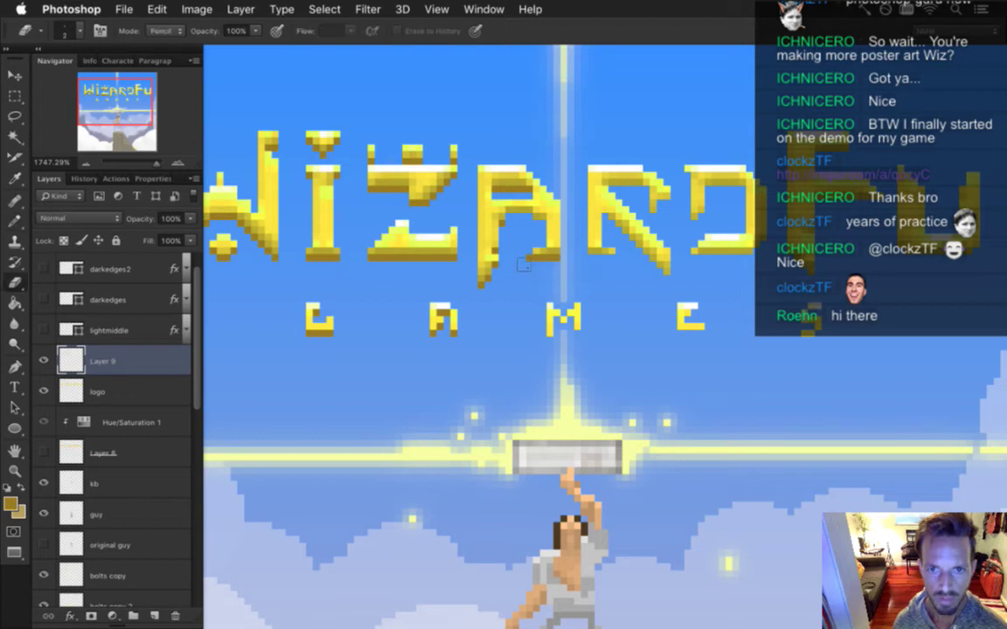
{"action": "key", "text": "b"}
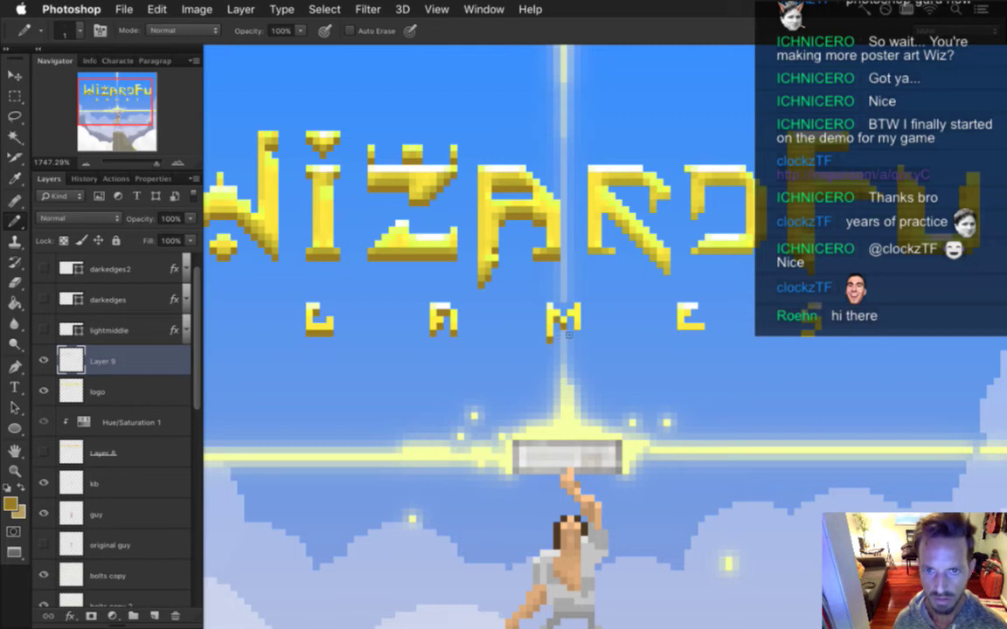
Draw dark gold pixel shading under the D, F and U in WIZARDFU and the E and S in GAMES
{"action": "left_click_drag", "start_coordinate": [589, 273], "coordinate": [498, 275]}
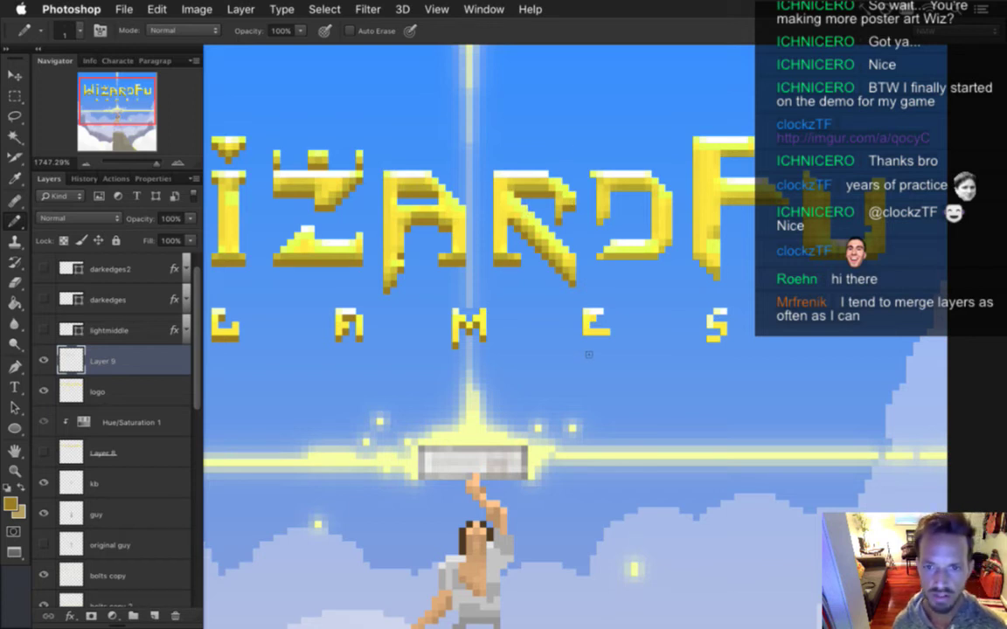
{"action": "left_click_drag", "start_coordinate": [586, 334], "coordinate": [598, 330]}
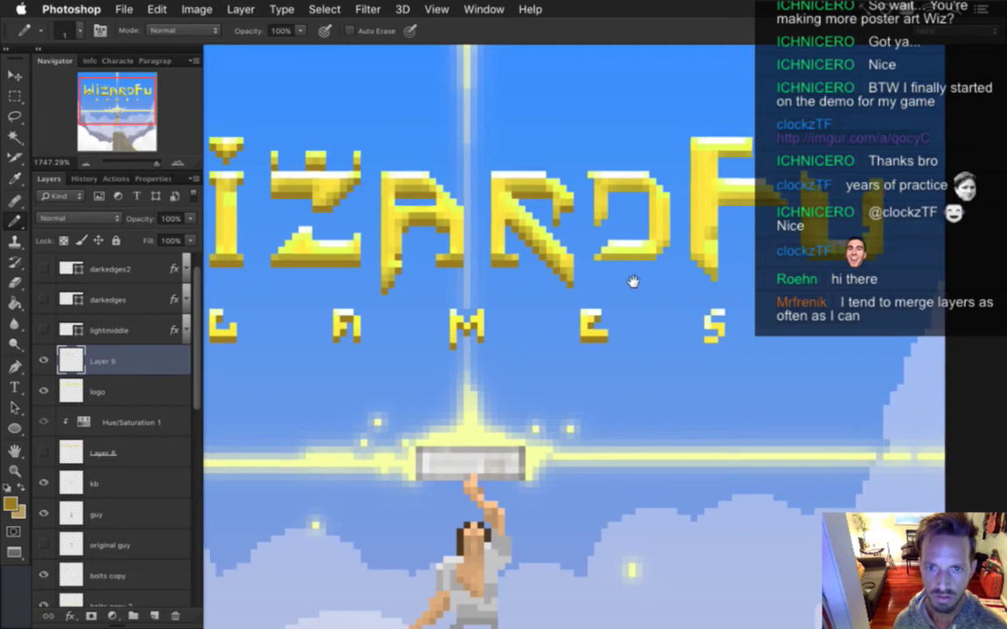
{"action": "scroll", "coordinate": [548, 228], "scroll_direction": "right", "scroll_amount": 3}
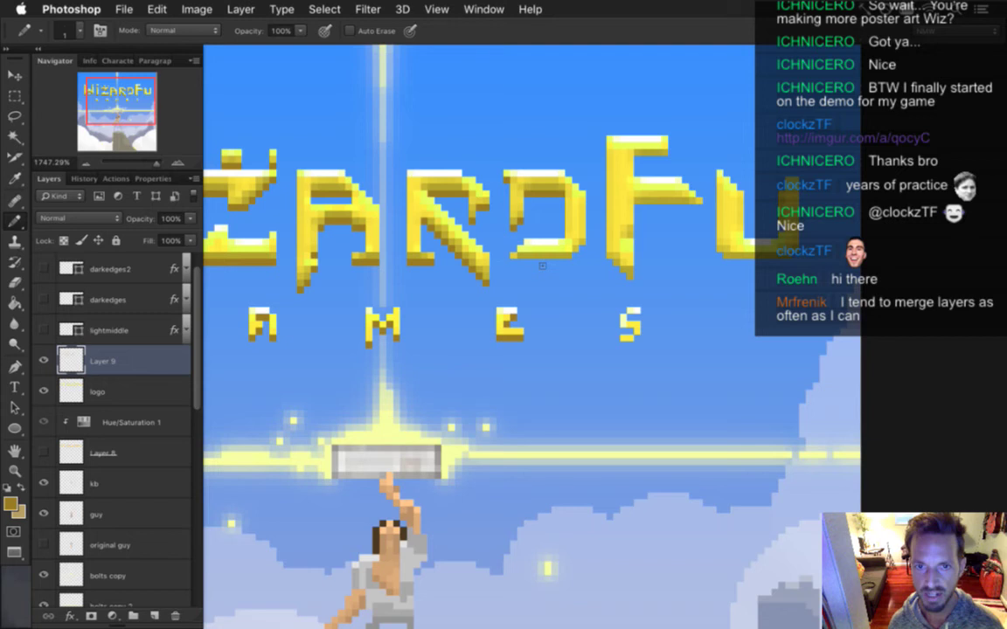
{"action": "left_click_drag", "start_coordinate": [527, 273], "coordinate": [567, 271]}
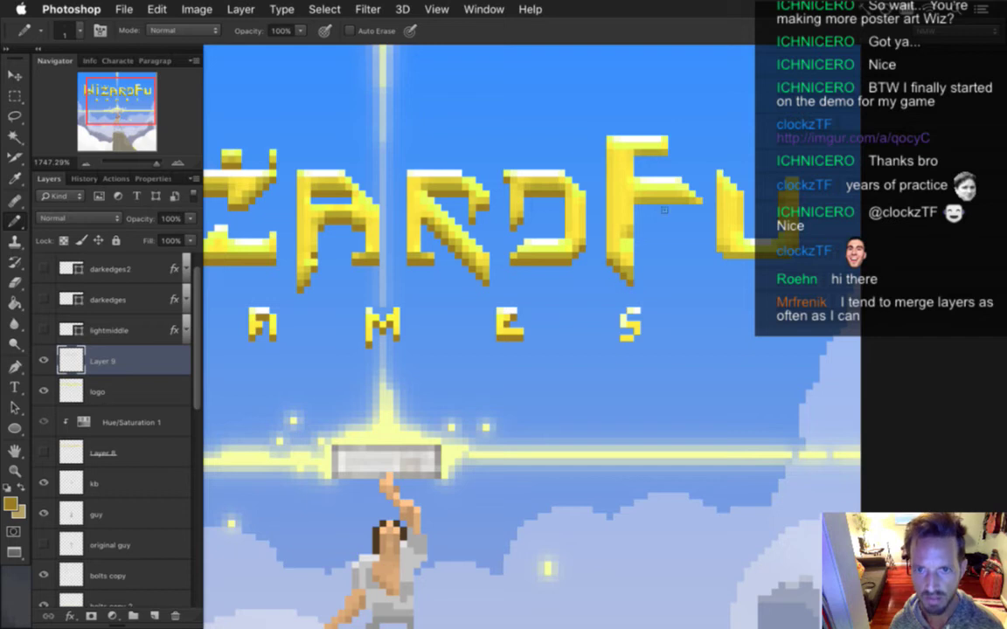
{"action": "left_click_drag", "start_coordinate": [638, 220], "coordinate": [690, 221]}
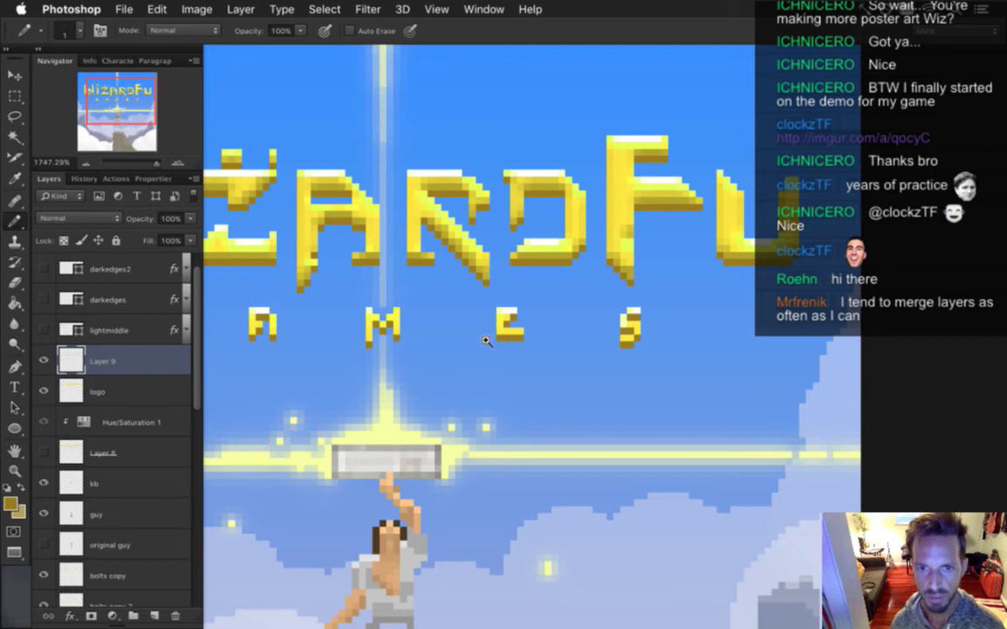
Rename the shading layer "shadow" and move it directly below the logo layer
{"action": "scroll", "coordinate": [491, 335], "scroll_direction": "down", "scroll_amount": 5}
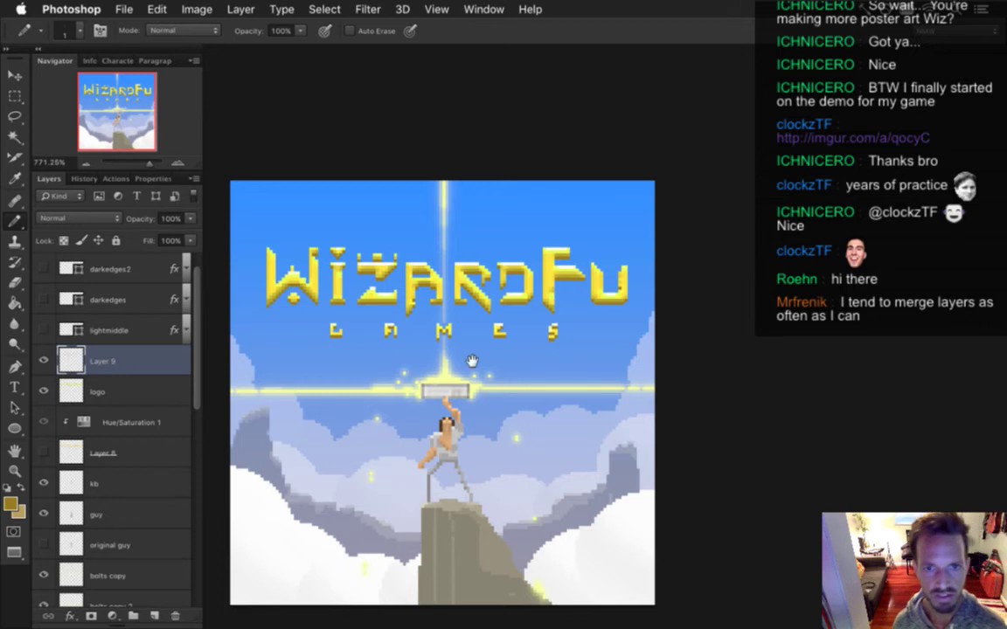
{"action": "scroll", "coordinate": [522, 333], "scroll_direction": "left", "scroll_amount": 5}
{"action": "scroll", "coordinate": [522, 333], "scroll_direction": "down", "scroll_amount": 3}
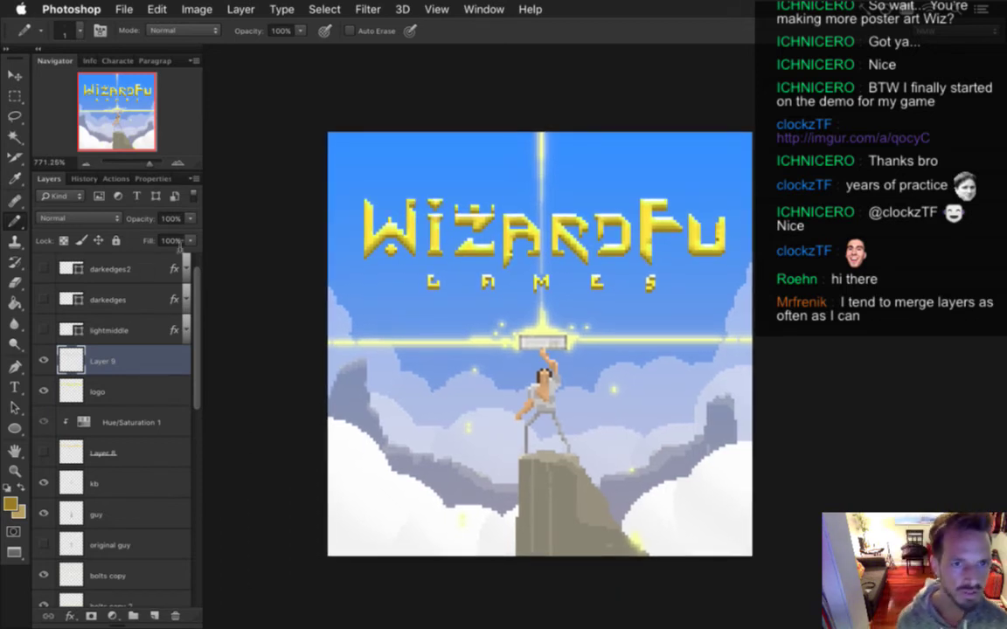
{"action": "double_click", "coordinate": [103, 360]}
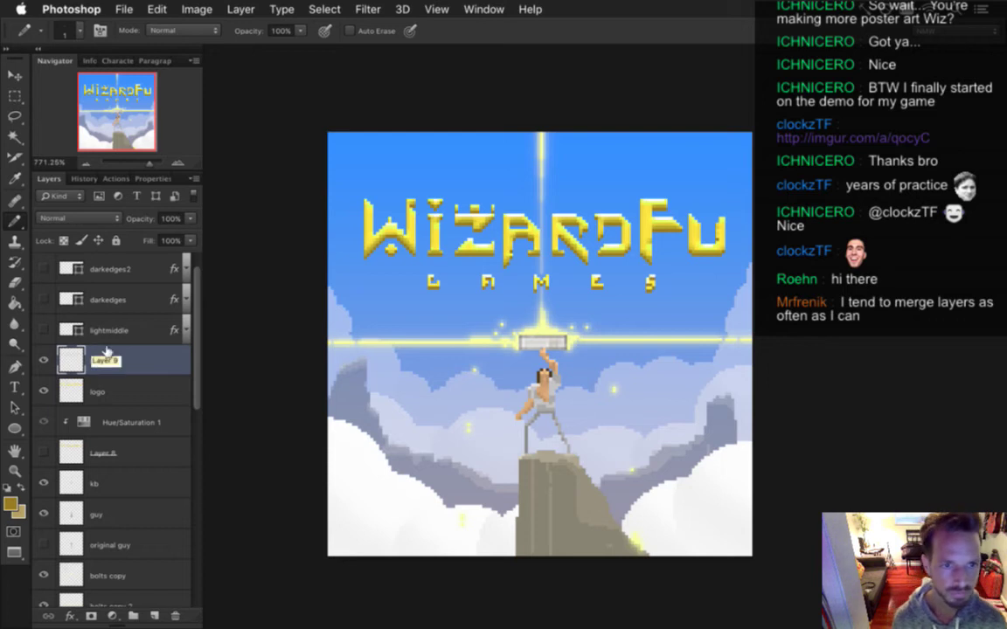
{"action": "type", "text": "shadow"}
{"action": "key", "text": "Return"}
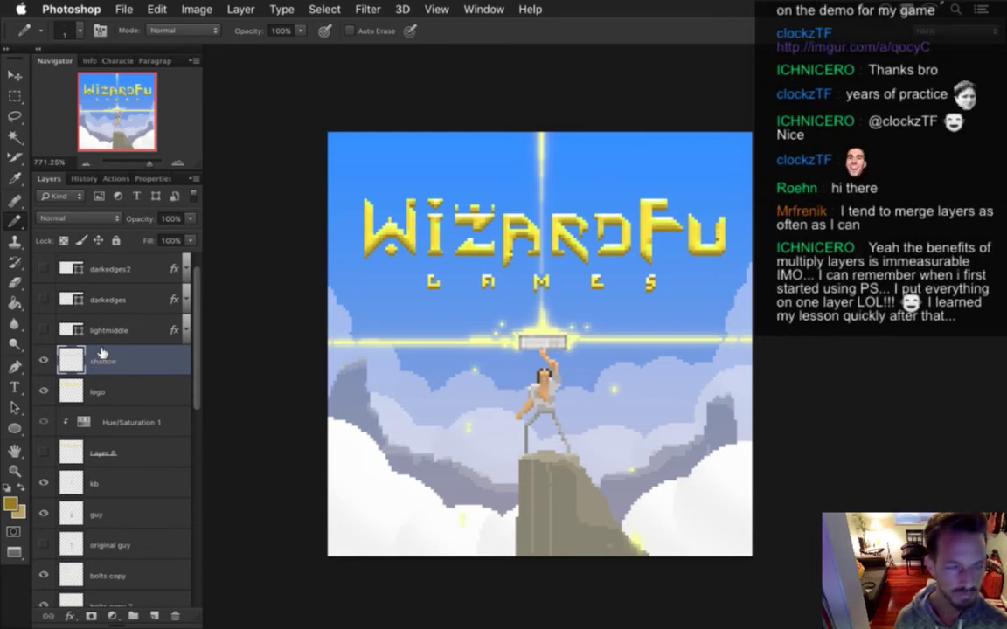
{"action": "left_click_drag", "start_coordinate": [72, 360], "coordinate": [95, 398]}
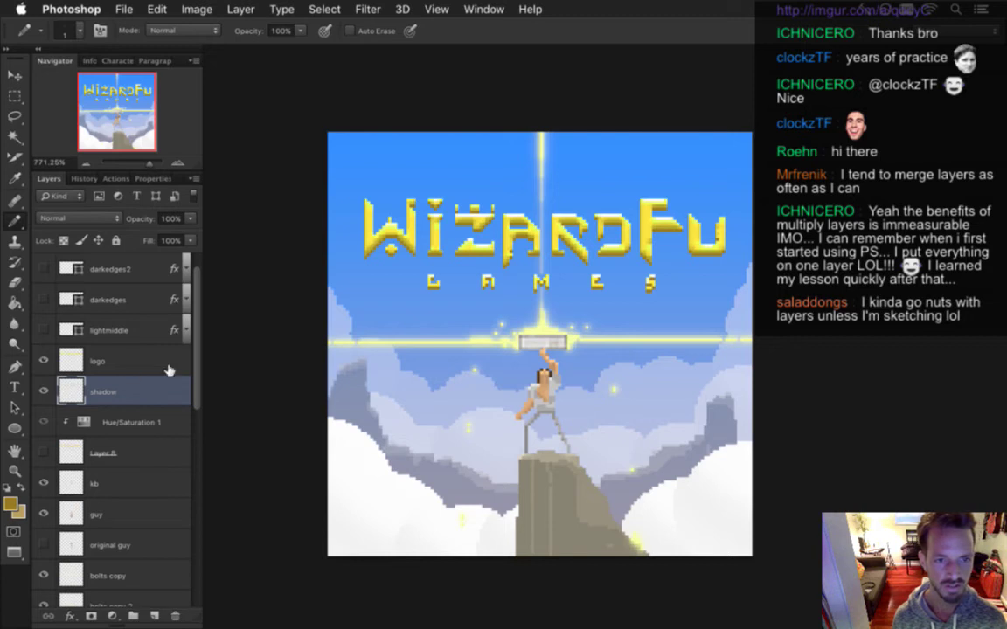
Lower the shadow layer's opacity to 62%
{"action": "left_click_drag", "start_coordinate": [194, 345], "coordinate": [168, 280]}
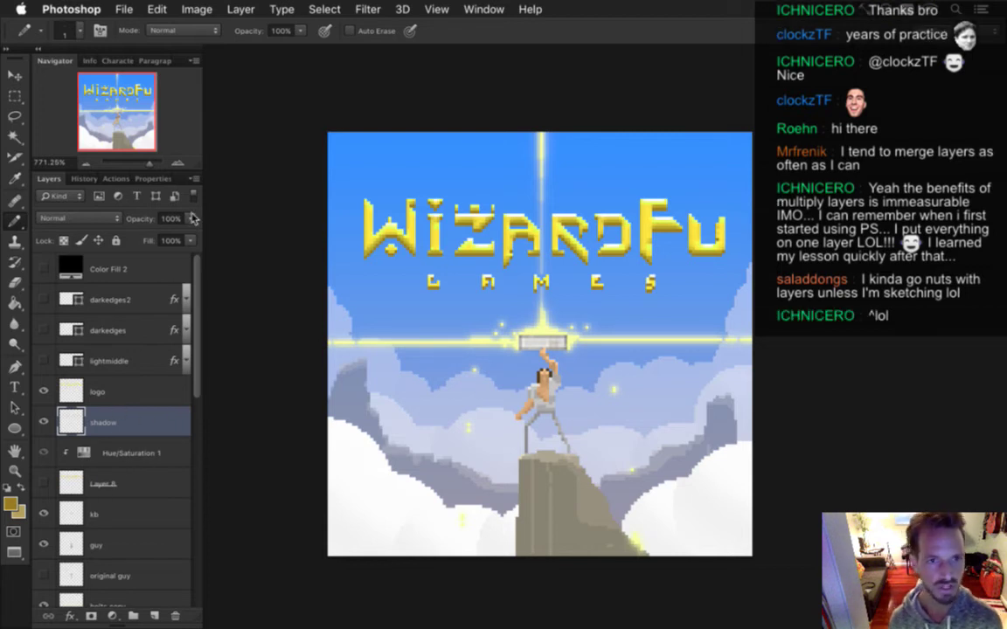
{"action": "left_click_drag", "start_coordinate": [192, 224], "coordinate": [163, 243]}
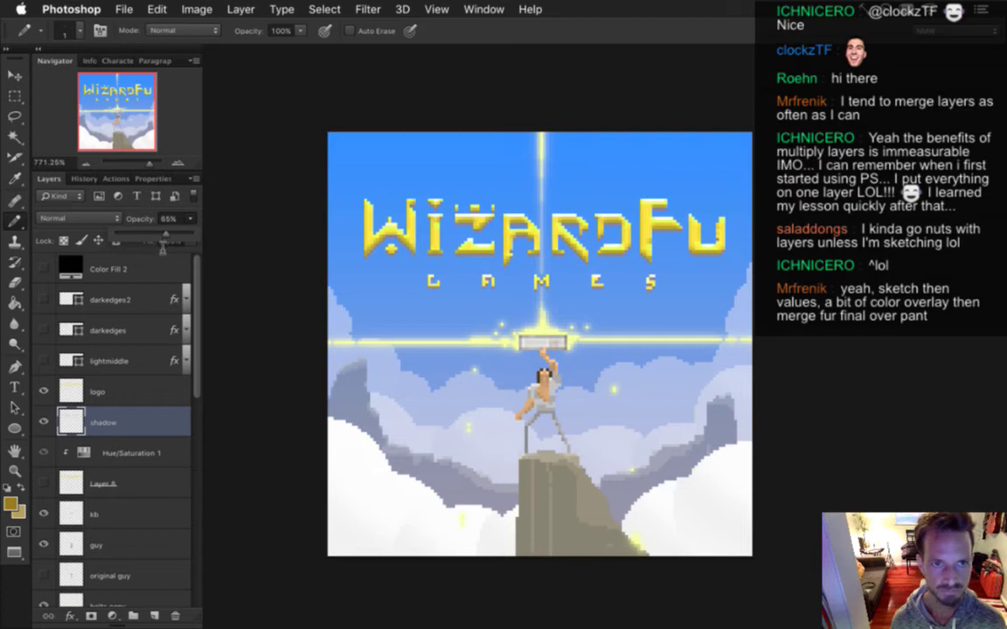
{"action": "mouse_move", "coordinate": [168, 240]}
{"action": "left_mouse_down"}
{"action": "mouse_move", "coordinate": [168, 251]}
{"action": "mouse_move", "coordinate": [181, 236]}
{"action": "mouse_move", "coordinate": [163, 236]}
{"action": "left_mouse_up"}
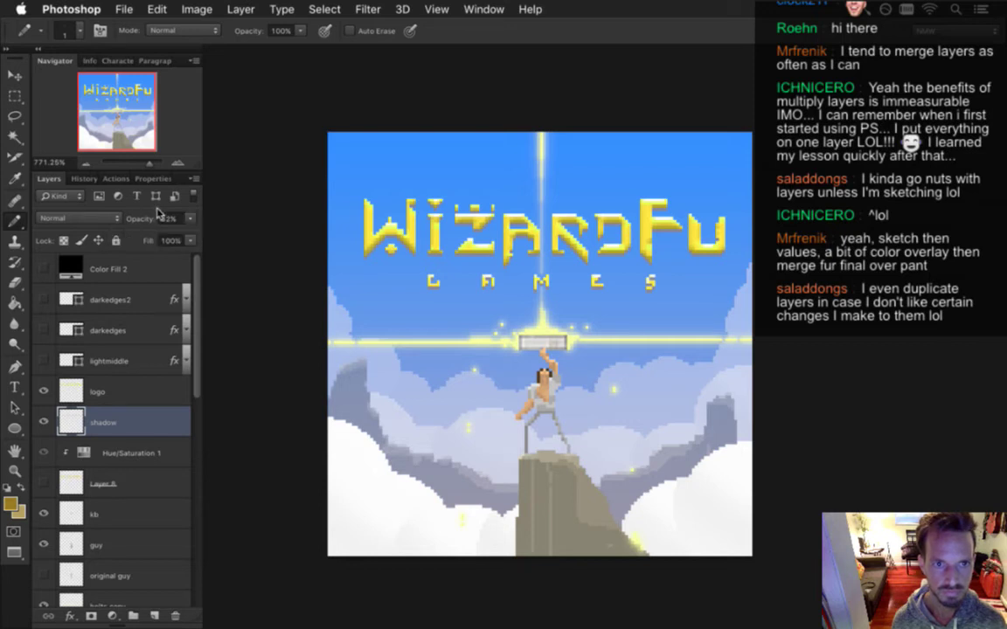
Show the lightmiddle, darkedges and darkedges2 layers and check the whole artwork
{"action": "left_click", "coordinate": [43, 360]}
{"action": "left_click", "coordinate": [43, 330]}
{"action": "left_click", "coordinate": [44, 300]}
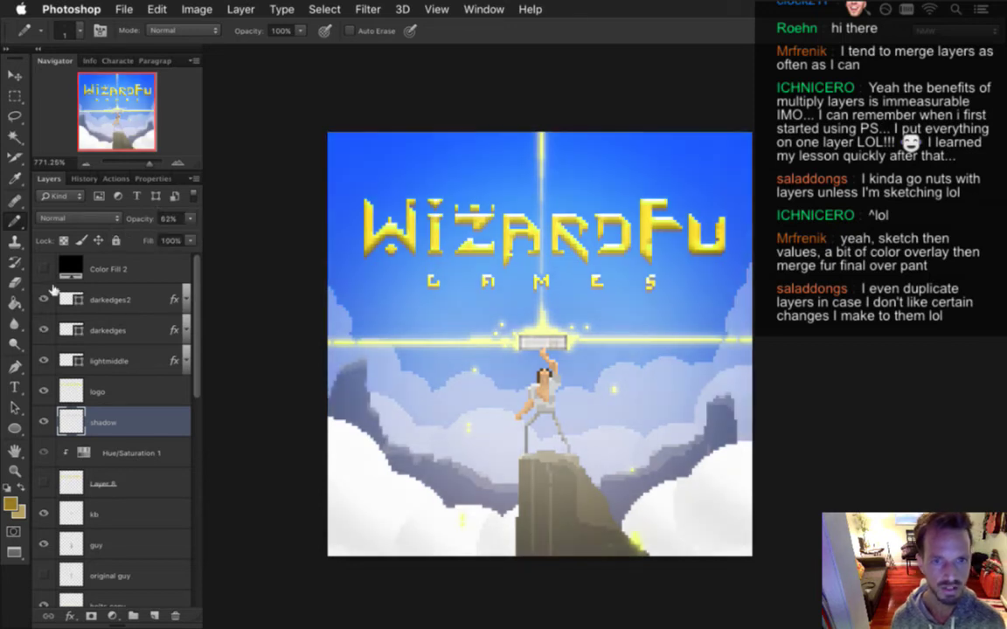
{"action": "left_click", "coordinate": [452, 357], "text": "alt"}
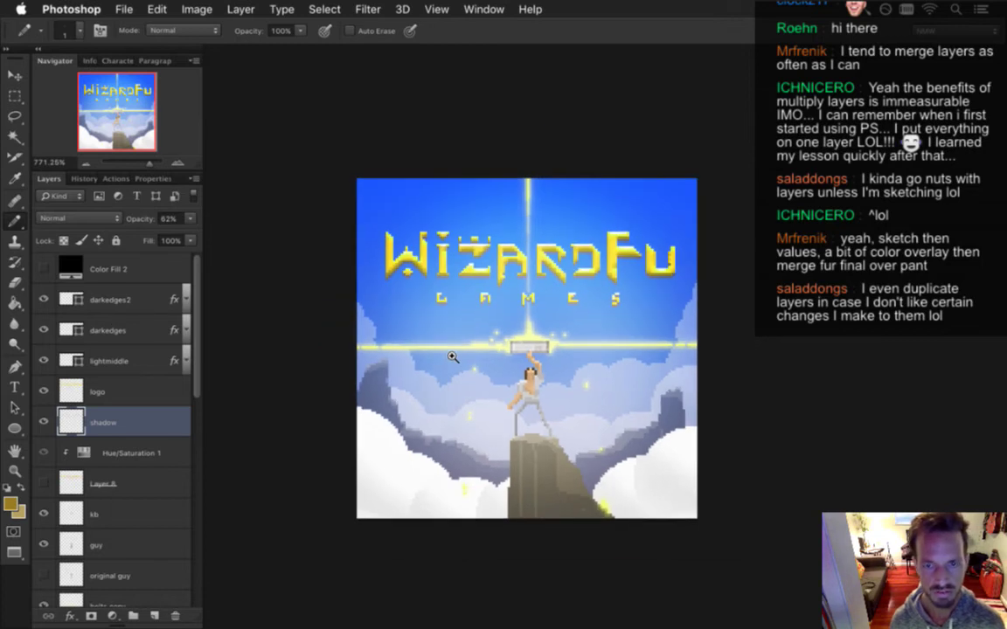
{"action": "left_click_drag", "start_coordinate": [451, 356], "coordinate": [460, 370]}
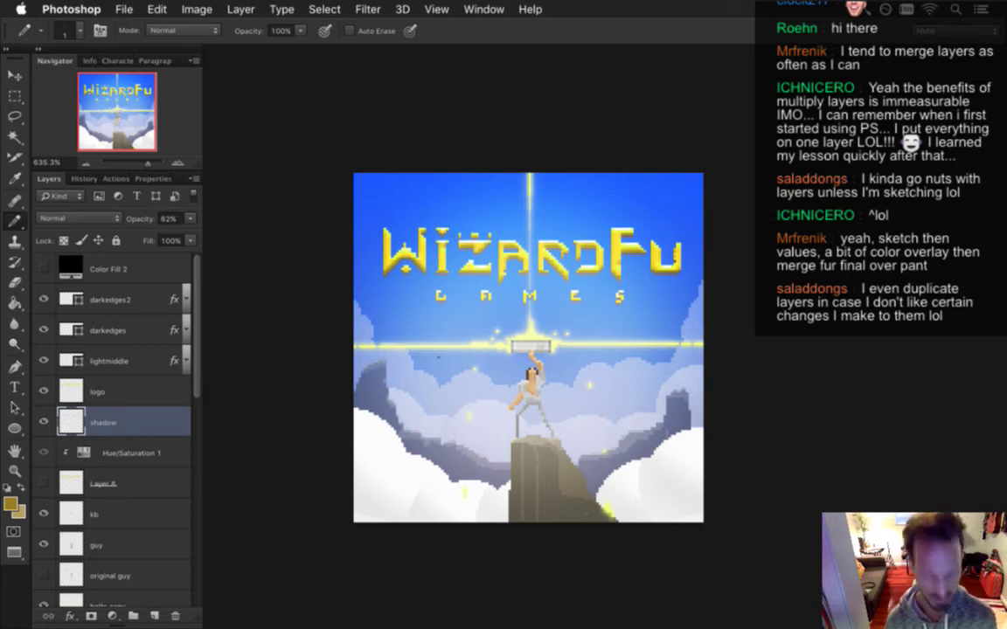
Duplicate the guy layer and hide the layer it was copied from
{"action": "left_click_drag", "start_coordinate": [545, 418], "coordinate": [608, 426]}
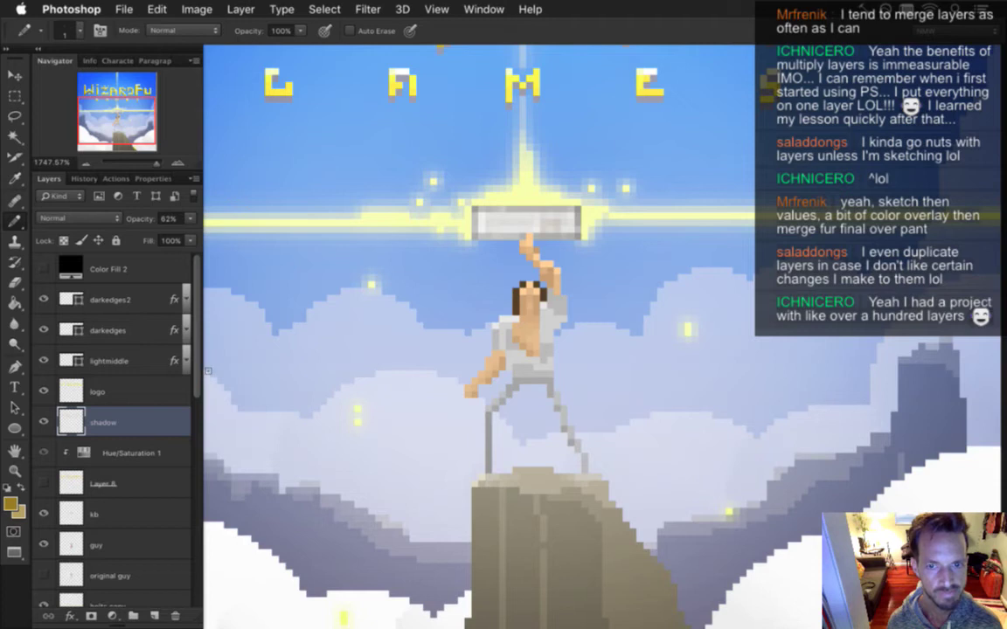
{"action": "scroll", "coordinate": [194, 394], "scroll_direction": "down", "scroll_amount": 5}
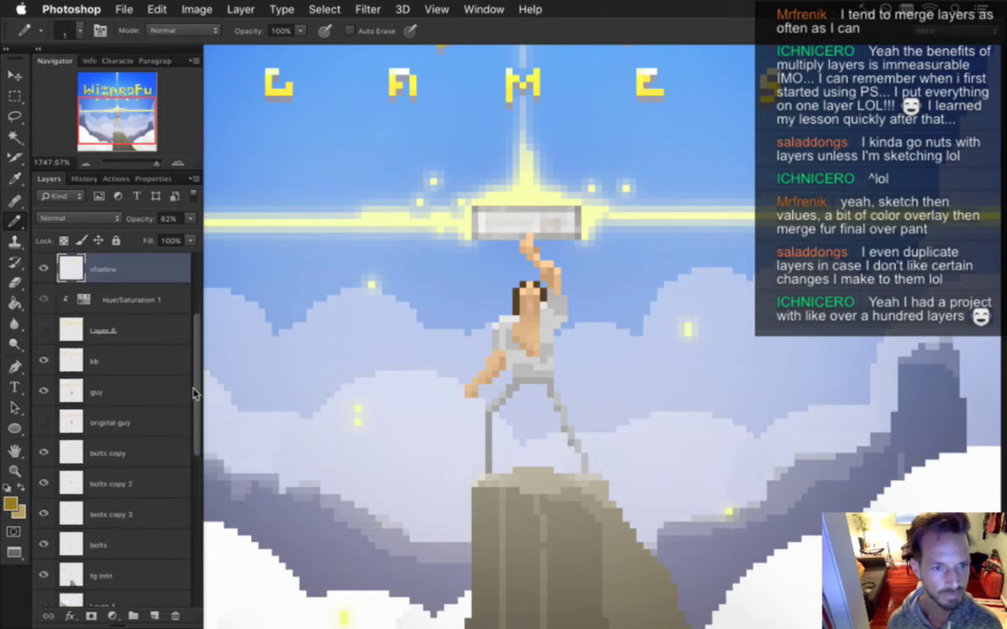
{"action": "left_click", "coordinate": [131, 390]}
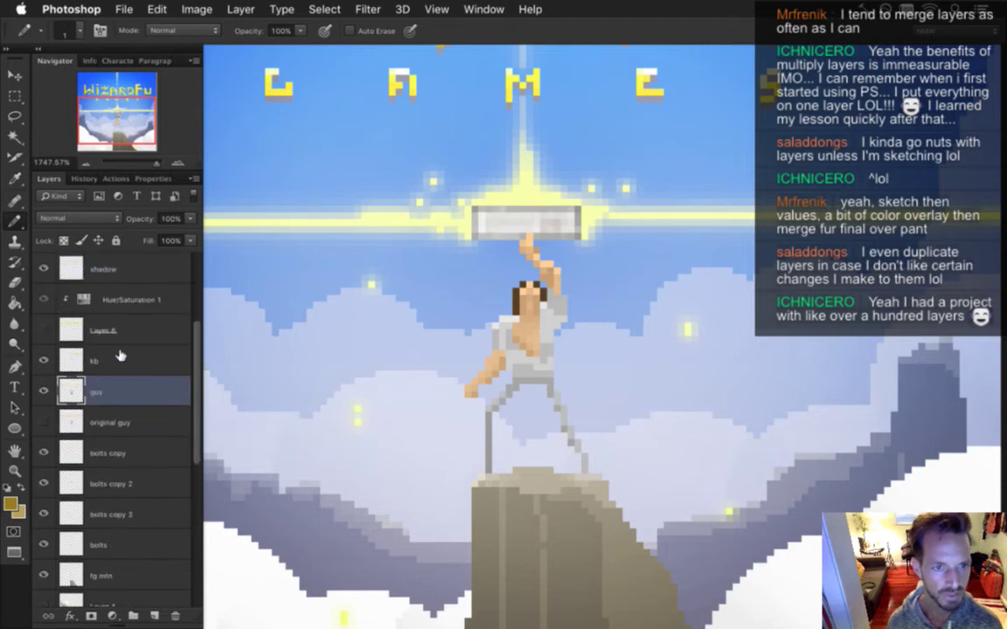
{"action": "left_click", "coordinate": [44, 390]}
{"action": "left_click", "coordinate": [44, 390]}
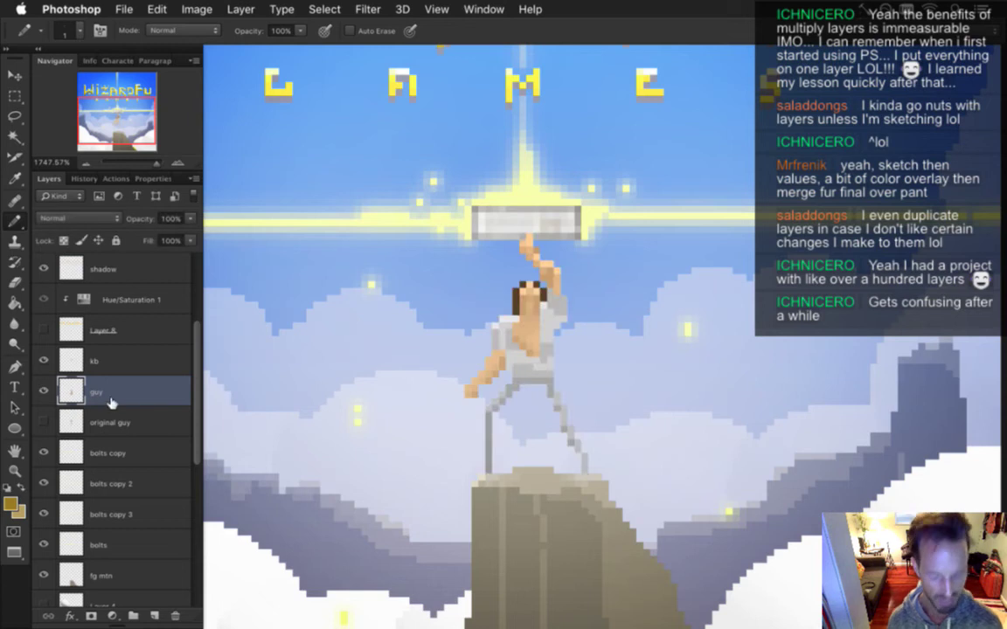
{"action": "key", "text": "super+j"}
{"action": "left_click", "coordinate": [44, 423]}
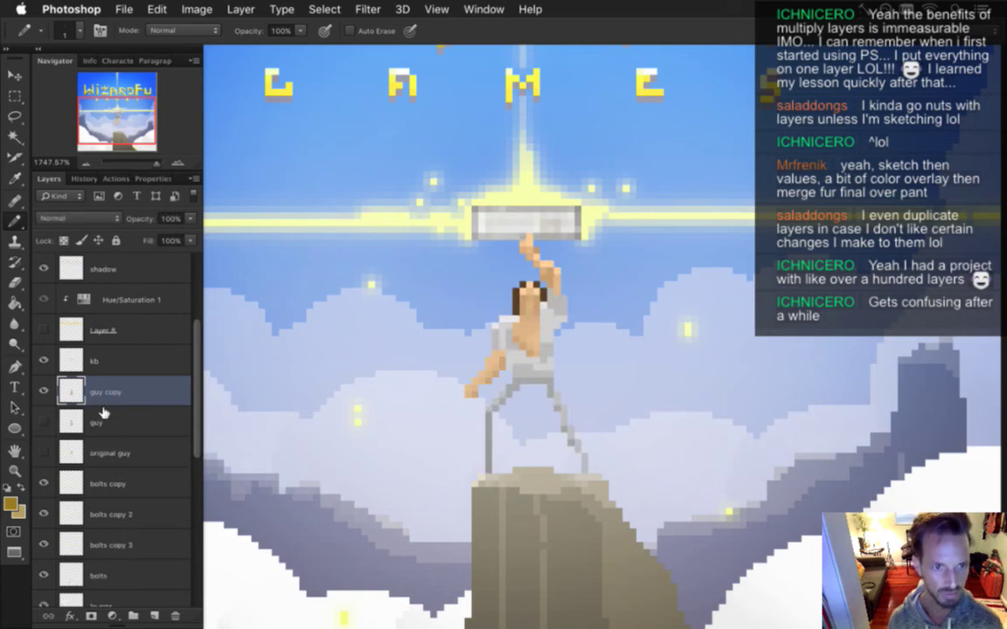
Select the figure's shirt, sleeves and both trouser legs on the guy copy layer with combined rectangular marquee selections
{"action": "left_click", "coordinate": [15, 95]}
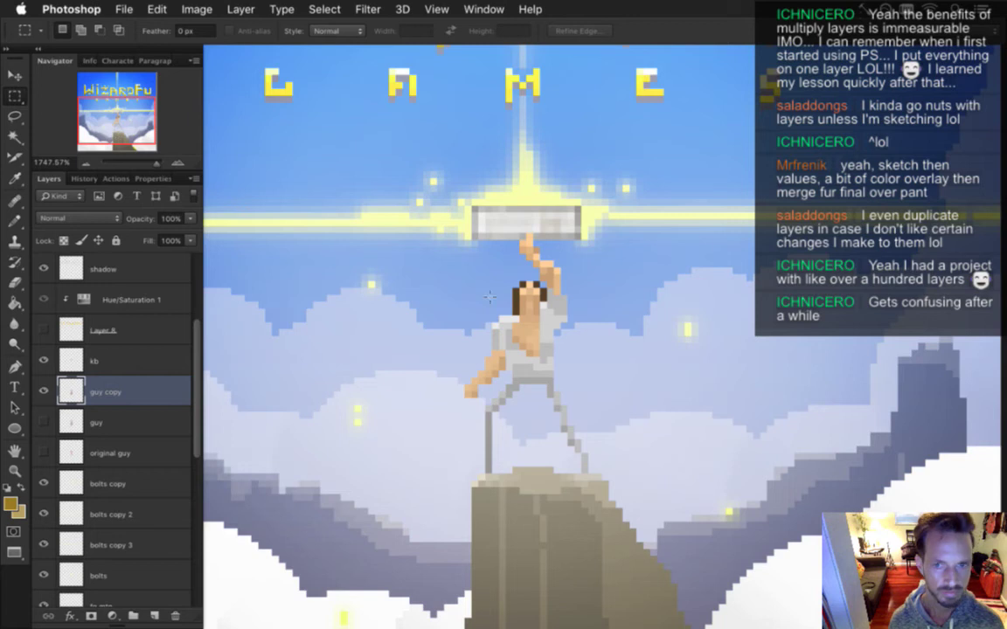
{"action": "left_click_drag", "start_coordinate": [513, 455], "coordinate": [537, 445]}
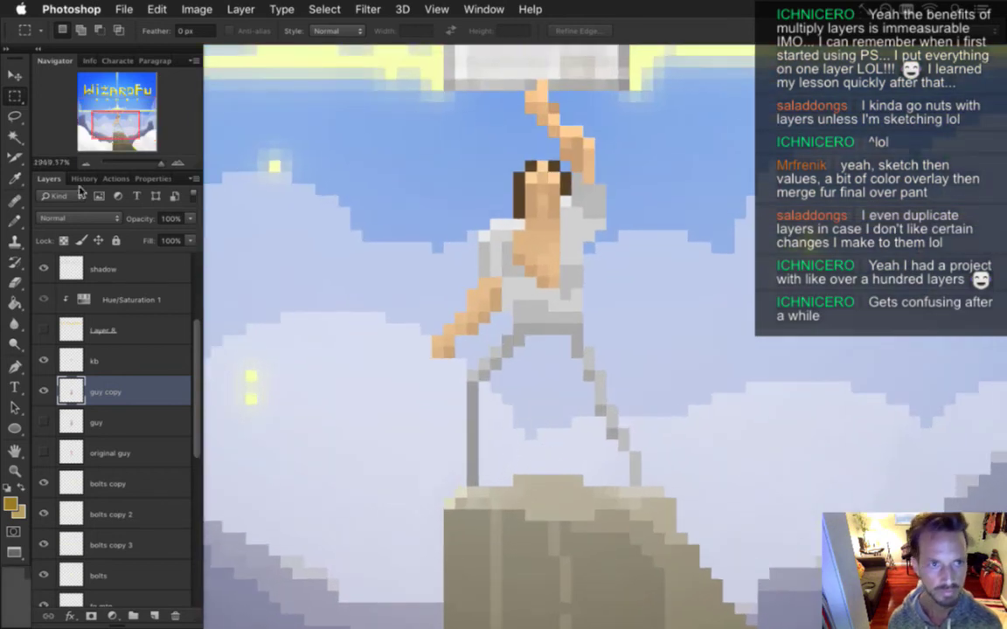
{"action": "left_click_drag", "start_coordinate": [471, 376], "coordinate": [473, 479]}
{"action": "left_click_drag", "start_coordinate": [481, 370], "coordinate": [512, 353]}
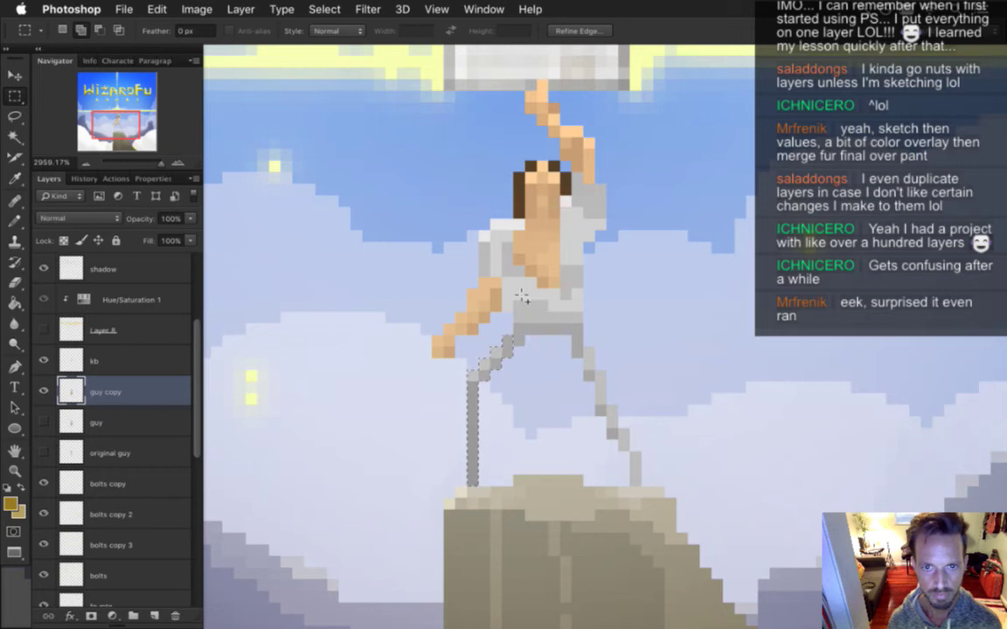
{"action": "left_click_drag", "start_coordinate": [509, 286], "coordinate": [528, 306]}
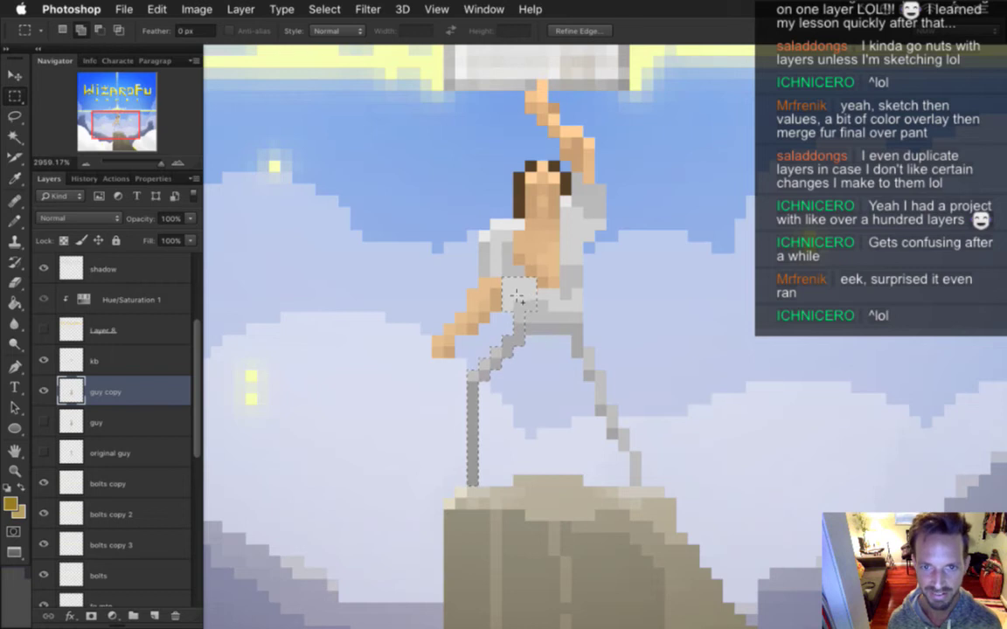
{"action": "left_click_drag", "start_coordinate": [530, 305], "coordinate": [623, 444]}
{"action": "left_click_drag", "start_coordinate": [644, 486], "coordinate": [629, 441]}
{"action": "left_click_drag", "start_coordinate": [469, 232], "coordinate": [477, 280]}
{"action": "left_click_drag", "start_coordinate": [493, 220], "coordinate": [525, 229]}
{"action": "left_click_drag", "start_coordinate": [559, 176], "coordinate": [583, 227]}
{"action": "left_click_drag", "start_coordinate": [577, 185], "coordinate": [605, 231]}
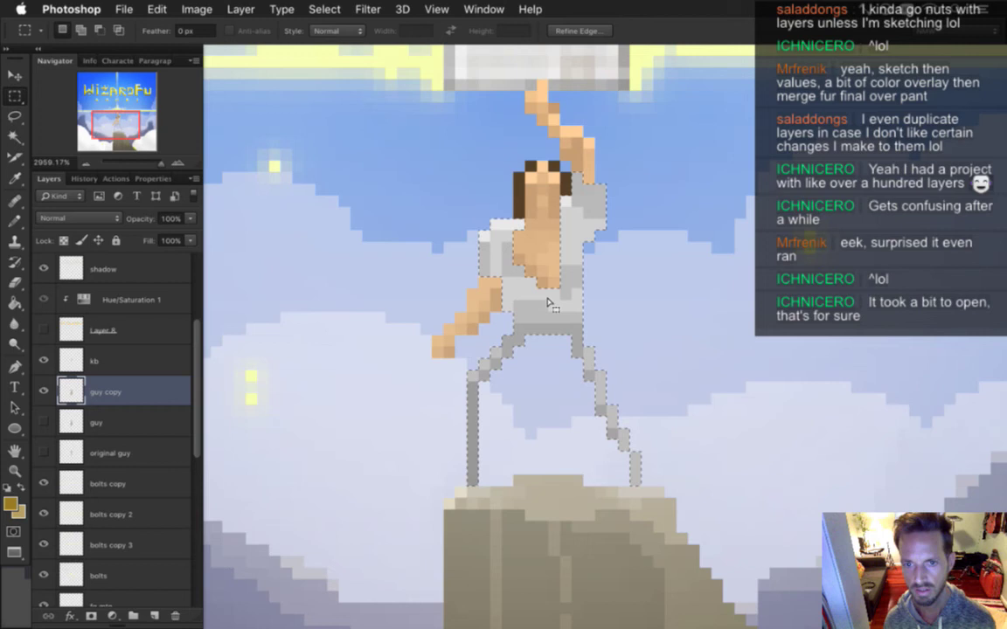
Save the current selection of the figure's outfit as a new channel named clothes in Presskit-Logo4.psd
{"action": "scroll", "coordinate": [604, 341], "scroll_direction": "down", "scroll_amount": 5}
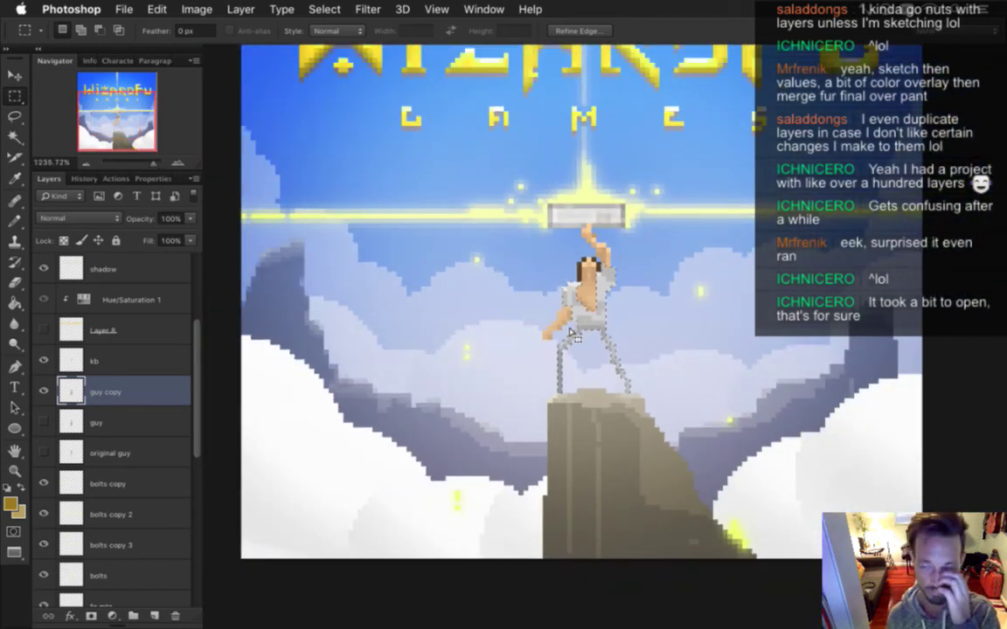
{"action": "mouse_move", "coordinate": [993, 422]}
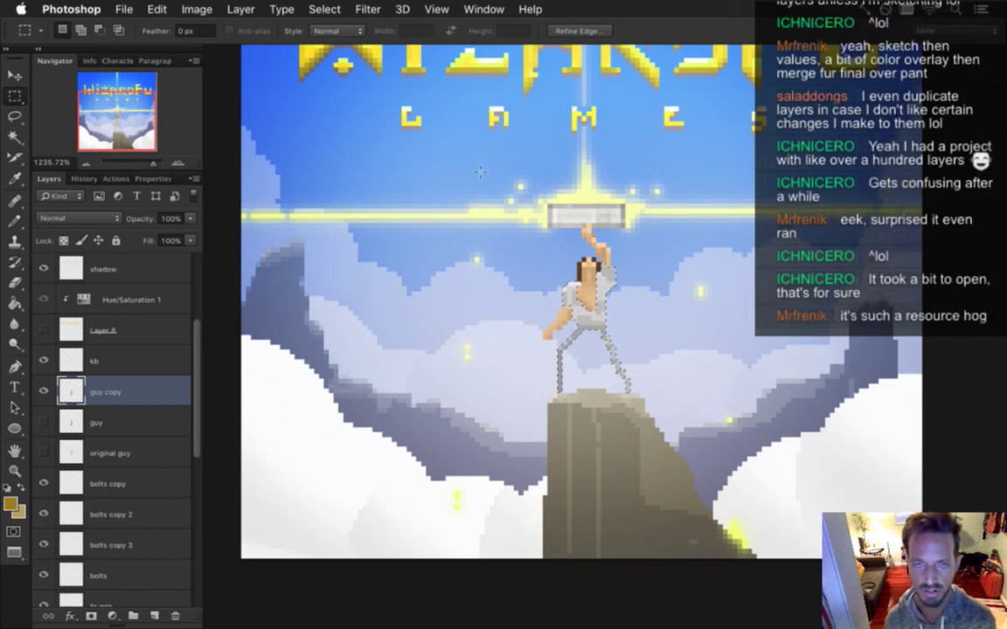
{"action": "left_click", "coordinate": [367, 8]}
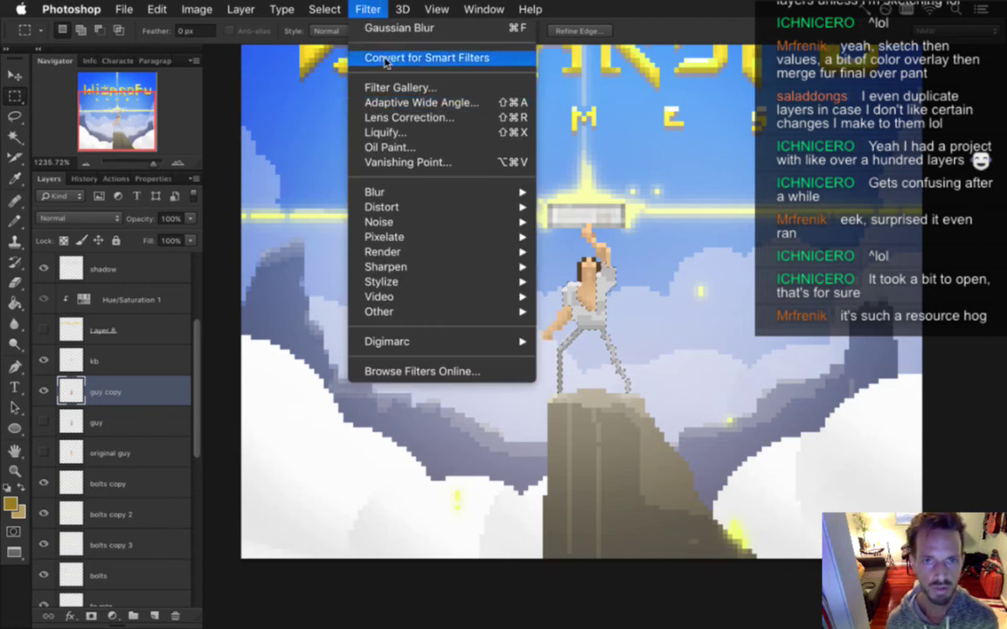
{"action": "mouse_move", "coordinate": [319, 12]}
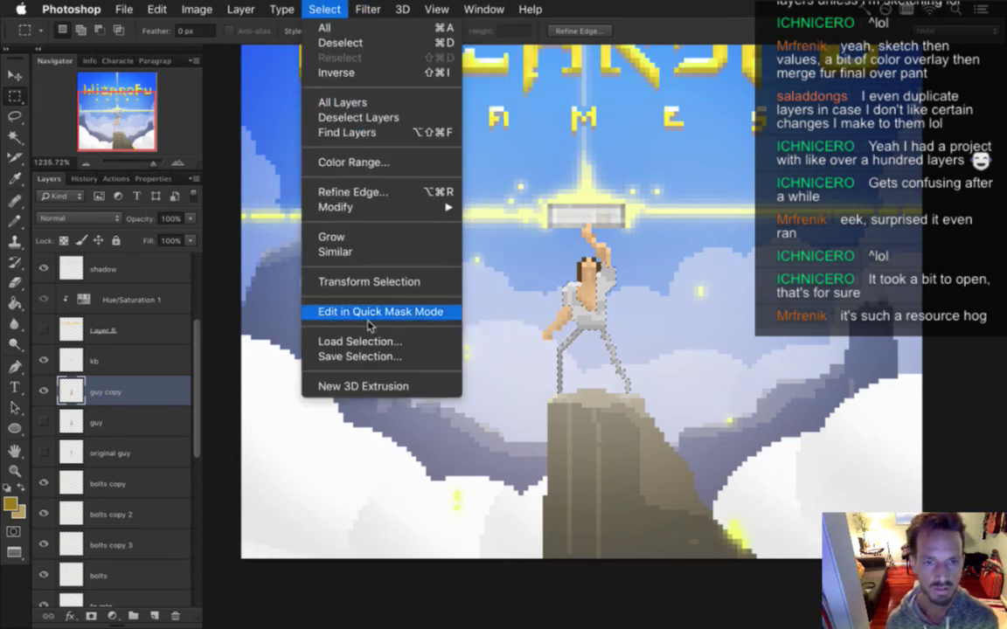
{"action": "left_click", "coordinate": [376, 357]}
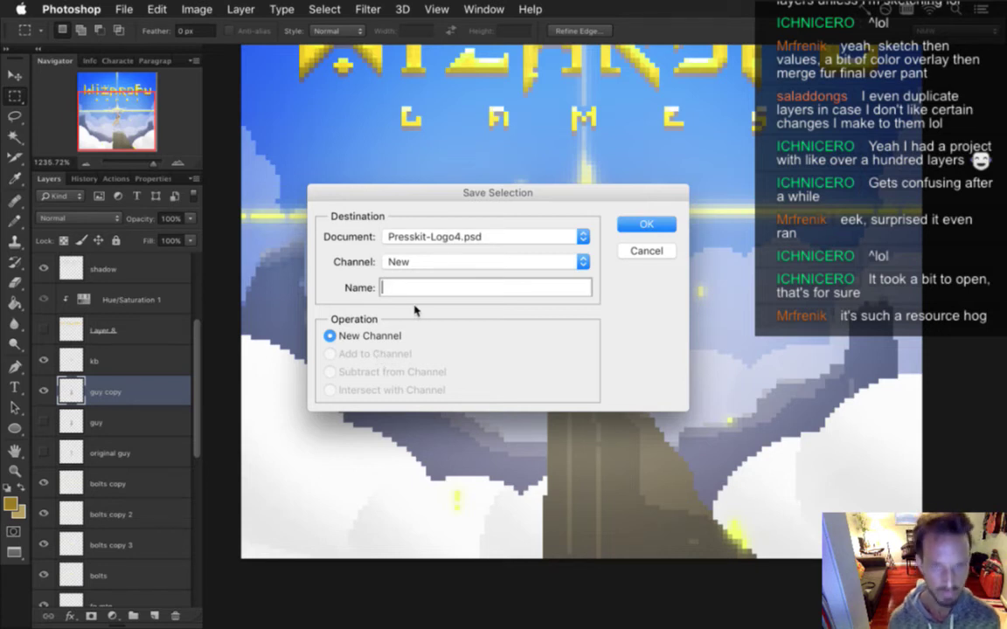
{"action": "type", "text": "clothes"}
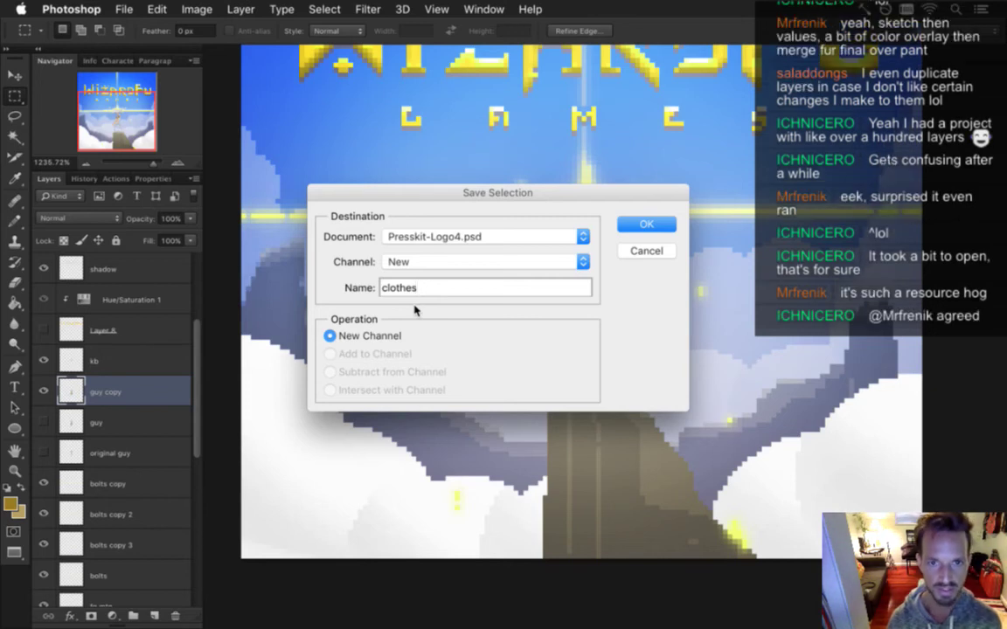
{"action": "key", "text": "Return"}
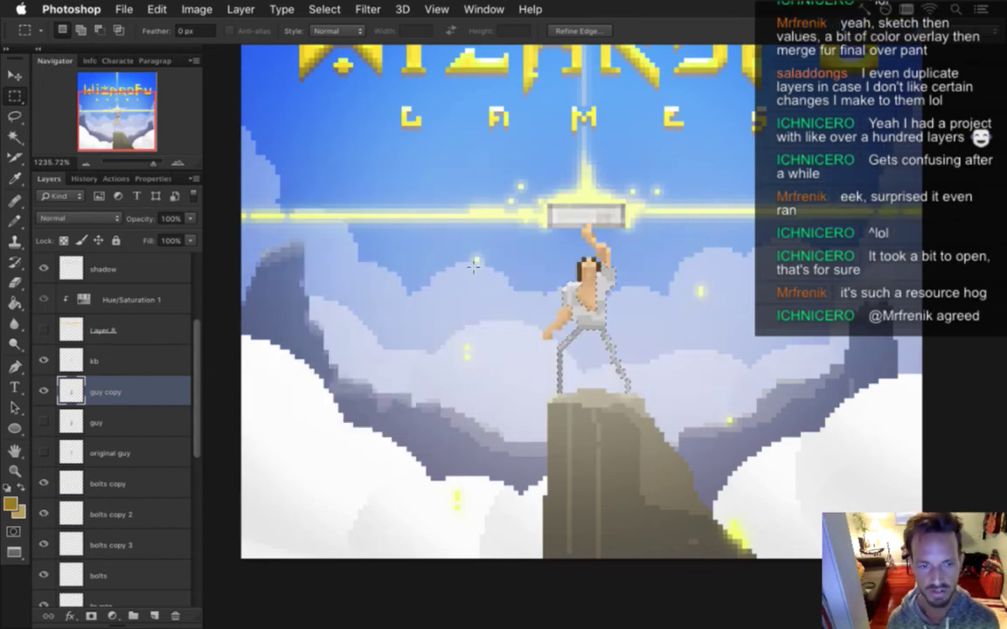
Add a clipped Hue/Saturation adjustment masked to the clothes selection above the guy copy layer, with lightness -42
{"action": "left_click", "coordinate": [198, 9]}
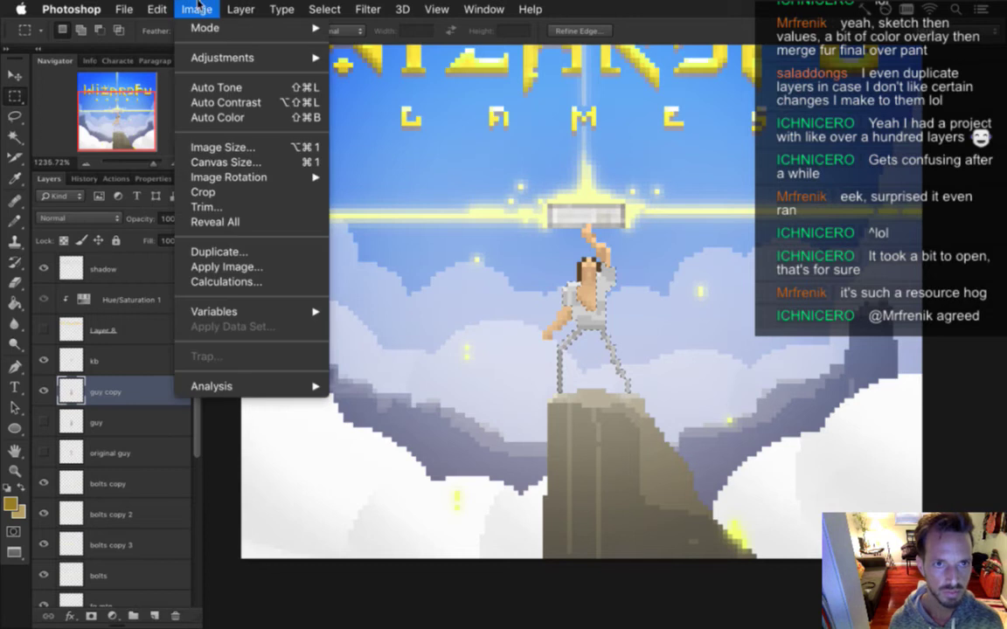
{"action": "left_click", "coordinate": [199, 9]}
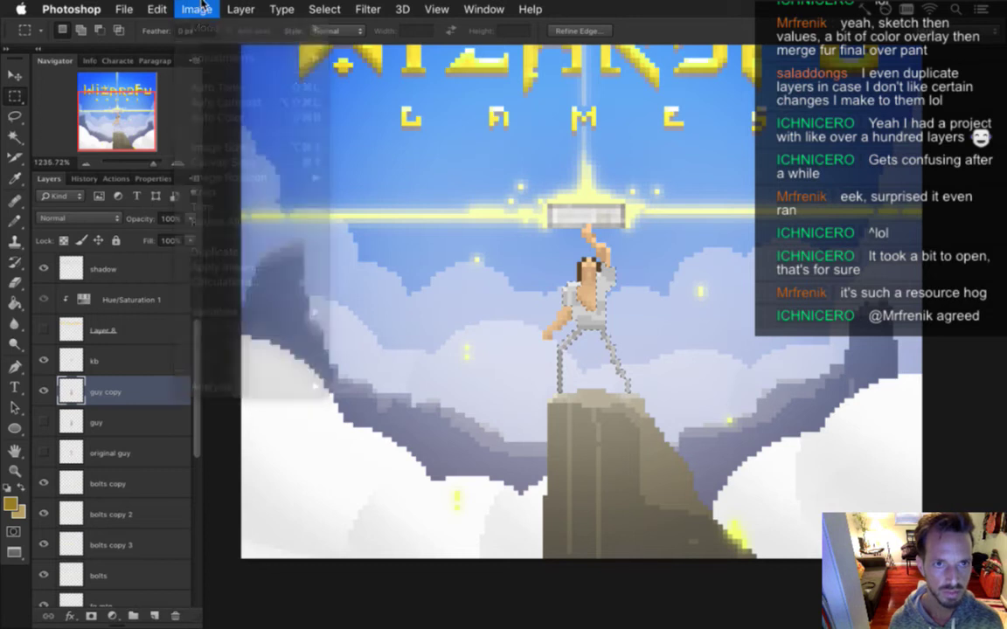
{"action": "left_click", "coordinate": [112, 615]}
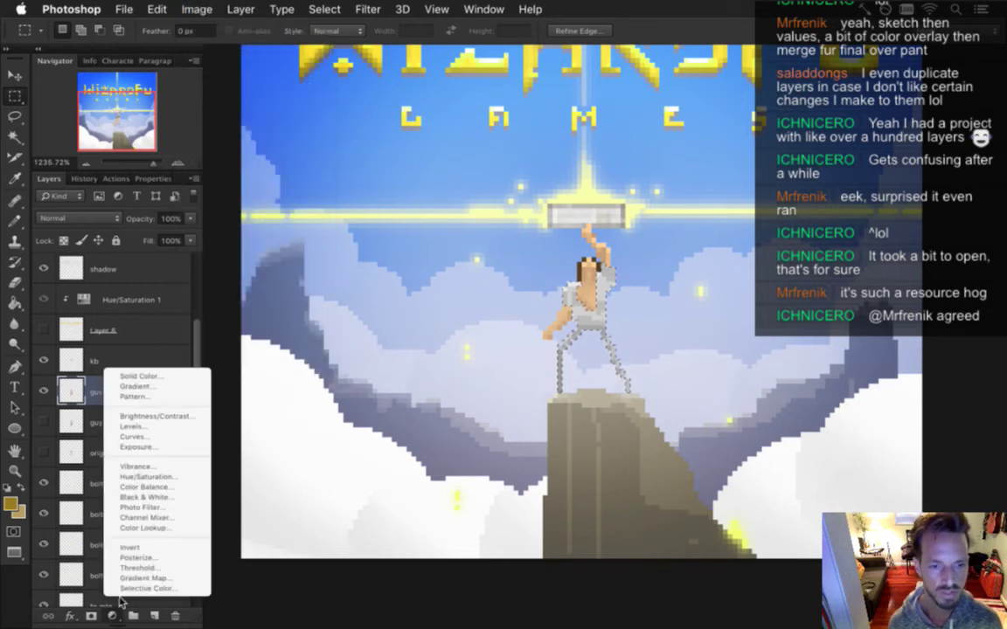
{"action": "left_click", "coordinate": [151, 477]}
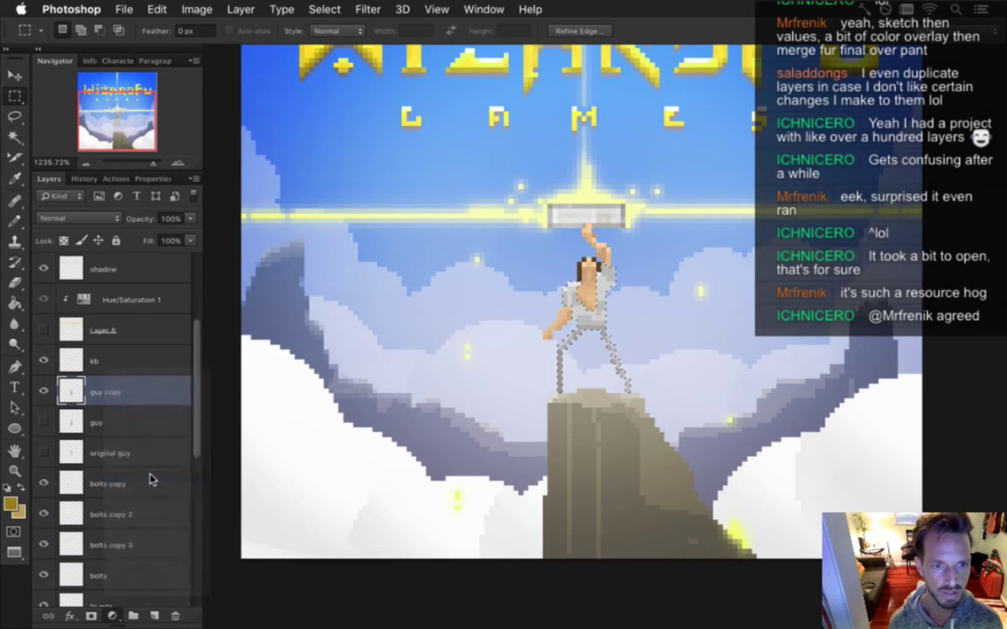
{"action": "left_click", "coordinate": [51, 179]}
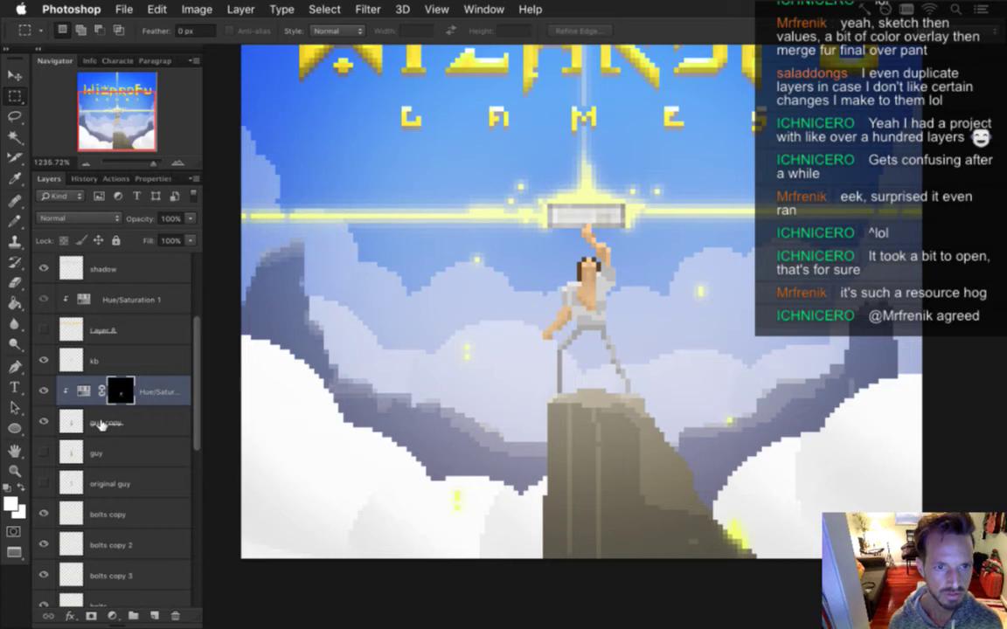
{"action": "left_click", "coordinate": [85, 391]}
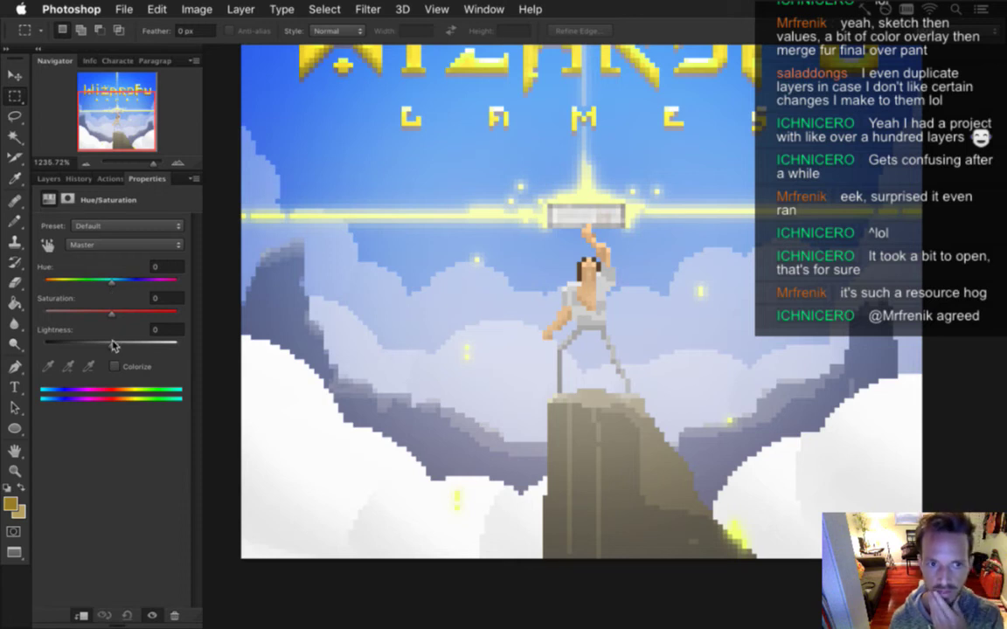
{"action": "left_click_drag", "start_coordinate": [112, 344], "coordinate": [81, 343]}
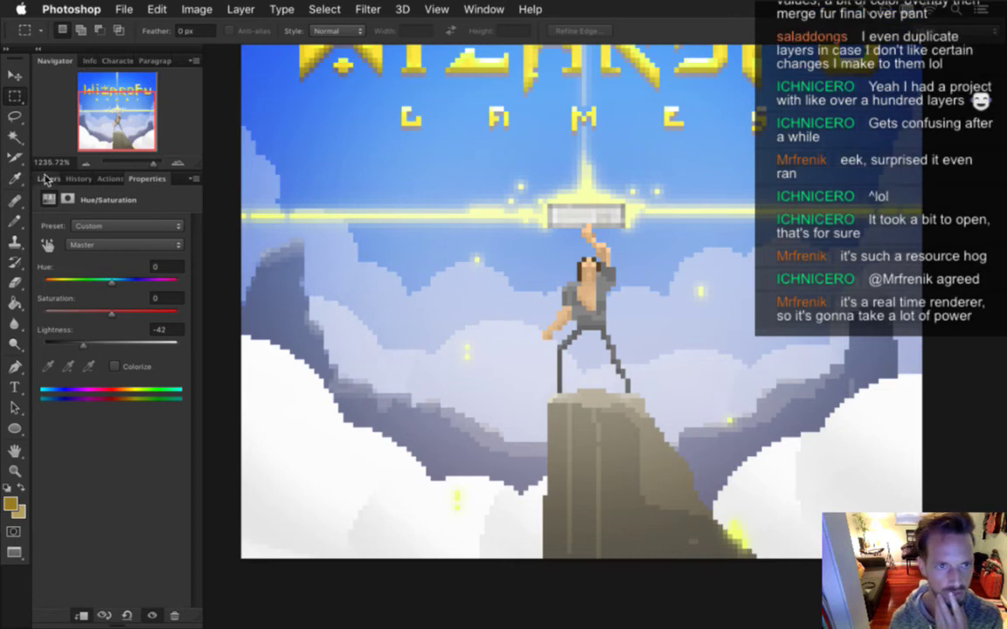
Show the Color Fill 2 layer briefly to check the darkened clothes in greyscale, and hide it again
{"action": "left_click", "coordinate": [48, 178]}
{"action": "scroll", "coordinate": [180, 295], "scroll_direction": "up", "scroll_amount": 3}
{"action": "left_click", "coordinate": [43, 268]}
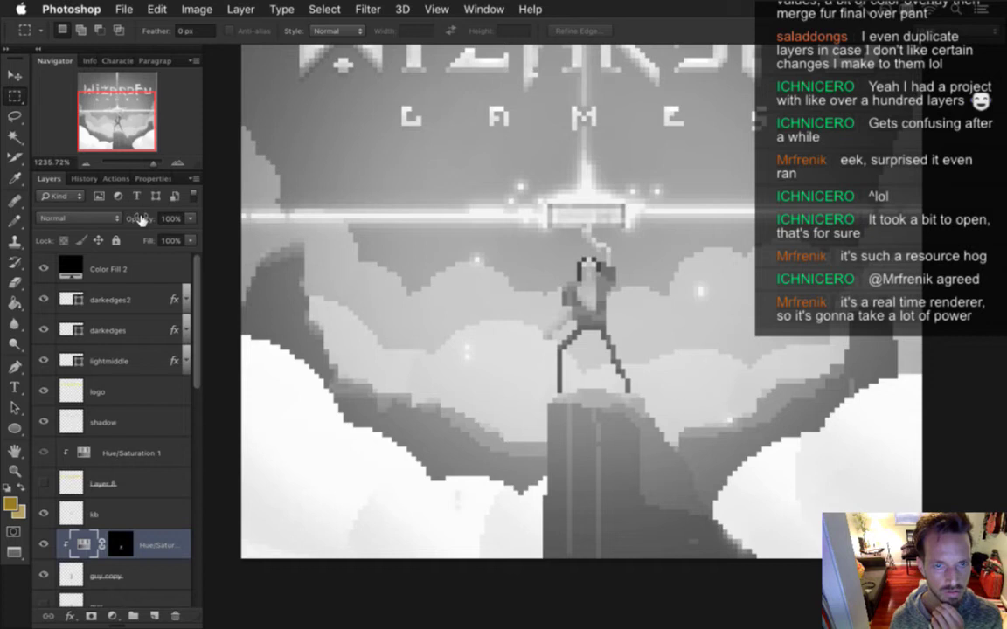
{"action": "left_click", "coordinate": [44, 269]}
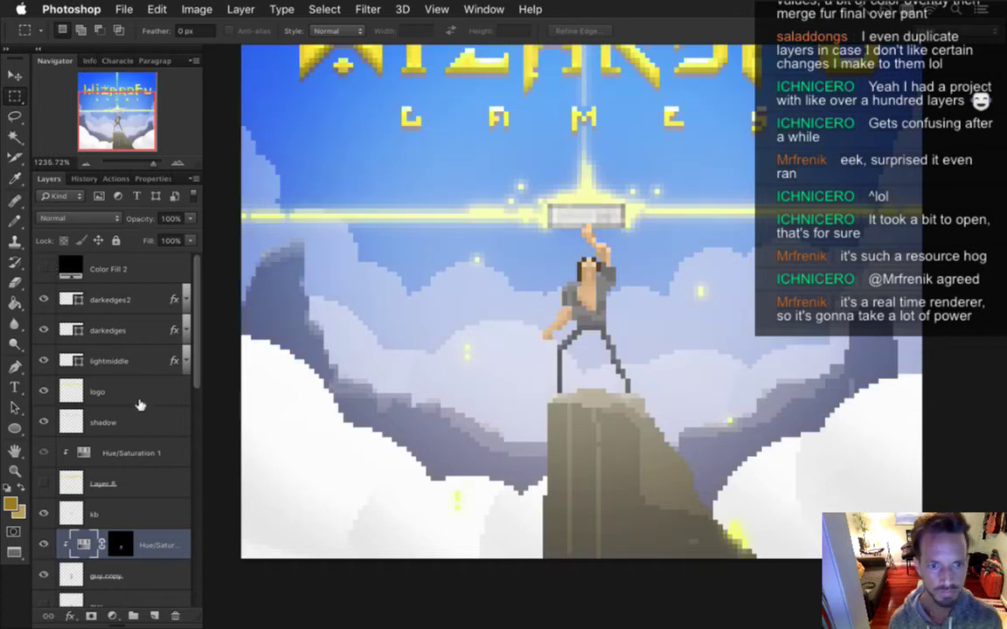
Try shifting the clothes adjustment's hue to -8 and saturation to +1
{"action": "left_click", "coordinate": [82, 472]}
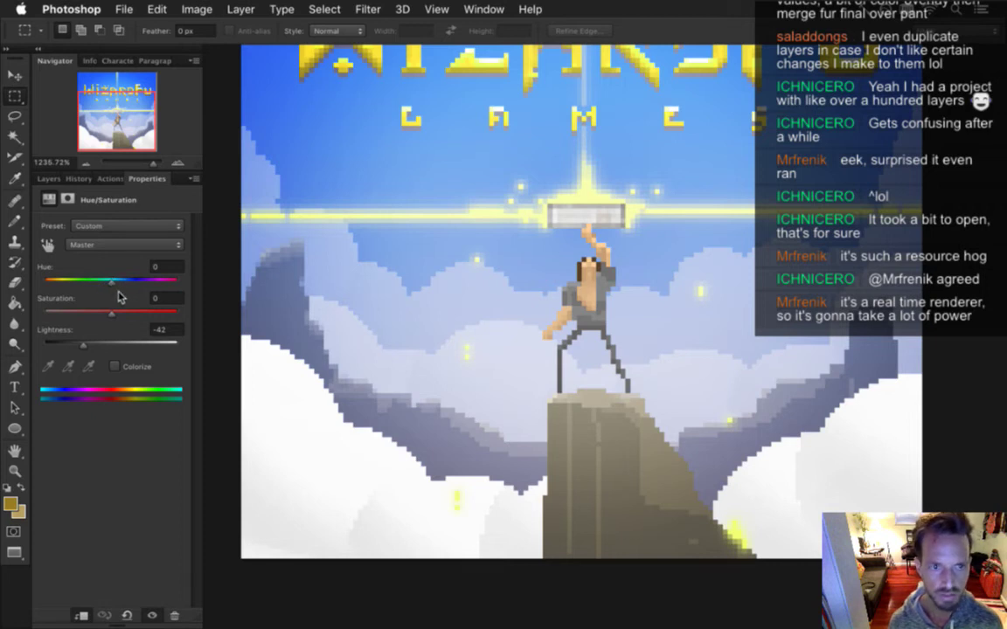
{"action": "left_click_drag", "start_coordinate": [112, 285], "coordinate": [98, 282]}
{"action": "left_click_drag", "start_coordinate": [109, 322], "coordinate": [148, 314]}
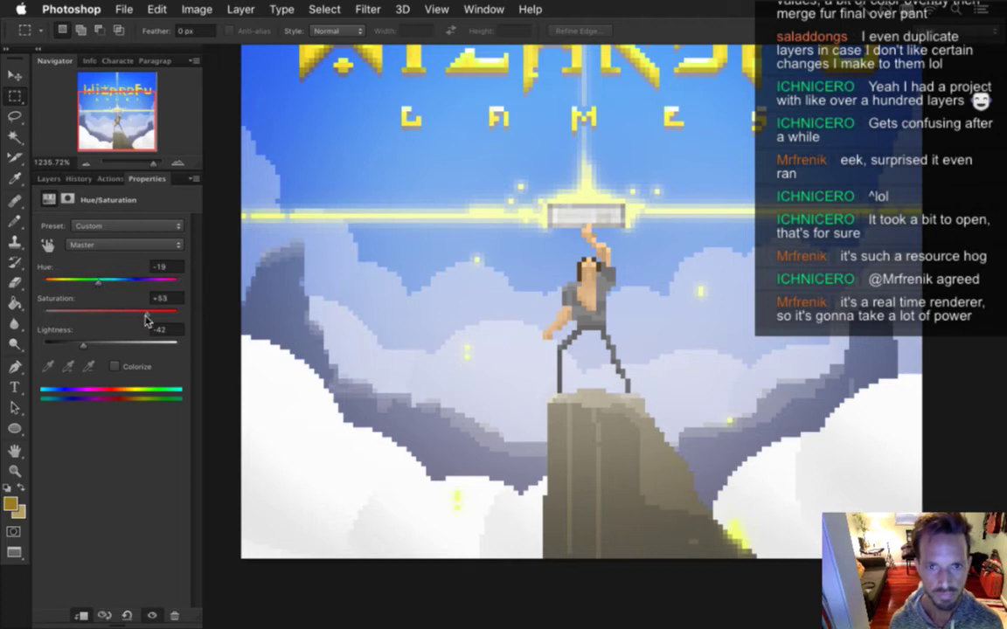
{"action": "mouse_move", "coordinate": [101, 282]}
{"action": "left_mouse_down"}
{"action": "mouse_move", "coordinate": [135, 286]}
{"action": "mouse_move", "coordinate": [93, 283]}
{"action": "left_mouse_up"}
{"action": "left_click_drag", "start_coordinate": [144, 320], "coordinate": [120, 311]}
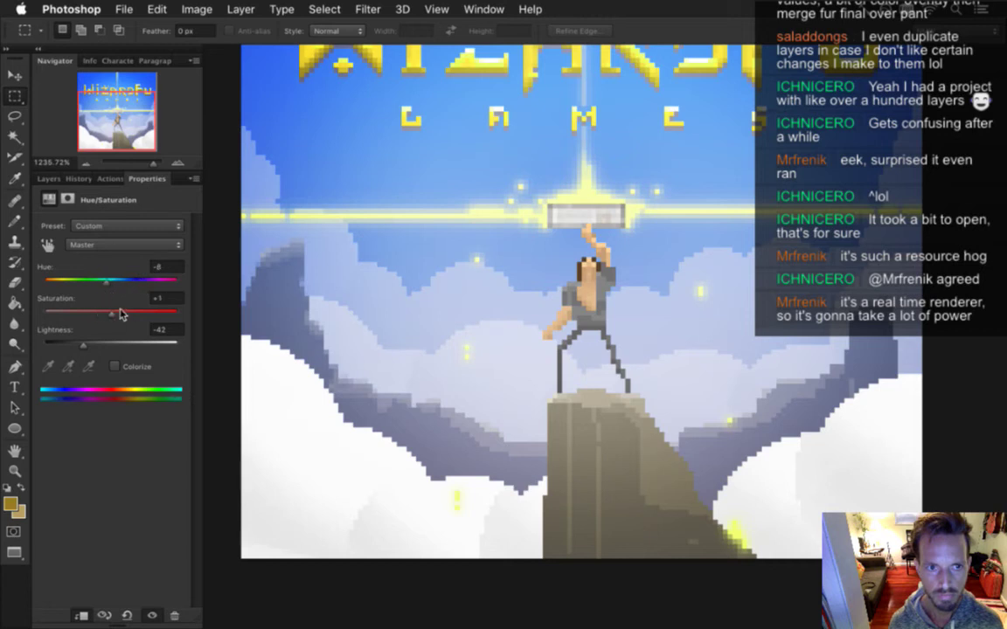
Colorize the clothes green in the Hue/Saturation adjustment with hue 141, saturation 25 and lightness -44
{"action": "left_click", "coordinate": [115, 369]}
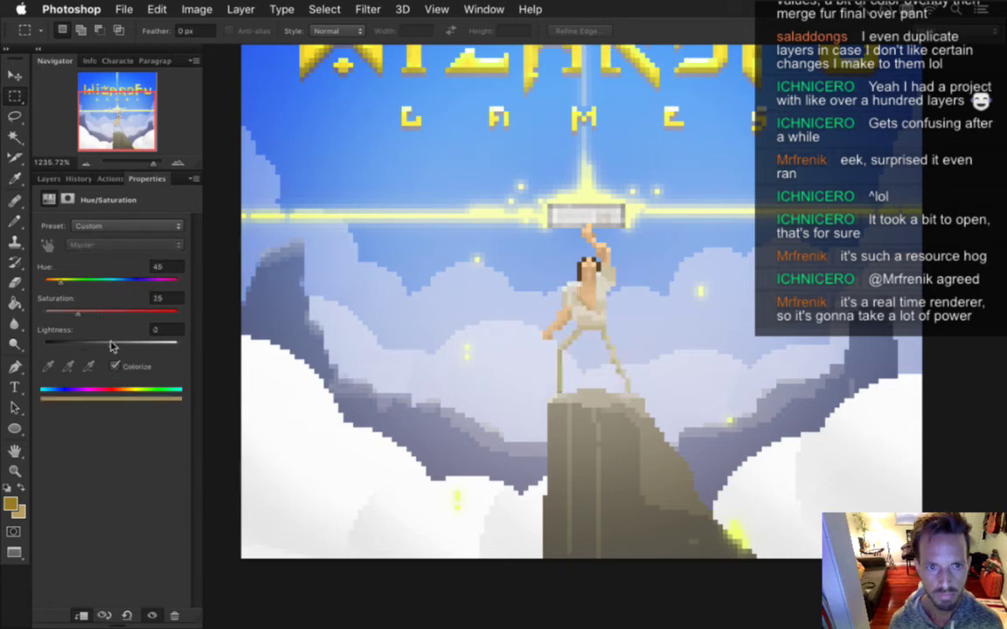
{"action": "left_click_drag", "start_coordinate": [111, 342], "coordinate": [78, 340]}
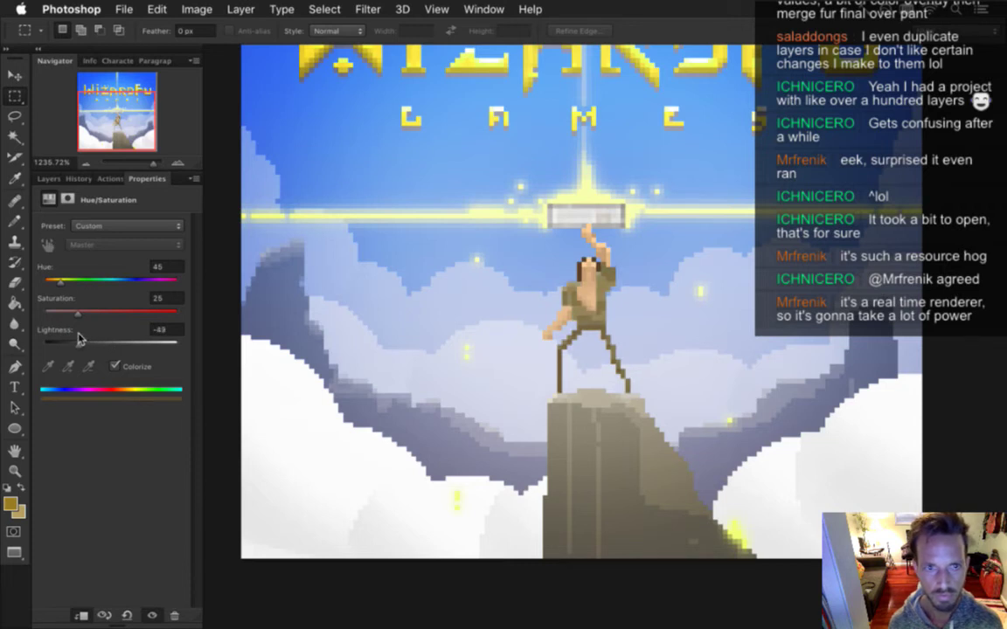
{"action": "left_click_drag", "start_coordinate": [81, 339], "coordinate": [83, 340]}
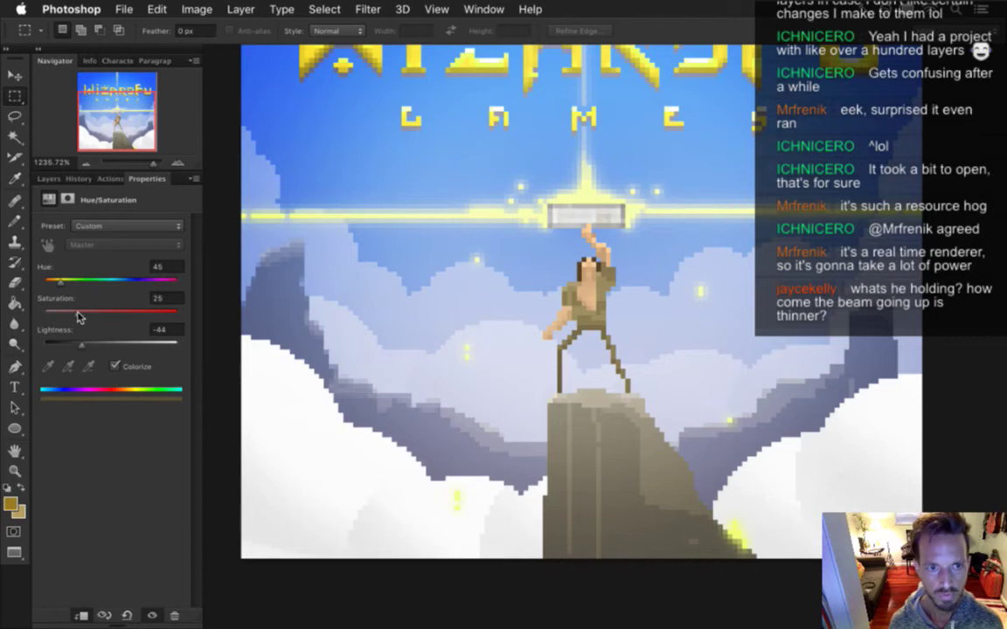
{"action": "left_click_drag", "start_coordinate": [63, 283], "coordinate": [98, 281]}
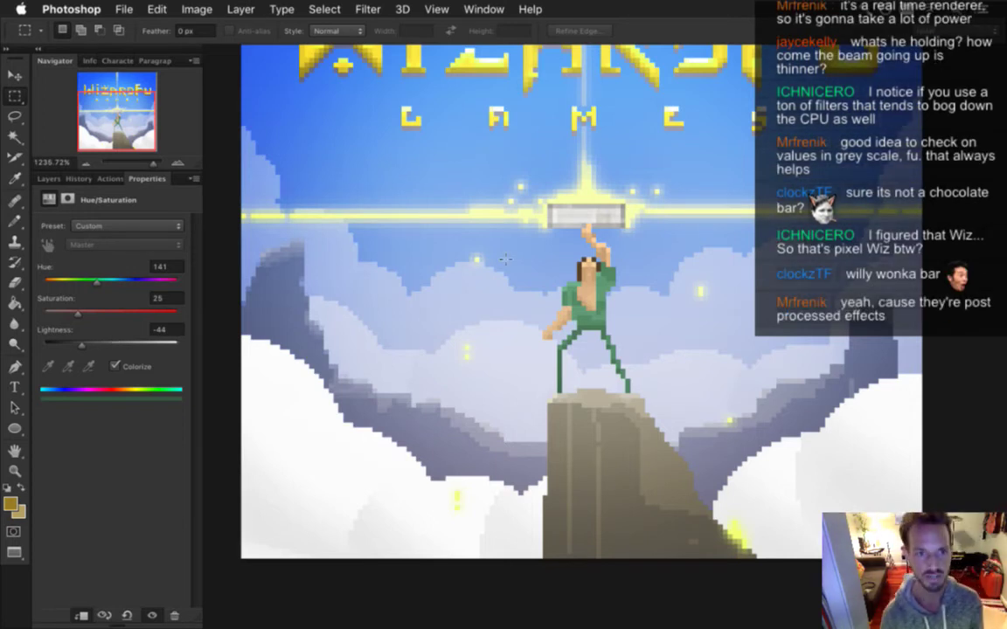
Check the green clothes' values against the scene by toggling the Color Fill 2 greyscale layer on and off
{"action": "left_click", "coordinate": [48, 178]}
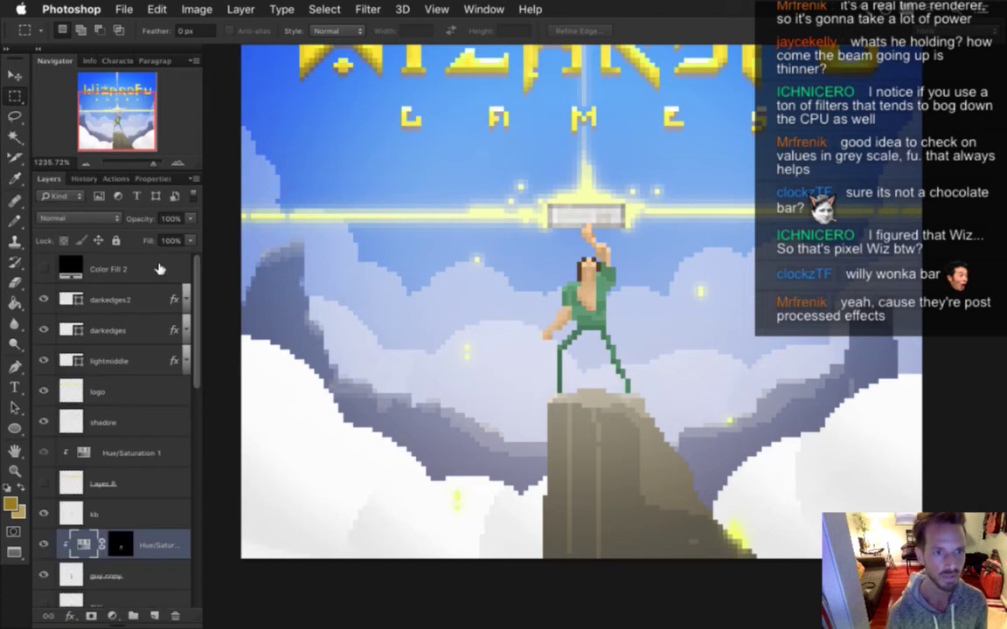
{"action": "left_click", "coordinate": [44, 267]}
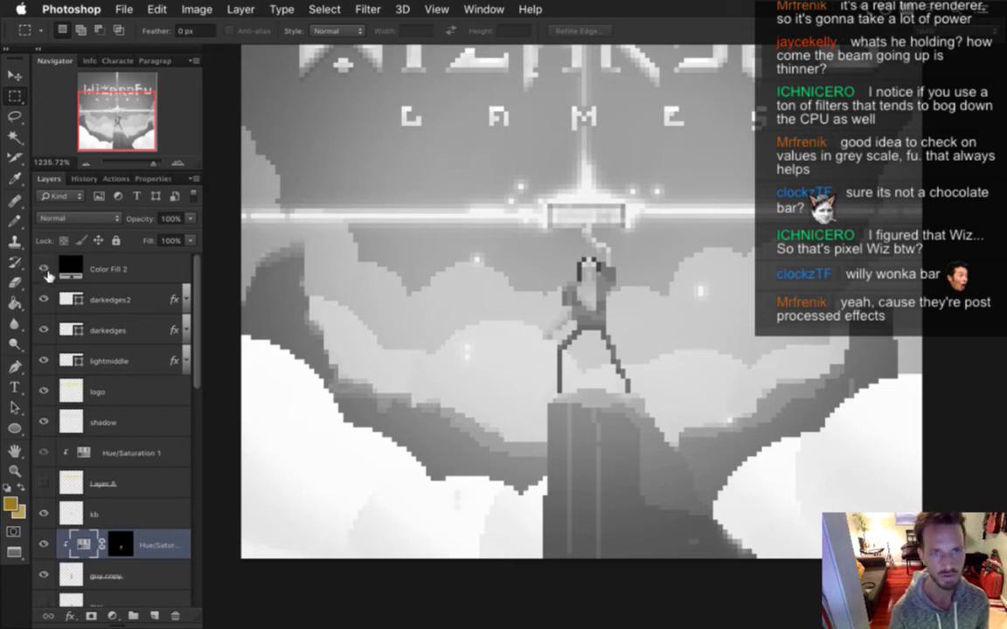
{"action": "left_click", "coordinate": [70, 262]}
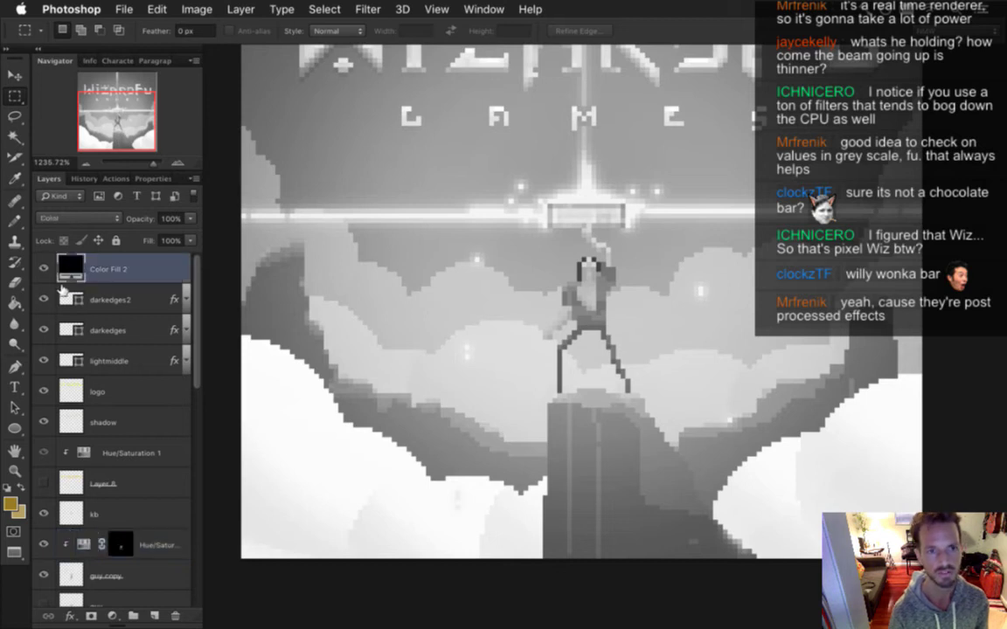
{"action": "left_click", "coordinate": [43, 268]}
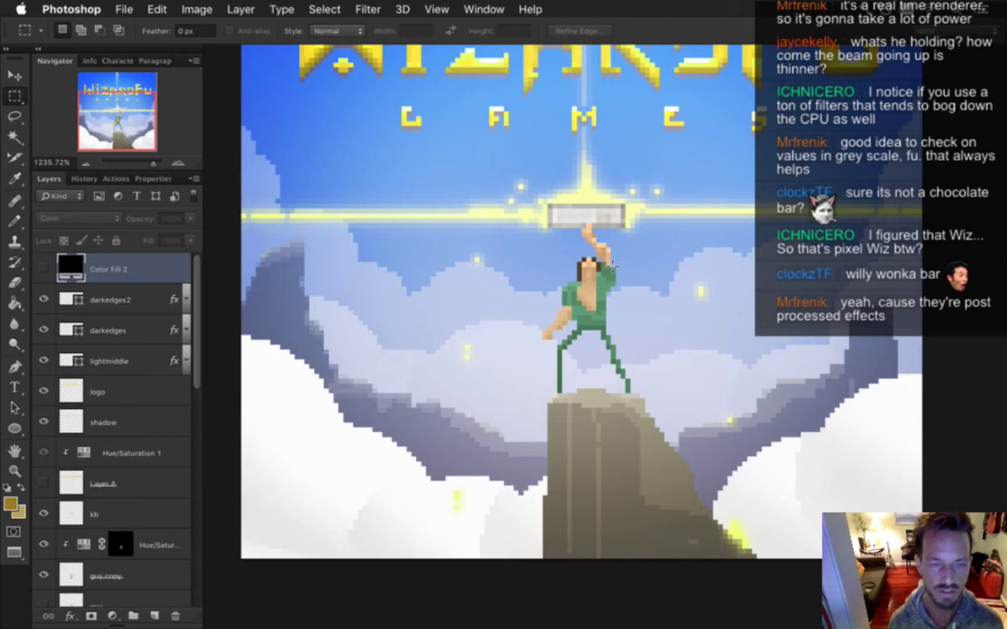
Switch to Chrome, search Google for "star wars poster original" in a new tab and view the classic Star Wars poster
{"action": "key", "text": "super+Tab"}
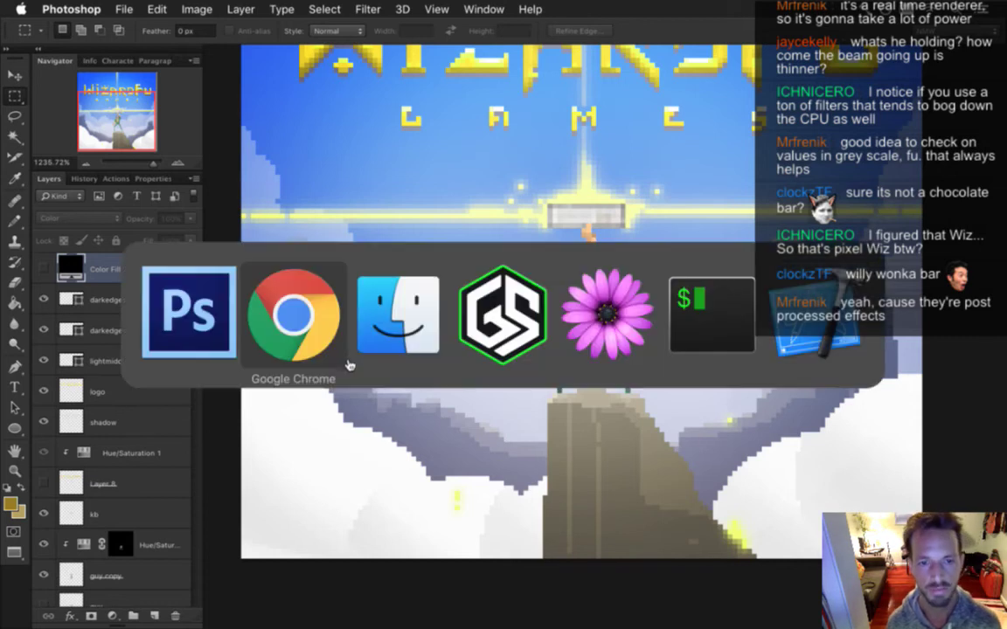
{"action": "left_click", "coordinate": [295, 364]}
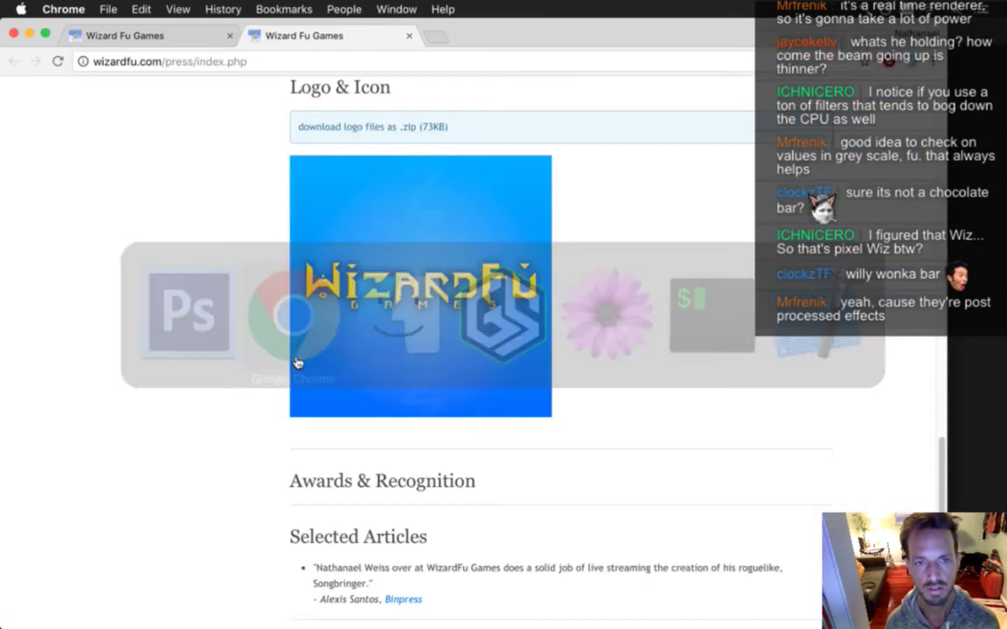
{"action": "left_click", "coordinate": [438, 39]}
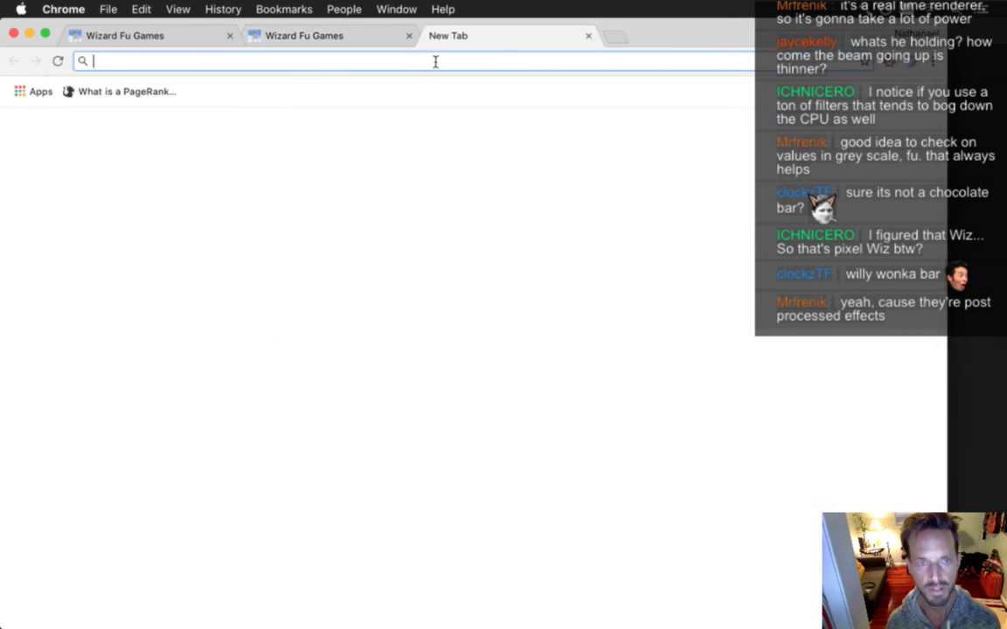
{"action": "type", "text": "star wars"}
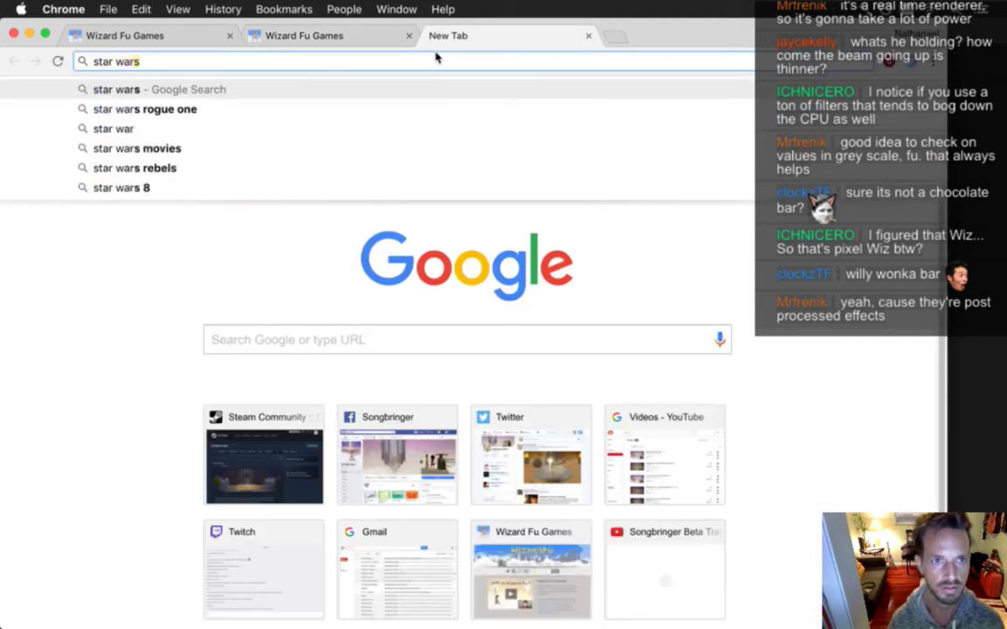
{"action": "type", "text": " poster original"}
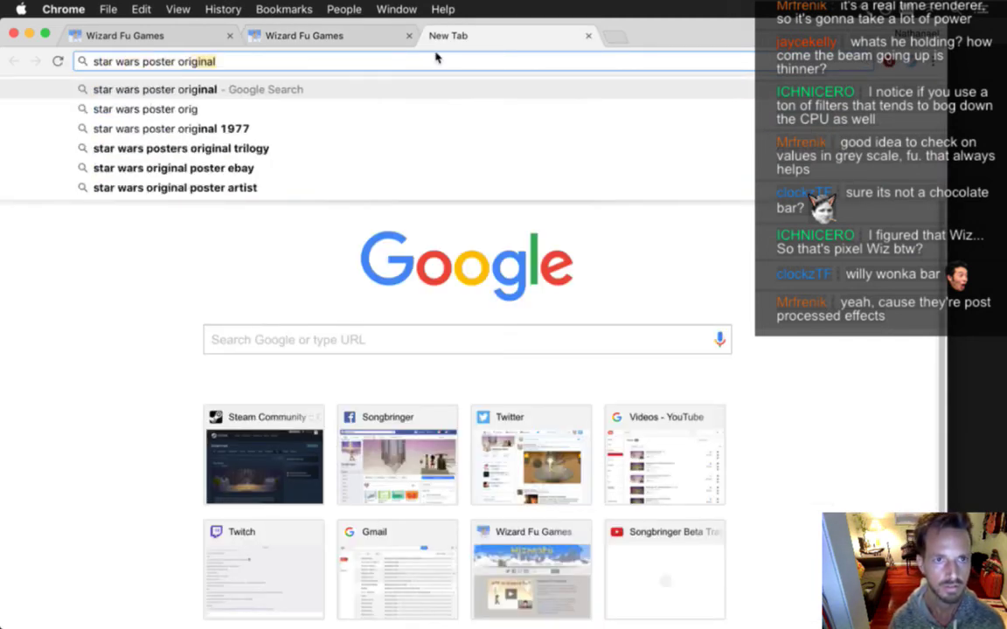
{"action": "key", "text": "Return"}
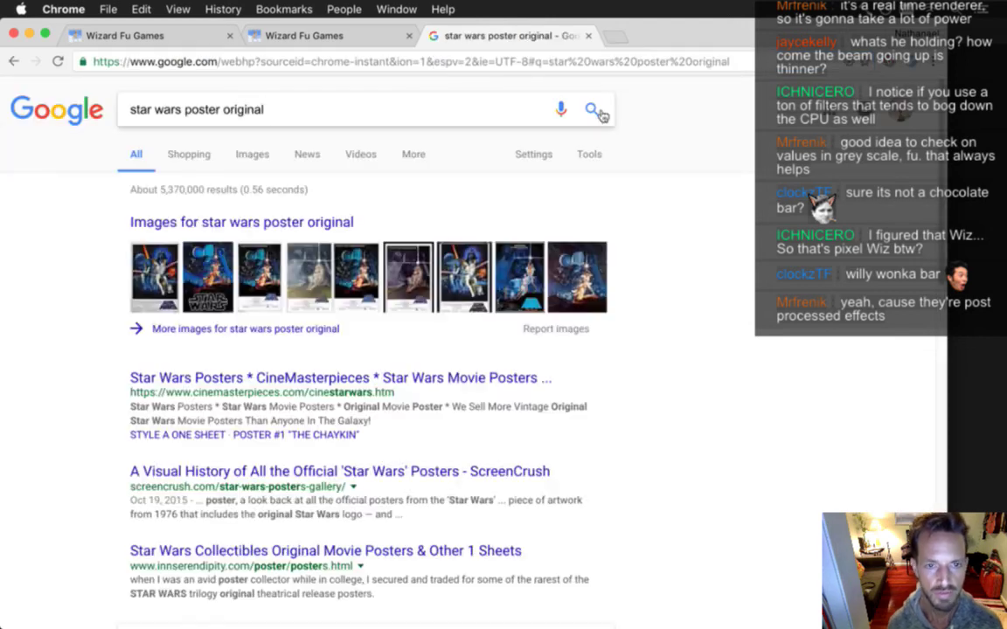
{"action": "left_click", "coordinate": [269, 298]}
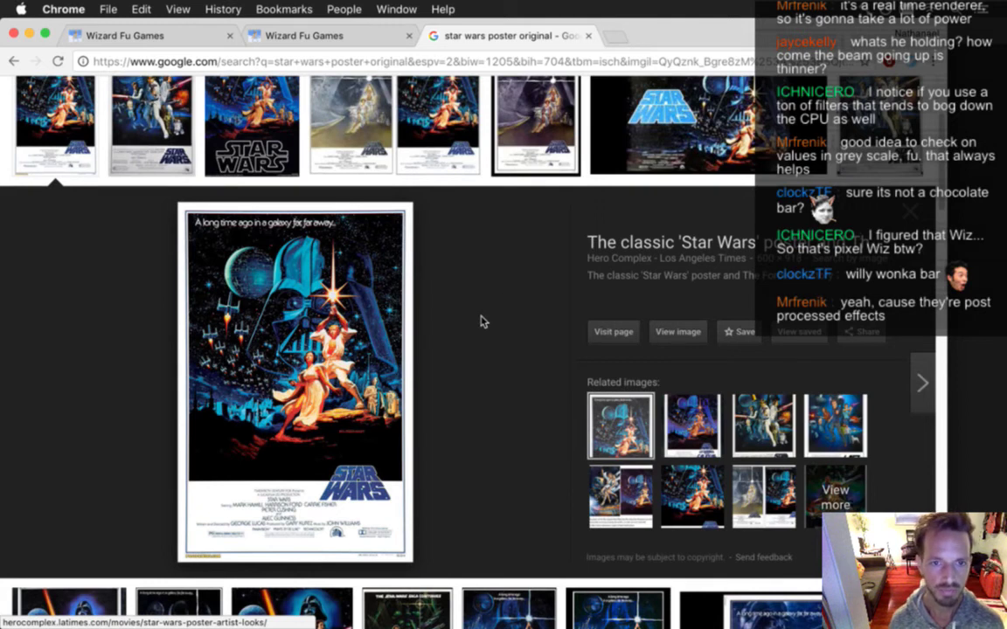
{"action": "key", "text": "super+w"}
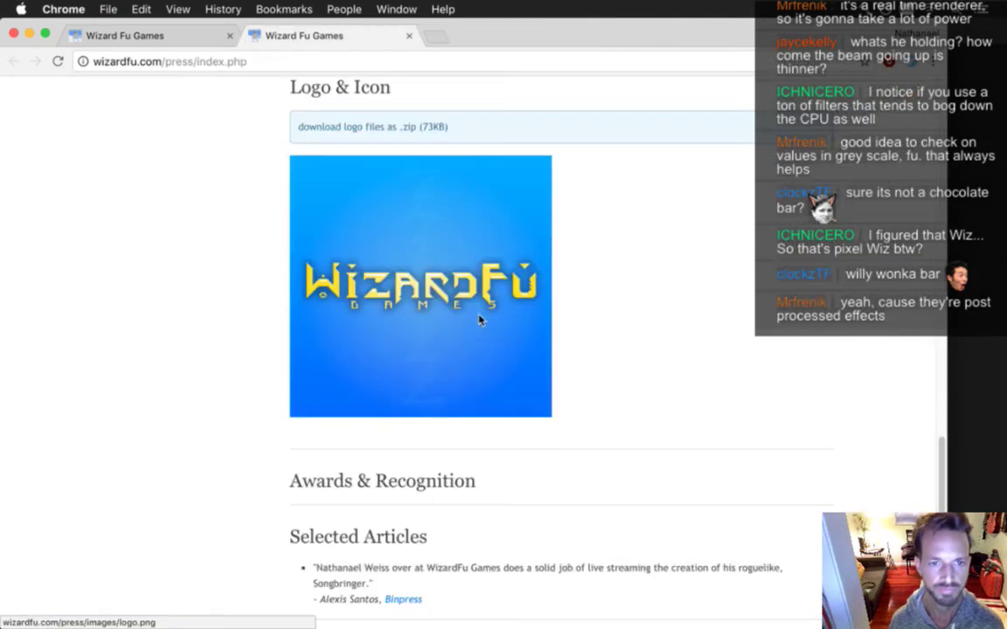
Switch back to Photoshop and try hues 223, 272, 360 and 0 in the clothes' Hue/Saturation adjustment
{"action": "key", "text": "super+Tab"}
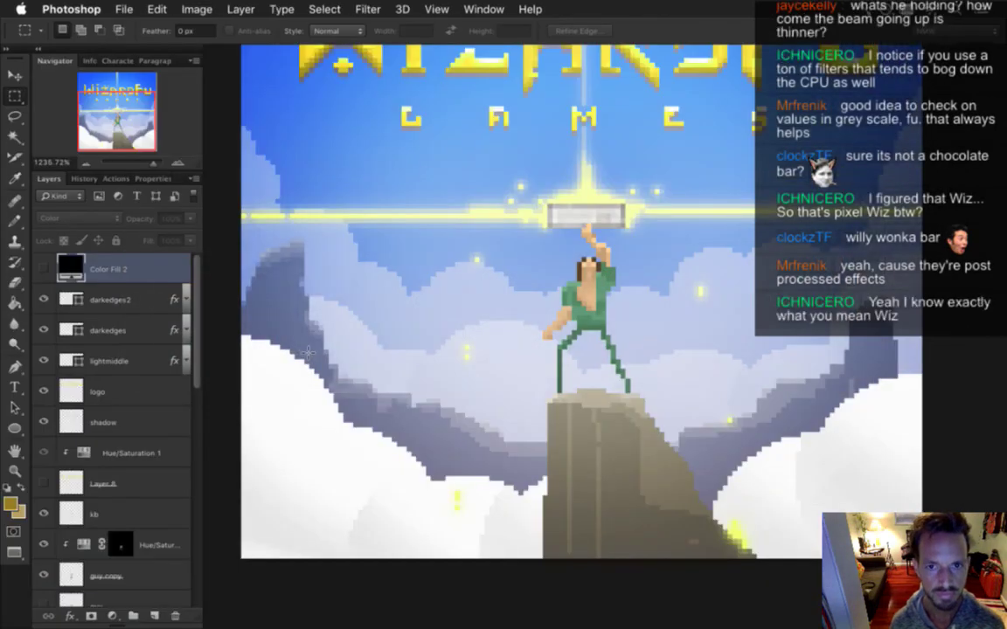
{"action": "scroll", "coordinate": [184, 350], "scroll_direction": "down", "scroll_amount": 6}
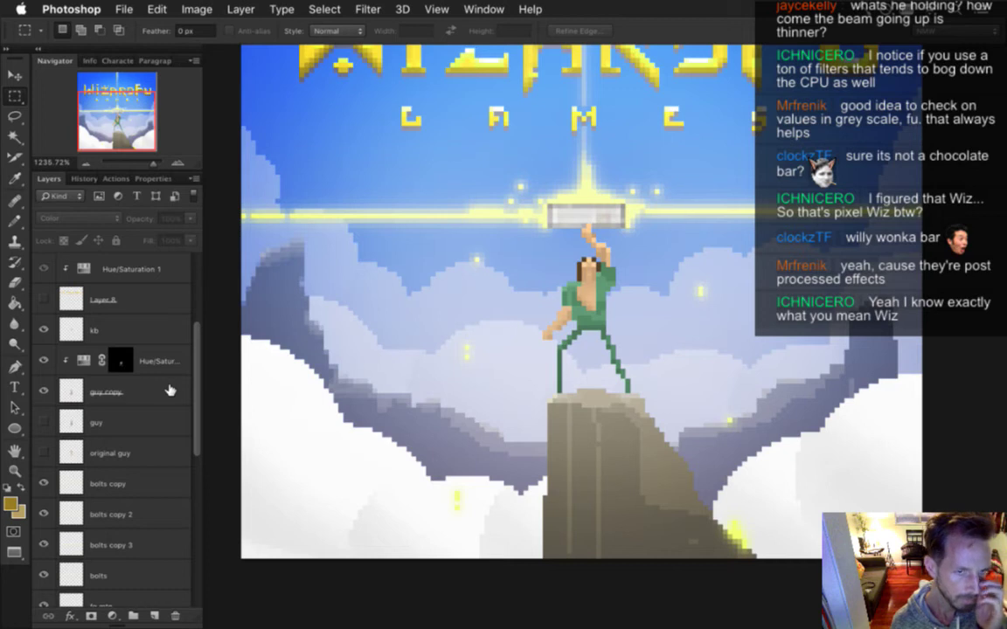
{"action": "double_click", "coordinate": [83, 360]}
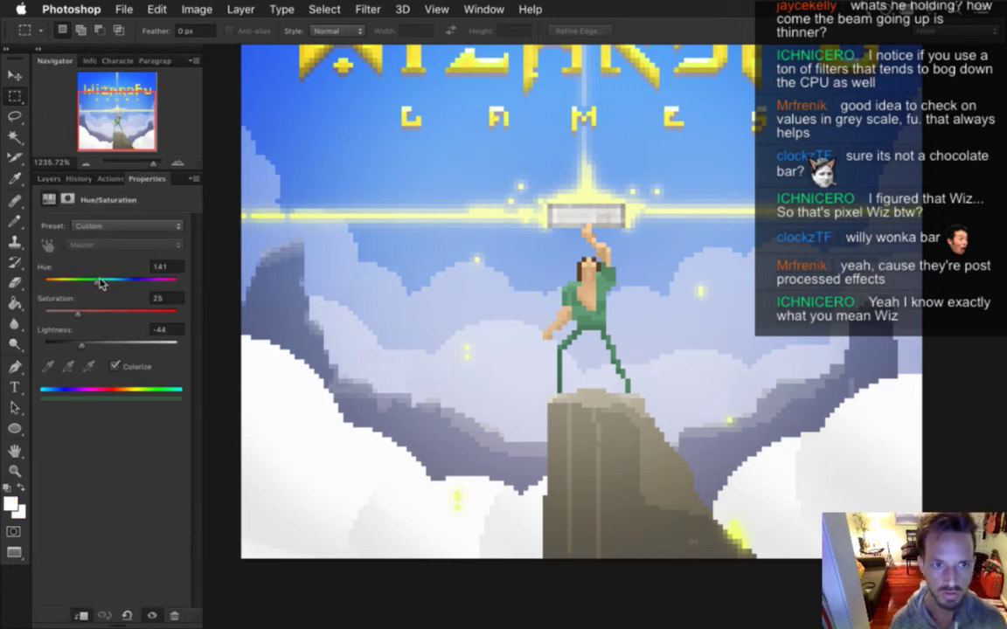
{"action": "left_click_drag", "start_coordinate": [98, 285], "coordinate": [128, 278]}
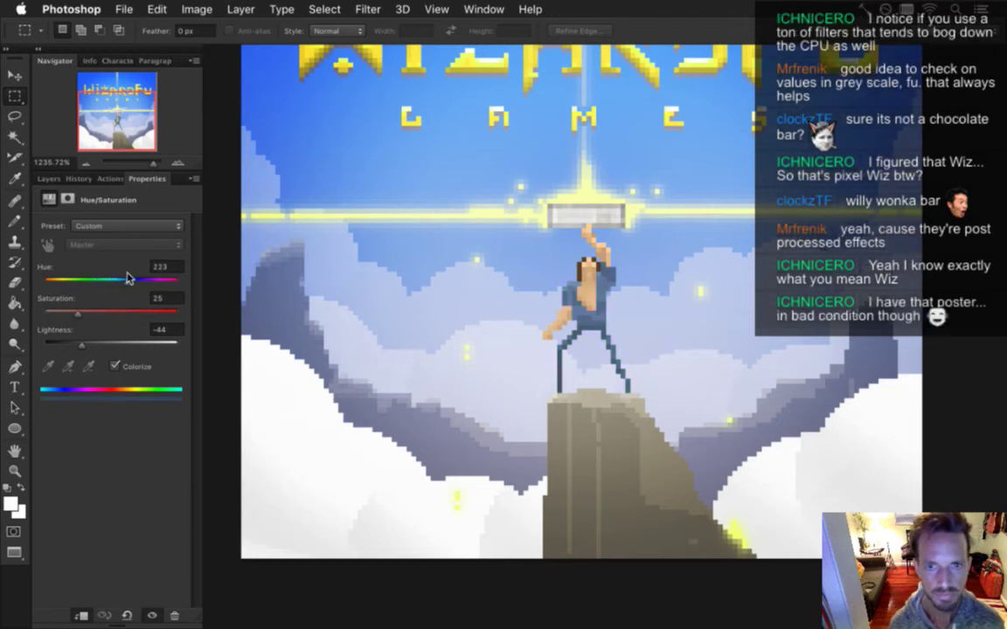
{"action": "left_click_drag", "start_coordinate": [128, 278], "coordinate": [147, 278]}
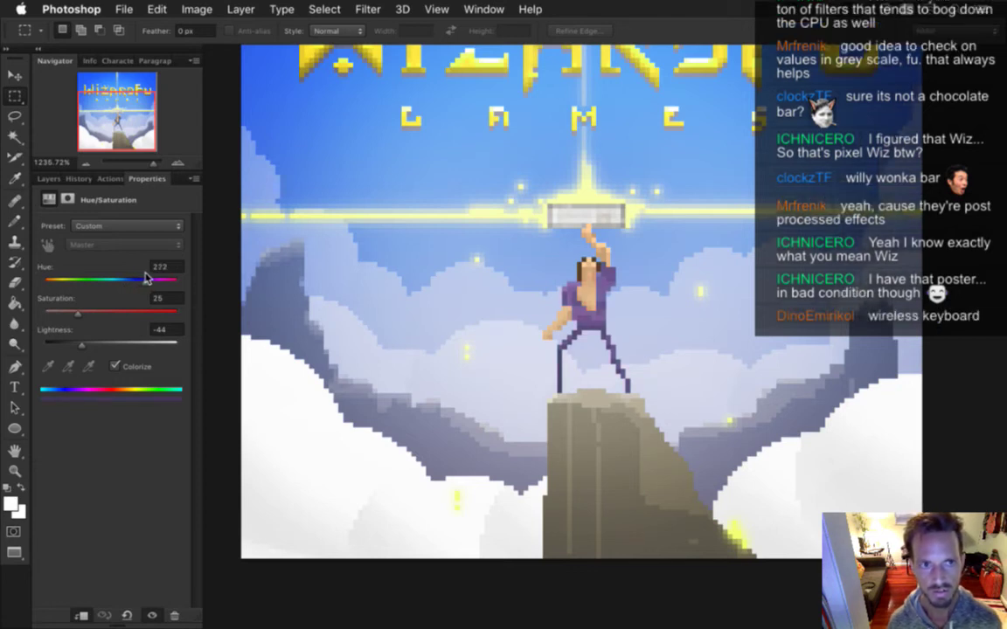
{"action": "left_click_drag", "start_coordinate": [146, 278], "coordinate": [184, 285]}
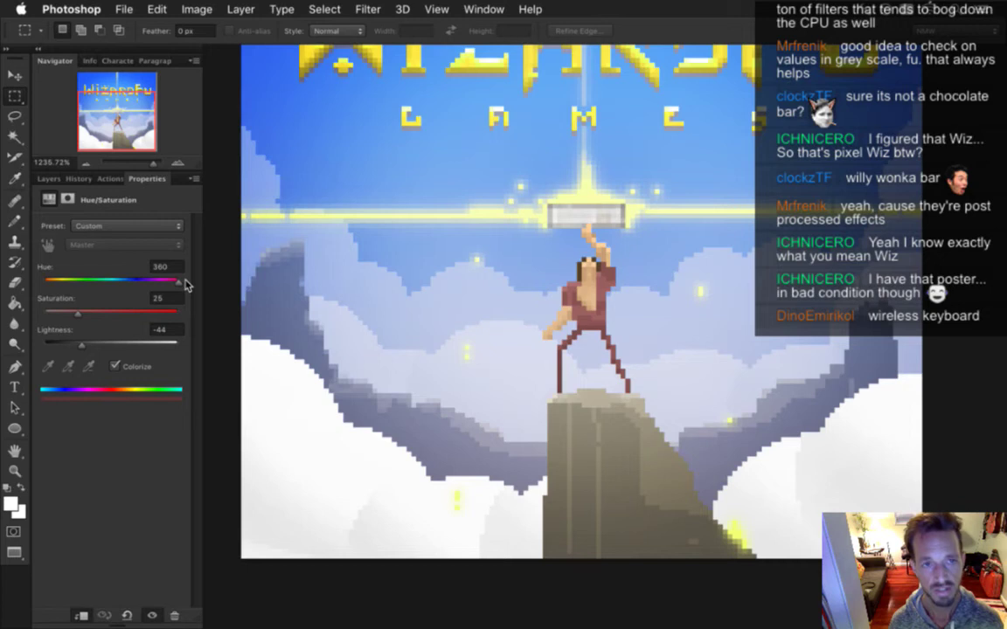
{"action": "left_click_drag", "start_coordinate": [181, 284], "coordinate": [27, 274]}
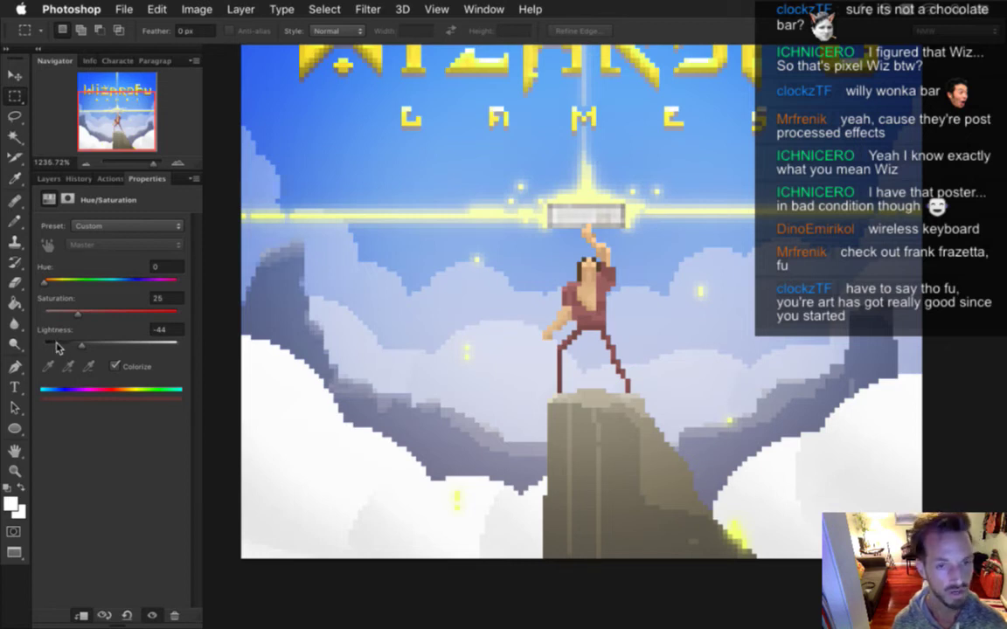
{"action": "left_click_drag", "start_coordinate": [43, 286], "coordinate": [48, 284]}
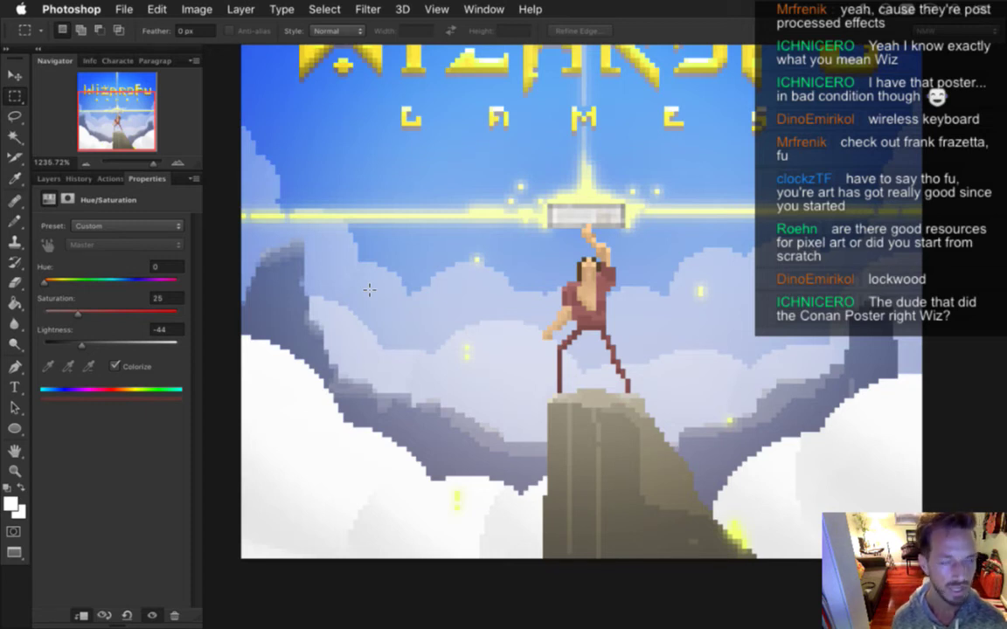
Switch to Chrome, search Google for "from programmer to artist" in a new tab and open the Wizard Fu result
{"action": "key", "text": "super+Tab"}
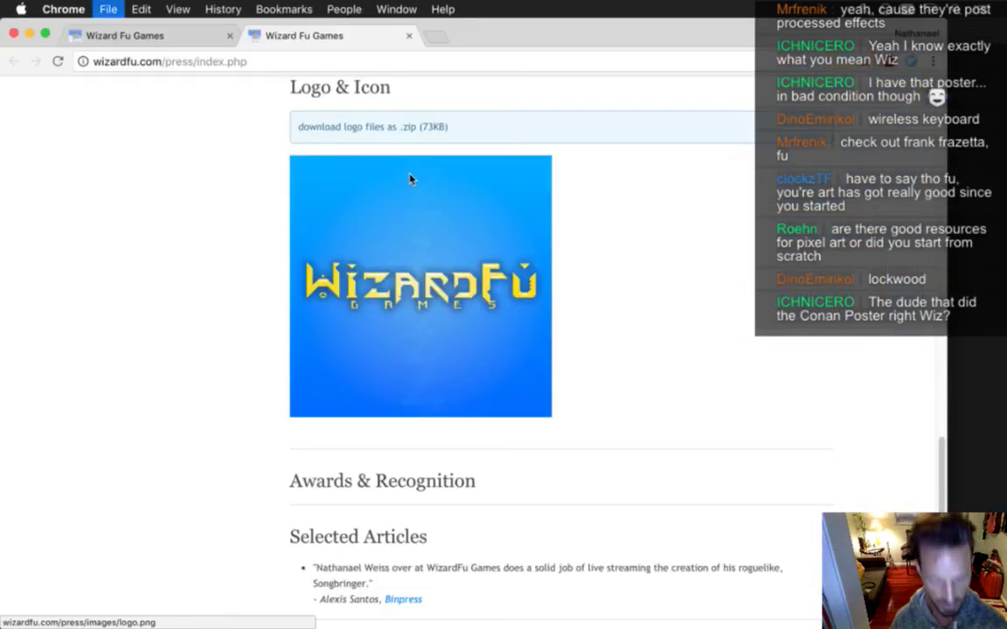
{"action": "key", "text": "super+t"}
{"action": "type", "text": "from "}
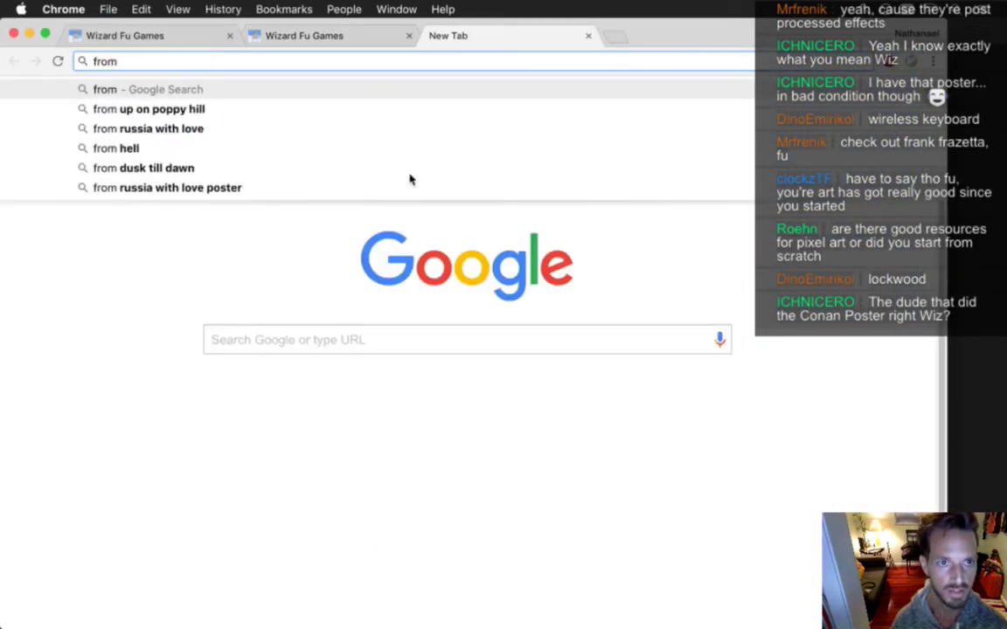
{"action": "type", "text": "prorog"}
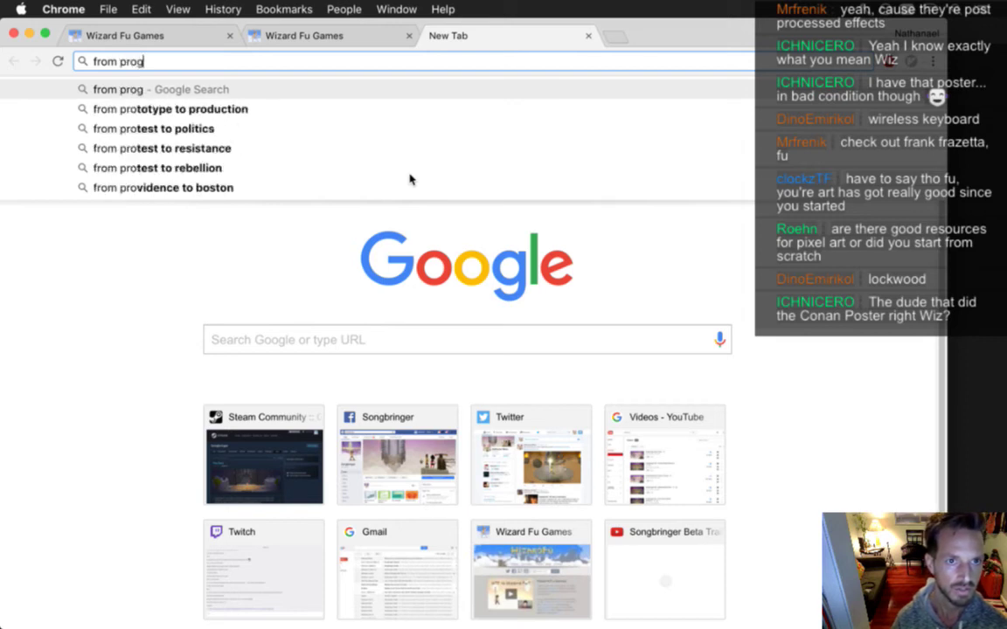
{"action": "type", "text": "ram"}
{"action": "key", "text": "Down"}
{"action": "key", "text": "Return"}
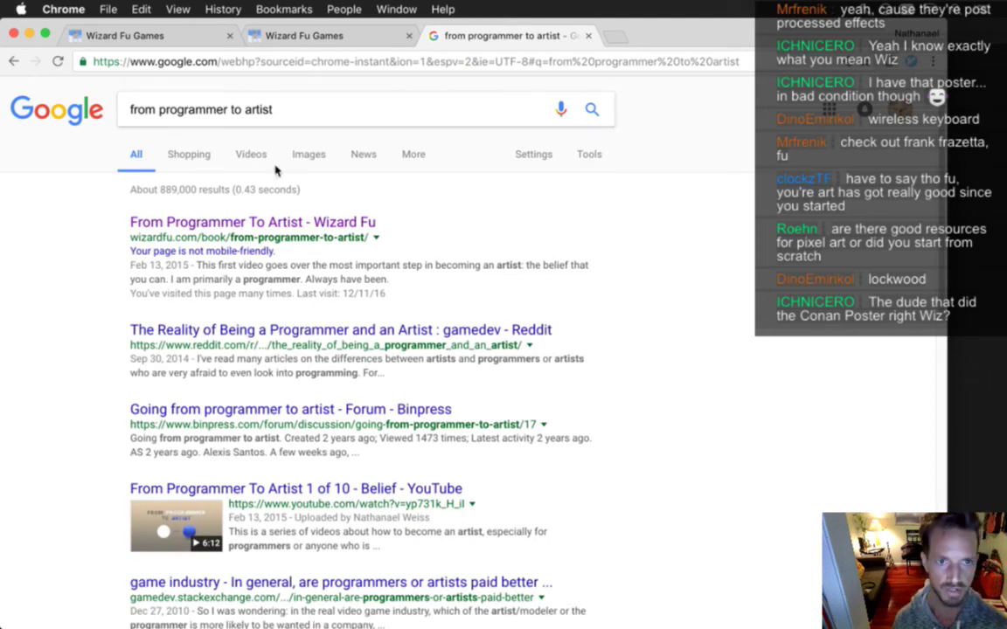
{"action": "left_click", "coordinate": [294, 226]}
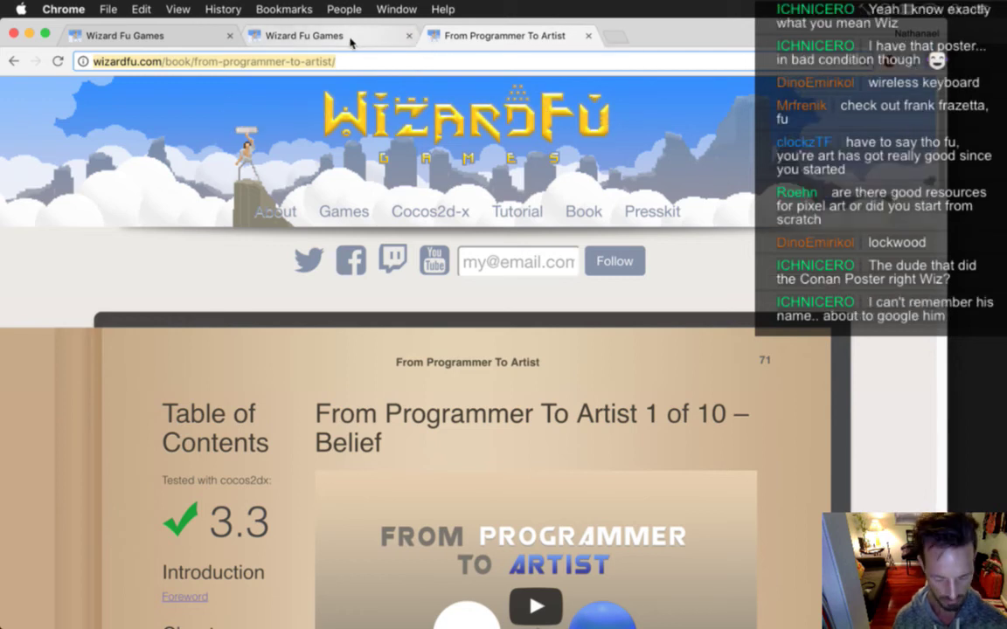
Open twitch.tv/wizard_fu/chat in a new tab, post the From Programmer To Artist page link there and close both extra tabs
{"action": "key", "text": "super+t"}
{"action": "type", "text": "twitch.tv/wizard_fu/chat"}
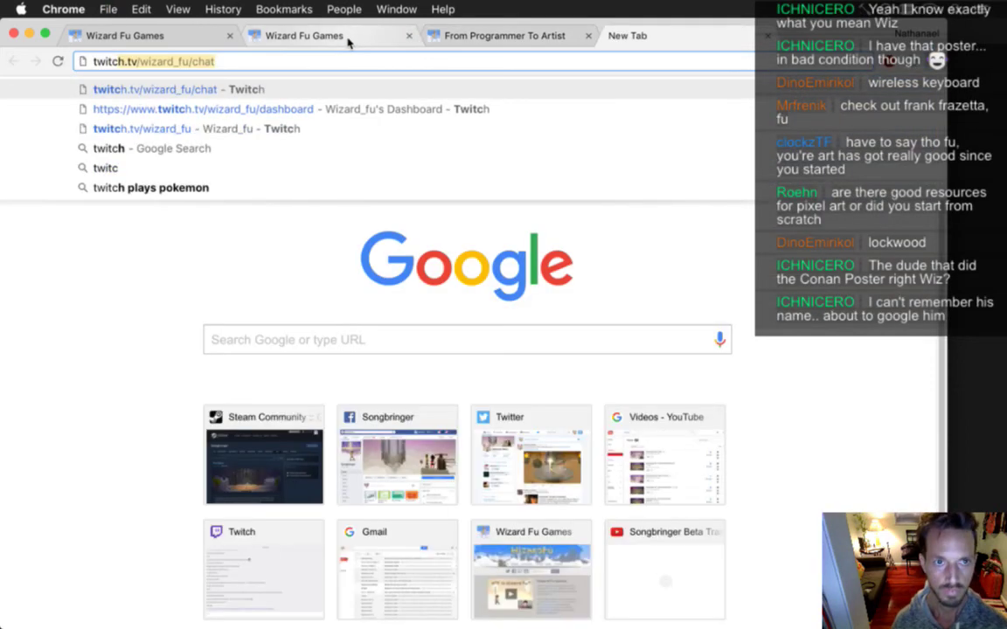
{"action": "key", "text": "Return"}
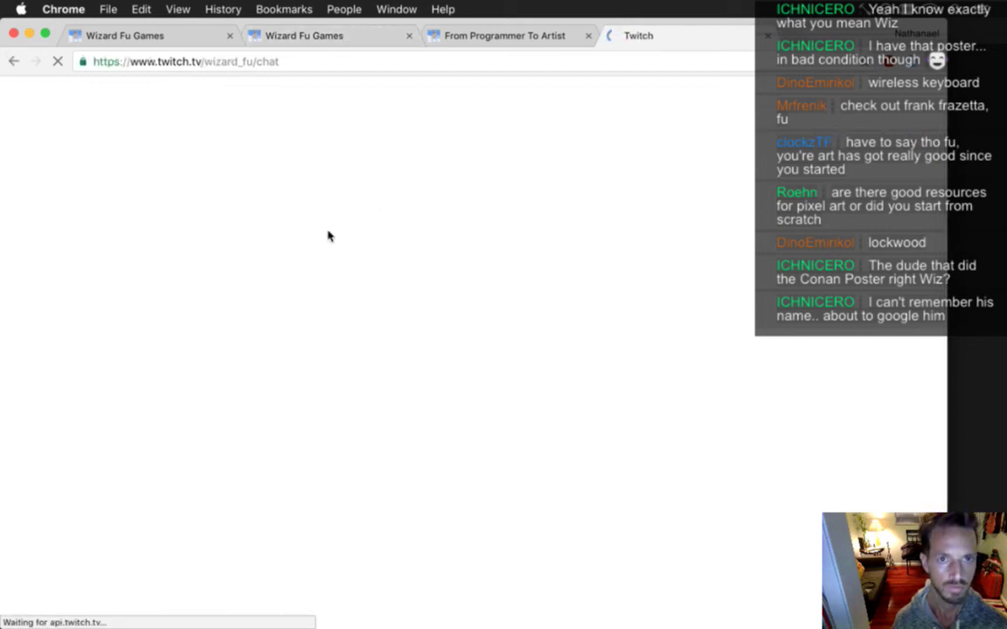
{"action": "type", "text": "http://wizardfu.com/book/from-programmer-to-artist/"}
{"action": "key", "text": "Return"}
{"action": "key", "text": "super+w"}
{"action": "key", "text": "super+w"}
Switch back to Photoshop and set the clothes' Hue/Saturation hue to 25 for a brown color
{"action": "key", "text": "super+Tab"}
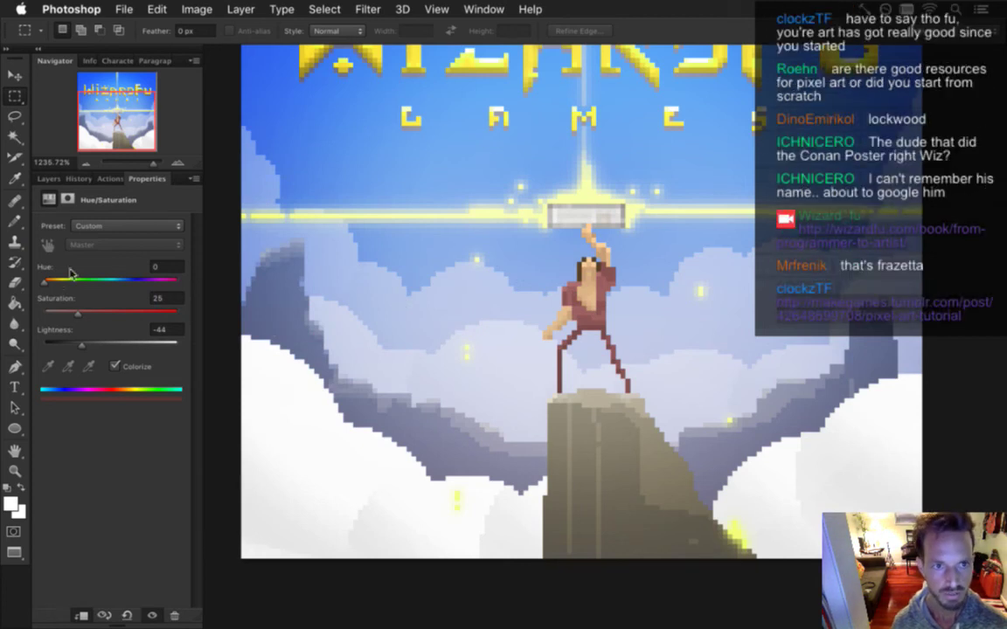
{"action": "mouse_move", "coordinate": [45, 285]}
{"action": "left_mouse_down"}
{"action": "mouse_move", "coordinate": [76, 288]}
{"action": "mouse_move", "coordinate": [63, 288]}
{"action": "left_mouse_up"}
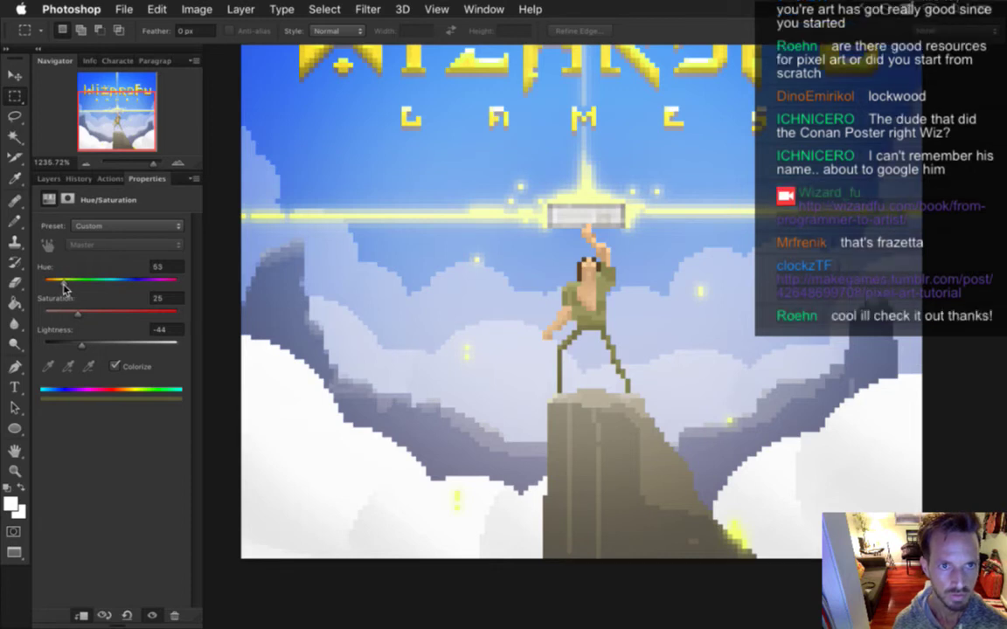
{"action": "left_click_drag", "start_coordinate": [63, 288], "coordinate": [53, 289]}
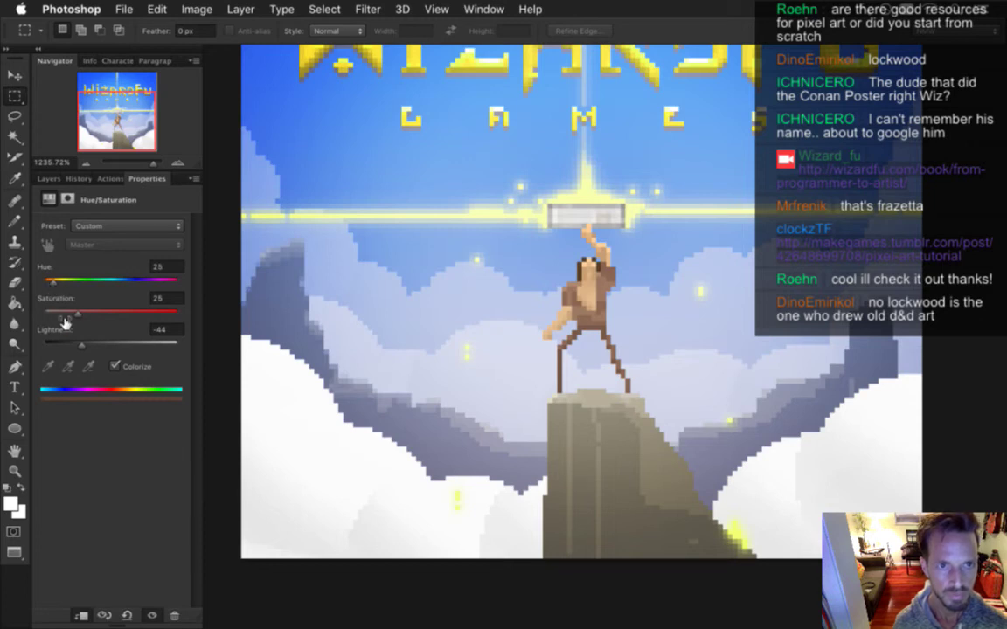
Review the brown clothes against the whole artwork, using the Color Fill 2 greyscale layer to check values
{"action": "left_click", "coordinate": [48, 178]}
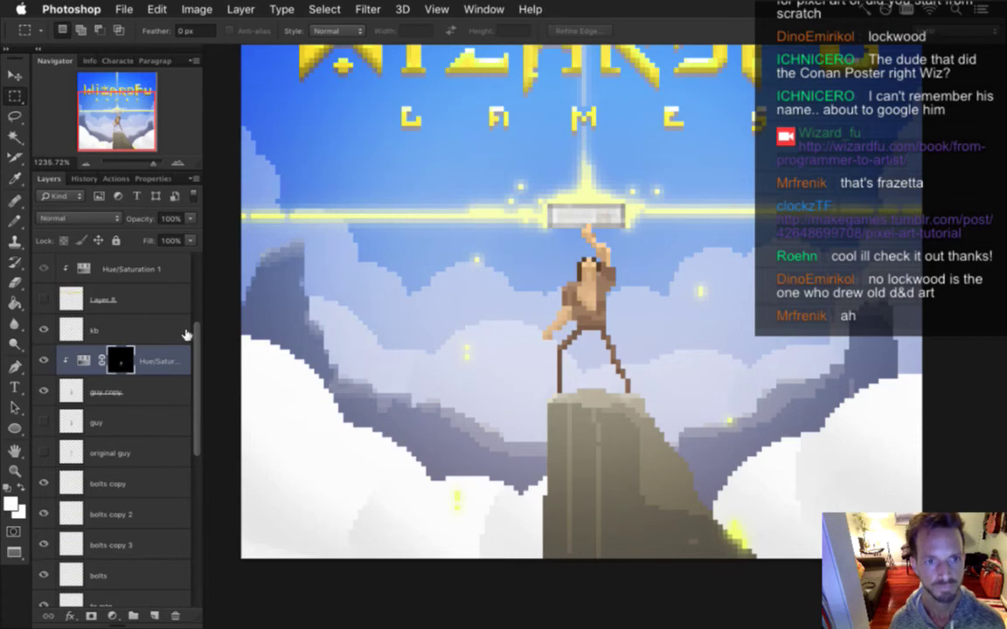
{"action": "scroll", "coordinate": [194, 325], "scroll_direction": "up", "scroll_amount": 3}
{"action": "left_click", "coordinate": [43, 266]}
{"action": "left_click", "coordinate": [534, 326], "text": "alt"}
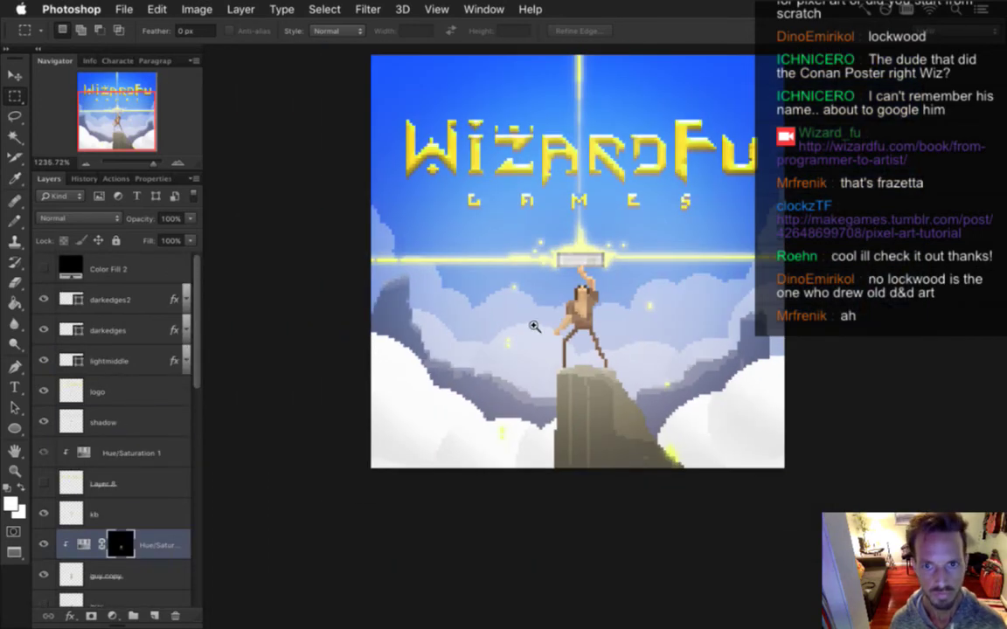
{"action": "left_click", "coordinate": [534, 204], "text": "alt"}
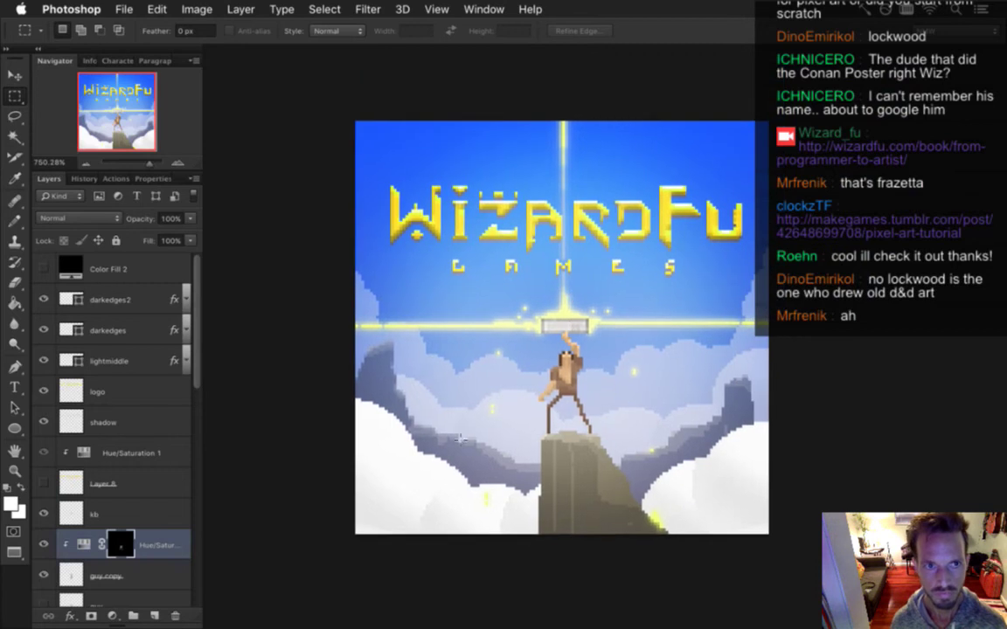
Select the figure's lowered forearm on the guy copy layer and darken it with a masked Levels adjustment, black input 48
{"action": "left_click", "coordinate": [570, 411]}
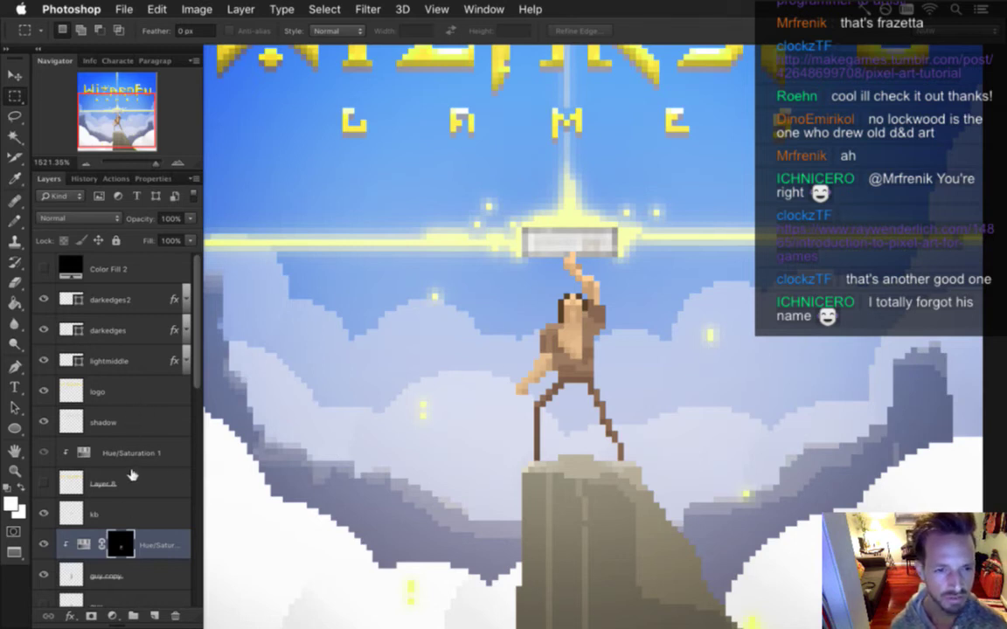
{"action": "scroll", "coordinate": [179, 345], "scroll_direction": "down", "scroll_amount": 3}
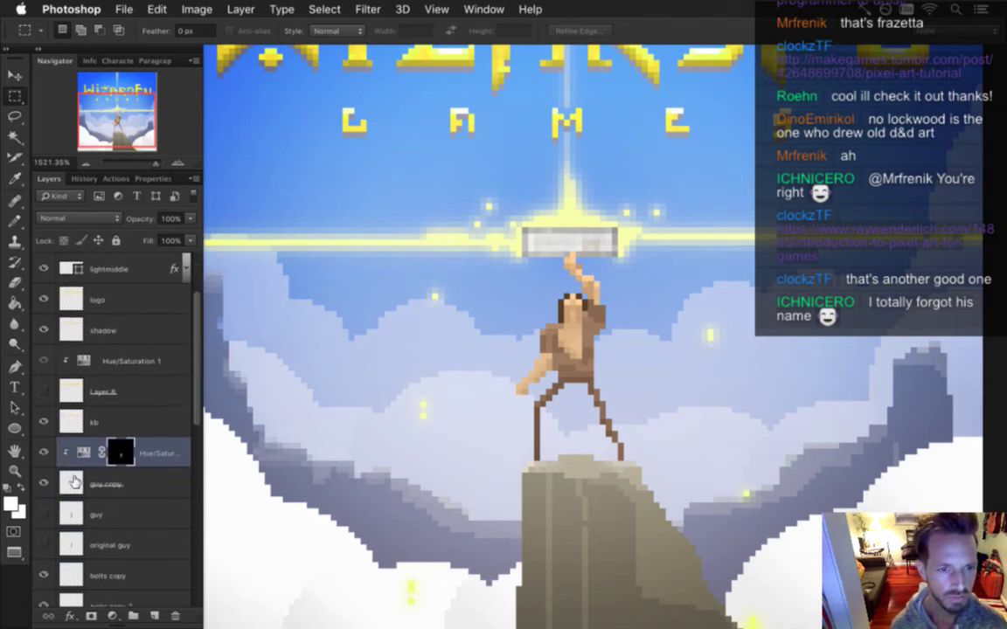
{"action": "left_click", "coordinate": [79, 474]}
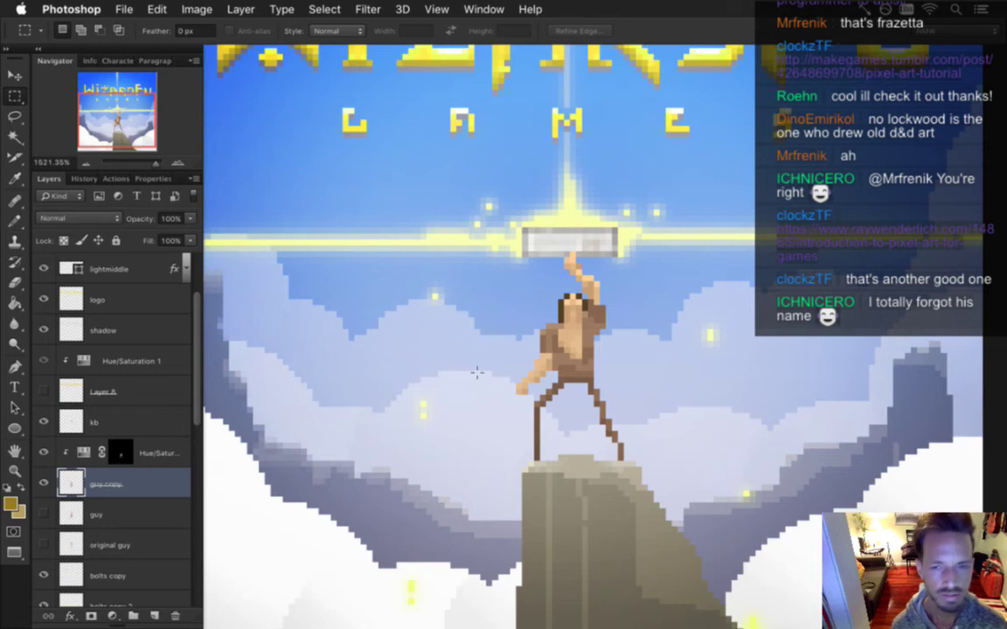
{"action": "left_click_drag", "start_coordinate": [512, 354], "coordinate": [523, 449]}
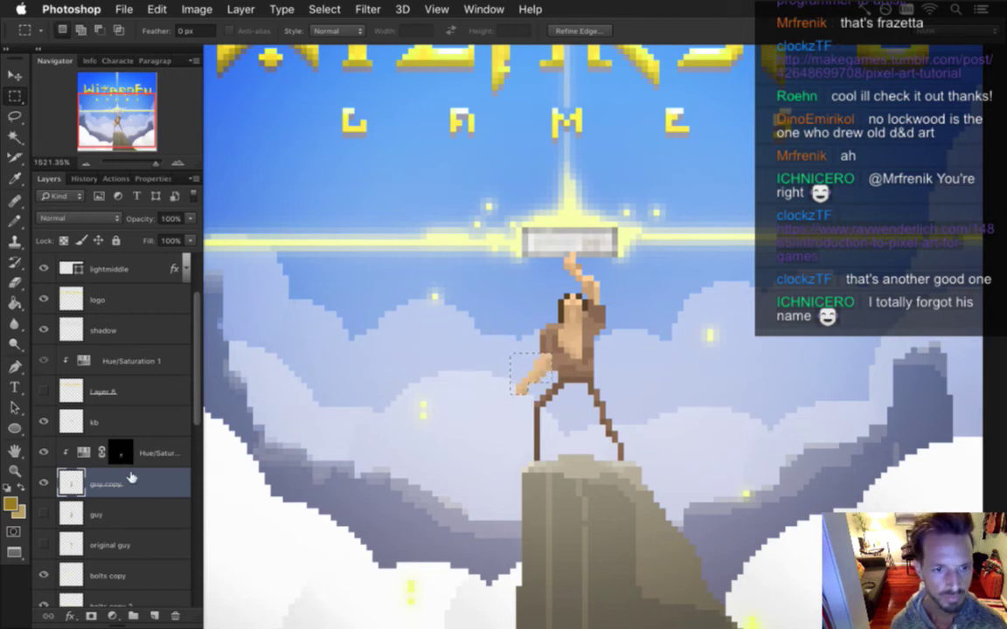
{"action": "left_click", "coordinate": [112, 616]}
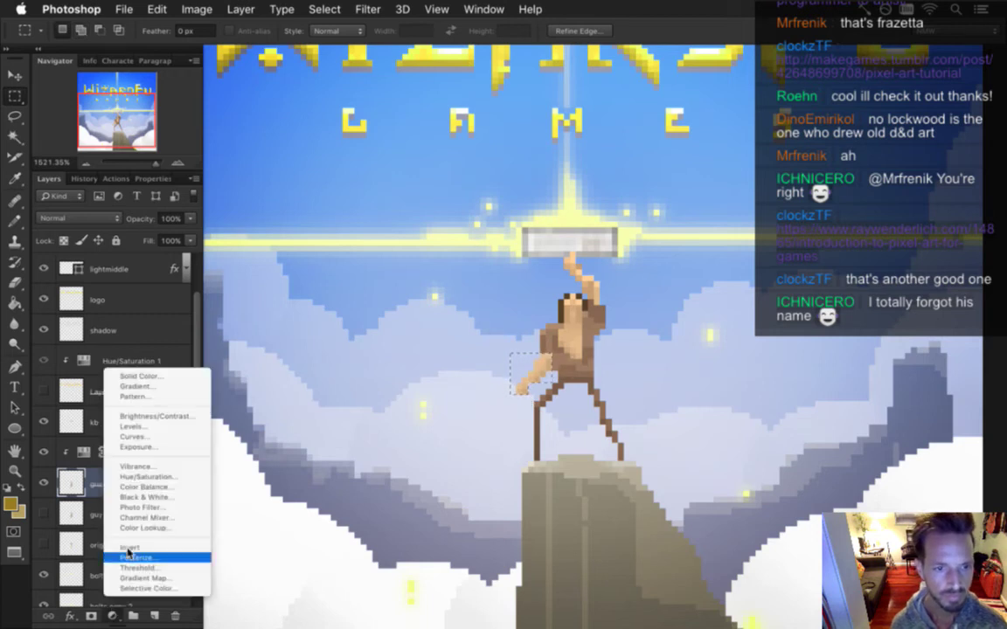
{"action": "left_click", "coordinate": [146, 427]}
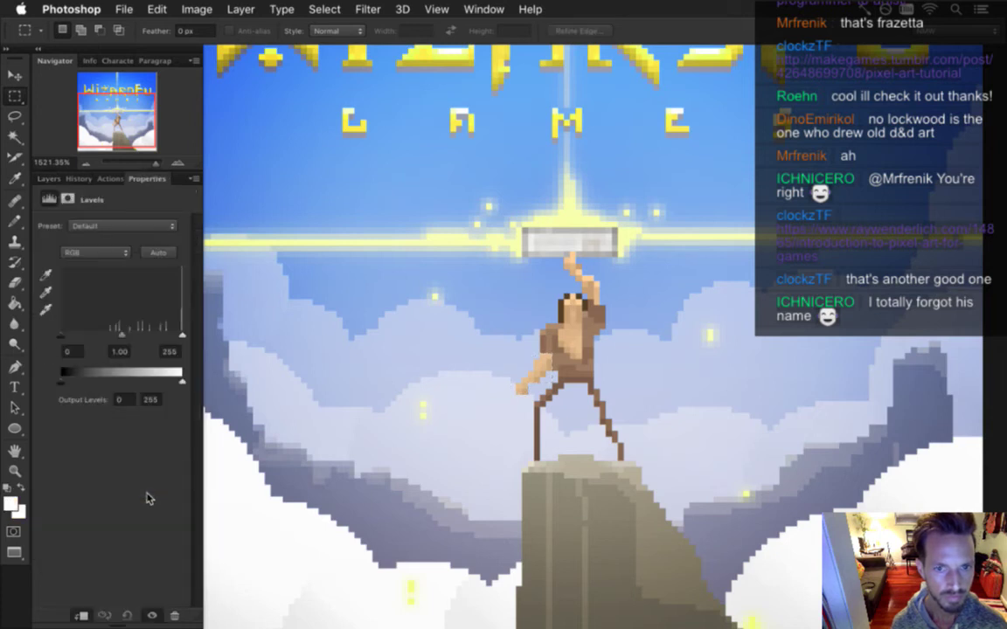
{"action": "left_click_drag", "start_coordinate": [60, 338], "coordinate": [79, 337]}
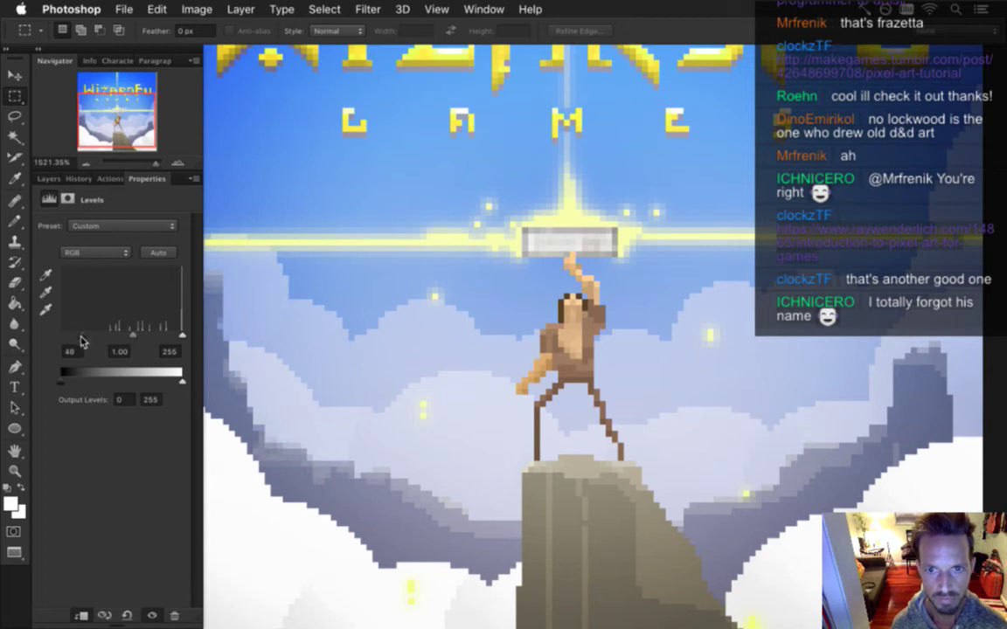
Check the darkened forearm's values by toggling the Color Fill 2 greyscale layer and the Levels 1 adjustment off and on
{"action": "left_click", "coordinate": [48, 178]}
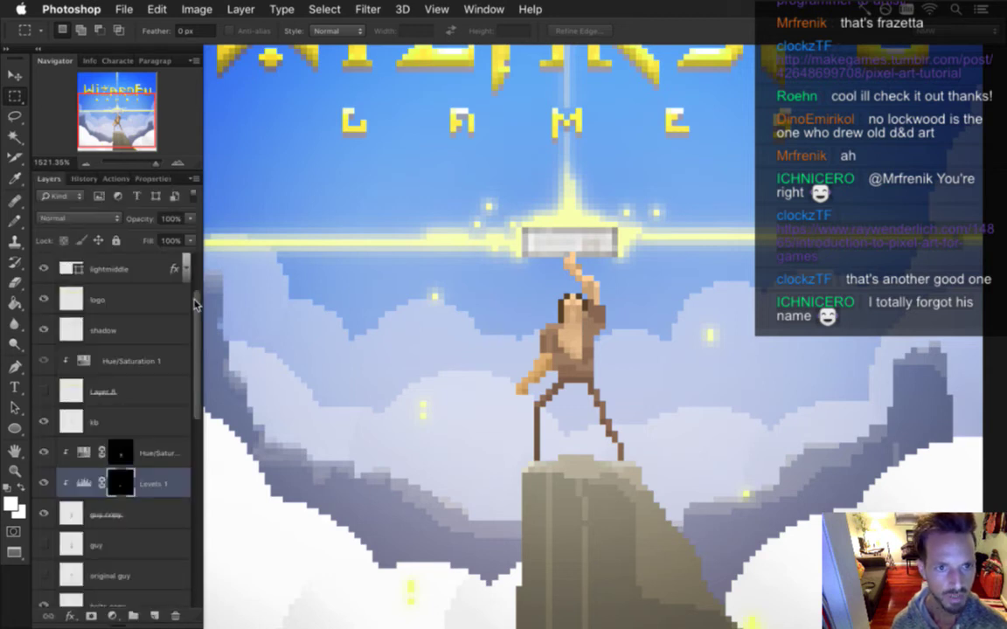
{"action": "scroll", "coordinate": [178, 274], "scroll_direction": "up", "scroll_amount": 3}
{"action": "left_click", "coordinate": [44, 268]}
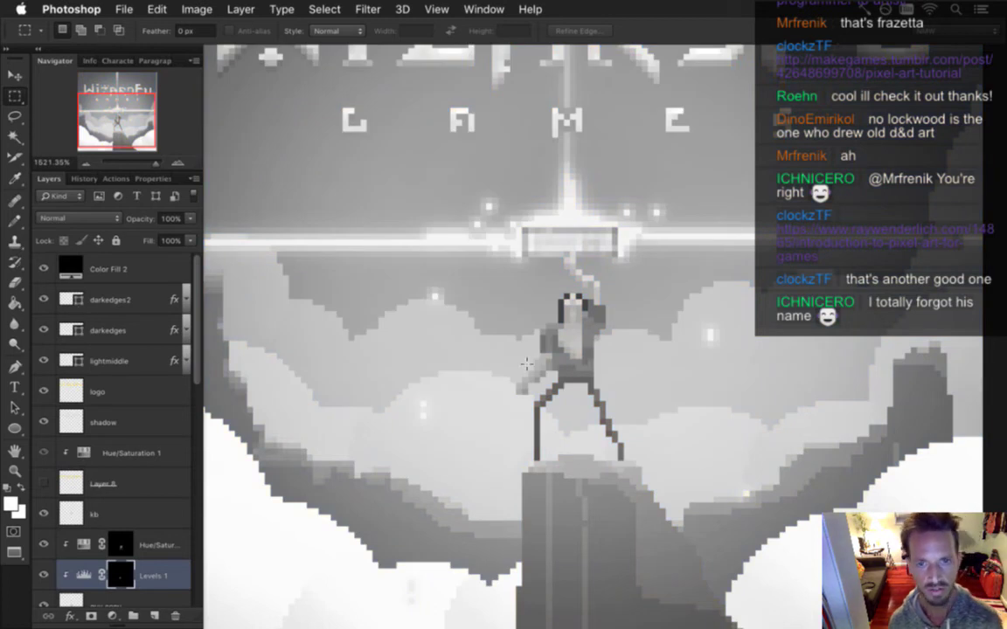
{"action": "scroll", "coordinate": [503, 317], "scroll_direction": "down", "scroll_amount": 4}
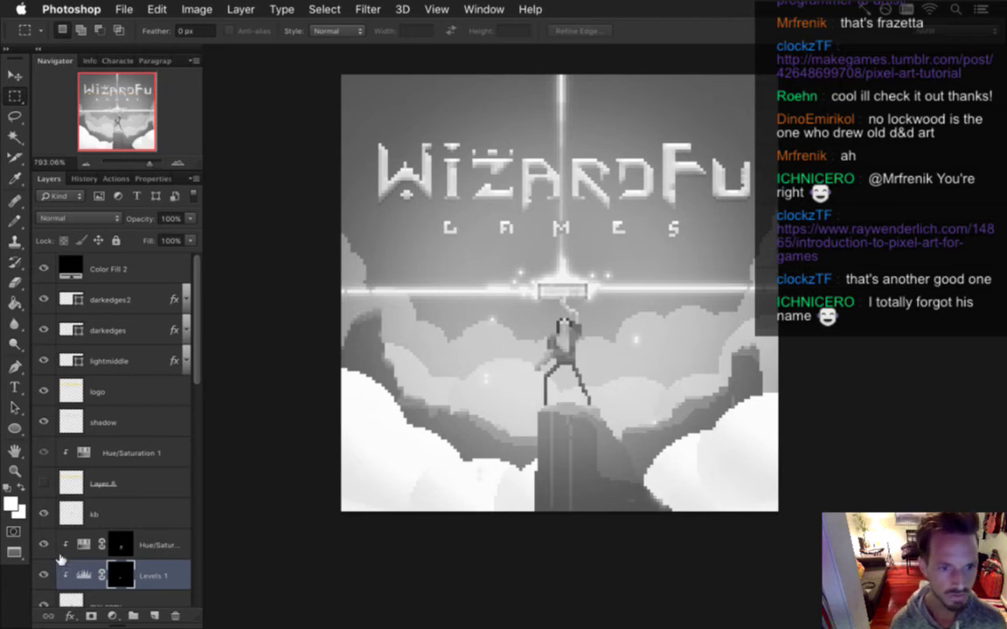
{"action": "left_click", "coordinate": [43, 574]}
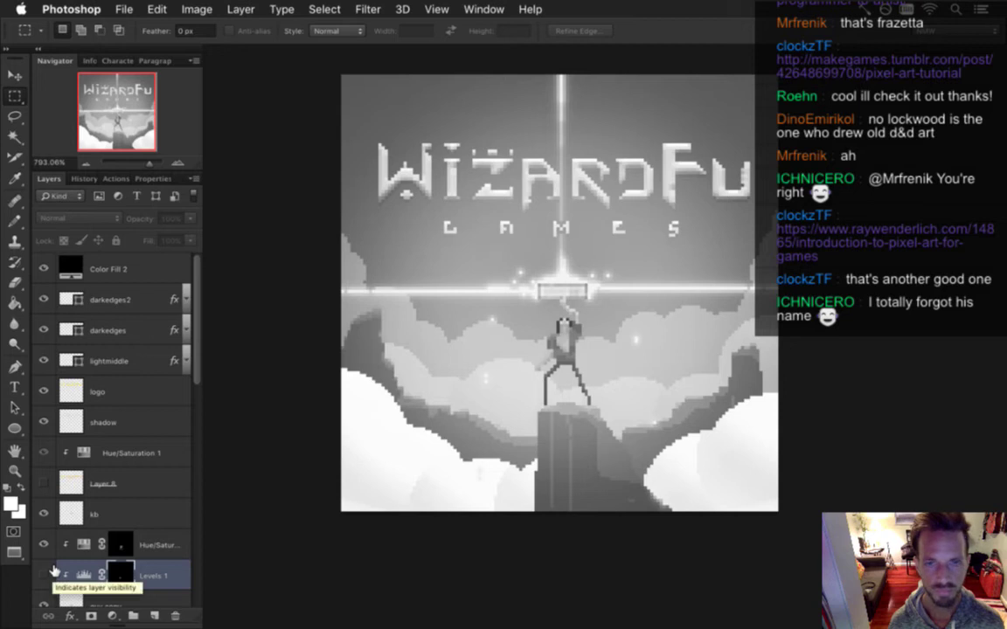
{"action": "left_click", "coordinate": [44, 574]}
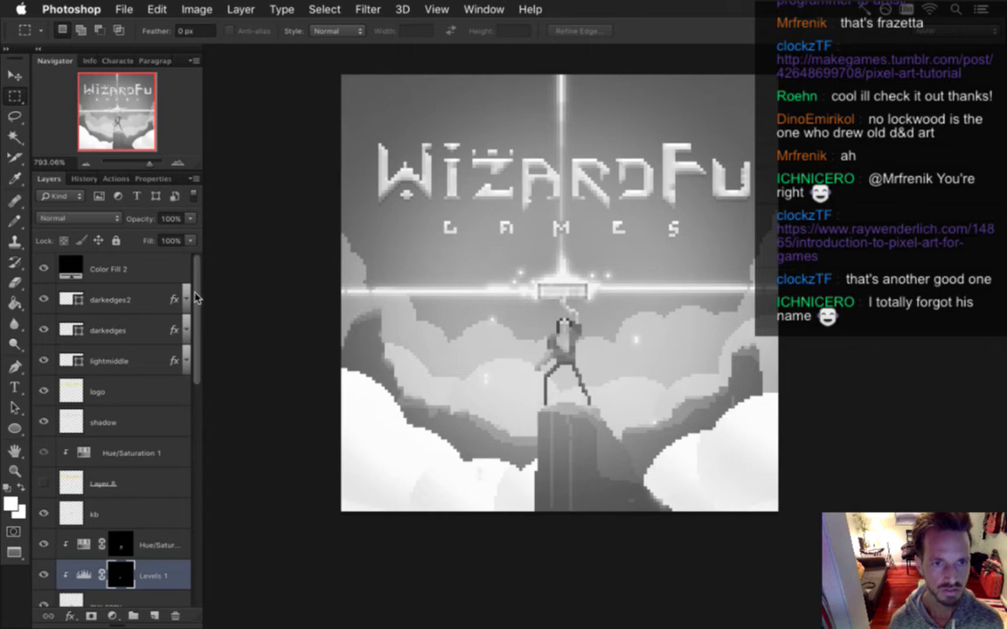
{"action": "left_click", "coordinate": [43, 268]}
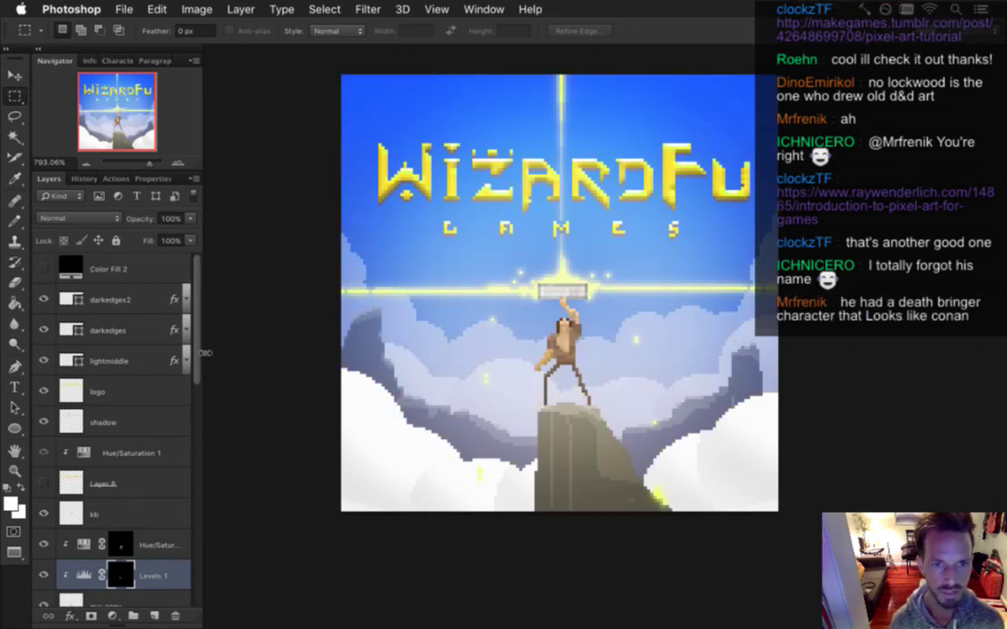
{"action": "left_click", "coordinate": [507, 310]}
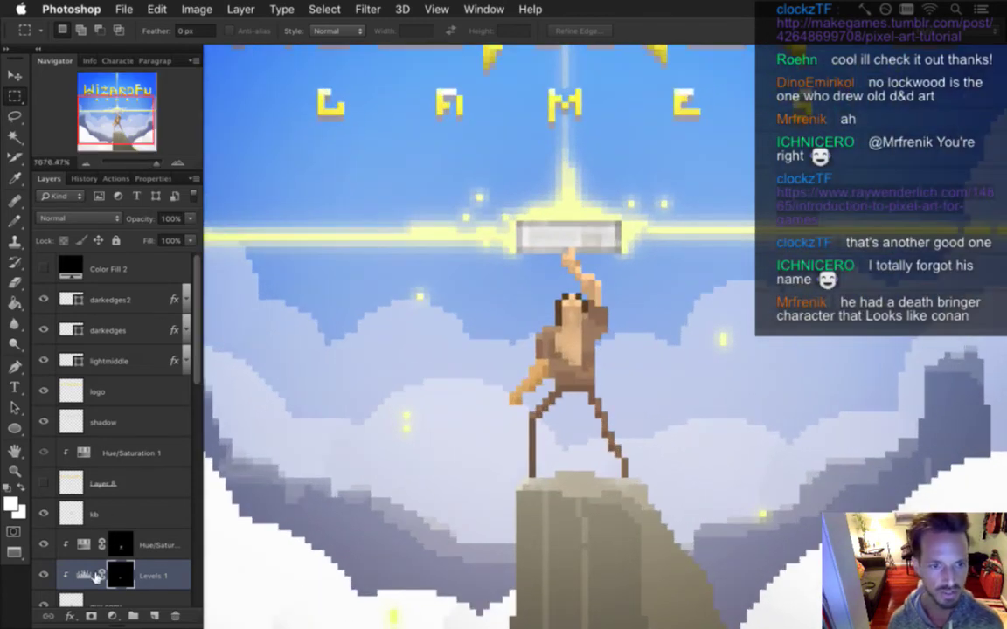
Brighten the lowered forearm's midtones by setting the Levels 1 midtone input to 1.11
{"action": "left_click", "coordinate": [97, 531]}
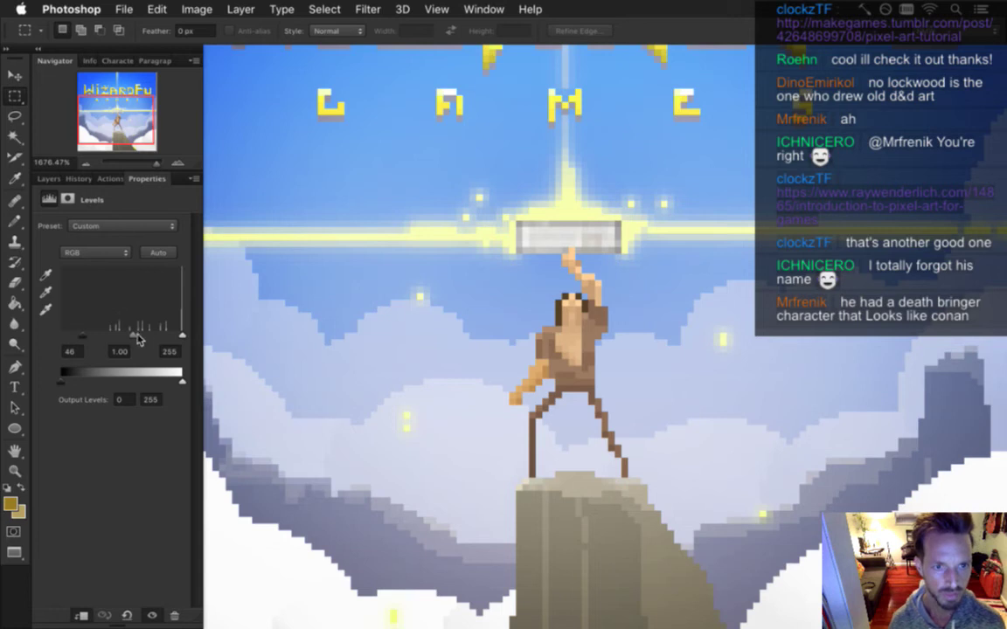
{"action": "left_click_drag", "start_coordinate": [133, 337], "coordinate": [129, 337]}
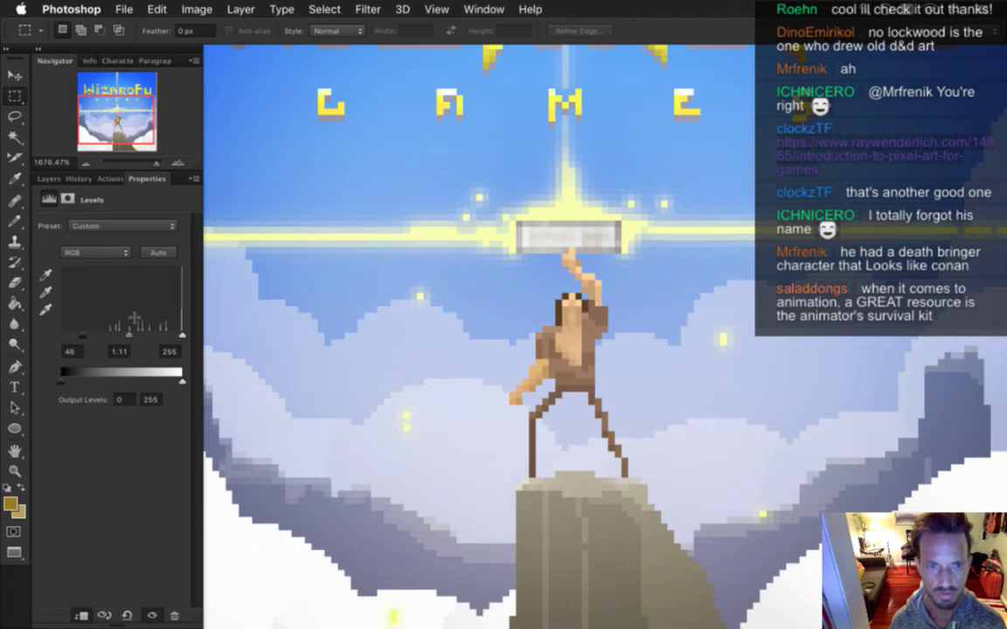
{"action": "left_click", "coordinate": [50, 178]}
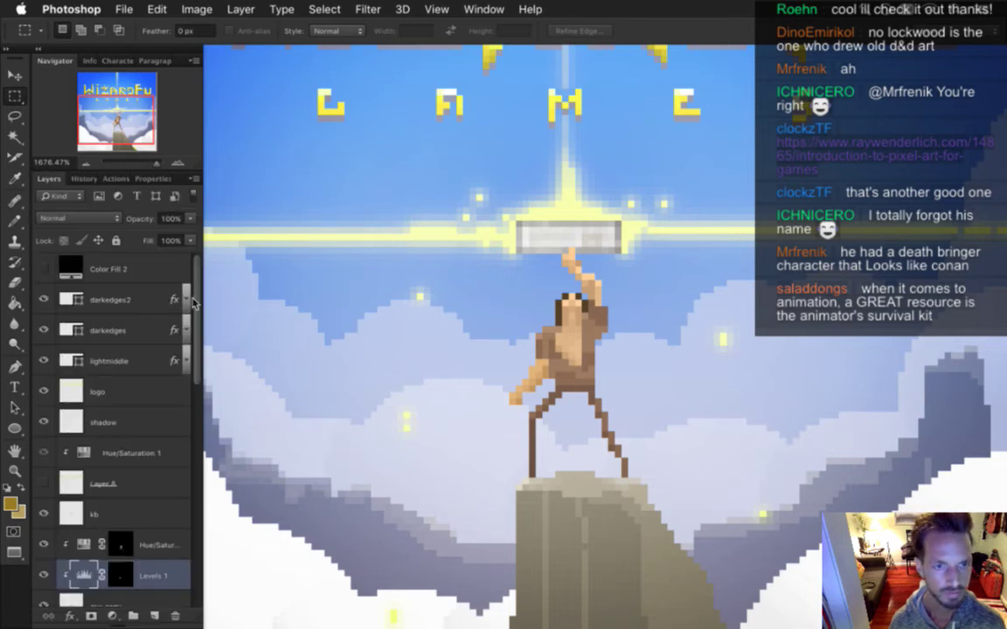
Set the Levels 1 black input to 54 while judging the forearm with the Color Fill 2 greyscale layer temporarily shown
{"action": "left_click", "coordinate": [42, 269]}
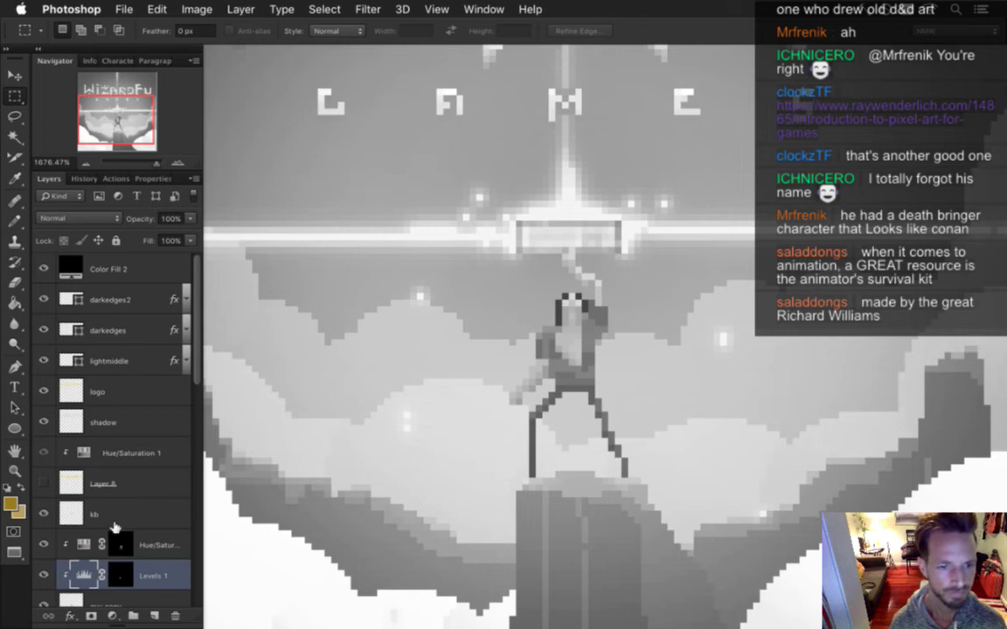
{"action": "double_click", "coordinate": [84, 573]}
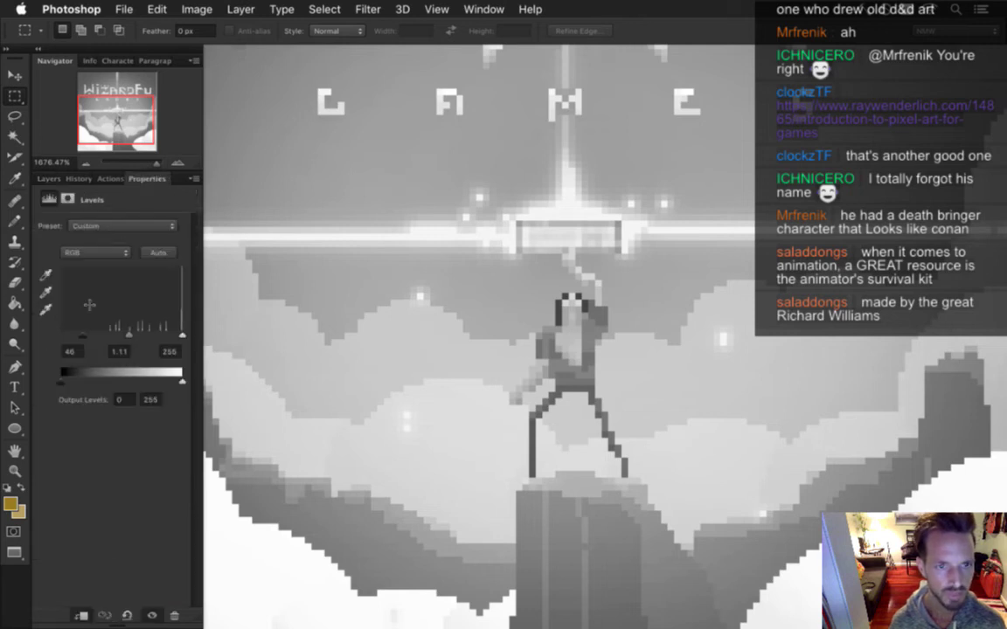
{"action": "left_click_drag", "start_coordinate": [81, 339], "coordinate": [86, 339]}
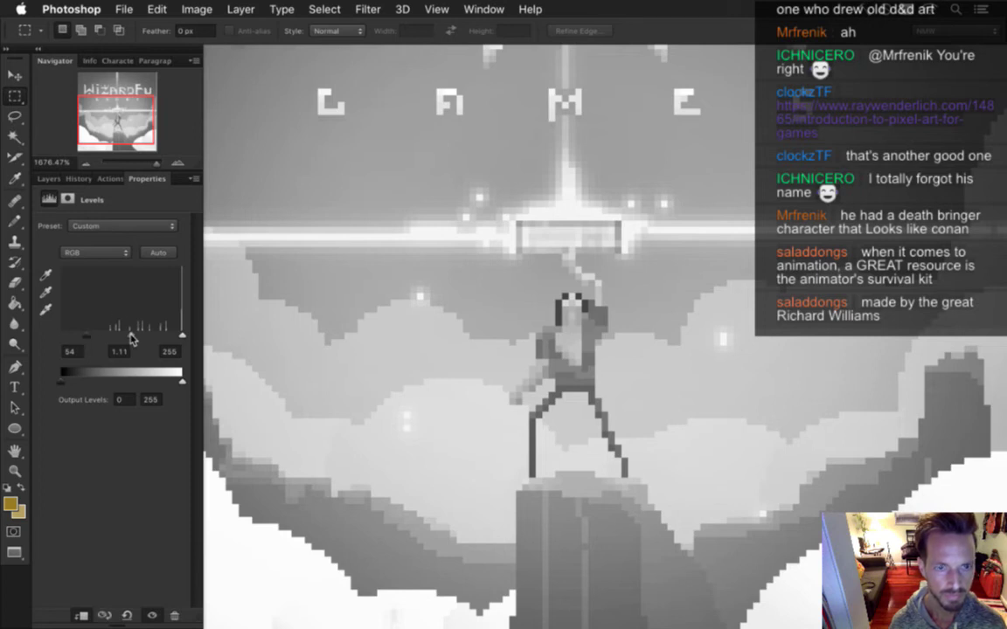
{"action": "left_click", "coordinate": [49, 178]}
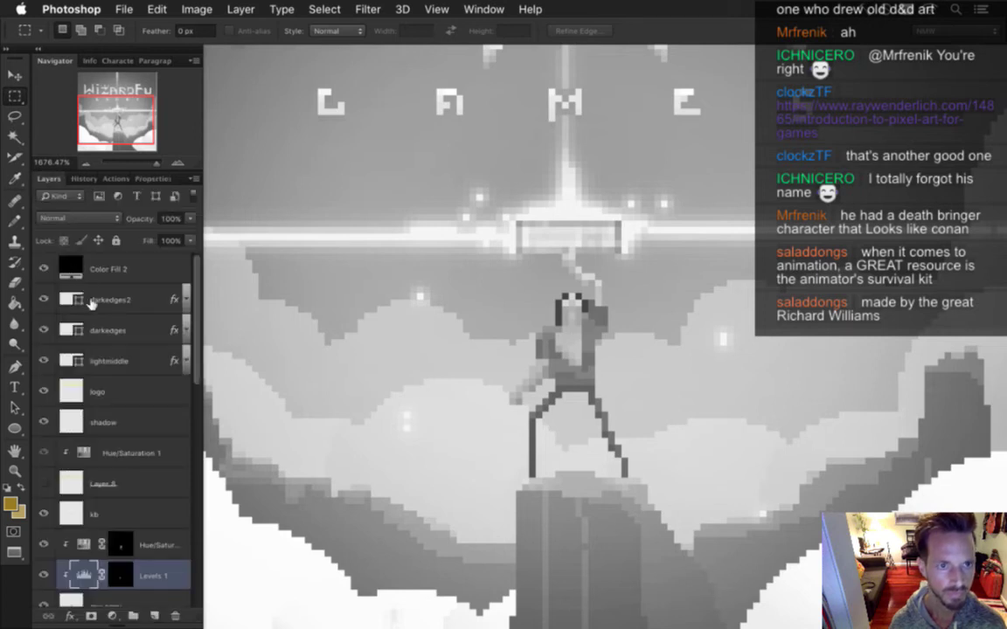
{"action": "left_click", "coordinate": [43, 269]}
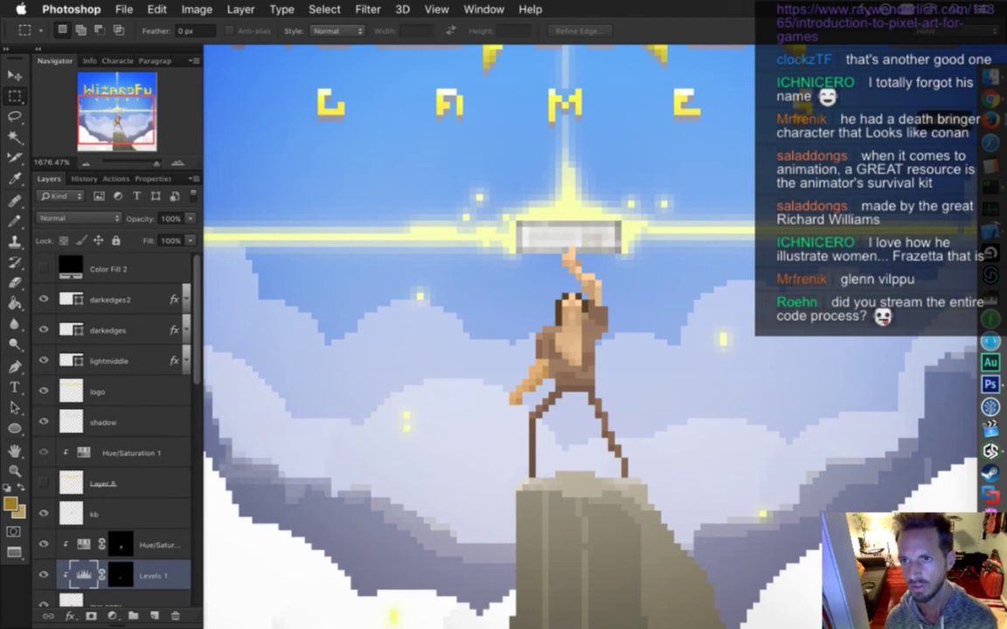
Switch to Chrome and search Google for "glenn vilppu" in a new tab
{"action": "left_click", "coordinate": [989, 97]}
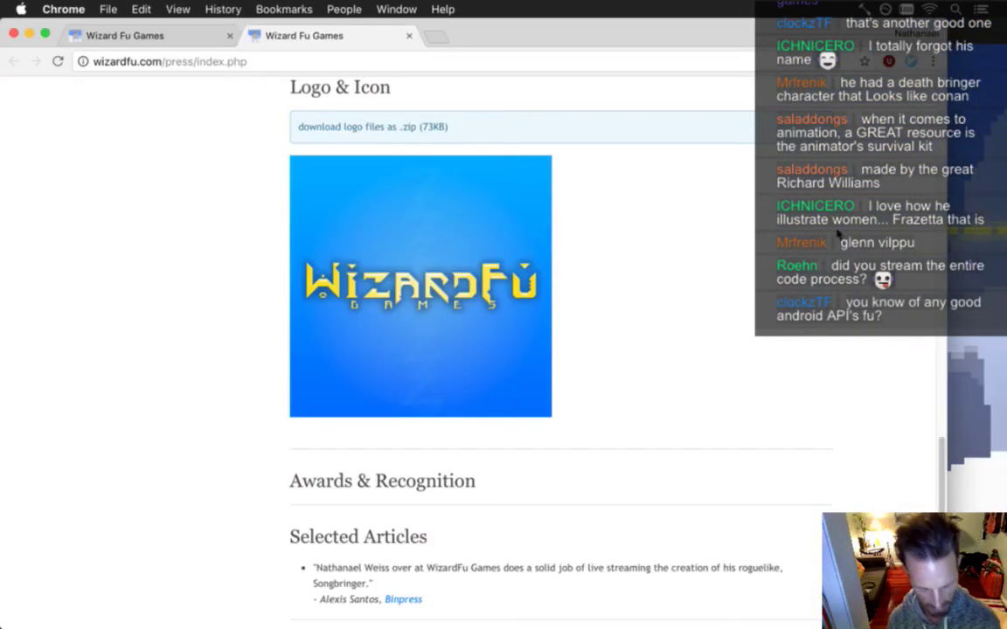
{"action": "key", "text": "super+t"}
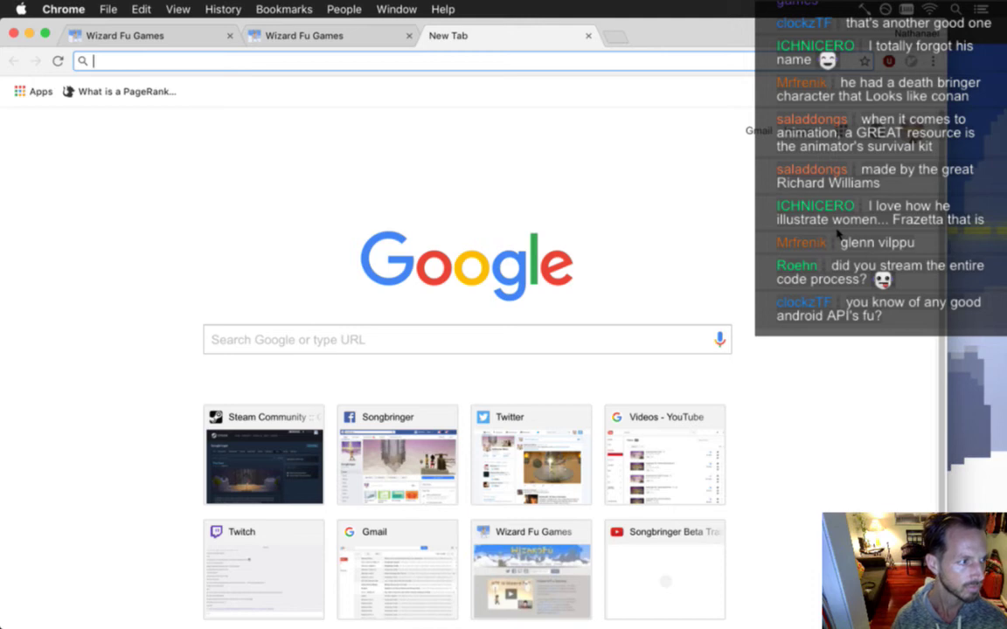
{"action": "type", "text": "glenn vil"}
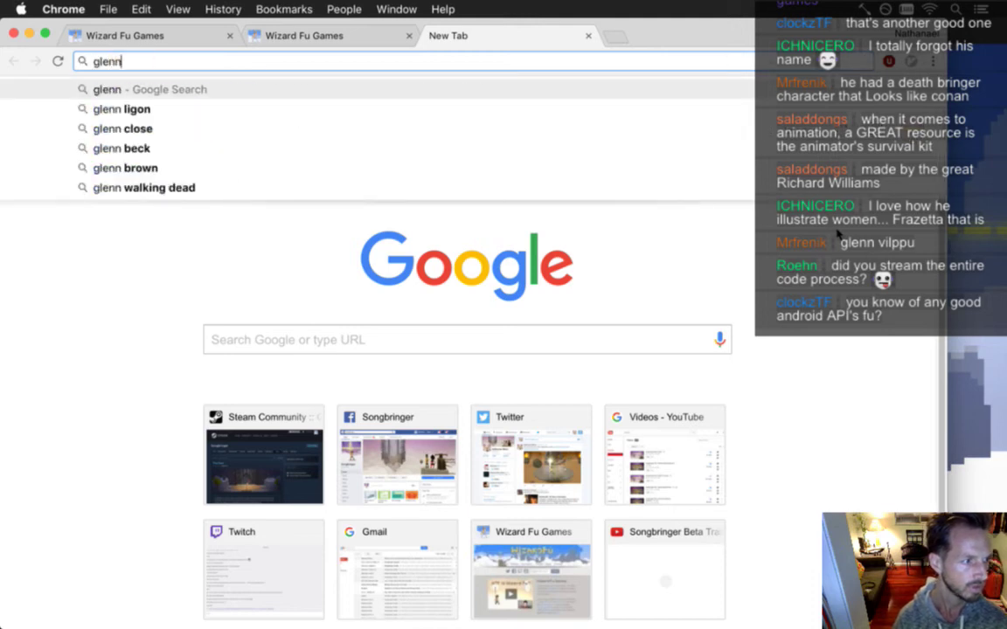
{"action": "key", "text": "Return"}
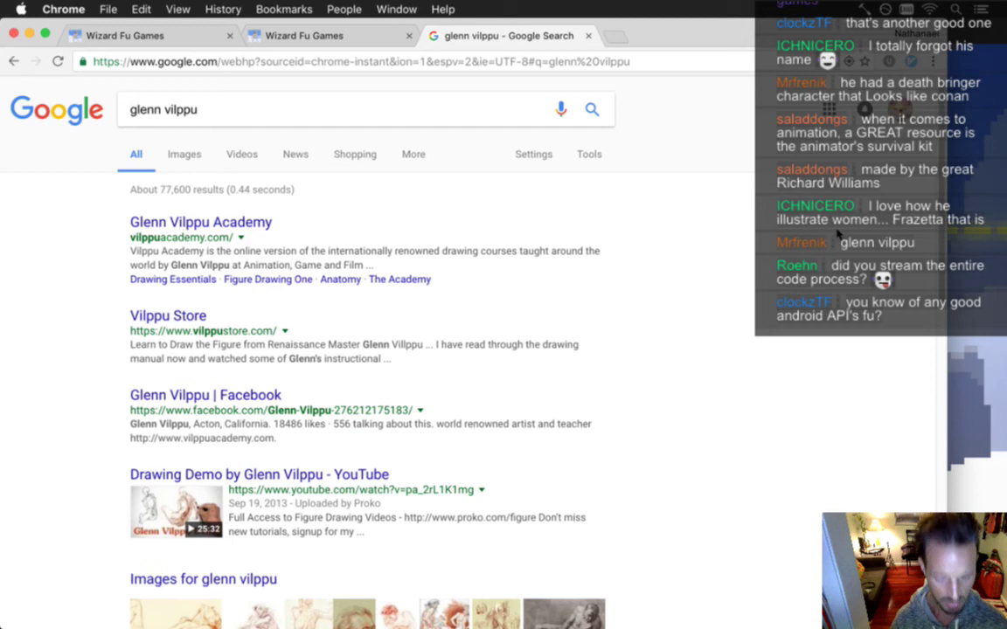
Open the streamer's own YouTube channel page in another new tab and copy its address
{"action": "key", "text": "ctrl+t"}
{"action": "type", "text": "you"}
{"action": "key", "text": "Right"}
{"action": "key", "text": "BackSpace"}
{"action": "key", "text": "BackSpace"}
{"action": "key", "text": "BackSpace"}
{"action": "key", "text": "BackSpace"}
{"action": "key", "text": "BackSpace"}
{"action": "key", "text": "BackSpace"}
{"action": "key", "text": "BackSpace"}
{"action": "key", "text": "BackSpace"}
{"action": "key", "text": "BackSpace"}
{"action": "type", "text": "c"}
{"action": "key", "text": "Return"}
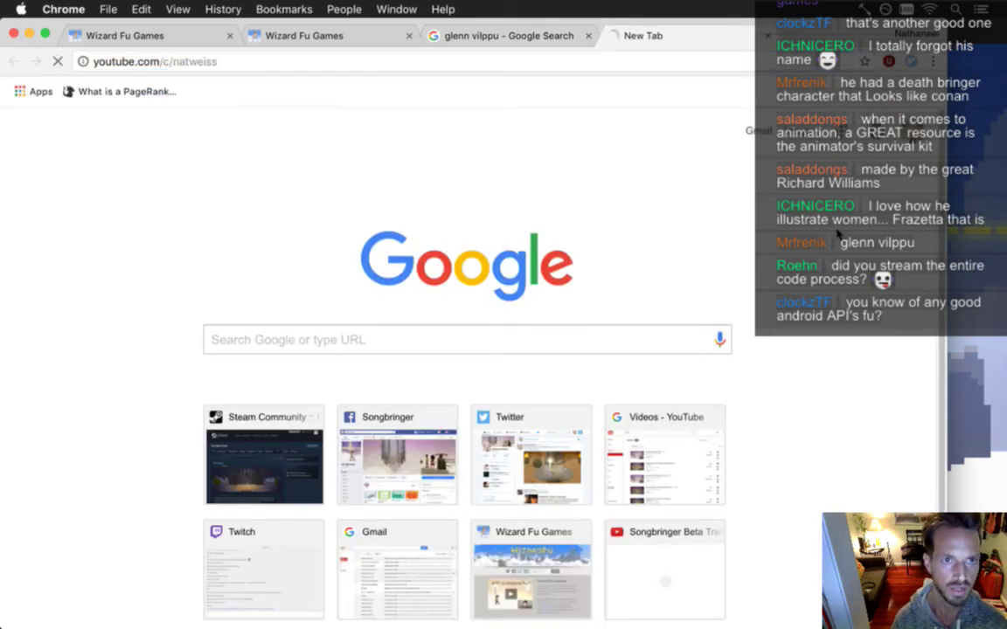
{"action": "key", "text": "super+l"}
{"action": "key", "text": "super+c"}
Open twitch.tv/wizard_fu/chat in a new tab and post the copied channel link in the chat
{"action": "key", "text": "ctrl+t"}
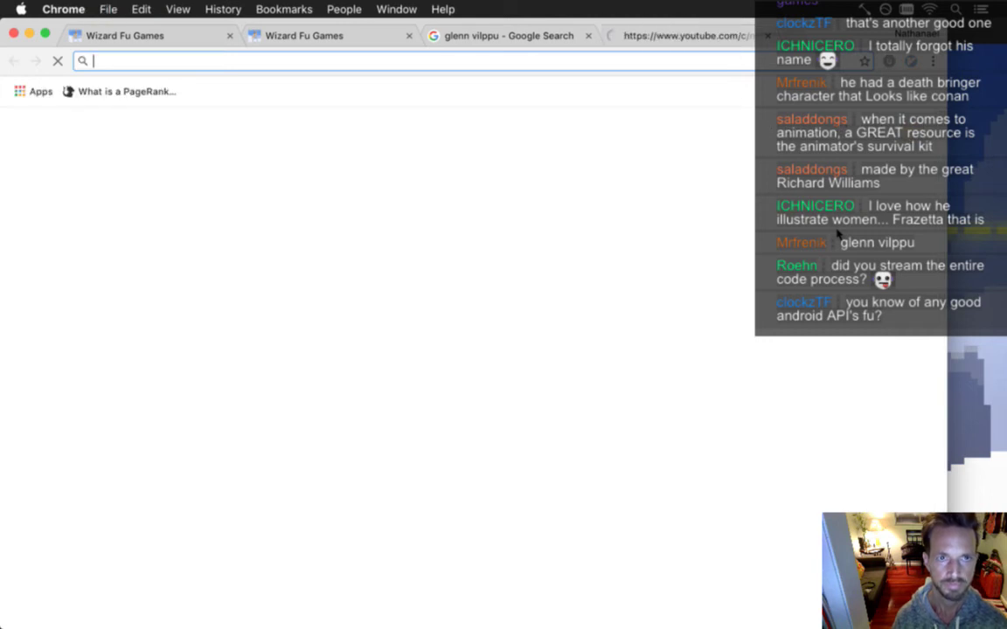
{"action": "type", "text": "twitch.tv/wizard_fu/chat"}
{"action": "key", "text": "Return"}
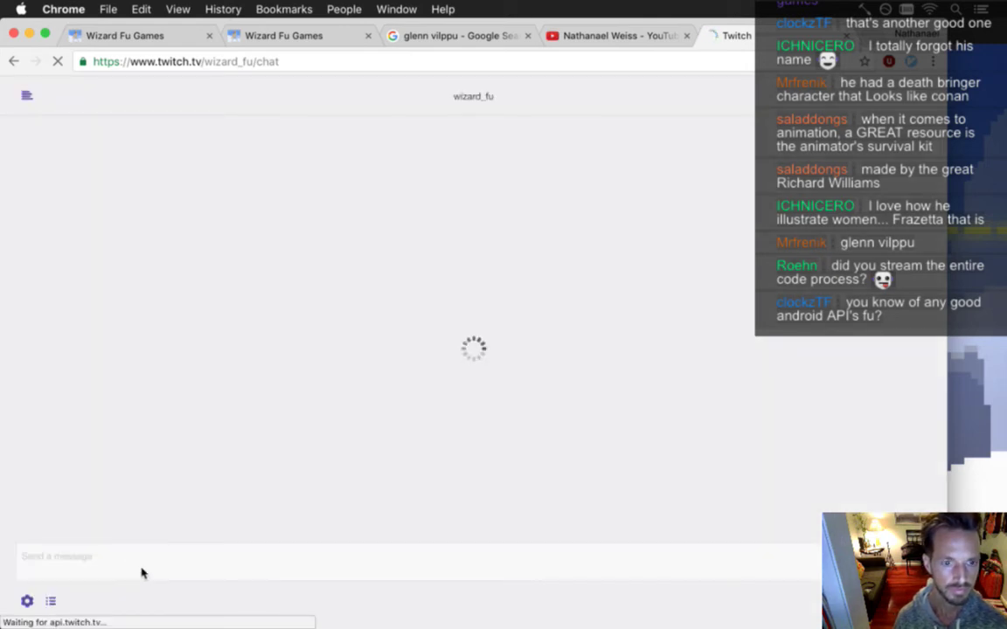
{"action": "left_click", "coordinate": [146, 559]}
{"action": "key", "text": "super+v"}
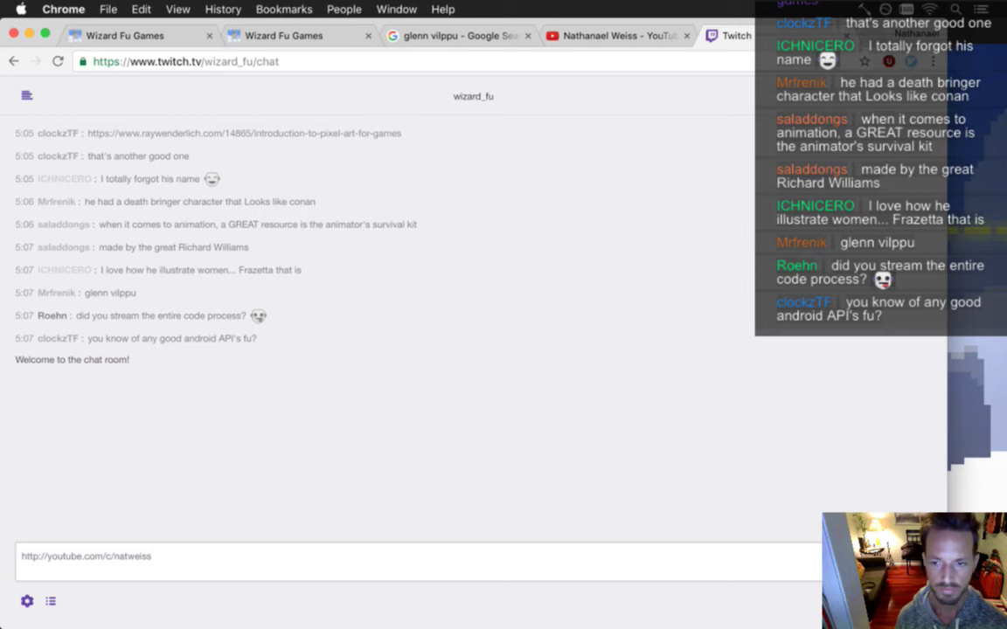
{"action": "key", "text": "Return"}
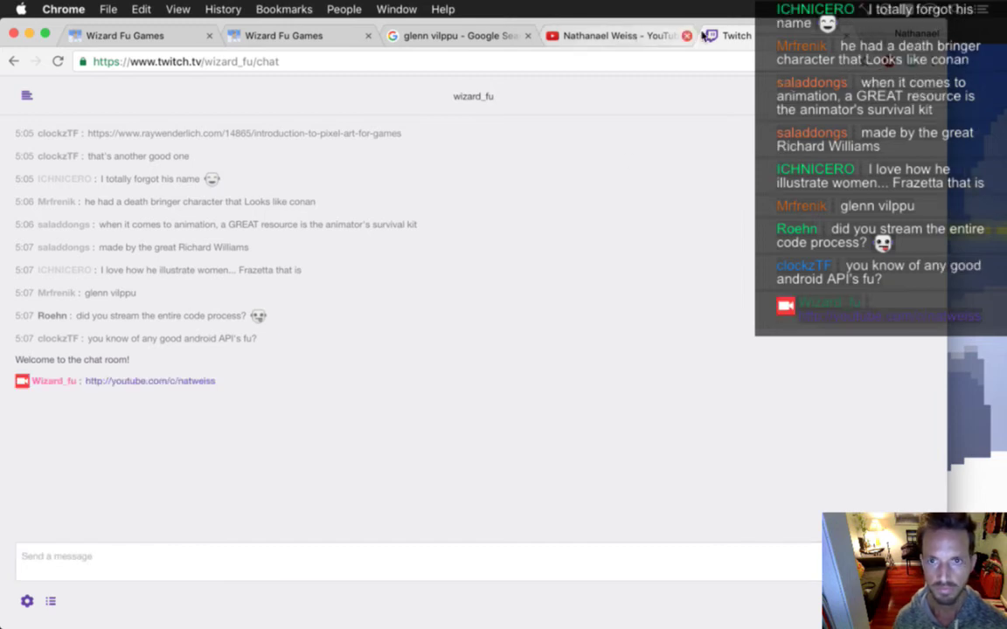
Close the YouTube channel tab and return to the glenn vilppu search results
{"action": "left_click", "coordinate": [623, 36]}
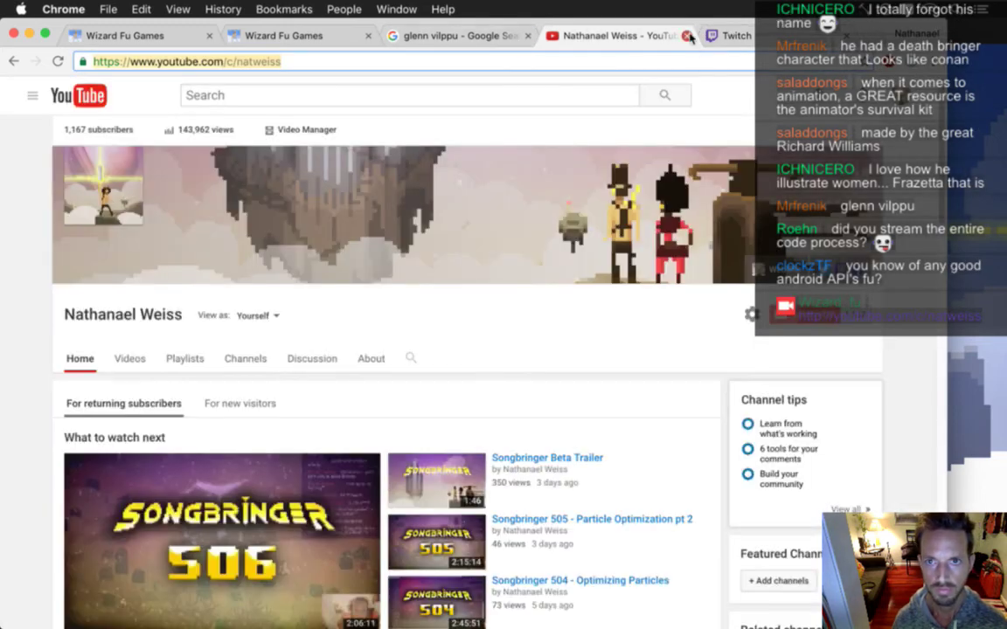
{"action": "left_click", "coordinate": [689, 35]}
{"action": "left_click", "coordinate": [529, 37]}
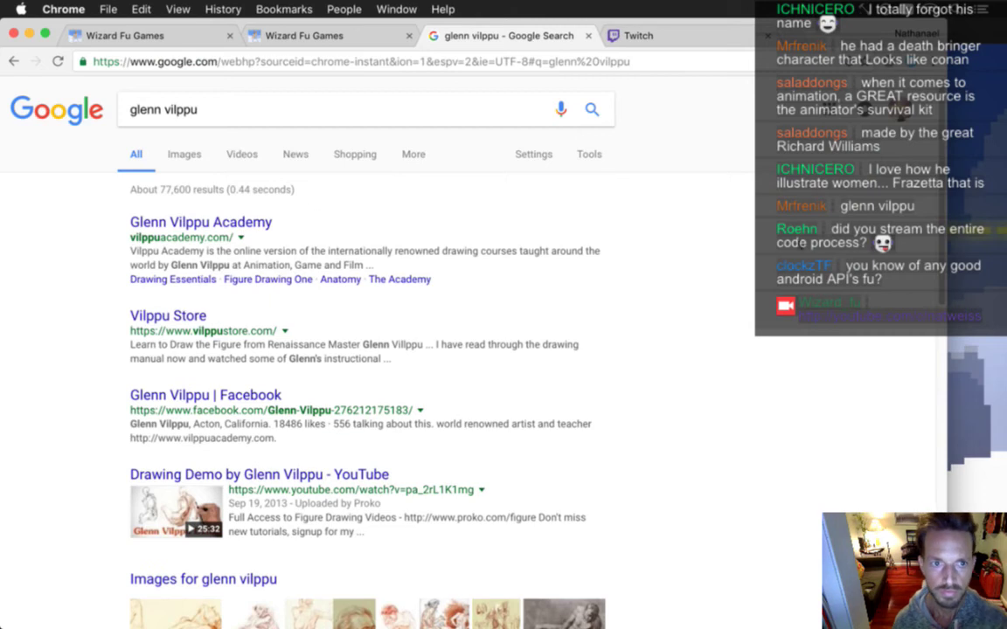
Browse the image results for Glenn Vilppu's figure drawings
{"action": "left_click", "coordinate": [182, 154]}
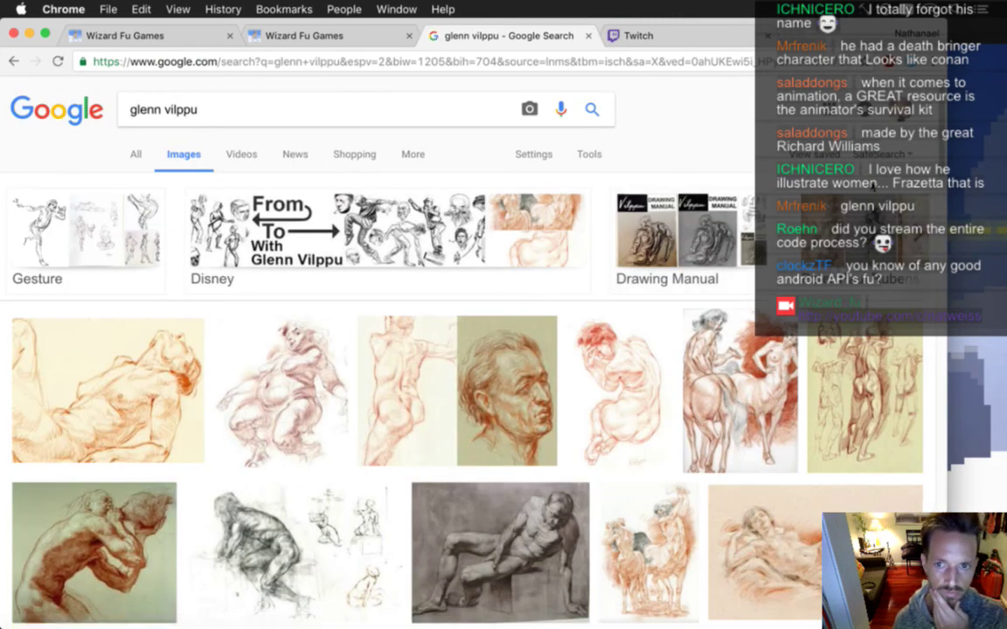
{"action": "scroll", "coordinate": [852, 175], "scroll_direction": "down", "scroll_amount": 1}
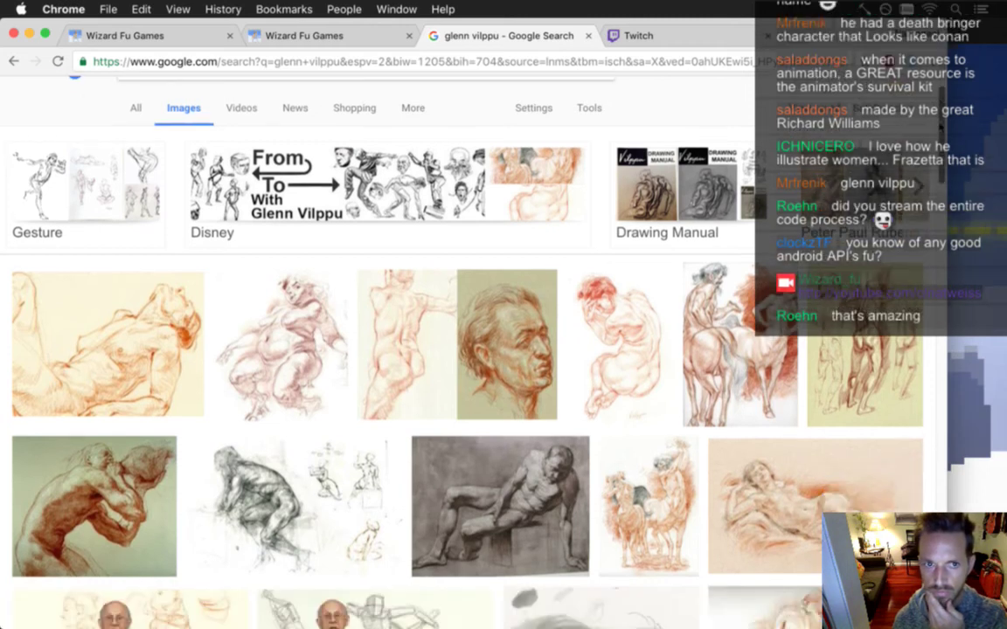
{"action": "scroll", "coordinate": [425, 317], "scroll_direction": "down", "scroll_amount": 7}
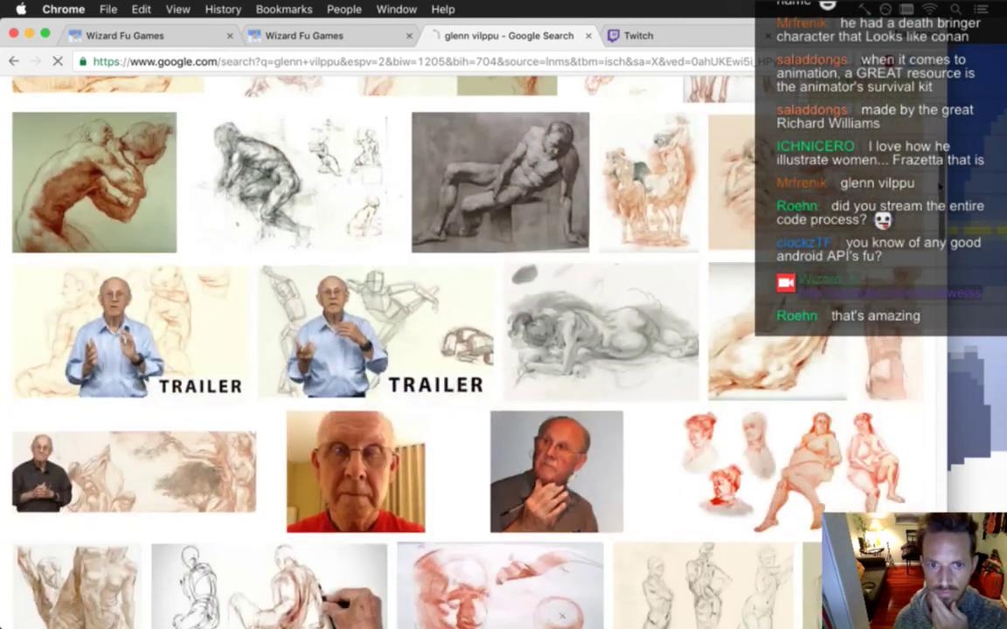
{"action": "scroll", "coordinate": [421, 316], "scroll_direction": "down", "scroll_amount": 7}
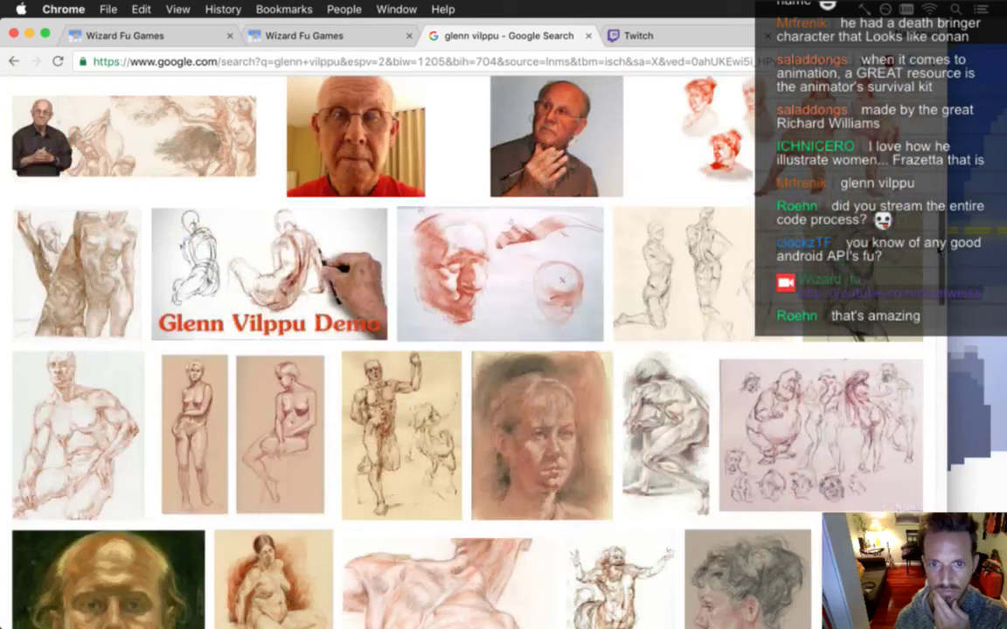
{"action": "scroll", "coordinate": [420, 316], "scroll_direction": "down", "scroll_amount": 6}
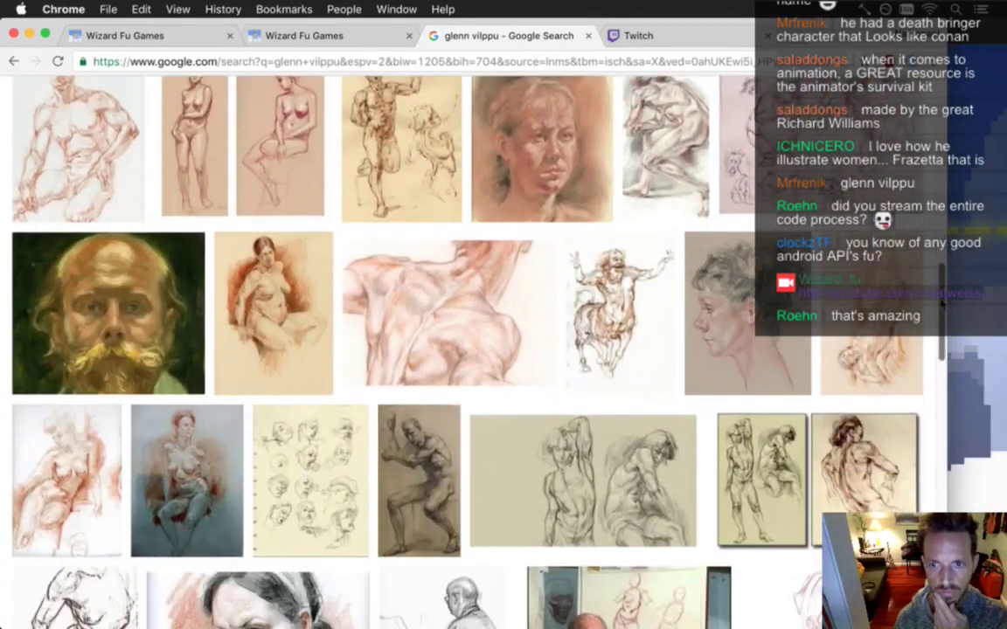
{"action": "scroll", "coordinate": [420, 316], "scroll_direction": "down", "scroll_amount": 12}
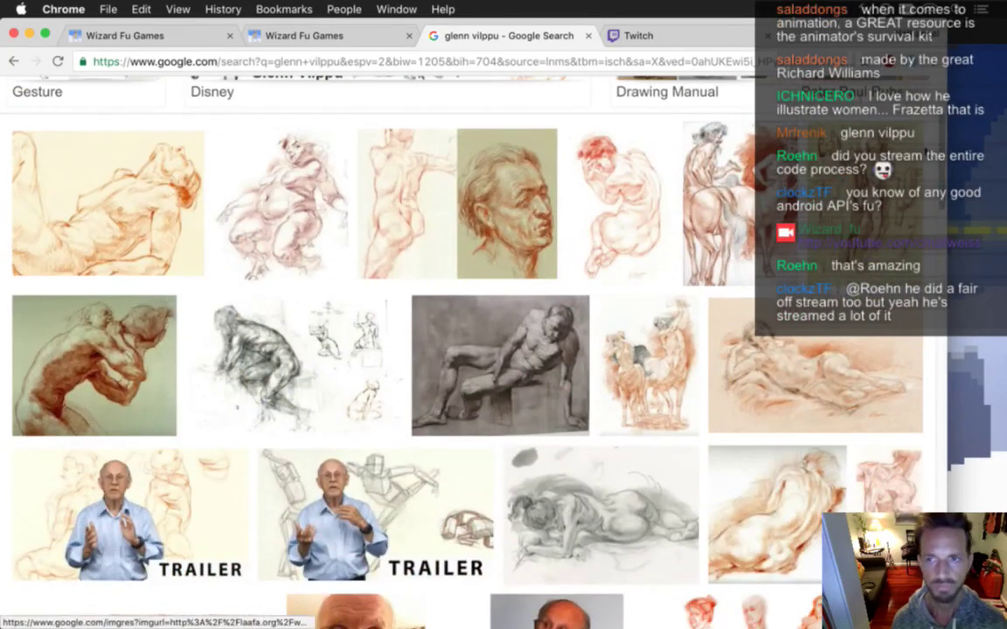
Replace the image search query with "vladimir fantasy art" and run it
{"action": "scroll", "coordinate": [421, 316], "scroll_direction": "up", "scroll_amount": 20}
{"action": "left_click_drag", "start_coordinate": [220, 110], "coordinate": [96, 92]}
{"action": "type", "text": "v"}
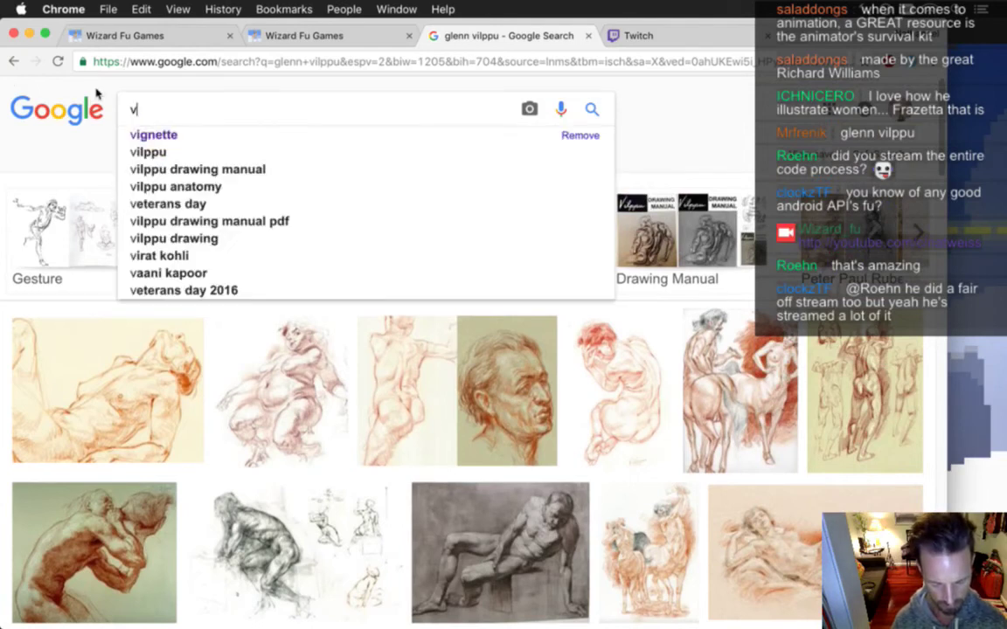
{"action": "type", "text": "ladami"}
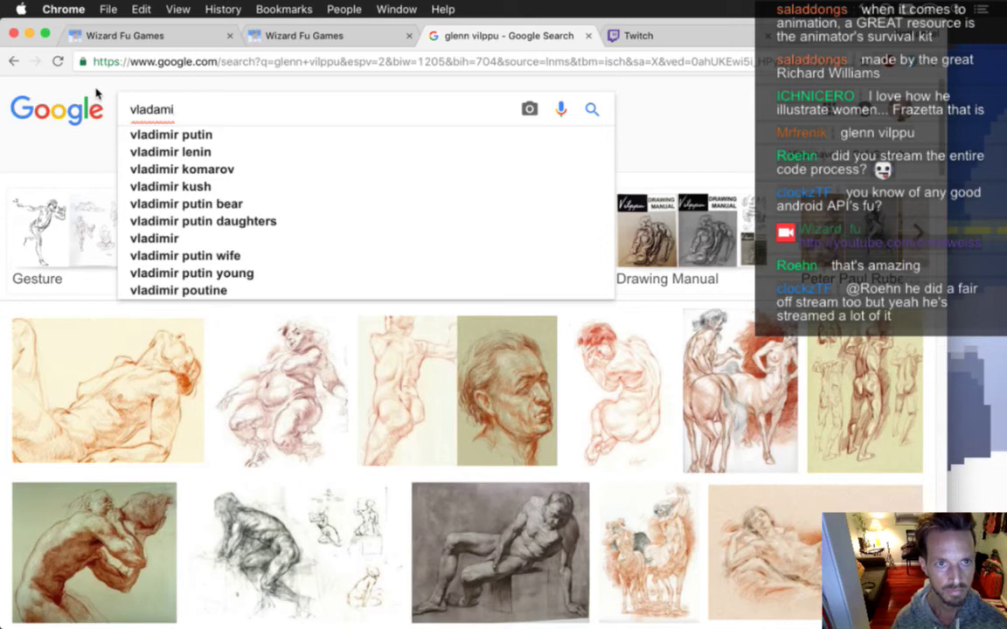
{"action": "key", "text": "BackSpace"}
{"action": "key", "text": "BackSpace"}
{"action": "key", "text": "BackSpace"}
{"action": "type", "text": "imir fantasy art"}
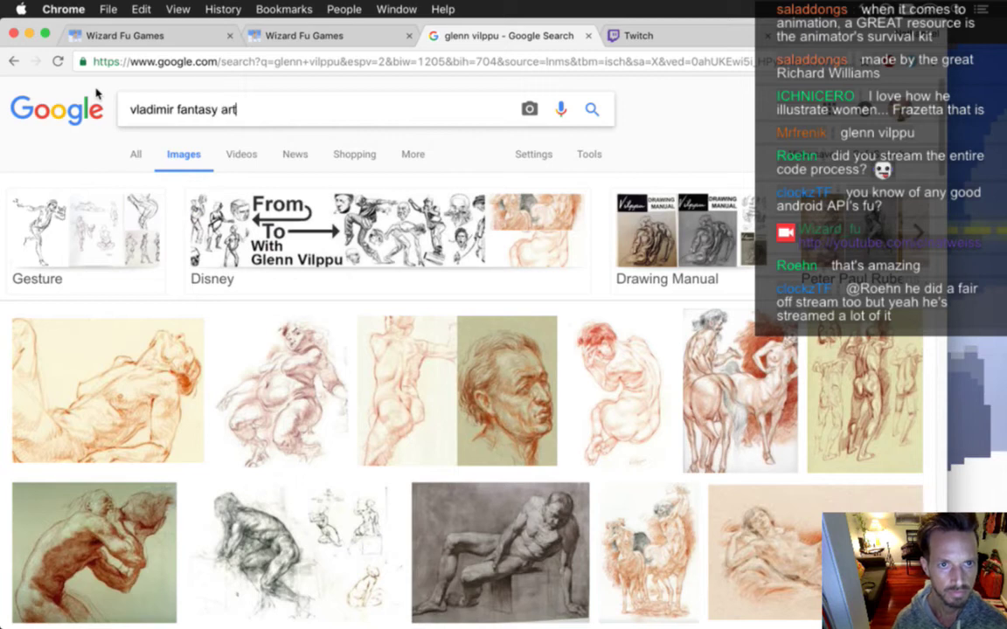
{"action": "key", "text": "Return"}
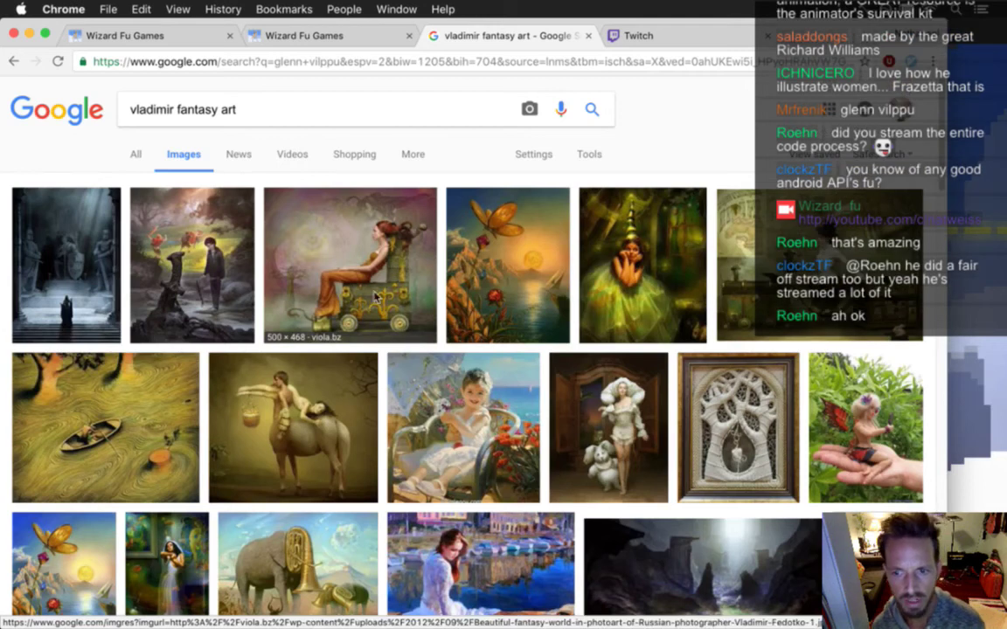
Shorten the image search query to "vlad fantasy art" and run it again
{"action": "left_click", "coordinate": [175, 109]}
{"action": "key", "text": "BackSpace"}
{"action": "key", "text": "BackSpace"}
{"action": "key", "text": "BackSpace"}
{"action": "key", "text": "BackSpace"}
{"action": "key", "text": "Return"}
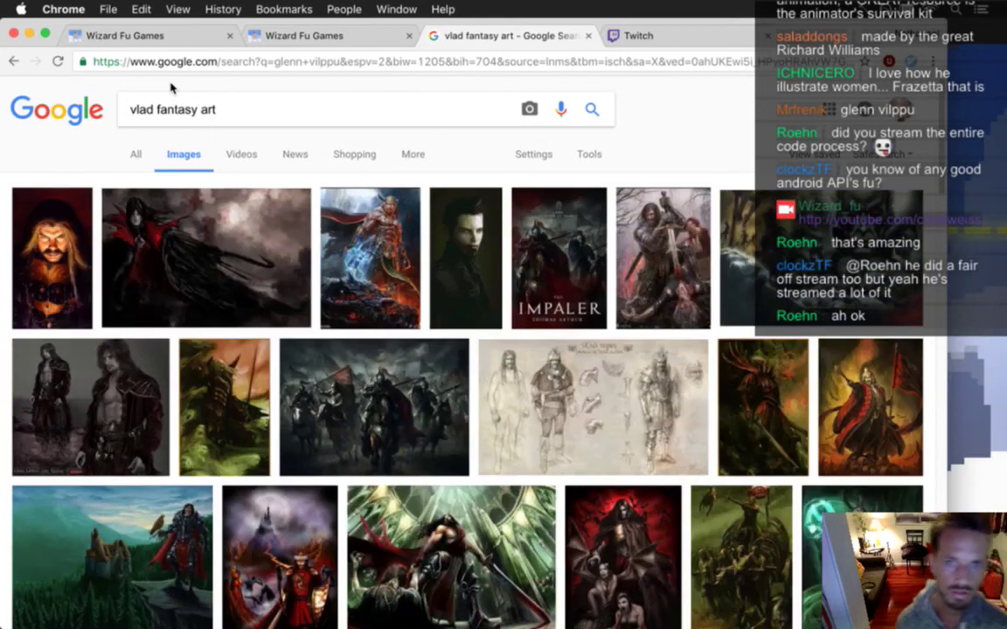
Preview the Thor concept art among the image results, and close the preview
{"action": "left_click", "coordinate": [387, 262]}
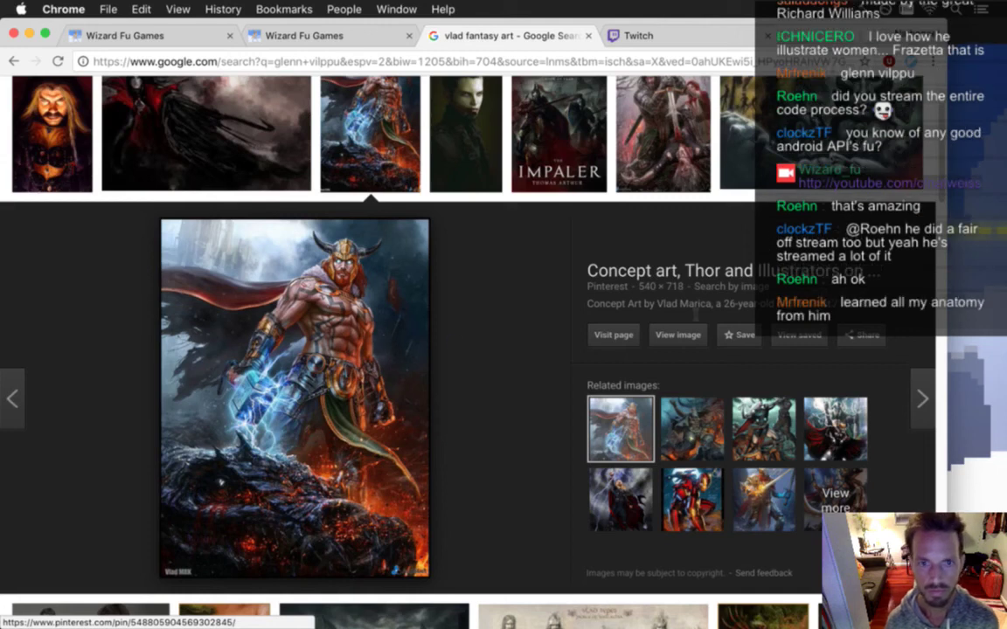
{"action": "key", "text": "Escape"}
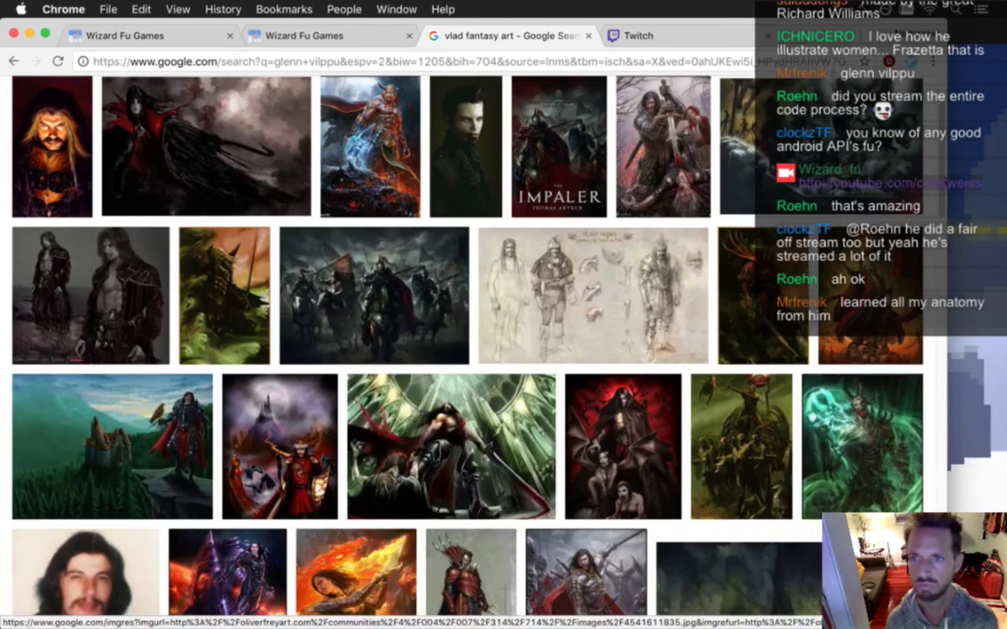
{"action": "scroll", "coordinate": [463, 349], "scroll_direction": "up", "scroll_amount": 3}
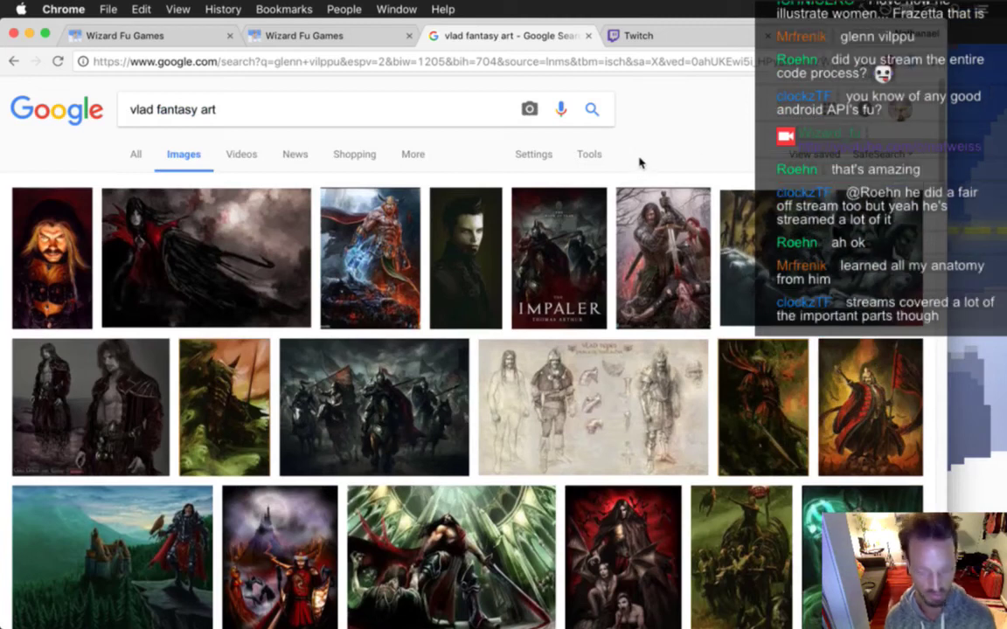
Close the image search and Twitch chat tabs and switch back to Photoshop
{"action": "key", "text": "super+w"}
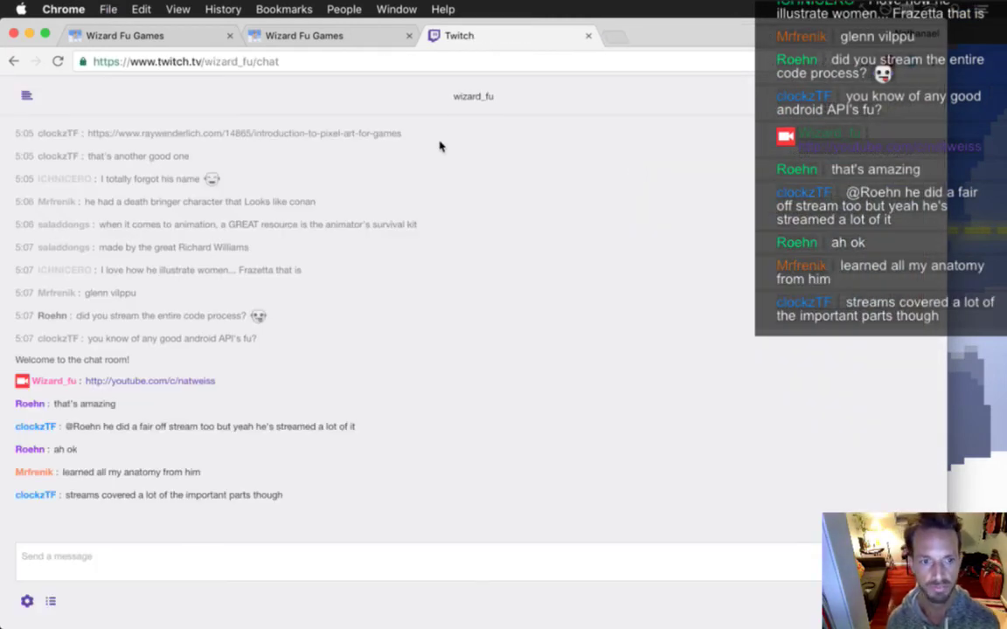
{"action": "key", "text": "super+w"}
{"action": "key", "text": "super+Tab"}
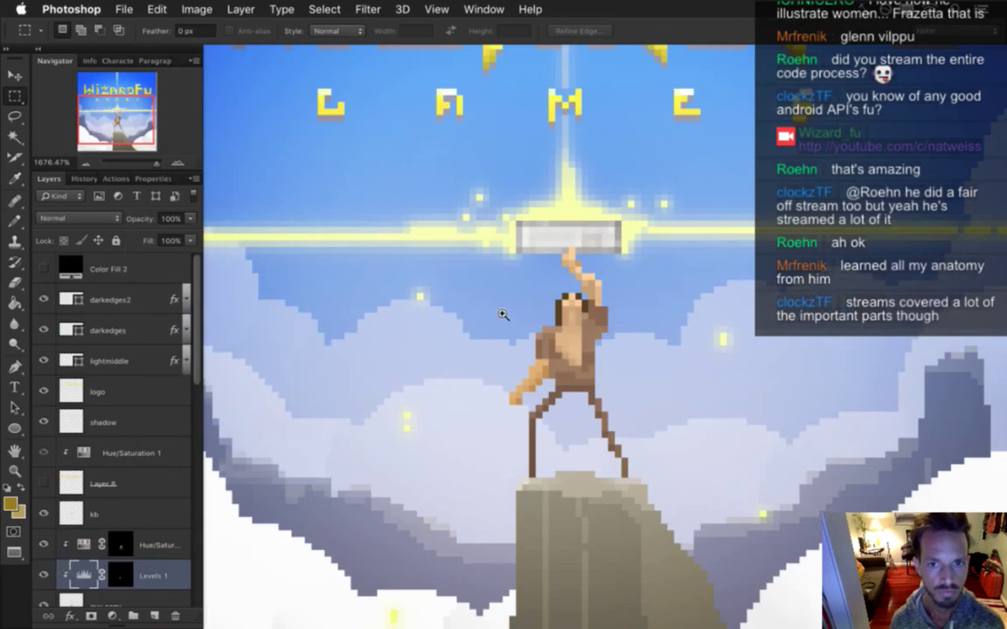
Start a web export of the whole artwork as PNG-24 and set the image size to 1024 by 1024 px
{"action": "left_click_drag", "start_coordinate": [503, 315], "coordinate": [450, 328]}
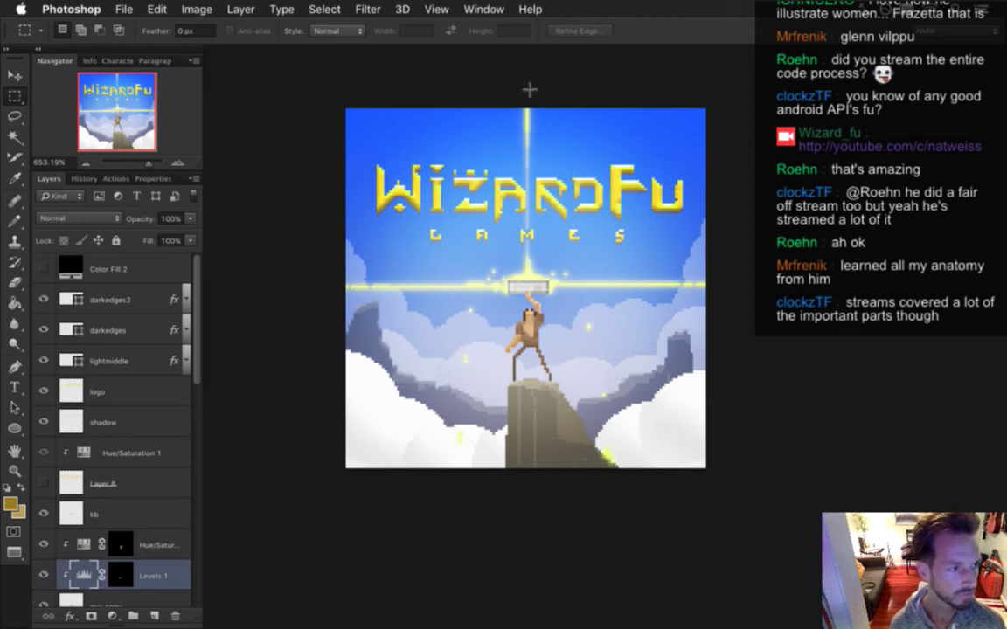
{"action": "left_click", "coordinate": [124, 9]}
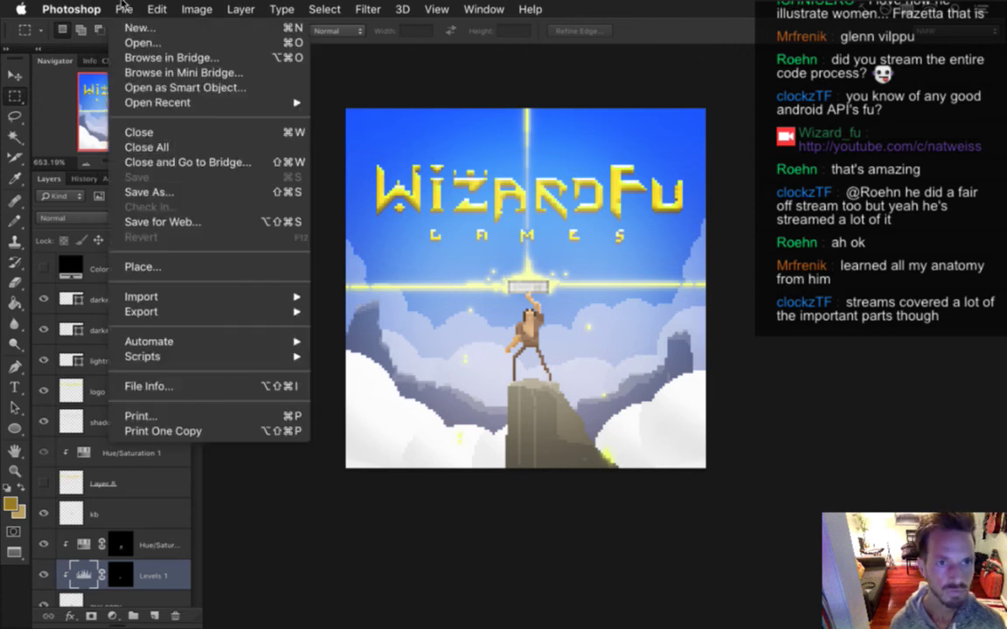
{"action": "left_click", "coordinate": [235, 224]}
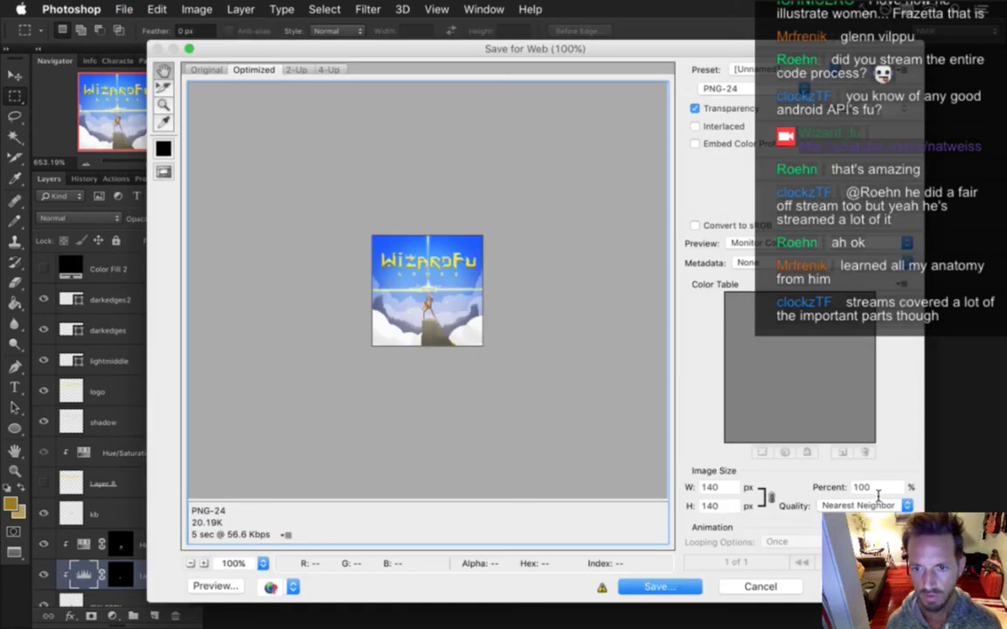
{"action": "double_click", "coordinate": [713, 487]}
{"action": "type", "text": "1024"}
{"action": "key", "text": "Tab"}
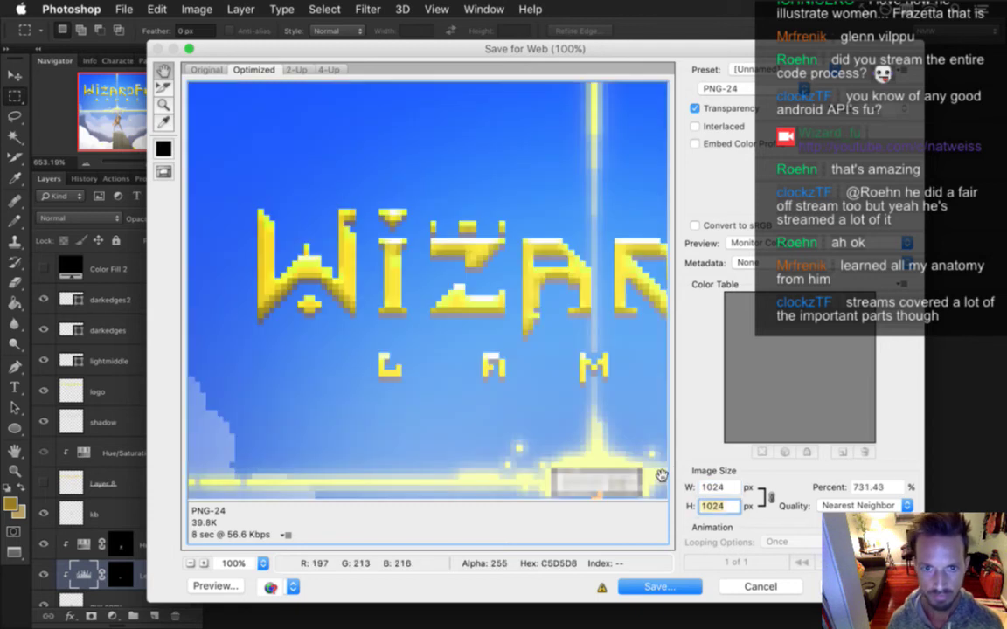
Check the enlarged export preview at 50% and save it as Presskit-Logo4.png in the rez folder
{"action": "left_click_drag", "start_coordinate": [389, 305], "coordinate": [391, 306]}
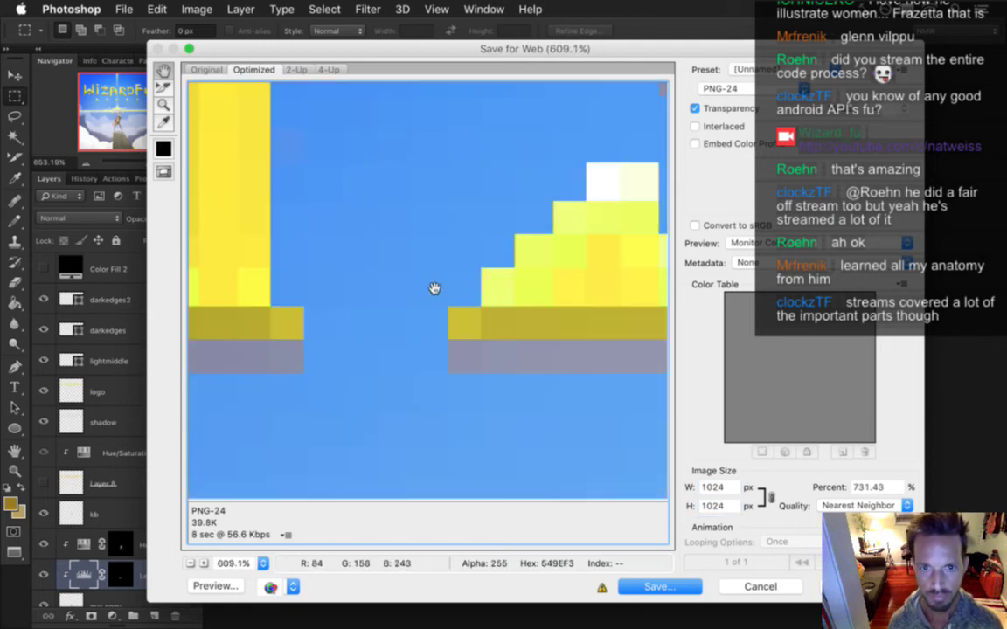
{"action": "left_click", "coordinate": [192, 564]}
{"action": "left_click", "coordinate": [191, 564]}
{"action": "left_click", "coordinate": [191, 564]}
{"action": "left_click", "coordinate": [192, 563]}
{"action": "left_click", "coordinate": [192, 564]}
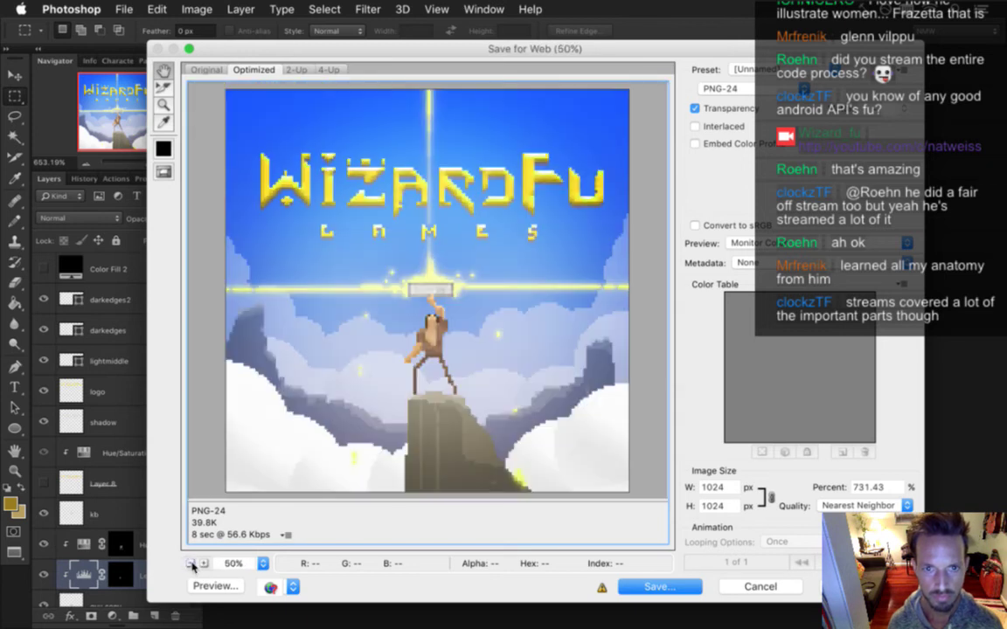
{"action": "left_click", "coordinate": [684, 590]}
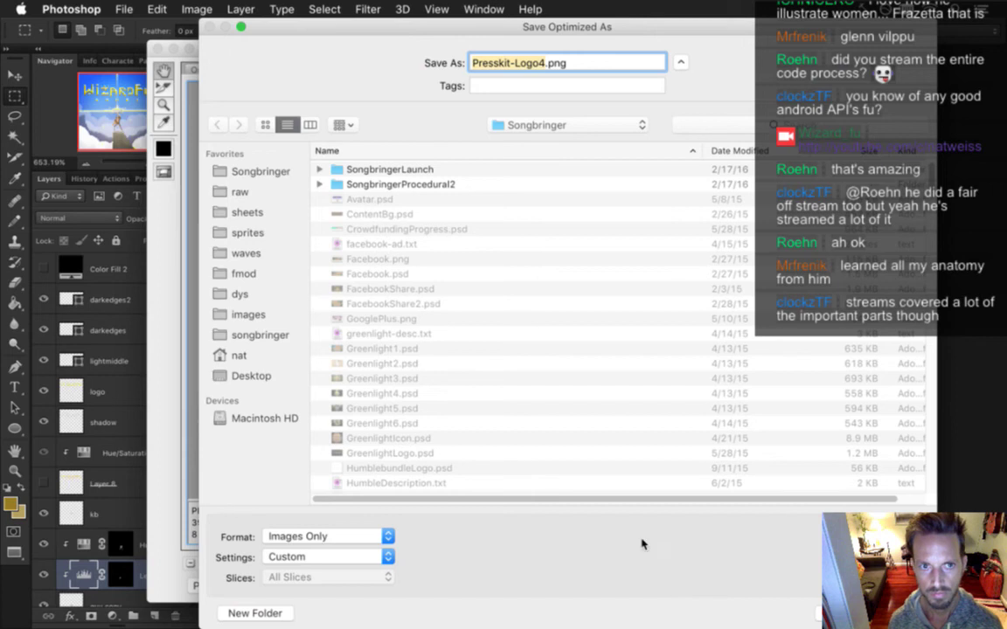
{"action": "left_click", "coordinate": [530, 134]}
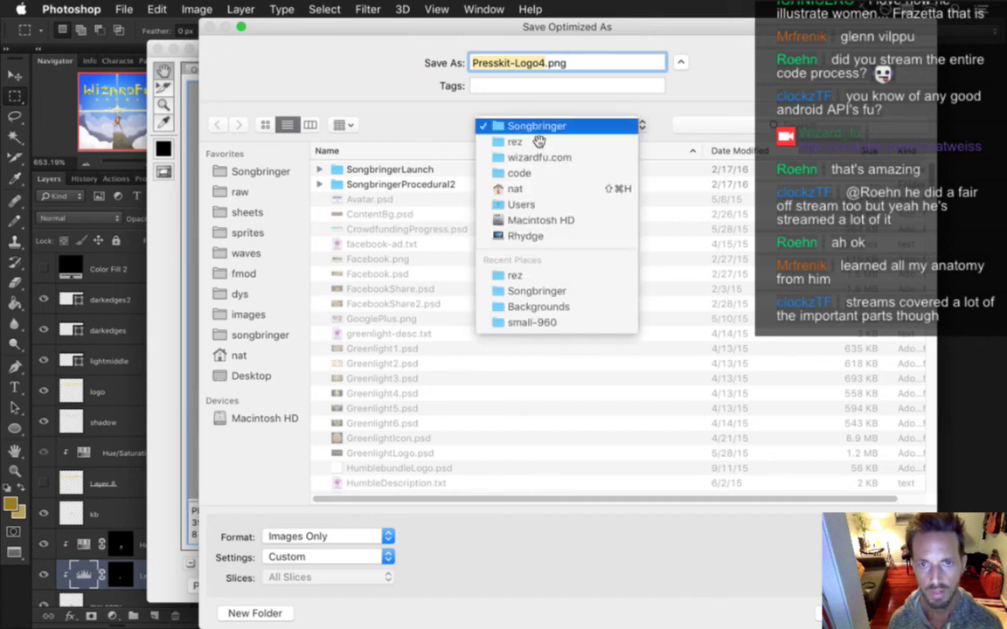
{"action": "left_click", "coordinate": [524, 142]}
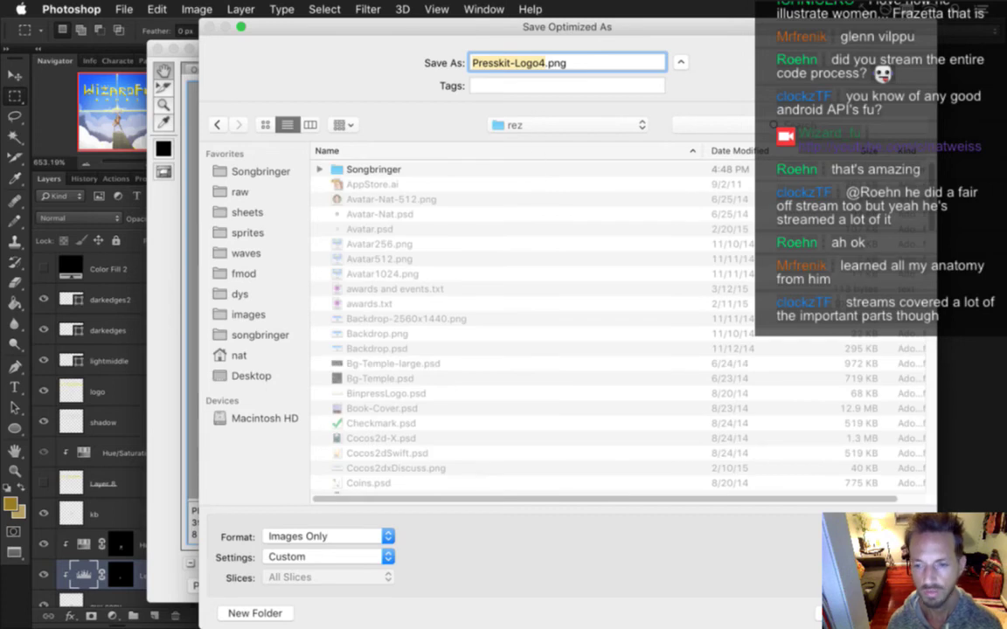
{"action": "key", "text": "Return"}
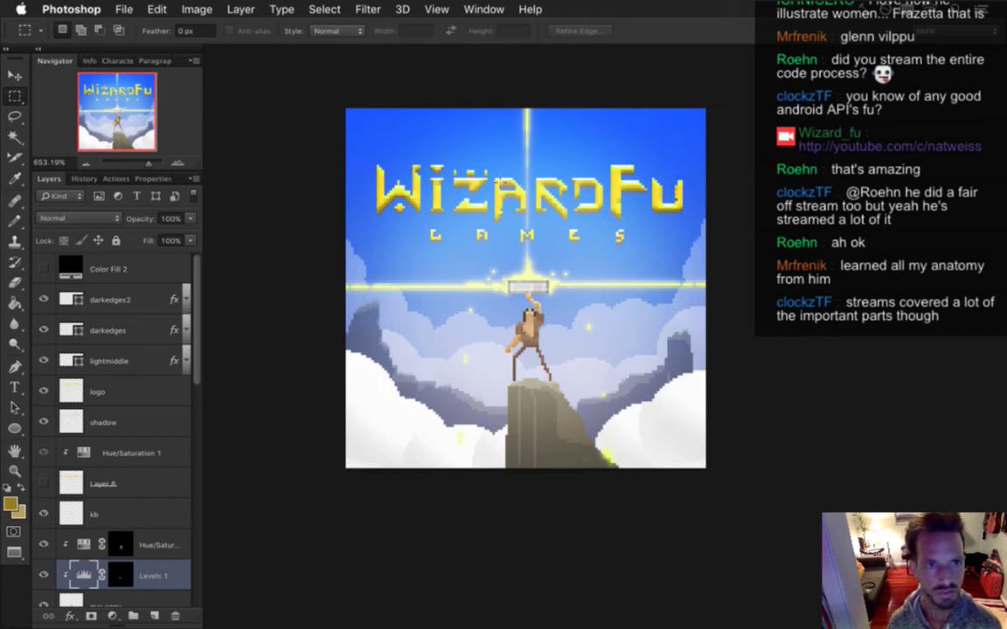
Add a new empty layer directly above the Gradient Fill 1 layer
{"action": "left_click_drag", "start_coordinate": [194, 311], "coordinate": [184, 595]}
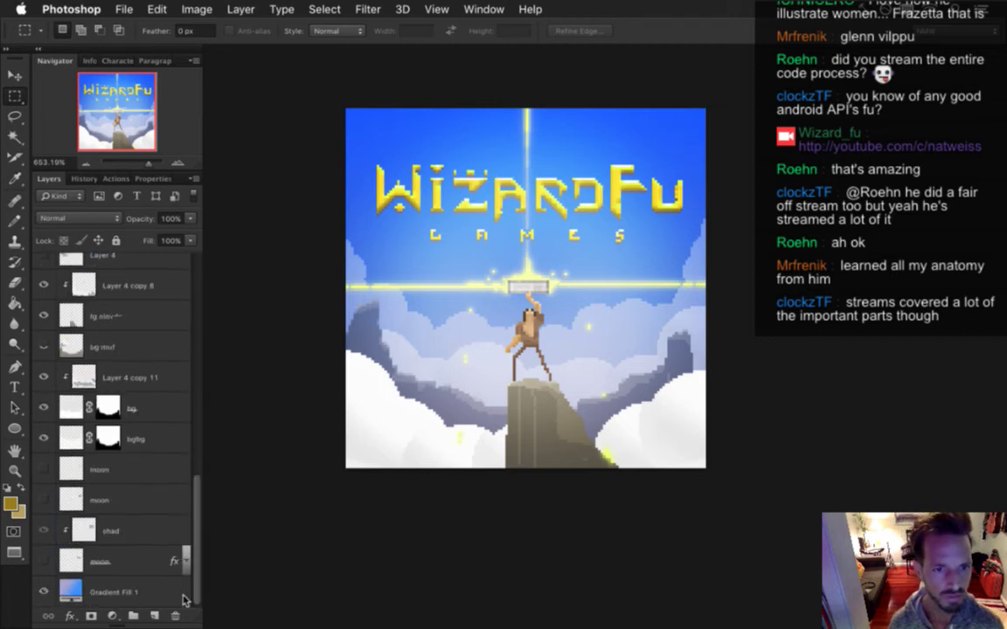
{"action": "left_click", "coordinate": [127, 596]}
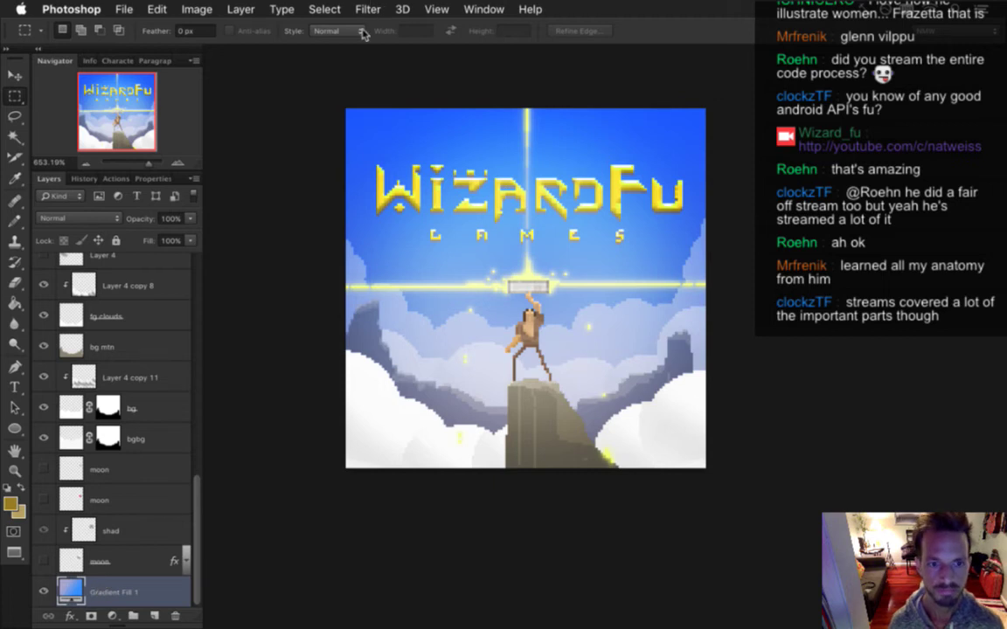
{"action": "key", "text": "super+shift+alt+n"}
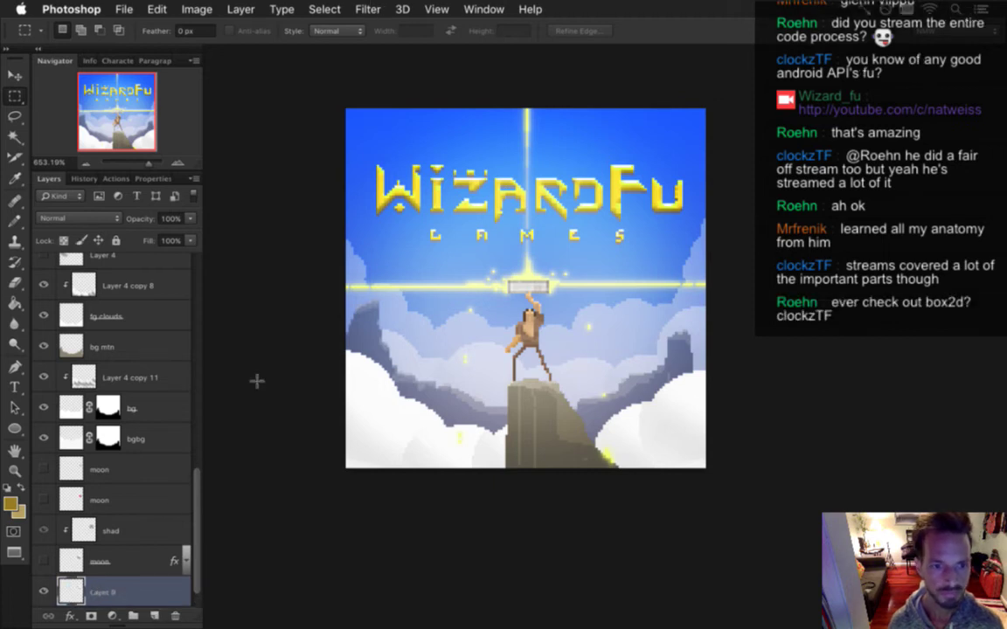
Try to apply Add Noise to the empty new layer, first without a selection and again with the whole canvas selected
{"action": "left_click", "coordinate": [368, 9]}
{"action": "mouse_move", "coordinate": [445, 222]}
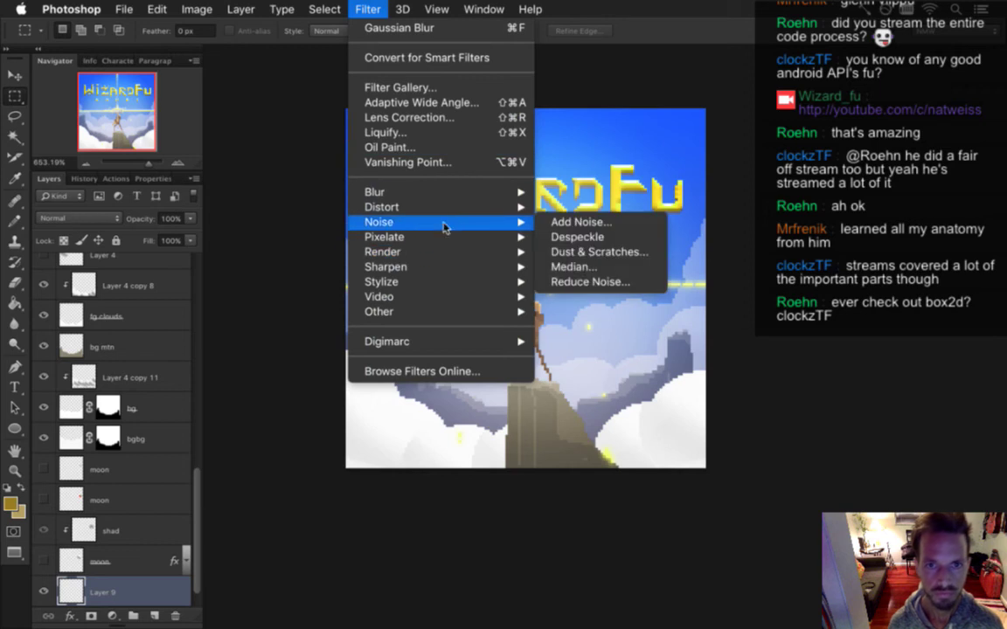
{"action": "left_click", "coordinate": [581, 222]}
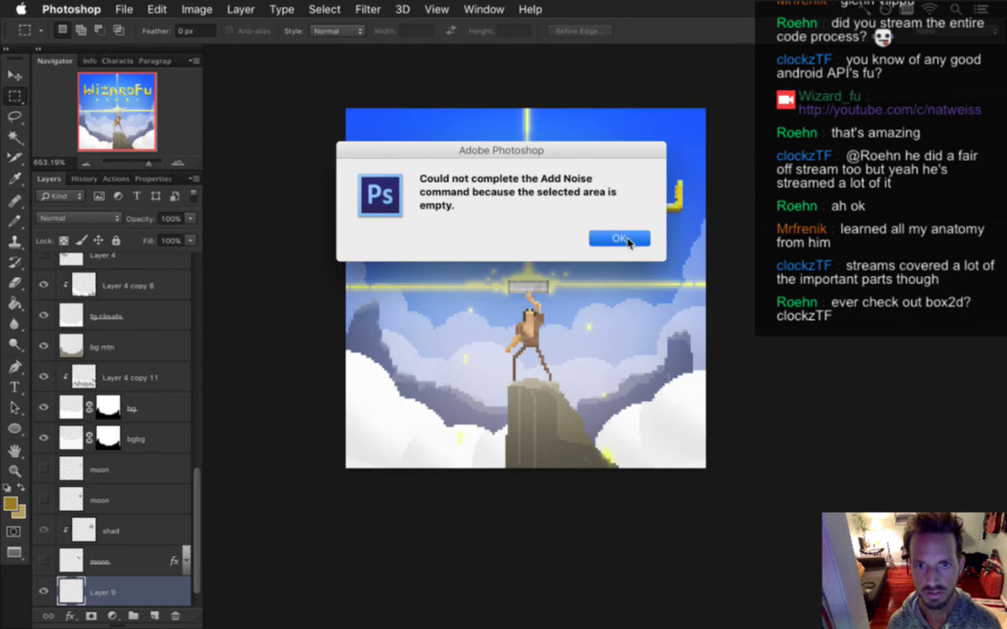
{"action": "left_click", "coordinate": [620, 240]}
{"action": "key", "text": "super+a"}
{"action": "left_click", "coordinate": [368, 8]}
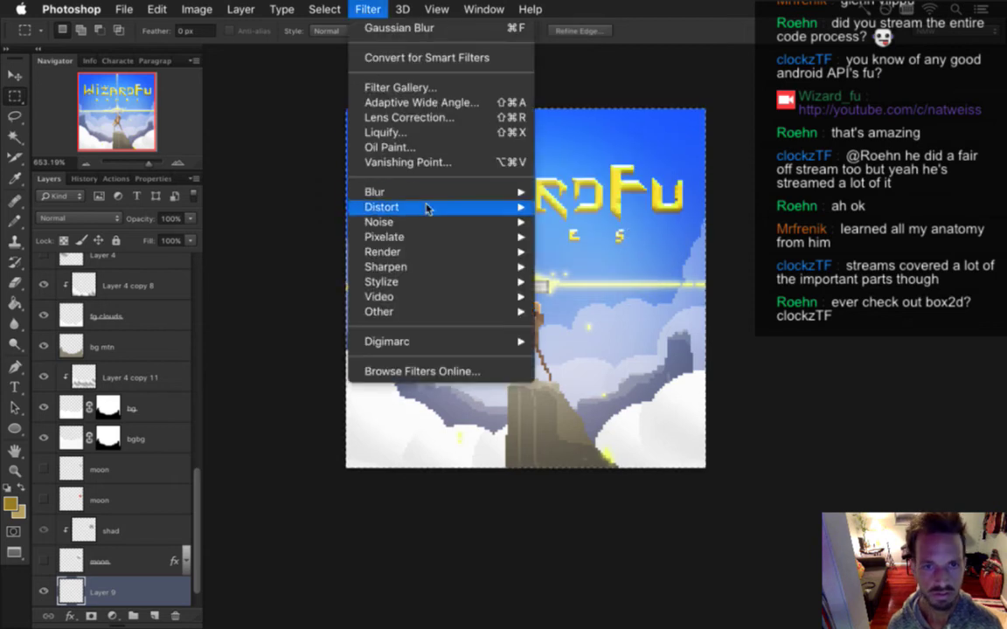
{"action": "mouse_move", "coordinate": [453, 273]}
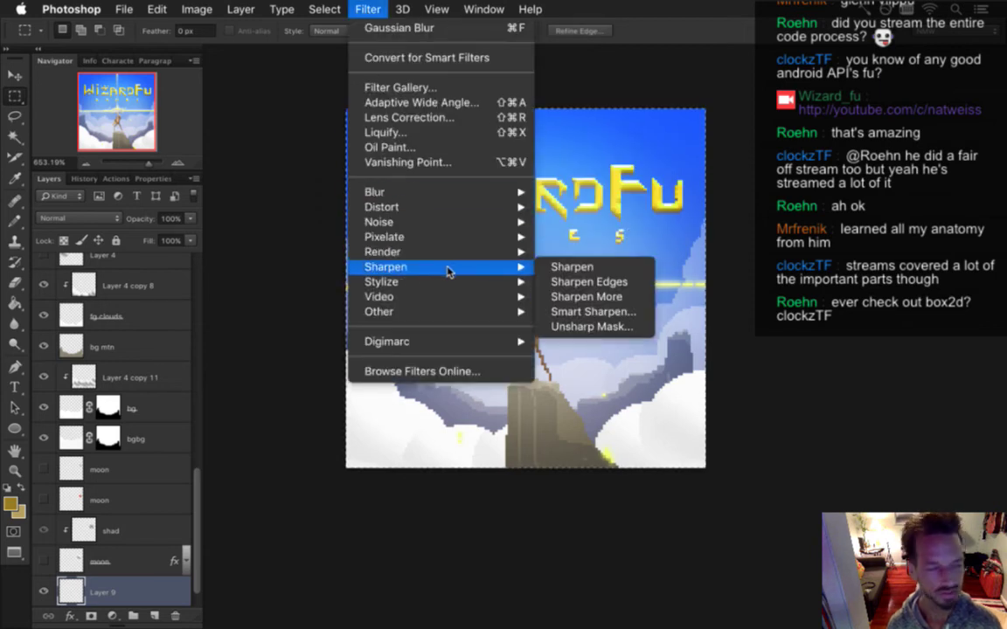
{"action": "mouse_move", "coordinate": [445, 255]}
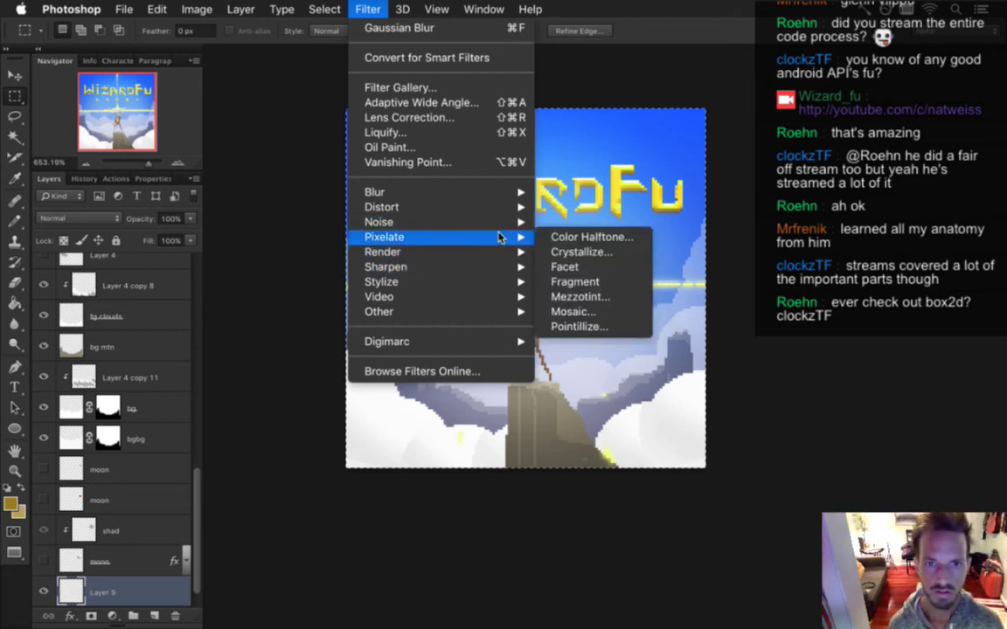
{"action": "mouse_move", "coordinate": [527, 213]}
{"action": "left_click", "coordinate": [600, 224]}
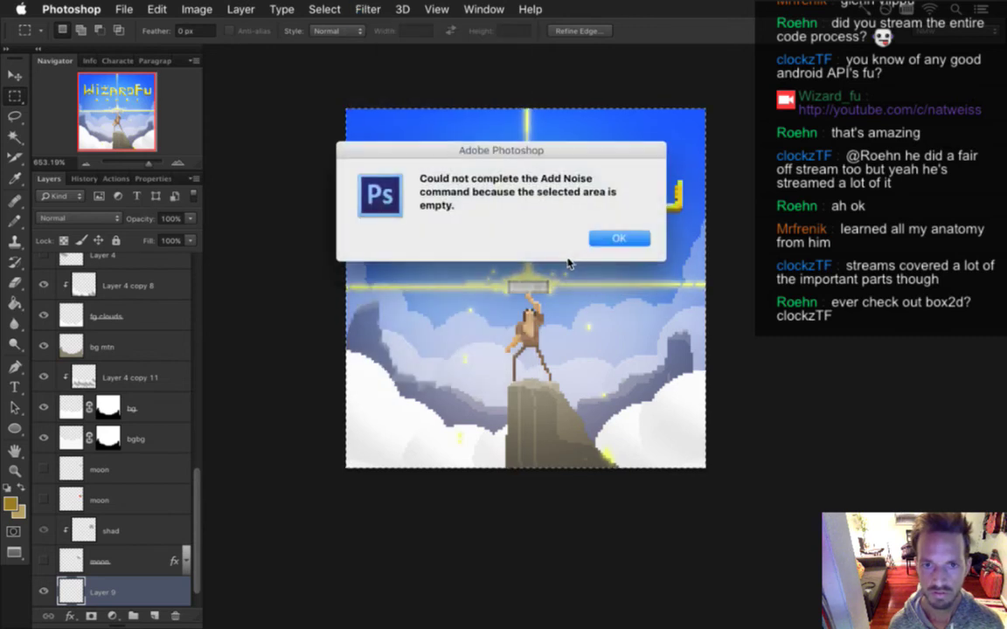
{"action": "left_click", "coordinate": [618, 237]}
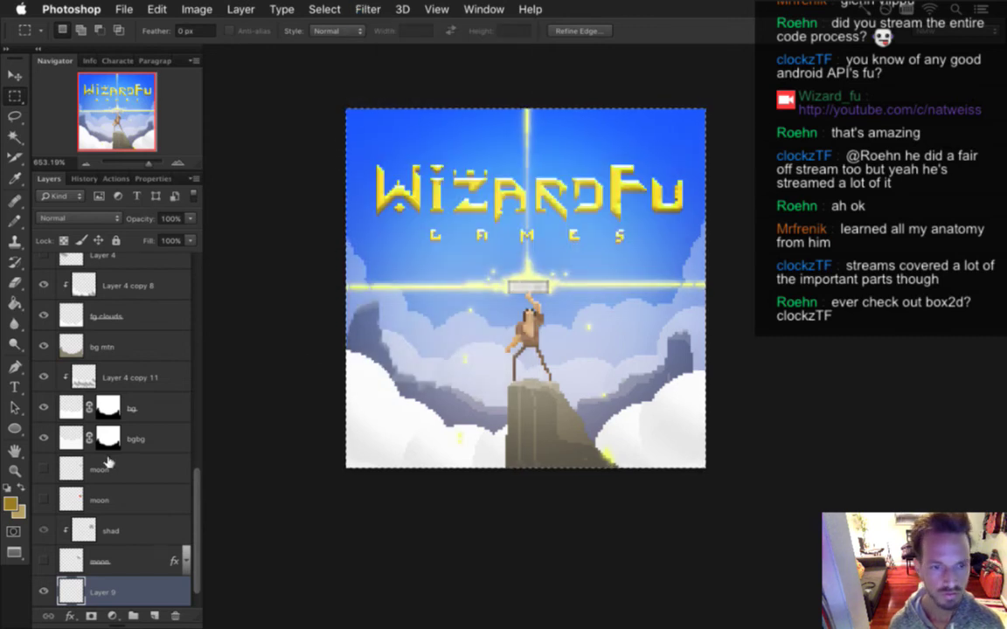
Set the foreground color to white and fill the new layer above the sky gradient with it
{"action": "left_click", "coordinate": [10, 503]}
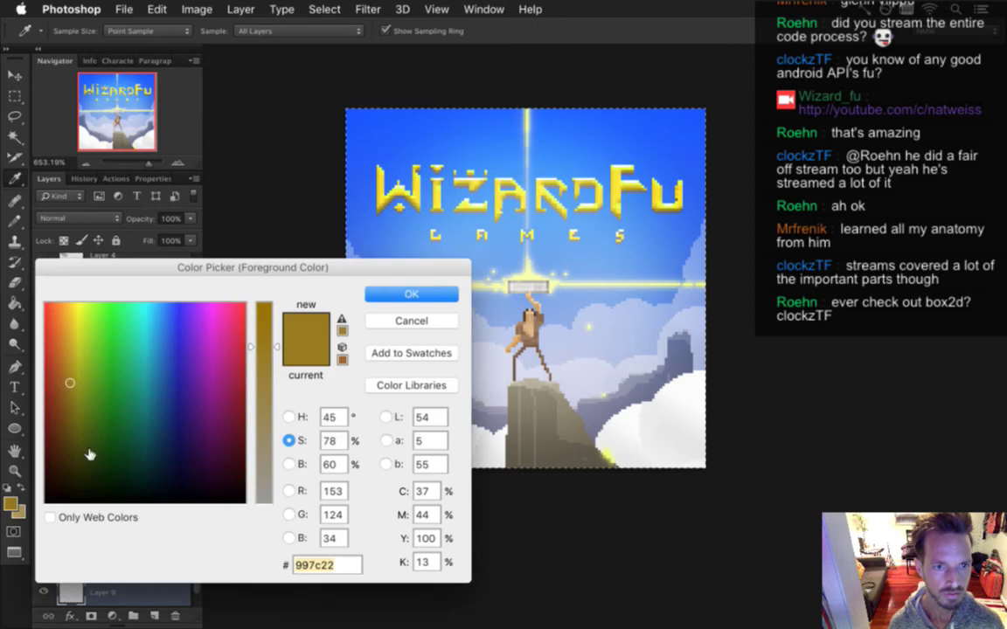
{"action": "left_click_drag", "start_coordinate": [264, 398], "coordinate": [265, 504]}
{"action": "left_click", "coordinate": [407, 294]}
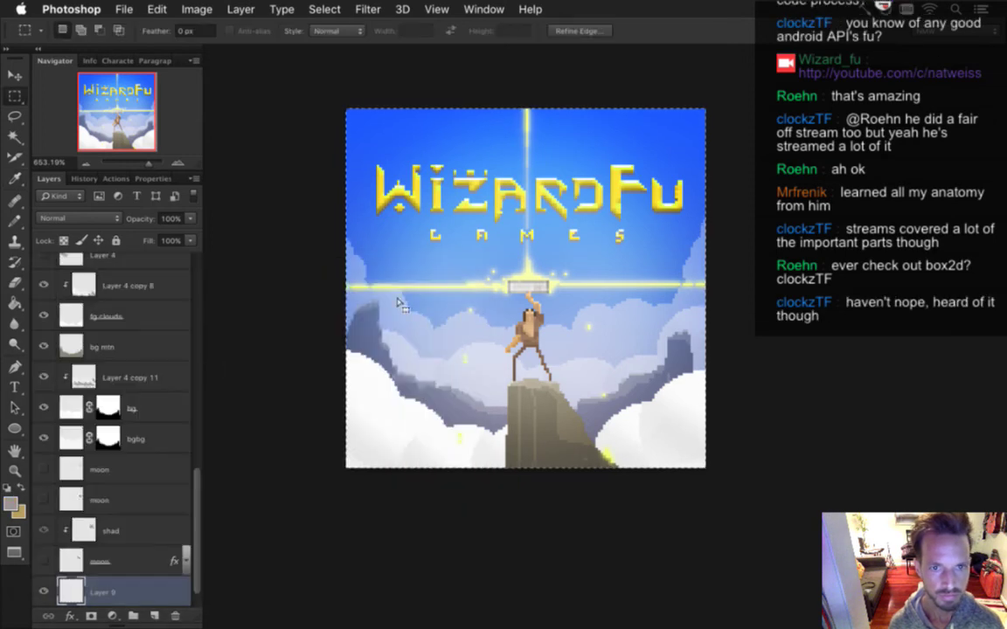
{"action": "left_click", "coordinate": [11, 503]}
{"action": "left_click_drag", "start_coordinate": [53, 420], "coordinate": [148, 304]}
{"action": "left_click", "coordinate": [407, 295]}
{"action": "key", "text": "g"}
{"action": "left_click", "coordinate": [447, 271]}
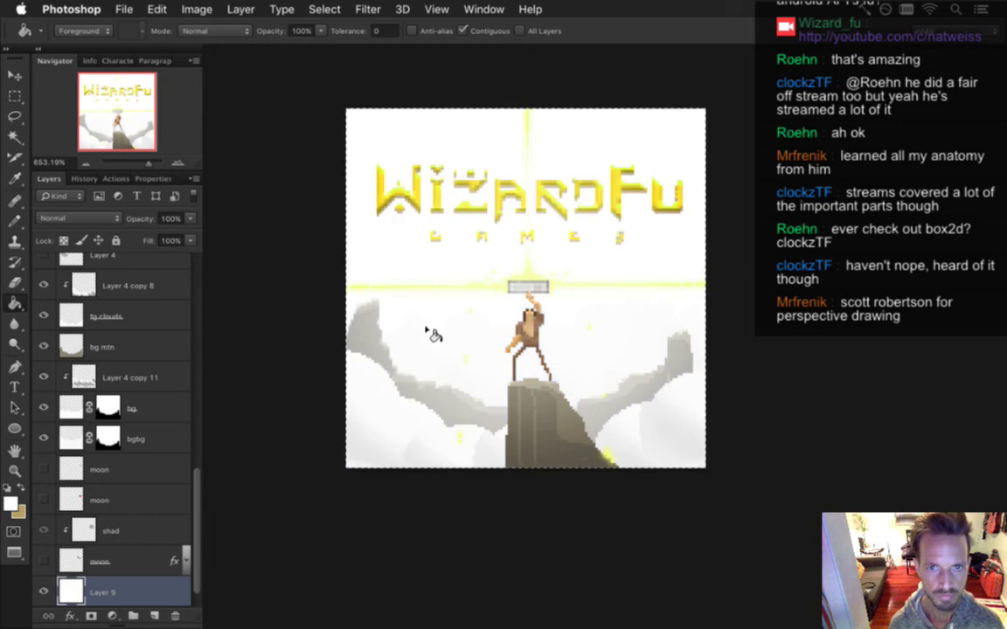
Apply 0.5% uniform monochromatic noise to the white layer
{"action": "left_click", "coordinate": [367, 8]}
{"action": "mouse_move", "coordinate": [402, 9]}
{"action": "mouse_move", "coordinate": [367, 9]}
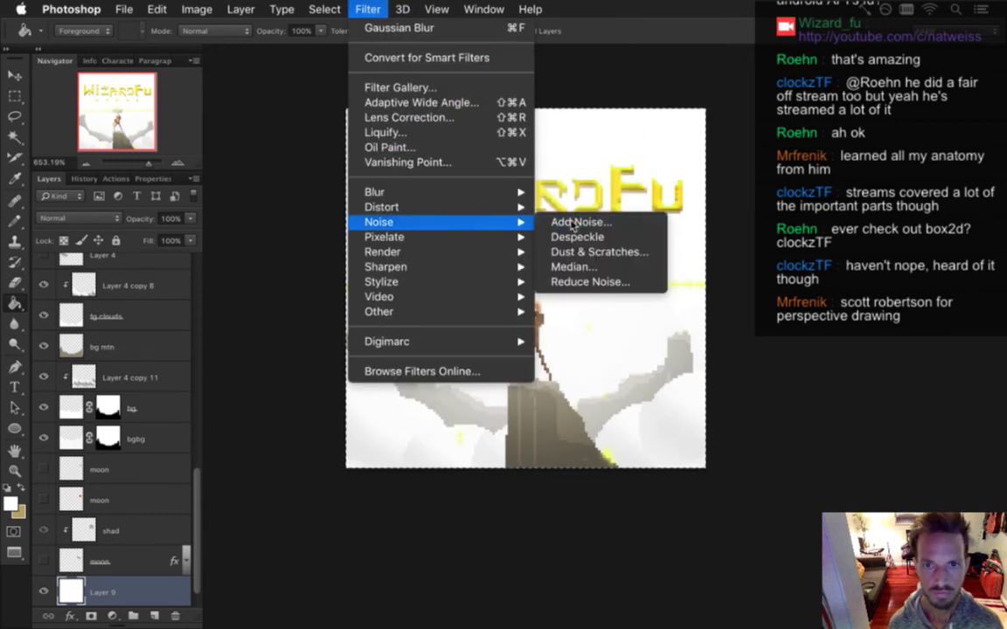
{"action": "left_click", "coordinate": [577, 223]}
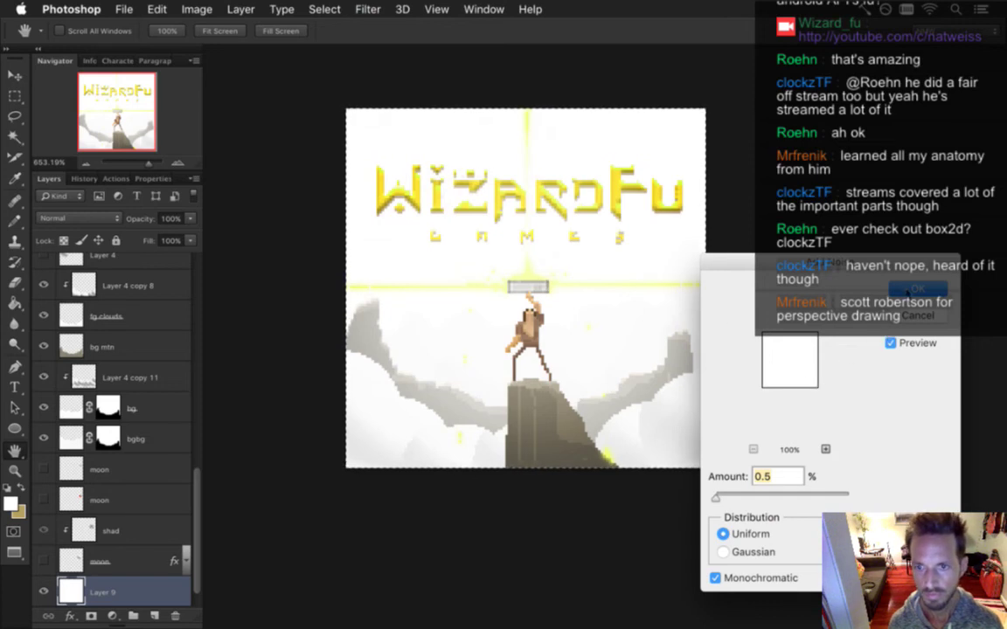
{"action": "key", "text": "Return"}
{"action": "key", "text": "g"}
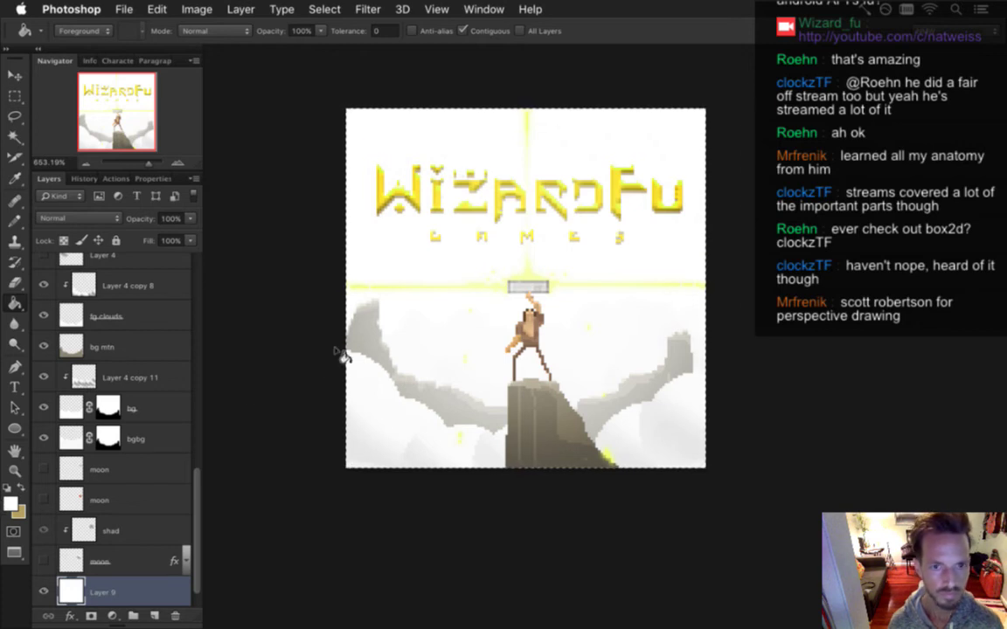
Change the foreground color to mid grey a2a2a2 and refill the new layer with it
{"action": "left_click", "coordinate": [10, 504]}
{"action": "left_click_drag", "start_coordinate": [143, 366], "coordinate": [146, 375]}
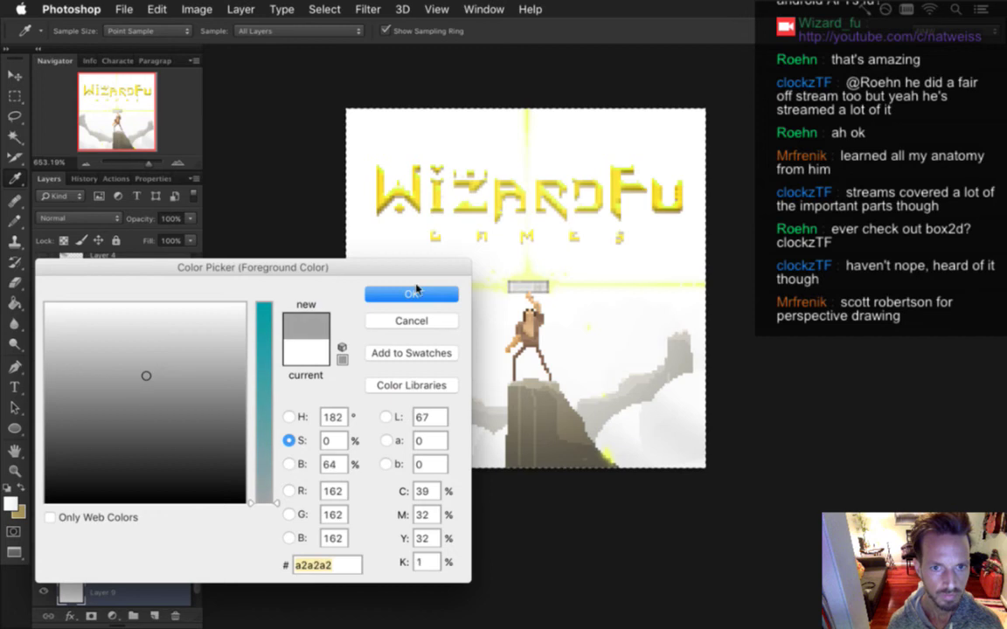
{"action": "left_click", "coordinate": [411, 294]}
{"action": "left_click", "coordinate": [450, 265]}
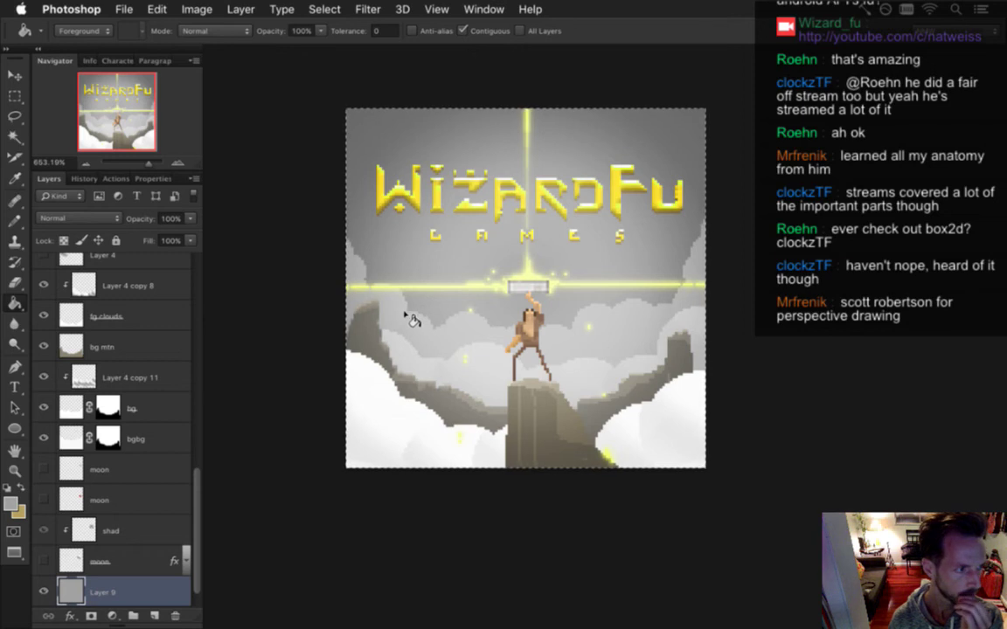
Apply 0.5% uniform monochromatic noise to the grey layer
{"action": "left_click", "coordinate": [367, 9]}
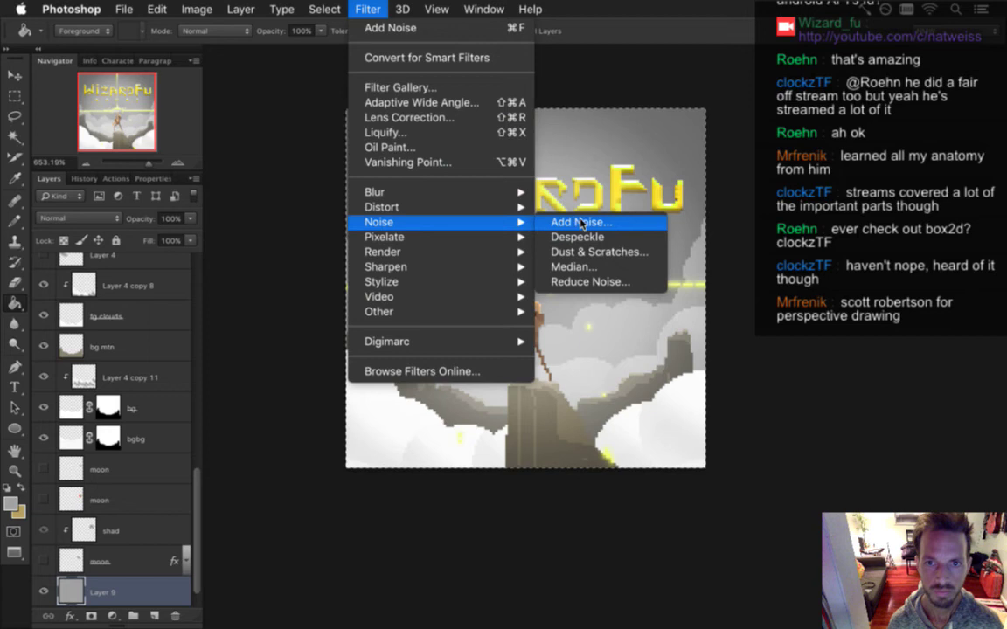
{"action": "left_click", "coordinate": [582, 225]}
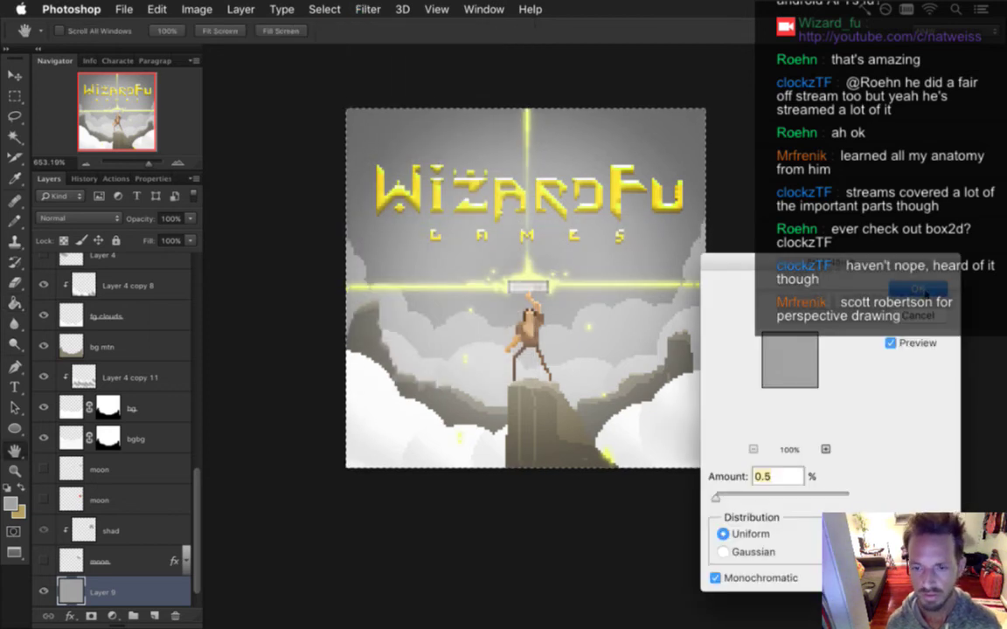
{"action": "left_click", "coordinate": [927, 291]}
{"action": "key", "text": "g"}
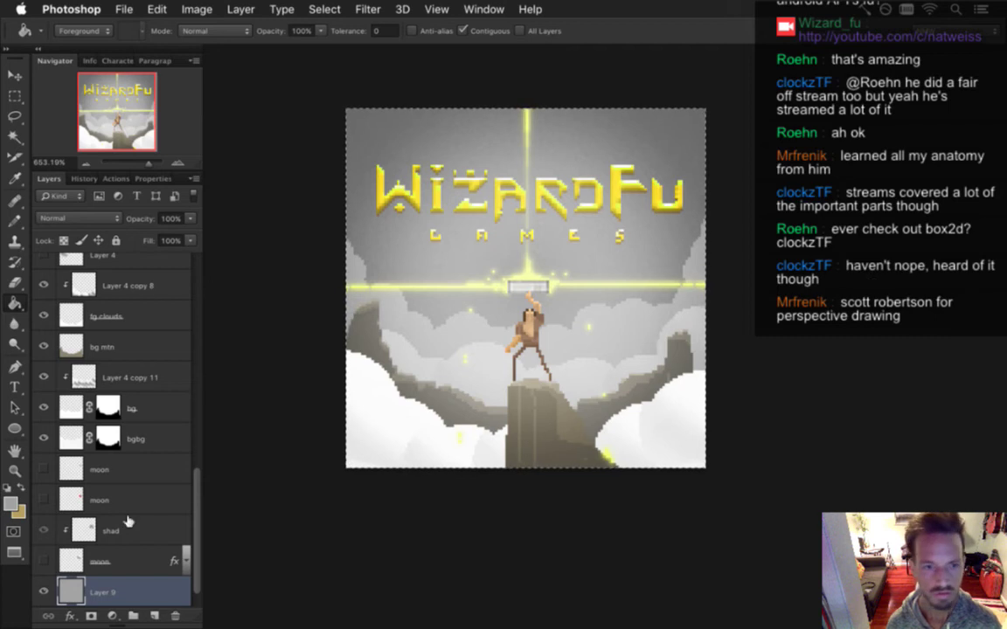
Set the grey noise layer's blend mode to Multiply and deselect the canvas
{"action": "scroll", "coordinate": [194, 500], "scroll_direction": "down", "scroll_amount": 1}
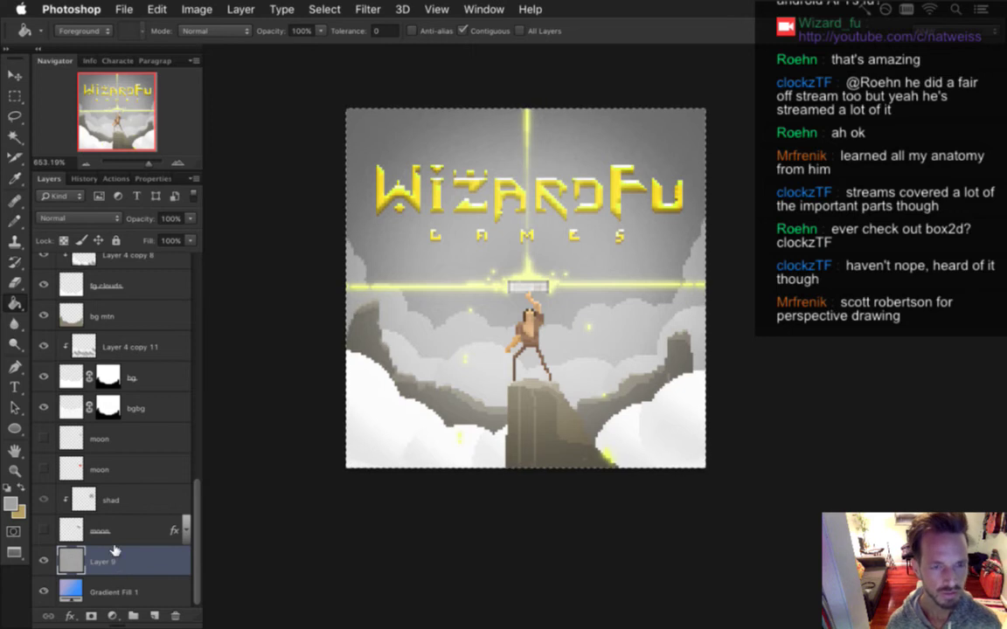
{"action": "left_click", "coordinate": [66, 217]}
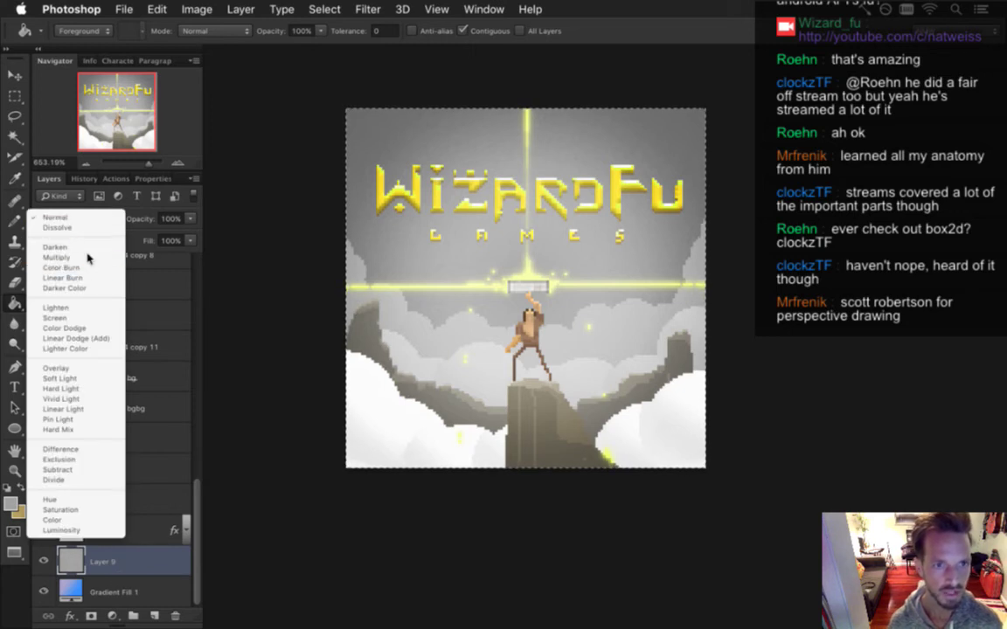
{"action": "left_click", "coordinate": [86, 257]}
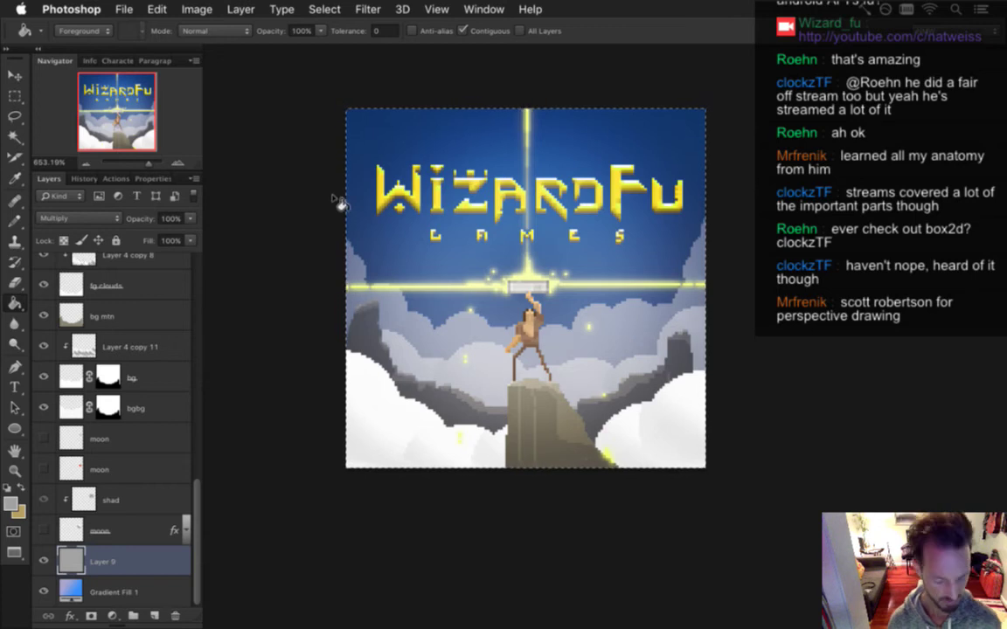
{"action": "key", "text": "ctrl+d"}
{"action": "key", "text": "m"}
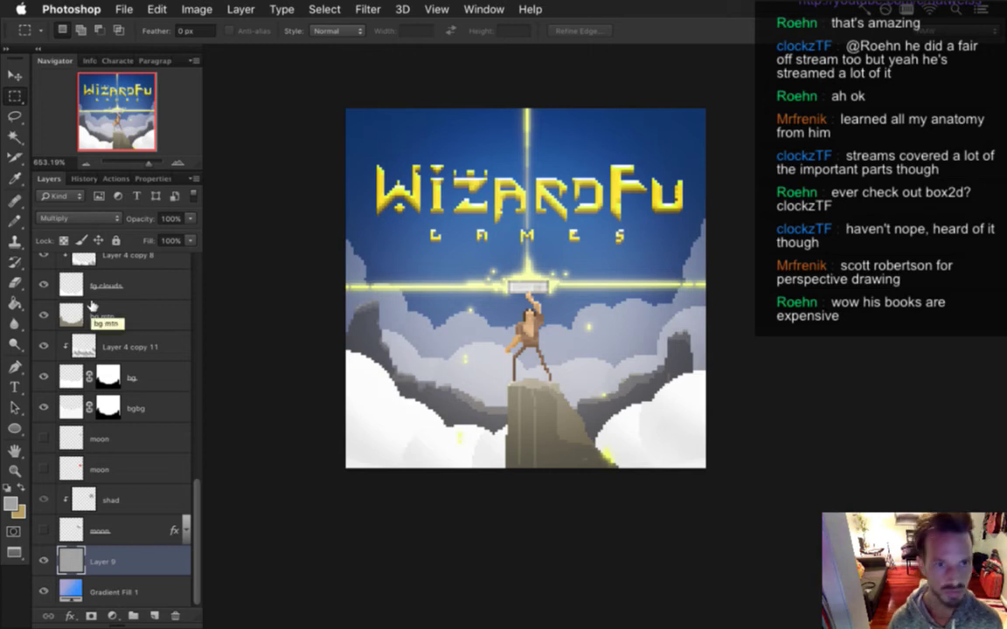
Cycle the grey noise layer through further blend modes up to Darker Color to compare their effect on the sky
{"action": "key", "text": "shift+plus"}
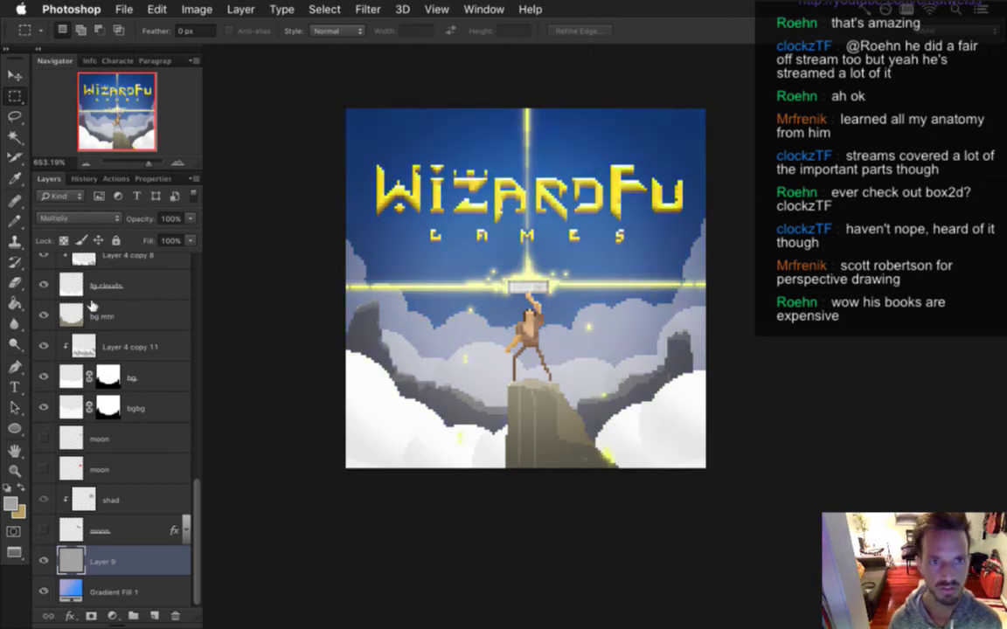
{"action": "key", "text": "shift+plus"}
{"action": "key", "text": "shift+minus"}
{"action": "key", "text": "shift+plus"}
{"action": "key", "text": "shift+plus"}
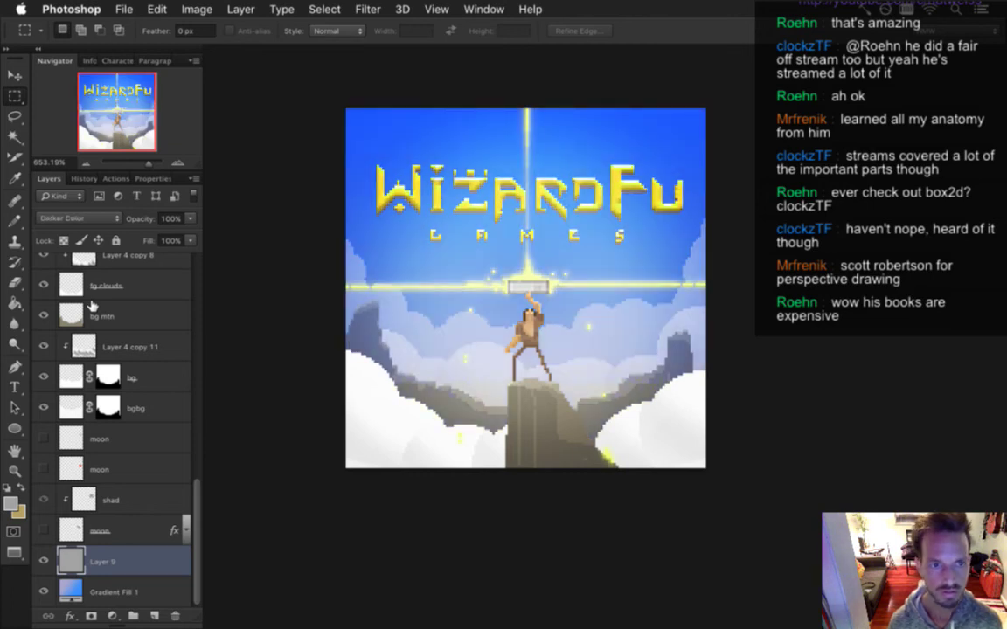
Try blend modes from Lighten through Soft Light on Layer 9 to compare the resulting sky colours
{"action": "key", "text": "shift+plus"}
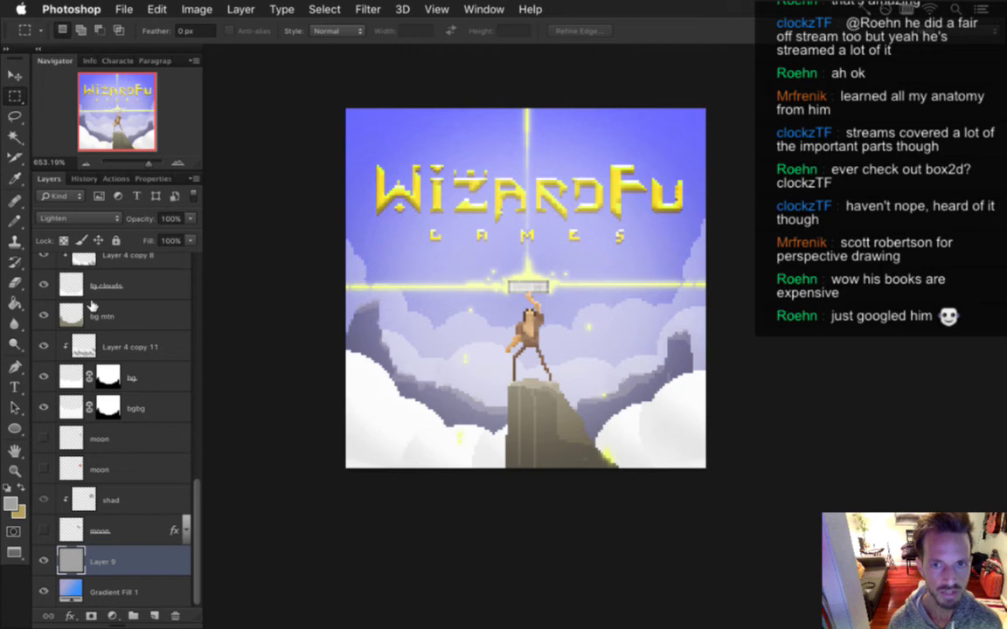
{"action": "key", "text": "shift+plus"}
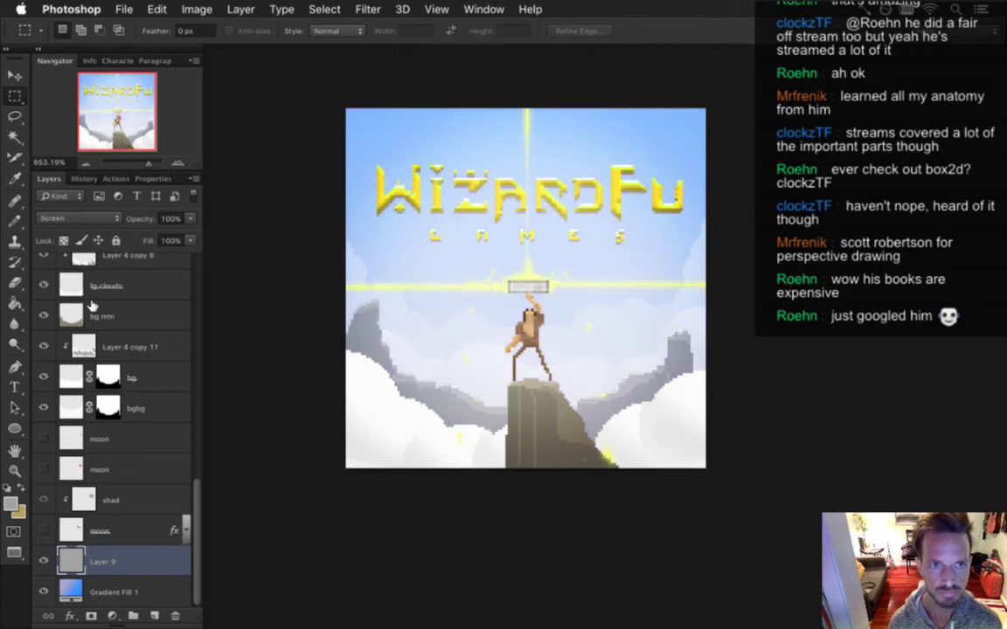
{"action": "key", "text": "shift+plus"}
{"action": "key", "text": "shift+plus"}
{"action": "key", "text": "shift+plus"}
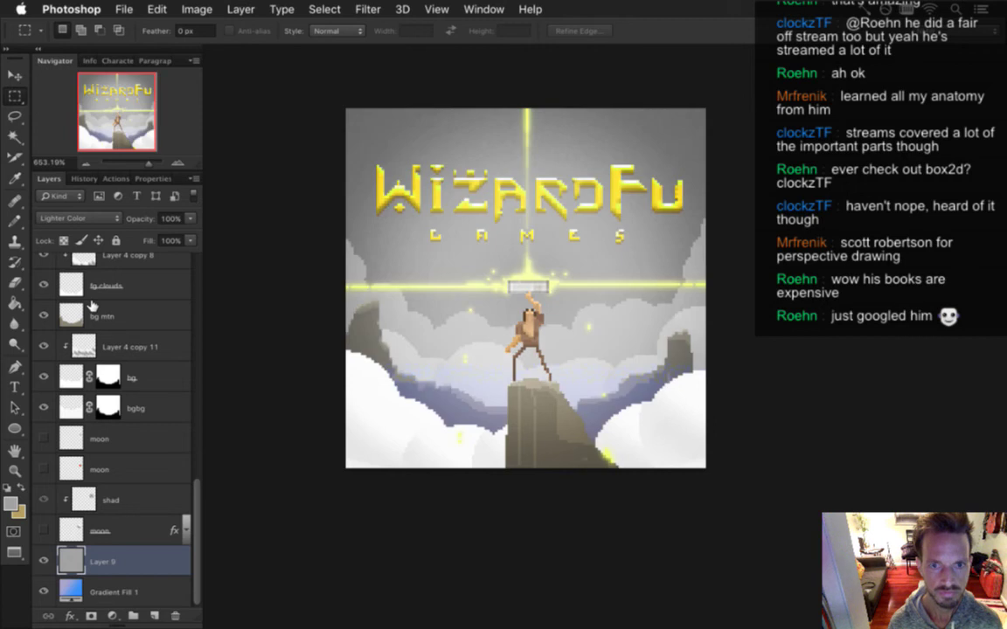
{"action": "key", "text": "shift+plus"}
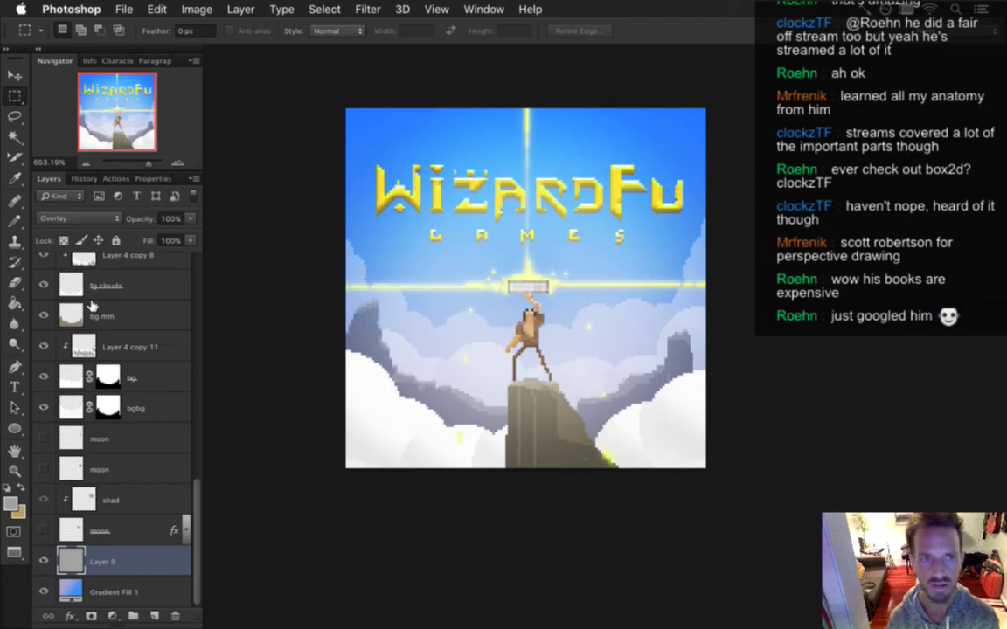
{"action": "key", "text": "shift+plus"}
{"action": "key", "text": "shift+minus"}
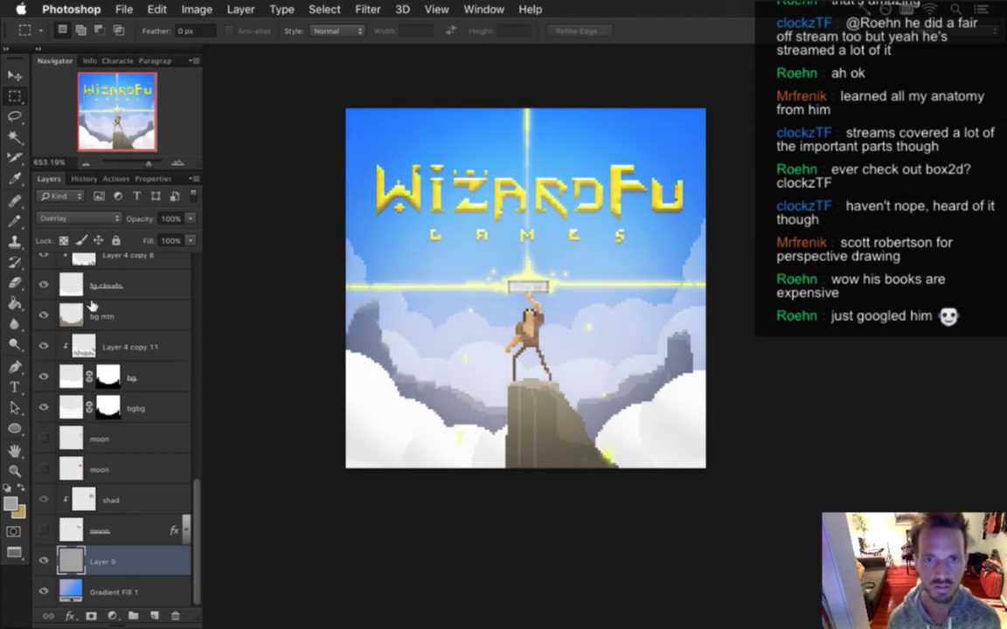
{"action": "key", "text": "shift+plus"}
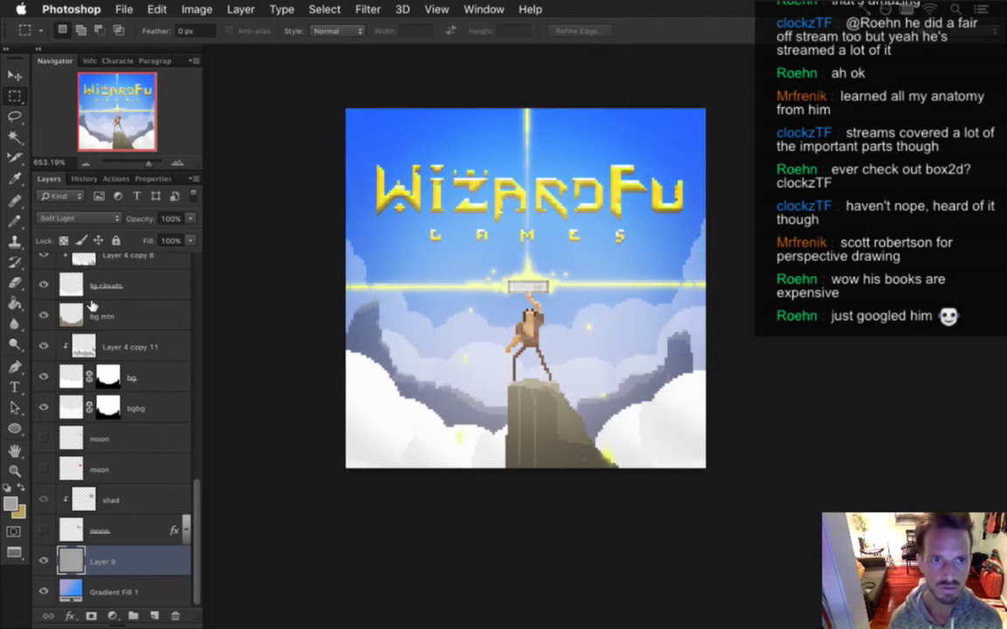
{"action": "key", "text": "shift+minus"}
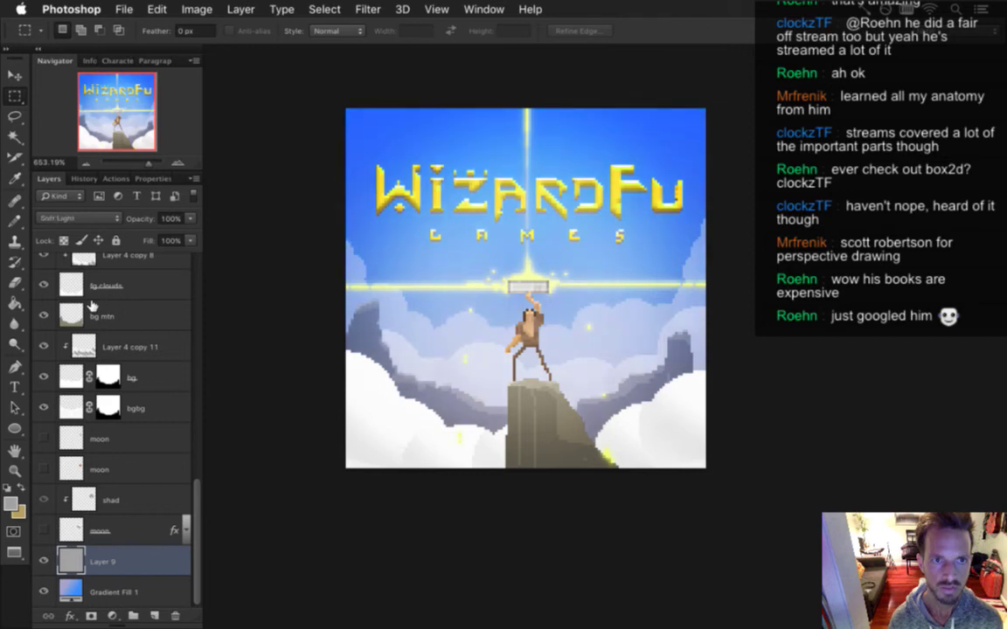
Set Layer 9's blend mode to Lighten
{"action": "key", "text": "shift+minus"}
{"action": "key", "text": "shift+minus"}
{"action": "key", "text": "shift+minus"}
{"action": "key", "text": "shift+minus"}
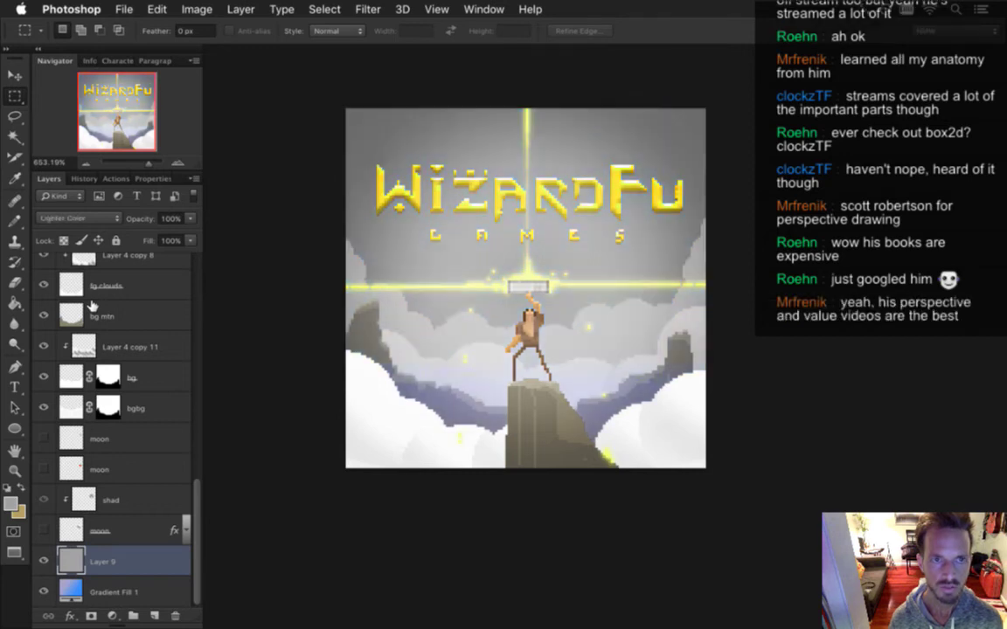
{"action": "key", "text": "shift+minus"}
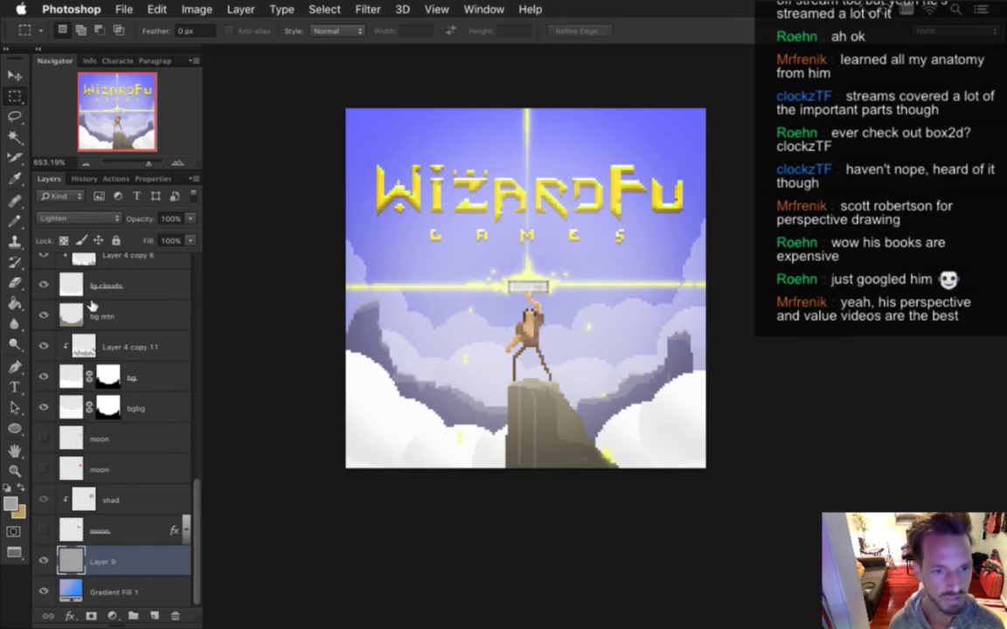
Duplicate Layer 9, hide the original and set the duplicate's blend mode to Overlay after trying Soft Light
{"action": "key", "text": "super+j"}
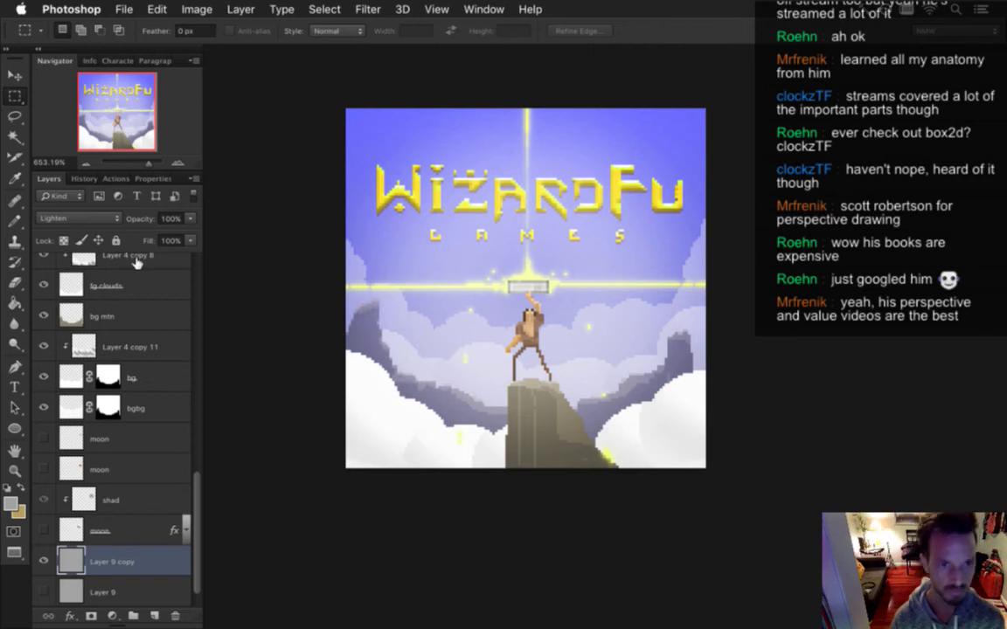
{"action": "key", "text": "shift+plus"}
{"action": "key", "text": "shift+plus"}
{"action": "key", "text": "shift+plus"}
{"action": "key", "text": "shift+plus"}
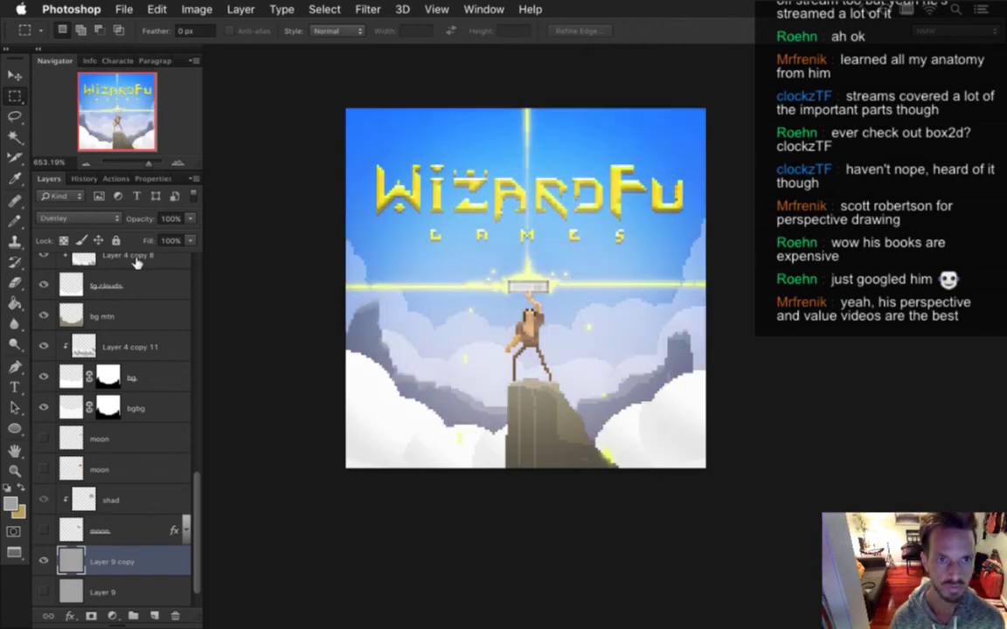
{"action": "key", "text": "shift+plus"}
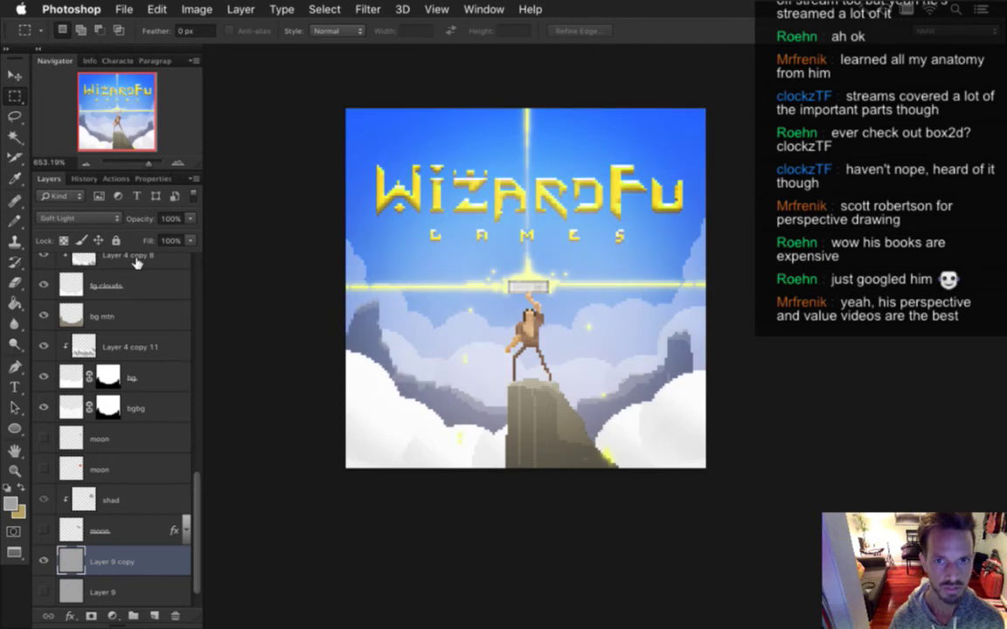
{"action": "key", "text": "shift+minus"}
{"action": "key", "text": "shift+minus"}
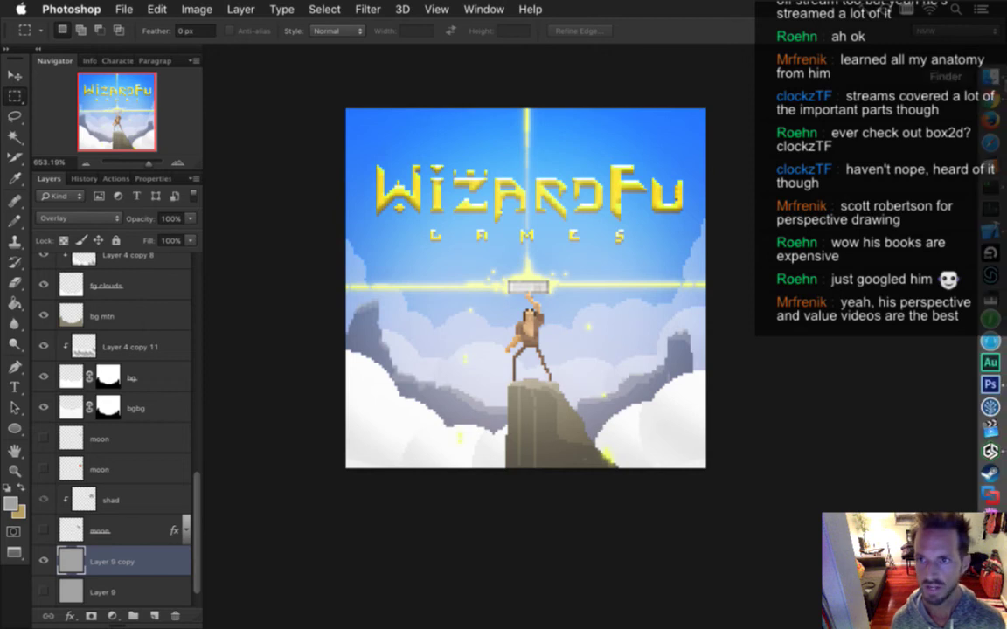
Switch to Chrome, search the web for "animator's survival kit" in a new tab and open the book's Amazon listing
{"action": "left_click", "coordinate": [991, 98]}
{"action": "key", "text": "super+t"}
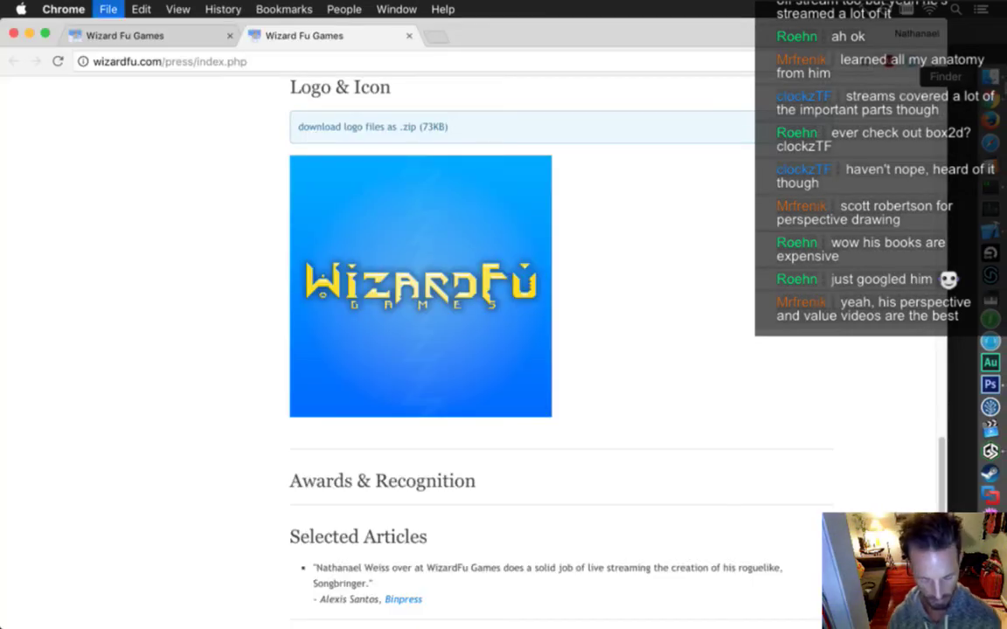
{"action": "type", "text": "animator's"}
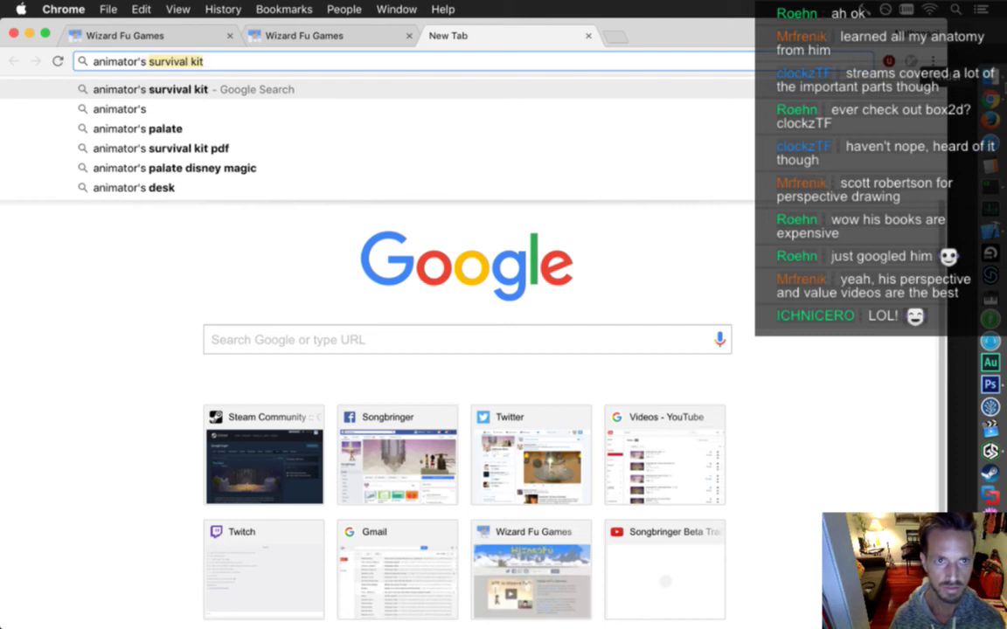
{"action": "key", "text": "Return"}
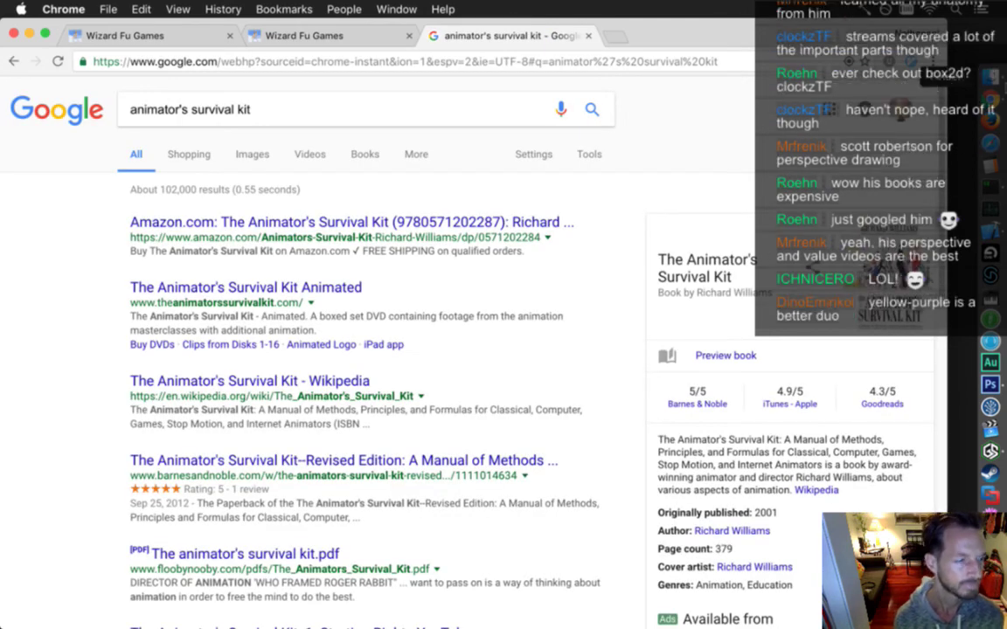
{"action": "left_click", "coordinate": [240, 224]}
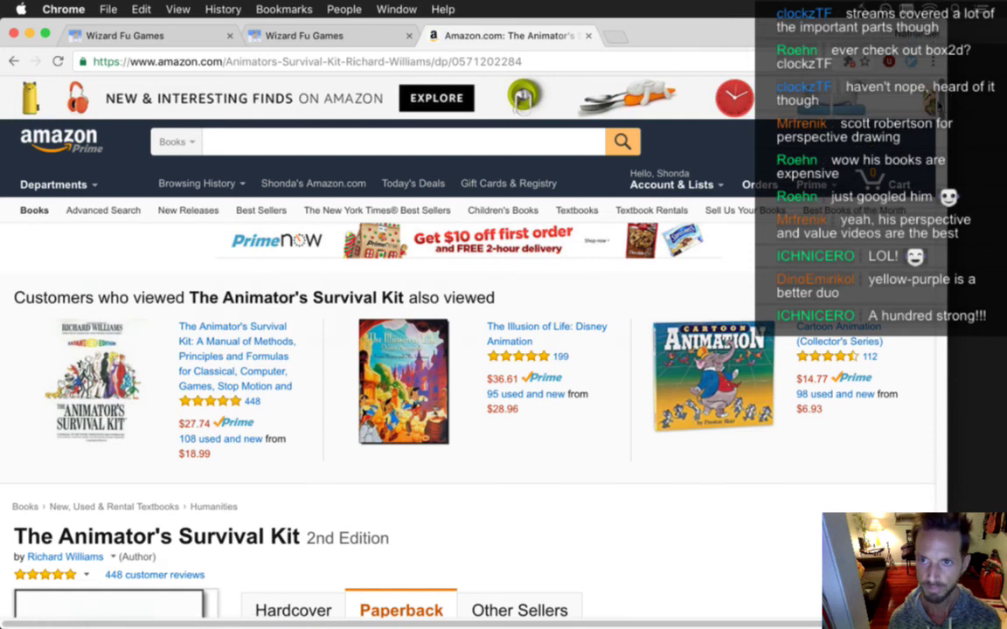
Look through the 2nd Edition's listing and open the page of the newer Expanded Edition
{"action": "scroll", "coordinate": [415, 349], "scroll_direction": "down", "scroll_amount": 5}
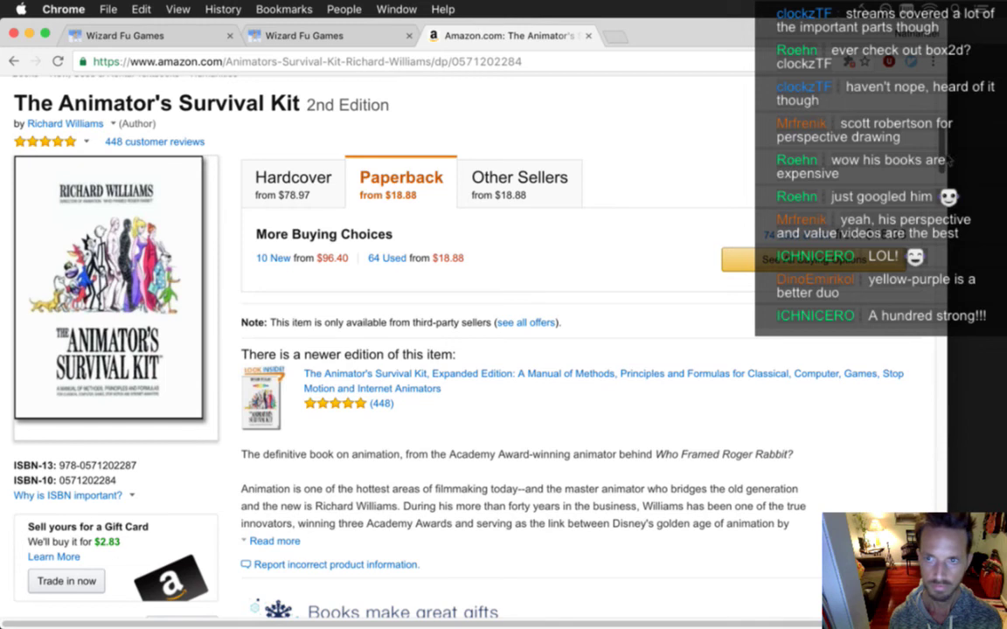
{"action": "scroll", "coordinate": [849, 140], "scroll_direction": "down", "scroll_amount": 5}
{"action": "scroll", "coordinate": [937, 180], "scroll_direction": "down", "scroll_amount": 4}
{"action": "scroll", "coordinate": [937, 179], "scroll_direction": "down", "scroll_amount": 5}
{"action": "scroll", "coordinate": [944, 144], "scroll_direction": "up", "scroll_amount": 10}
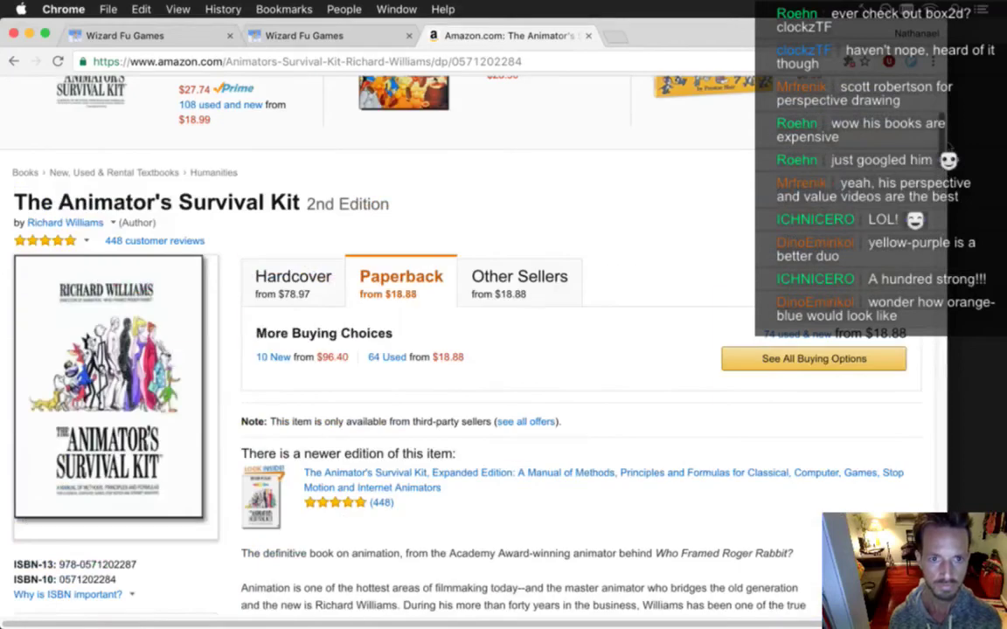
{"action": "scroll", "coordinate": [944, 144], "scroll_direction": "down", "scroll_amount": 2}
{"action": "left_click", "coordinate": [406, 376]}
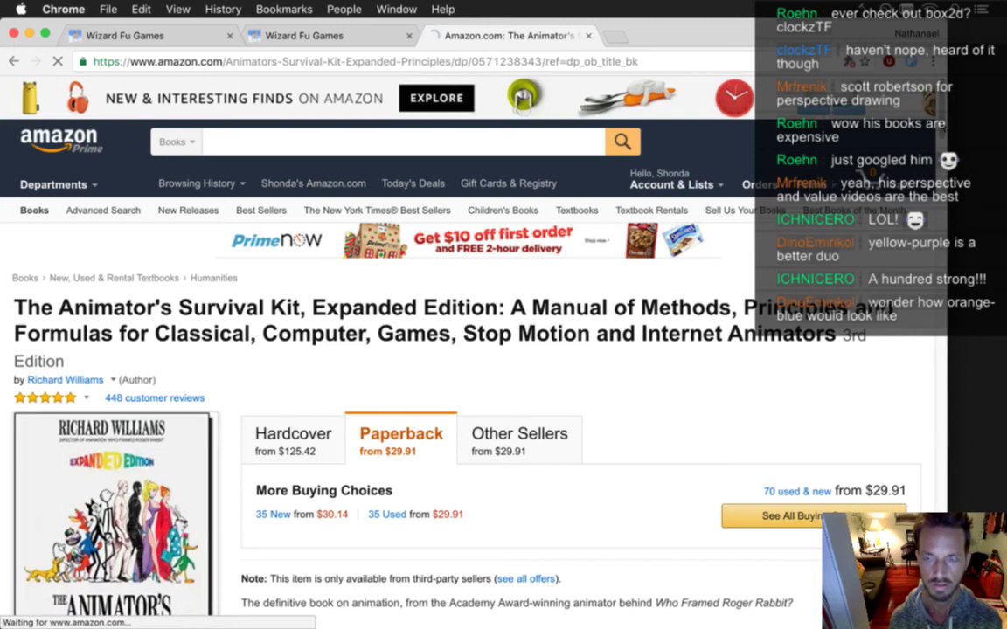
Look through the Expanded Edition's description, reviews and product details, and close its tab
{"action": "scroll", "coordinate": [410, 349], "scroll_direction": "down", "scroll_amount": 5}
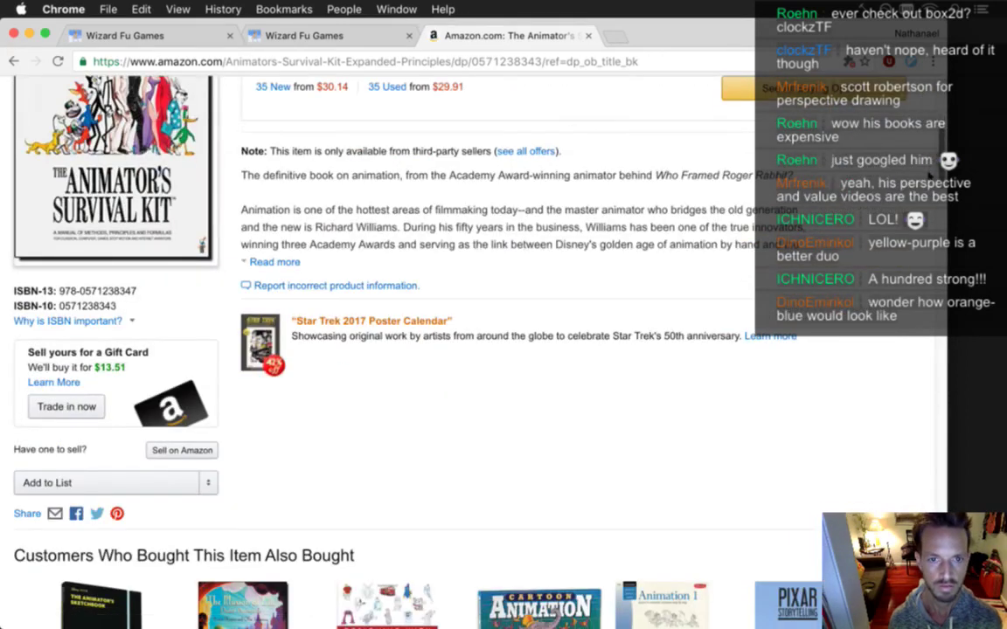
{"action": "scroll", "coordinate": [411, 350], "scroll_direction": "down", "scroll_amount": 3}
{"action": "scroll", "coordinate": [411, 350], "scroll_direction": "down", "scroll_amount": 9}
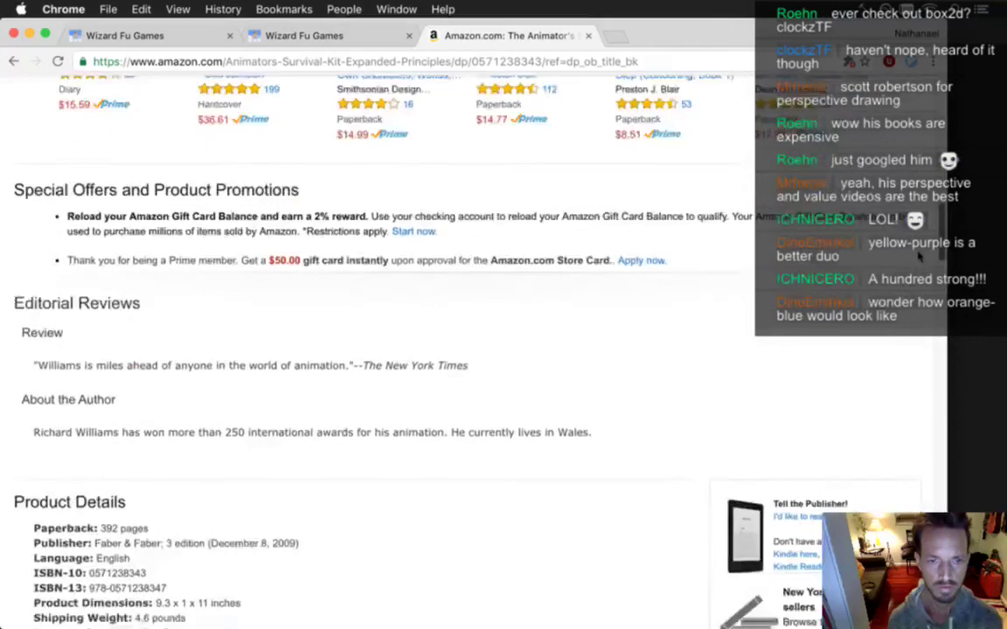
{"action": "scroll", "coordinate": [411, 350], "scroll_direction": "up", "scroll_amount": 15}
{"action": "key", "text": "super+w"}
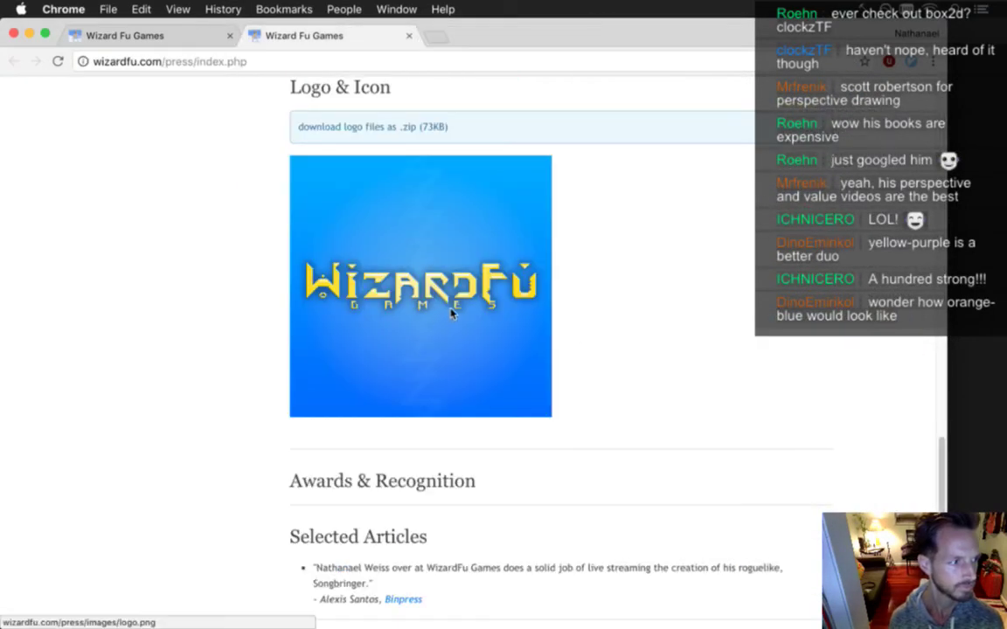
Return to Photoshop and compare the Lighten and Overlay sky versions by toggling the visibility of Layer 9 and its copy
{"action": "key", "text": "super+Tab"}
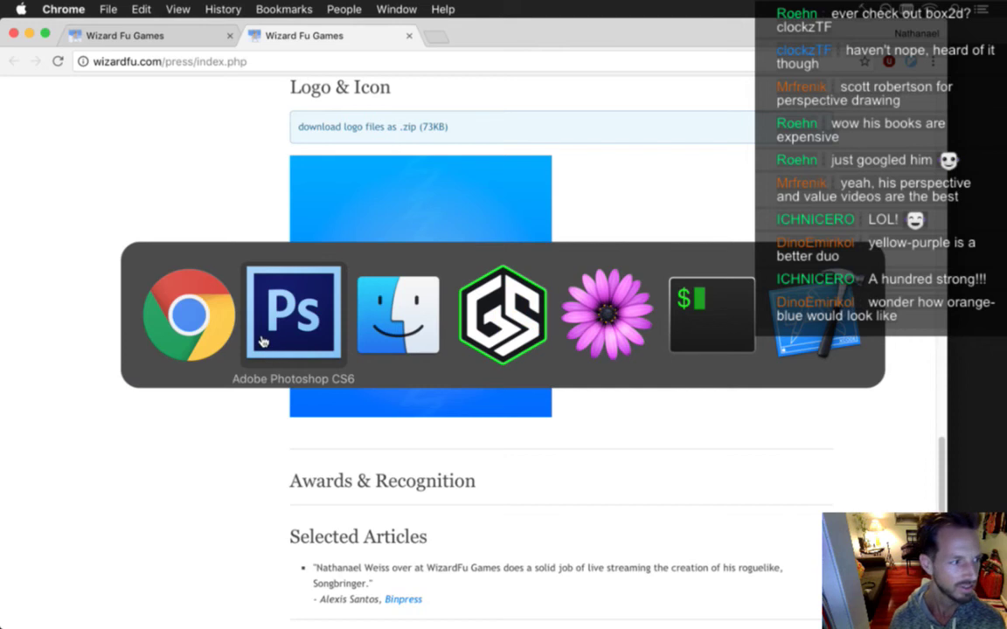
{"action": "left_click", "coordinate": [187, 306]}
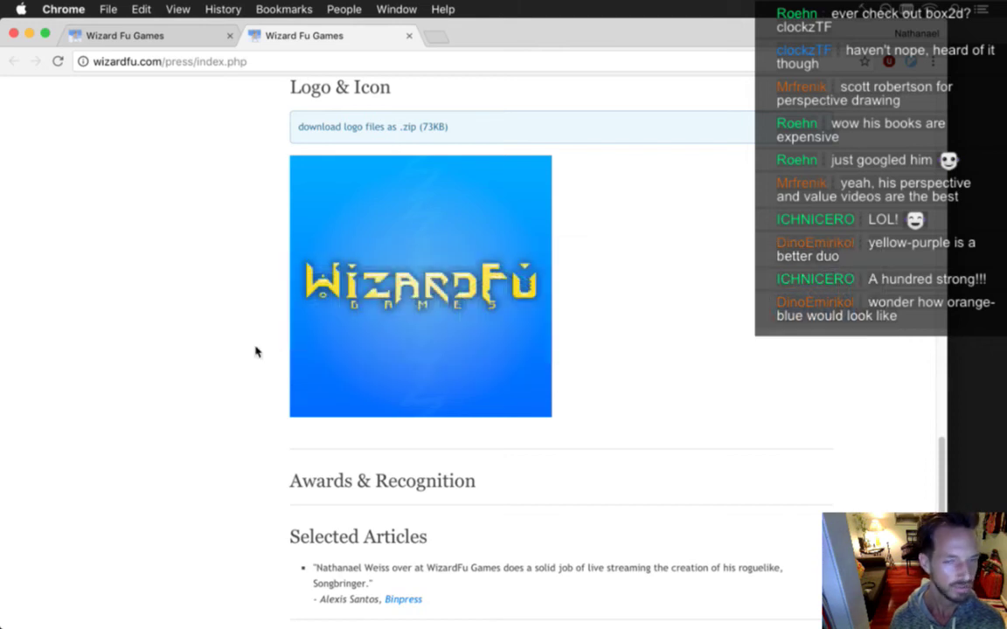
{"action": "key", "text": "super+shift+Tab"}
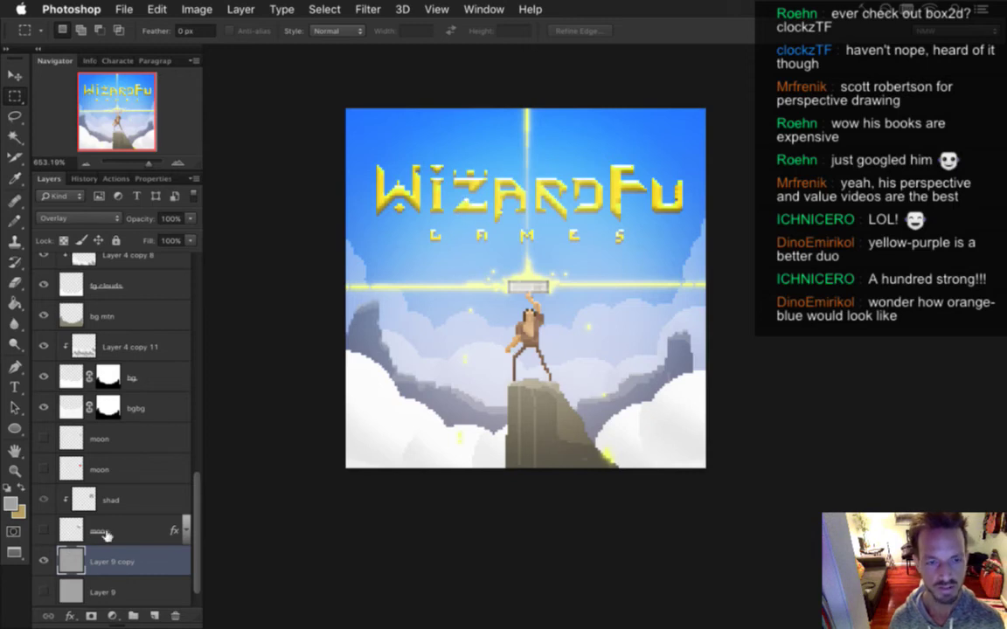
{"action": "left_click", "coordinate": [44, 562]}
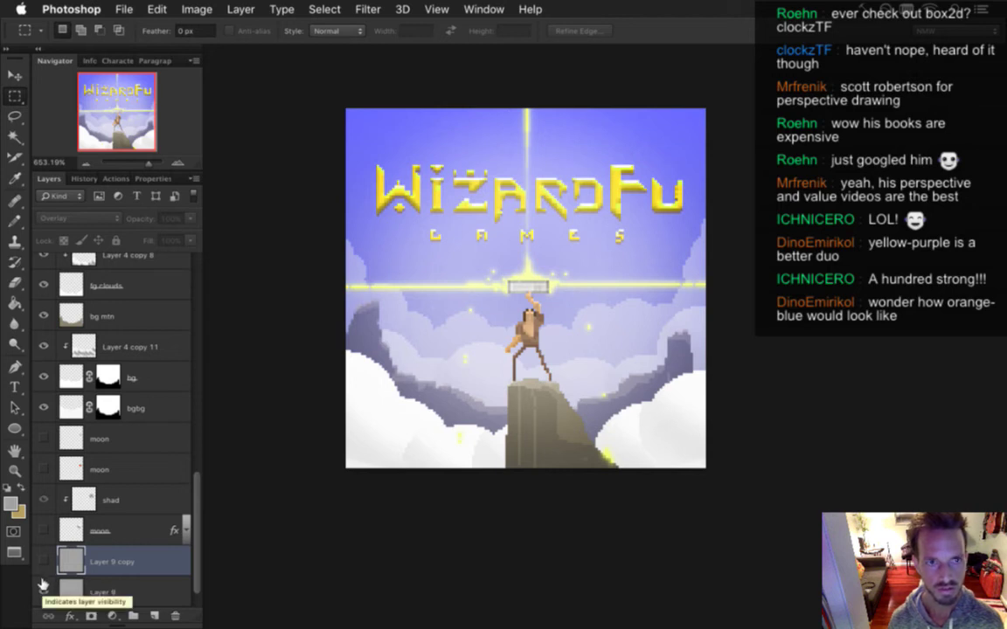
{"action": "left_click", "coordinate": [43, 562]}
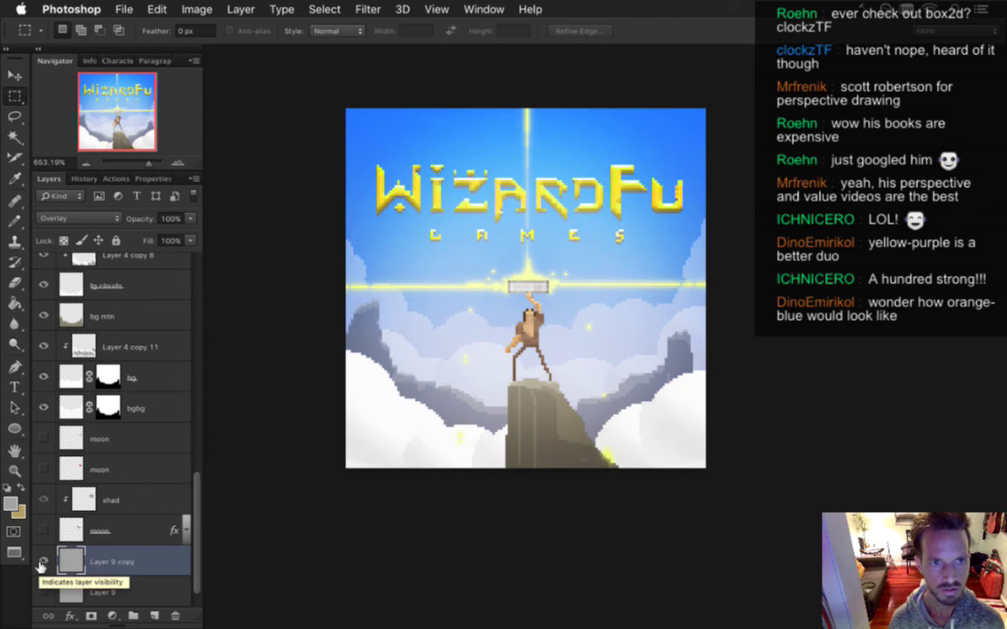
Duplicate the Overlay sky layer, hide the source layer and set the new duplicate's blend mode to Exclusion
{"action": "key", "text": "super+j"}
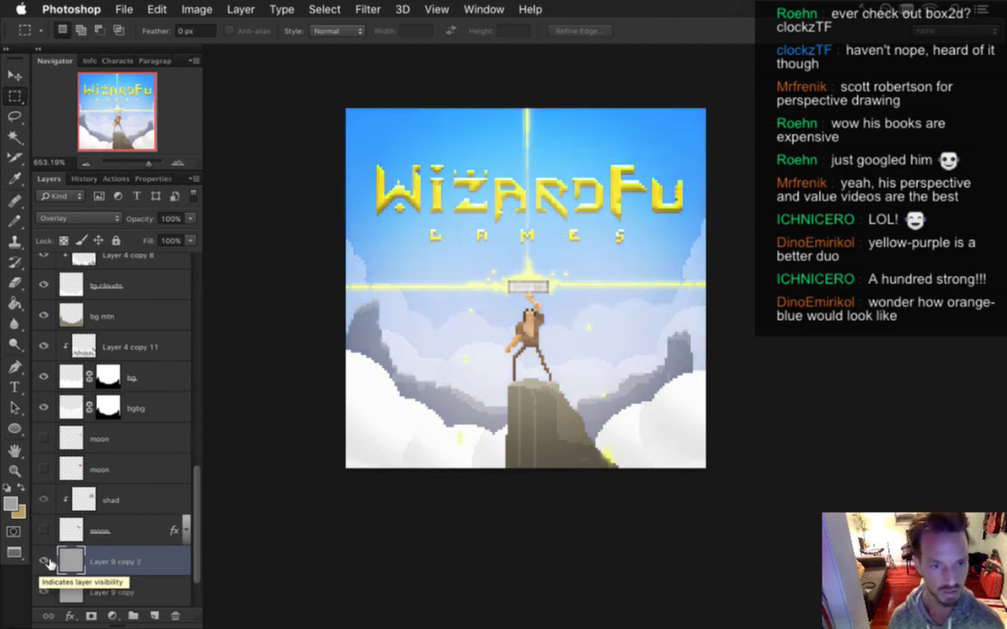
{"action": "left_click", "coordinate": [43, 587]}
{"action": "key", "text": "shift+plus"}
{"action": "key", "text": "shift+plus"}
{"action": "key", "text": "shift+plus"}
{"action": "key", "text": "shift+plus"}
{"action": "key", "text": "shift+plus"}
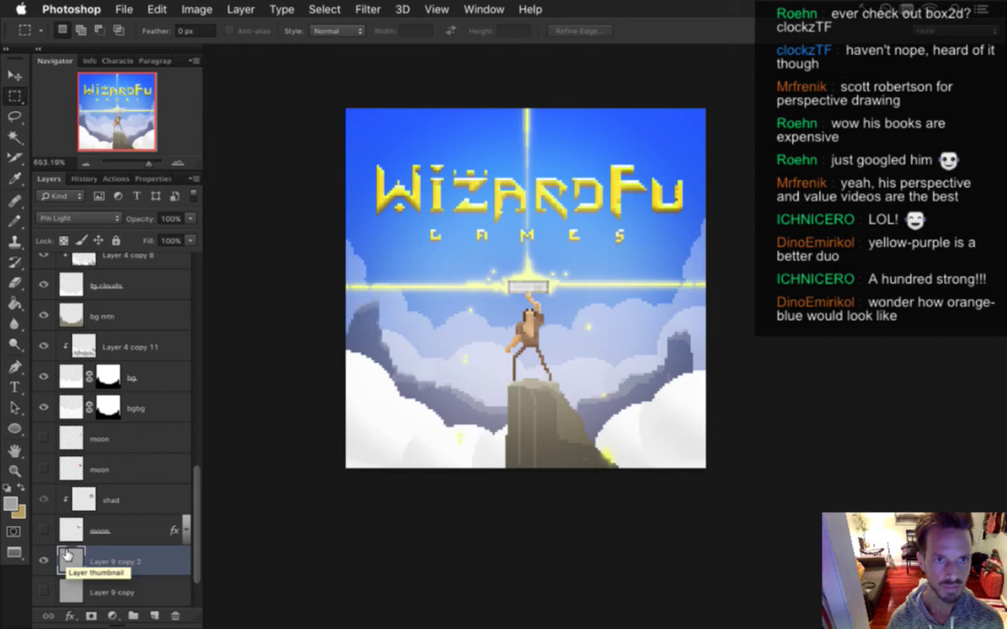
{"action": "key", "text": "shift+plus"}
{"action": "key", "text": "shift+plus"}
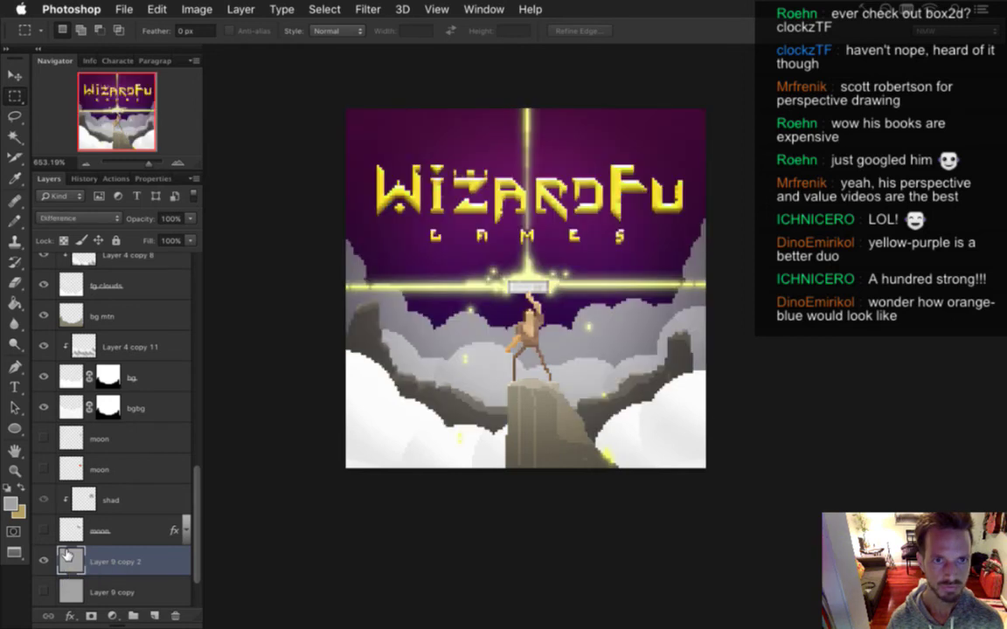
{"action": "key", "text": "shift+plus"}
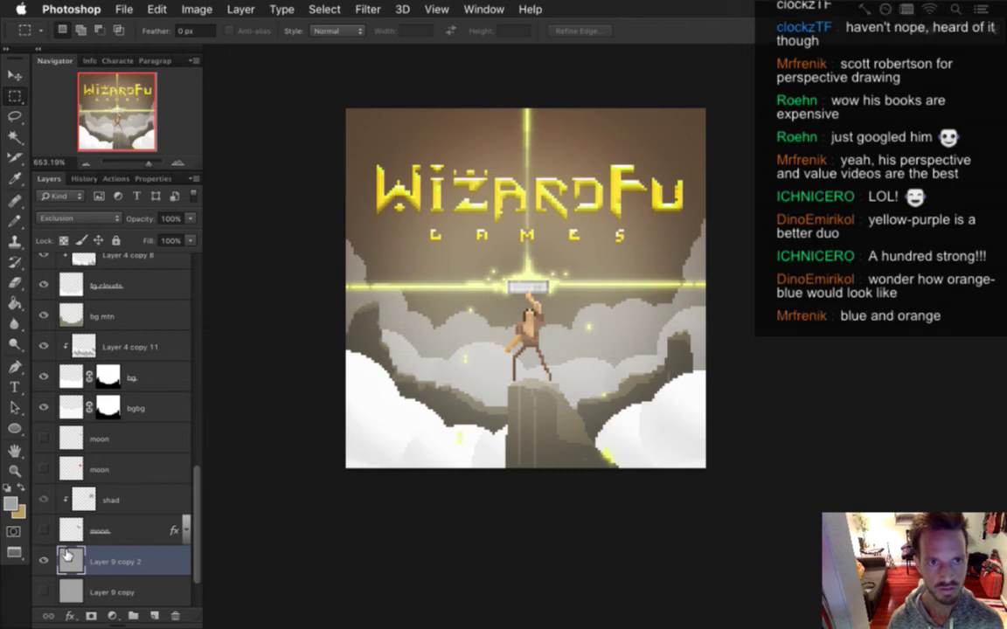
{"action": "key", "text": "super+comma"}
{"action": "key", "text": "super+comma"}
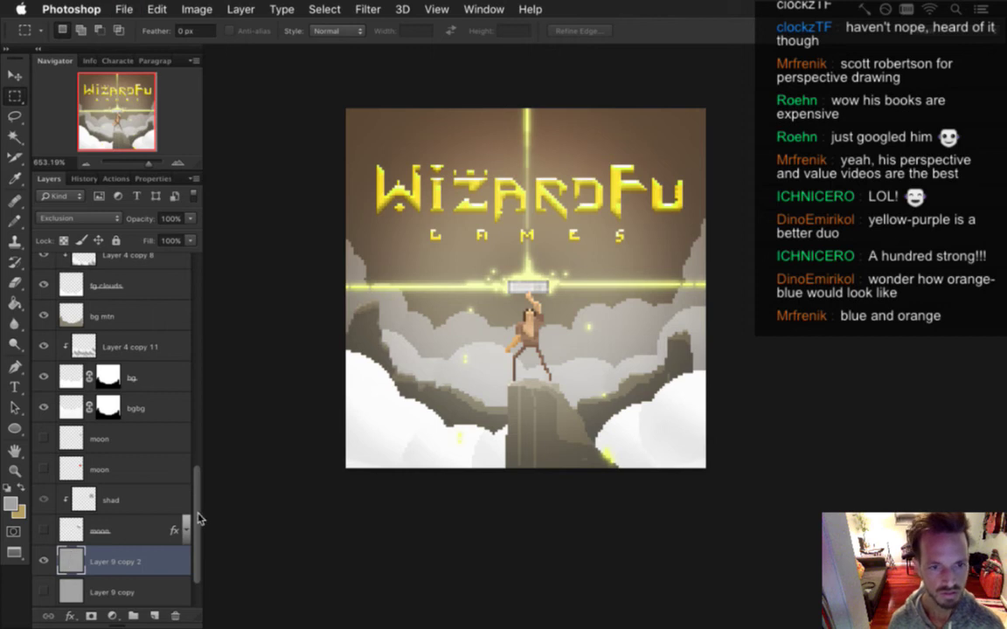
Duplicate the Exclusion sky layer and hide its source so that only the new duplicate shows
{"action": "scroll", "coordinate": [197, 533], "scroll_direction": "down", "scroll_amount": 2}
{"action": "key", "text": "super+j"}
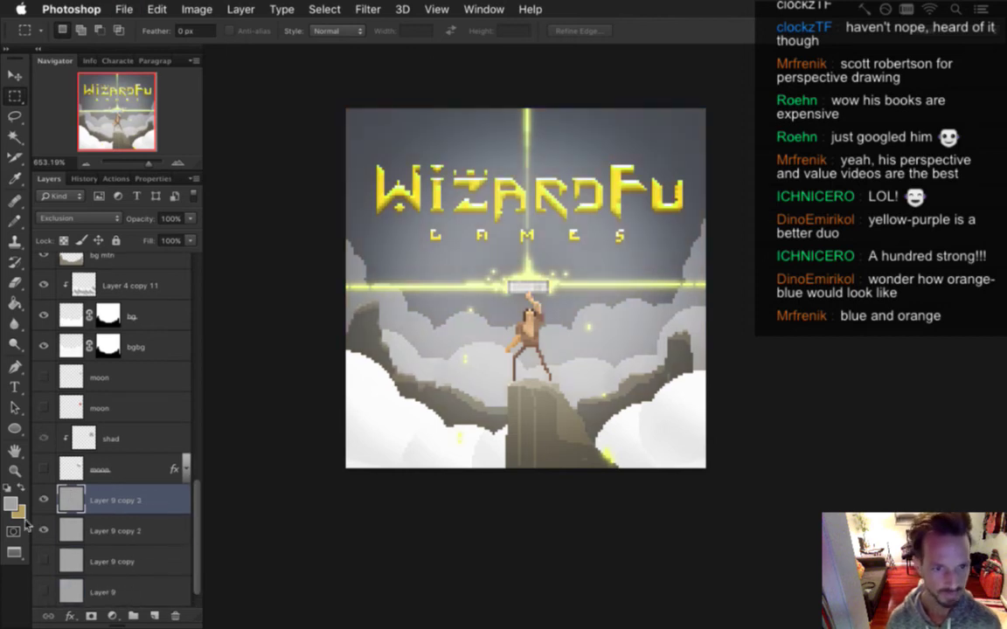
{"action": "left_click", "coordinate": [44, 501]}
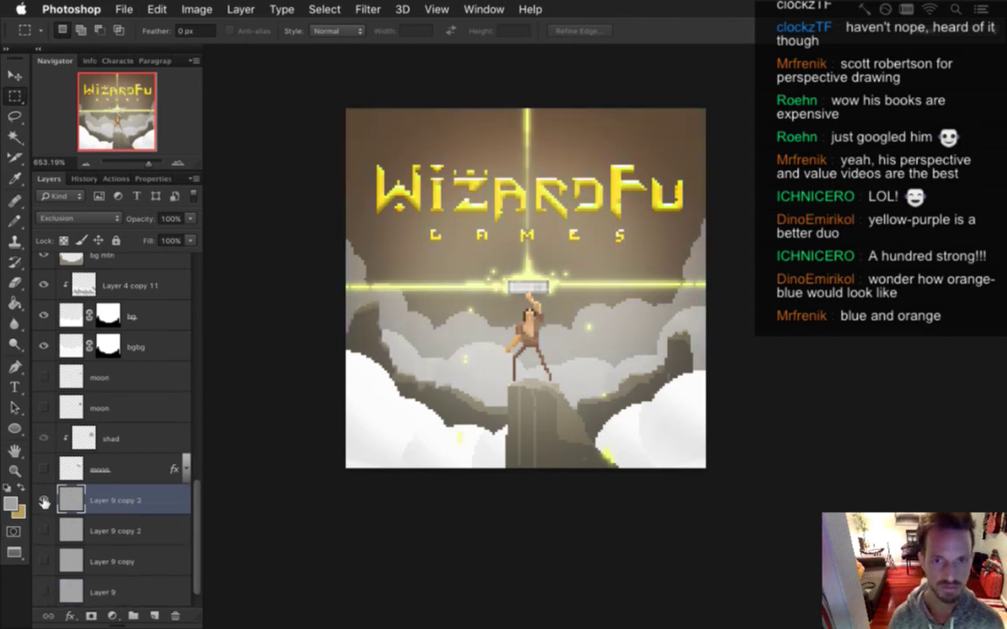
Try the Subtract, Hue and Color blend modes on Layer 9 copy 3, and delete that layer
{"action": "key", "text": "shift+plus"}
{"action": "key", "text": "i"}
{"action": "key", "text": "shift+BackSpace"}
{"action": "key", "text": "Return"}
{"action": "key", "text": "m"}
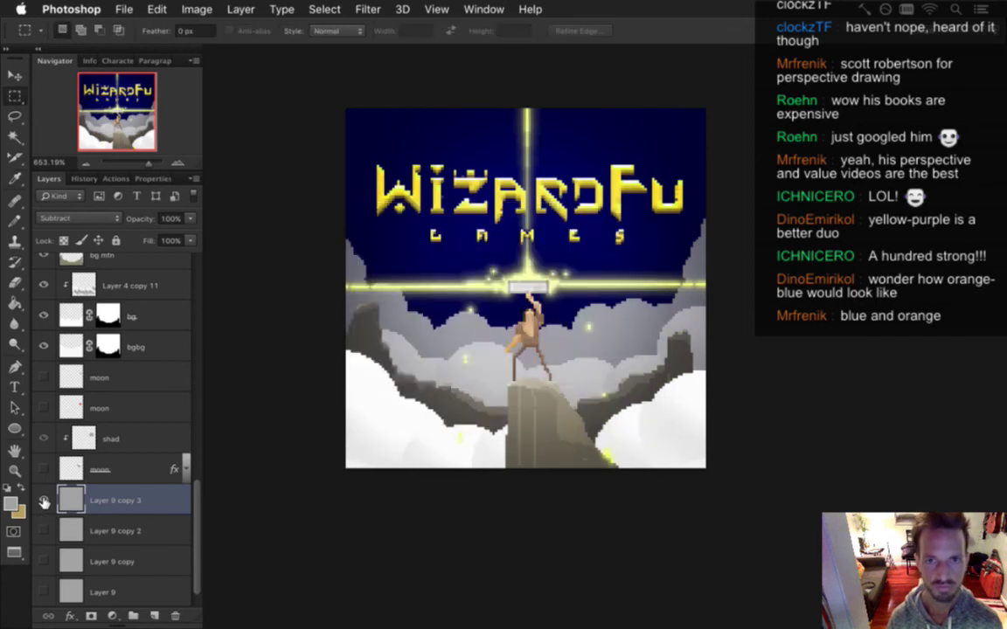
{"action": "key", "text": "shift+plus"}
{"action": "key", "text": "shift+plus"}
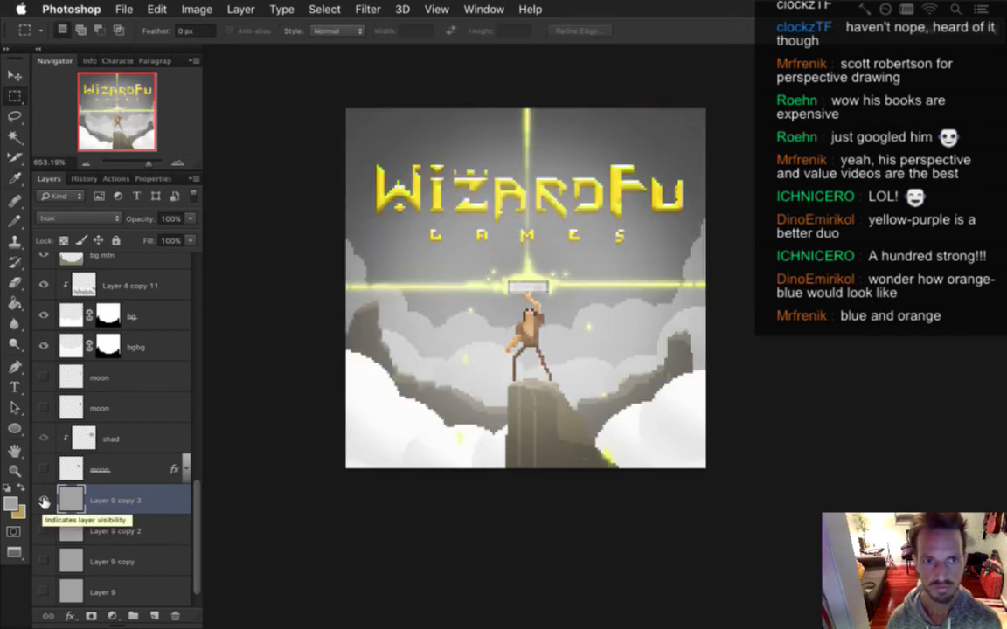
{"action": "key", "text": "shift+plus"}
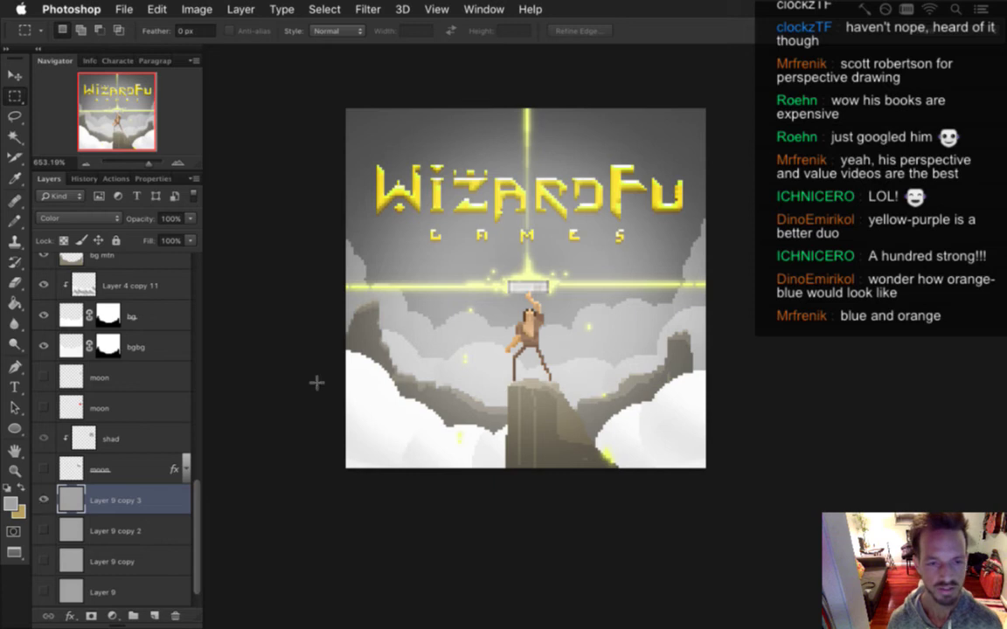
{"action": "left_click", "coordinate": [175, 615]}
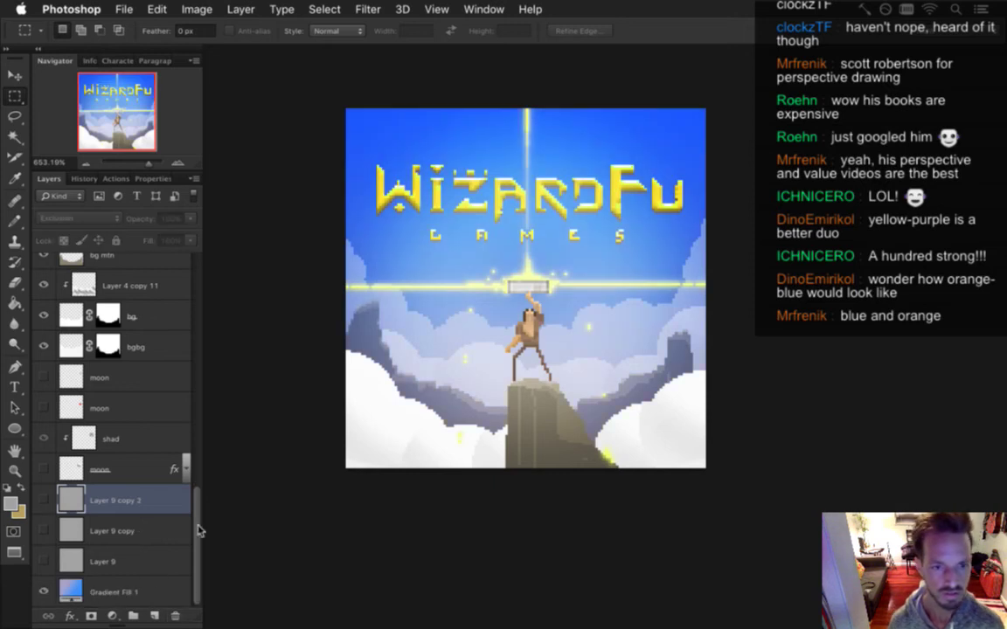
Compare the sky versions by toggling the visibility of Layer 9, Layer 9 copy and Layer 9 copy 2, ending with Layer 9 copy shown
{"action": "left_click", "coordinate": [44, 559]}
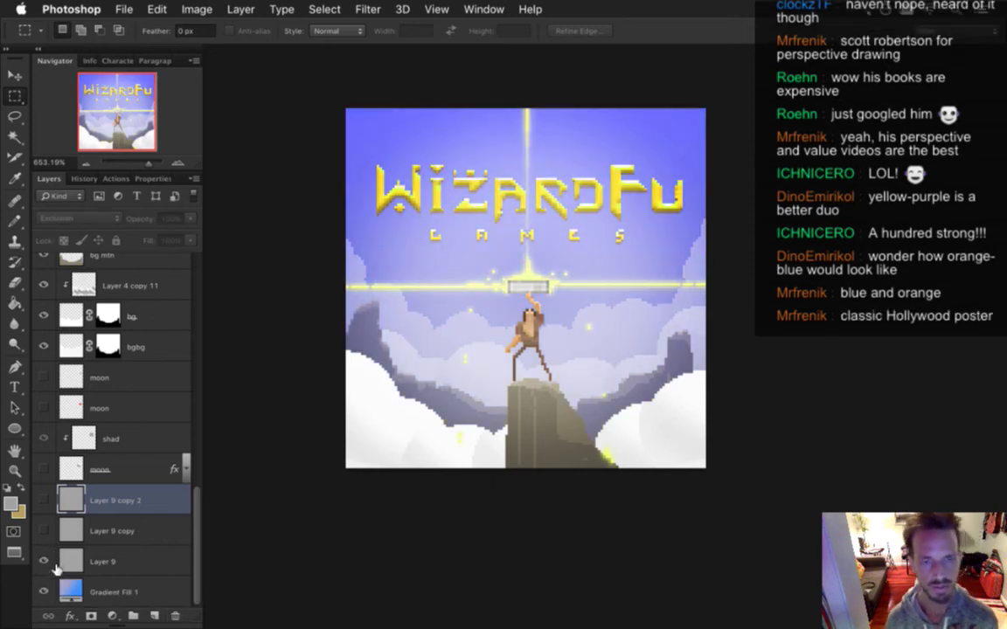
{"action": "left_click", "coordinate": [44, 560]}
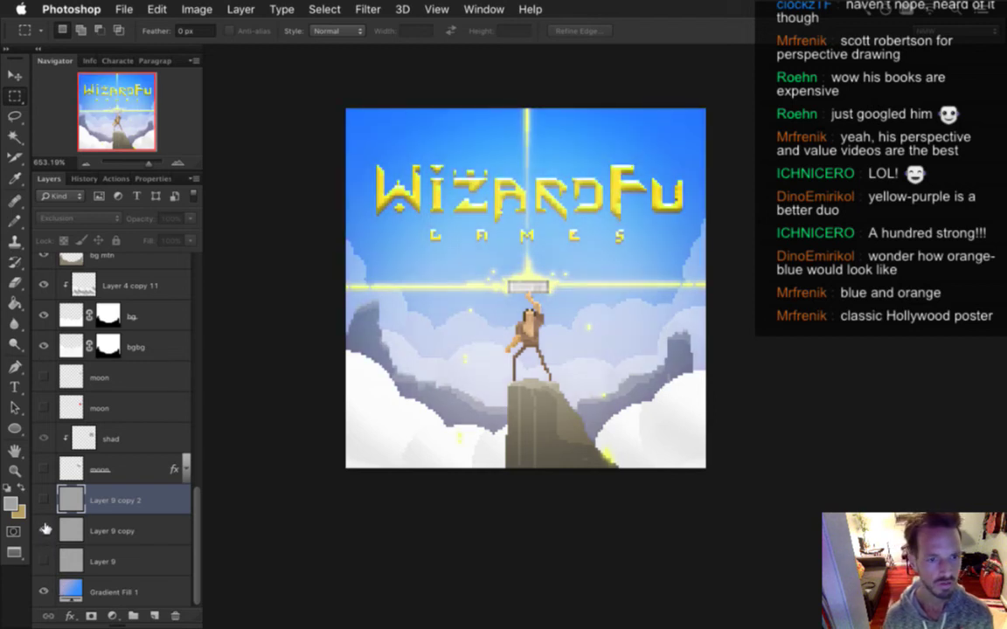
{"action": "left_click", "coordinate": [44, 529]}
{"action": "left_click", "coordinate": [43, 528]}
{"action": "left_click", "coordinate": [44, 529]}
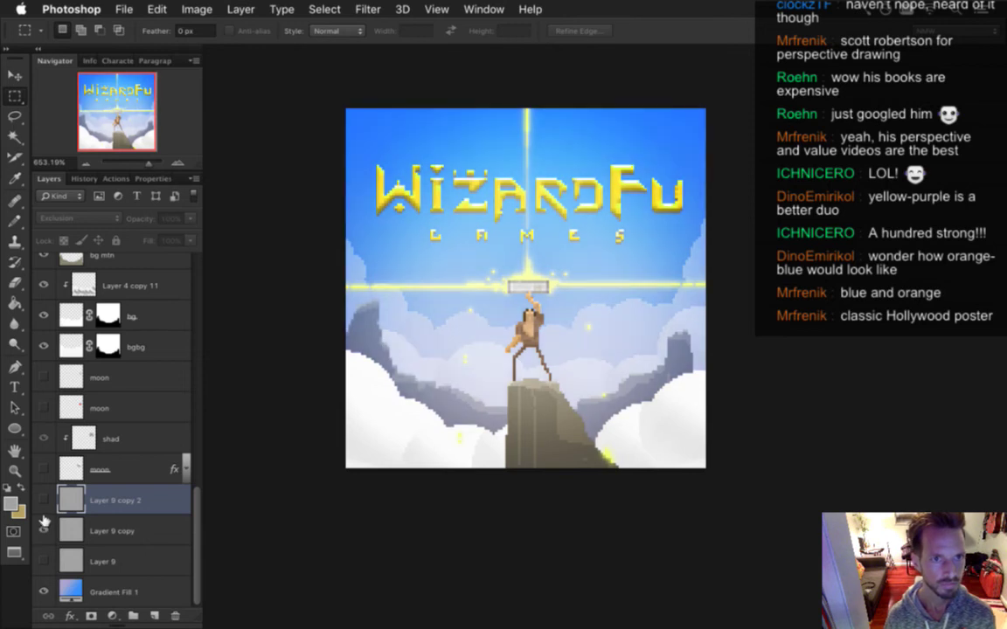
{"action": "left_click", "coordinate": [45, 500]}
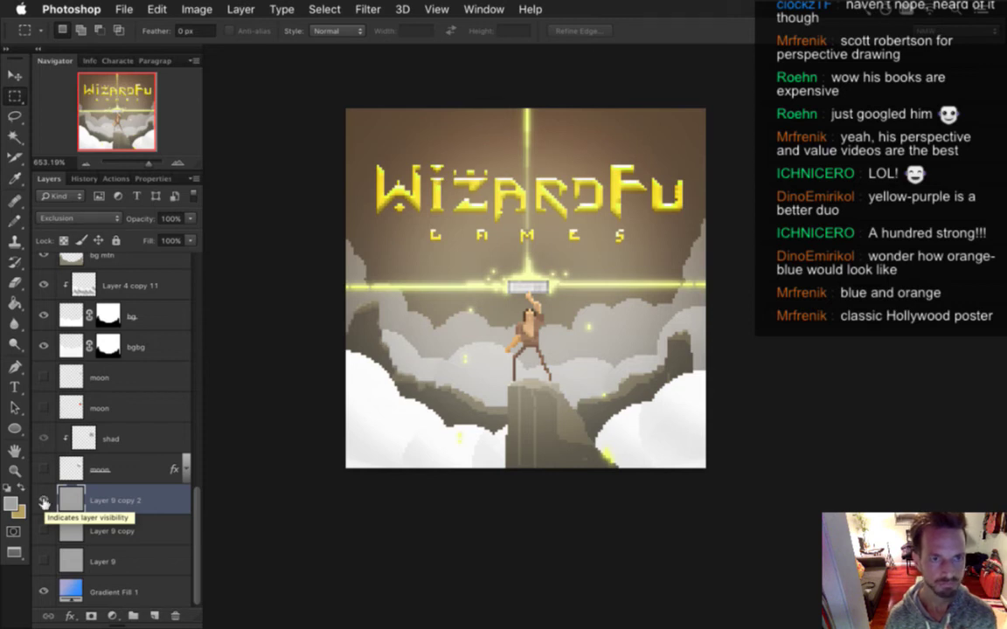
{"action": "left_click", "coordinate": [44, 499]}
{"action": "left_click", "coordinate": [45, 530]}
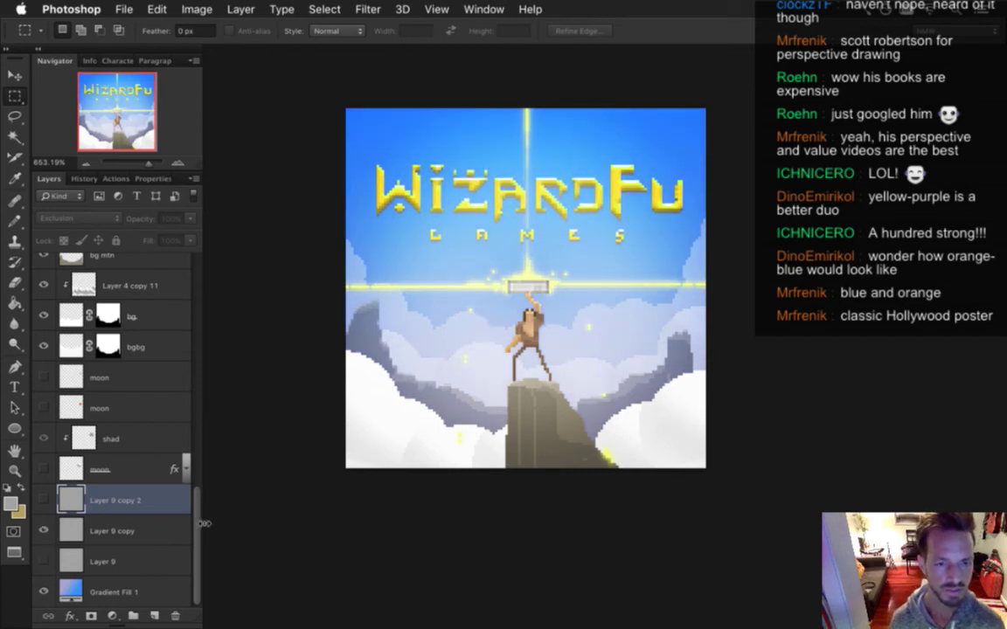
Select the logo layer and check its contribution by toggling its visibility
{"action": "left_click_drag", "start_coordinate": [200, 531], "coordinate": [187, 285]}
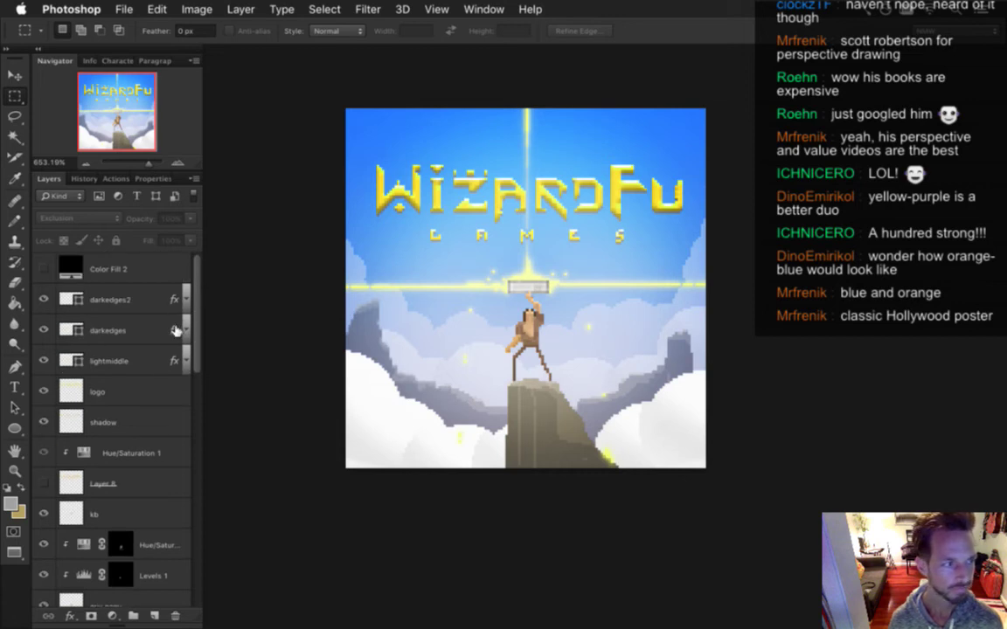
{"action": "left_click", "coordinate": [131, 399]}
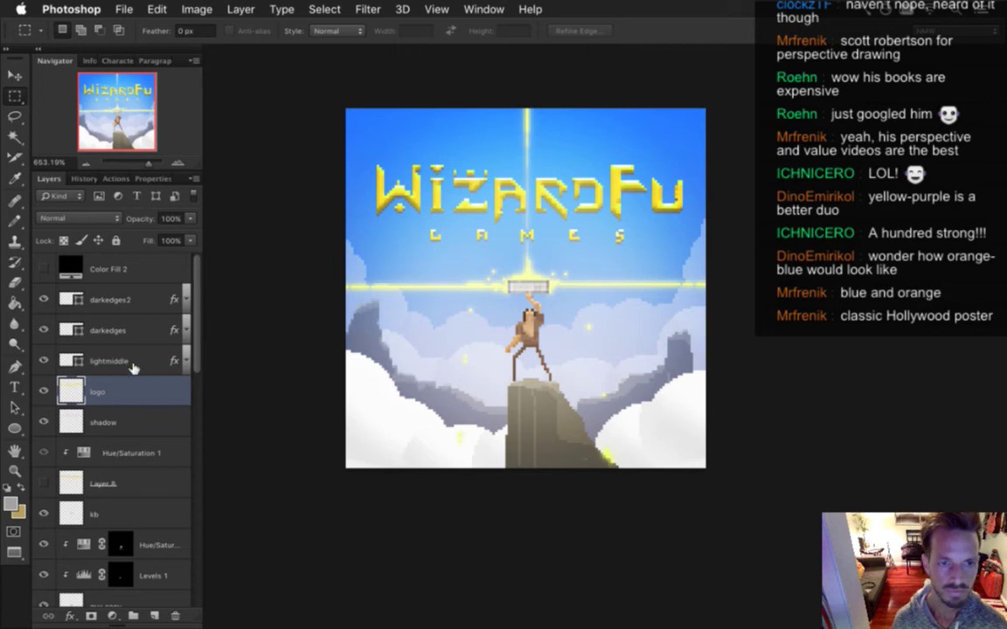
{"action": "left_click", "coordinate": [44, 390]}
{"action": "left_click", "coordinate": [44, 391]}
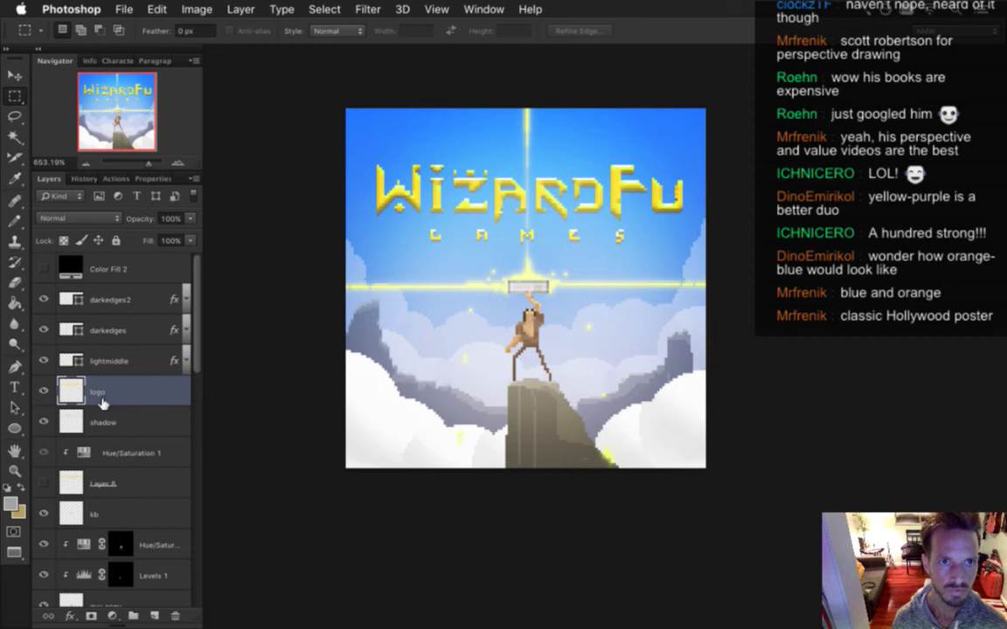
Hide Layer 9 copy and show Layer 9 as the sky version
{"action": "left_click_drag", "start_coordinate": [197, 328], "coordinate": [172, 591]}
{"action": "left_click", "coordinate": [44, 531]}
{"action": "left_click", "coordinate": [43, 560]}
Add a Hue/Saturation adjustment above the Color Fill 2 layer and set its hue to -13
{"action": "left_click_drag", "start_coordinate": [197, 540], "coordinate": [112, 272]}
{"action": "left_click", "coordinate": [112, 272]}
{"action": "left_click", "coordinate": [112, 615]}
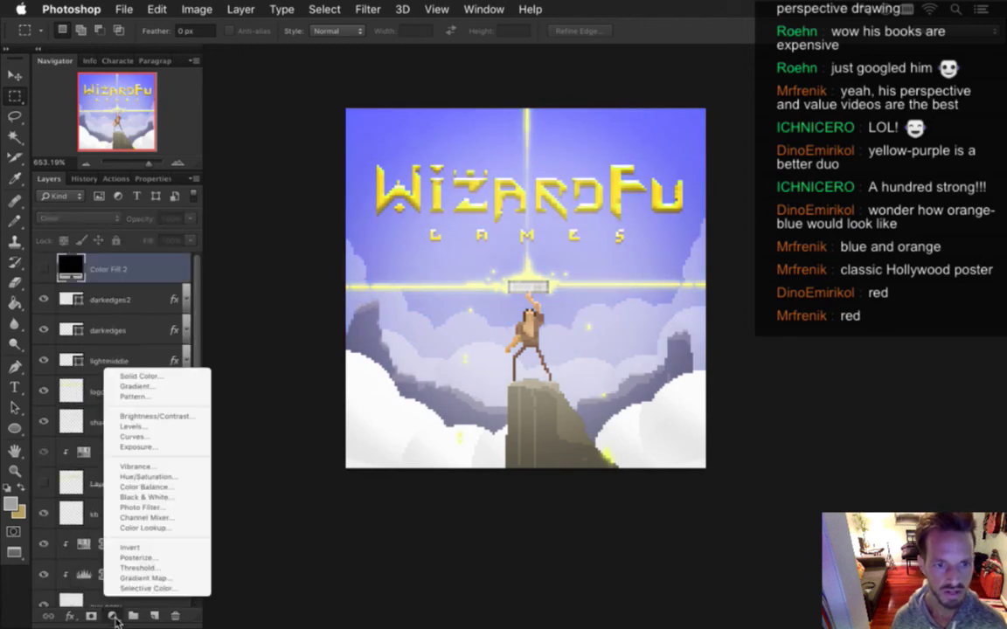
{"action": "left_click", "coordinate": [166, 476]}
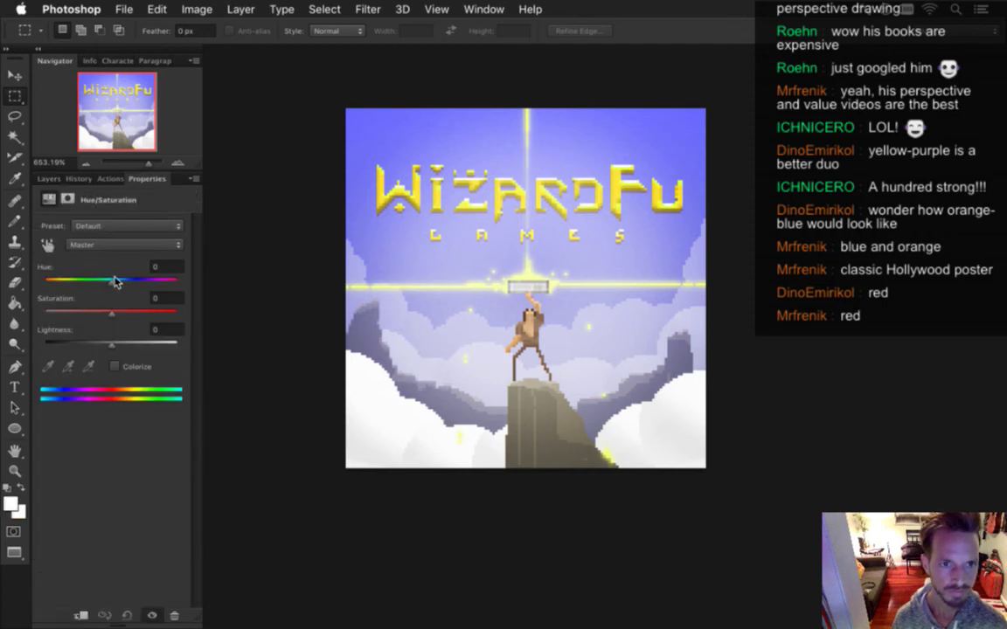
{"action": "left_click_drag", "start_coordinate": [121, 282], "coordinate": [152, 288]}
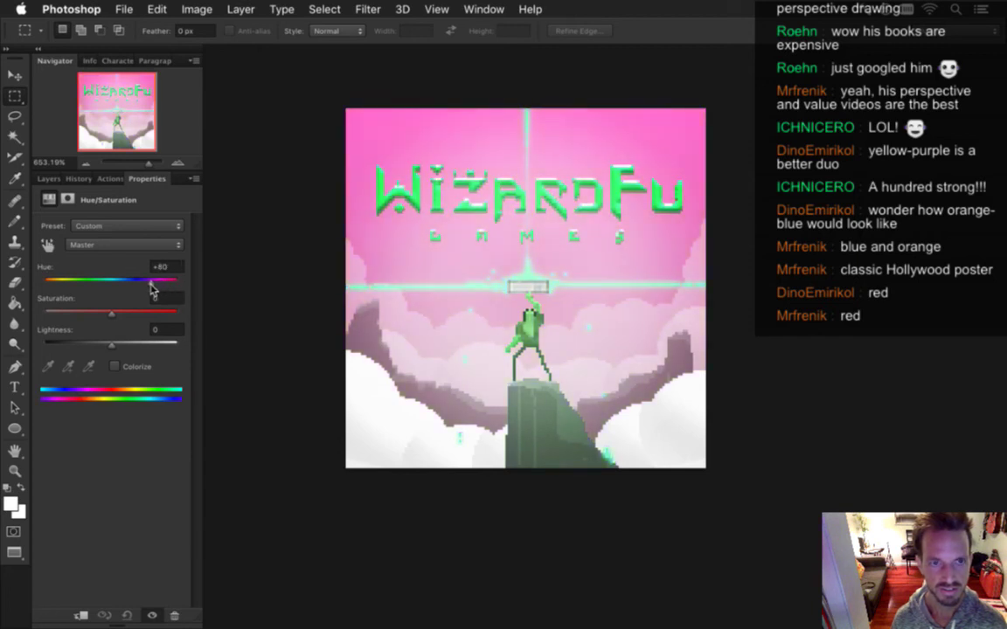
{"action": "left_click_drag", "start_coordinate": [152, 288], "coordinate": [102, 289]}
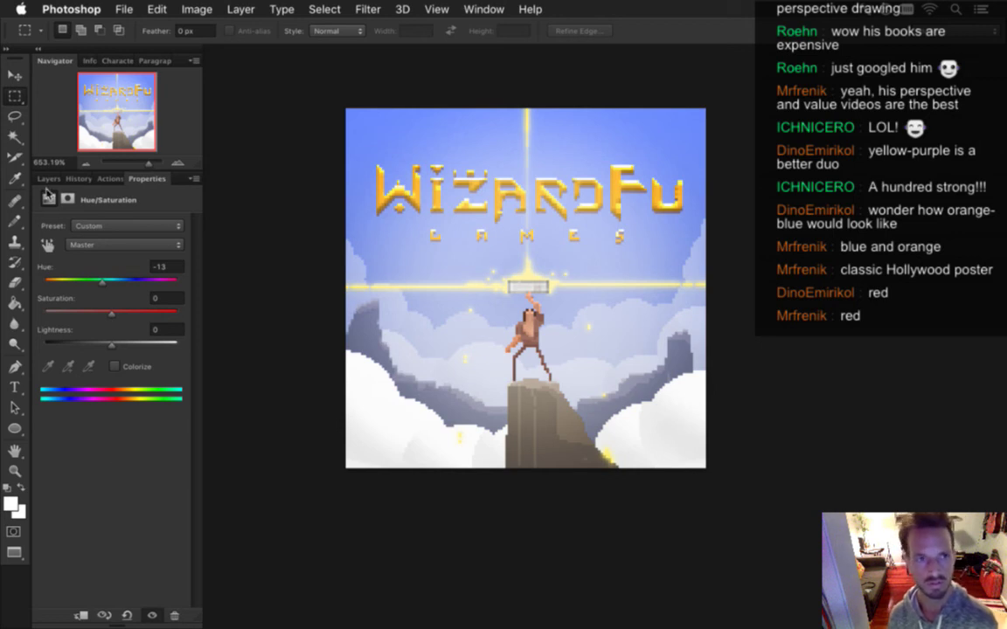
Delete the layer mask of the new Hue/Saturation adjustment
{"action": "left_click", "coordinate": [48, 179]}
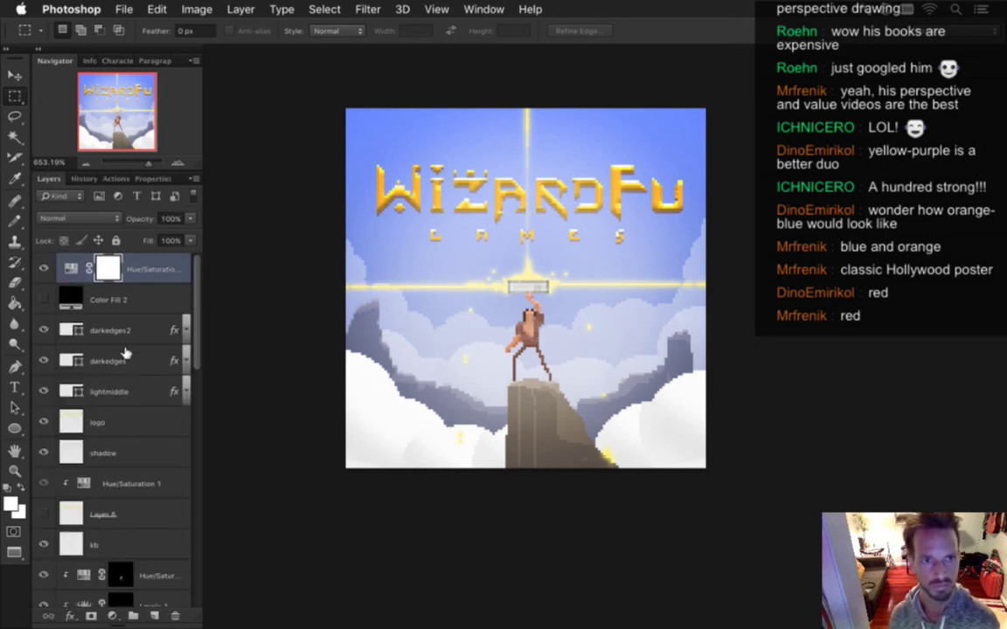
{"action": "right_click", "coordinate": [107, 258]}
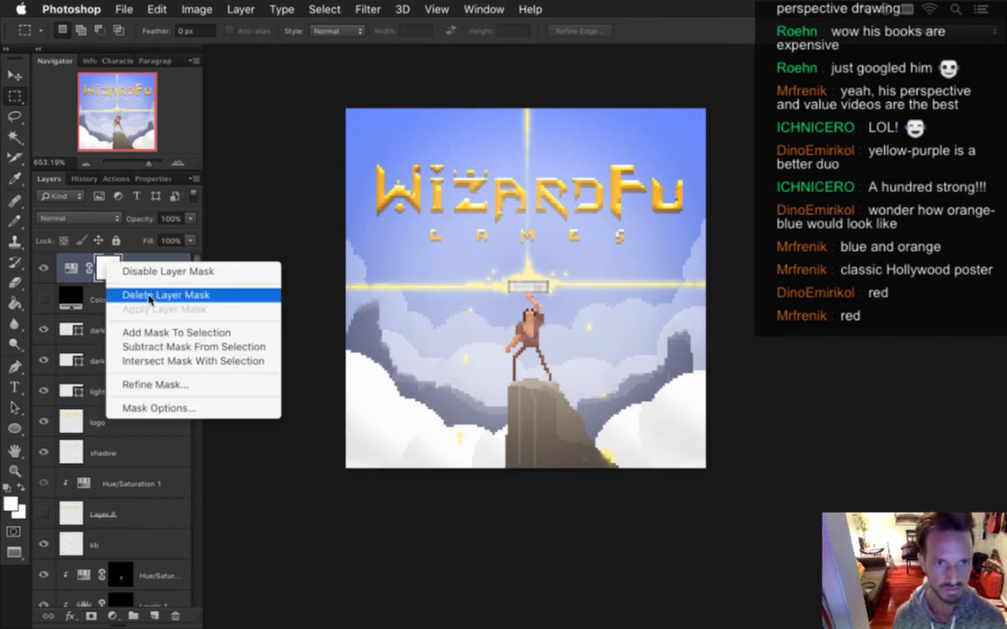
{"action": "left_click", "coordinate": [144, 330]}
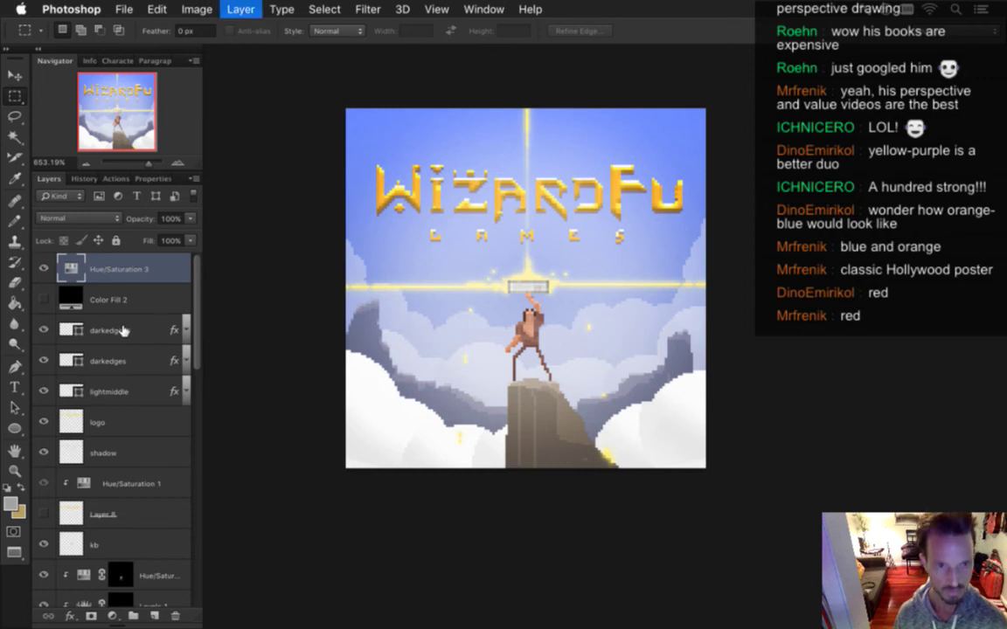
Duplicate the Hue/Saturation adjustment with the original hidden, try a hue of +111 on the copy, and delete the copy
{"action": "key", "text": "ctrl+j"}
{"action": "double_click", "coordinate": [77, 266]}
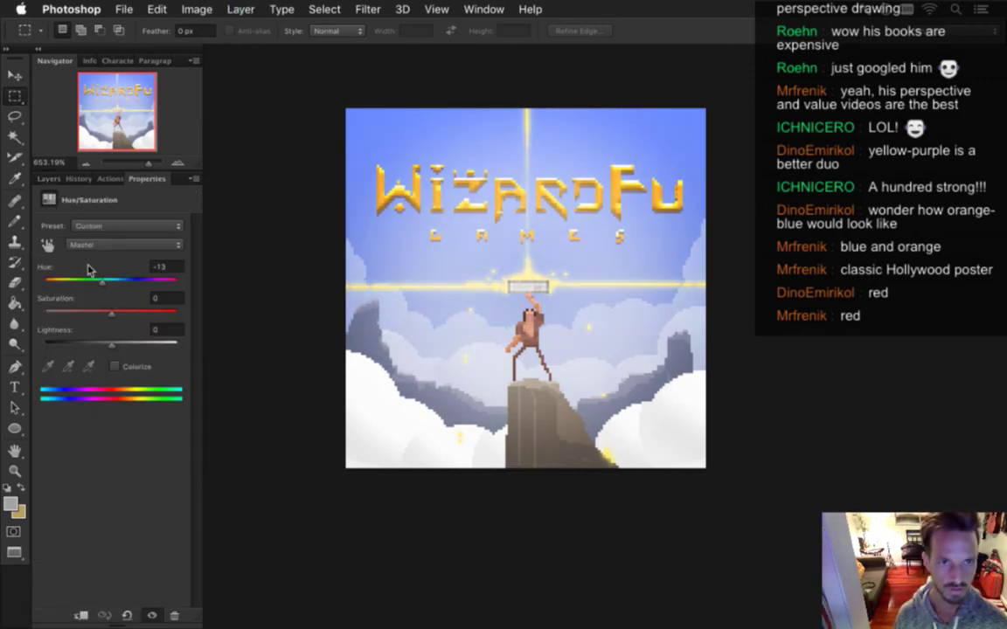
{"action": "left_click_drag", "start_coordinate": [102, 282], "coordinate": [166, 287]}
{"action": "left_click_drag", "start_coordinate": [166, 286], "coordinate": [159, 286]}
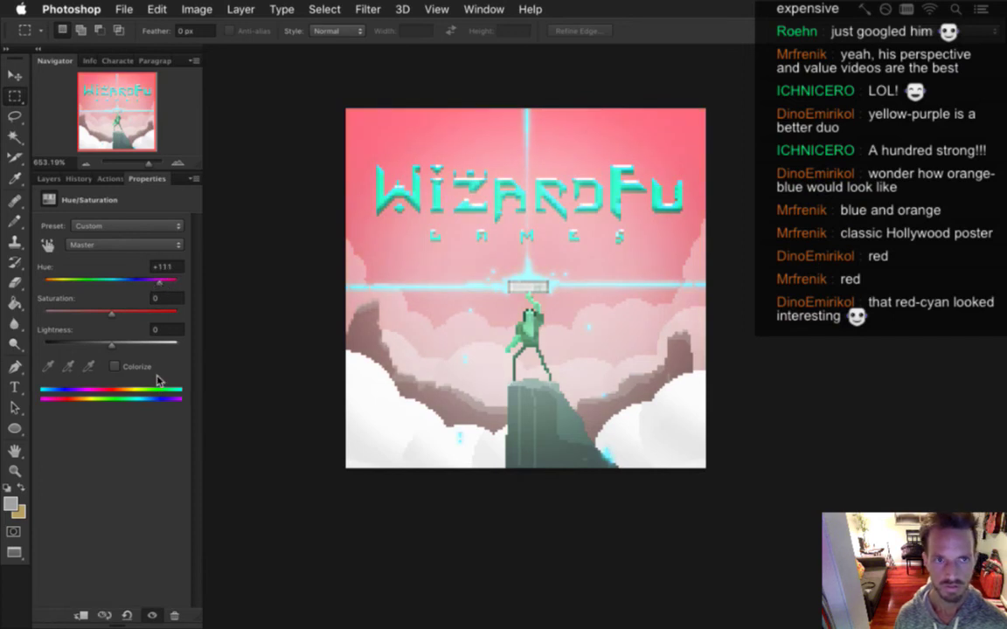
{"action": "left_click", "coordinate": [49, 178]}
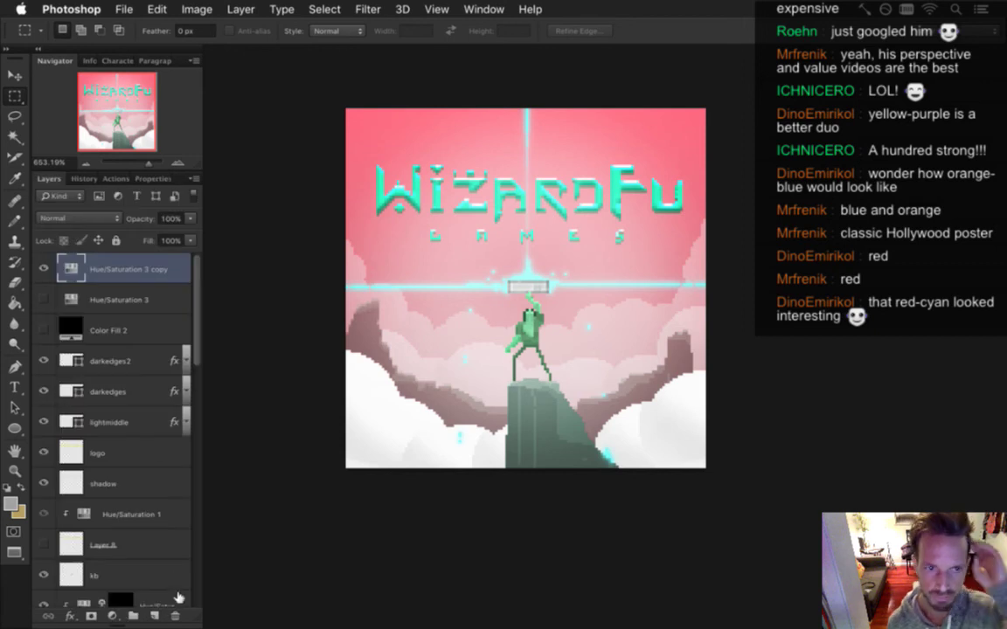
{"action": "left_click", "coordinate": [178, 615]}
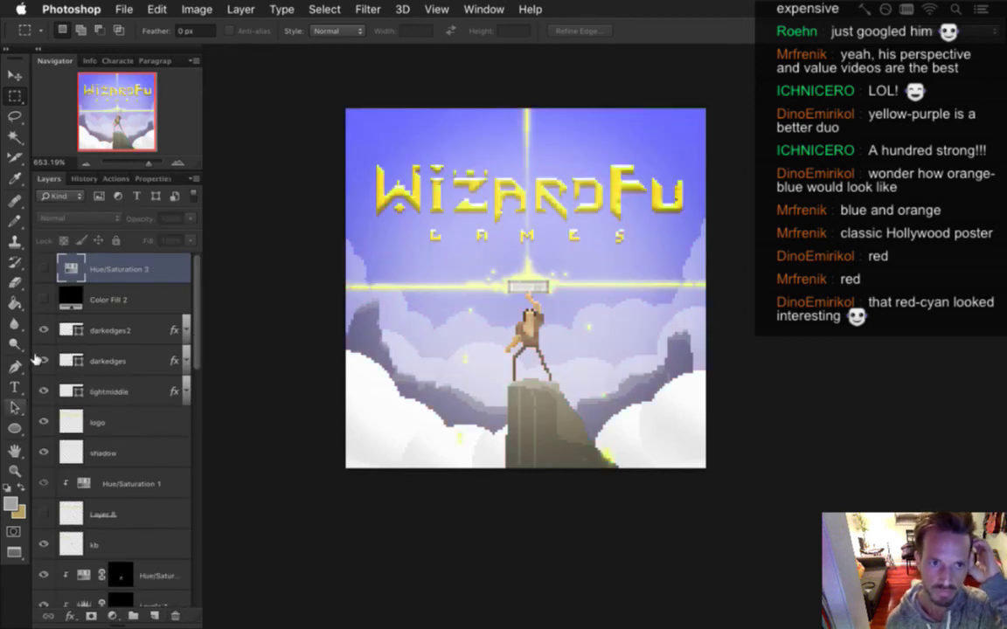
Compare the artwork with and without Hue/Saturation 3, then Layer 9 against Layer 9 copy, ending with Layer 9 copy shown
{"action": "left_click", "coordinate": [44, 269]}
{"action": "left_click", "coordinate": [43, 268]}
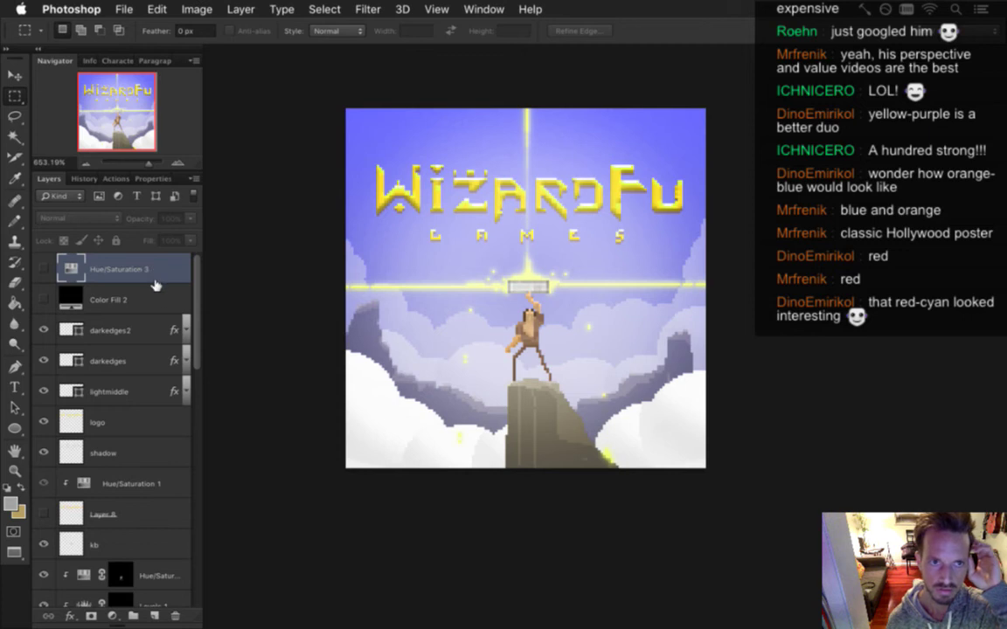
{"action": "left_click_drag", "start_coordinate": [194, 325], "coordinate": [152, 556]}
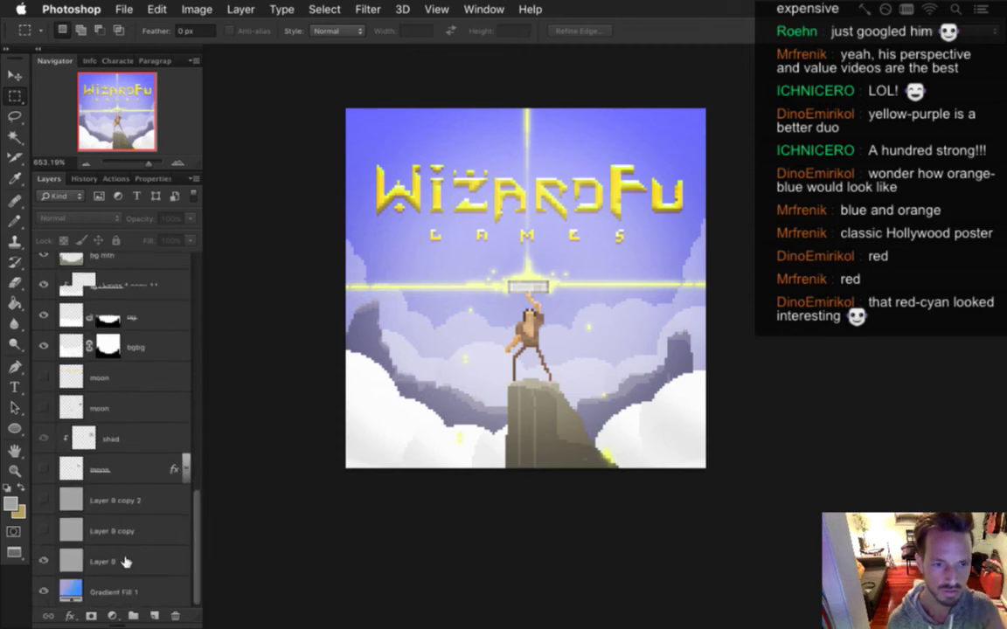
{"action": "left_click", "coordinate": [46, 562]}
{"action": "left_click", "coordinate": [45, 562]}
{"action": "left_click", "coordinate": [46, 562]}
{"action": "left_click", "coordinate": [46, 562]}
{"action": "left_click", "coordinate": [45, 563]}
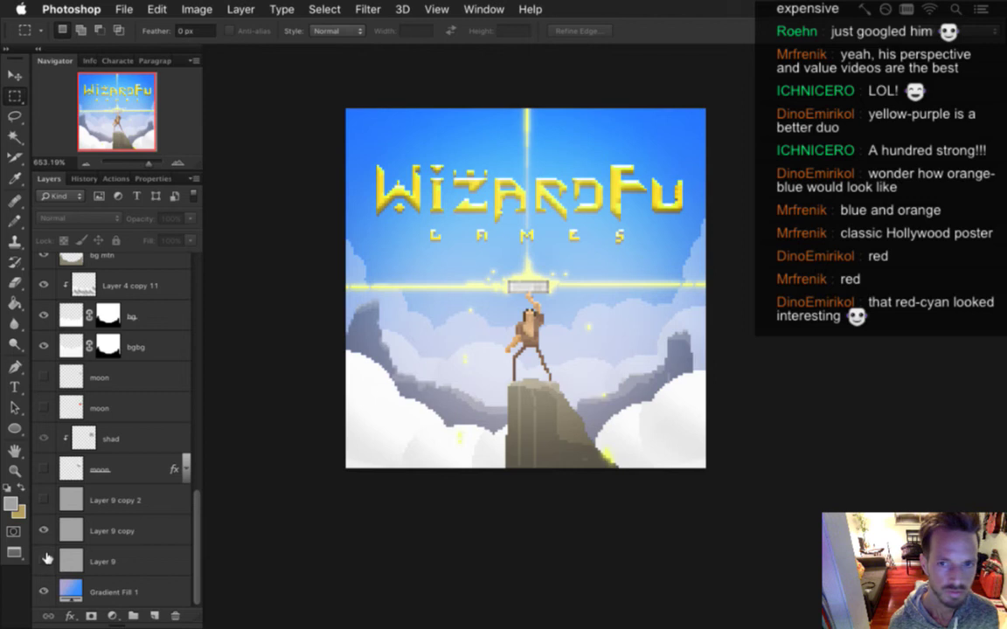
Rename Layer 9 copy as blue and Layer 9 as purple
{"action": "double_click", "coordinate": [105, 528]}
{"action": "type", "text": "blue"}
{"action": "key", "text": "Return"}
{"action": "double_click", "coordinate": [102, 563]}
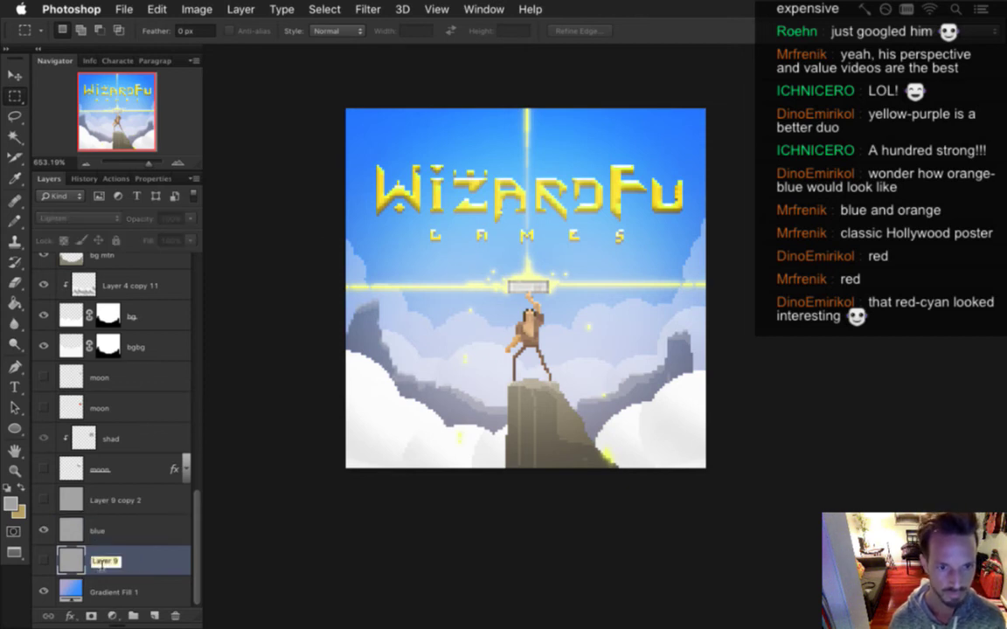
{"action": "type", "text": "bl"}
{"action": "key", "text": "Return"}
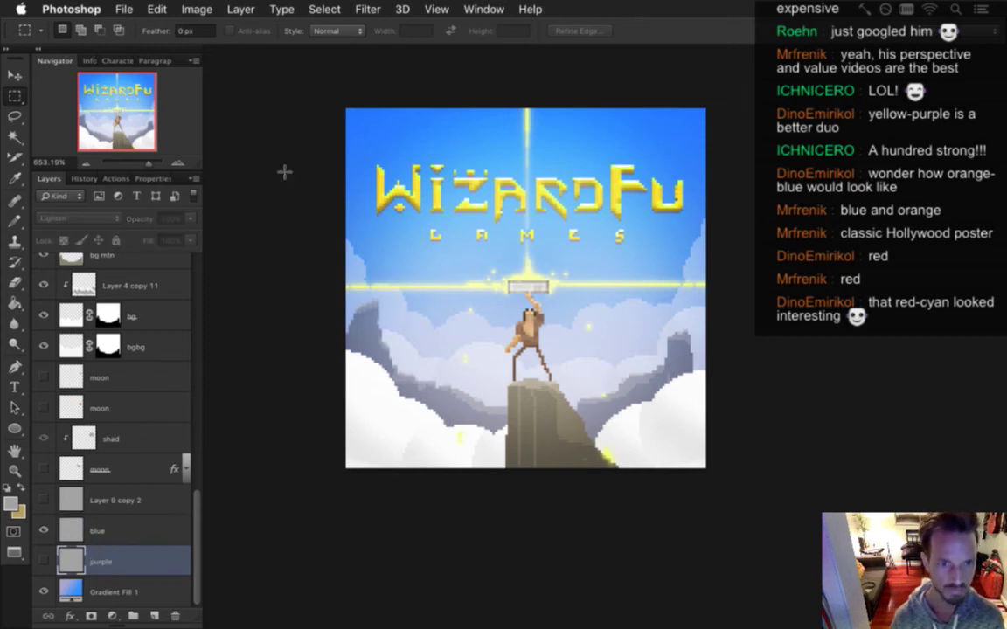
Show Layer 9 copy 2 instead of blue, try reduced opacities such as 70%, and delete Layer 9 copy 2
{"action": "left_click", "coordinate": [44, 500]}
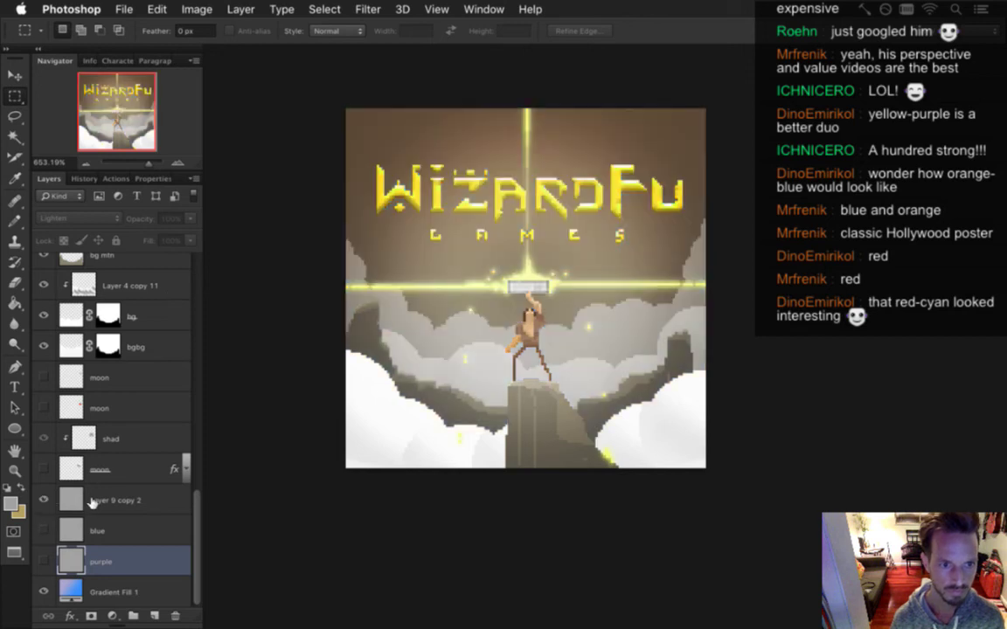
{"action": "left_click", "coordinate": [108, 501]}
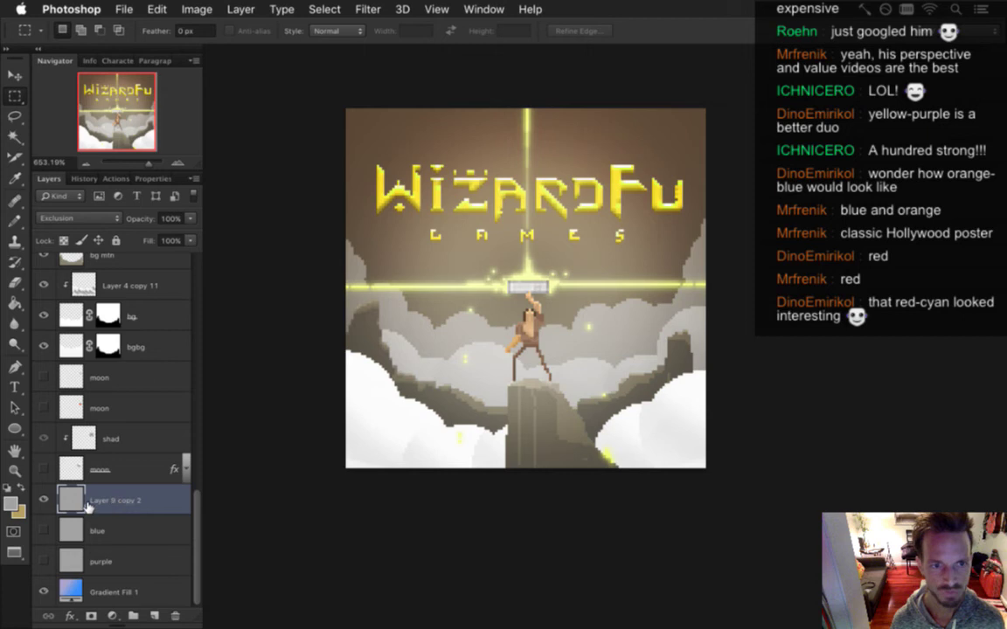
{"action": "left_click", "coordinate": [189, 218]}
{"action": "left_click", "coordinate": [171, 235]}
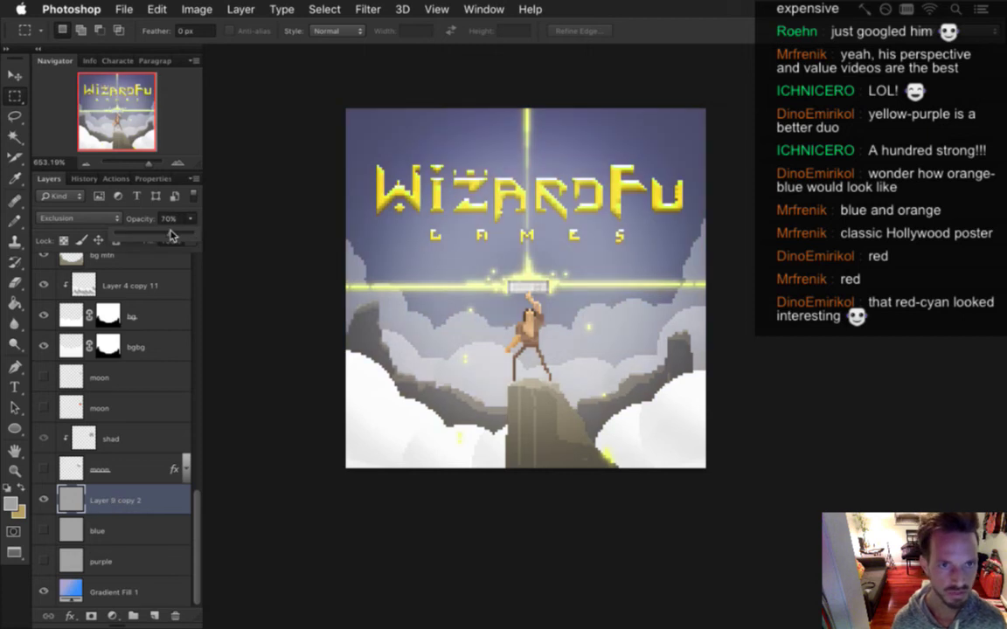
{"action": "left_click_drag", "start_coordinate": [169, 237], "coordinate": [184, 233]}
{"action": "left_click", "coordinate": [155, 196]}
{"action": "left_click", "coordinate": [157, 195]}
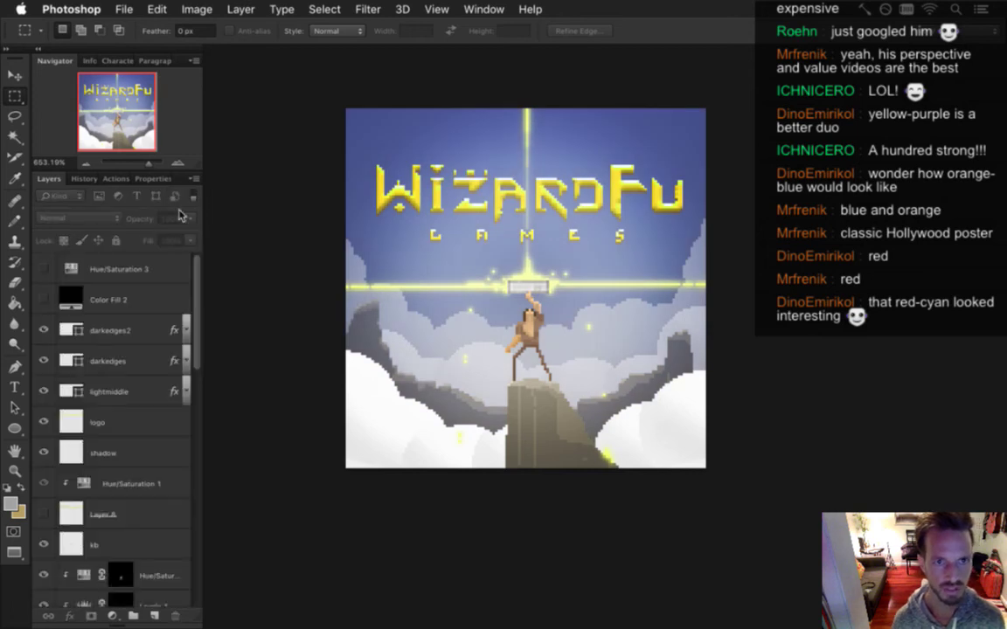
{"action": "left_click_drag", "start_coordinate": [198, 353], "coordinate": [158, 563]}
{"action": "key", "text": "BackSpace"}
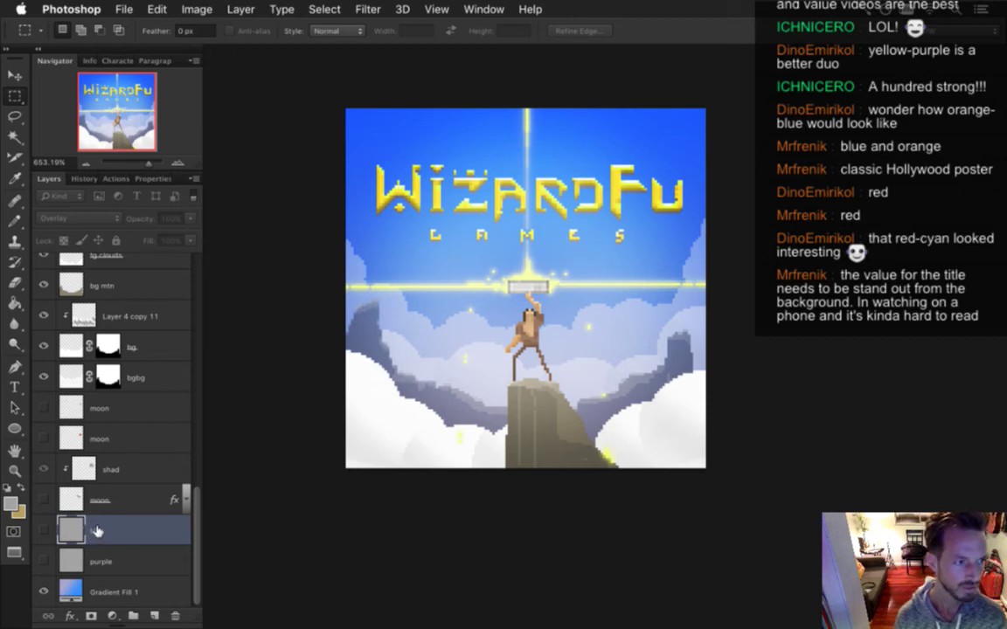
Compare the artwork with the blue layer shown and hidden, ending with the purple layer shown instead
{"action": "left_click", "coordinate": [46, 531]}
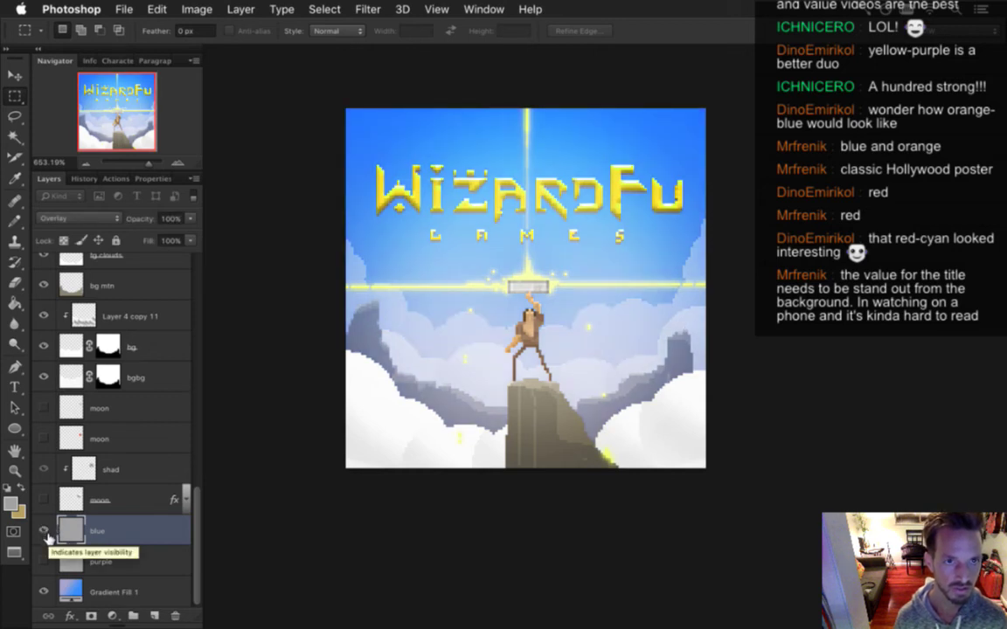
{"action": "left_click", "coordinate": [45, 531]}
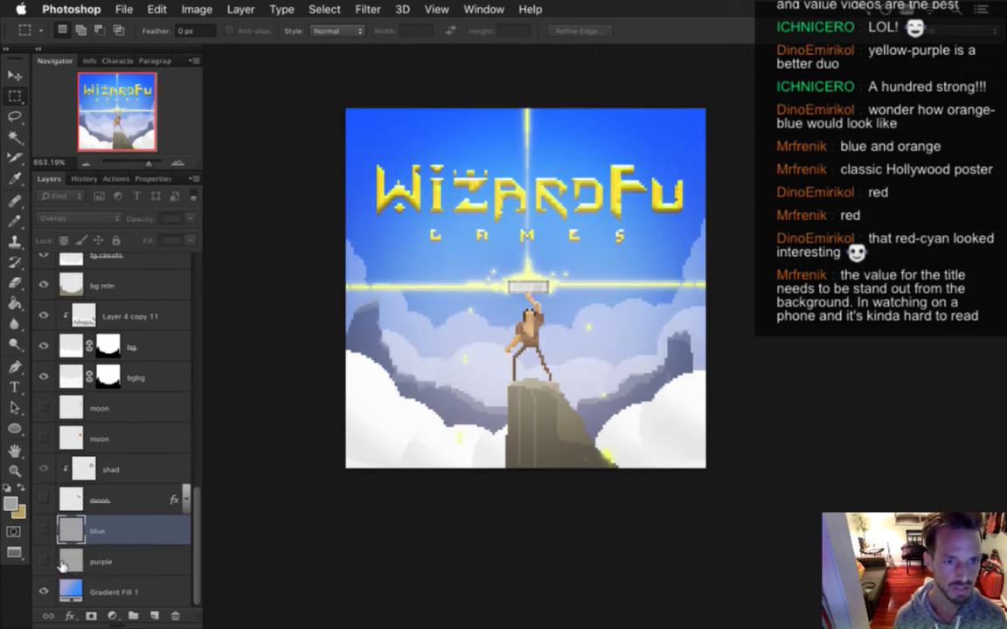
{"action": "left_click", "coordinate": [45, 561]}
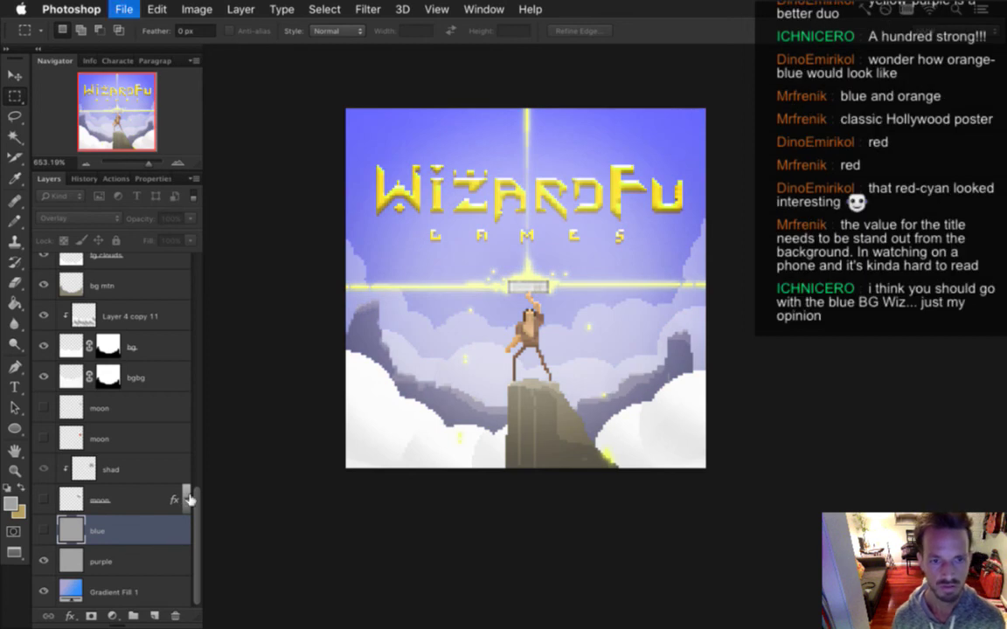
Preview Hue/Saturation 3, hide it again, and show Color Fill 2 moved to the top of the layer stack
{"action": "left_click_drag", "start_coordinate": [194, 516], "coordinate": [202, 258]}
{"action": "left_click", "coordinate": [70, 268]}
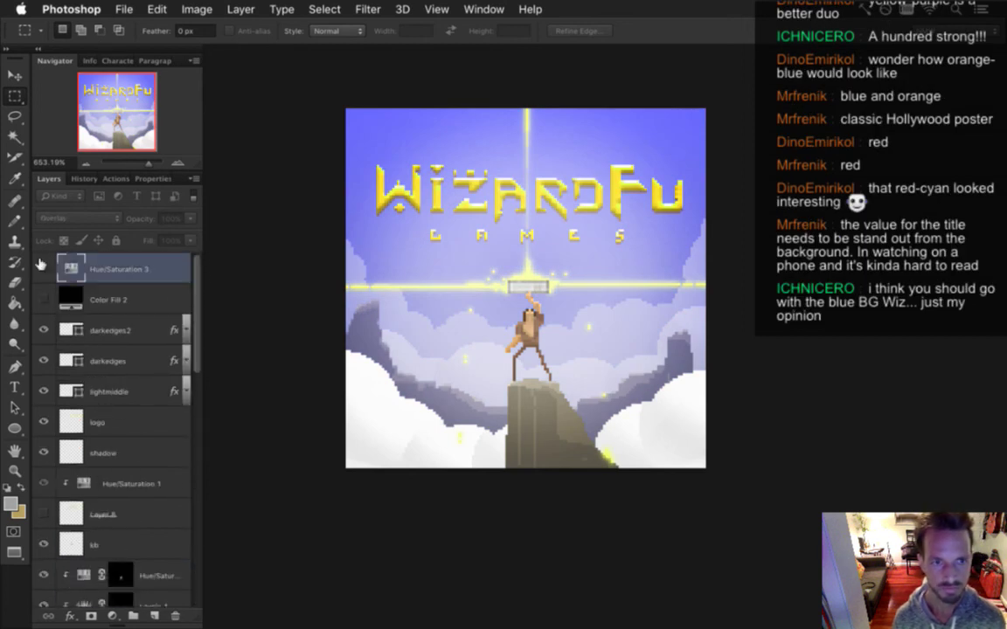
{"action": "left_click", "coordinate": [44, 269]}
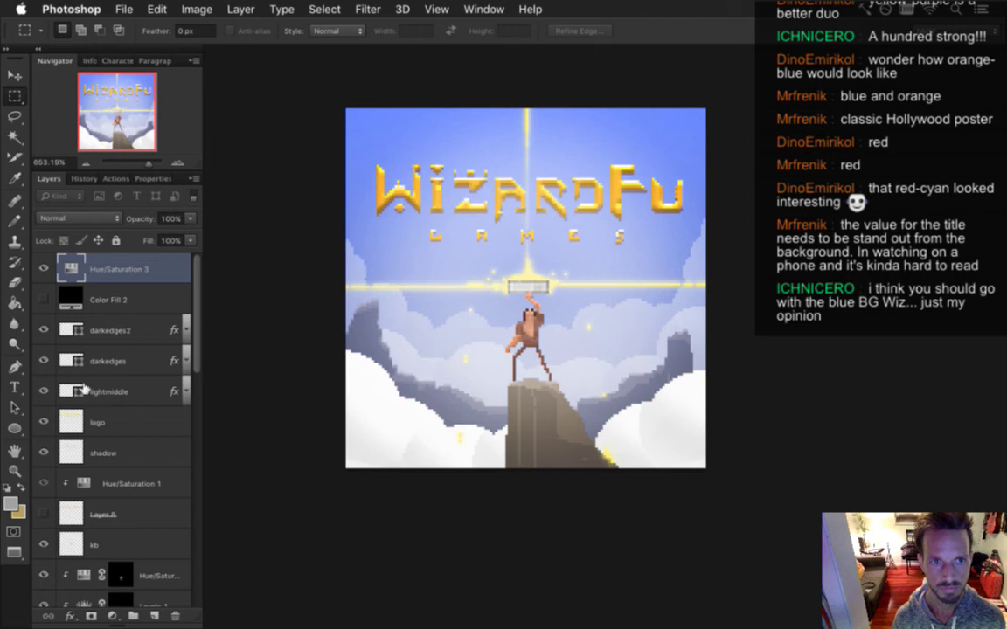
{"action": "left_click", "coordinate": [43, 300]}
{"action": "left_click_drag", "start_coordinate": [64, 301], "coordinate": [77, 255]}
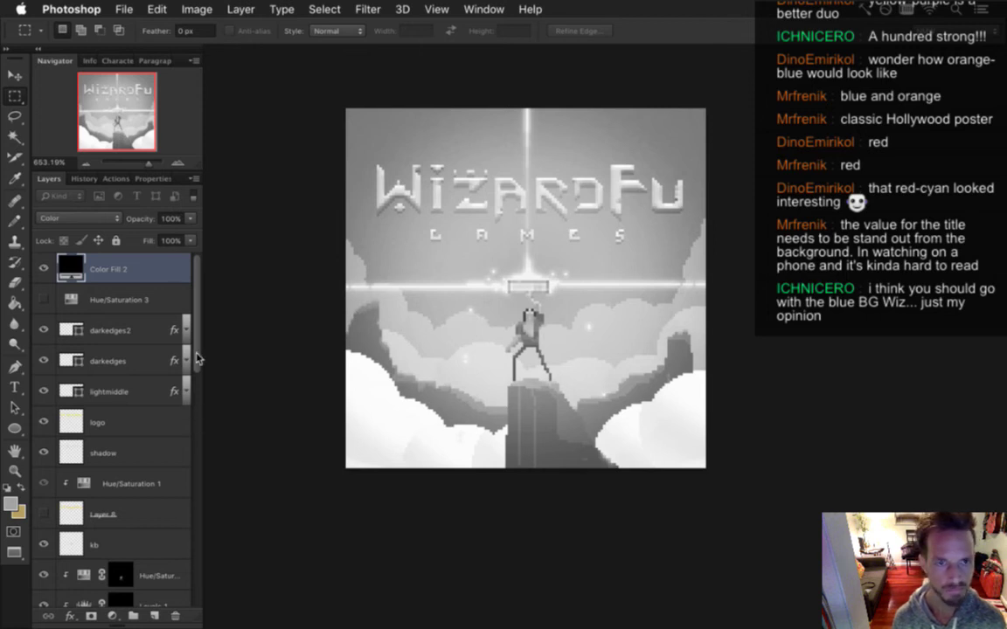
Add a Levels adjustment layer directly above the blue layer and raise its black input level to 33
{"action": "left_click_drag", "start_coordinate": [193, 332], "coordinate": [149, 563]}
{"action": "left_click", "coordinate": [114, 564]}
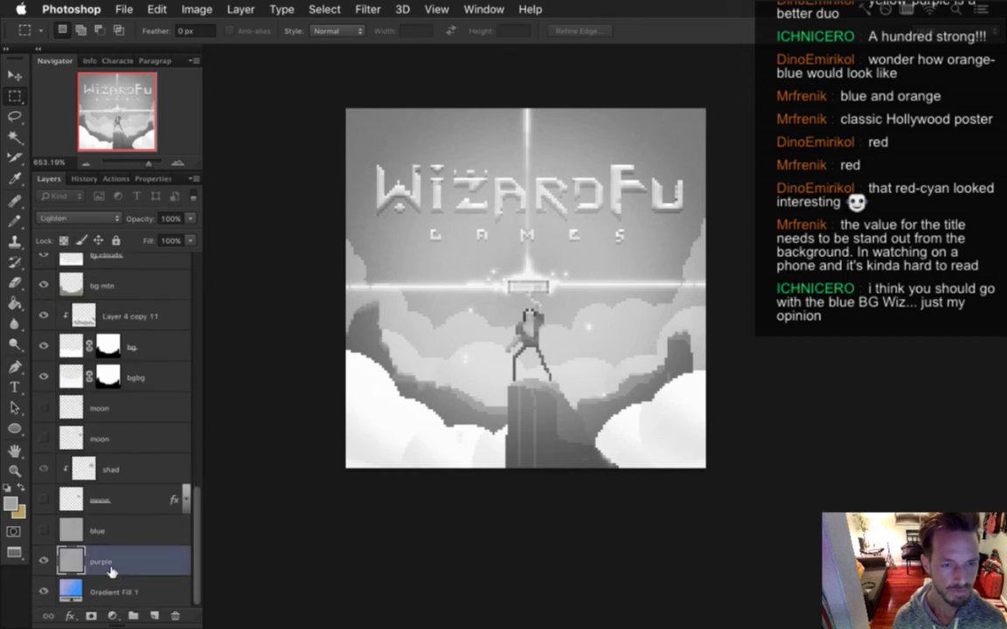
{"action": "left_click", "coordinate": [124, 583]}
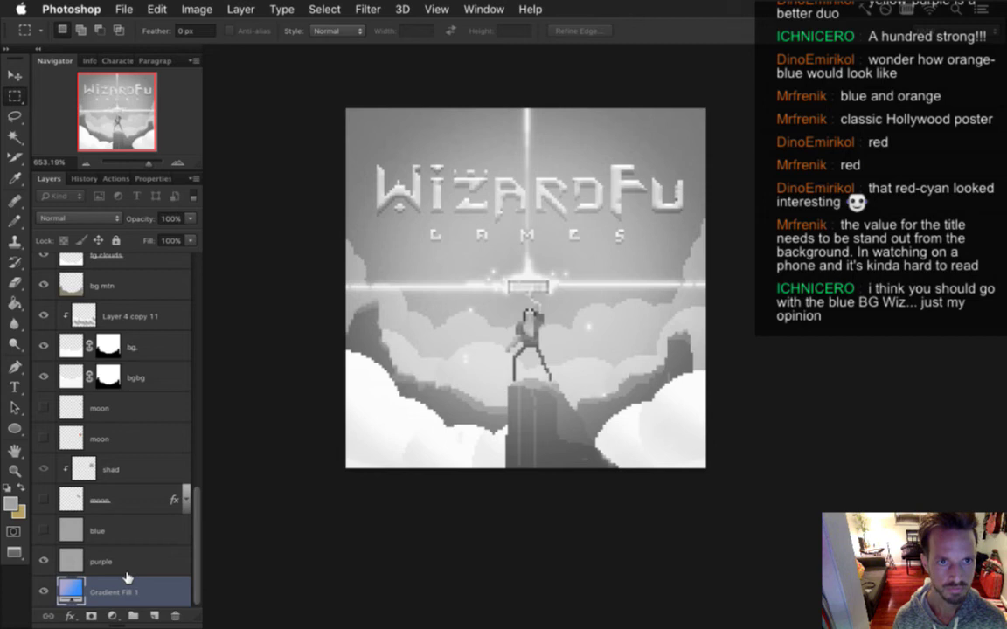
{"action": "left_click", "coordinate": [114, 559]}
{"action": "left_click", "coordinate": [103, 530]}
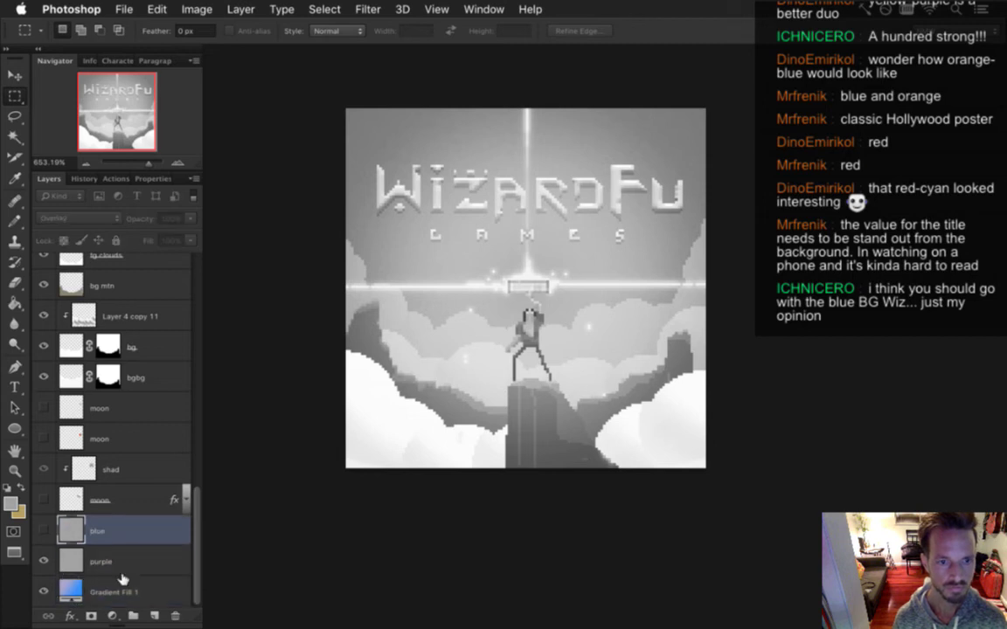
{"action": "left_click", "coordinate": [112, 615]}
{"action": "left_click", "coordinate": [133, 426]}
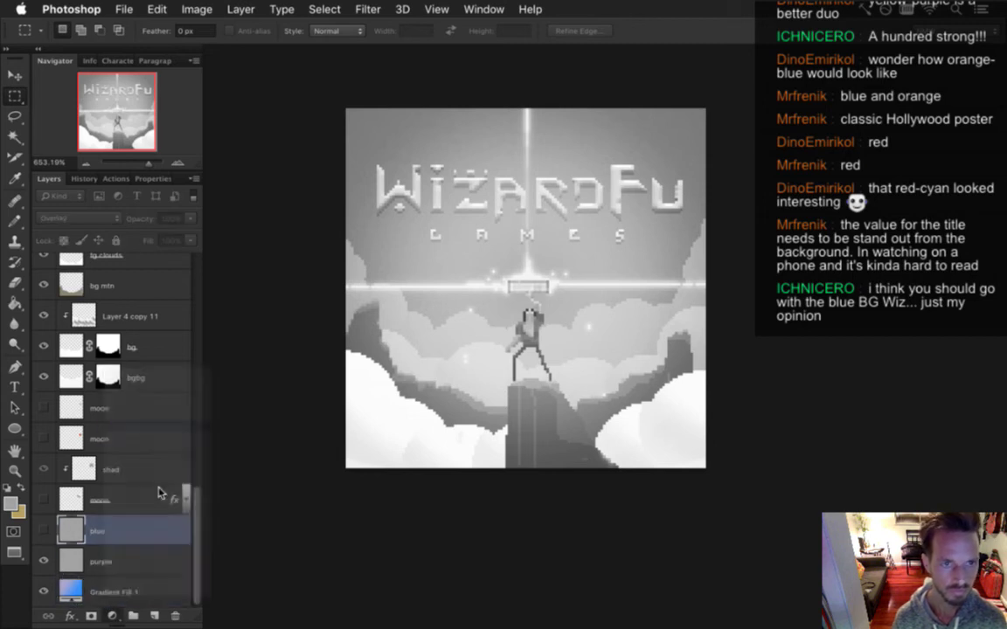
{"action": "left_click_drag", "start_coordinate": [60, 334], "coordinate": [77, 339]}
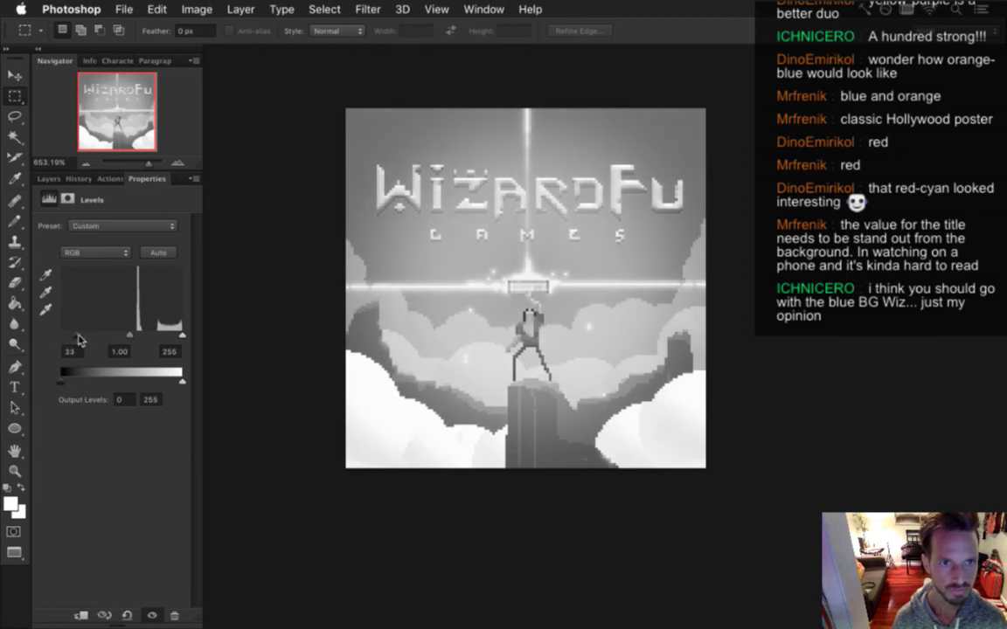
Hide Color Fill 2 and delete the layer mask from the Levels 2 adjustment
{"action": "left_click", "coordinate": [48, 180]}
{"action": "scroll", "coordinate": [196, 512], "scroll_direction": "up", "scroll_amount": 1}
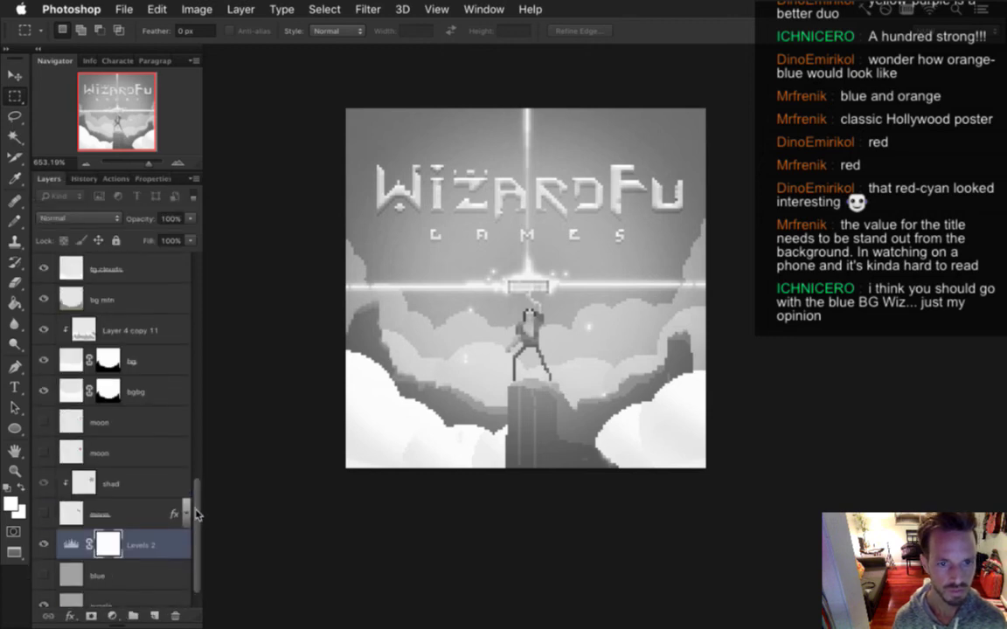
{"action": "scroll", "coordinate": [196, 496], "scroll_direction": "up", "scroll_amount": 10}
{"action": "left_click", "coordinate": [44, 270]}
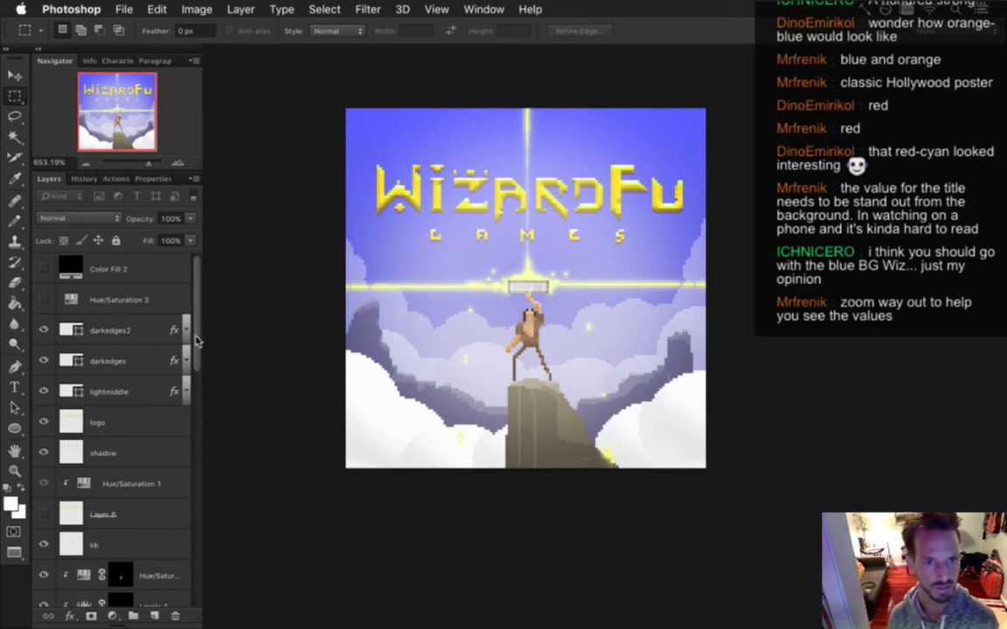
{"action": "left_click_drag", "start_coordinate": [198, 342], "coordinate": [174, 591]}
{"action": "right_click", "coordinate": [97, 507]}
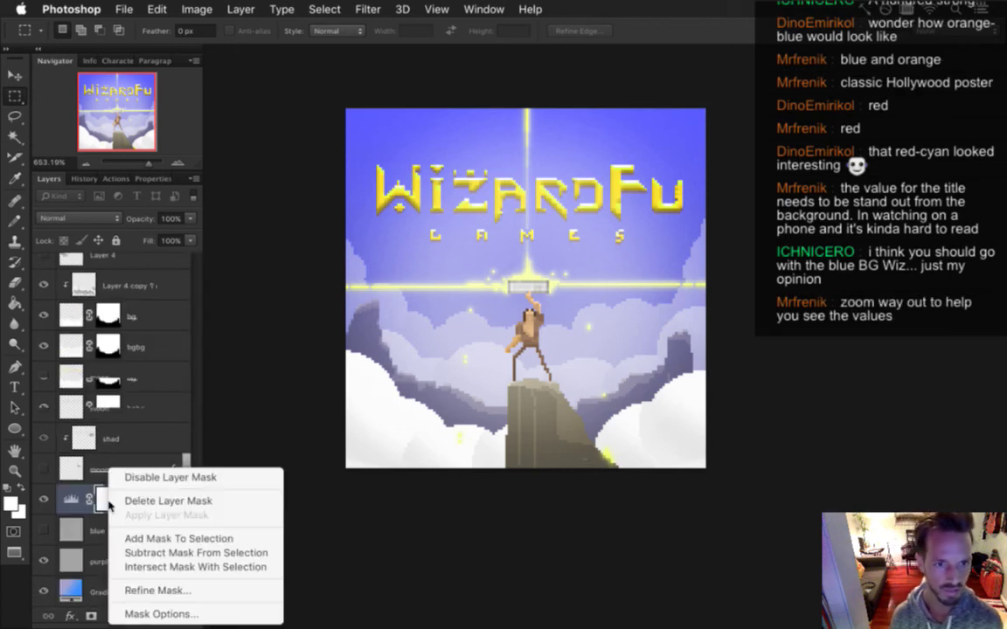
{"action": "left_click", "coordinate": [126, 500]}
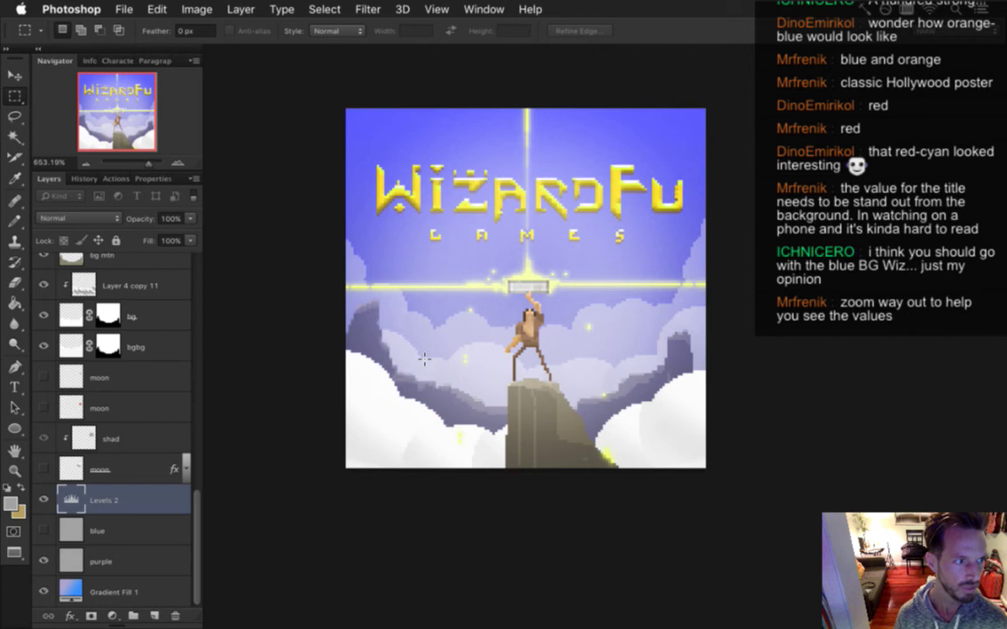
Compare the artwork at a small size with and without Levels 2, ending with the adjustment shown
{"action": "left_click_drag", "start_coordinate": [493, 322], "coordinate": [418, 302]}
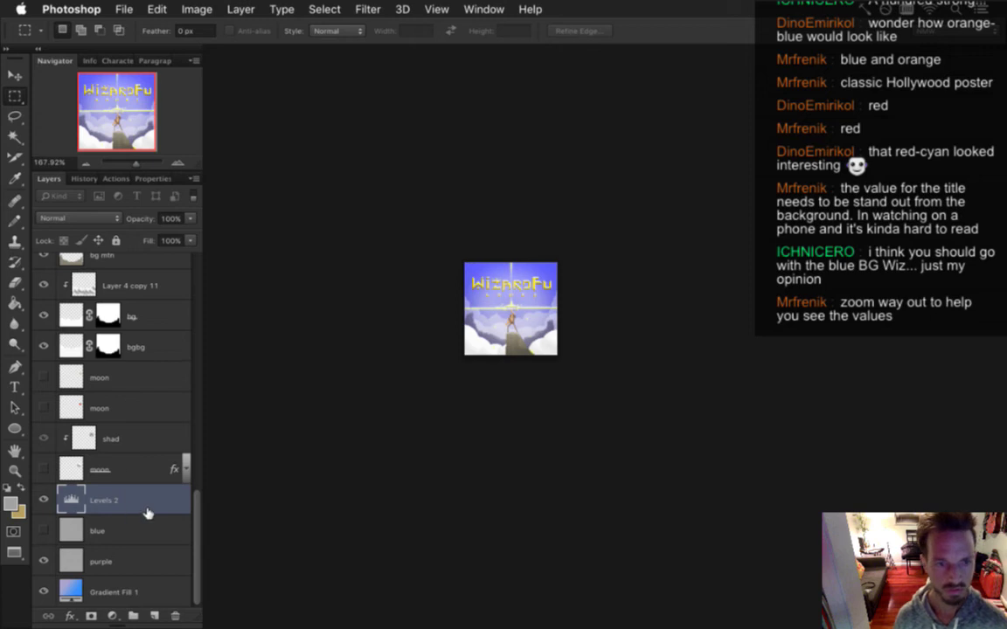
{"action": "left_click", "coordinate": [45, 499]}
{"action": "left_click", "coordinate": [45, 500]}
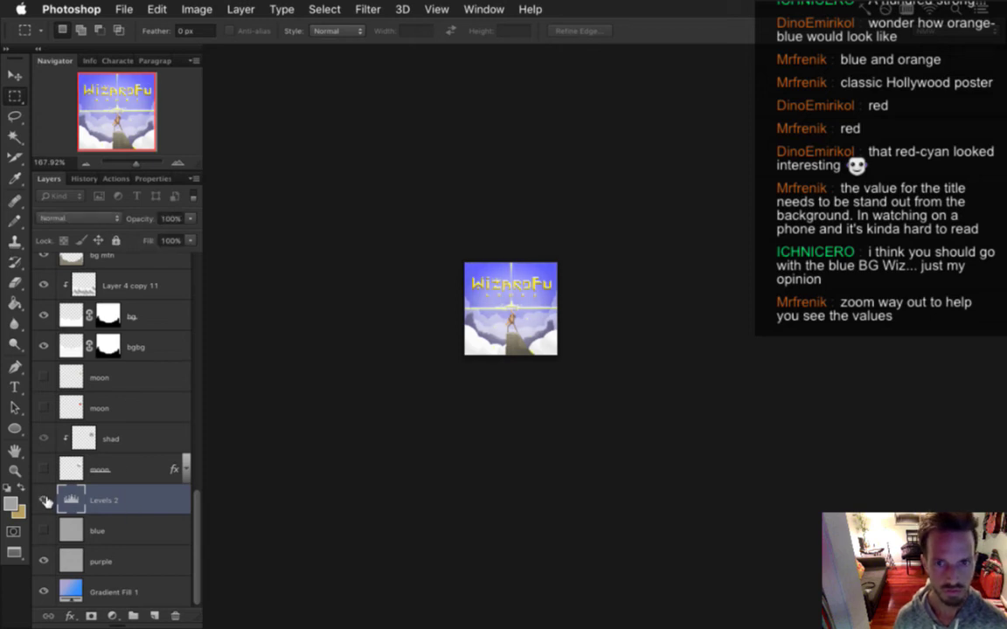
{"action": "left_click", "coordinate": [46, 500]}
{"action": "left_click", "coordinate": [45, 500]}
{"action": "left_click", "coordinate": [46, 501]}
{"action": "left_click", "coordinate": [45, 501]}
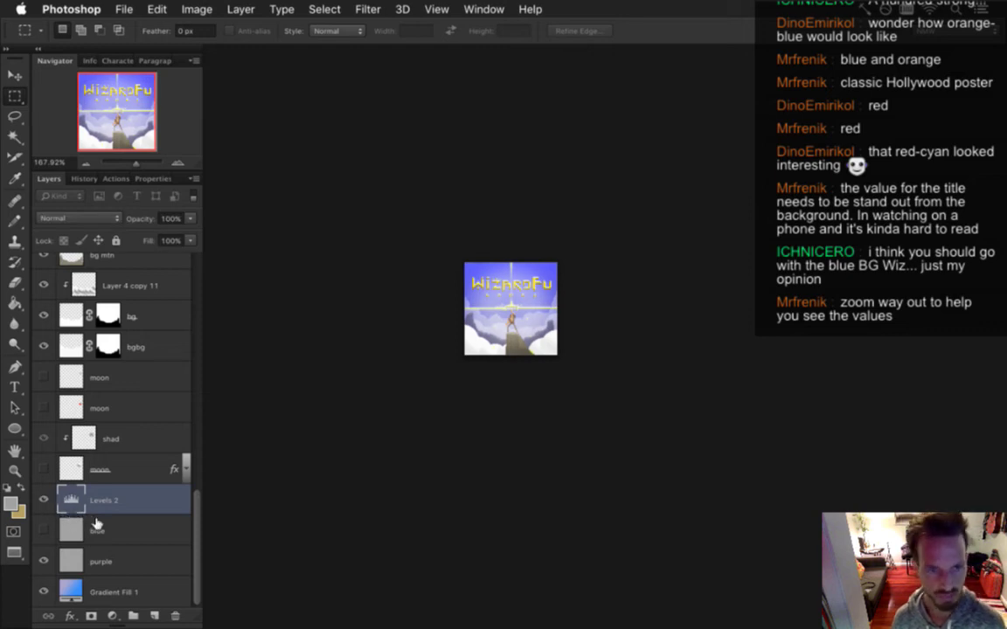
Compare the blue and purple sky layers on the small artwork, ending with blue shown and purple hidden
{"action": "left_click", "coordinate": [44, 530]}
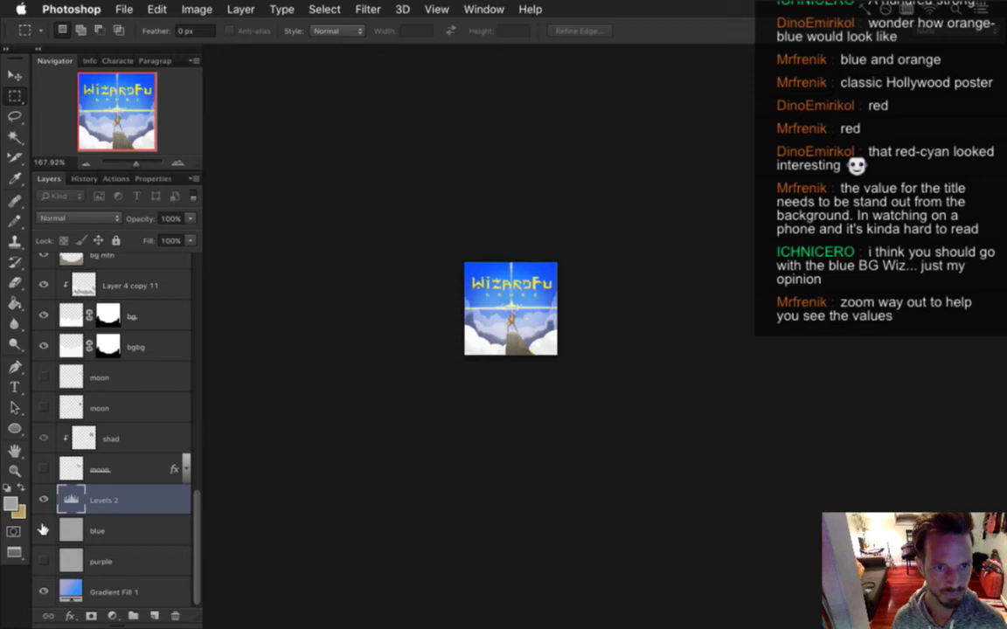
{"action": "left_click", "coordinate": [44, 561]}
{"action": "left_click", "coordinate": [41, 472]}
{"action": "left_click", "coordinate": [41, 473]}
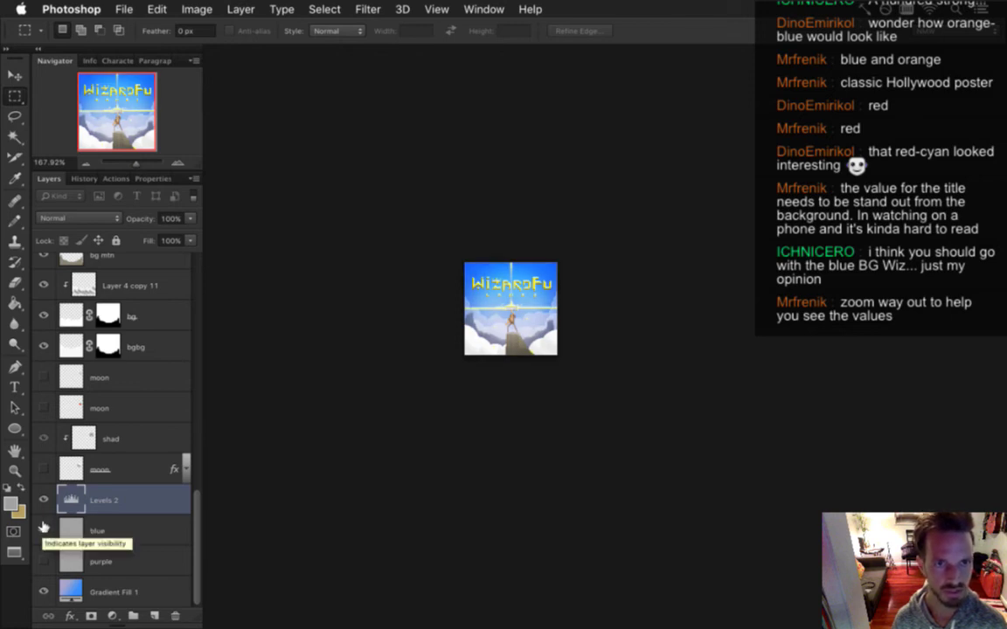
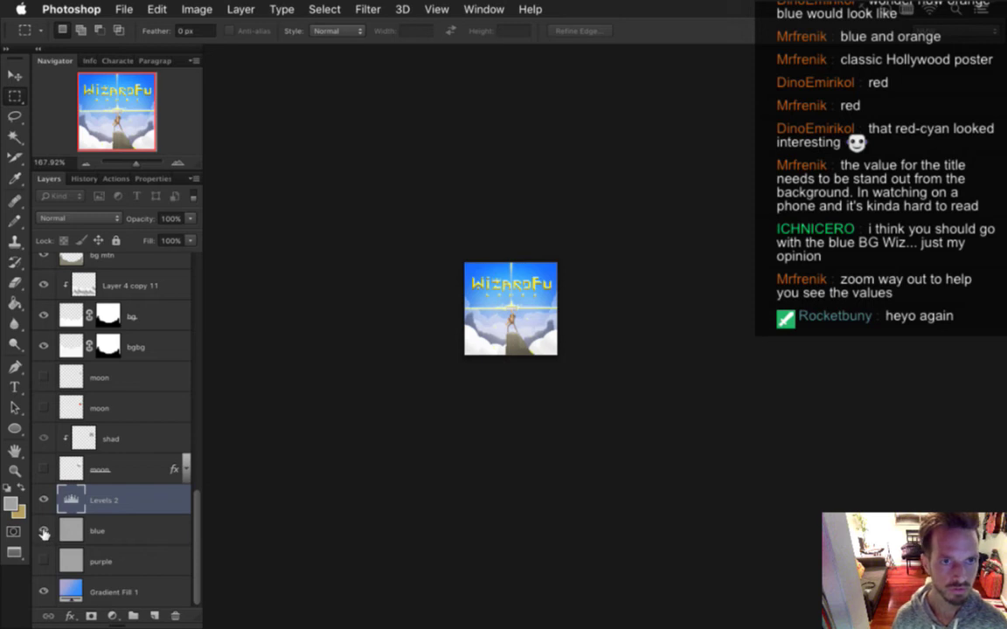
{"action": "left_click", "coordinate": [44, 530]}
{"action": "left_click", "coordinate": [44, 561]}
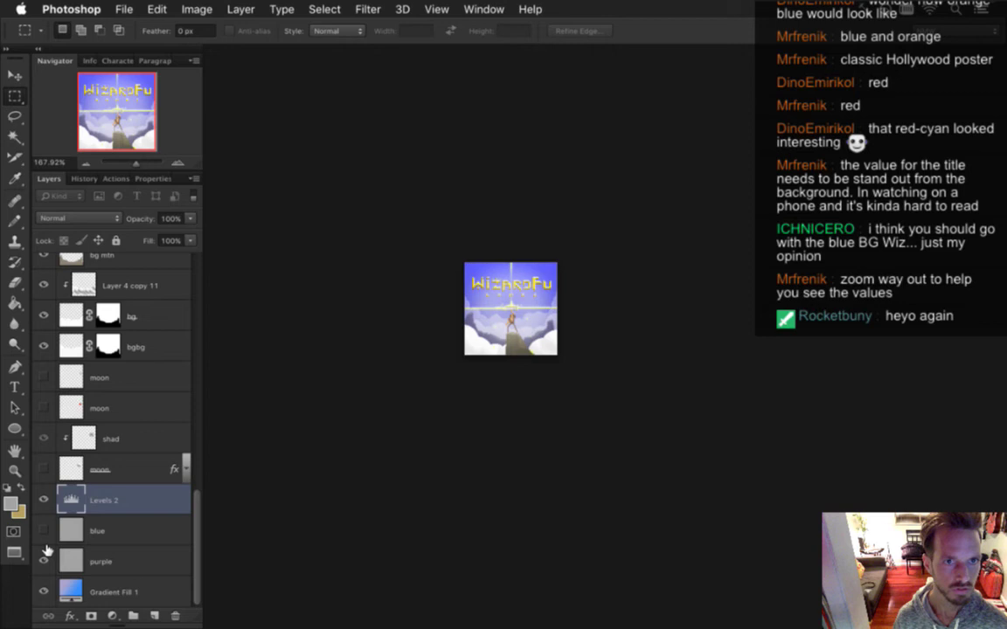
{"action": "left_click", "coordinate": [44, 561]}
{"action": "left_click", "coordinate": [43, 530]}
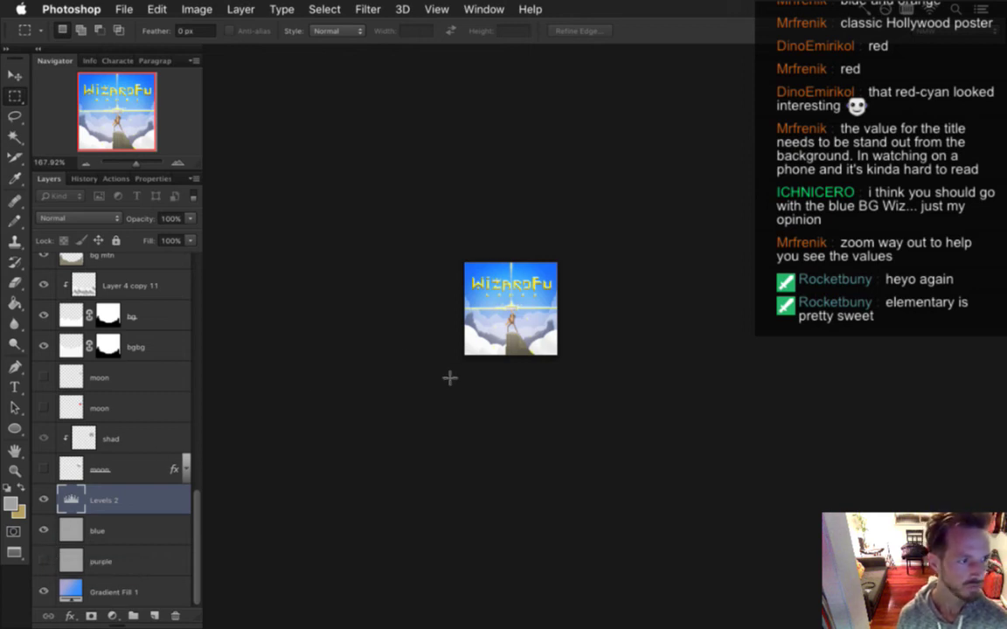
Export the blue version for the web as a 1024 px PNG-24, replacing Presskit-Logo4.png in the rez folder
{"action": "left_click_drag", "start_coordinate": [516, 310], "coordinate": [622, 312]}
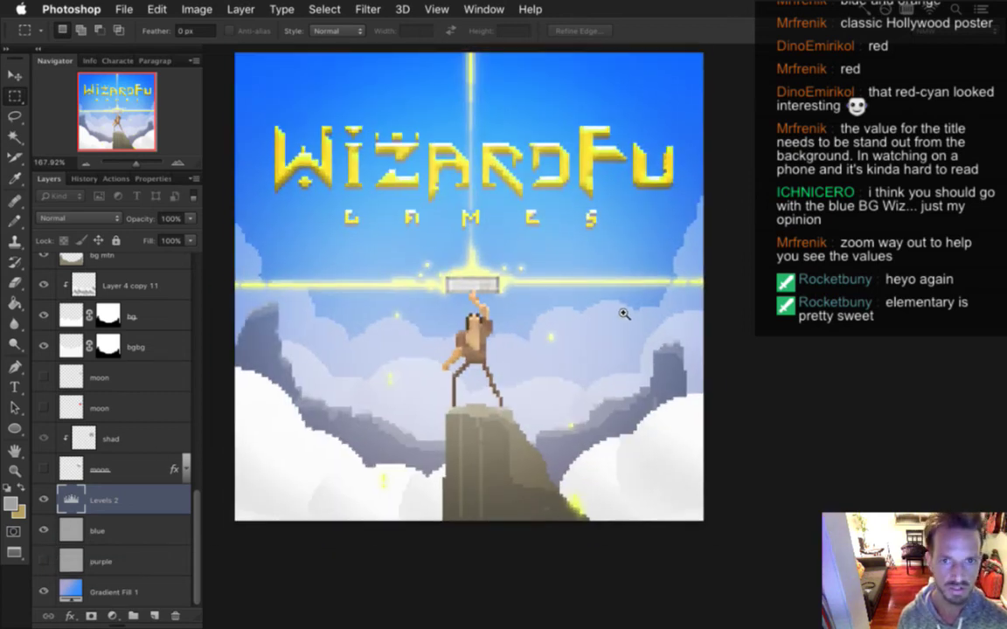
{"action": "left_click_drag", "start_coordinate": [514, 234], "coordinate": [553, 280]}
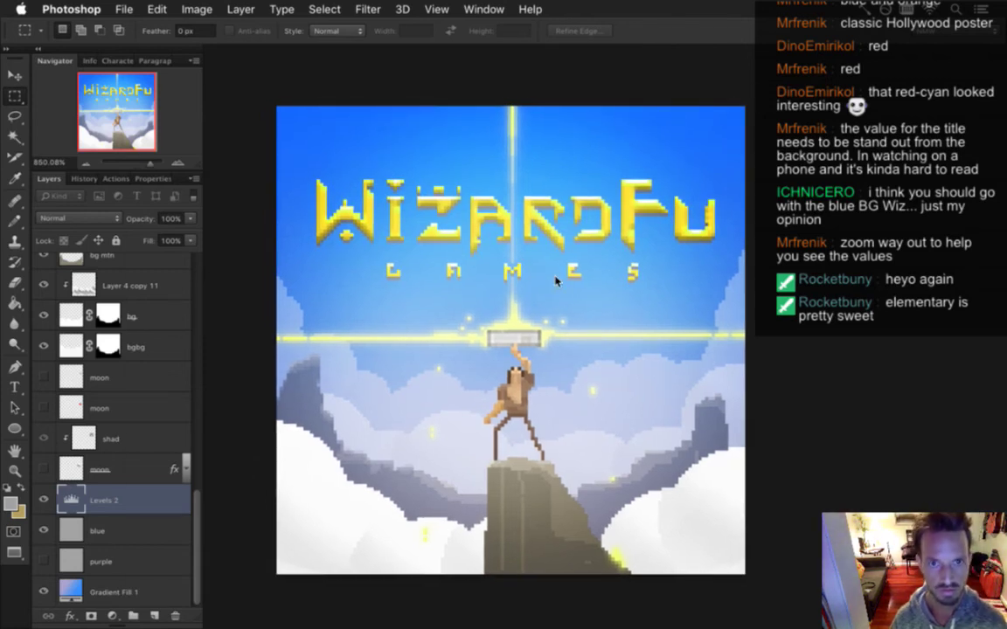
{"action": "key", "text": "super+alt+shift+s"}
{"action": "key", "text": "Return"}
{"action": "key", "text": "Escape"}
{"action": "type", "text": "1024"}
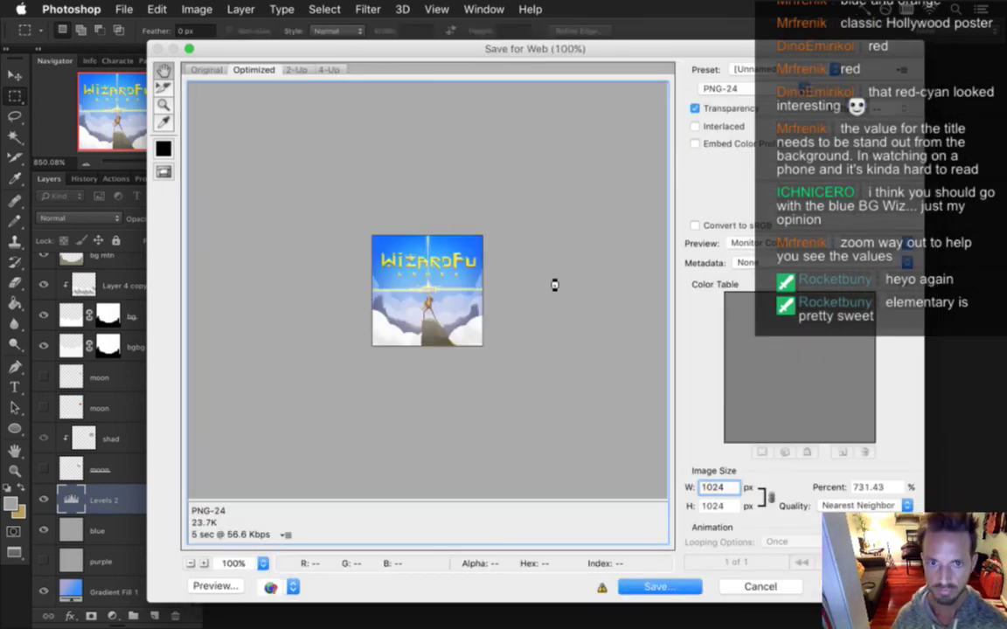
{"action": "key", "text": "Tab"}
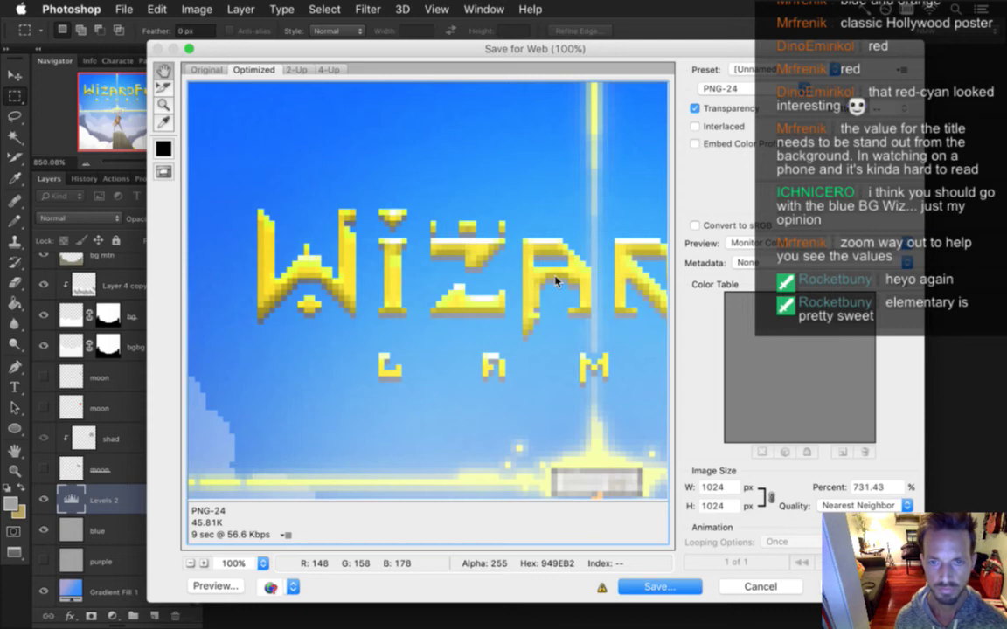
{"action": "key", "text": "Return"}
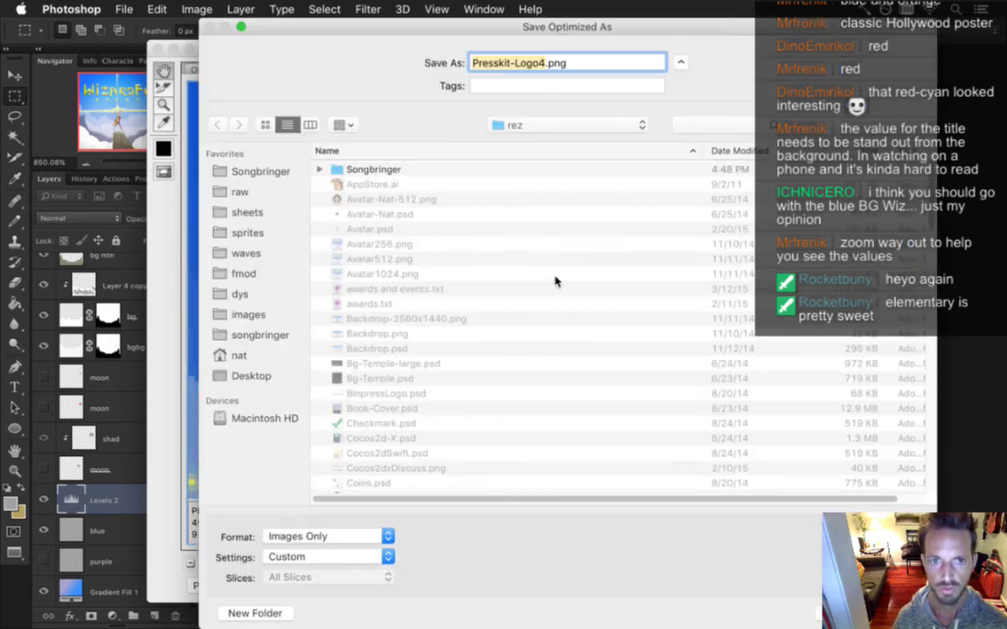
{"action": "key", "text": "Return"}
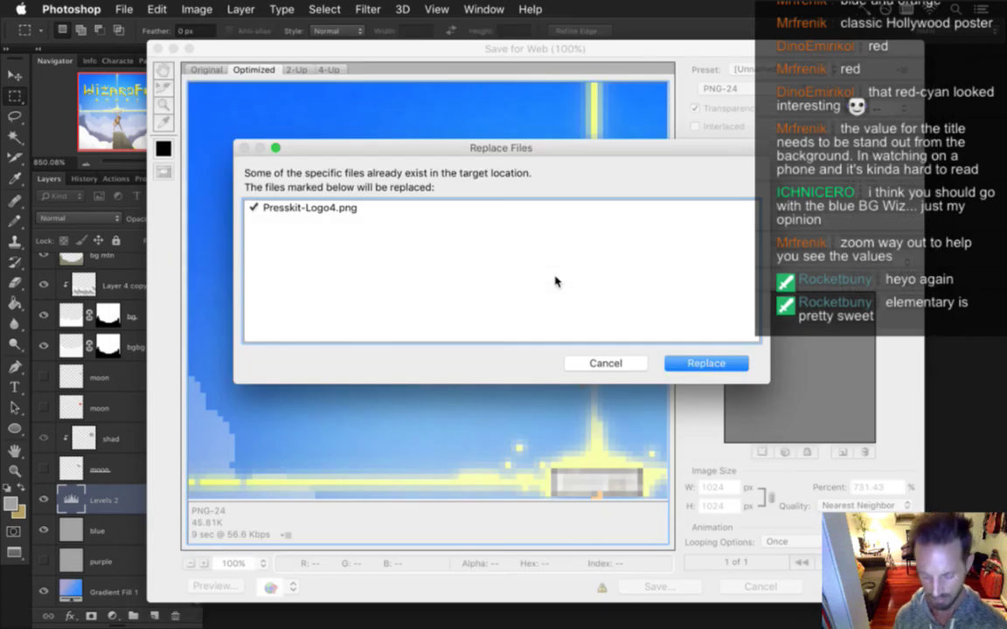
{"action": "key", "text": "Return"}
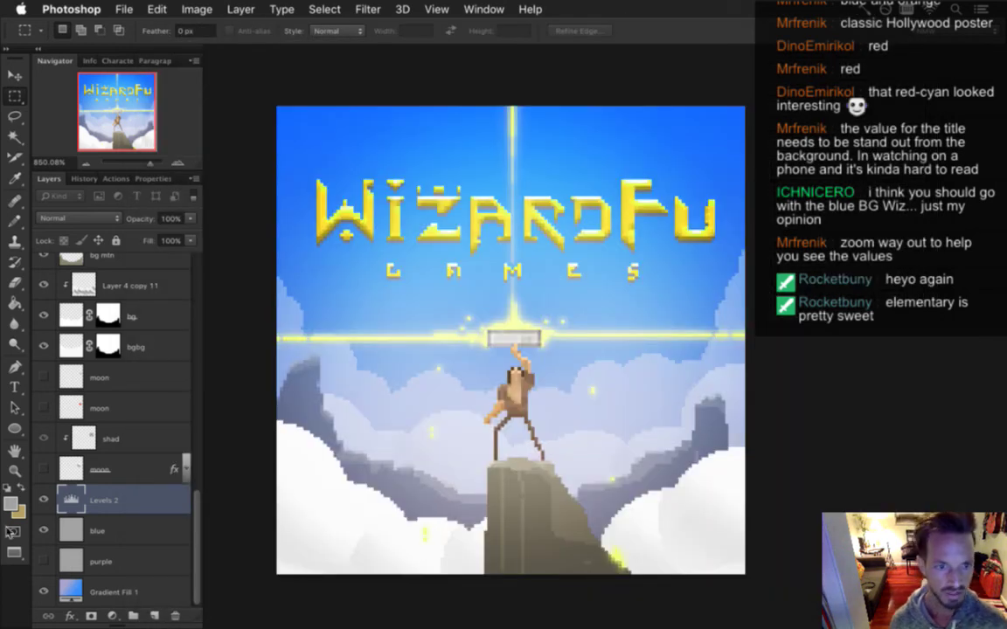
Show purple instead of blue and export that version for the web as Presskit-Logo4b.png in the rez folder
{"action": "left_click", "coordinate": [44, 530]}
{"action": "key", "text": "super+alt+shift+s"}
{"action": "key", "text": "Return"}
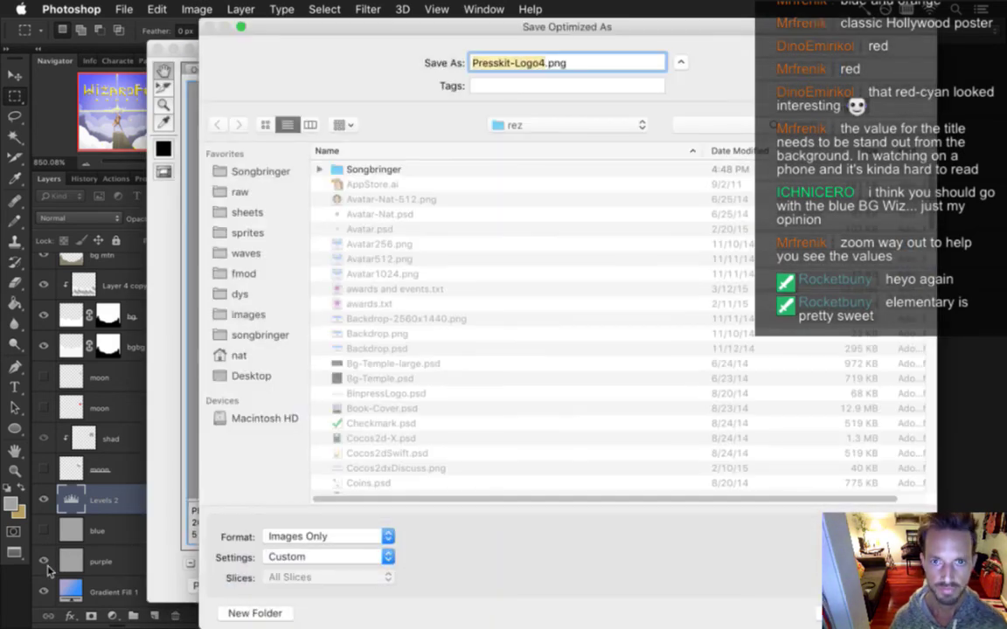
{"action": "key", "text": "Right"}
{"action": "type", "text": "b"}
{"action": "key", "text": "Return"}
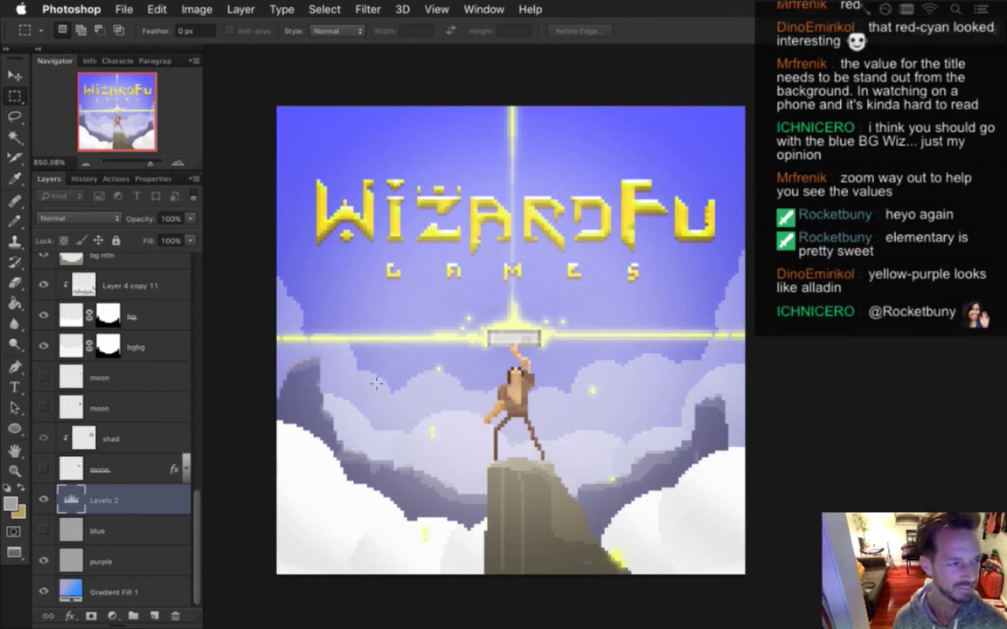
Switch to Finder and bring the rez folder window to the front at the beginning of its file list
{"action": "key", "text": "super+Tab"}
{"action": "key", "text": "super+Tab"}
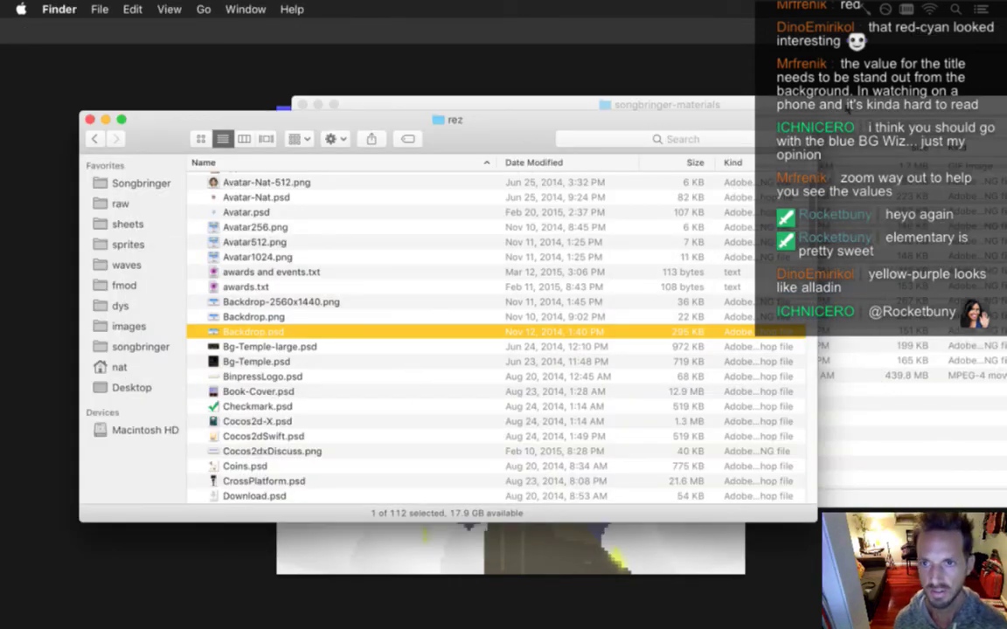
{"action": "left_click_drag", "start_coordinate": [846, 105], "coordinate": [817, 116]}
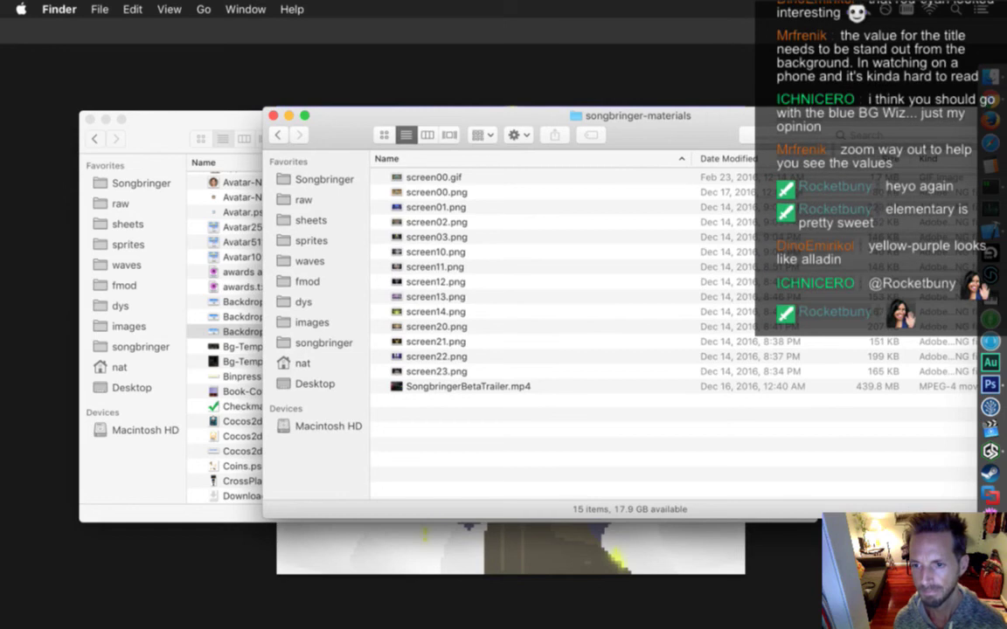
{"action": "left_click", "coordinate": [990, 341]}
{"action": "left_click", "coordinate": [730, 402]}
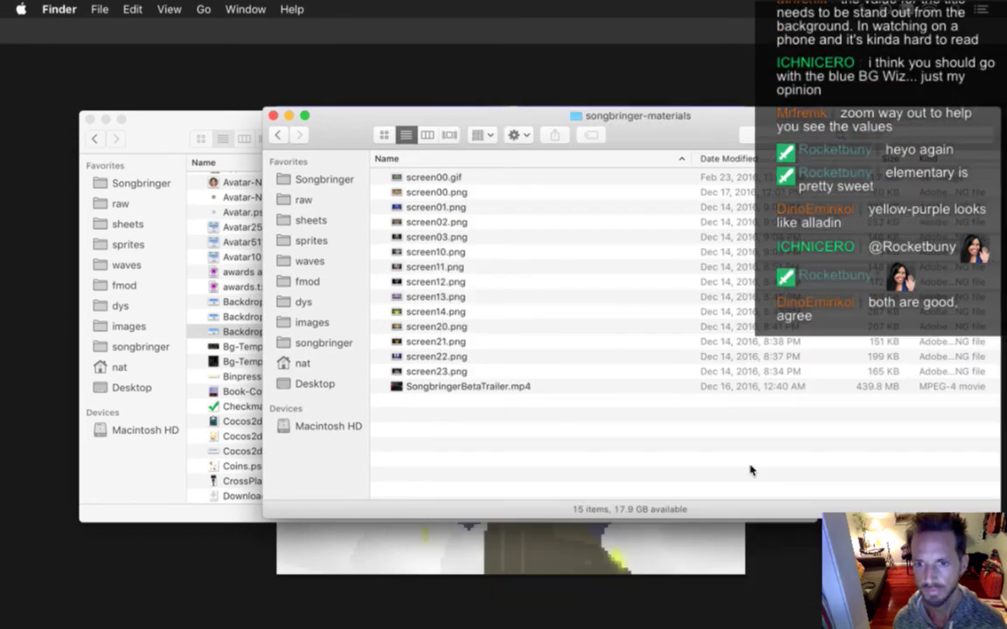
{"action": "key", "text": "super+Tab"}
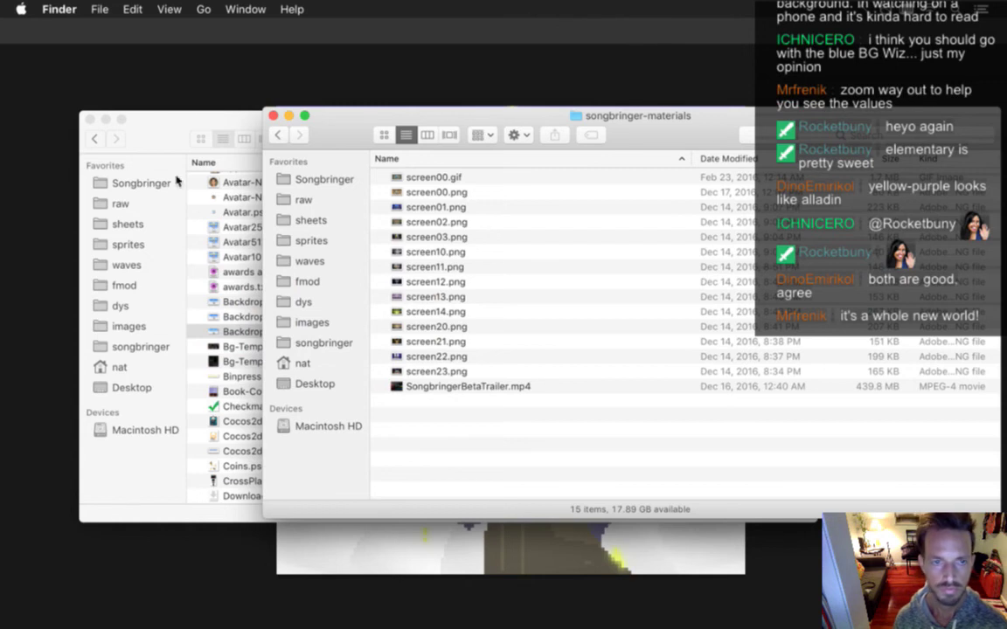
{"action": "mouse_move", "coordinate": [140, 114]}
{"action": "left_mouse_down"}
{"action": "mouse_move", "coordinate": [142, 130]}
{"action": "mouse_move", "coordinate": [127, 125]}
{"action": "left_mouse_up"}
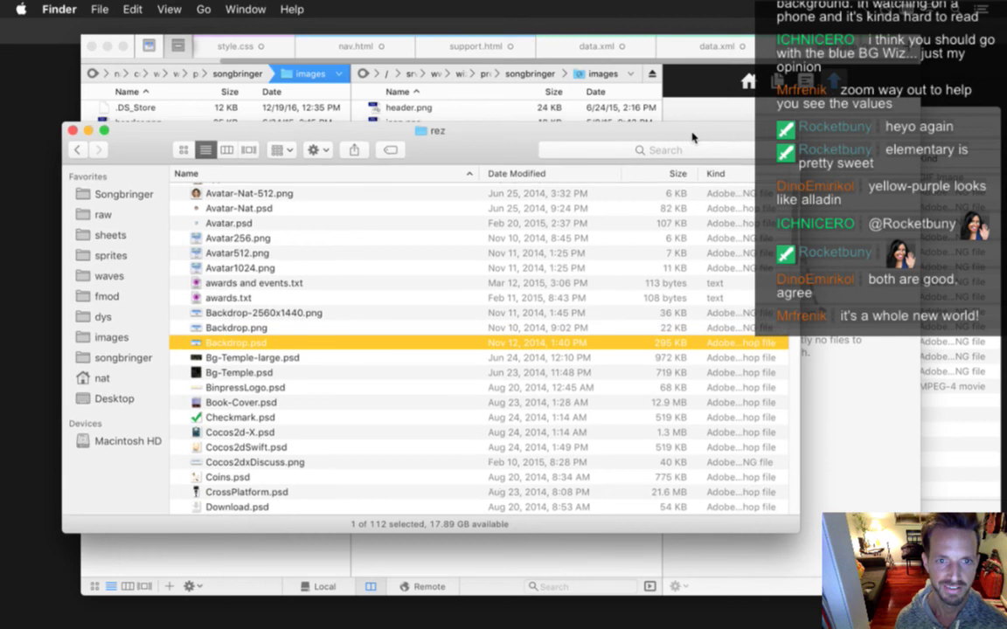
{"action": "left_click_drag", "start_coordinate": [692, 132], "coordinate": [677, 159]}
{"action": "scroll", "coordinate": [696, 235], "scroll_direction": "up", "scroll_amount": 2}
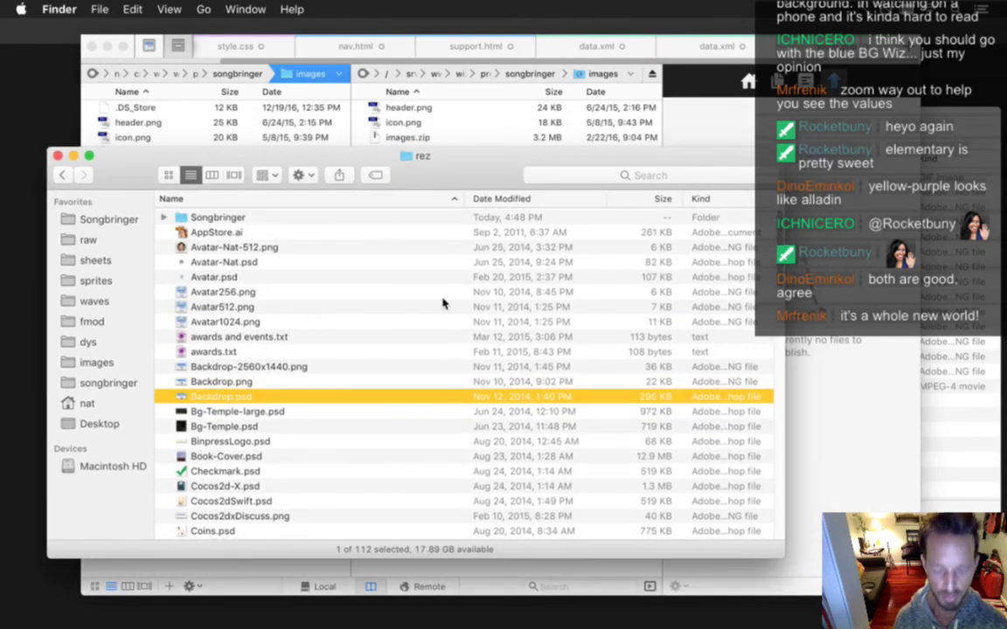
Open a new Finder window and browse via the songbringer images folder to its parent press folder
{"action": "key", "text": "super+n"}
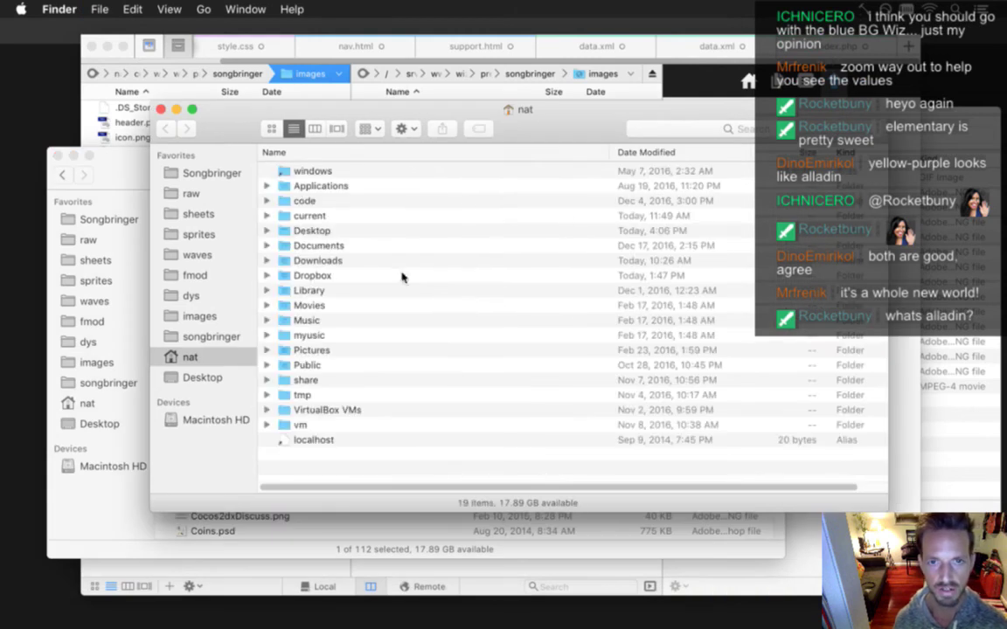
{"action": "left_click_drag", "start_coordinate": [210, 108], "coordinate": [250, 169]}
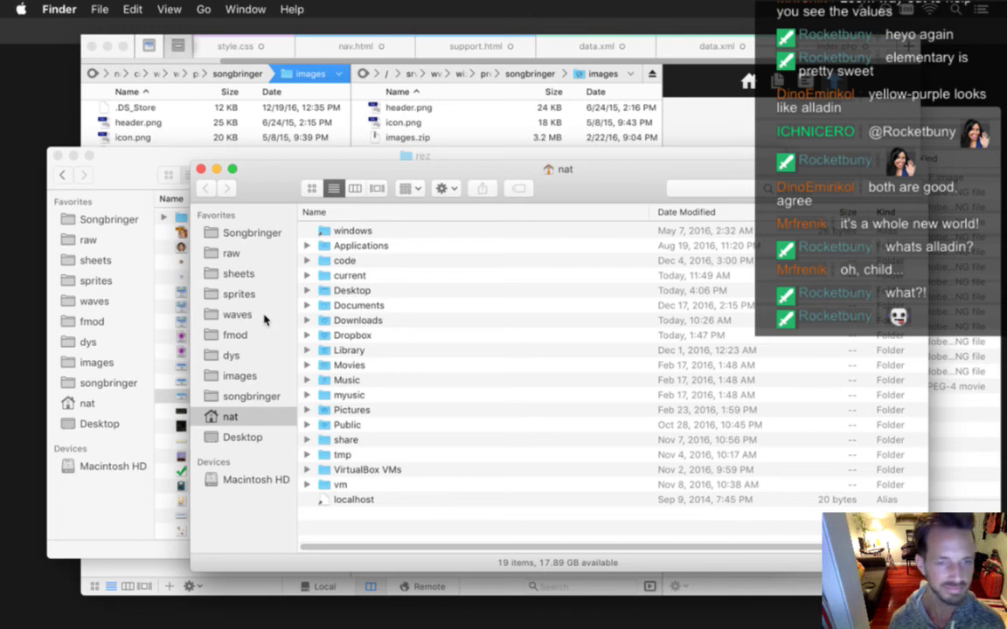
{"action": "left_click", "coordinate": [262, 231]}
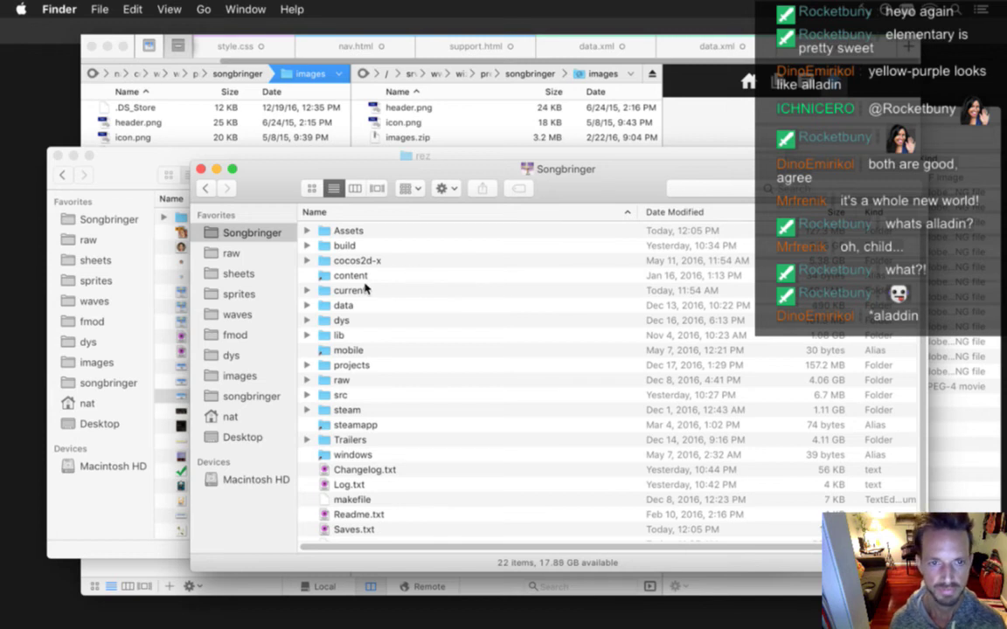
{"action": "left_click", "coordinate": [253, 396]}
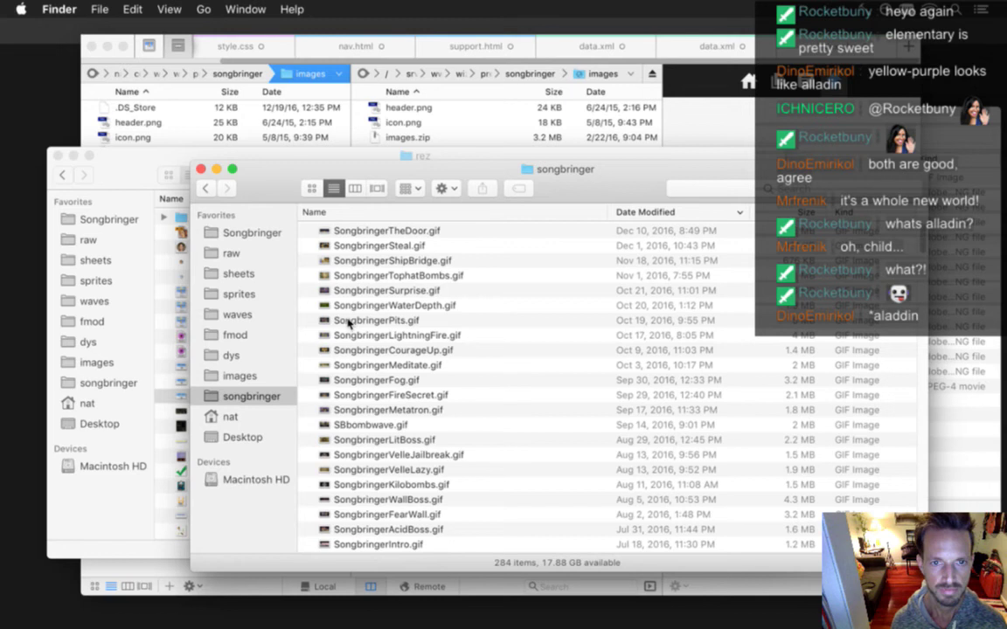
{"action": "left_click", "coordinate": [550, 169], "text": "super"}
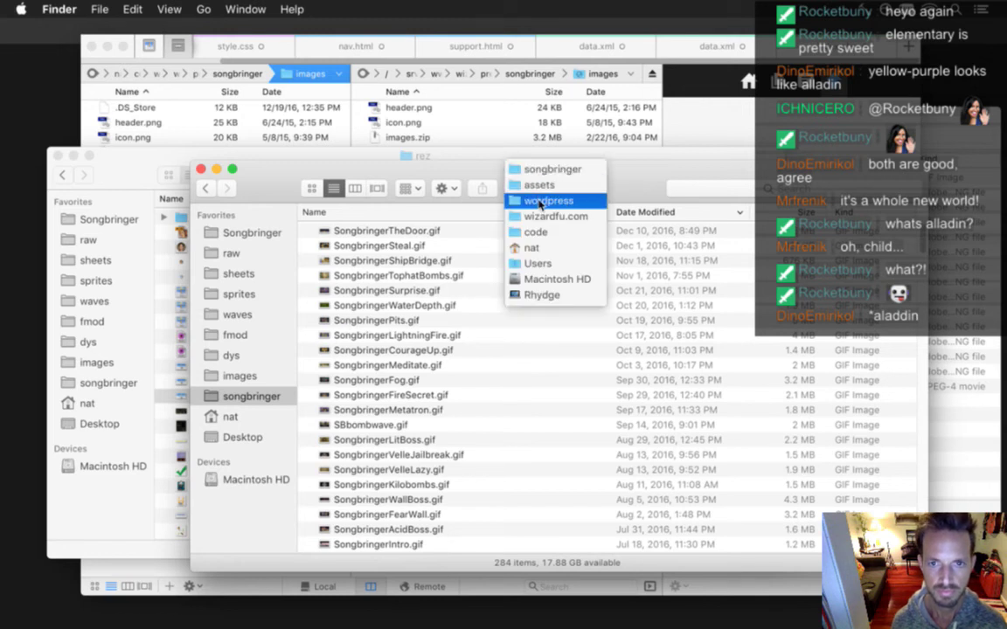
{"action": "left_click", "coordinate": [427, 153]}
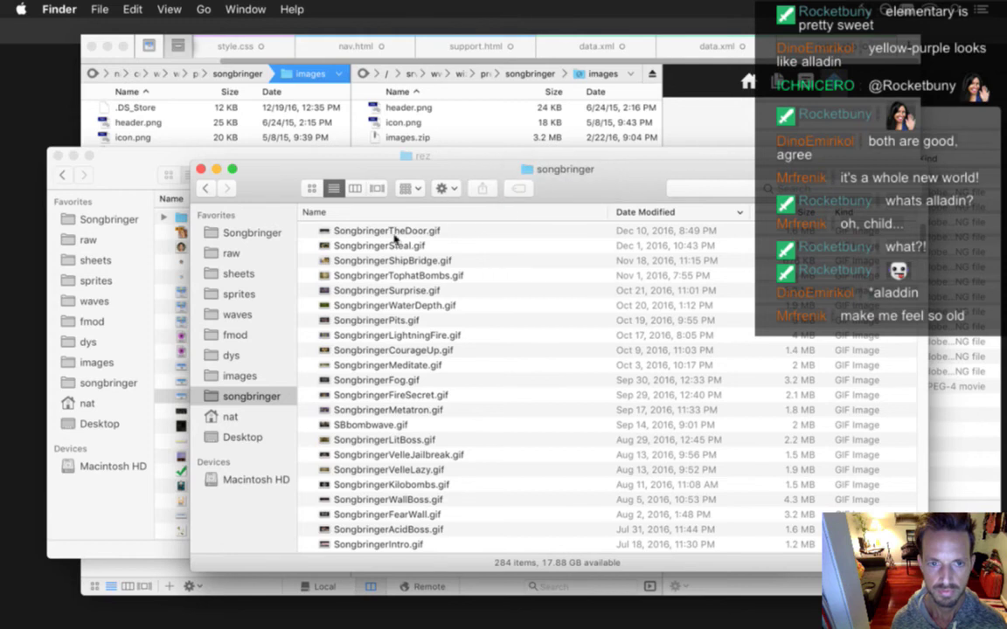
{"action": "left_click", "coordinate": [240, 376]}
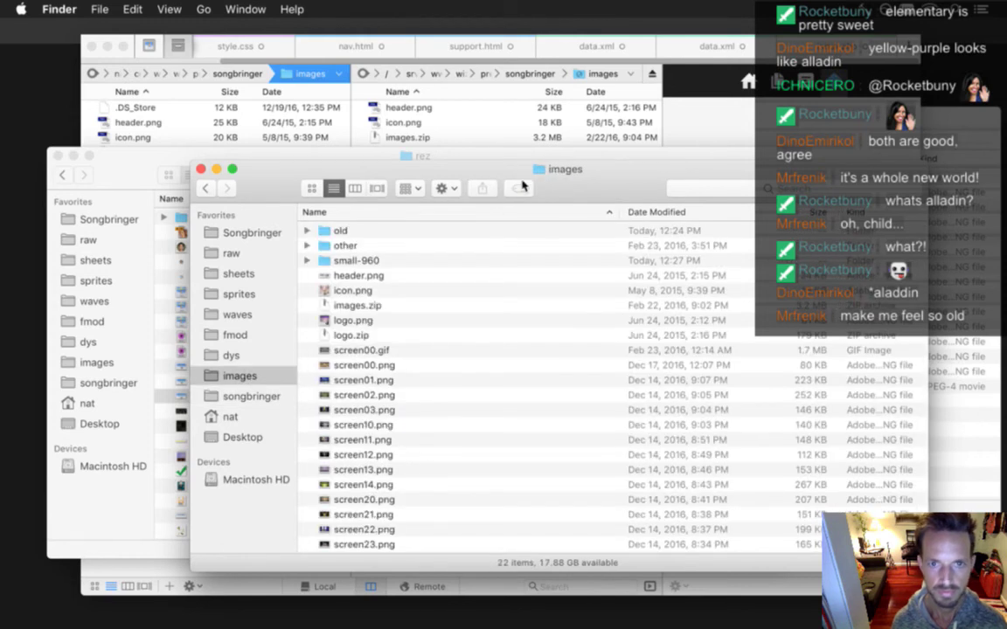
{"action": "left_click", "coordinate": [550, 172], "text": "super"}
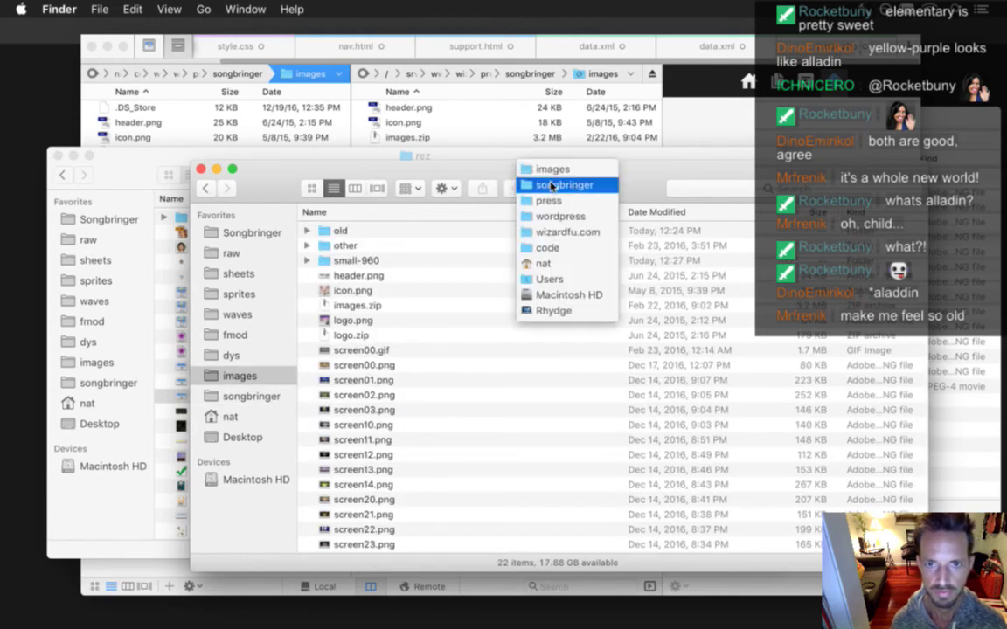
{"action": "left_click", "coordinate": [546, 200]}
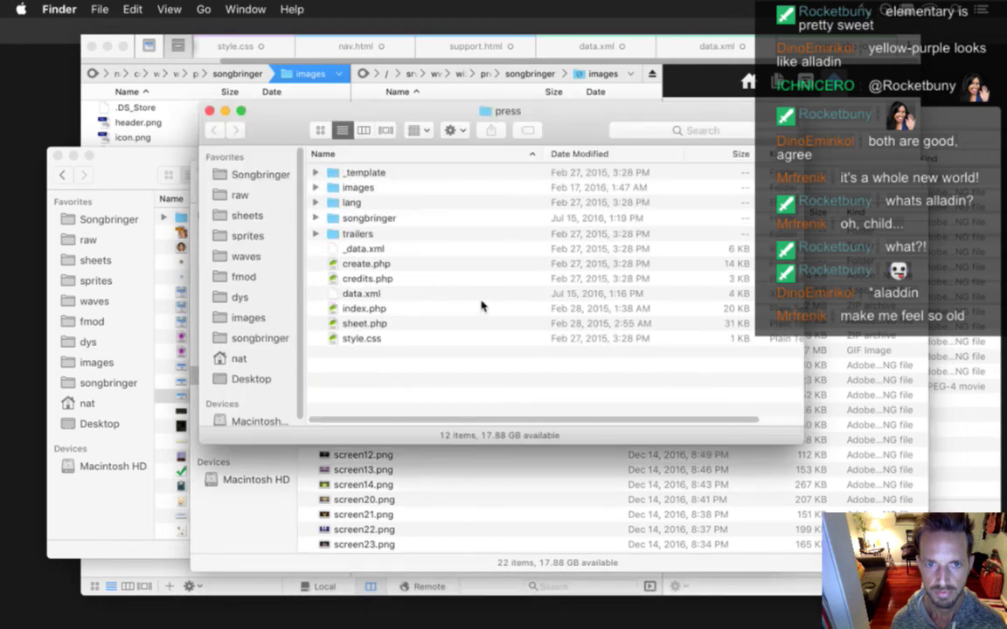
Close the songbringer images window and bring the press folder window to the front
{"action": "left_click", "coordinate": [252, 537]}
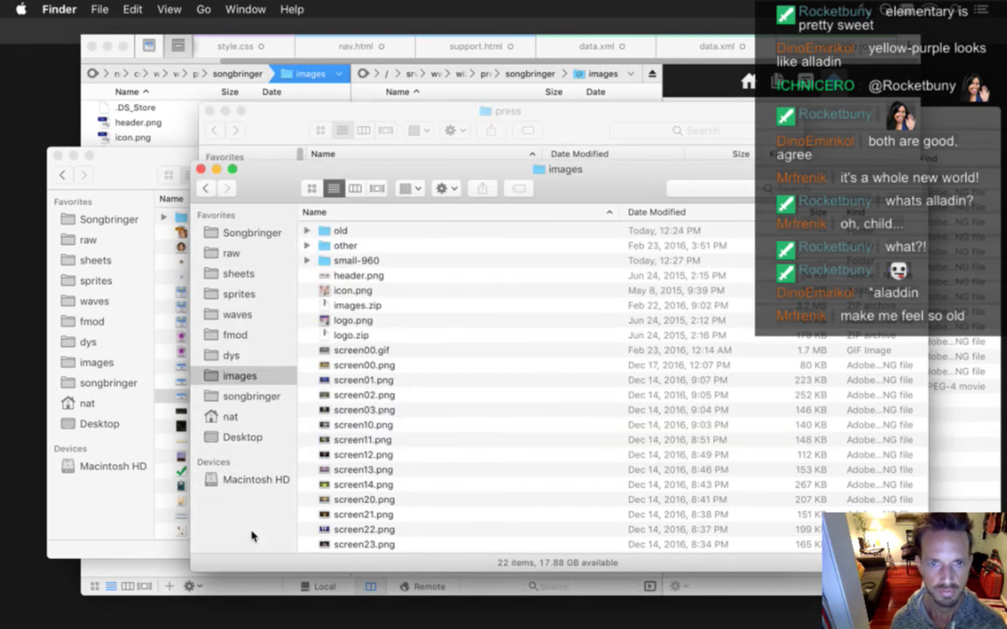
{"action": "key", "text": "super+grave"}
{"action": "key", "text": "super+grave"}
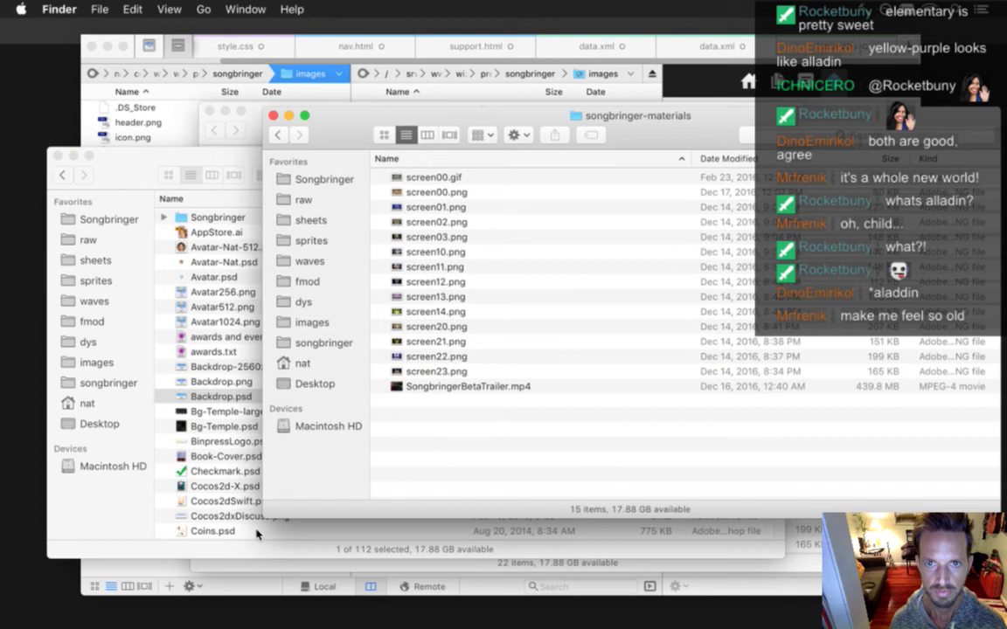
{"action": "key", "text": "super+grave"}
{"action": "key", "text": "super+grave"}
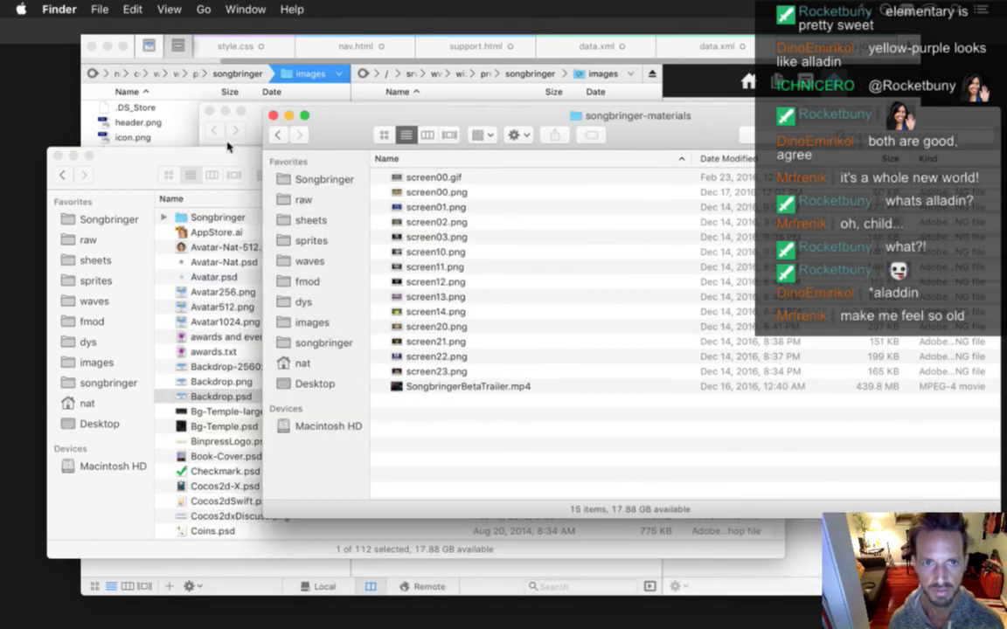
{"action": "left_click", "coordinate": [233, 113]}
{"action": "left_click_drag", "start_coordinate": [271, 129], "coordinate": [246, 134]}
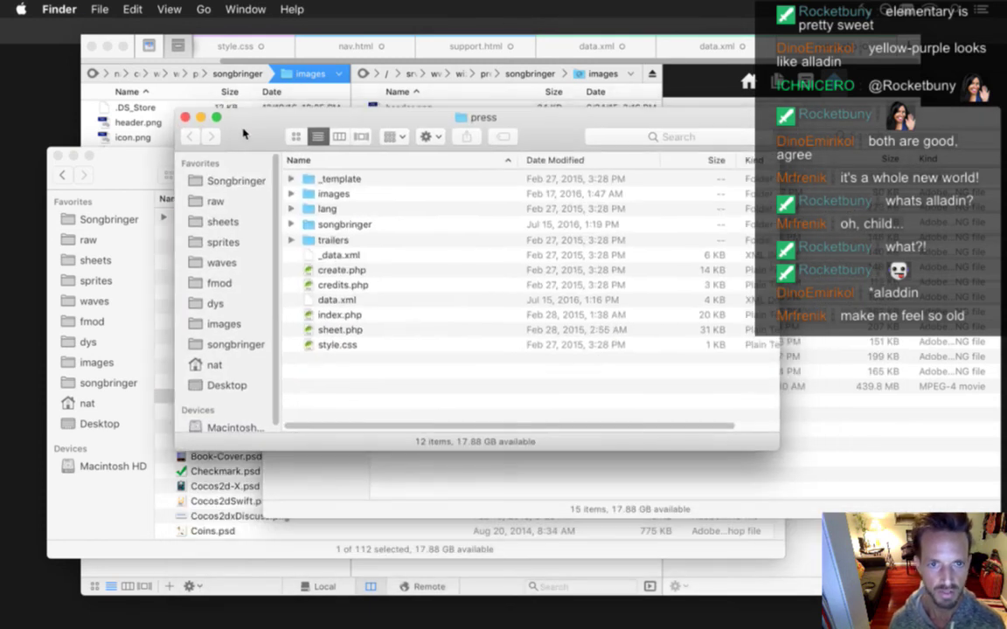
Open the images folder inside press and delete logo.png and logo.zip
{"action": "double_click", "coordinate": [332, 194]}
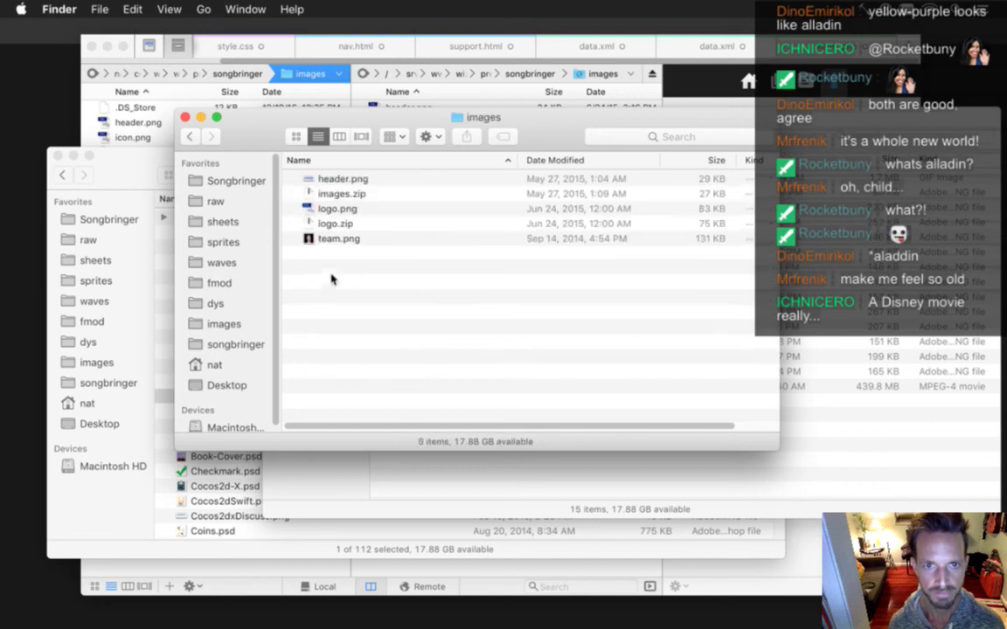
{"action": "left_click", "coordinate": [307, 210]}
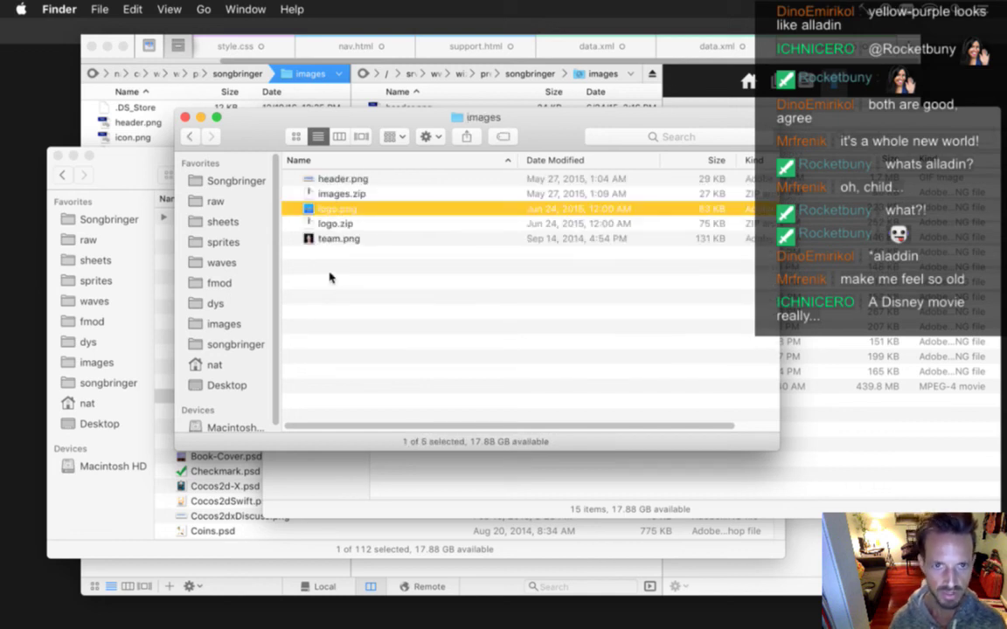
{"action": "key", "text": "super+BackSpace"}
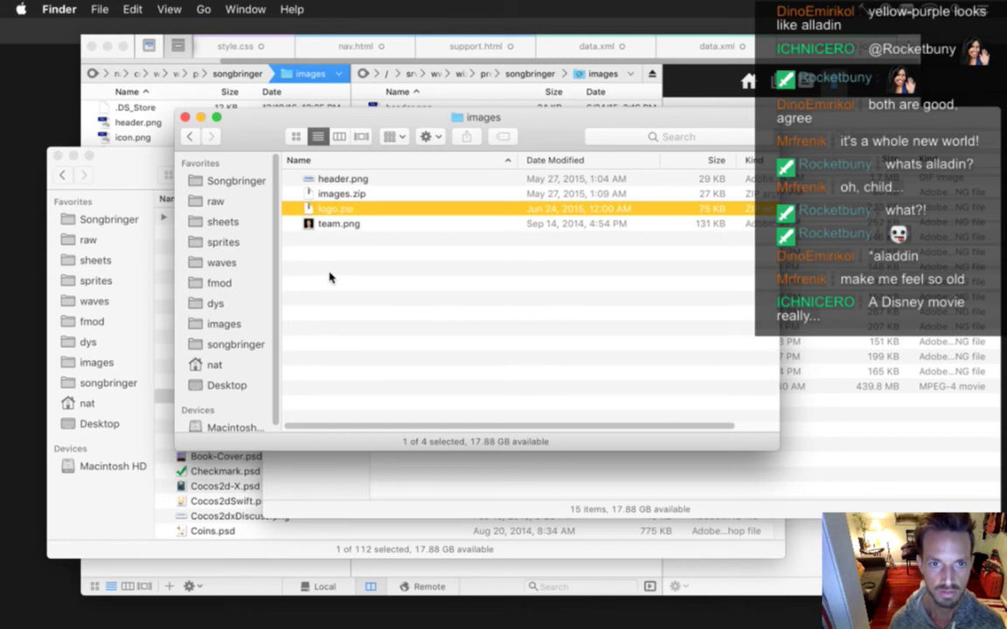
{"action": "key", "text": "super+BackSpace"}
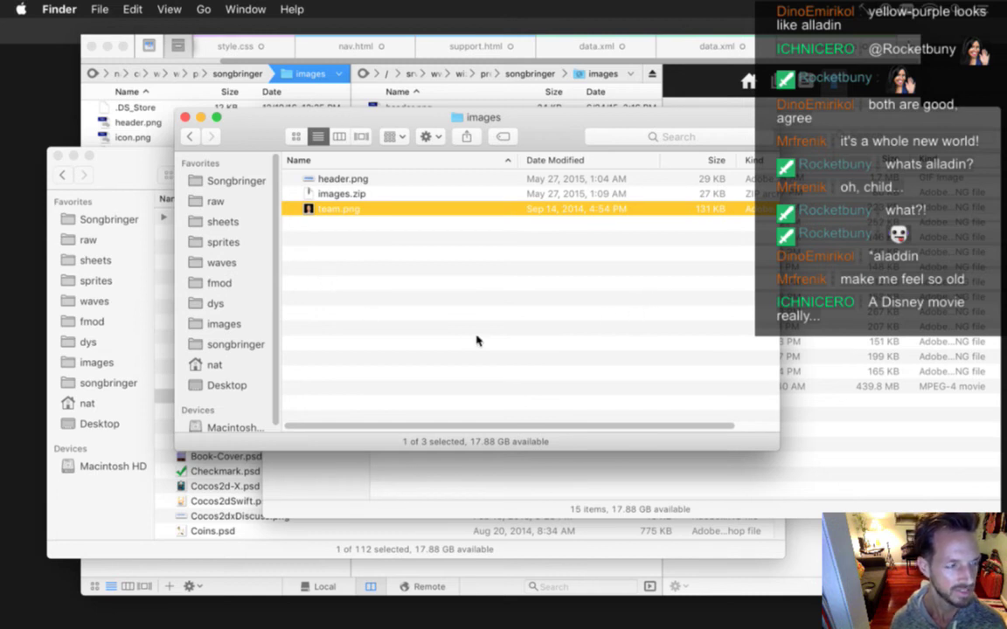
Copy Presskit-Logo4.png and Presskit-Logo4b.png from the rez folder into the press images folder
{"action": "key", "text": "super+grave"}
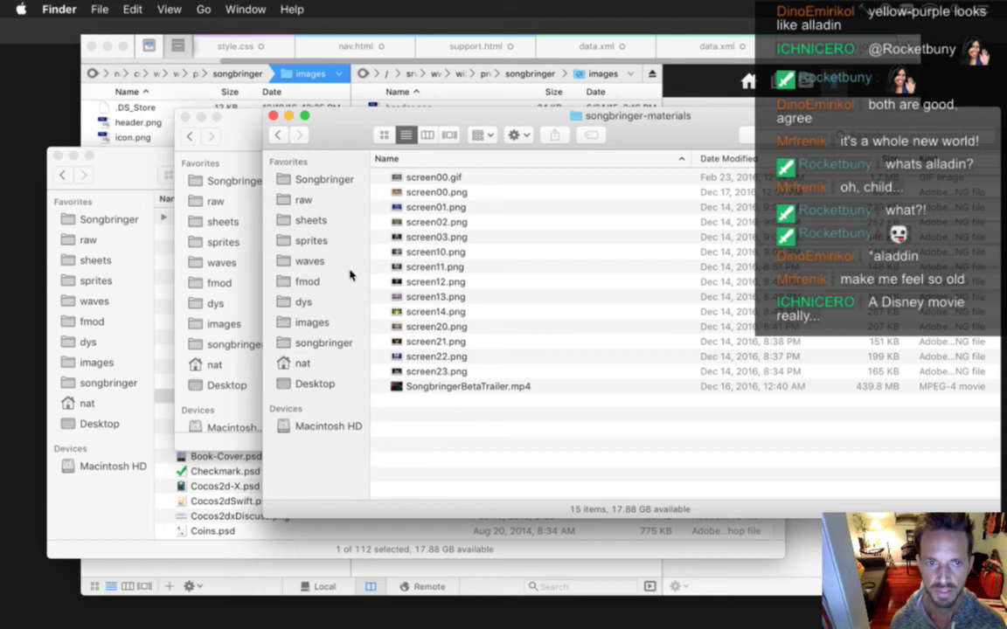
{"action": "key", "text": "super+shift+grave"}
{"action": "left_click", "coordinate": [124, 163]}
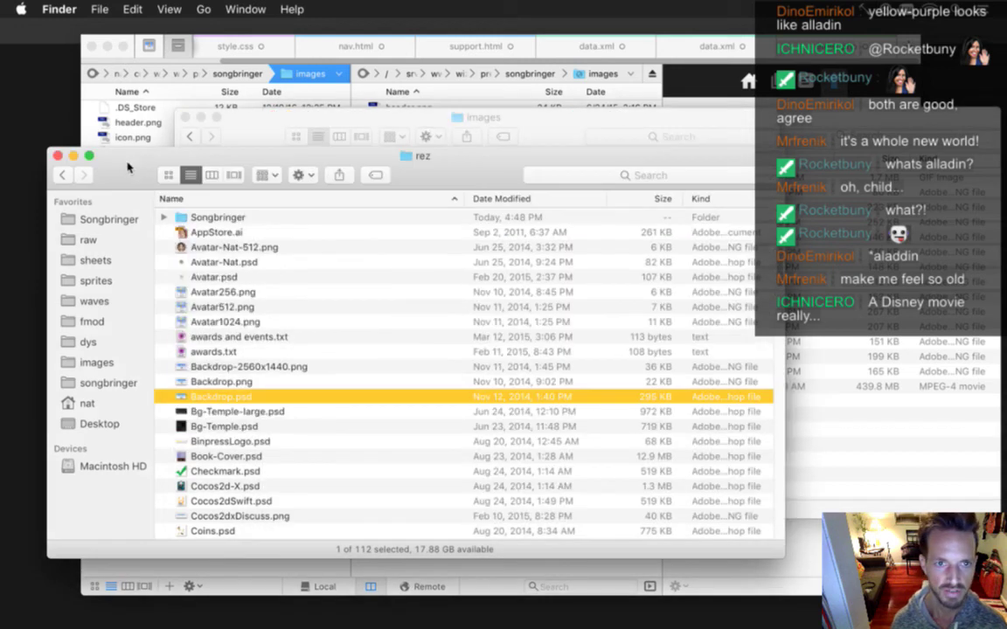
{"action": "left_click", "coordinate": [237, 124]}
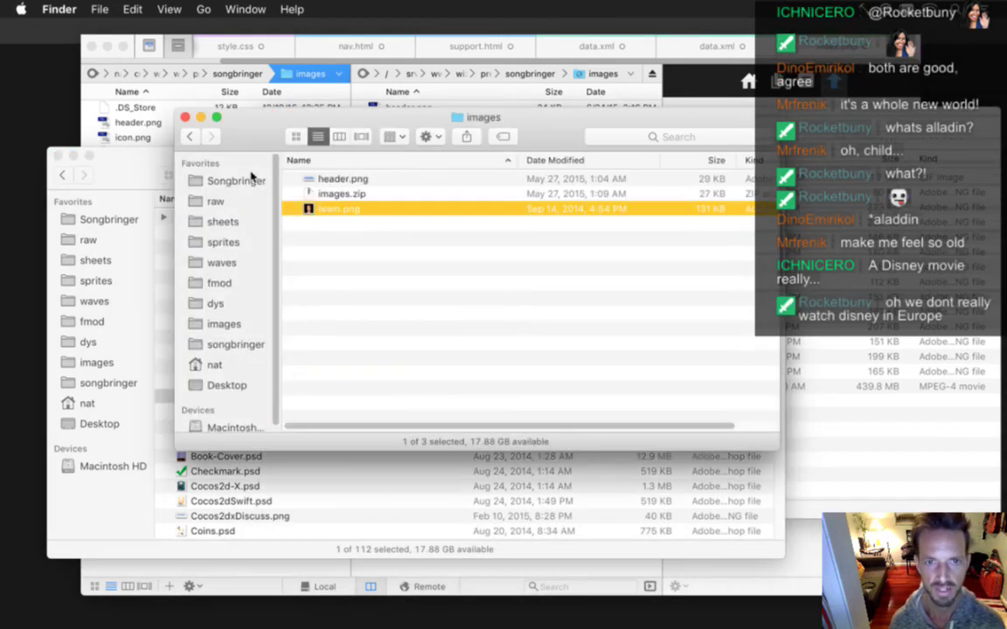
{"action": "left_click", "coordinate": [127, 173]}
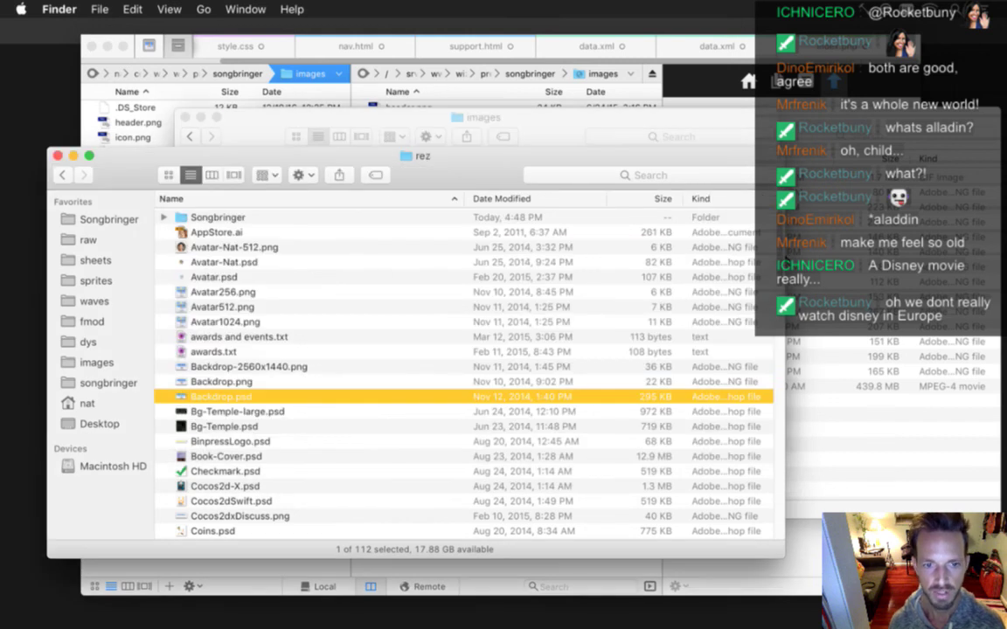
{"action": "scroll", "coordinate": [463, 376], "scroll_direction": "down", "scroll_amount": 10}
{"action": "scroll", "coordinate": [766, 446], "scroll_direction": "down", "scroll_amount": 15}
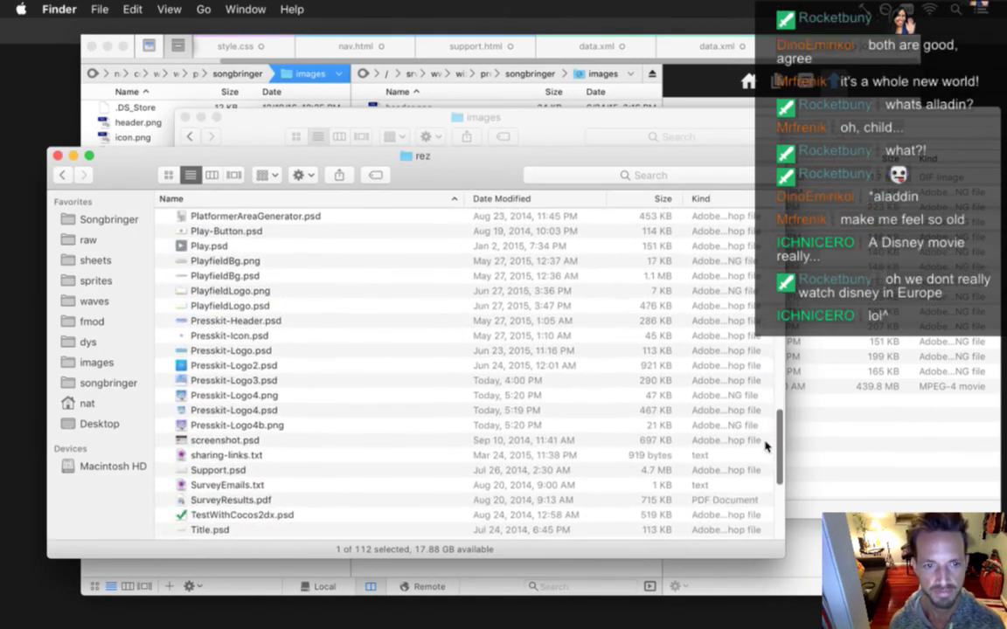
{"action": "scroll", "coordinate": [766, 446], "scroll_direction": "down", "scroll_amount": 1}
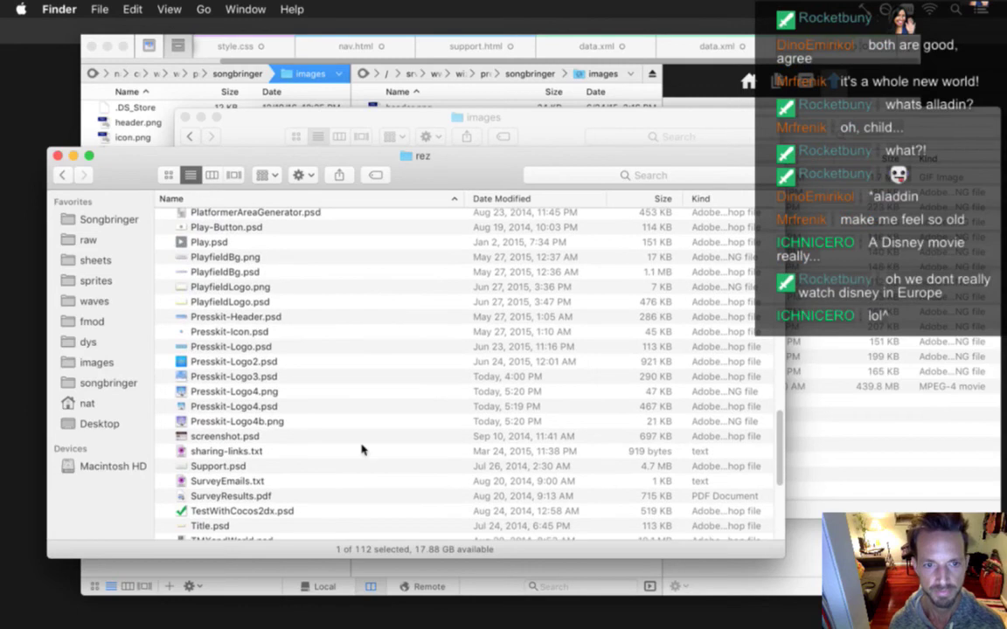
{"action": "left_click", "coordinate": [282, 394]}
{"action": "left_click", "coordinate": [280, 421], "text": "super"}
{"action": "left_click_drag", "start_coordinate": [444, 177], "coordinate": [629, 305]}
{"action": "left_click_drag", "start_coordinate": [472, 498], "coordinate": [422, 232]}
{"action": "left_click", "coordinate": [421, 234]}
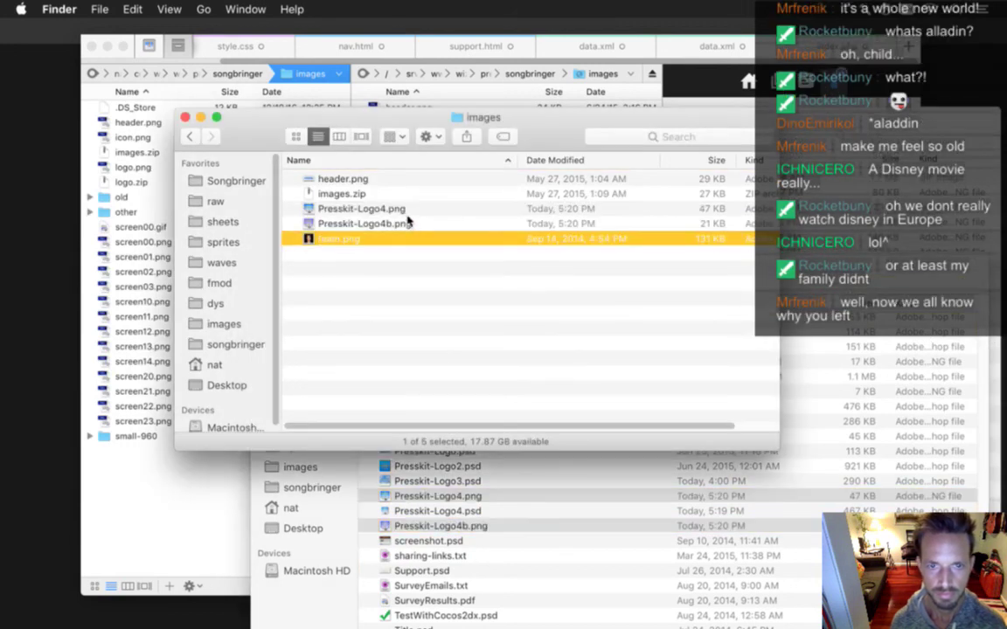
Rename Presskit-Logo4.png as logo.png and Presskit-Logo4b.png as logo2.png in the press images folder
{"action": "left_click", "coordinate": [407, 211]}
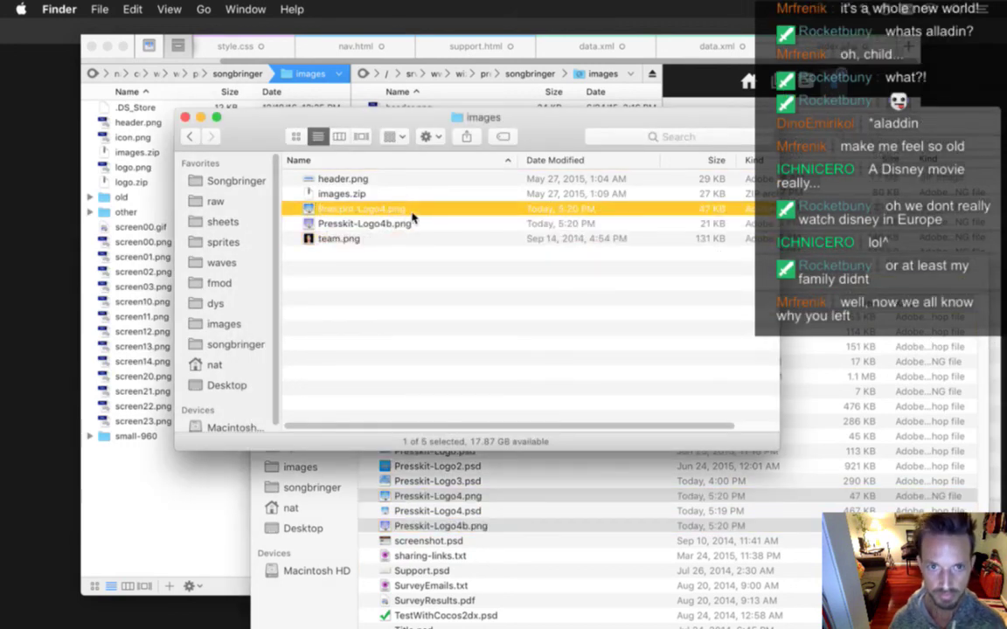
{"action": "type", "text": "logo"}
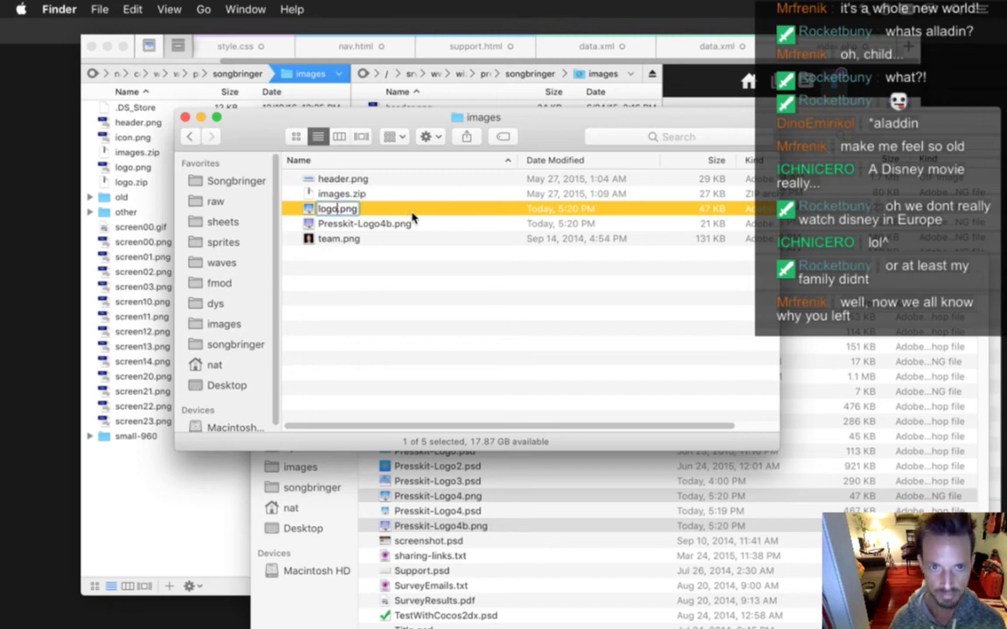
{"action": "key", "text": "Return"}
{"action": "key", "text": "Down"}
{"action": "key", "text": "Return"}
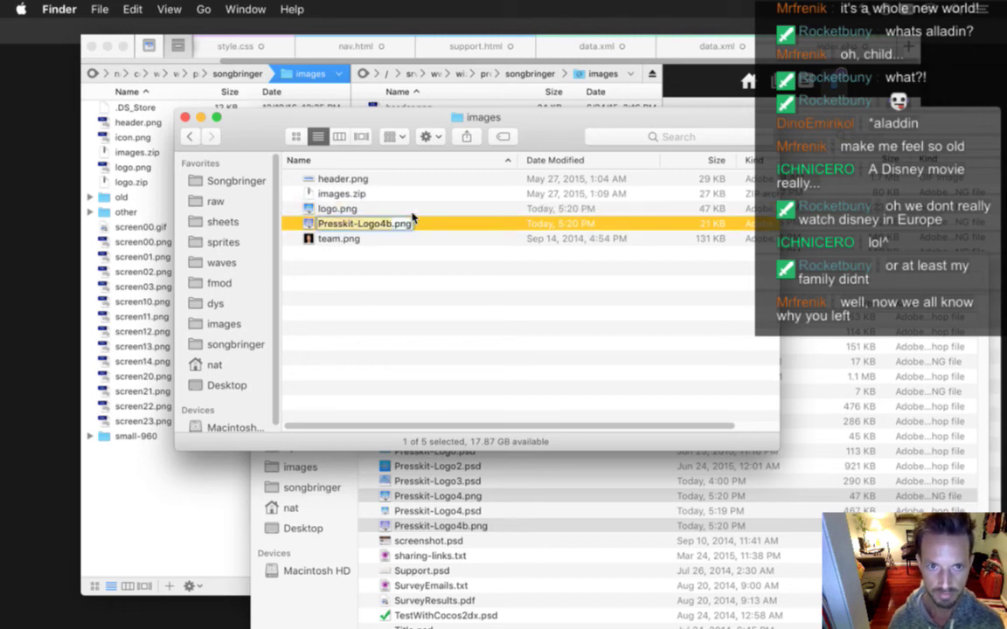
{"action": "type", "text": "logo2"}
{"action": "key", "text": "Return"}
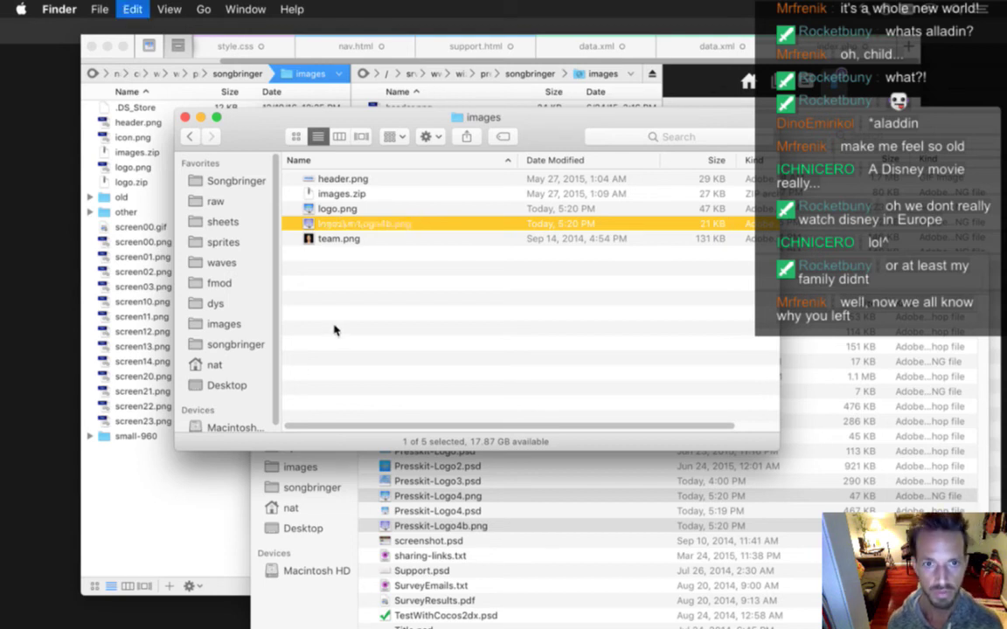
Undo the logo file renames, the copying of both Presskit PNGs and the deletion of logo.zip
{"action": "key", "text": "super+z"}
{"action": "key", "text": "super+z"}
{"action": "key", "text": "super+z"}
{"action": "key", "text": "super+z"}
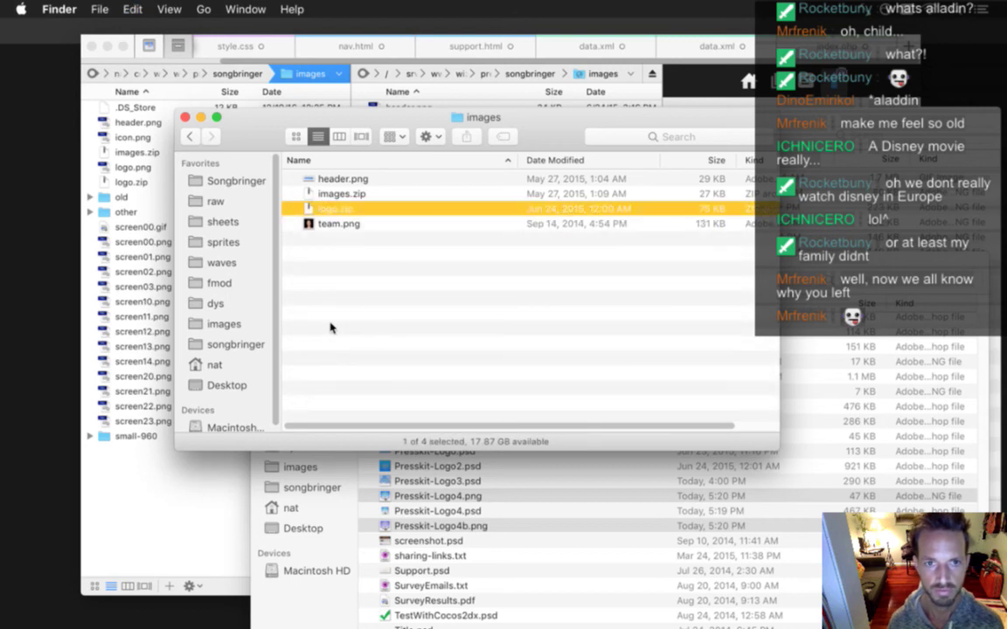
Delete logo.zip from the press images folder and copy Presskit-Logo4.png and Presskit-Logo4b.png into it
{"action": "key", "text": "super+z"}
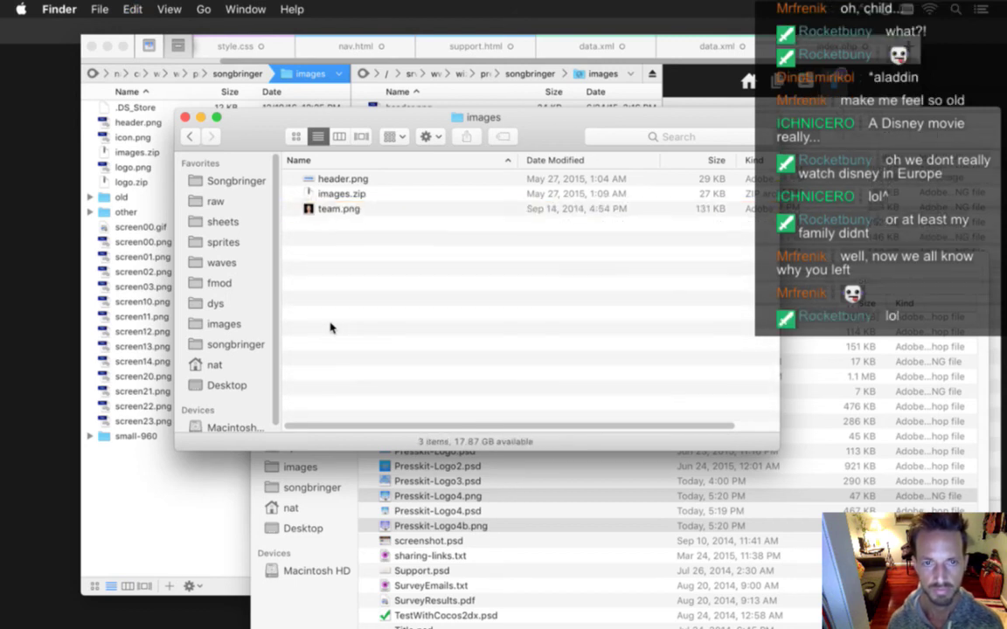
{"action": "left_click_drag", "start_coordinate": [452, 500], "coordinate": [375, 247]}
Rename the copied Presskit-Logo4.png as logo.png and Presskit-Logo4b.png as logo2.png
{"action": "key", "text": "Return"}
{"action": "type", "text": "logo"}
{"action": "key", "text": "Return"}
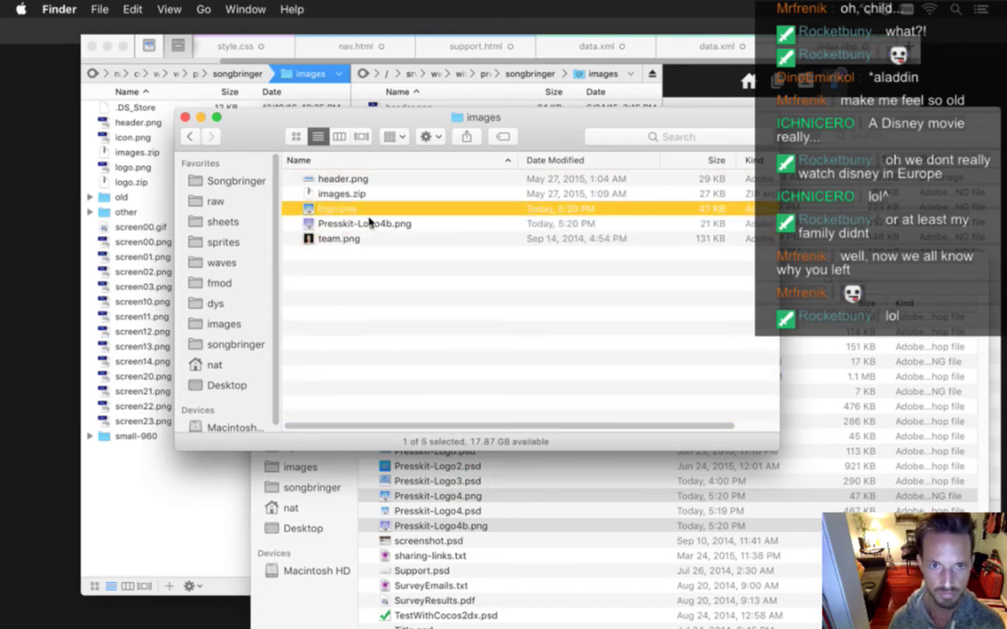
{"action": "left_click", "coordinate": [369, 223]}
{"action": "key", "text": "Return"}
{"action": "type", "text": "logo2"}
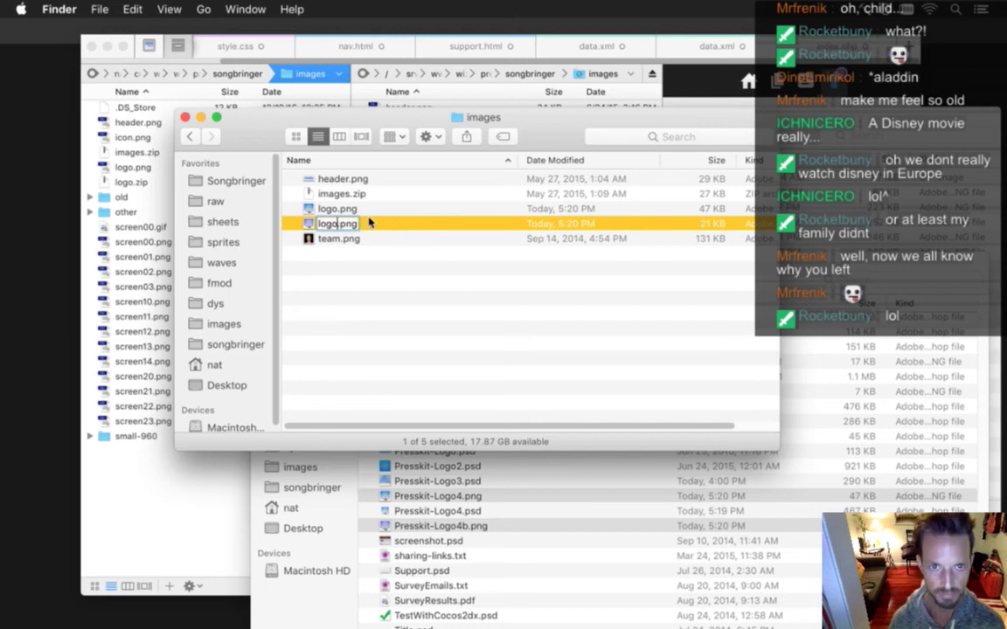
{"action": "key", "text": "Return"}
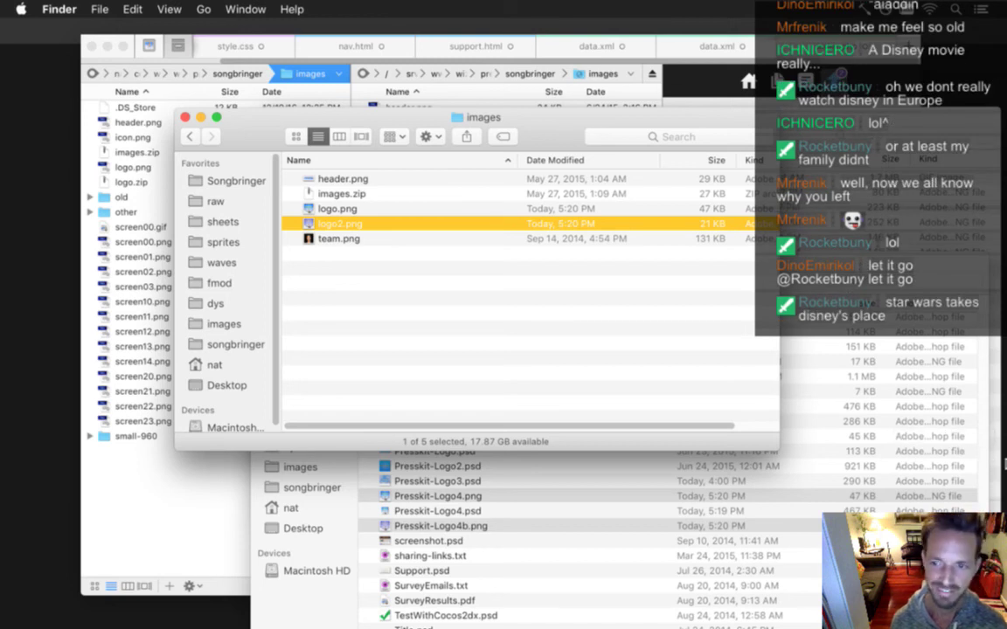
Find YemuZip among the installed applications and launch it
{"action": "mouse_move", "coordinate": [996, 448]}
{"action": "left_click", "coordinate": [993, 450]}
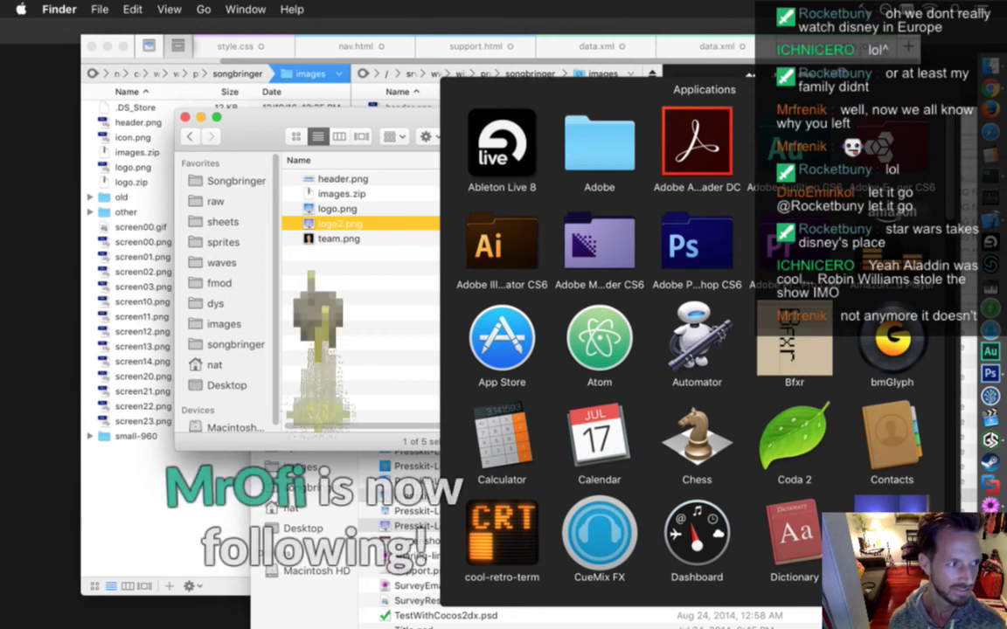
{"action": "scroll", "coordinate": [695, 341], "scroll_direction": "down", "scroll_amount": 5}
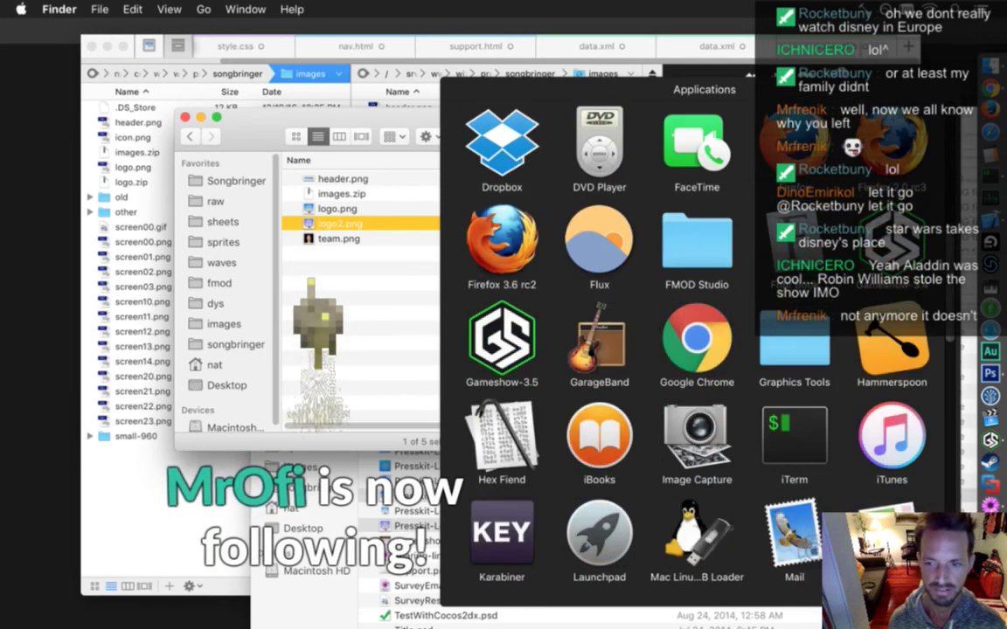
{"action": "scroll", "coordinate": [565, 172], "scroll_direction": "down", "scroll_amount": 5}
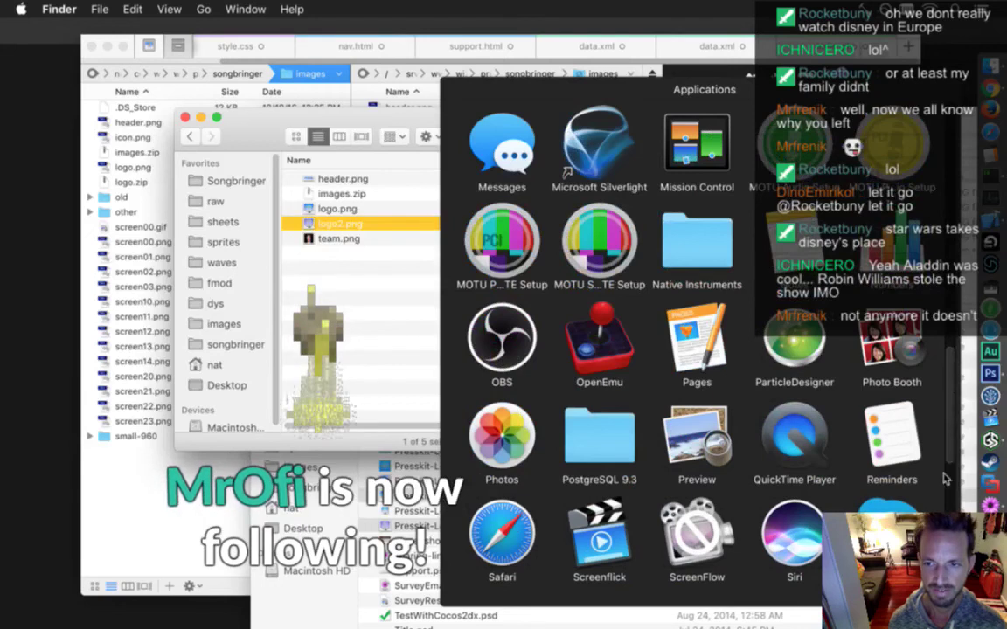
{"action": "scroll", "coordinate": [951, 500], "scroll_direction": "down", "scroll_amount": 3}
{"action": "scroll", "coordinate": [951, 500], "scroll_direction": "down", "scroll_amount": 5}
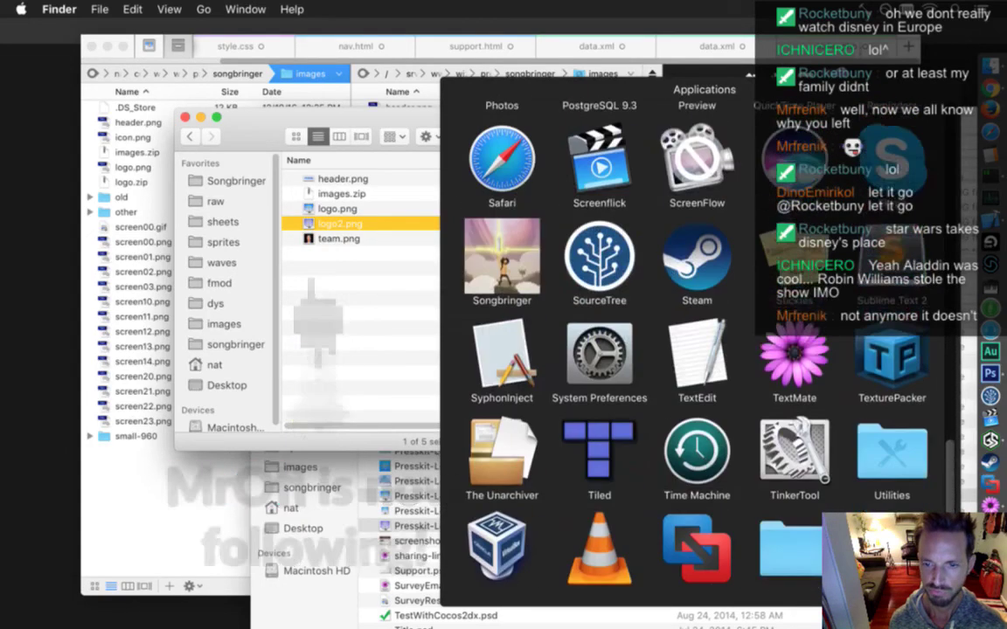
{"action": "scroll", "coordinate": [951, 490], "scroll_direction": "down", "scroll_amount": 2}
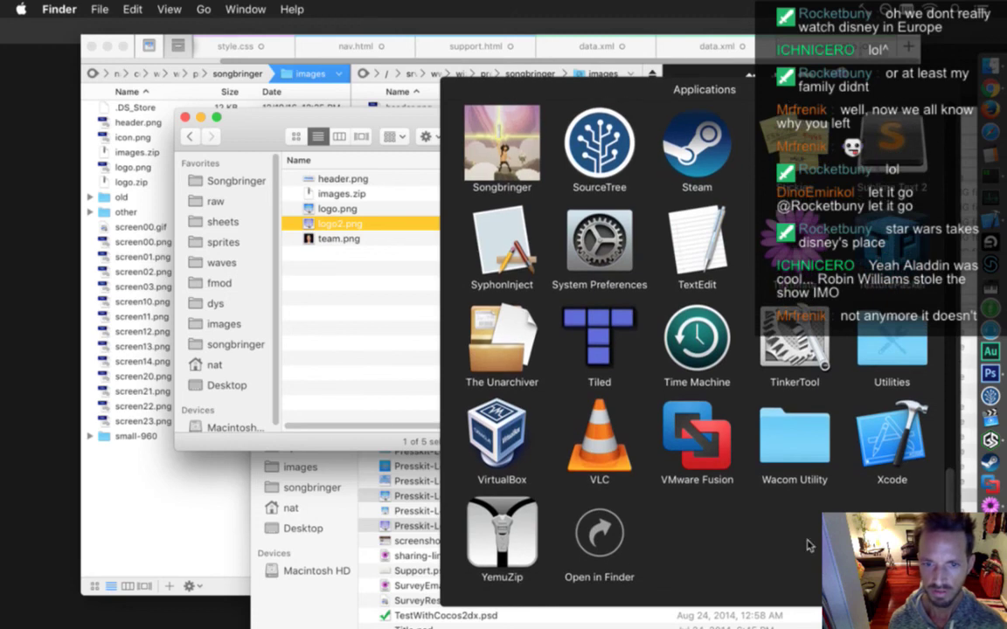
{"action": "left_click", "coordinate": [502, 533]}
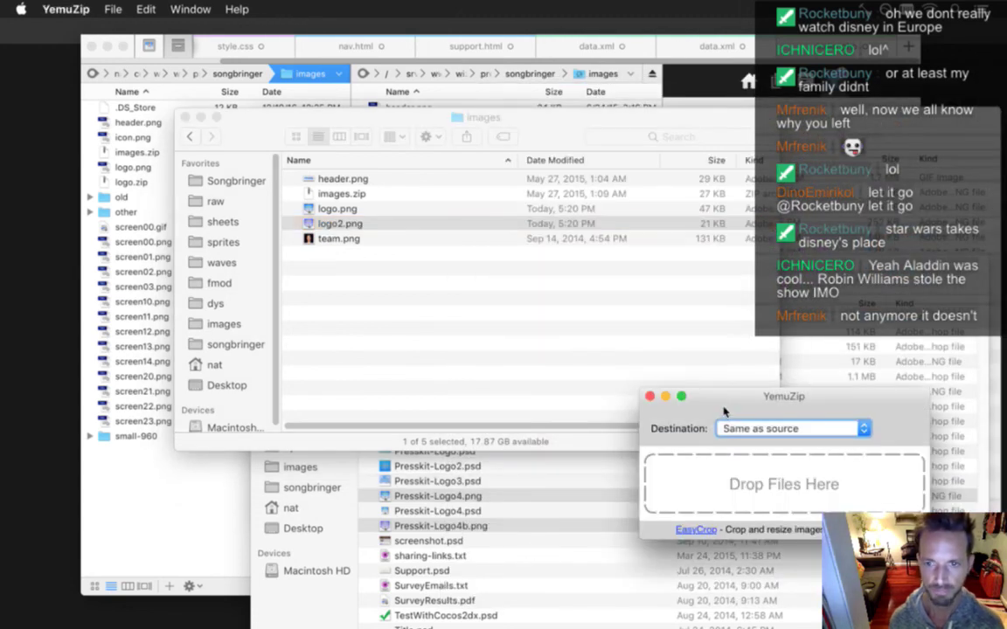
Open logo.png in Photoshop to inspect it, close the image and hide Photoshop again
{"action": "left_click", "coordinate": [372, 211]}
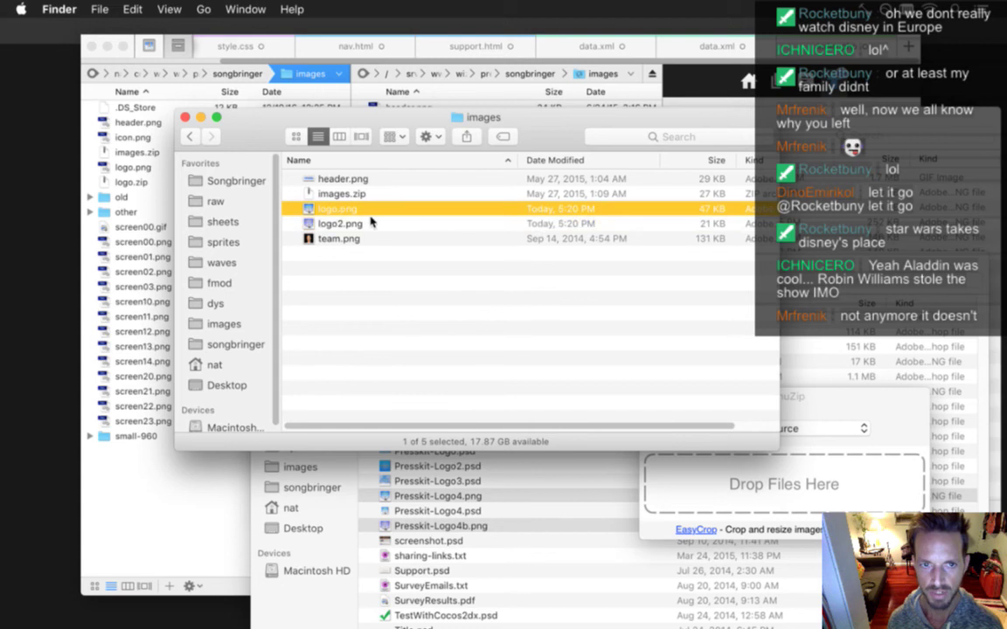
{"action": "double_click", "coordinate": [372, 211]}
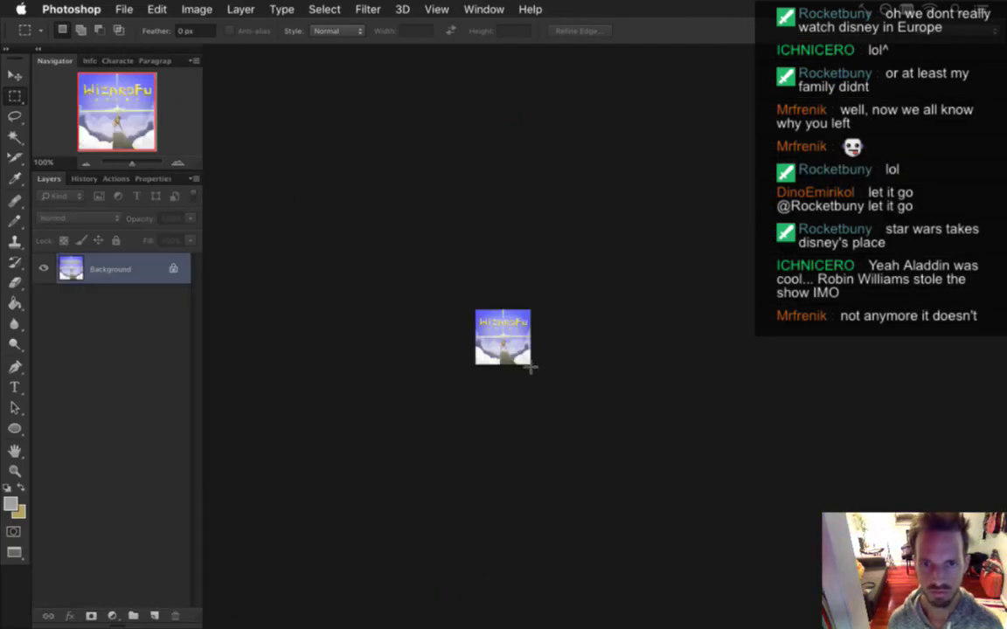
{"action": "left_click_drag", "start_coordinate": [458, 303], "coordinate": [592, 338]}
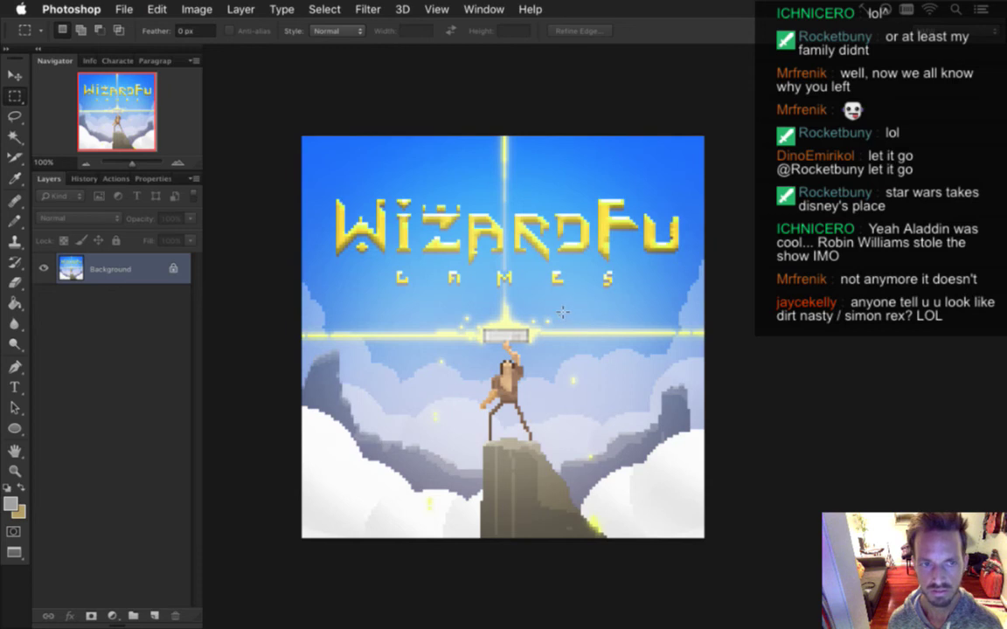
{"action": "key", "text": "super+w"}
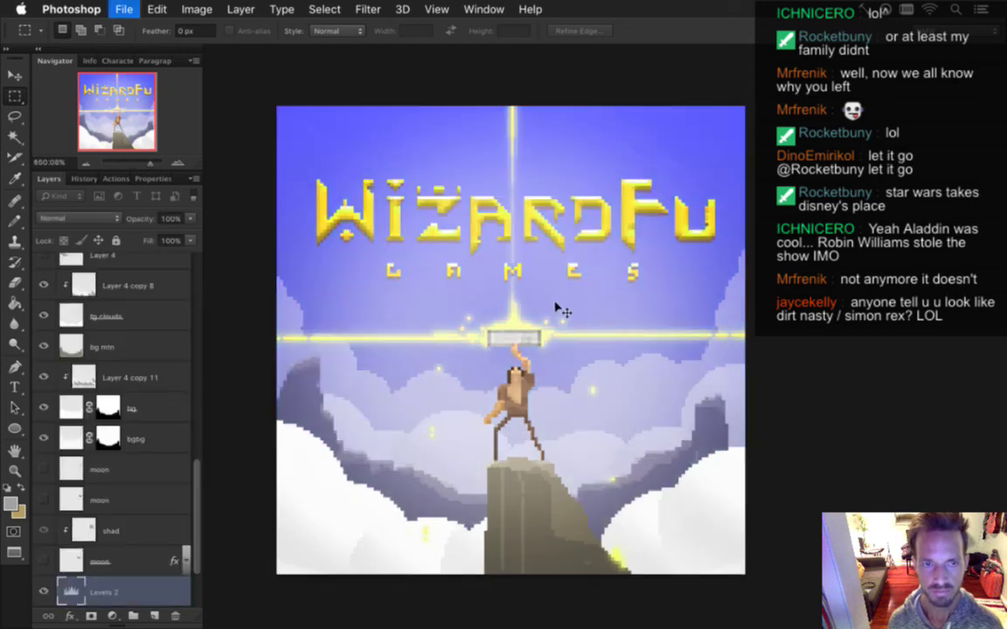
{"action": "key", "text": "super+h"}
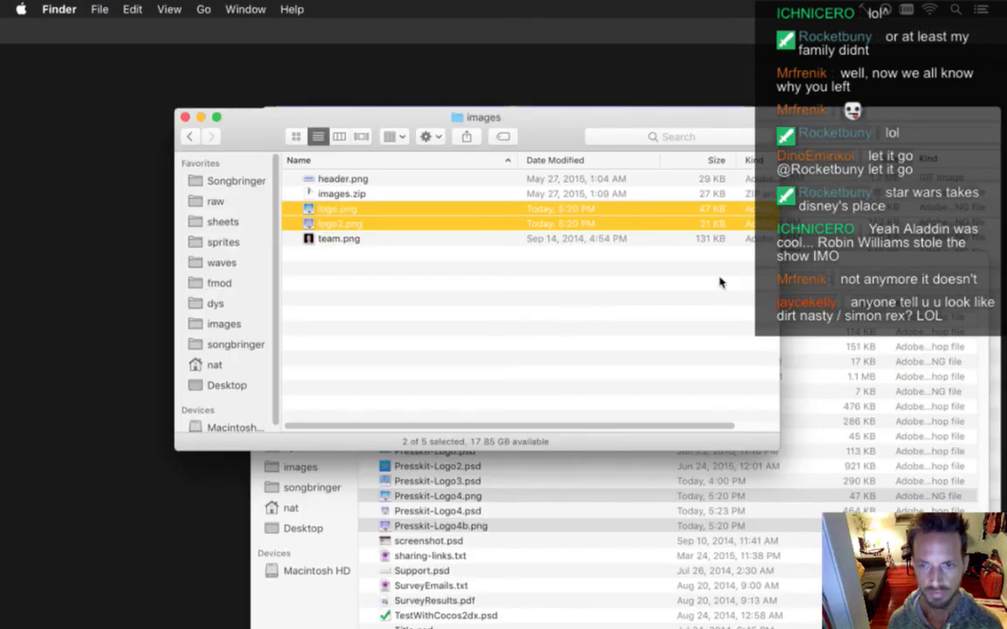
Compress logo.png and logo2.png with YemuZip into a PC-type archive named logo in the images folder
{"action": "key", "text": "super+grave"}
{"action": "key", "text": "super+grave"}
{"action": "key", "text": "super+grave"}
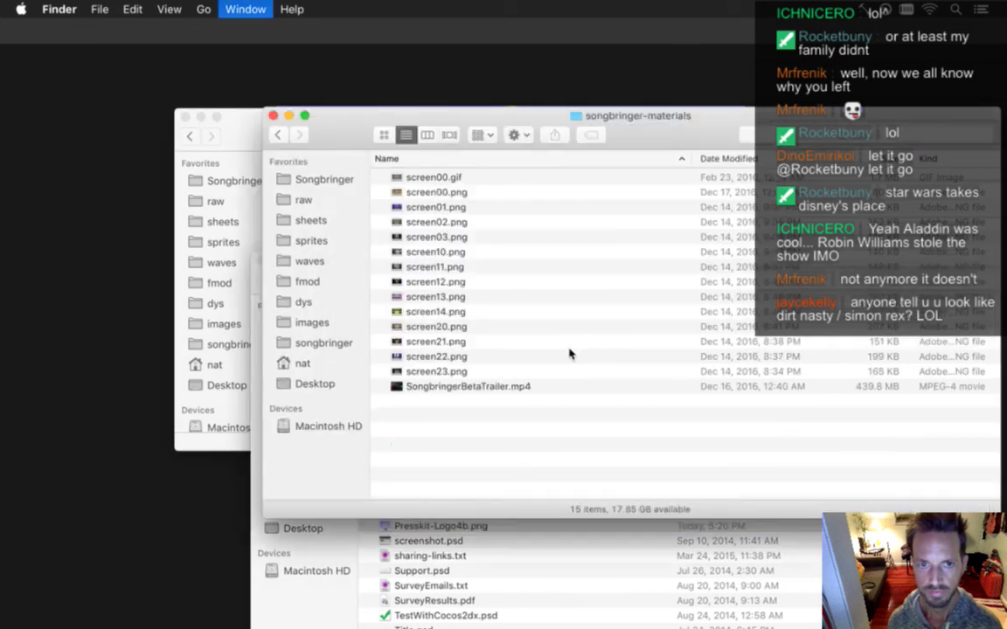
{"action": "key", "text": "super+Tab"}
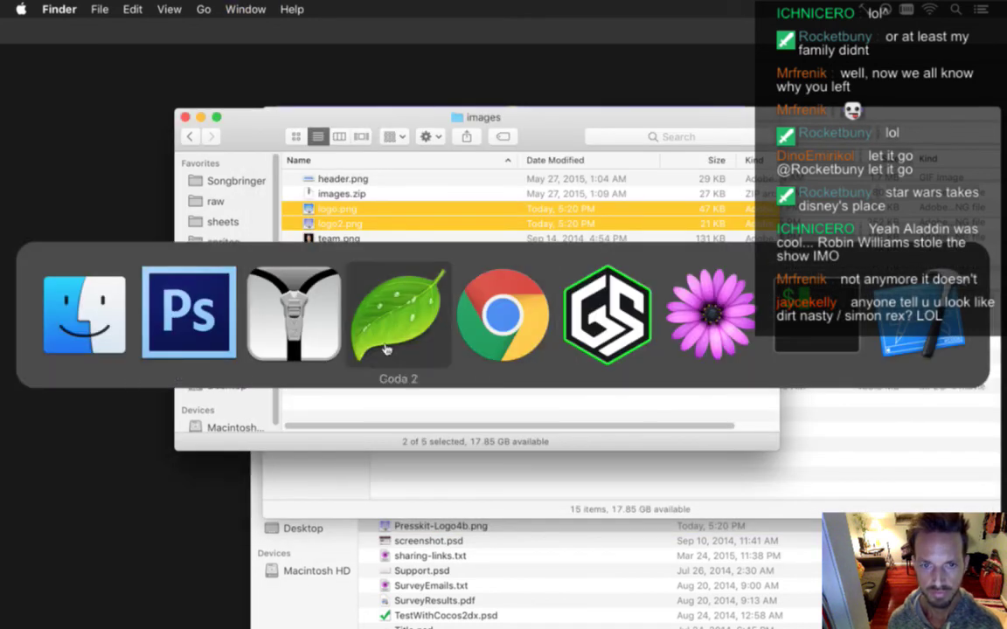
{"action": "left_click_drag", "start_coordinate": [339, 210], "coordinate": [736, 481]}
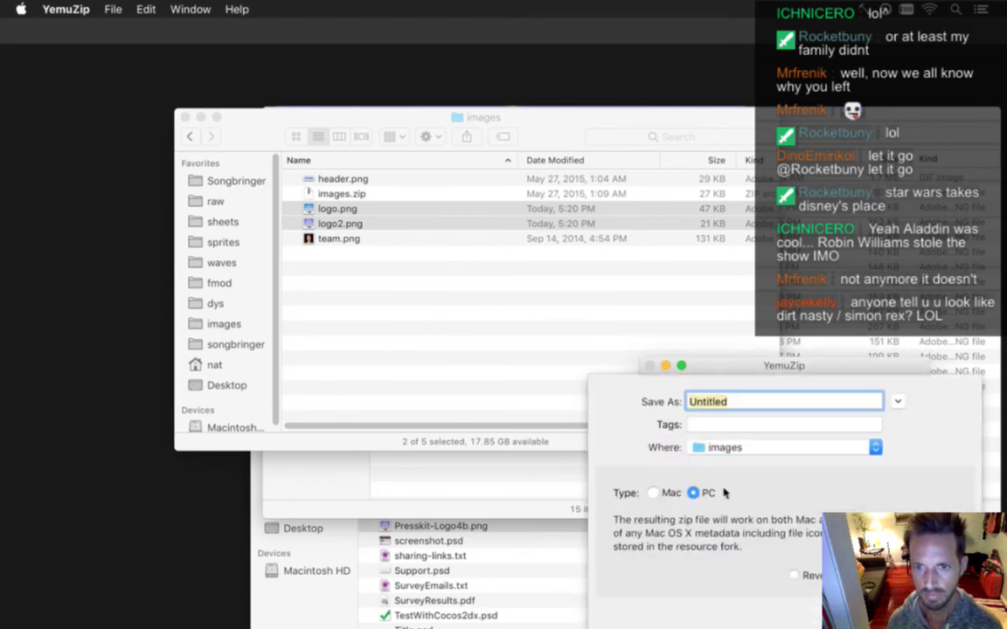
{"action": "type", "text": "logo"}
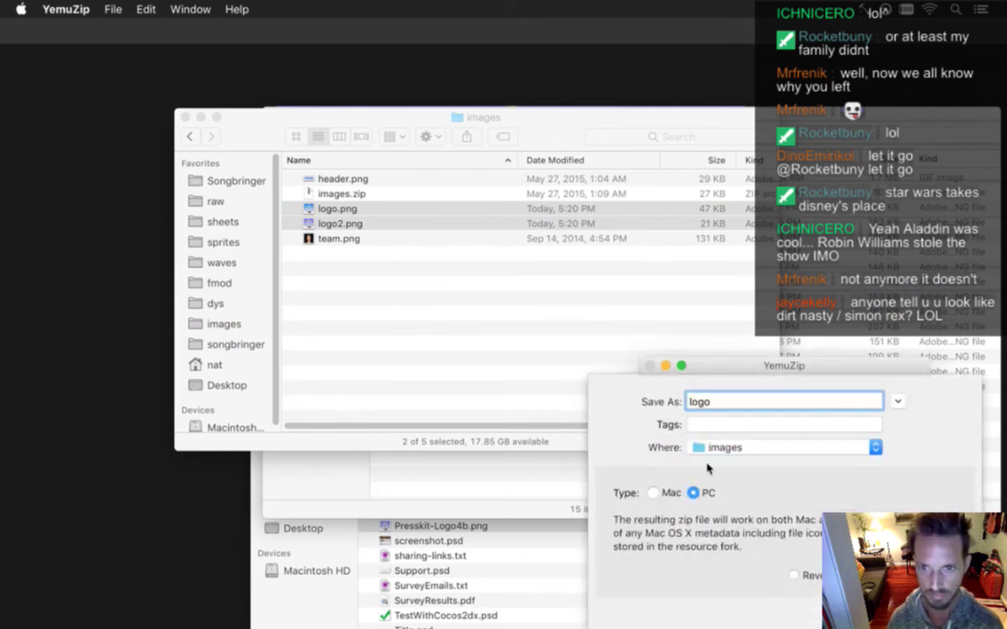
{"action": "key", "text": "Return"}
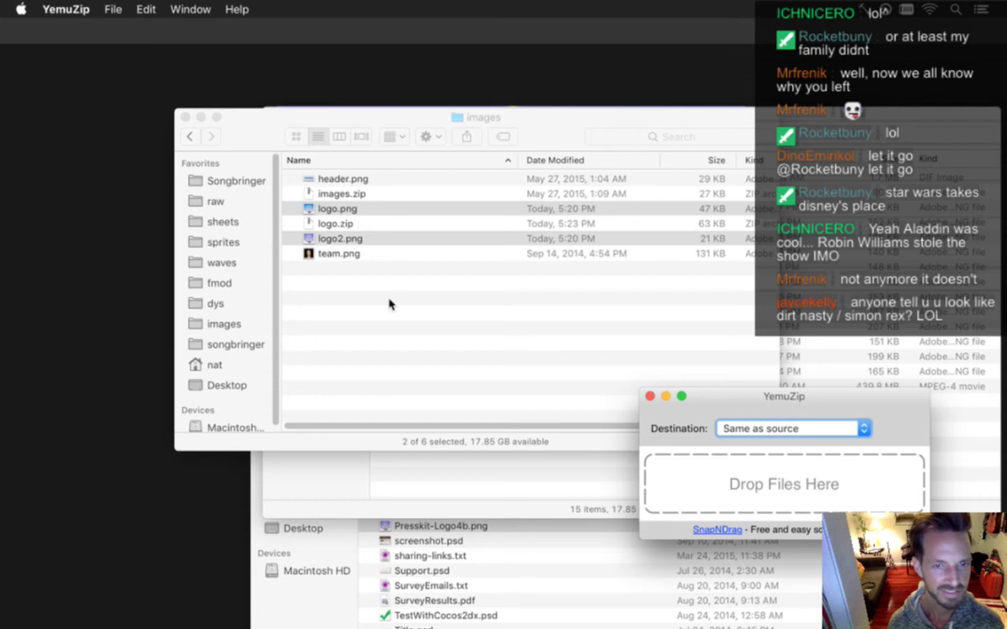
Preview header.png in the press images folder and close the preview
{"action": "left_click", "coordinate": [380, 335]}
{"action": "left_click", "coordinate": [377, 326]}
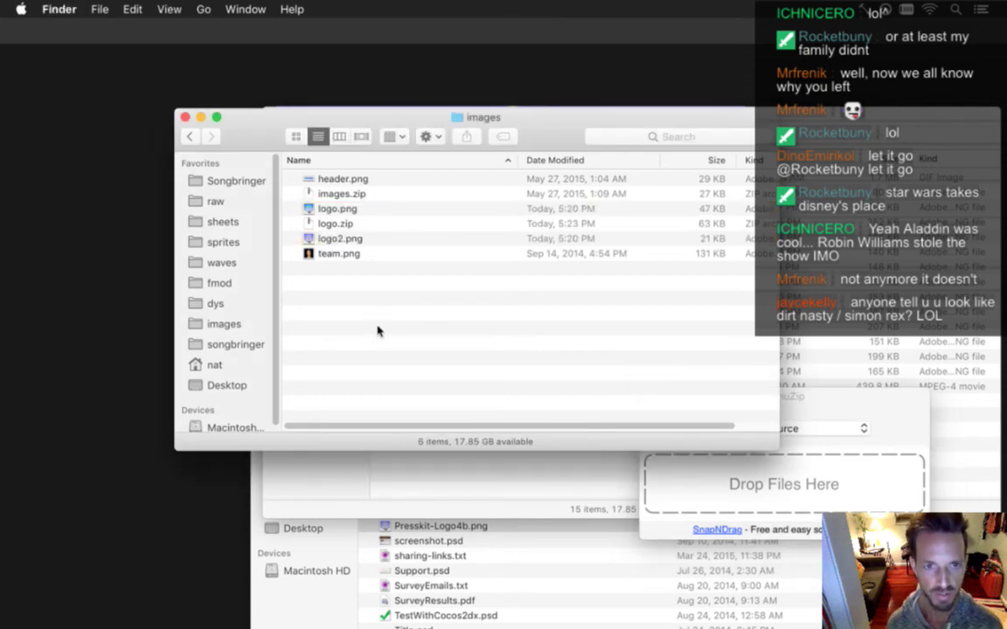
{"action": "left_click", "coordinate": [345, 178]}
{"action": "key", "text": "space"}
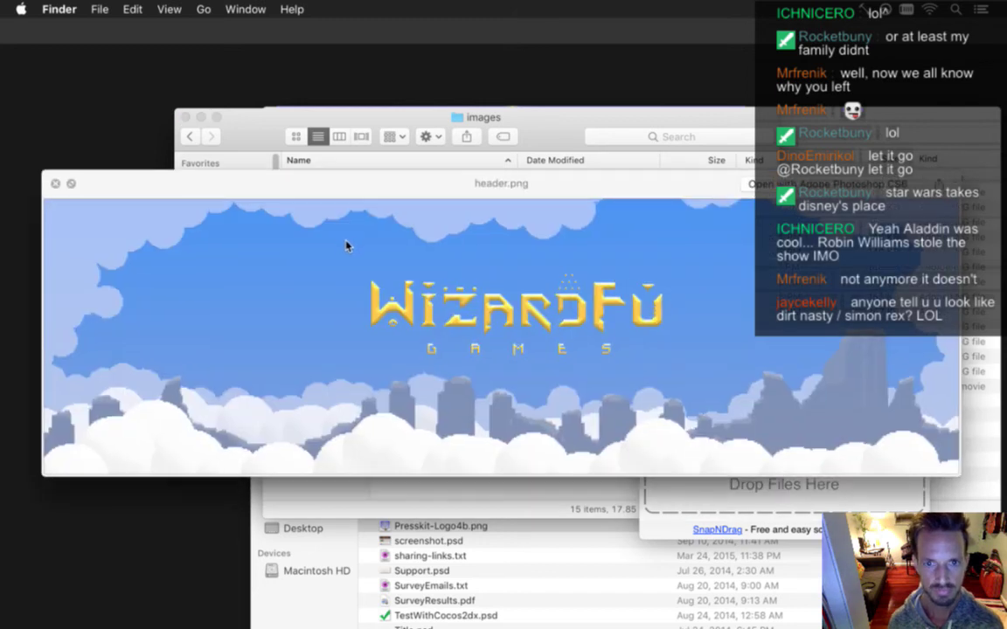
{"action": "key", "text": "space"}
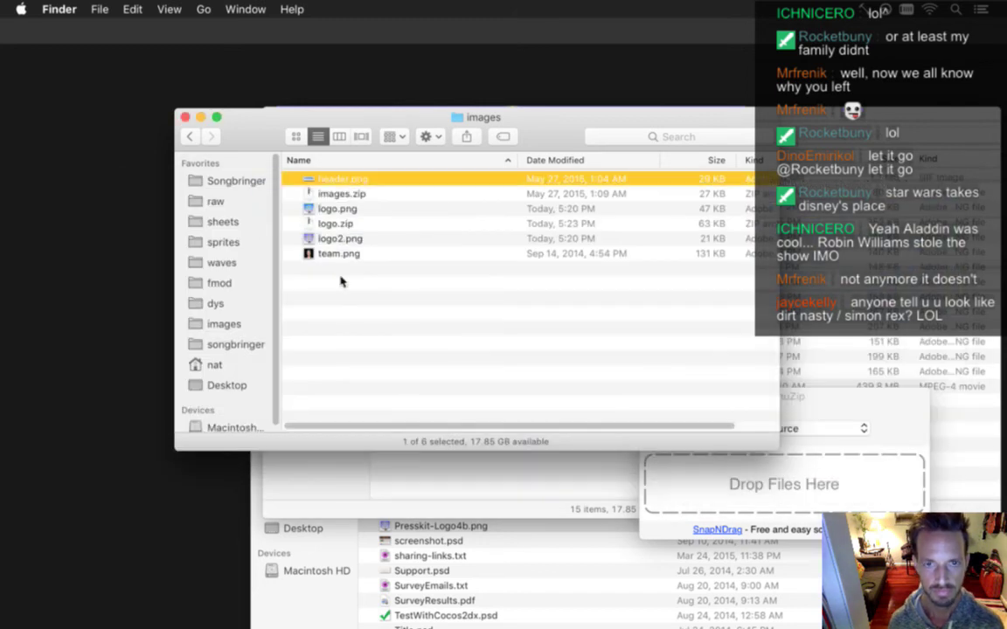
Switch to Coda and publish the changed logo.png, logo.zip and logo2.png to the web server
{"action": "key", "text": "super+Tab"}
{"action": "left_click", "coordinate": [378, 322]}
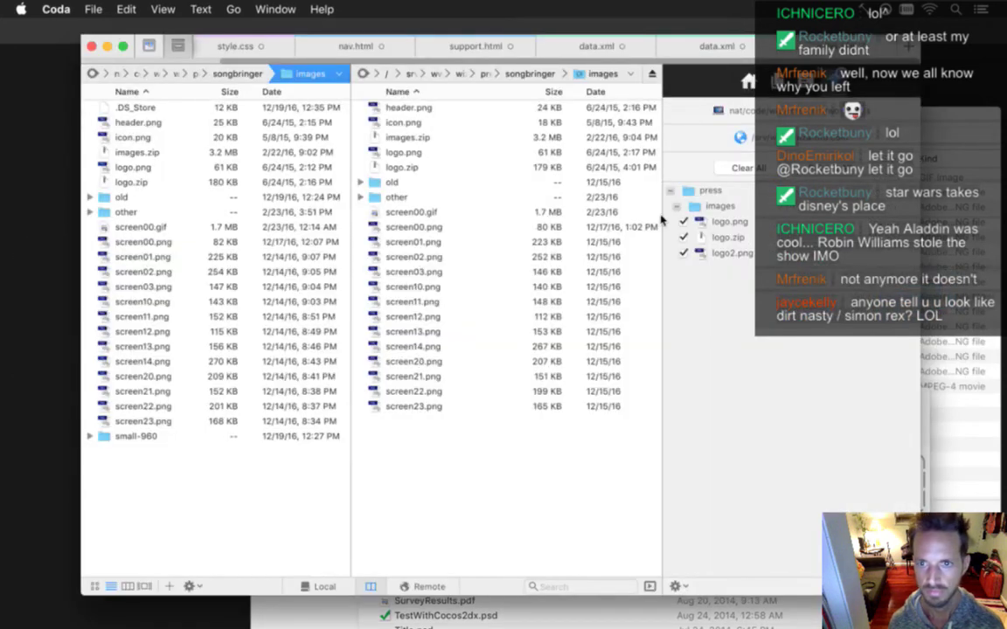
{"action": "left_click", "coordinate": [746, 153]}
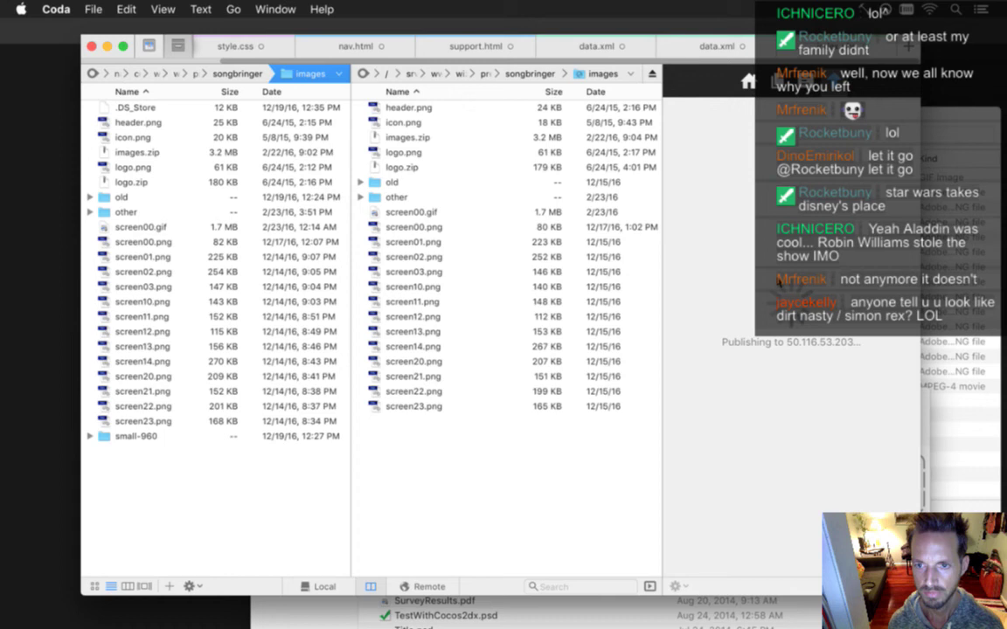
Switch to Chrome, reload the Wizard Fu Games press page and examine its Images and Logo & Icon sections
{"action": "key", "text": "super+Tab"}
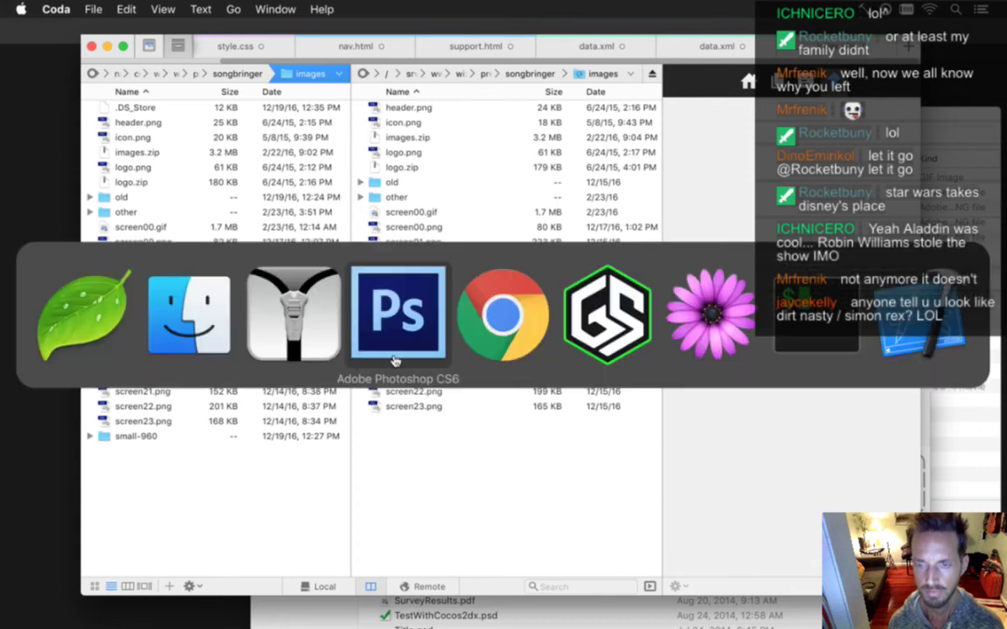
{"action": "left_click", "coordinate": [479, 341]}
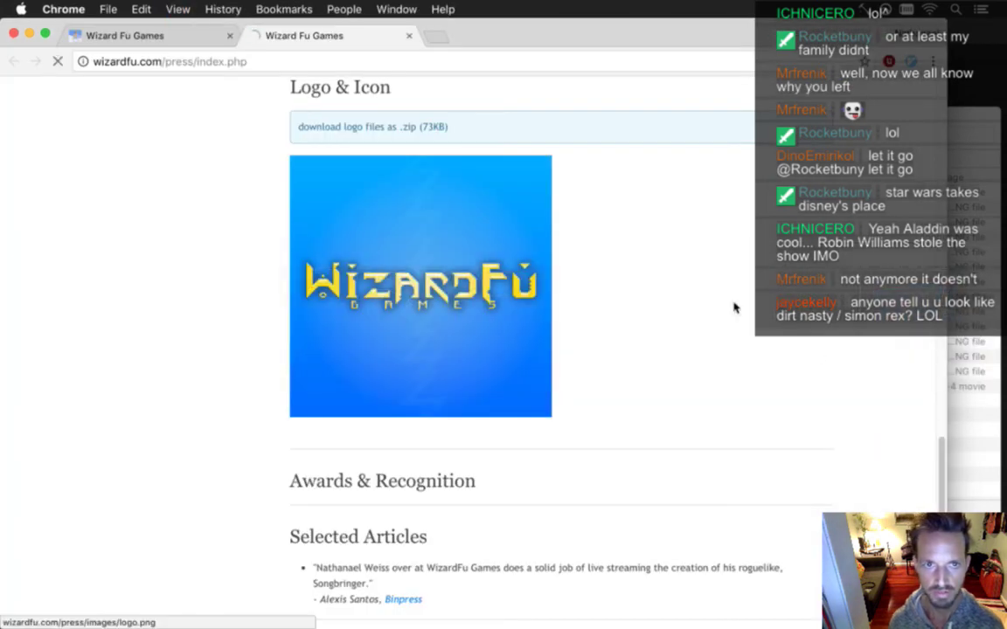
{"action": "key", "text": "super+r"}
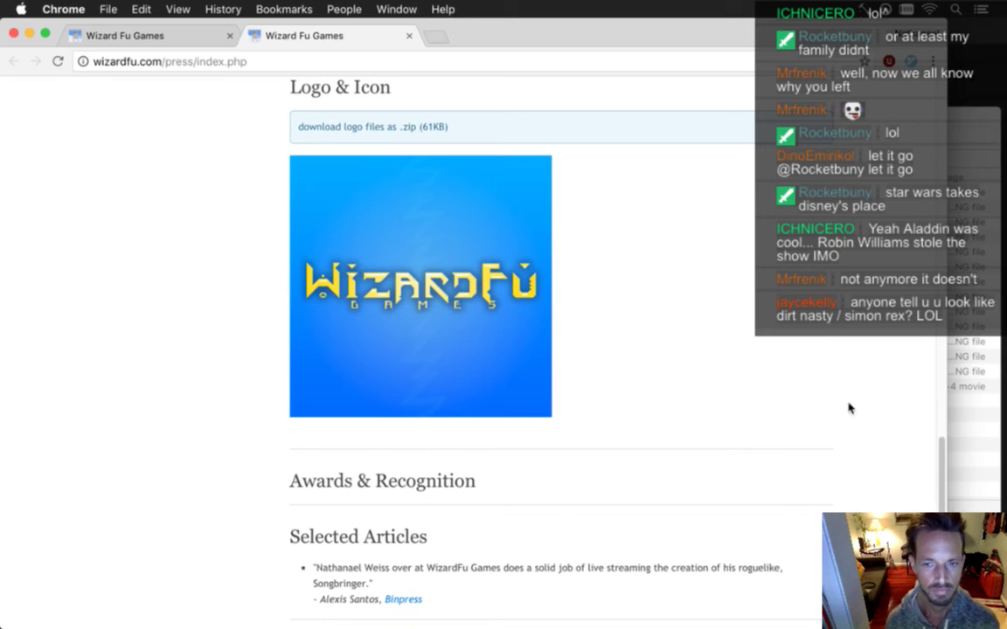
{"action": "scroll", "coordinate": [849, 411], "scroll_direction": "down", "scroll_amount": 2}
{"action": "scroll", "coordinate": [926, 449], "scroll_direction": "up", "scroll_amount": 3}
{"action": "scroll", "coordinate": [926, 449], "scroll_direction": "up", "scroll_amount": 5}
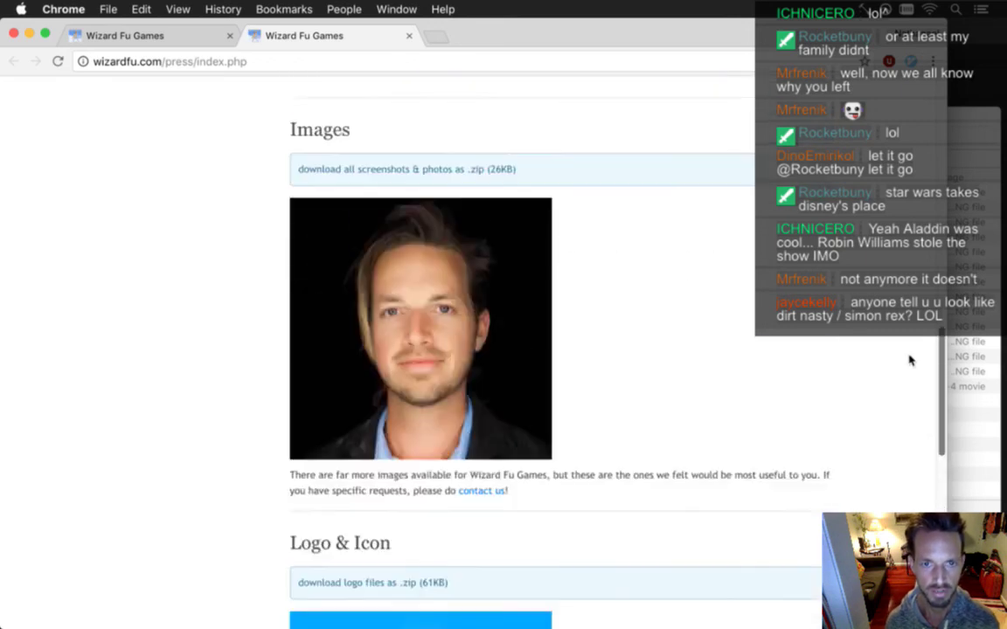
{"action": "scroll", "coordinate": [908, 450], "scroll_direction": "down", "scroll_amount": 5}
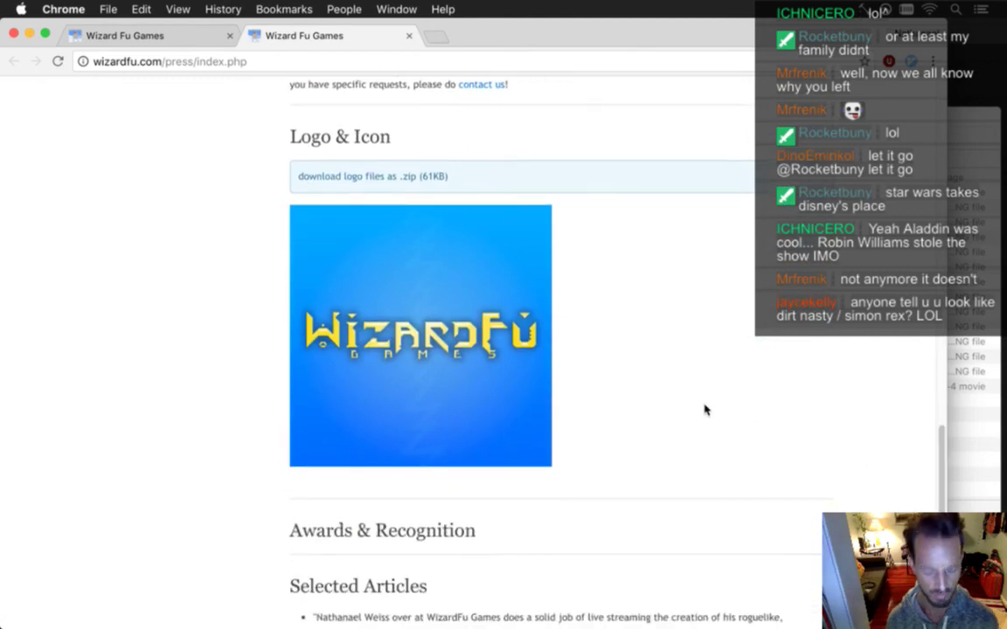
Reload the press page again, open its logo image at full size and return to the press page
{"action": "key", "text": "super+r"}
{"action": "left_click", "coordinate": [472, 368]}
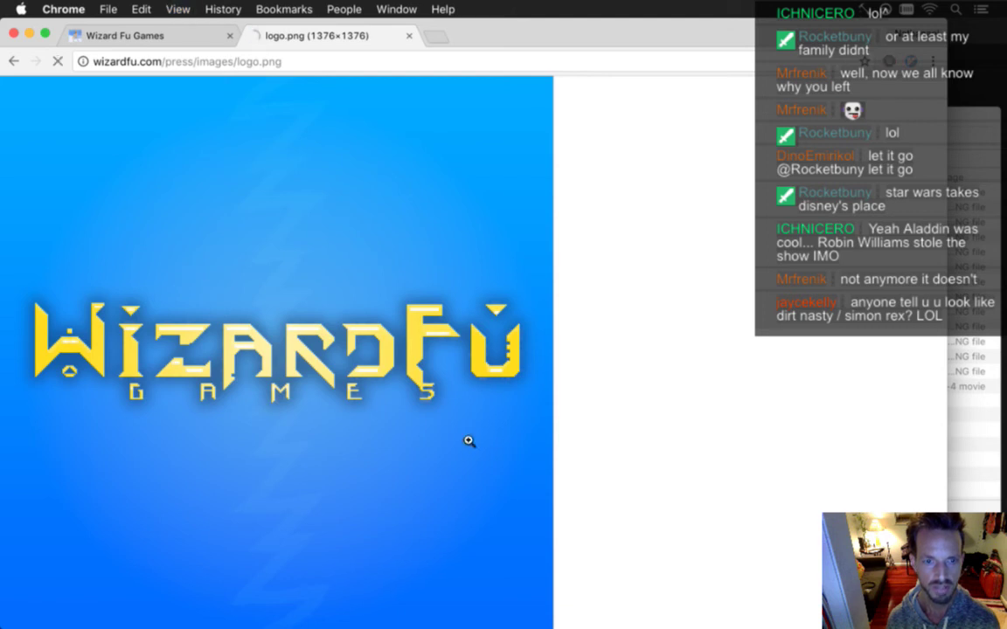
{"action": "right_click", "coordinate": [13, 61]}
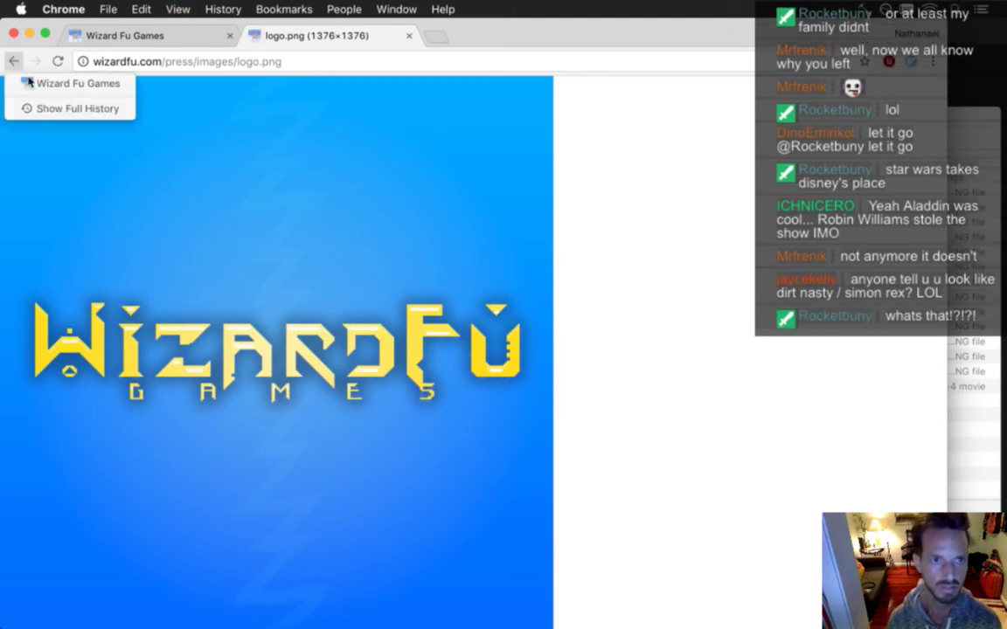
{"action": "left_click", "coordinate": [54, 77]}
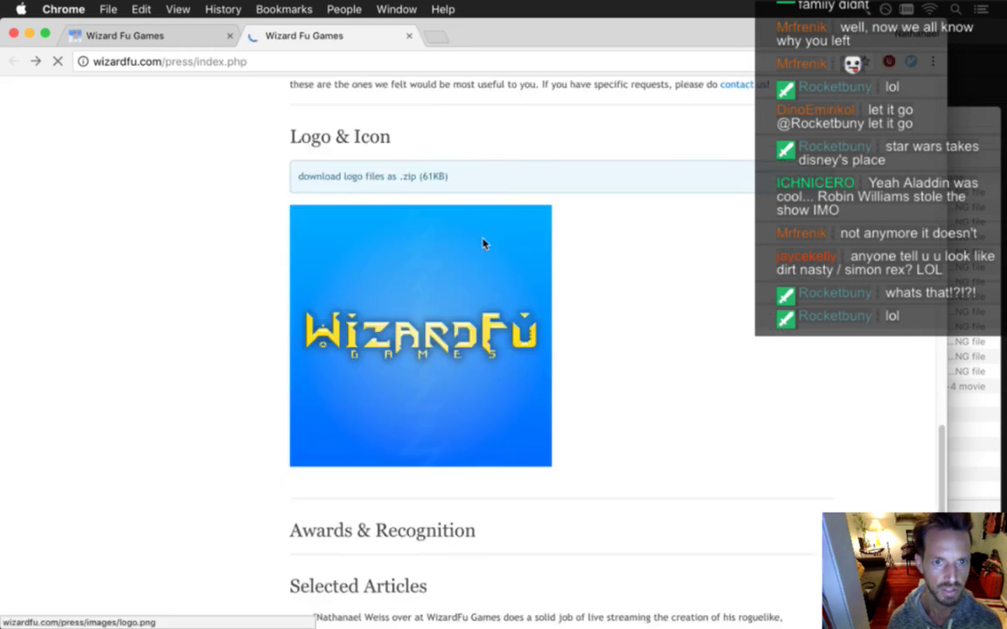
Switch to iTerm and change the working directory to ../wizardfu.com/
{"action": "key", "text": "super+Tab"}
{"action": "key", "text": "super+Tab"}
{"action": "key", "text": "super+Tab"}
{"action": "key", "text": "super+Tab"}
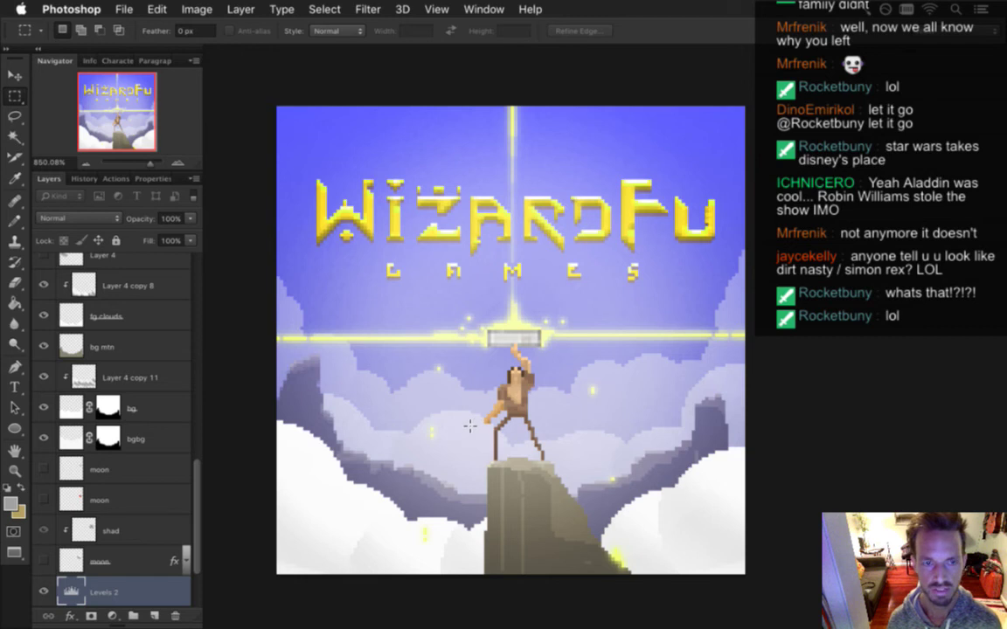
{"action": "key", "text": "super+Tab"}
{"action": "key", "text": "super+Tab"}
{"action": "key", "text": "super+Tab"}
{"action": "key", "text": "super+Tab"}
{"action": "key", "text": "super+Tab"}
{"action": "key", "text": "super+Tab"}
{"action": "key", "text": "super+Tab"}
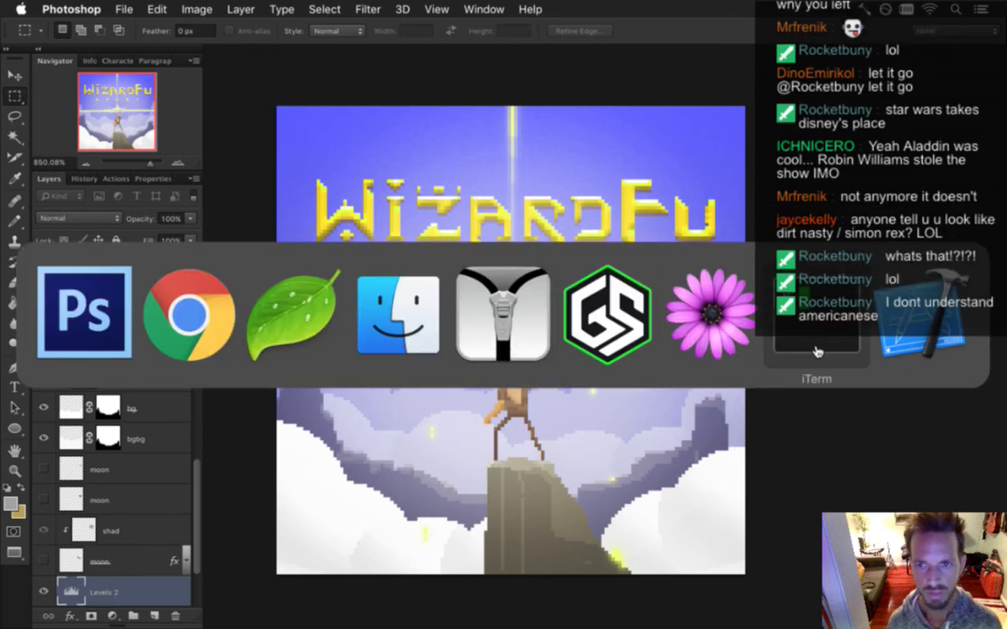
{"action": "type", "text": "cd ../w"}
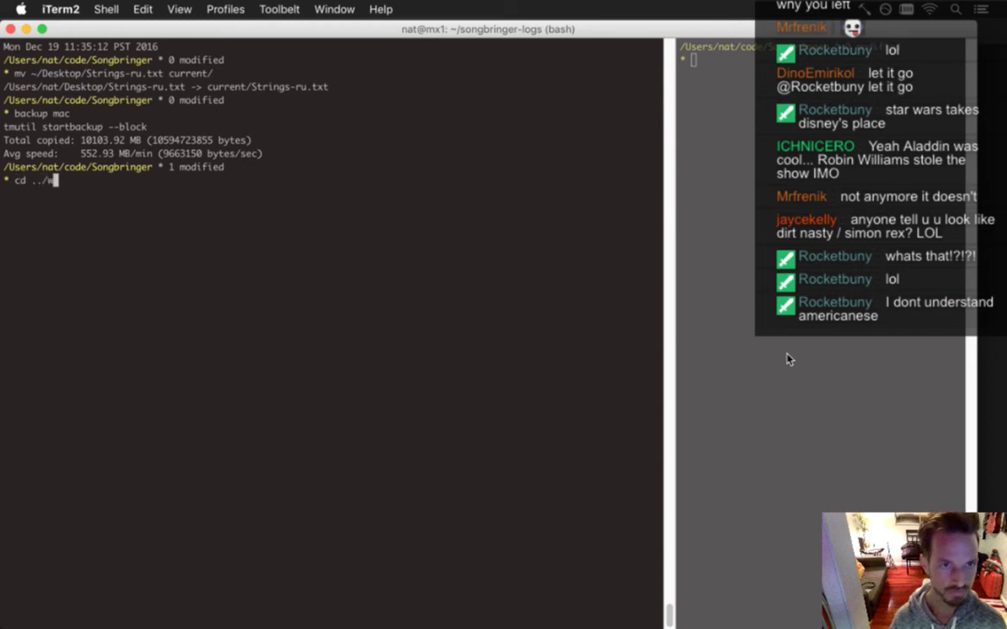
{"action": "type", "text": "iz"}
{"action": "key", "text": "Tab"}
{"action": "key", "text": "Return"}
Check the git status, stage the rez and wordpress/ folders, and check the status again with gs
{"action": "type", "text": "git status"}
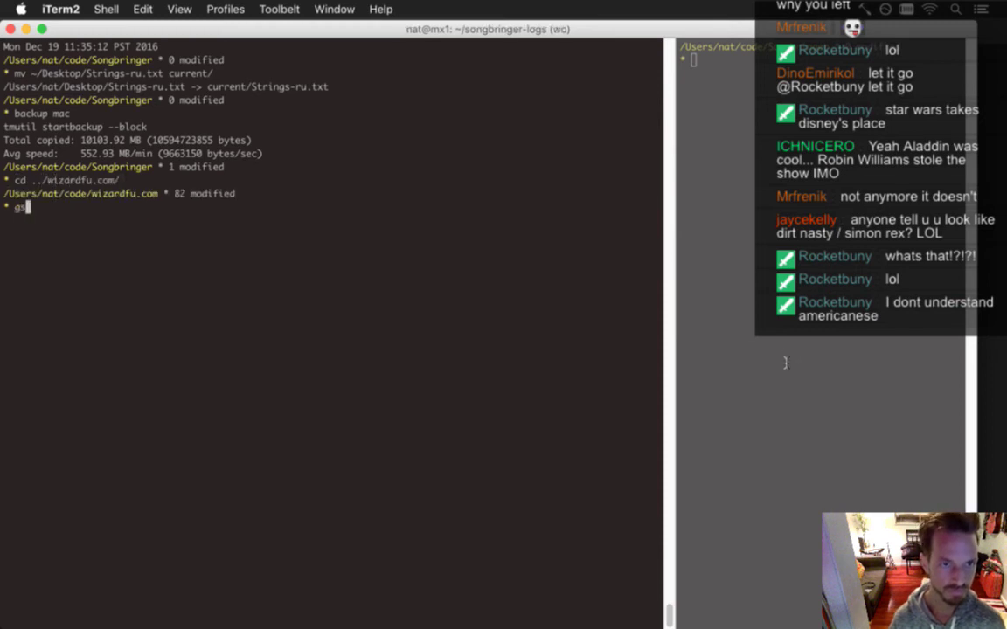
{"action": "key", "text": "Return"}
{"action": "type", "text": "git add"}
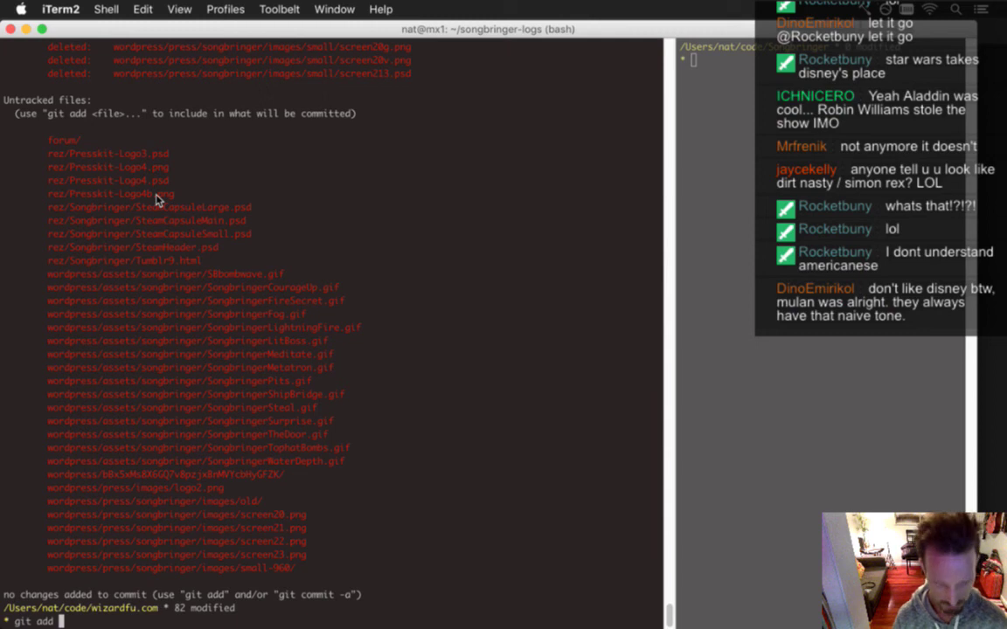
{"action": "type", "text": "rez wordpress/"}
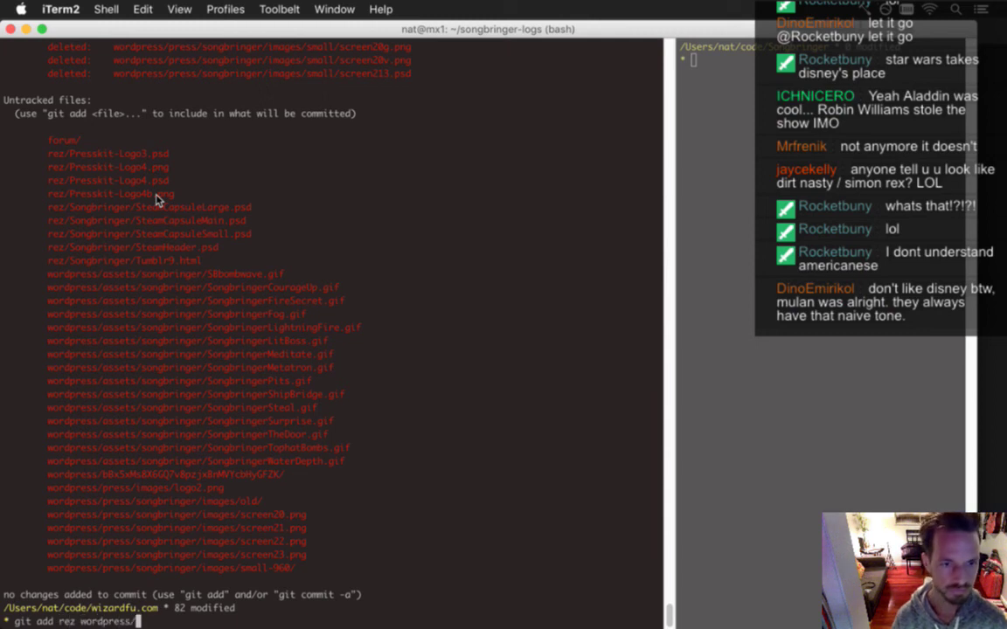
{"action": "key", "text": "Return"}
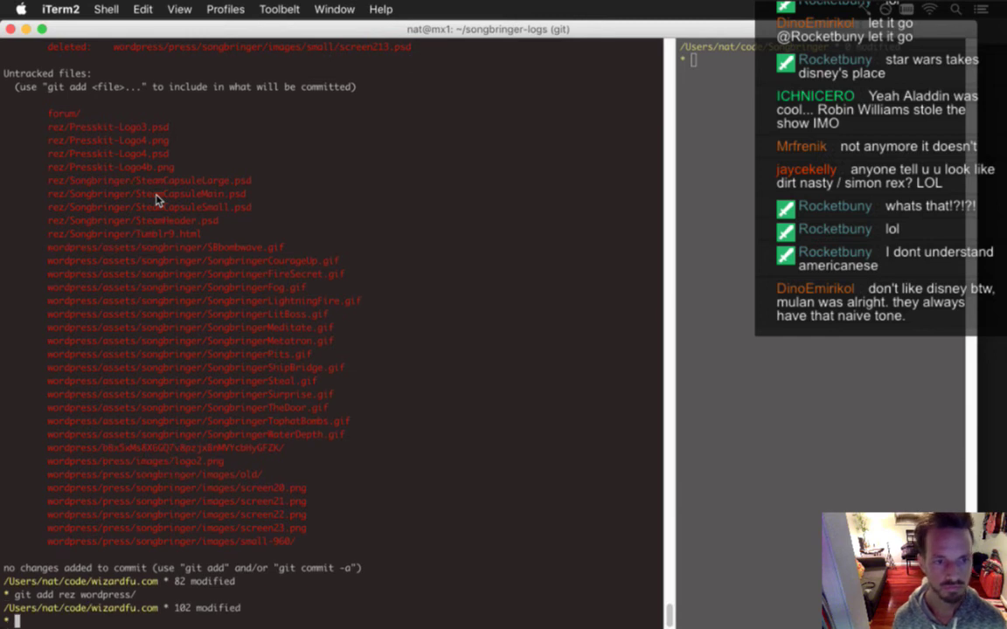
{"action": "type", "text": "gs"}
{"action": "key", "text": "Return"}
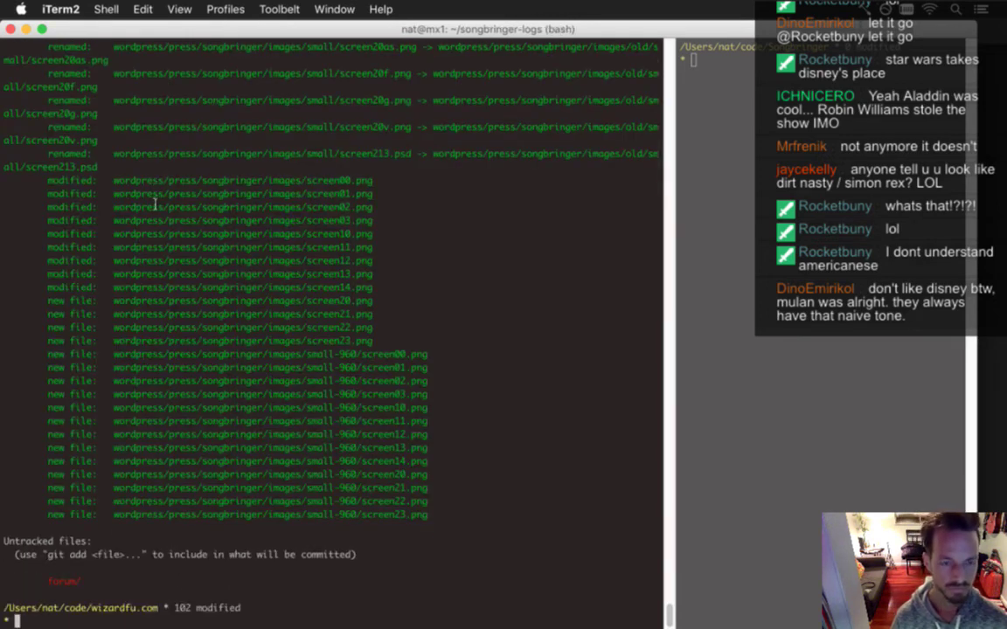
Commit the staged changes with gc using the message "alsfkjaslfkjalsfj", and push them with gp
{"action": "type", "text": "gc"}
{"action": "key", "text": "Return"}
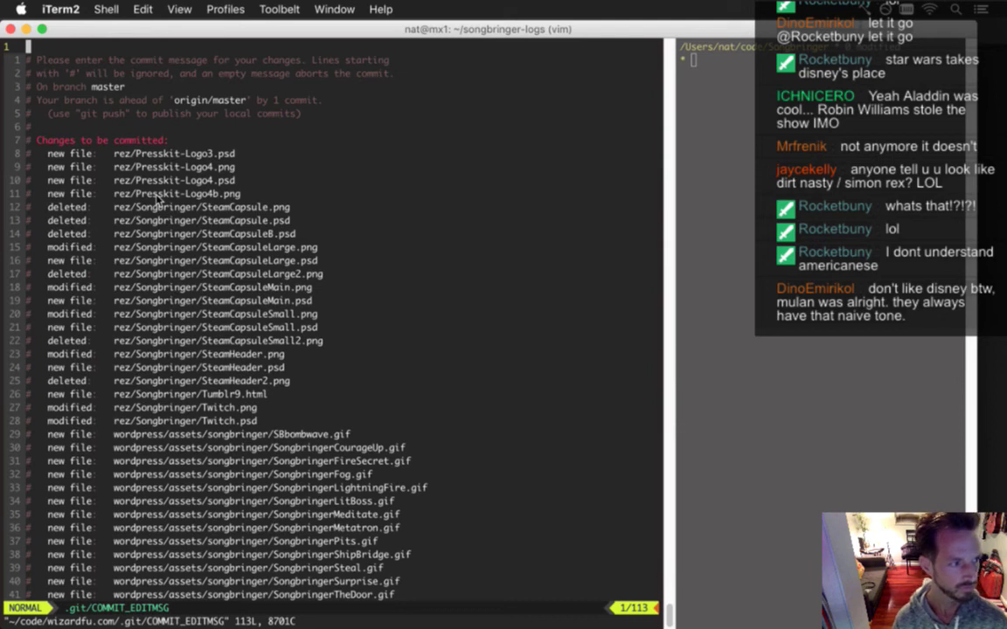
{"action": "key", "text": "i"}
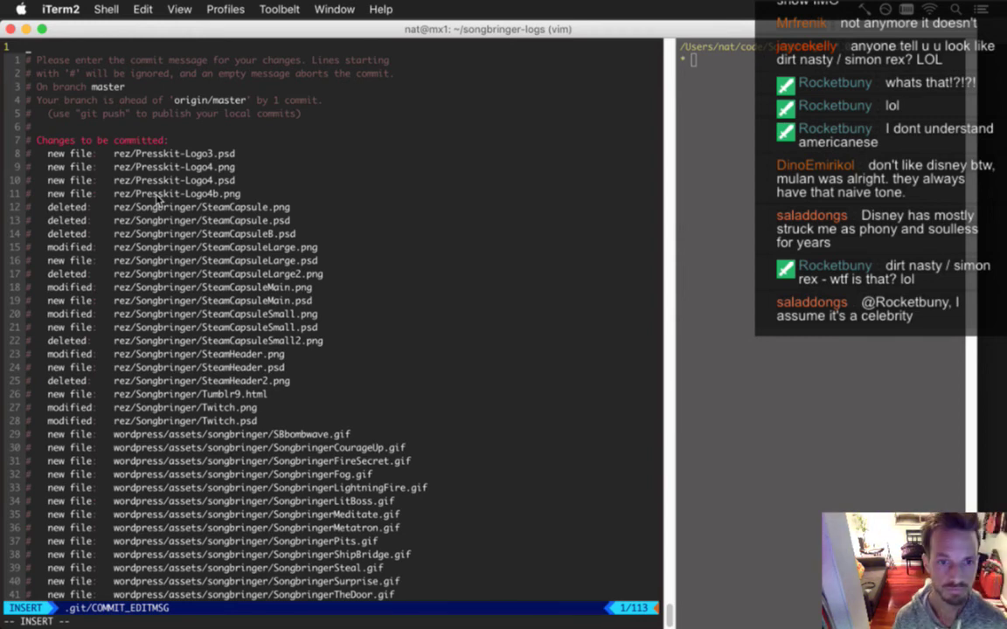
{"action": "type", "text": "alsfkjaslfkjalsfj"}
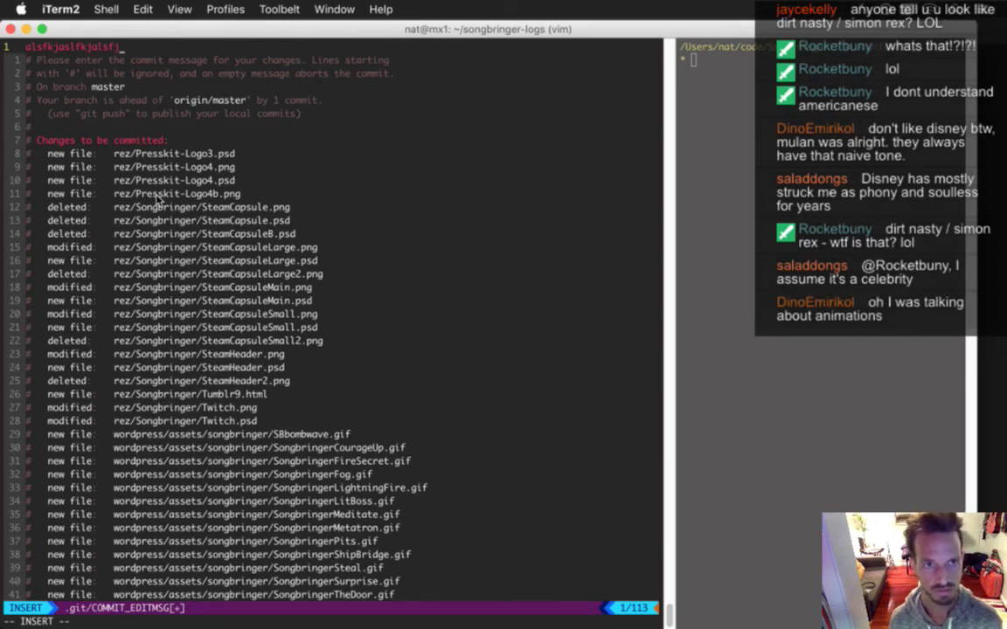
{"action": "key", "text": "Escape"}
{"action": "type", "text": ":wq"}
{"action": "key", "text": "Return"}
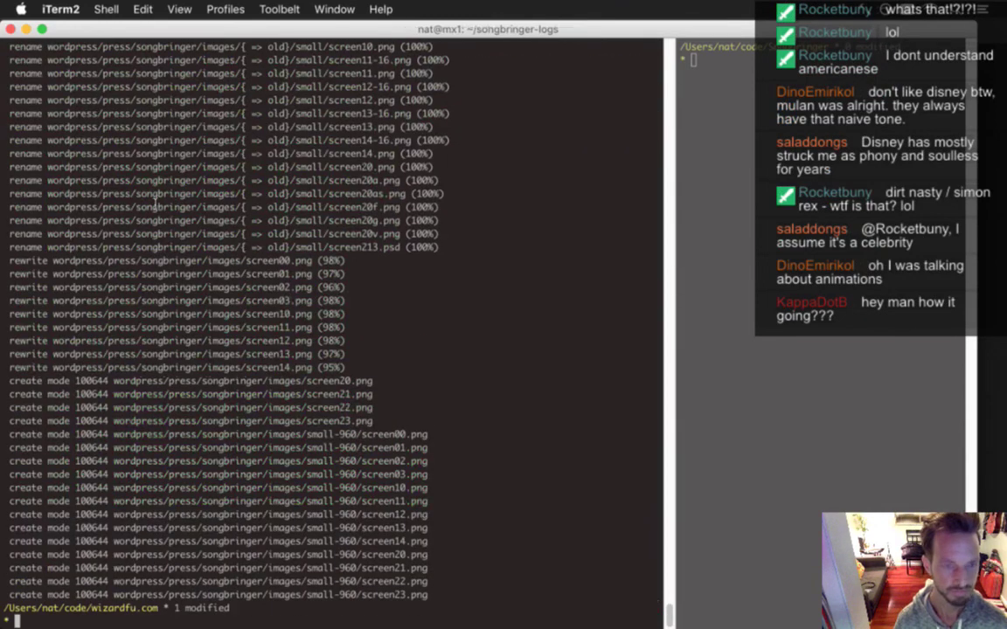
{"action": "type", "text": "gp"}
{"action": "key", "text": "Return"}
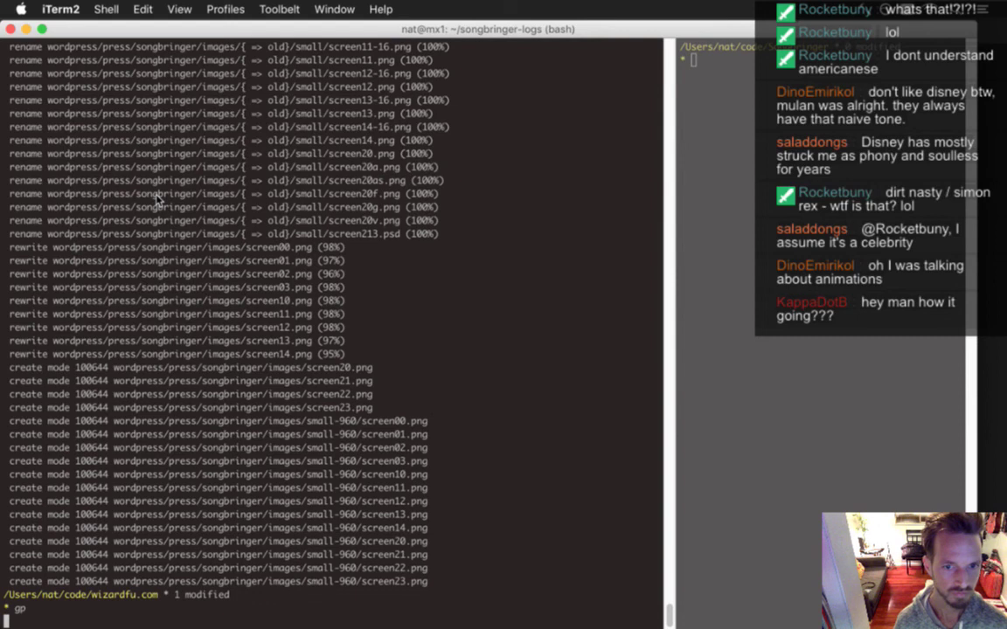
Switch to Photoshop, make the blue layer of Presskit-Logo4.psd visible and save the document
{"action": "key", "text": "super+Tab"}
{"action": "key", "text": "super+Tab"}
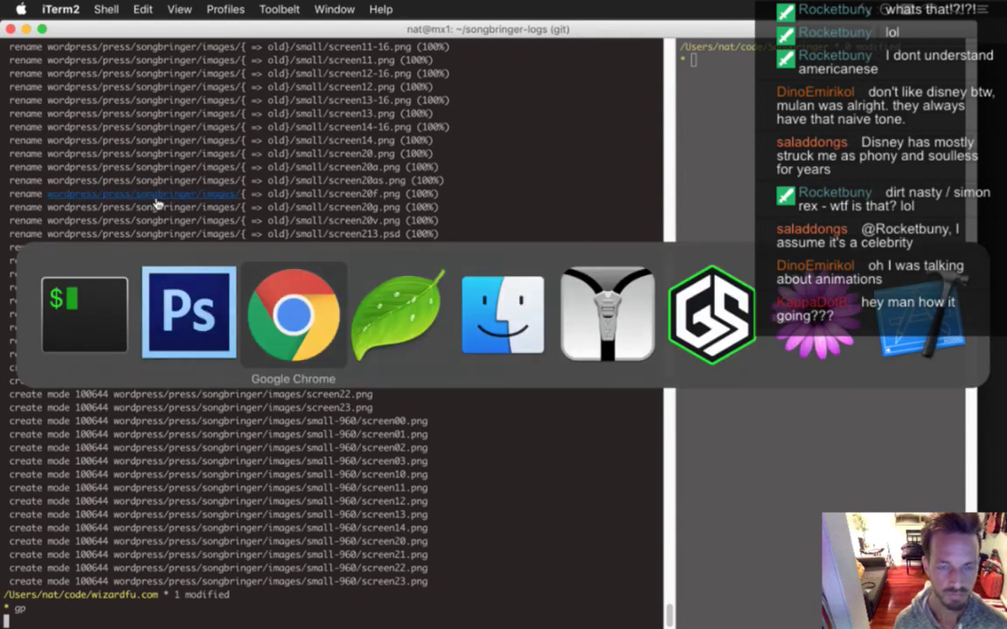
{"action": "key", "text": "super+Tab"}
{"action": "key", "text": "super+Tab"}
{"action": "key", "text": "super+Tab"}
{"action": "key", "text": "super+Tab"}
{"action": "key", "text": "super+Tab"}
{"action": "key", "text": "super+Tab"}
{"action": "key", "text": "super+Tab"}
{"action": "key", "text": "super+Tab"}
{"action": "key", "text": "super+Tab"}
{"action": "key", "text": "super+Tab"}
{"action": "key", "text": "super+Tab"}
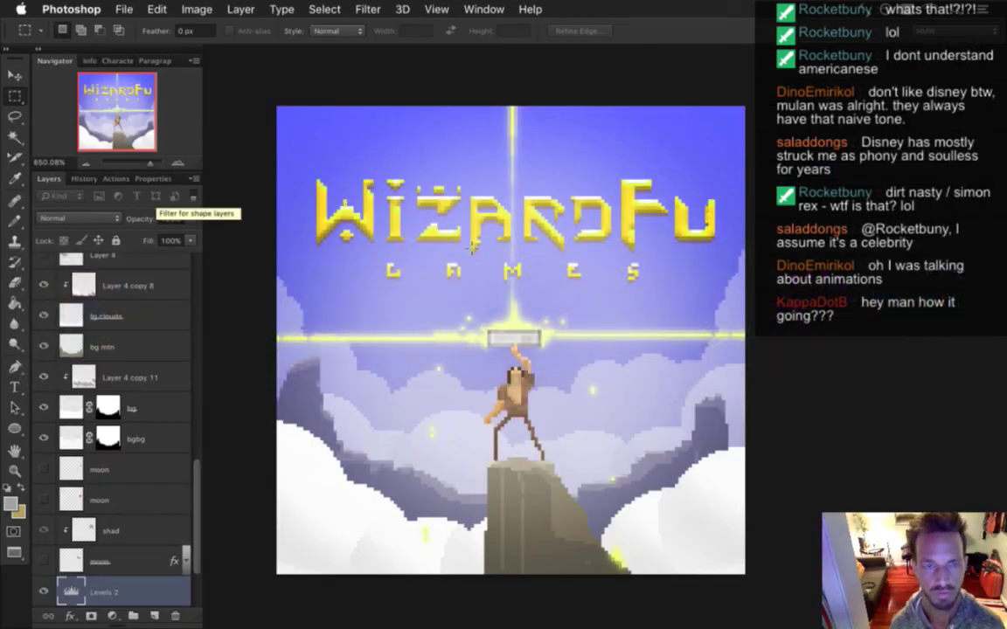
{"action": "key", "text": "super+minus"}
{"action": "scroll", "coordinate": [182, 472], "scroll_direction": "down", "scroll_amount": 3}
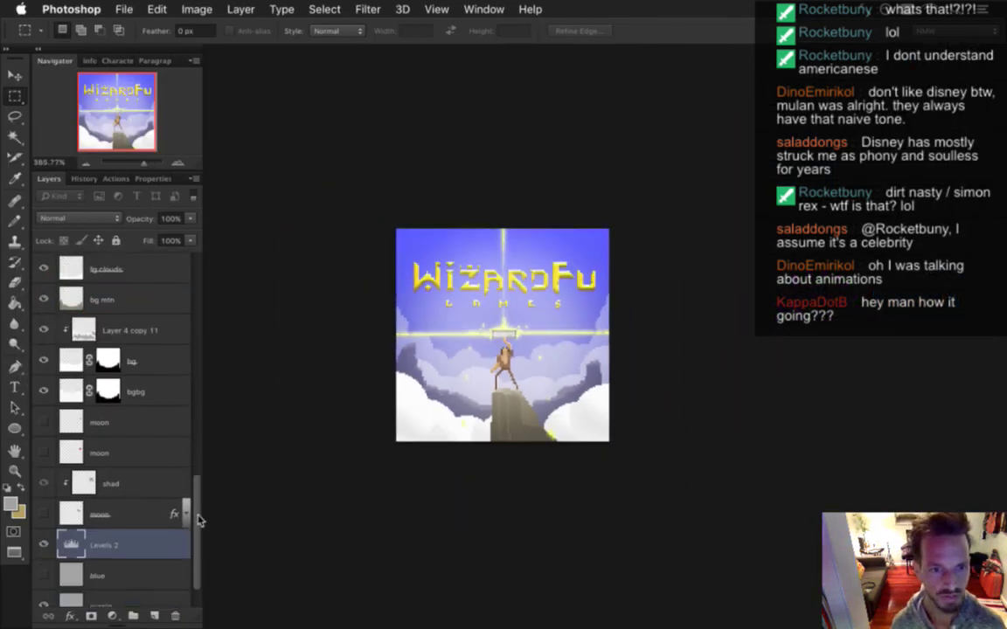
{"action": "left_click", "coordinate": [45, 560]}
{"action": "key", "text": "super+s"}
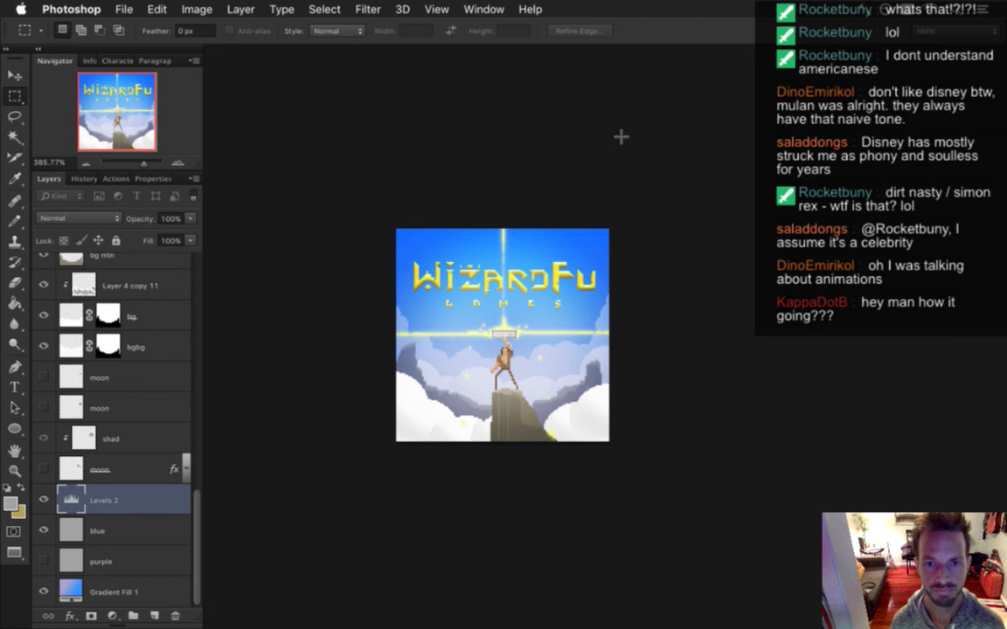
Bring up and close the open documents Presskit-Logo2.psd and Presskit-Logo3.psd, clearing the selection in the latter
{"action": "left_click", "coordinate": [529, 9]}
{"action": "key", "text": "Left"}
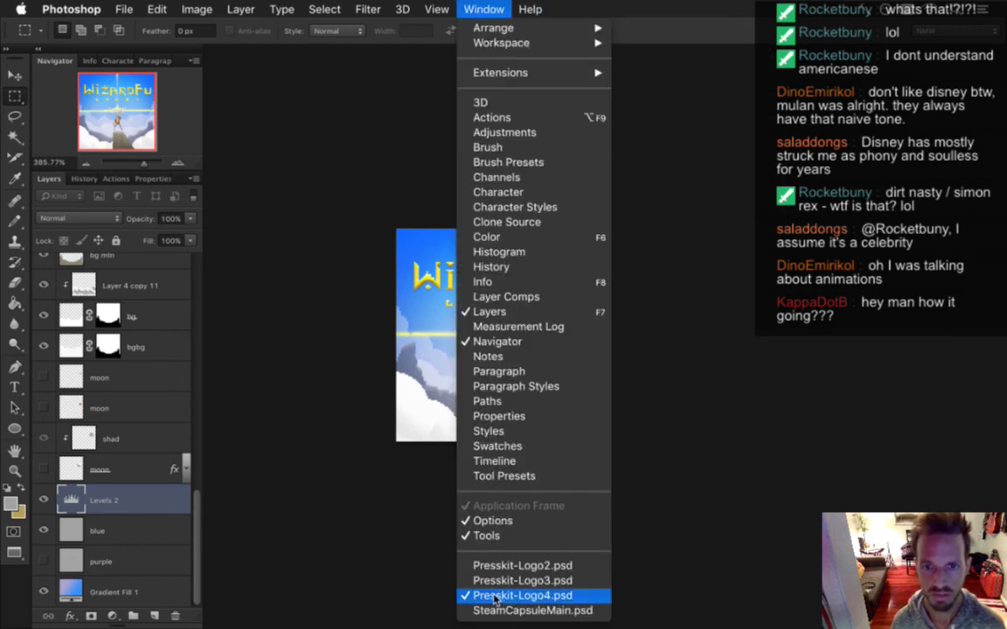
{"action": "left_click", "coordinate": [517, 567]}
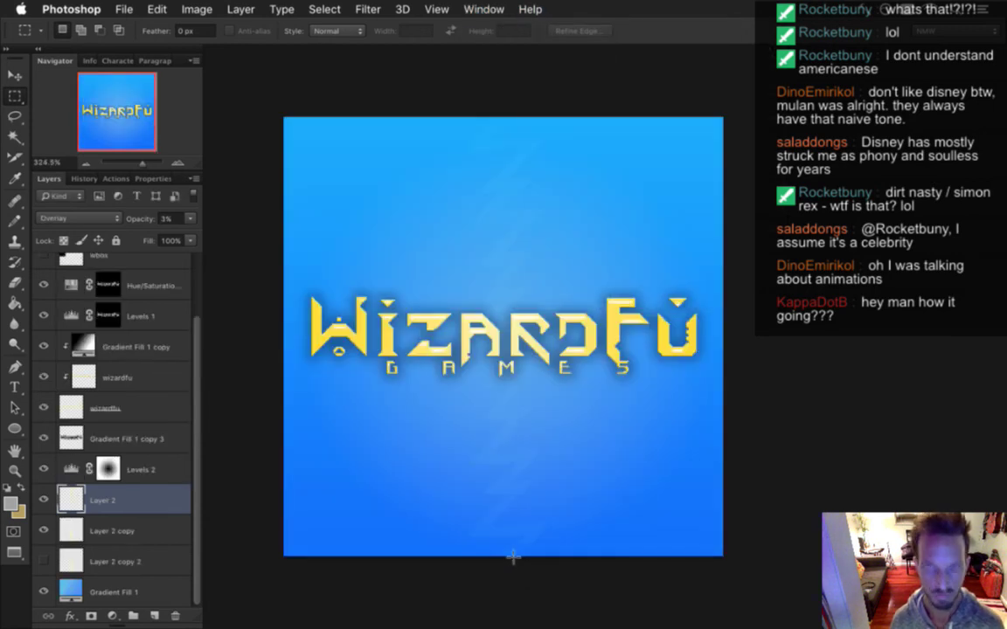
{"action": "key", "text": "super+w"}
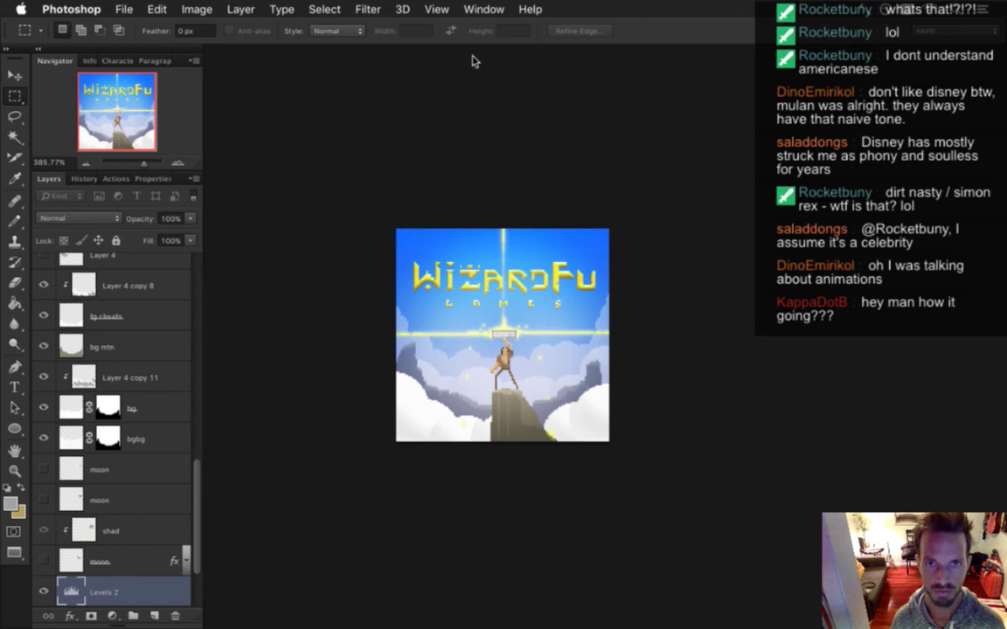
{"action": "left_click", "coordinate": [479, 10]}
{"action": "left_click", "coordinate": [490, 567]}
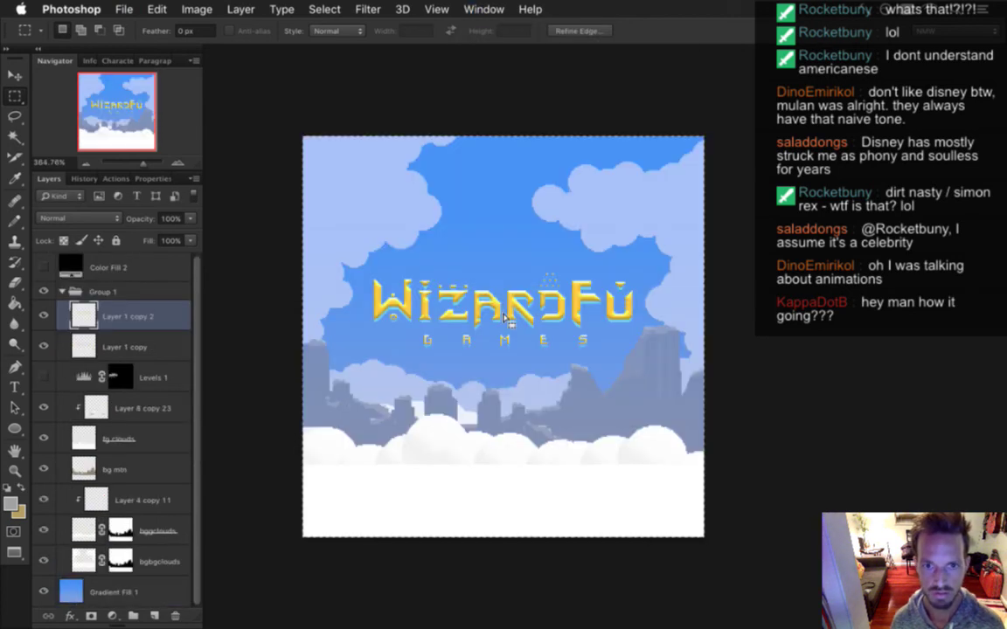
{"action": "key", "text": "super+d"}
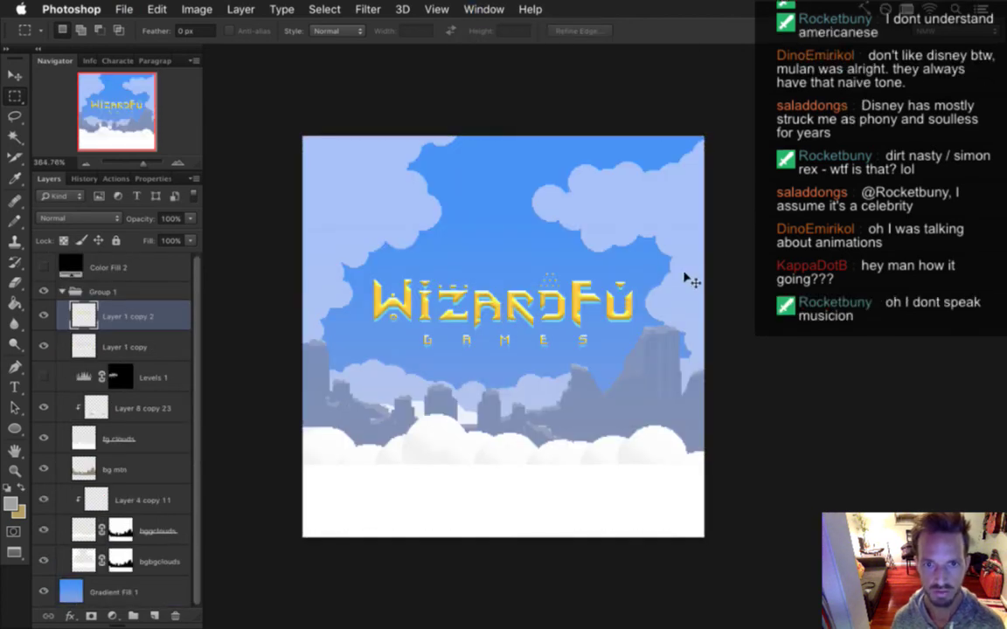
{"action": "key", "text": "super+w"}
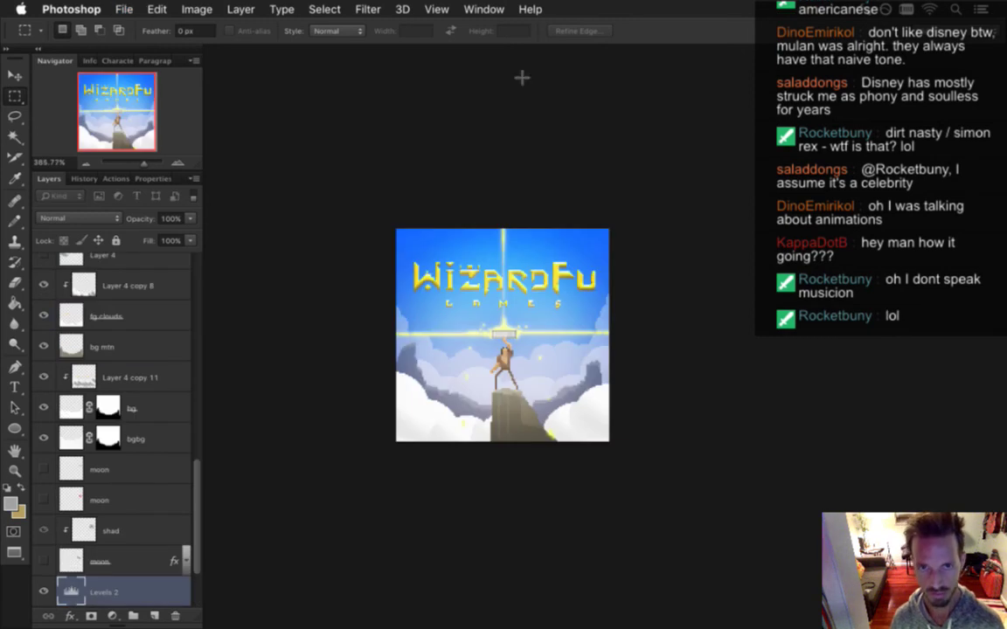
{"action": "left_click", "coordinate": [481, 10]}
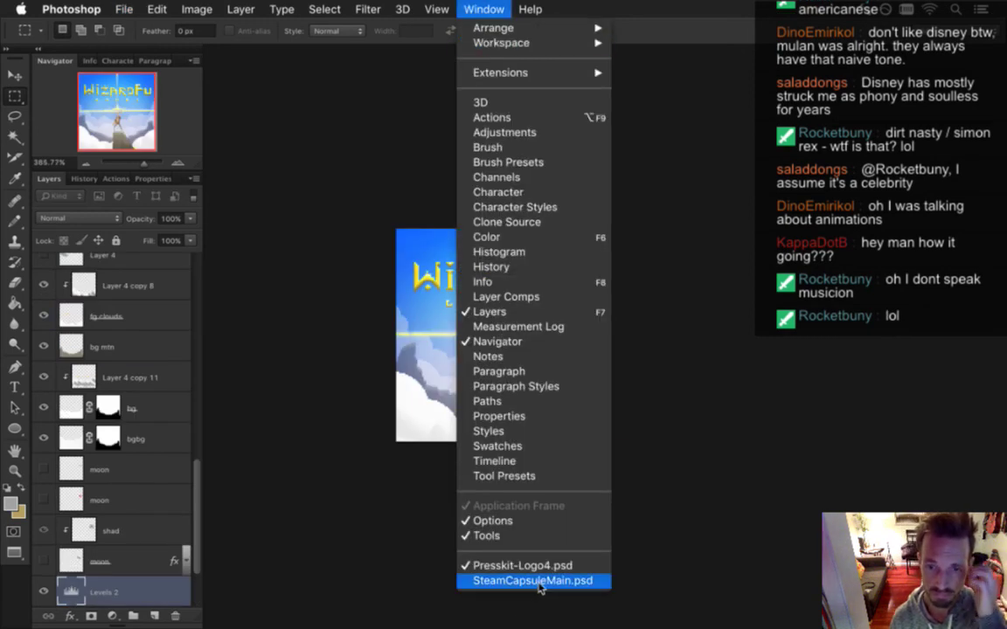
{"action": "left_click", "coordinate": [435, 540]}
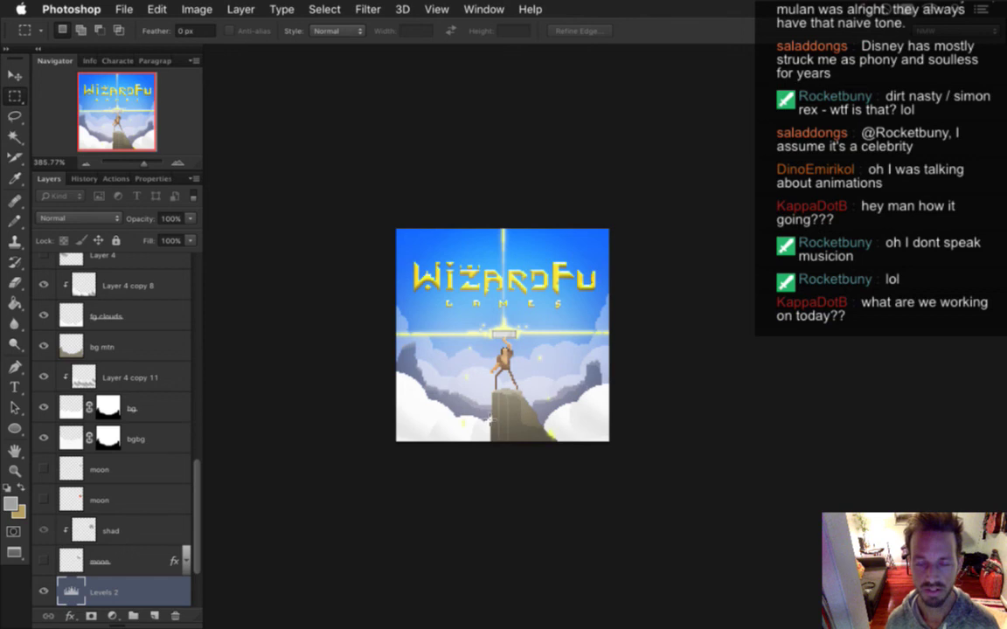
Switch to Finder and move the images window away from the songbringer-materials window, keeping images in front
{"action": "key", "text": "super+Tab"}
{"action": "key", "text": "super+Tab"}
{"action": "key", "text": "super+Tab"}
{"action": "key", "text": "super+Tab"}
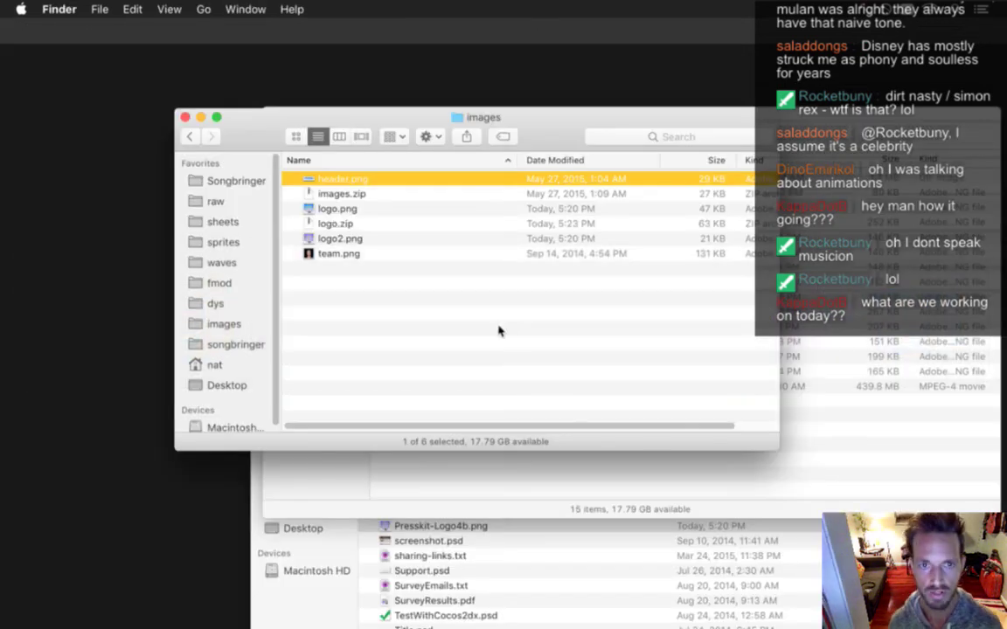
{"action": "left_click_drag", "start_coordinate": [548, 133], "coordinate": [441, 202]}
{"action": "left_click", "coordinate": [654, 142]}
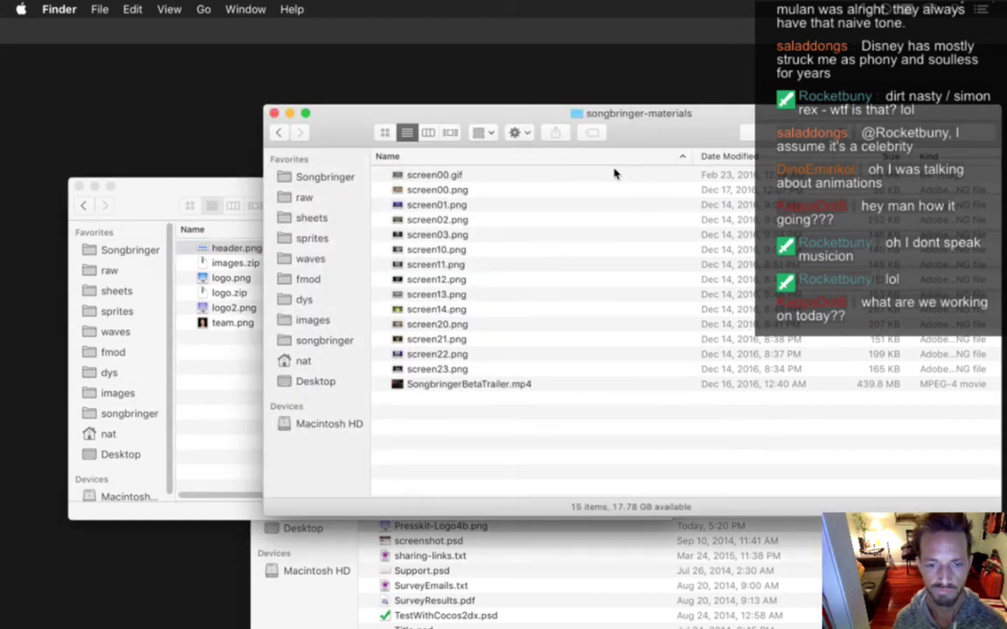
{"action": "left_click", "coordinate": [208, 371]}
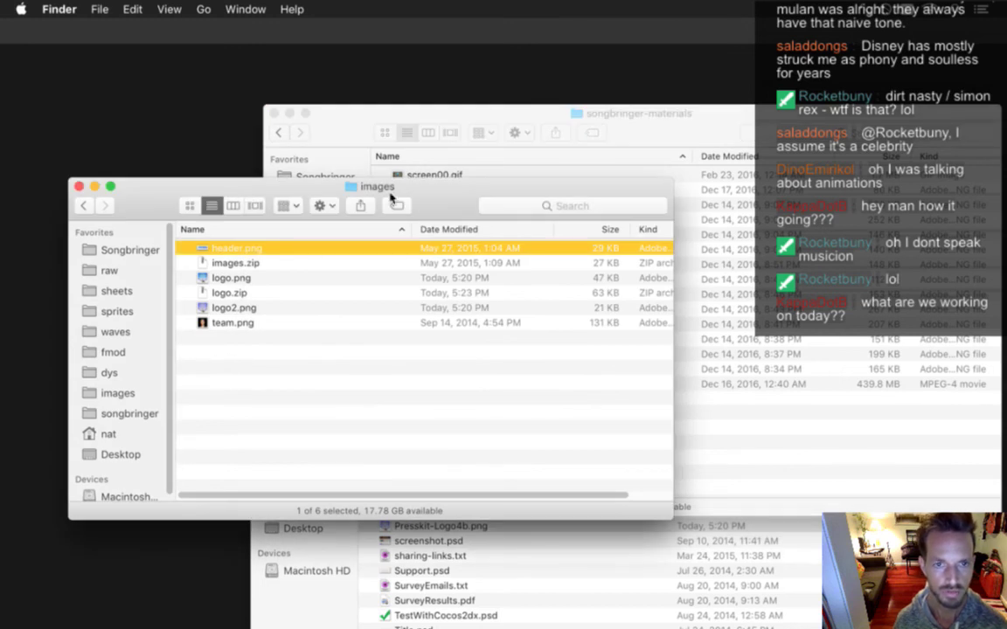
Go up from the images folder to its enclosing press folder in the same window, closing any extra window
{"action": "left_click", "coordinate": [378, 187], "text": "super"}
{"action": "left_click", "coordinate": [382, 202]}
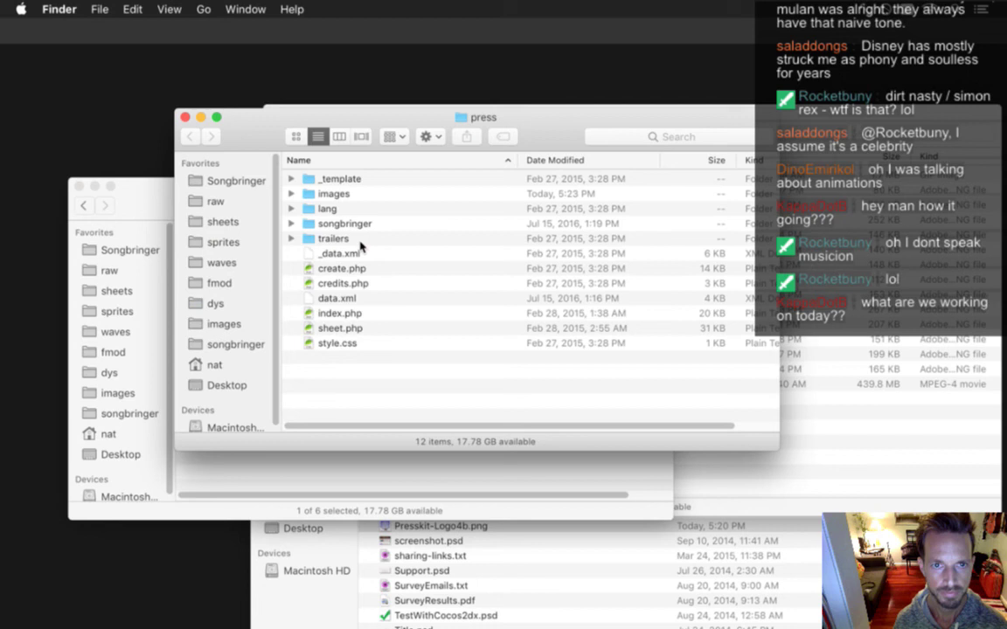
{"action": "key", "text": "super+w"}
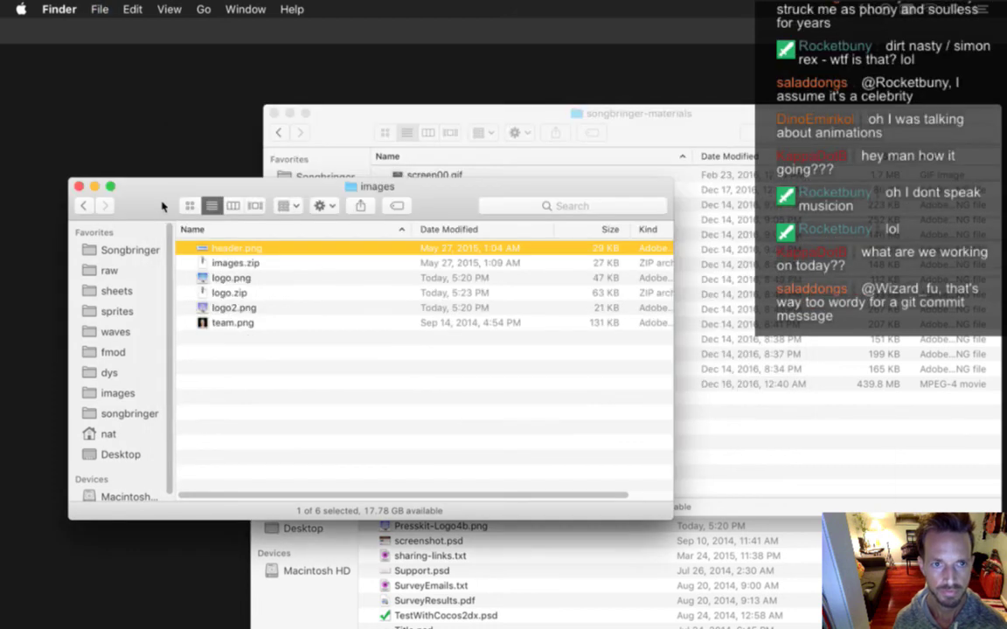
{"action": "left_click", "coordinate": [362, 186], "text": "super"}
{"action": "left_click", "coordinate": [375, 202]}
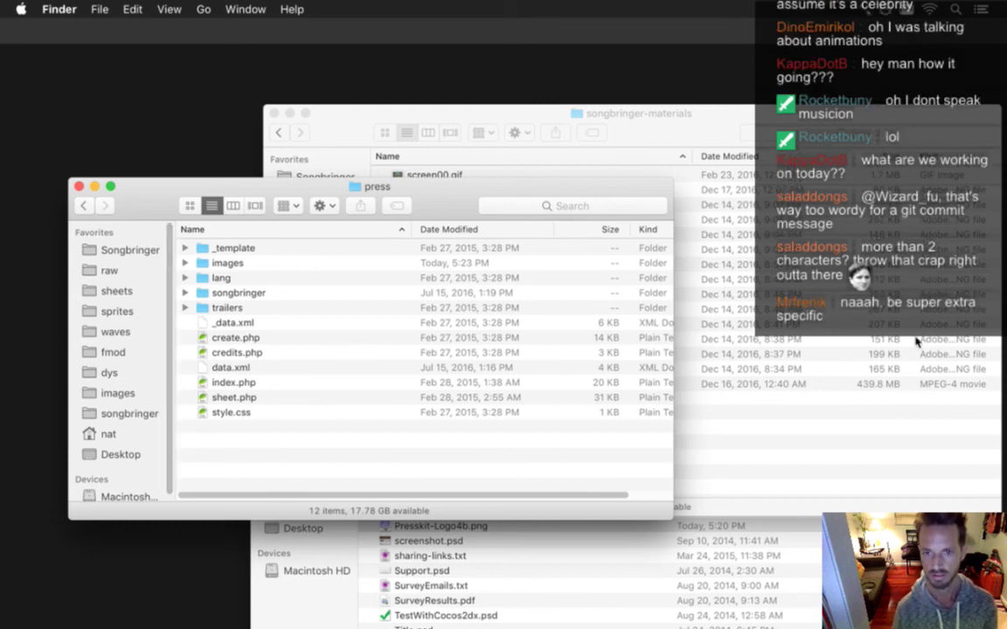
Switch to SourceTree and look through the older commit messages in the Songbringer repository history
{"action": "mouse_move", "coordinate": [992, 495]}
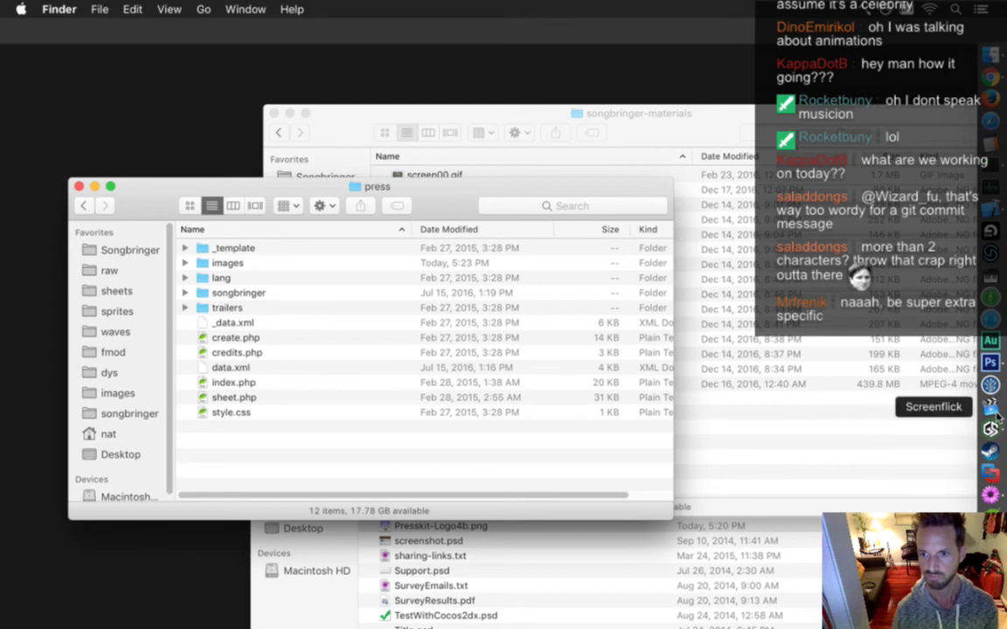
{"action": "left_click", "coordinate": [991, 385]}
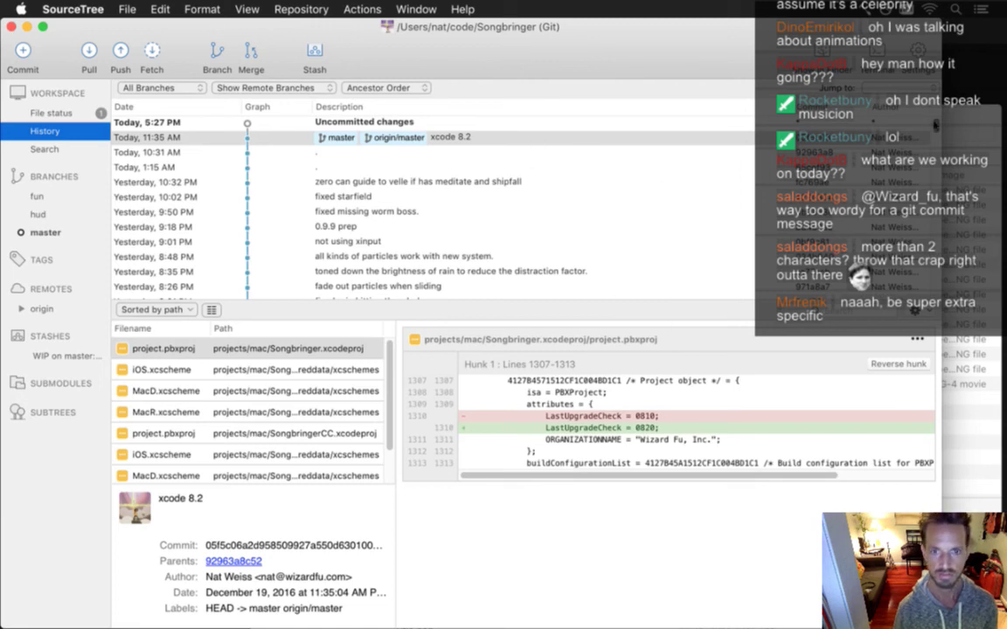
{"action": "scroll", "coordinate": [934, 125], "scroll_direction": "down", "scroll_amount": 15}
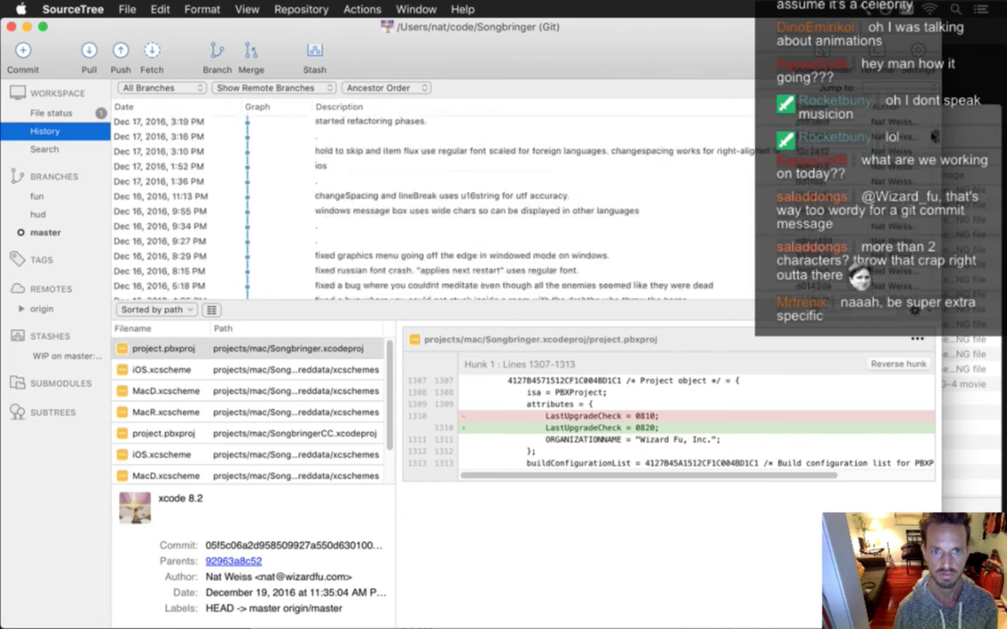
{"action": "scroll", "coordinate": [934, 137], "scroll_direction": "down", "scroll_amount": 15}
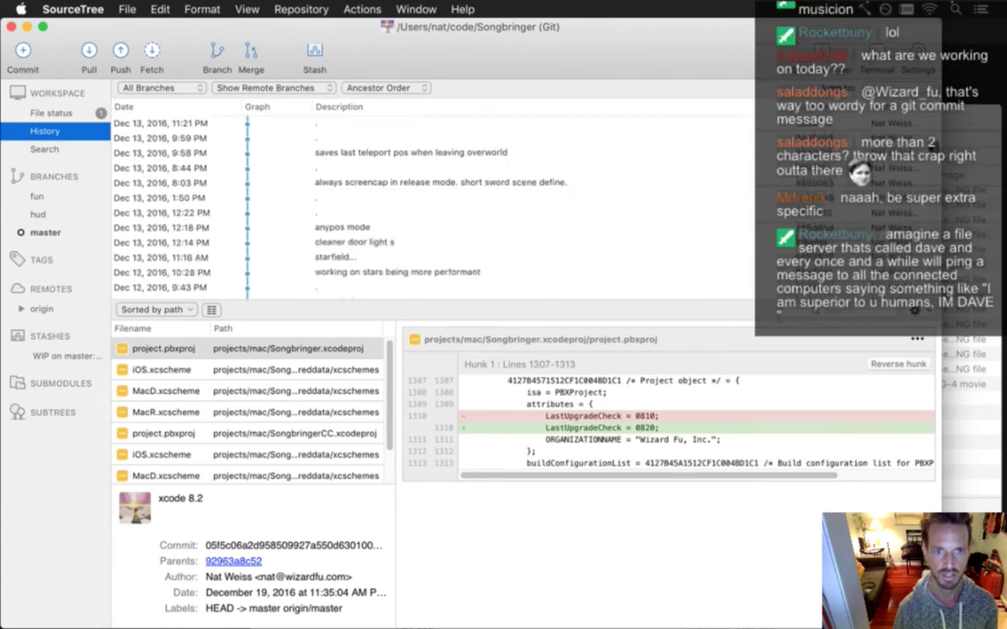
Look further back through the Songbringer commit messages and quit SourceTree
{"action": "scroll", "coordinate": [935, 137], "scroll_direction": "down", "scroll_amount": 15}
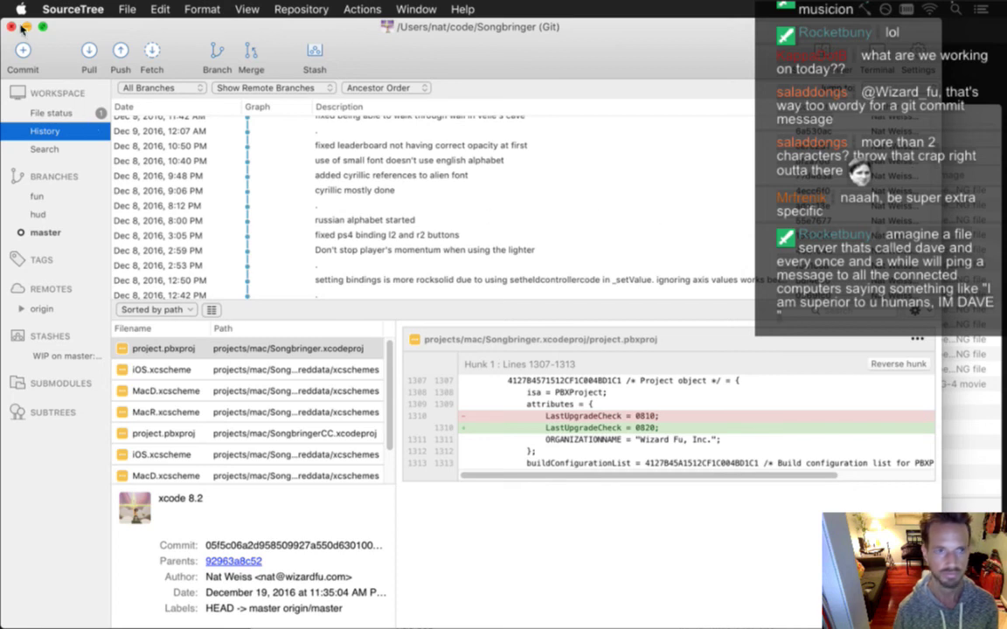
{"action": "left_click", "coordinate": [72, 9]}
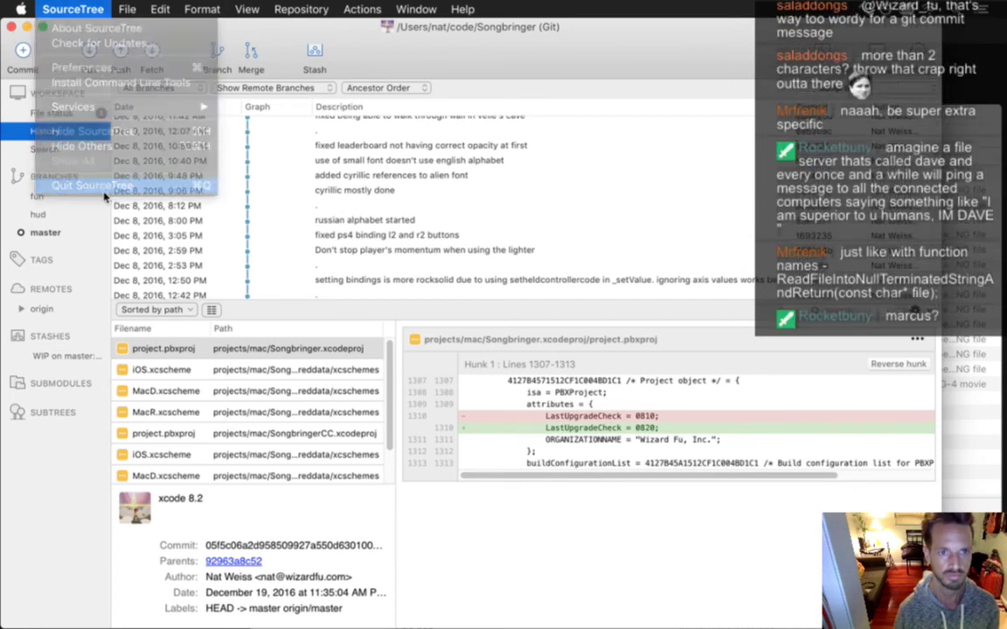
{"action": "left_click", "coordinate": [79, 184]}
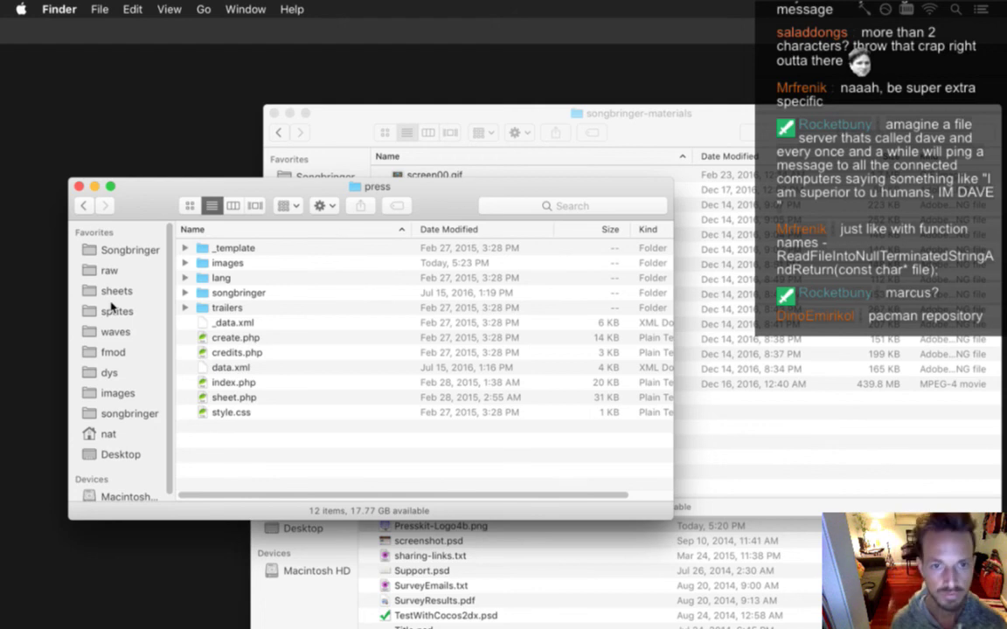
Switch to Photoshop and bring up the open wide Songbringer artwork that contains the Ellipse 1 layers
{"action": "key", "text": "super+Tab"}
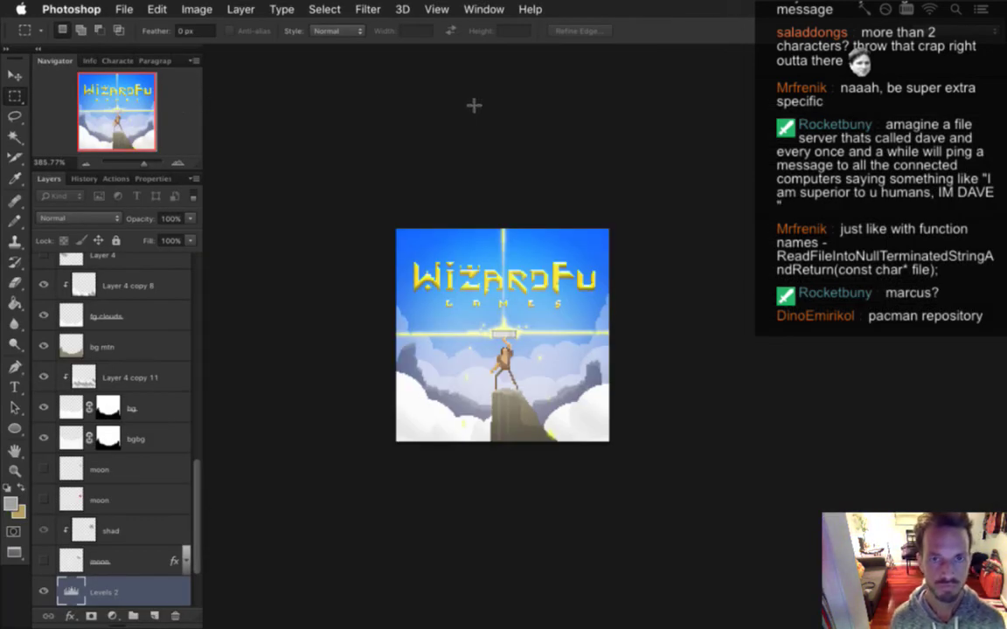
{"action": "left_click", "coordinate": [483, 9]}
{"action": "left_click", "coordinate": [522, 581]}
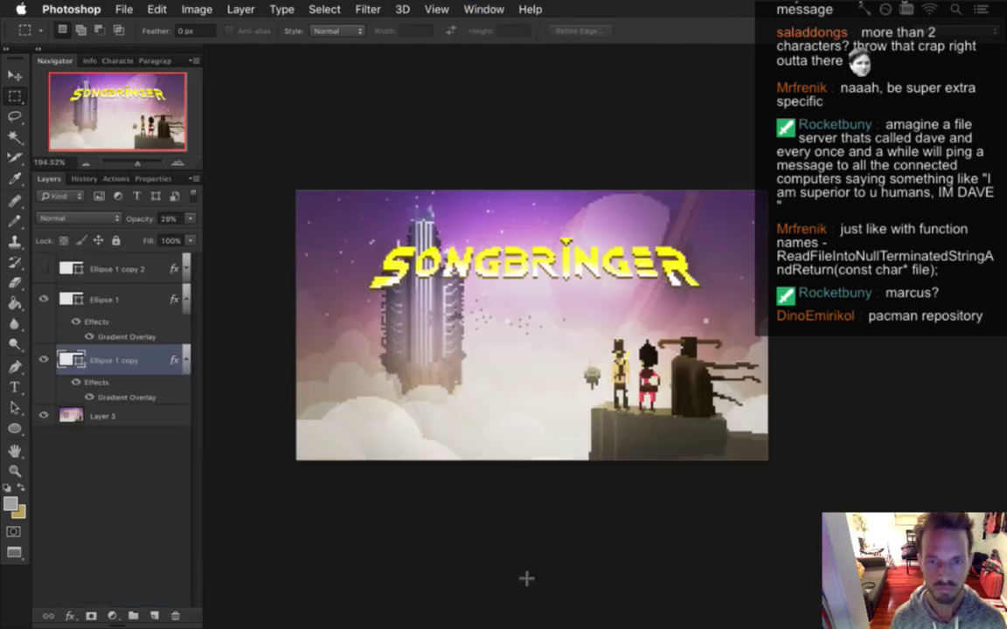
{"action": "left_click_drag", "start_coordinate": [524, 342], "coordinate": [494, 395]}
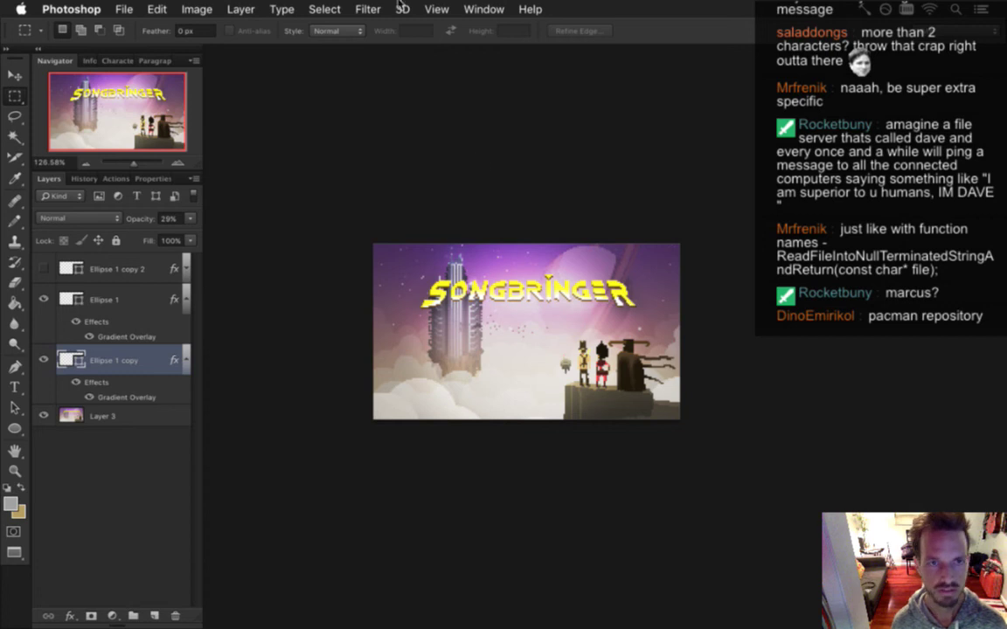
Open the recently used document Cartridge2.psd
{"action": "left_click", "coordinate": [123, 8]}
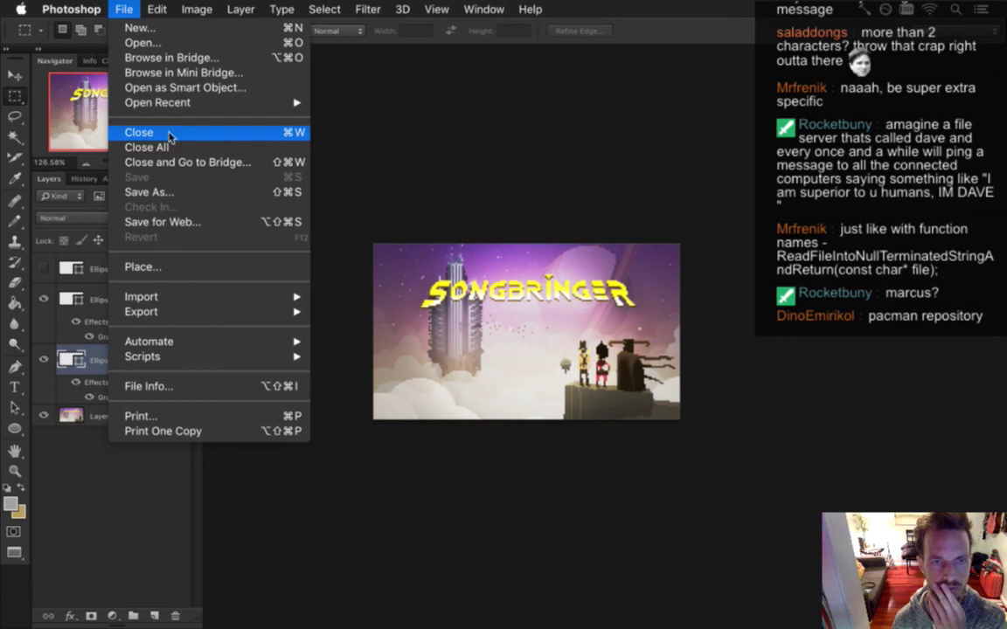
{"action": "mouse_move", "coordinate": [209, 102]}
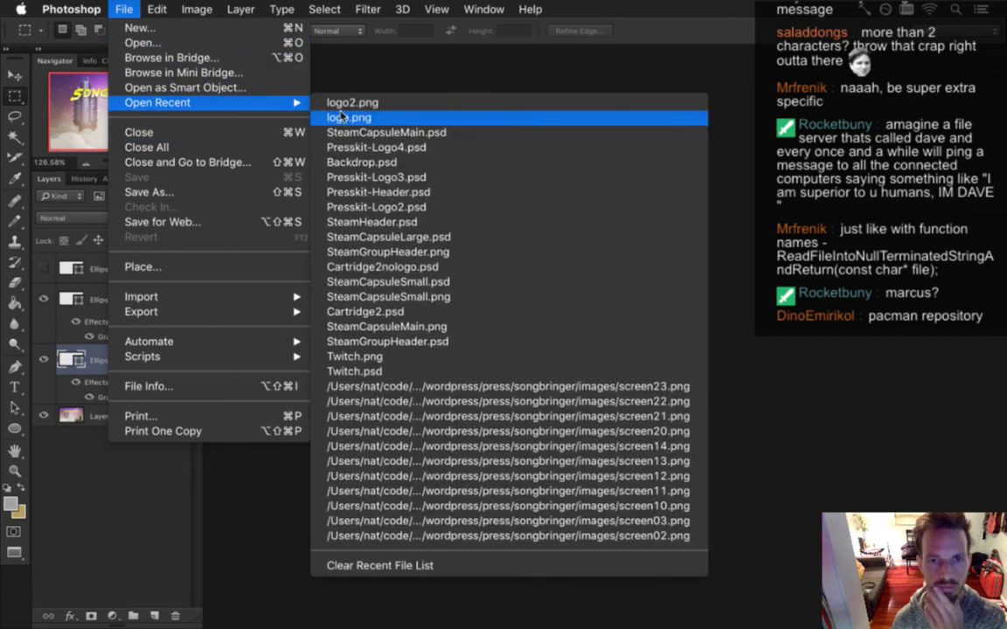
{"action": "left_click", "coordinate": [385, 282]}
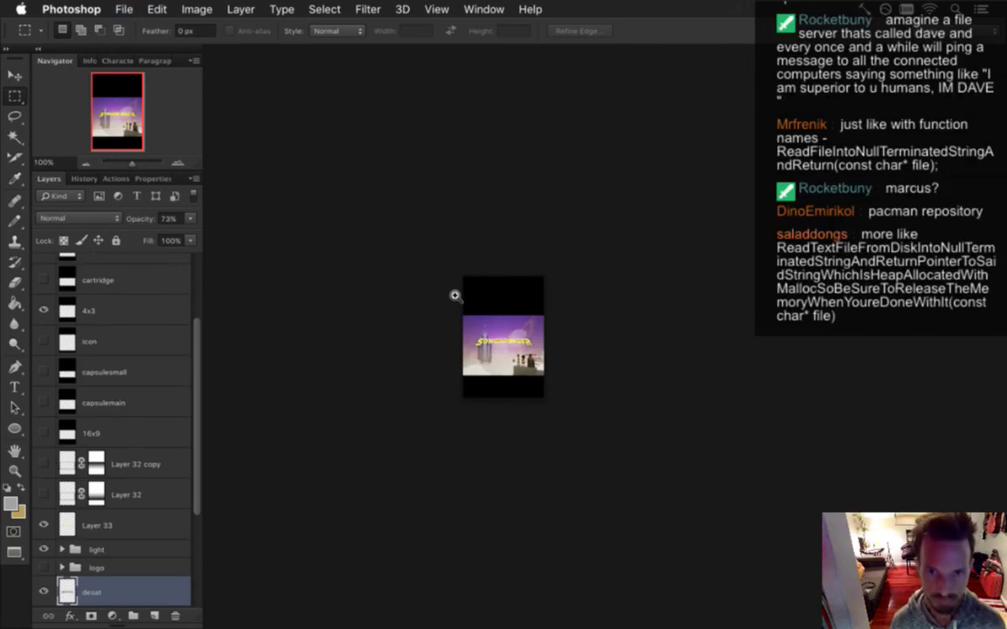
{"action": "scroll", "coordinate": [495, 349], "scroll_direction": "up", "scroll_amount": 2}
{"action": "scroll", "coordinate": [550, 361], "scroll_direction": "up", "scroll_amount": 3}
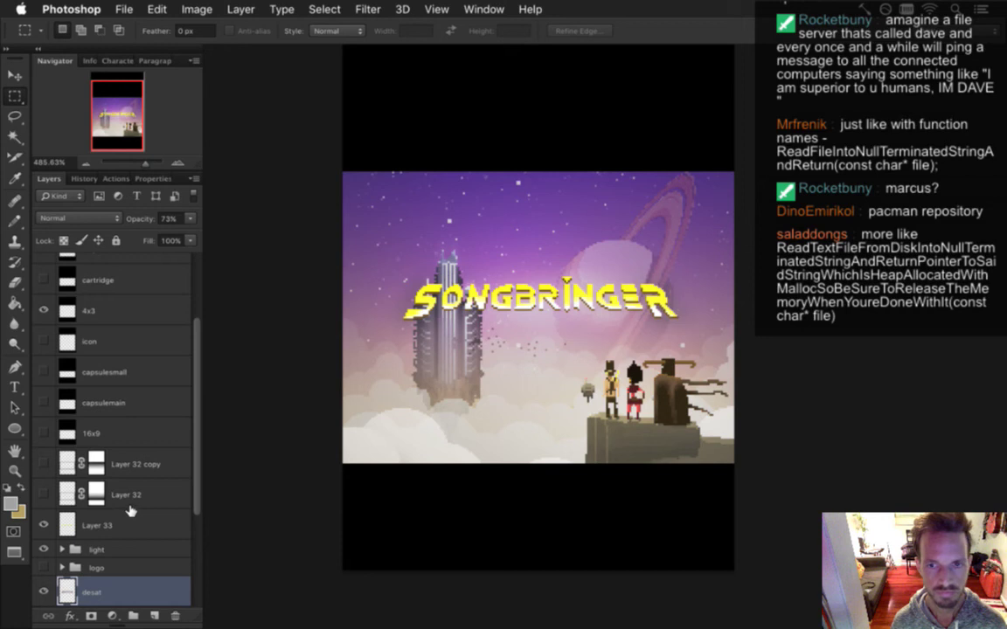
Start saving Cartridge2.psd under a new name and choose the Songbringer folder inside the rez folder of wizardfu.com as destination
{"action": "left_click", "coordinate": [119, 8]}
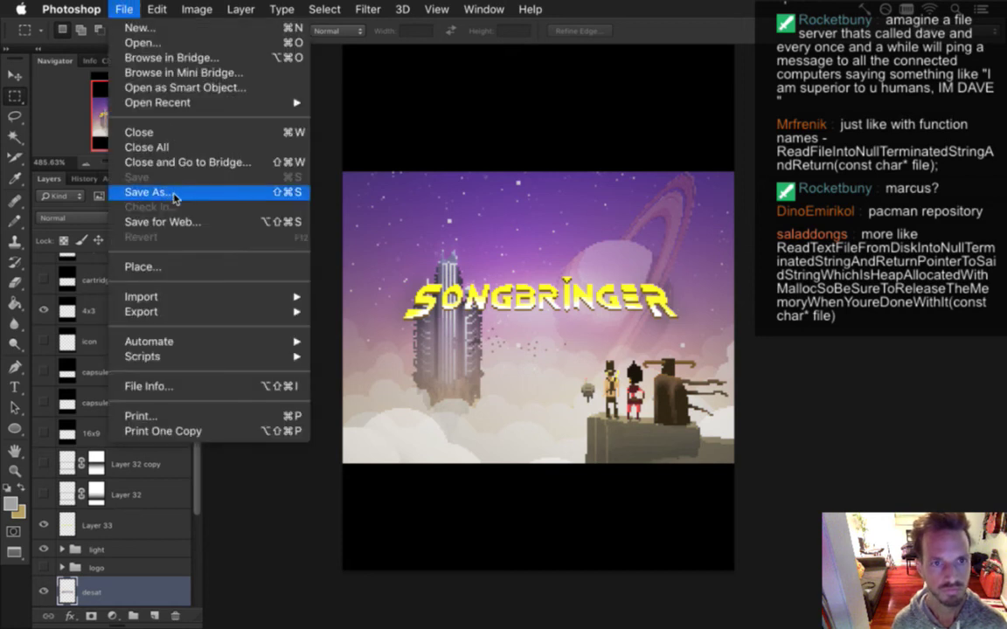
{"action": "left_click", "coordinate": [159, 193]}
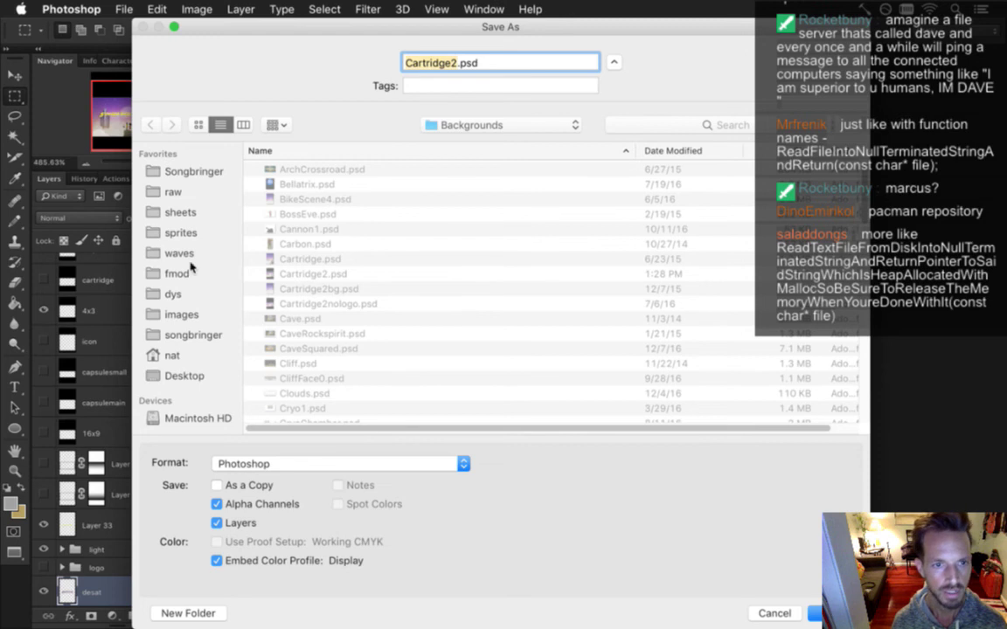
{"action": "left_click", "coordinate": [192, 315]}
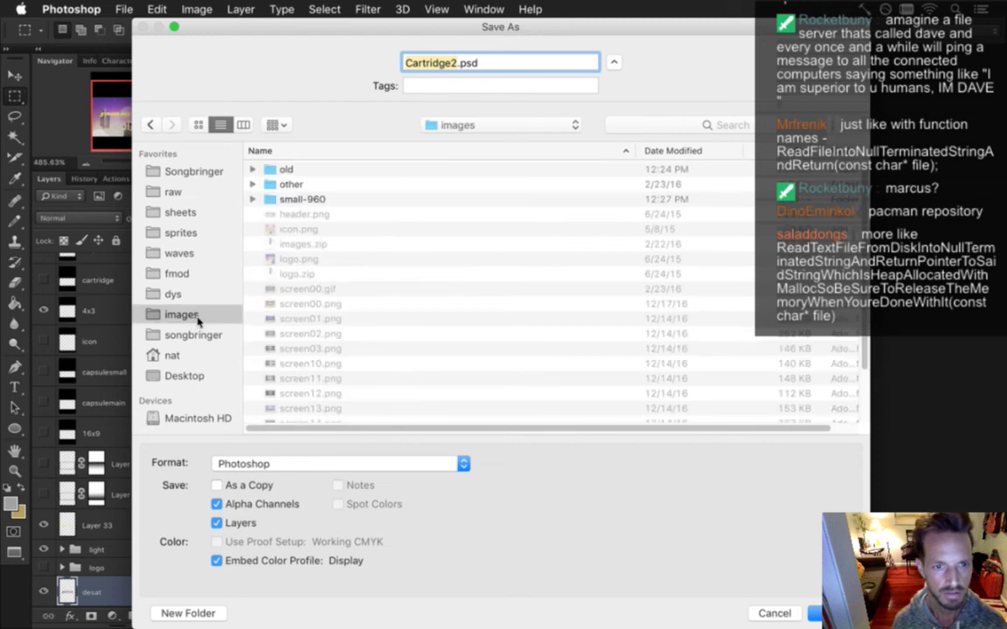
{"action": "left_click", "coordinate": [194, 336]}
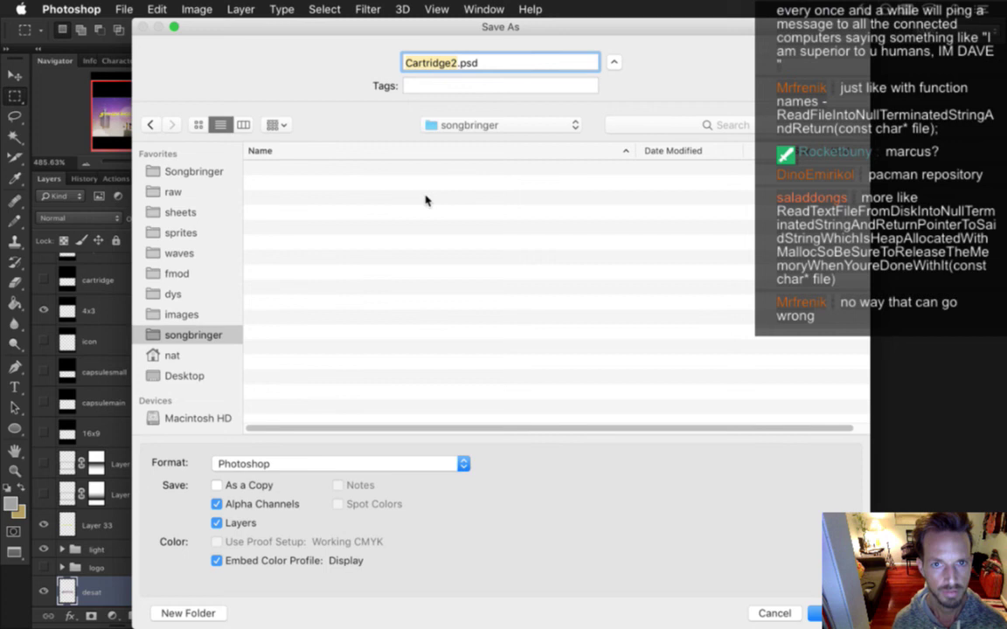
{"action": "left_click", "coordinate": [490, 123]}
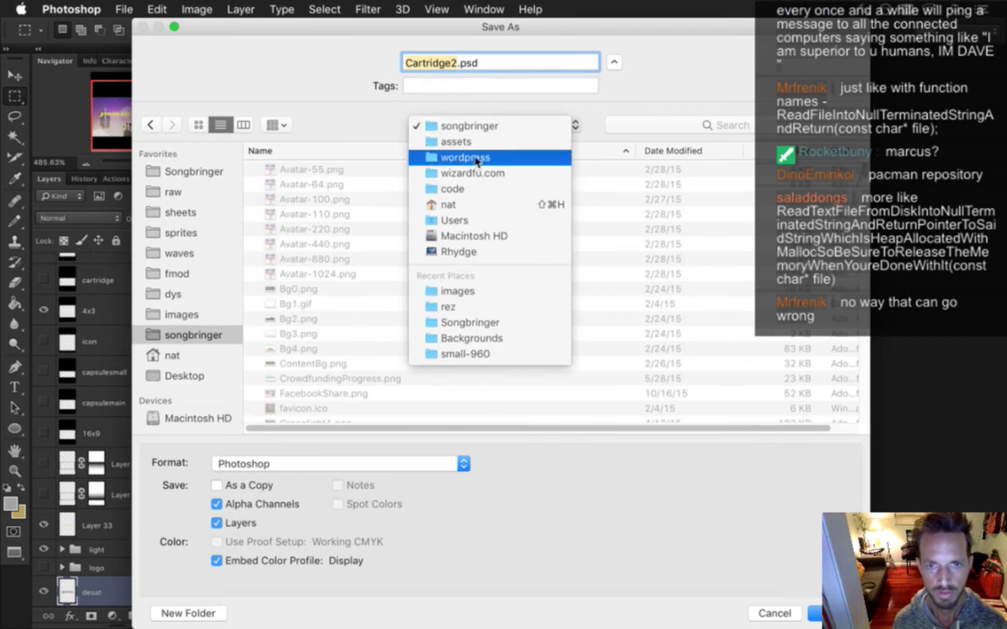
{"action": "left_click", "coordinate": [476, 160]}
{"action": "left_click", "coordinate": [425, 124]}
{"action": "left_click", "coordinate": [464, 142]}
{"action": "double_click", "coordinate": [273, 197]}
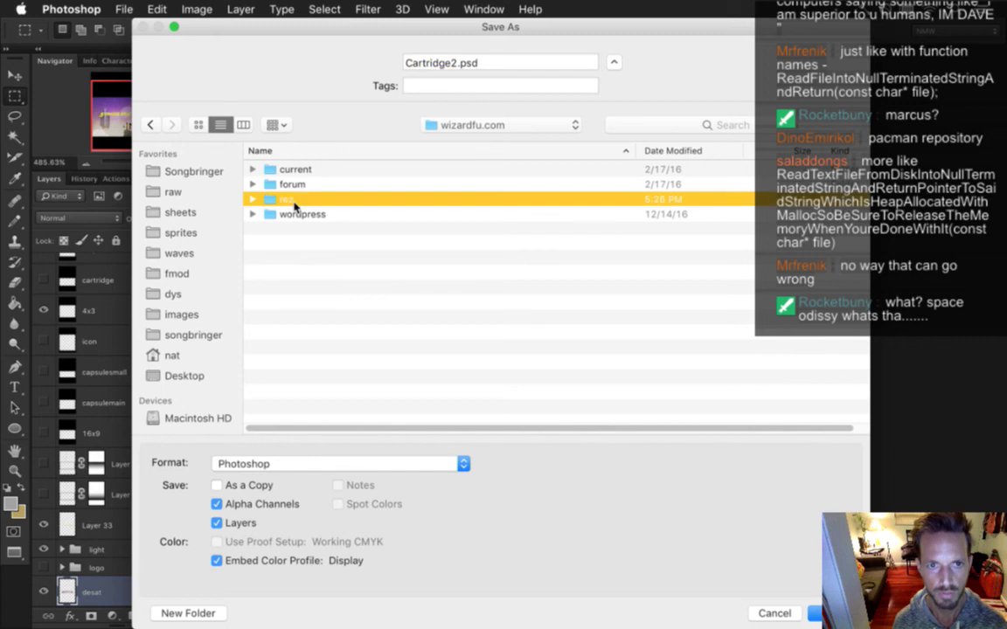
{"action": "double_click", "coordinate": [279, 164]}
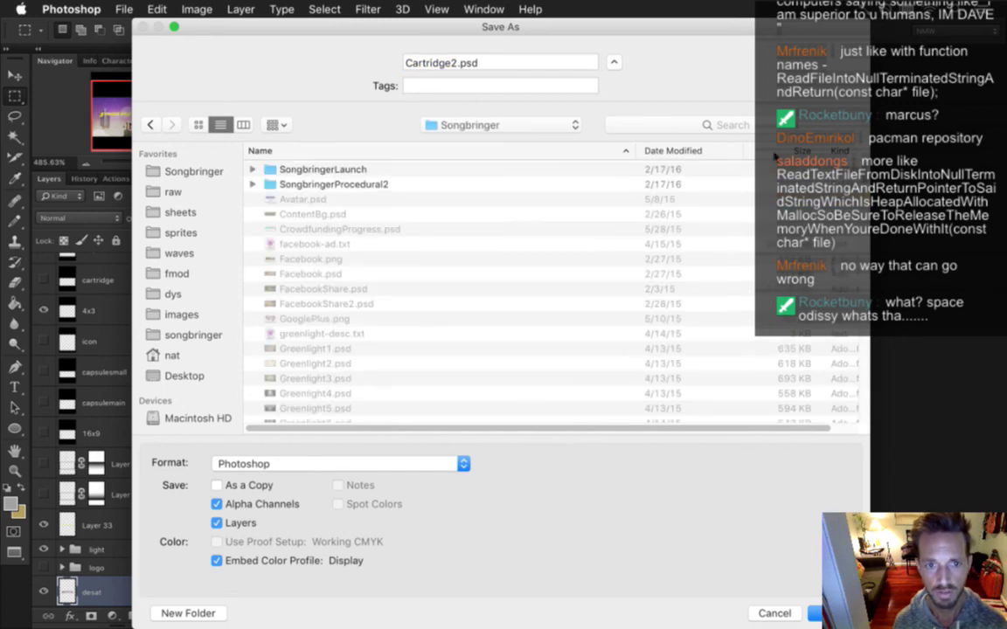
Check the existing logo file names in the Songbringer folder and save the document there as Logo3.psd
{"action": "scroll", "coordinate": [507, 289], "scroll_direction": "down", "scroll_amount": 10}
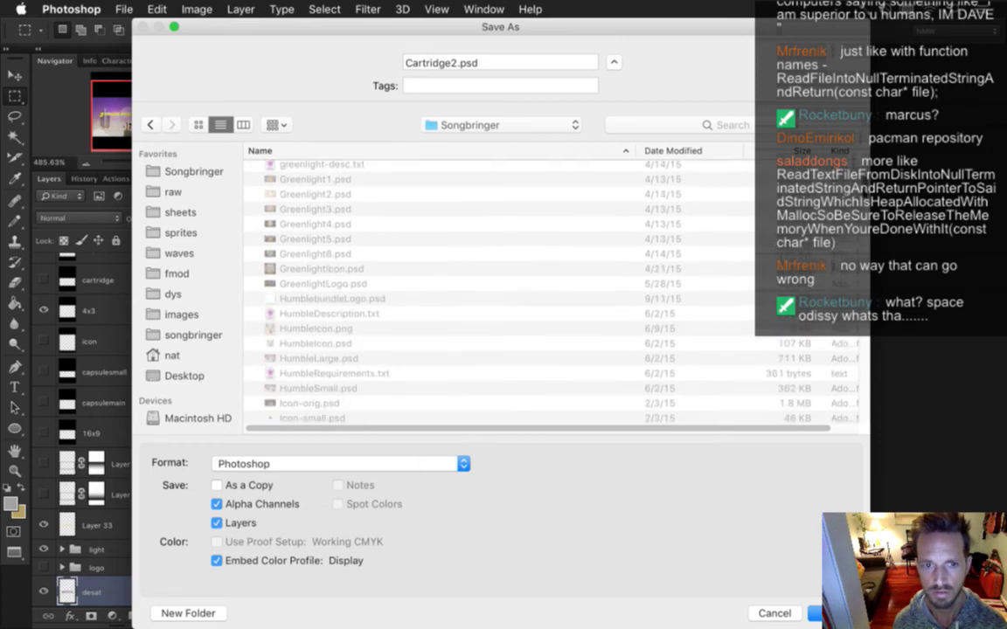
{"action": "scroll", "coordinate": [507, 288], "scroll_direction": "down", "scroll_amount": 5}
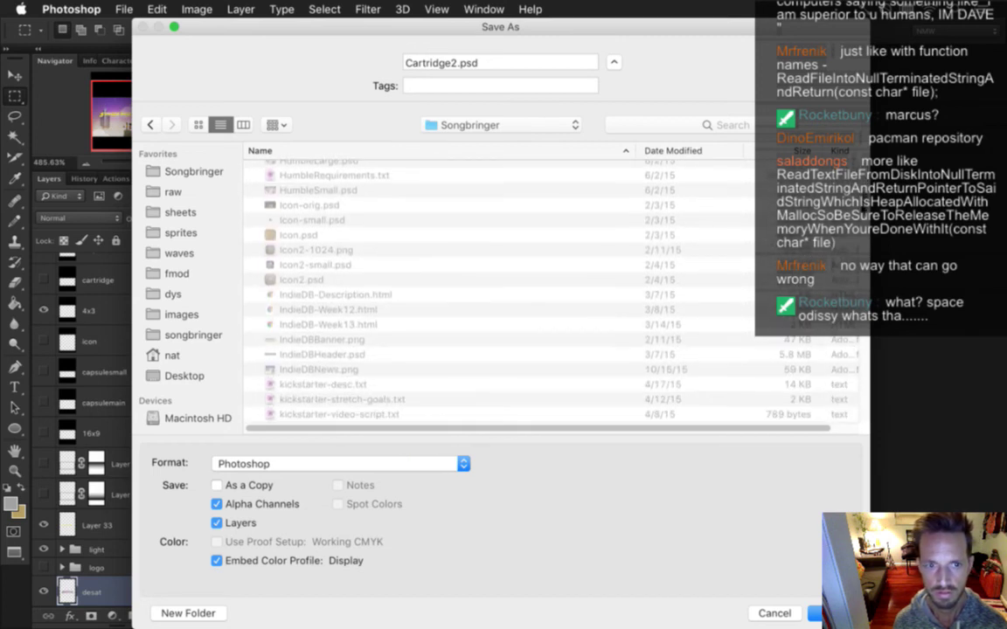
{"action": "scroll", "coordinate": [861, 208], "scroll_direction": "down", "scroll_amount": 1}
{"action": "scroll", "coordinate": [862, 208], "scroll_direction": "down", "scroll_amount": 10}
{"action": "scroll", "coordinate": [855, 251], "scroll_direction": "down", "scroll_amount": 6}
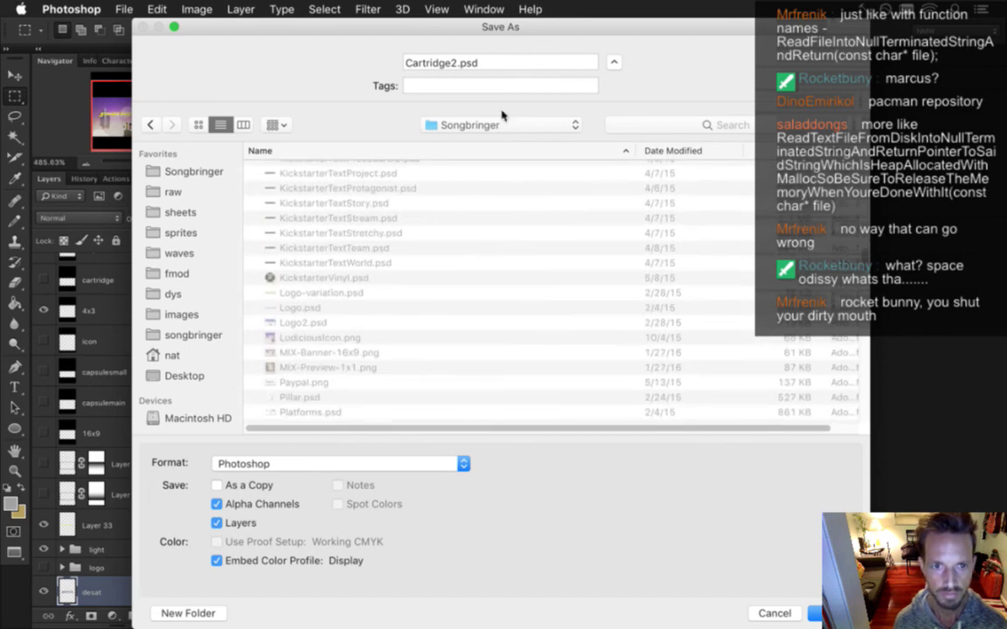
{"action": "left_click", "coordinate": [452, 67]}
{"action": "left_click_drag", "start_coordinate": [452, 67], "coordinate": [373, 67]}
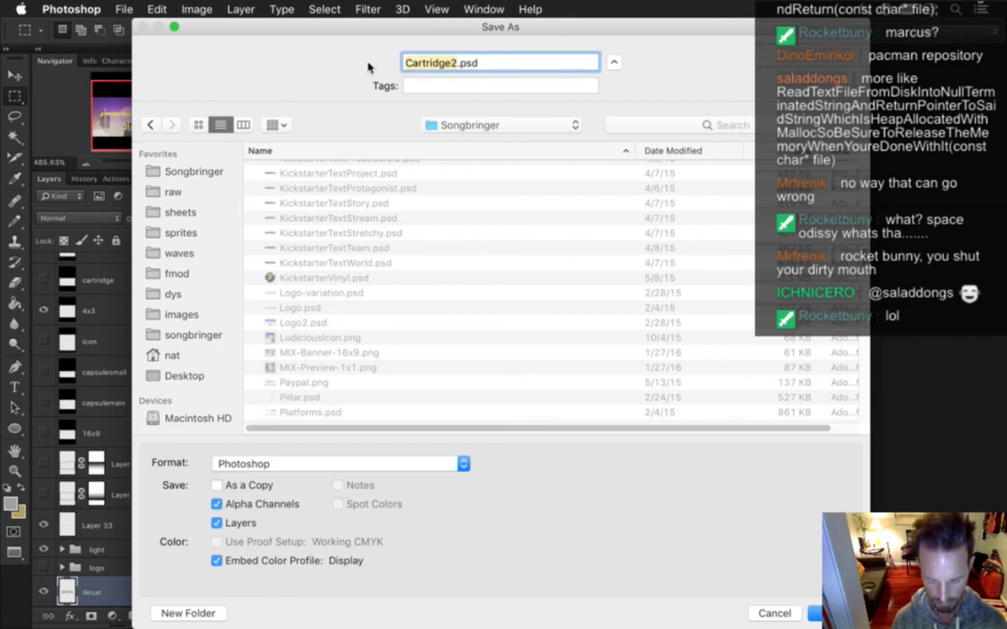
{"action": "type", "text": "Logo3"}
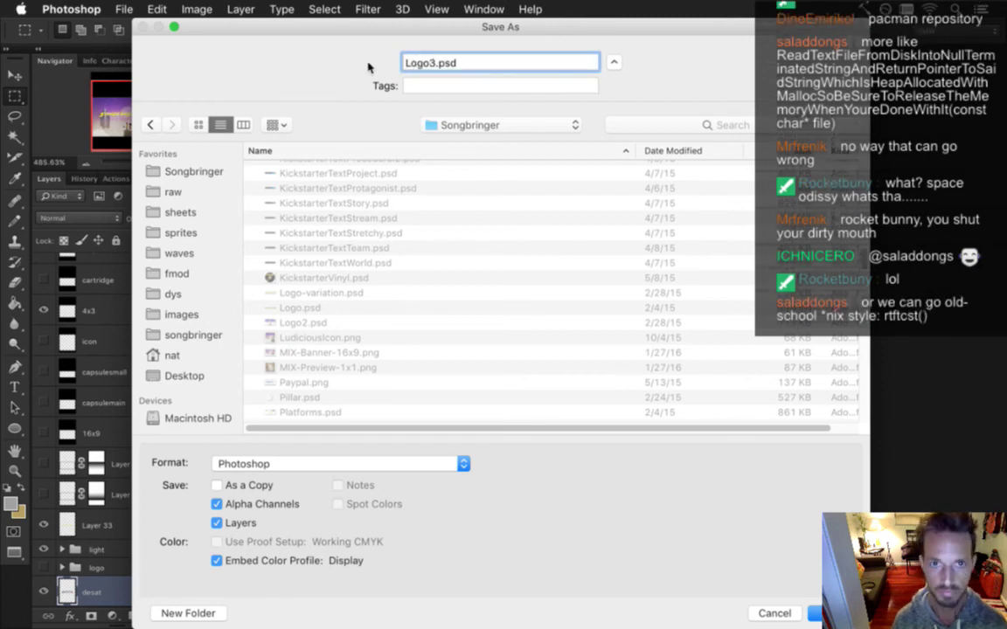
{"action": "key", "text": "Return"}
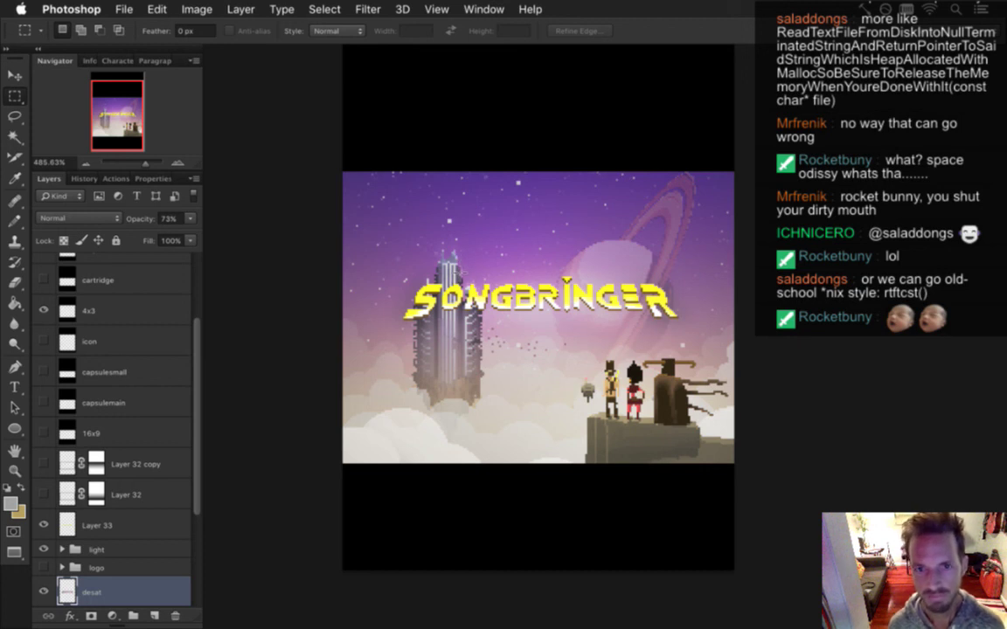
Hide the 4x3 mask layer and show the icon mask layer
{"action": "scroll", "coordinate": [476, 319], "scroll_direction": "down", "scroll_amount": 3}
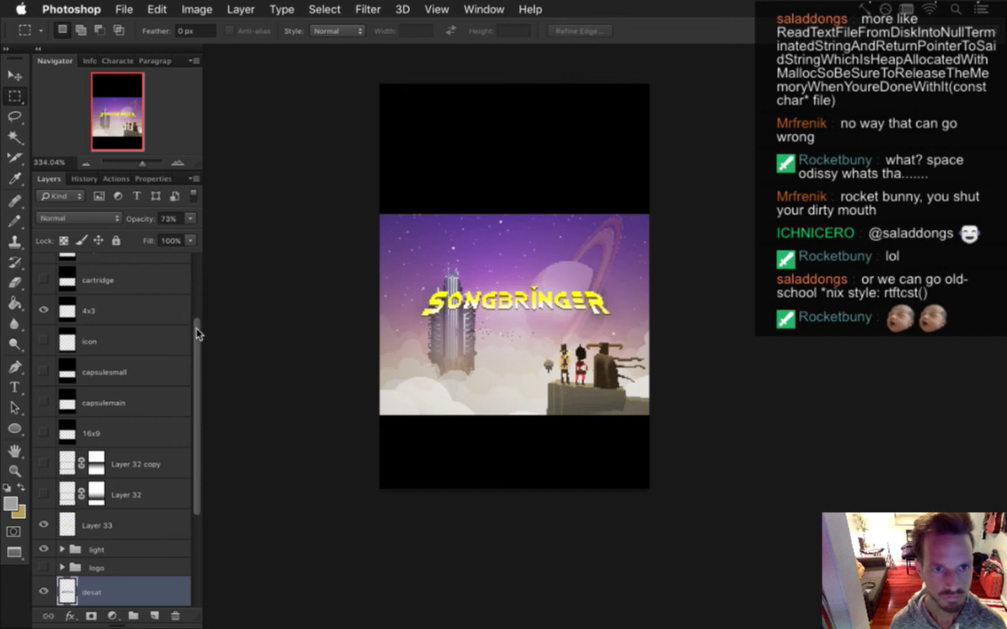
{"action": "scroll", "coordinate": [181, 299], "scroll_direction": "up", "scroll_amount": 3}
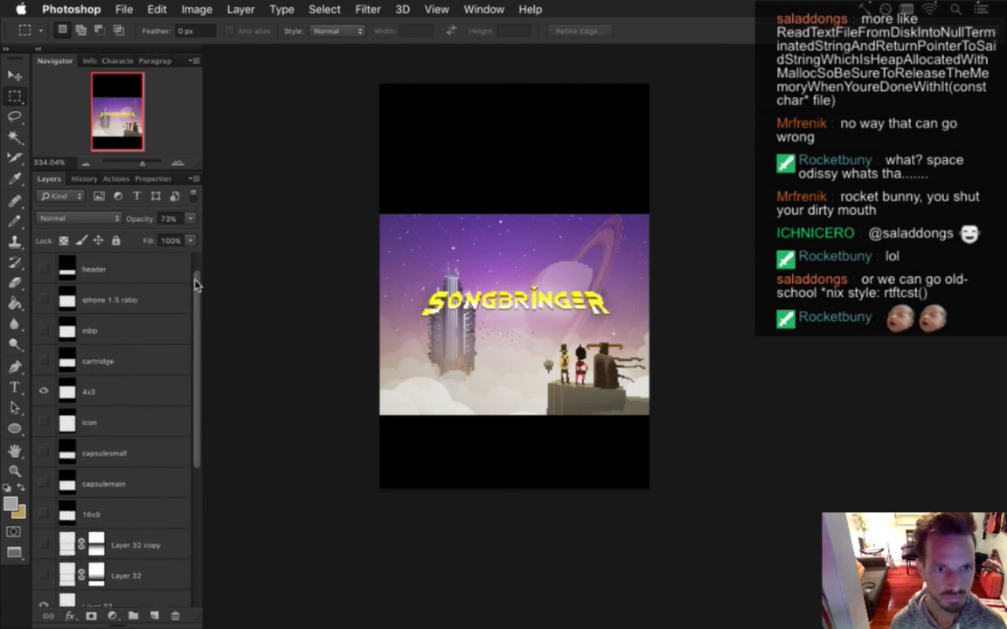
{"action": "left_click", "coordinate": [44, 391]}
{"action": "left_click", "coordinate": [43, 423]}
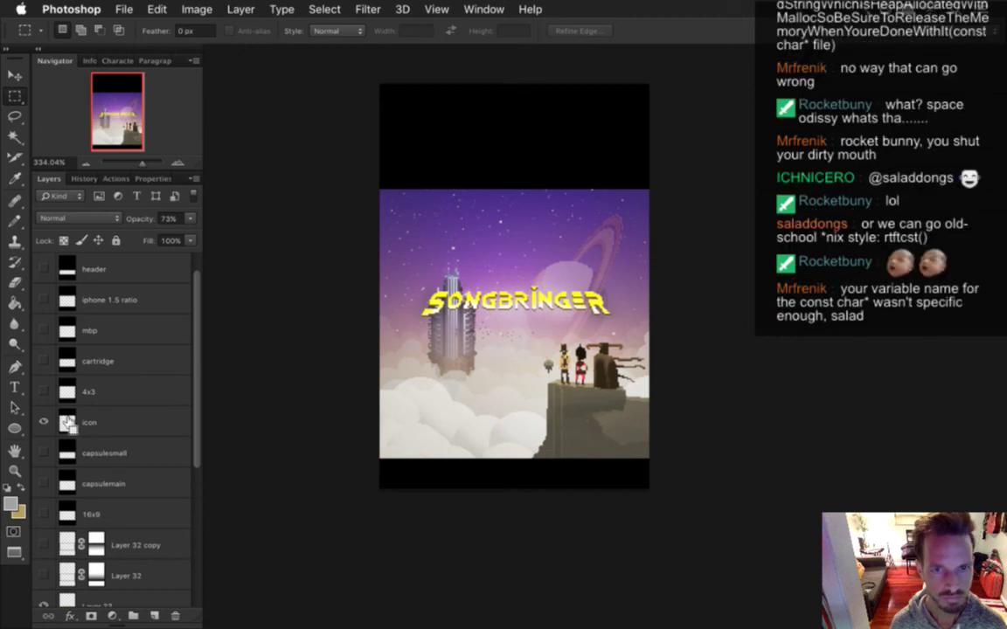
Rasterize the Gradient Fill 1 layer at the bottom of the layer stack
{"action": "scroll", "coordinate": [185, 437], "scroll_direction": "down", "scroll_amount": 8}
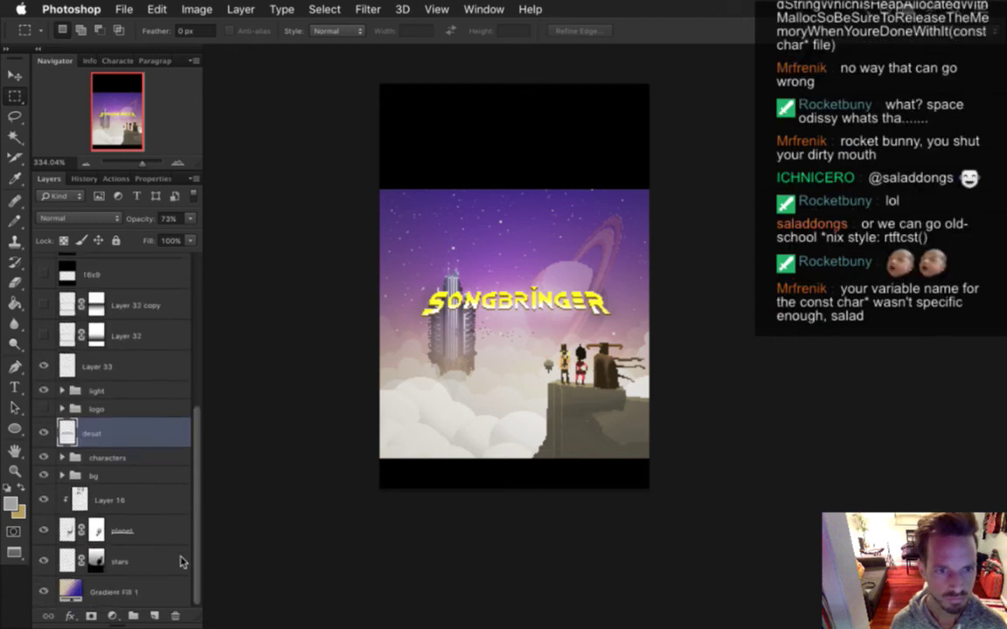
{"action": "left_click", "coordinate": [70, 591]}
{"action": "right_click", "coordinate": [72, 591]}
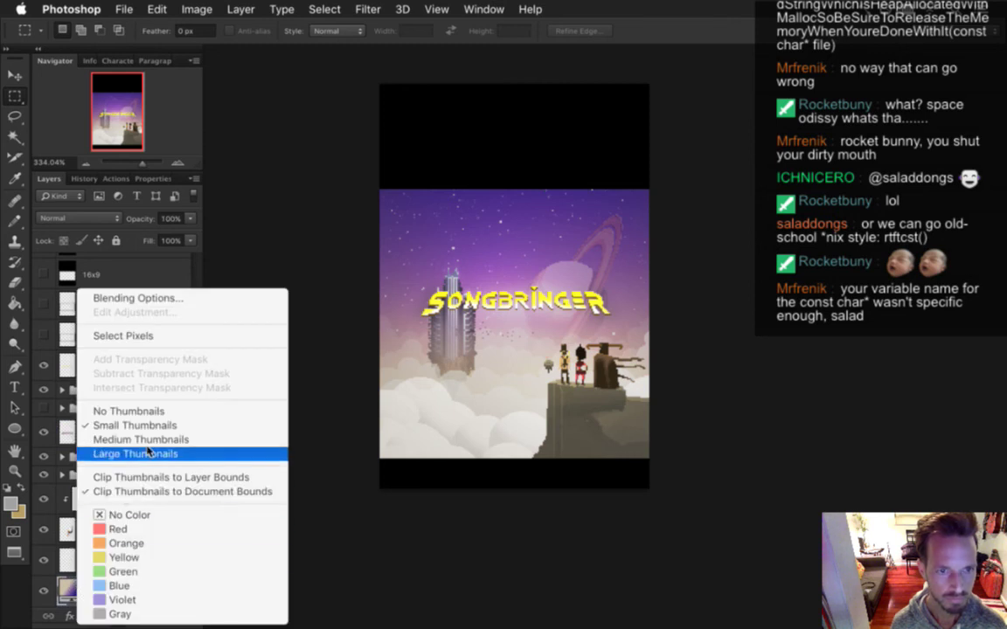
{"action": "left_click", "coordinate": [120, 571]}
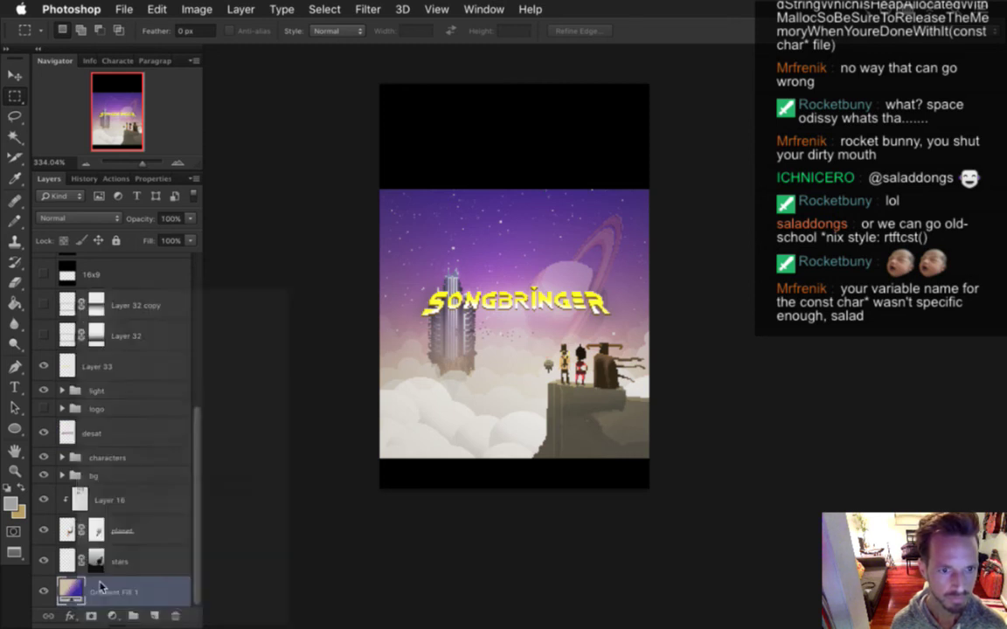
{"action": "right_click", "coordinate": [156, 591]}
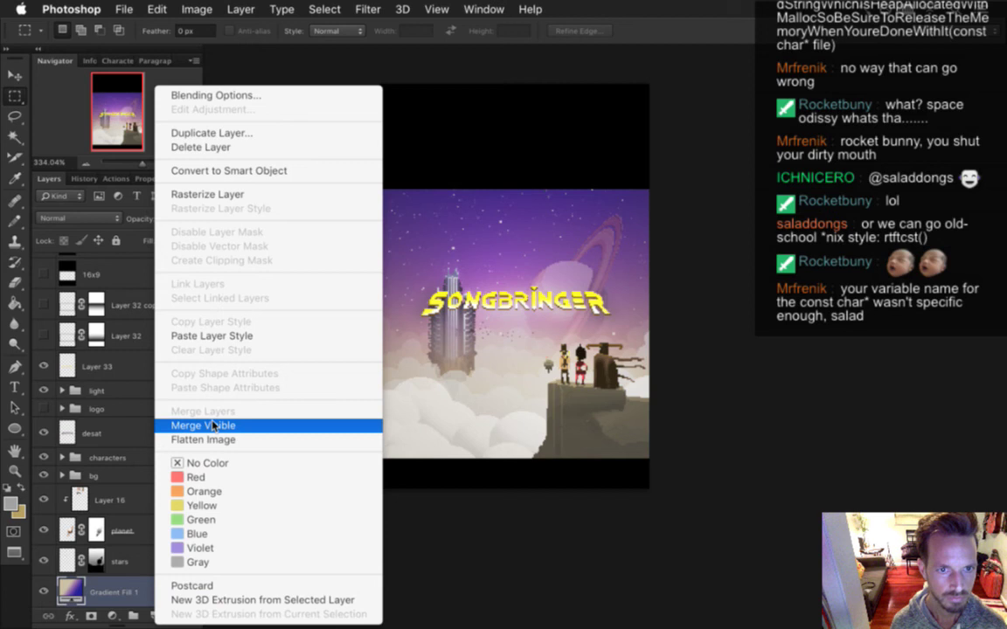
{"action": "left_click", "coordinate": [206, 194]}
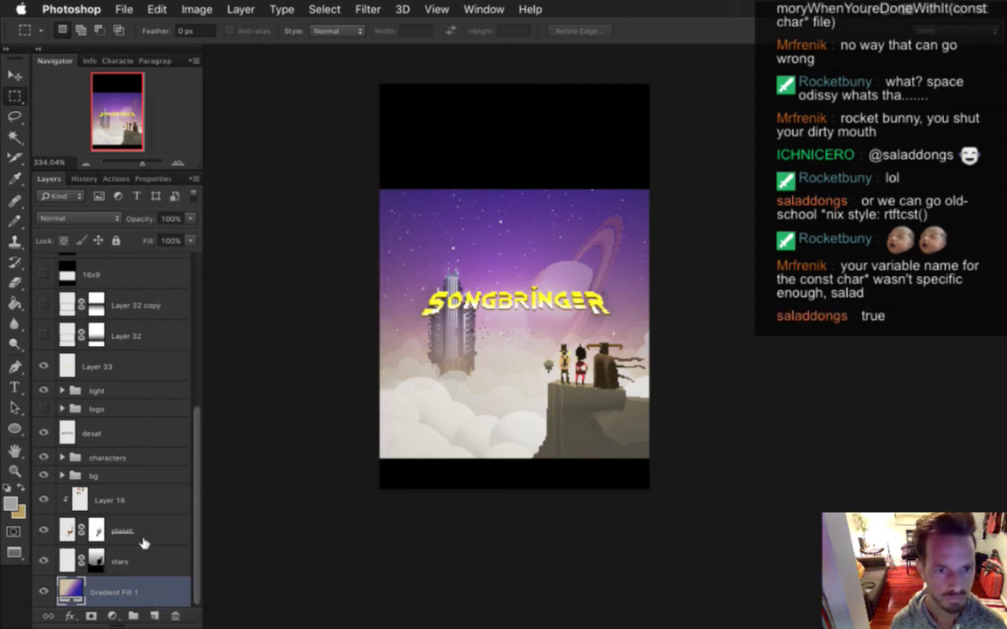
{"action": "right_click", "coordinate": [152, 592]}
{"action": "left_click", "coordinate": [199, 191]}
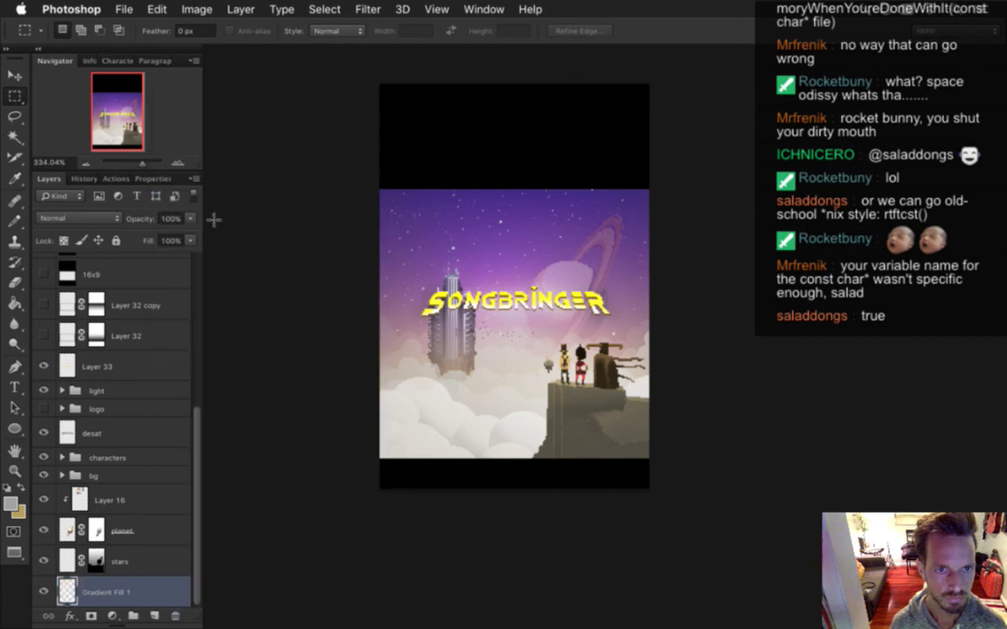
{"action": "left_click_drag", "start_coordinate": [196, 492], "coordinate": [175, 311]}
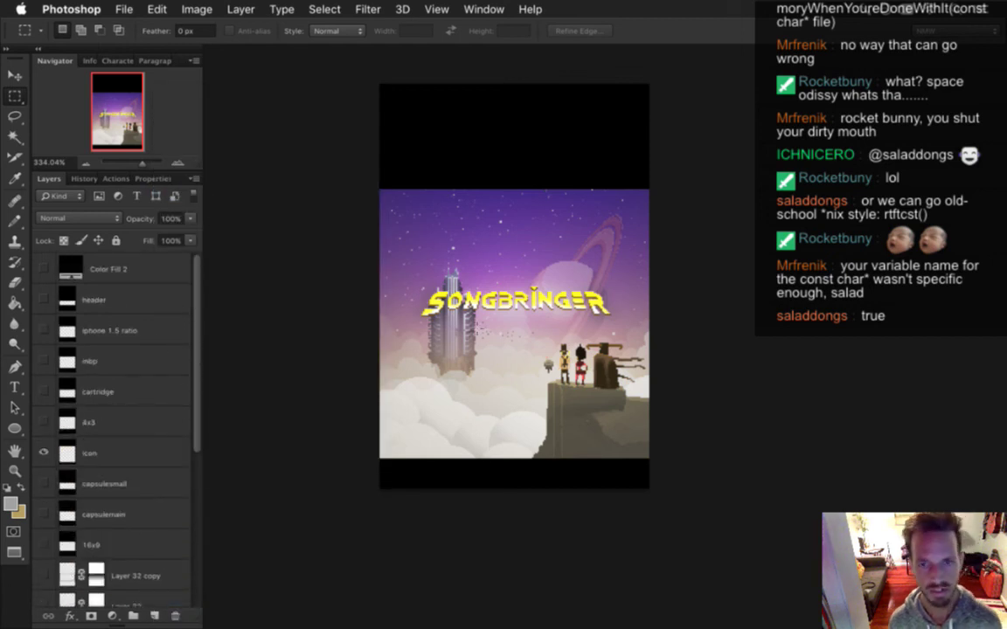
{"action": "left_click", "coordinate": [125, 297]}
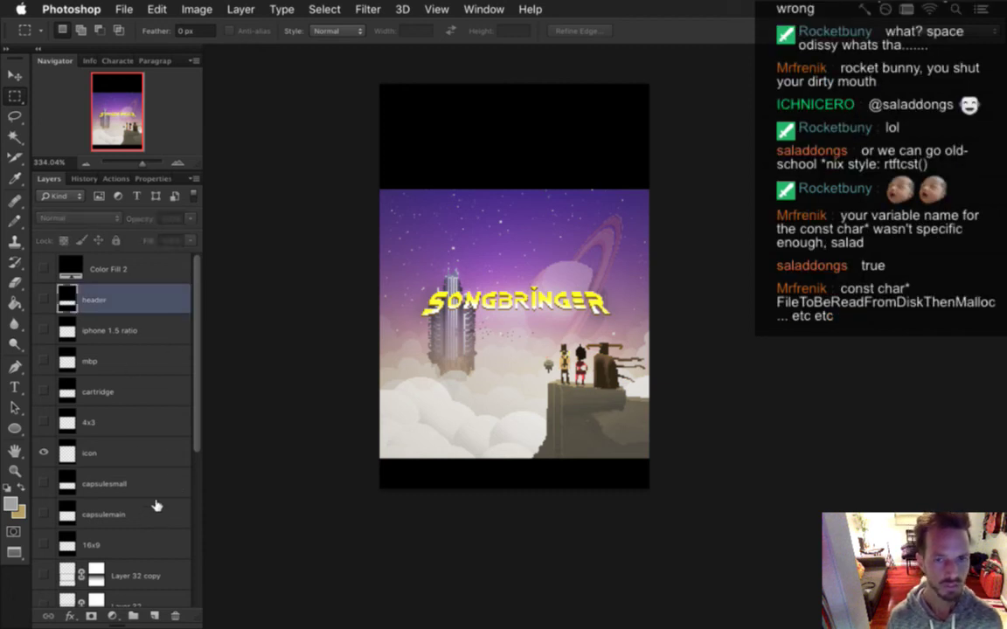
{"action": "left_click_drag", "start_coordinate": [193, 411], "coordinate": [157, 589]}
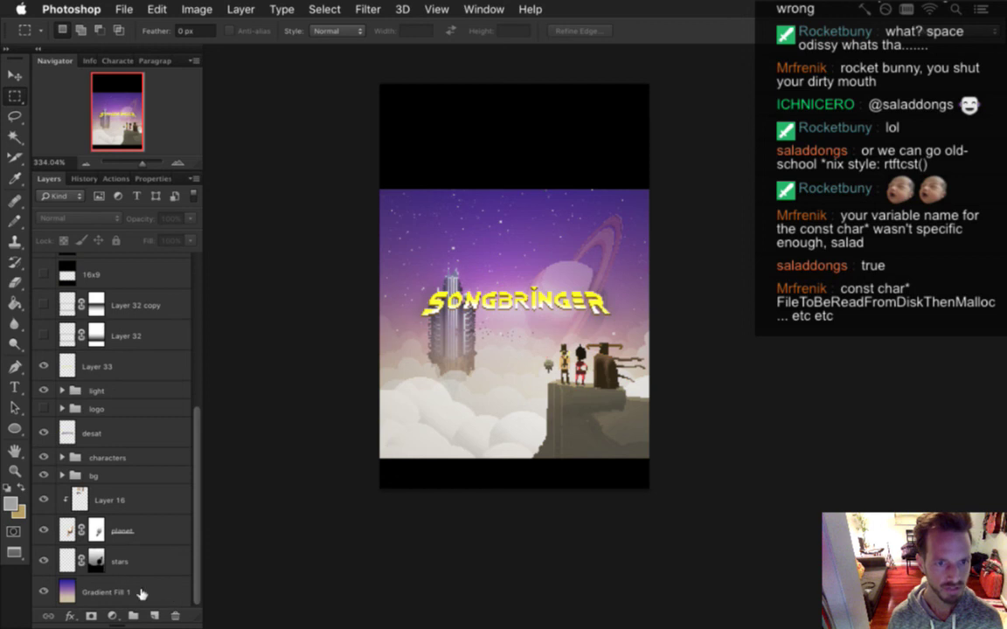
{"action": "left_click", "coordinate": [100, 594]}
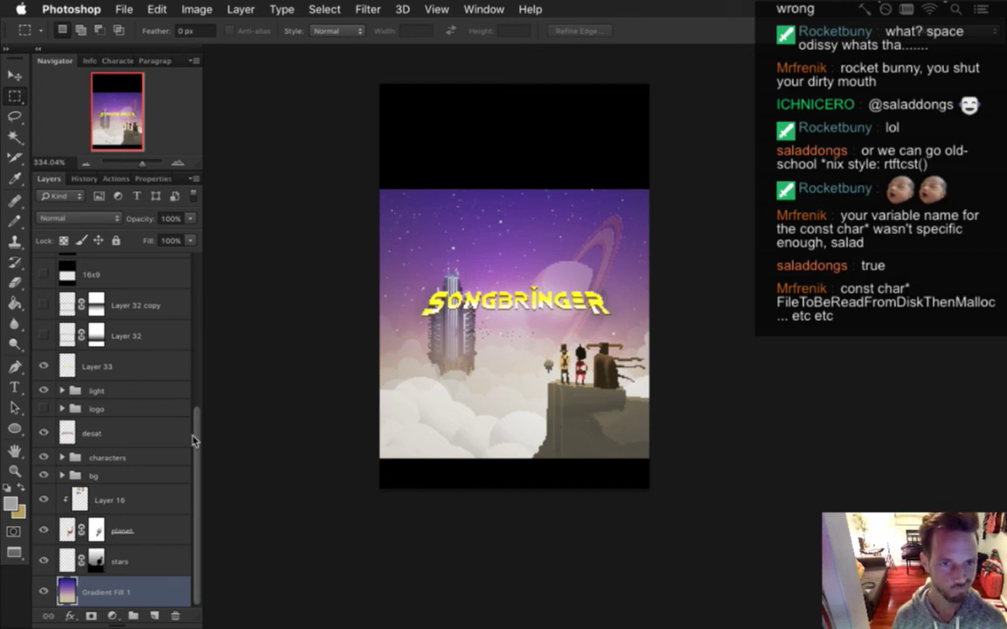
Try cropping the canvas to the area framed by the icon mask layer, undo the crop and clear the selection
{"action": "scroll", "coordinate": [131, 419], "scroll_direction": "up", "scroll_amount": 5}
{"action": "key", "text": "ctrl+a"}
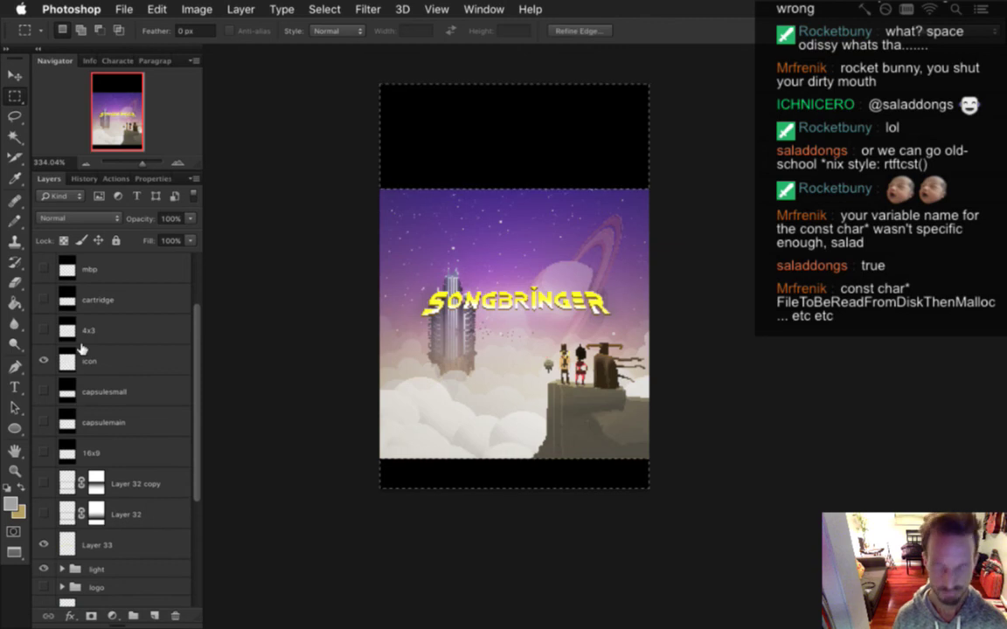
{"action": "left_click", "coordinate": [82, 348], "text": "super"}
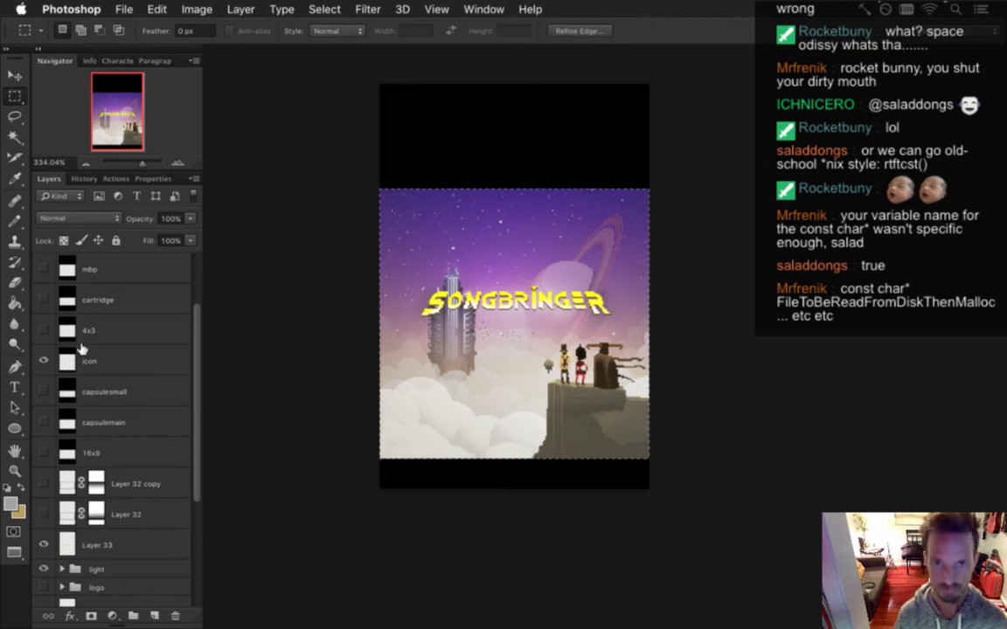
{"action": "left_click", "coordinate": [197, 9]}
{"action": "left_click", "coordinate": [214, 175]}
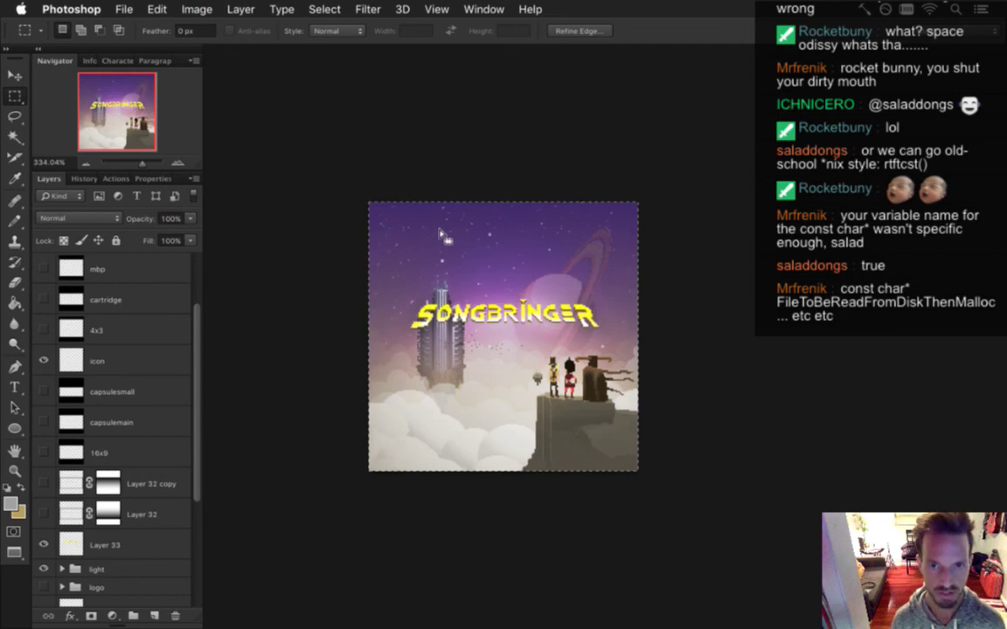
{"action": "key", "text": "super+z"}
{"action": "key", "text": "super+d"}
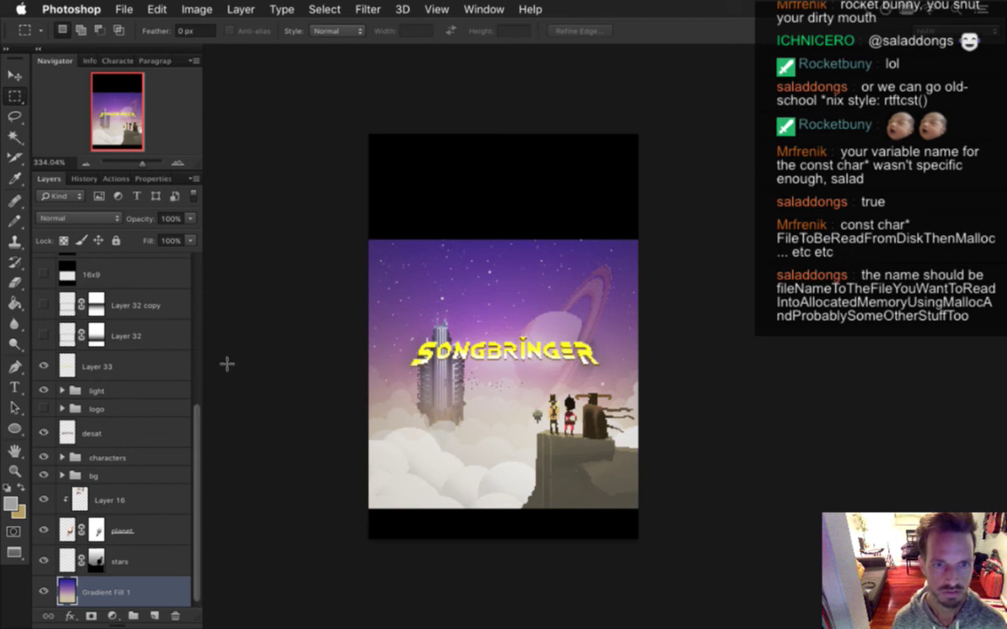
Expand the light group and rasterize its Color Fill 4 layer
{"action": "left_click", "coordinate": [62, 390]}
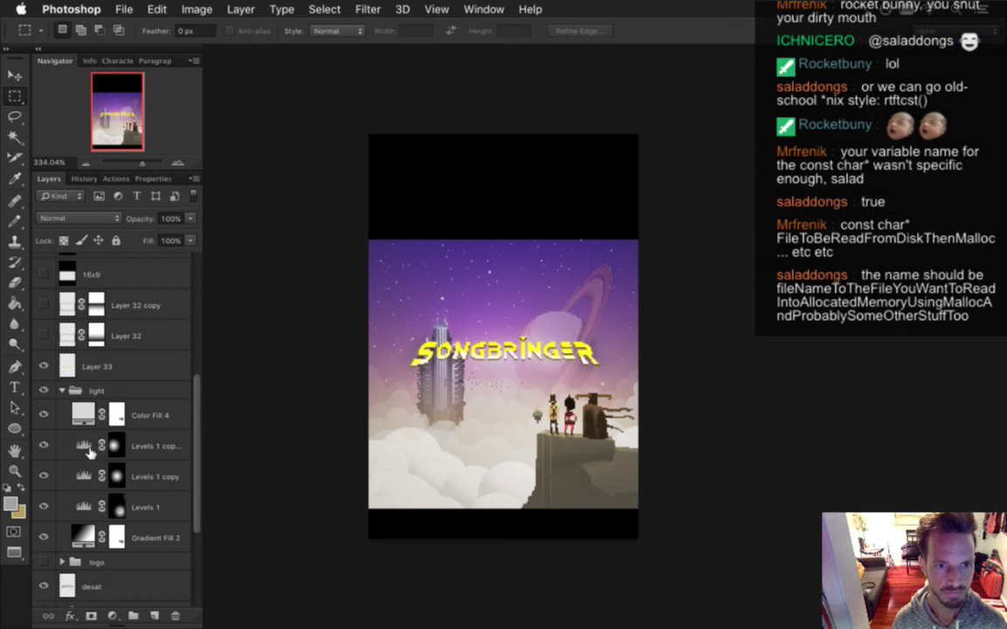
{"action": "left_click", "coordinate": [177, 410]}
{"action": "right_click", "coordinate": [176, 410]}
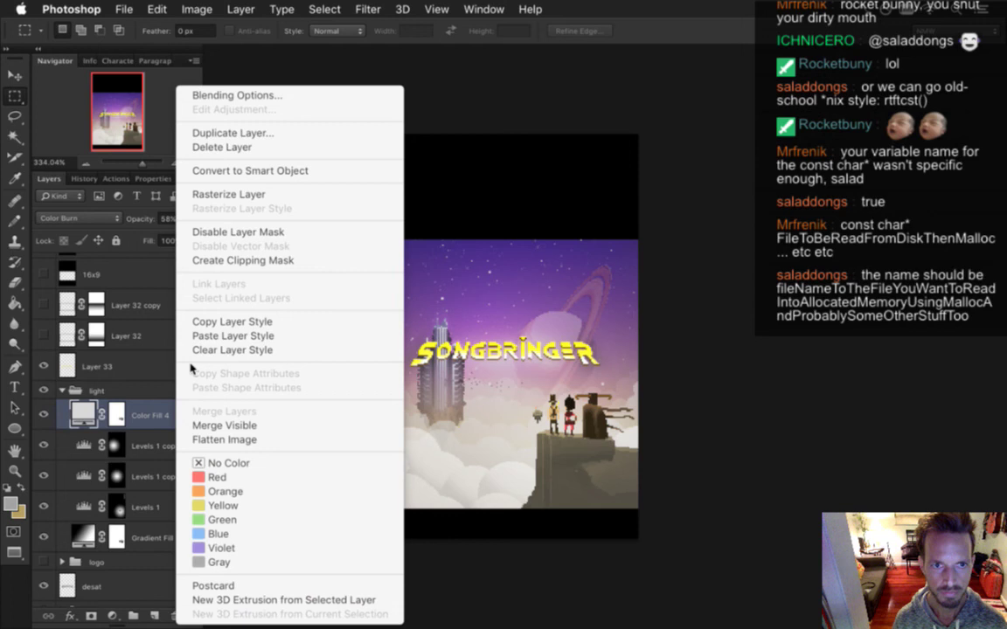
{"action": "left_click", "coordinate": [234, 194]}
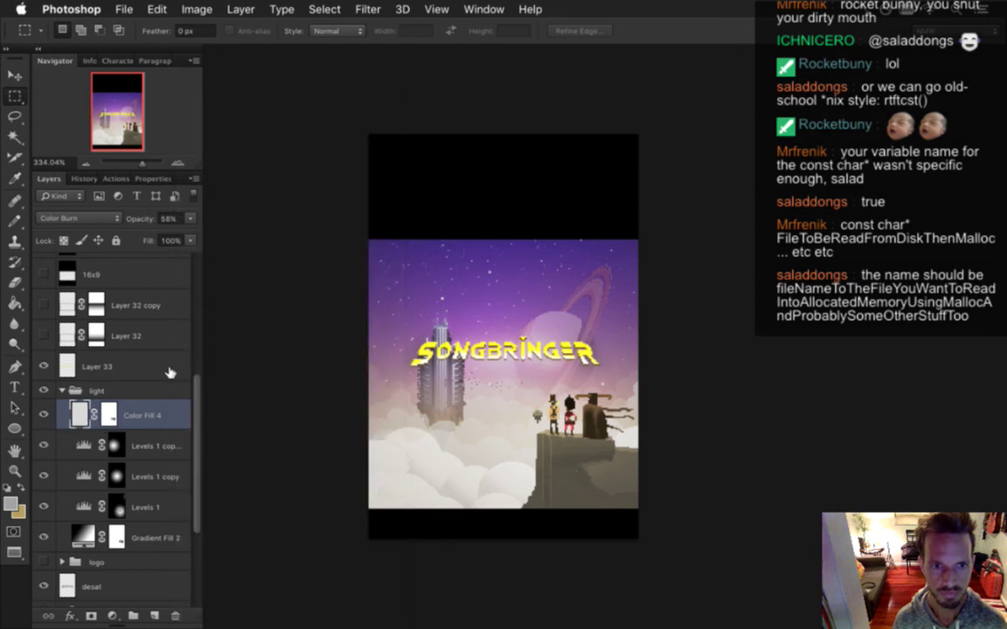
Check whether the upper Levels 1 copy layer can be rasterized, and rasterize the Gradient Fill 2 layer in the light group
{"action": "left_click", "coordinate": [168, 444]}
{"action": "right_click", "coordinate": [168, 440]}
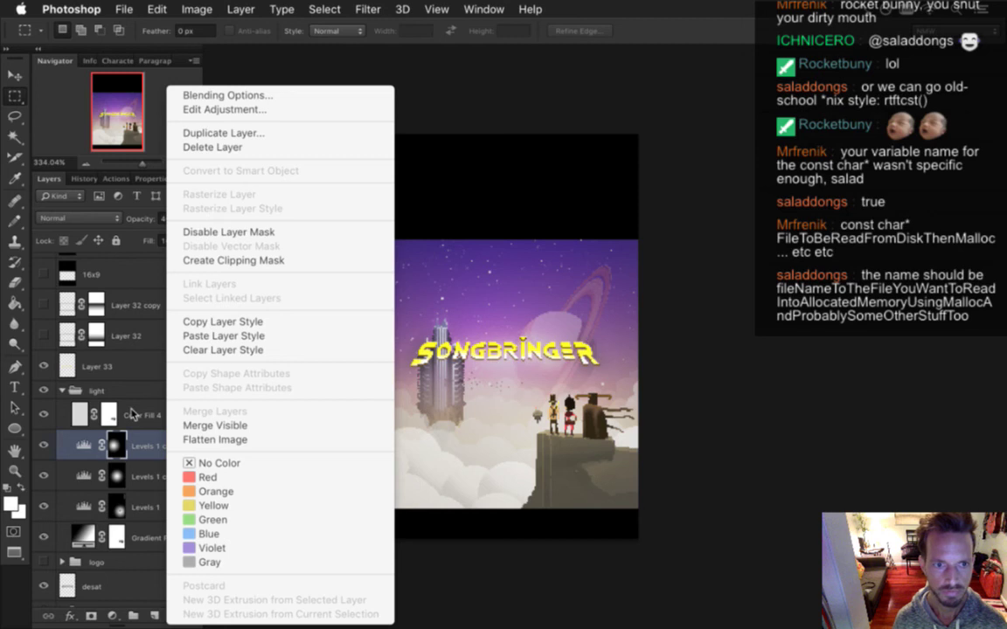
{"action": "left_click", "coordinate": [133, 414]}
{"action": "left_click", "coordinate": [151, 539]}
{"action": "right_click", "coordinate": [155, 540]}
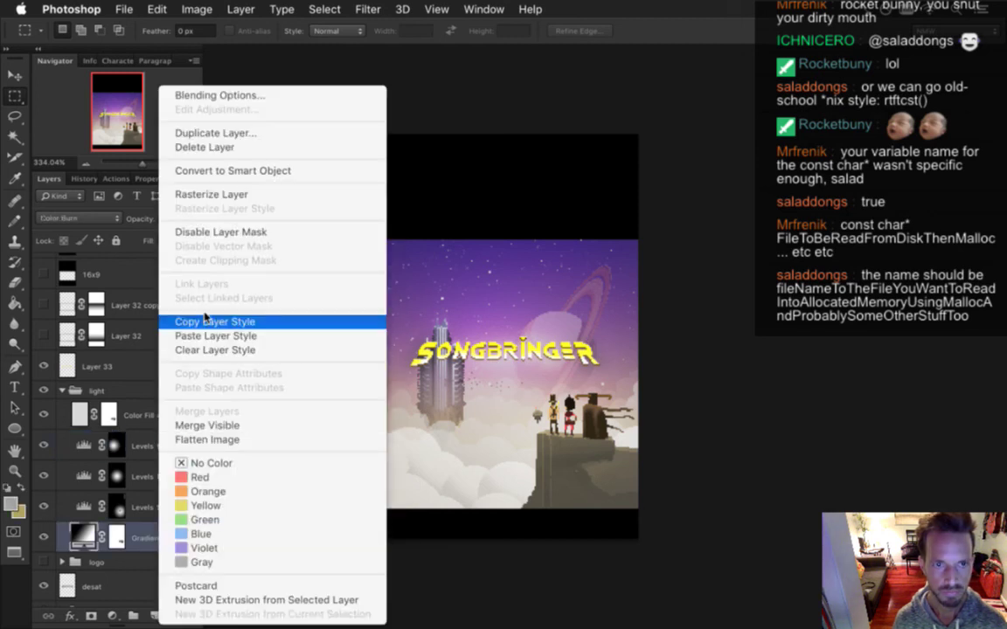
{"action": "left_click", "coordinate": [204, 194]}
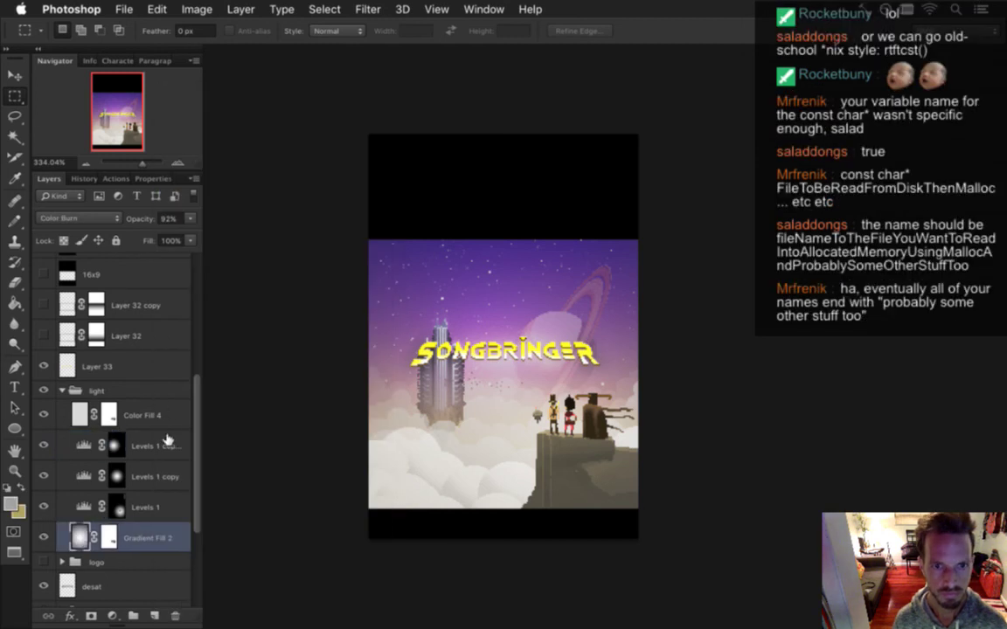
Expand the characters and bg groups and look through the layer stack for remaining fill layers
{"action": "scroll", "coordinate": [192, 461], "scroll_direction": "down", "scroll_amount": 4}
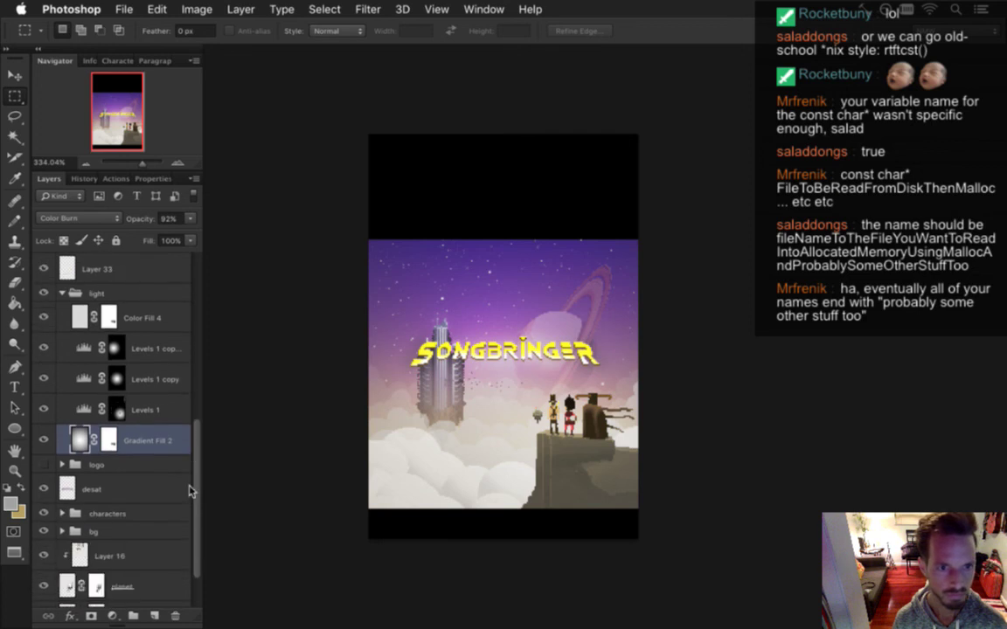
{"action": "scroll", "coordinate": [189, 494], "scroll_direction": "down", "scroll_amount": 2}
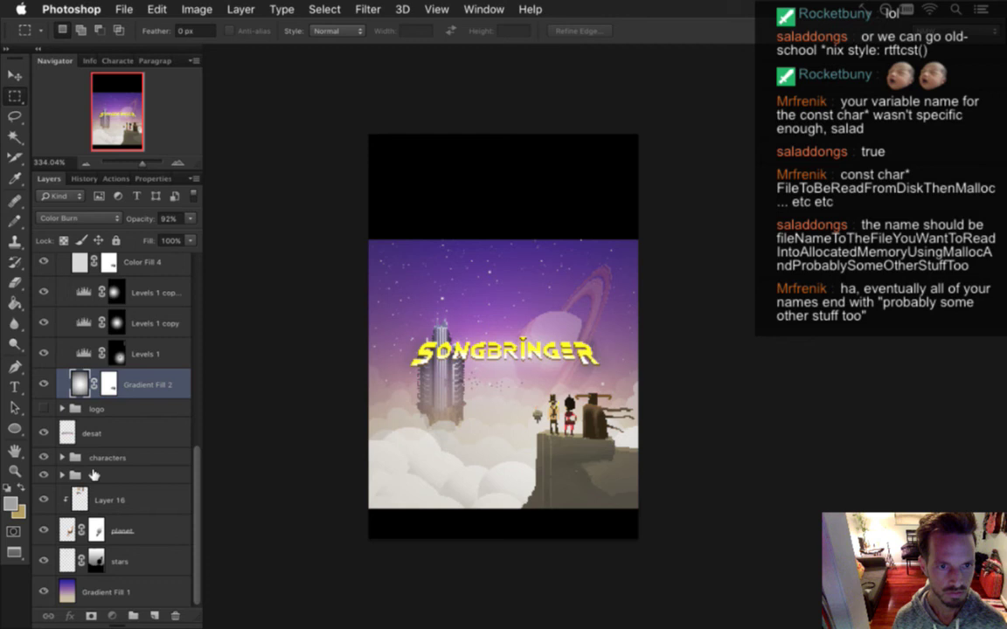
{"action": "left_click", "coordinate": [63, 459]}
{"action": "scroll", "coordinate": [189, 490], "scroll_direction": "down", "scroll_amount": 8}
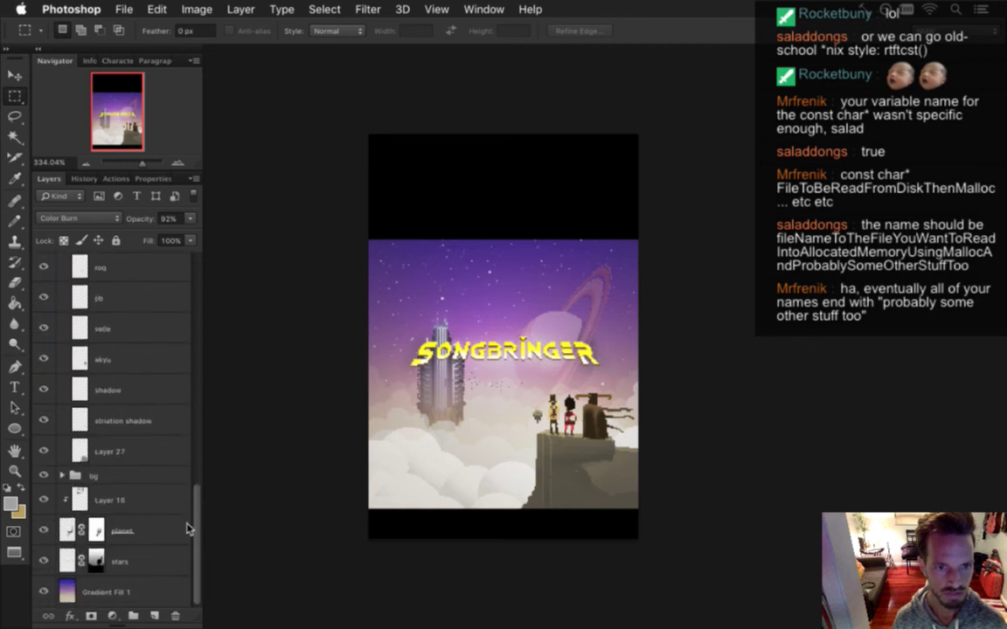
{"action": "left_click", "coordinate": [62, 475]}
{"action": "left_click_drag", "start_coordinate": [197, 472], "coordinate": [176, 371]}
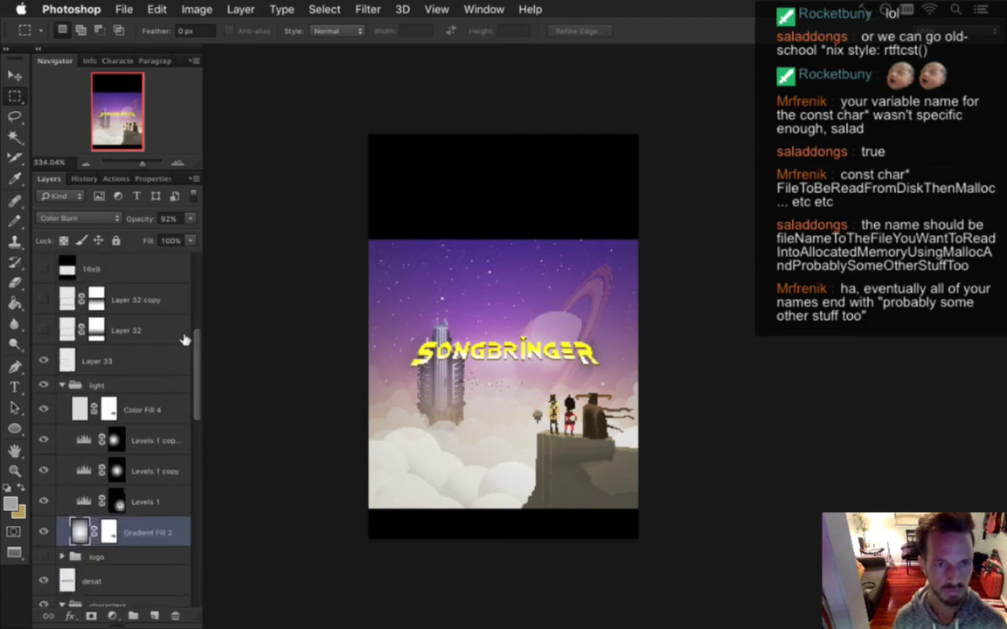
Load the icon mask layer's area as a selection, crop the canvas to it, and deselect
{"action": "scroll", "coordinate": [183, 332], "scroll_direction": "up", "scroll_amount": 5}
{"action": "left_click", "coordinate": [66, 393], "text": "ctrl"}
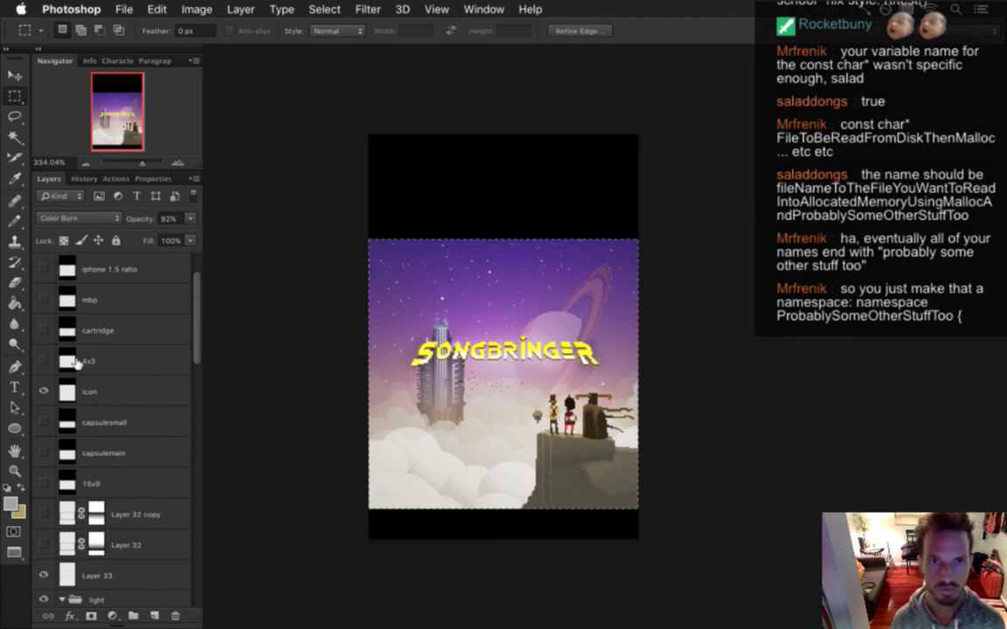
{"action": "left_click", "coordinate": [195, 8]}
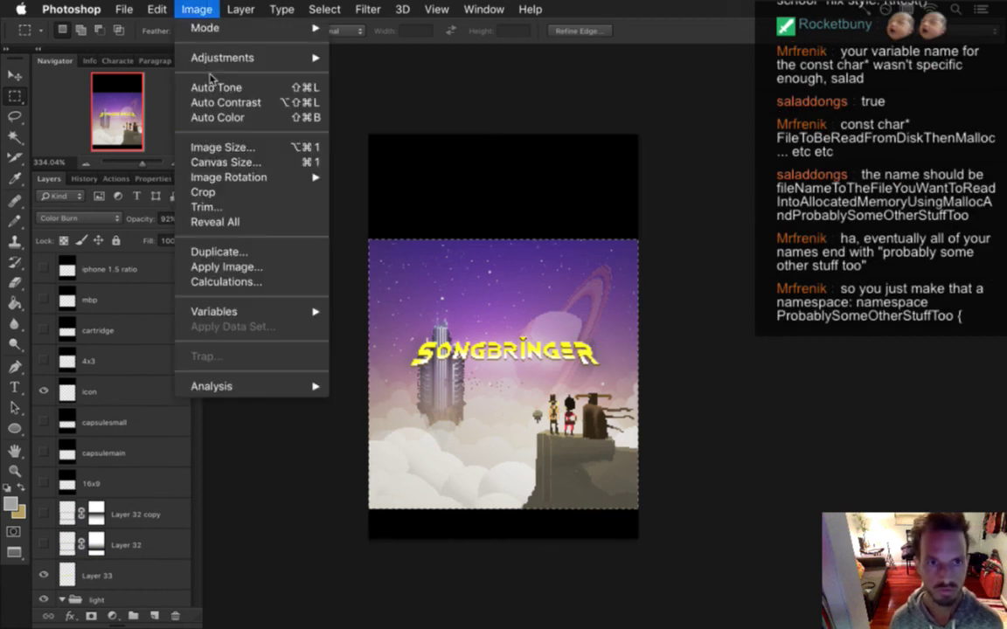
{"action": "left_click", "coordinate": [201, 191]}
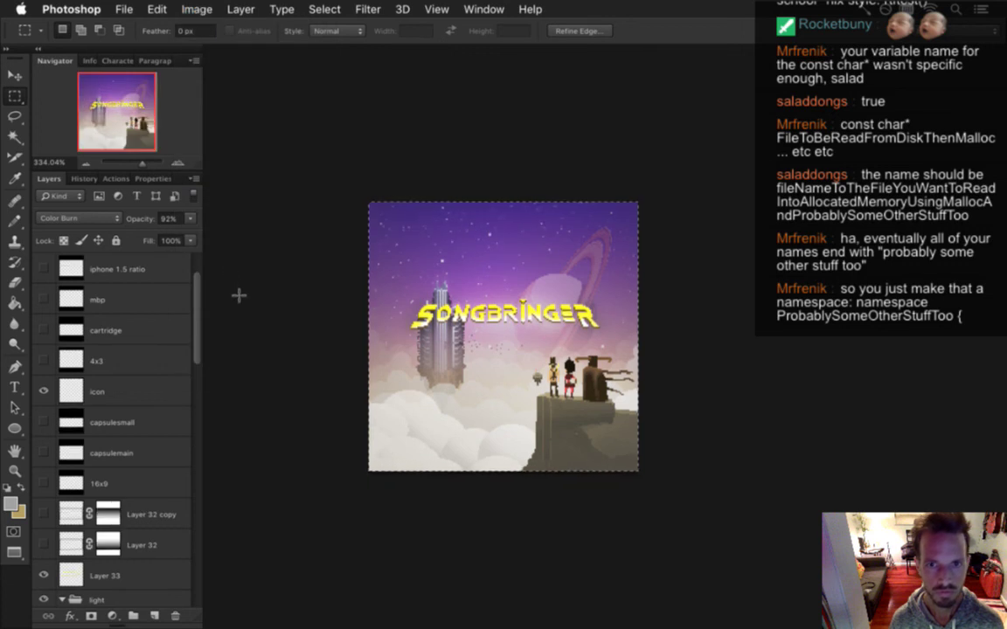
{"action": "key", "text": "super+z"}
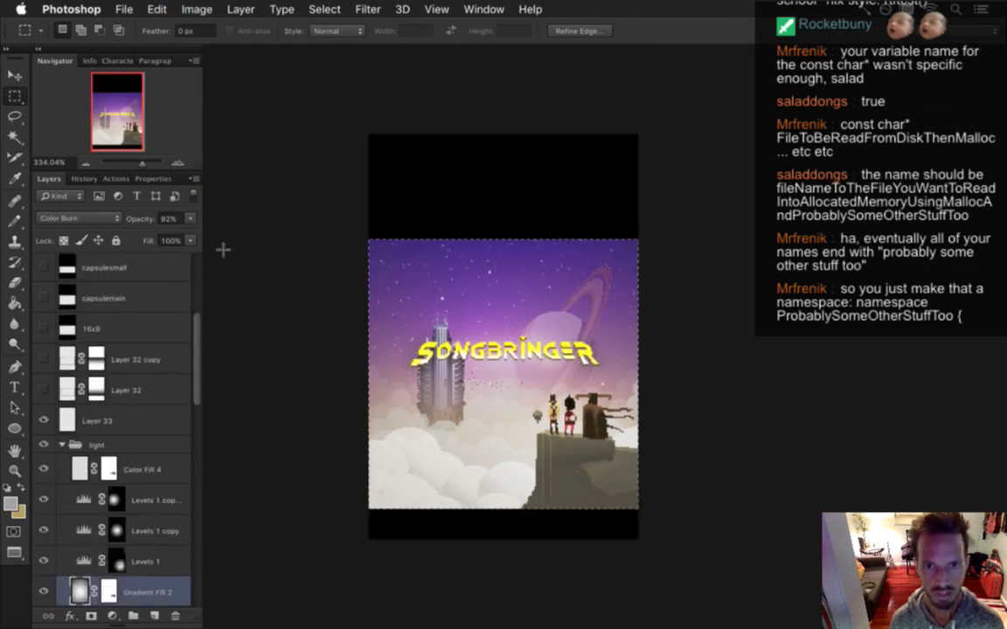
{"action": "left_click", "coordinate": [194, 9]}
{"action": "mouse_move", "coordinate": [249, 177]}
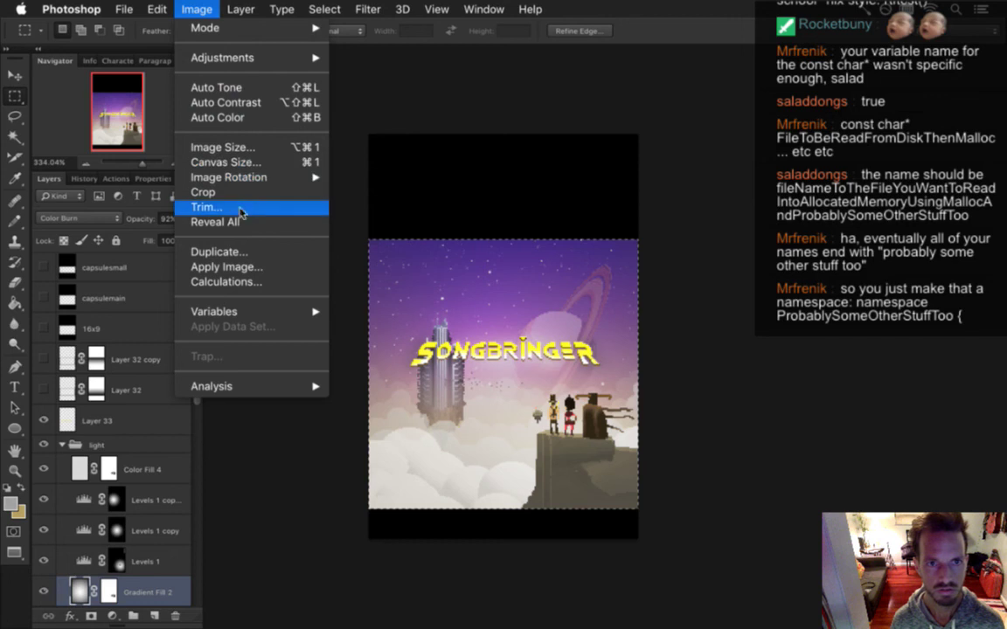
{"action": "left_click", "coordinate": [247, 193]}
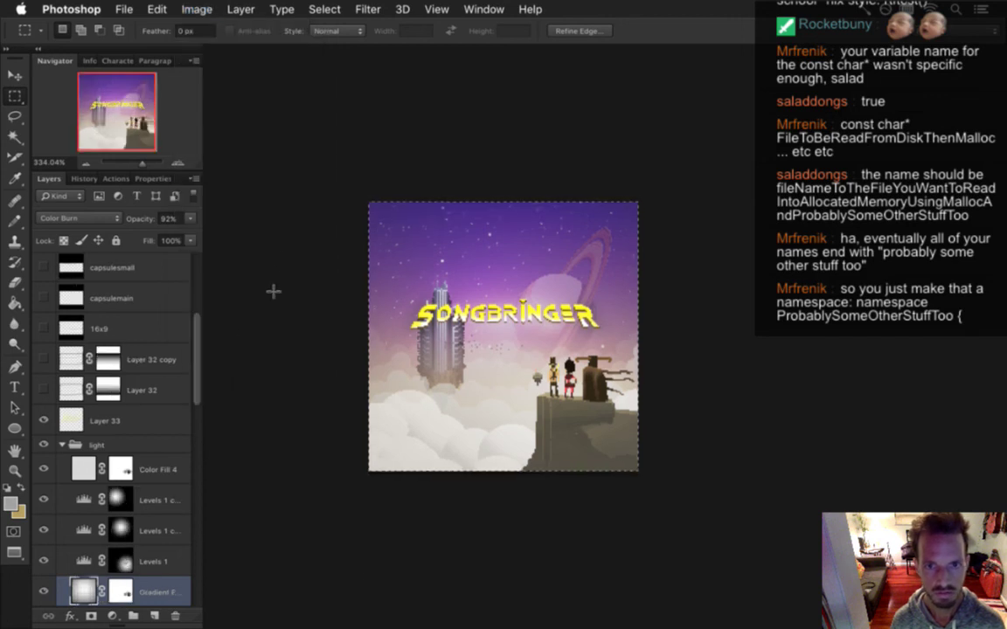
{"action": "key", "text": "super+d"}
{"action": "left_click", "coordinate": [500, 373]}
{"action": "left_click", "coordinate": [501, 373]}
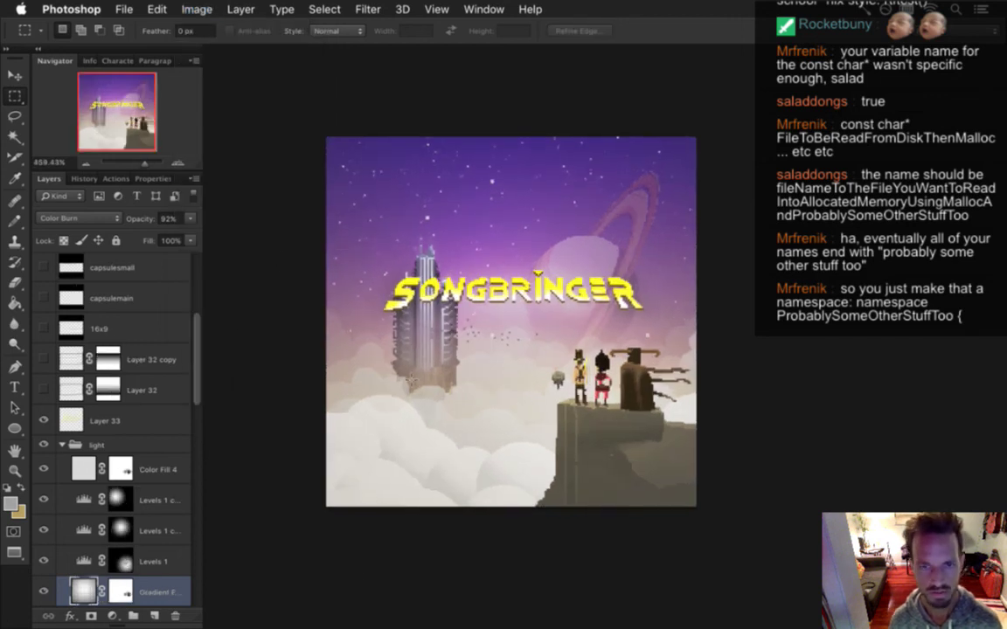
{"action": "left_click", "coordinate": [507, 362]}
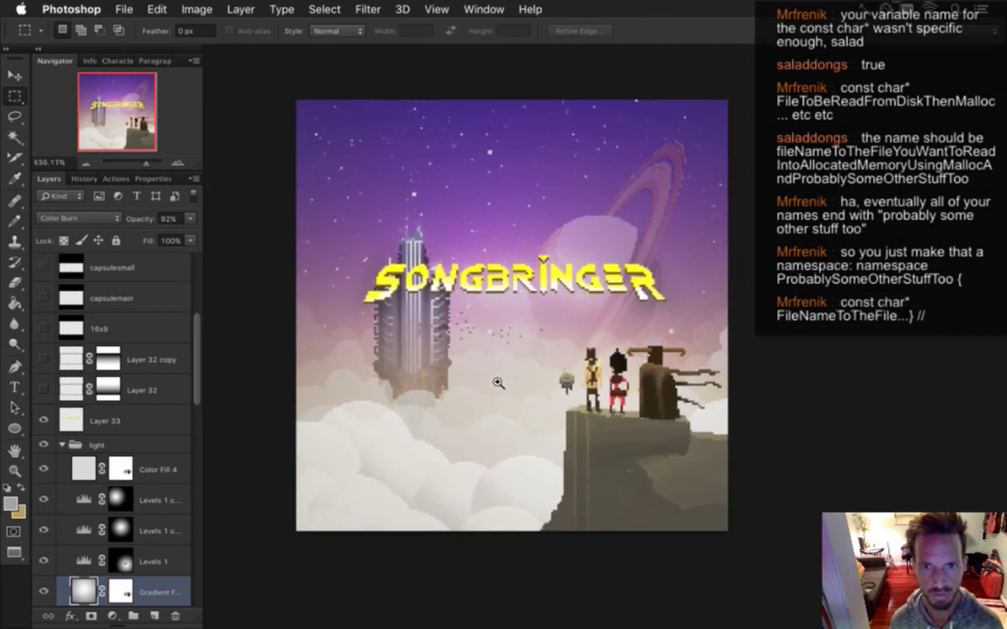
Delete the unused mask layers header, iphone 1.5 ratio, mbp, cartridge and 4x3 above the icon layer
{"action": "scroll", "coordinate": [182, 348], "scroll_direction": "up", "scroll_amount": 5}
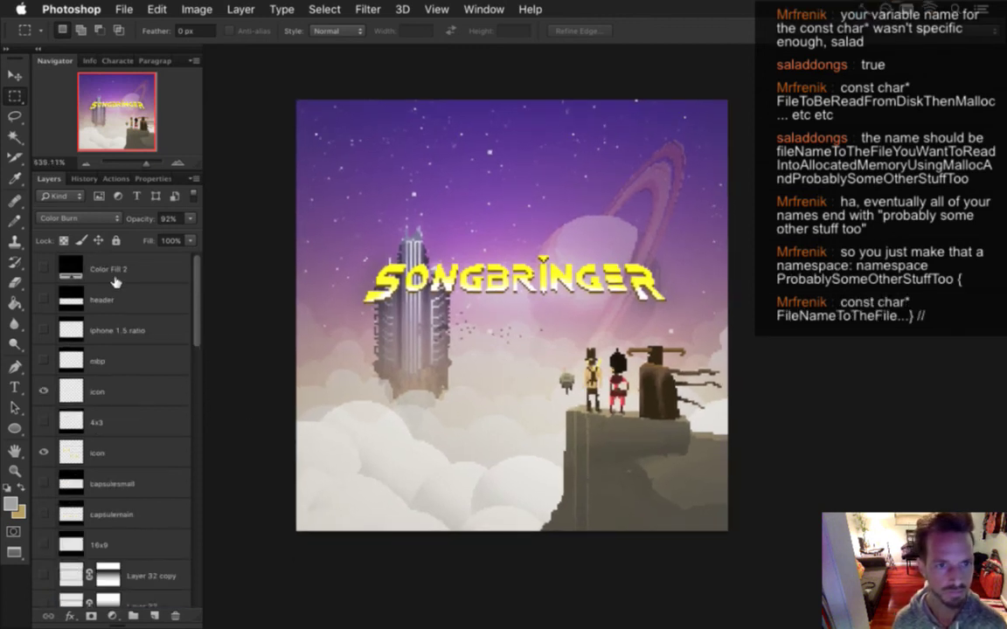
{"action": "left_click", "coordinate": [116, 297]}
{"action": "key", "text": "BackSpace"}
{"action": "key", "text": "BackSpace"}
{"action": "key", "text": "BackSpace"}
{"action": "key", "text": "BackSpace"}
{"action": "key", "text": "BackSpace"}
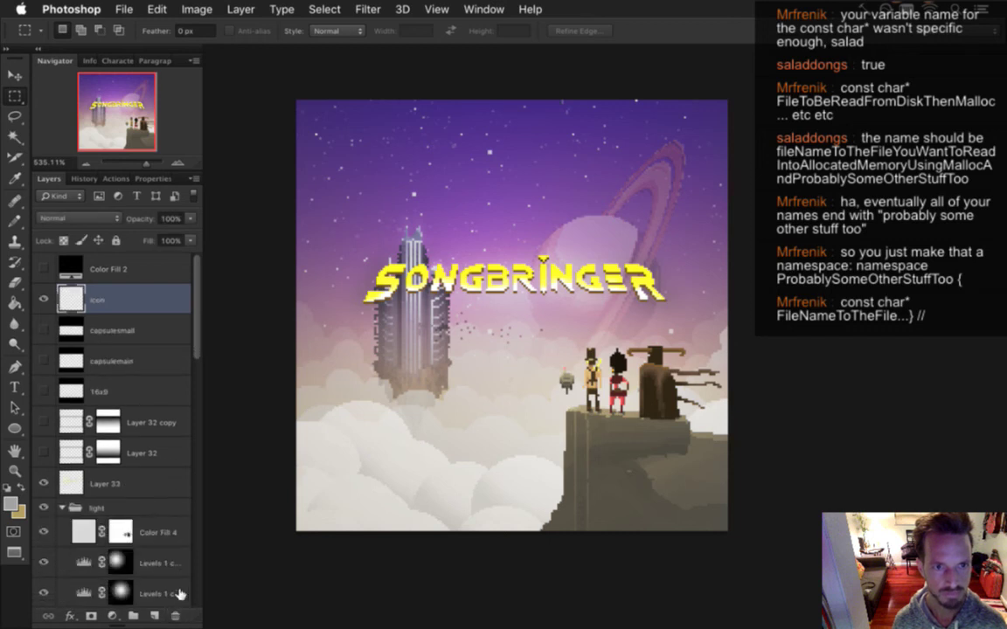
Delete the capsulesmall, capsulemain, 16x9, Layer 32 copy and Layer 32 layers below the icon layer, and save the document
{"action": "left_click", "coordinate": [126, 328]}
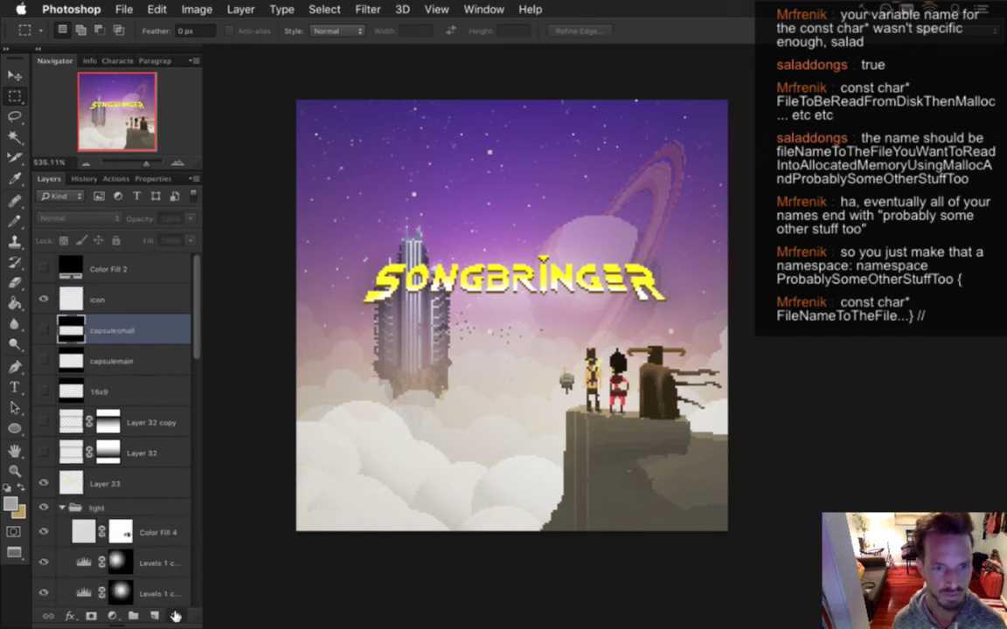
{"action": "key", "text": "BackSpace"}
{"action": "key", "text": "BackSpace"}
{"action": "key", "text": "BackSpace"}
{"action": "key", "text": "BackSpace"}
{"action": "key", "text": "BackSpace"}
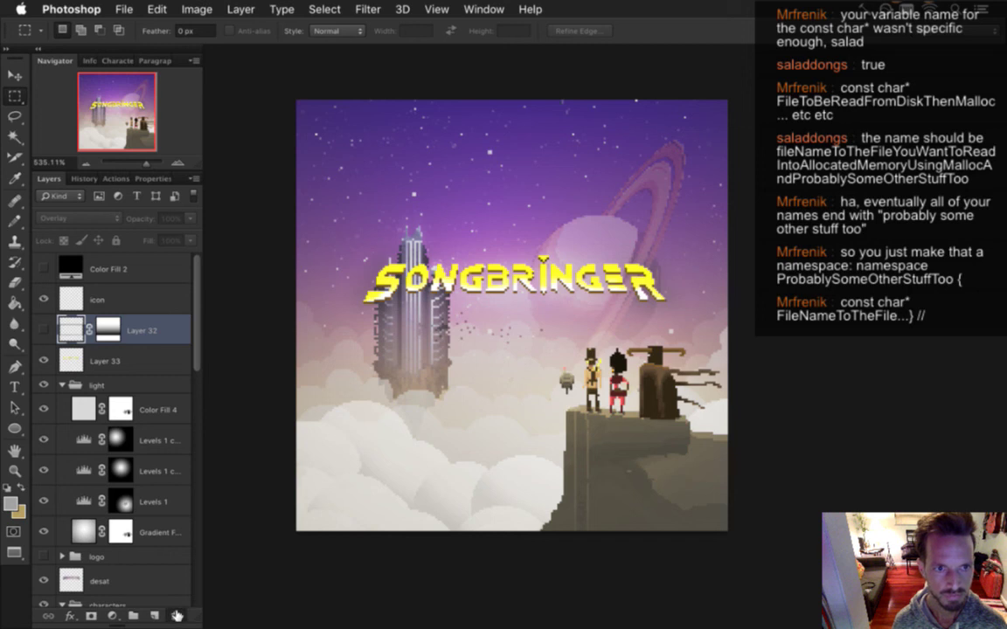
{"action": "key", "text": "super+s"}
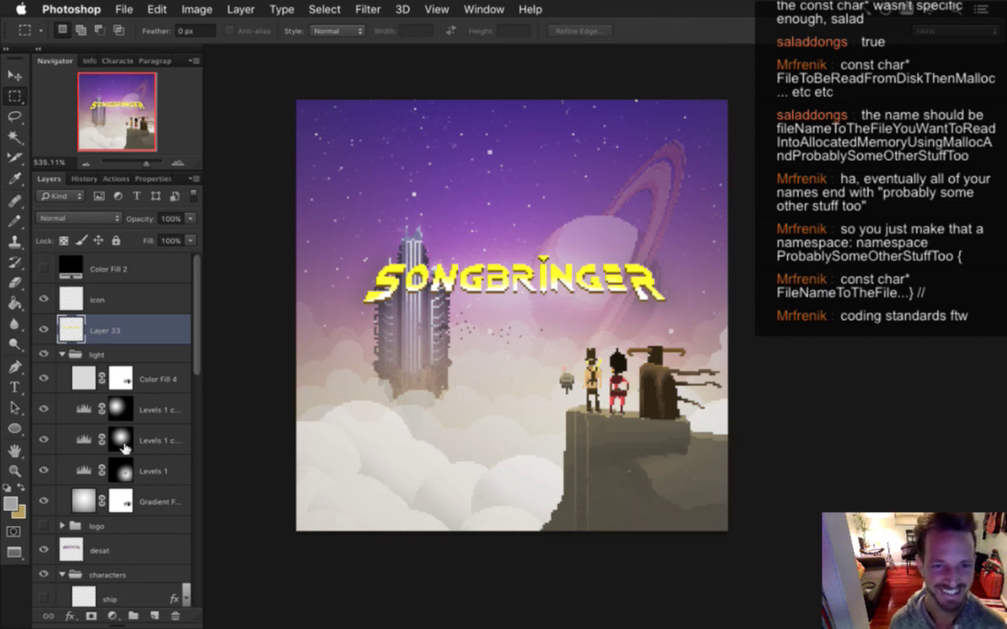
Collapse the light group and compare the artwork with the group hidden and shown
{"action": "left_click", "coordinate": [103, 352]}
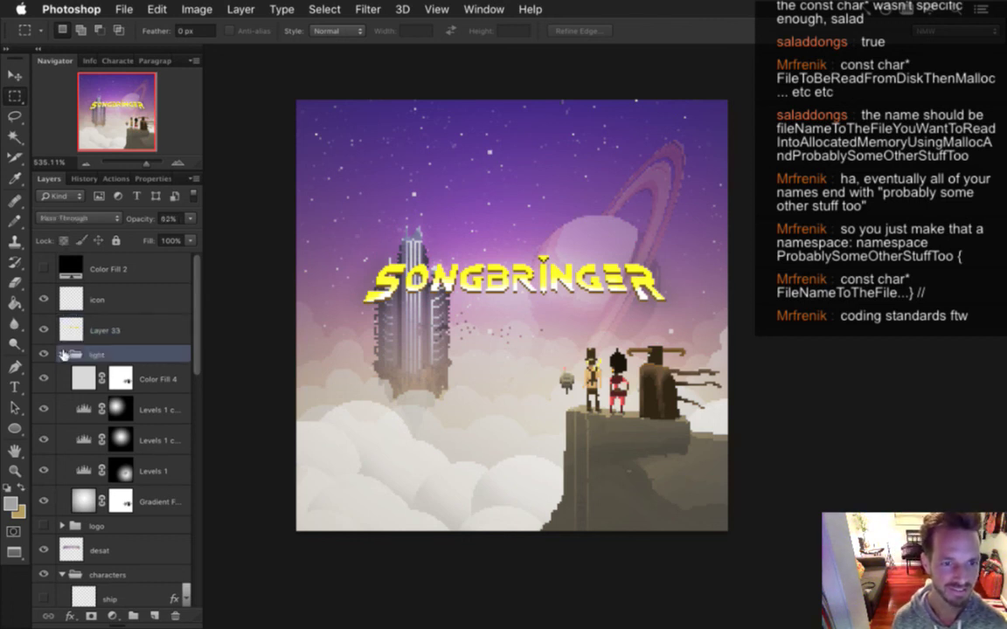
{"action": "left_click", "coordinate": [62, 354]}
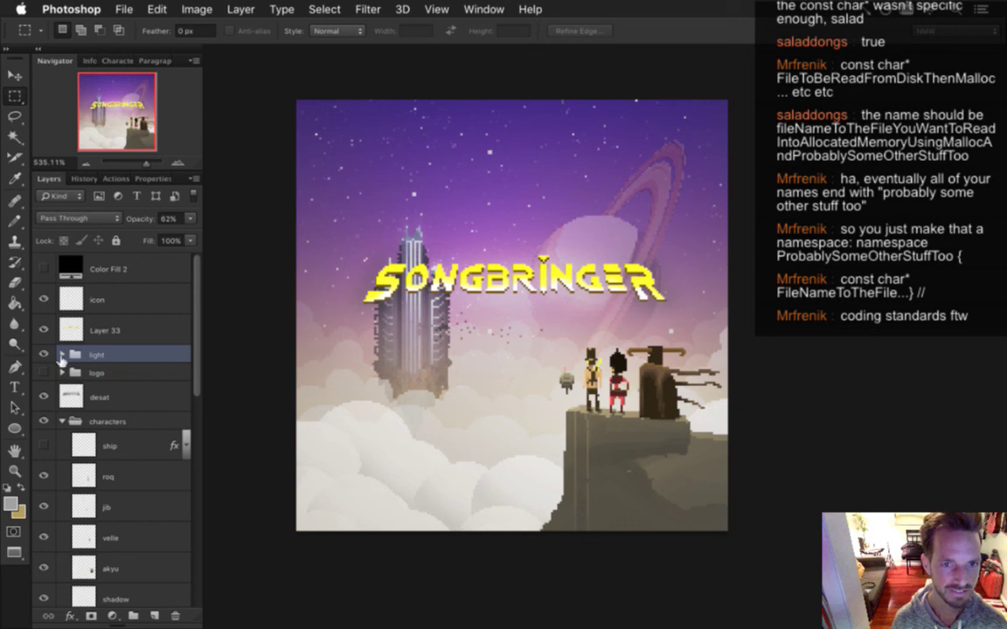
{"action": "left_click", "coordinate": [45, 354]}
{"action": "left_click", "coordinate": [44, 354]}
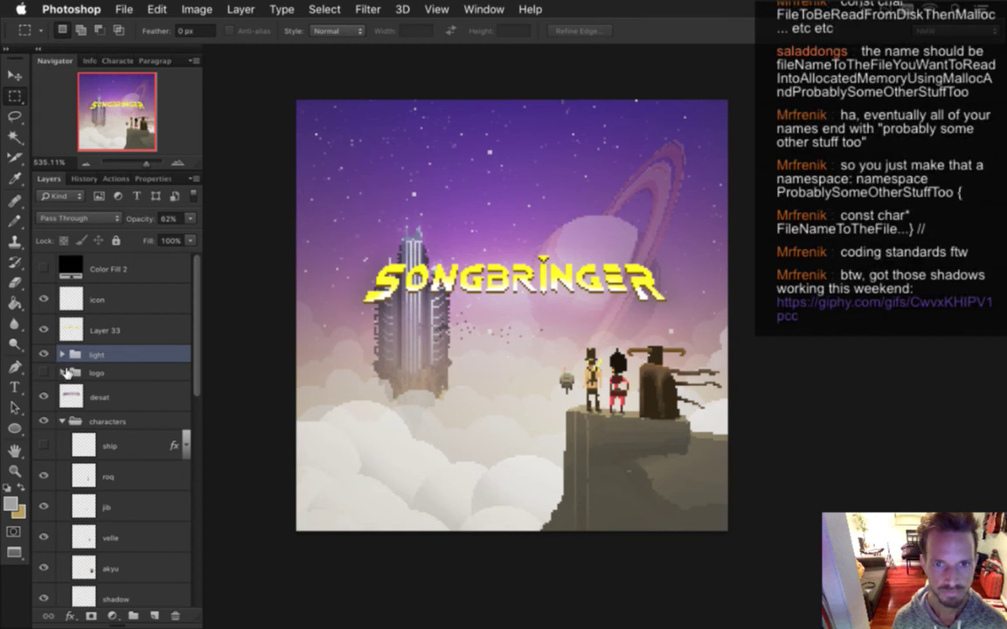
Delete the logo group together with its contents and rename the Layer 33 layer as logo
{"action": "left_click", "coordinate": [94, 372]}
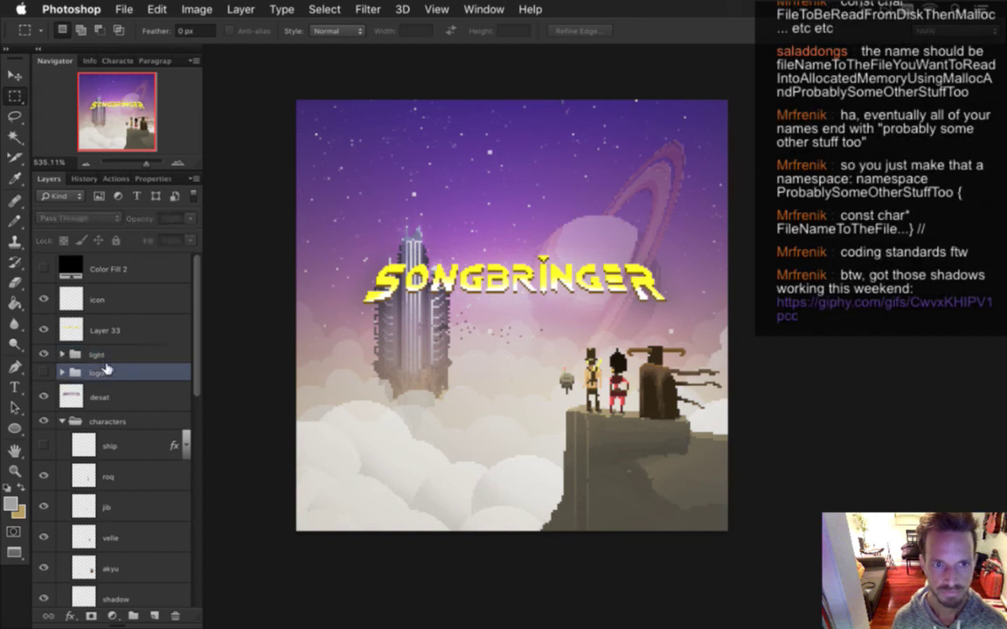
{"action": "left_click", "coordinate": [178, 616]}
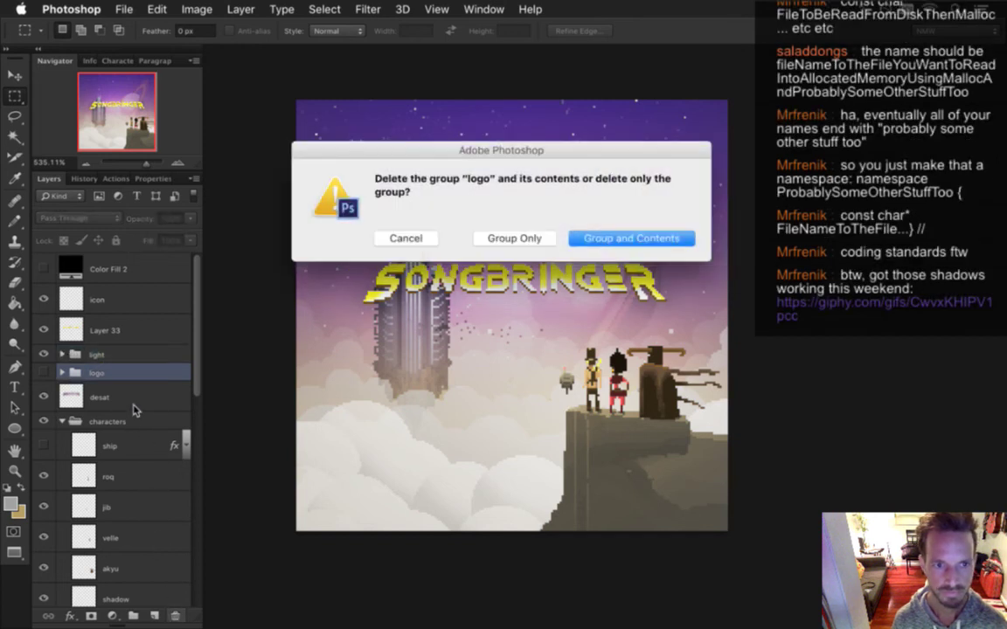
{"action": "left_click", "coordinate": [607, 238]}
{"action": "double_click", "coordinate": [100, 332]}
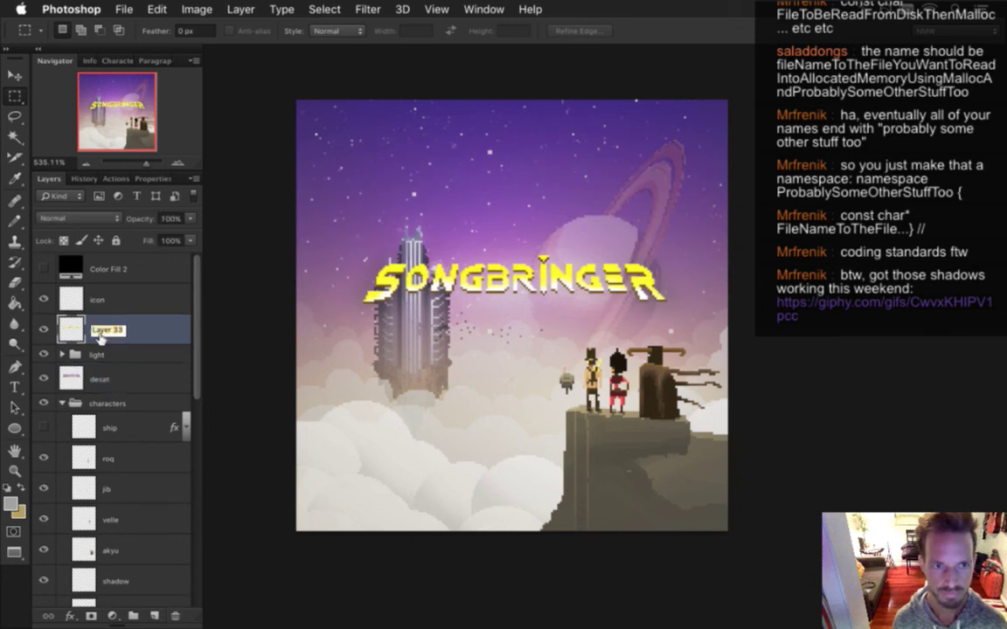
{"action": "type", "text": "logo"}
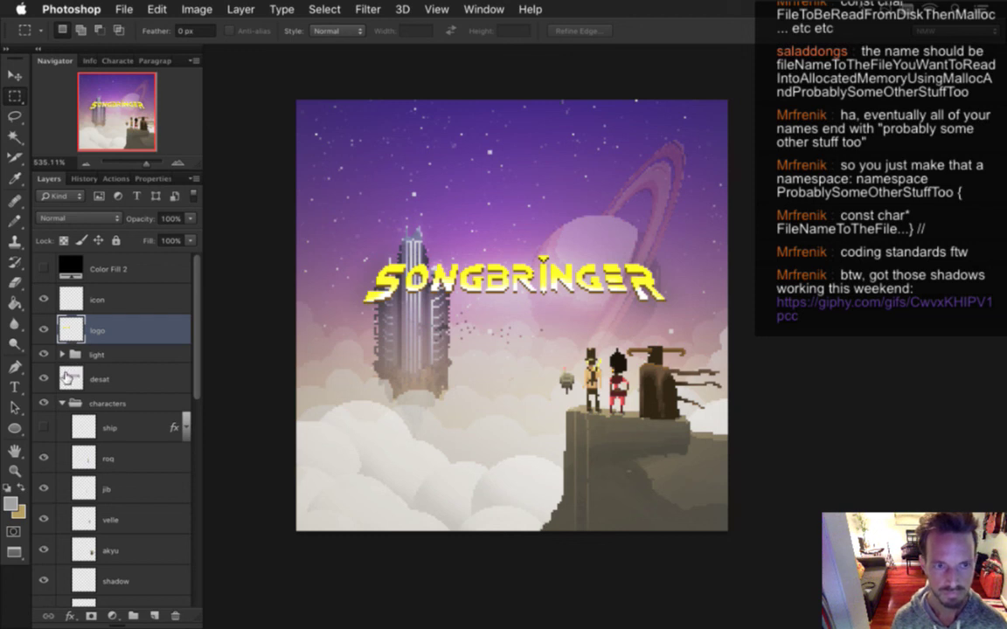
Rename the desat layer below the light group as desaturate, keeping its place in the layer order
{"action": "left_click_drag", "start_coordinate": [69, 377], "coordinate": [80, 354]}
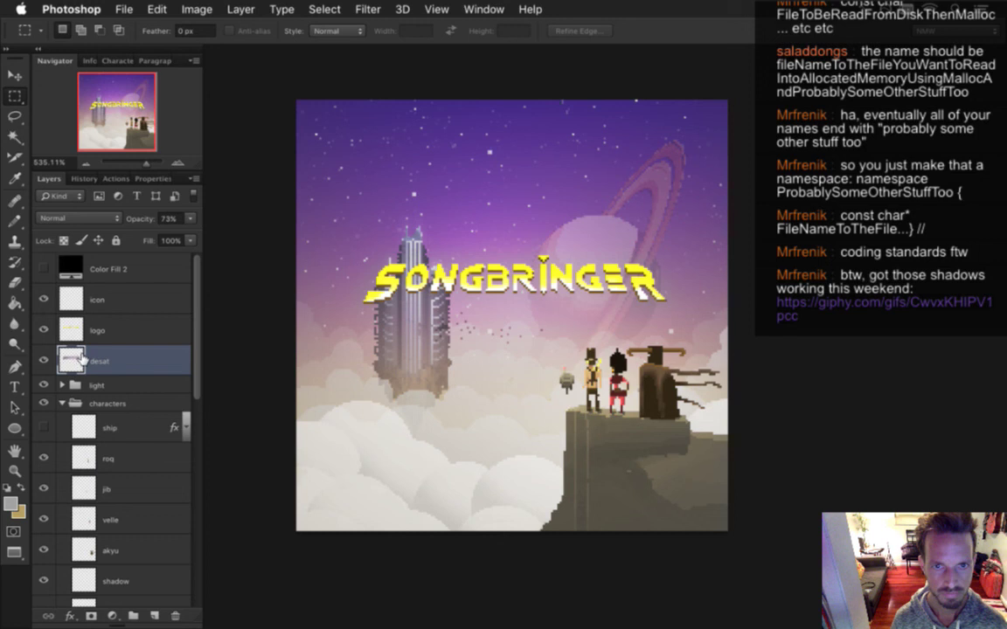
{"action": "key", "text": "ctrl+z"}
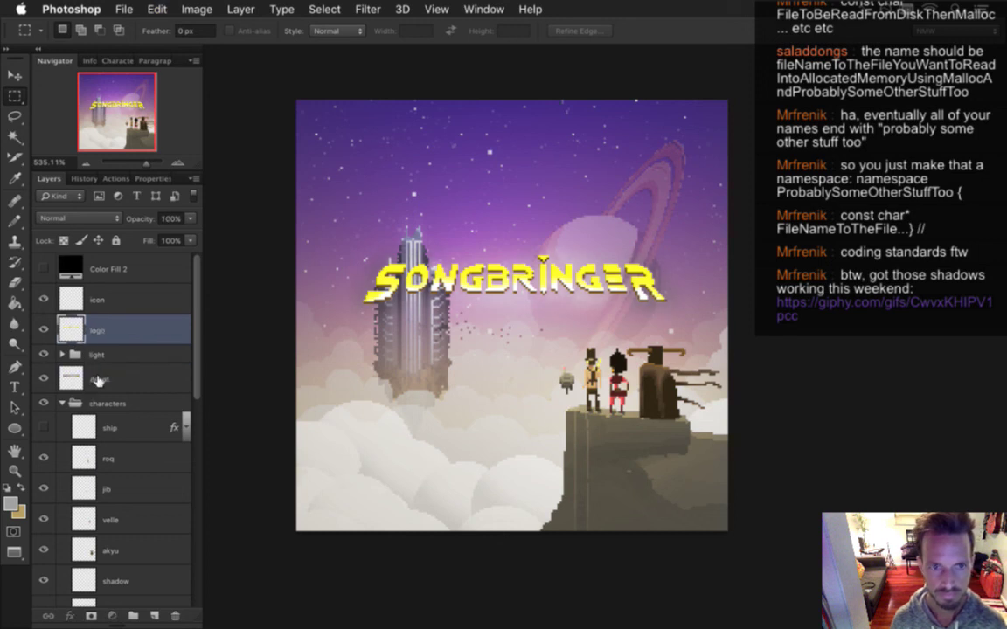
{"action": "double_click", "coordinate": [98, 381]}
{"action": "type", "text": "desatu"}
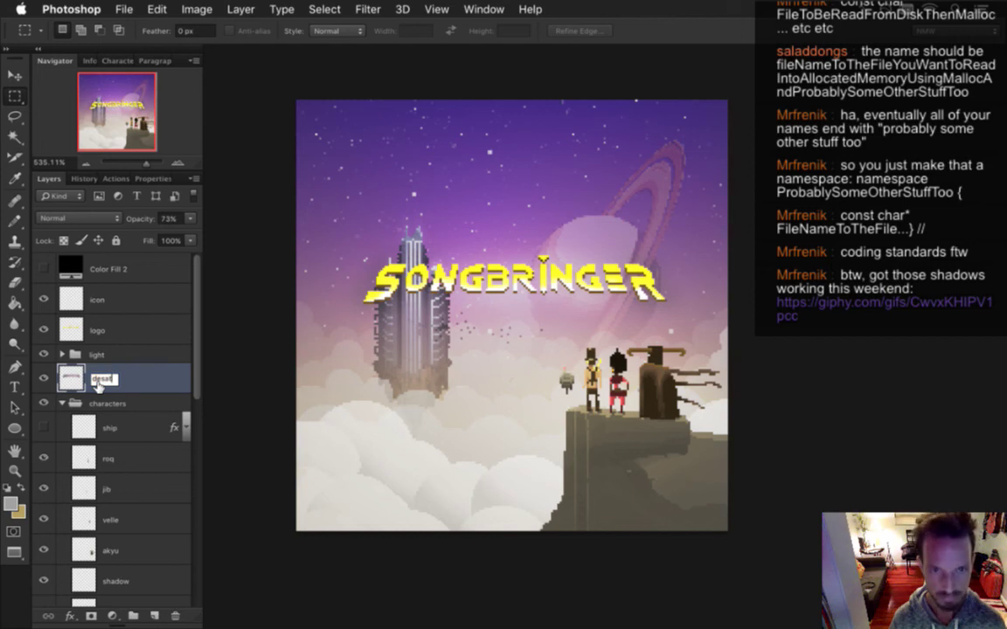
{"action": "type", "text": "rate"}
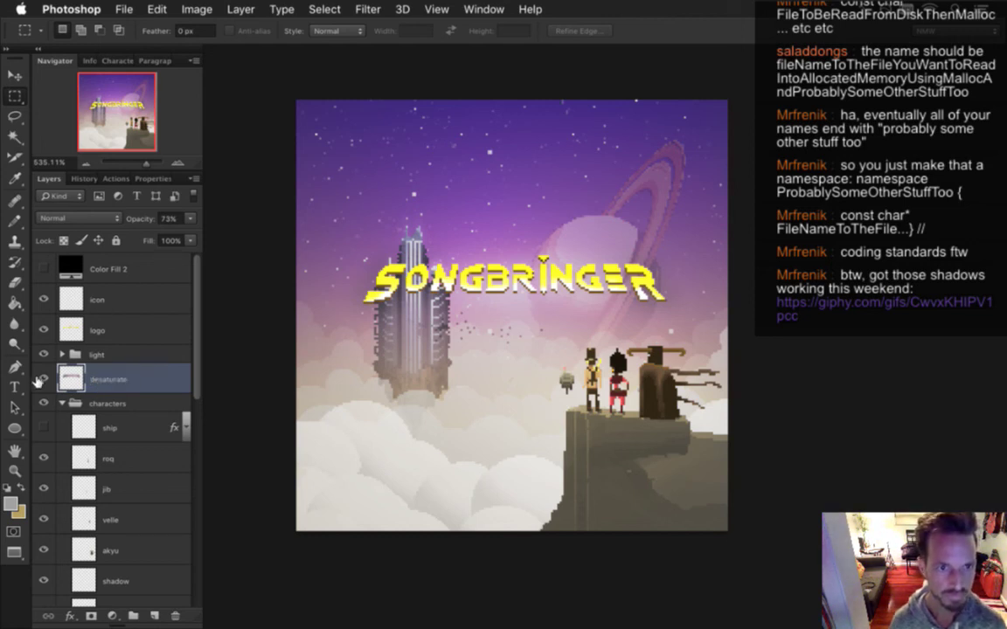
Collapse the characters group, compare the artwork with it hidden and shown, and merge the group into a single layer
{"action": "left_click", "coordinate": [132, 394]}
{"action": "left_click_drag", "start_coordinate": [198, 353], "coordinate": [197, 376]}
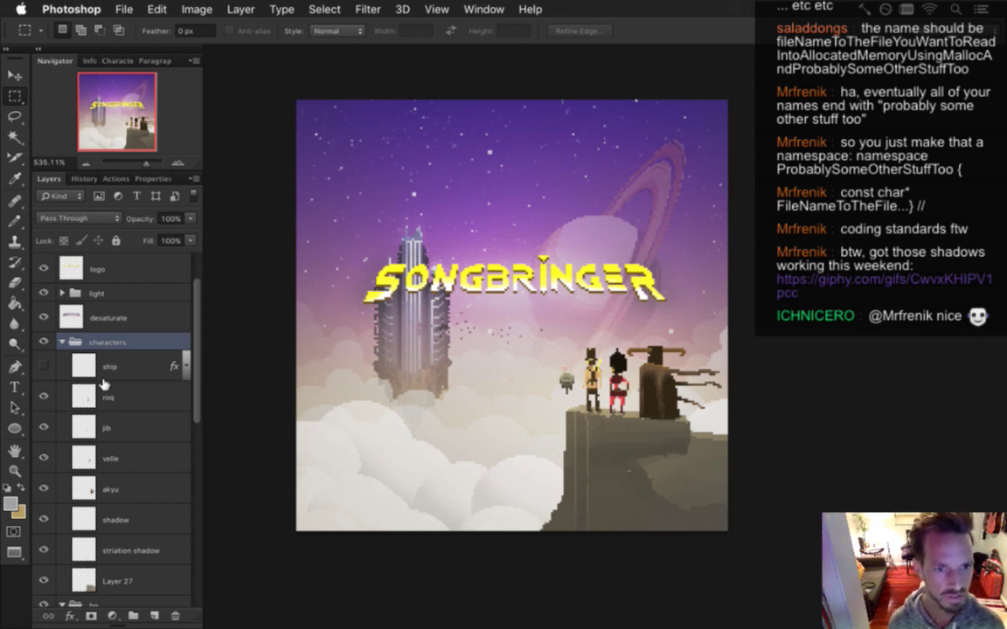
{"action": "scroll", "coordinate": [192, 402], "scroll_direction": "down", "scroll_amount": 3}
{"action": "scroll", "coordinate": [88, 341], "scroll_direction": "up", "scroll_amount": 2}
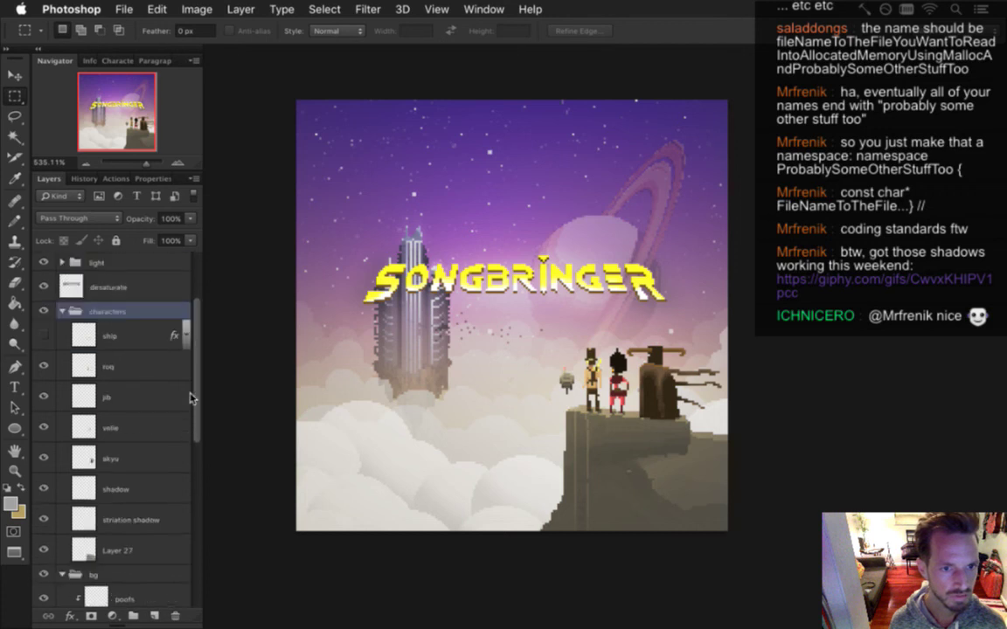
{"action": "left_click", "coordinate": [61, 312]}
{"action": "left_click", "coordinate": [44, 311]}
{"action": "left_click", "coordinate": [44, 311]}
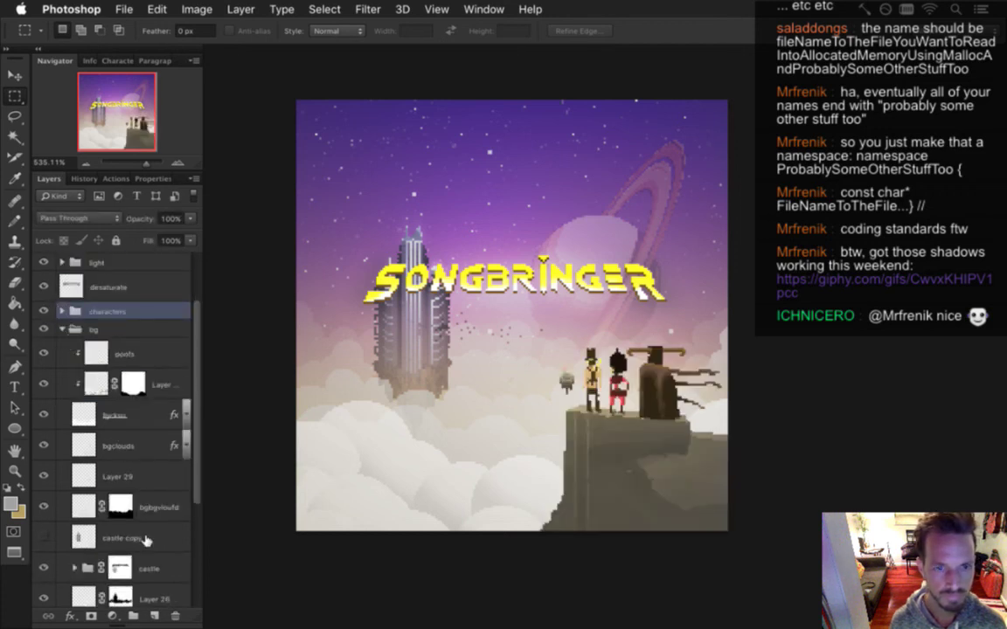
{"action": "right_click", "coordinate": [140, 311]}
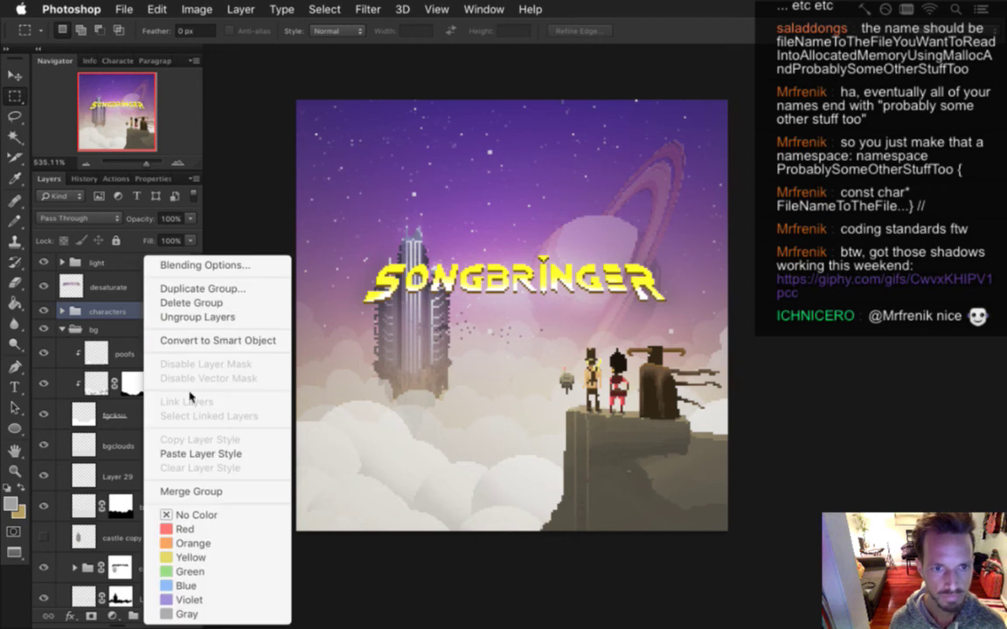
{"action": "left_click", "coordinate": [196, 492]}
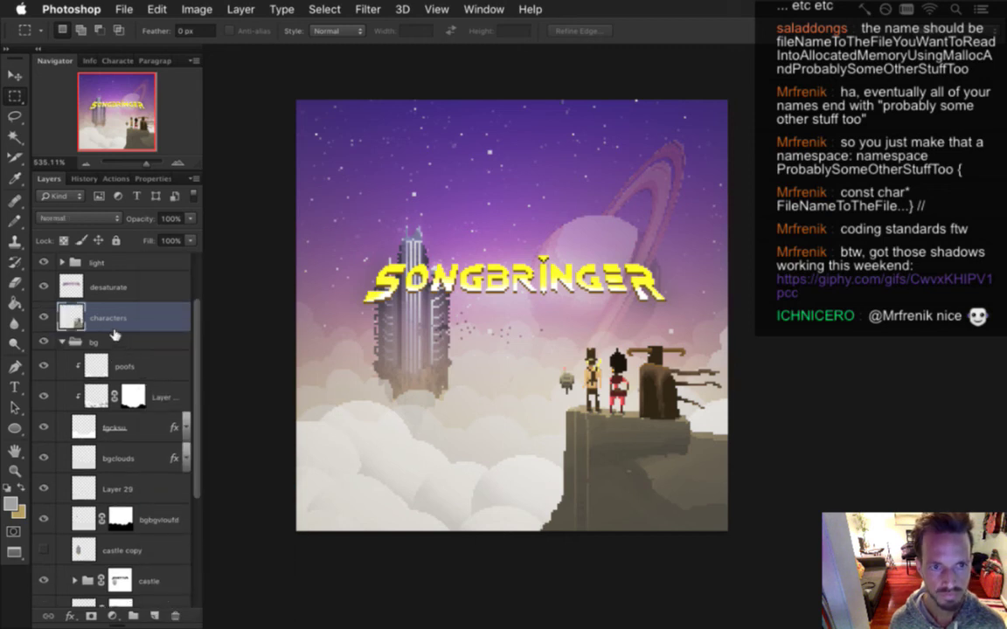
Merge the bg group into a single layer, checking the artwork with it hidden and shown and keeping the name bg
{"action": "left_click", "coordinate": [44, 341]}
{"action": "left_click", "coordinate": [44, 341]}
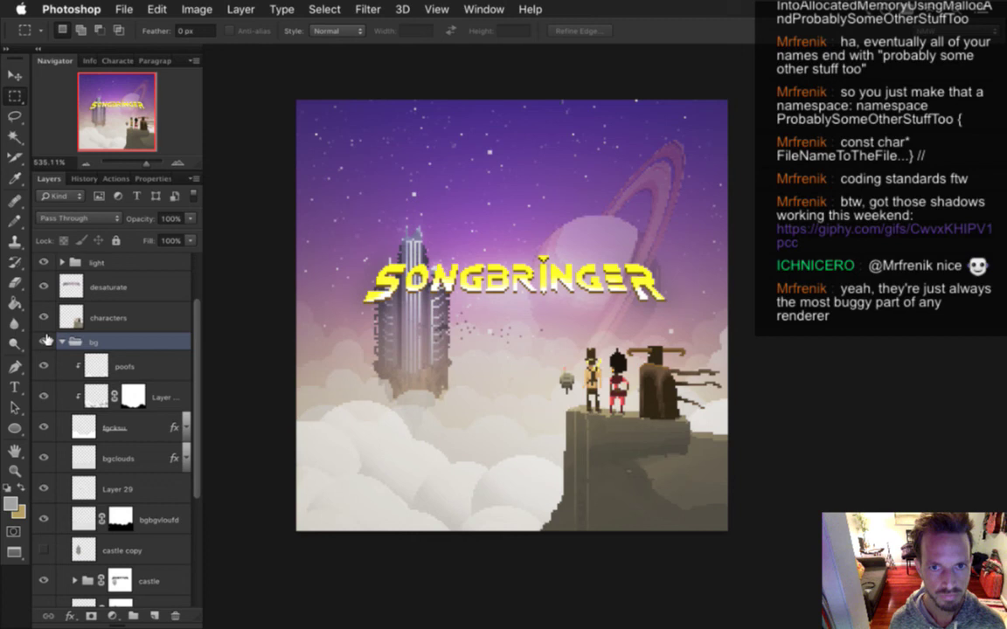
{"action": "left_click", "coordinate": [43, 341]}
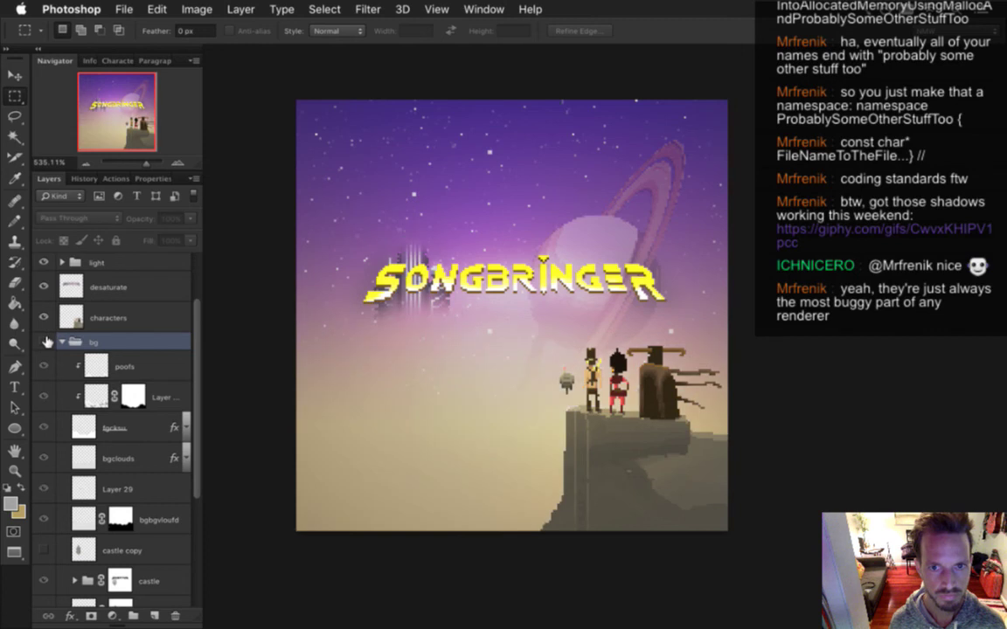
{"action": "left_click", "coordinate": [43, 341]}
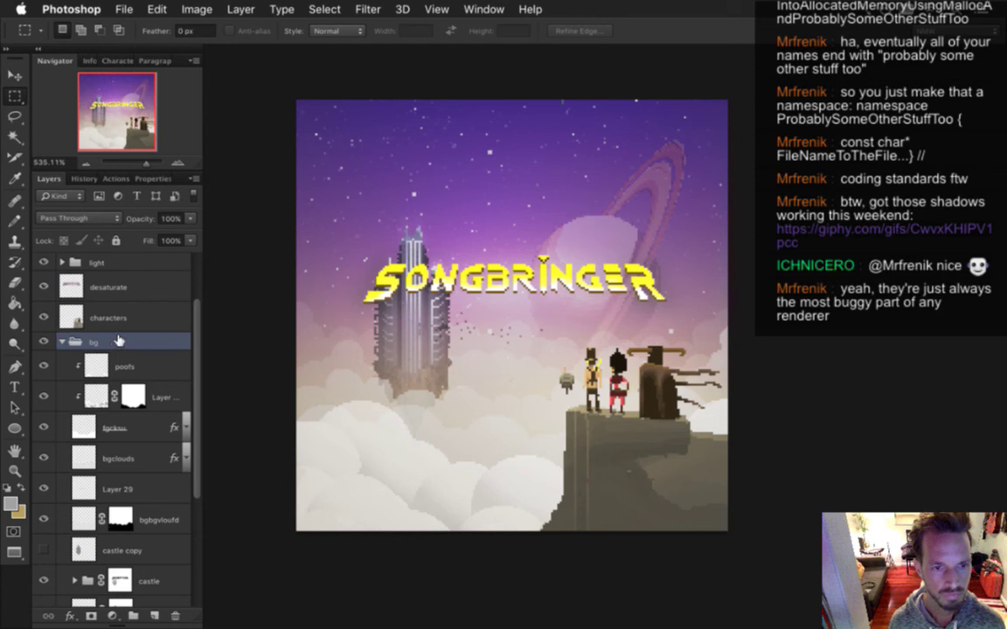
{"action": "right_click", "coordinate": [123, 341]}
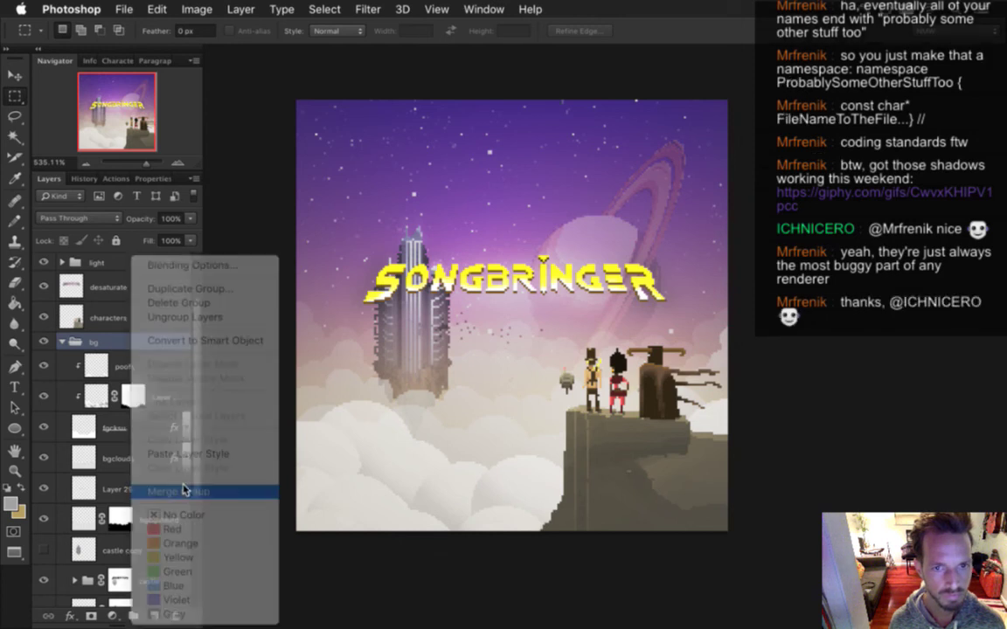
{"action": "left_click", "coordinate": [183, 491]}
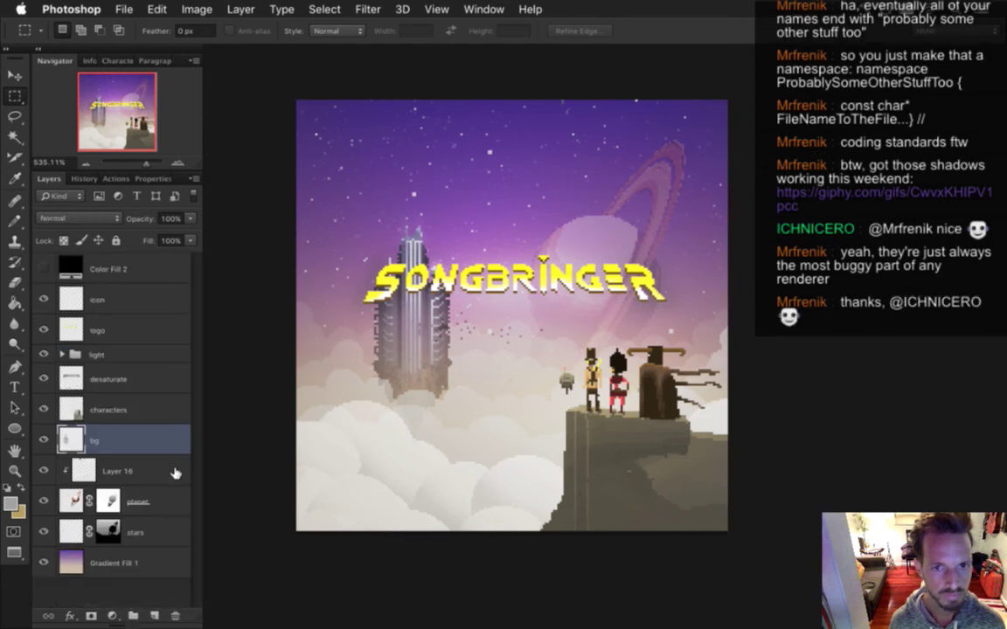
{"action": "left_click", "coordinate": [44, 440]}
{"action": "left_click", "coordinate": [45, 440]}
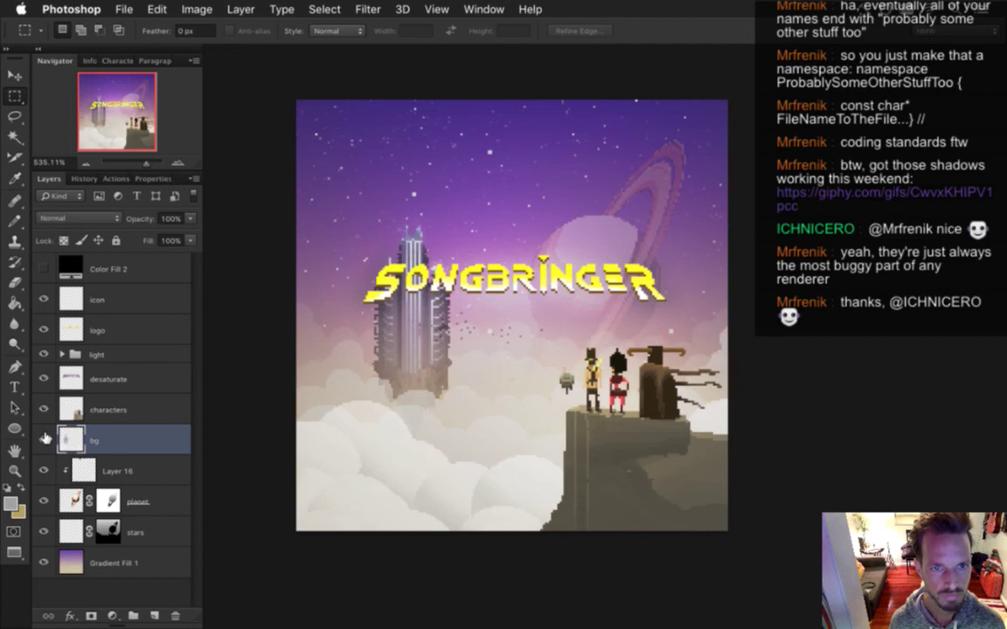
{"action": "double_click", "coordinate": [96, 442]}
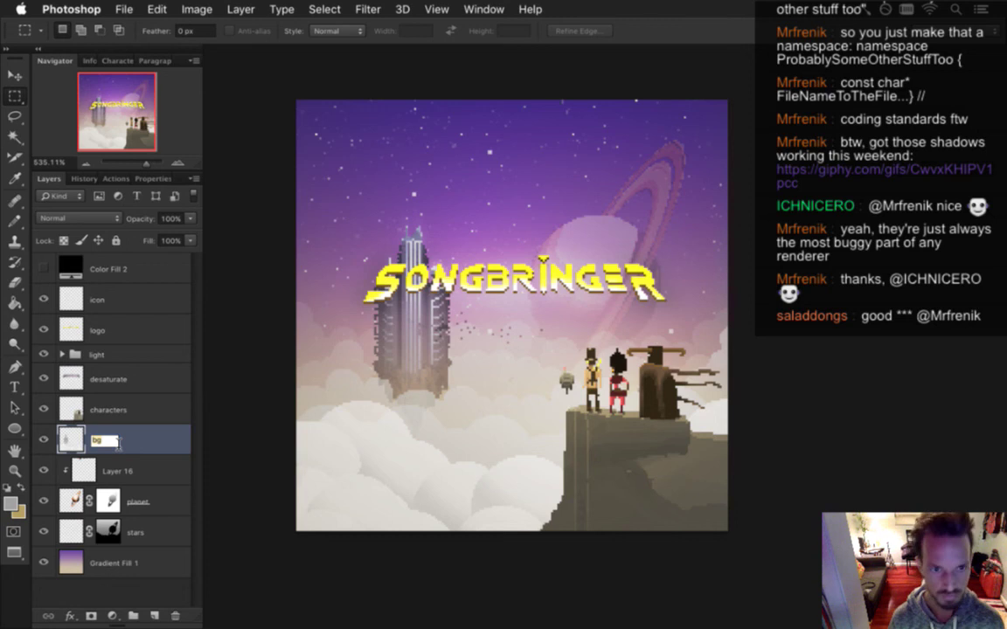
{"action": "key", "text": "Return"}
Merge the Layer 16, planet, stars and Gradient Fill 1 layers into one layer named bg2, and save the document
{"action": "left_click", "coordinate": [131, 469]}
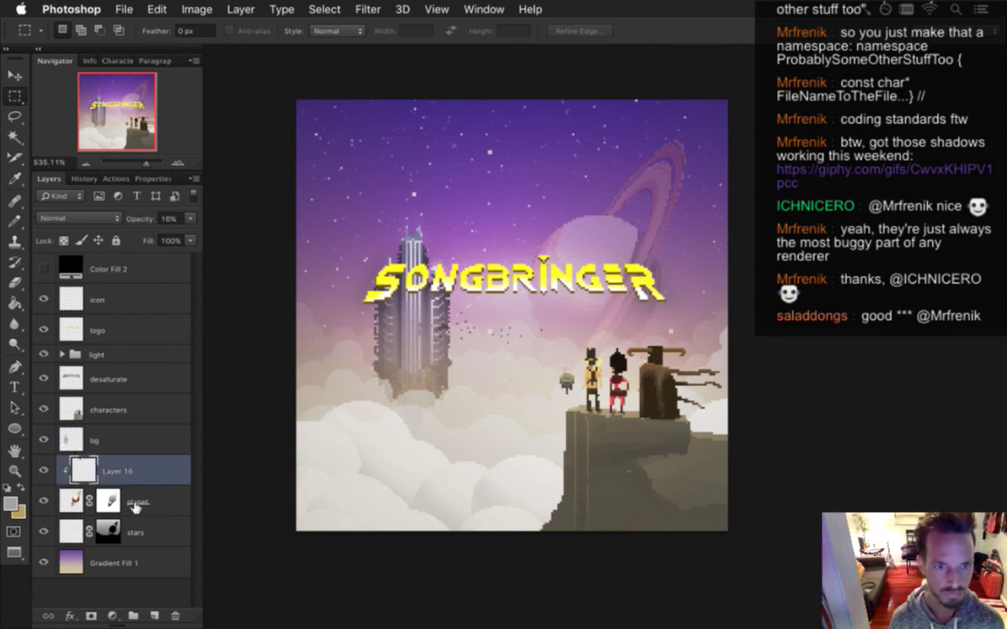
{"action": "left_click", "coordinate": [138, 563], "text": "shift"}
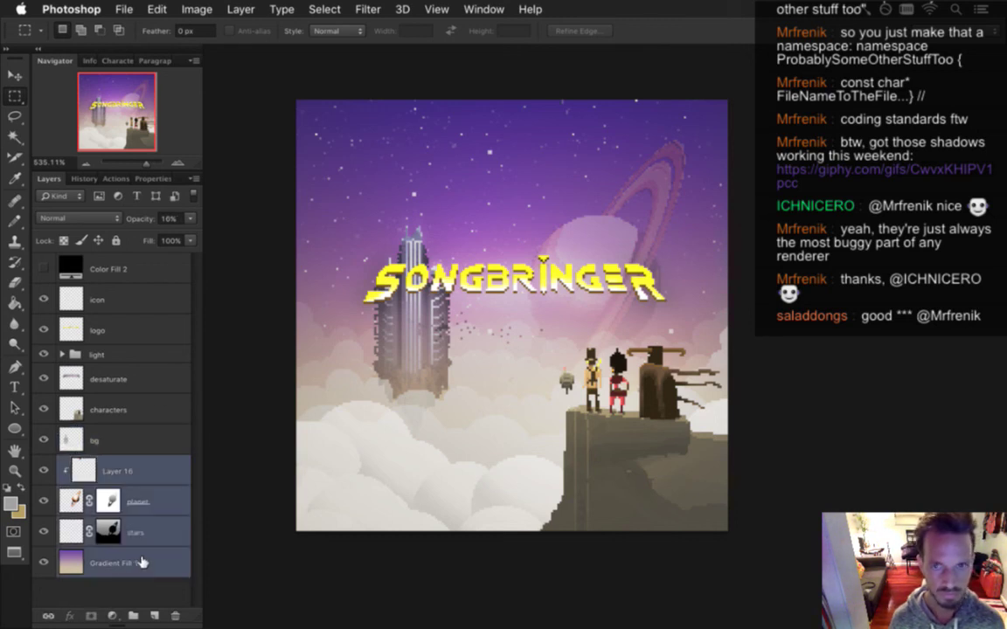
{"action": "right_click", "coordinate": [142, 563]}
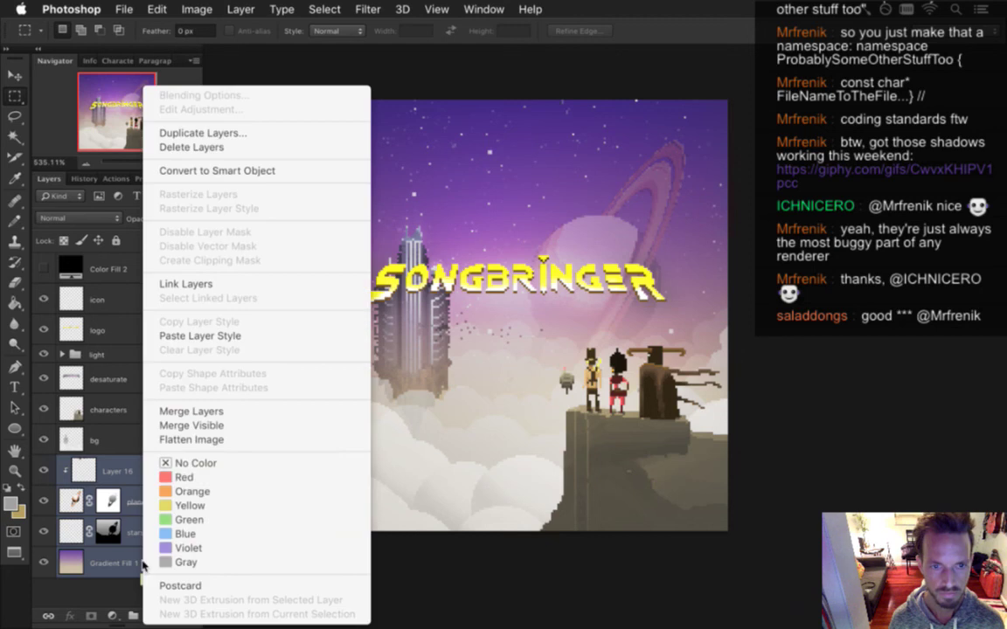
{"action": "left_click", "coordinate": [198, 413]}
{"action": "double_click", "coordinate": [111, 472]}
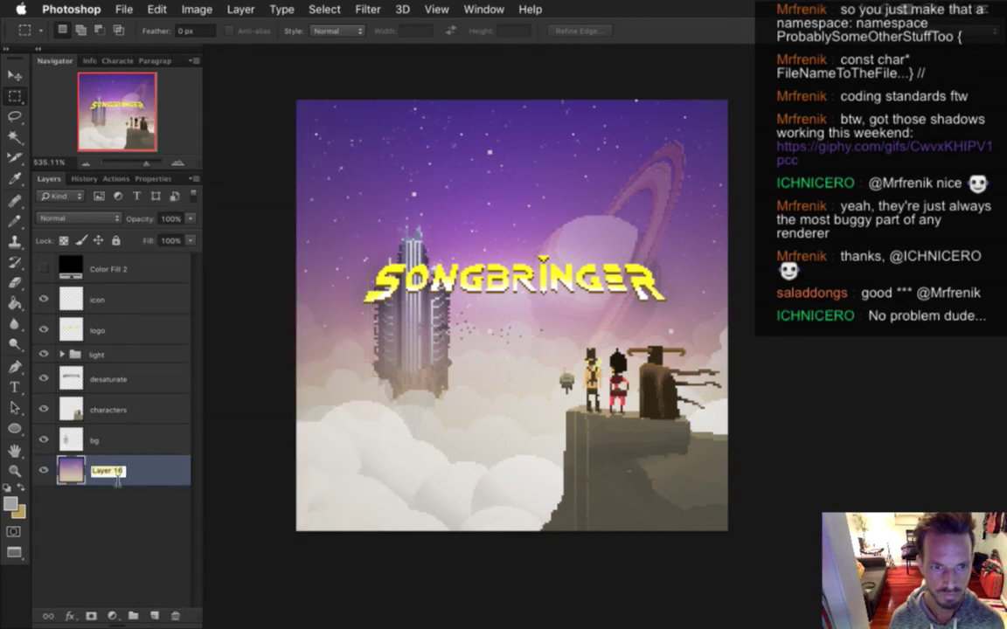
{"action": "type", "text": "bg2"}
{"action": "key", "text": "Return"}
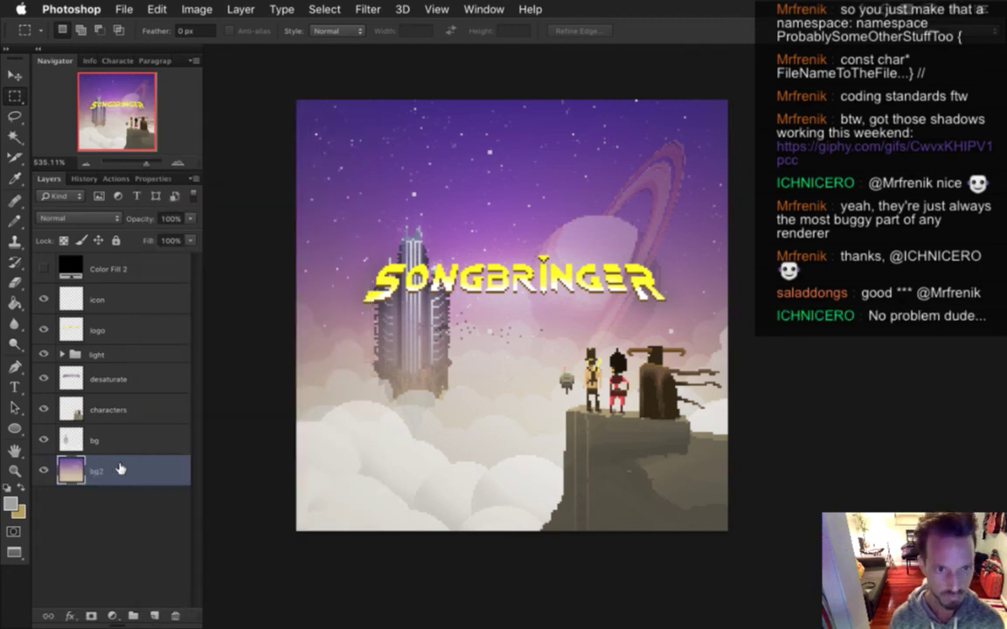
{"action": "key", "text": "super+s"}
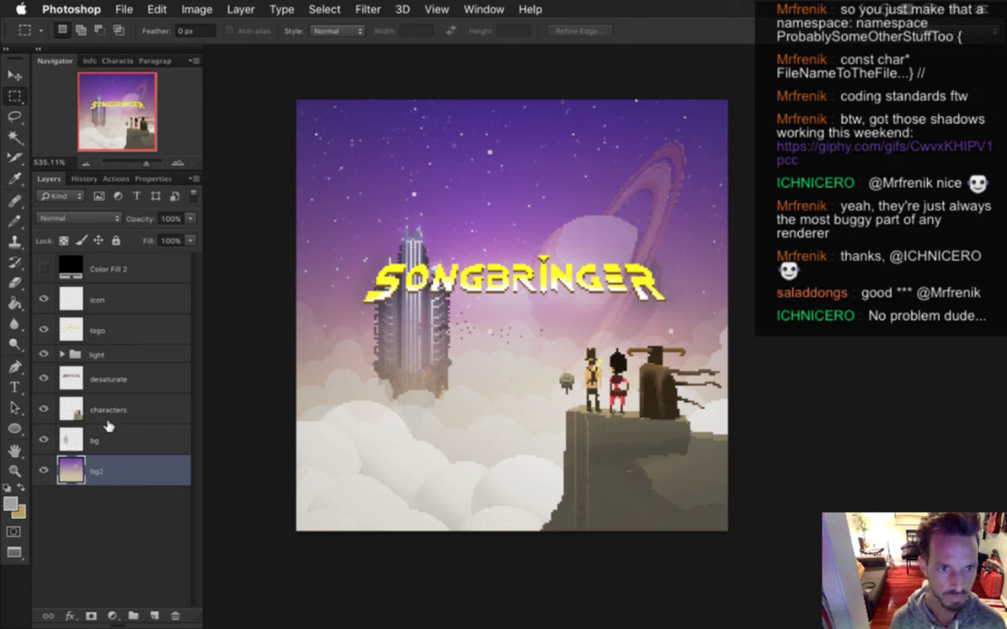
Delete the icon layer and save the document, checking the artwork with the Color Fill 2 layer shown and hidden again
{"action": "left_click", "coordinate": [110, 297]}
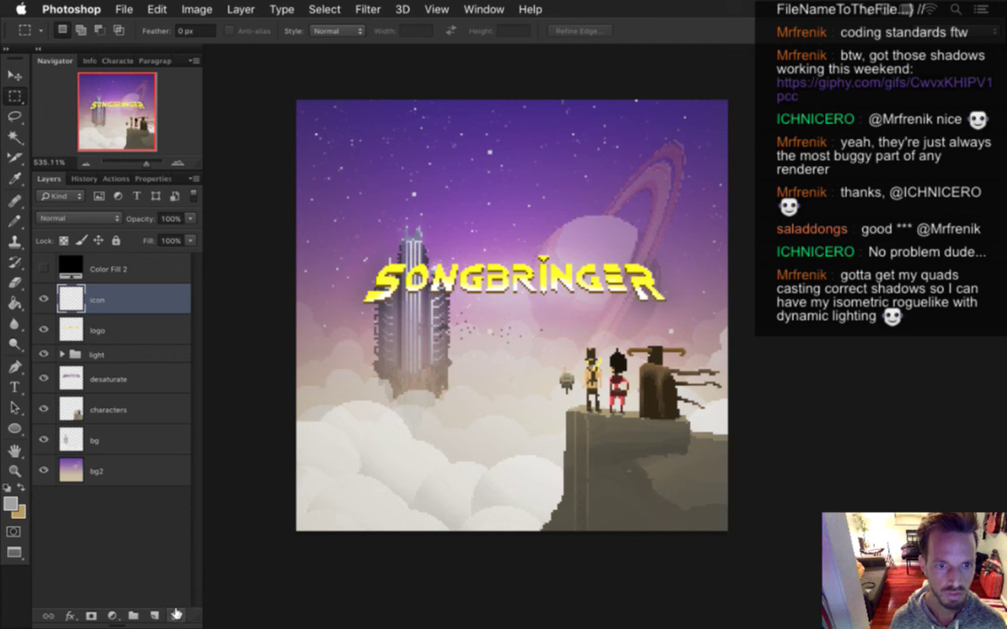
{"action": "key", "text": "Delete"}
{"action": "key", "text": "super+s"}
{"action": "left_click", "coordinate": [43, 268]}
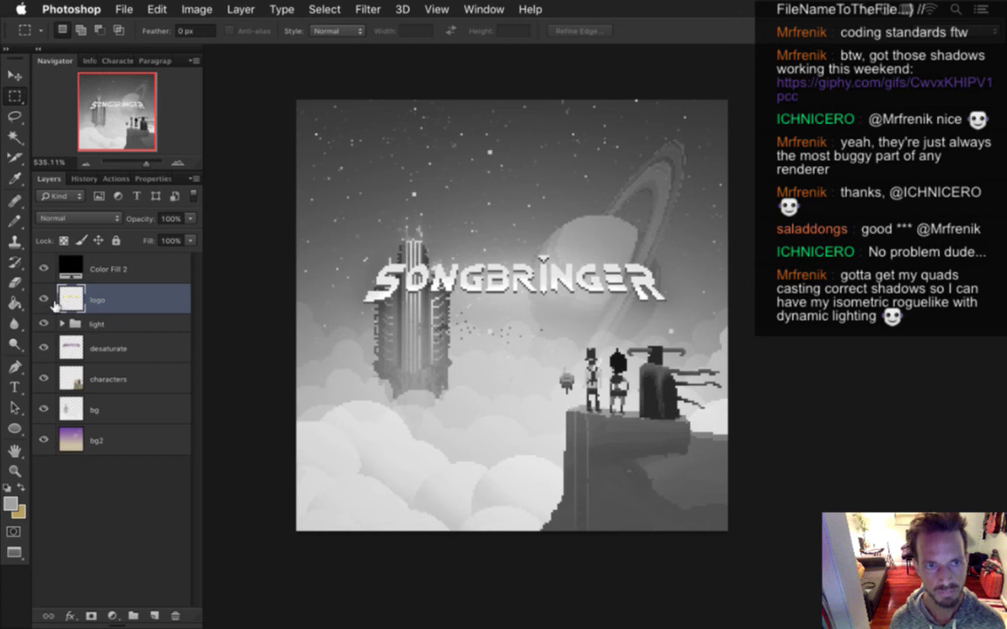
{"action": "left_click", "coordinate": [43, 269]}
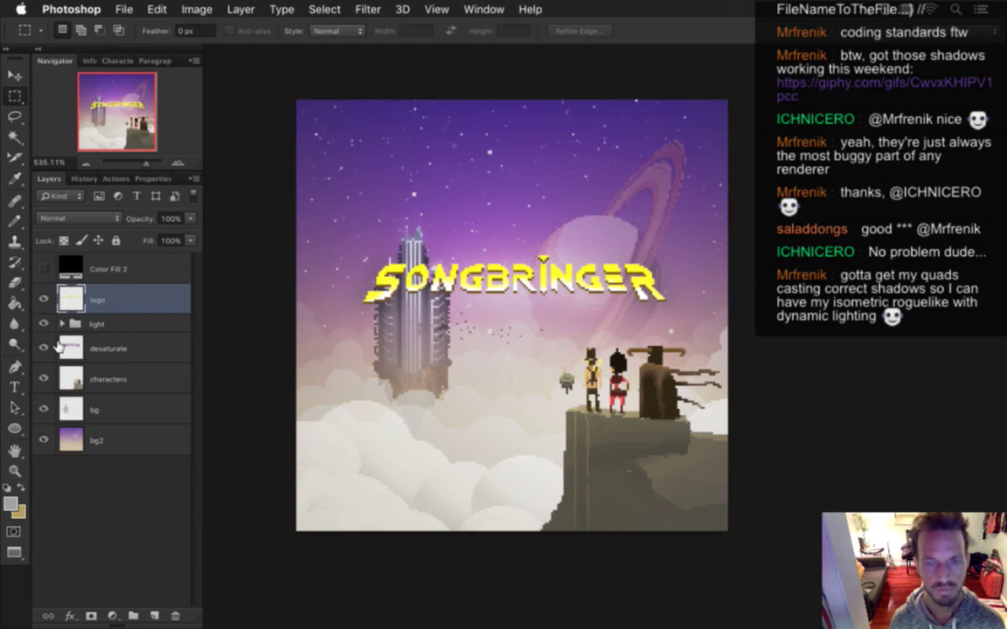
View the open Presskit-Logo4.psd document, switch to SteamCapsuleMain.psd, and select its Ellipse 1 layer
{"action": "left_click", "coordinate": [483, 9]}
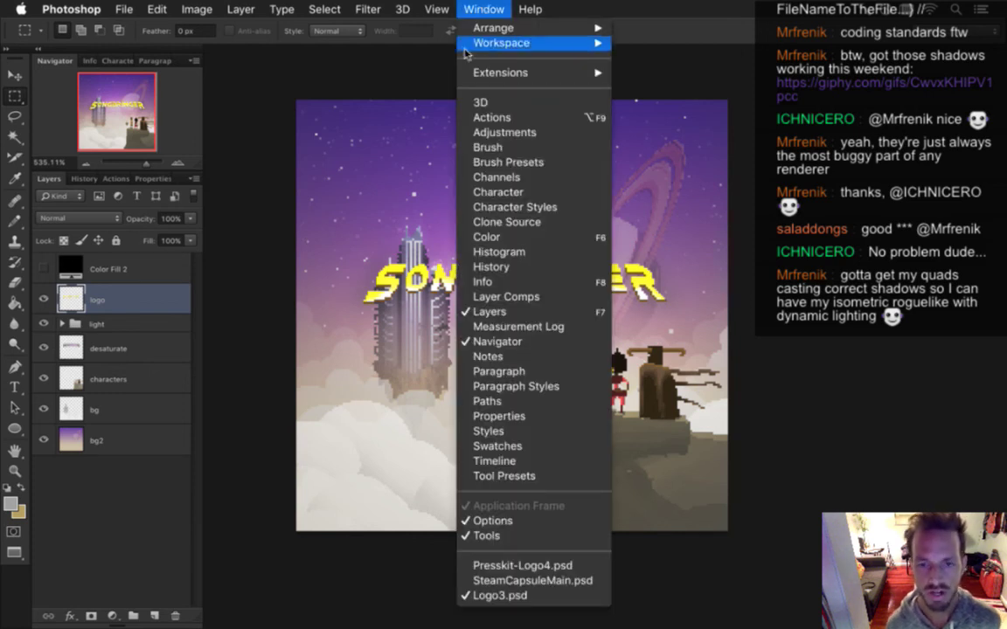
{"action": "left_click", "coordinate": [542, 566]}
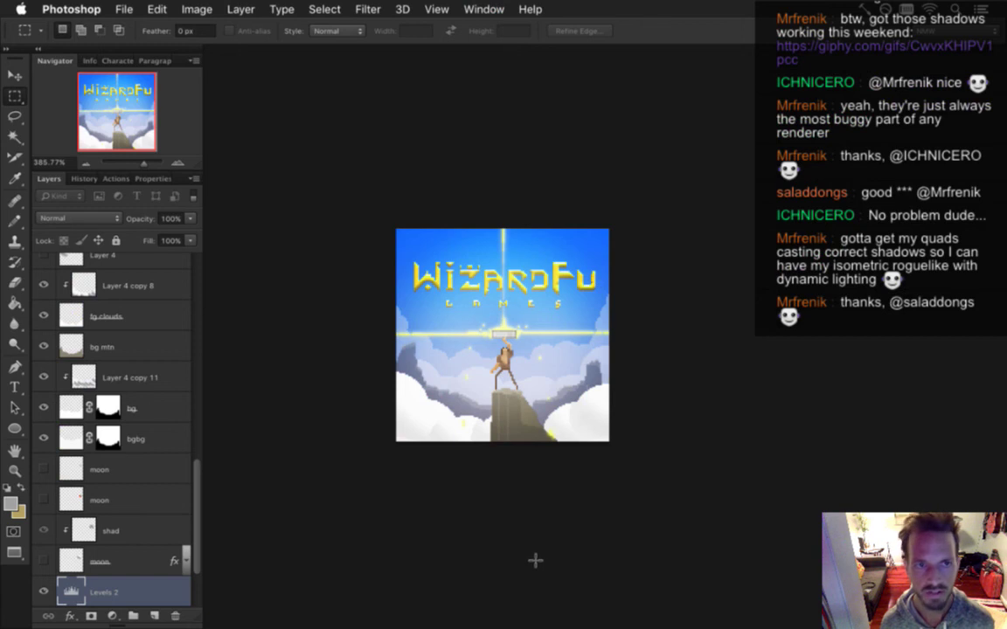
{"action": "left_click", "coordinate": [481, 9]}
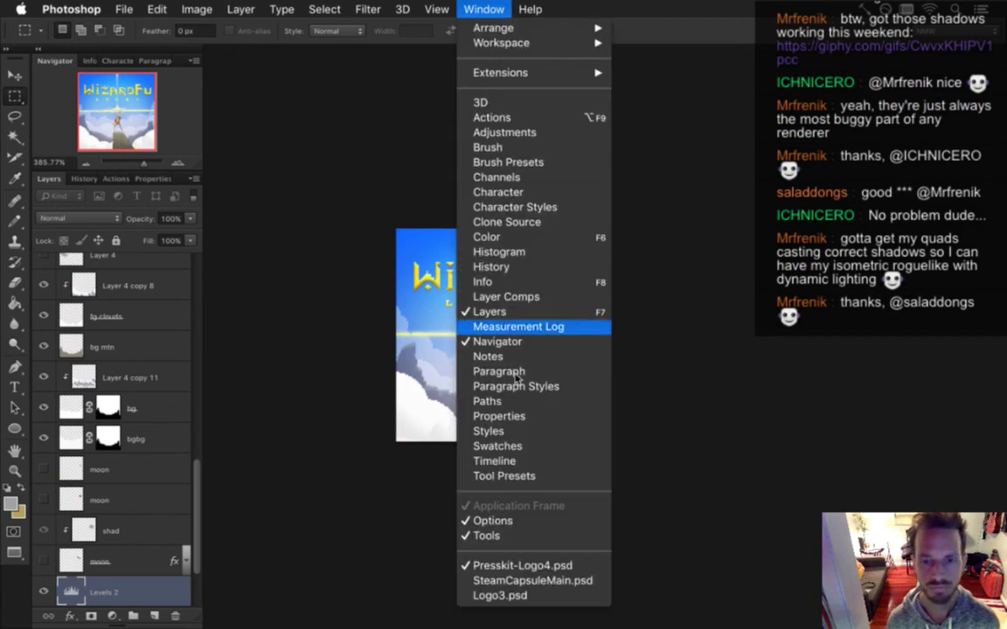
{"action": "left_click", "coordinate": [520, 580]}
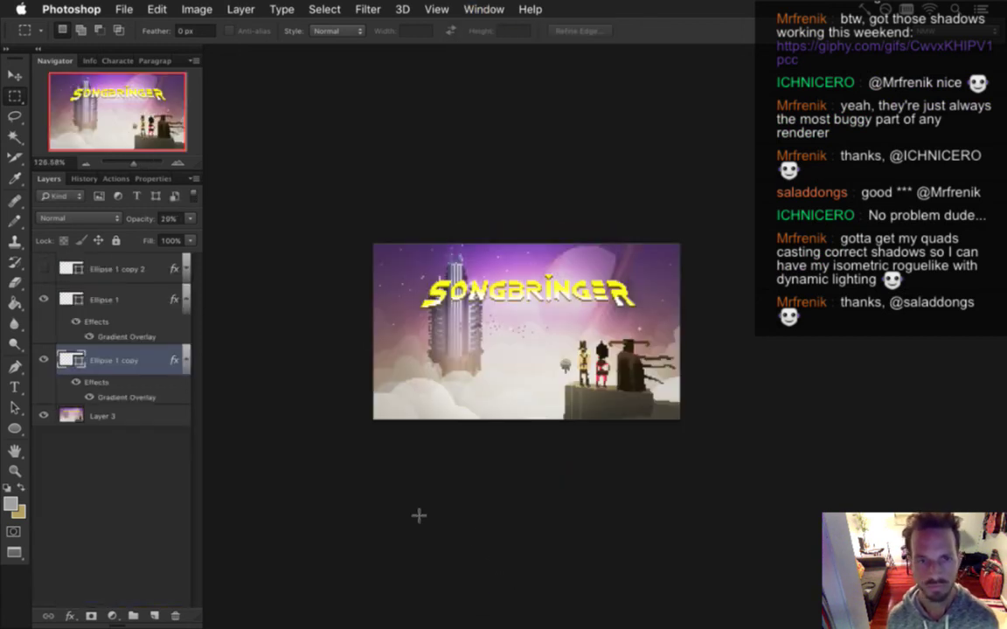
{"action": "left_click", "coordinate": [126, 297]}
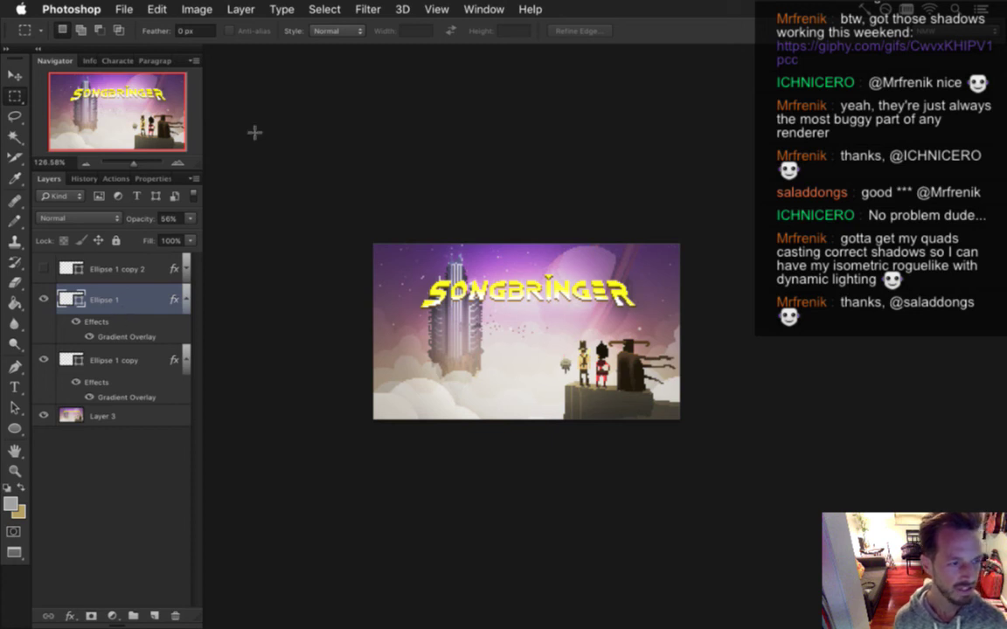
{"action": "left_click", "coordinate": [196, 10]}
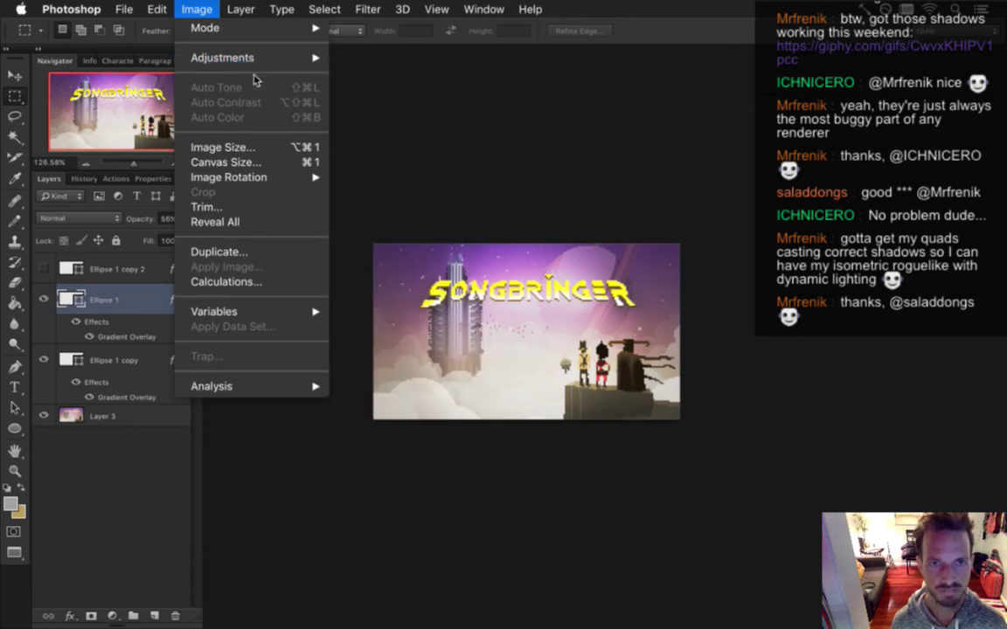
{"action": "mouse_move", "coordinate": [258, 61]}
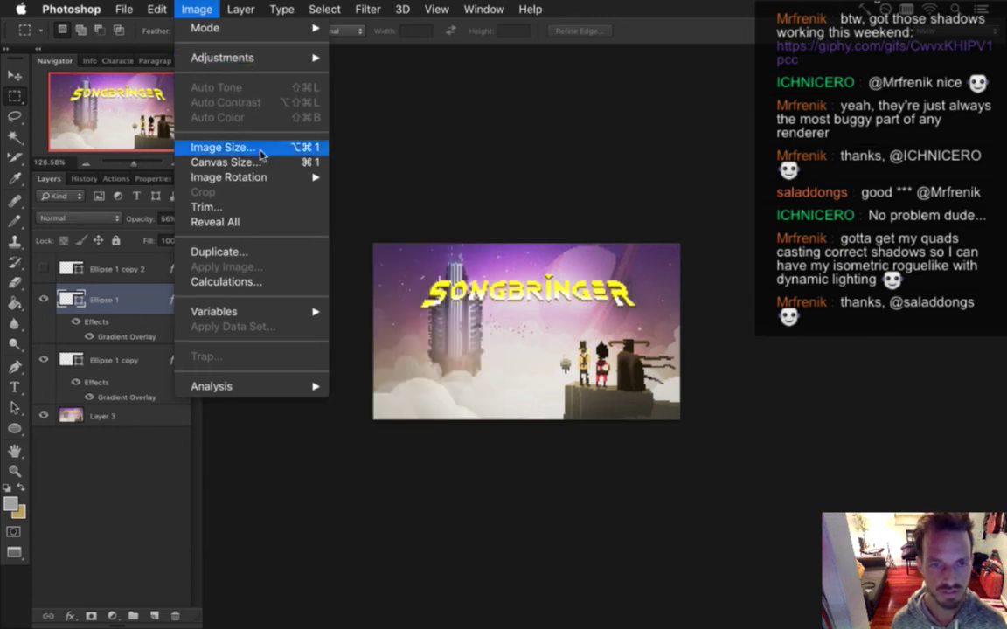
{"action": "left_click", "coordinate": [367, 128]}
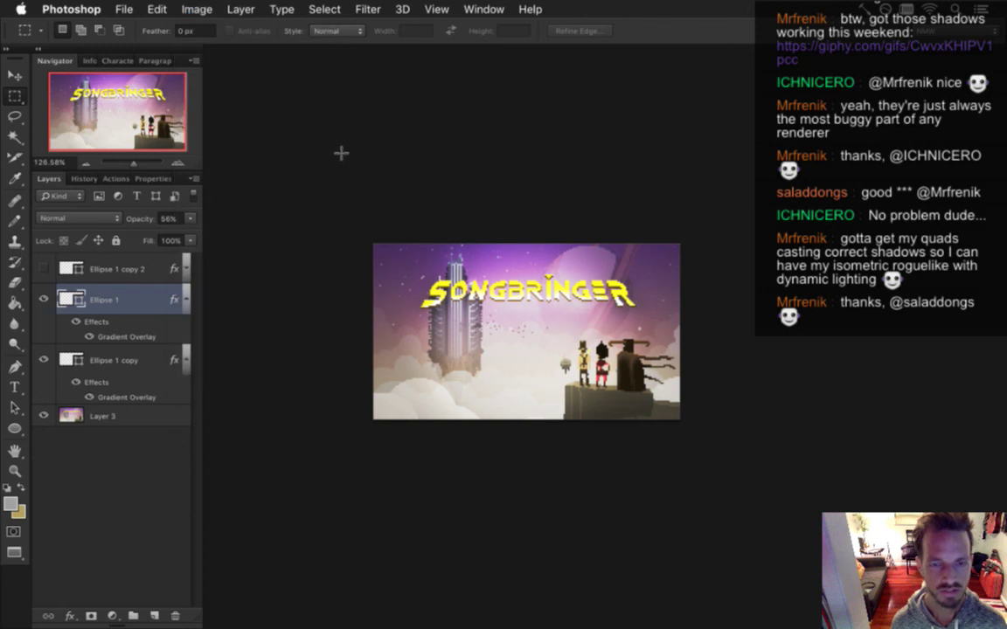
{"action": "left_click", "coordinate": [180, 7]}
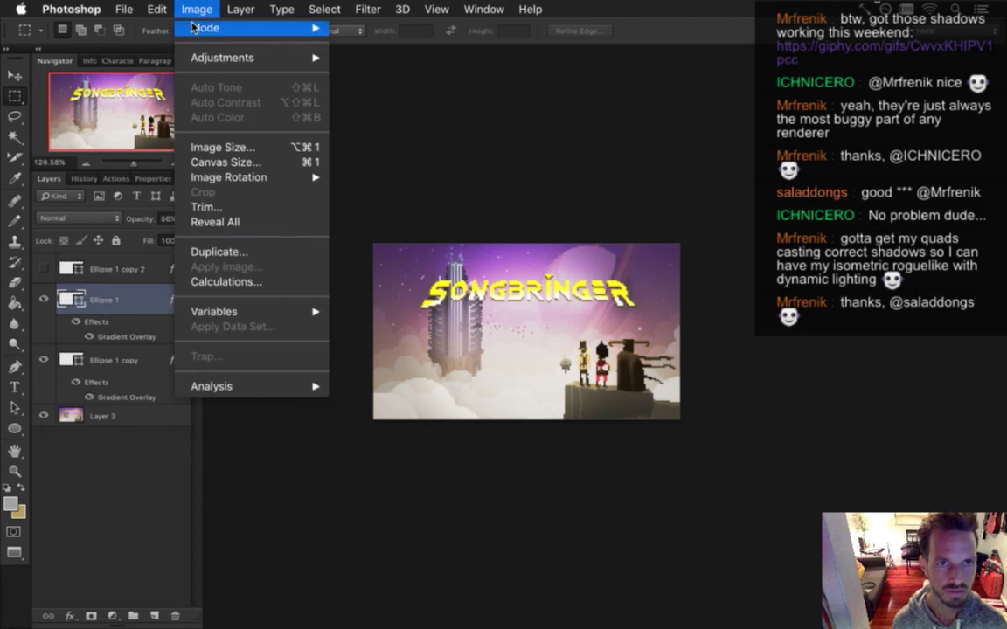
Duplicate the Ellipse 1 layer from SteamCapsuleMain.psd into the Logo3.psd document
{"action": "mouse_move", "coordinate": [265, 179]}
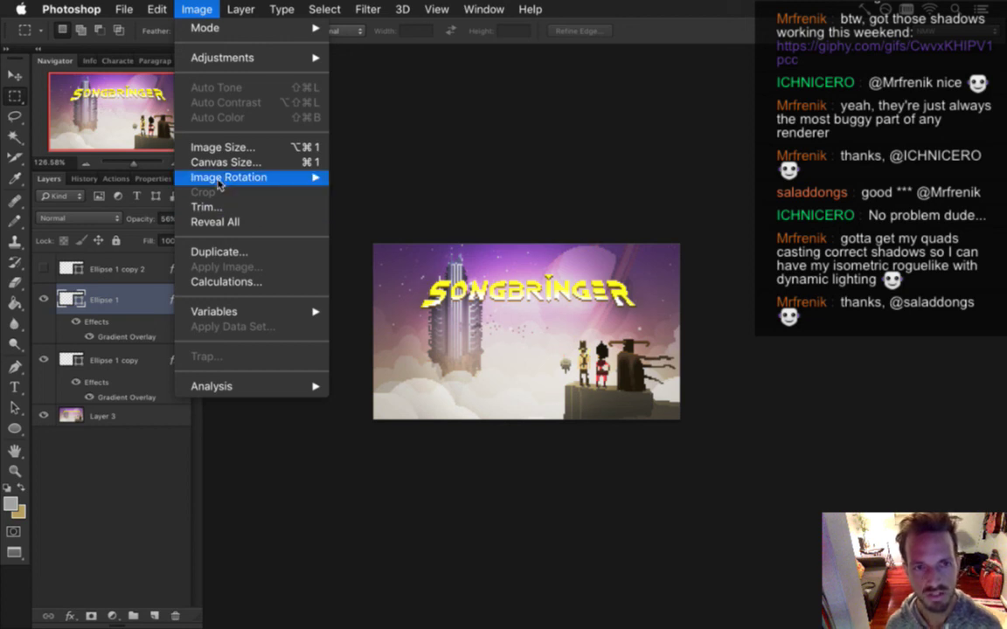
{"action": "mouse_move", "coordinate": [220, 181]}
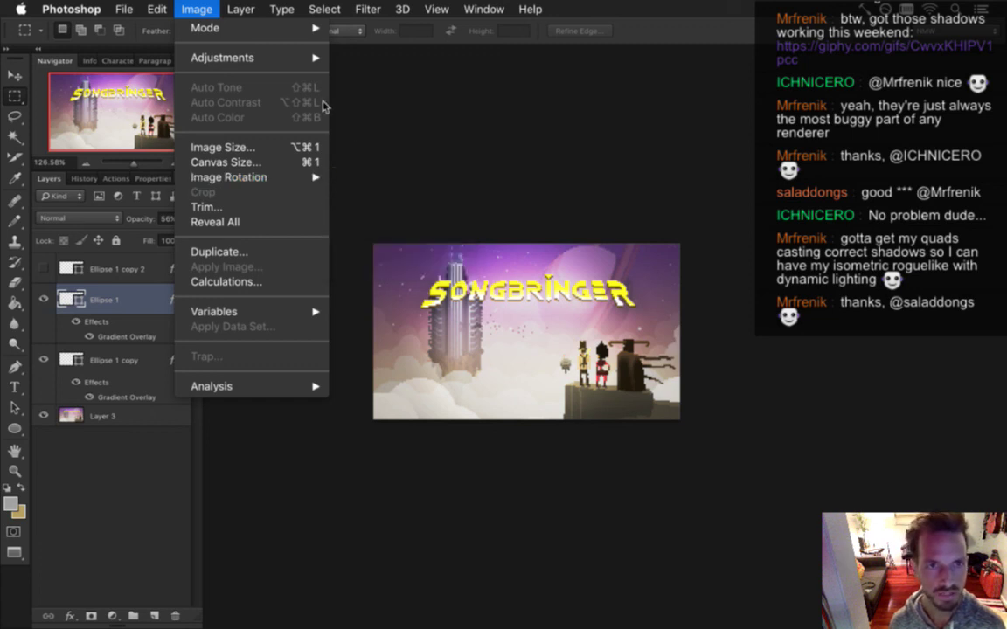
{"action": "mouse_move", "coordinate": [229, 8]}
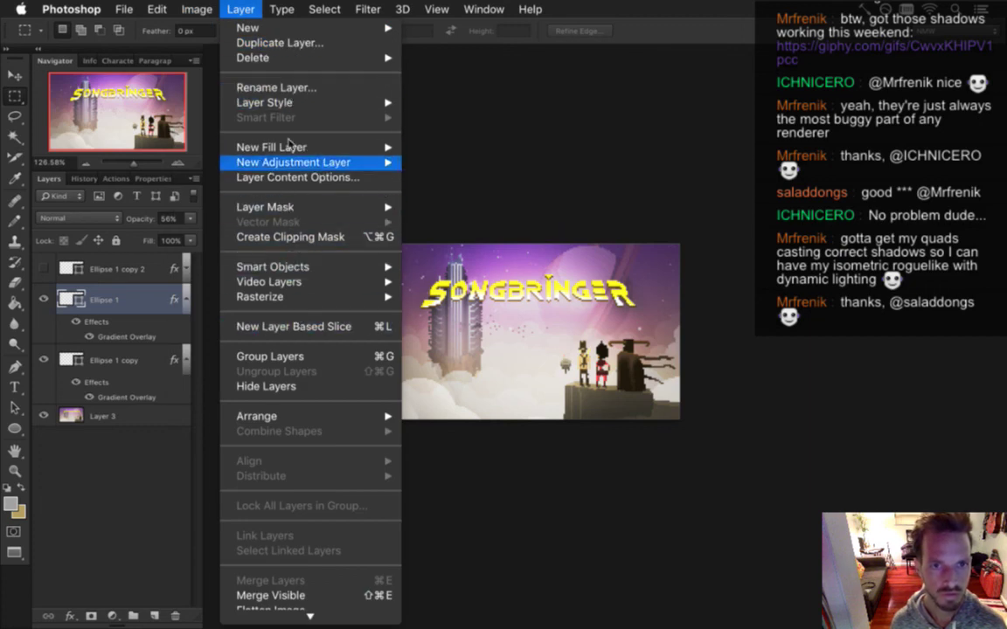
{"action": "left_click", "coordinate": [294, 48]}
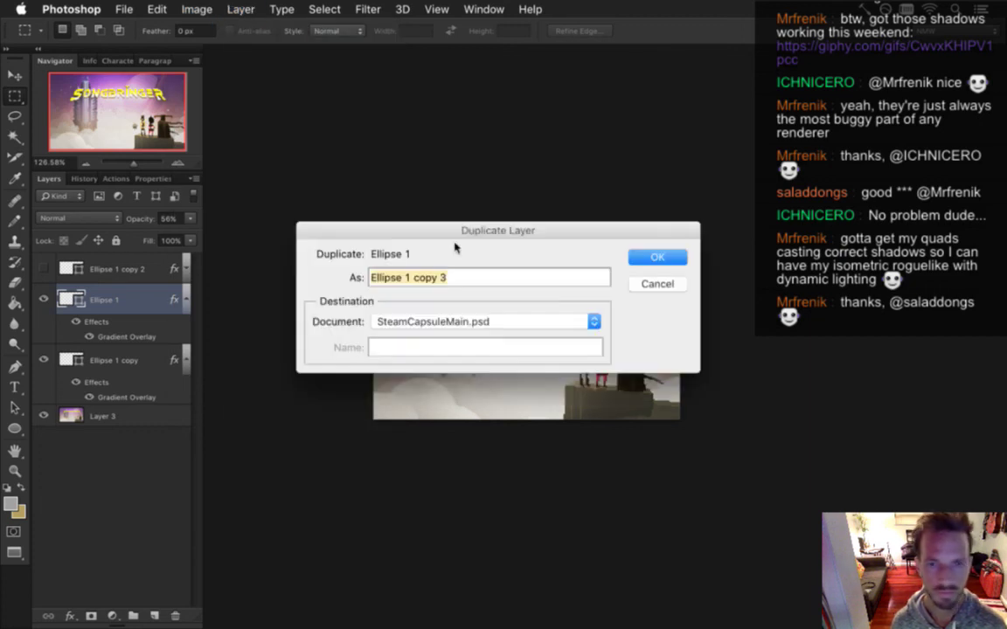
{"action": "left_click", "coordinate": [505, 321]}
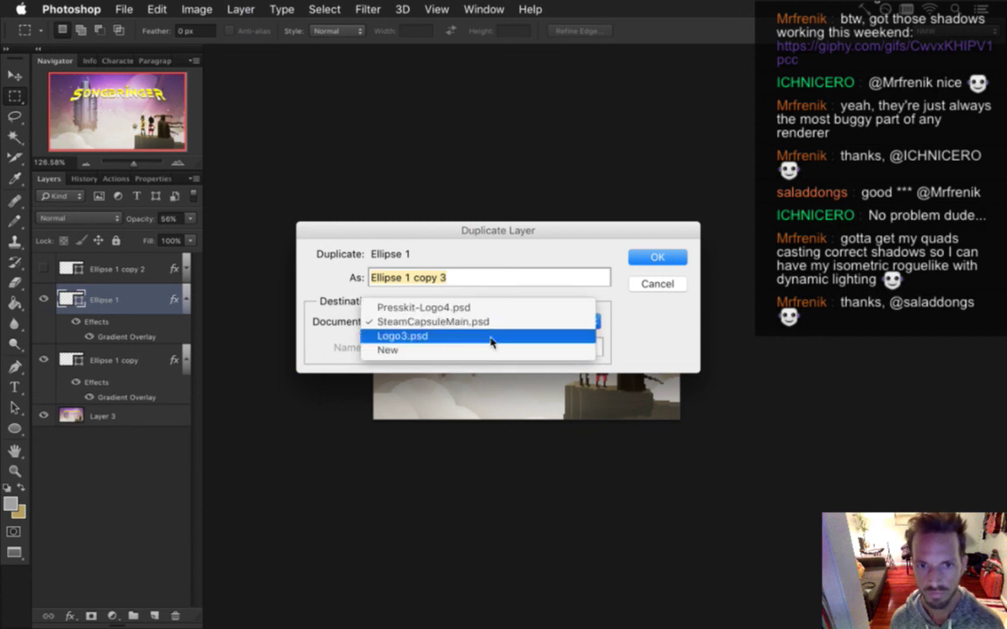
{"action": "left_click", "coordinate": [491, 339]}
{"action": "key", "text": "Return"}
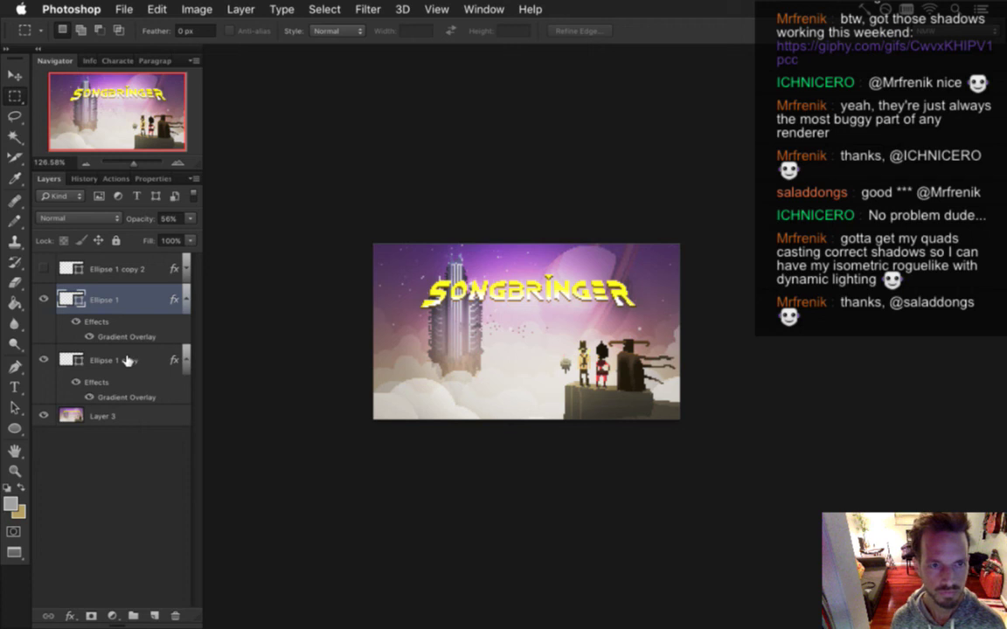
Switch to Logo3.psd, check the Ellipse 1 layer's effect on the artwork and leave that layer hidden
{"action": "left_click", "coordinate": [483, 9]}
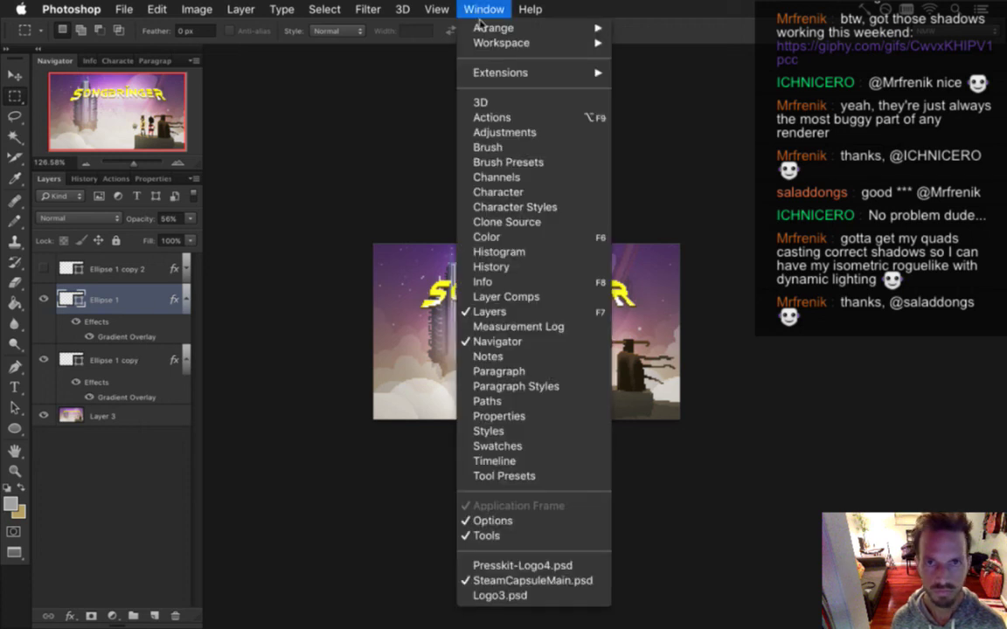
{"action": "left_click", "coordinate": [490, 596]}
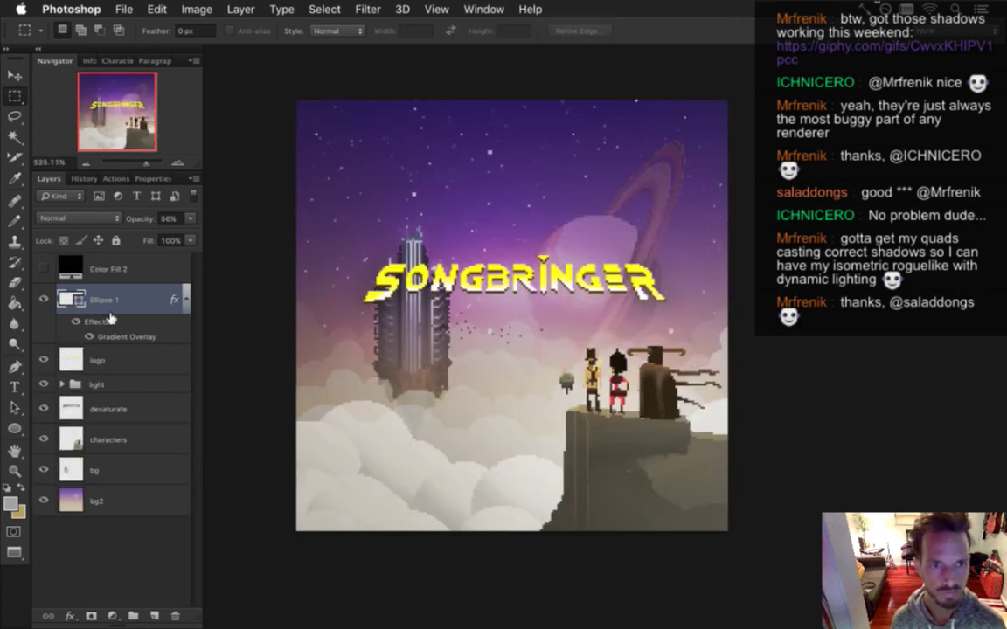
{"action": "left_click", "coordinate": [43, 299]}
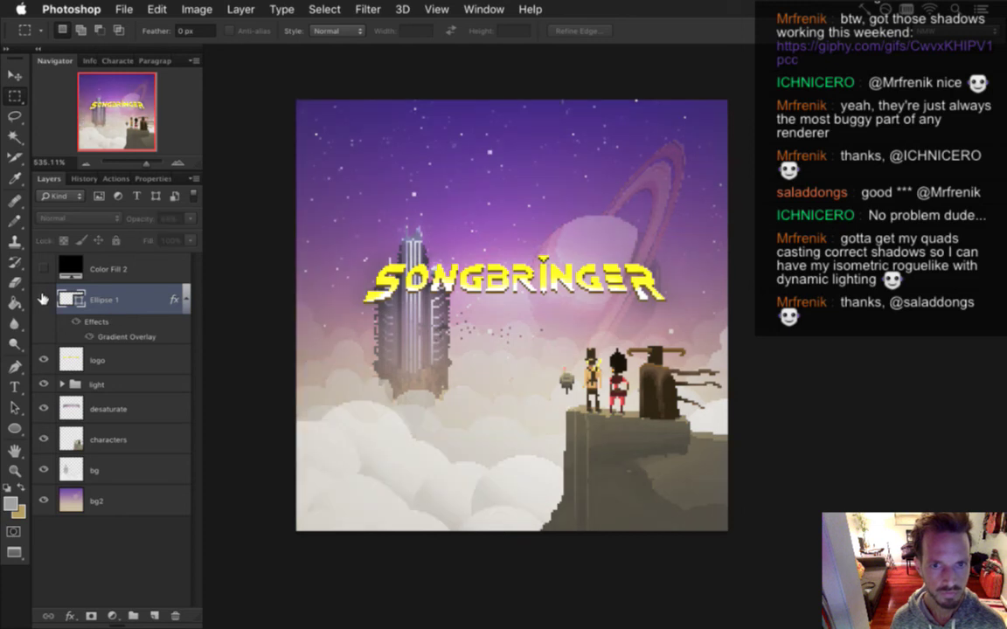
{"action": "left_click", "coordinate": [43, 300]}
{"action": "left_click", "coordinate": [44, 300]}
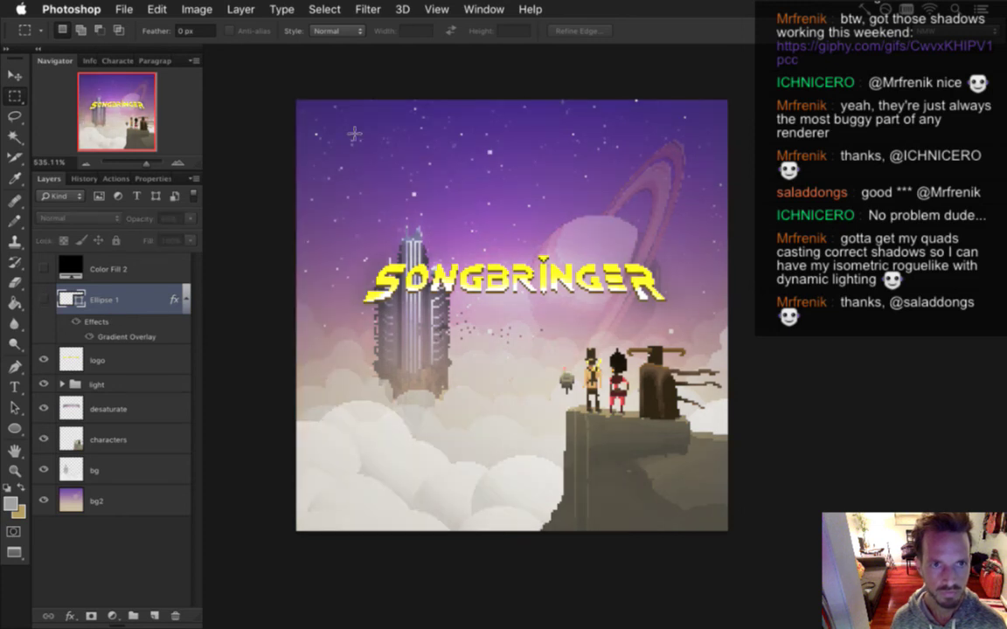
Duplicate the Ellipse 1 copy layer from SteamCapsuleMain.psd into Logo3.psd
{"action": "left_click", "coordinate": [484, 9]}
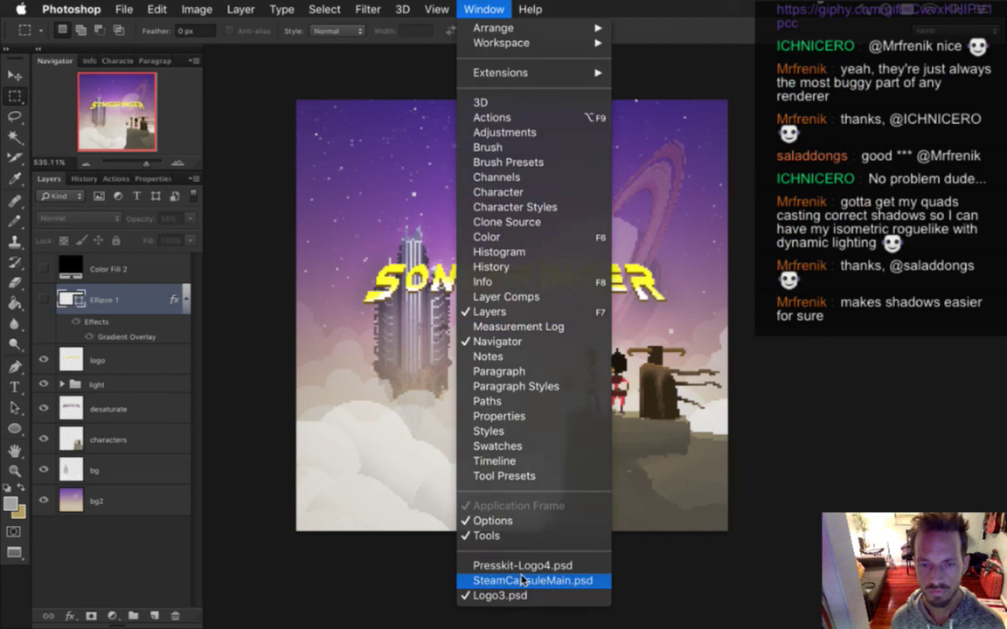
{"action": "left_click", "coordinate": [523, 581]}
{"action": "left_click", "coordinate": [103, 361]}
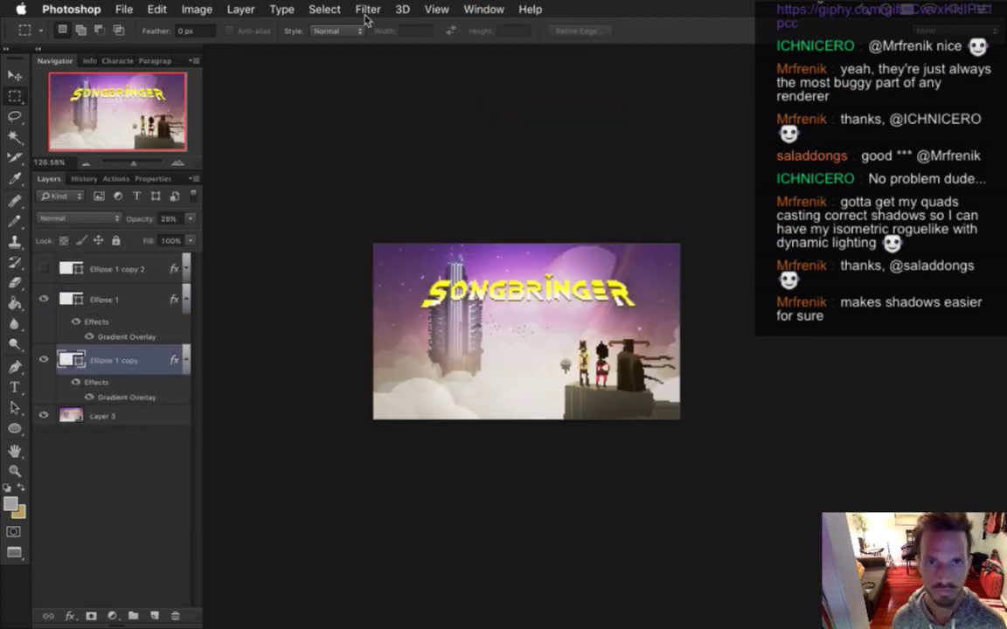
{"action": "left_click", "coordinate": [240, 9]}
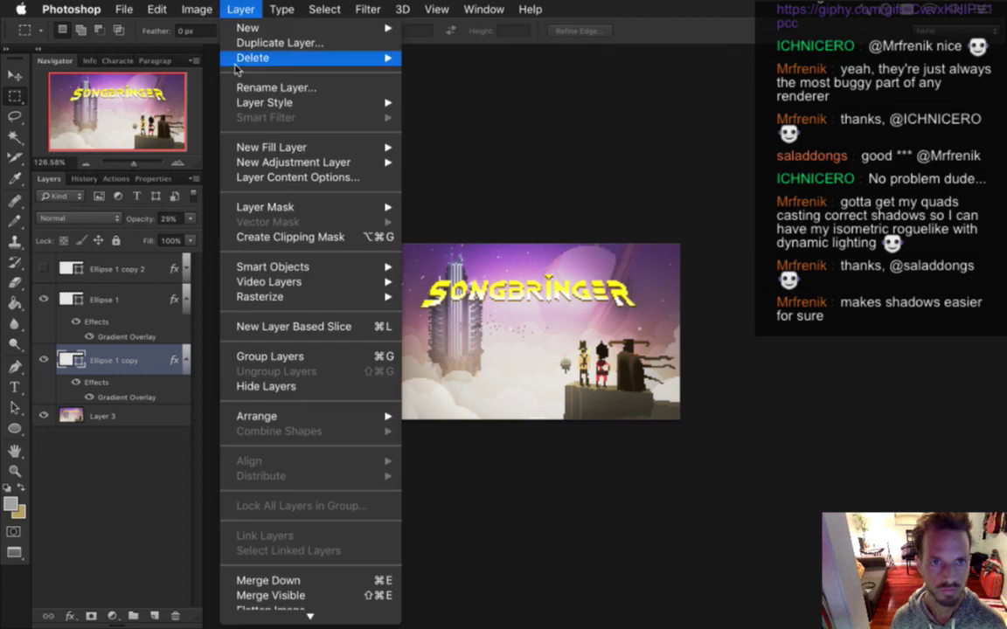
{"action": "left_click", "coordinate": [262, 42]}
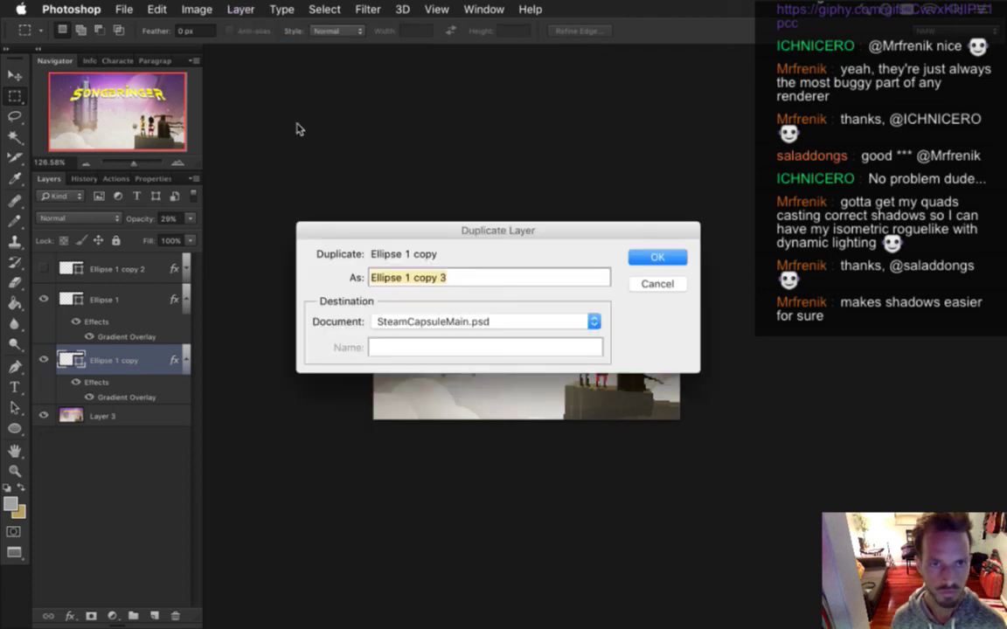
{"action": "left_click", "coordinate": [473, 329]}
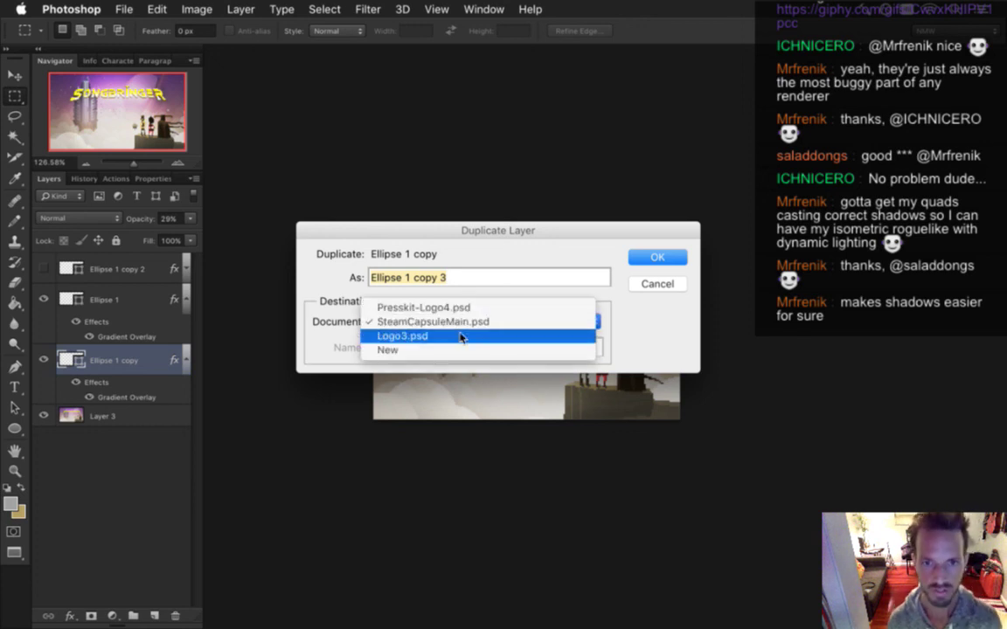
{"action": "left_click", "coordinate": [461, 333]}
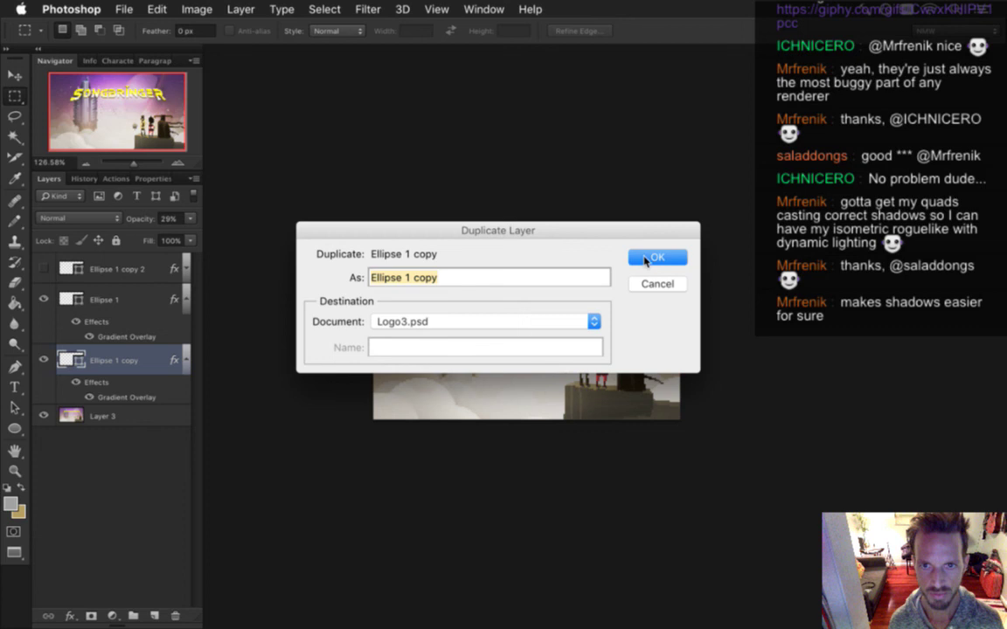
{"action": "left_click", "coordinate": [655, 257]}
Check the duplicated Ellipse 1 copy layer's effect on the artwork in Logo3.psd
{"action": "left_click", "coordinate": [479, 8]}
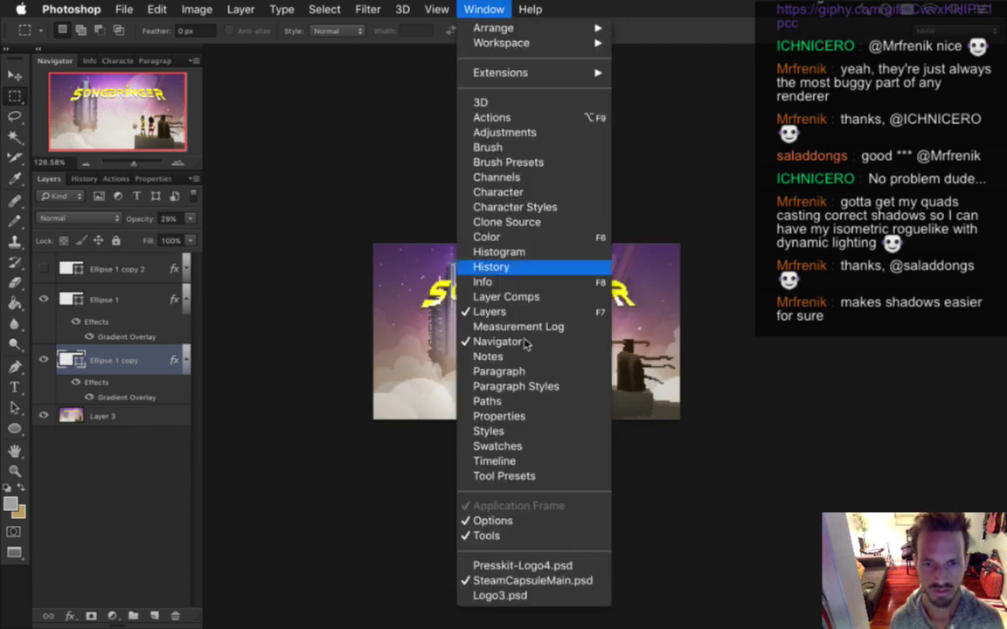
{"action": "left_click", "coordinate": [558, 597]}
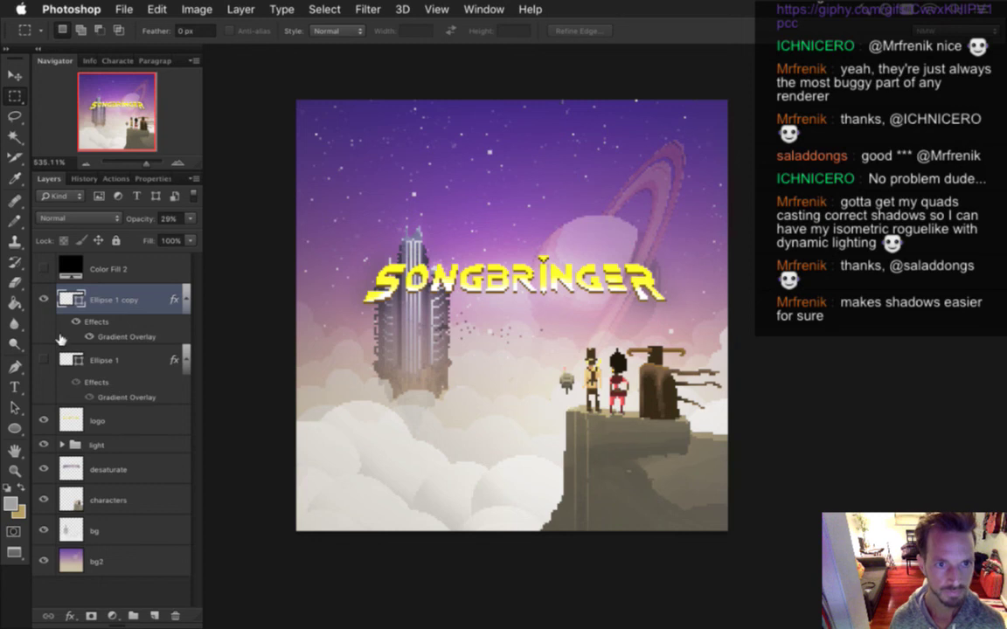
{"action": "left_click", "coordinate": [43, 300]}
{"action": "left_click", "coordinate": [43, 300]}
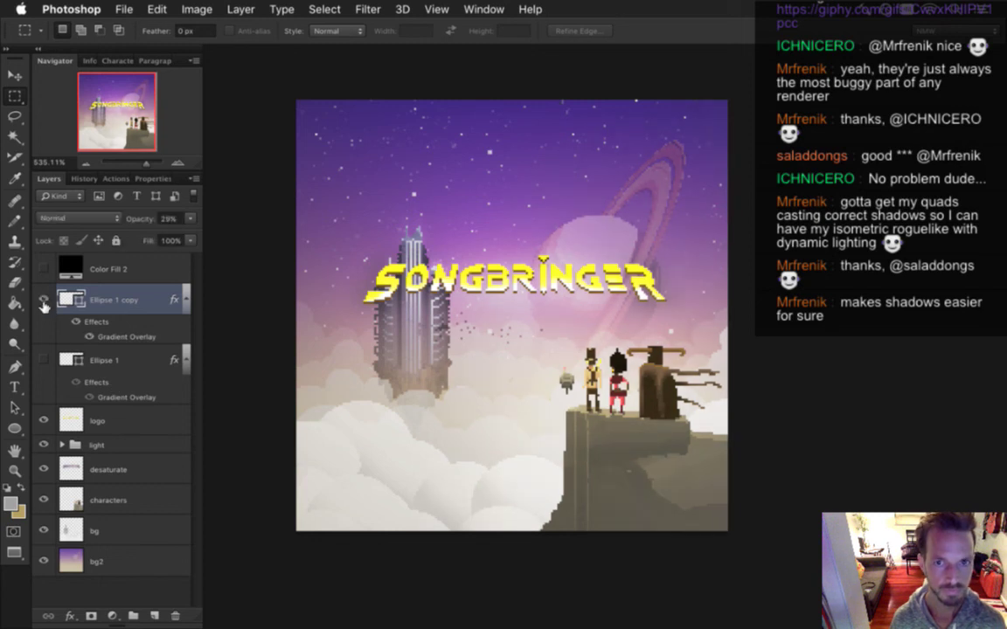
Examine the extents and effect of the Ellipse 1 and Ellipse 1 copy layers in SteamCapsuleMain.psd using the Move tool's transform controls
{"action": "left_click", "coordinate": [484, 9]}
{"action": "left_click", "coordinate": [522, 581]}
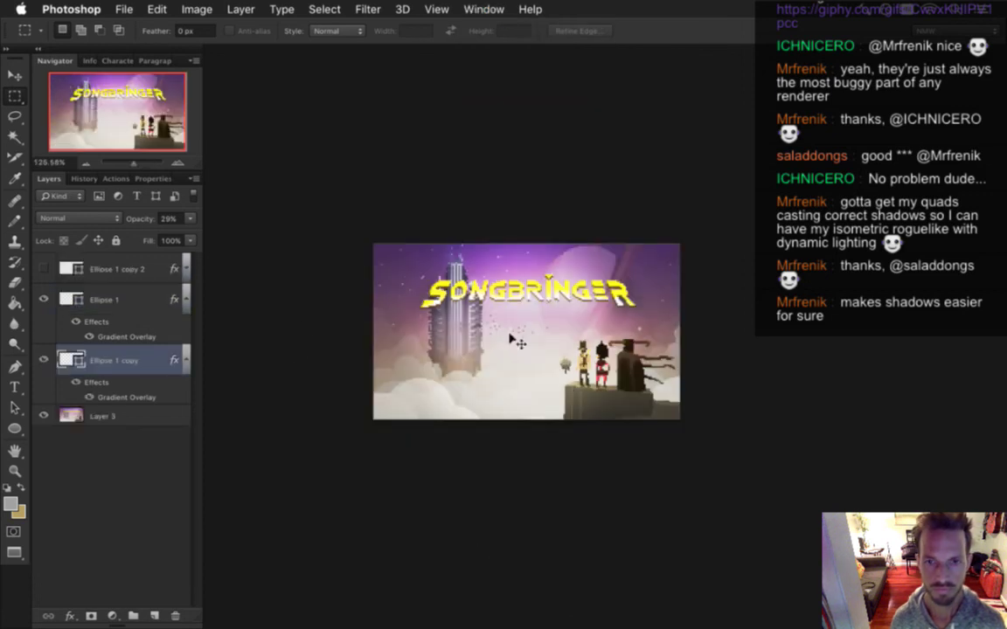
{"action": "left_click_drag", "start_coordinate": [514, 348], "coordinate": [438, 337]}
{"action": "left_click", "coordinate": [44, 360]}
{"action": "left_click", "coordinate": [43, 360]}
{"action": "key", "text": "v"}
{"action": "left_click", "coordinate": [44, 357]}
{"action": "left_click", "coordinate": [44, 357]}
{"action": "left_click", "coordinate": [43, 299]}
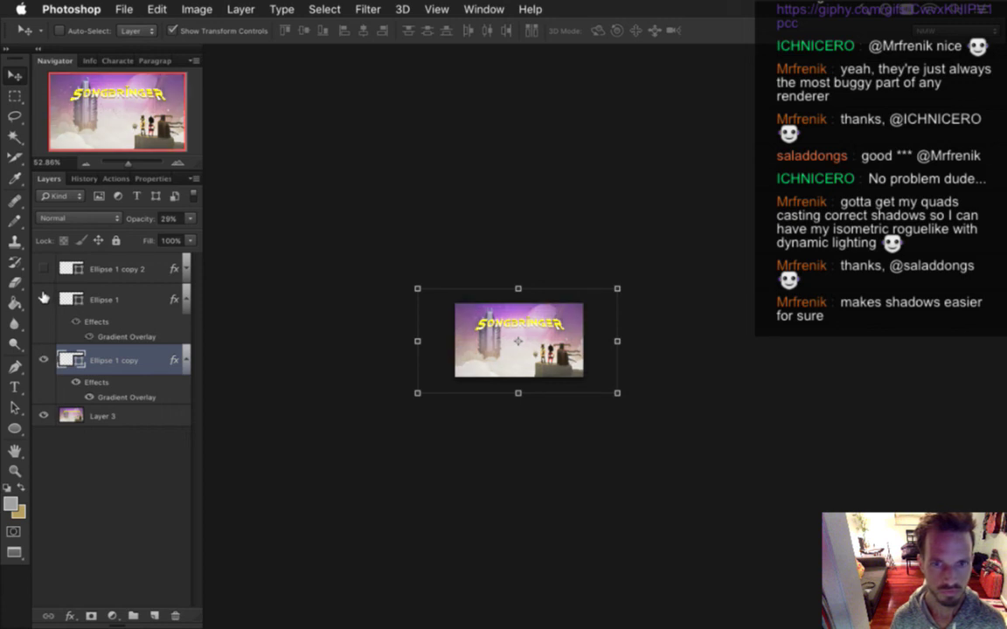
{"action": "left_click", "coordinate": [68, 299]}
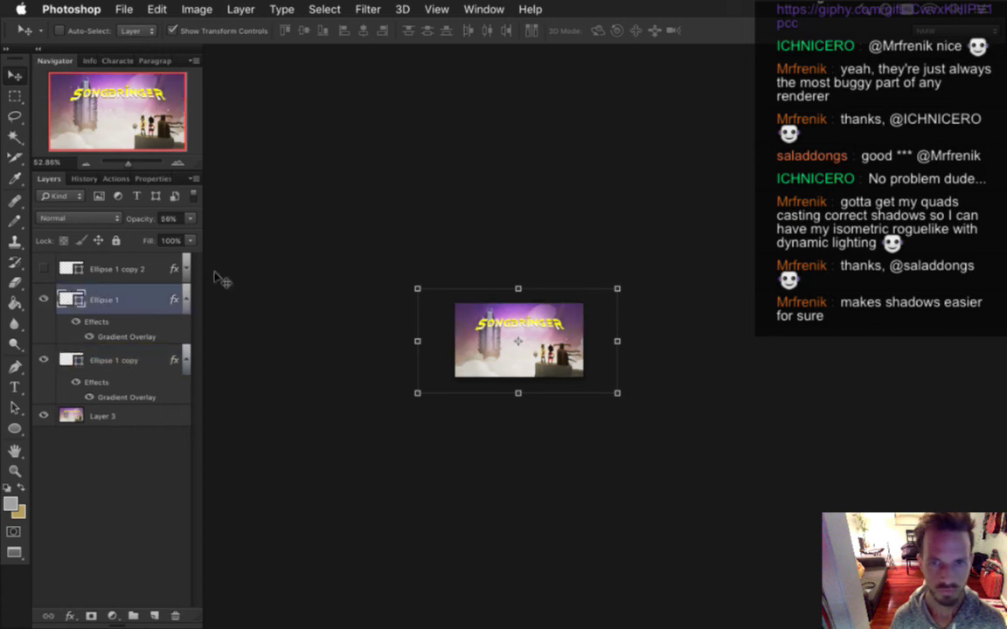
Return to Logo3.psd and compare the artwork with and without Ellipse 1 copy, leaving the layer visible with its full bounds in view
{"action": "left_click", "coordinate": [483, 9]}
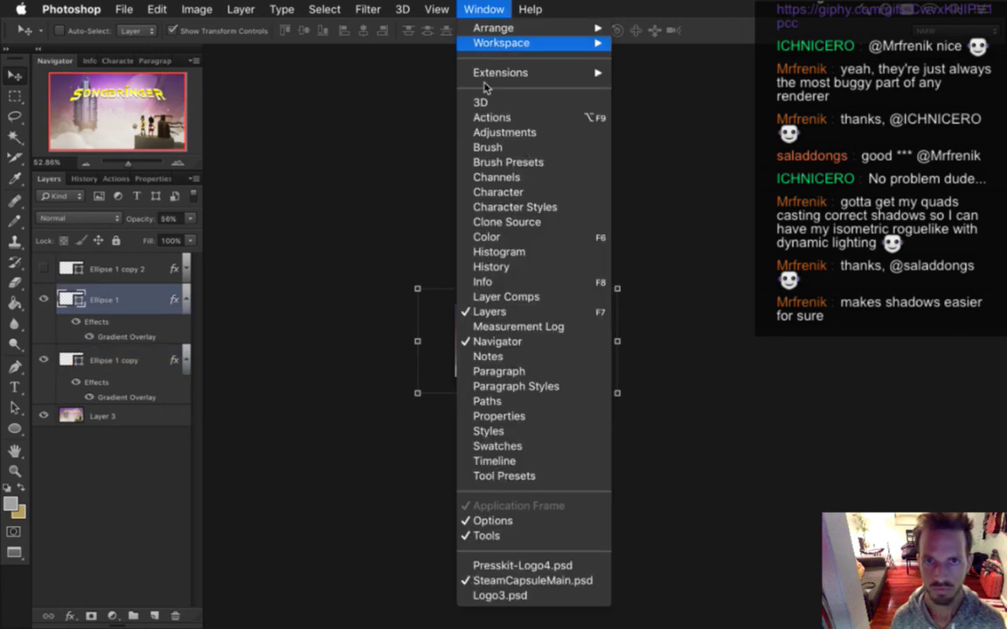
{"action": "left_click", "coordinate": [523, 566]}
{"action": "left_click", "coordinate": [483, 9]}
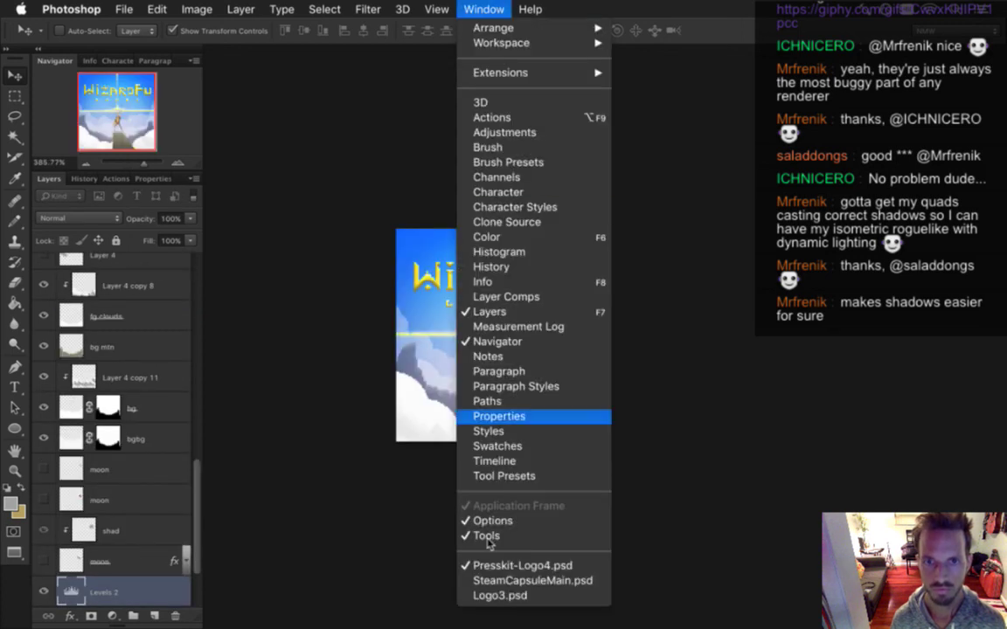
{"action": "left_click", "coordinate": [516, 596]}
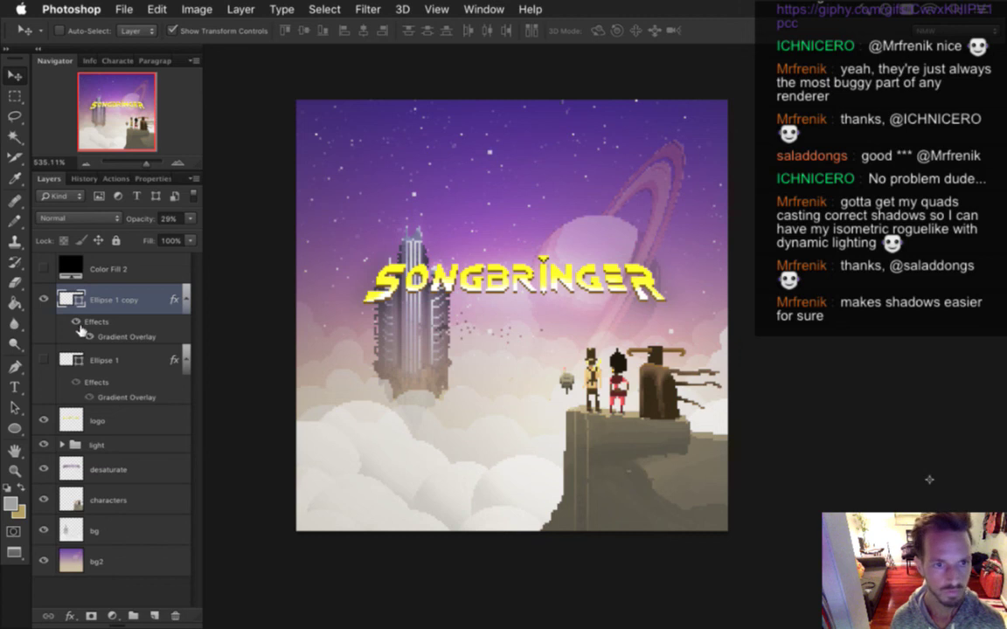
{"action": "left_click", "coordinate": [45, 298]}
{"action": "left_click", "coordinate": [46, 298]}
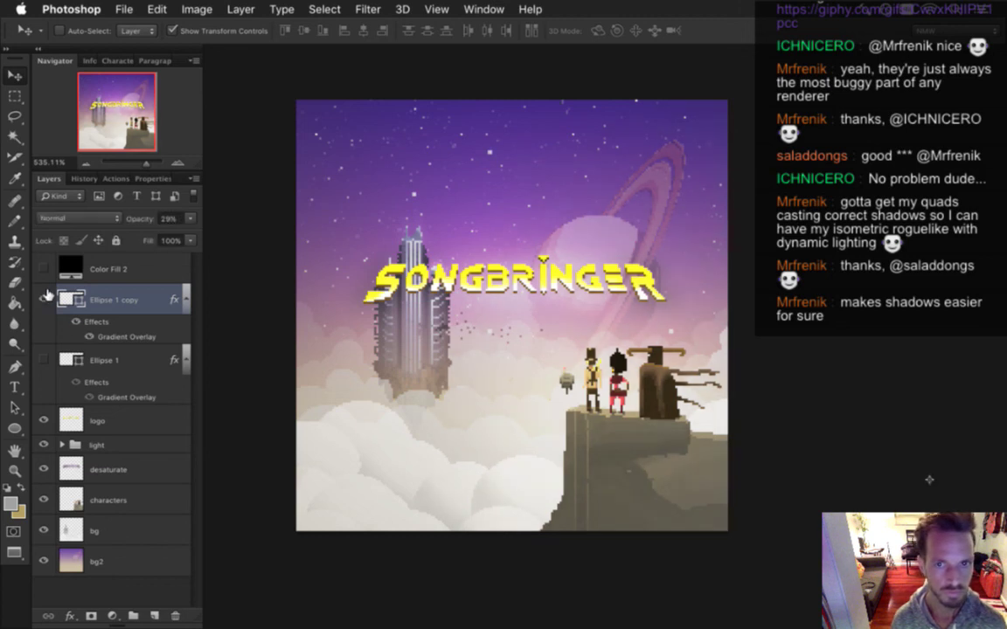
{"action": "scroll", "coordinate": [499, 326], "scroll_direction": "down", "scroll_amount": 5}
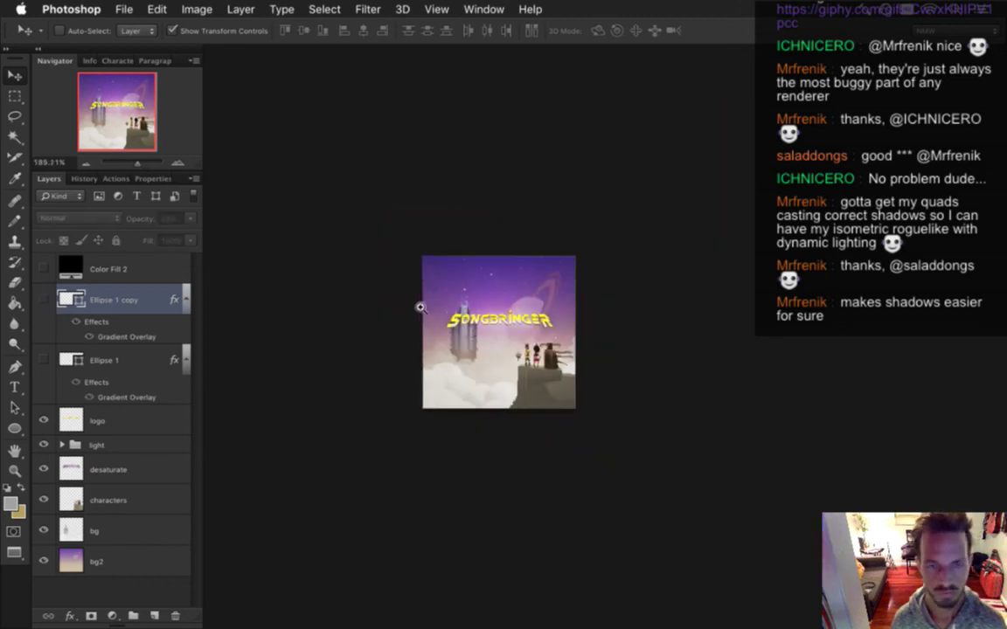
{"action": "left_click", "coordinate": [43, 299]}
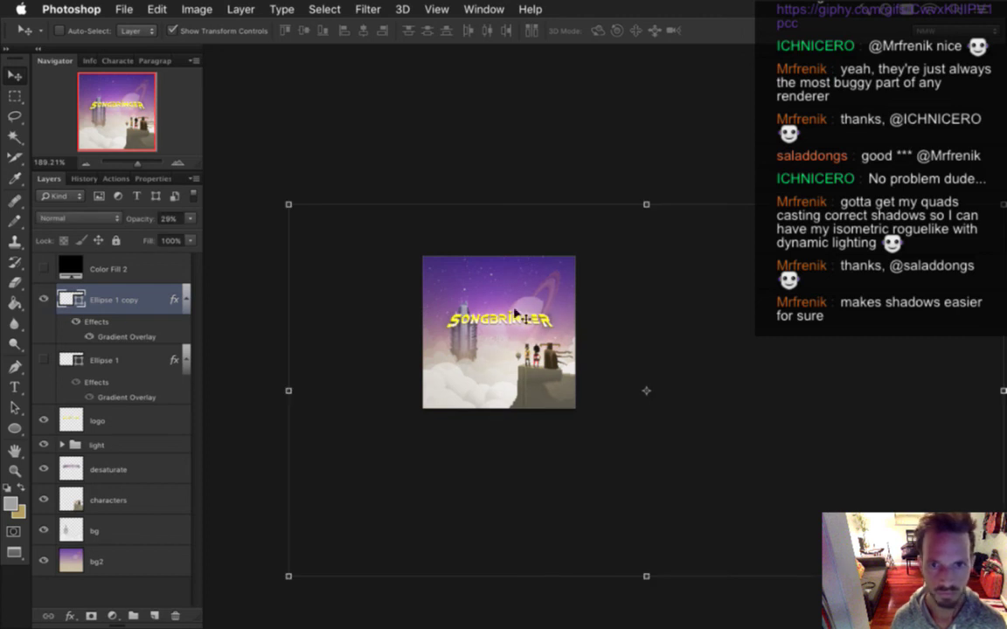
Scale the Ellipse 1 copy shape down to about 52% and place it roughly centred over the square artwork
{"action": "left_click_drag", "start_coordinate": [289, 205], "coordinate": [584, 418]}
{"action": "left_click_drag", "start_coordinate": [693, 498], "coordinate": [398, 307]}
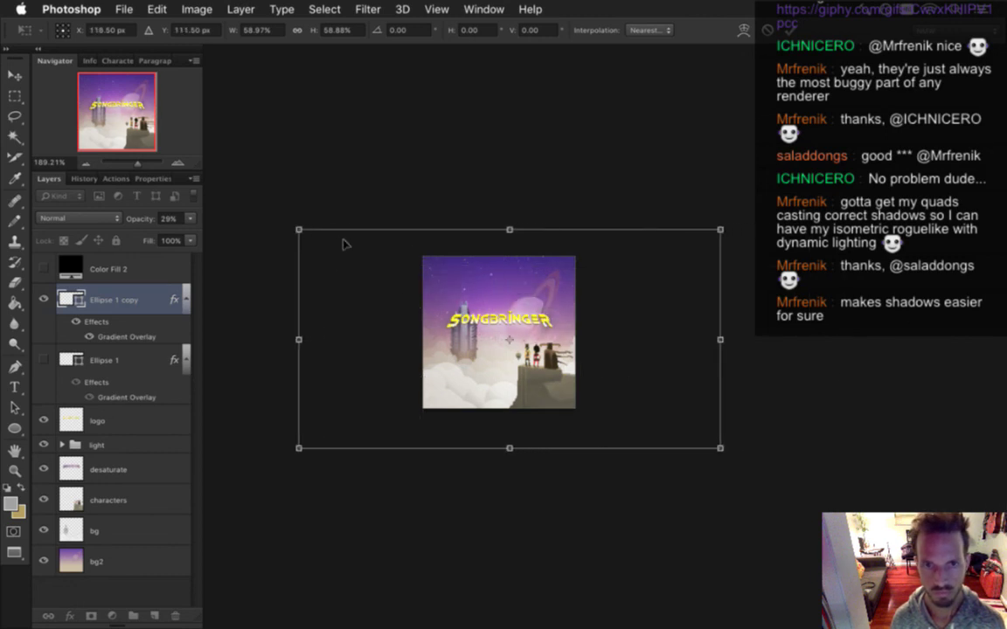
{"action": "left_click_drag", "start_coordinate": [295, 225], "coordinate": [348, 253]}
{"action": "left_click_drag", "start_coordinate": [481, 317], "coordinate": [458, 311]}
Nudge the Ellipse 1 copy shape left and up to X 104 px, Y 107 px, and apply the transform
{"action": "key", "text": "Left"}
{"action": "key", "text": "Left"}
{"action": "key", "text": "Left"}
{"action": "key", "text": "Left"}
{"action": "key", "text": "Left"}
{"action": "key", "text": "Left"}
{"action": "key", "text": "Left"}
{"action": "key", "text": "Left"}
{"action": "key", "text": "Left"}
{"action": "key", "text": "Left"}
{"action": "key", "text": "Left"}
{"action": "key", "text": "Left"}
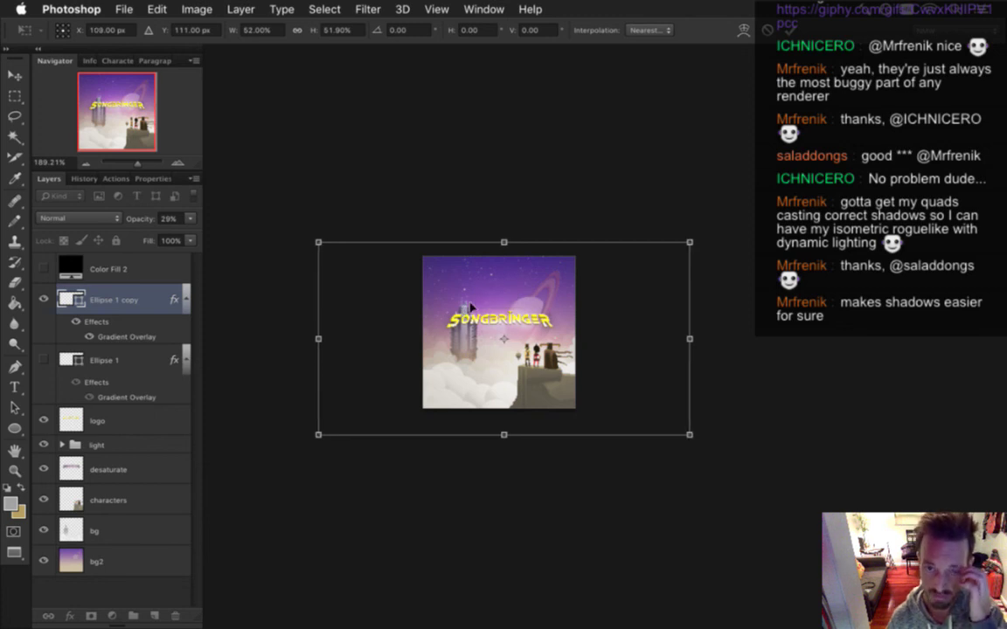
{"action": "key", "text": "Up"}
{"action": "key", "text": "Up"}
{"action": "key", "text": "Up"}
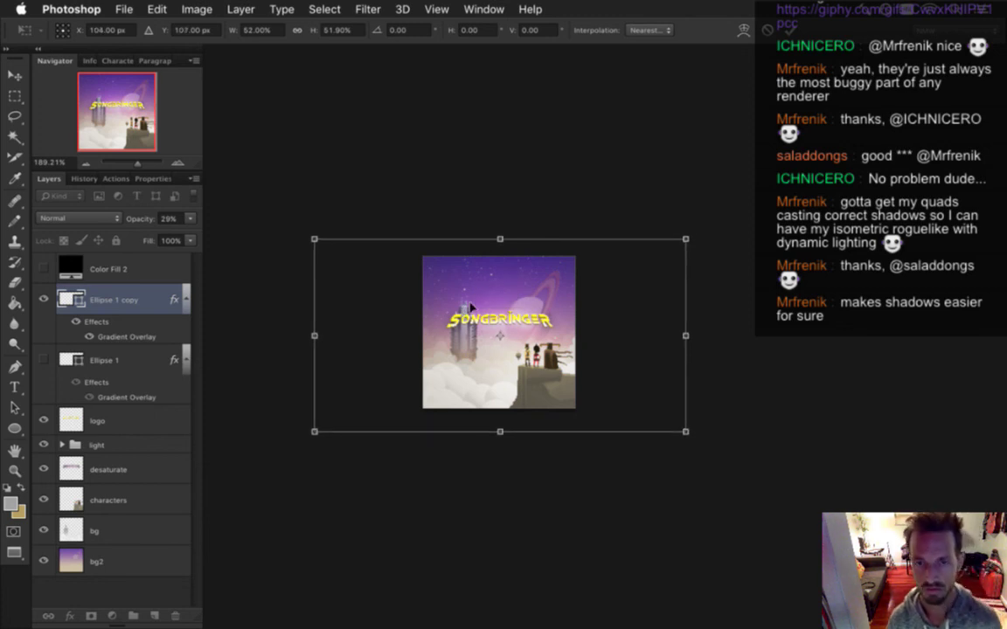
{"action": "key", "text": "Return"}
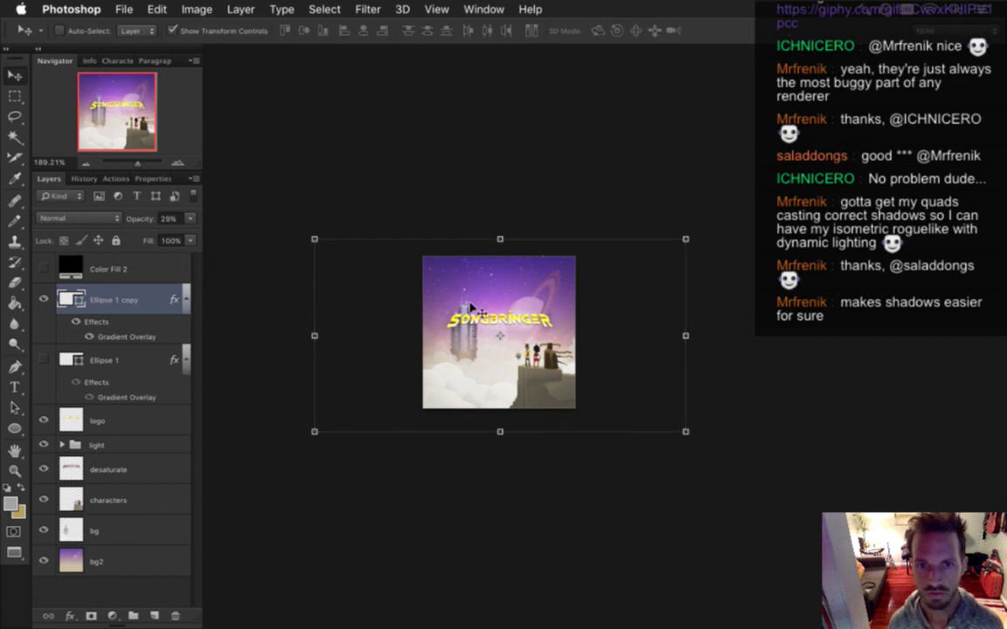
Move the Ellipse 1 copy layer directly below Ellipse 1 and make Ellipse 1 visible
{"action": "left_click_drag", "start_coordinate": [66, 297], "coordinate": [64, 403]}
{"action": "double_click", "coordinate": [116, 365]}
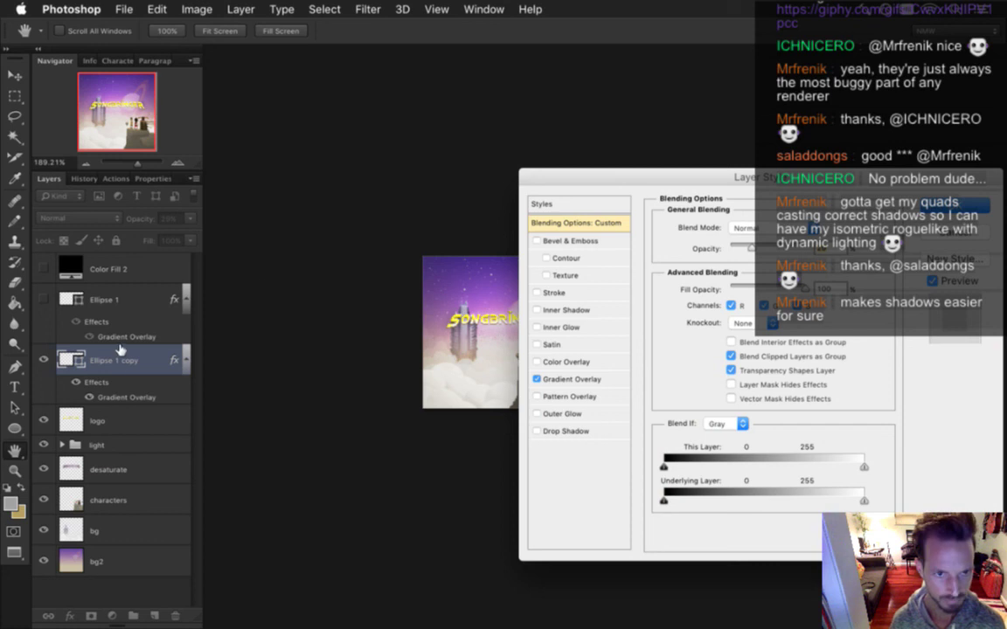
{"action": "key", "text": "Escape"}
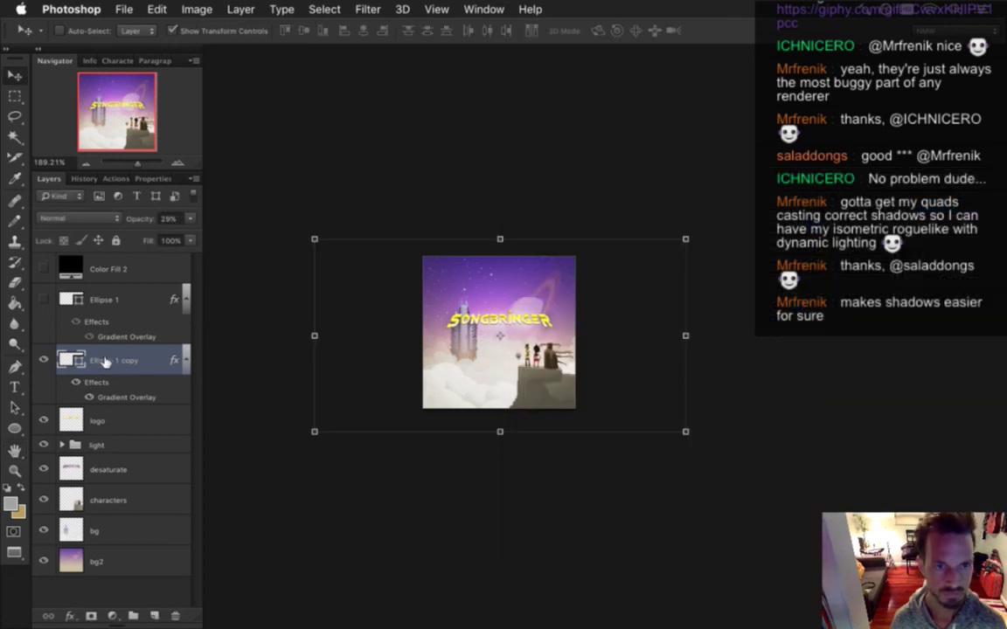
{"action": "left_click", "coordinate": [43, 299]}
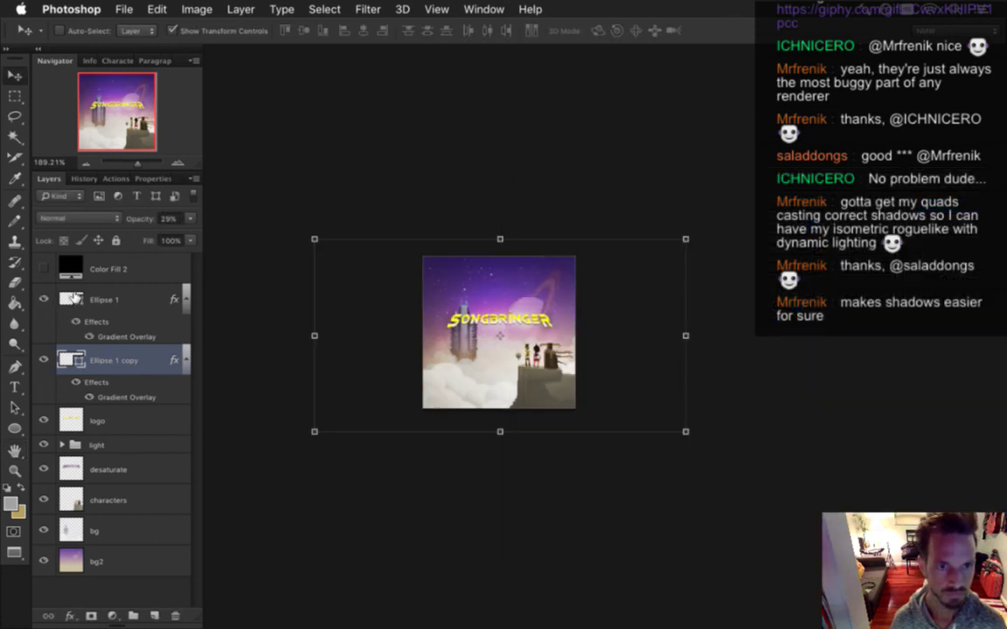
Scale the Ellipse 1 shape to about 54%, centre it over the artwork at X 104.5 px, Y 102.5 px, and apply the transform
{"action": "left_click", "coordinate": [130, 299]}
{"action": "left_click_drag", "start_coordinate": [288, 206], "coordinate": [621, 376]}
{"action": "left_click_drag", "start_coordinate": [693, 434], "coordinate": [421, 298]}
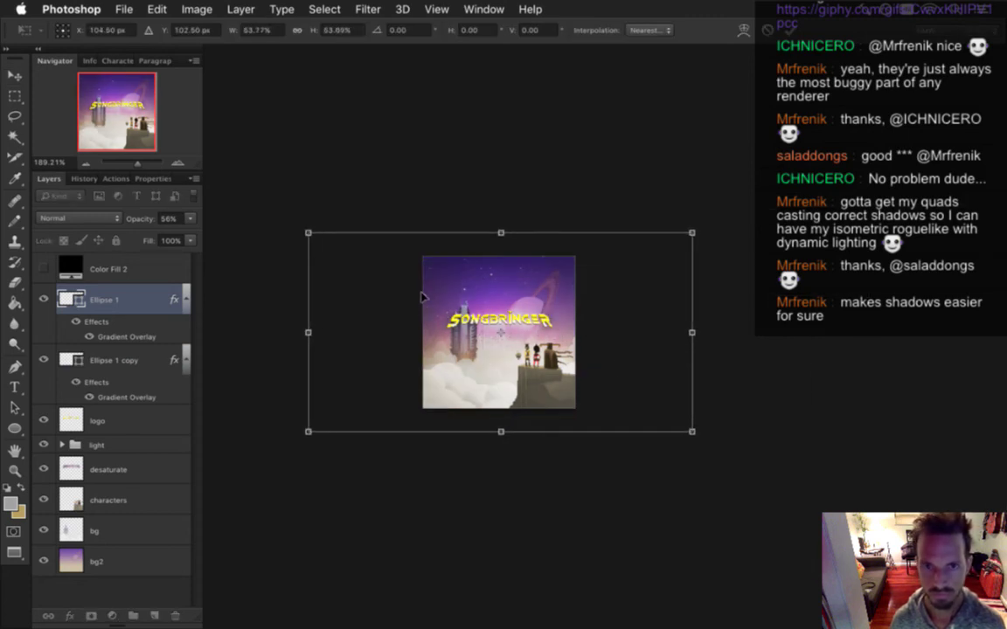
{"action": "key", "text": "Return"}
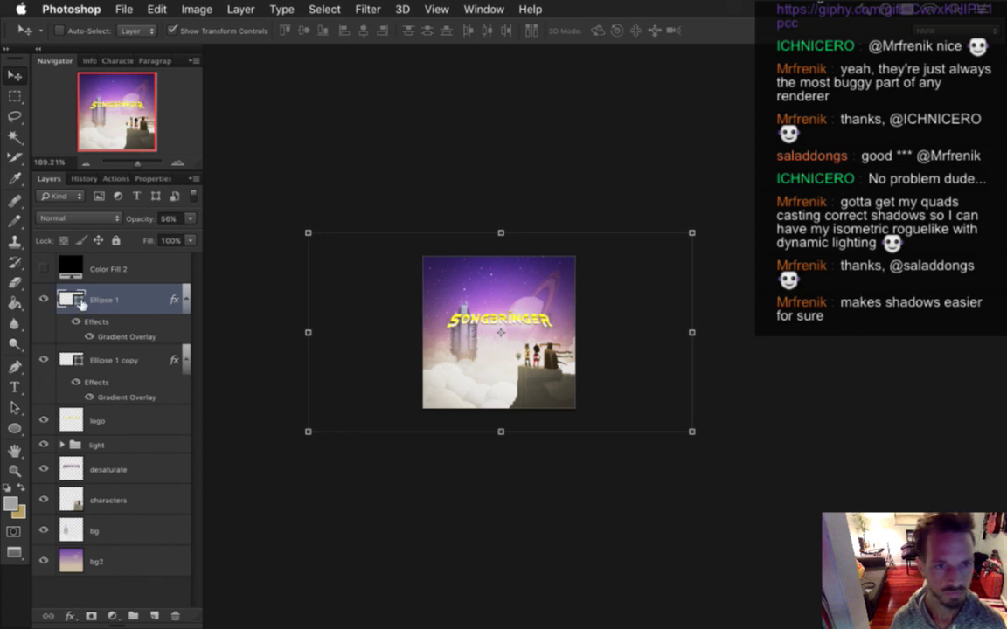
Rename the Ellipse 1 layer as darkedges, save the document, and collapse the layer's effects list
{"action": "double_click", "coordinate": [114, 301]}
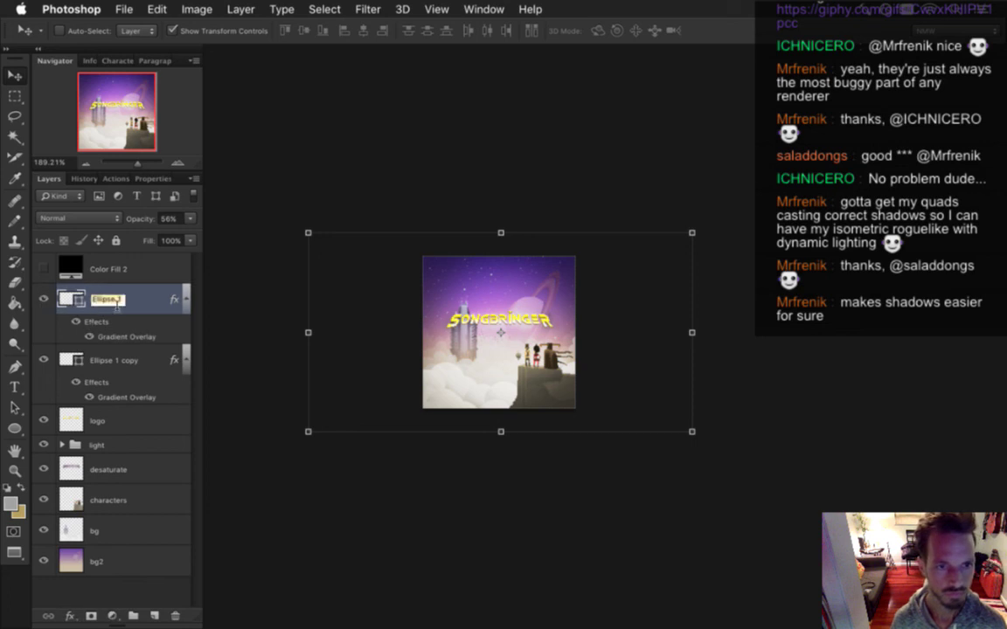
{"action": "type", "text": "darkedges"}
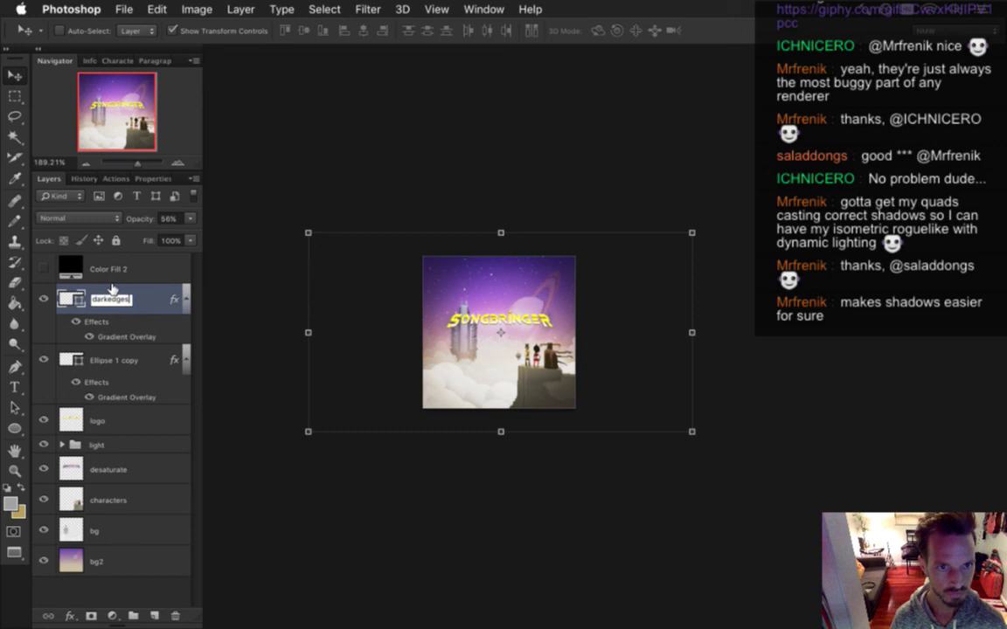
{"action": "key", "text": "Return"}
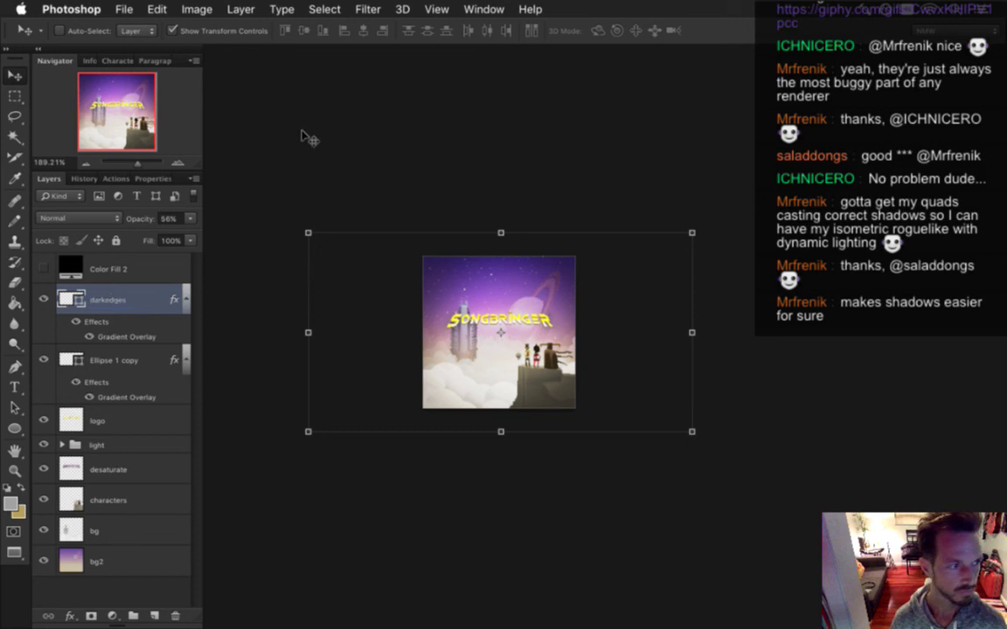
{"action": "key", "text": "super+s"}
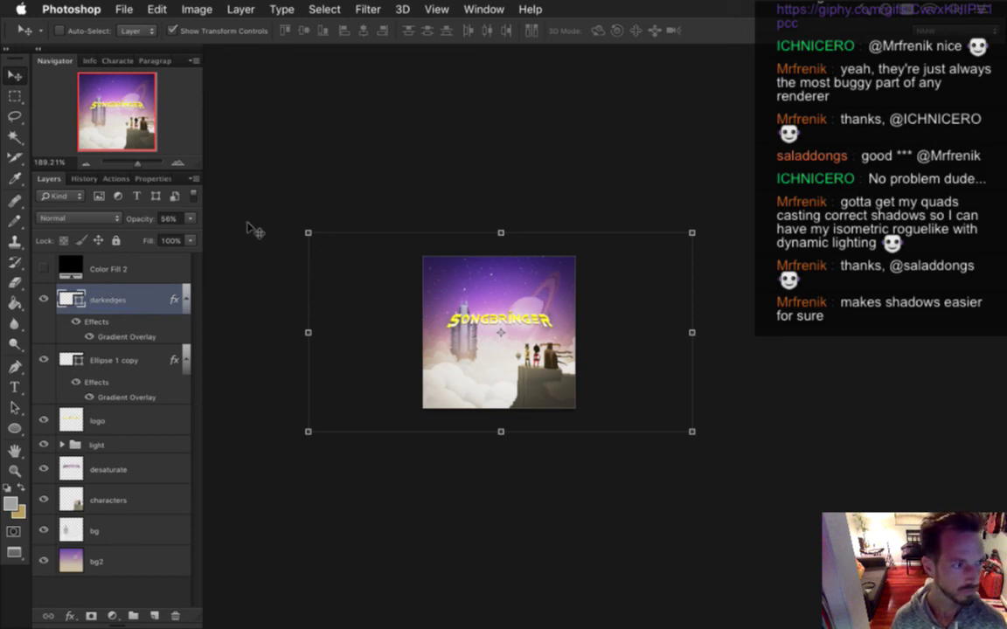
{"action": "left_click", "coordinate": [180, 300]}
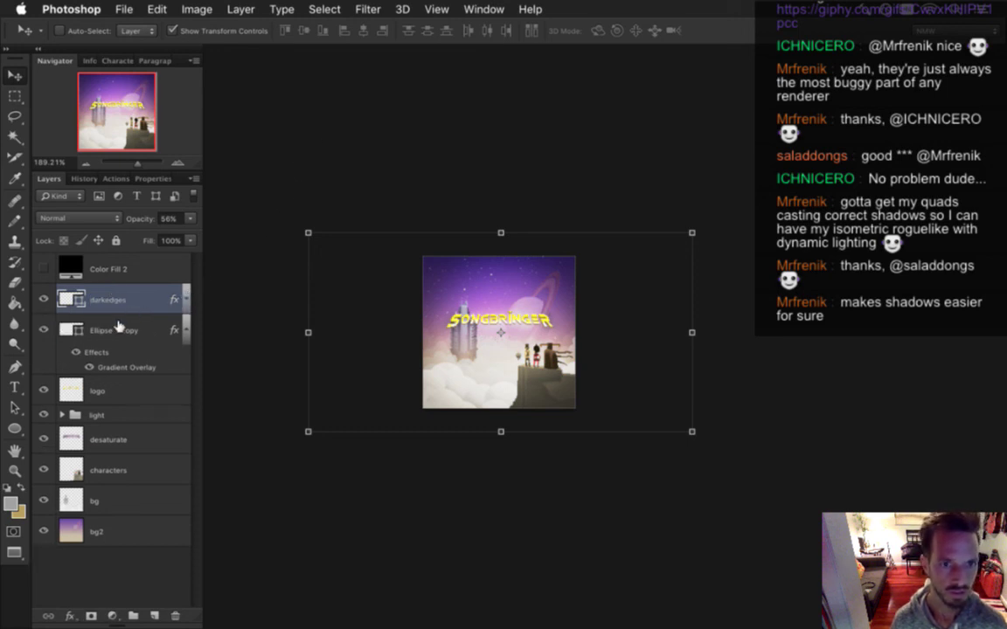
Rename the Ellipse 1 copy layer as lightmiddle and collapse its effects list
{"action": "double_click", "coordinate": [117, 330]}
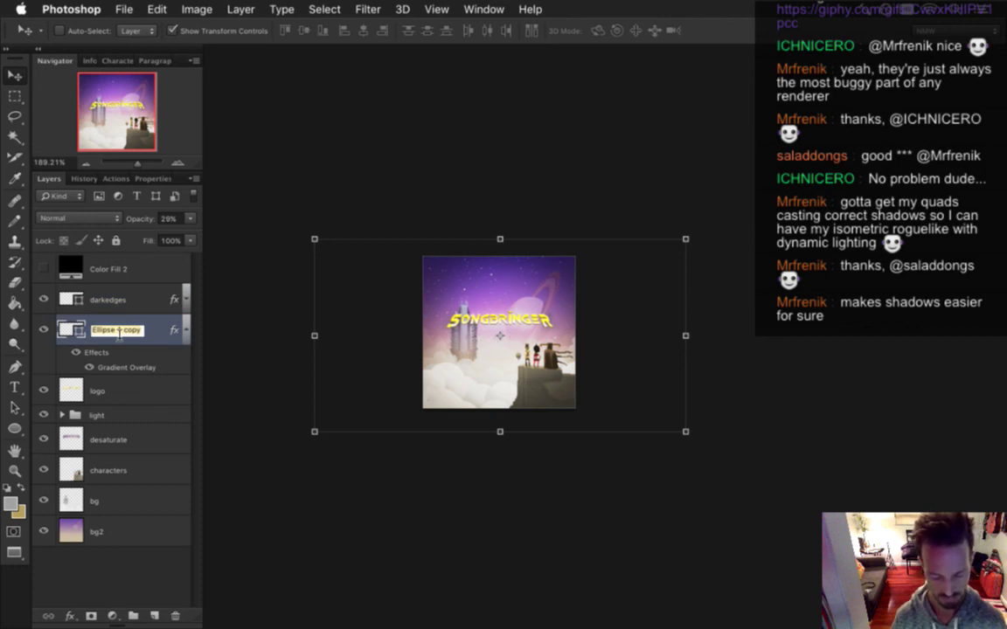
{"action": "type", "text": "lightingcircle"}
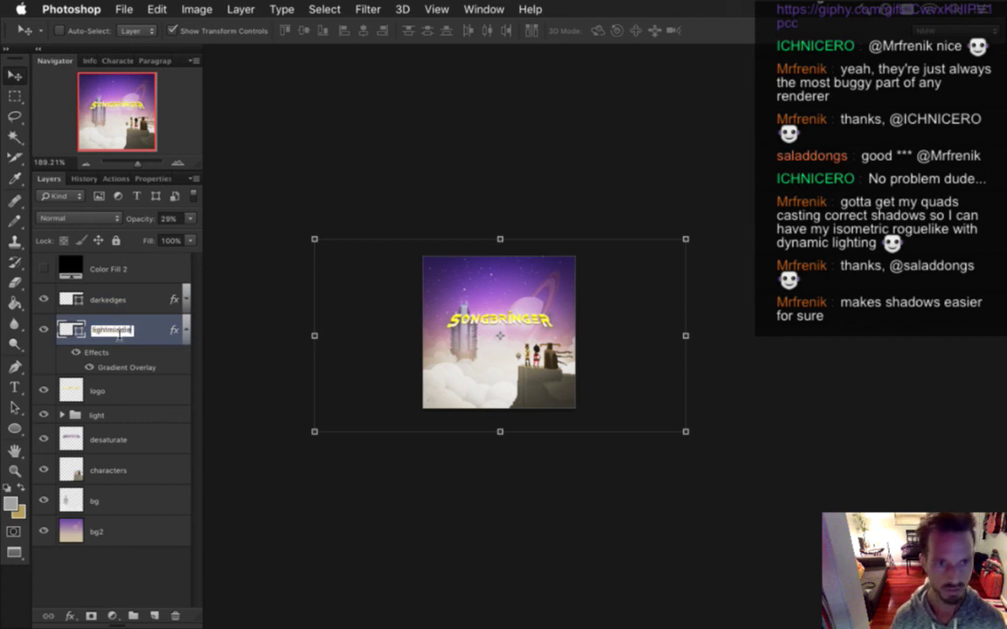
{"action": "key", "text": "Return"}
{"action": "left_click", "coordinate": [185, 331]}
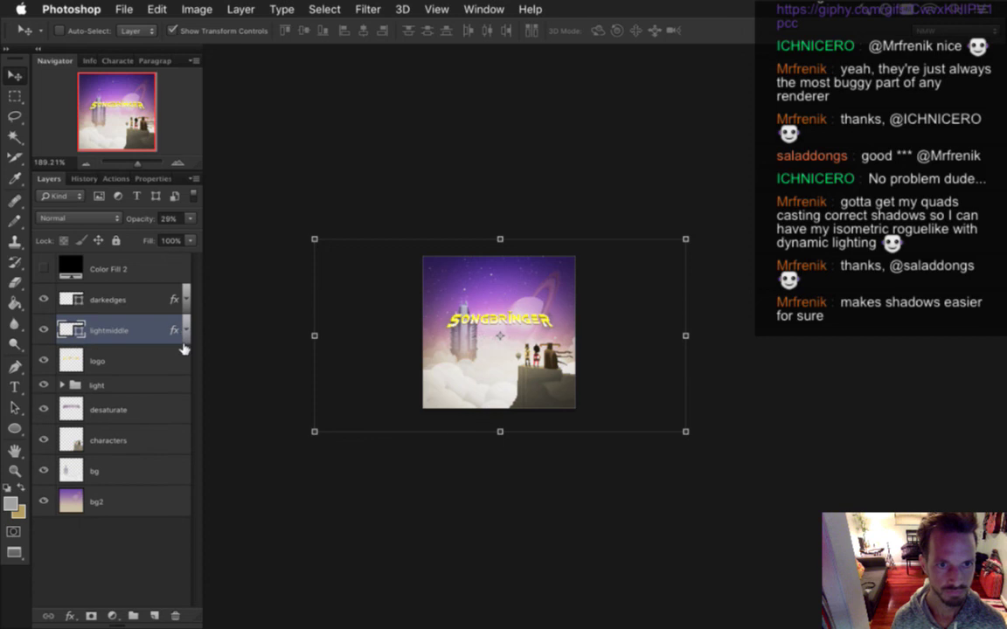
Lower the opacity of the darkedges layer to soften the darkening around the artwork's borders
{"action": "key", "text": "super+equal"}
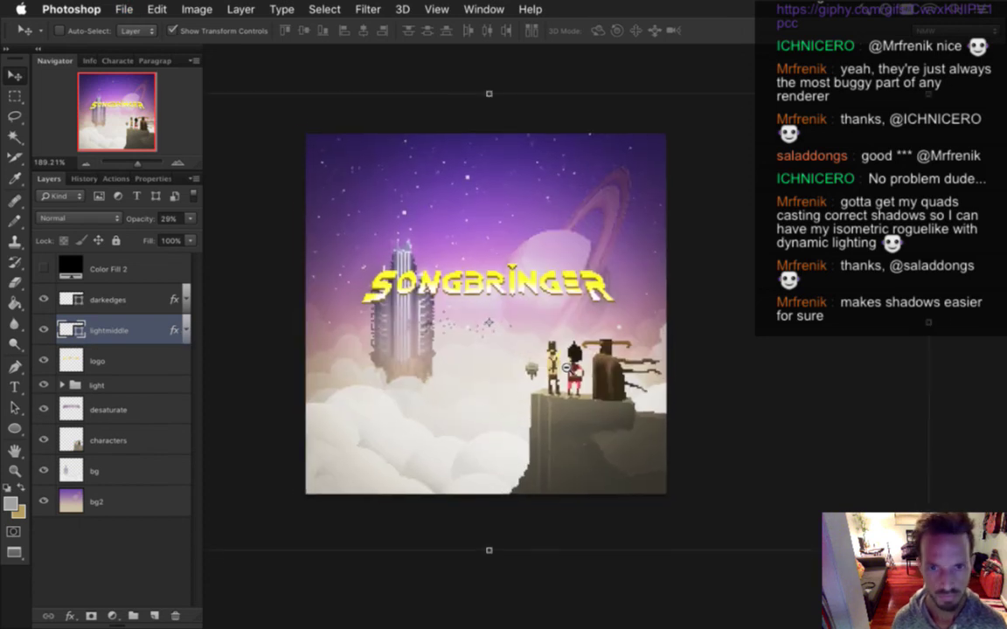
{"action": "scroll", "coordinate": [560, 324], "scroll_direction": "left", "scroll_amount": 2}
{"action": "key", "text": "m"}
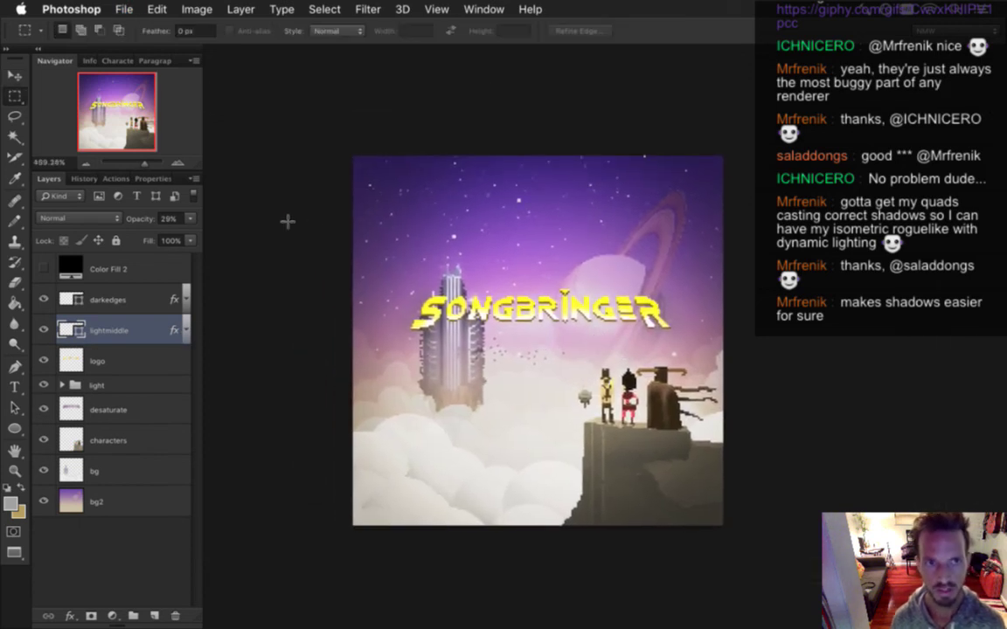
{"action": "left_click", "coordinate": [109, 299]}
{"action": "left_click", "coordinate": [190, 218]}
{"action": "left_click_drag", "start_coordinate": [174, 236], "coordinate": [131, 232]}
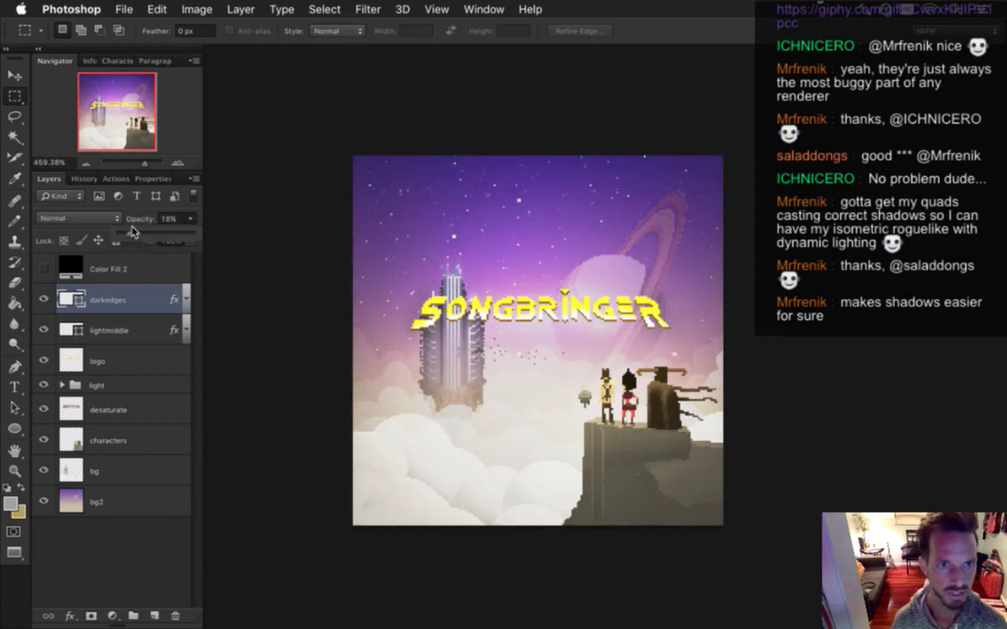
{"action": "mouse_move", "coordinate": [142, 233]}
{"action": "left_mouse_down"}
{"action": "mouse_move", "coordinate": [132, 238]}
{"action": "mouse_move", "coordinate": [138, 229]}
{"action": "left_mouse_up"}
Compare the artwork with and without the lightmiddle layer, keep it visible, and set its opacity to 17%
{"action": "left_click", "coordinate": [111, 323]}
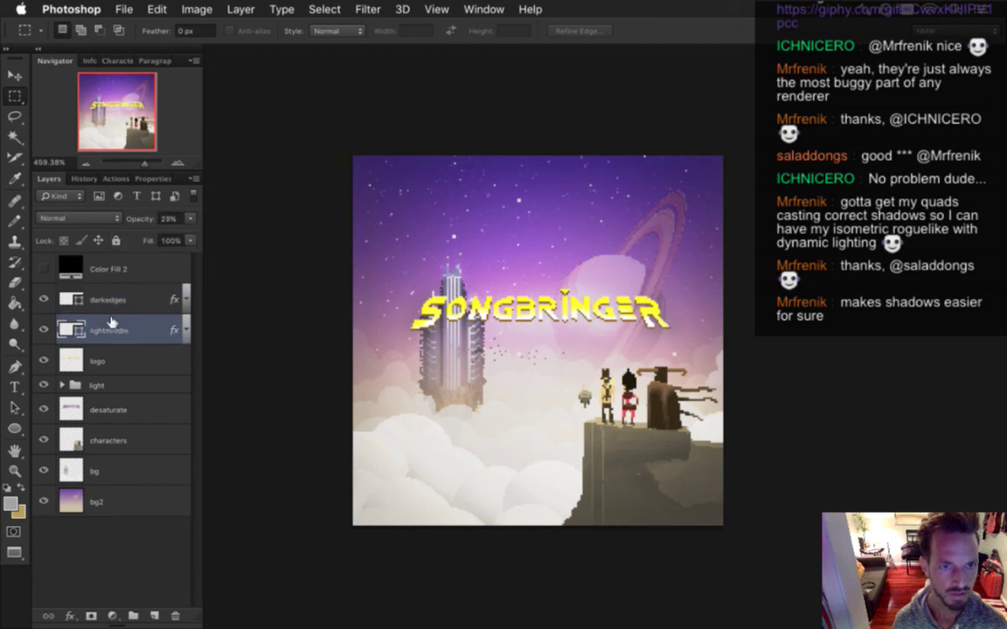
{"action": "left_click", "coordinate": [44, 327]}
{"action": "left_click", "coordinate": [45, 327]}
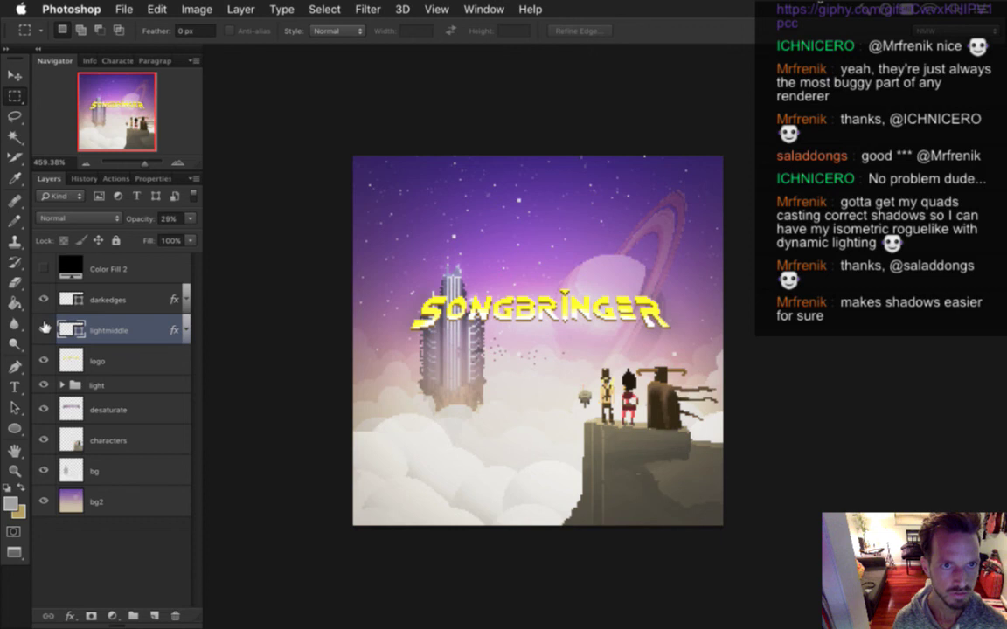
{"action": "left_click", "coordinate": [44, 327]}
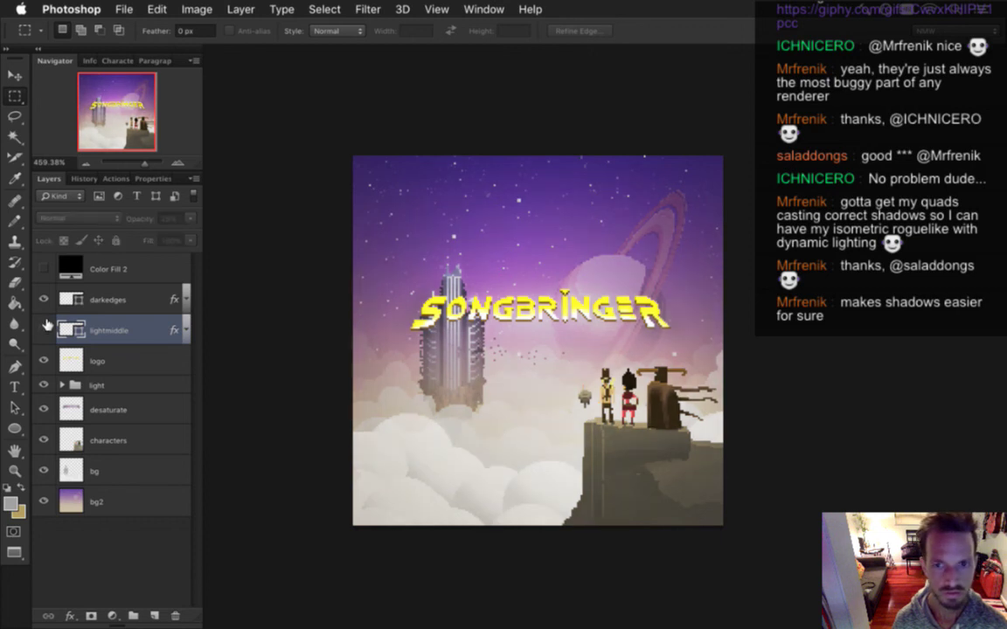
{"action": "left_click", "coordinate": [44, 326]}
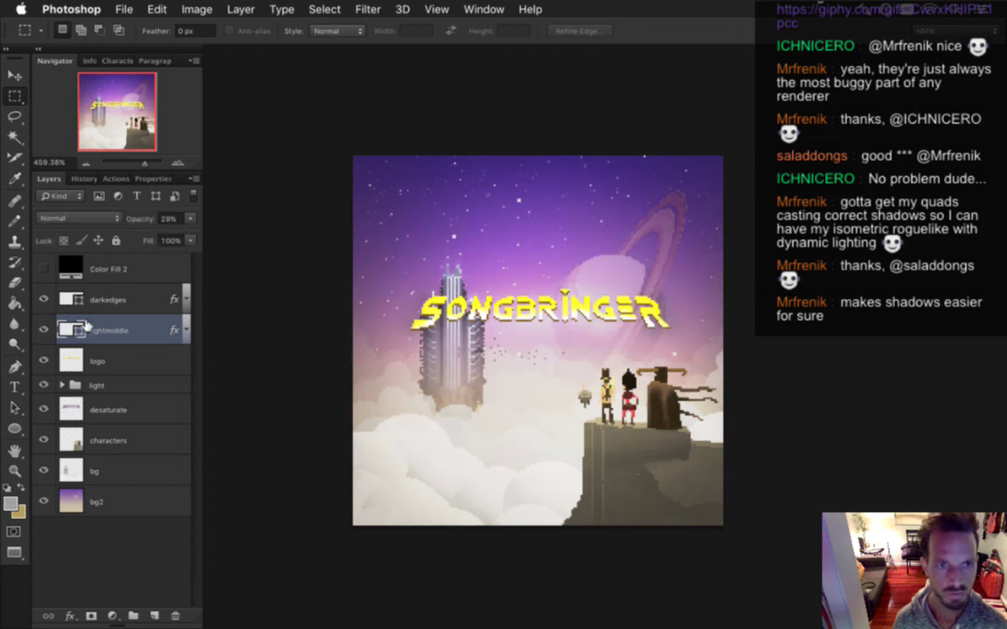
{"action": "left_click_drag", "start_coordinate": [134, 237], "coordinate": [131, 232]}
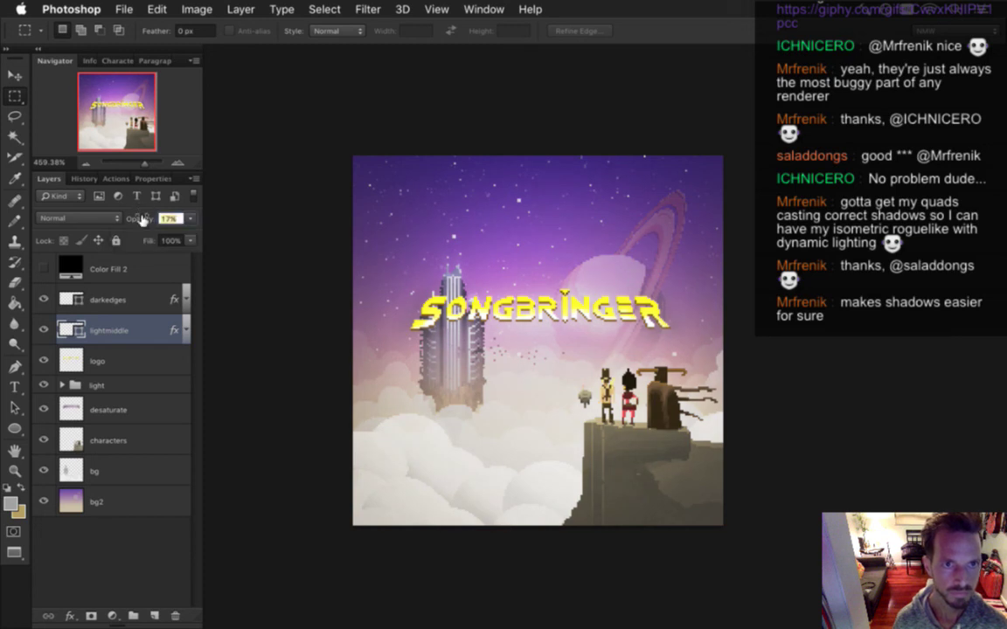
Check the artwork in grayscale using Color Fill 2, comparing it with and without lightmiddle and darkedges, and hide Color Fill 2 again
{"action": "left_click", "coordinate": [41, 268]}
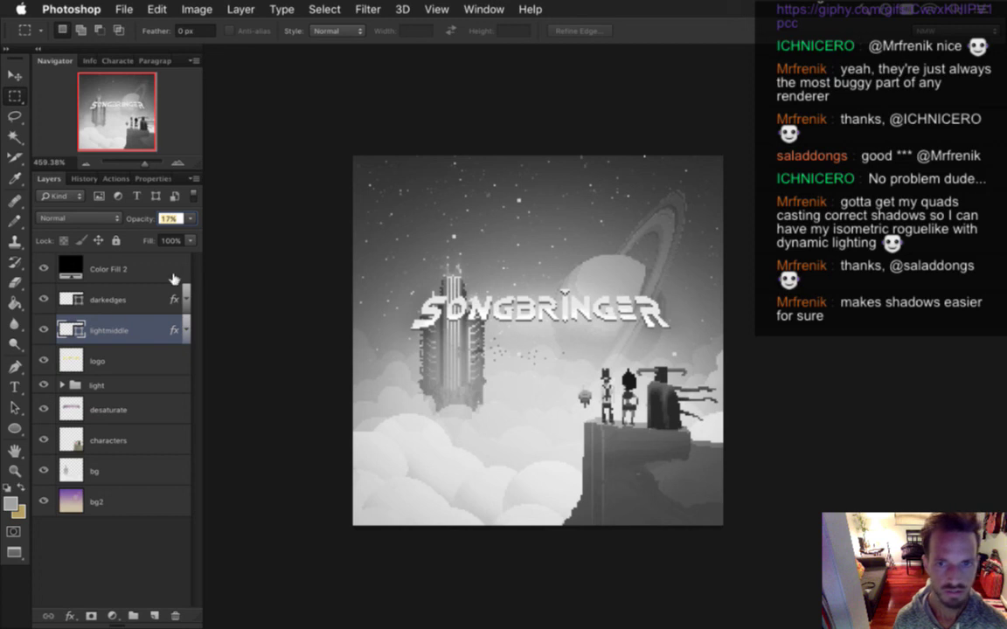
{"action": "left_click", "coordinate": [44, 329]}
{"action": "left_click", "coordinate": [45, 328]}
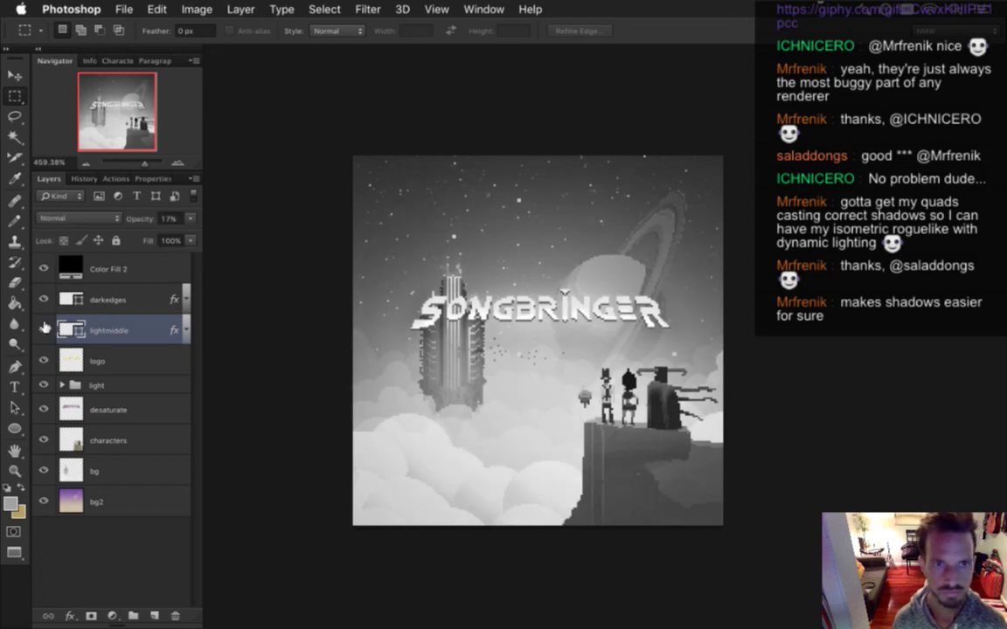
{"action": "left_click", "coordinate": [45, 327]}
{"action": "left_click", "coordinate": [44, 328]}
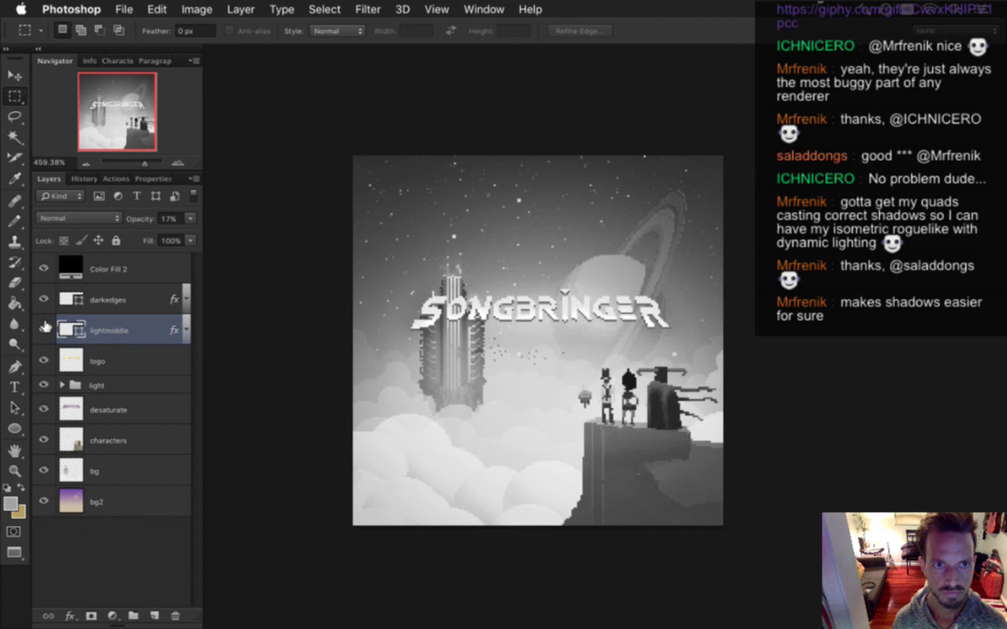
{"action": "left_click", "coordinate": [44, 300]}
{"action": "left_click", "coordinate": [45, 300]}
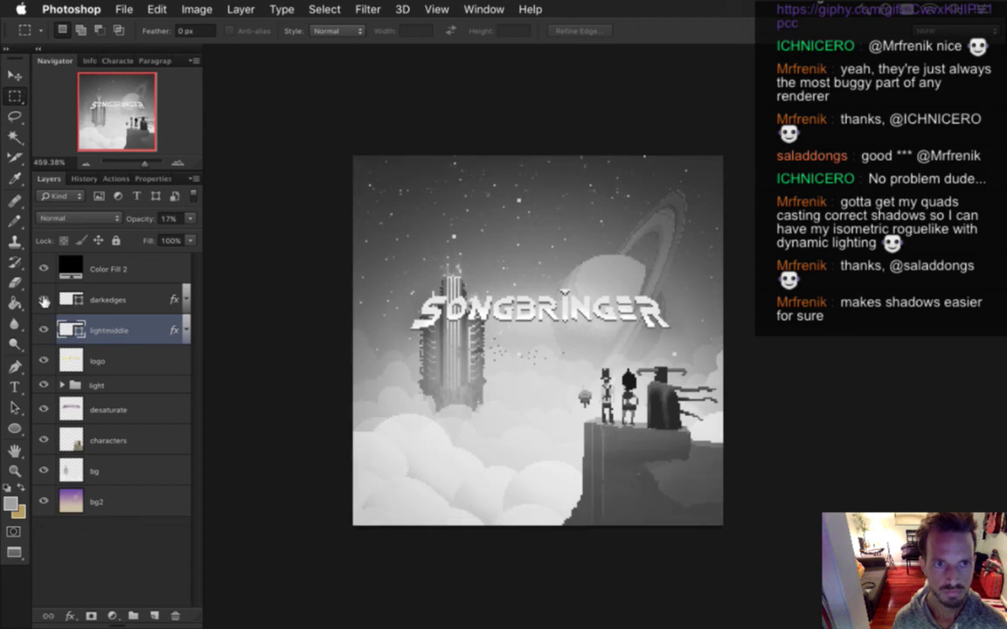
{"action": "left_click", "coordinate": [105, 267]}
{"action": "left_click", "coordinate": [44, 268]}
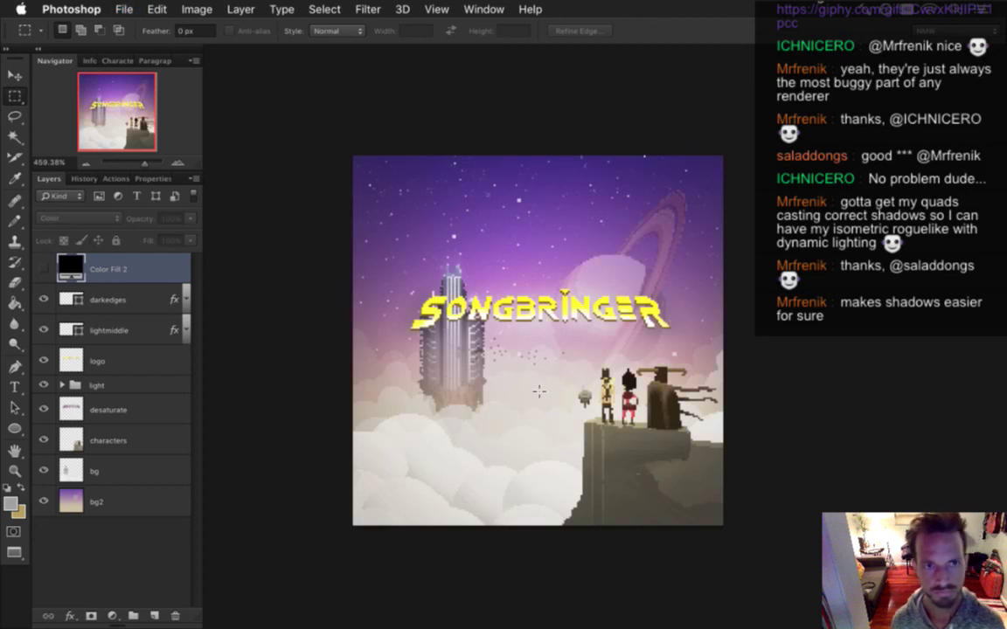
Examine the artwork at thumbnail size with and without lightmiddle, and inspect it enlarged with the layer visible
{"action": "left_click_drag", "start_coordinate": [544, 378], "coordinate": [445, 353]}
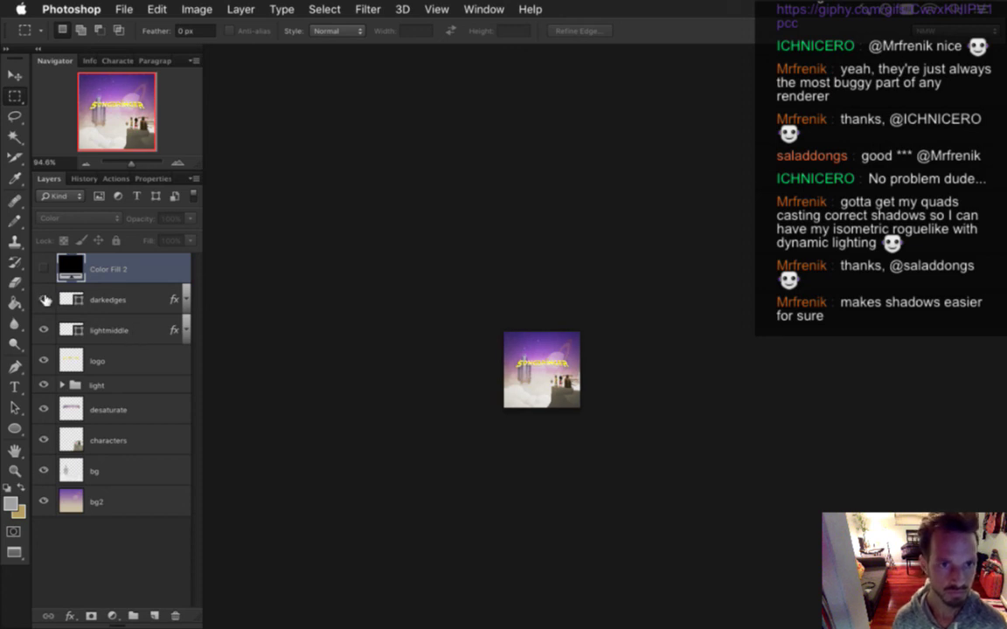
{"action": "left_click", "coordinate": [44, 330]}
{"action": "left_click", "coordinate": [44, 329]}
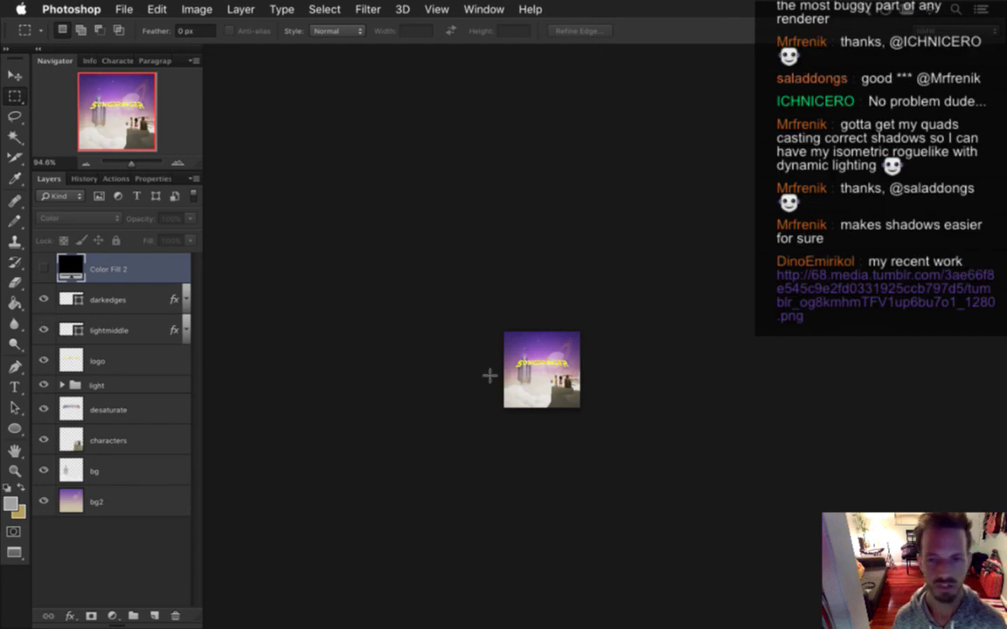
{"action": "left_click_drag", "start_coordinate": [545, 349], "coordinate": [603, 382]}
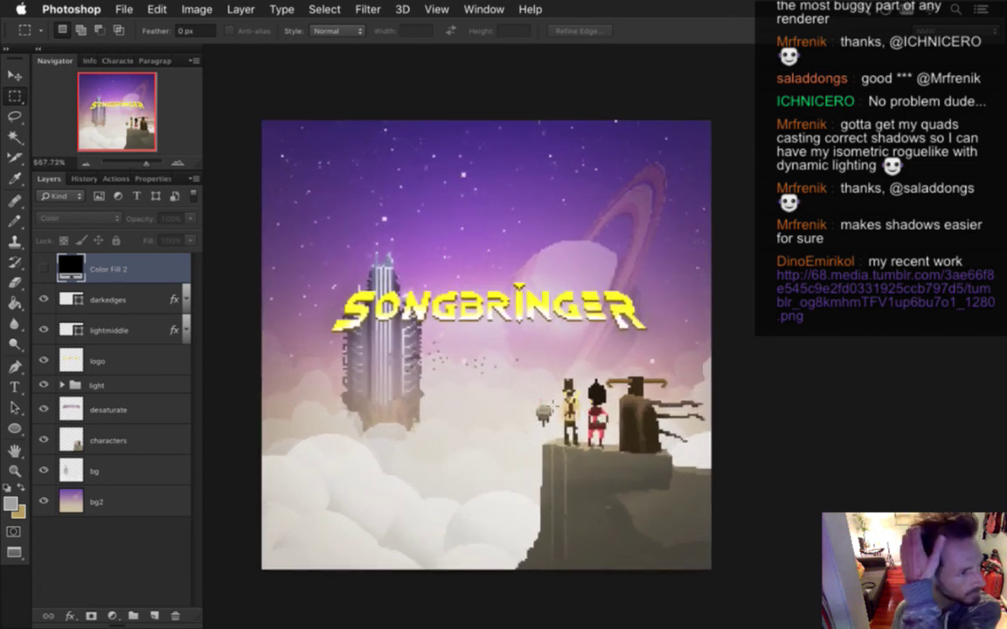
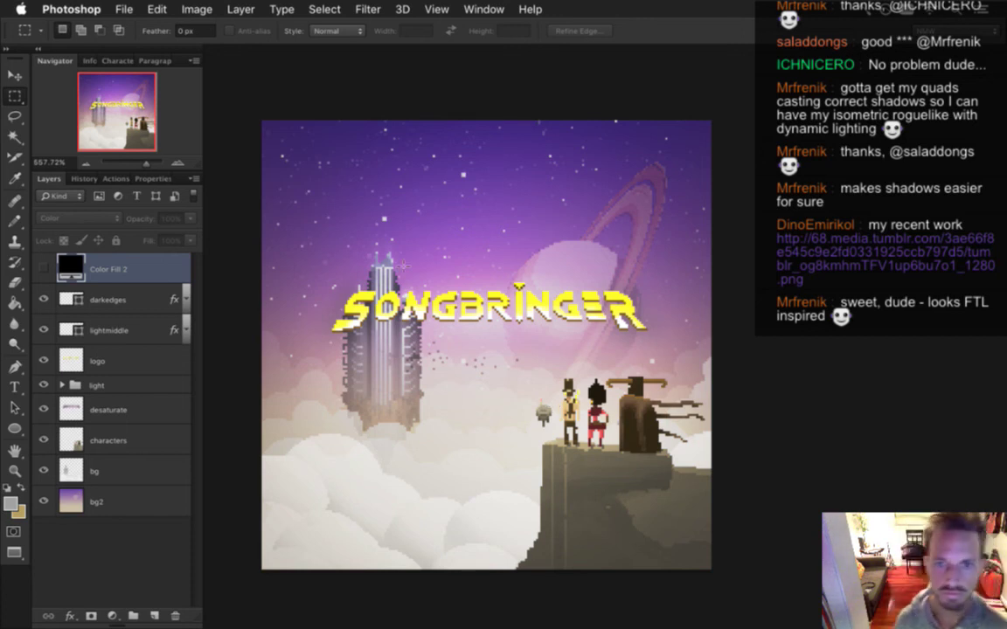
Set up a Save for Web export of the artwork at 1024 px wide and preview the enlarged result
{"action": "left_click", "coordinate": [119, 9]}
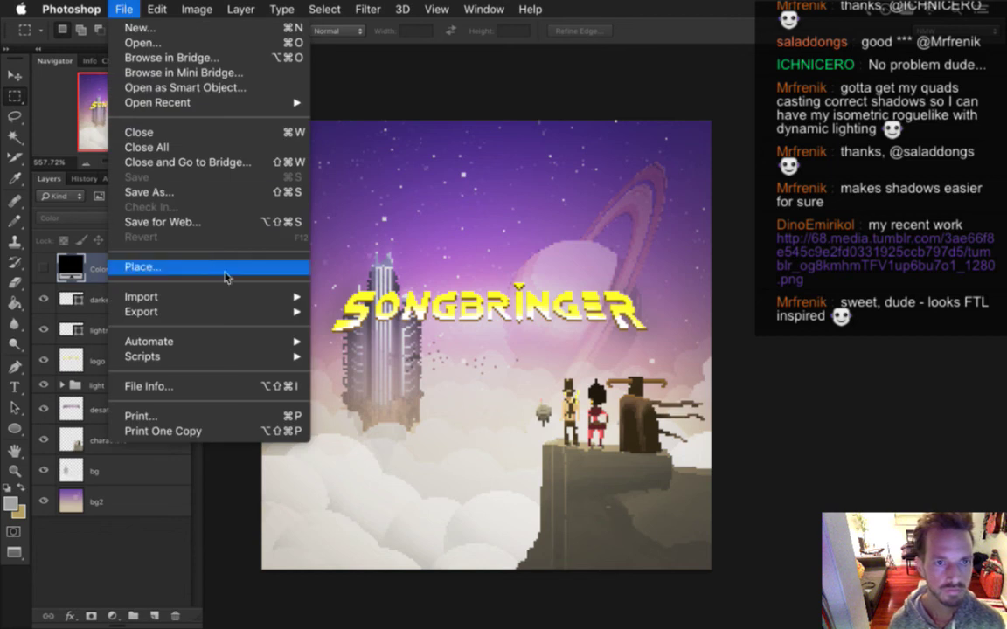
{"action": "left_click", "coordinate": [211, 229]}
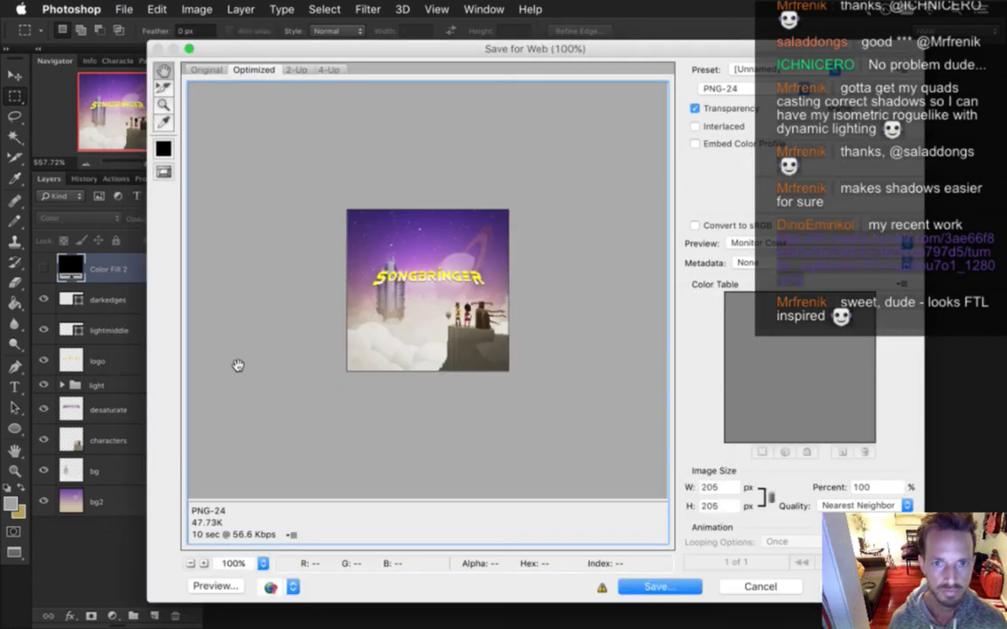
{"action": "double_click", "coordinate": [717, 487]}
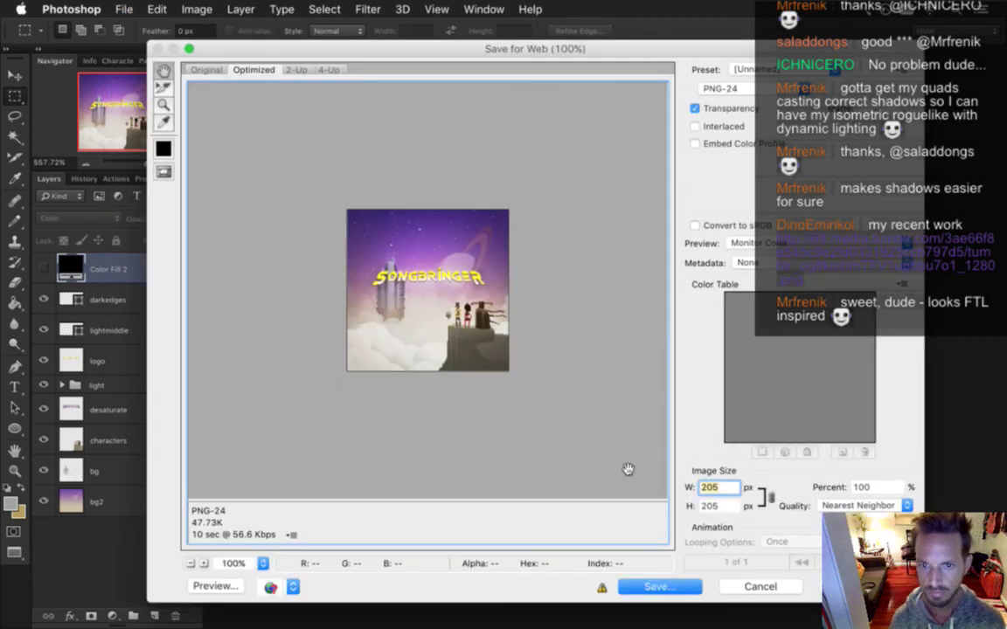
{"action": "type", "text": "1024"}
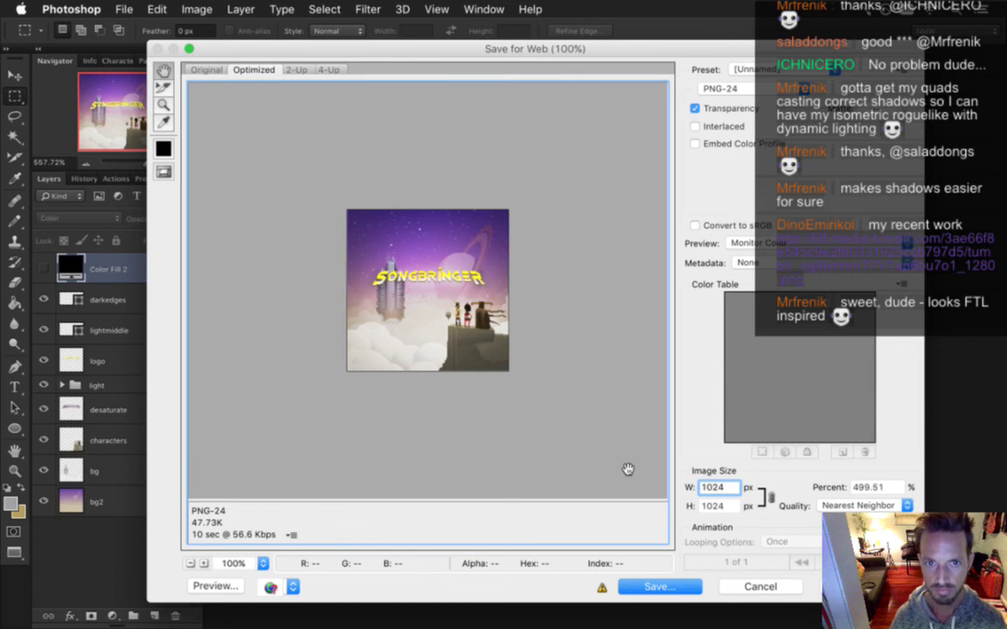
{"action": "left_click", "coordinate": [628, 469]}
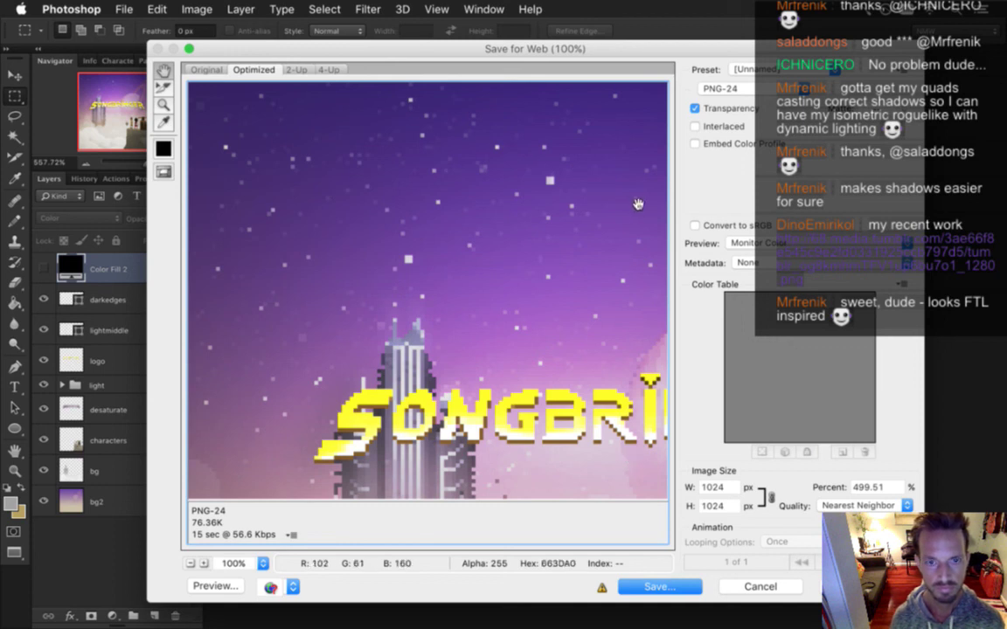
Save the 1024 px export as Logo3.png in the Songbringer folder inside rez
{"action": "left_click", "coordinate": [646, 587]}
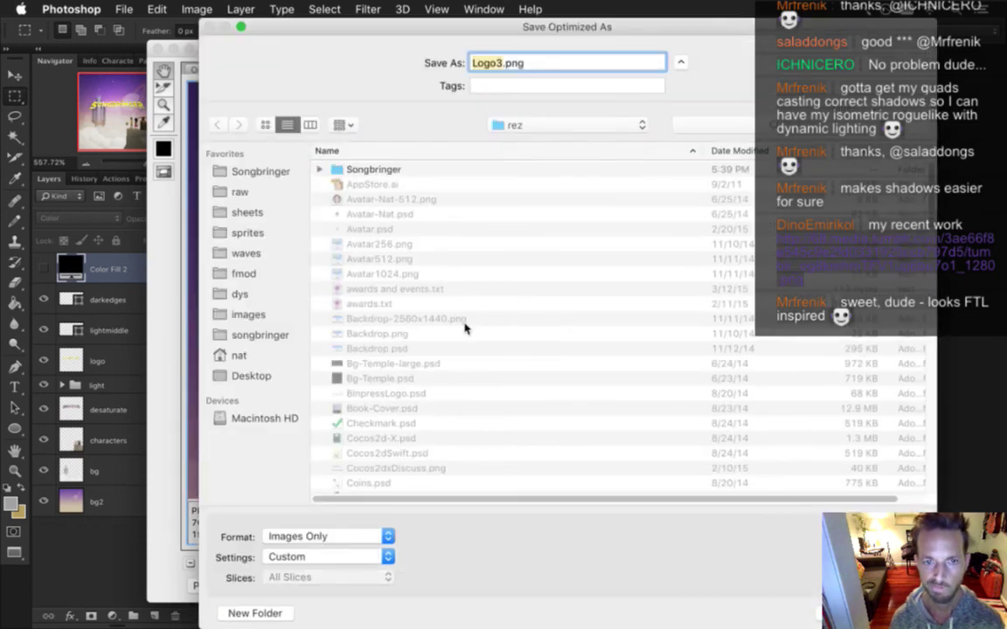
{"action": "left_click", "coordinate": [385, 167]}
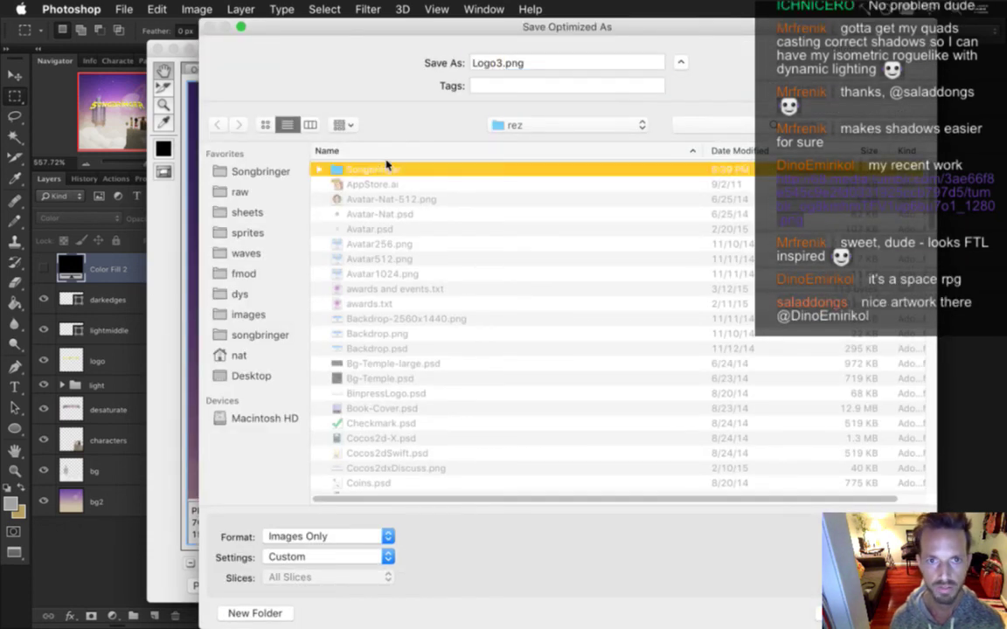
{"action": "double_click", "coordinate": [387, 167]}
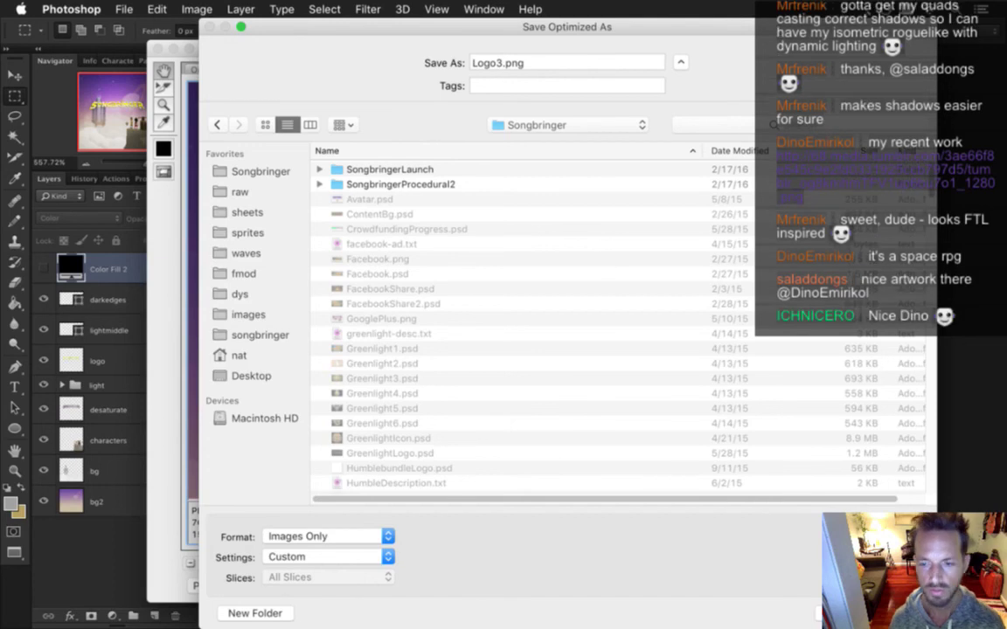
{"action": "key", "text": "Return"}
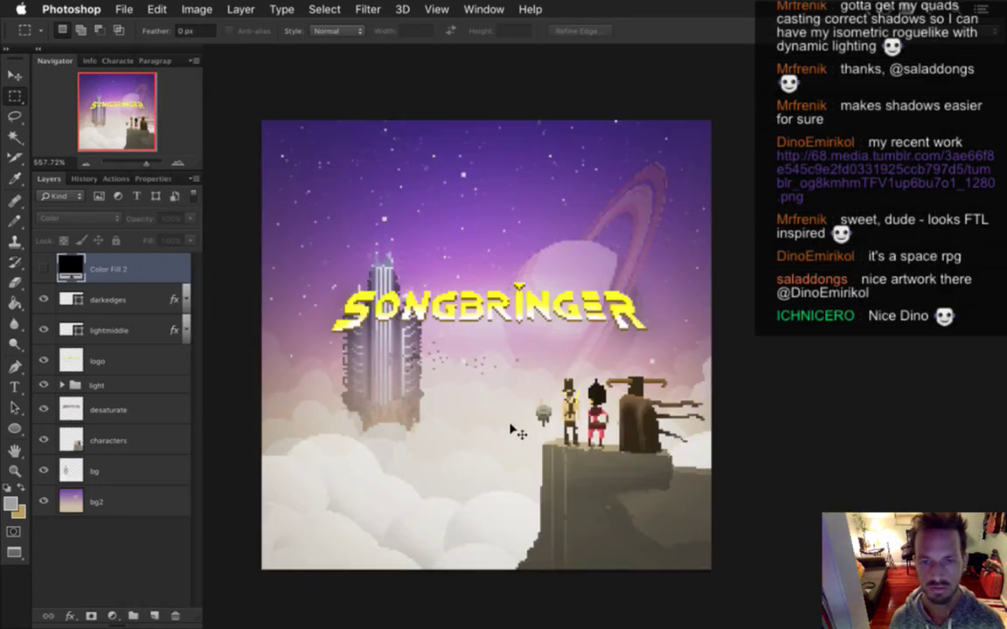
Switch to Finder and open the images folder of the songbringer press kit inside press
{"action": "key", "text": "super+Tab"}
{"action": "left_click", "coordinate": [202, 359]}
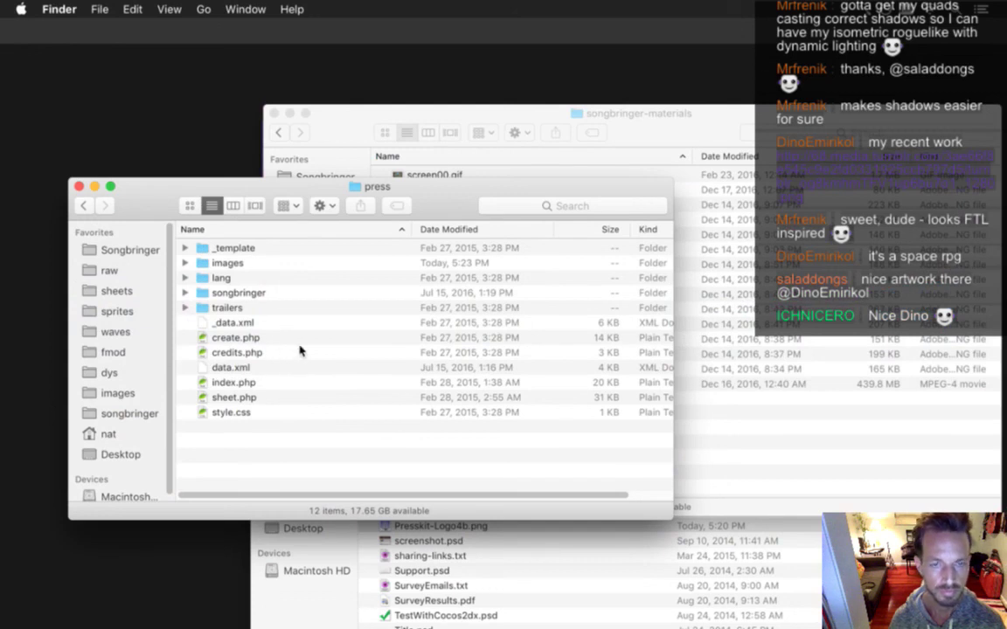
{"action": "double_click", "coordinate": [251, 295]}
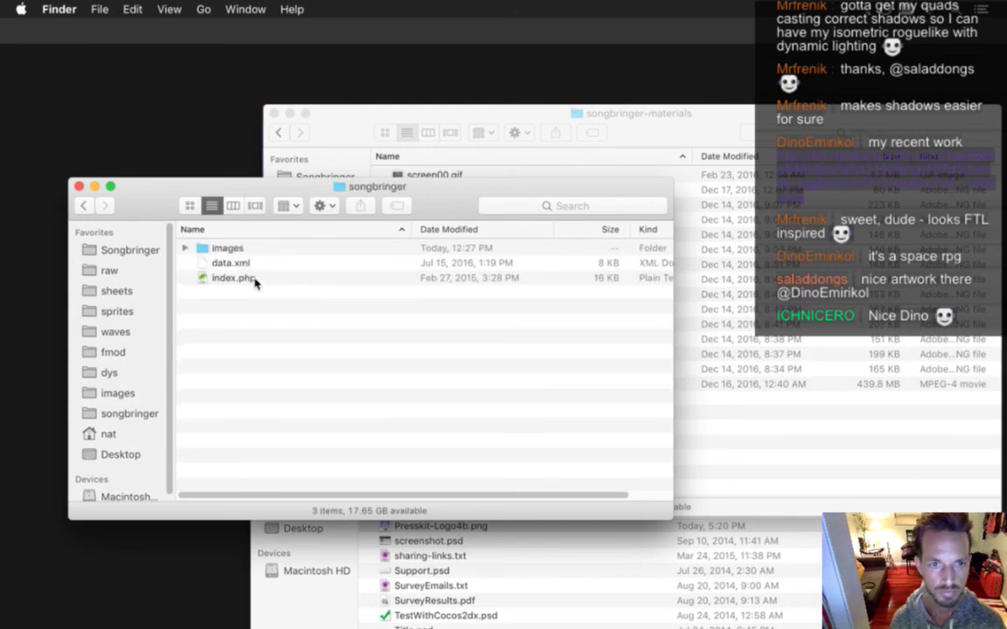
{"action": "double_click", "coordinate": [228, 249]}
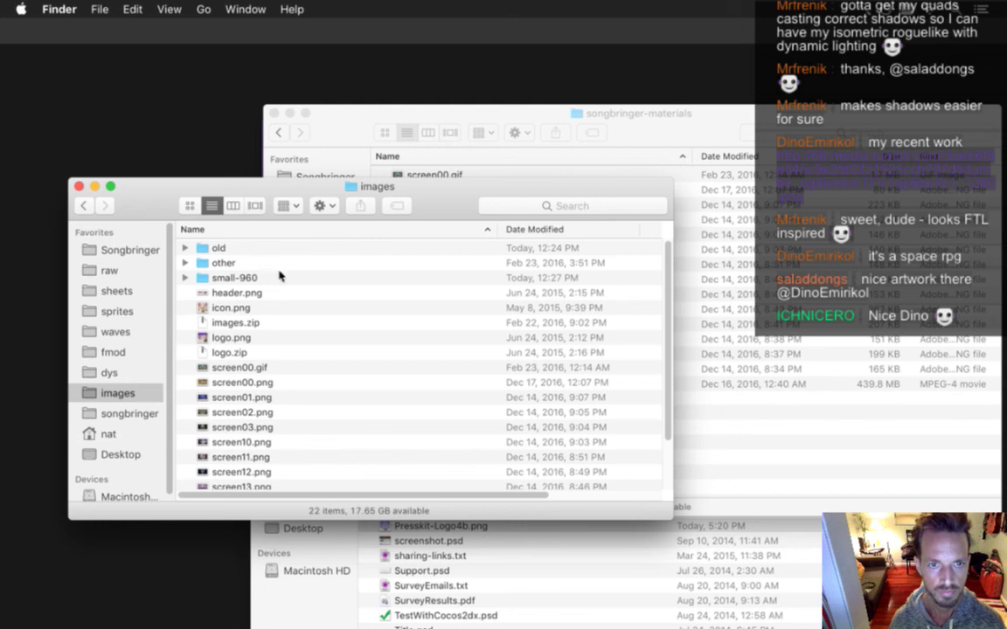
Bring the rez folder window forward, move it fully into view, and open its Songbringer folder
{"action": "key", "text": "super+grave"}
{"action": "key", "text": "super+grave"}
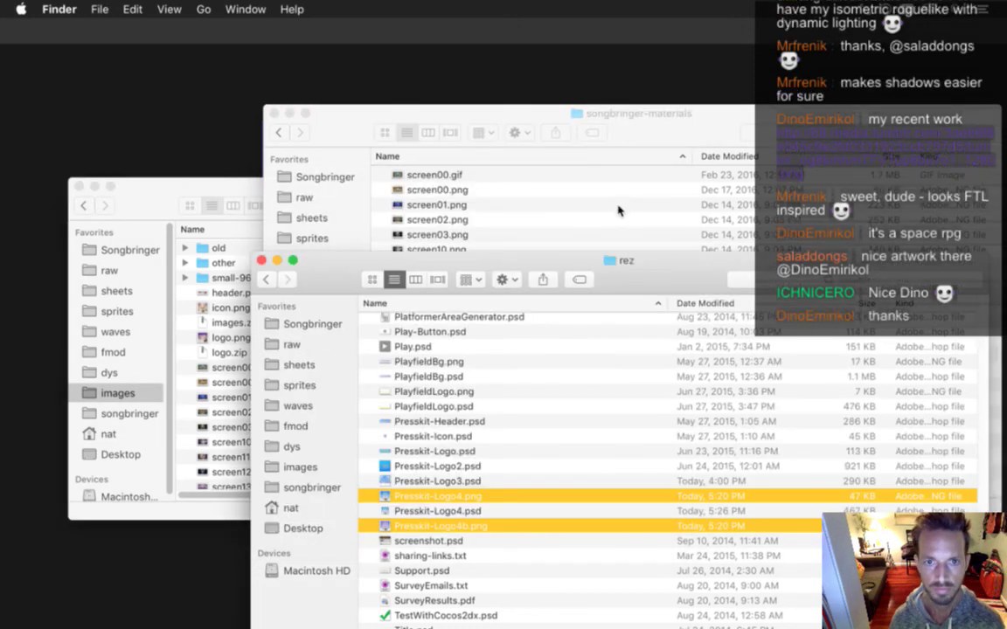
{"action": "left_click", "coordinate": [493, 482]}
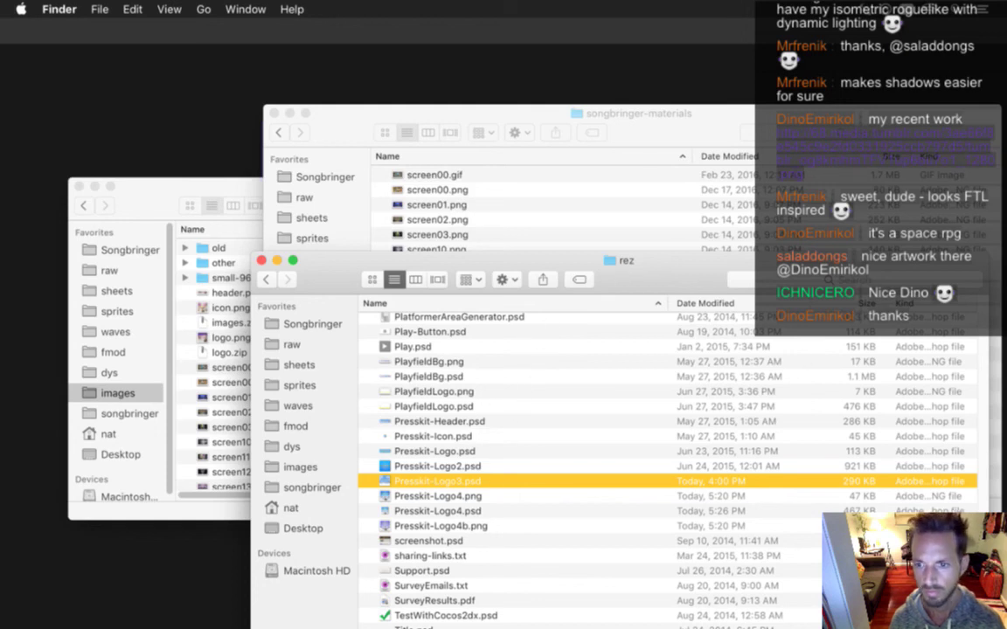
{"action": "scroll", "coordinate": [410, 298], "scroll_direction": "up", "scroll_amount": 15}
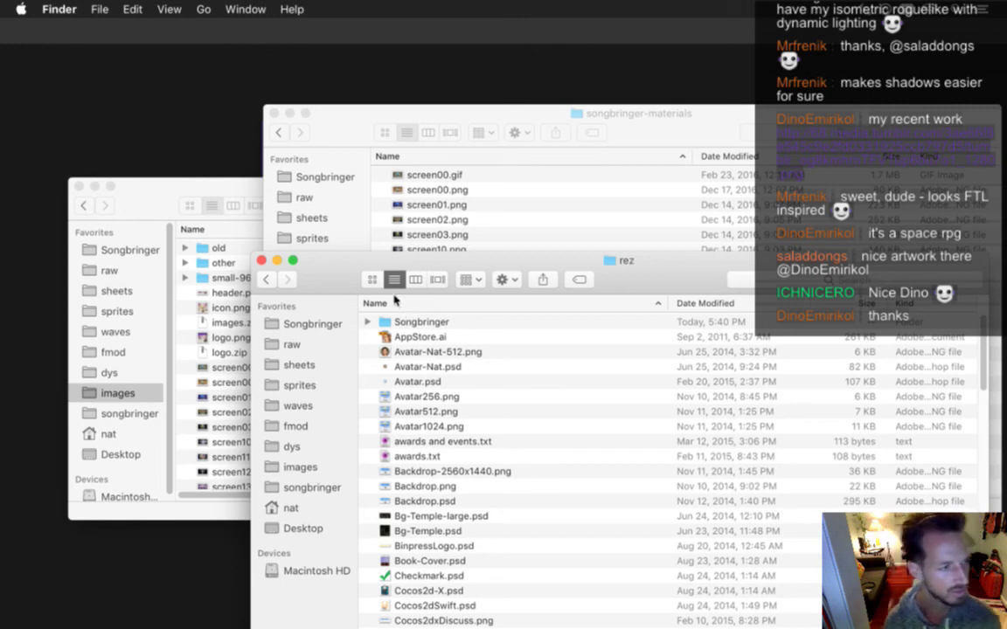
{"action": "left_click_drag", "start_coordinate": [324, 280], "coordinate": [295, 233]}
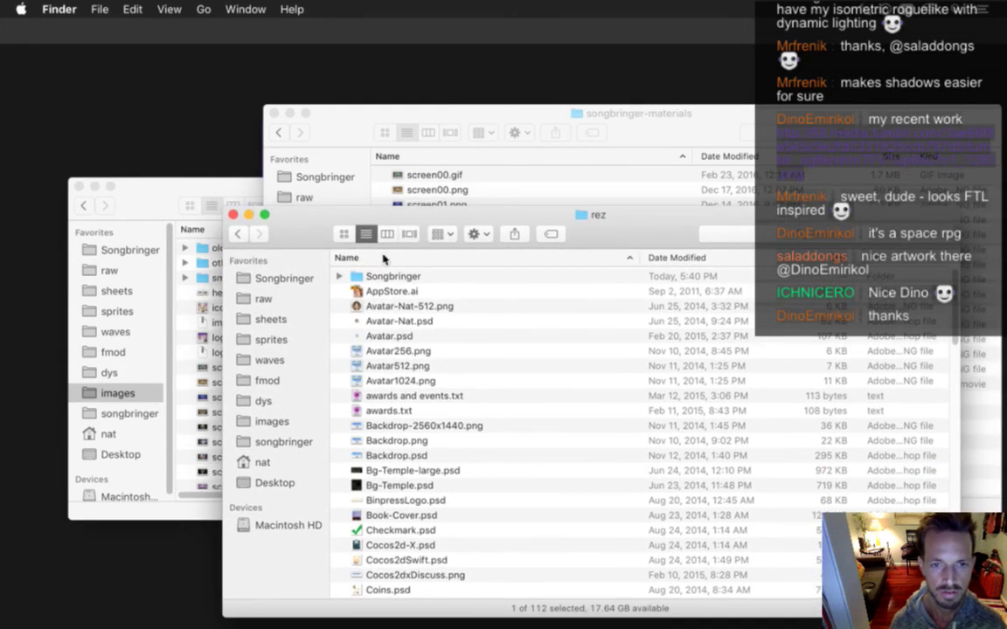
{"action": "double_click", "coordinate": [394, 277]}
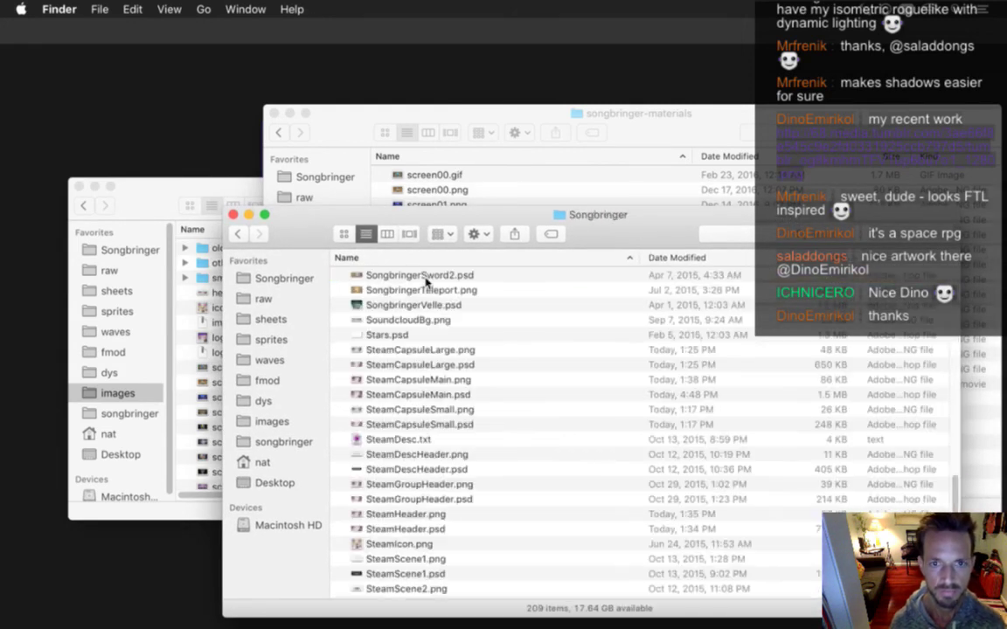
Find the exported Logo3.png in the Songbringer folder and preview it
{"action": "left_click_drag", "start_coordinate": [957, 492], "coordinate": [943, 436]}
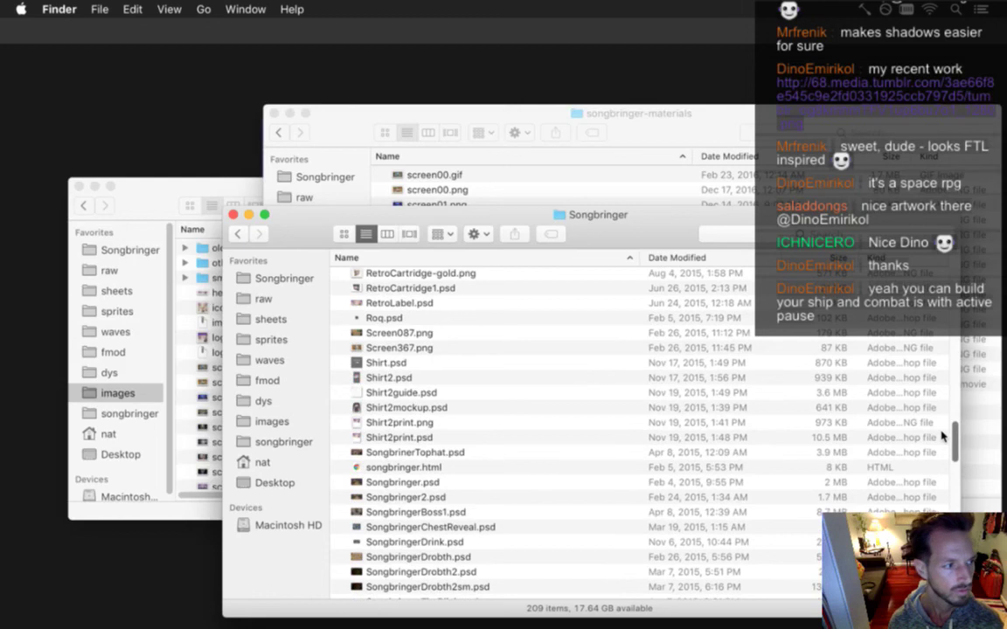
{"action": "scroll", "coordinate": [941, 435], "scroll_direction": "up", "scroll_amount": 2}
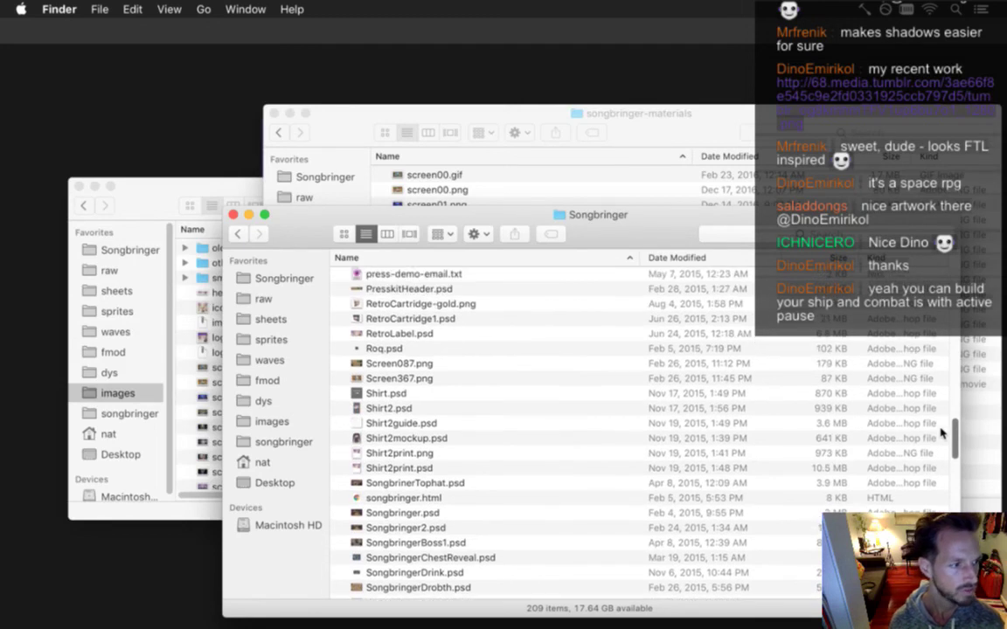
{"action": "scroll", "coordinate": [942, 434], "scroll_direction": "up", "scroll_amount": 1}
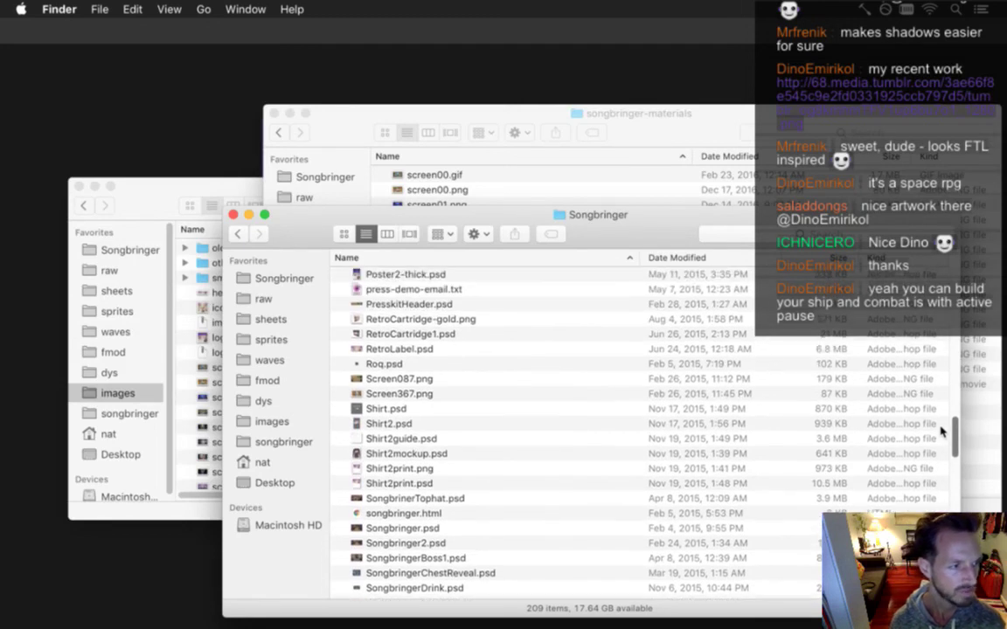
{"action": "left_click_drag", "start_coordinate": [942, 430], "coordinate": [942, 398]}
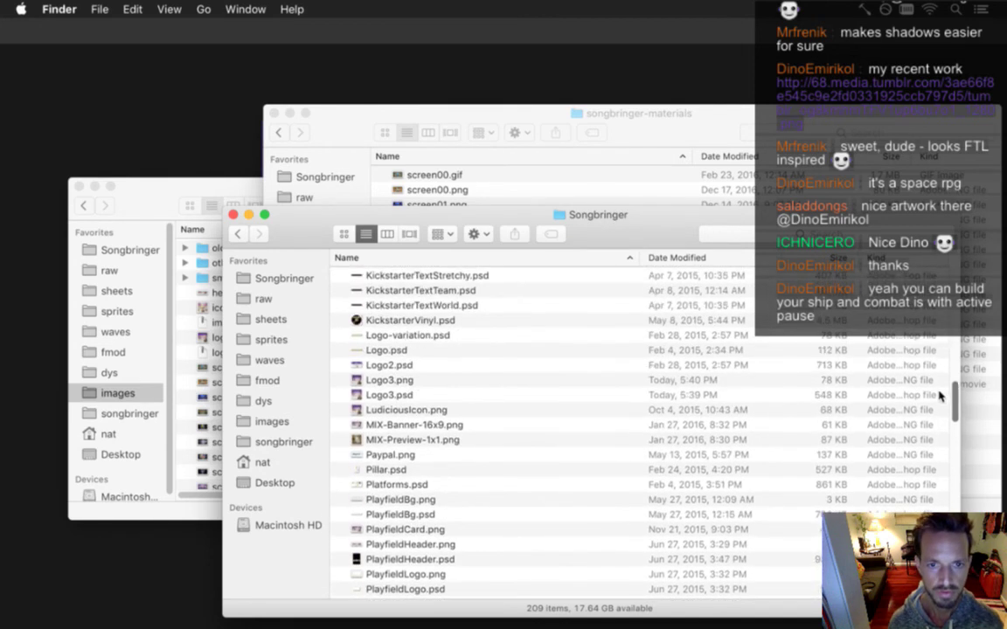
{"action": "left_click", "coordinate": [456, 381]}
{"action": "key", "text": "space"}
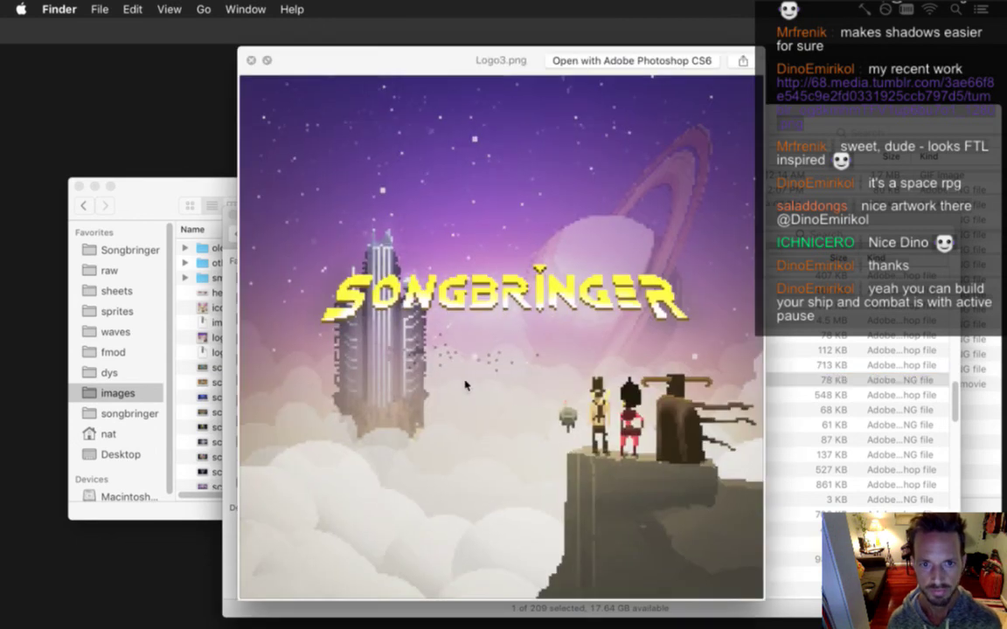
{"action": "key", "text": "space"}
Back in Photoshop, compare the artwork with and without lightmiddle, darkedges and the light group, and check it in grayscale with Color Fill 2
{"action": "key", "text": "super+Tab"}
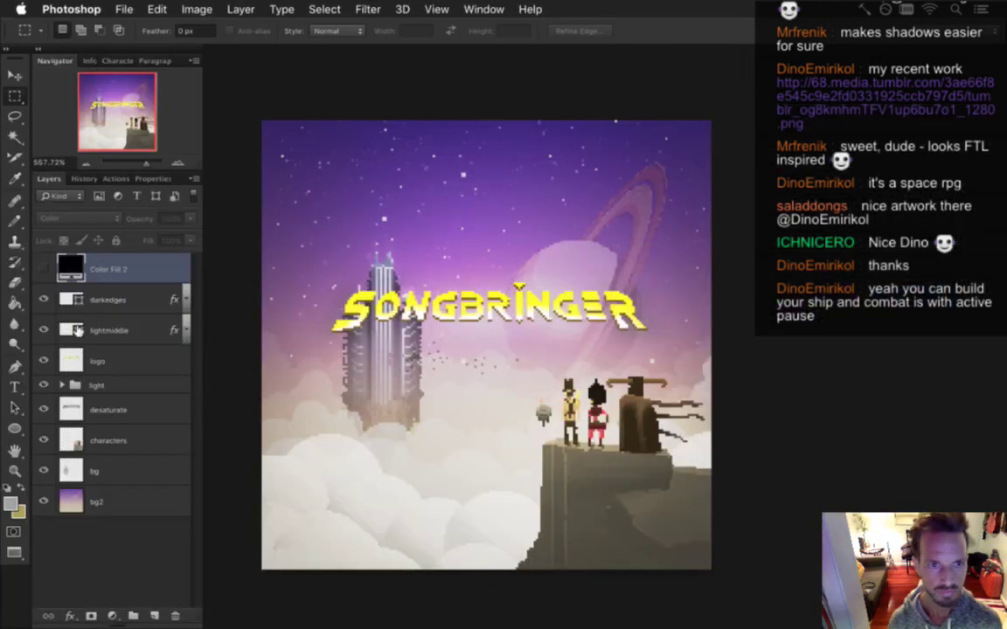
{"action": "left_click_drag", "start_coordinate": [43, 329], "coordinate": [43, 300]}
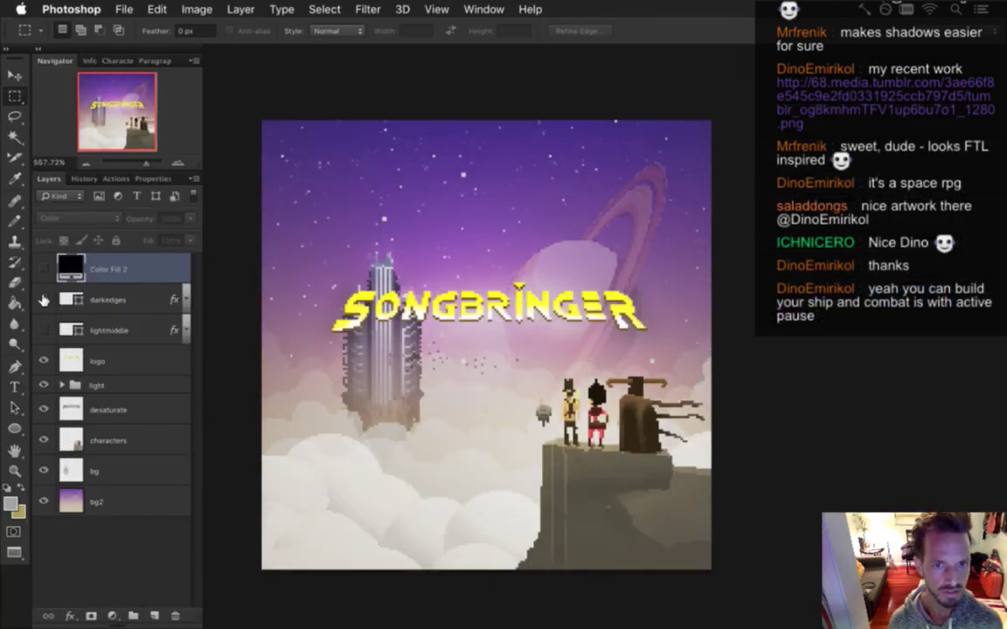
{"action": "left_click", "coordinate": [44, 385]}
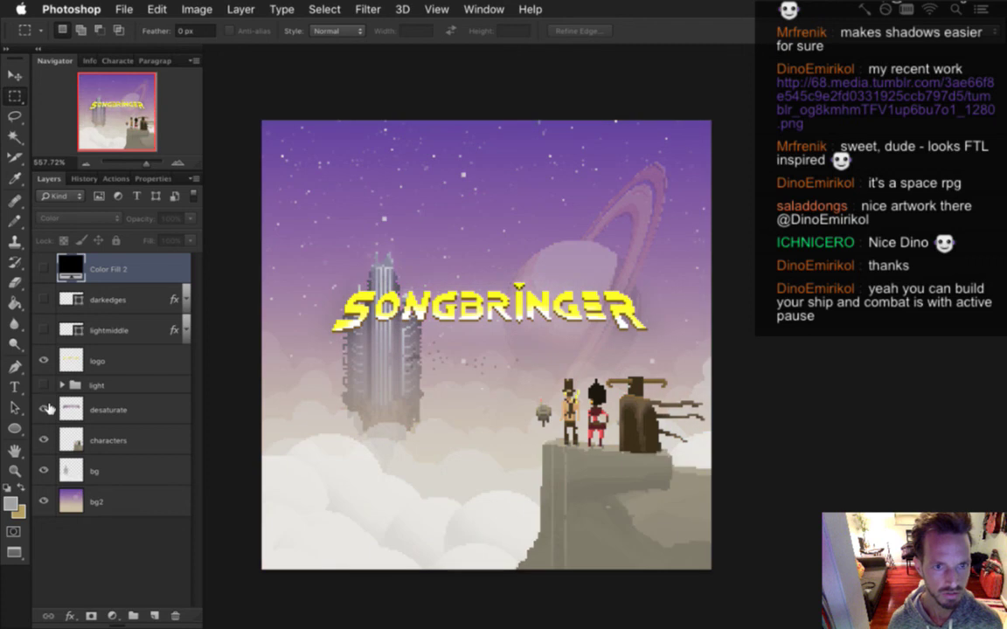
{"action": "mouse_move", "coordinate": [44, 410]}
{"action": "left_mouse_down"}
{"action": "mouse_move", "coordinate": [56, 531]}
{"action": "mouse_move", "coordinate": [43, 463]}
{"action": "mouse_move", "coordinate": [43, 300]}
{"action": "left_mouse_up"}
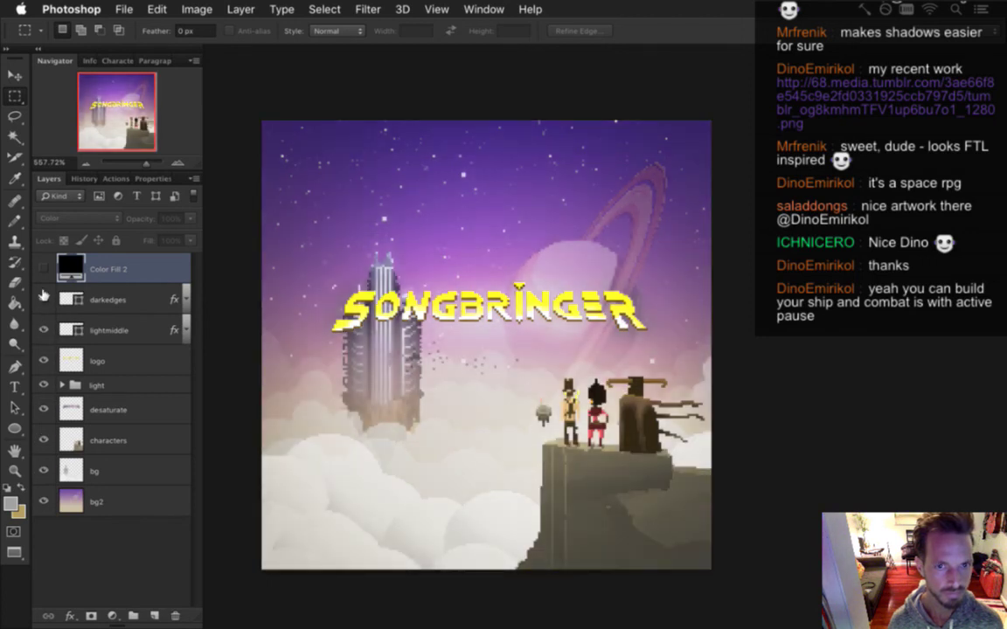
{"action": "left_click", "coordinate": [43, 269]}
{"action": "left_click", "coordinate": [42, 268]}
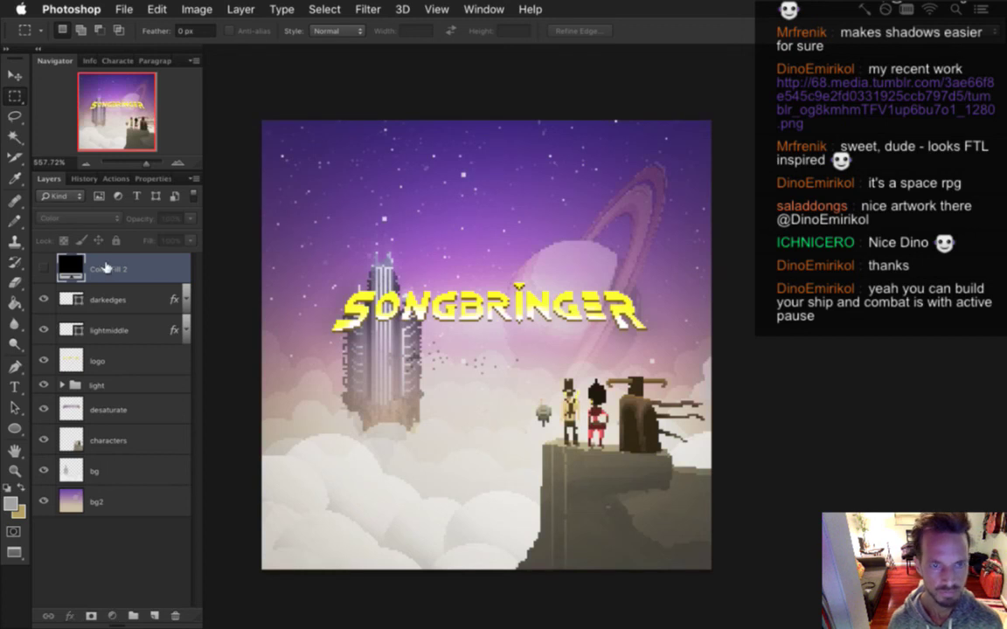
Rename the Color Fill 2 layer as grayscale
{"action": "double_click", "coordinate": [100, 271]}
{"action": "type", "text": "graysca"}
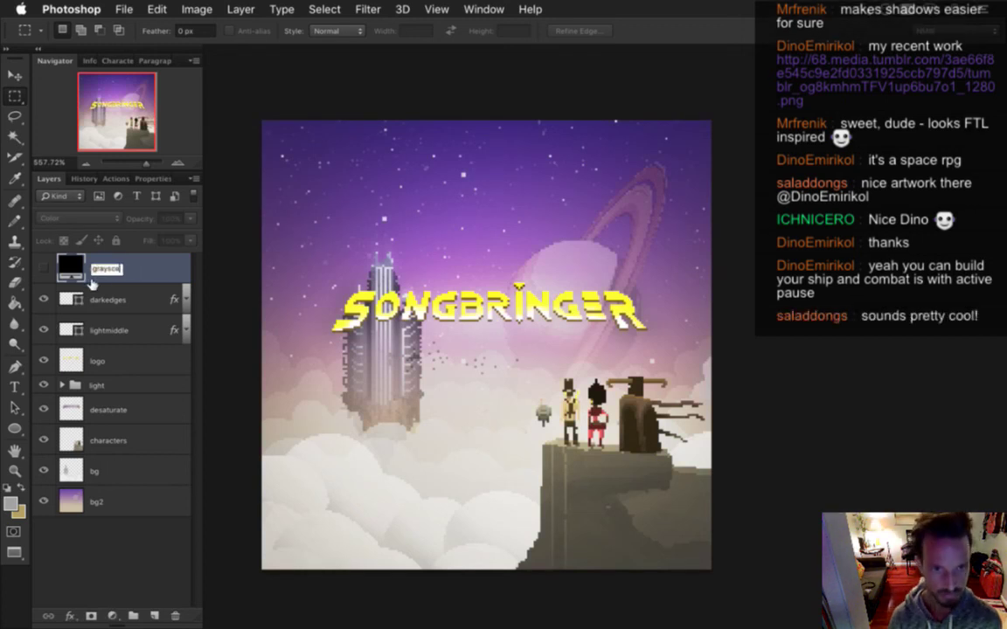
{"action": "type", "text": "le"}
{"action": "key", "text": "Return"}
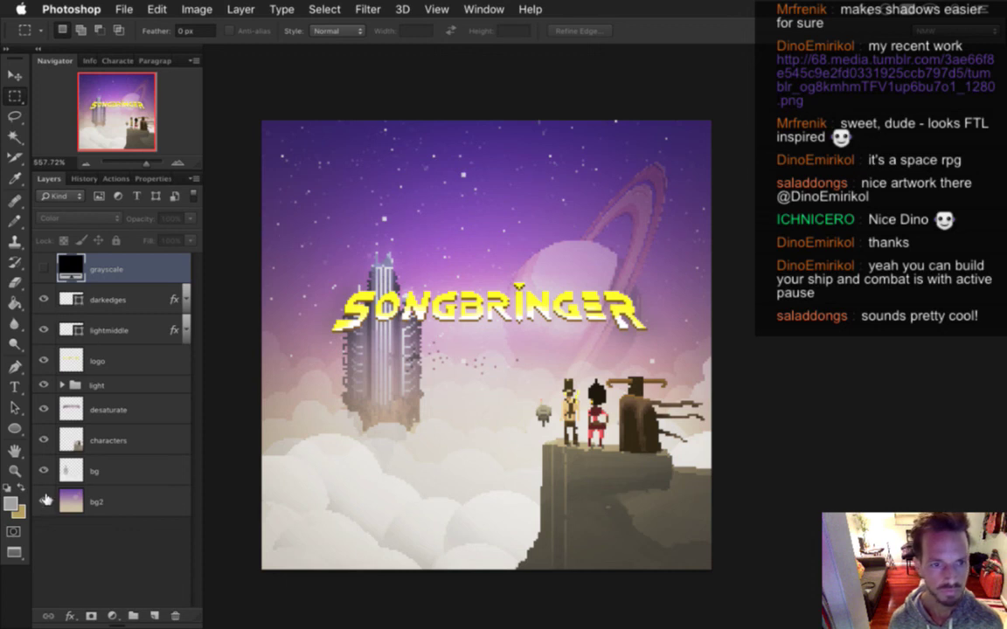
Hide every layer except logo, so the title lettering stands alone on transparency
{"action": "left_click_drag", "start_coordinate": [46, 504], "coordinate": [43, 410]}
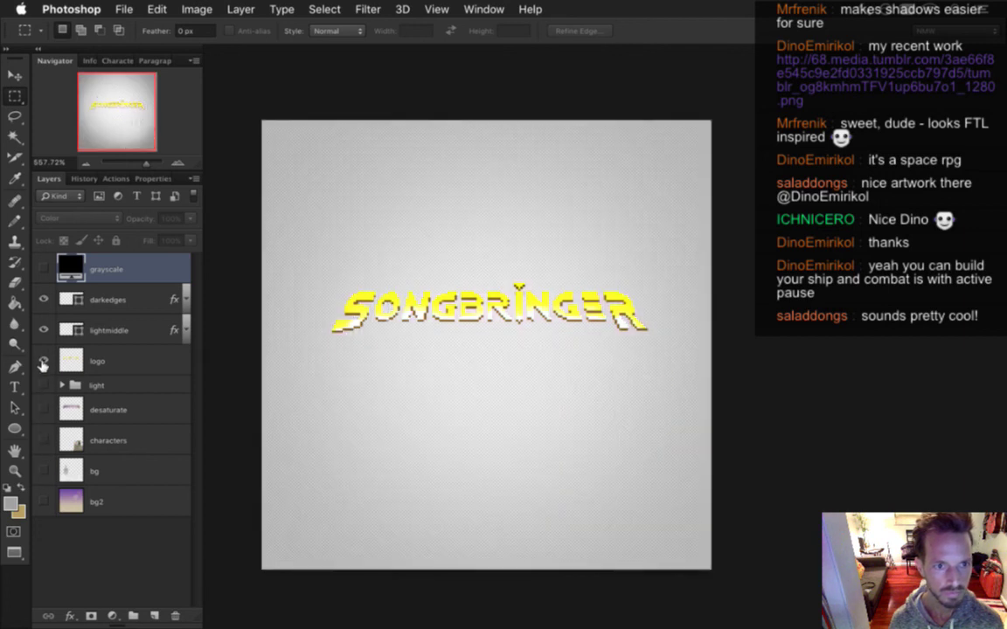
{"action": "left_click", "coordinate": [44, 360]}
{"action": "left_click", "coordinate": [44, 361]}
{"action": "left_click", "coordinate": [44, 331]}
{"action": "left_click", "coordinate": [44, 300]}
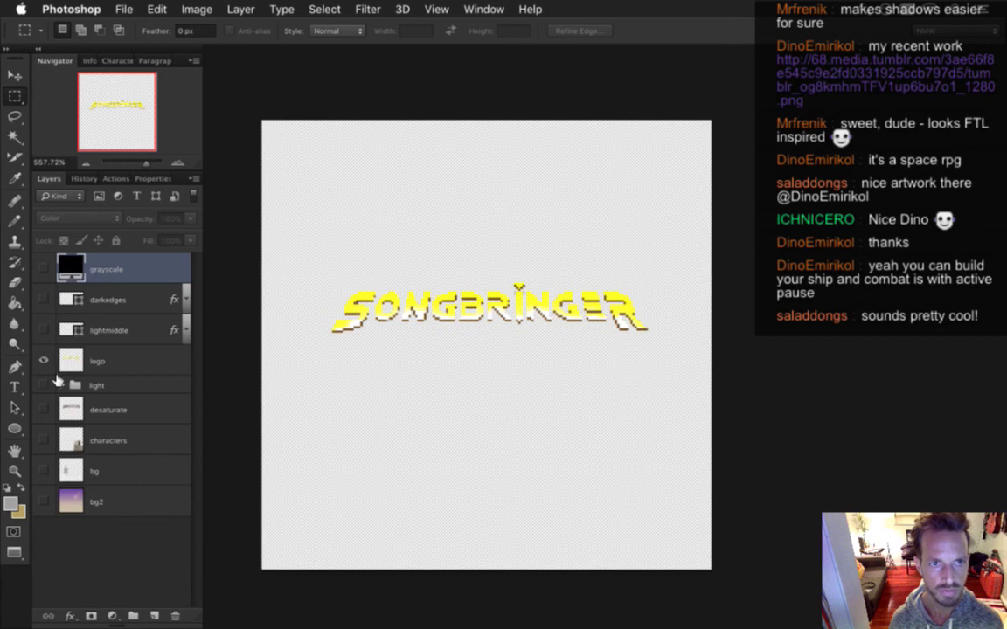
{"action": "key", "text": "super+alt+shift+s"}
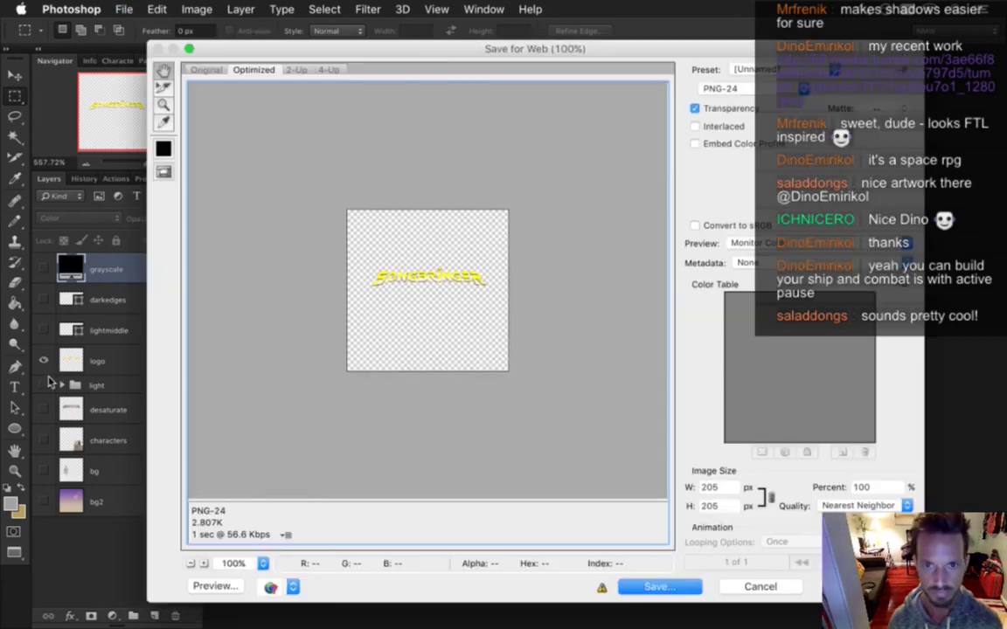
{"action": "type", "text": "1024"}
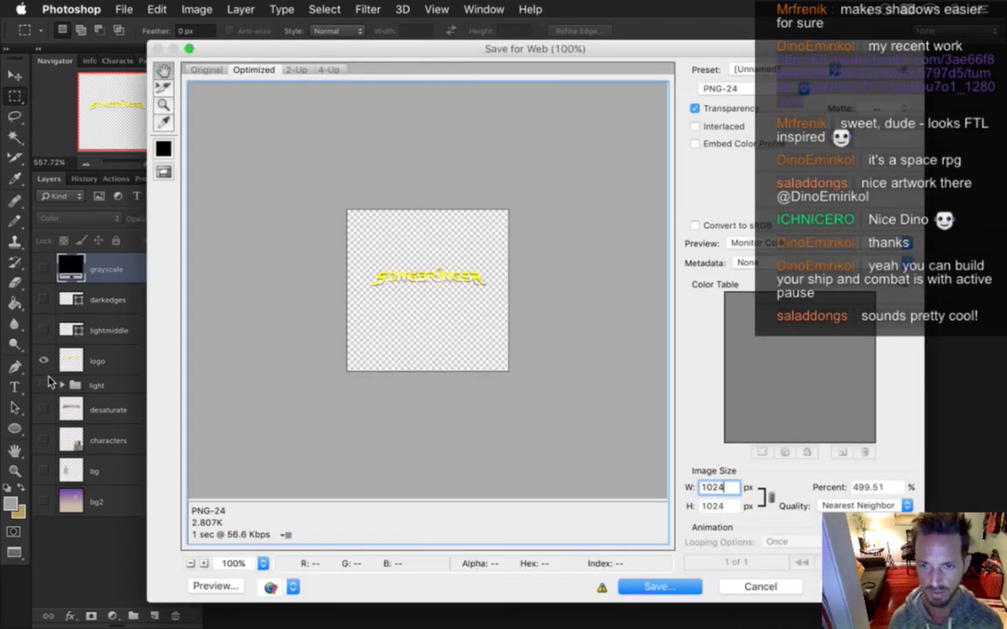
{"action": "key", "text": "Tab"}
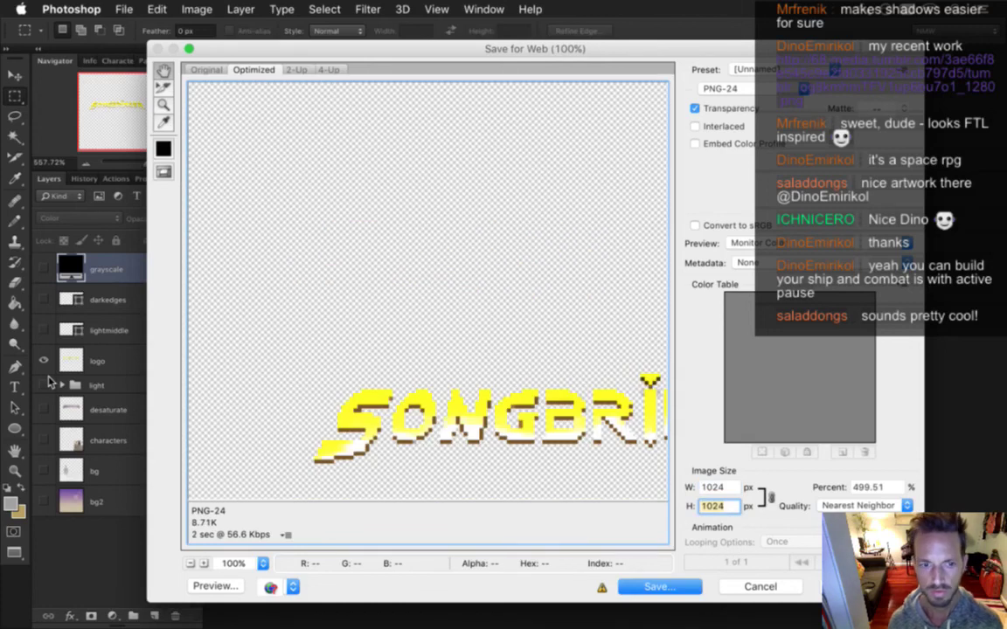
{"action": "left_click", "coordinate": [643, 587]}
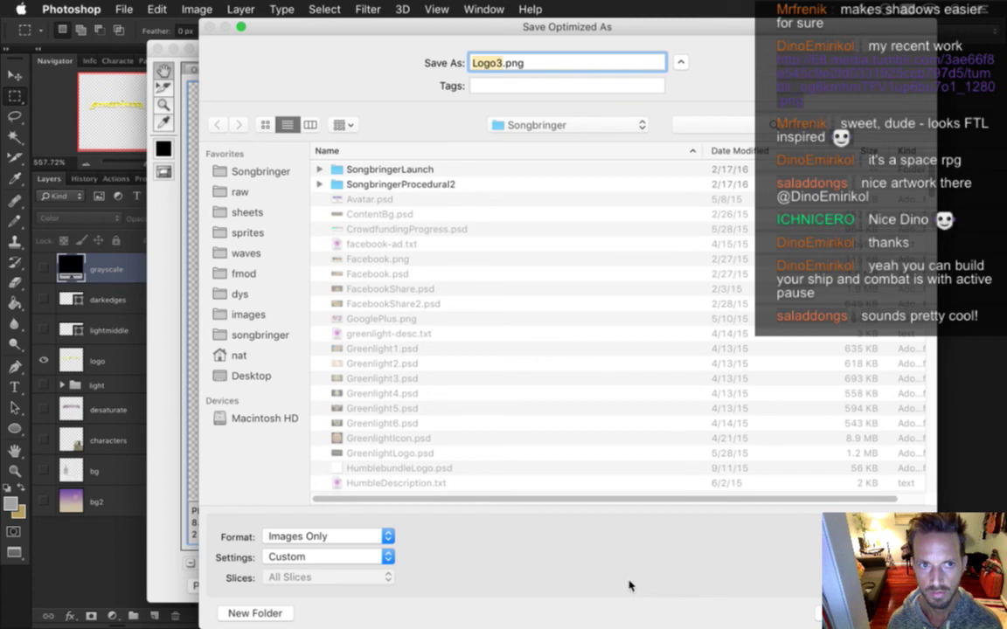
{"action": "key", "text": "Return"}
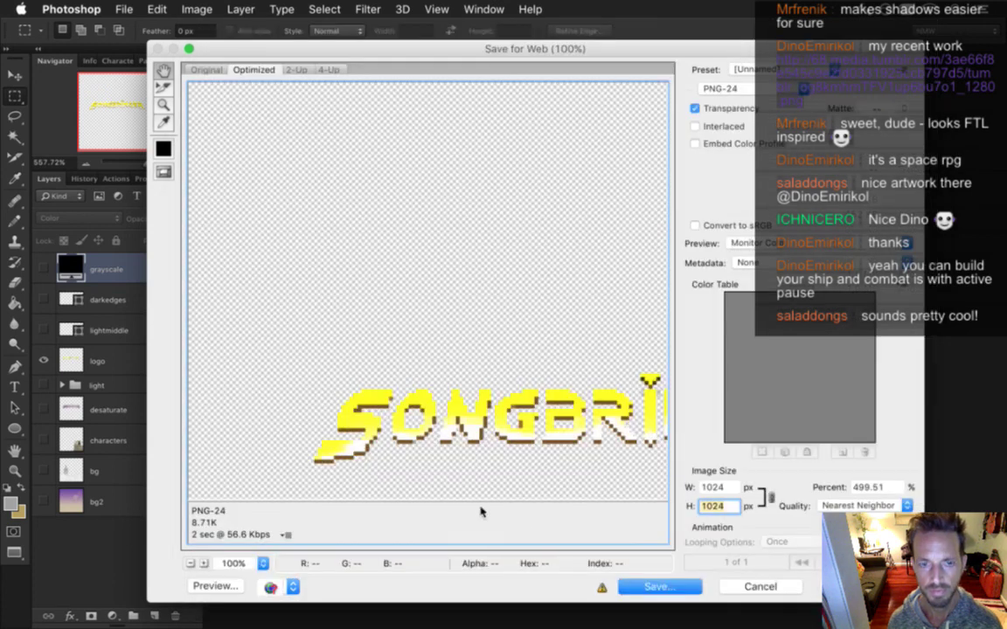
{"action": "left_click", "coordinate": [742, 587]}
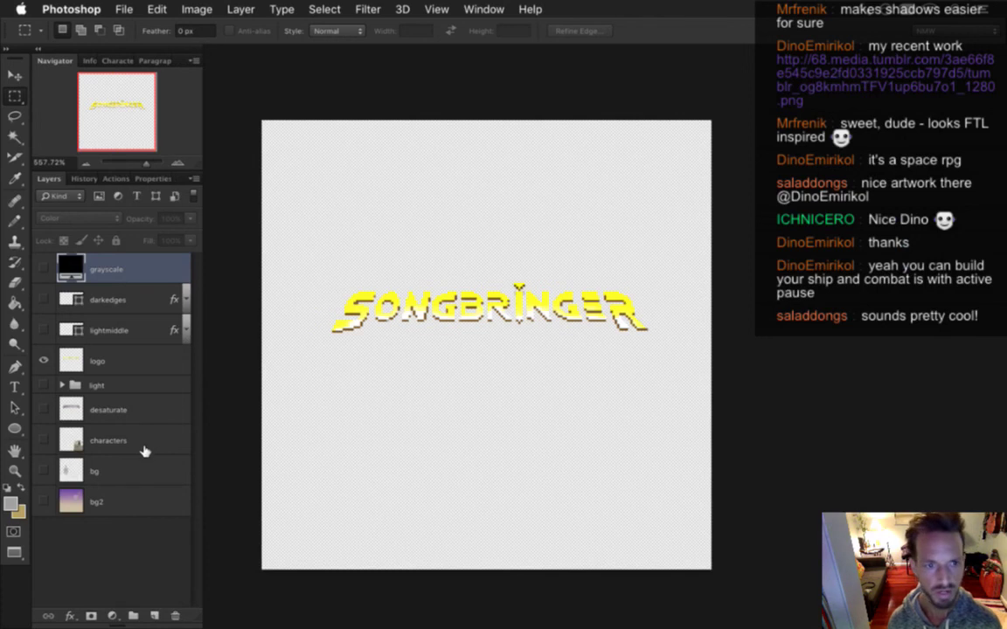
Add a solid #828282 fill layer beneath bg2 as the logo's backdrop and delete its layer mask
{"action": "left_click", "coordinate": [72, 500]}
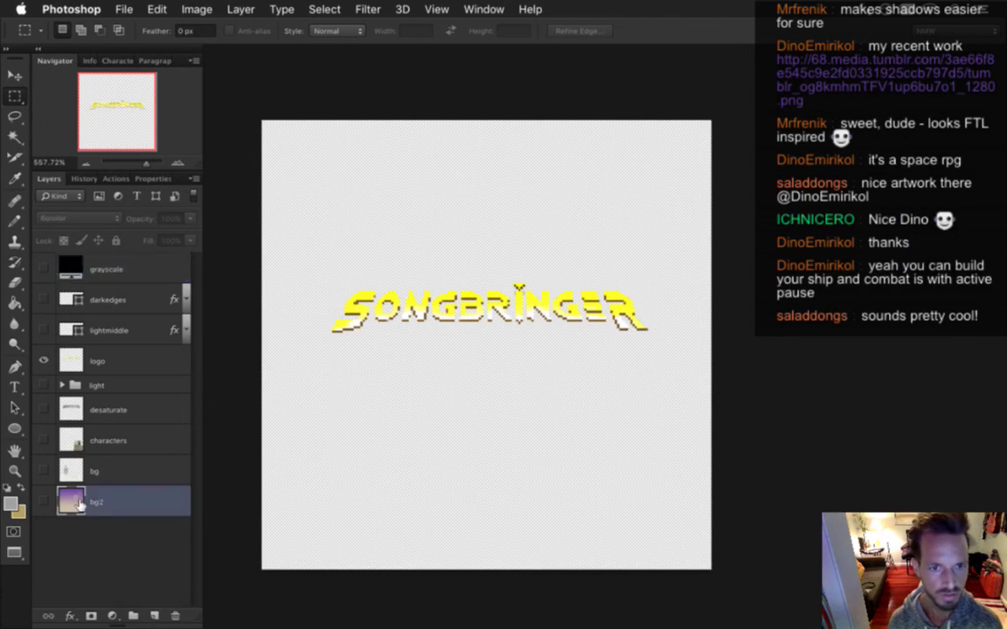
{"action": "left_click", "coordinate": [112, 616]}
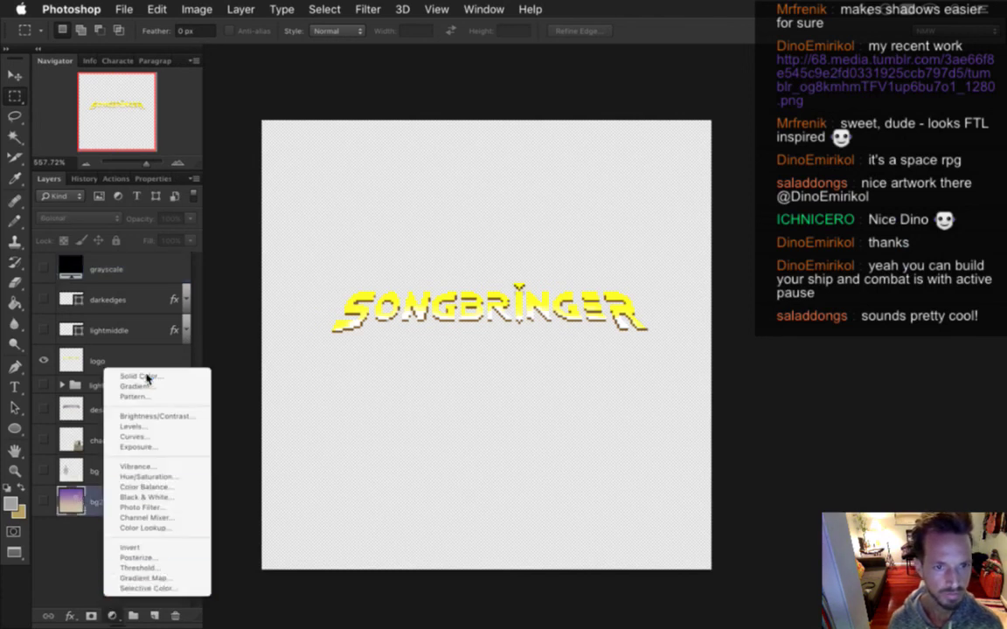
{"action": "left_click", "coordinate": [138, 377]}
{"action": "left_click_drag", "start_coordinate": [133, 418], "coordinate": [142, 403]}
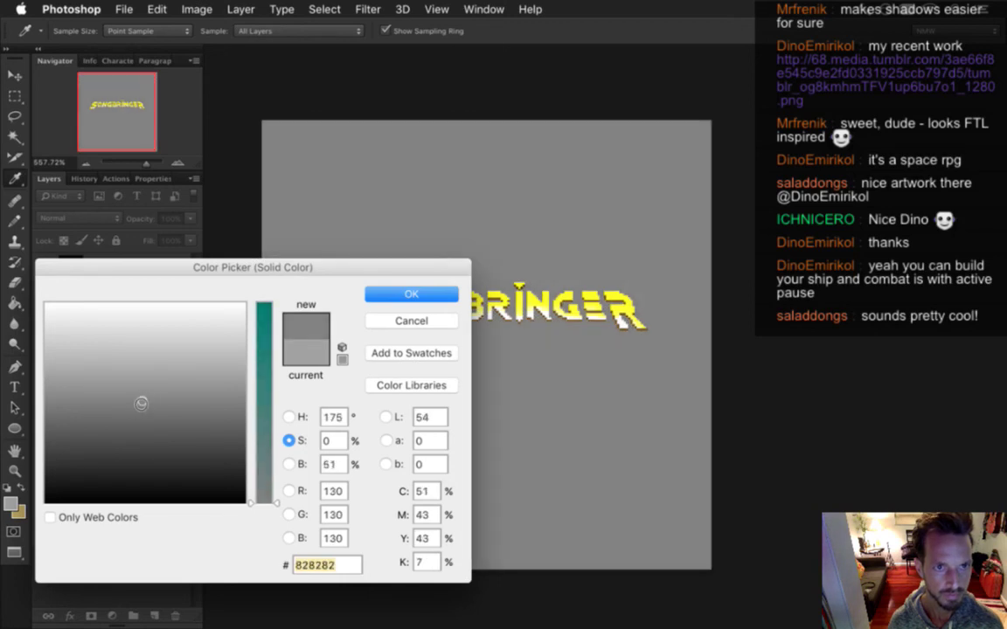
{"action": "left_click", "coordinate": [410, 294]}
{"action": "left_click_drag", "start_coordinate": [70, 492], "coordinate": [70, 544]}
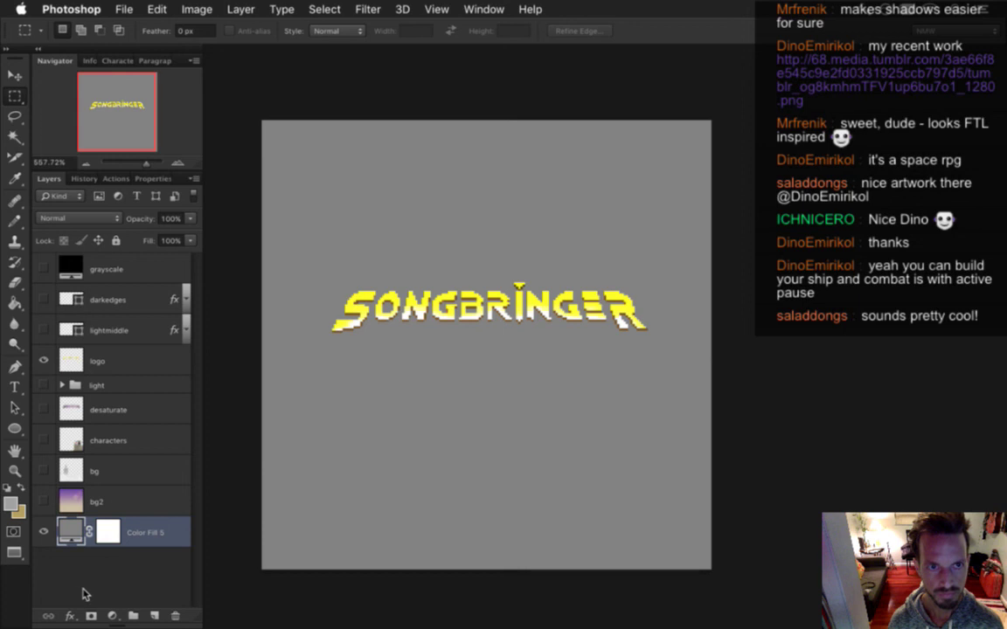
{"action": "right_click", "coordinate": [107, 530]}
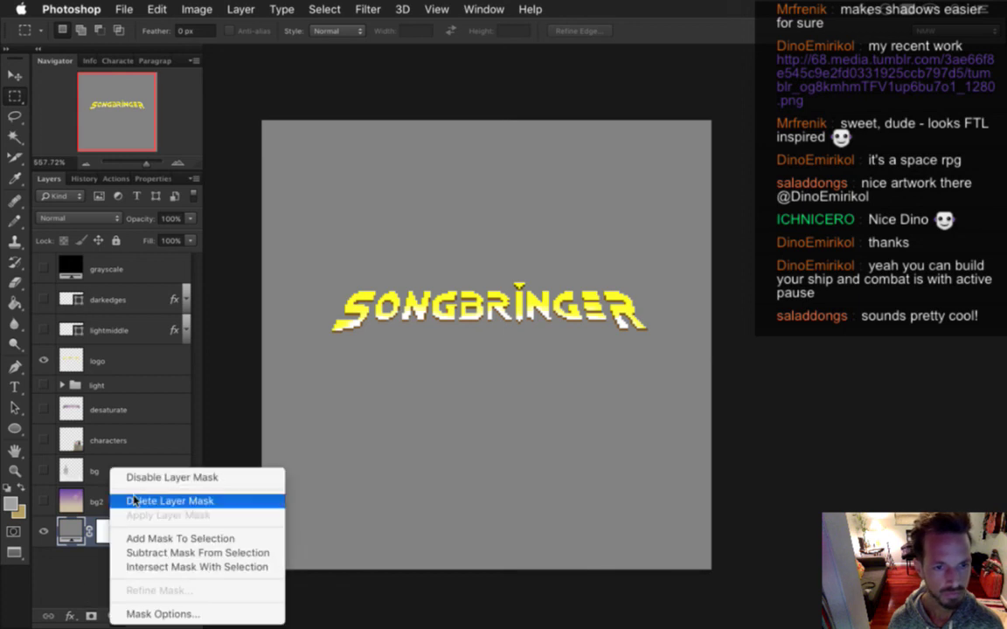
{"action": "left_click", "coordinate": [146, 502]}
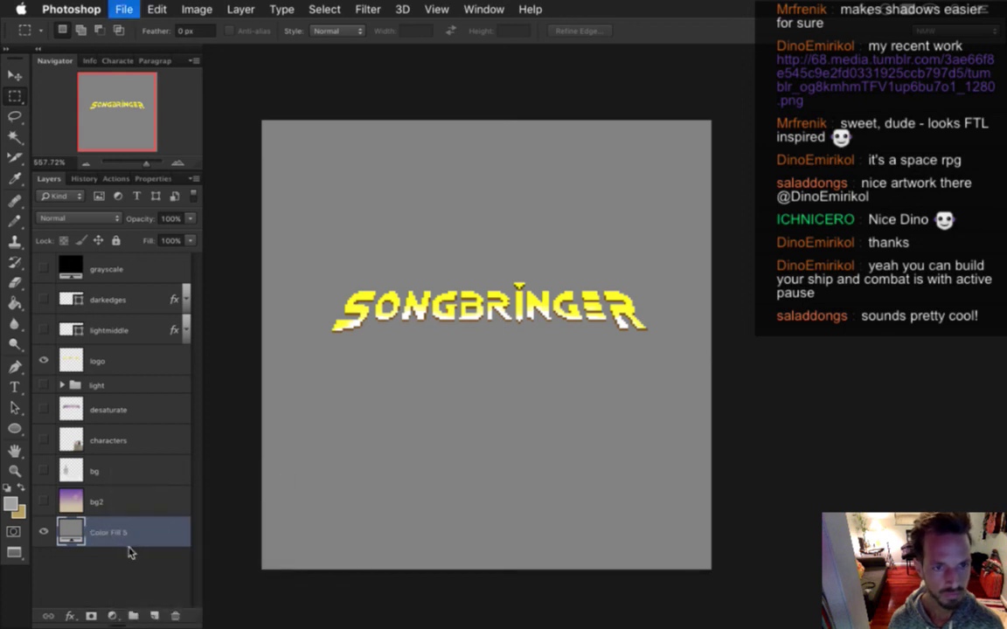
Export the logo on gray for the web as a 1024 px wide PNG-24 named Logo3b.png in the Songbringer folder
{"action": "key", "text": "super+alt+shift+s"}
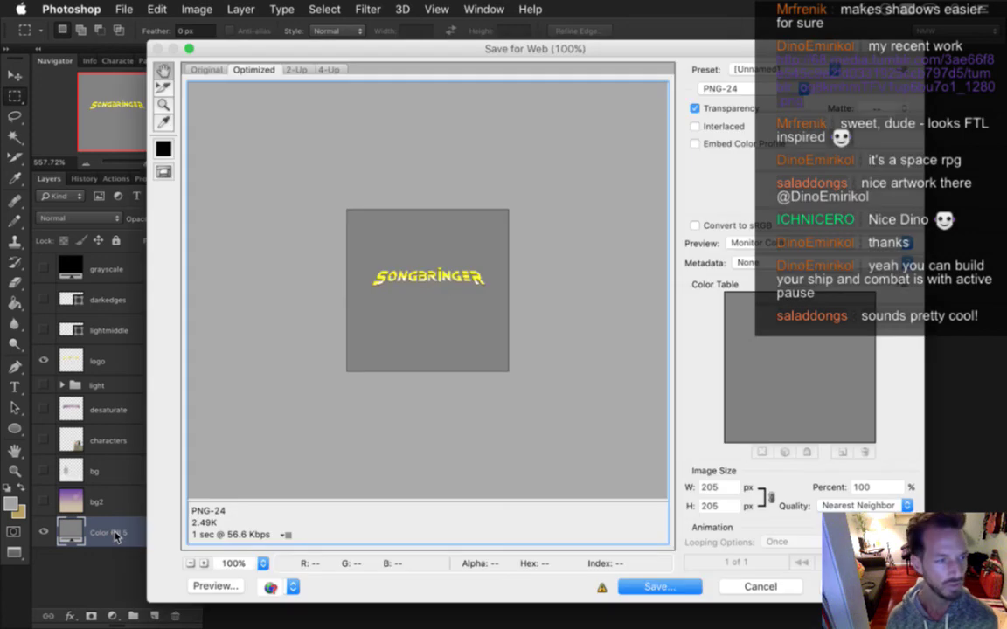
{"action": "key", "text": "Tab"}
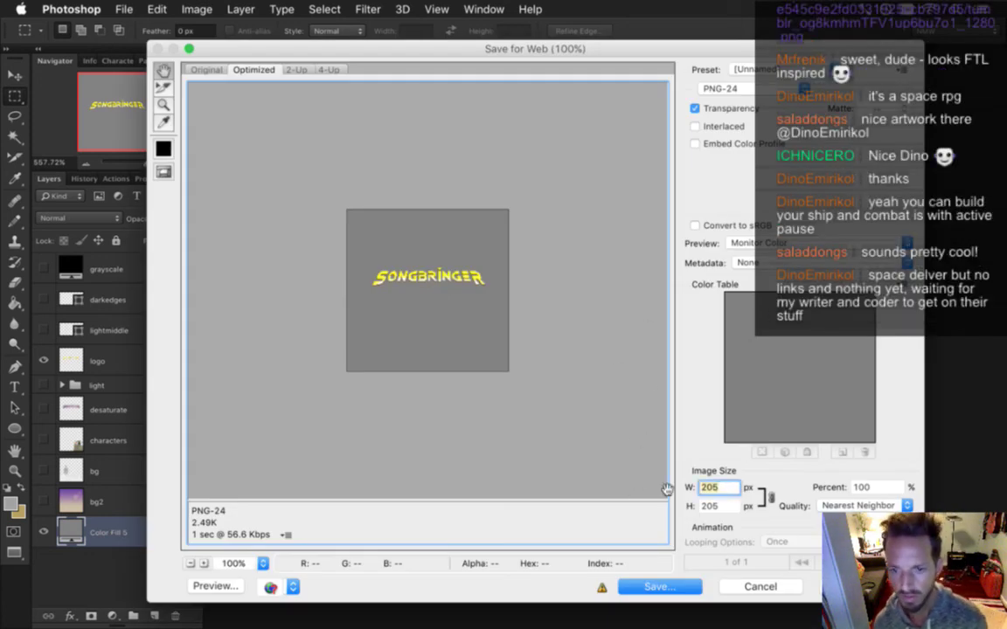
{"action": "type", "text": "1024"}
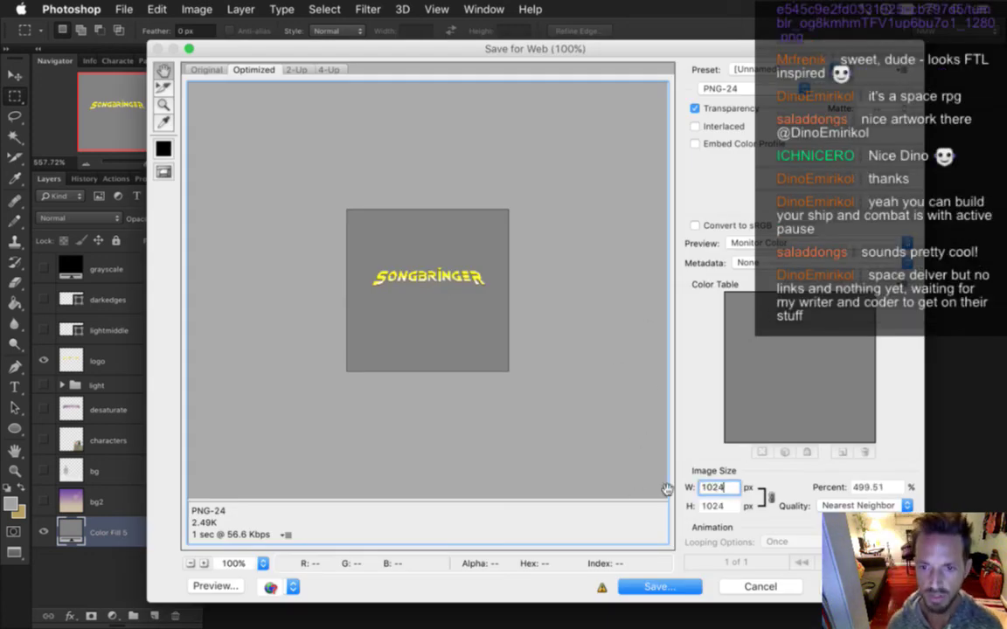
{"action": "key", "text": "Tab"}
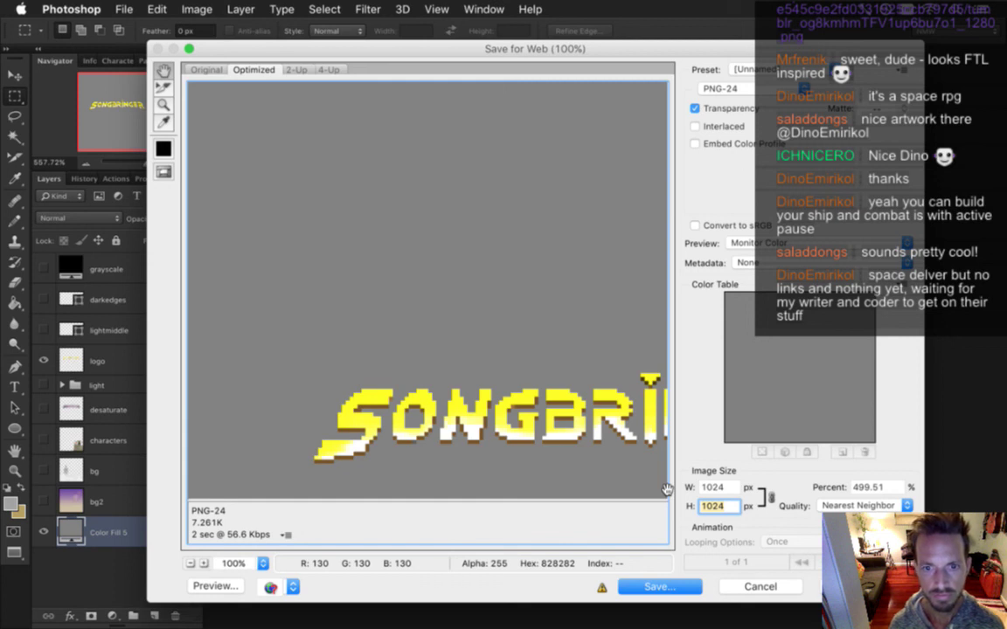
{"action": "left_click", "coordinate": [669, 478]}
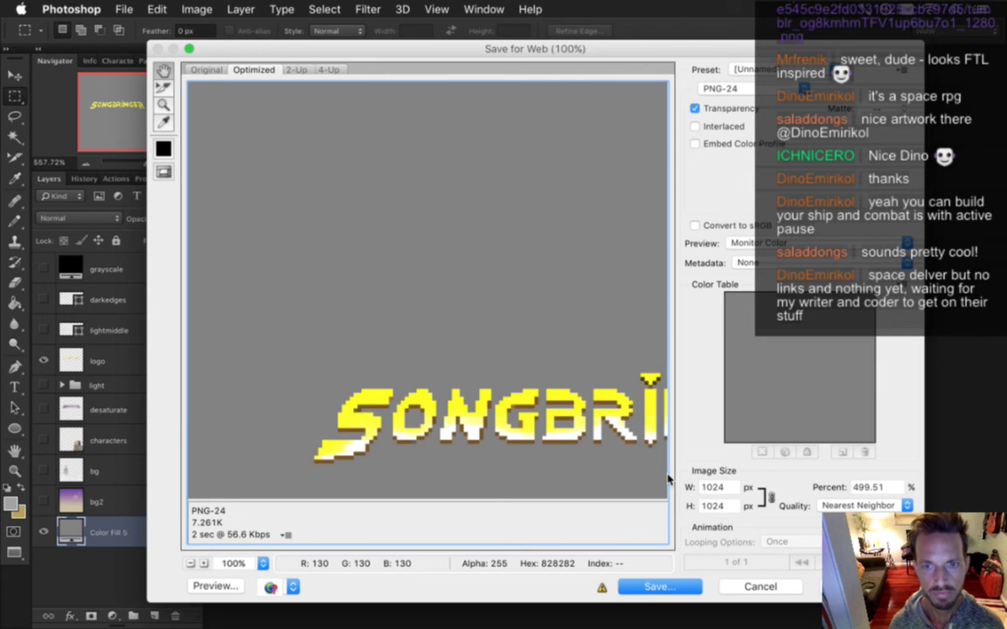
{"action": "key", "text": "Return"}
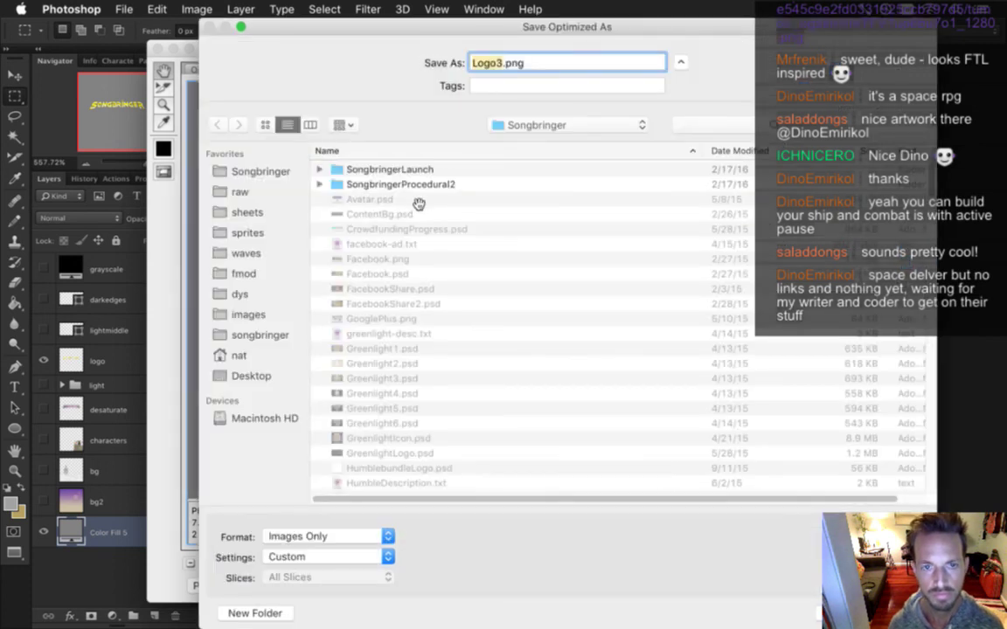
{"action": "key", "text": "Right"}
{"action": "type", "text": "B"}
{"action": "key", "text": "Return"}
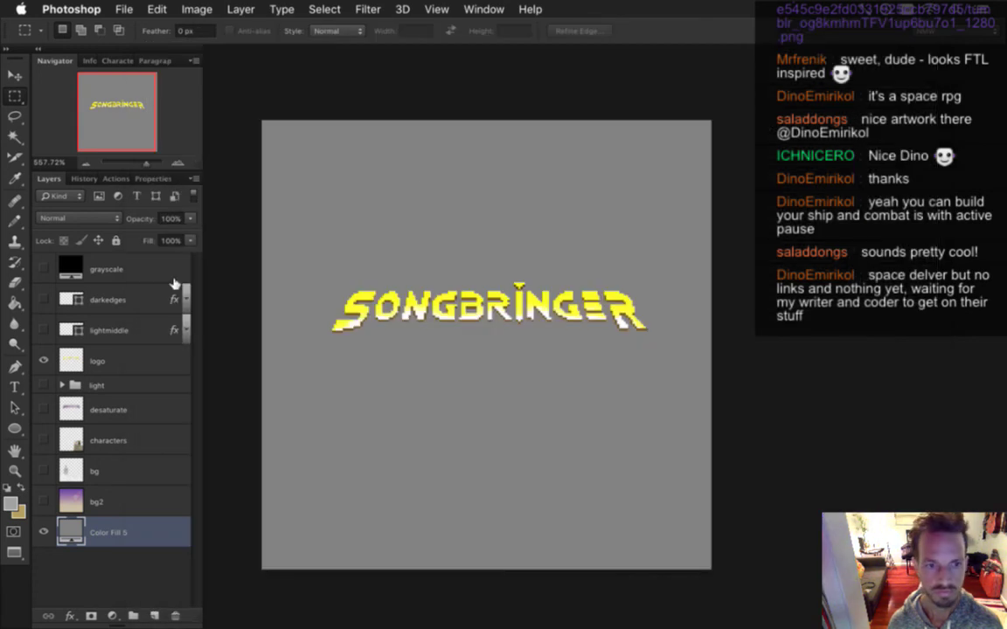
Hide the gray fill, show the layers from bg2 up to darkedges again, and rename the fill layer as gray
{"action": "left_click", "coordinate": [46, 532]}
{"action": "left_click_drag", "start_coordinate": [45, 503], "coordinate": [45, 299]}
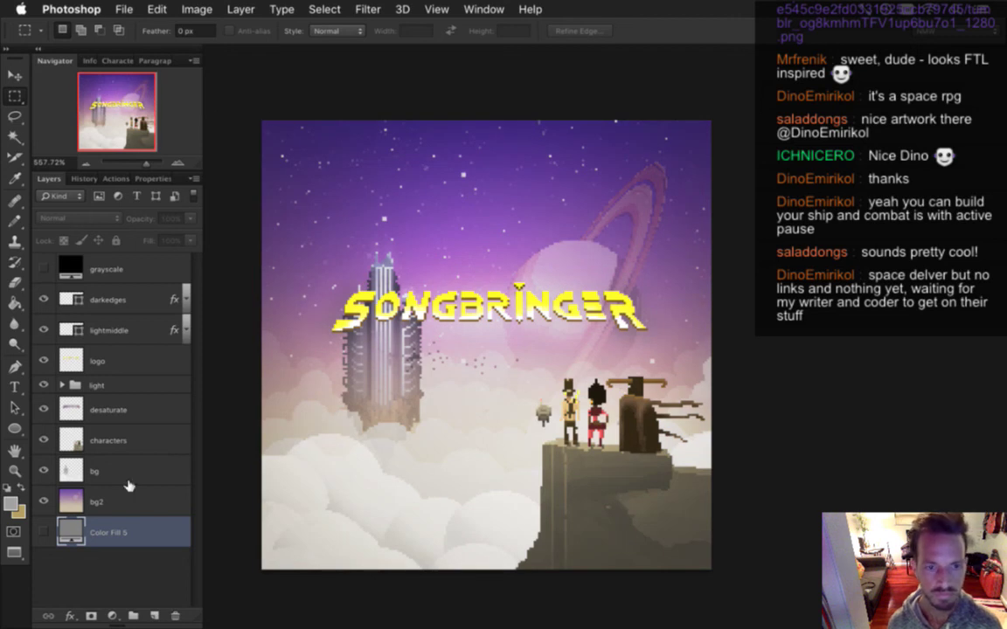
{"action": "double_click", "coordinate": [105, 531]}
{"action": "type", "text": "gray"}
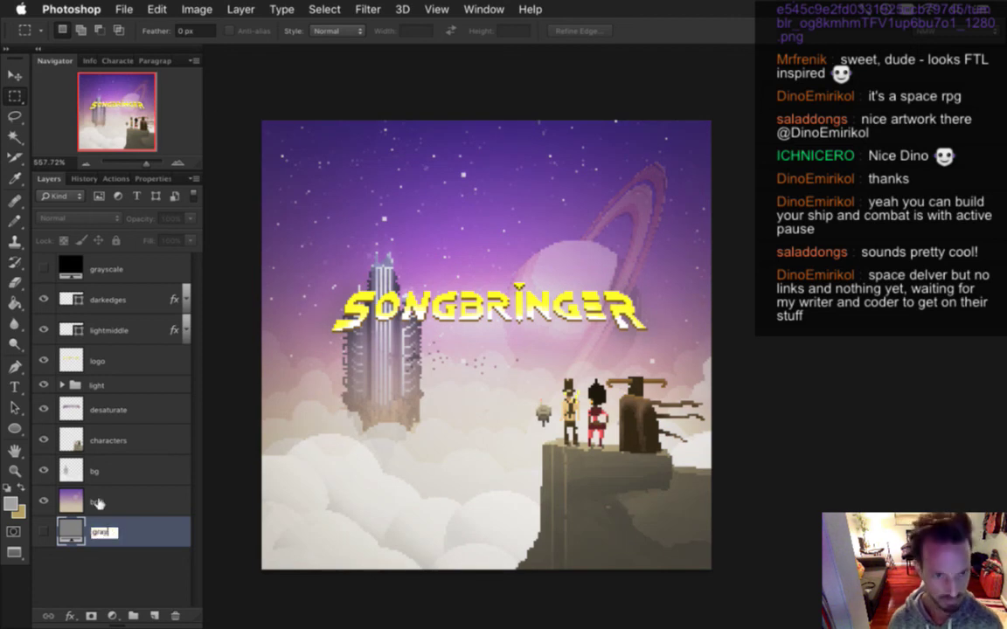
{"action": "key", "text": "Return"}
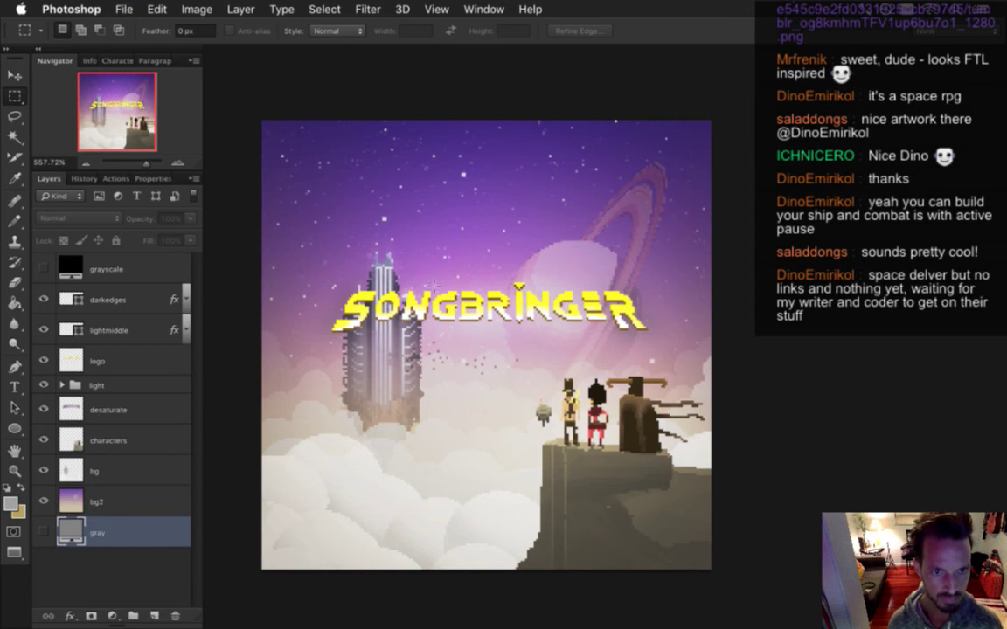
Switch to Finder and locate Logo3.png and Logo3b.png in the Songbringer folder
{"action": "key", "text": "super+Tab"}
{"action": "left_click", "coordinate": [208, 347]}
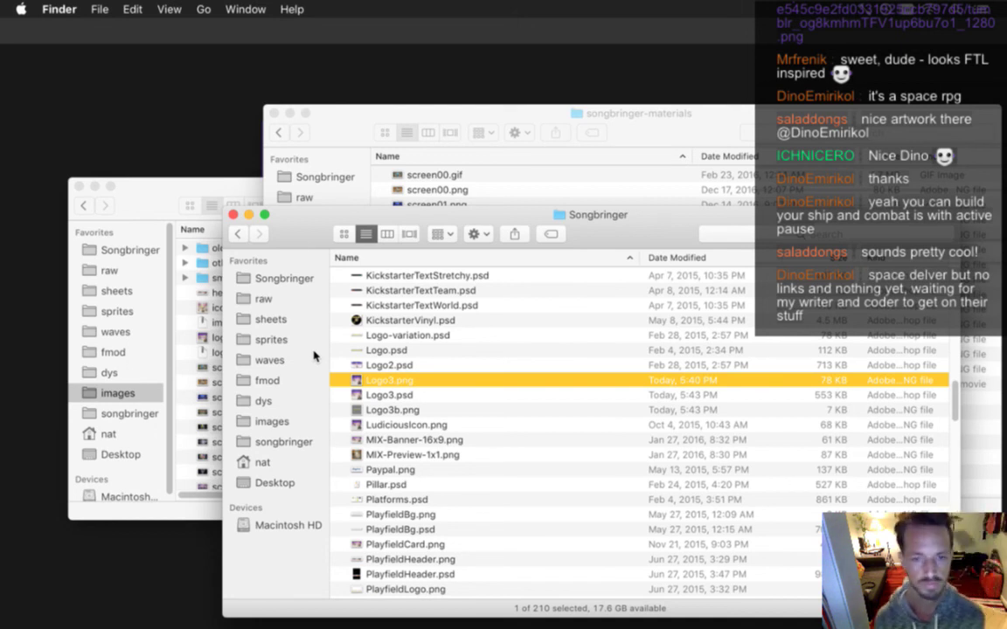
{"action": "left_click_drag", "start_coordinate": [642, 237], "coordinate": [622, 223]}
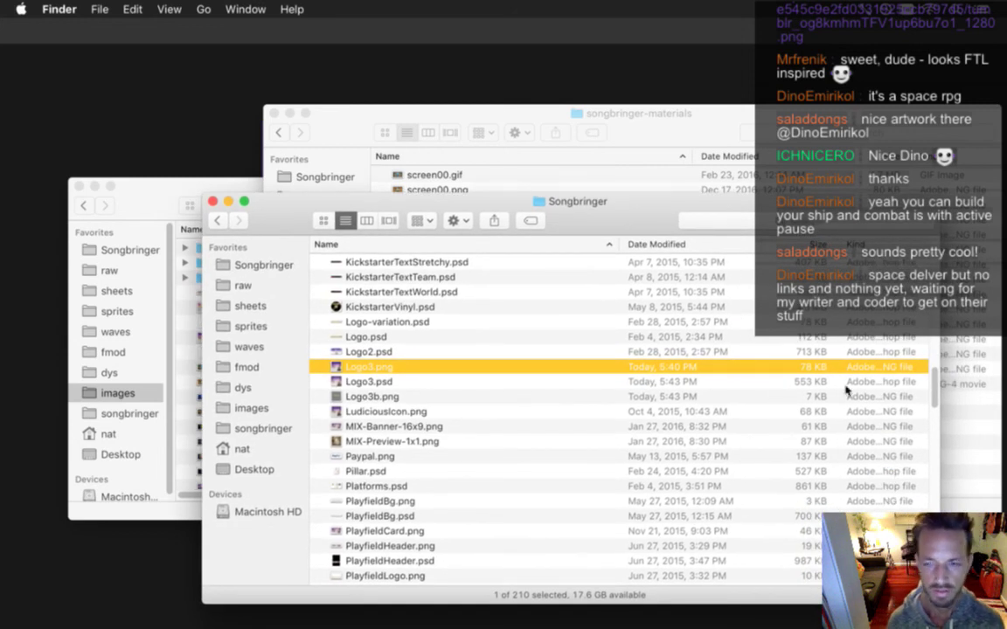
{"action": "scroll", "coordinate": [935, 380], "scroll_direction": "up", "scroll_amount": 5}
{"action": "left_click_drag", "start_coordinate": [935, 380], "coordinate": [935, 389]}
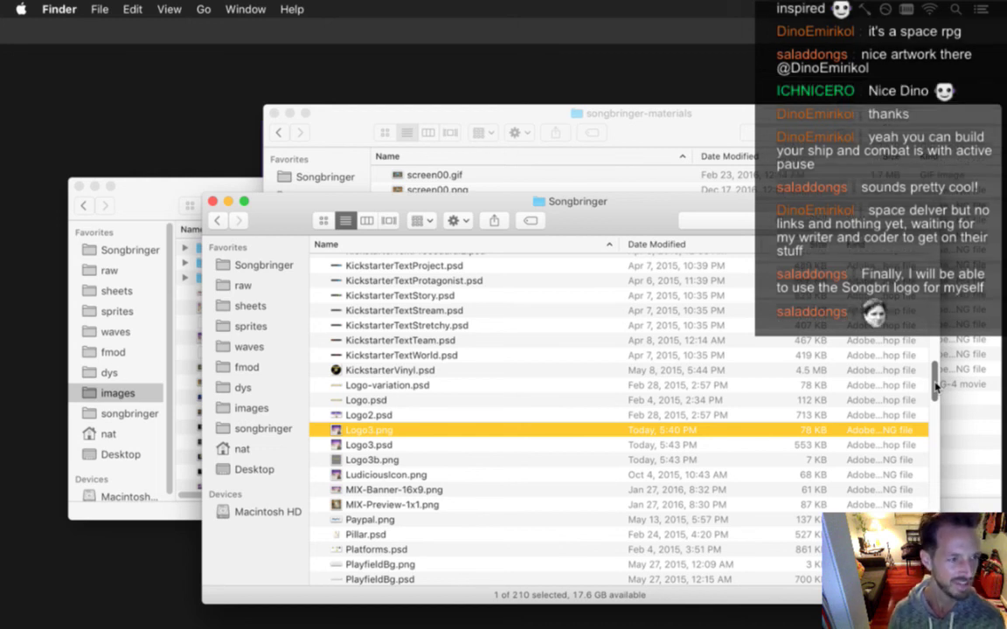
{"action": "scroll", "coordinate": [935, 389], "scroll_direction": "down", "scroll_amount": 5}
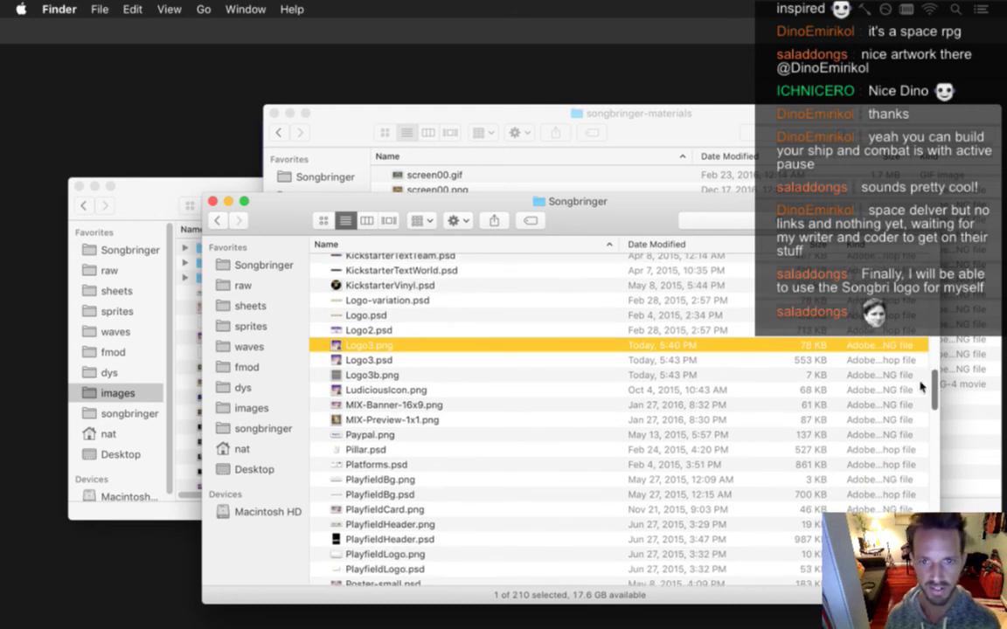
Bring the images folder window to the front, make it slightly taller, and preview icon.png
{"action": "left_click_drag", "start_coordinate": [154, 202], "coordinate": [149, 191]}
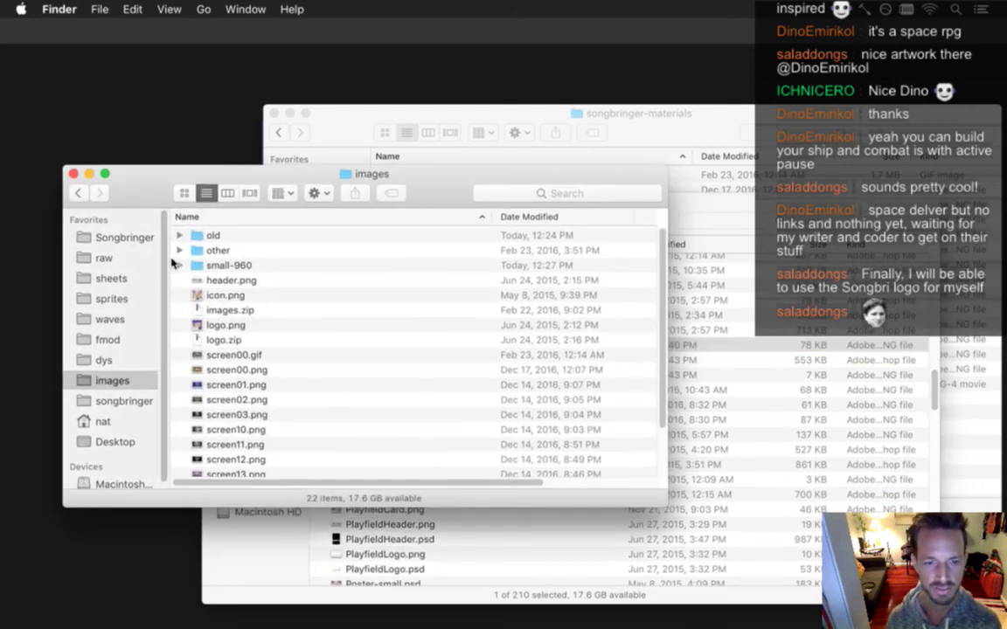
{"action": "left_click_drag", "start_coordinate": [149, 191], "coordinate": [149, 182]}
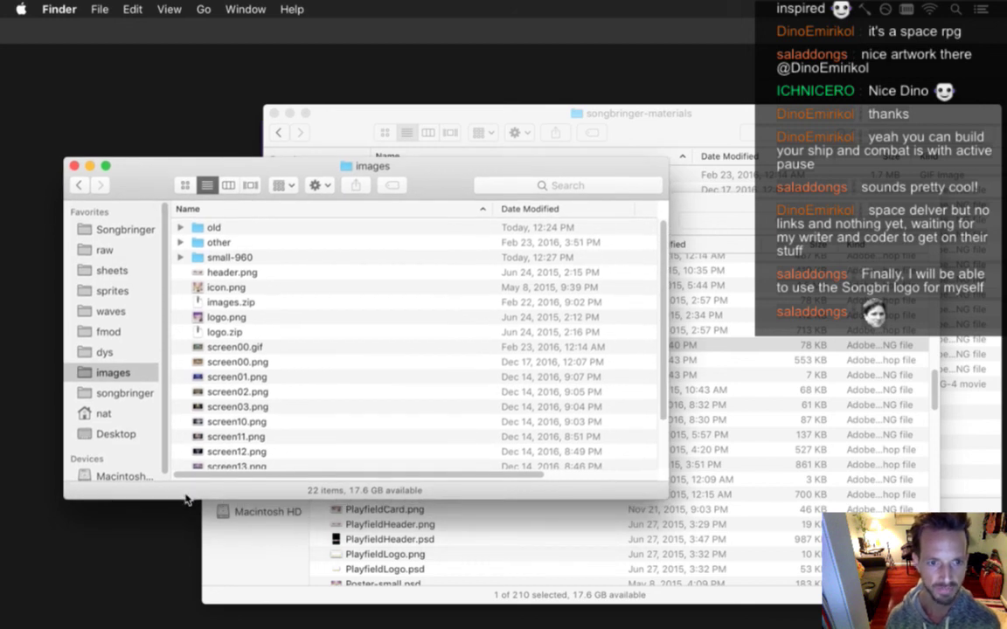
{"action": "left_click_drag", "start_coordinate": [185, 507], "coordinate": [185, 529]}
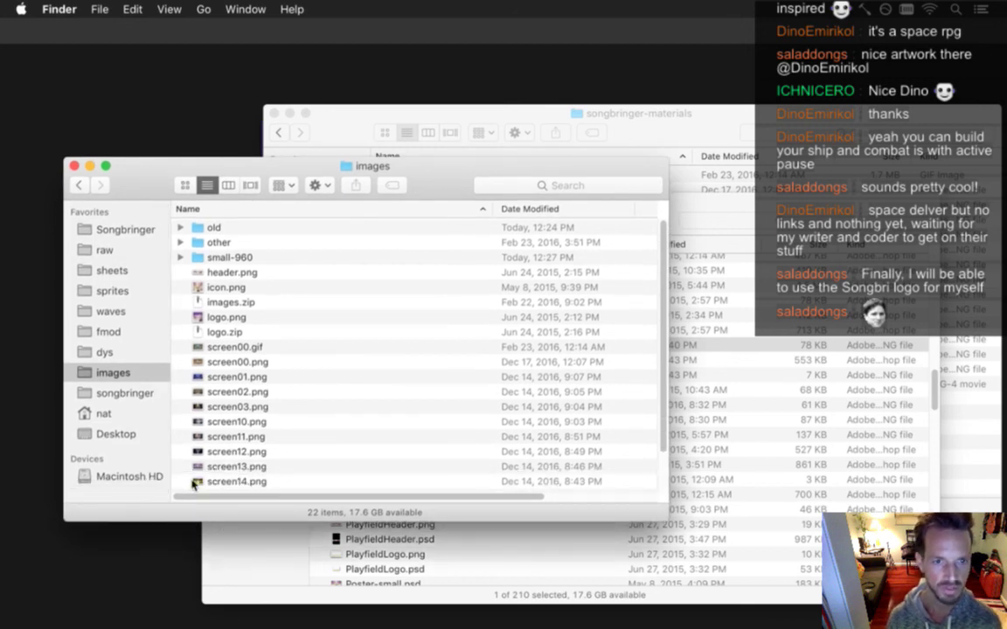
{"action": "left_click", "coordinate": [280, 291]}
{"action": "key", "text": "space"}
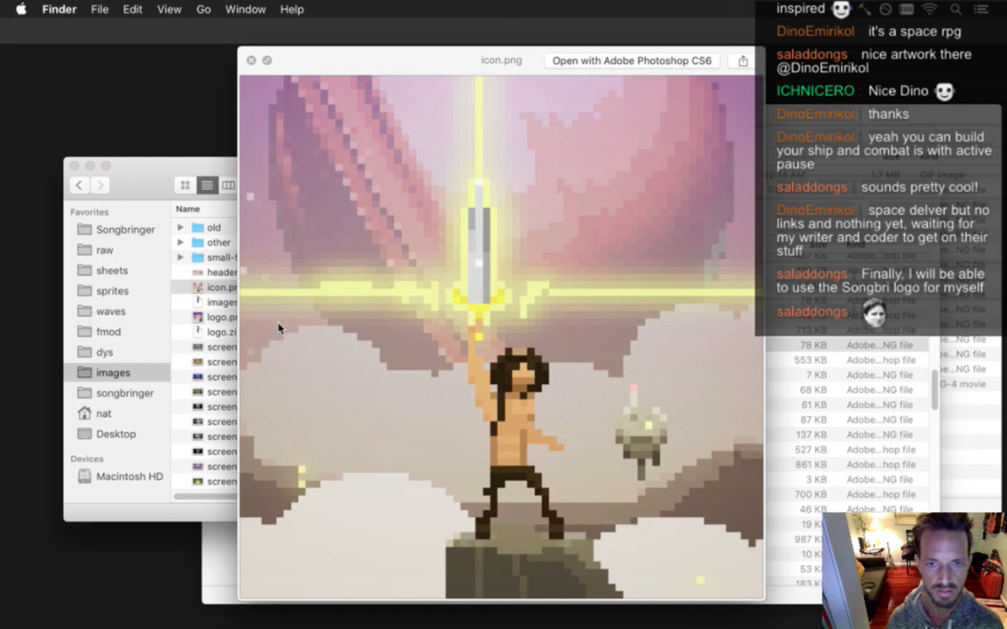
{"action": "key", "text": "space"}
Preview the old logo.png in the images folder, and move it and logo.zip to the Trash
{"action": "key", "text": "Down"}
{"action": "key", "text": "Down"}
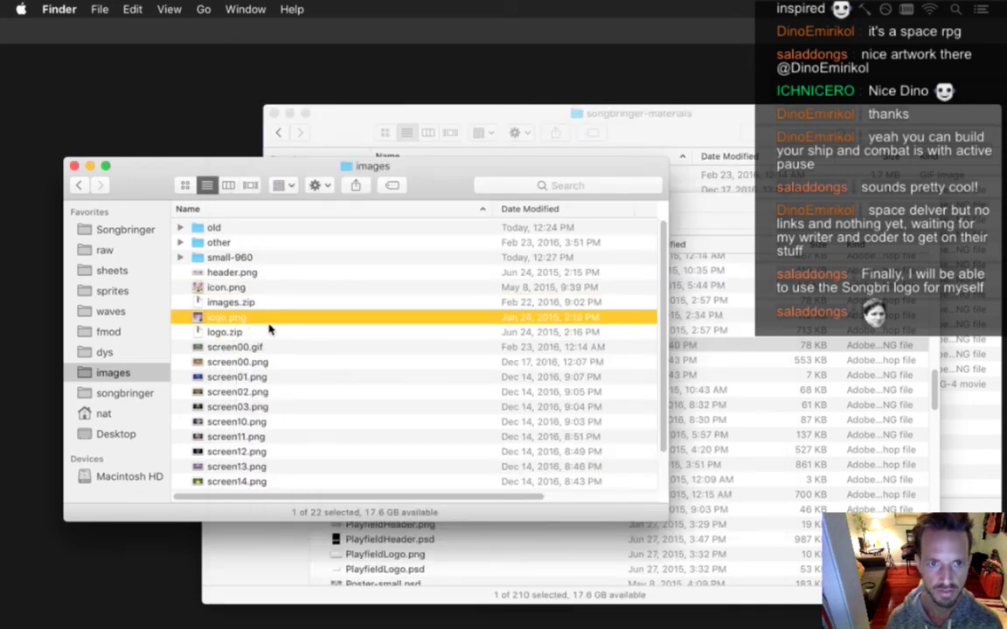
{"action": "key", "text": "space"}
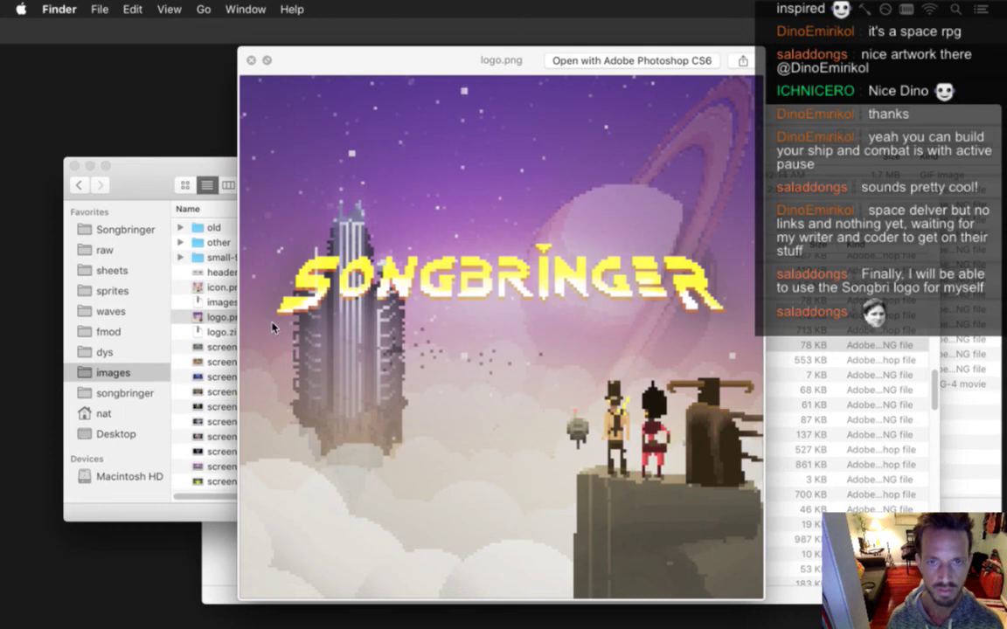
{"action": "key", "text": "space"}
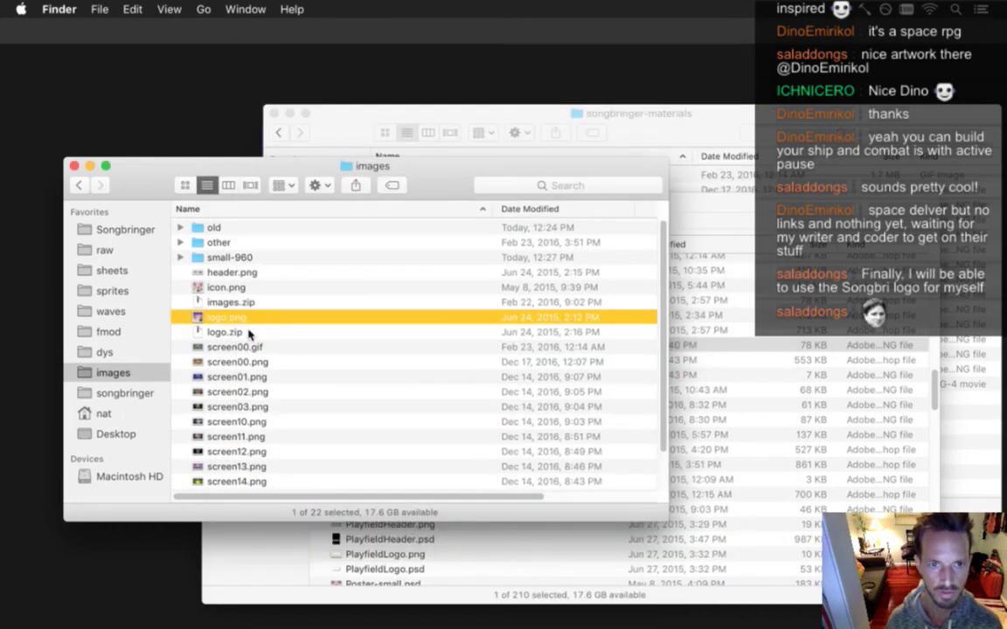
{"action": "left_click", "coordinate": [249, 333], "text": "shift"}
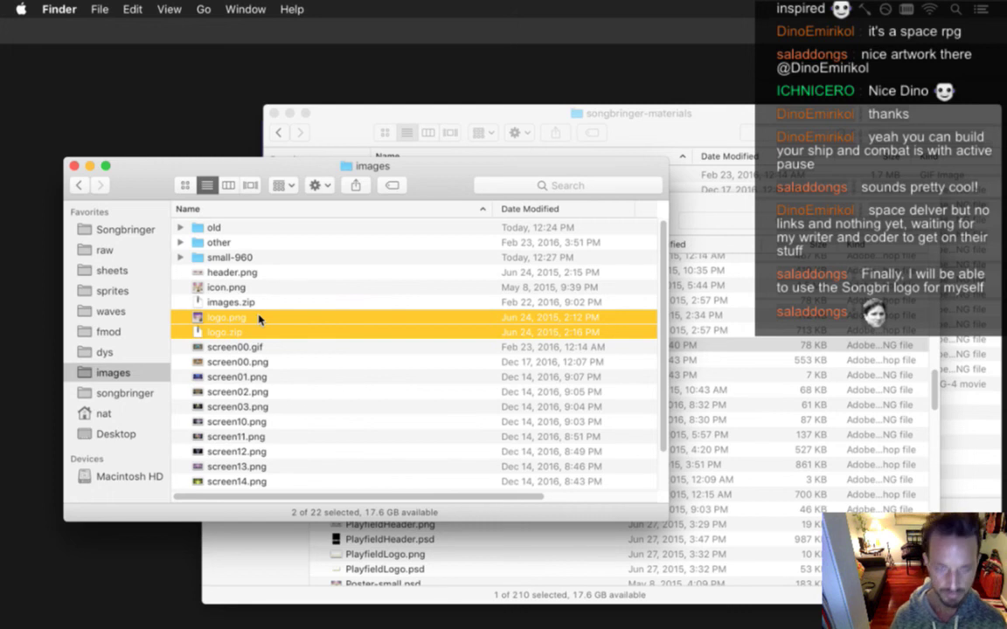
{"action": "key", "text": "super+BackSpace"}
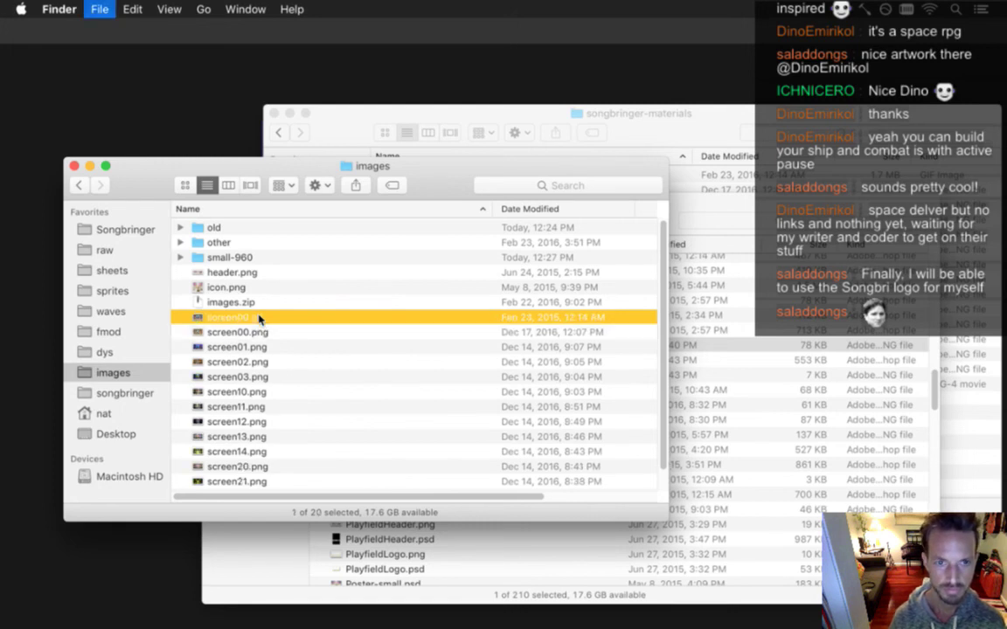
Copy Logo3.png and Logo3b.png from the Songbringer folder into the images folder
{"action": "left_click", "coordinate": [690, 208]}
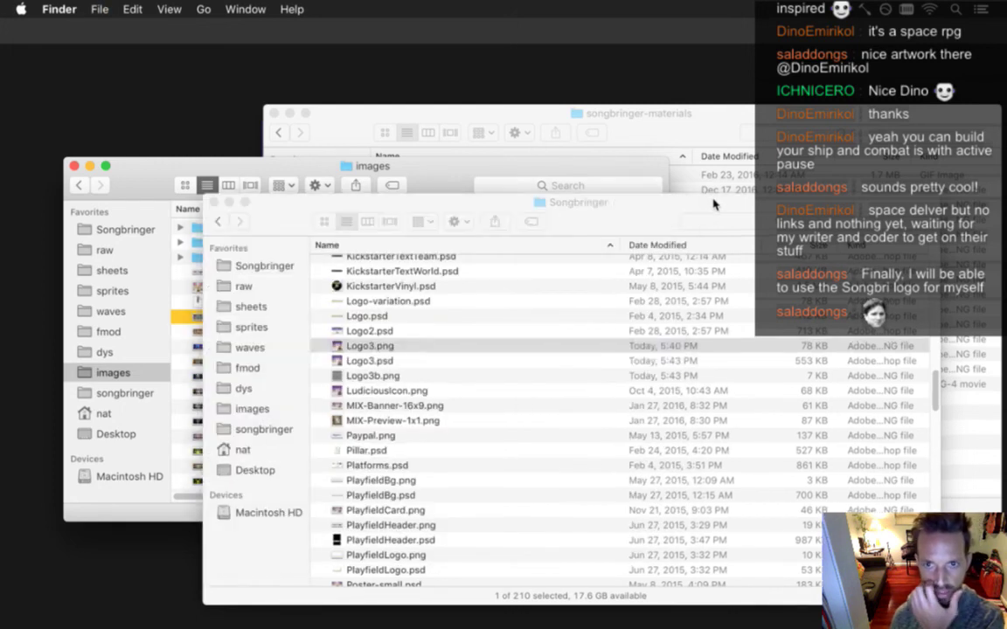
{"action": "left_click", "coordinate": [384, 375], "text": "super"}
{"action": "left_click_drag", "start_coordinate": [251, 197], "coordinate": [367, 185]}
{"action": "left_click_drag", "start_coordinate": [472, 336], "coordinate": [267, 306]}
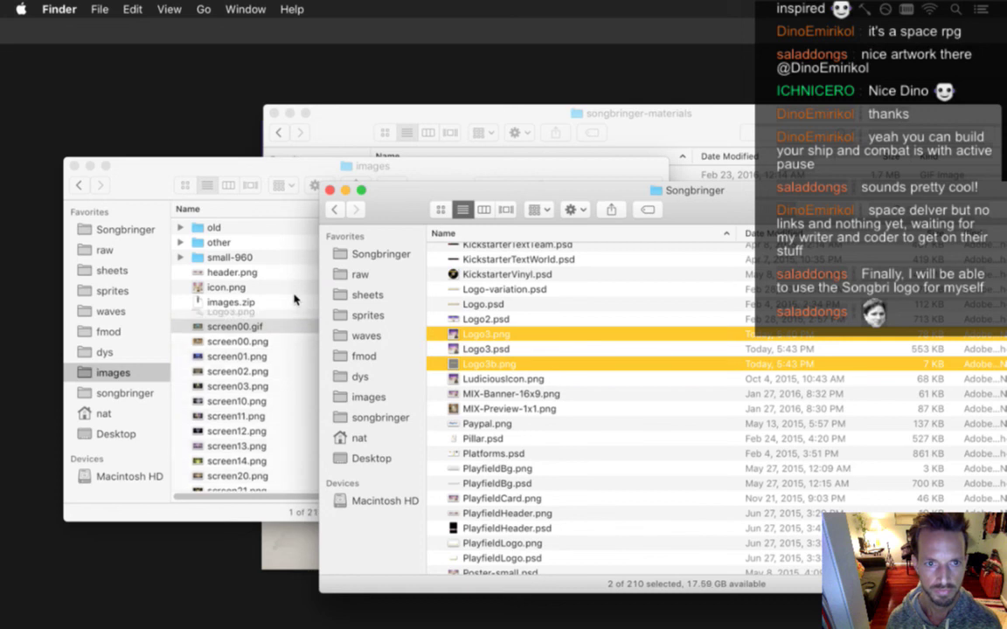
In the images folder, rename Logo3.png as logo.png and Logo3b.png as logo2.png
{"action": "left_click", "coordinate": [266, 318]}
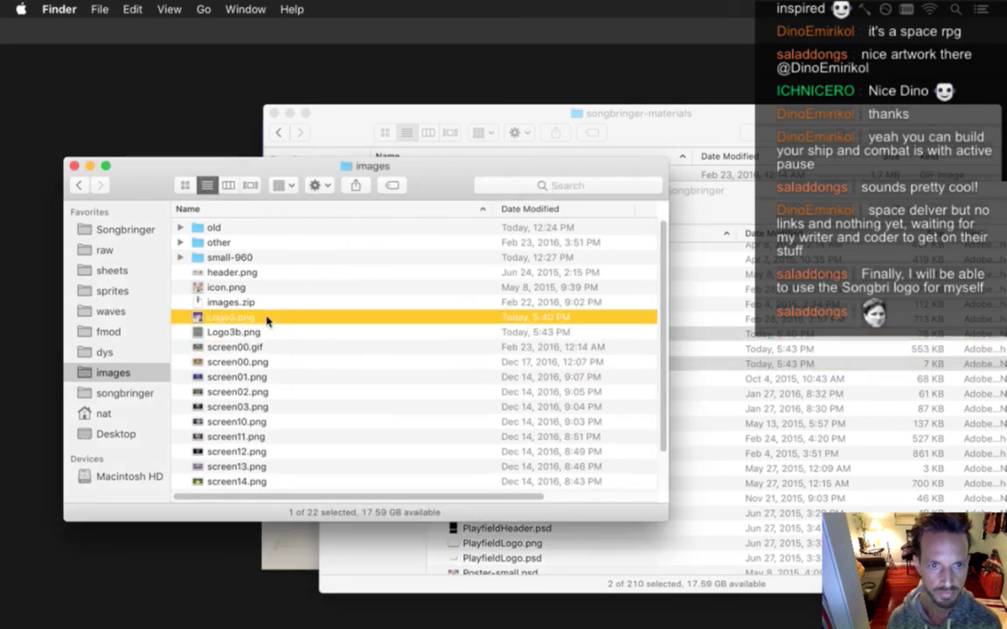
{"action": "key", "text": "Return"}
{"action": "type", "text": "logo"}
{"action": "key", "text": "Return"}
{"action": "left_click", "coordinate": [221, 334]}
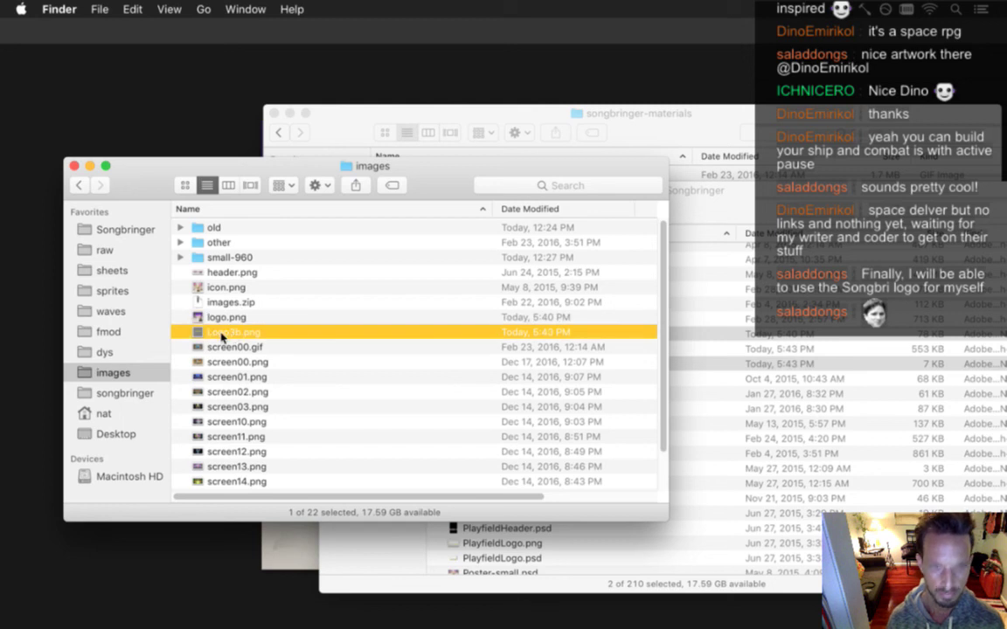
{"action": "key", "text": "Return"}
{"action": "type", "text": "logob"}
{"action": "key", "text": "Return"}
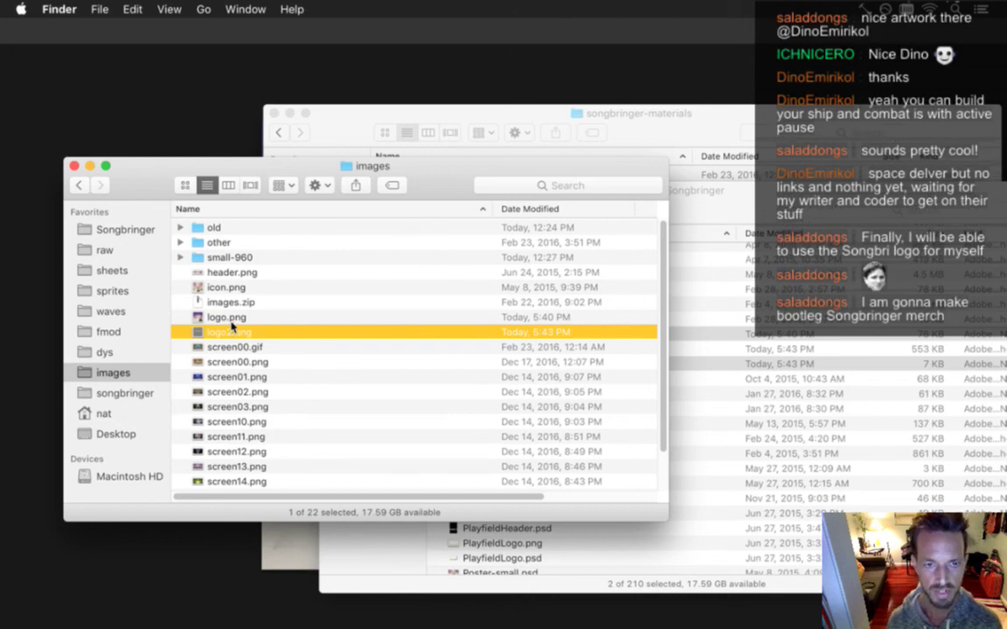
Switch back to the layered Songbringer artwork in Photoshop
{"action": "key", "text": "super+Tab"}
{"action": "key", "text": "super+Tab"}
{"action": "key", "text": "super+shift+Tab"}
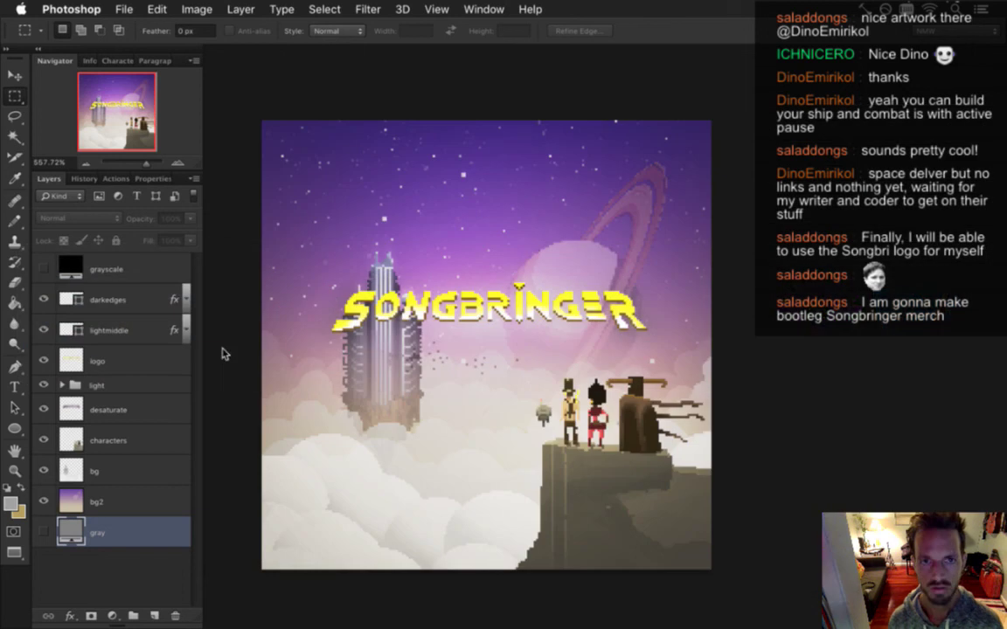
Switch from the Songbringer artwork to the layered WizardFu Games artwork
{"action": "left_click", "coordinate": [482, 9]}
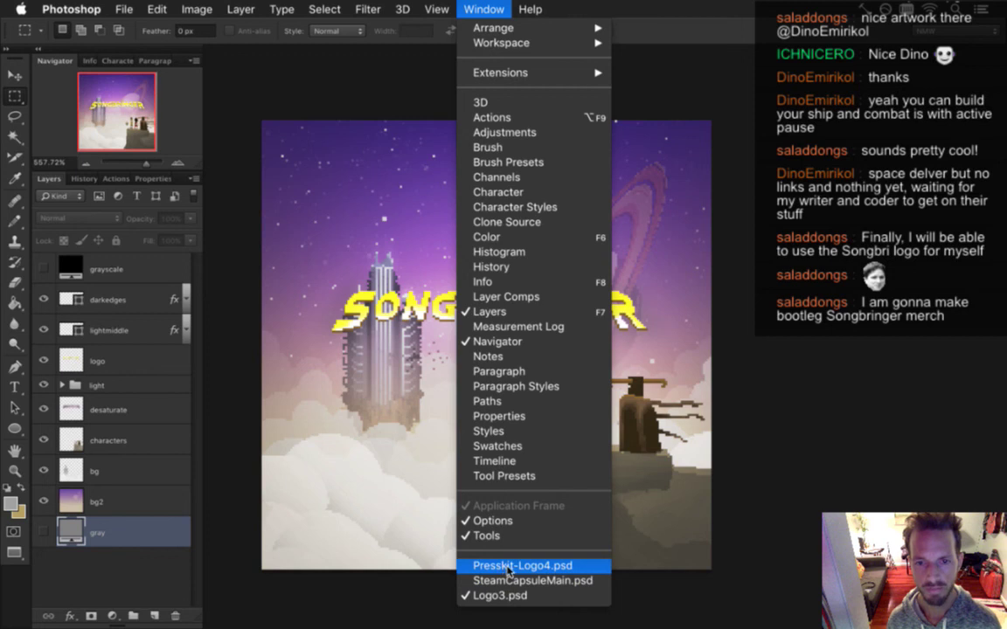
{"action": "left_click", "coordinate": [508, 567]}
{"action": "key", "text": "ctrl+Tab"}
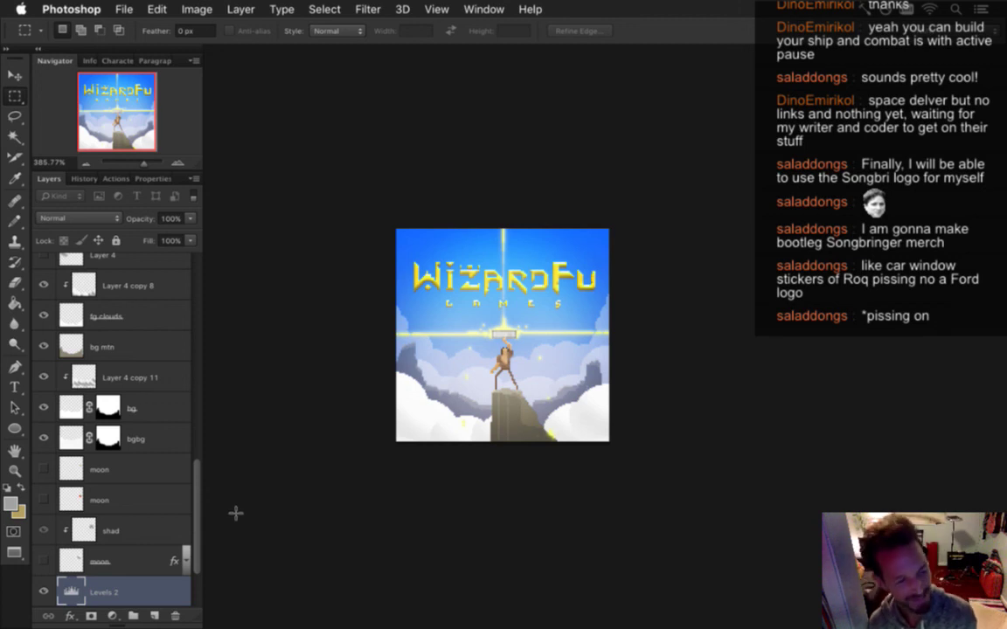
{"action": "left_click_drag", "start_coordinate": [196, 534], "coordinate": [196, 555]}
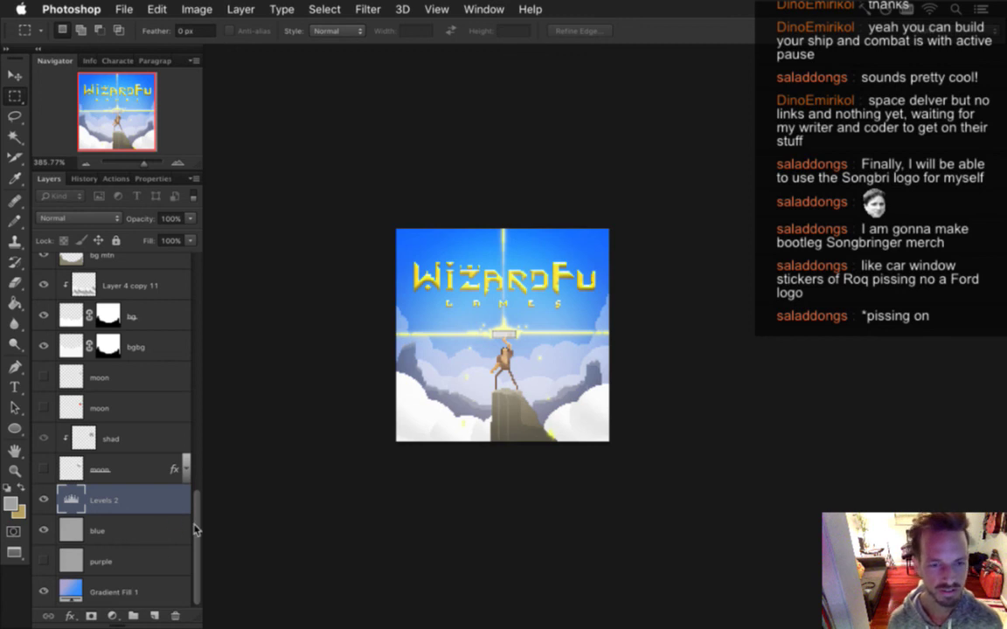
{"action": "left_click_drag", "start_coordinate": [194, 529], "coordinate": [166, 288]}
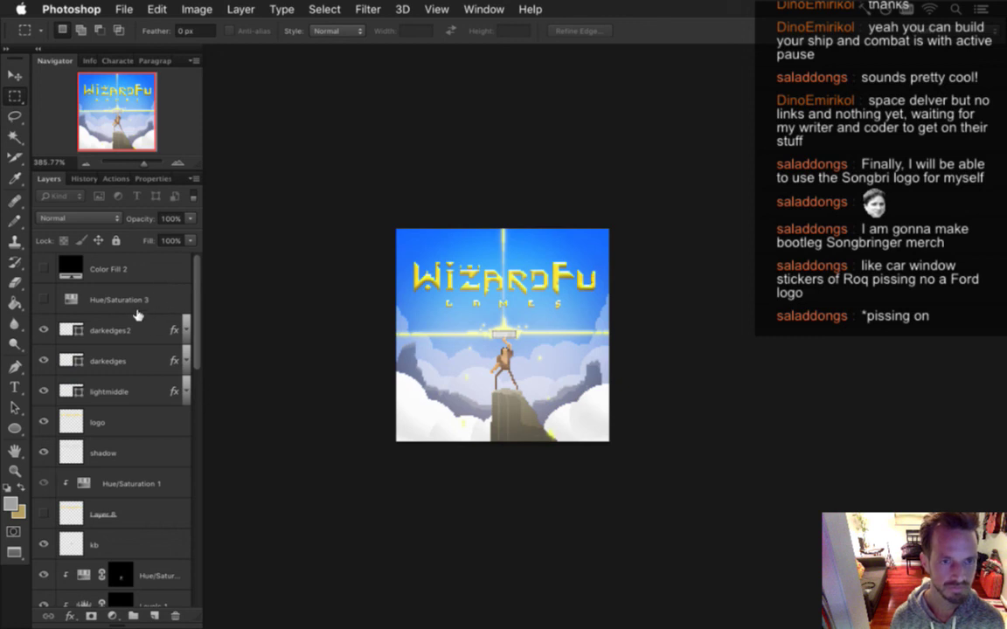
Delete the hidden Hue/Saturation 3 layer, and the hidden Layer 6 together with its clipped Hue/Saturation 1 adjustment
{"action": "left_click", "coordinate": [112, 300]}
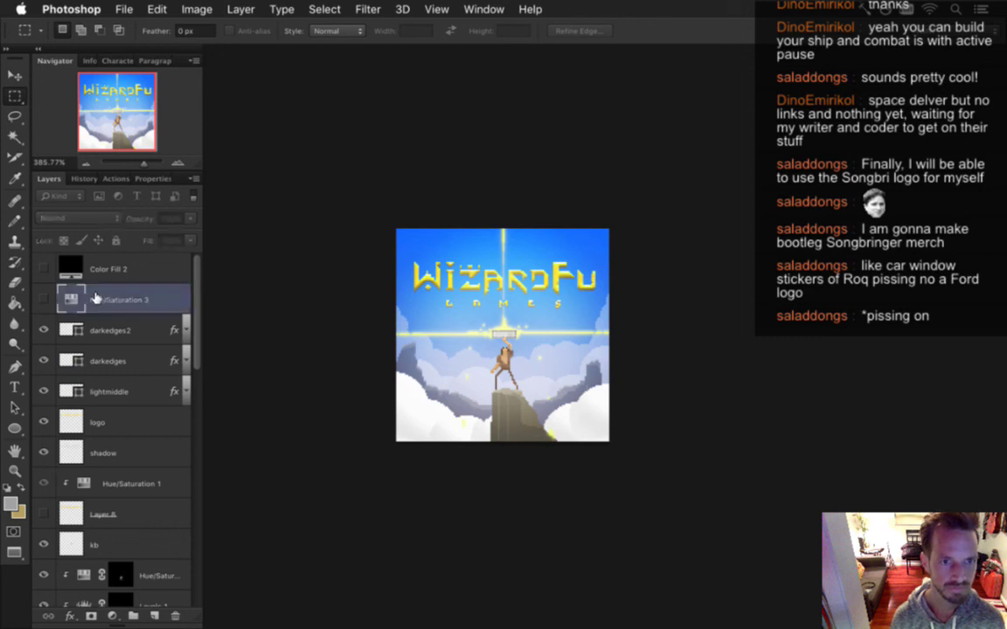
{"action": "left_click", "coordinate": [42, 299]}
{"action": "left_click", "coordinate": [43, 299]}
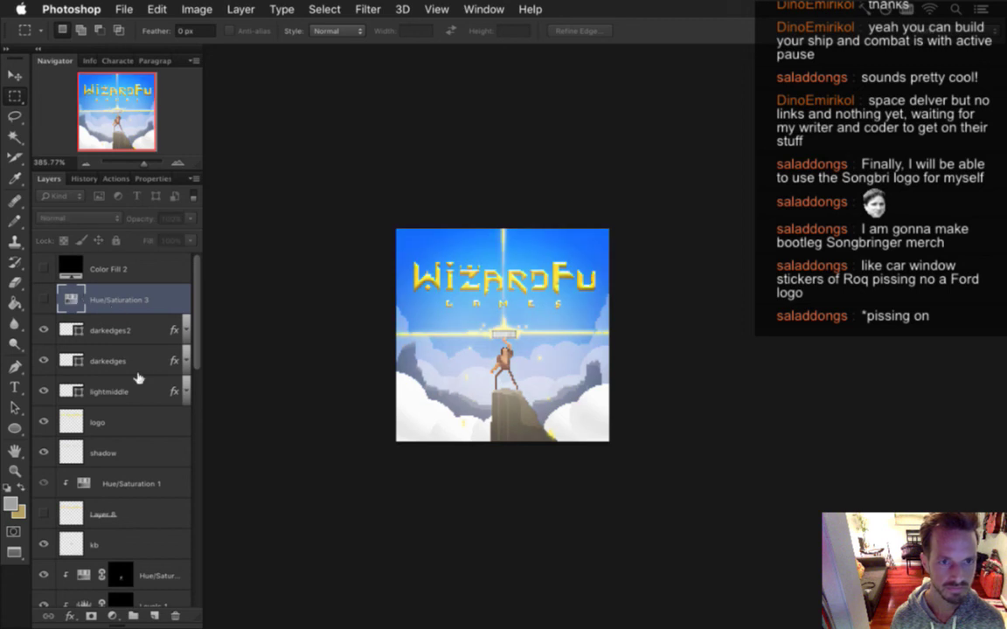
{"action": "key", "text": "BackSpace"}
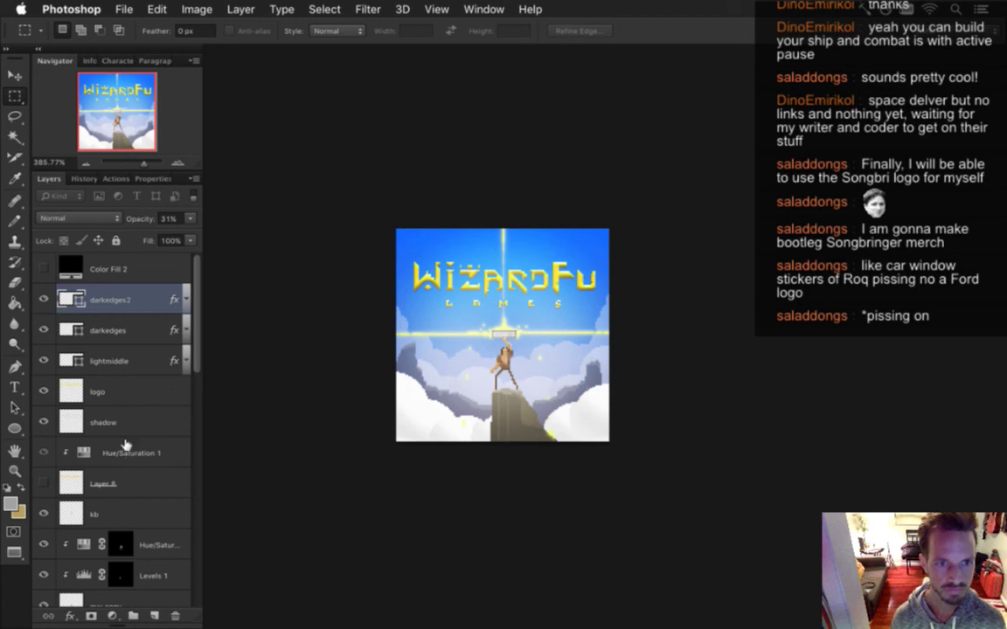
{"action": "left_click", "coordinate": [116, 480]}
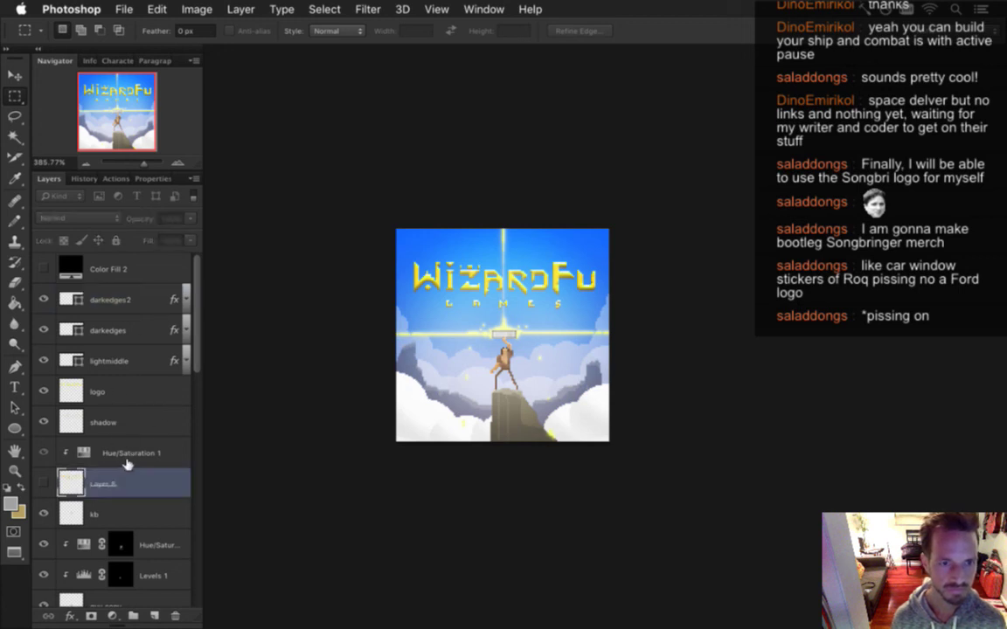
{"action": "left_click", "coordinate": [119, 452], "text": "shift"}
{"action": "key", "text": "Delete"}
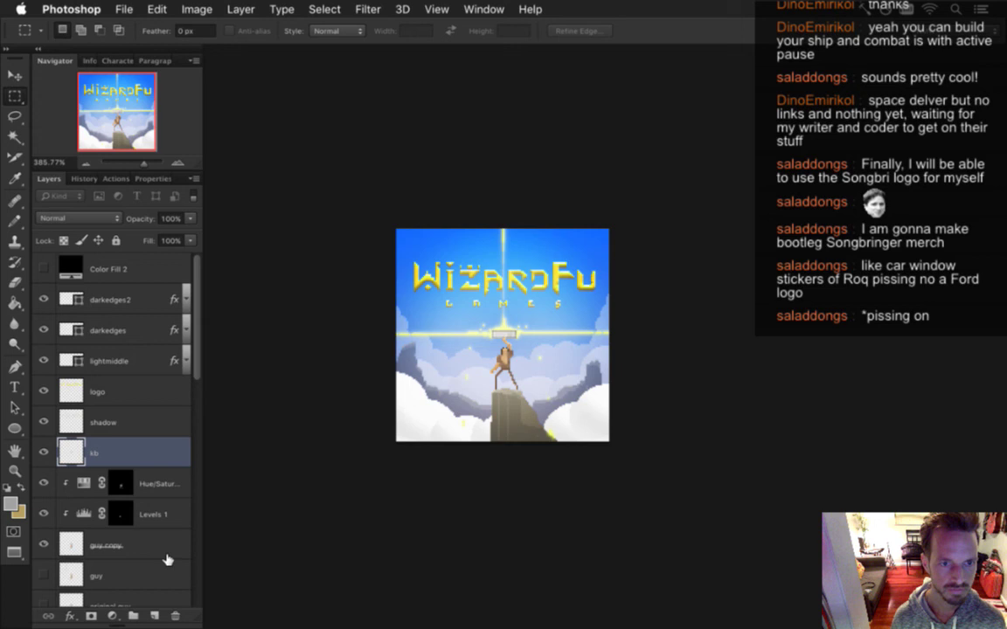
Rename the kb layer as keyboard
{"action": "double_click", "coordinate": [94, 453]}
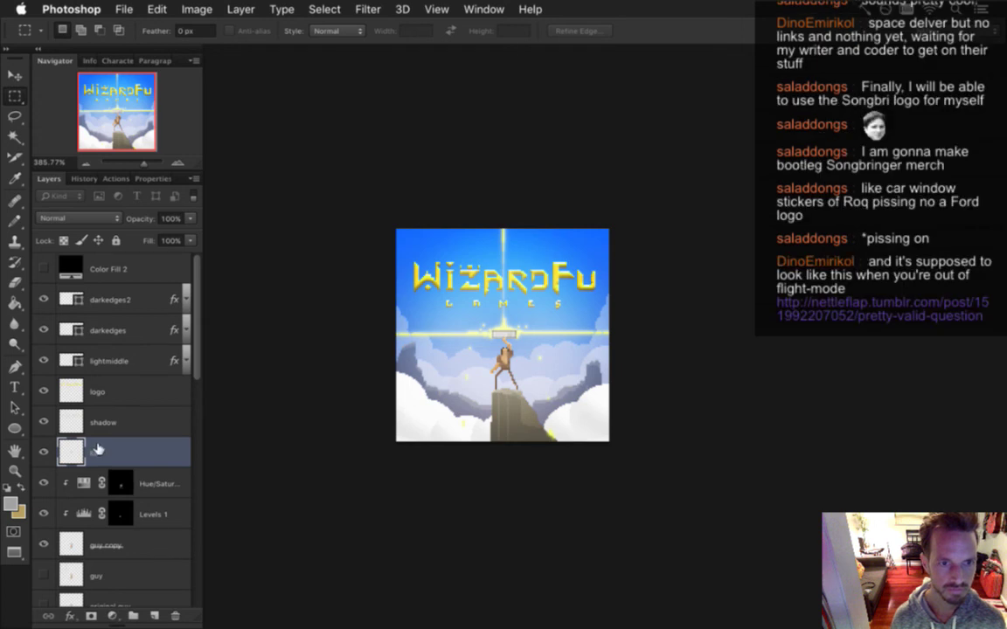
{"action": "type", "text": "keyboard"}
{"action": "key", "text": "Return"}
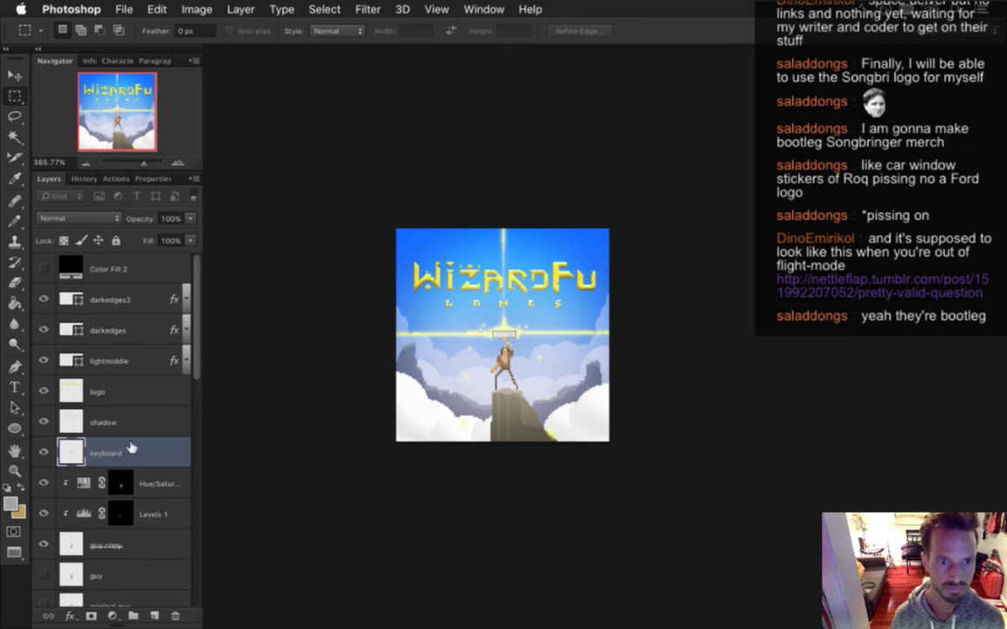
Delete the hidden original guy and guy layers below guy copy
{"action": "scroll", "coordinate": [199, 354], "scroll_direction": "down", "scroll_amount": 2}
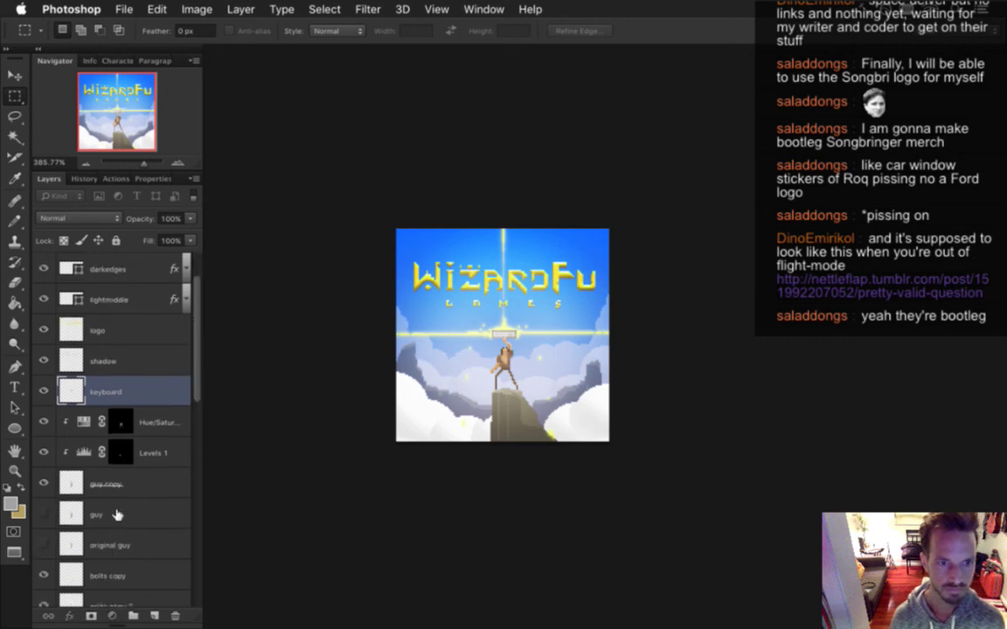
{"action": "left_click", "coordinate": [117, 514]}
{"action": "left_click", "coordinate": [132, 544]}
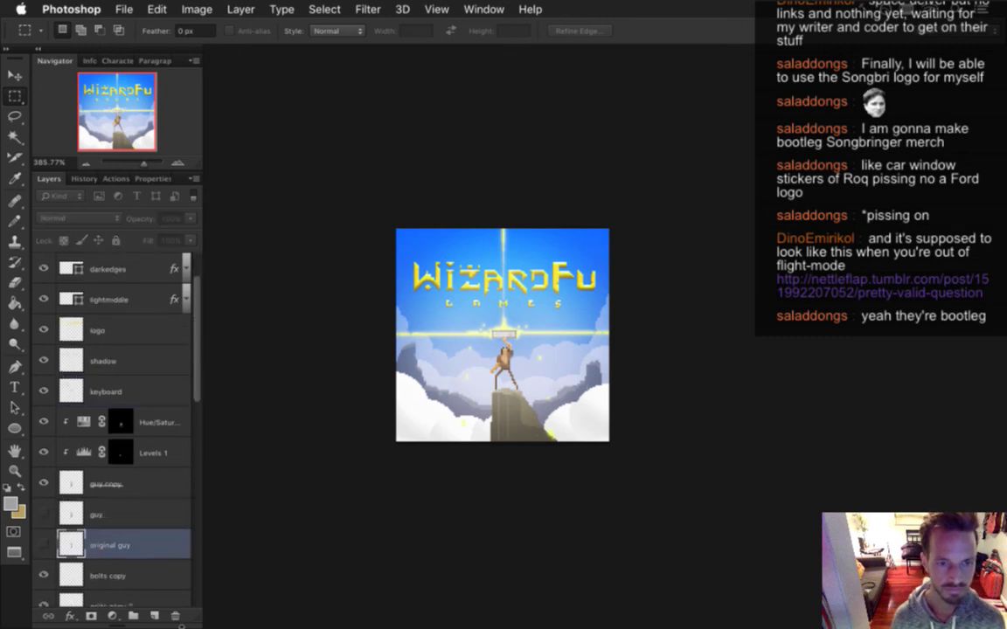
{"action": "key", "text": "Delete"}
{"action": "left_click", "coordinate": [138, 517]}
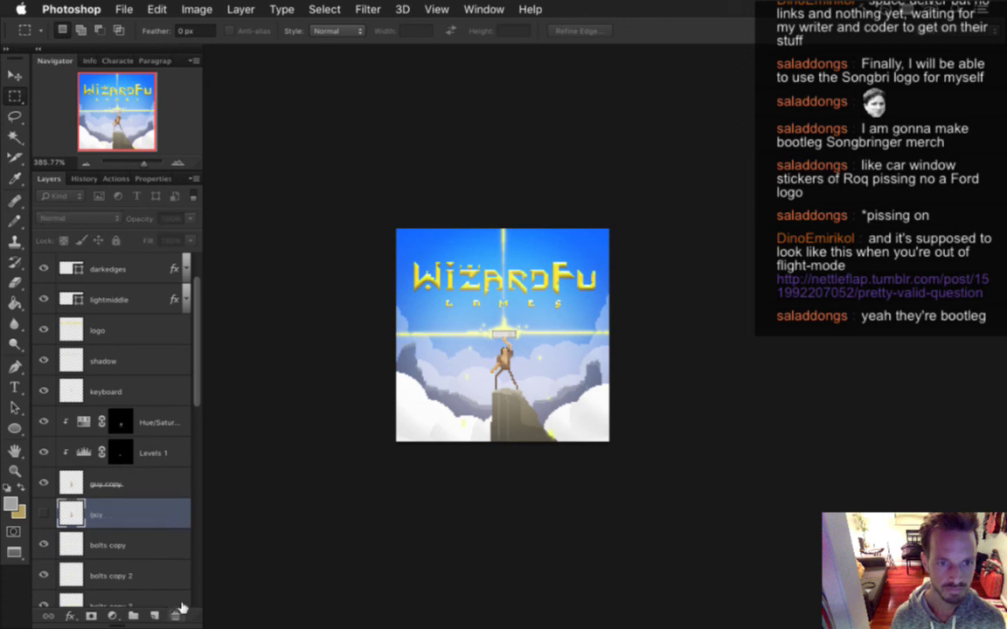
{"action": "key", "text": "Delete"}
Merge guy copy with its clipped Levels and Hue/Saturation adjustments, and name the merged layer guy
{"action": "left_click", "coordinate": [139, 483]}
{"action": "left_click", "coordinate": [163, 424], "text": "shift"}
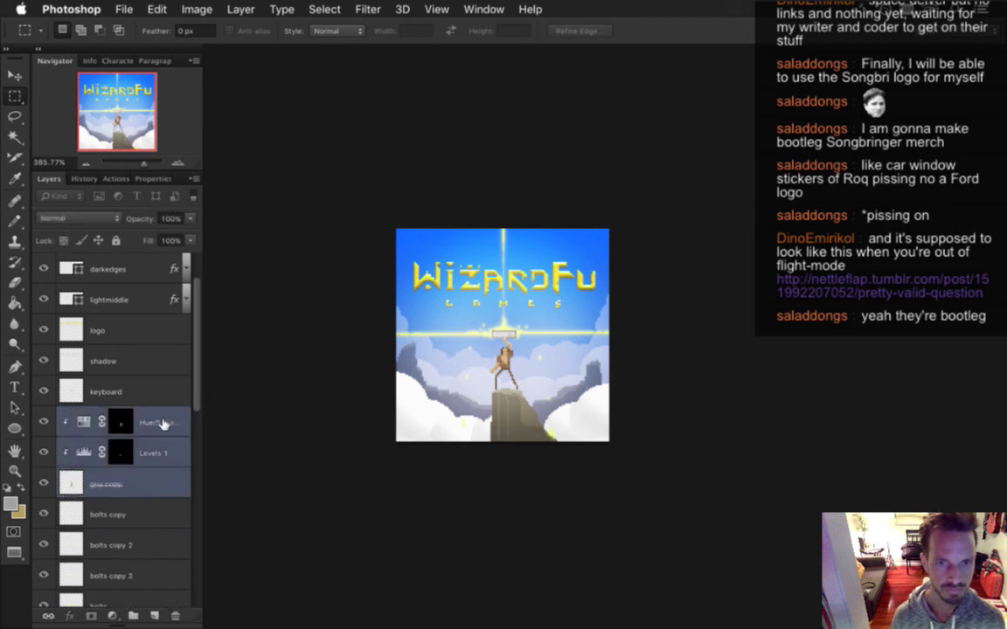
{"action": "right_click", "coordinate": [162, 424]}
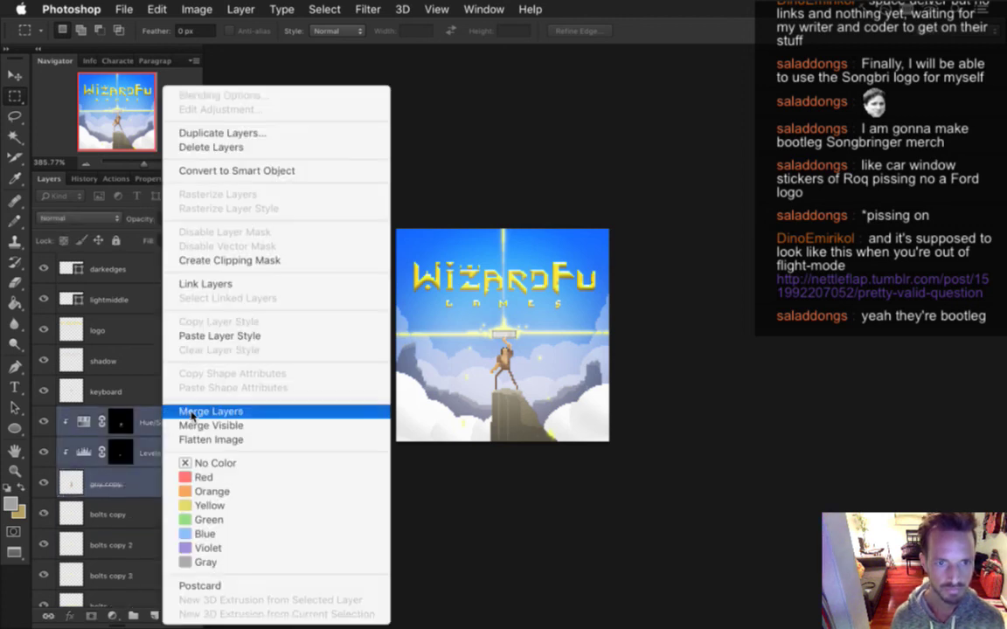
{"action": "left_click", "coordinate": [189, 416]}
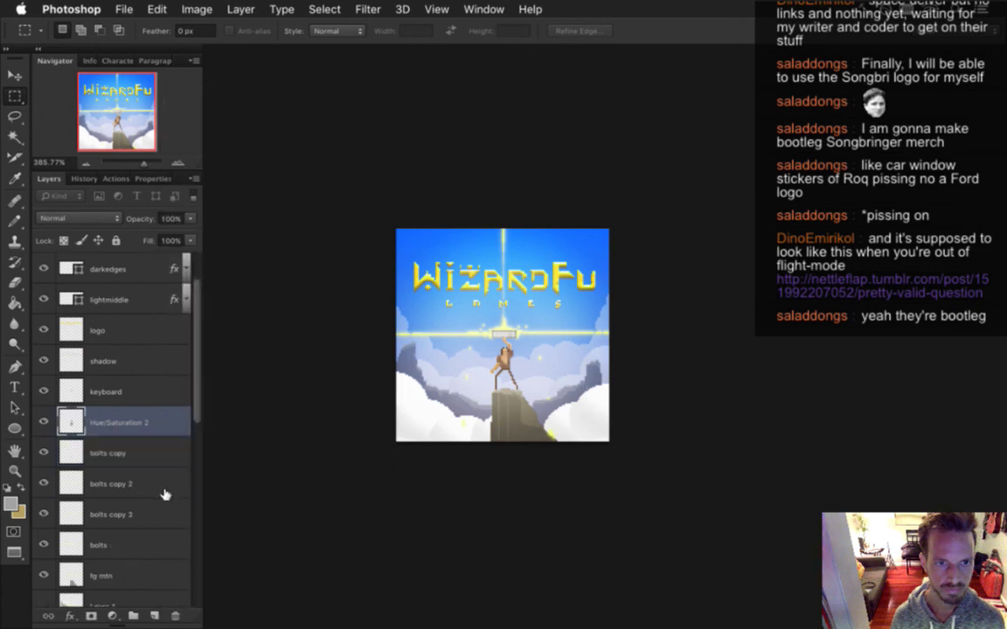
{"action": "double_click", "coordinate": [118, 422]}
{"action": "type", "text": "guy"}
{"action": "key", "text": "Return"}
Merge the keyboard and guy layers into one layer named guy
{"action": "left_click", "coordinate": [127, 393], "text": "shift"}
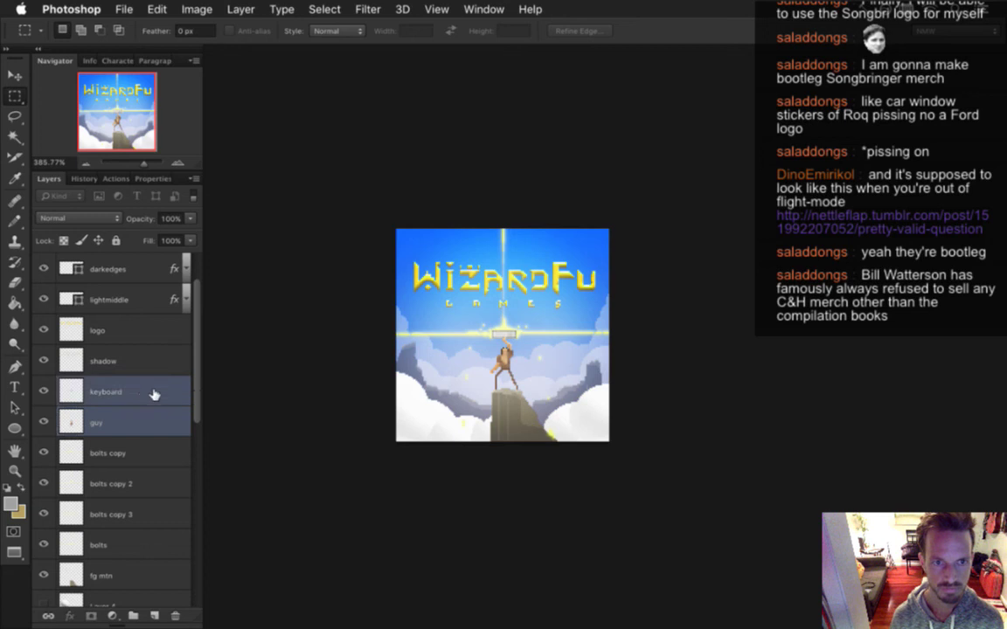
{"action": "right_click", "coordinate": [160, 395]}
{"action": "left_click", "coordinate": [193, 411]}
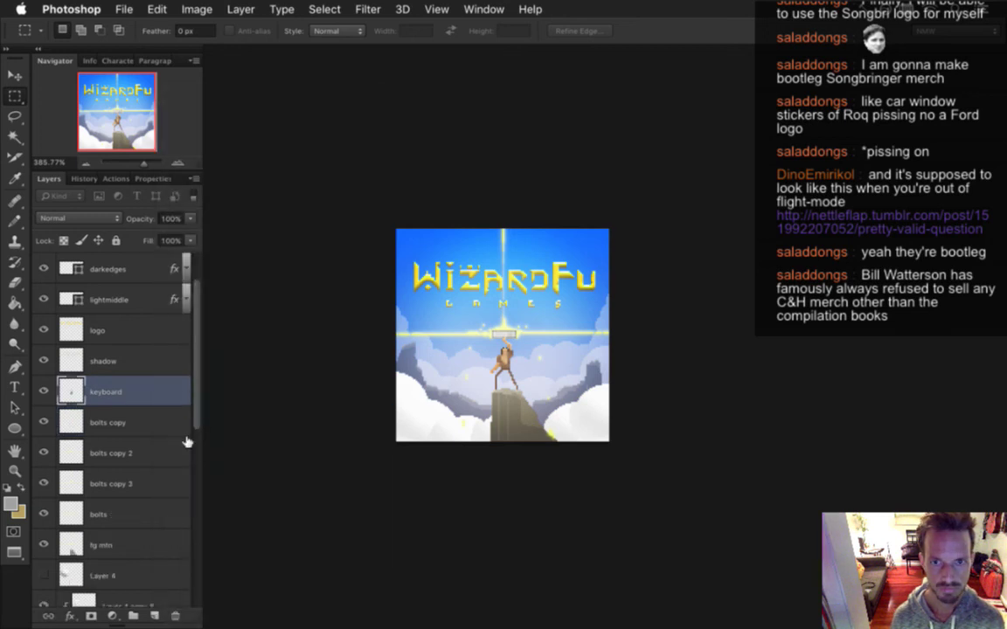
{"action": "double_click", "coordinate": [106, 392]}
{"action": "type", "text": "guy"}
{"action": "key", "text": "Return"}
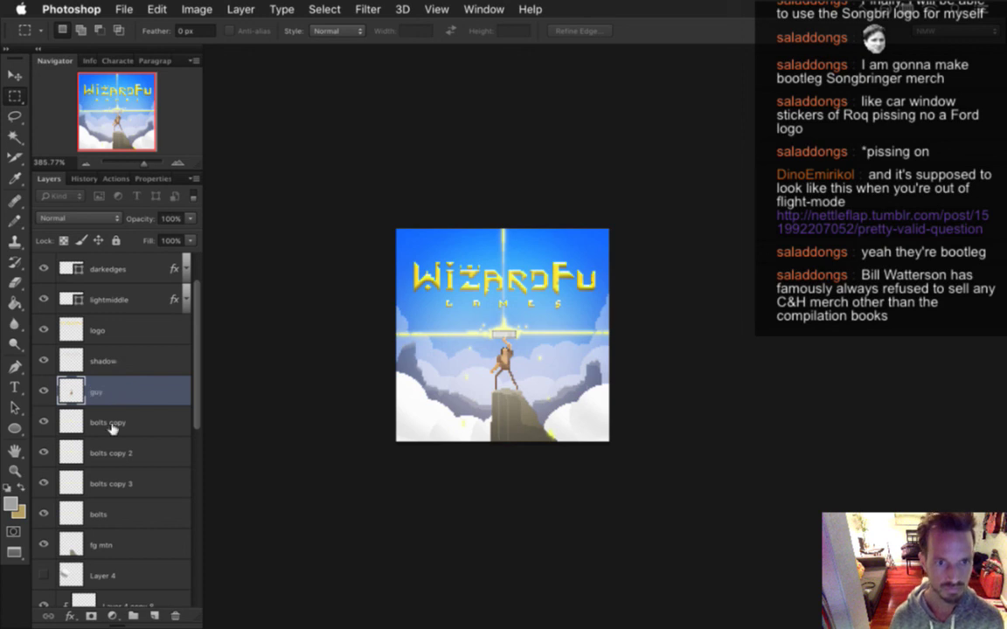
Merge bolts copy, bolts copy 2 and bolts copy 3 into one layer named bolts blur
{"action": "left_click", "coordinate": [119, 422]}
{"action": "left_click", "coordinate": [129, 475], "text": "shift"}
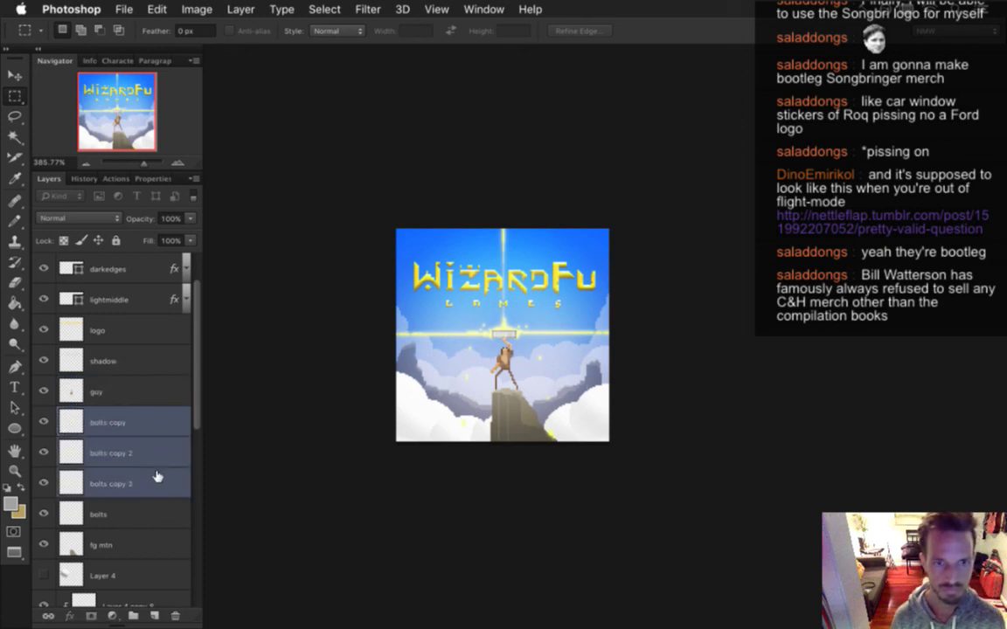
{"action": "right_click", "coordinate": [152, 462]}
{"action": "left_click", "coordinate": [200, 412]}
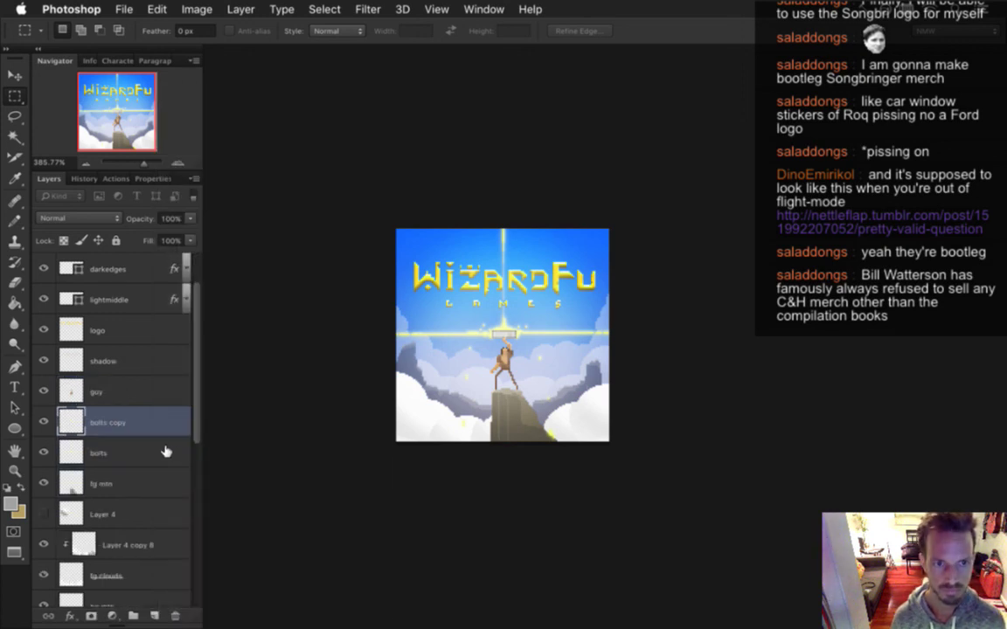
{"action": "double_click", "coordinate": [110, 422]}
{"action": "type", "text": "blu"}
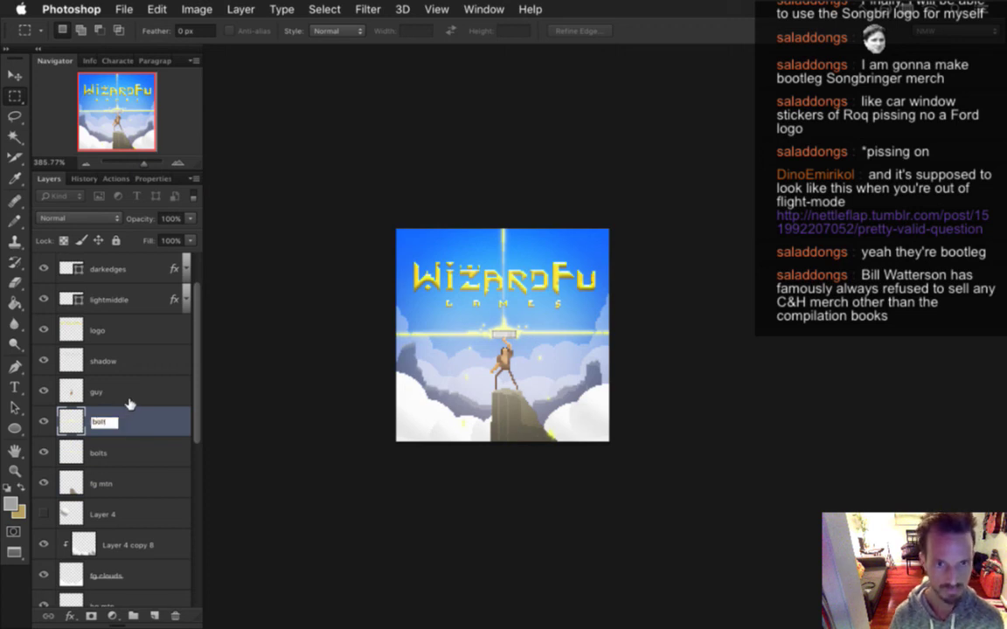
{"action": "key", "text": "Return"}
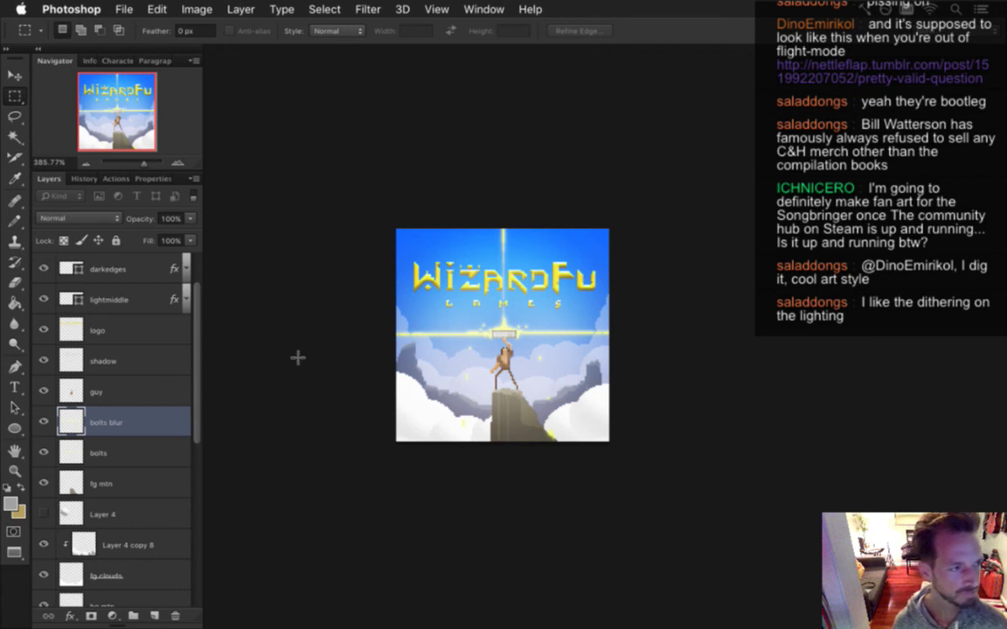
Switch to Chrome and open Songbringer's Steam group page, steamcommunity.com/games/367080/, in a new tab
{"action": "key", "text": "super+Tab"}
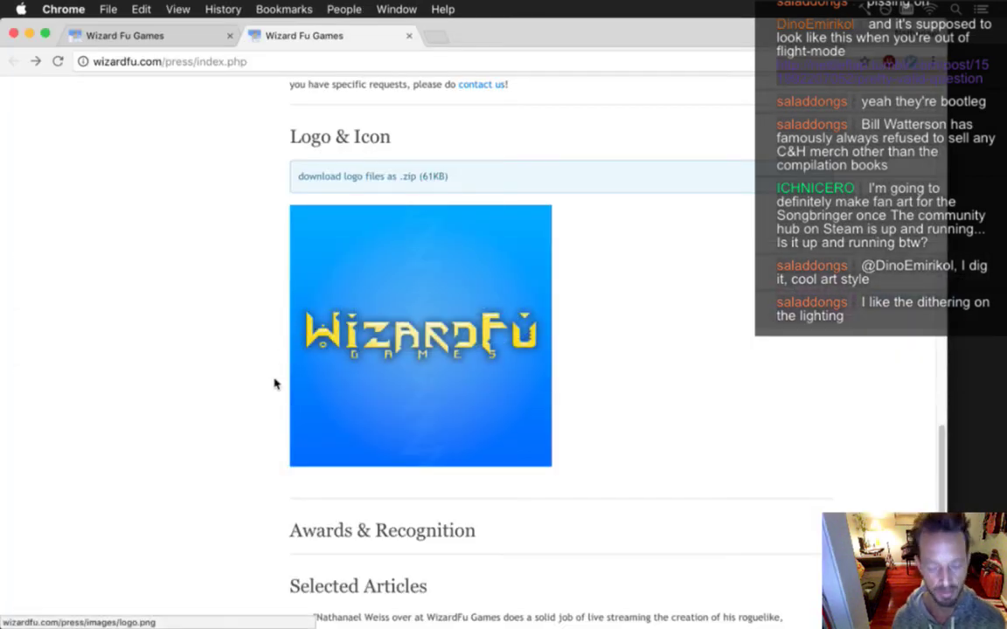
{"action": "key", "text": "super+t"}
{"action": "type", "text": "ste"}
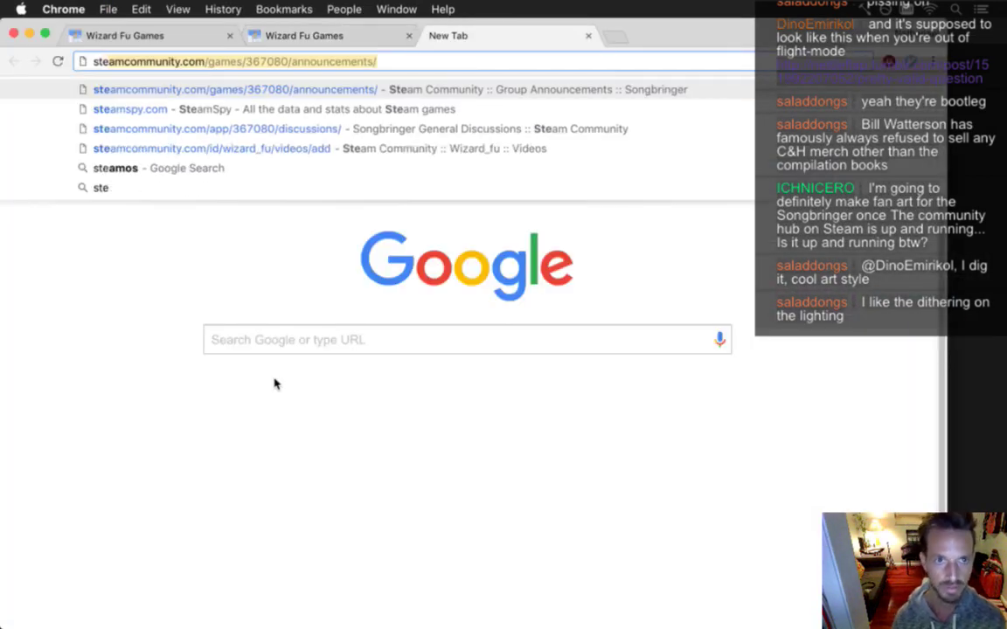
{"action": "key", "text": "Right"}
{"action": "key", "text": "BackSpace"}
{"action": "key", "text": "BackSpace"}
{"action": "key", "text": "BackSpace"}
{"action": "key", "text": "BackSpace"}
{"action": "key", "text": "BackSpace"}
{"action": "key", "text": "BackSpace"}
{"action": "key", "text": "BackSpace"}
{"action": "key", "text": "BackSpace"}
{"action": "key", "text": "BackSpace"}
{"action": "key", "text": "BackSpace"}
{"action": "key", "text": "BackSpace"}
{"action": "key", "text": "BackSpace"}
{"action": "key", "text": "BackSpace"}
{"action": "key", "text": "BackSpace"}
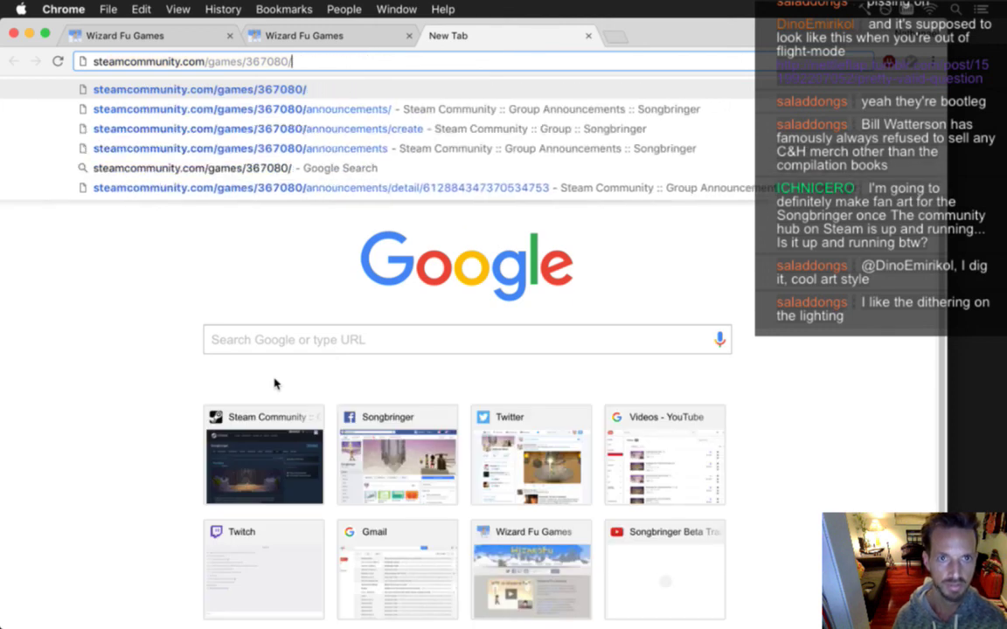
{"action": "key", "text": "Return"}
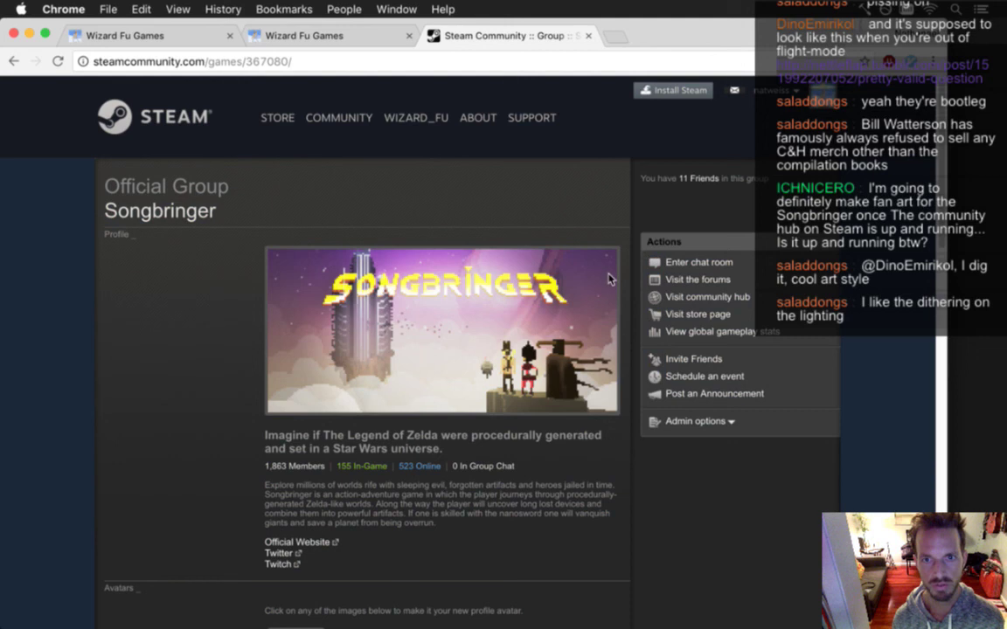
Open Songbringer's Steam community hub from the group page and copy its web address
{"action": "left_click", "coordinate": [301, 64]}
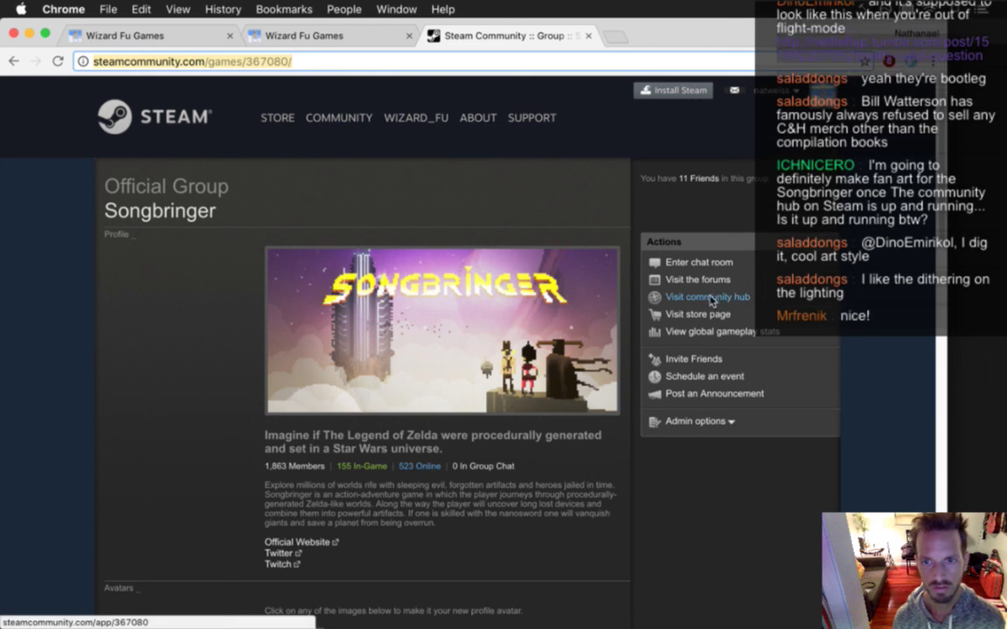
{"action": "left_click", "coordinate": [690, 376]}
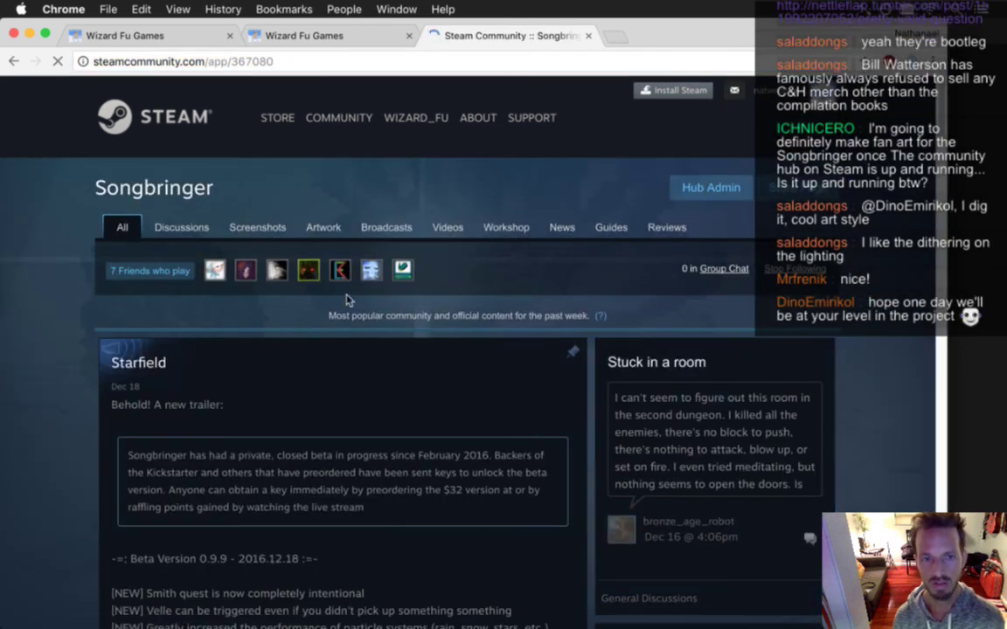
{"action": "mouse_move", "coordinate": [300, 118]}
{"action": "key", "text": "super+l"}
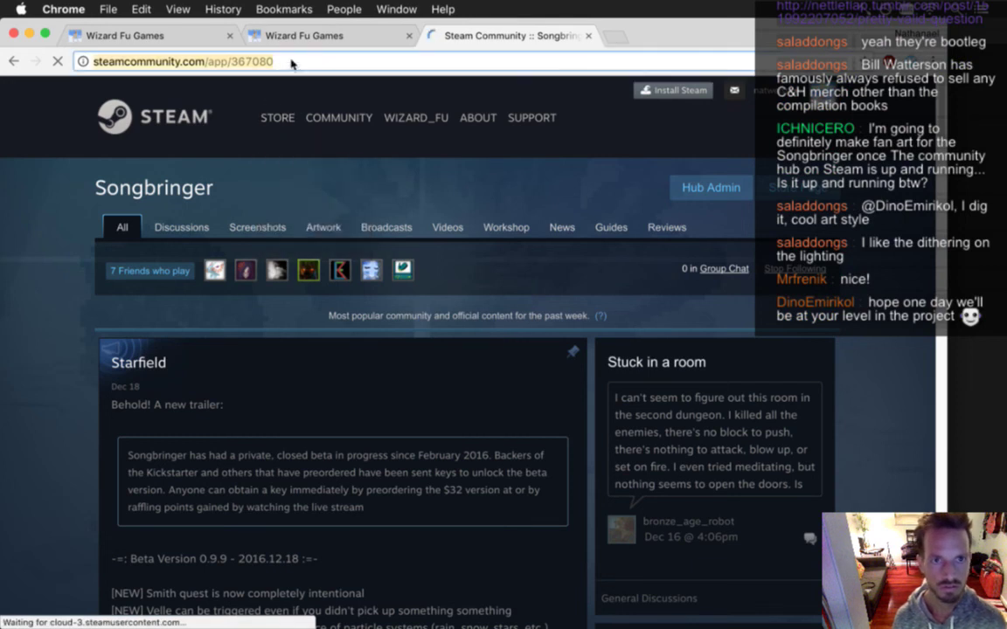
{"action": "mouse_move", "coordinate": [311, 135]}
{"action": "key", "text": "super+c"}
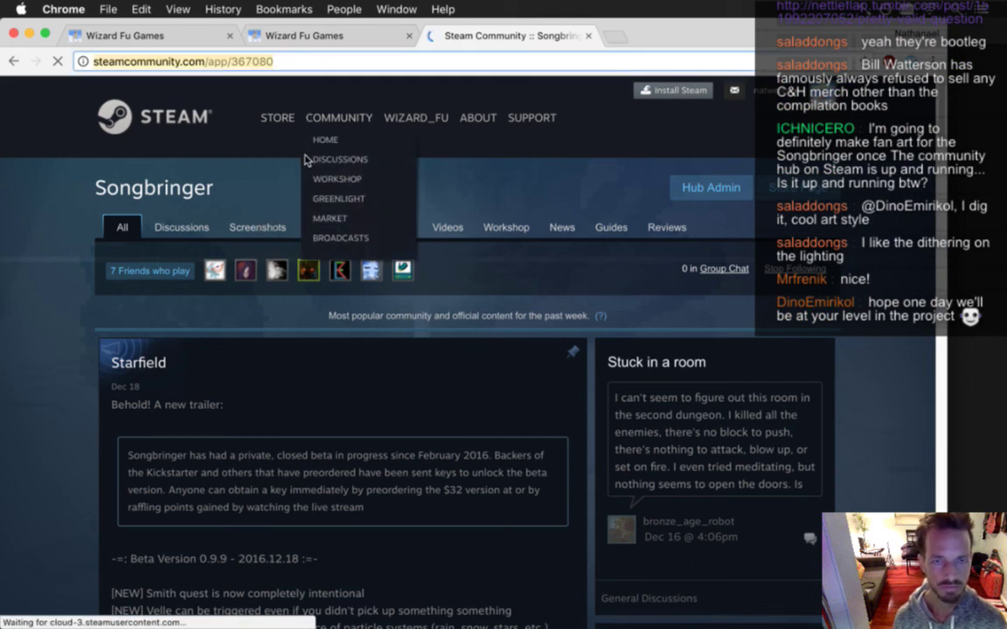
{"action": "left_click", "coordinate": [773, 212]}
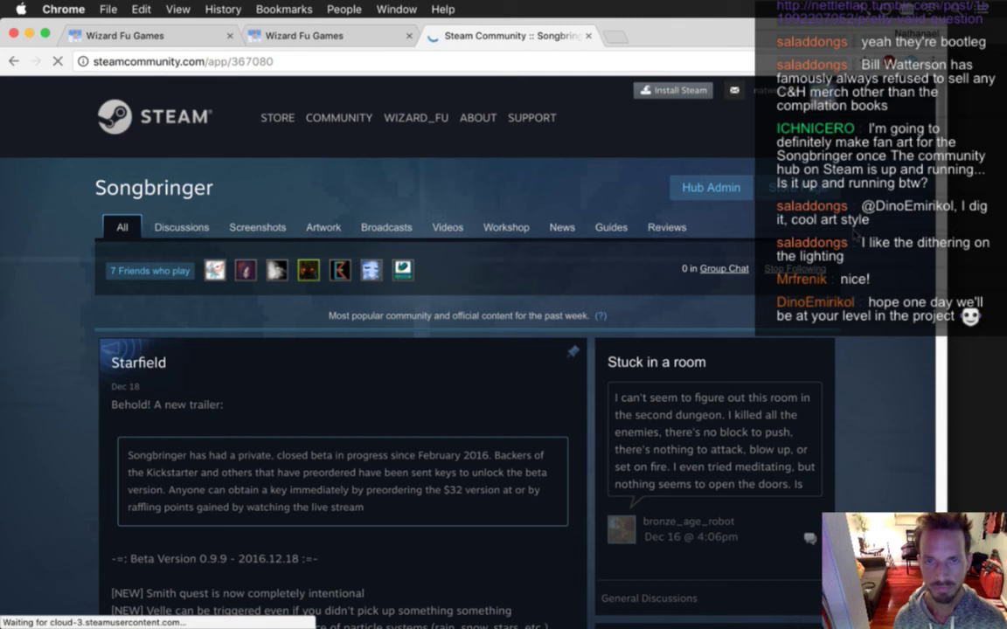
Open the channel's Twitch chat, twitch.tv/wizard_fu/chat, in a new tab
{"action": "key", "text": "super+t"}
{"action": "type", "text": "twitch.tv/wizard_fu/chat"}
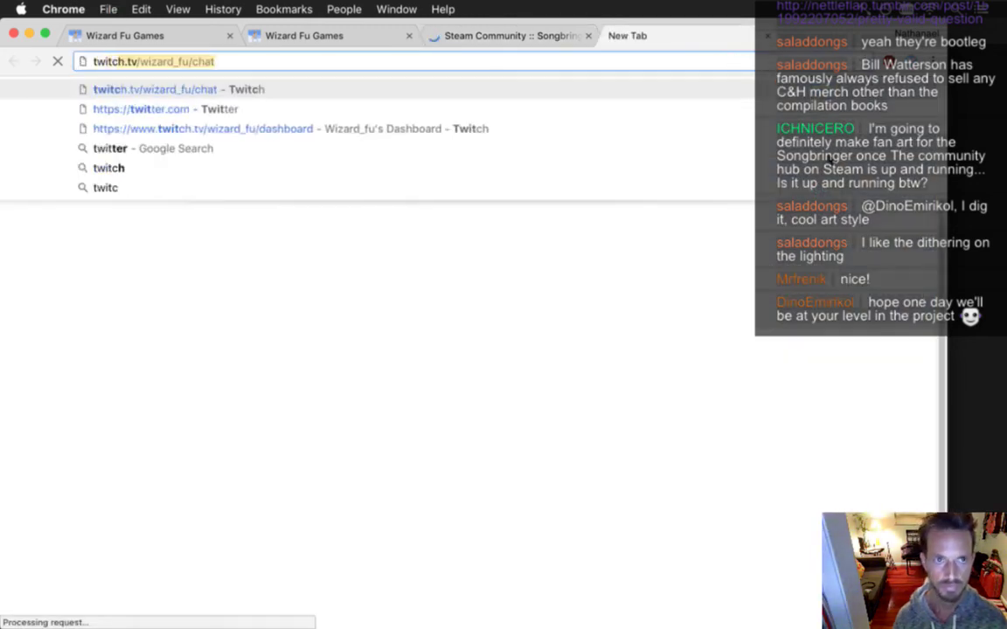
{"action": "key", "text": "Return"}
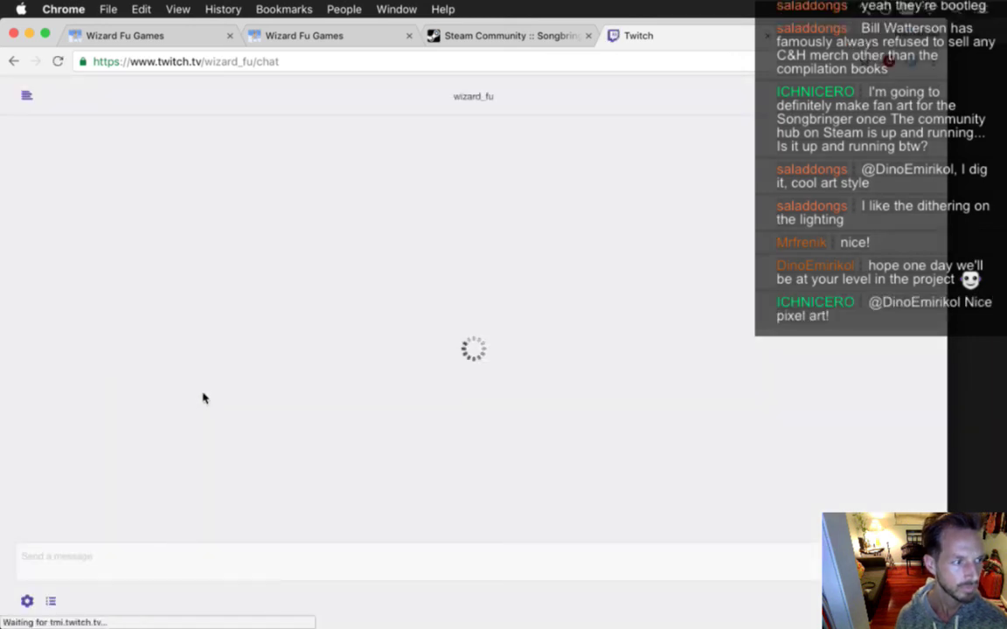
Post the copied Songbringer community hub link in the Twitch chat and close the chat and Steam tabs
{"action": "key", "text": "super+v"}
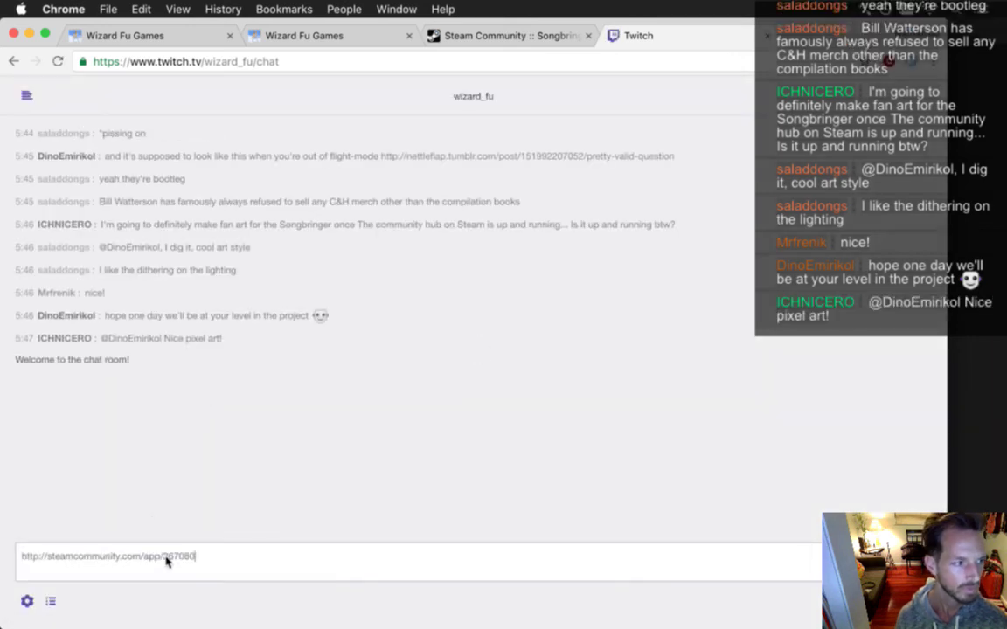
{"action": "key", "text": "Return"}
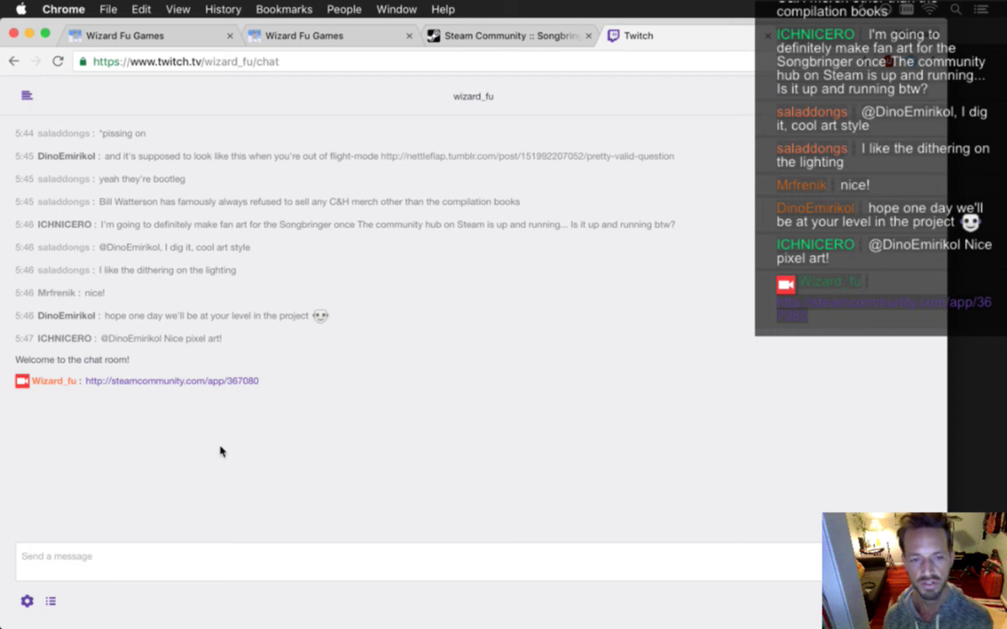
{"action": "key", "text": "super+w"}
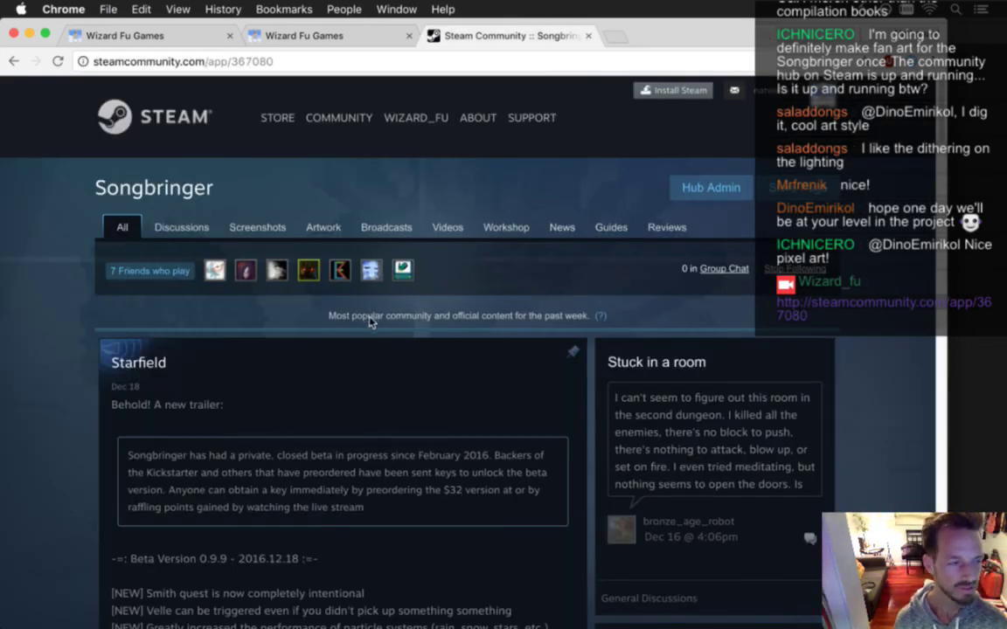
{"action": "scroll", "coordinate": [933, 163], "scroll_direction": "down", "scroll_amount": 10}
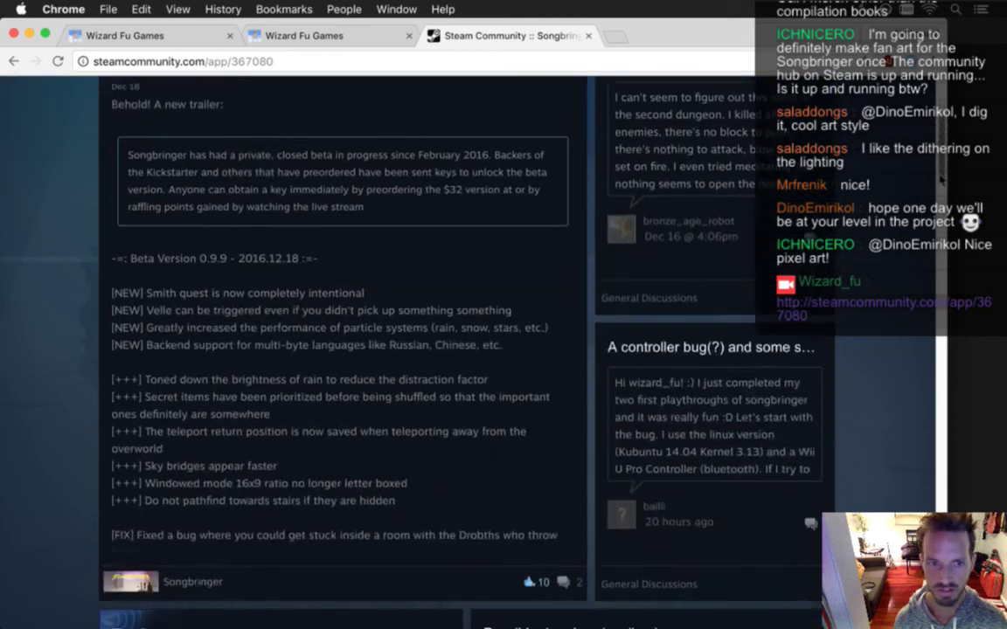
{"action": "scroll", "coordinate": [941, 194], "scroll_direction": "up", "scroll_amount": 10}
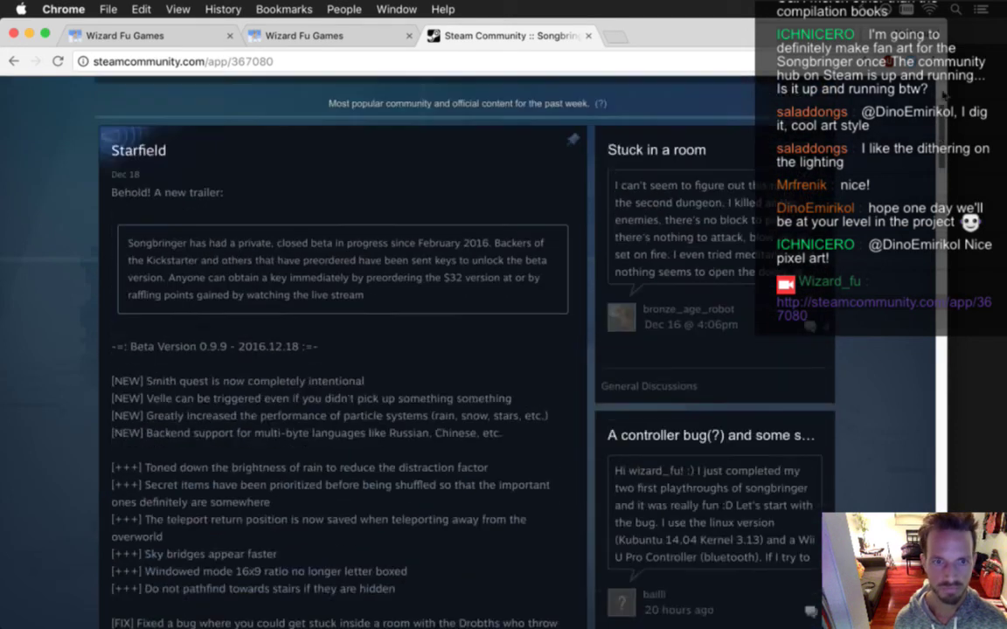
{"action": "key", "text": "super+w"}
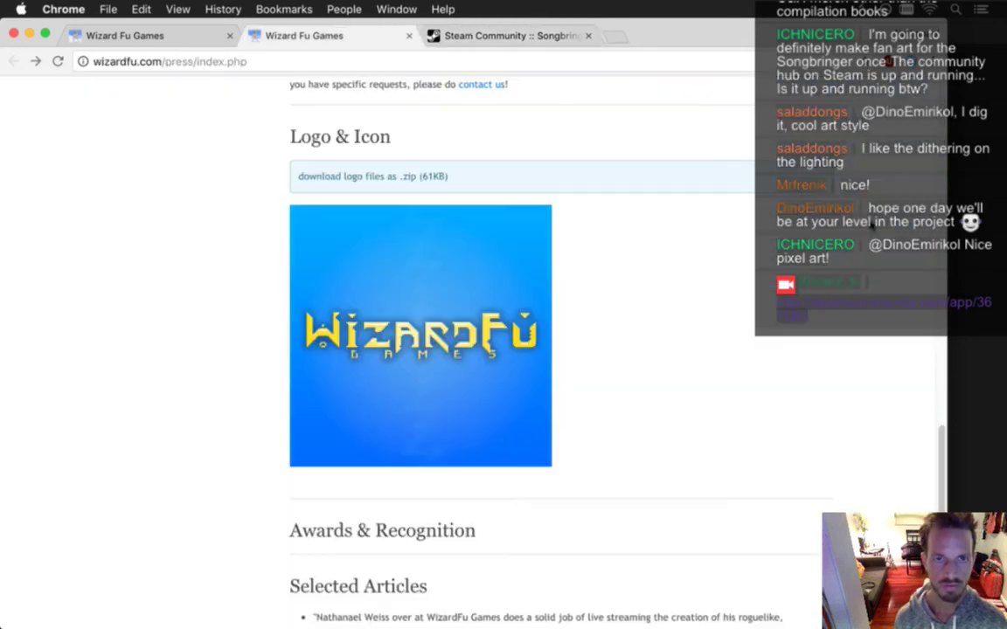
Switch to Photoshop and merge the shadow layer with the logo layer
{"action": "key", "text": "super+Tab"}
{"action": "left_click", "coordinate": [185, 325]}
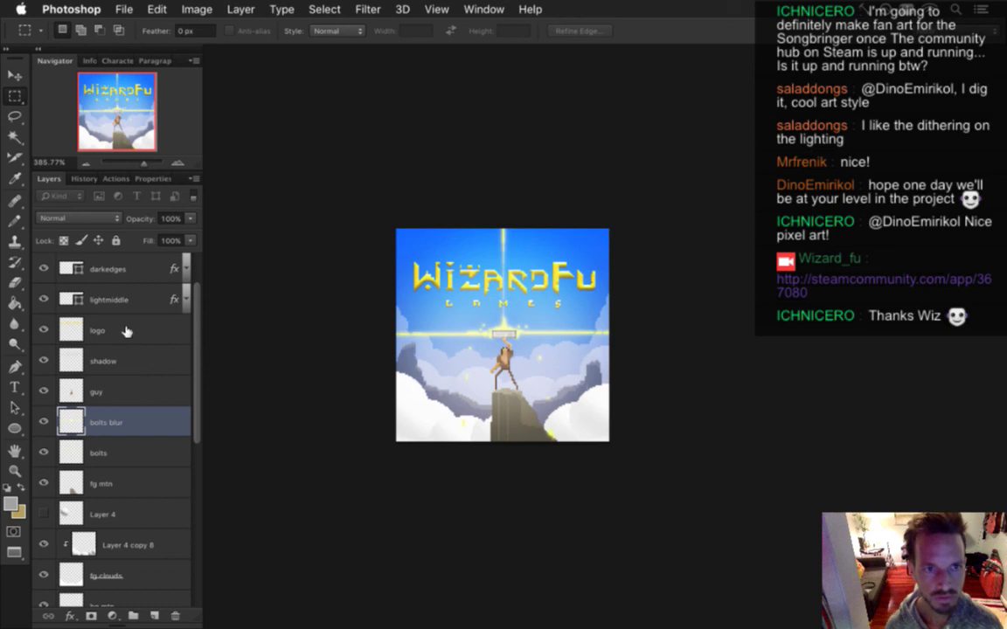
{"action": "scroll", "coordinate": [196, 274], "scroll_direction": "up", "scroll_amount": 2}
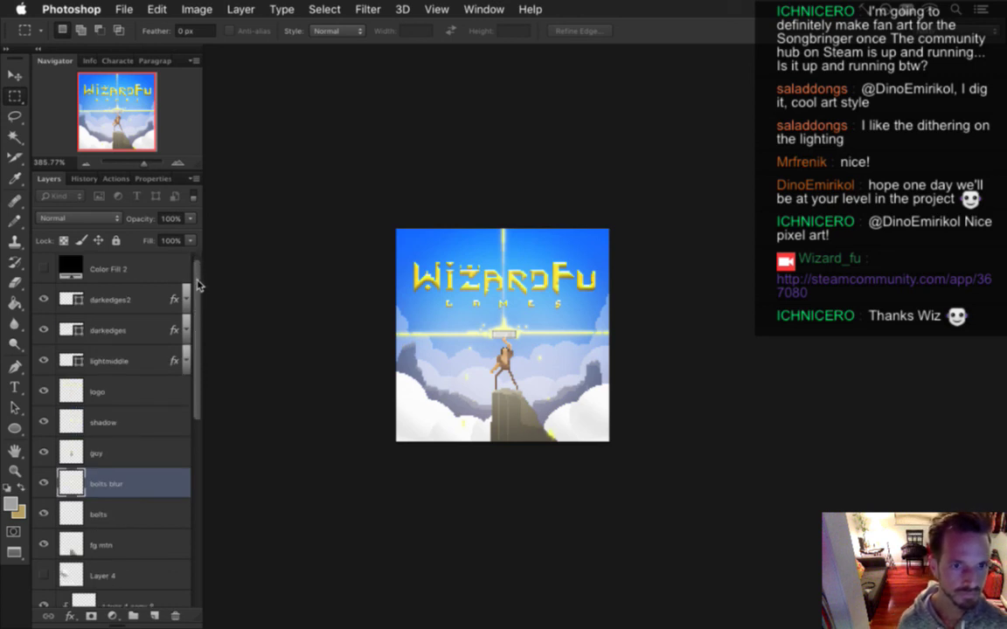
{"action": "scroll", "coordinate": [197, 284], "scroll_direction": "down", "scroll_amount": 2}
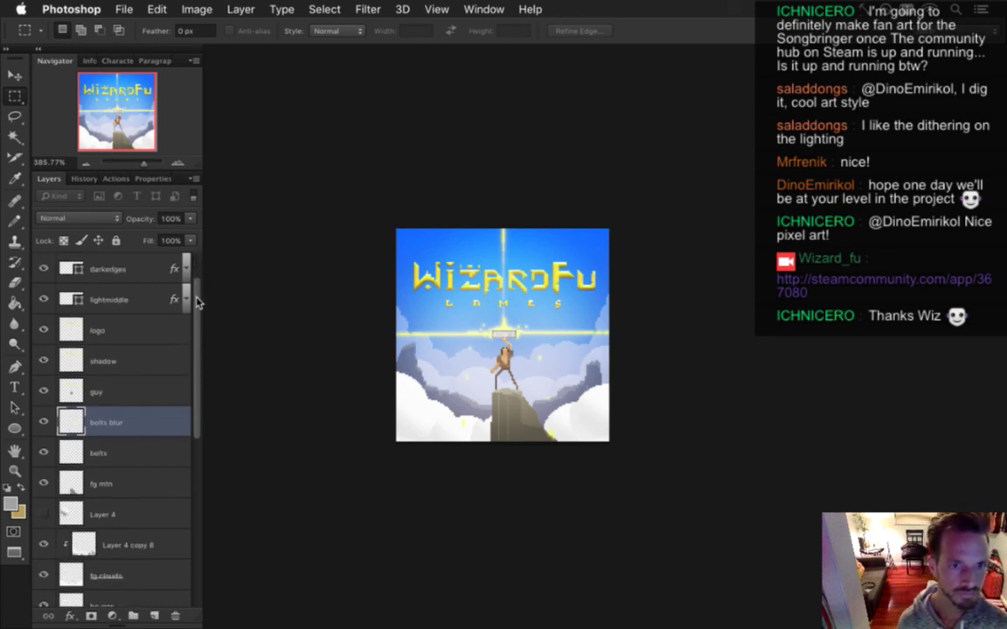
{"action": "left_click", "coordinate": [106, 359]}
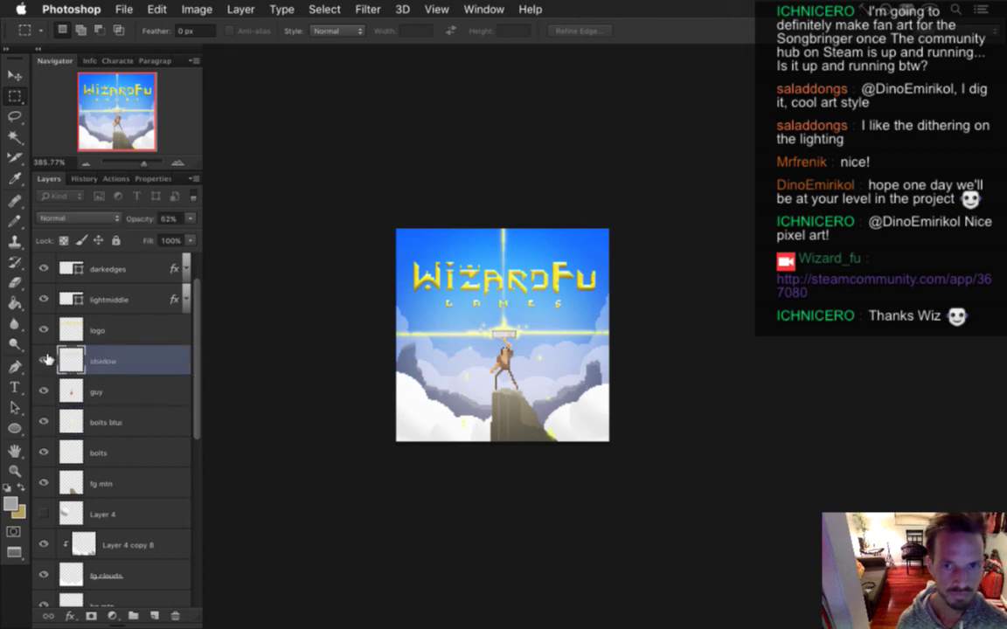
{"action": "left_click", "coordinate": [129, 326], "text": "shift"}
{"action": "right_click", "coordinate": [142, 331]}
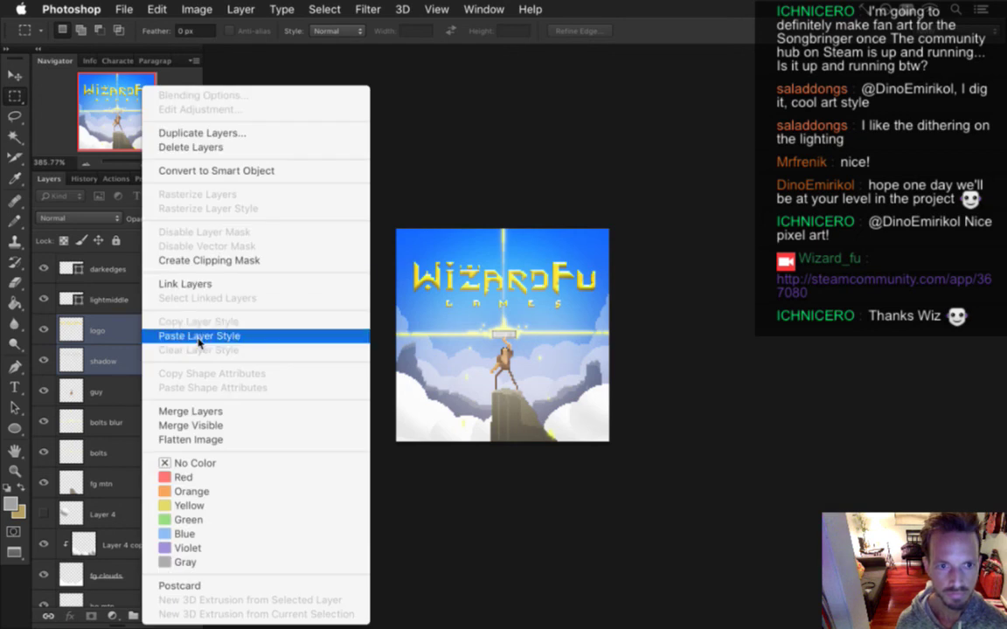
{"action": "left_click", "coordinate": [200, 412]}
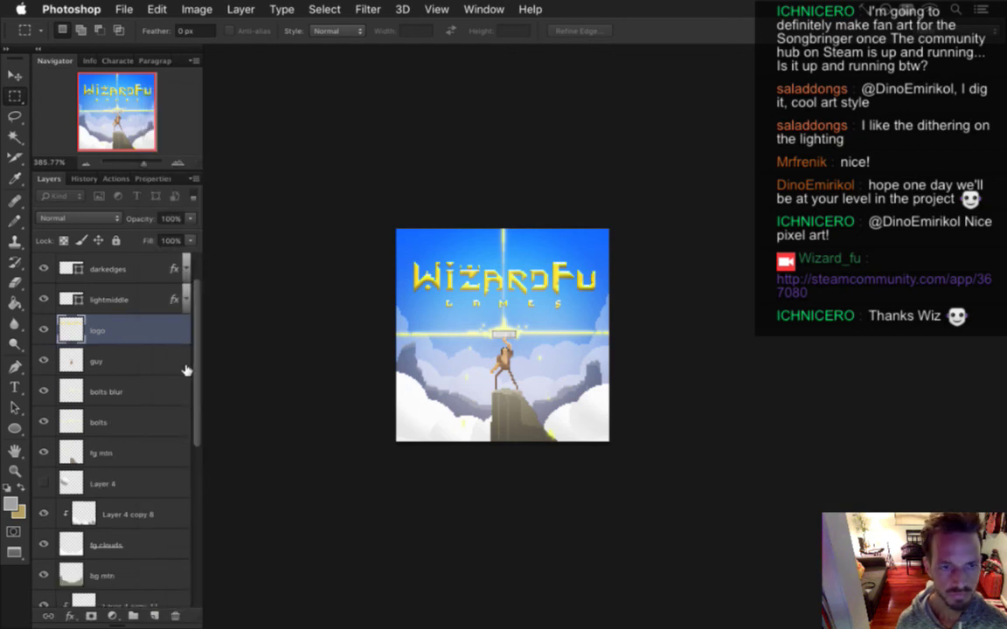
Rename the fg mtn layer as mountain and delete the hidden Layer 4 beneath it
{"action": "left_click", "coordinate": [115, 453]}
{"action": "left_click_drag", "start_coordinate": [195, 412], "coordinate": [197, 450]}
{"action": "double_click", "coordinate": [111, 359]}
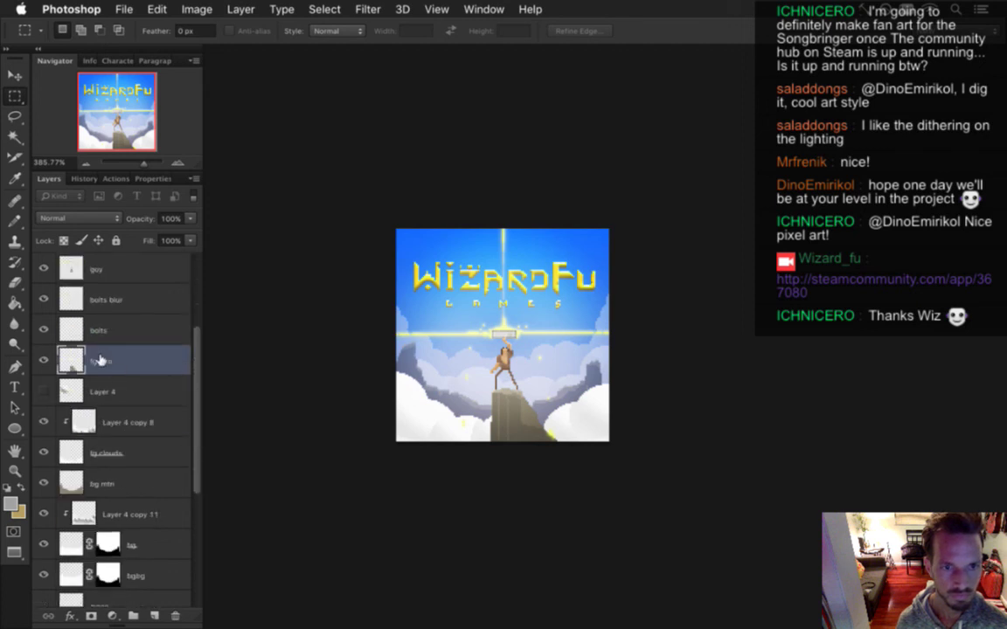
{"action": "type", "text": "mountain"}
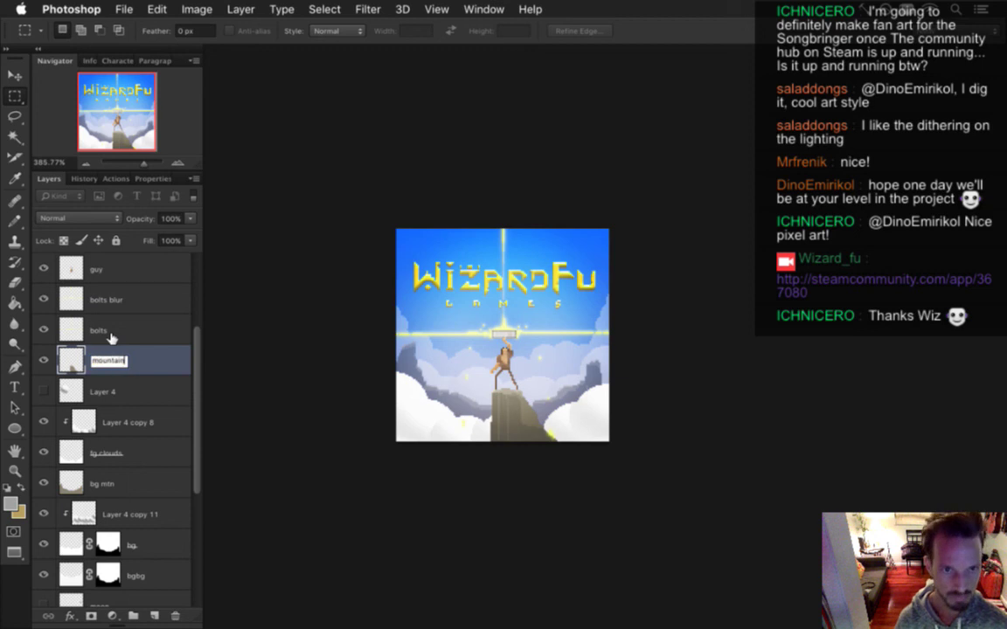
{"action": "key", "text": "Return"}
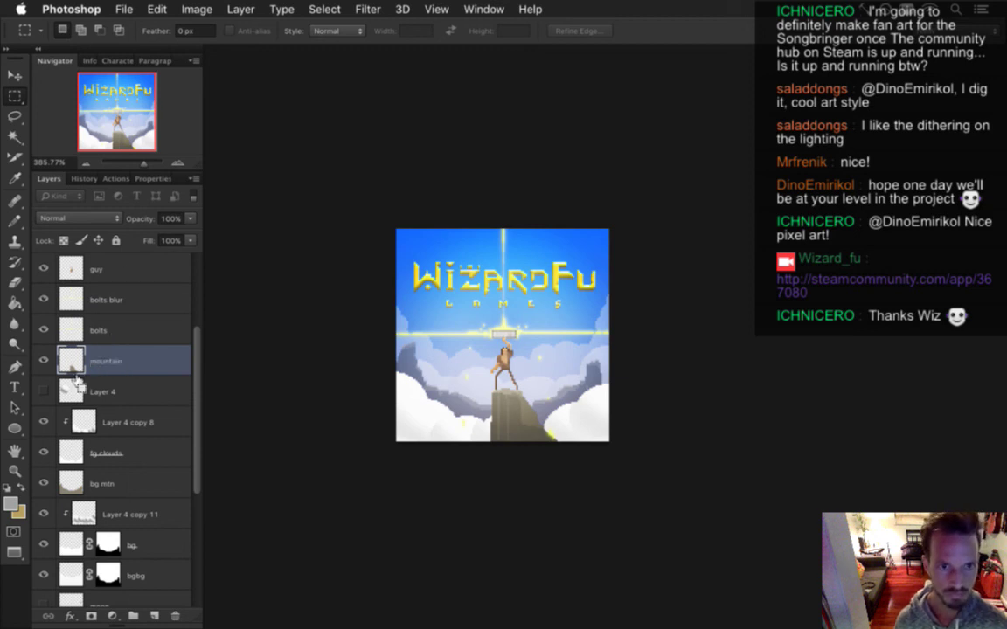
{"action": "left_click", "coordinate": [110, 389]}
{"action": "left_click", "coordinate": [176, 614]}
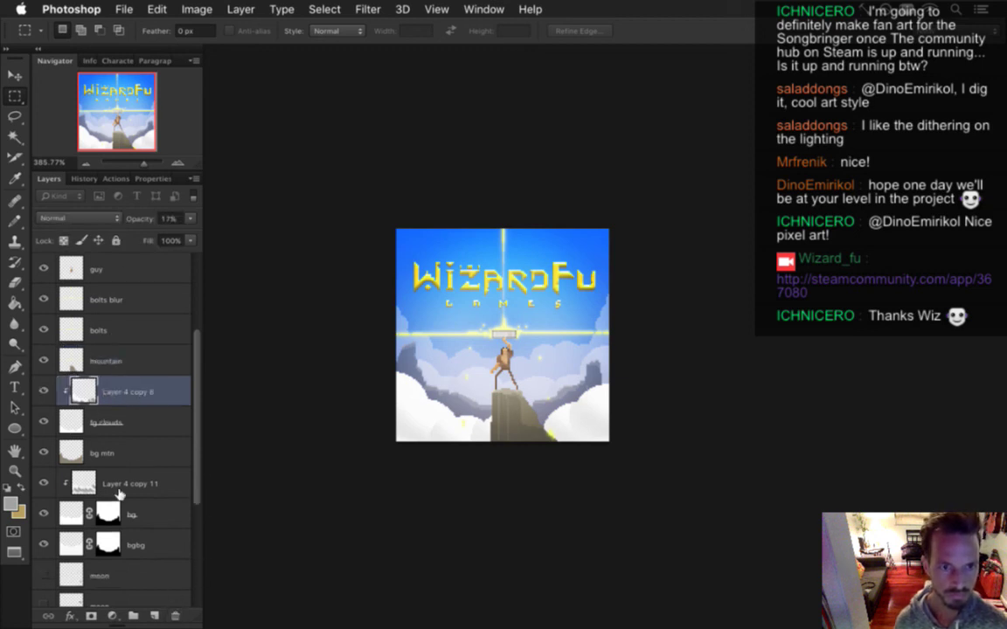
Merge Layer 4 copy 8 with the fg clouds layer and name the merged layer fg clouds
{"action": "left_click", "coordinate": [157, 422], "text": "shift"}
{"action": "right_click", "coordinate": [160, 421]}
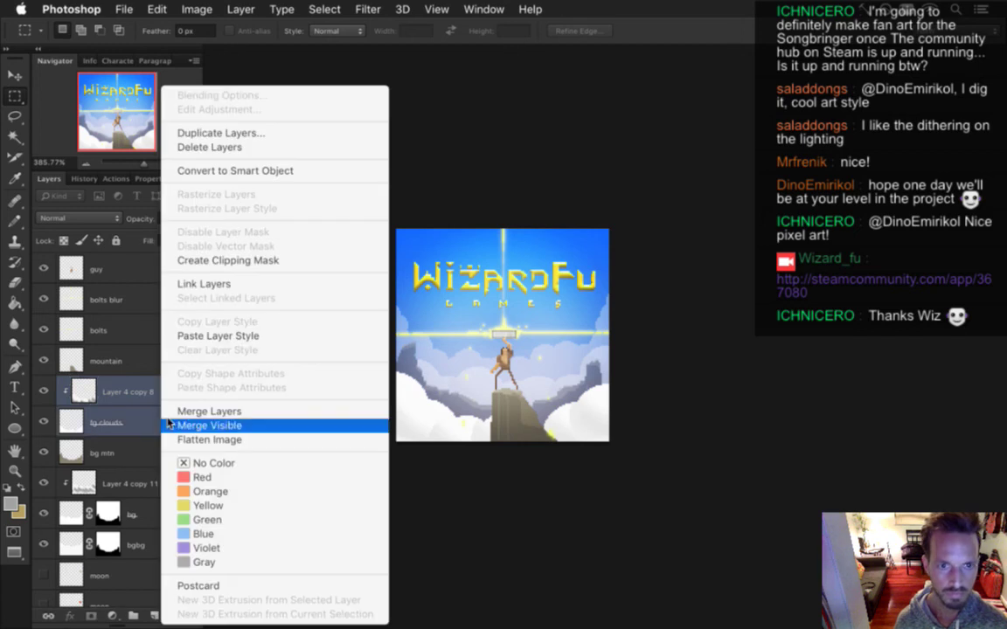
{"action": "left_click", "coordinate": [206, 413]}
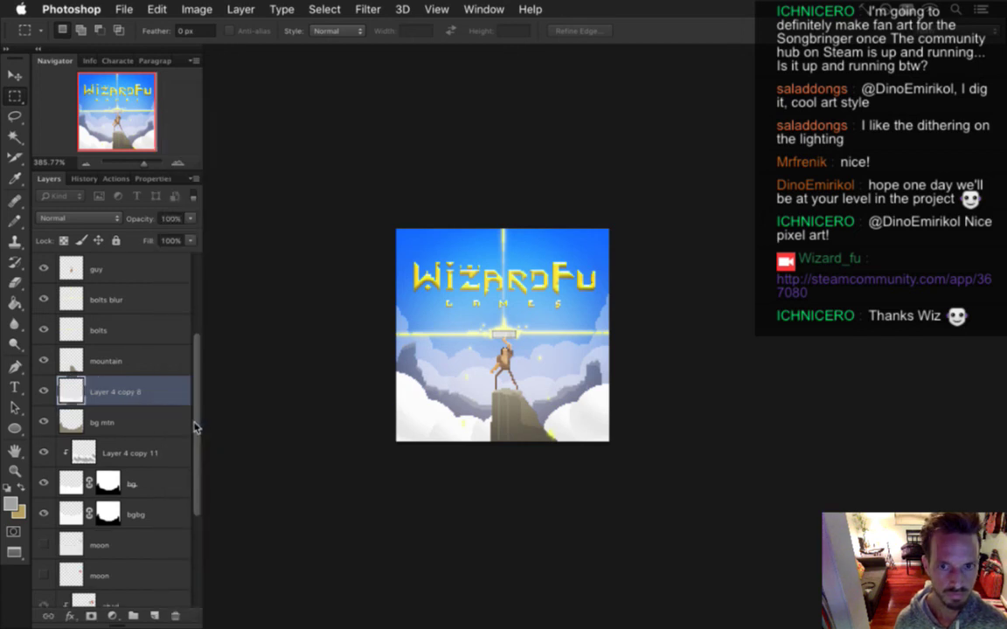
{"action": "double_click", "coordinate": [118, 392]}
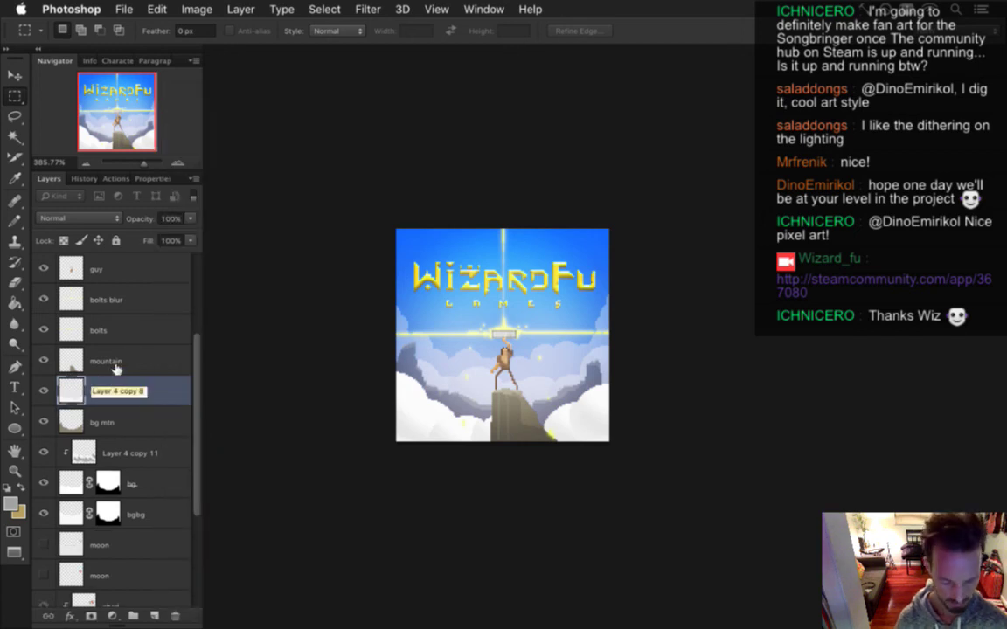
{"action": "type", "text": "fg clouds"}
{"action": "key", "text": "Return"}
Check what the bg mtn layer contains by toggling its visibility, and rename it as bg mountain
{"action": "left_click", "coordinate": [118, 418]}
{"action": "left_click", "coordinate": [44, 422]}
{"action": "left_click", "coordinate": [44, 422]}
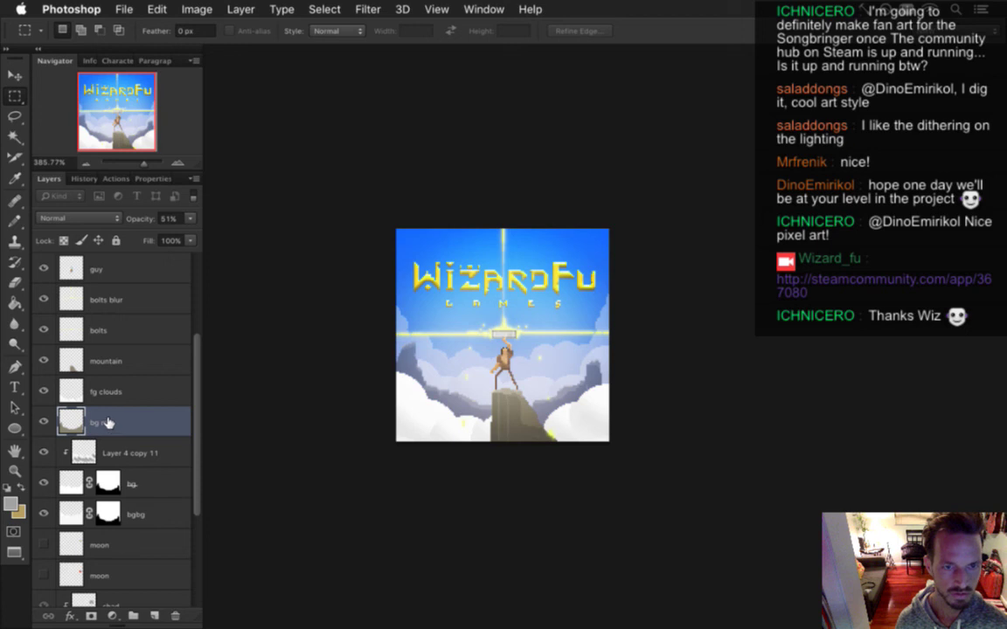
{"action": "double_click", "coordinate": [101, 422]}
{"action": "type", "text": "bg mountain"}
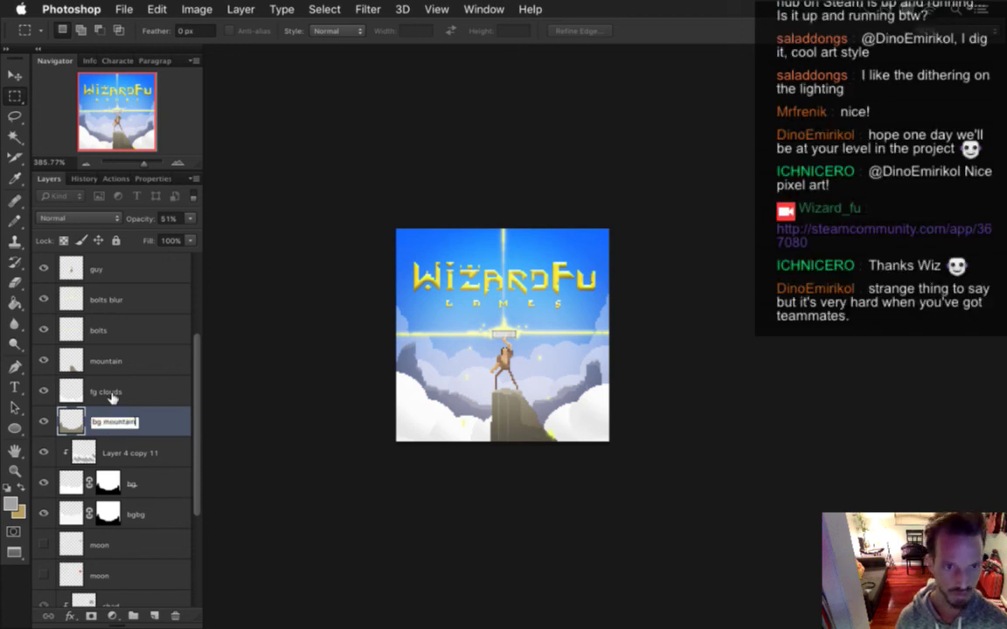
{"action": "key", "text": "Return"}
Rename the clipped Layer 4 copy 11 as texture
{"action": "scroll", "coordinate": [188, 402], "scroll_direction": "down", "scroll_amount": 2}
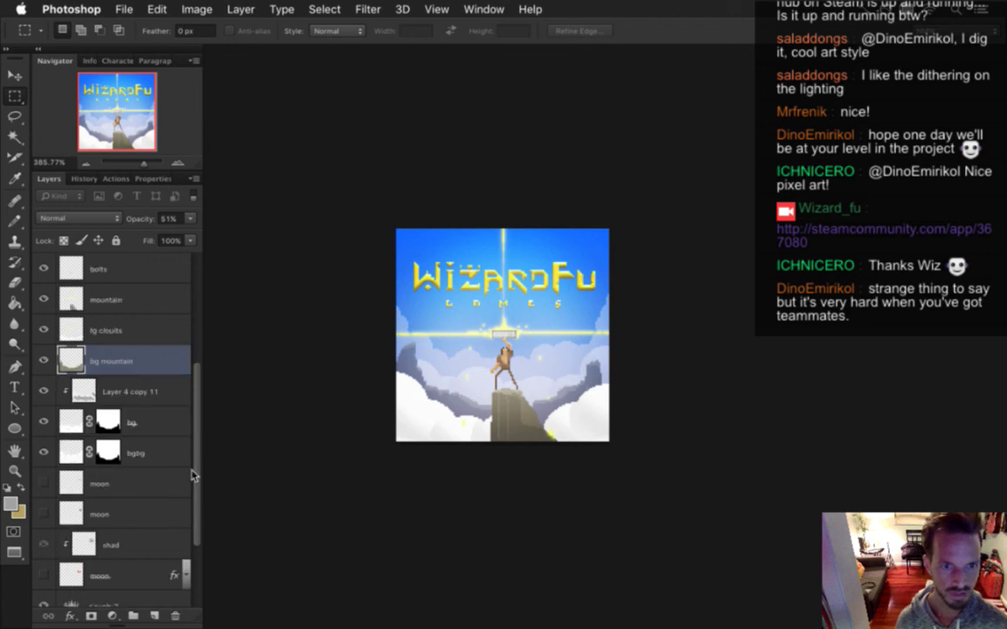
{"action": "left_click", "coordinate": [144, 392]}
{"action": "left_click", "coordinate": [165, 427], "text": "shift"}
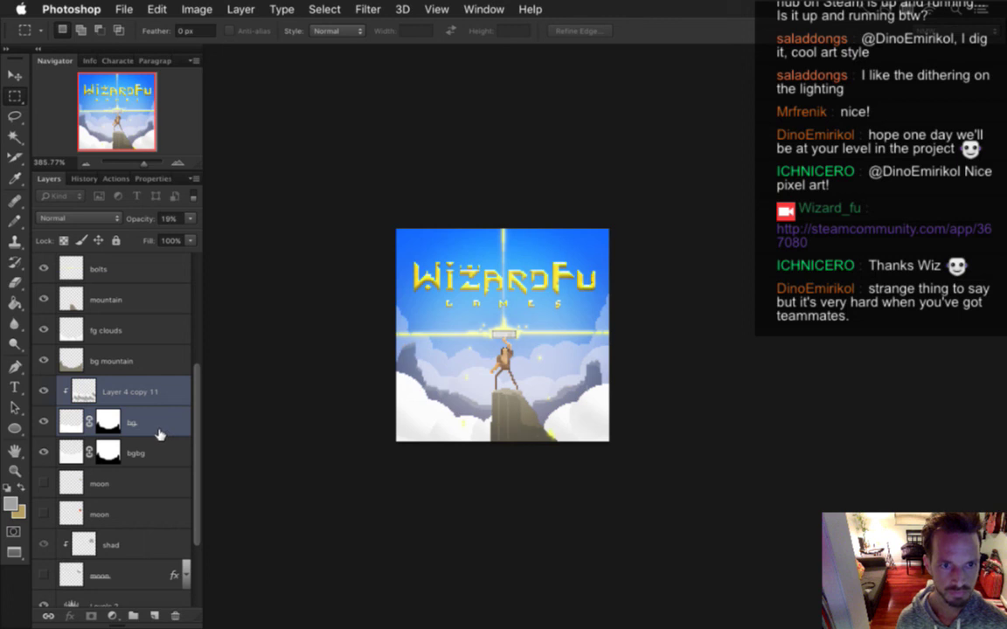
{"action": "left_click", "coordinate": [159, 391]}
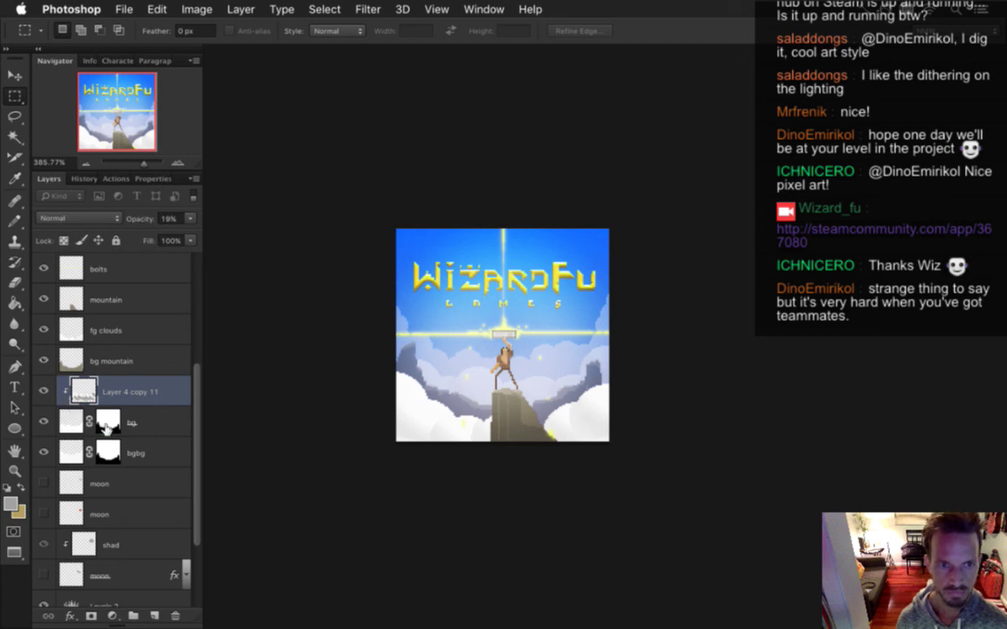
{"action": "double_click", "coordinate": [127, 392]}
{"action": "type", "text": "ray"}
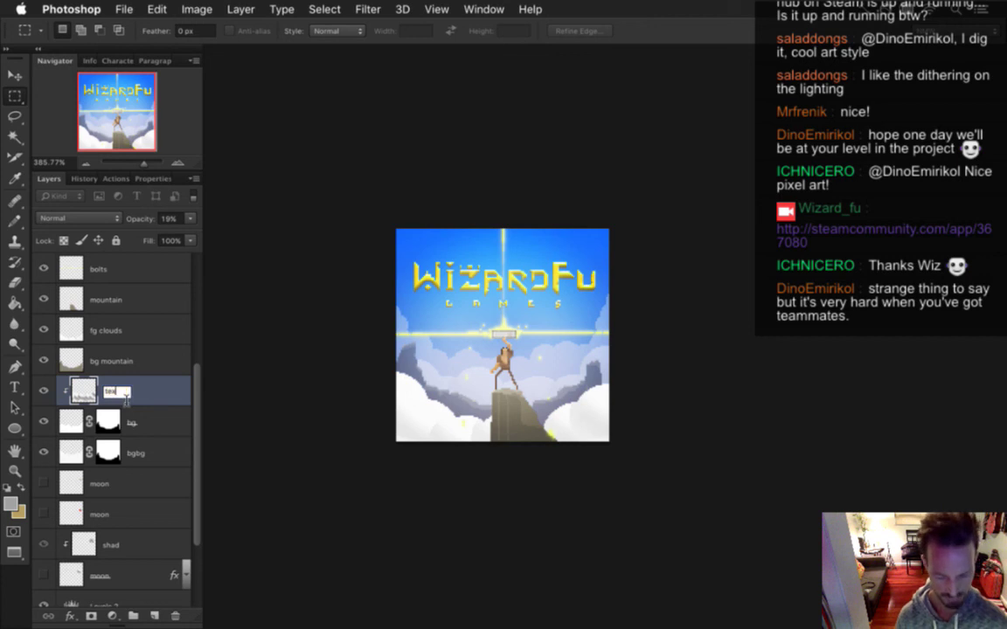
{"action": "key", "text": "Return"}
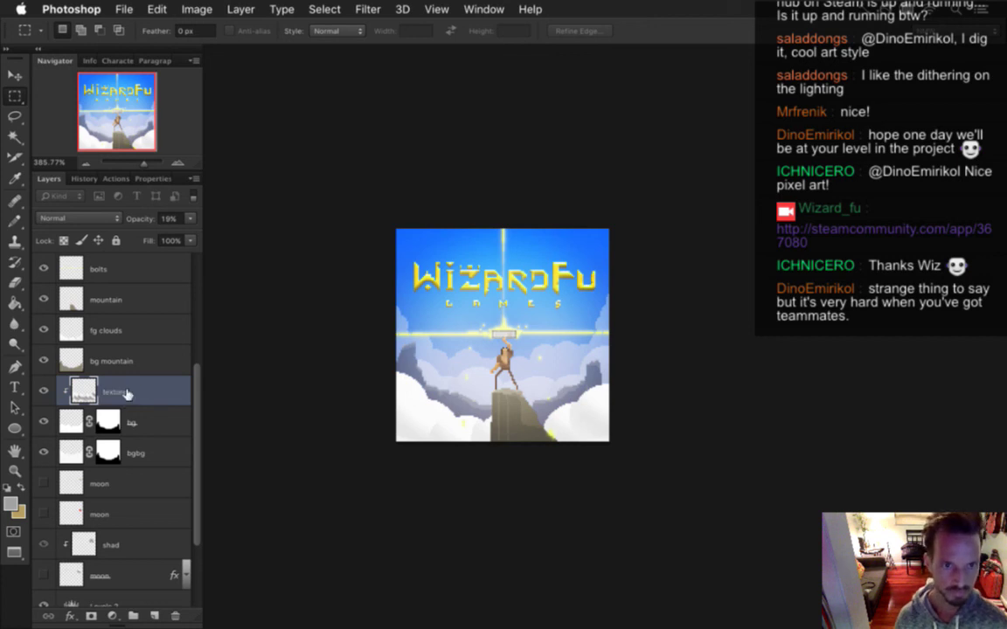
Rename the masked bg layer below texture as middle clouds
{"action": "double_click", "coordinate": [134, 422]}
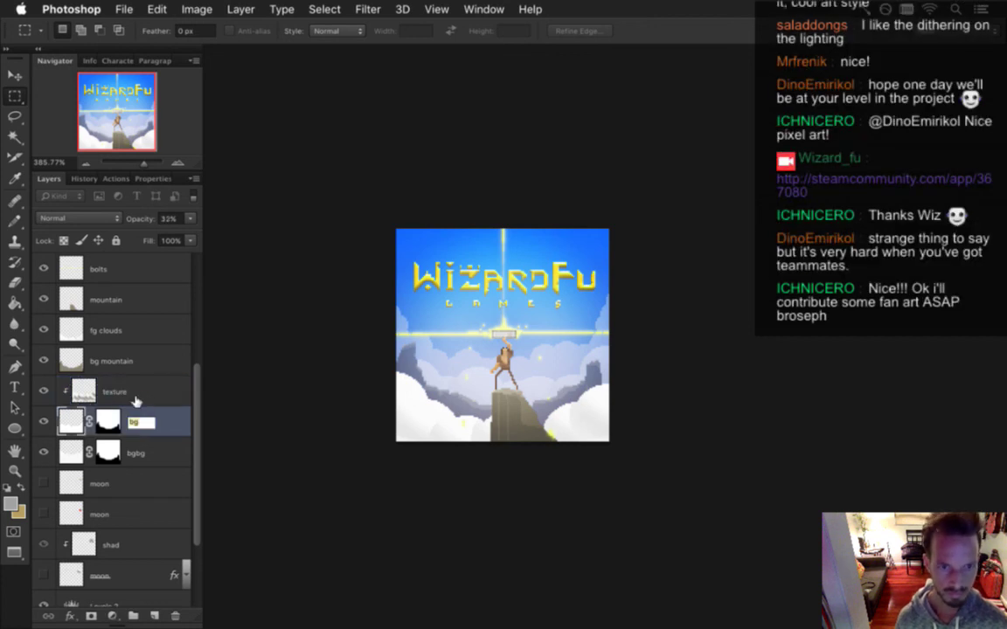
{"action": "type", "text": "middle co"}
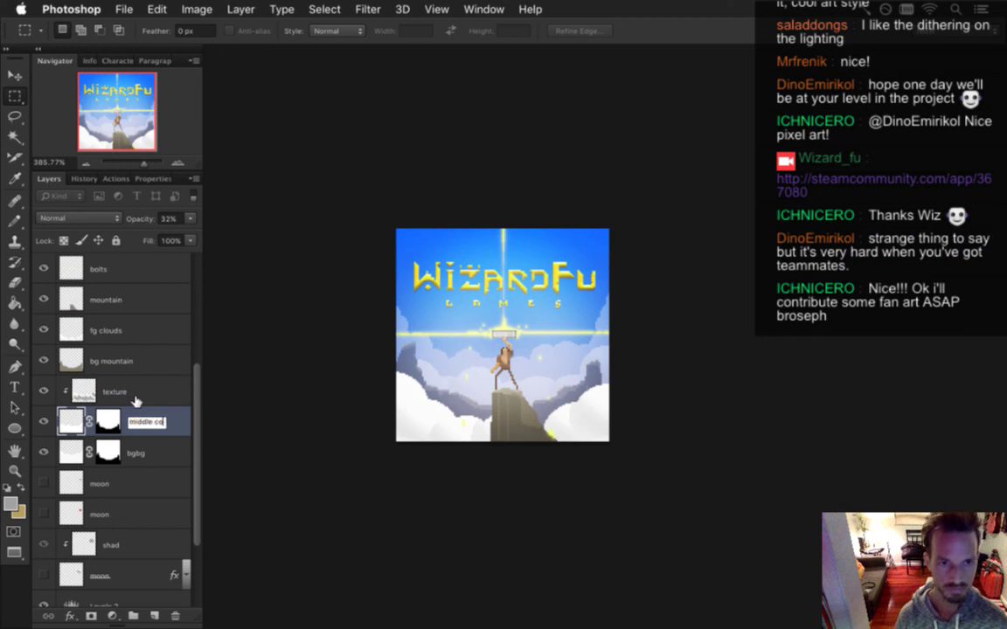
{"action": "key", "text": "BackSpace"}
{"action": "type", "text": "louds"}
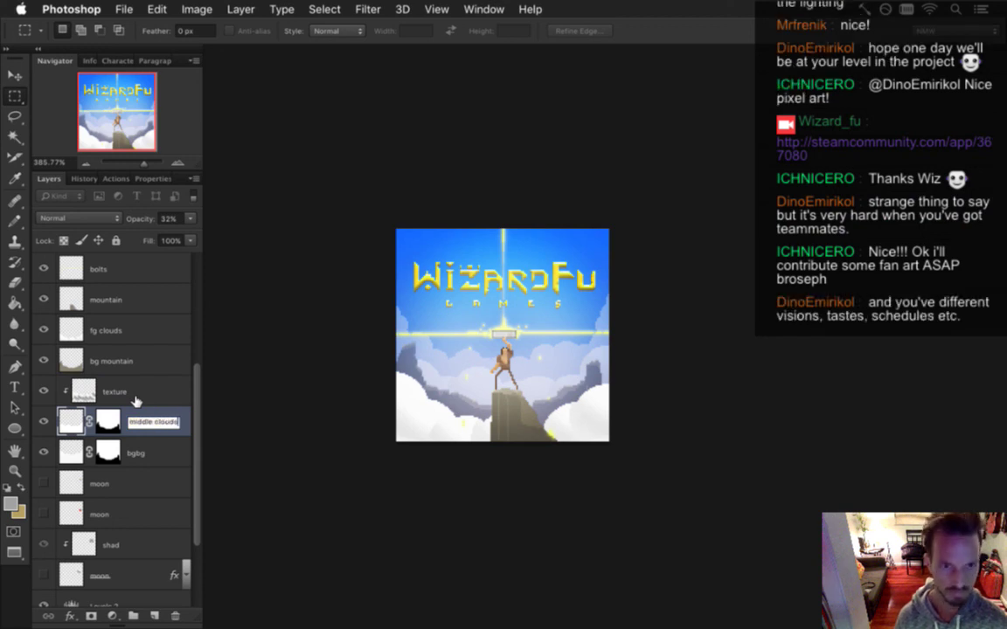
{"action": "key", "text": "Return"}
Rename the bgbg layer as back clouds and save the document
{"action": "double_click", "coordinate": [138, 451]}
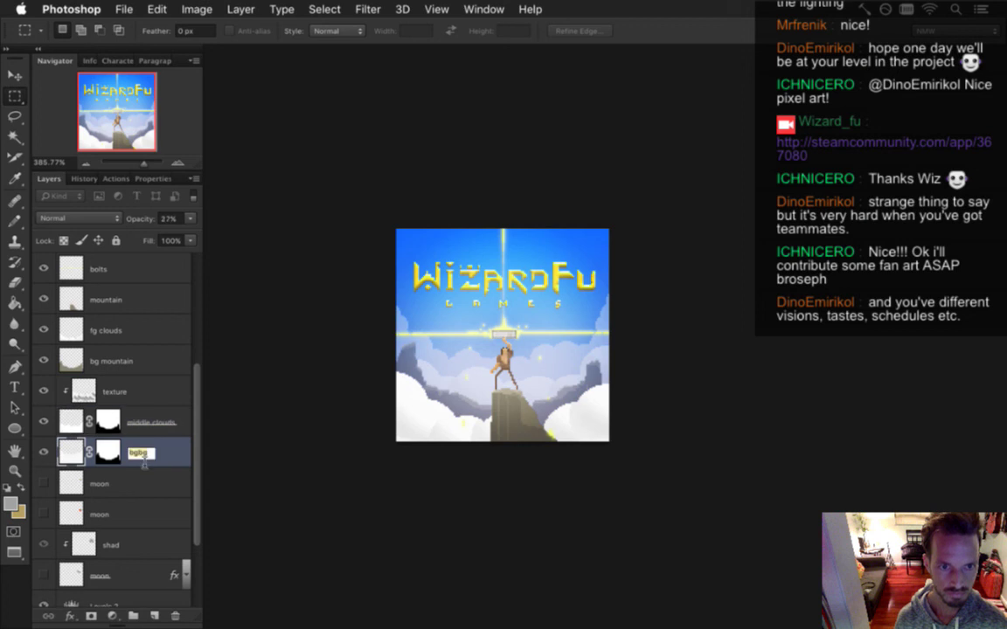
{"action": "type", "text": "back clouds"}
{"action": "key", "text": "Return"}
{"action": "key", "text": "super+s"}
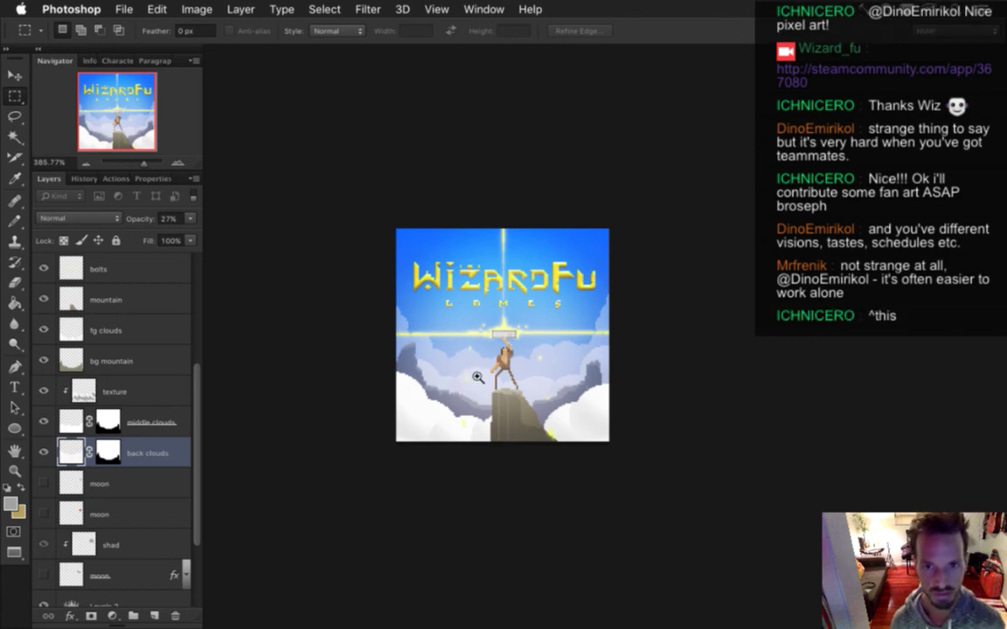
Delete the two hidden moon layers above shad and make the remaining moon layer visible
{"action": "left_click_drag", "start_coordinate": [479, 372], "coordinate": [521, 389]}
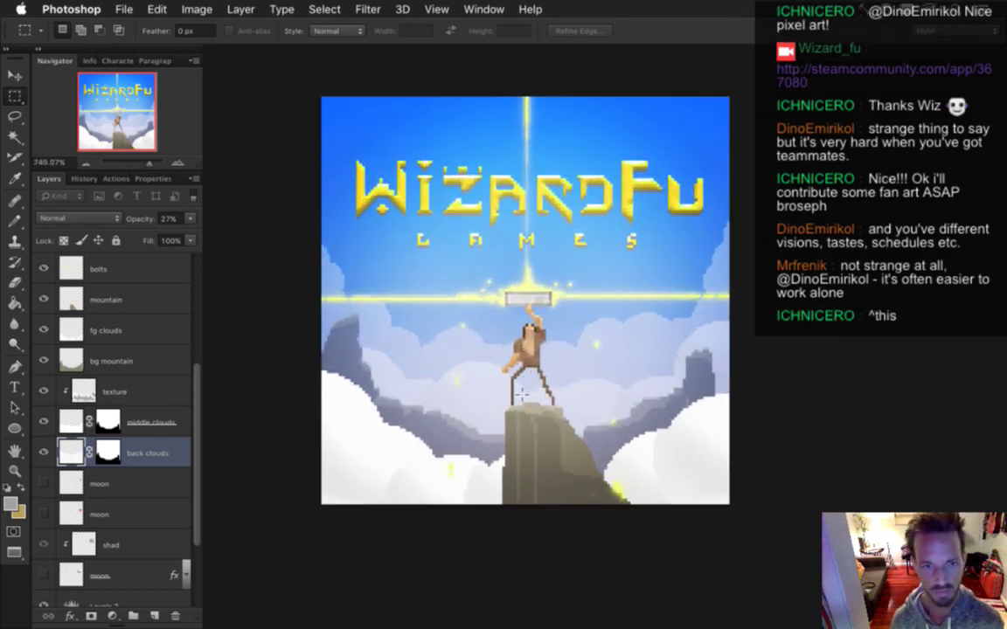
{"action": "left_click", "coordinate": [145, 485]}
{"action": "left_click", "coordinate": [178, 615]}
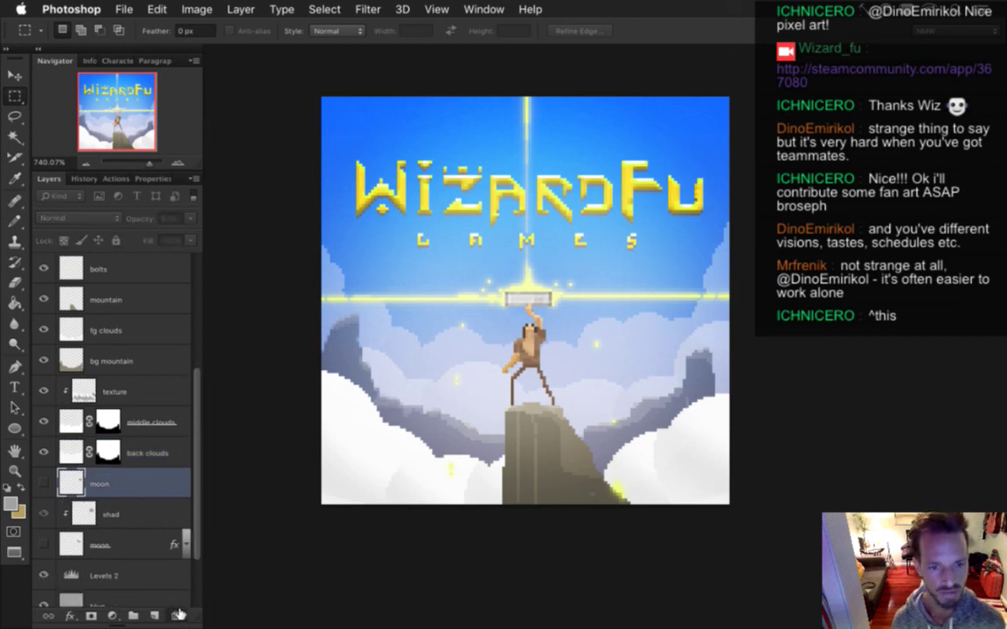
{"action": "left_click", "coordinate": [178, 616]}
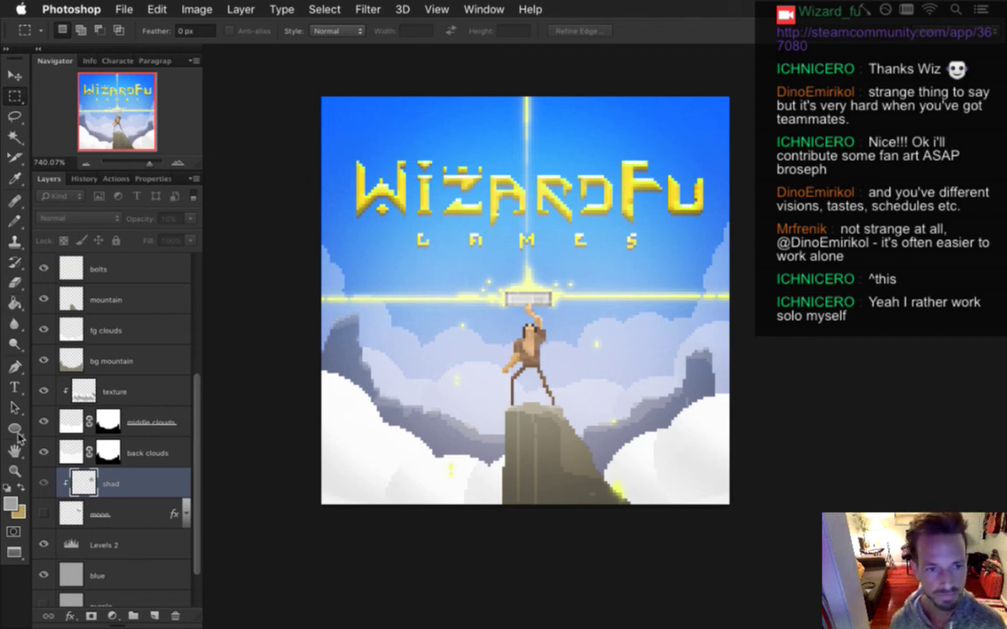
{"action": "left_click", "coordinate": [43, 514]}
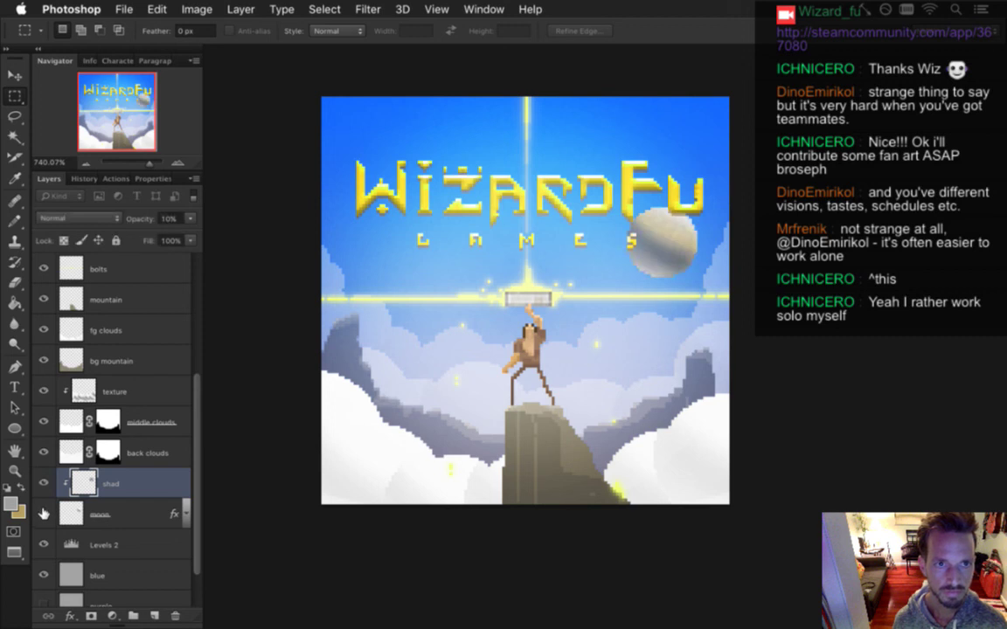
Hide the moon layer and delete both it and the shad layer clipped to it
{"action": "left_click", "coordinate": [44, 514]}
{"action": "left_click", "coordinate": [178, 616]}
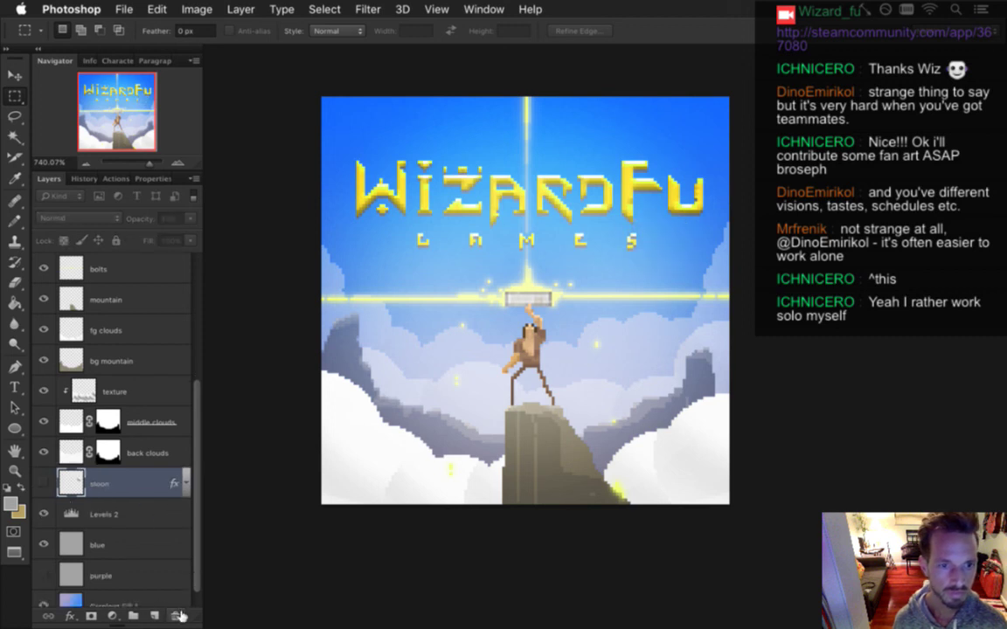
{"action": "left_click", "coordinate": [177, 616]}
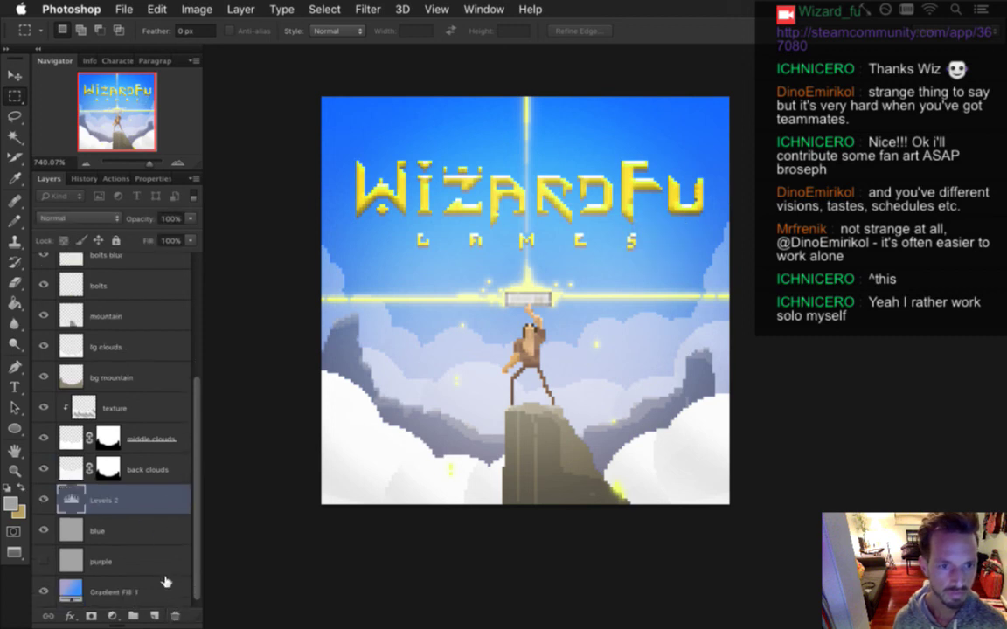
Toggle the Levels 2 adjustment layer off and on to check its effect and rename it as levels
{"action": "left_click", "coordinate": [43, 500]}
{"action": "left_click", "coordinate": [44, 500]}
{"action": "double_click", "coordinate": [104, 500]}
{"action": "type", "text": "levels"}
{"action": "key", "text": "Return"}
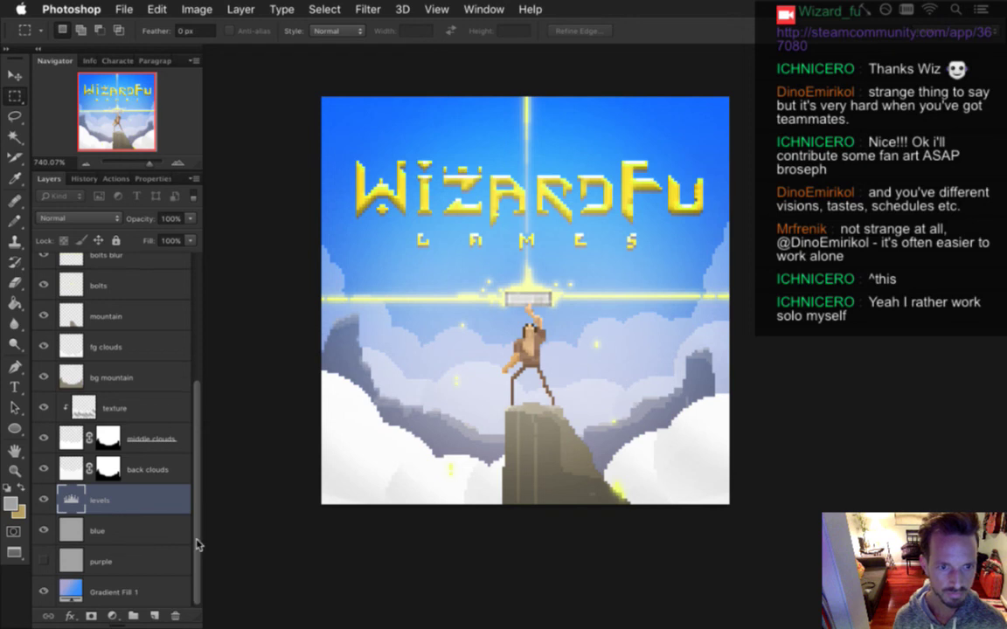
Rename the Gradient Fill 1 layer as bg and the Color Fill 2 layer as grayscale
{"action": "double_click", "coordinate": [116, 591]}
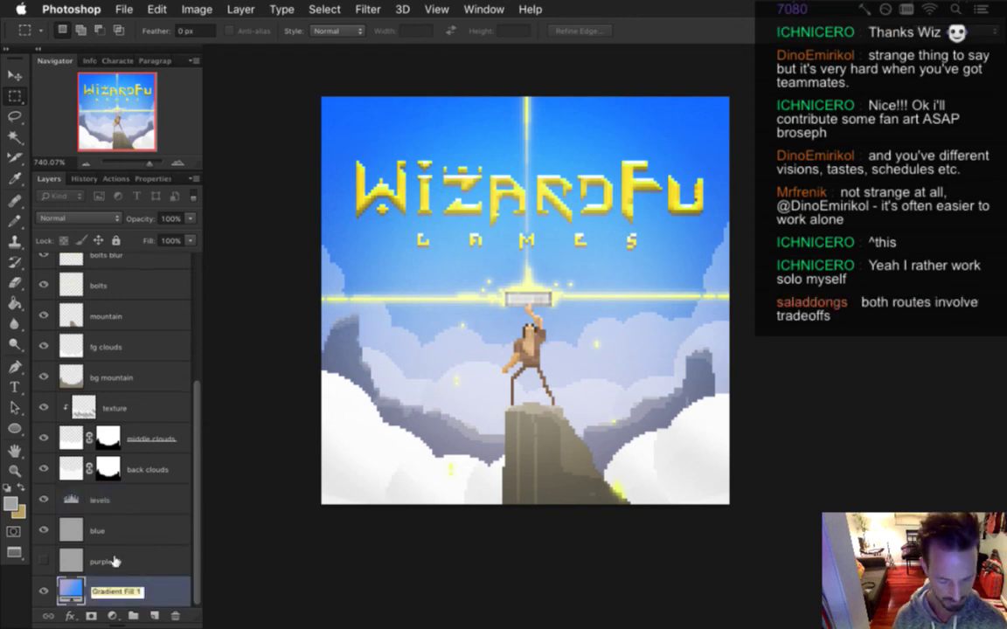
{"action": "type", "text": "bg"}
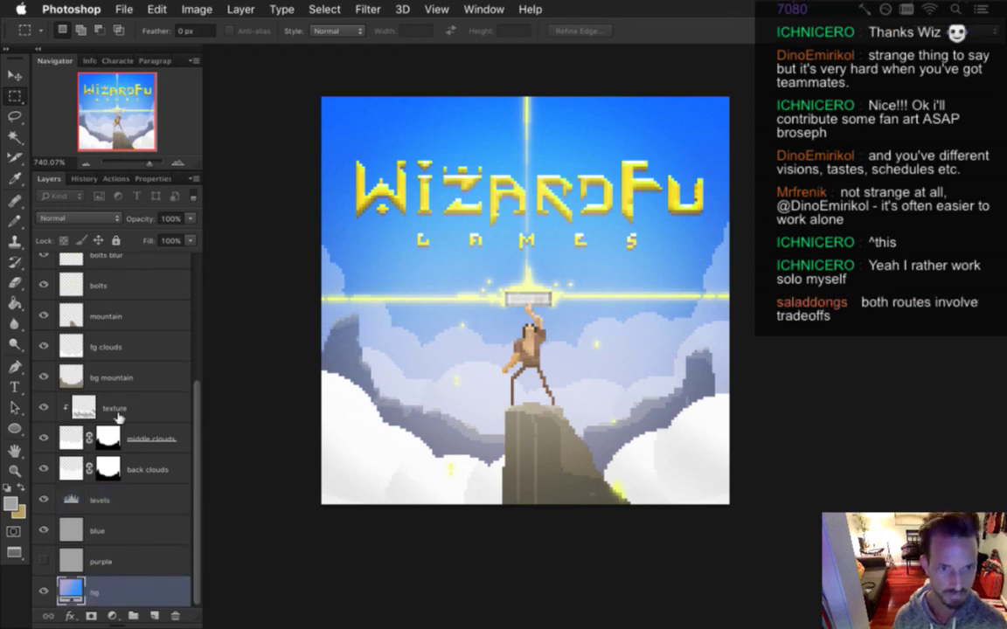
{"action": "left_click_drag", "start_coordinate": [196, 449], "coordinate": [188, 291]}
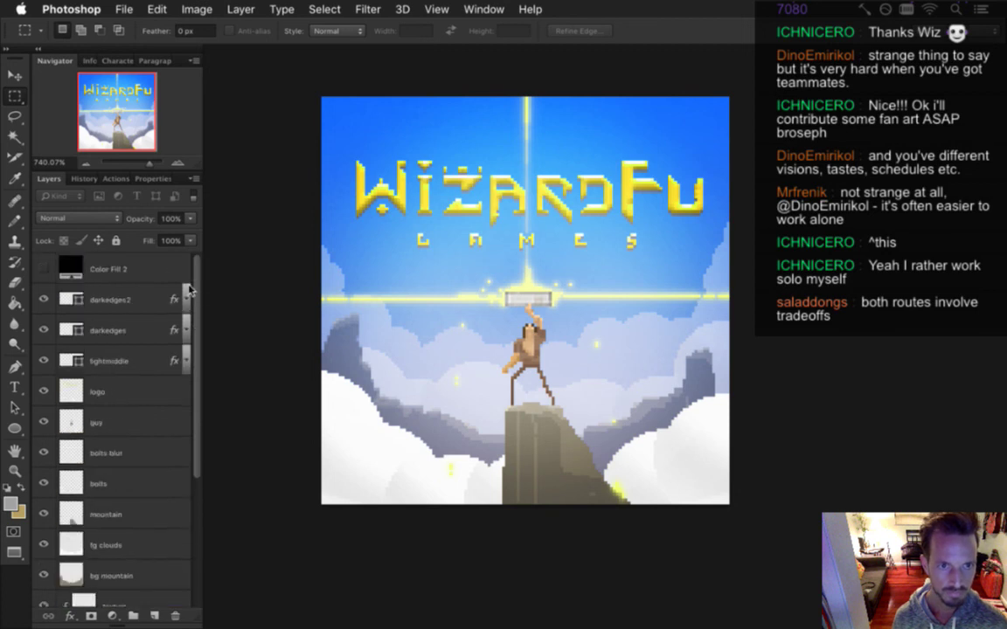
{"action": "scroll", "coordinate": [183, 437], "scroll_direction": "down", "scroll_amount": 5}
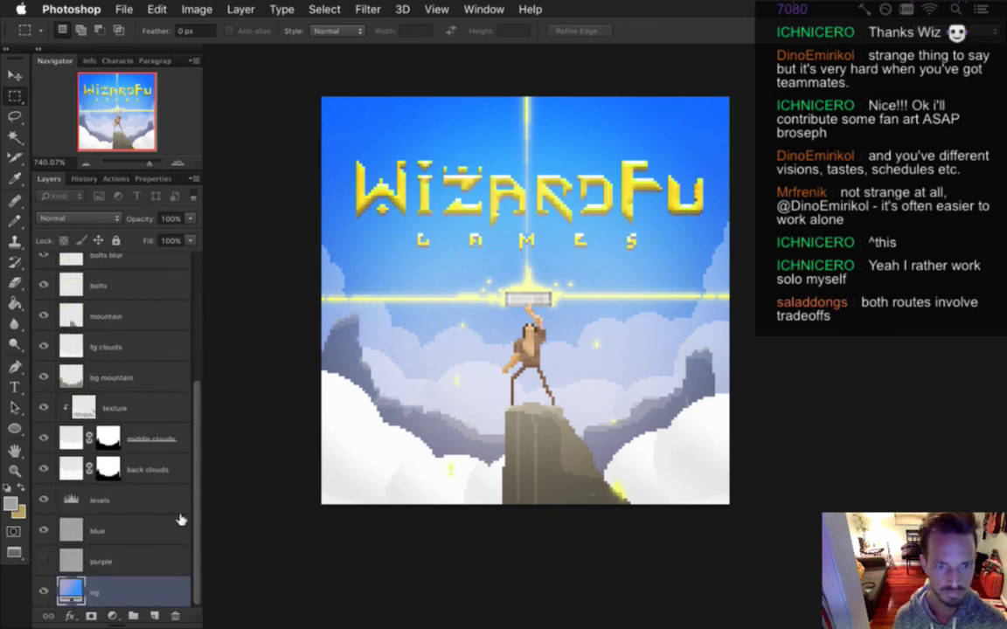
{"action": "left_click_drag", "start_coordinate": [197, 446], "coordinate": [197, 292]}
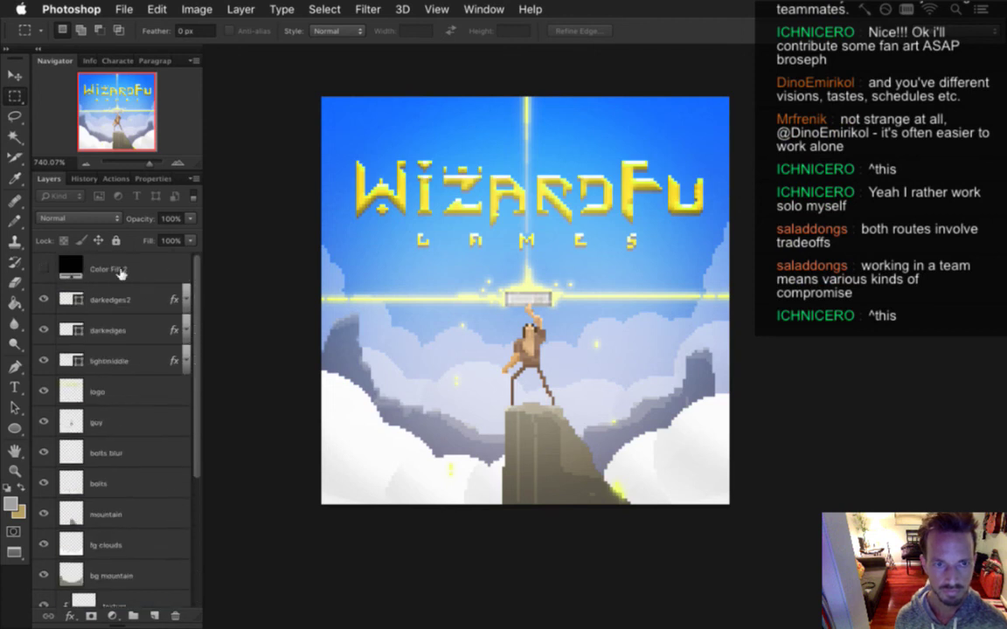
{"action": "double_click", "coordinate": [113, 270]}
{"action": "type", "text": "grayscale"}
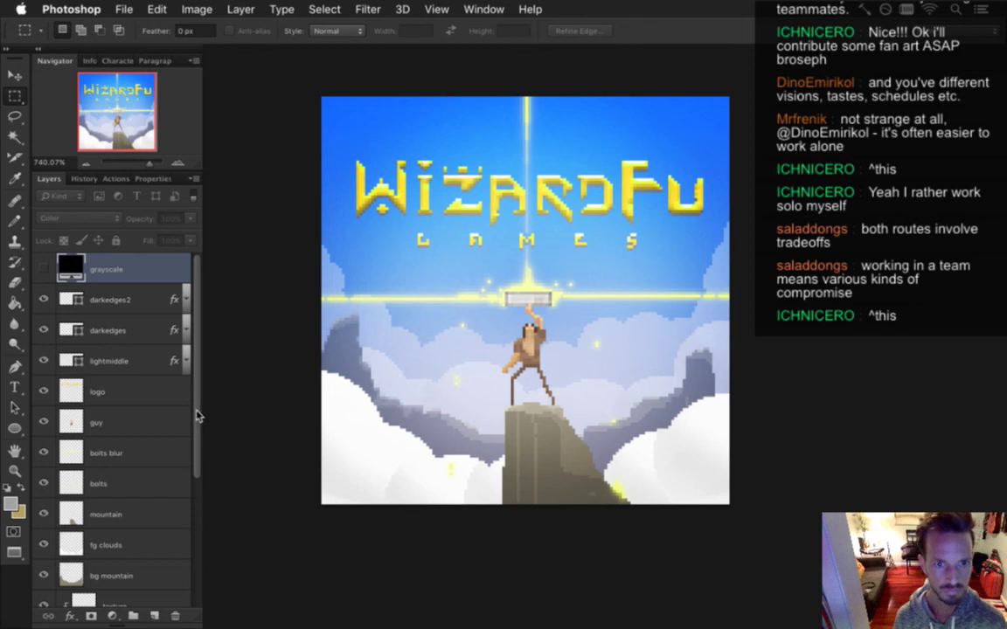
Hide the darkedges2, darkedges and lightmiddle layers
{"action": "left_click_drag", "start_coordinate": [198, 416], "coordinate": [188, 555]}
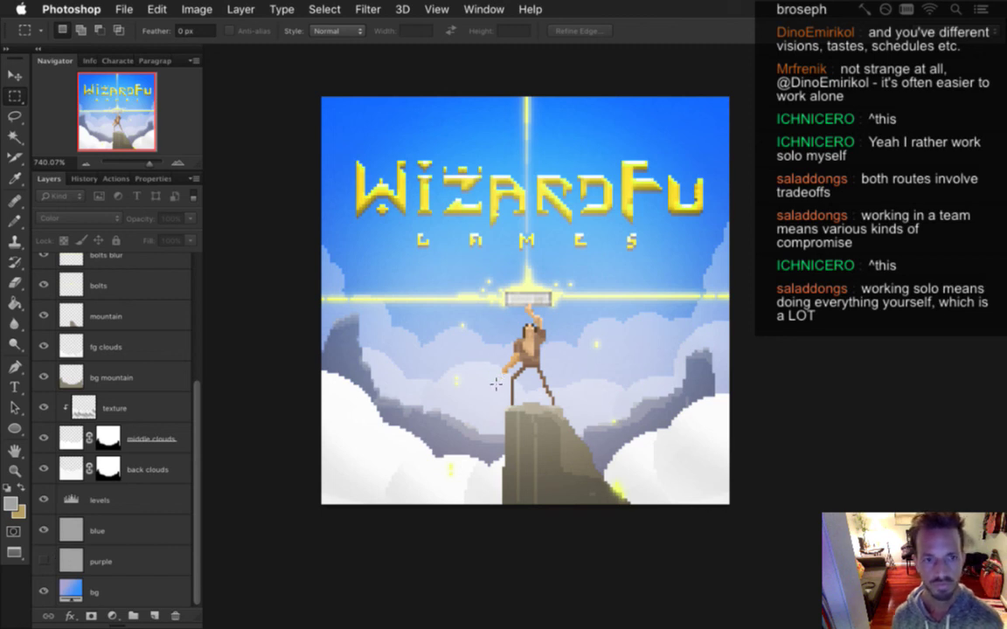
{"action": "left_click", "coordinate": [131, 531]}
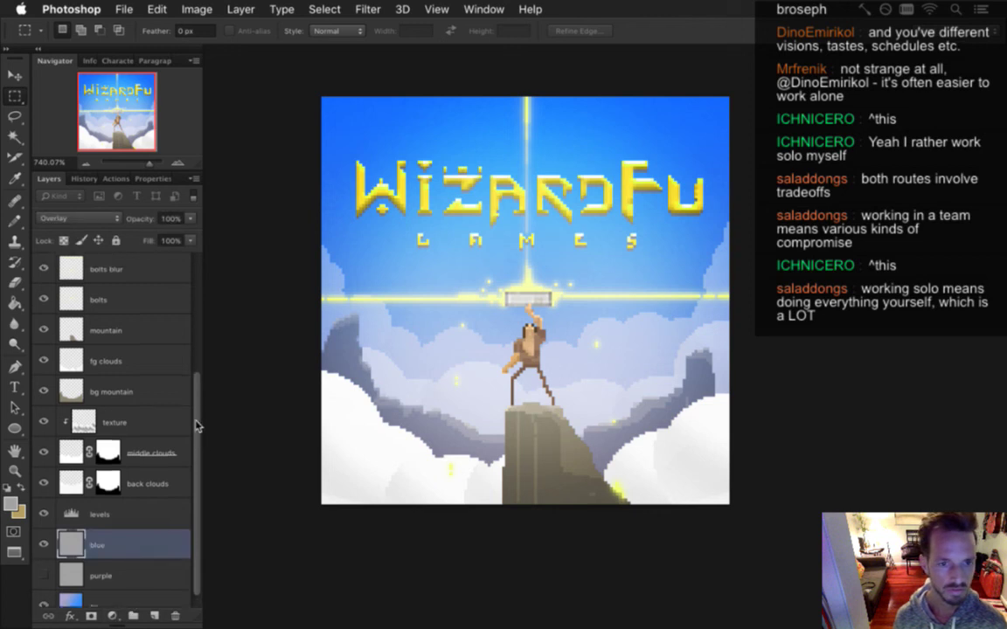
{"action": "scroll", "coordinate": [180, 394], "scroll_direction": "up", "scroll_amount": 10}
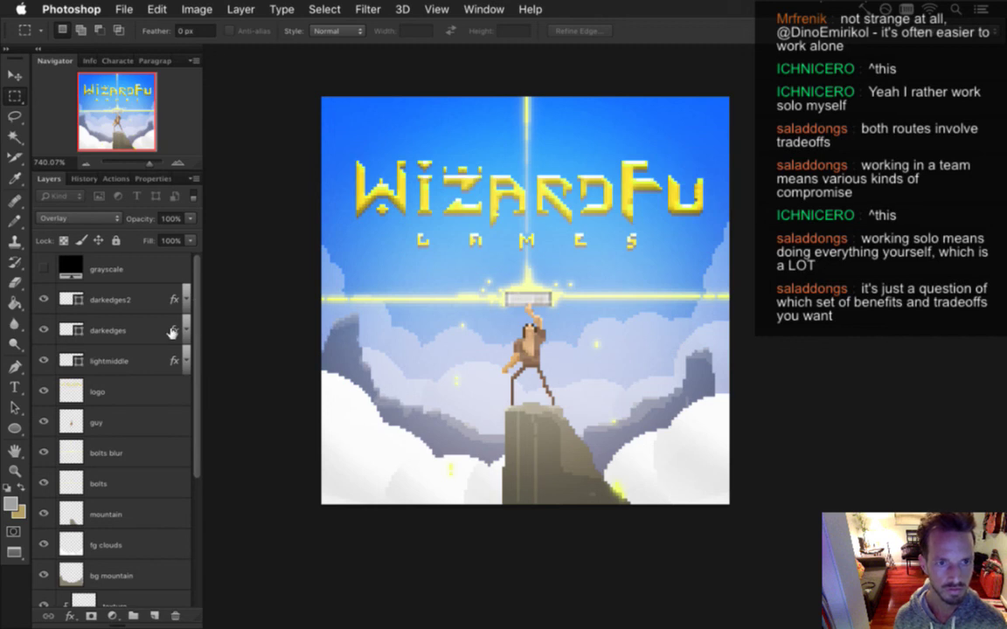
{"action": "left_click_drag", "start_coordinate": [42, 362], "coordinate": [43, 298]}
Add a grey a2a2a2 solid color fill layer directly above the guy layer and delete its layer mask
{"action": "left_click", "coordinate": [80, 418]}
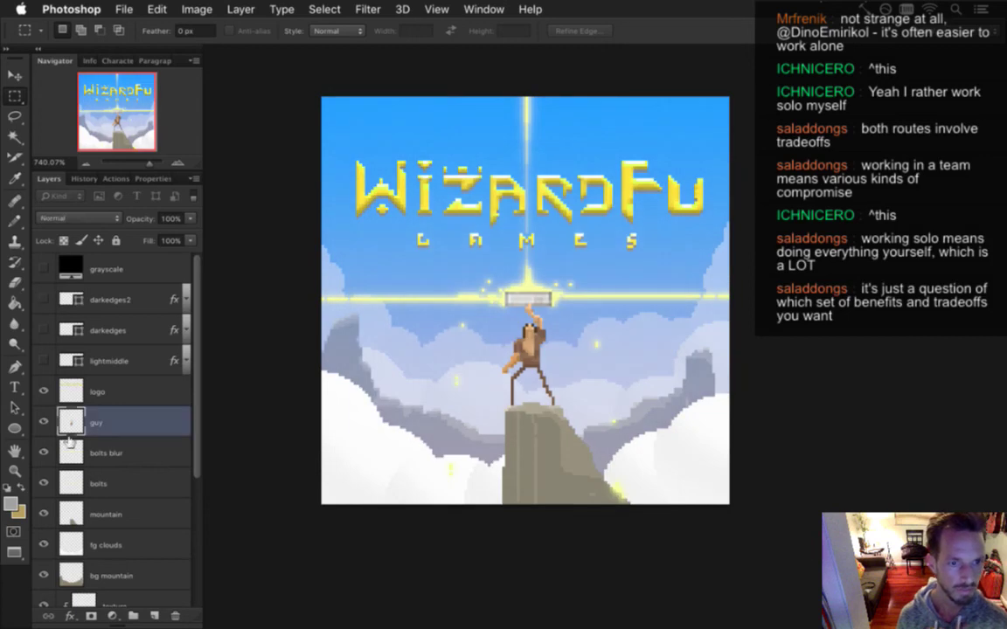
{"action": "left_click", "coordinate": [112, 616]}
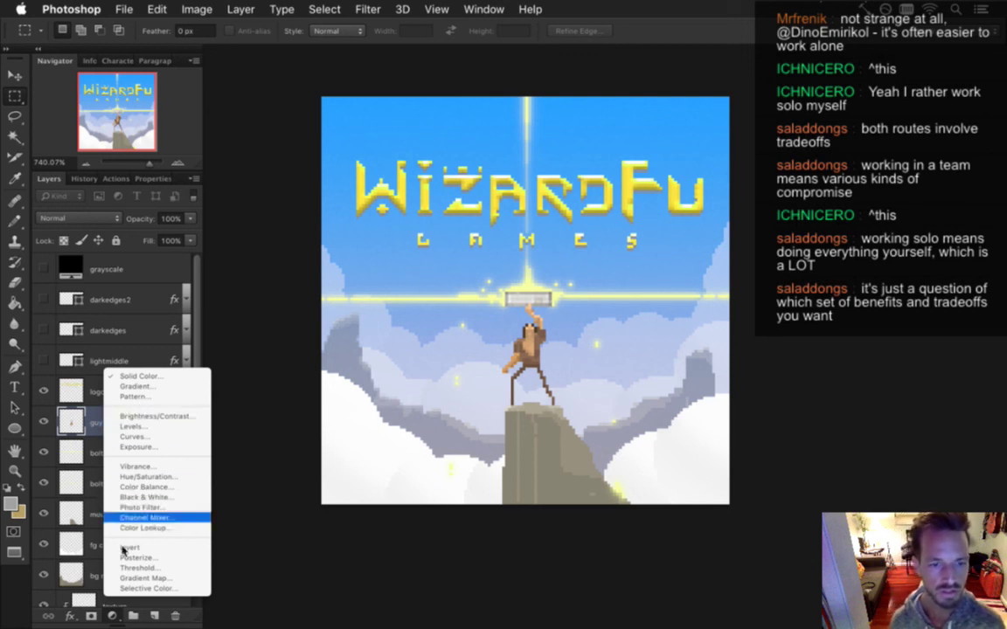
{"action": "left_click", "coordinate": [146, 371]}
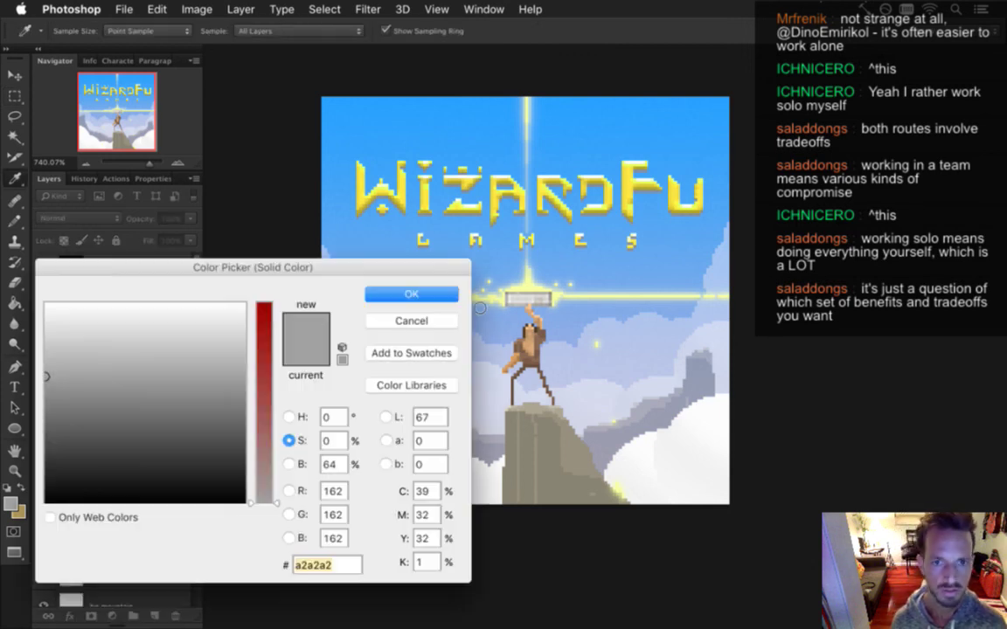
{"action": "left_click", "coordinate": [397, 297]}
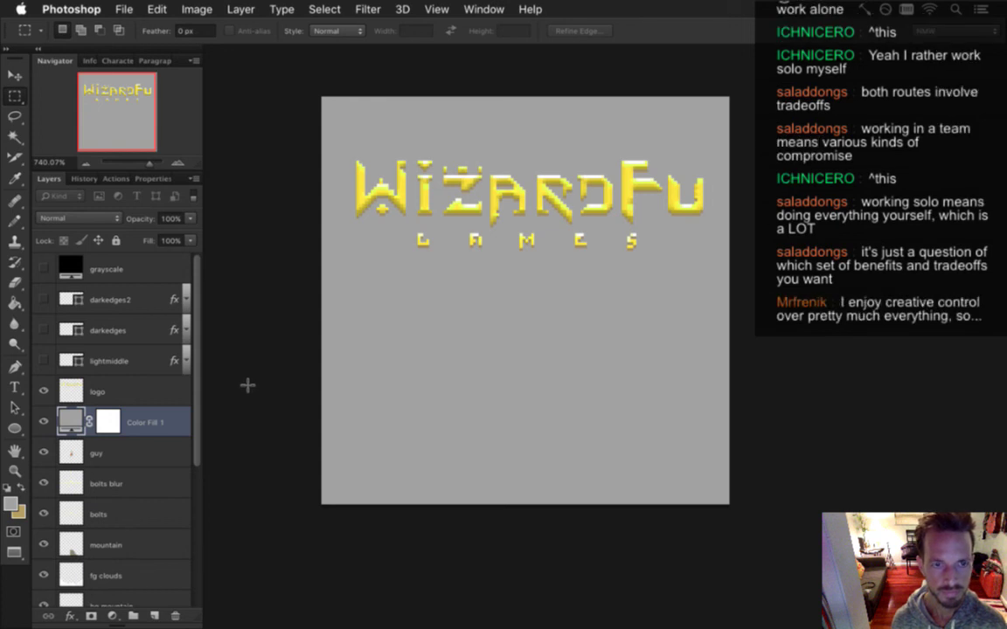
{"action": "right_click", "coordinate": [110, 424]}
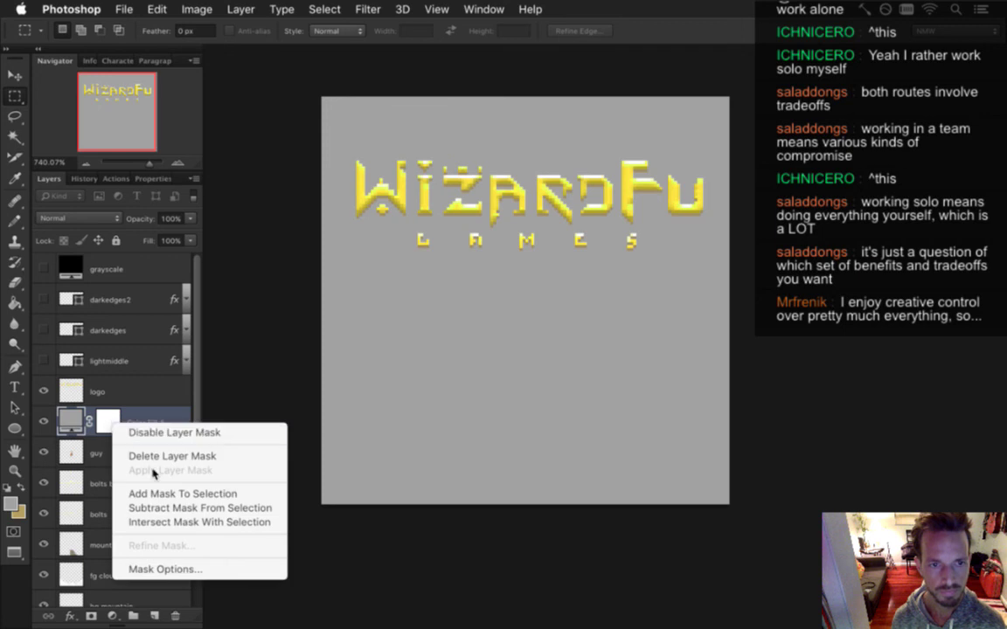
{"action": "left_click", "coordinate": [156, 457]}
Move the logo layer's artwork straight down to the vertical middle of the canvas
{"action": "left_click", "coordinate": [96, 391]}
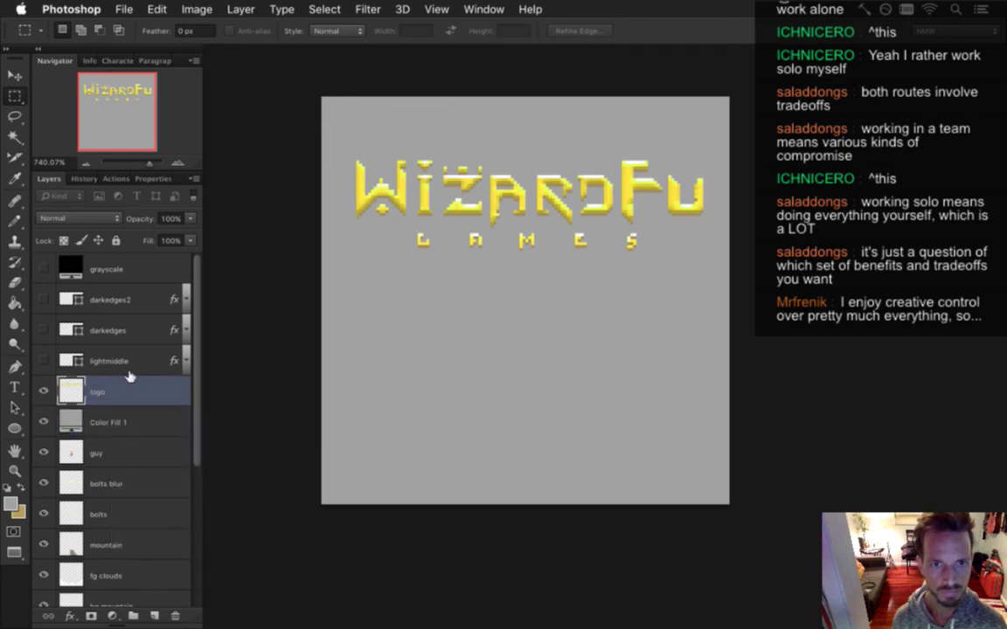
{"action": "key", "text": "v"}
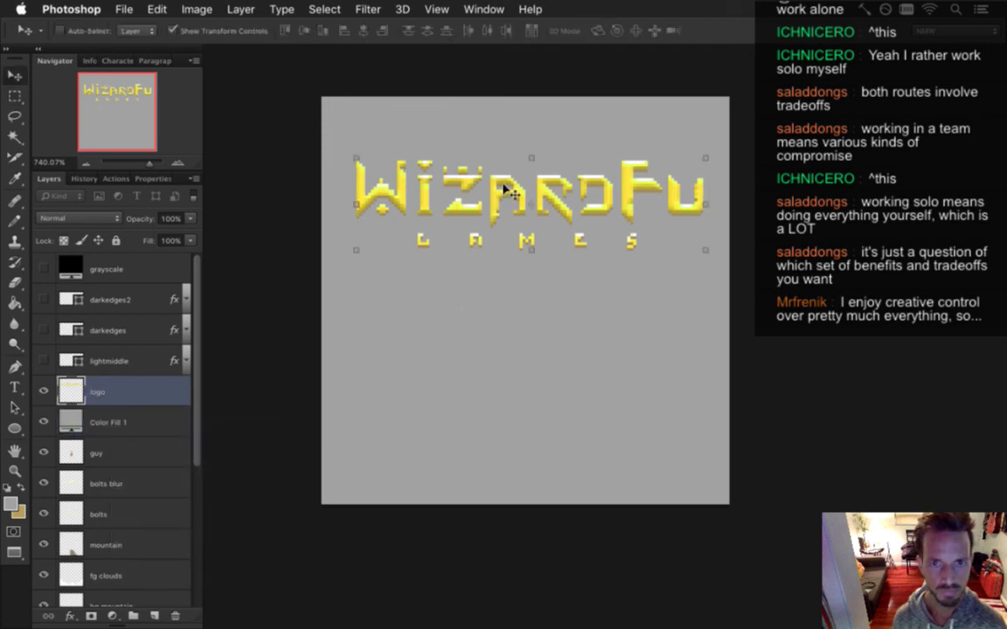
{"action": "left_click_drag", "start_coordinate": [504, 186], "coordinate": [509, 278]}
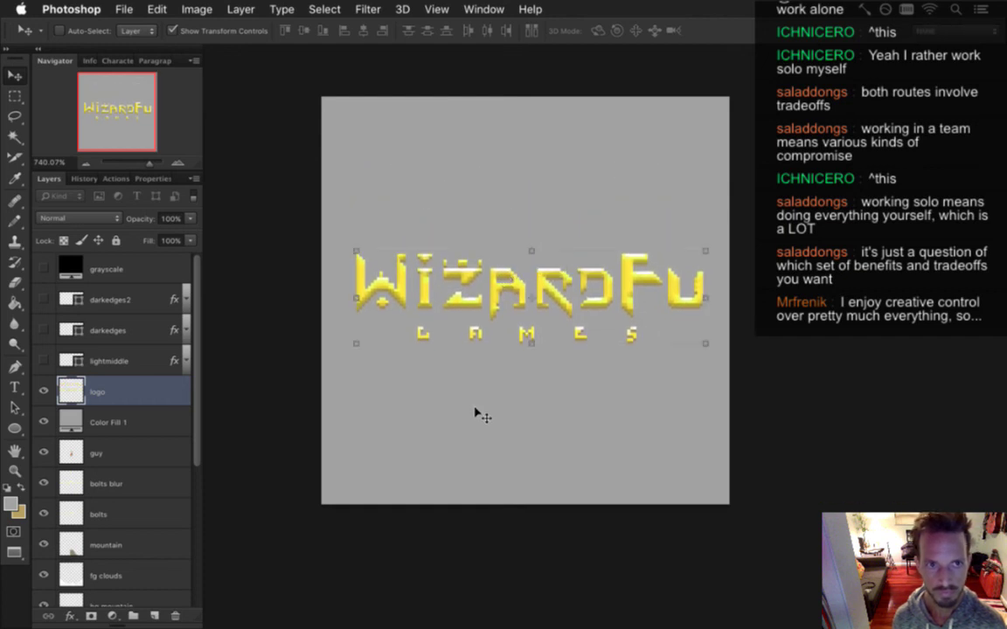
Darken the Color Fill 1 layer's grey to 929292
{"action": "double_click", "coordinate": [71, 422]}
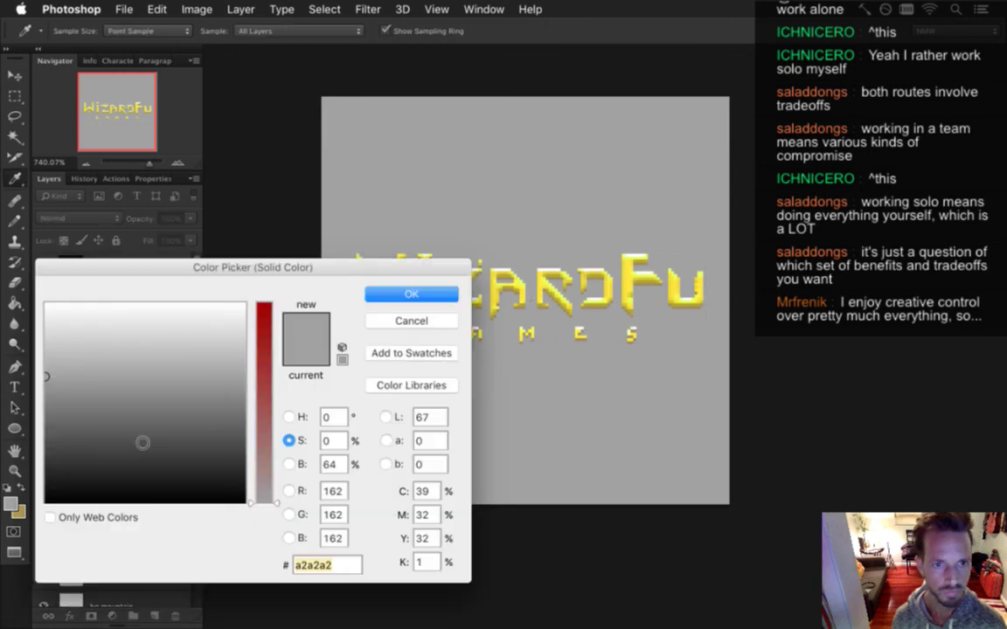
{"action": "left_click_drag", "start_coordinate": [46, 376], "coordinate": [45, 389]}
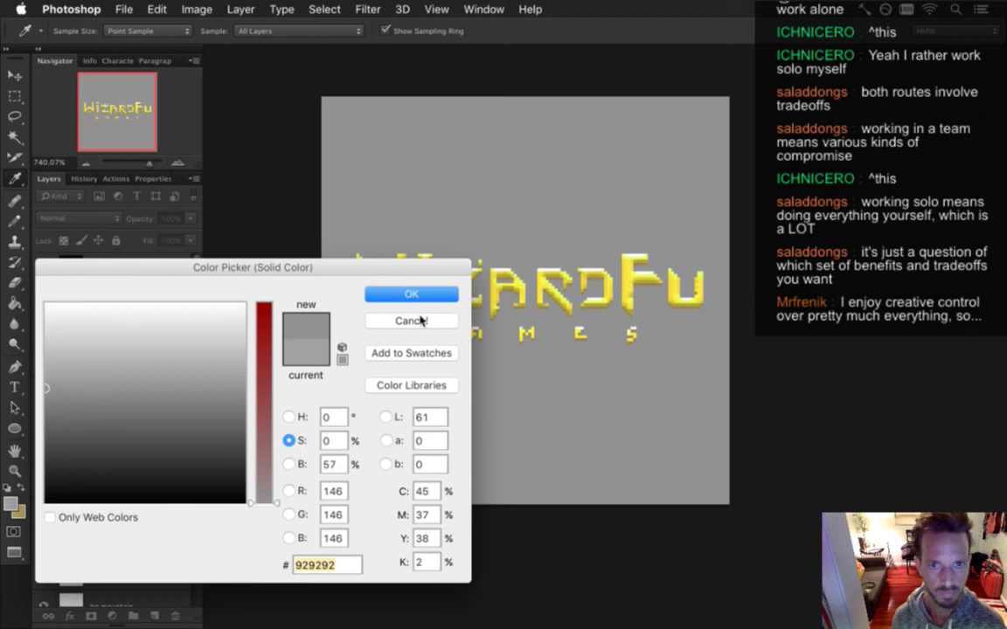
{"action": "left_click", "coordinate": [416, 319]}
Export the image for web as a 1024 by 1024 px PNG-24 named Presskit-Logo4.png in the Songbringer folder
{"action": "key", "text": "alt+shift+super+s"}
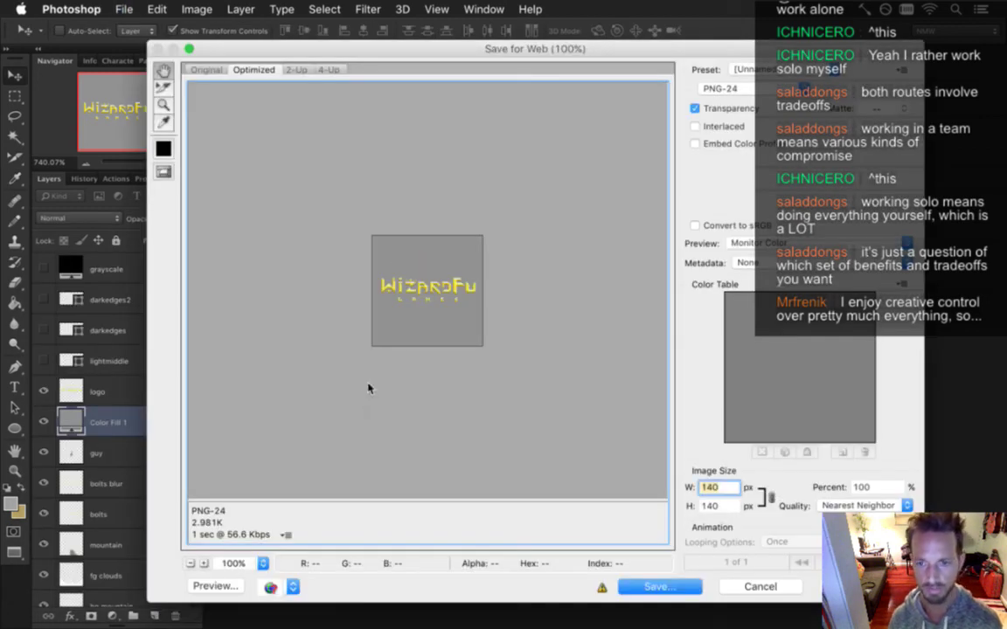
{"action": "type", "text": "1024"}
{"action": "key", "text": "Tab"}
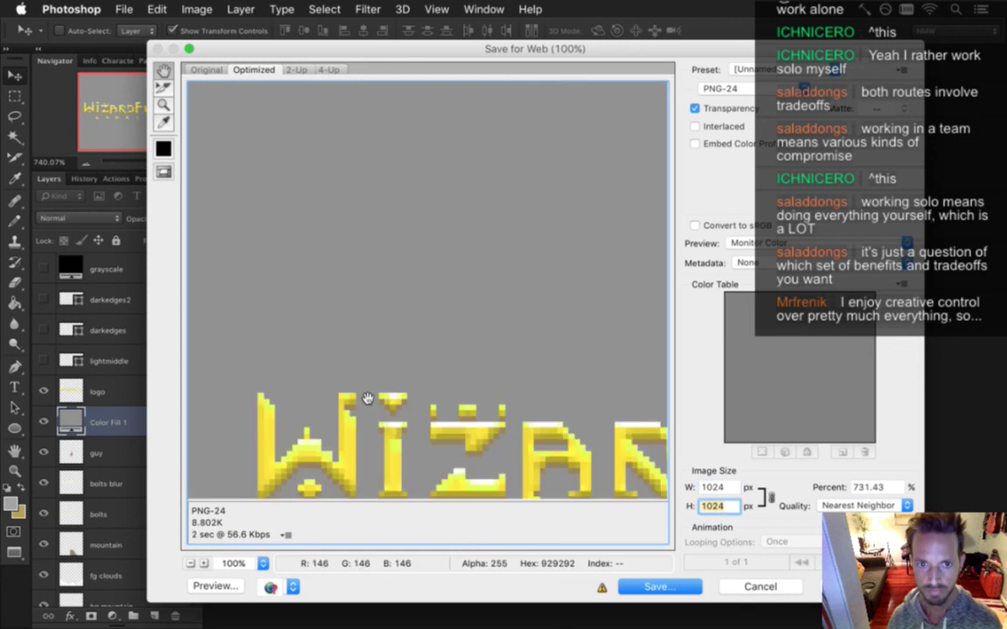
{"action": "left_click", "coordinate": [367, 399]}
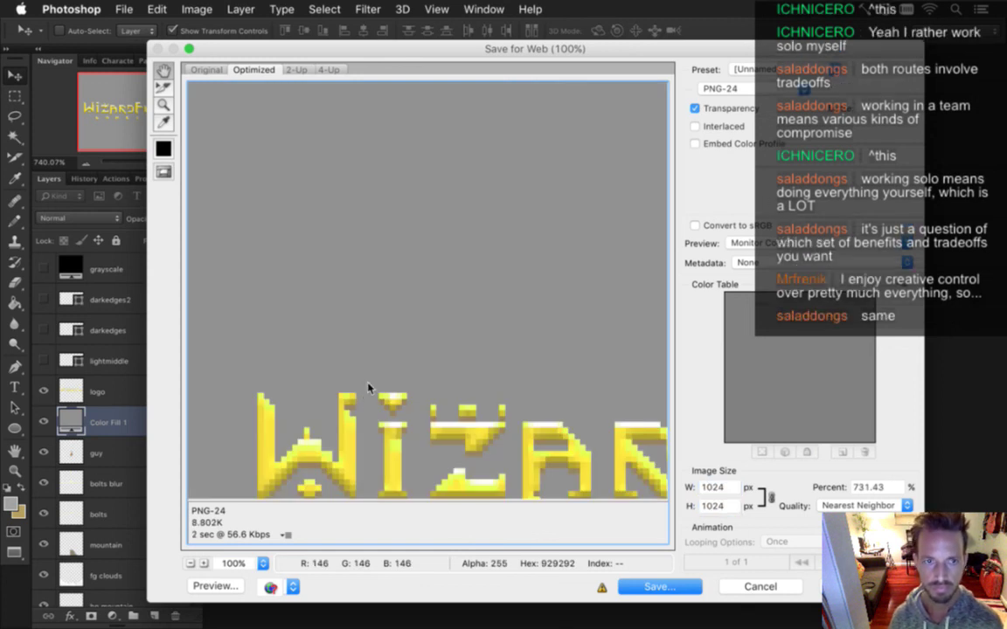
{"action": "key", "text": "Return"}
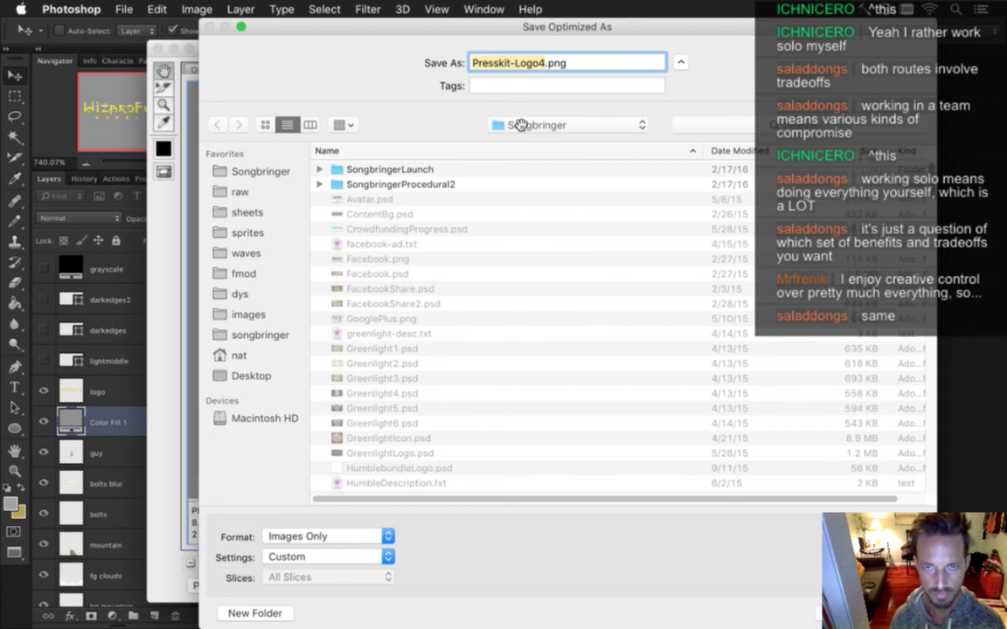
{"action": "key", "text": "Return"}
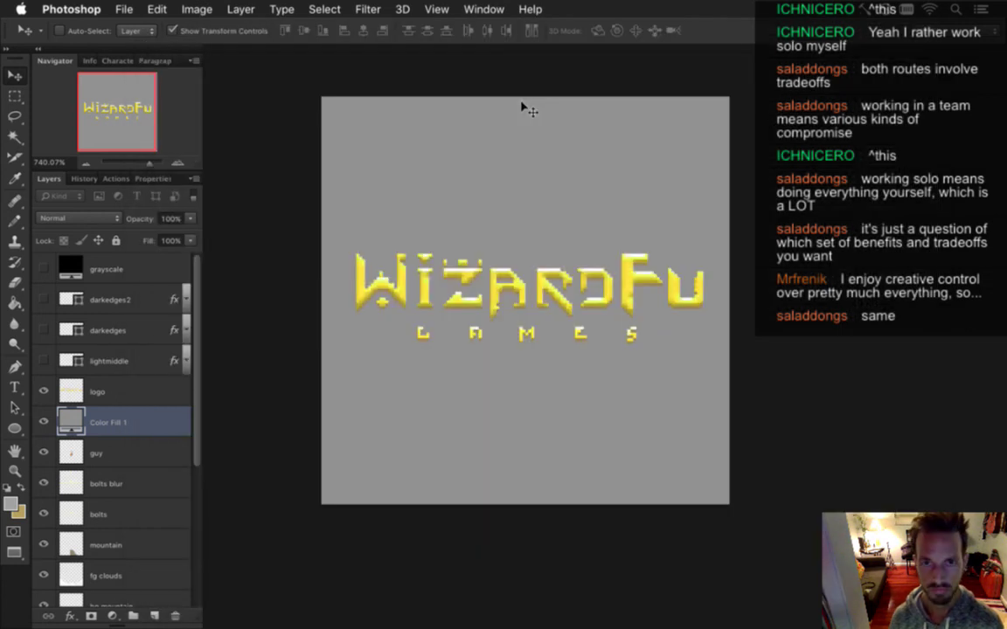
Switch to Finder and go from the Songbringer folder up to its parent folder, rez
{"action": "key", "text": "super+Tab"}
{"action": "key", "text": "super+Tab"}
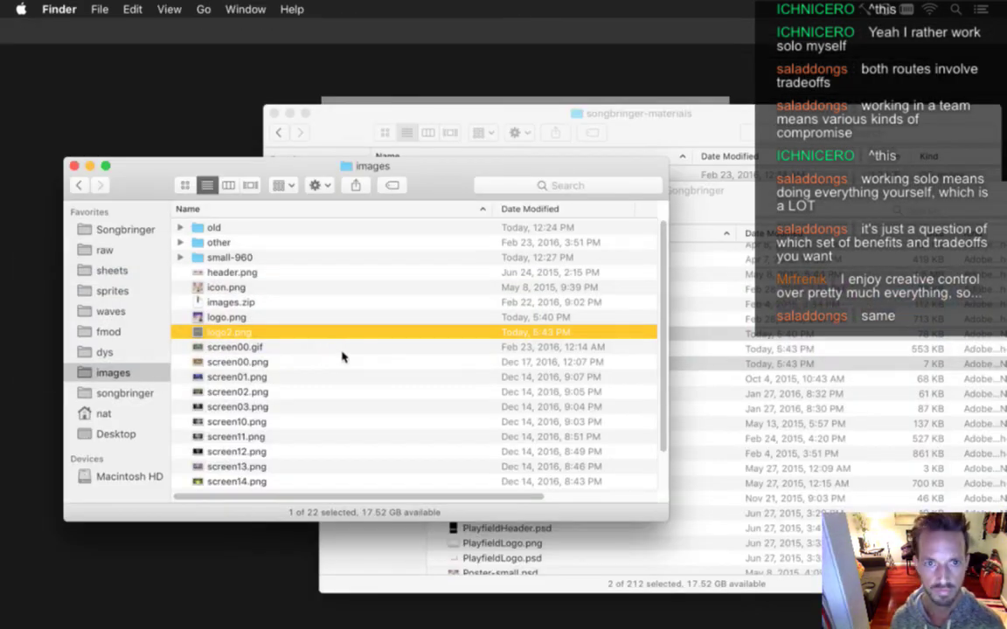
{"action": "key", "text": "super+grave"}
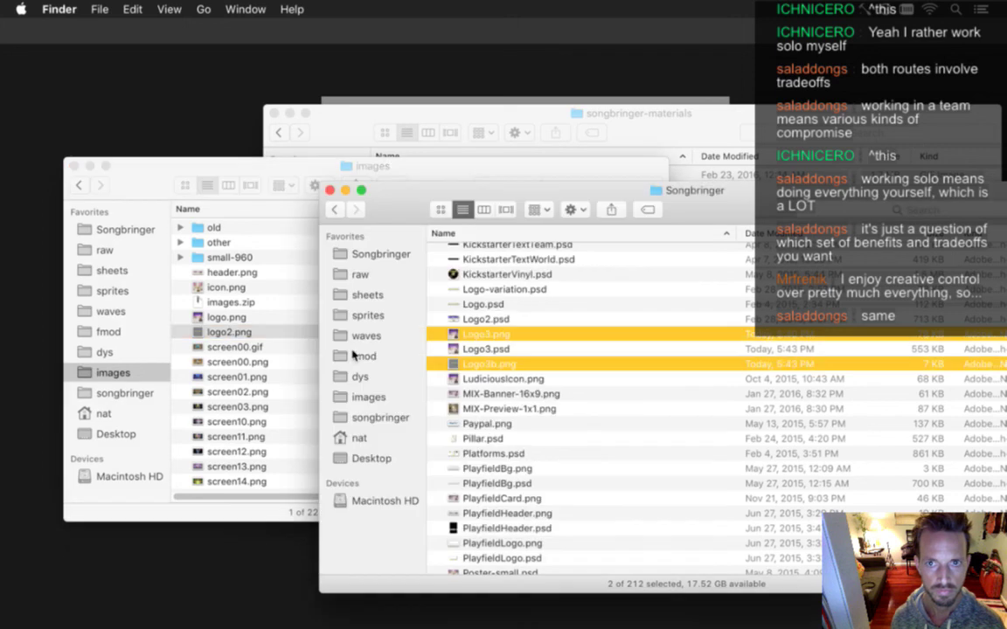
{"action": "left_click", "coordinate": [682, 191], "text": "super"}
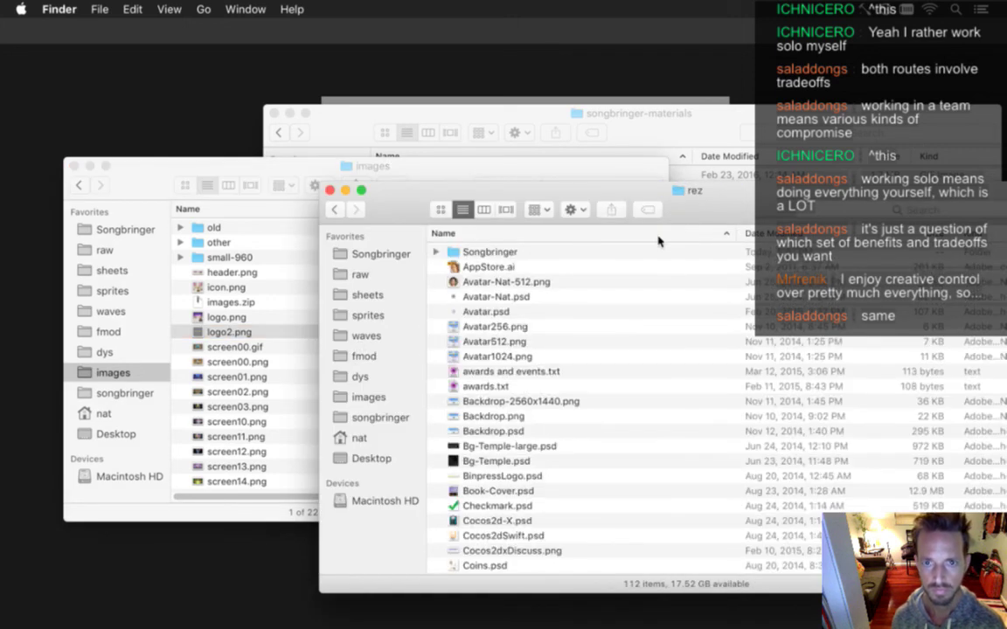
Open a new Finder window and go to the wizardfu.com folder inside code, checking its rez subfolder
{"action": "left_click", "coordinate": [131, 166]}
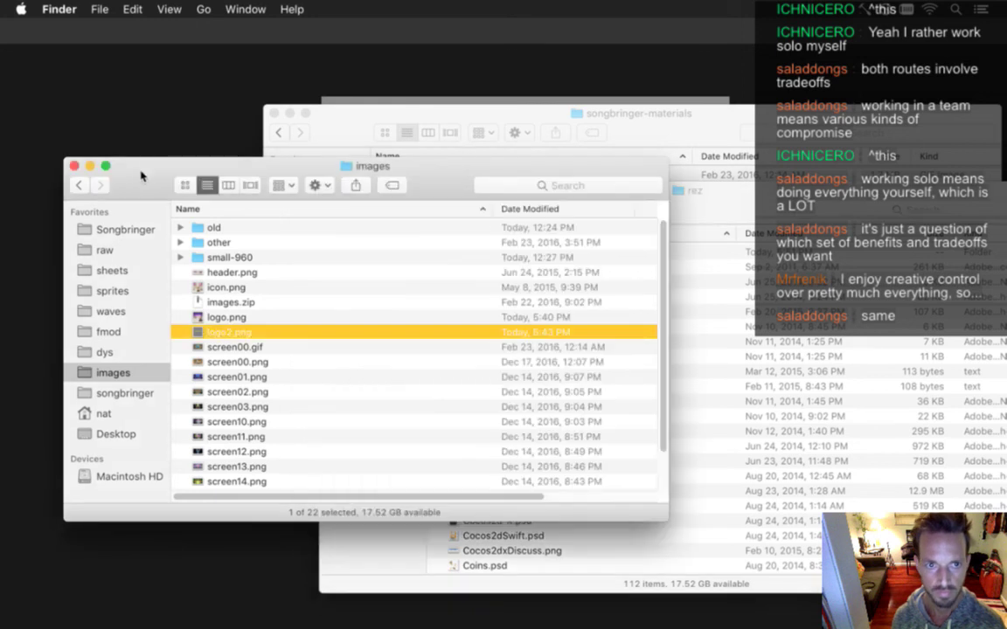
{"action": "key", "text": "super+d"}
{"action": "key", "text": "super+n"}
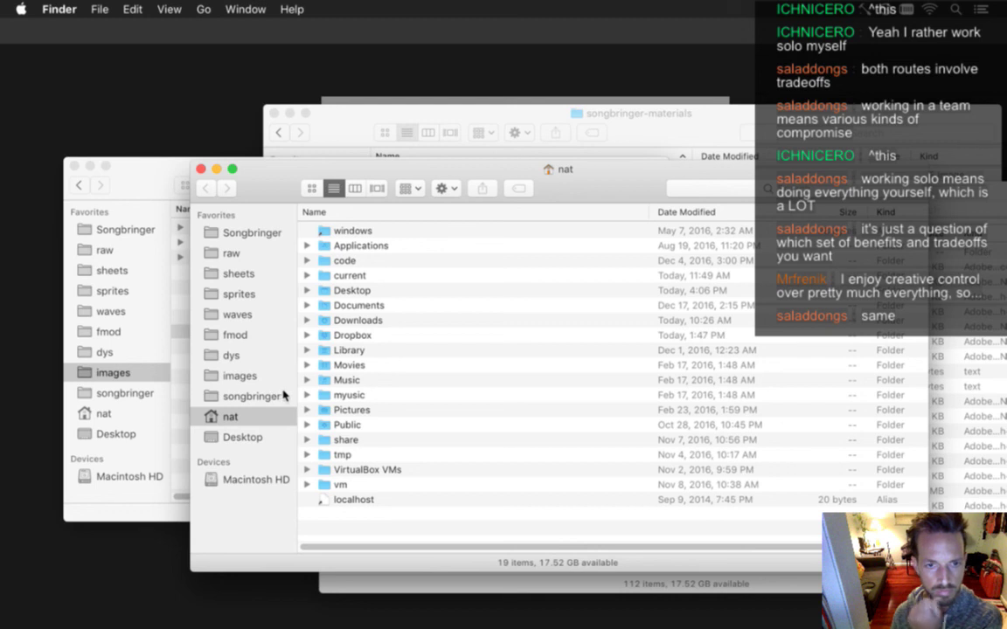
{"action": "double_click", "coordinate": [353, 260]}
{"action": "double_click", "coordinate": [353, 367]}
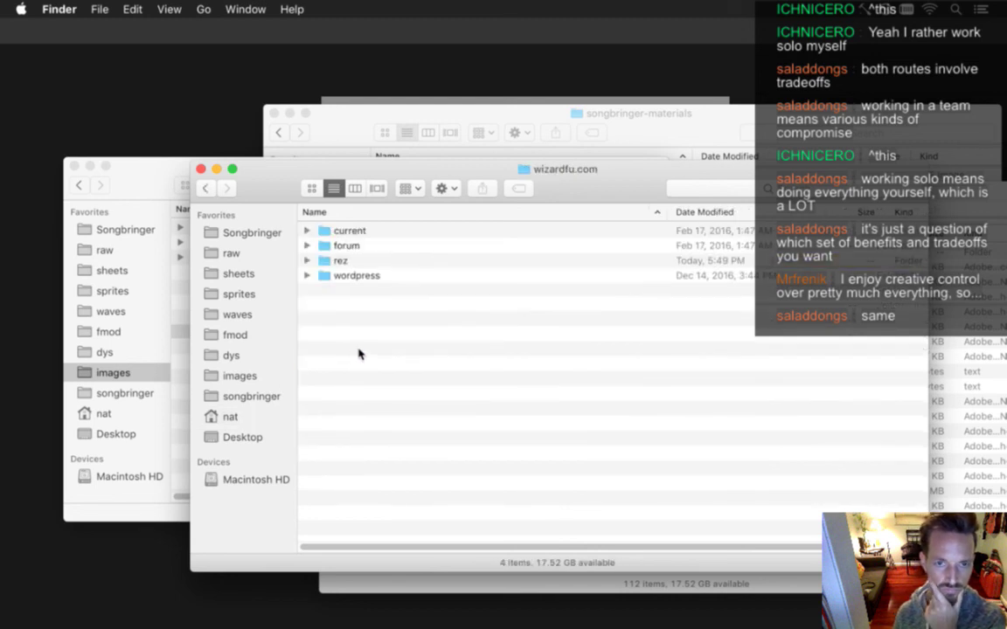
{"action": "double_click", "coordinate": [350, 259]}
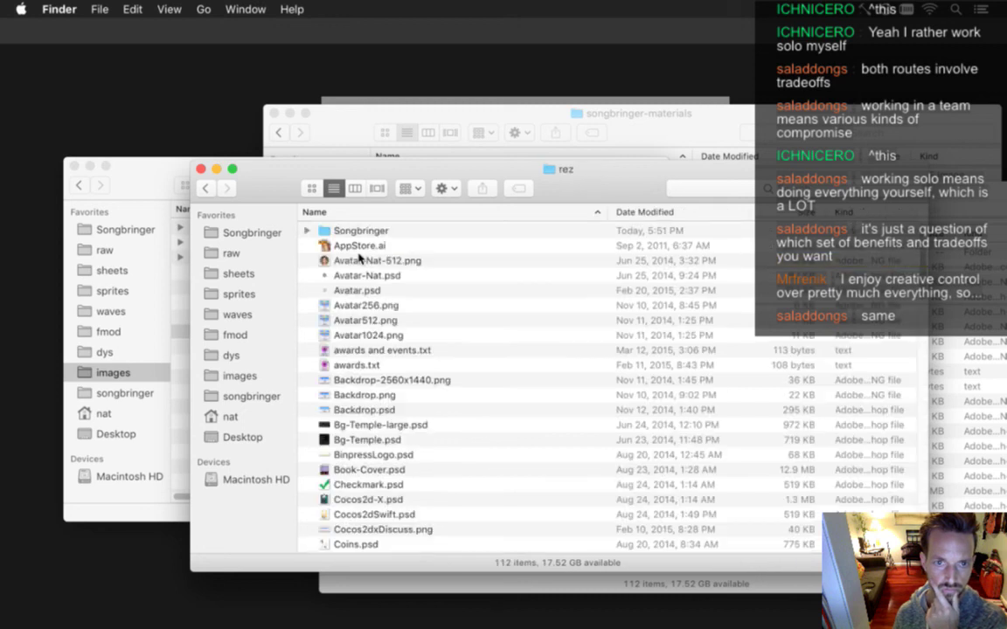
{"action": "left_click", "coordinate": [204, 187]}
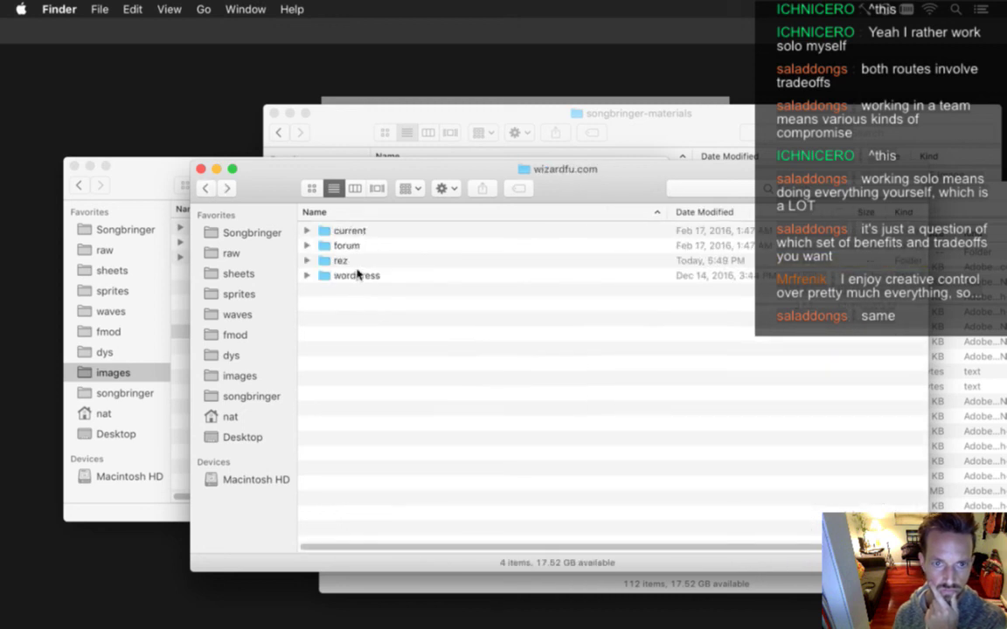
Go into wordpress, press and then images, and move the window clear of the rez folder's window
{"action": "double_click", "coordinate": [354, 274]}
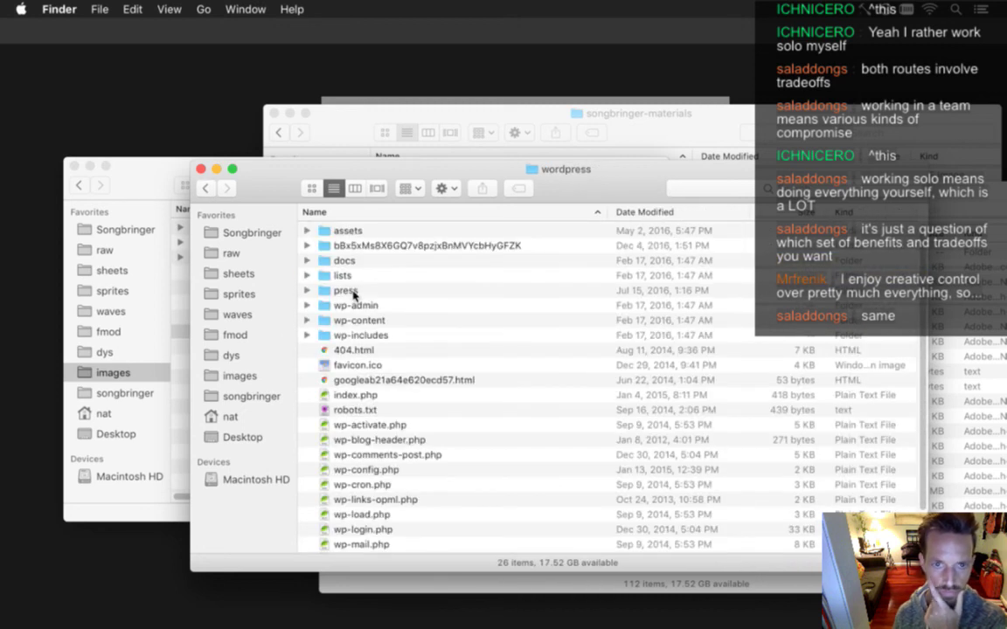
{"action": "double_click", "coordinate": [359, 290]}
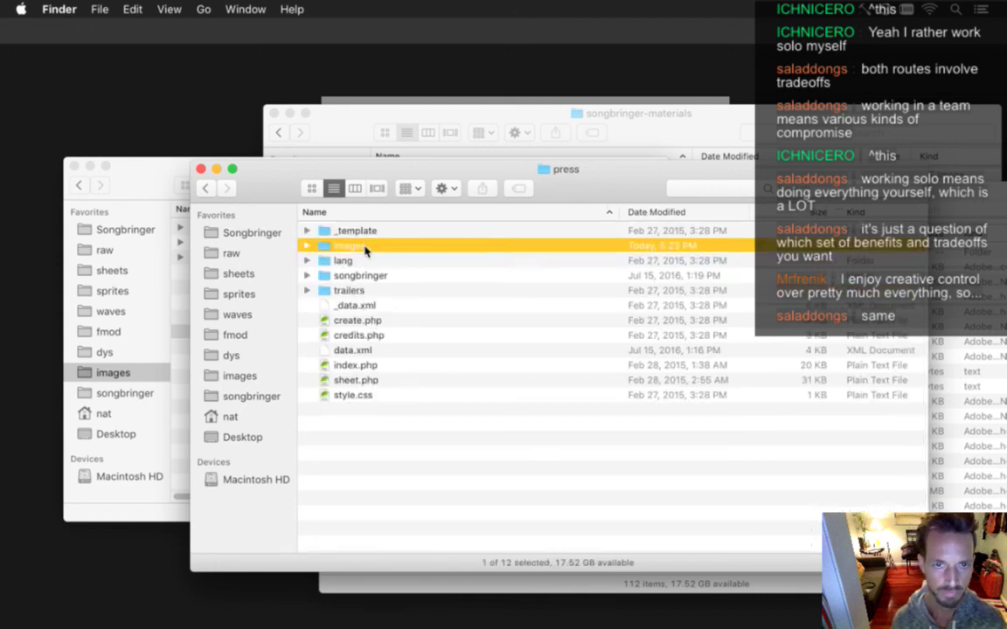
{"action": "double_click", "coordinate": [366, 248]}
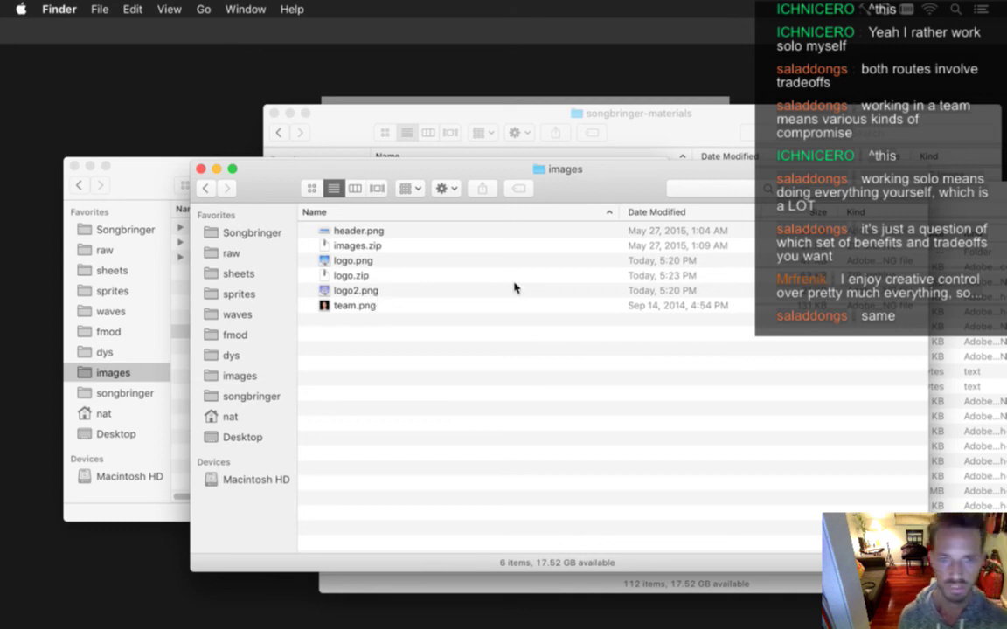
{"action": "left_click_drag", "start_coordinate": [627, 189], "coordinate": [605, 215]}
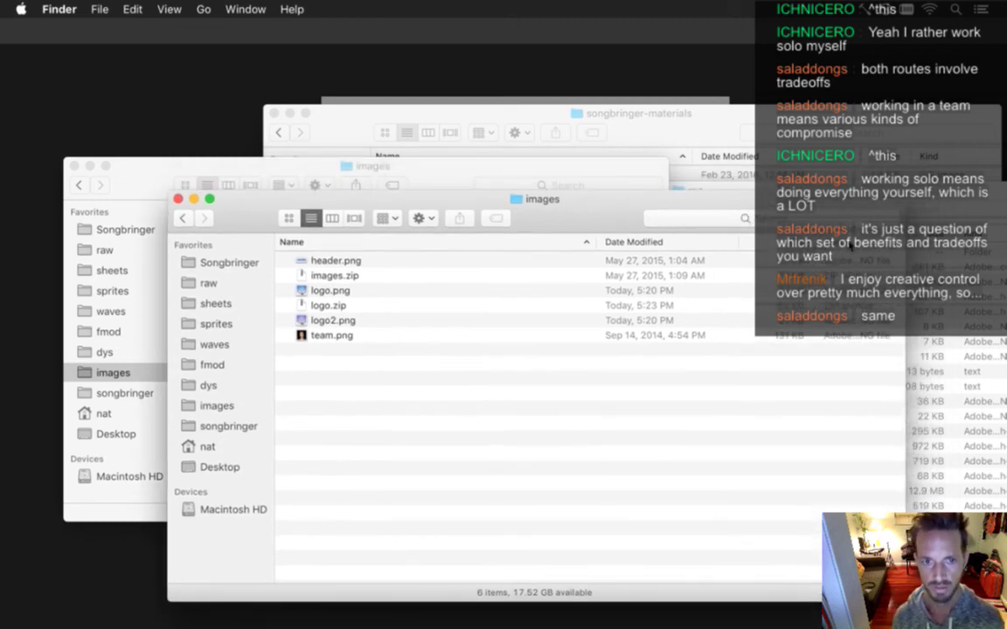
Bring the rez folder's window forward, locate Presskit-Logo4b.png among its files and preview the image
{"action": "key", "text": "super+n"}
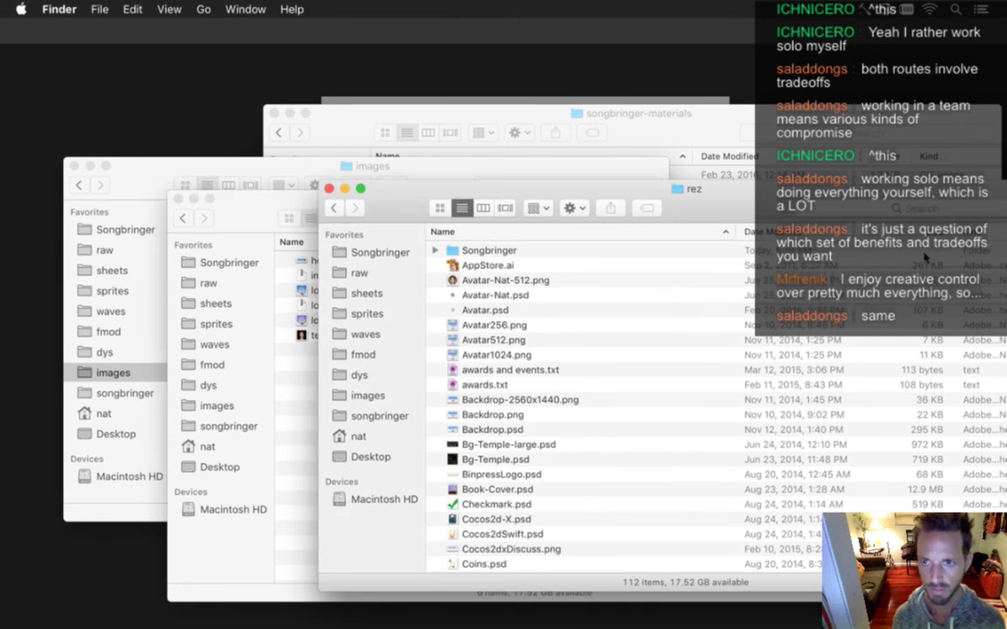
{"action": "left_click_drag", "start_coordinate": [787, 187], "coordinate": [730, 166]}
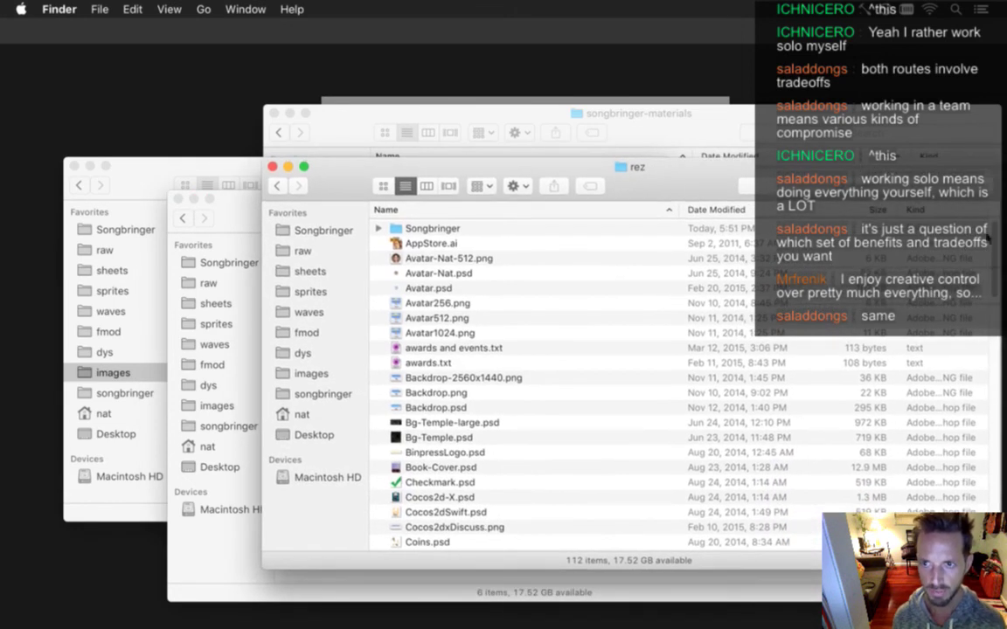
{"action": "left_click_drag", "start_coordinate": [994, 248], "coordinate": [973, 449]}
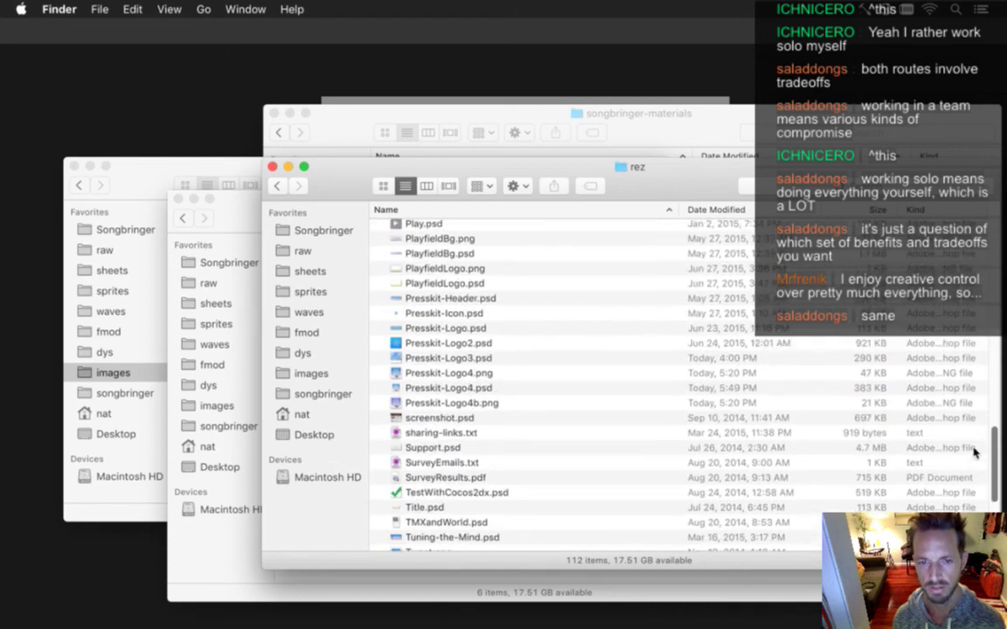
{"action": "left_click", "coordinate": [447, 403]}
{"action": "key", "text": "space"}
{"action": "key", "text": "space"}
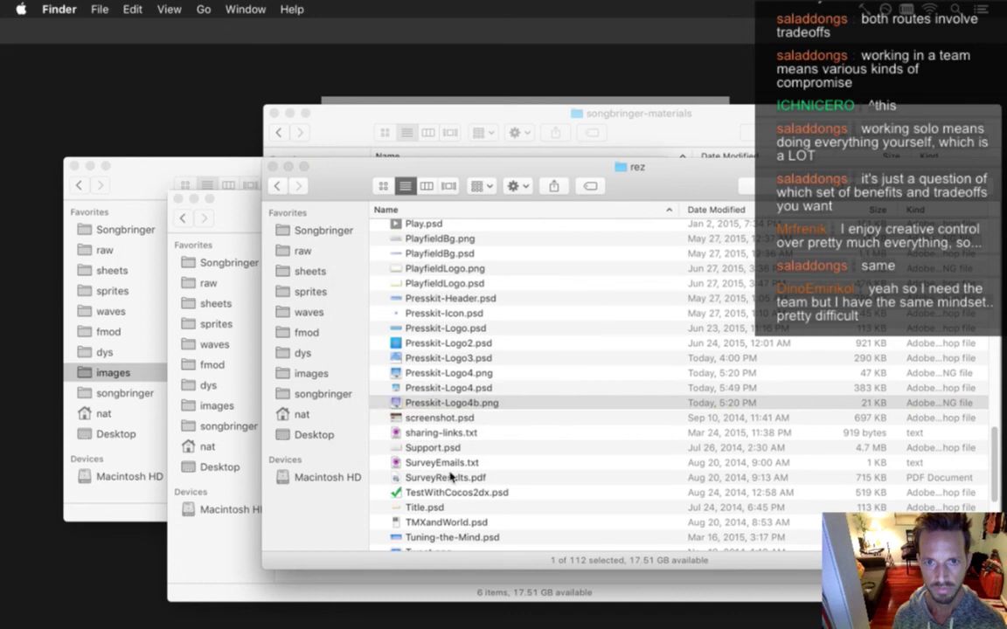
Switch to Photoshop and go through the Save for Web export to check the destination folder for Presskit-Logo4.png
{"action": "key", "text": "super+Tab"}
{"action": "key", "text": "super+Tab"}
{"action": "key", "text": "super+Tab"}
{"action": "key", "text": "super+shift+Tab"}
{"action": "key", "text": "super+shift+Tab"}
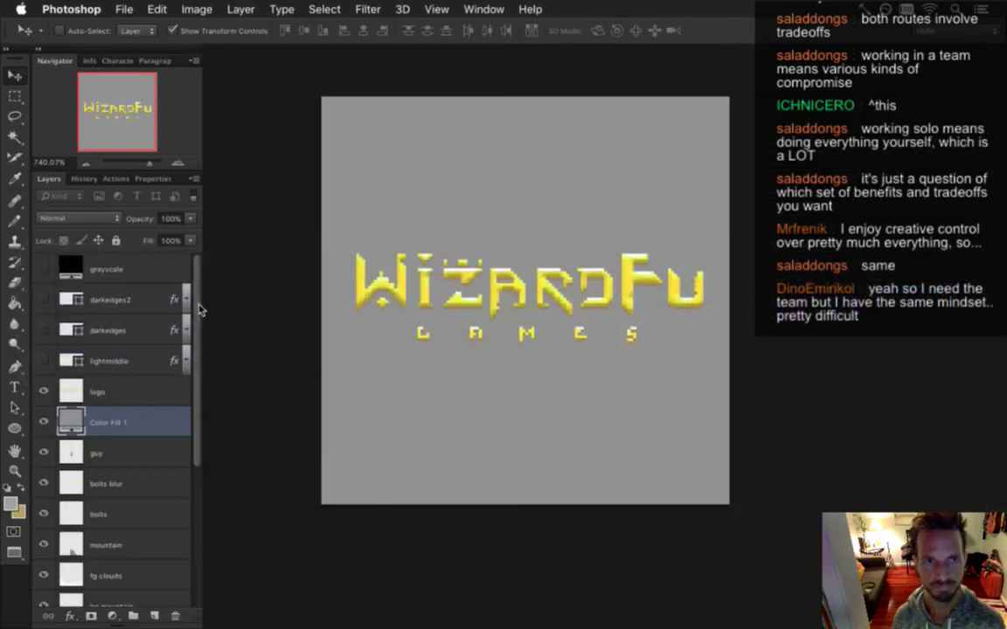
{"action": "key", "text": "super+alt+shift+s"}
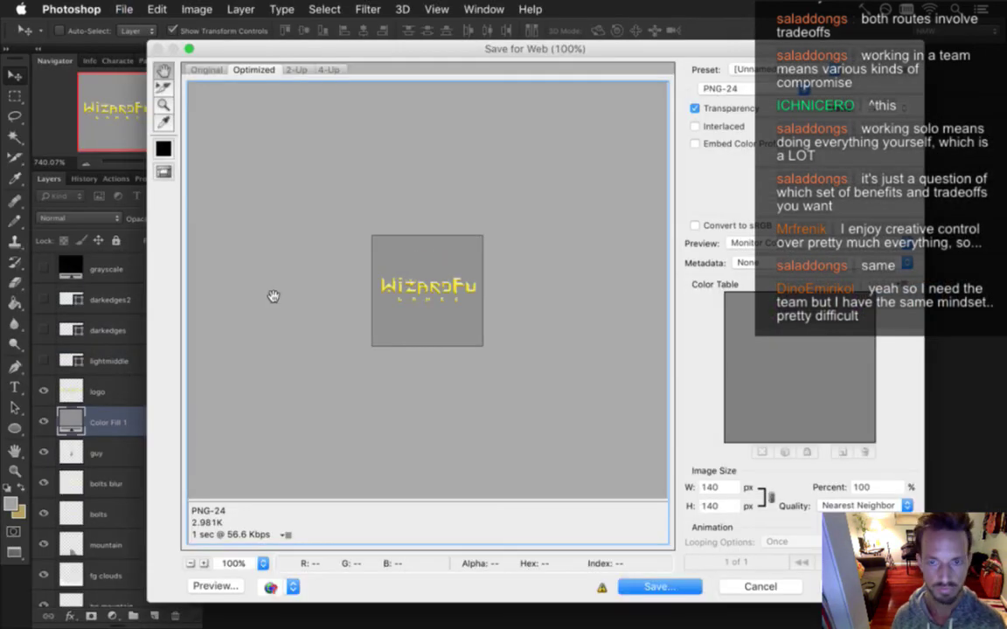
{"action": "key", "text": "Return"}
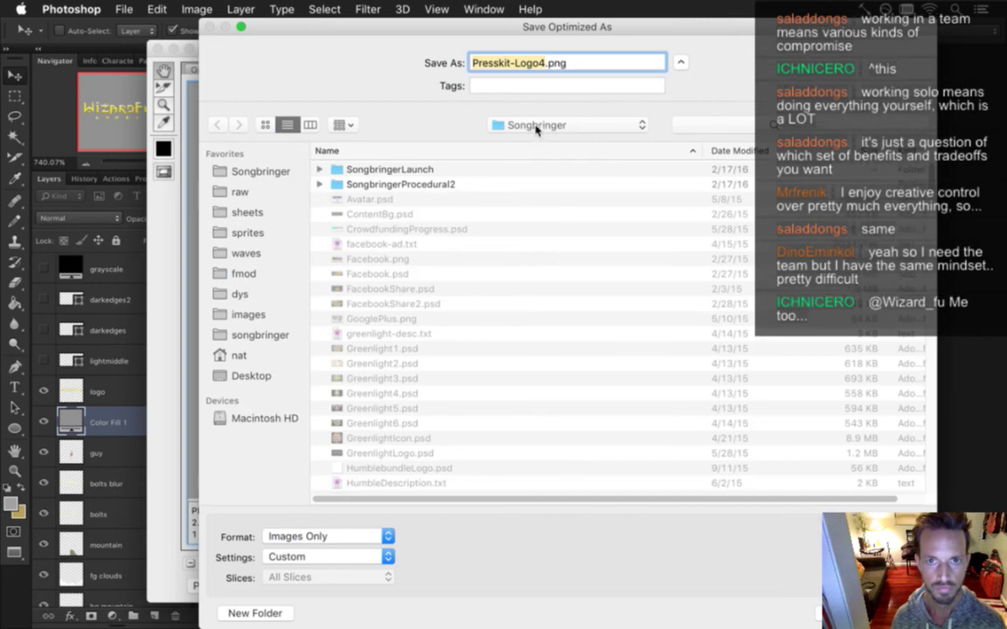
{"action": "key", "text": "Return"}
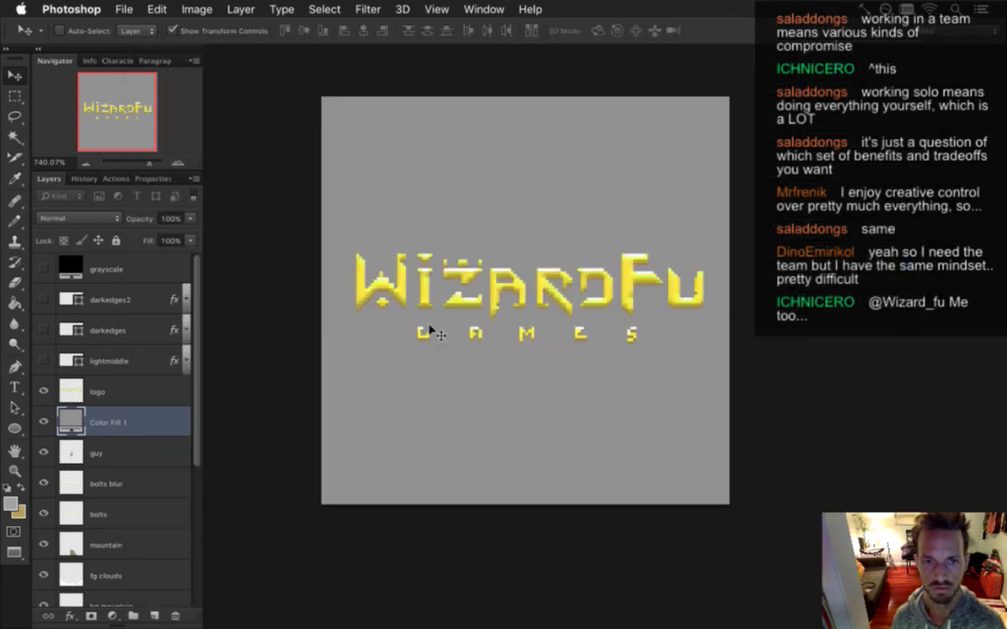
Switch back to Finder, close the songbringer-materials window and bring the rez folder's window to the front
{"action": "key", "text": "super+Tab"}
{"action": "key", "text": "super+shift+Tab"}
{"action": "key", "text": "super+shift+Tab"}
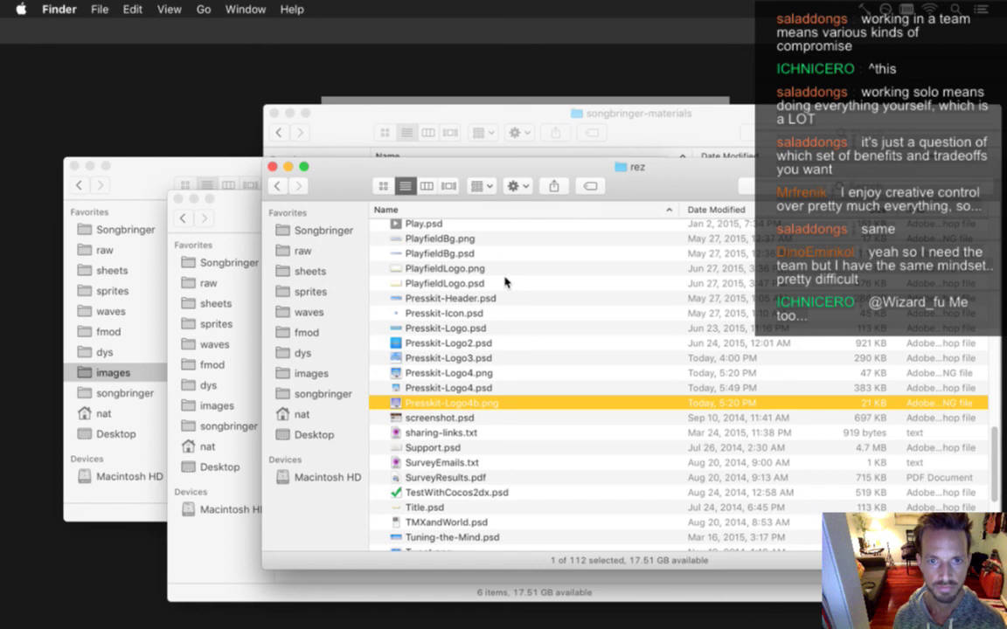
{"action": "key", "text": "super+grave"}
{"action": "key", "text": "super+grave"}
{"action": "key", "text": "super+grave"}
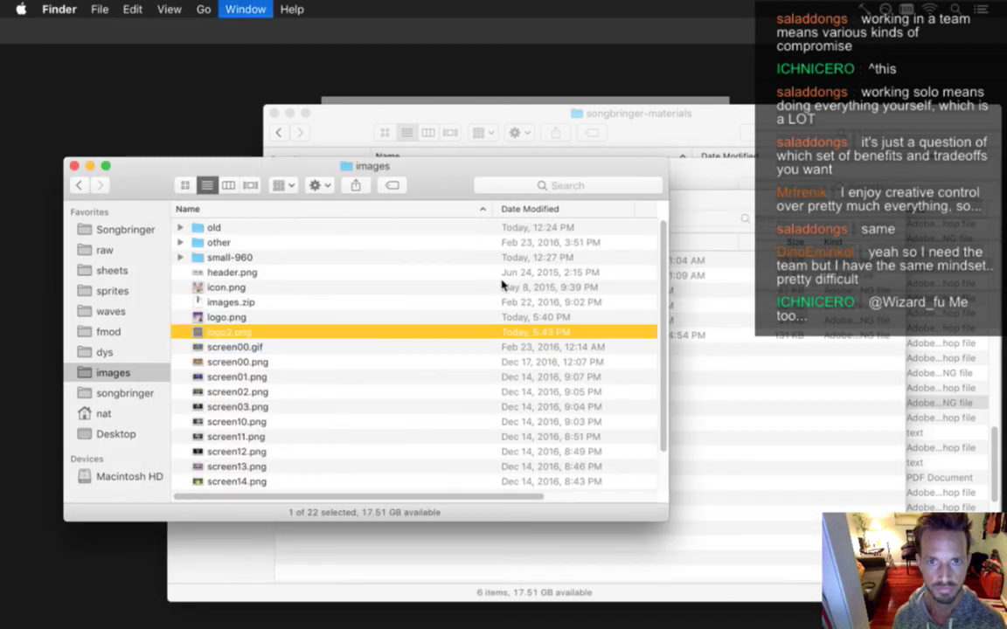
{"action": "left_click", "coordinate": [273, 113]}
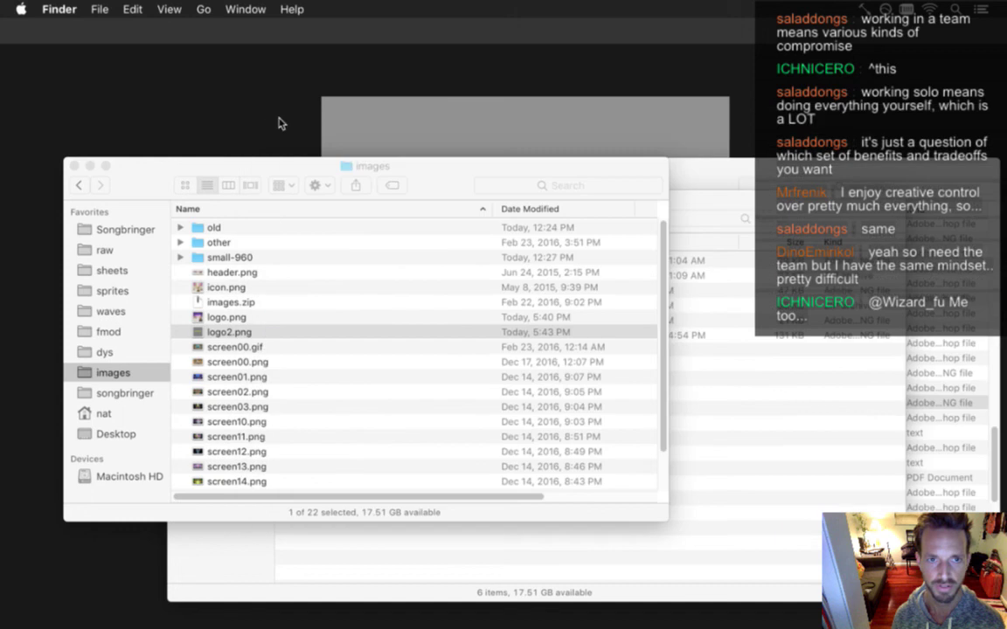
{"action": "left_click", "coordinate": [722, 173]}
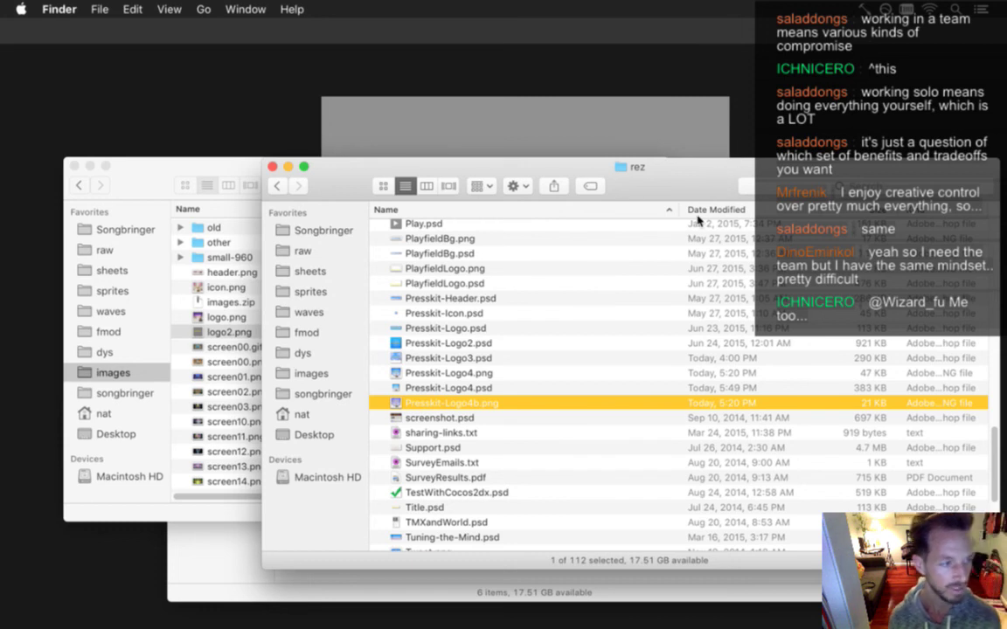
Open another Finder window, go to the songbringer favourite and move up to its parent folder, assets
{"action": "key", "text": "super+n"}
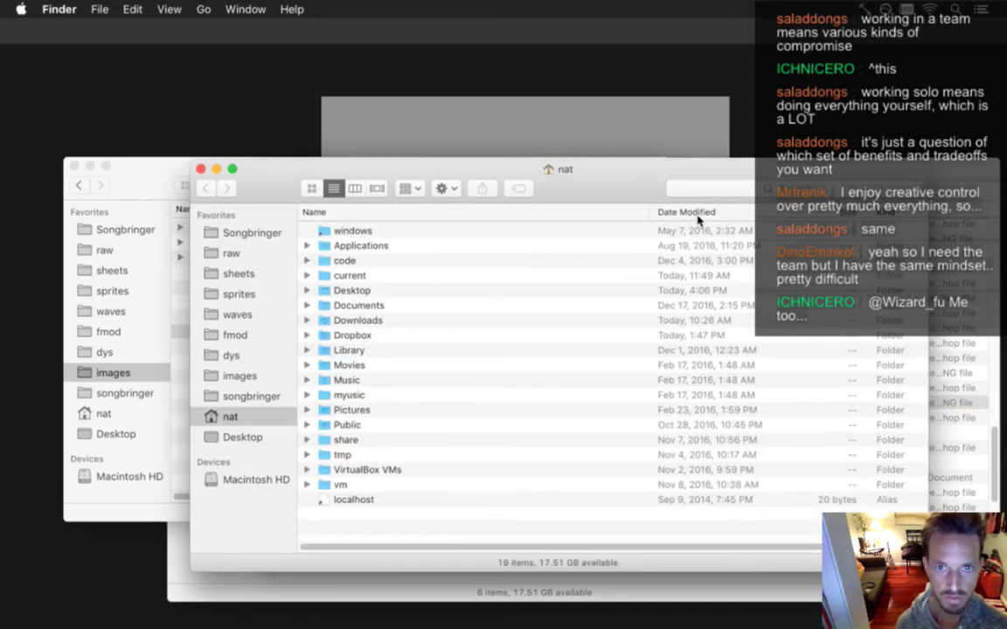
{"action": "double_click", "coordinate": [560, 170]}
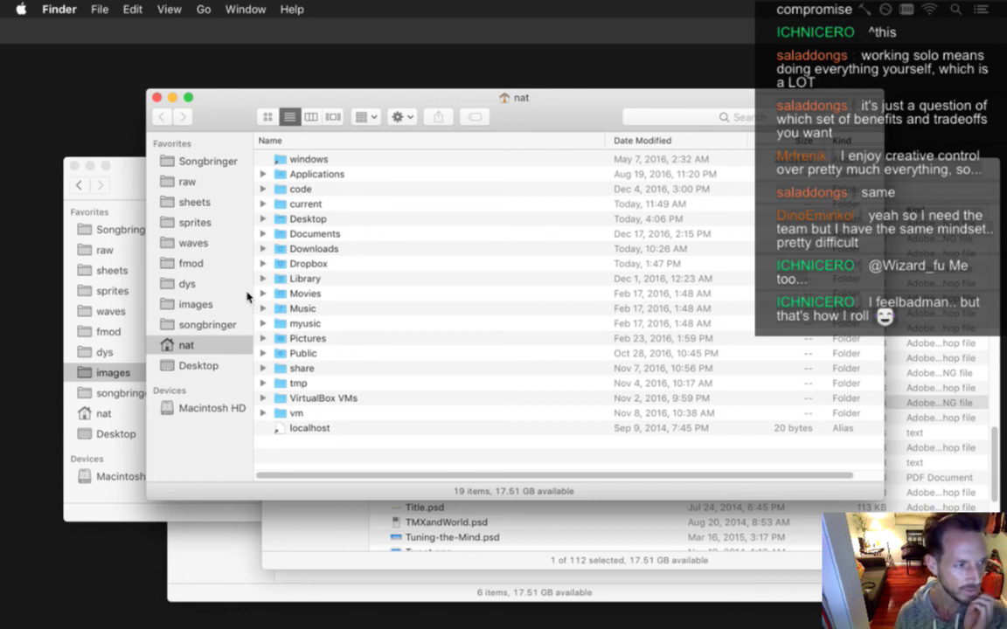
{"action": "left_click", "coordinate": [217, 327]}
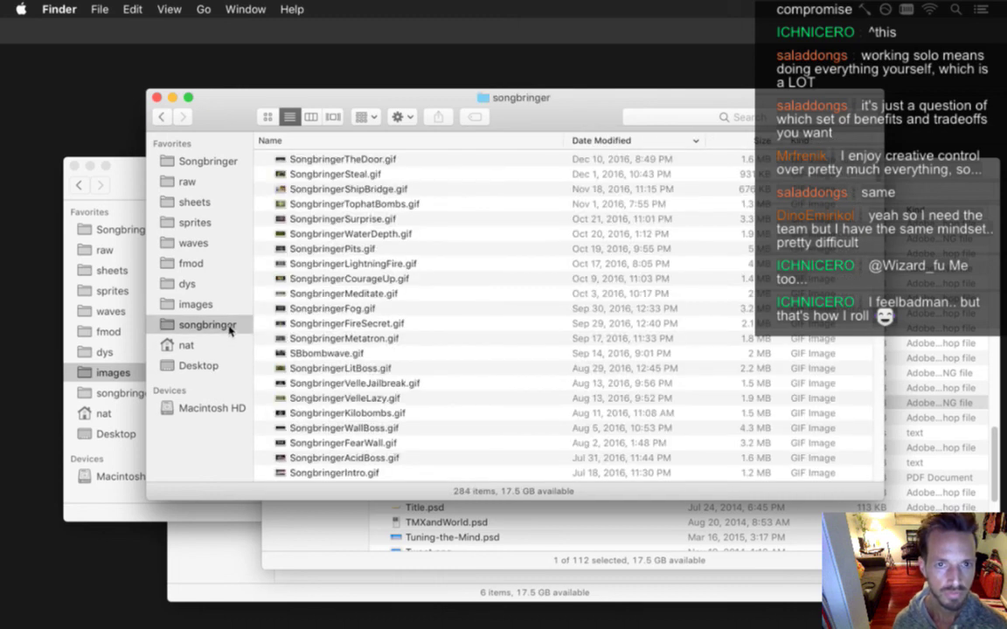
{"action": "left_click", "coordinate": [532, 98], "text": "super"}
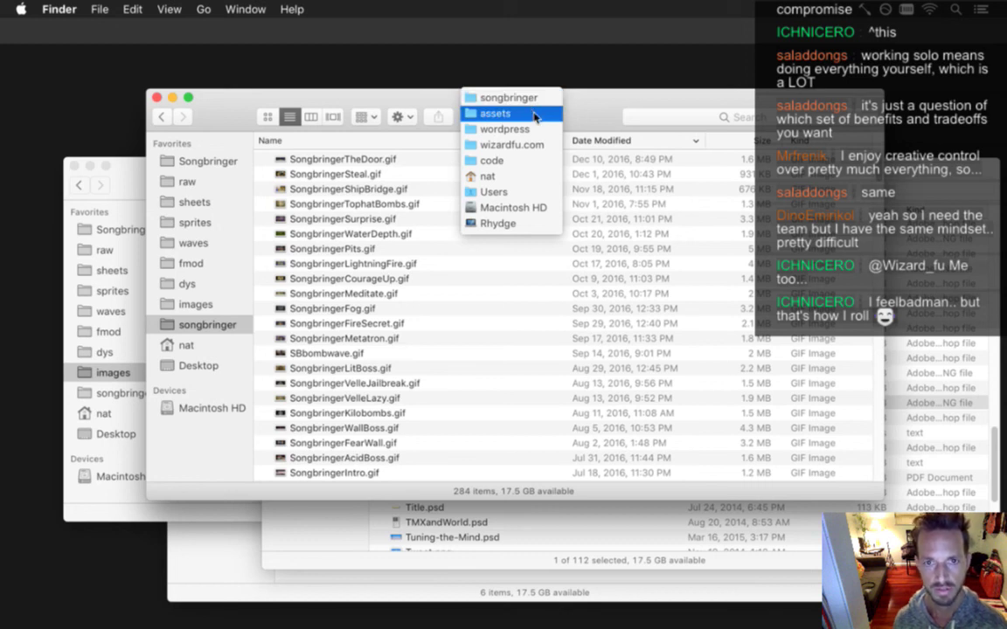
{"action": "left_click", "coordinate": [535, 118]}
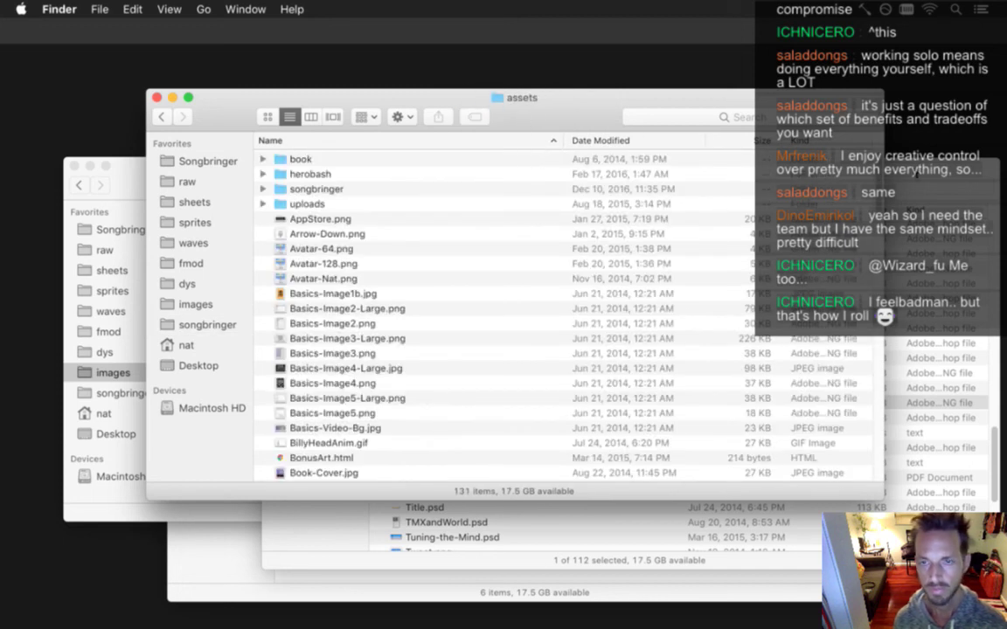
Return from assets to the songbringer folder and open the enclosing wizardfu.com folder
{"action": "key", "text": "super+grave"}
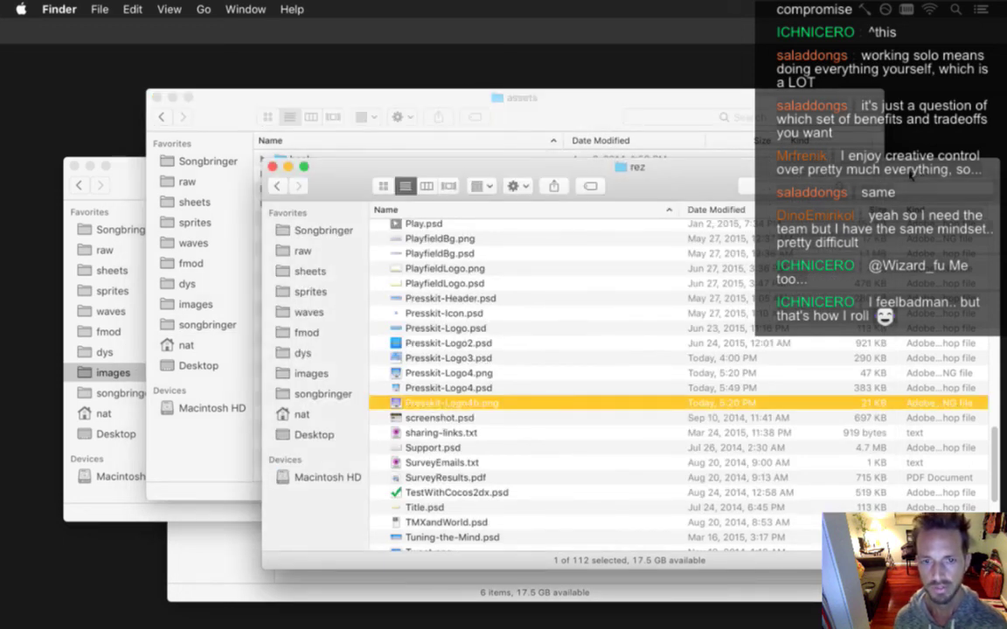
{"action": "left_click", "coordinate": [534, 109]}
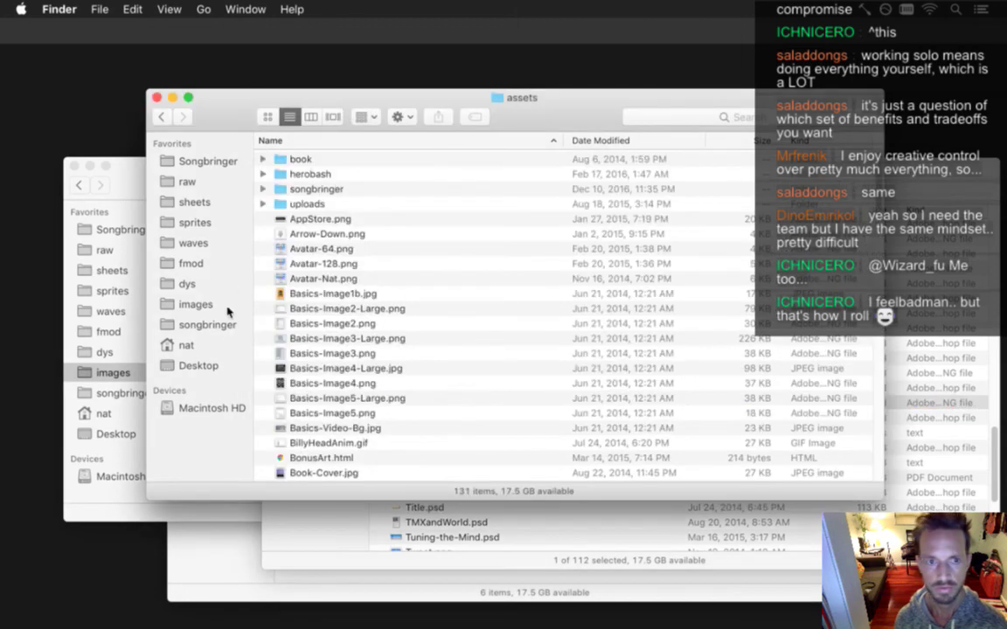
{"action": "left_click", "coordinate": [224, 325]}
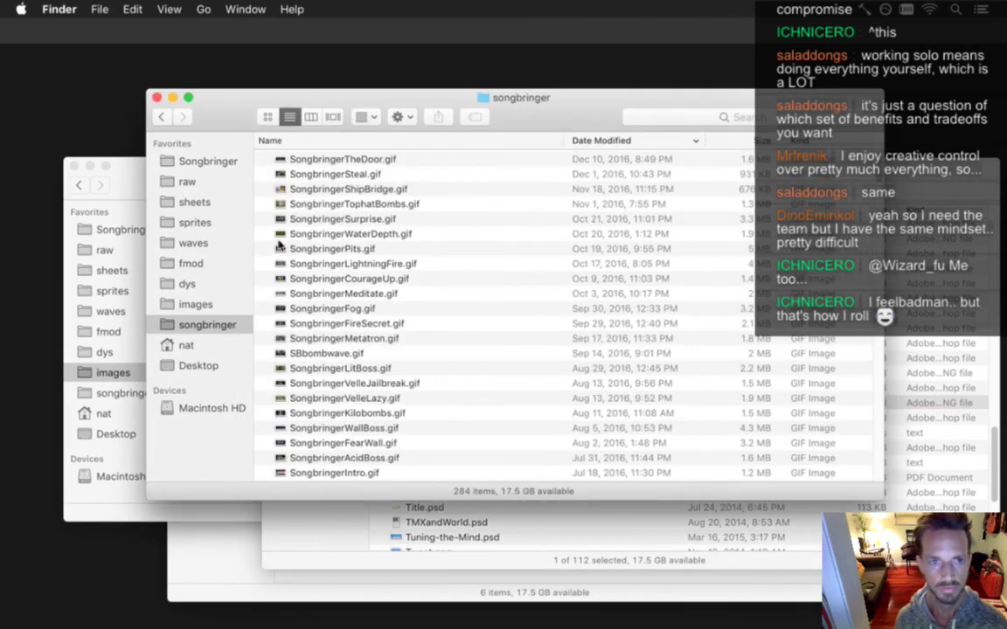
{"action": "left_click", "coordinate": [515, 97], "text": "super"}
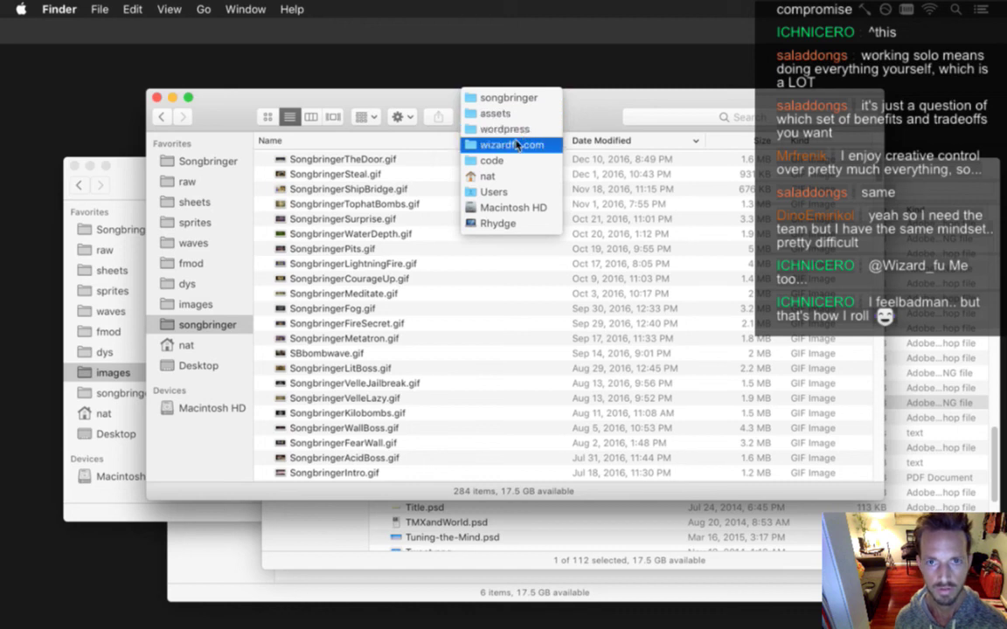
{"action": "left_click", "coordinate": [511, 144]}
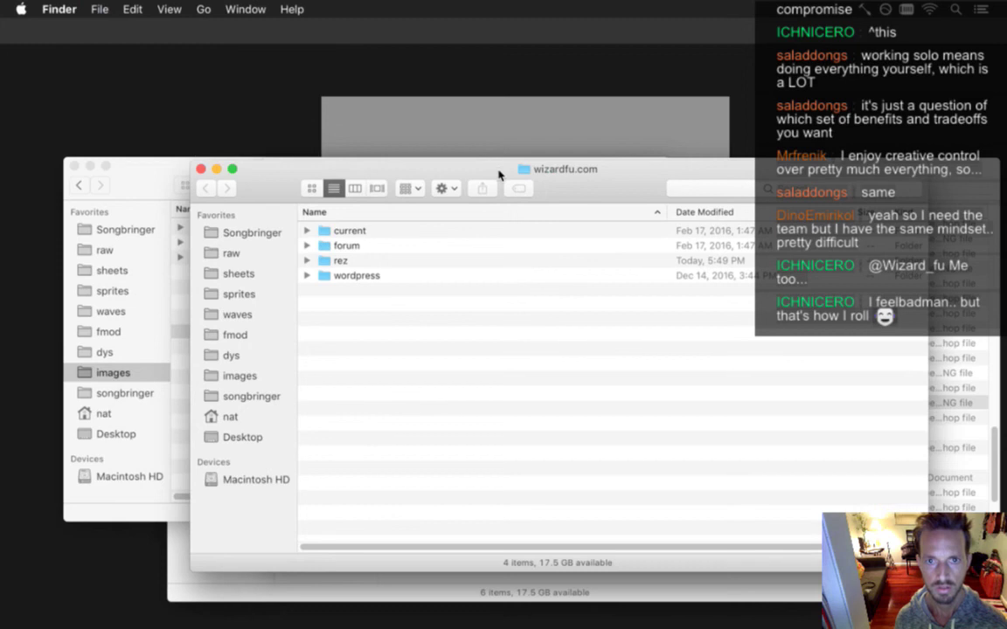
Open the rez folder inside wizardfu.com and go into its Songbringer subfolder
{"action": "left_click_drag", "start_coordinate": [499, 173], "coordinate": [464, 112]}
{"action": "double_click", "coordinate": [311, 200]}
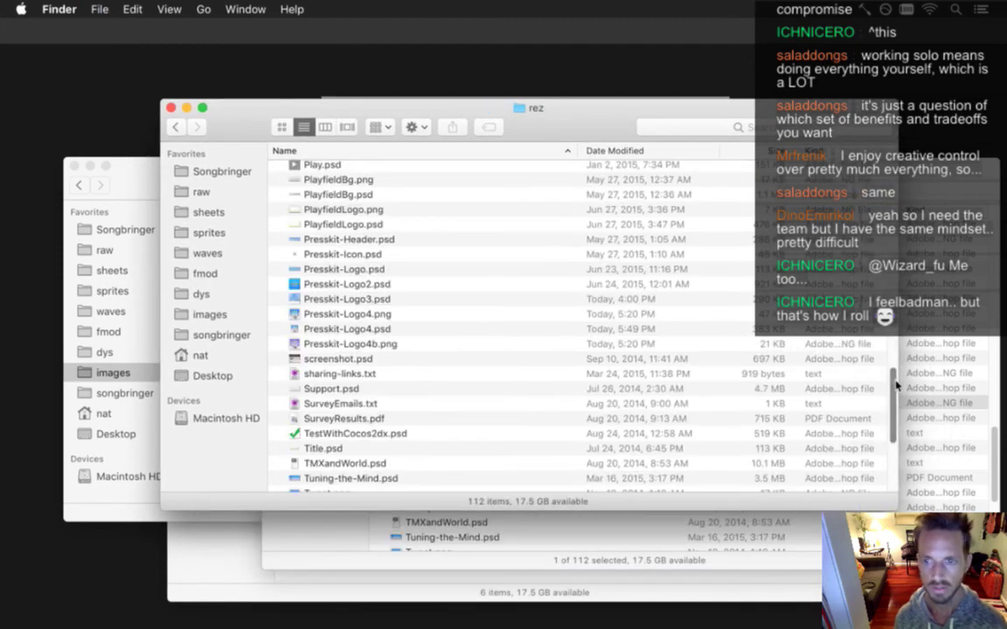
{"action": "scroll", "coordinate": [896, 384], "scroll_direction": "up", "scroll_amount": 15}
{"action": "double_click", "coordinate": [491, 166]}
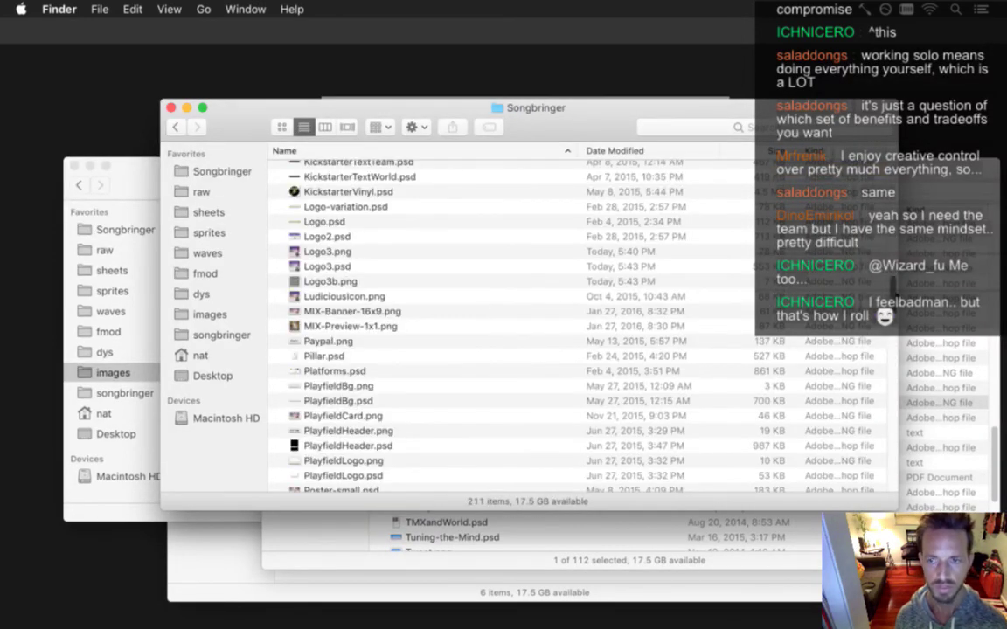
Find Presskit-Logo4c.png in the Songbringer folder, move it into the rez folder and close the Songbringer window
{"action": "scroll", "coordinate": [577, 324], "scroll_direction": "down", "scroll_amount": 1}
{"action": "scroll", "coordinate": [883, 350], "scroll_direction": "up", "scroll_amount": 1}
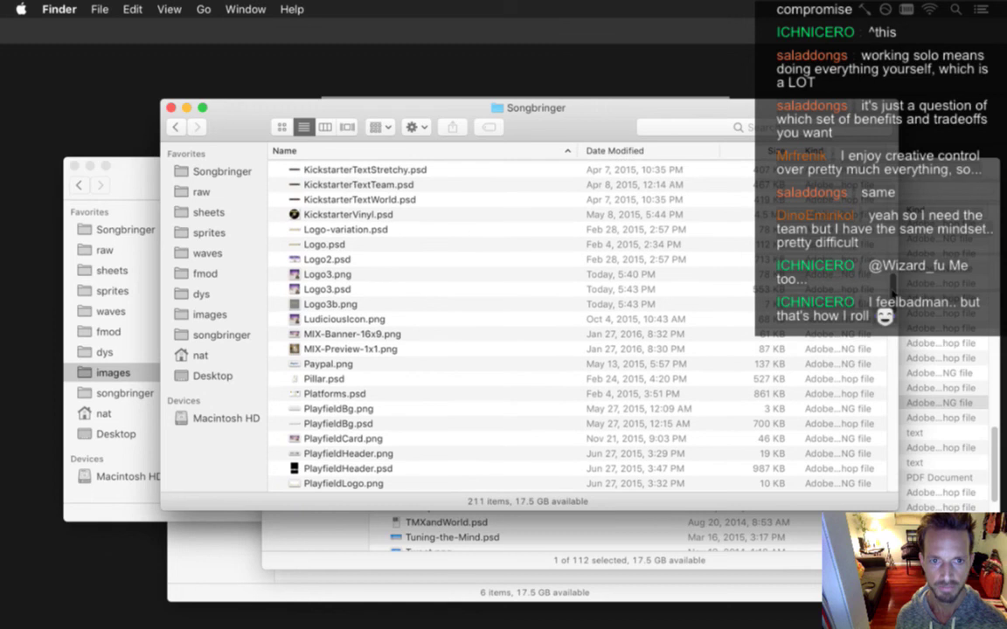
{"action": "scroll", "coordinate": [883, 350], "scroll_direction": "down", "scroll_amount": 12}
{"action": "scroll", "coordinate": [883, 350], "scroll_direction": "down", "scroll_amount": 10}
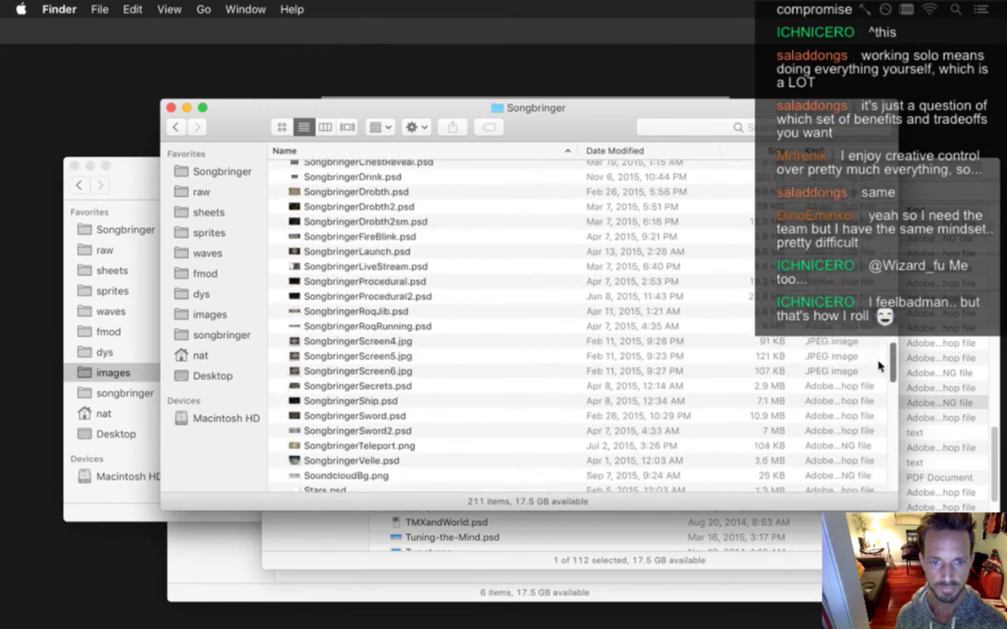
{"action": "scroll", "coordinate": [872, 404], "scroll_direction": "up", "scroll_amount": 15}
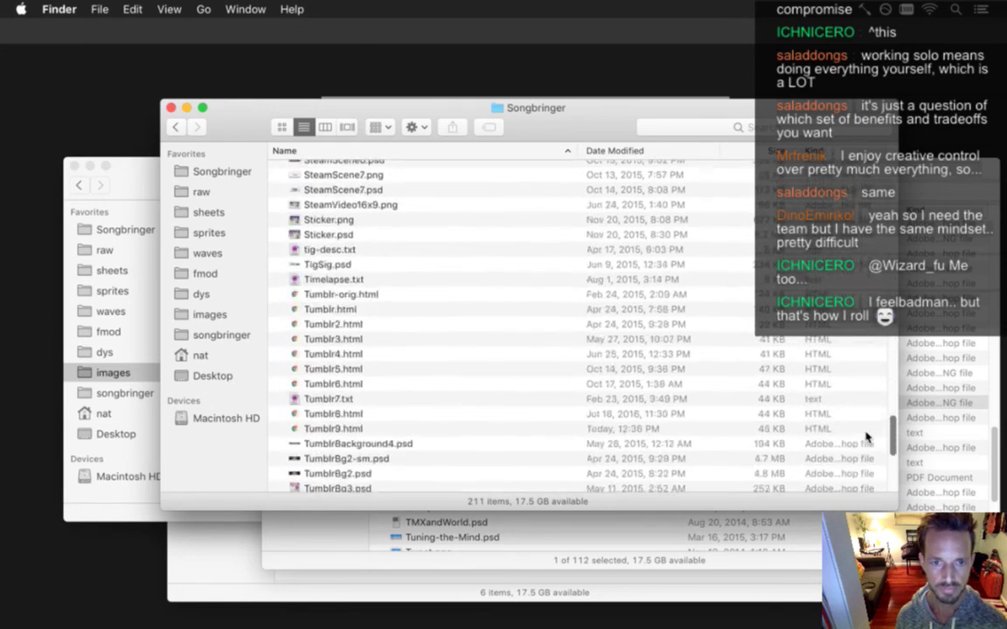
{"action": "scroll", "coordinate": [883, 317], "scroll_direction": "up", "scroll_amount": 3}
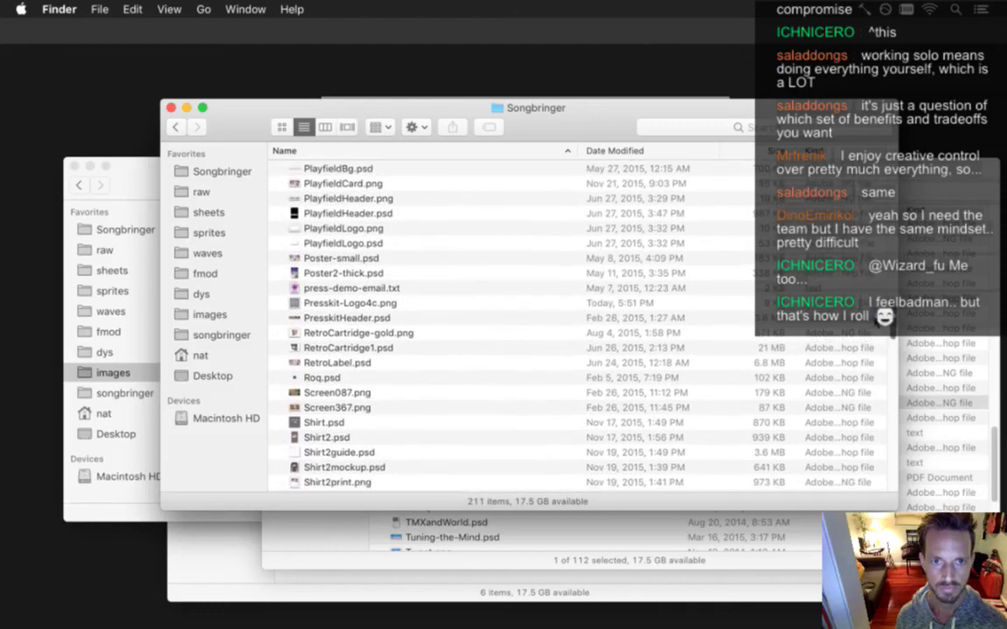
{"action": "left_click_drag", "start_coordinate": [328, 302], "coordinate": [904, 392]}
{"action": "key", "text": "super+w"}
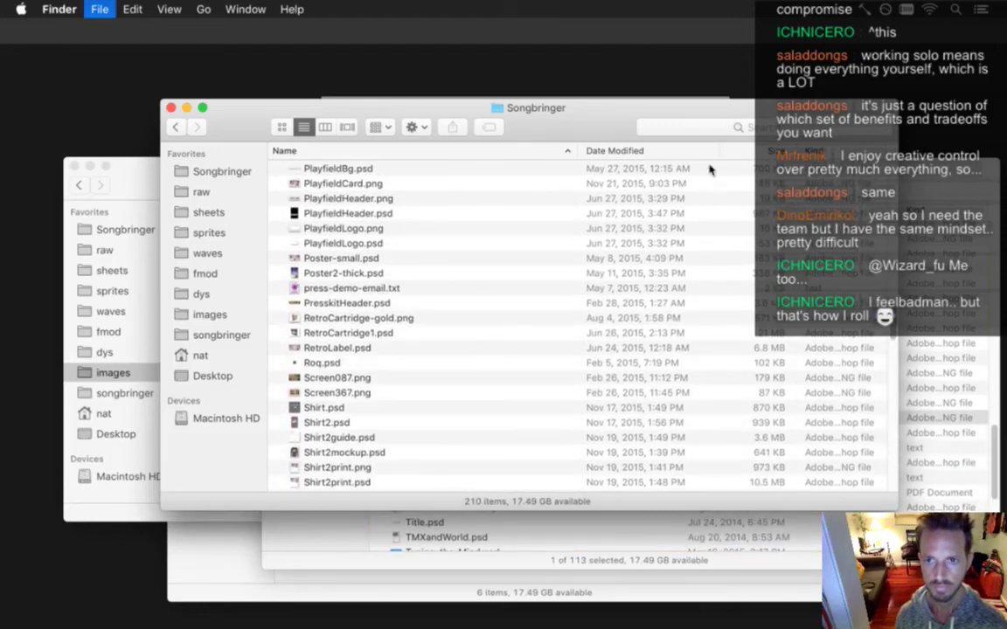
Copy Presskit-Logo4c.png from the rez folder into the website's press images folder and bring that folder to the front
{"action": "left_click_drag", "start_coordinate": [449, 416], "coordinate": [280, 332]}
{"action": "left_click", "coordinate": [187, 166]}
{"action": "key", "text": "super+grave"}
{"action": "key", "text": "super+grave"}
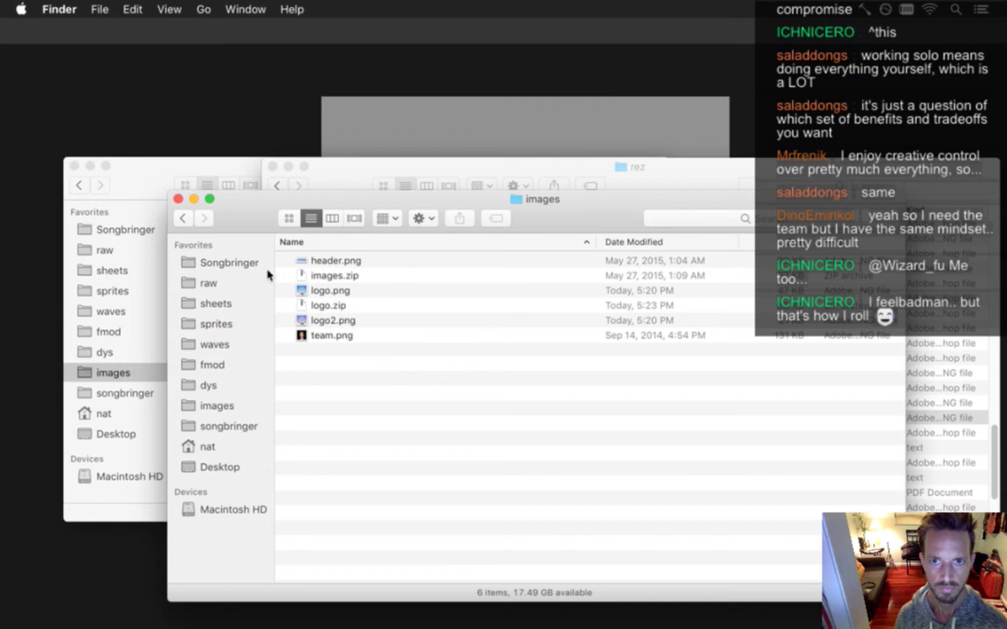
{"action": "left_click", "coordinate": [607, 172]}
{"action": "left_click_drag", "start_coordinate": [447, 417], "coordinate": [348, 580]}
{"action": "left_click", "coordinate": [232, 566]}
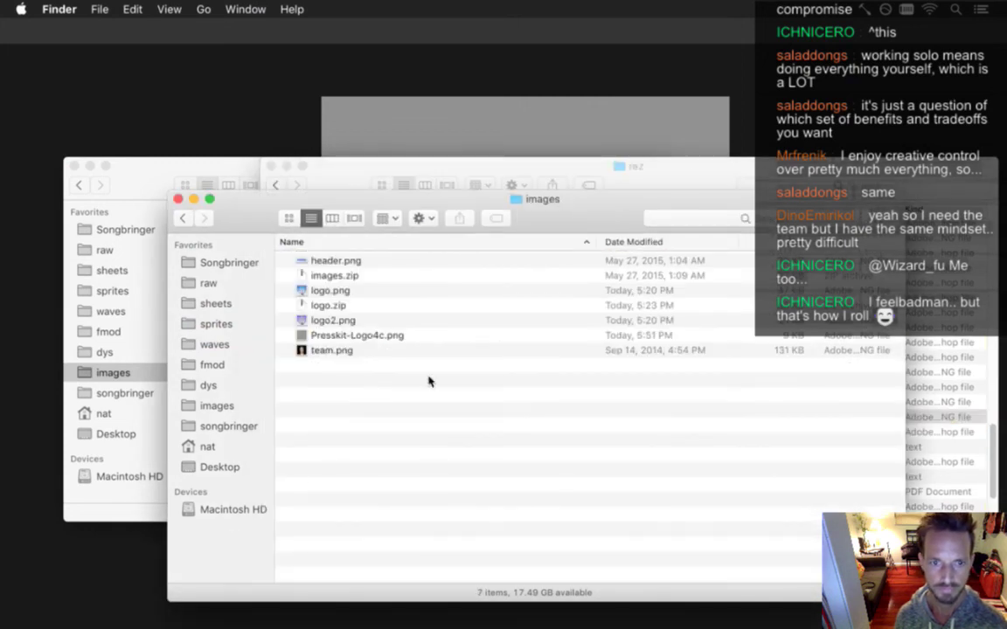
Rename Presskit-Logo4c.png in the images folder as logo3.png
{"action": "left_click", "coordinate": [382, 336]}
{"action": "key", "text": "Return"}
{"action": "type", "text": "logo4"}
{"action": "key", "text": "Return"}
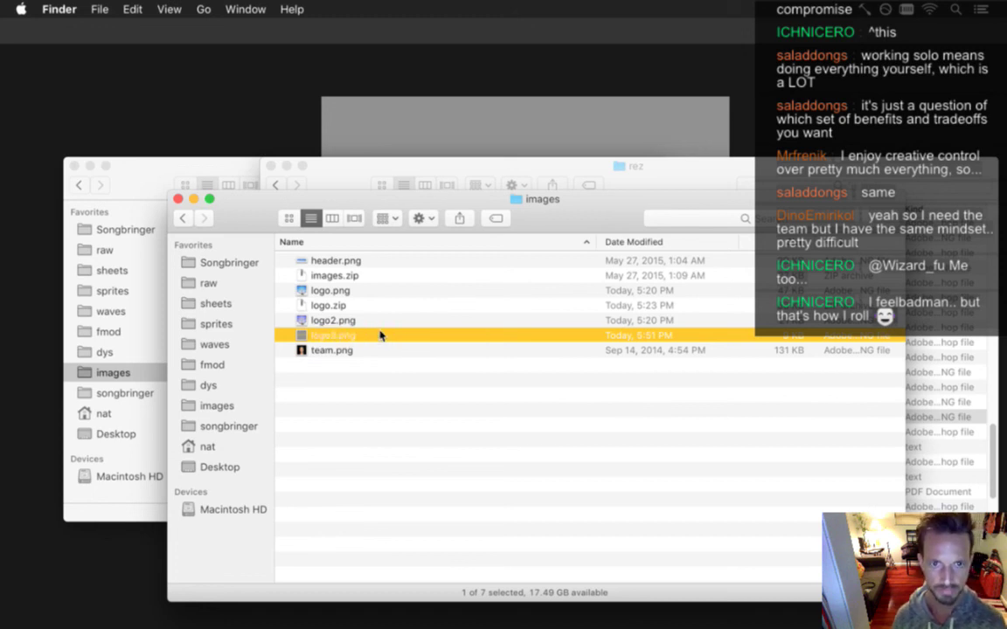
Preview logo.png, logo2.png and logo3.png in the images folder and delete the small logo2.png
{"action": "key", "text": "Up"}
{"action": "key", "text": "Up"}
{"action": "key", "text": "Up"}
{"action": "key", "text": "space"}
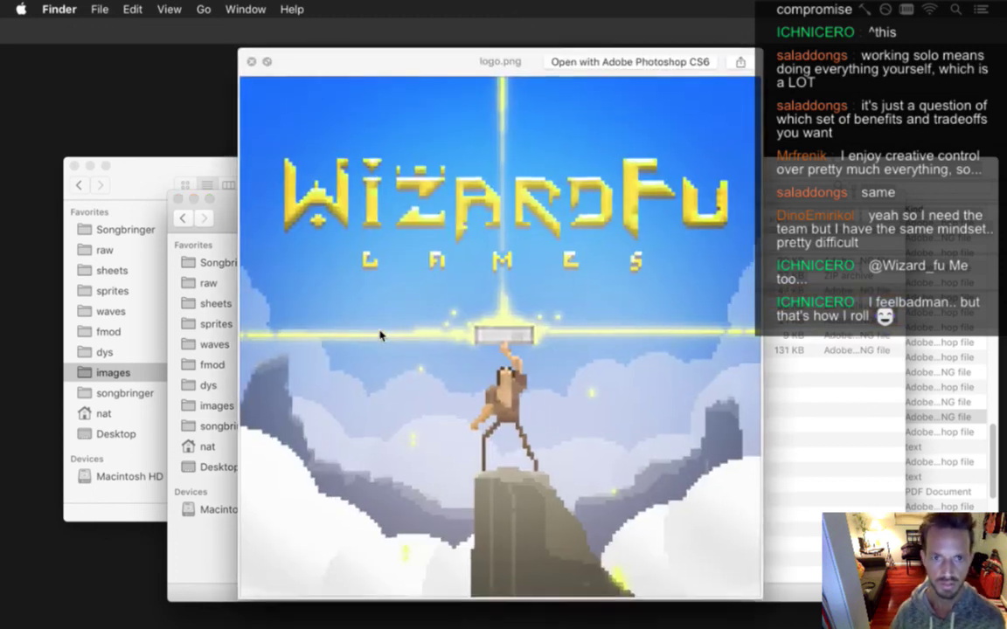
{"action": "key", "text": "Down"}
{"action": "key", "text": "Down"}
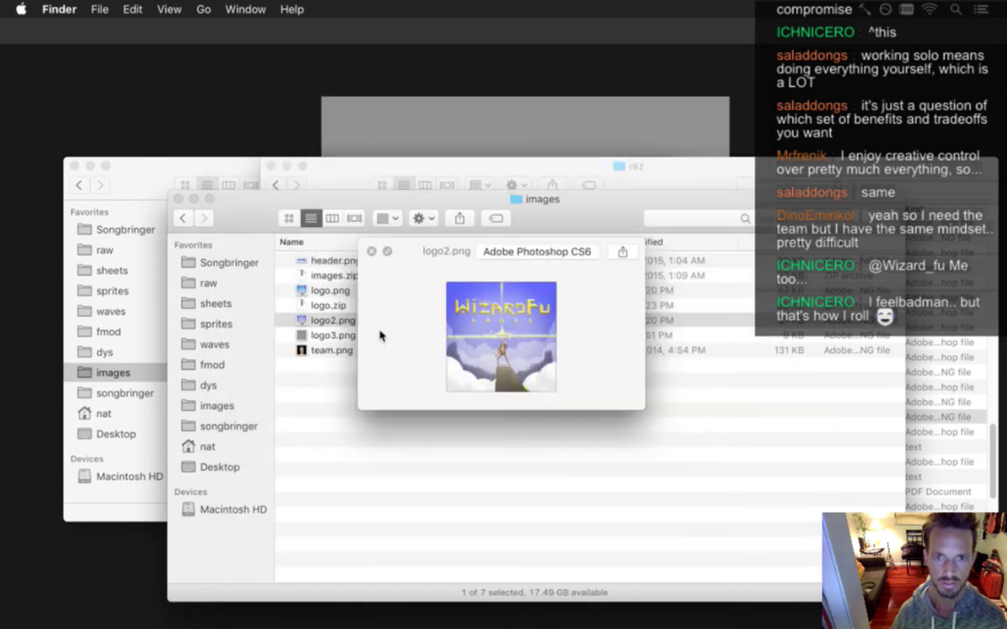
{"action": "key", "text": "Down"}
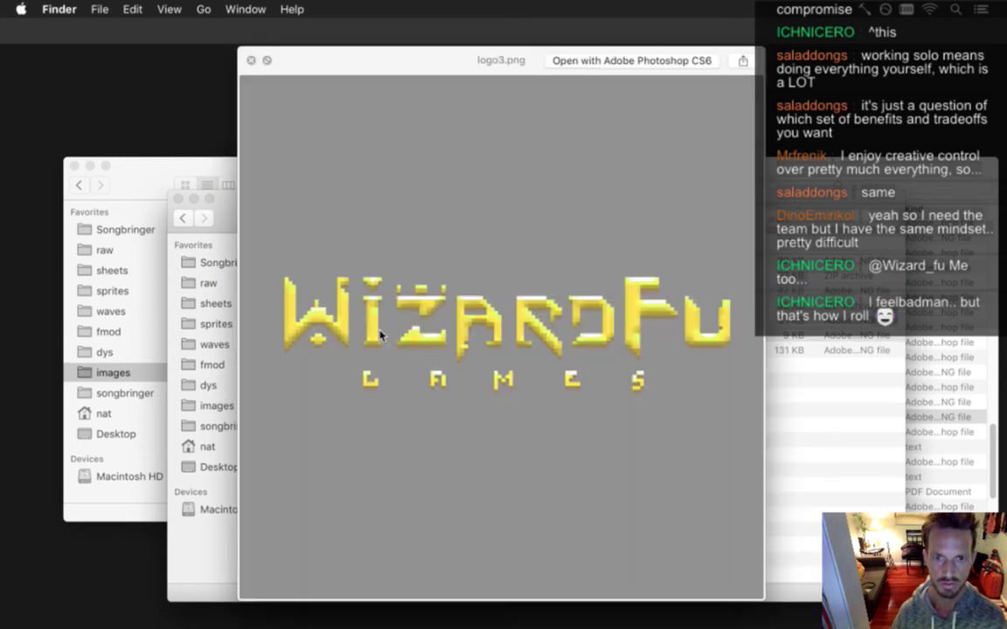
{"action": "key", "text": "space"}
{"action": "key", "text": "Up"}
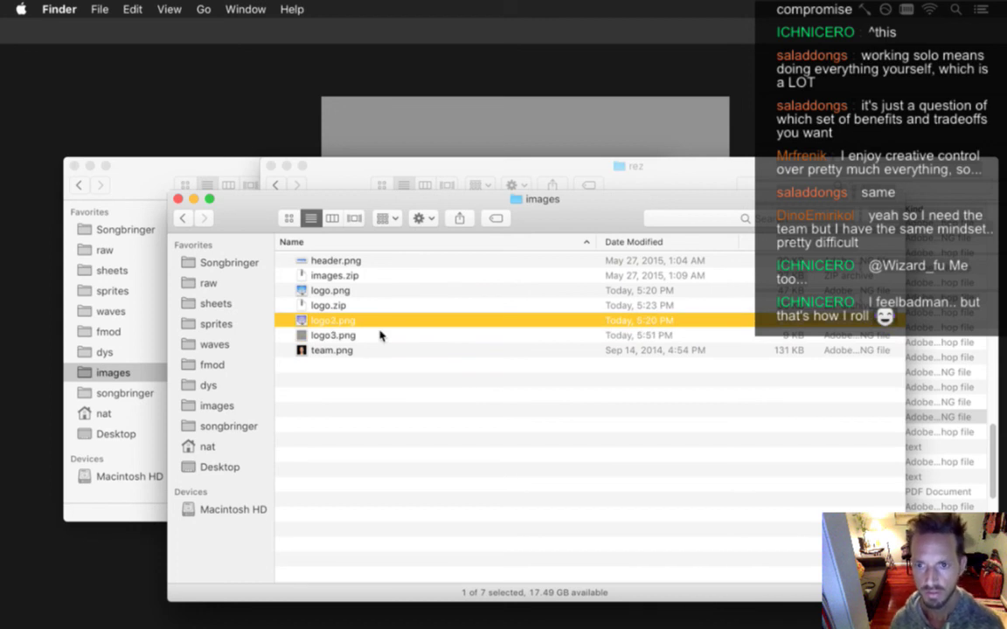
Switch to Photoshop and undo the grey color fill and the logo's repositioning to restore the full artwork
{"action": "key", "text": "super+Tab"}
{"action": "key", "text": "Tab"}
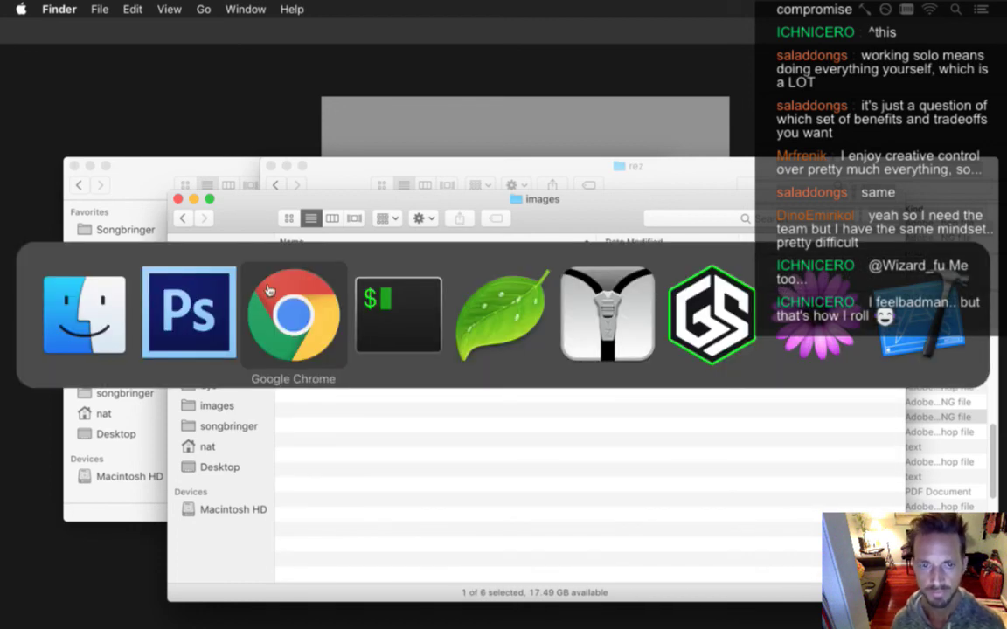
{"action": "left_click", "coordinate": [191, 320]}
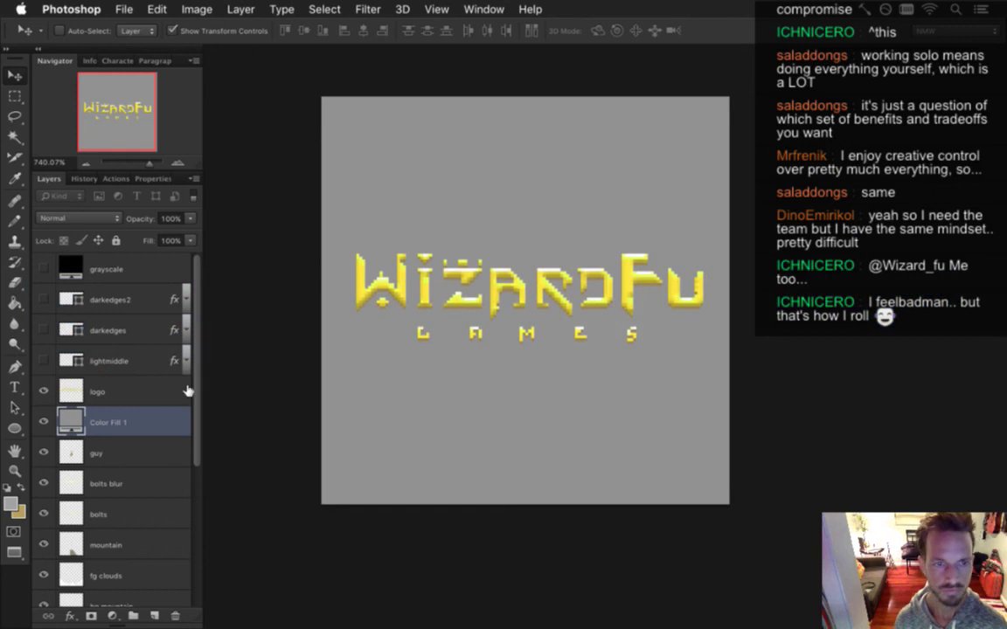
{"action": "left_click", "coordinate": [89, 392]}
{"action": "left_click", "coordinate": [103, 423]}
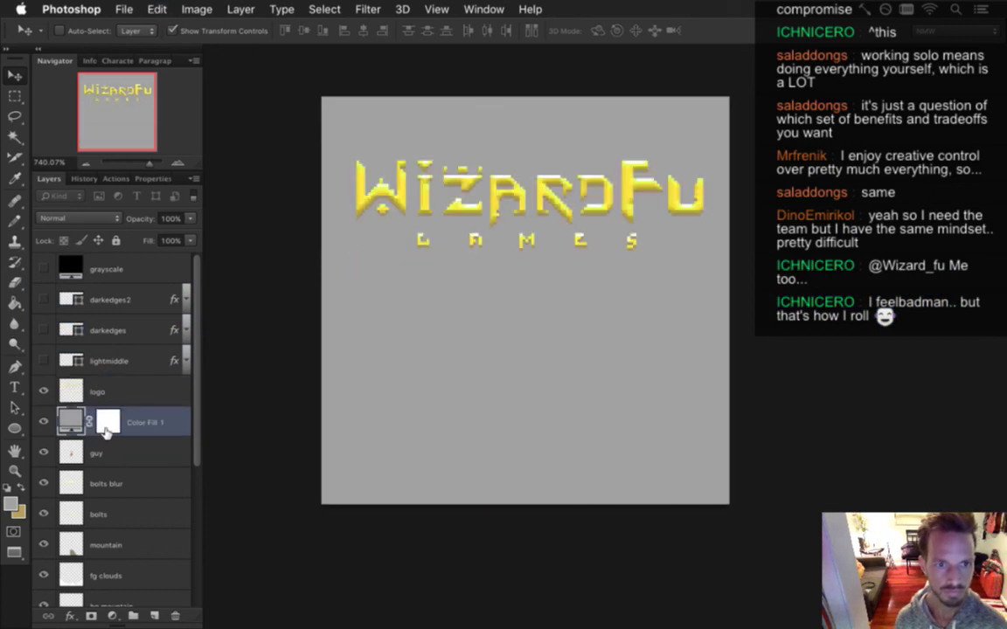
{"action": "key", "text": "Delete"}
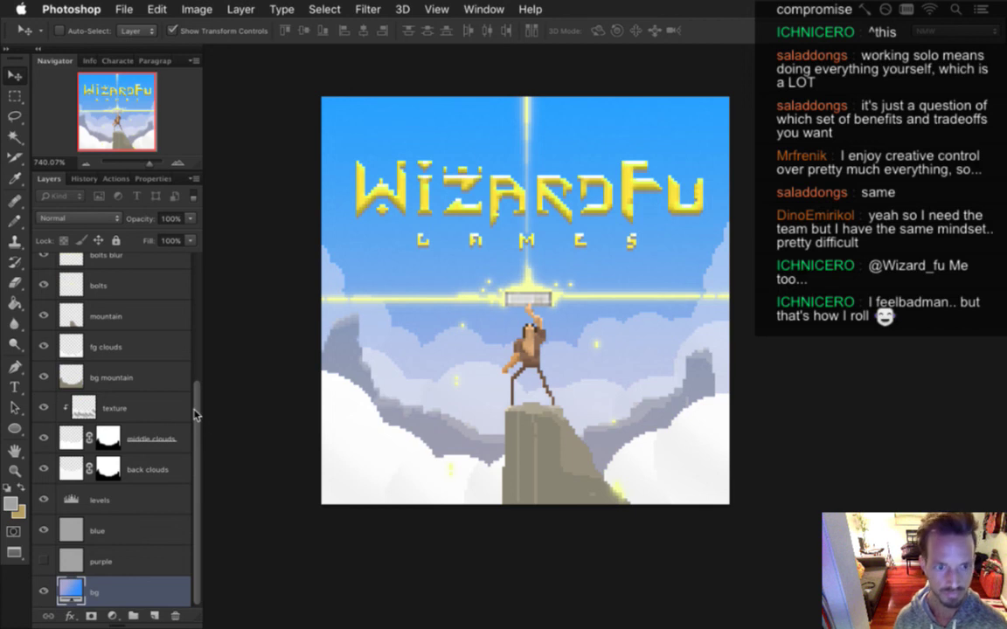
{"action": "key", "text": "super+z"}
{"action": "key", "text": "super+z"}
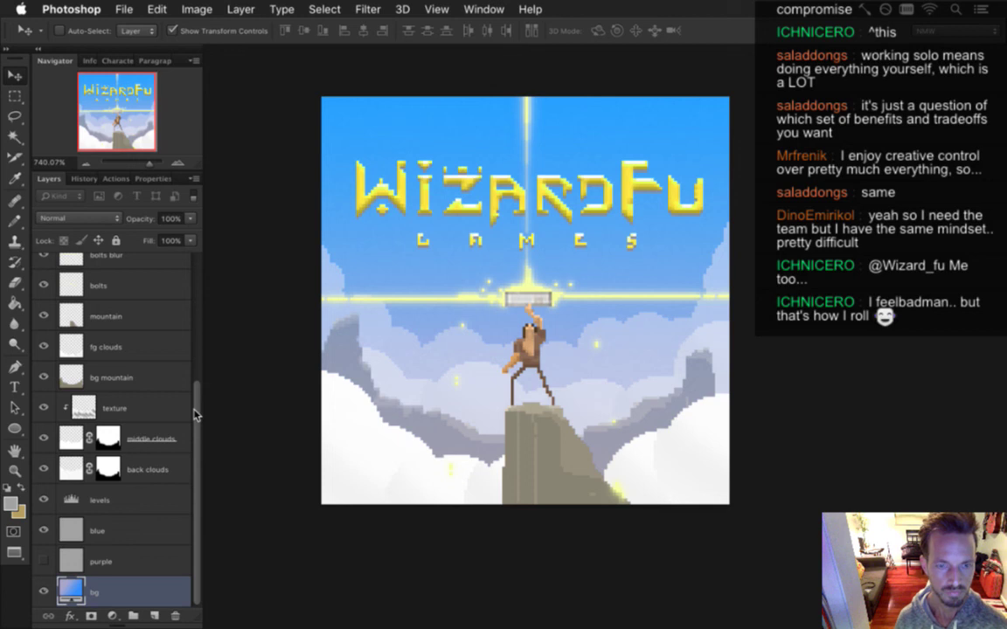
Show the lightmiddle, darkedges and darkedges2 layers, then hide the blue layer and show the purple one
{"action": "left_click_drag", "start_coordinate": [198, 441], "coordinate": [192, 301]}
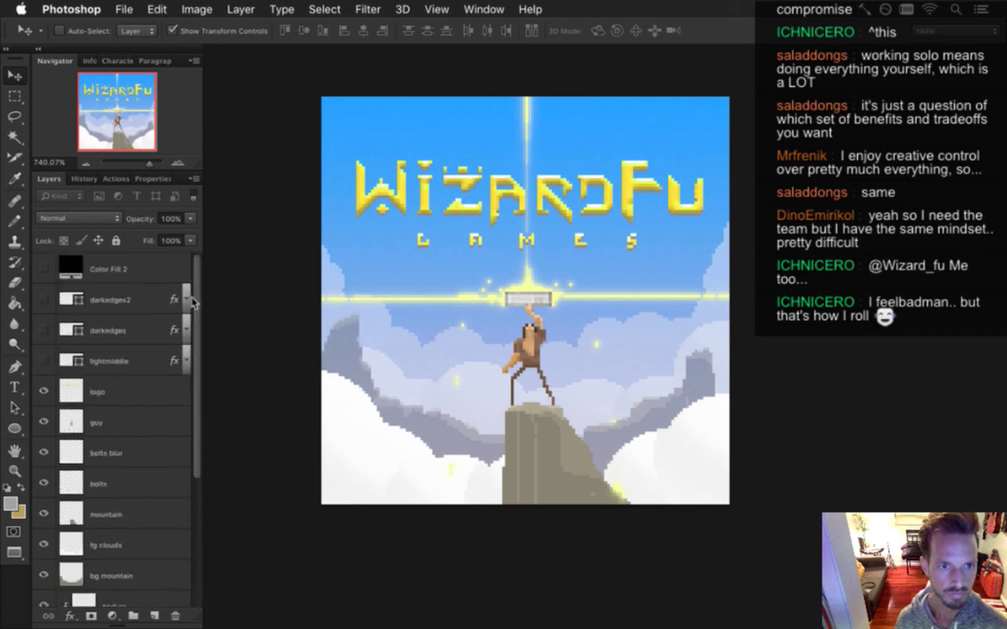
{"action": "left_click_drag", "start_coordinate": [43, 359], "coordinate": [43, 299]}
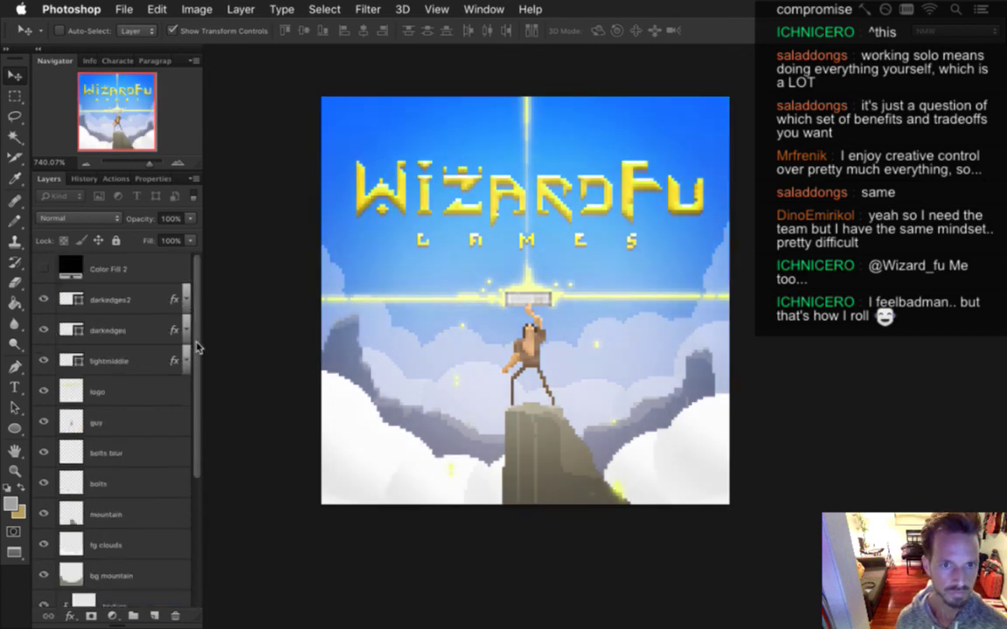
{"action": "scroll", "coordinate": [184, 437], "scroll_direction": "down", "scroll_amount": 10}
{"action": "left_click", "coordinate": [44, 554]}
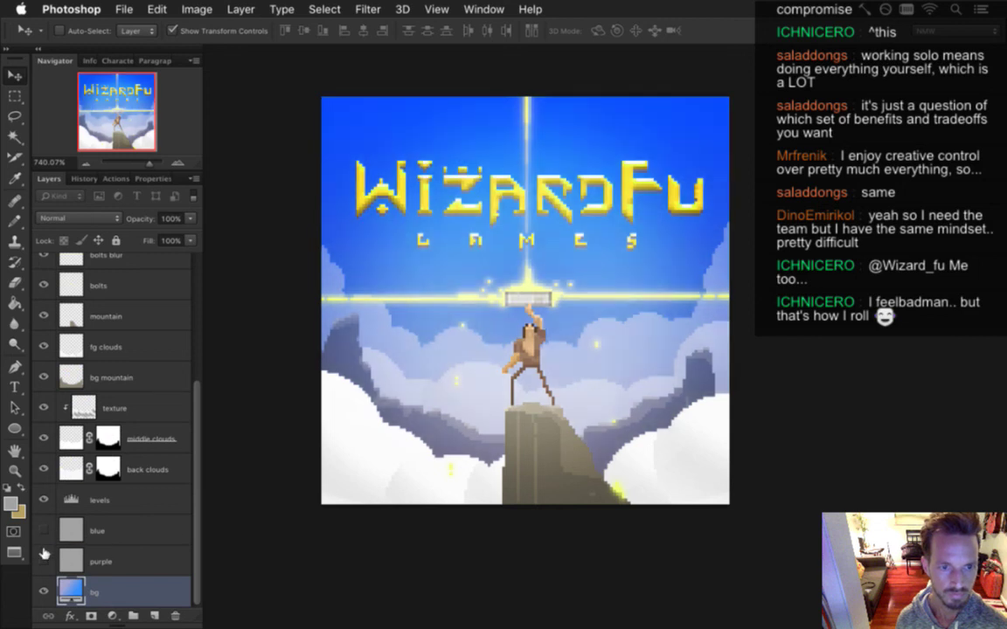
Set up a PNG-24 Save for Web export of the purple artwork at 1024 px wide
{"action": "key", "text": "super+alt+shift+s"}
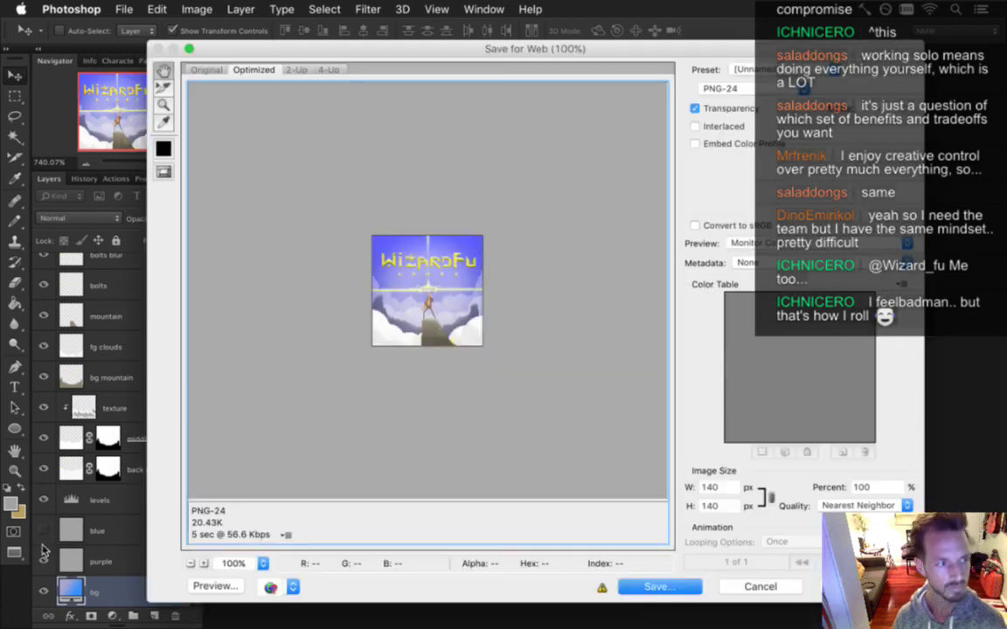
{"action": "type", "text": "1024"}
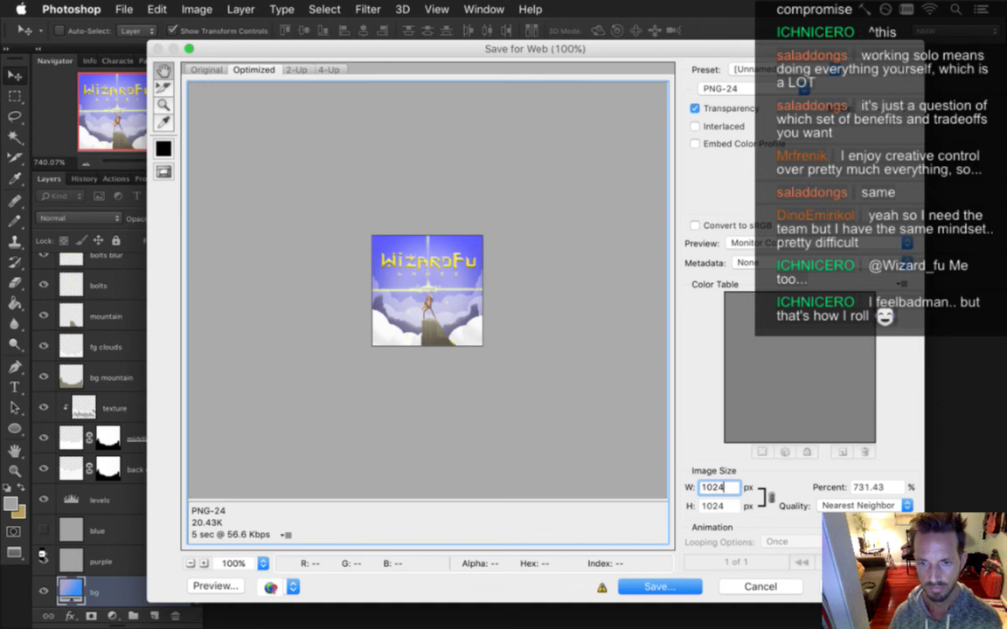
{"action": "key", "text": "Tab"}
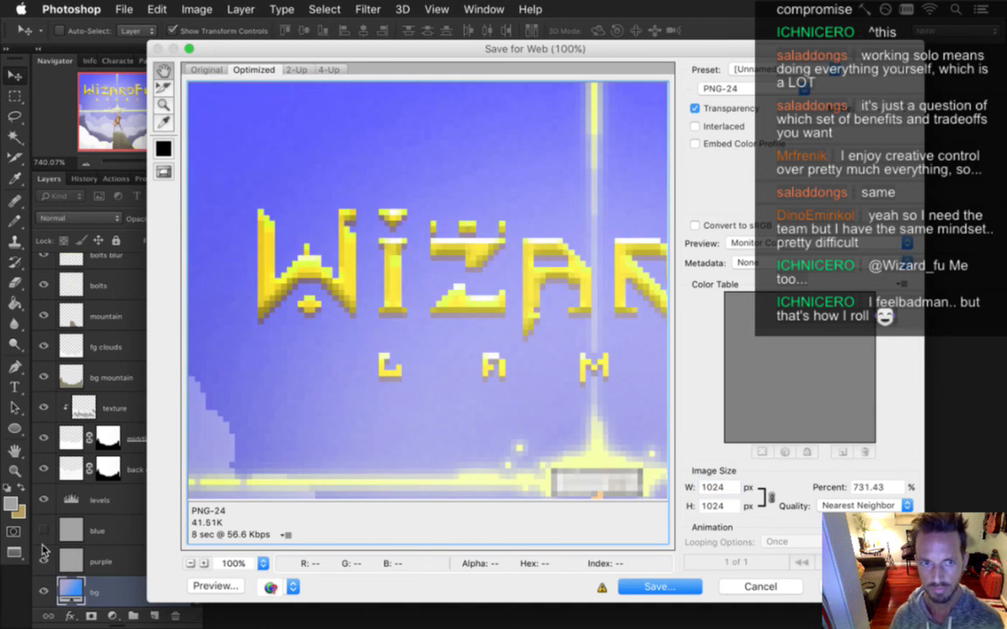
Save the export in the rez folder as Presskit-Logo4b.png, replacing the existing file
{"action": "key", "text": "Return"}
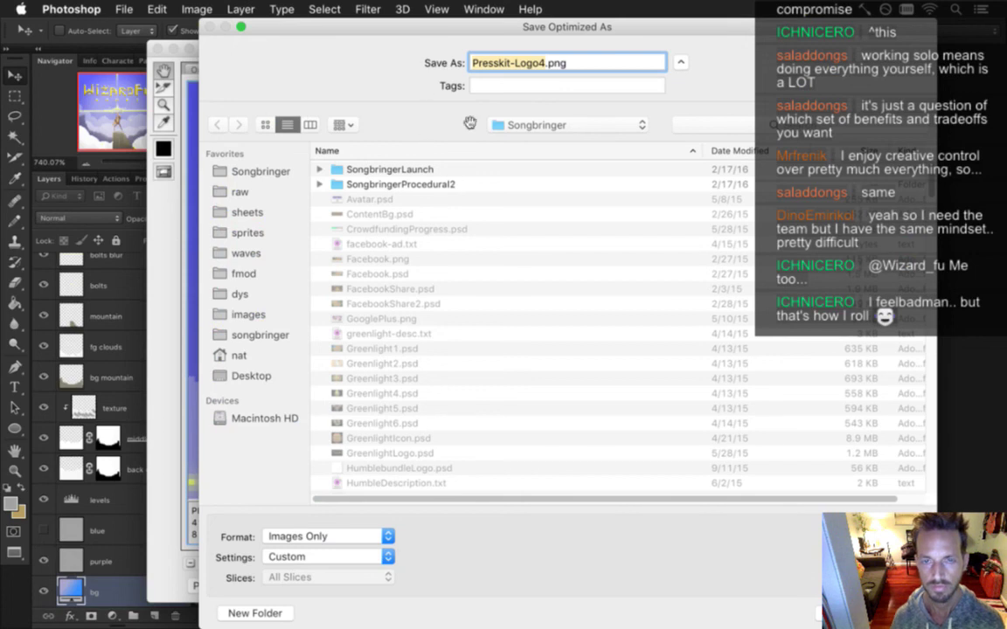
{"action": "left_click", "coordinate": [518, 130]}
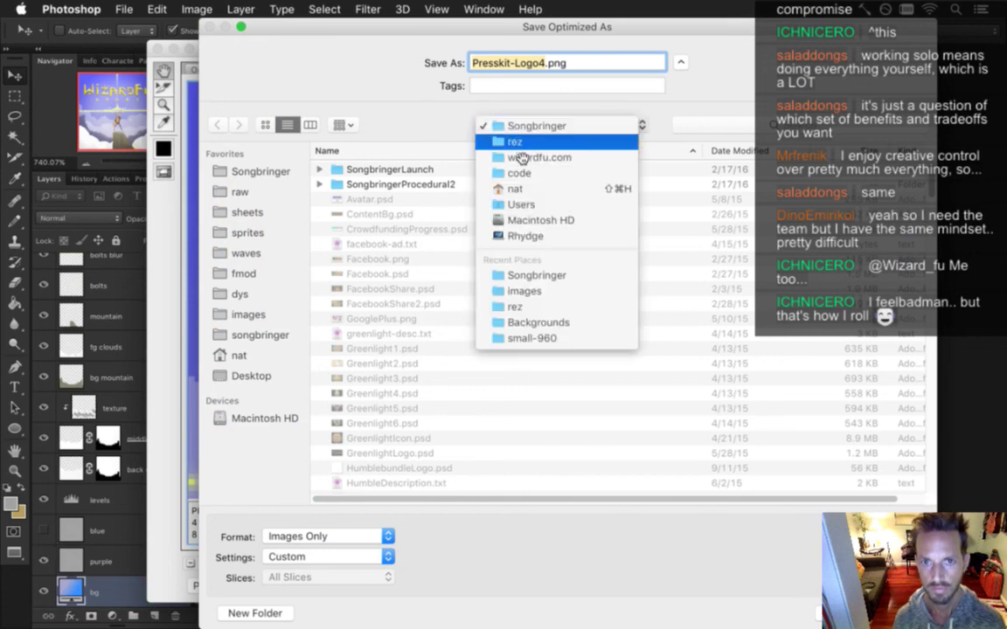
{"action": "left_click", "coordinate": [519, 142]}
{"action": "key", "text": "Right"}
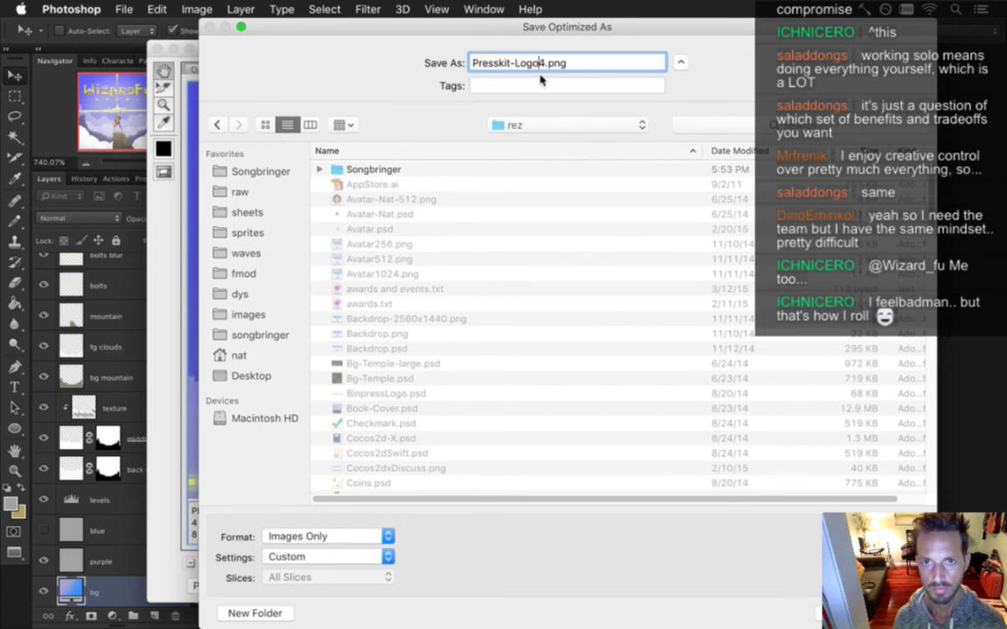
{"action": "type", "text": "b"}
{"action": "key", "text": "Return"}
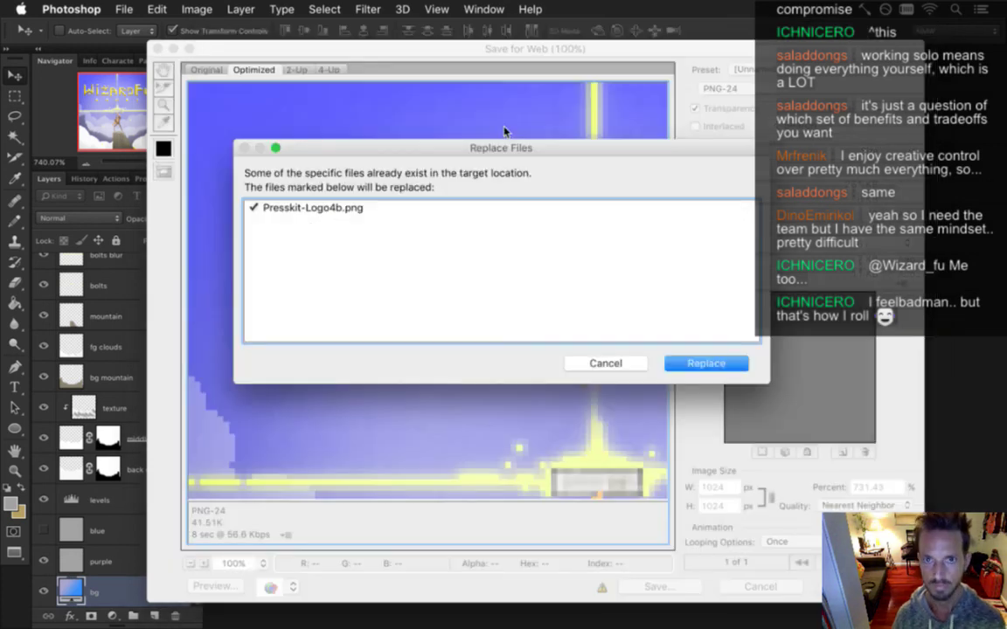
{"action": "key", "text": "Return"}
Switch to Finder and copy the new Presskit-Logo4b.png from the rez folder into the press images folder
{"action": "key", "text": "super+Tab"}
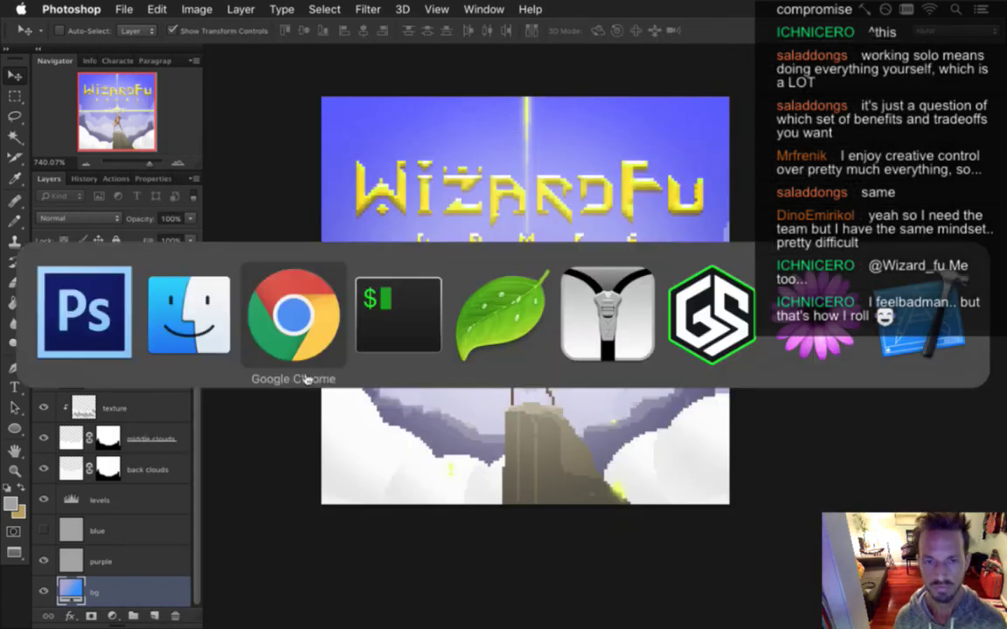
{"action": "left_click", "coordinate": [209, 353]}
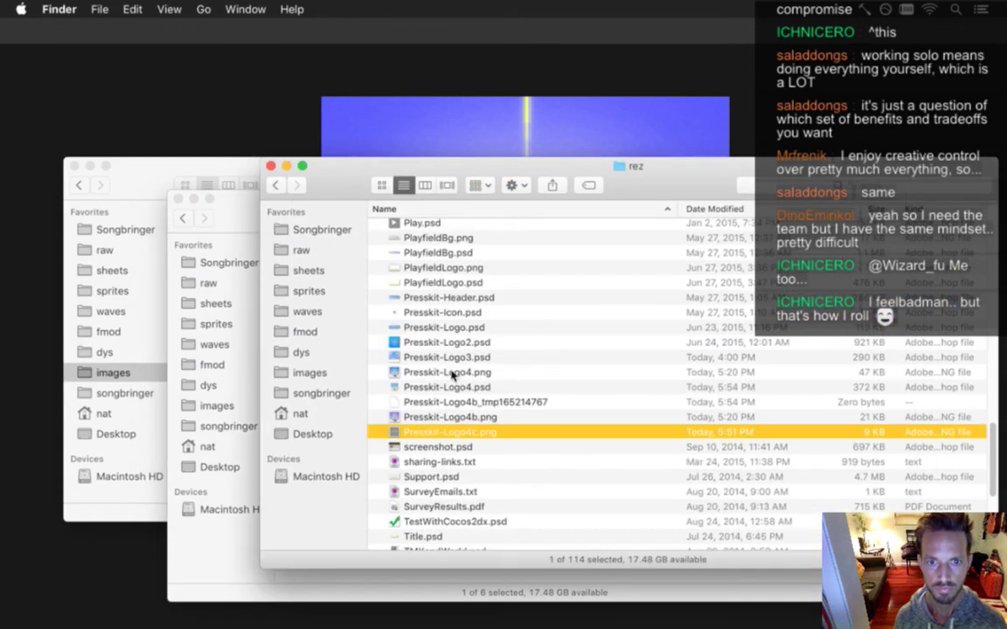
{"action": "left_click_drag", "start_coordinate": [354, 186], "coordinate": [448, 185]}
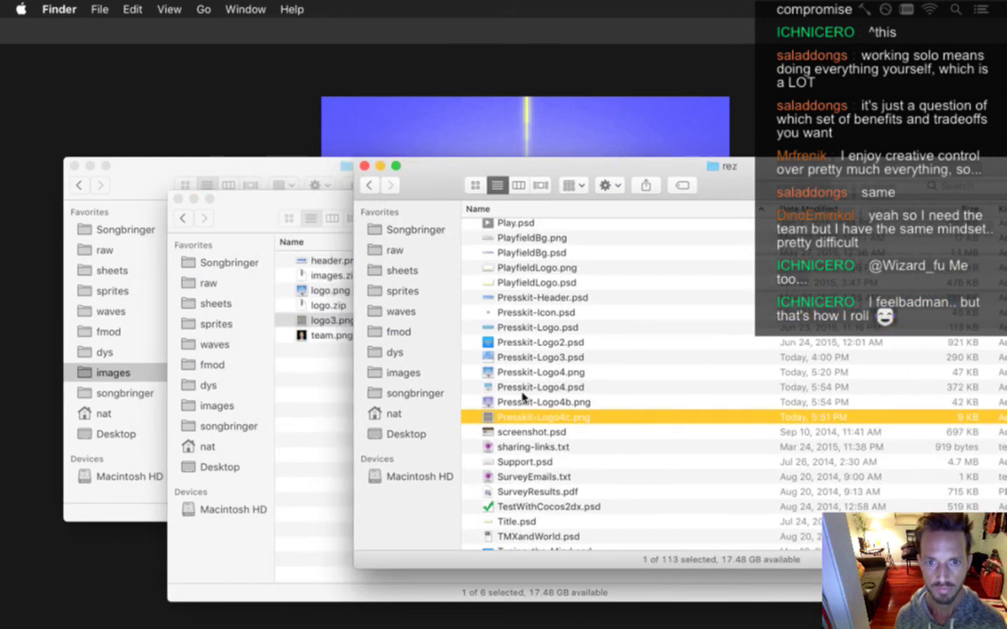
{"action": "left_click_drag", "start_coordinate": [521, 404], "coordinate": [328, 384]}
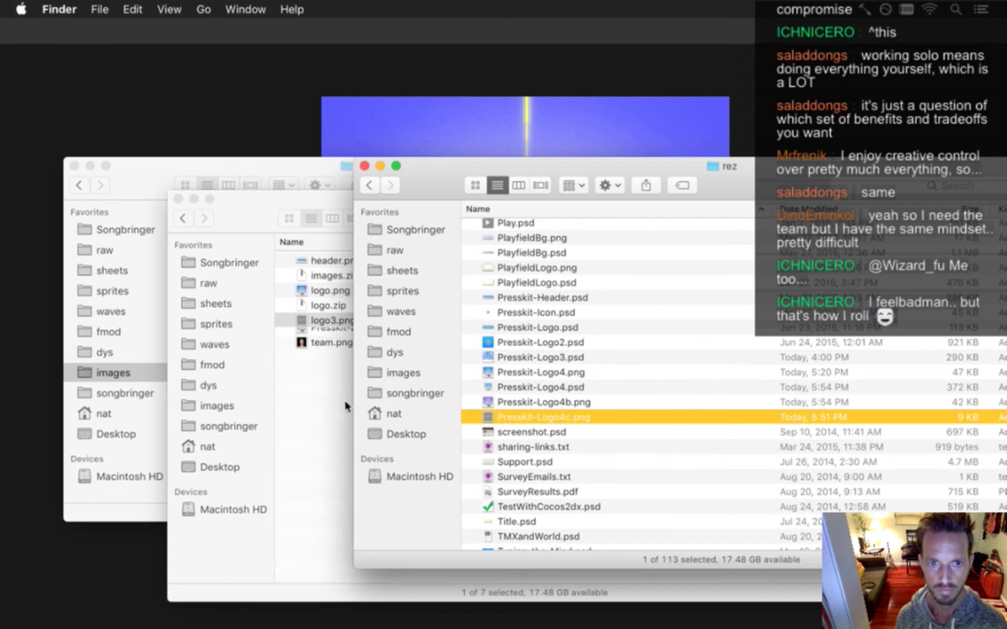
{"action": "left_click", "coordinate": [315, 394]}
Rename the copied Presskit-Logo4b.png in the images folder as logo2.png and select logo.png
{"action": "left_click_drag", "start_coordinate": [272, 225], "coordinate": [358, 236]}
{"action": "left_click_drag", "start_coordinate": [420, 347], "coordinate": [418, 407]}
{"action": "key", "text": "Return"}
{"action": "type", "text": "logo2.png"}
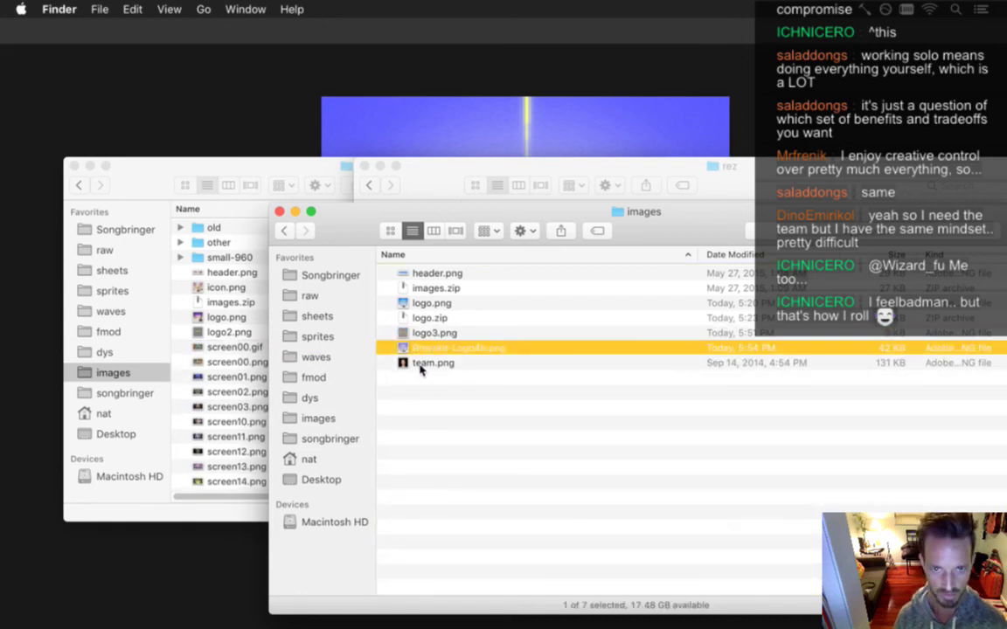
{"action": "key", "text": "Return"}
{"action": "key", "text": "Up"}
{"action": "key", "text": "Up"}
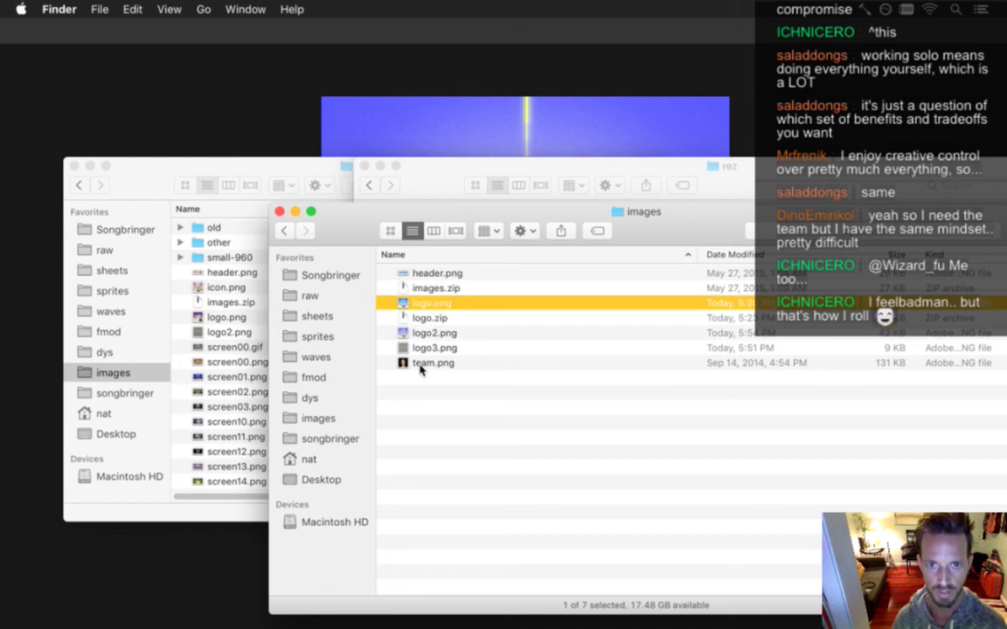
Preview the logo images in the press images folder, from logo.png through logo2.png to logo3.png
{"action": "key", "text": "space"}
{"action": "key", "text": "Down"}
{"action": "key", "text": "Down"}
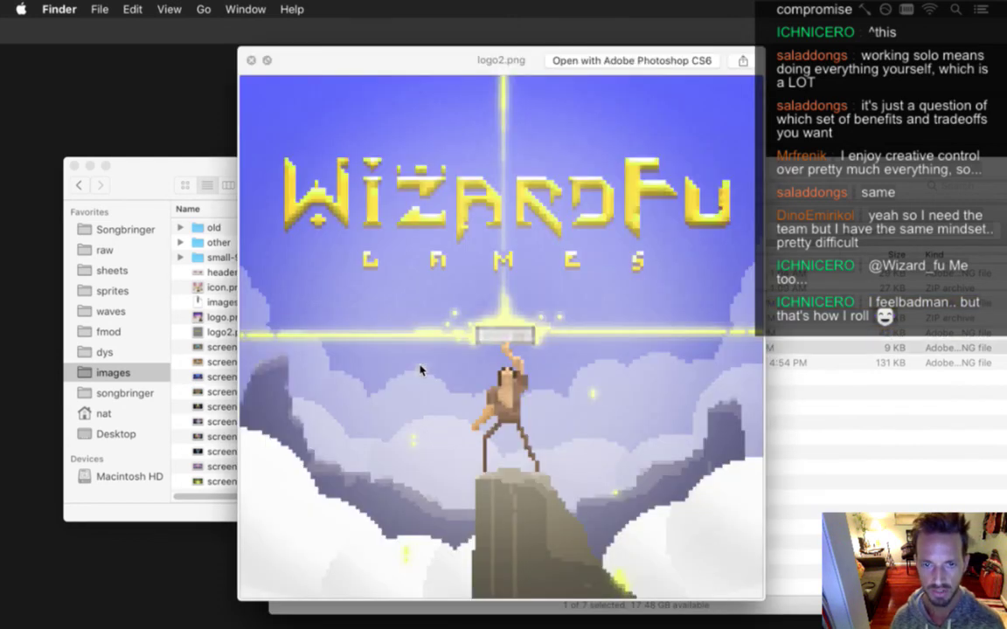
{"action": "key", "text": "Down"}
{"action": "key", "text": "space"}
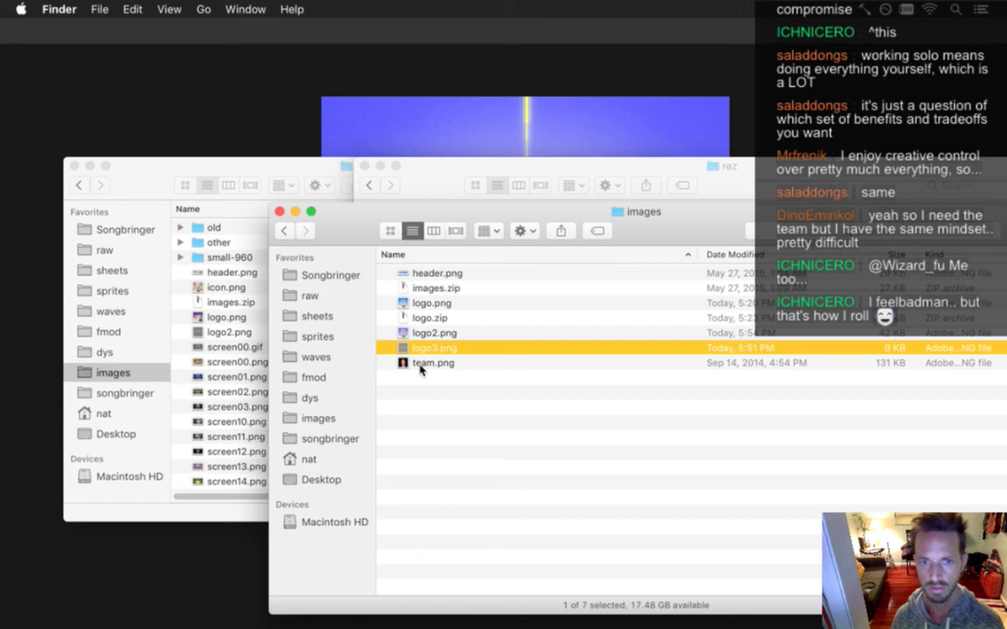
{"action": "key", "text": "Down"}
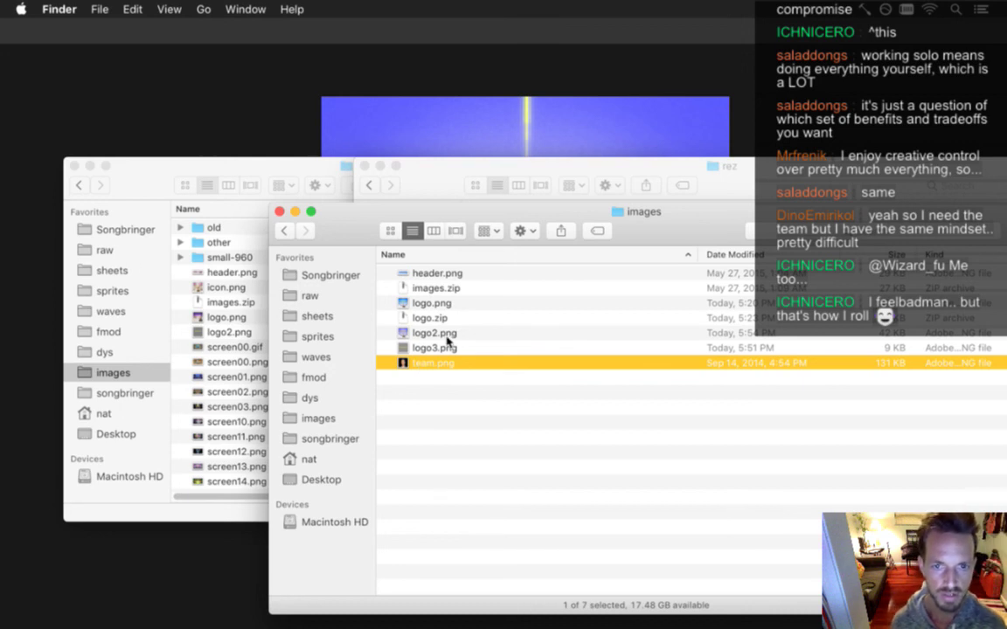
Preview logo.png and compare it with the logo on the press page in Chrome, returning to the Finder preview
{"action": "left_click", "coordinate": [444, 306]}
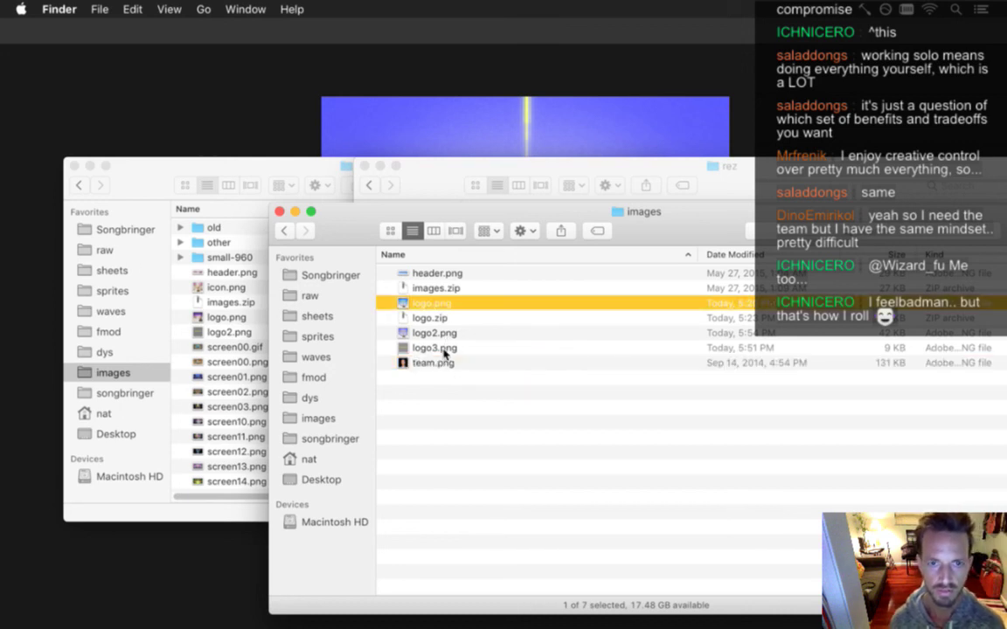
{"action": "key", "text": "space"}
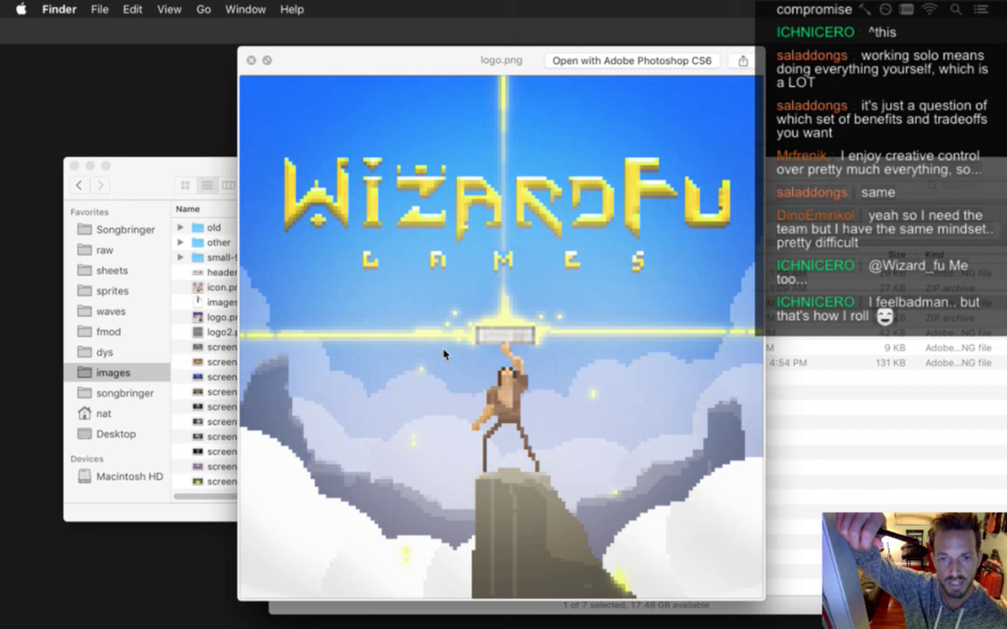
{"action": "key", "text": "super+Tab"}
{"action": "key", "text": "super+Tab"}
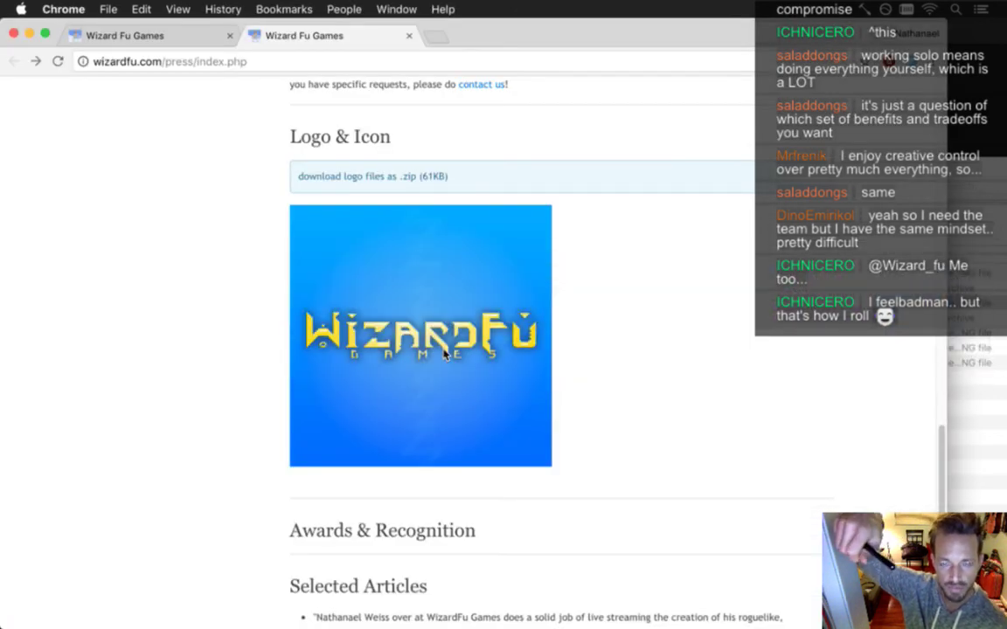
{"action": "key", "text": "super+Tab"}
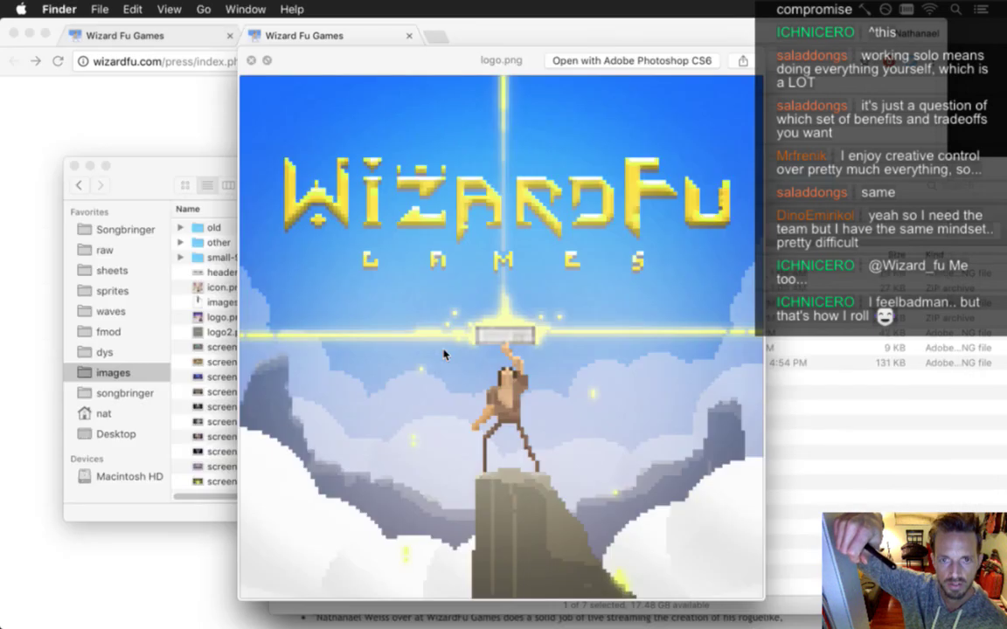